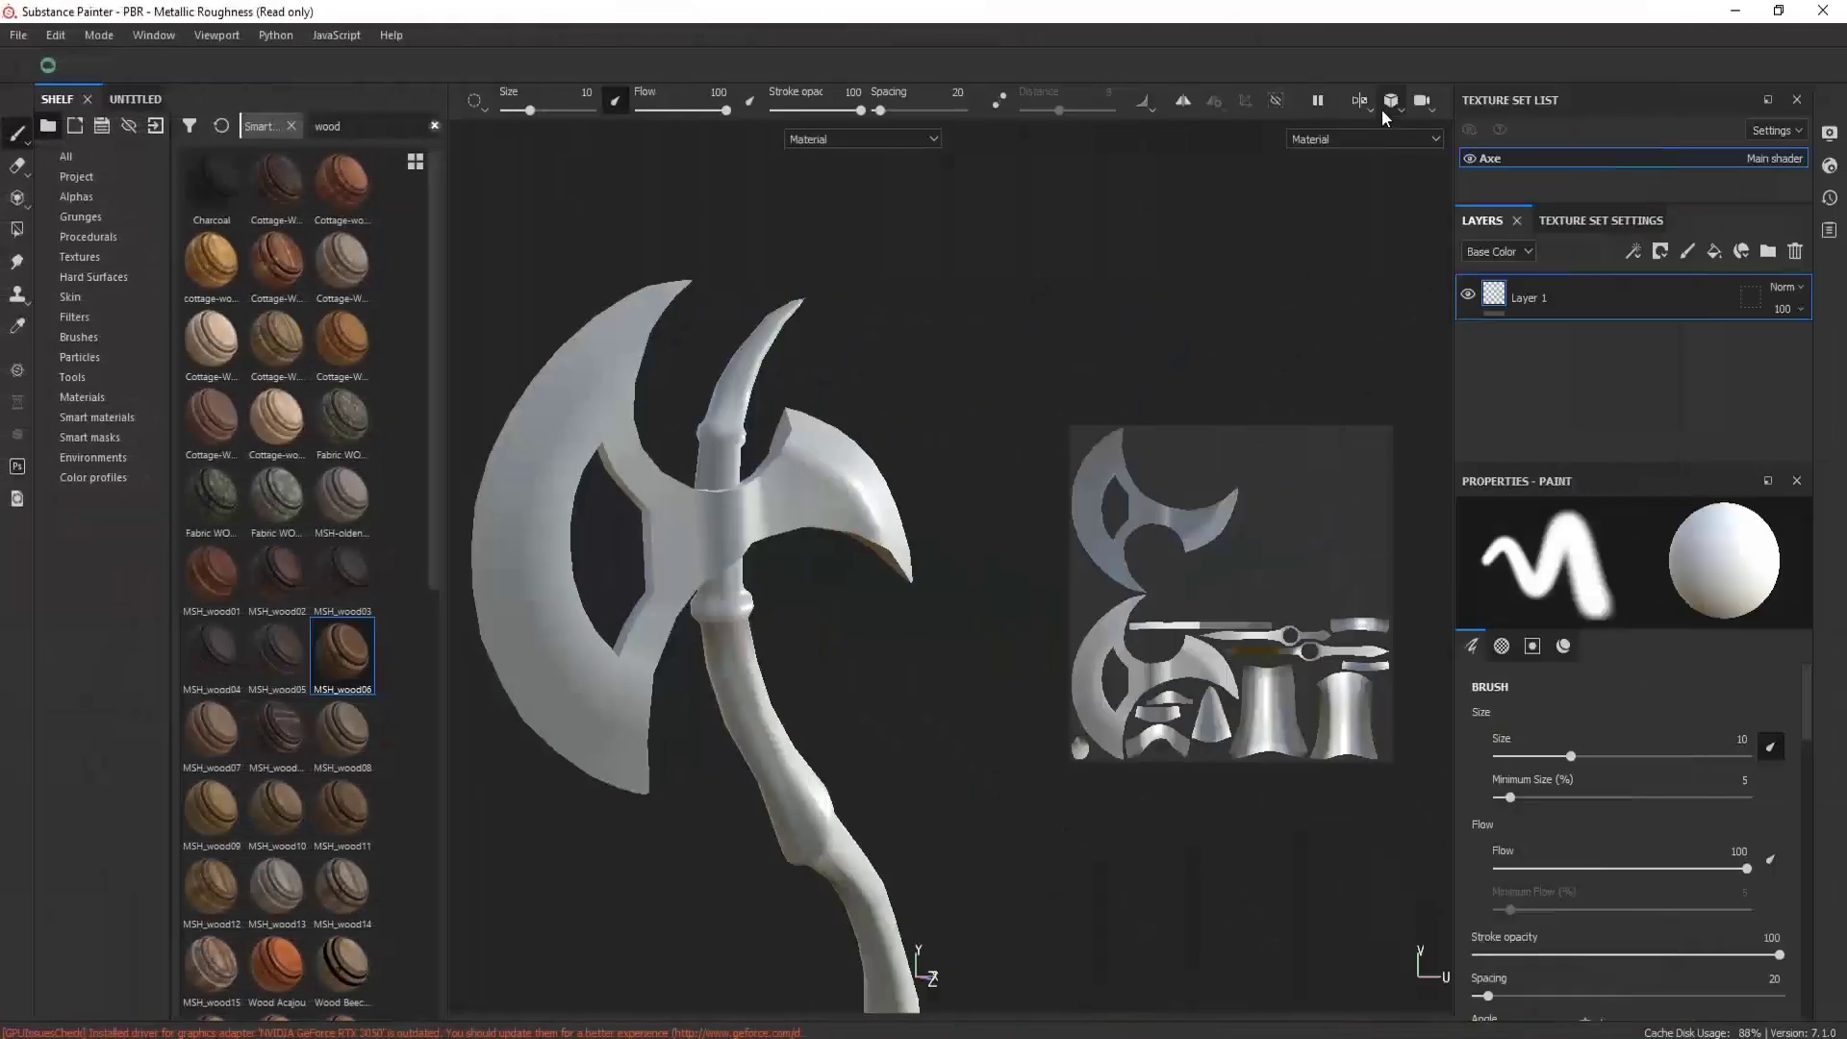
Open the viewport's 3D/2D view-mode dropdown to list the 3D, UV and combined layouts
click(1361, 100)
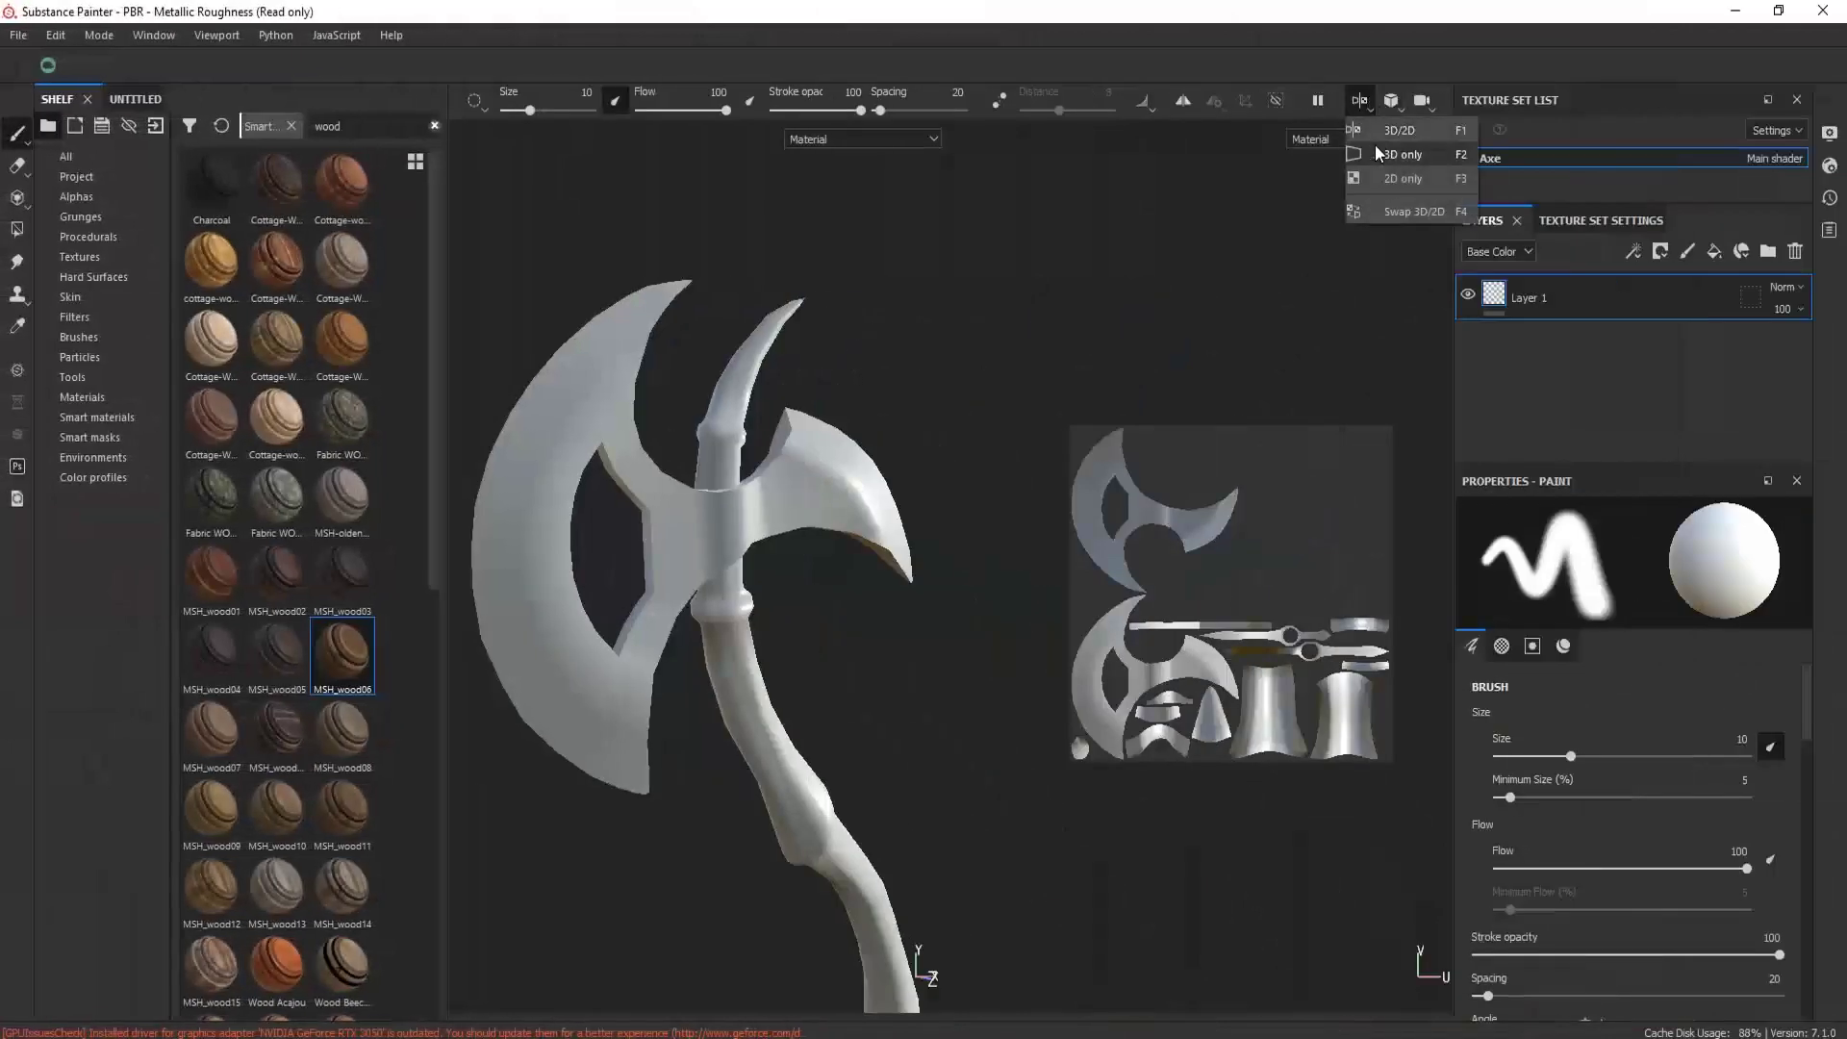
Show the model in 3D only and open the Axe texture set's Bake Mesh Maps settings
click(1399, 154)
alt+drag(865, 503, 931, 495)
click(1625, 223)
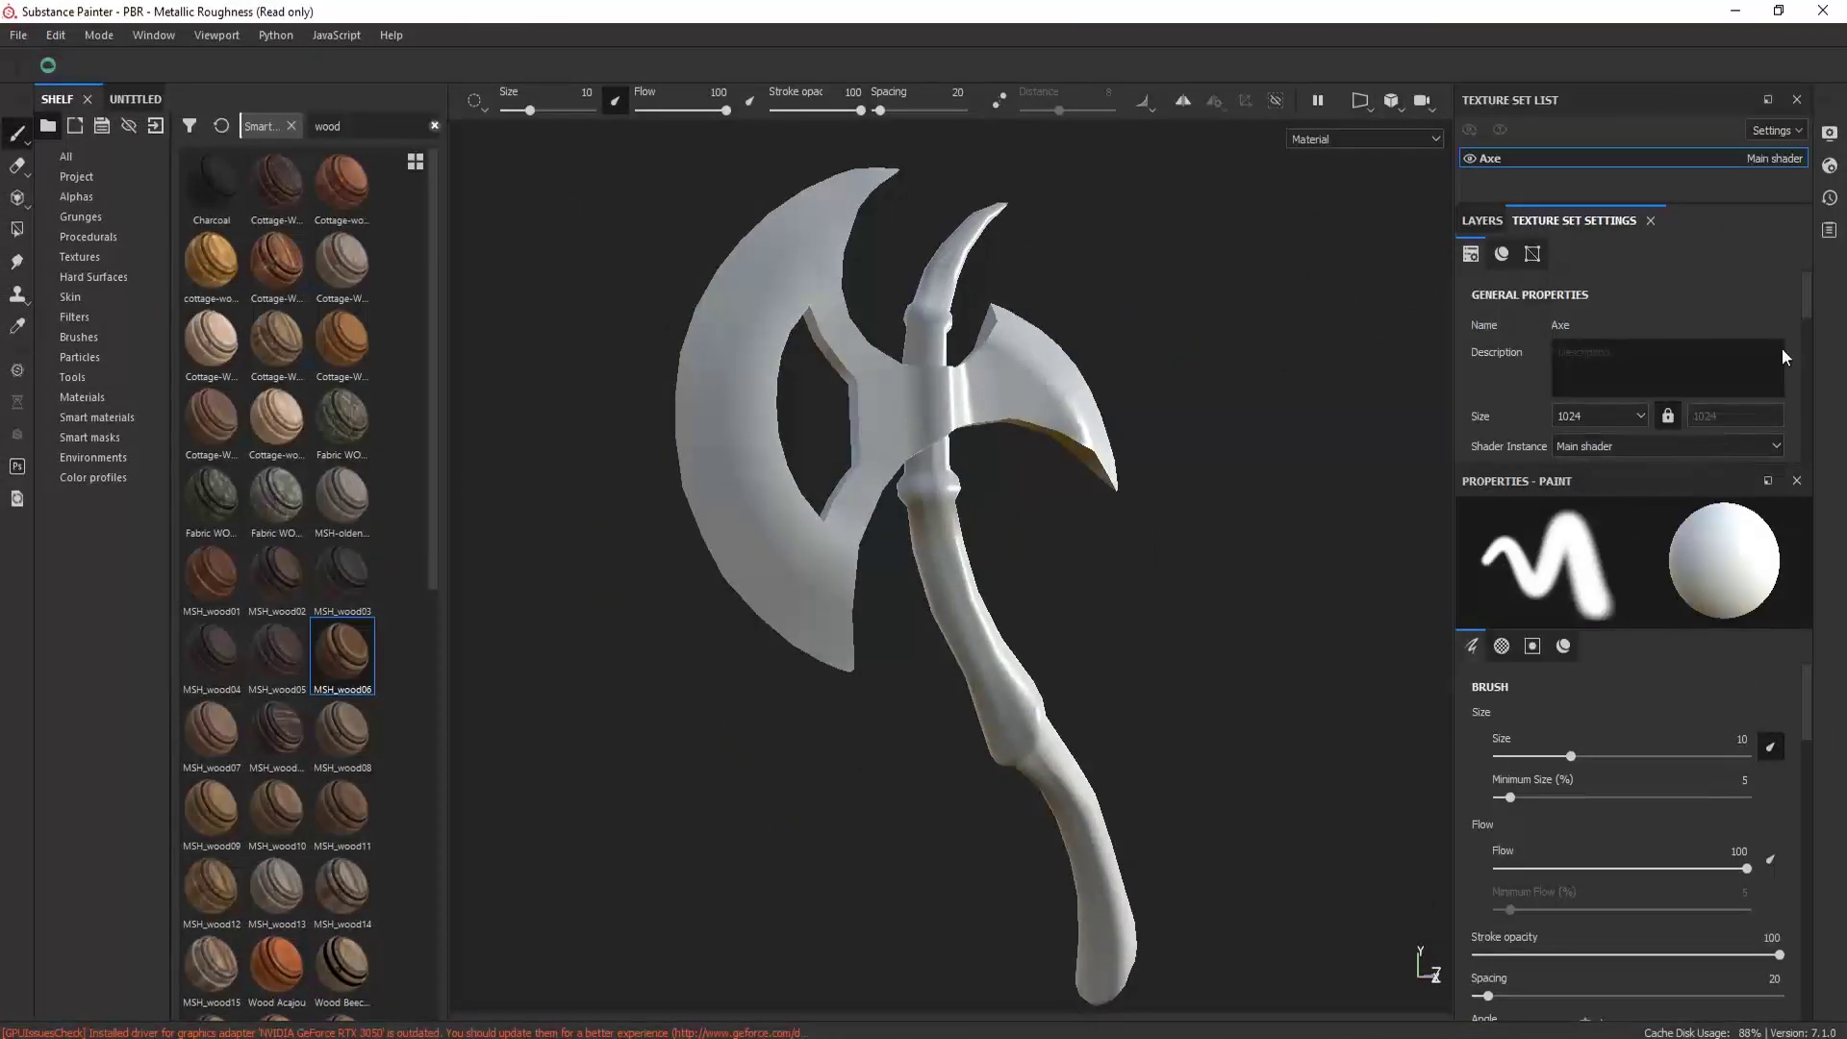
drag(1802, 303, 1804, 404)
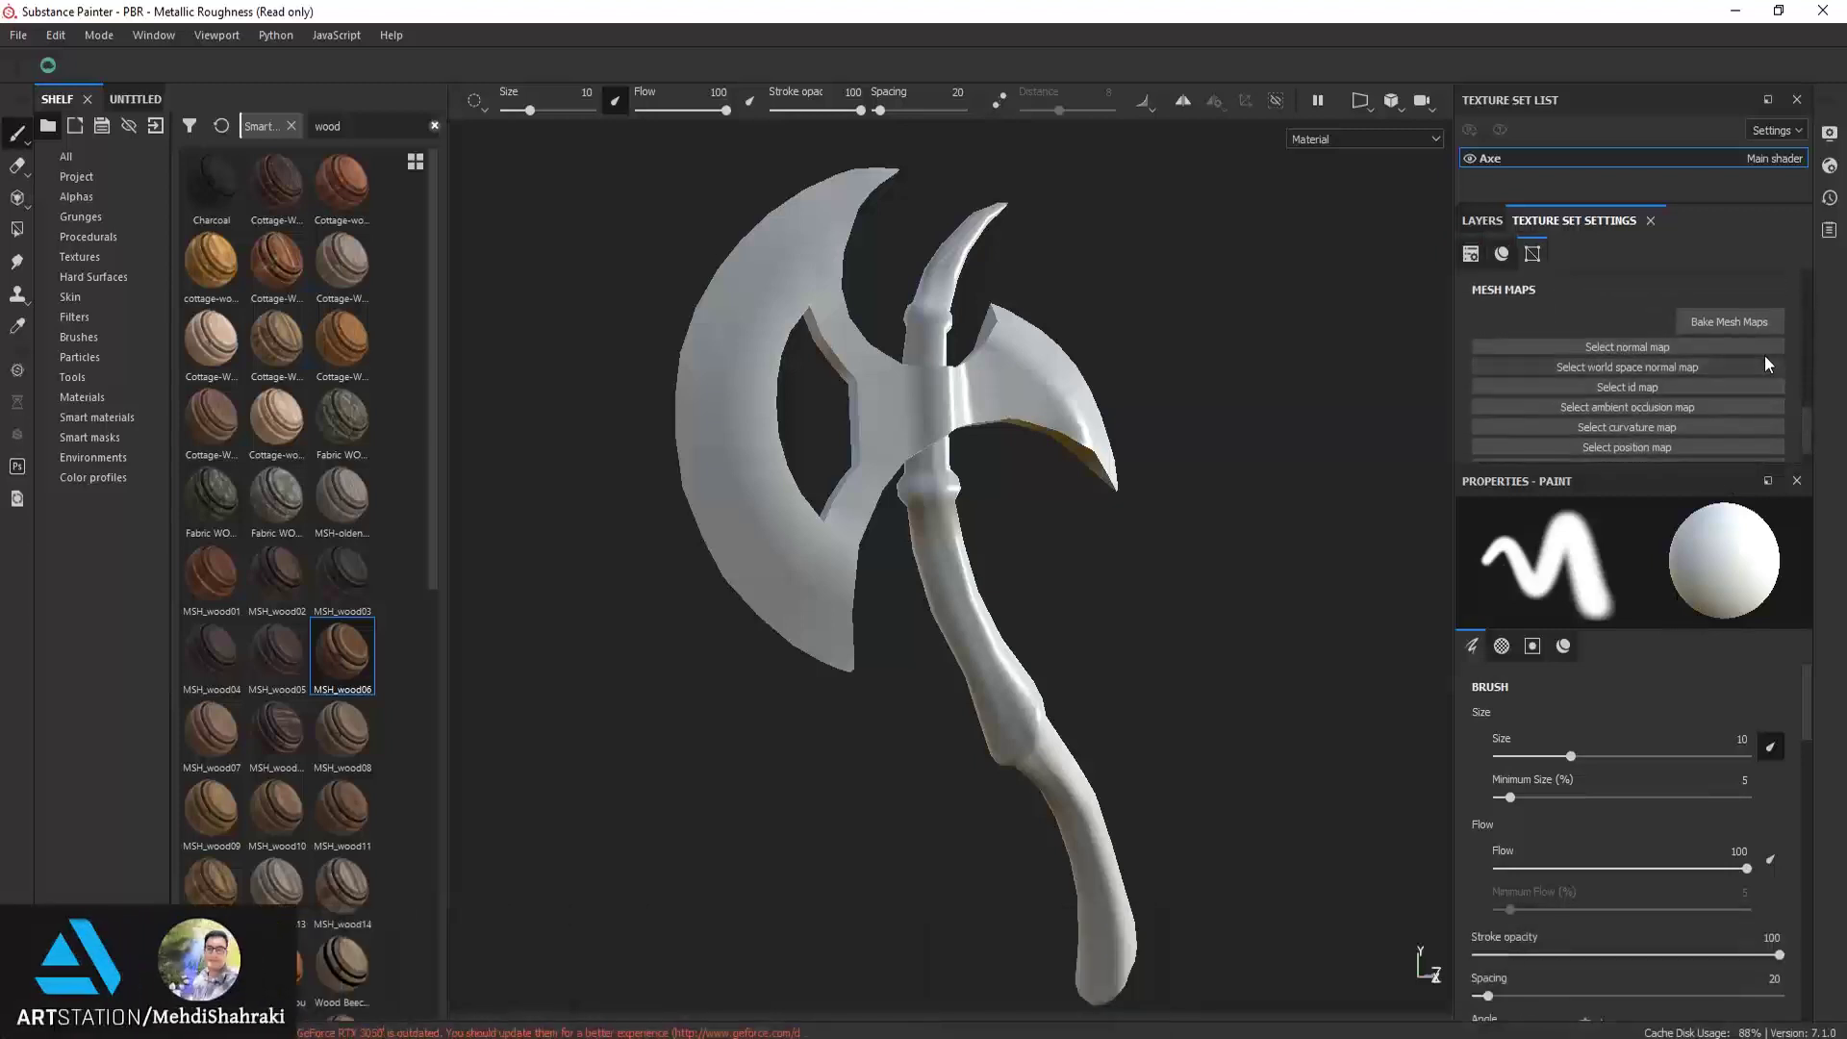
click(1728, 321)
Set the bake output size to 2048 and antialiasing to Subsampling 4x4
click(841, 255)
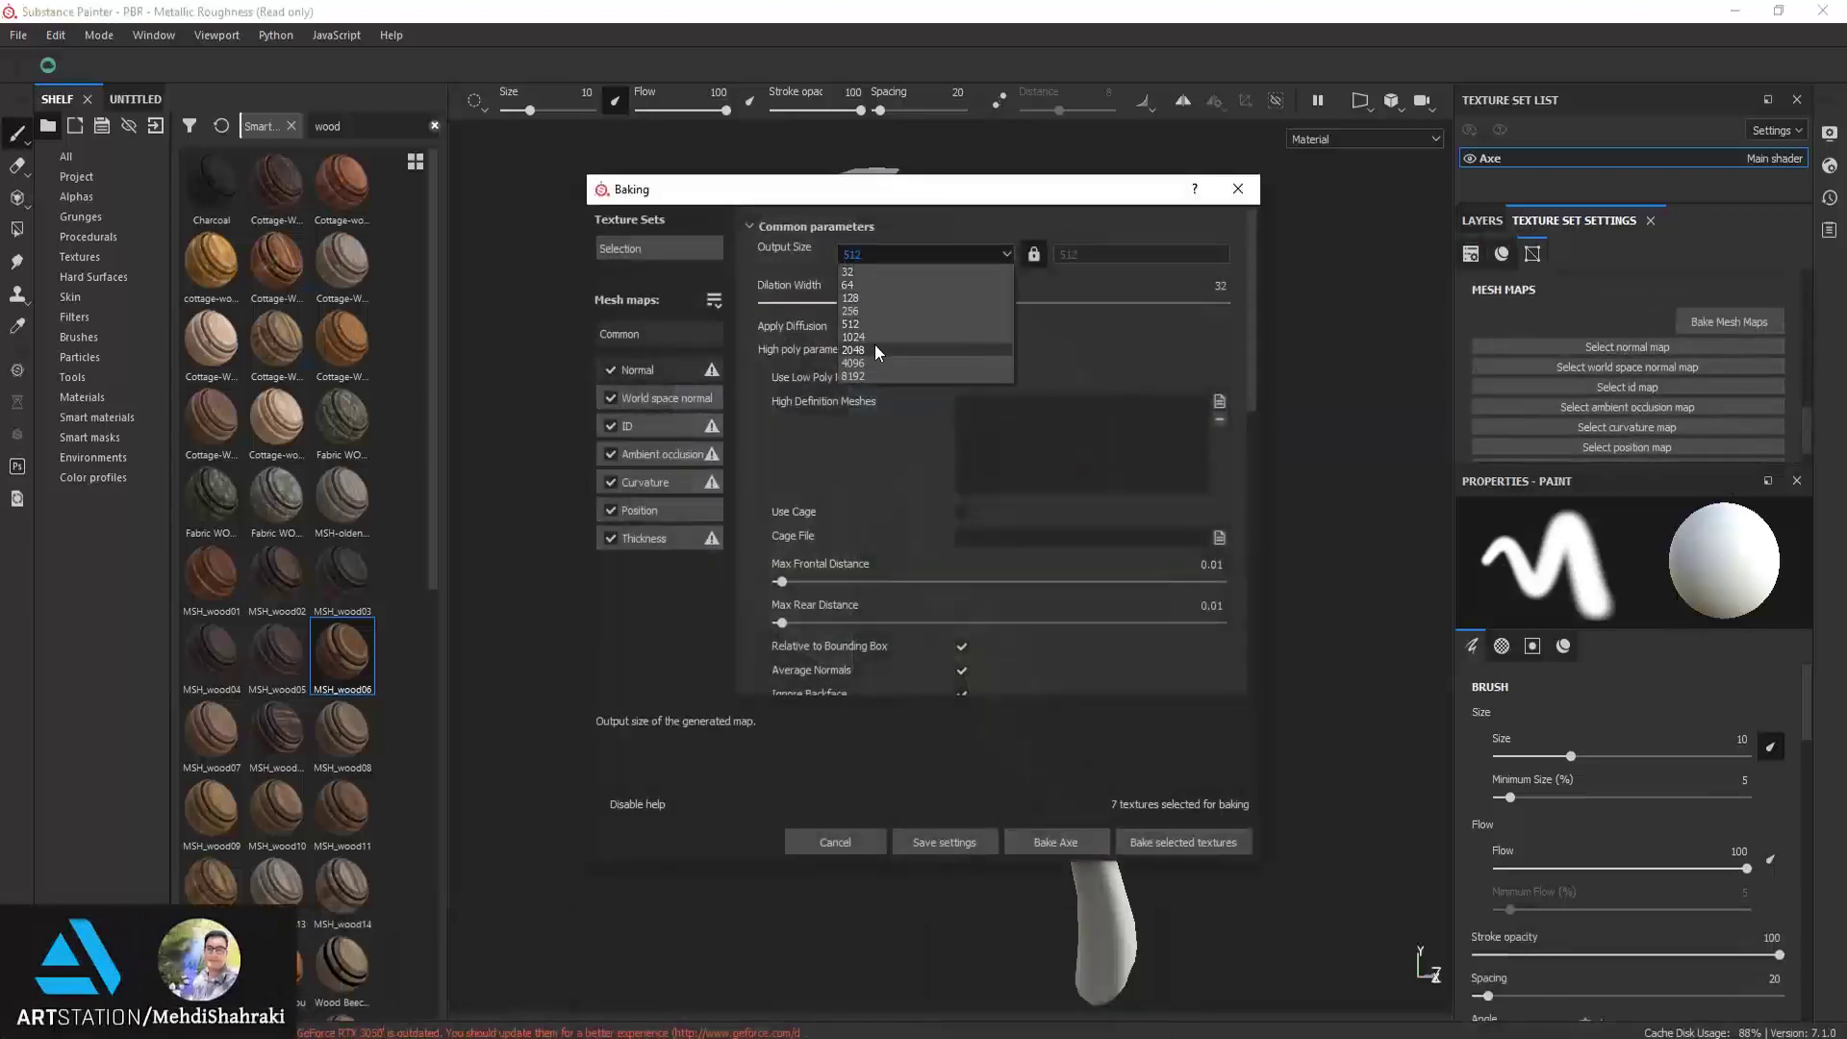
click(875, 349)
scroll(1019, 462, down, 3)
scroll(1023, 469, down, 2)
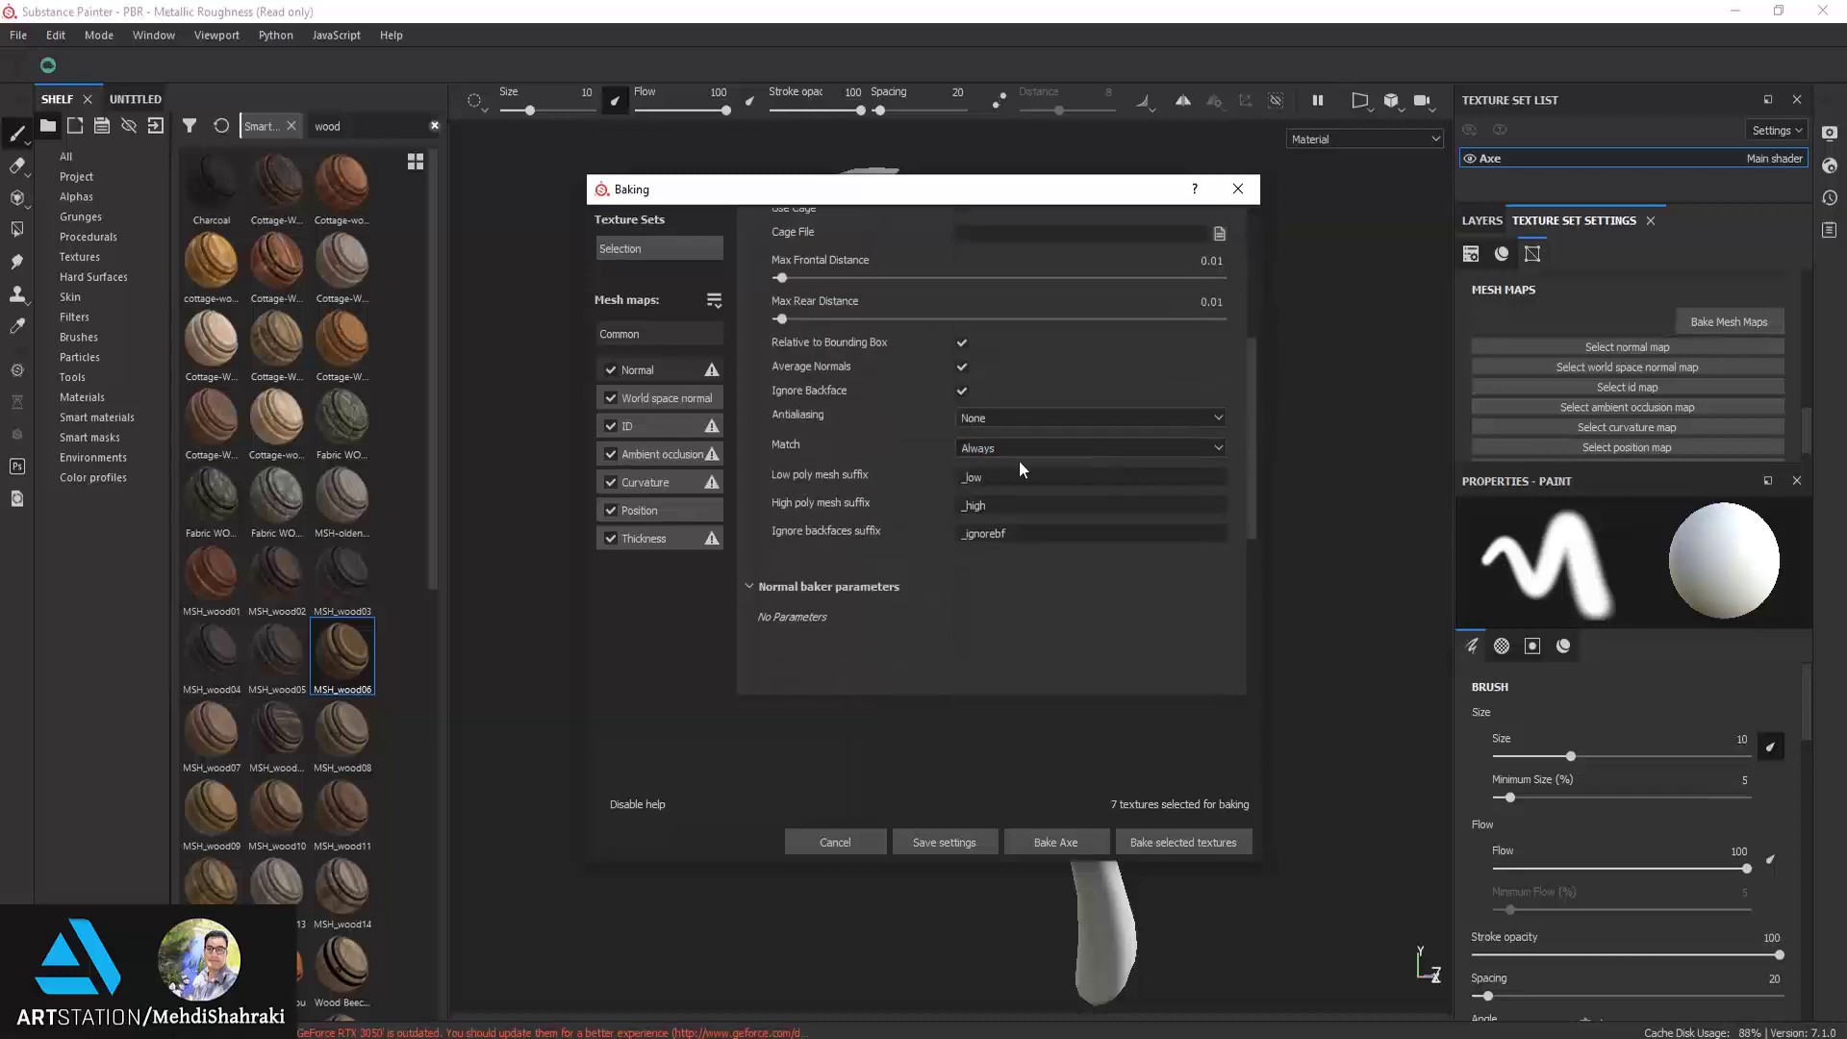
click(991, 418)
click(999, 475)
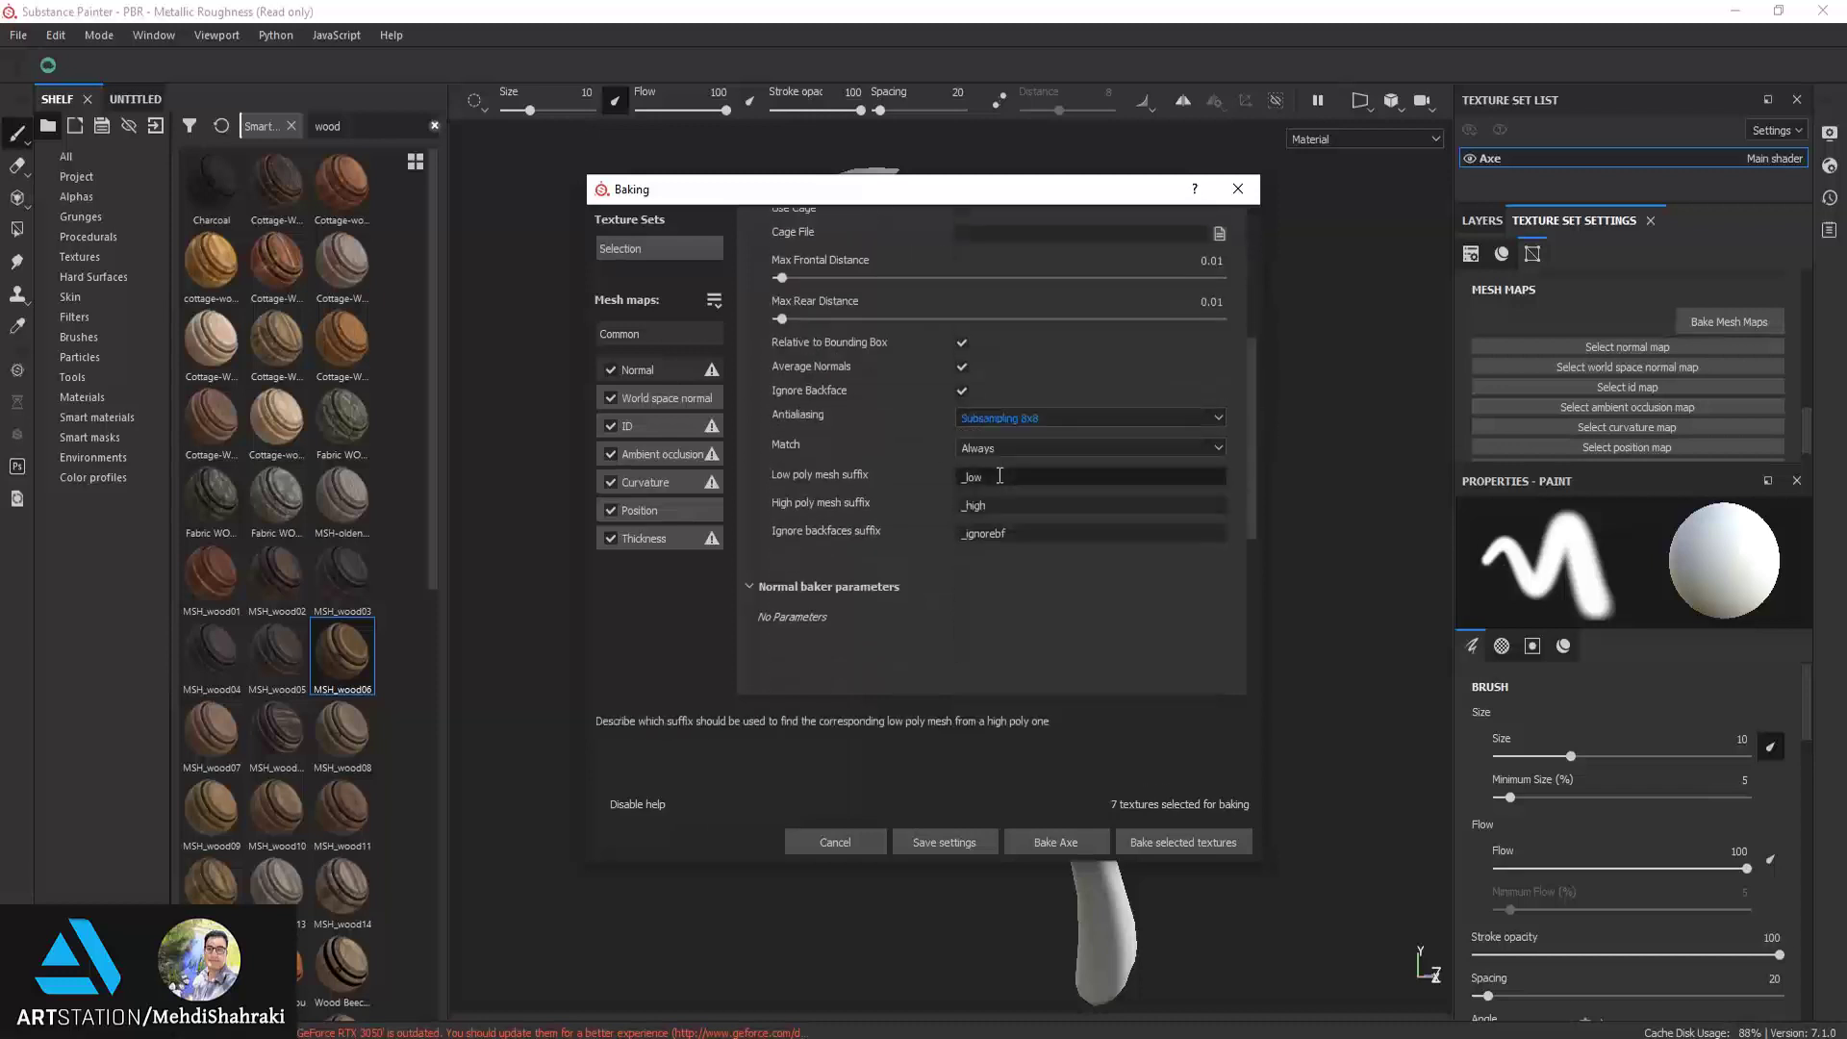
click(1023, 420)
click(1031, 466)
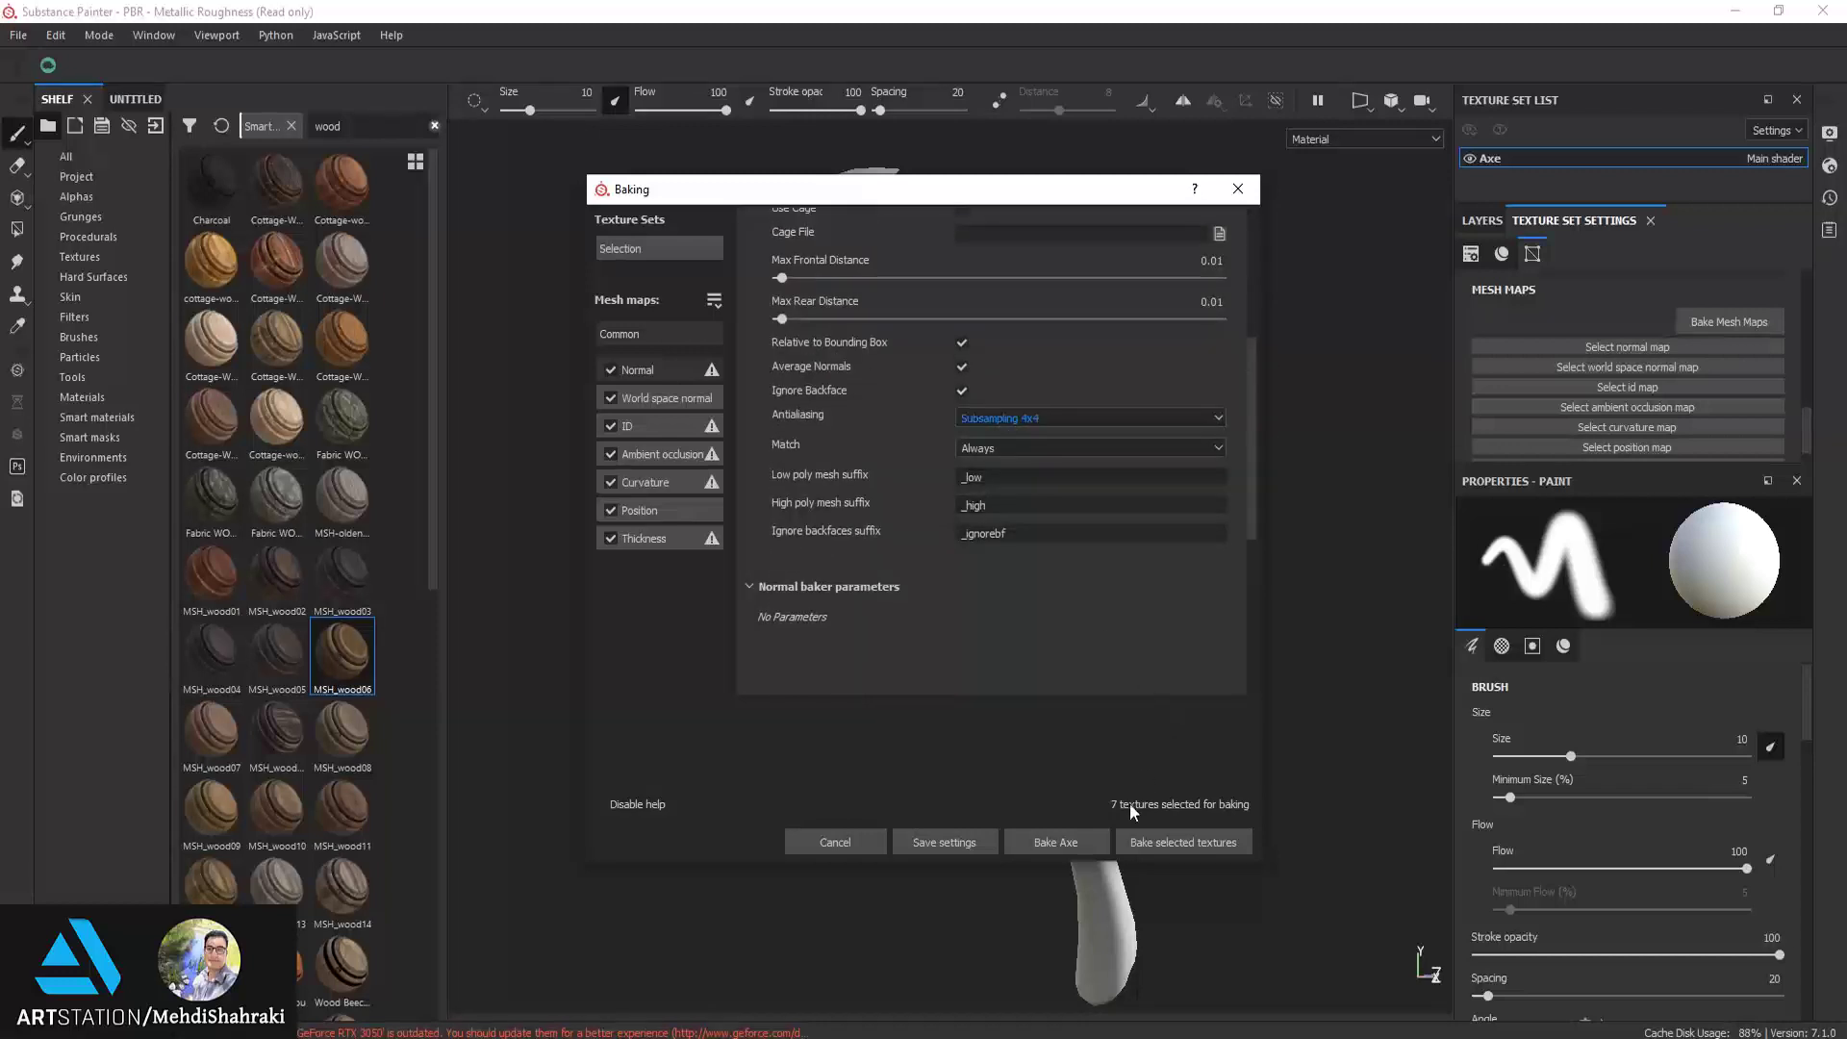
Bake all seven selected mesh maps and close the finished baking report
click(1140, 842)
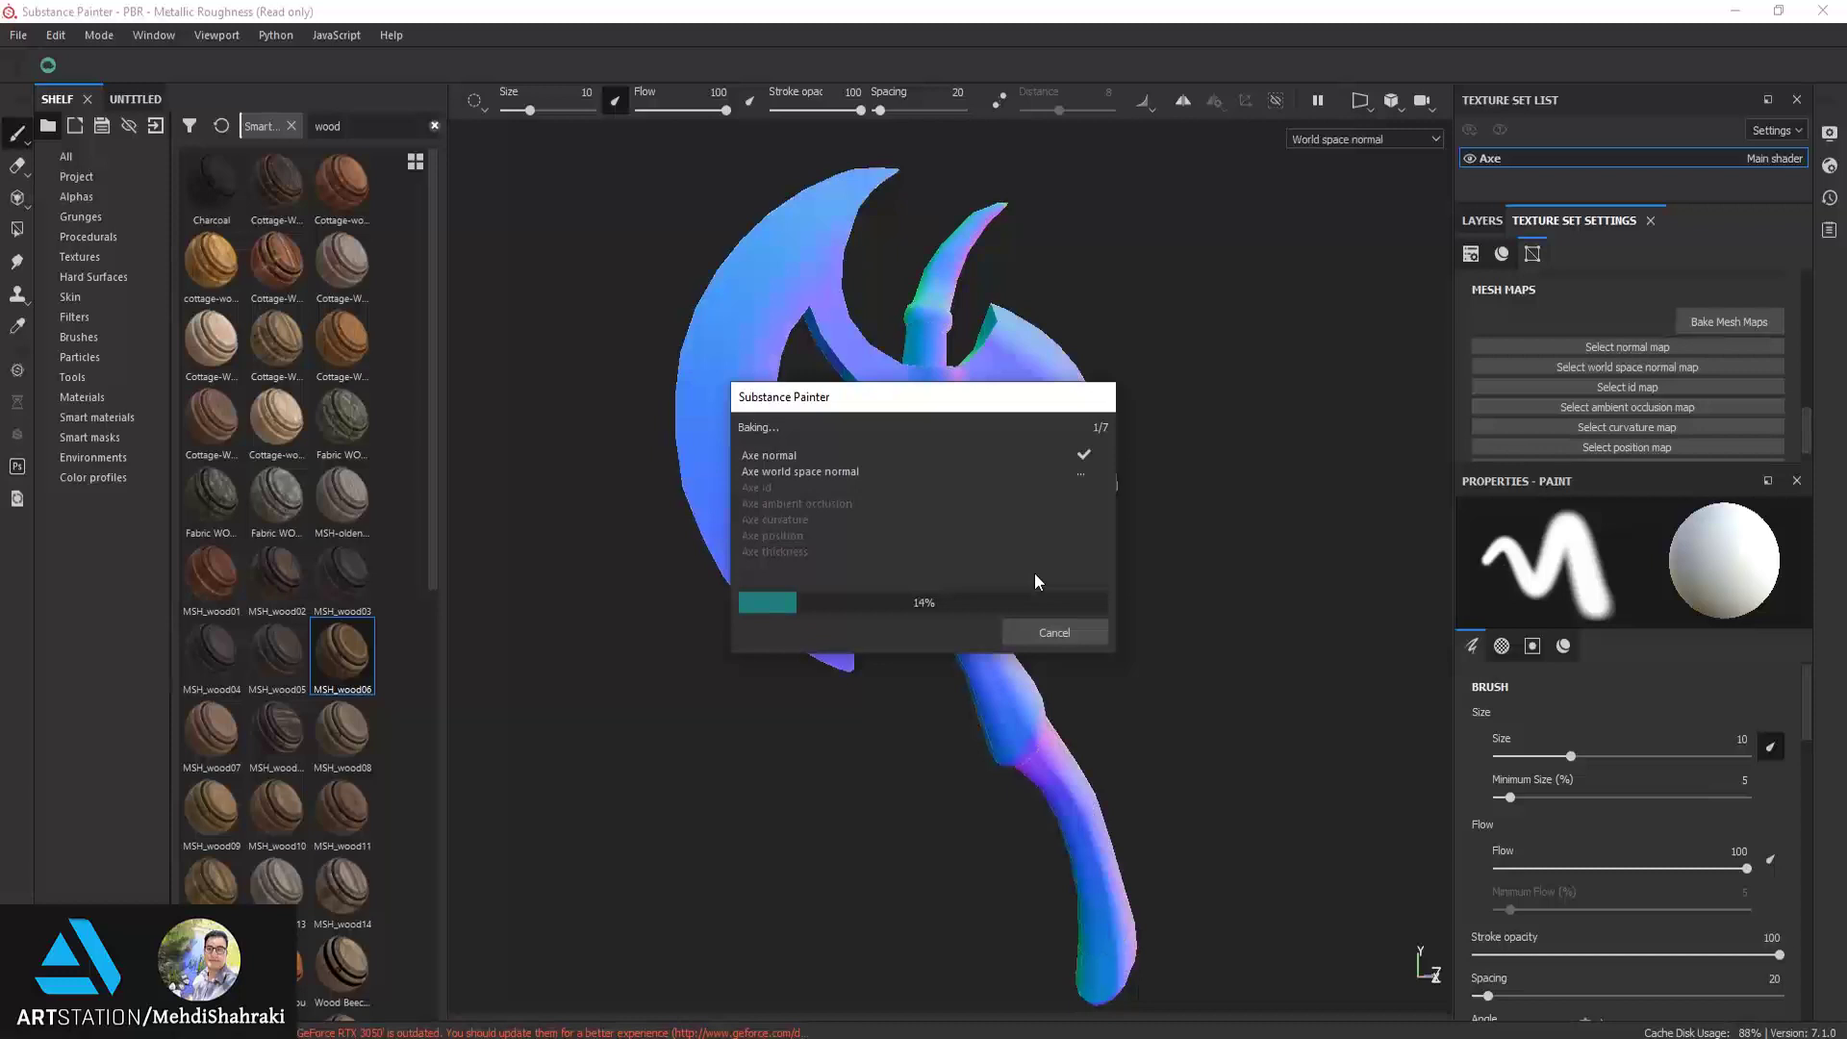
key(super)
click(939, 885)
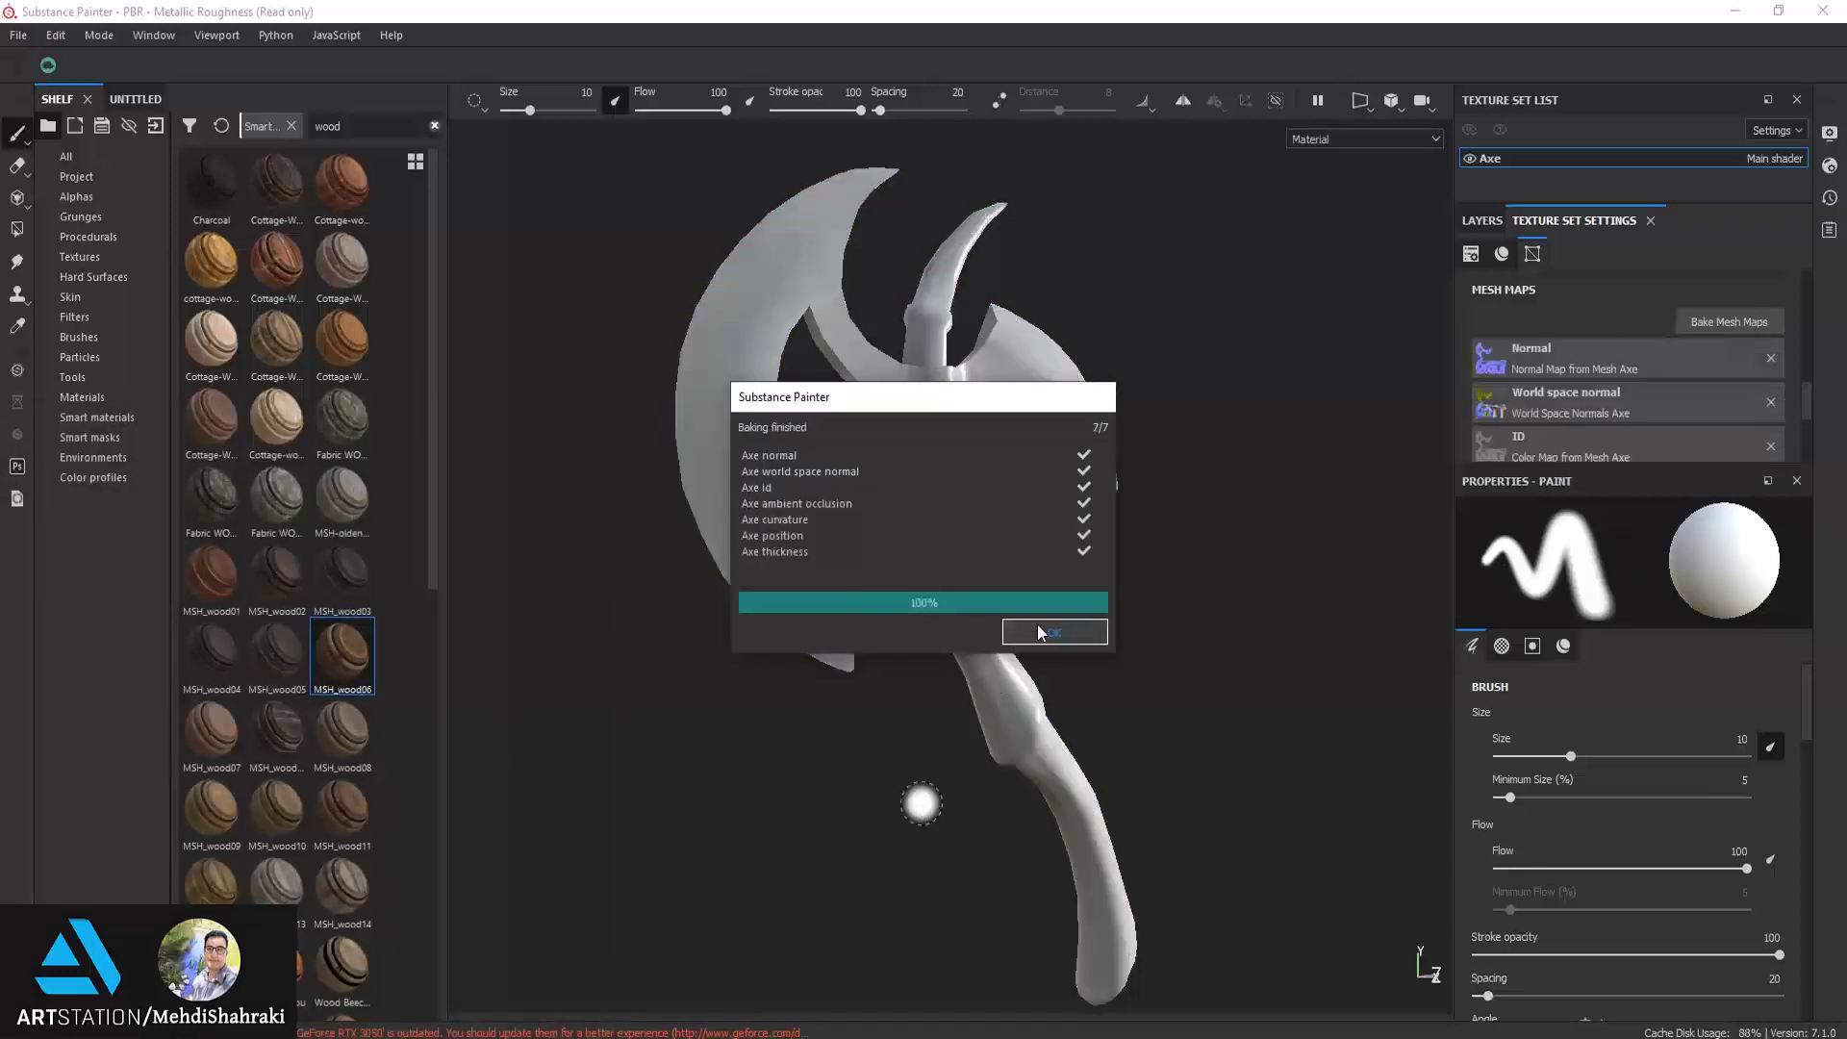
click(1048, 632)
Orbit and pan around the baked axe to inspect its shading, then show the layer stack again
mouse_move(1015, 707)
alt+mouse_down()
mouse_move(941, 577)
mouse_move(866, 528)
mouse_move(565, 710)
mouse_move(819, 654)
mouse_move(902, 672)
mouse_move(1002, 523)
mouse_move(1455, 627)
mouse_move(1479, 781)
mouse_move(1063, 651)
mouse_move(940, 565)
mouse_move(956, 618)
alt+mouse_up()
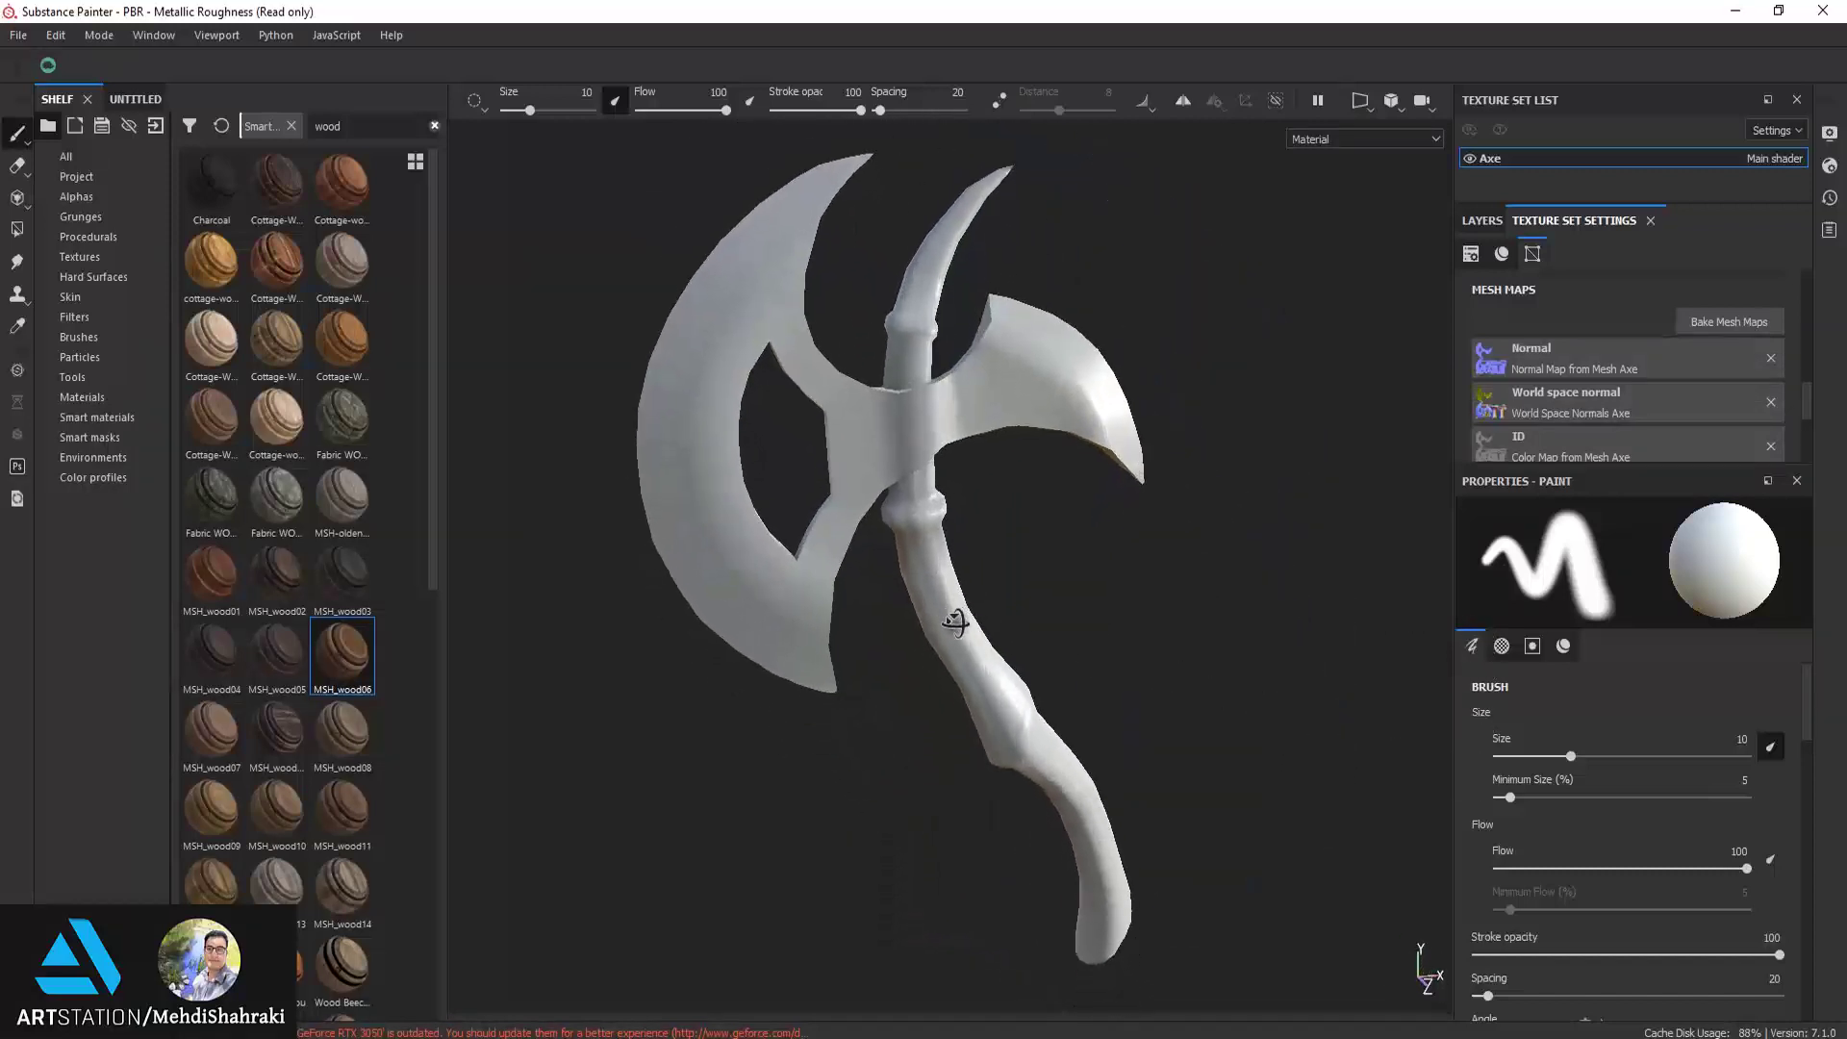
alt+middle_drag(956, 619, 927, 613)
alt+drag(926, 613, 924, 600)
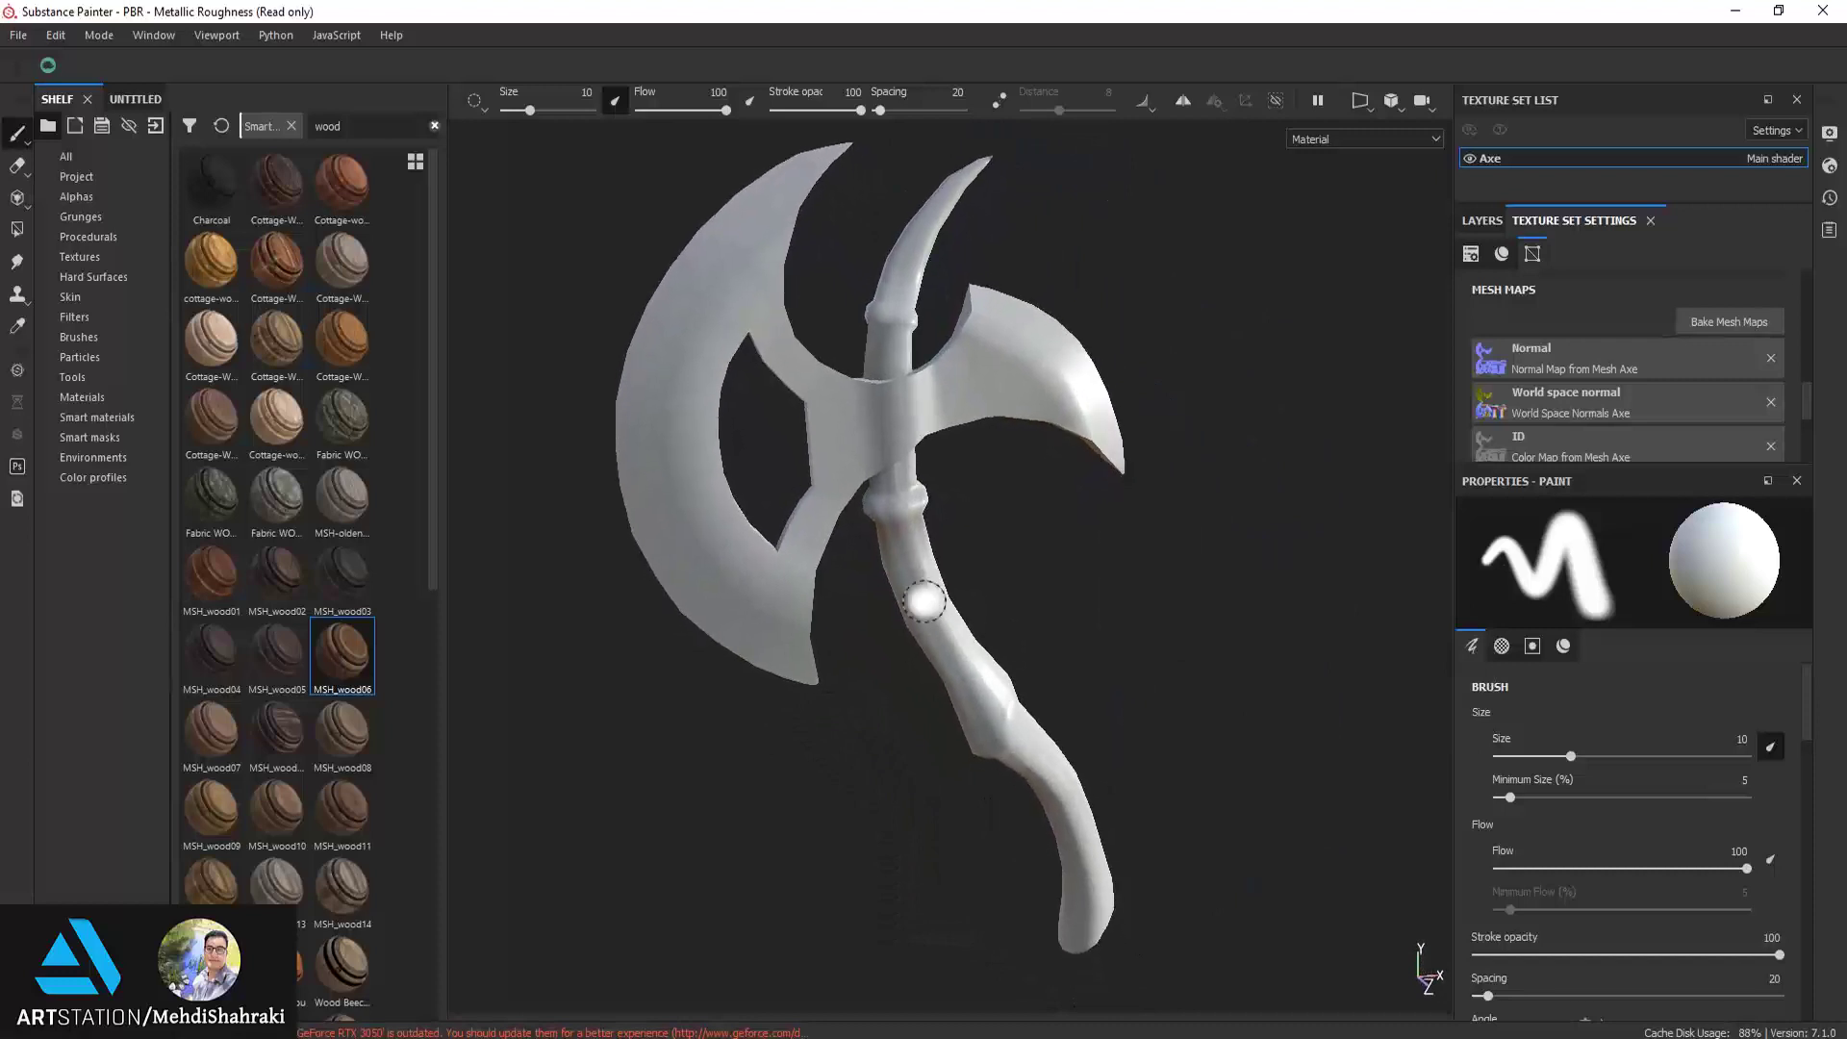
alt+middle_drag(923, 601, 929, 643)
mouse_move(929, 643)
alt+mouse_down()
mouse_move(681, 623)
mouse_move(718, 602)
mouse_move(862, 647)
mouse_move(940, 808)
mouse_move(1196, 635)
mouse_move(1106, 625)
mouse_move(1031, 747)
mouse_move(938, 671)
mouse_move(1059, 615)
mouse_move(1023, 495)
mouse_move(914, 581)
mouse_move(956, 515)
mouse_move(981, 581)
alt+mouse_up()
alt+middle_drag(981, 581, 944, 553)
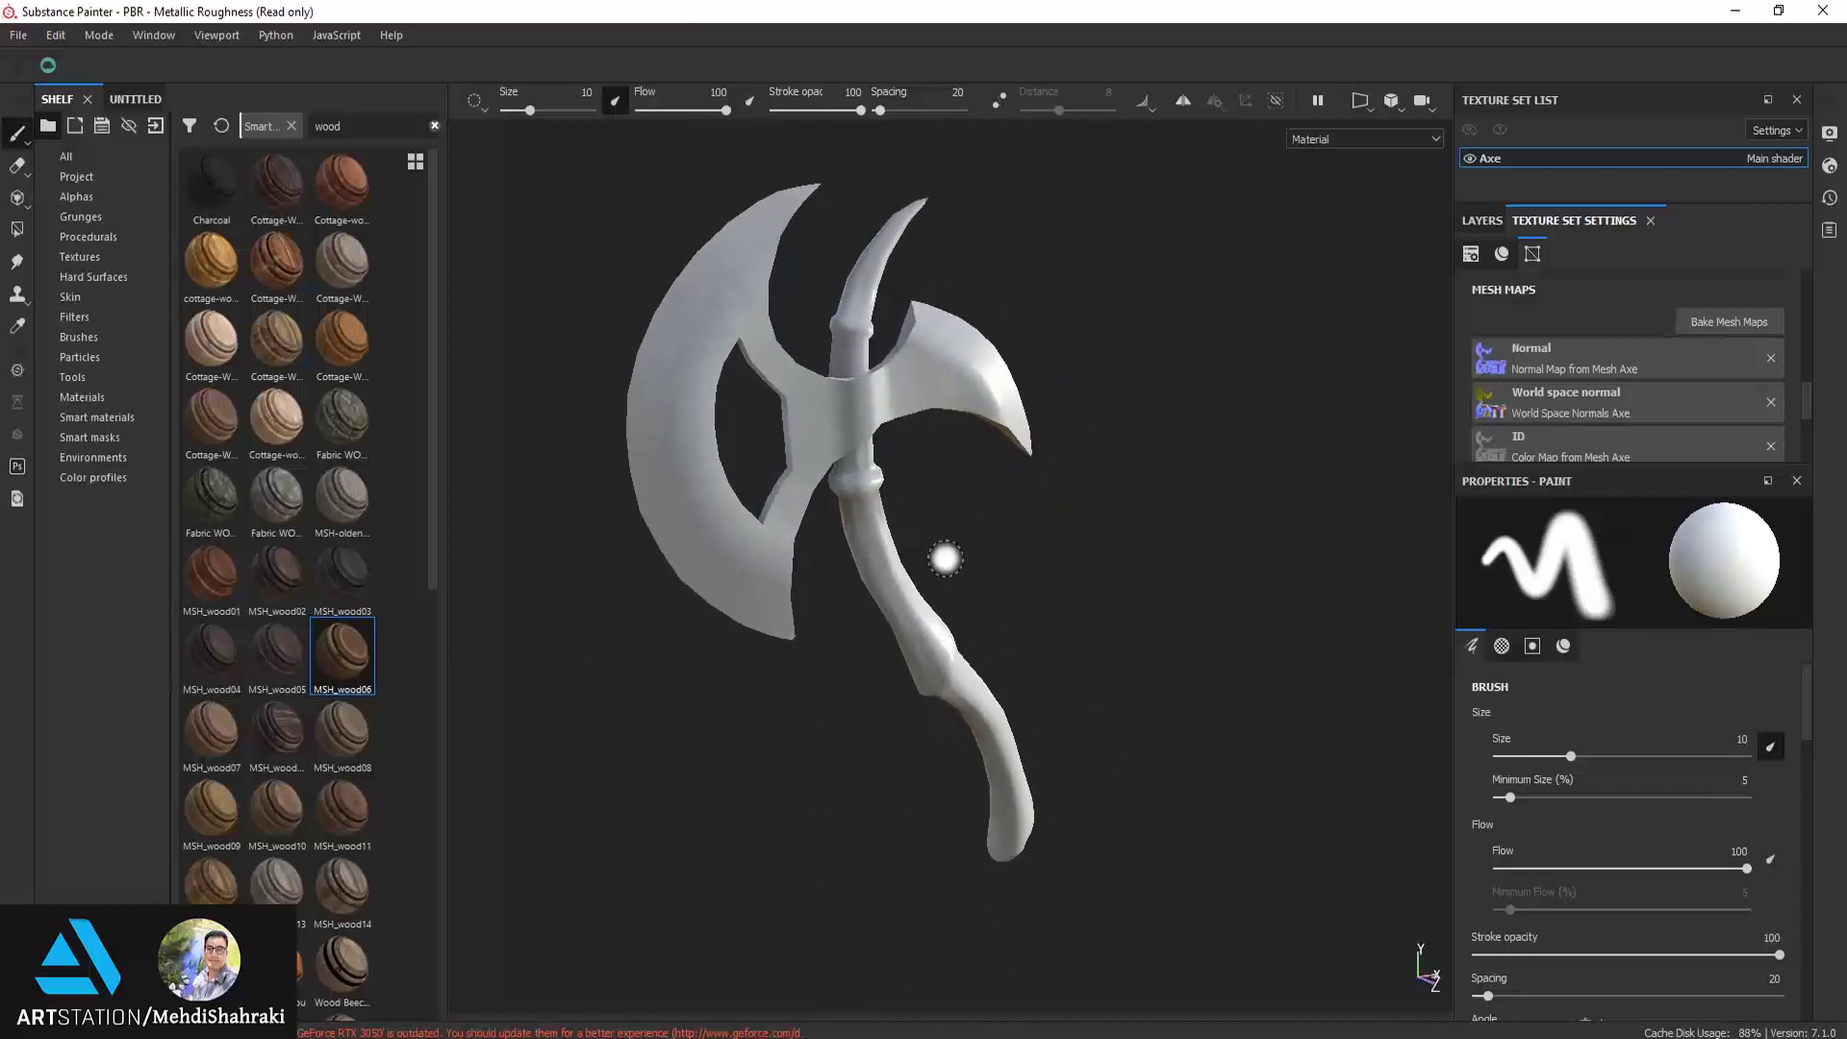
click(1499, 220)
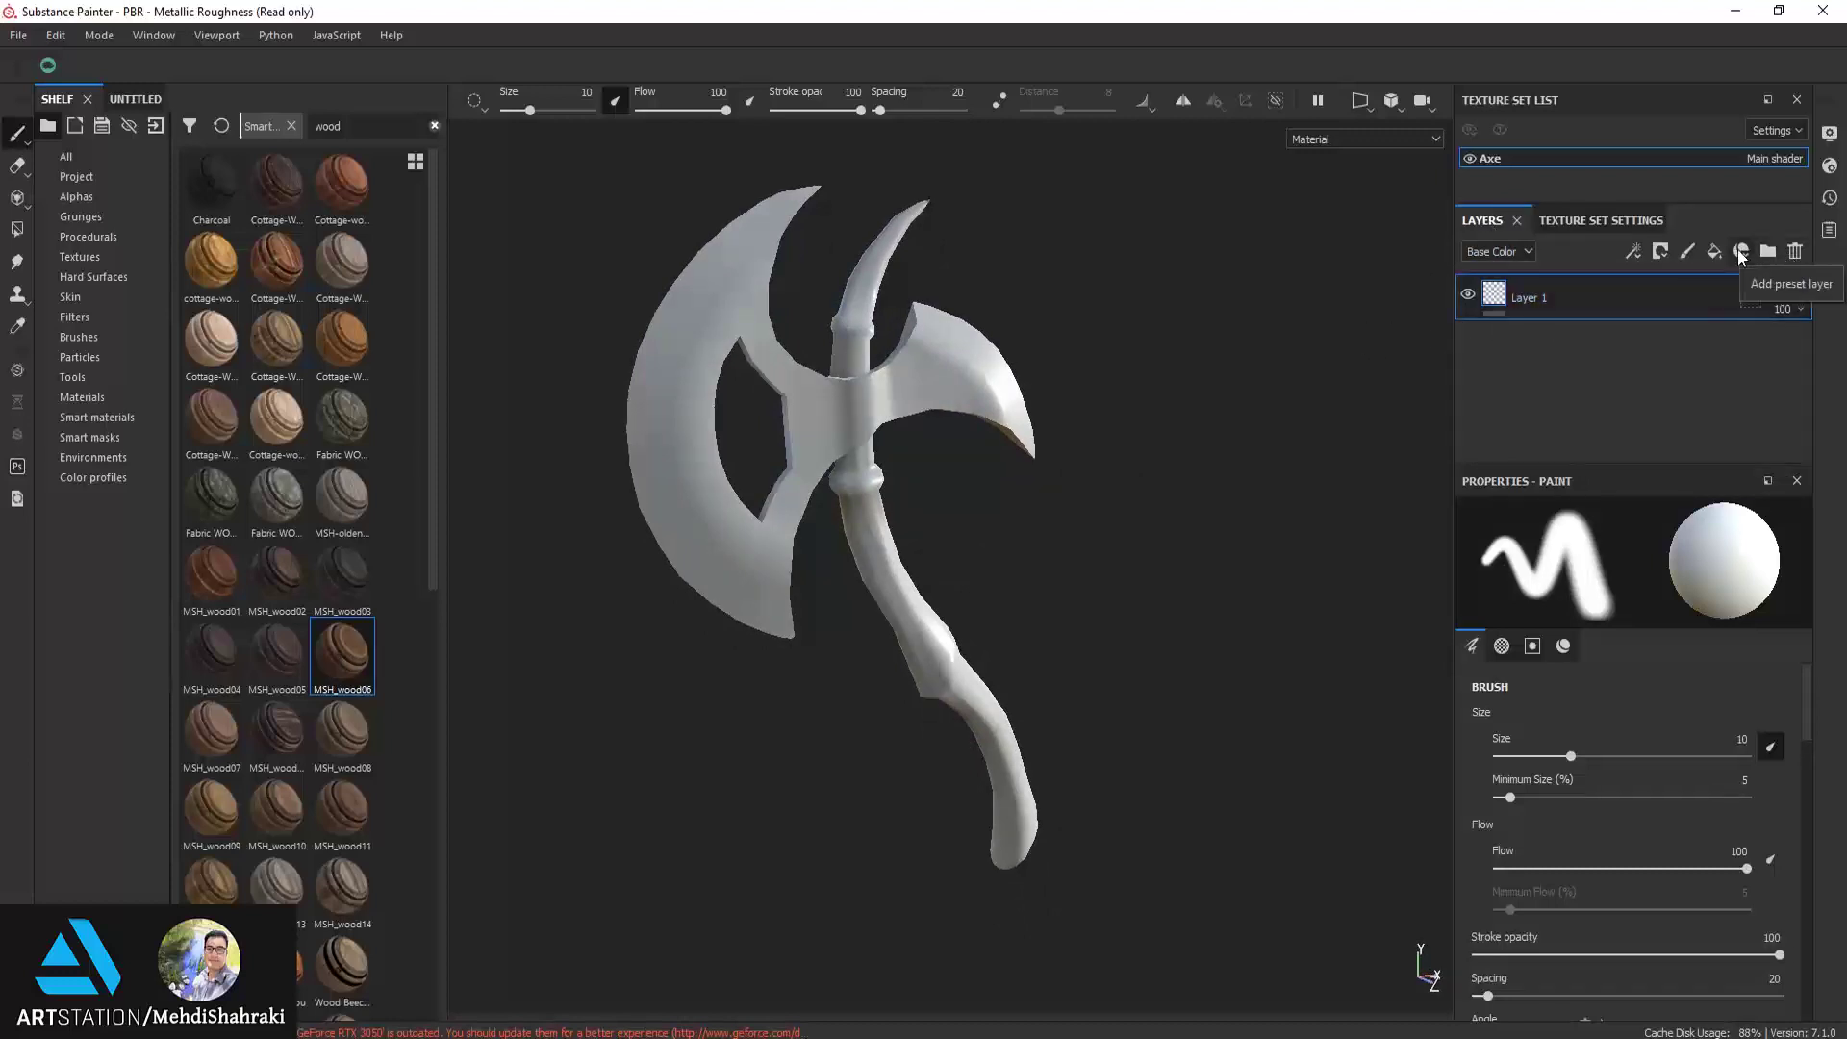
Add a folder named wood-01 with a black mask, then drop MSH_wood06 onto the axe
click(1767, 251)
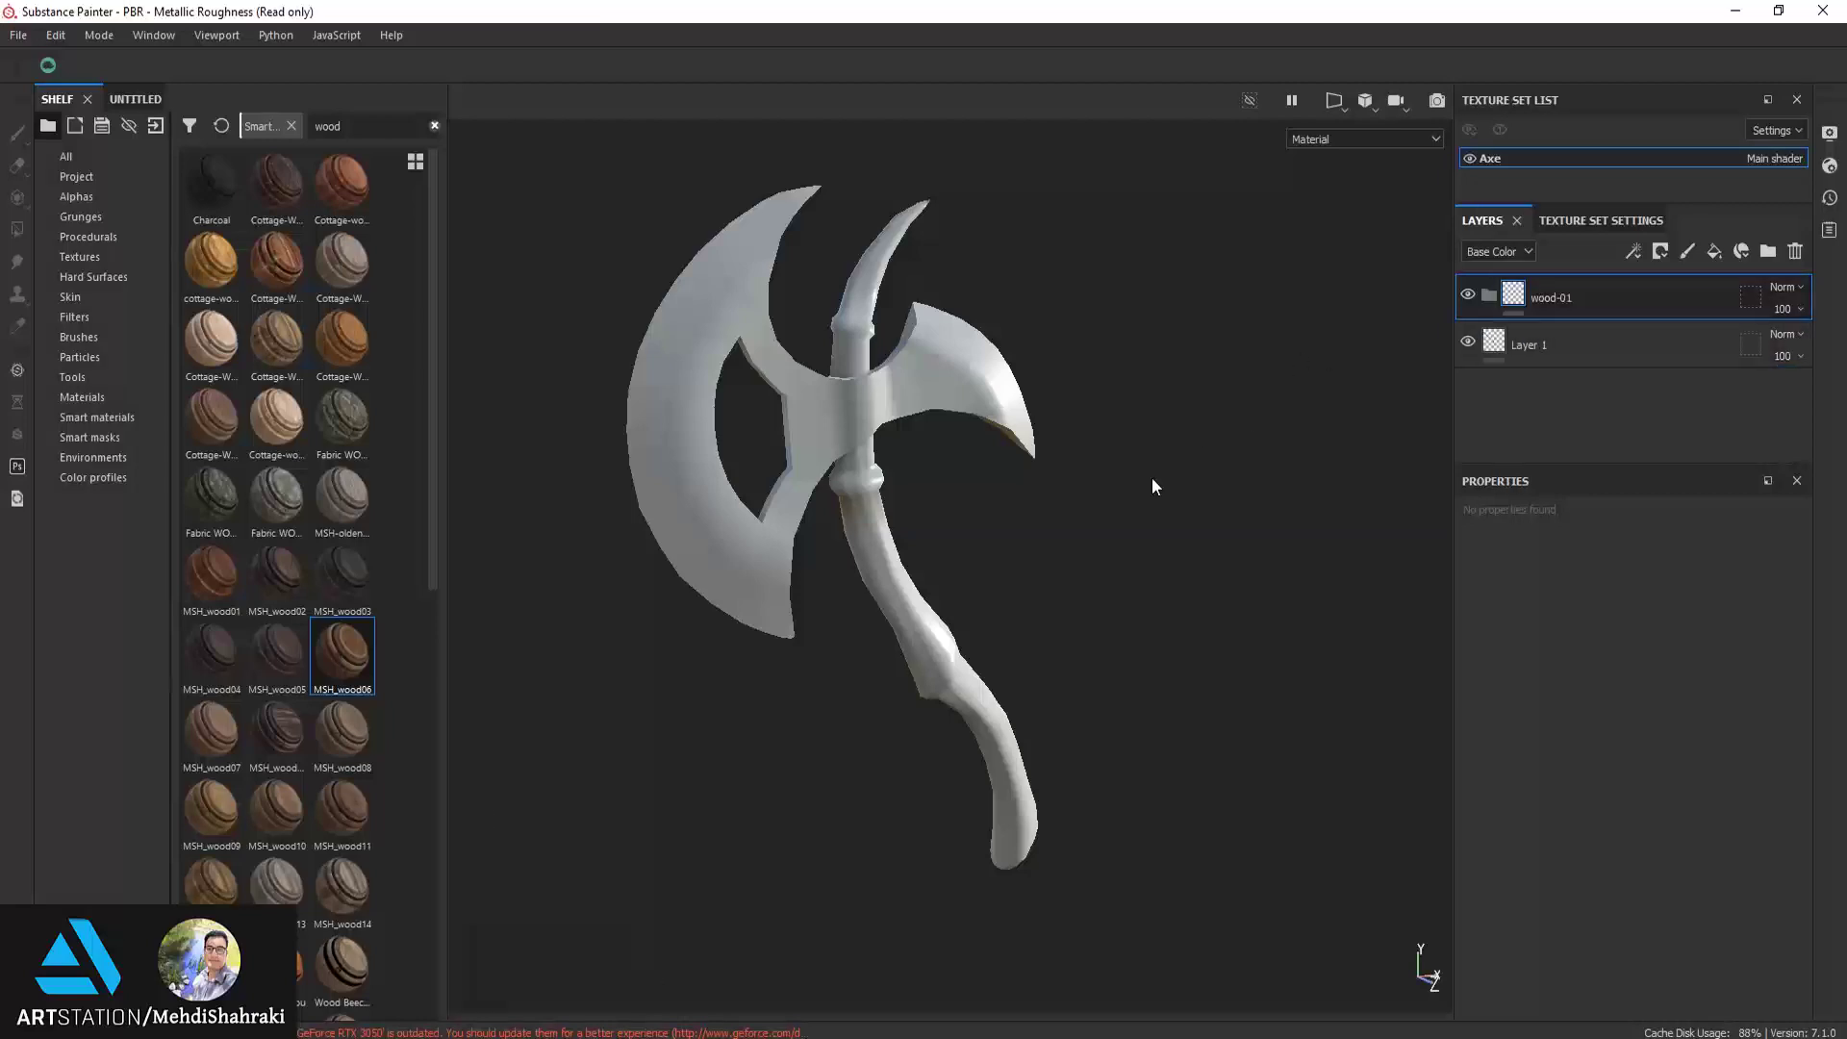
mouse_move(1152, 477)
alt+mouse_down()
mouse_move(1101, 411)
mouse_move(1060, 478)
alt+mouse_up()
click(1664, 254)
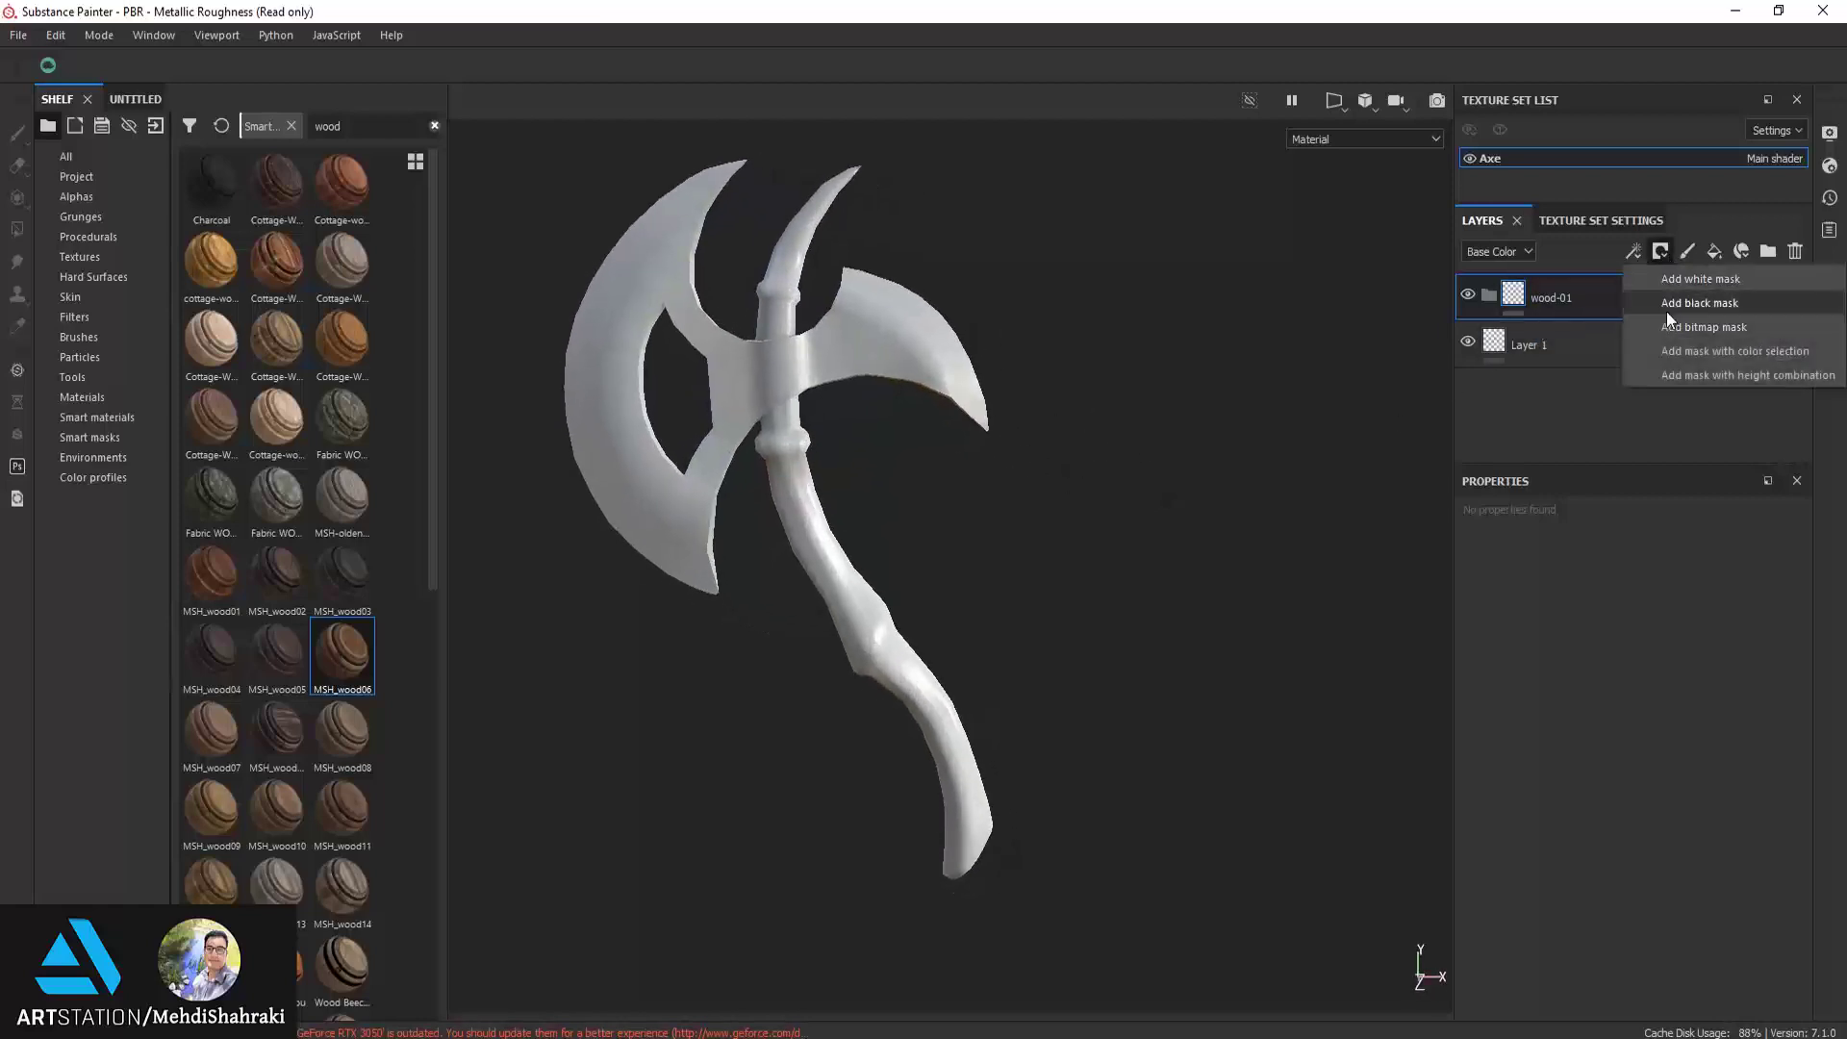
click(1666, 306)
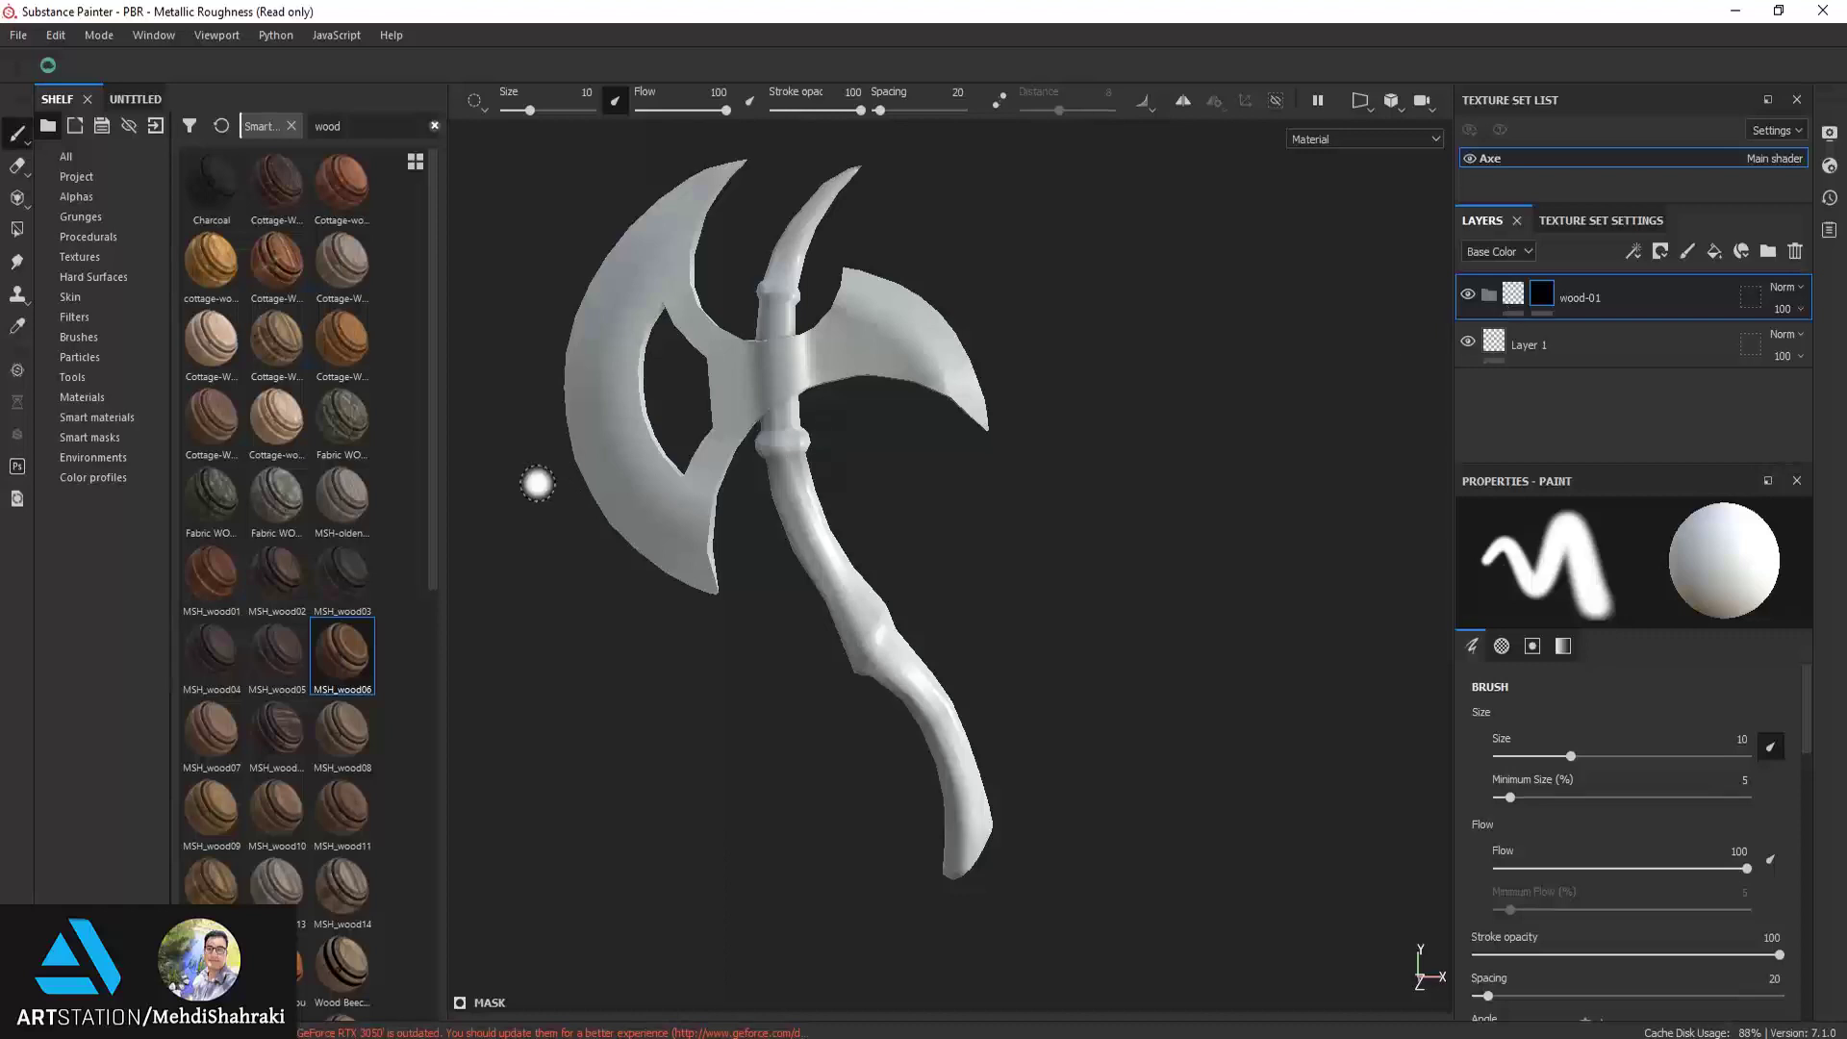
mouse_move(356, 652)
mouse_down()
mouse_move(935, 737)
mouse_move(502, 640)
mouse_move(918, 711)
mouse_up()
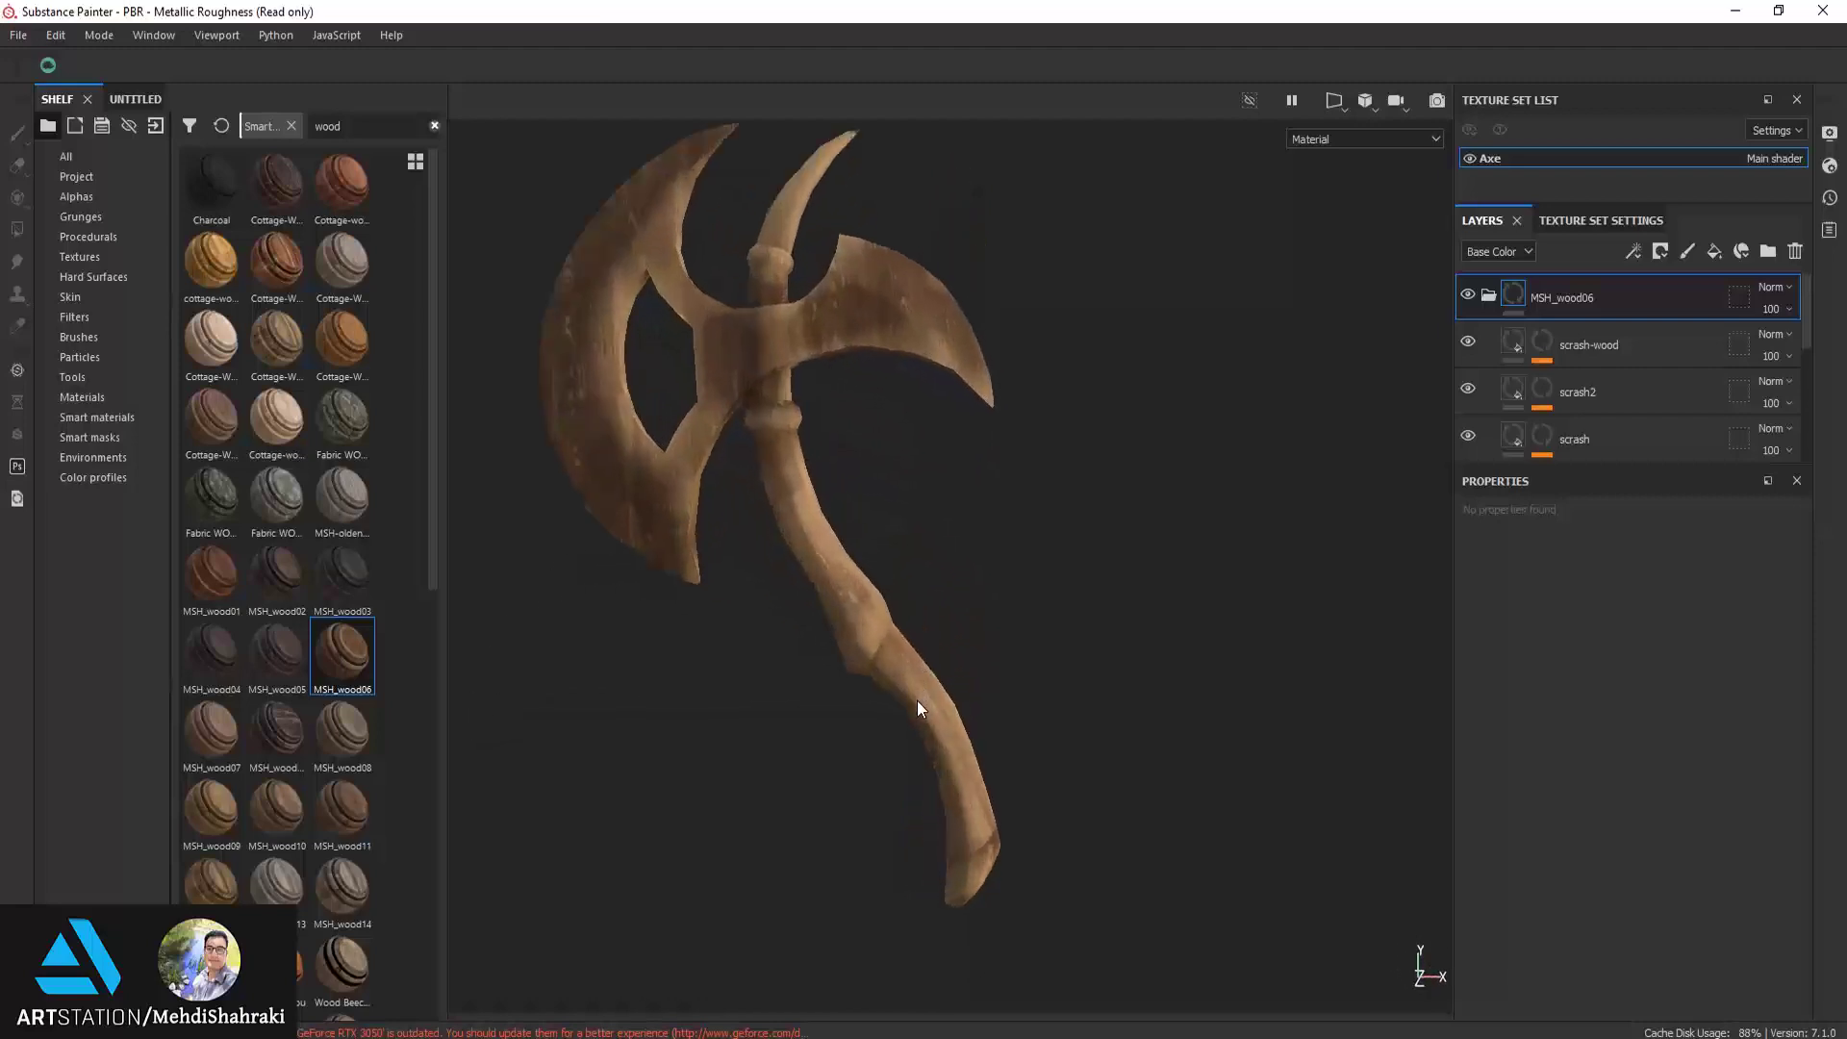
Delete the MSH_wood06 layers, then try MSH_wood07 and undo it
scroll(918, 711, up, 5)
scroll(881, 552, up, 3)
scroll(881, 552, down, 5)
mouse_move(881, 552)
alt+mouse_down()
mouse_move(619, 400)
mouse_move(684, 466)
mouse_move(927, 564)
mouse_move(953, 440)
mouse_move(898, 535)
alt+mouse_up()
scroll(684, 465, up, 5)
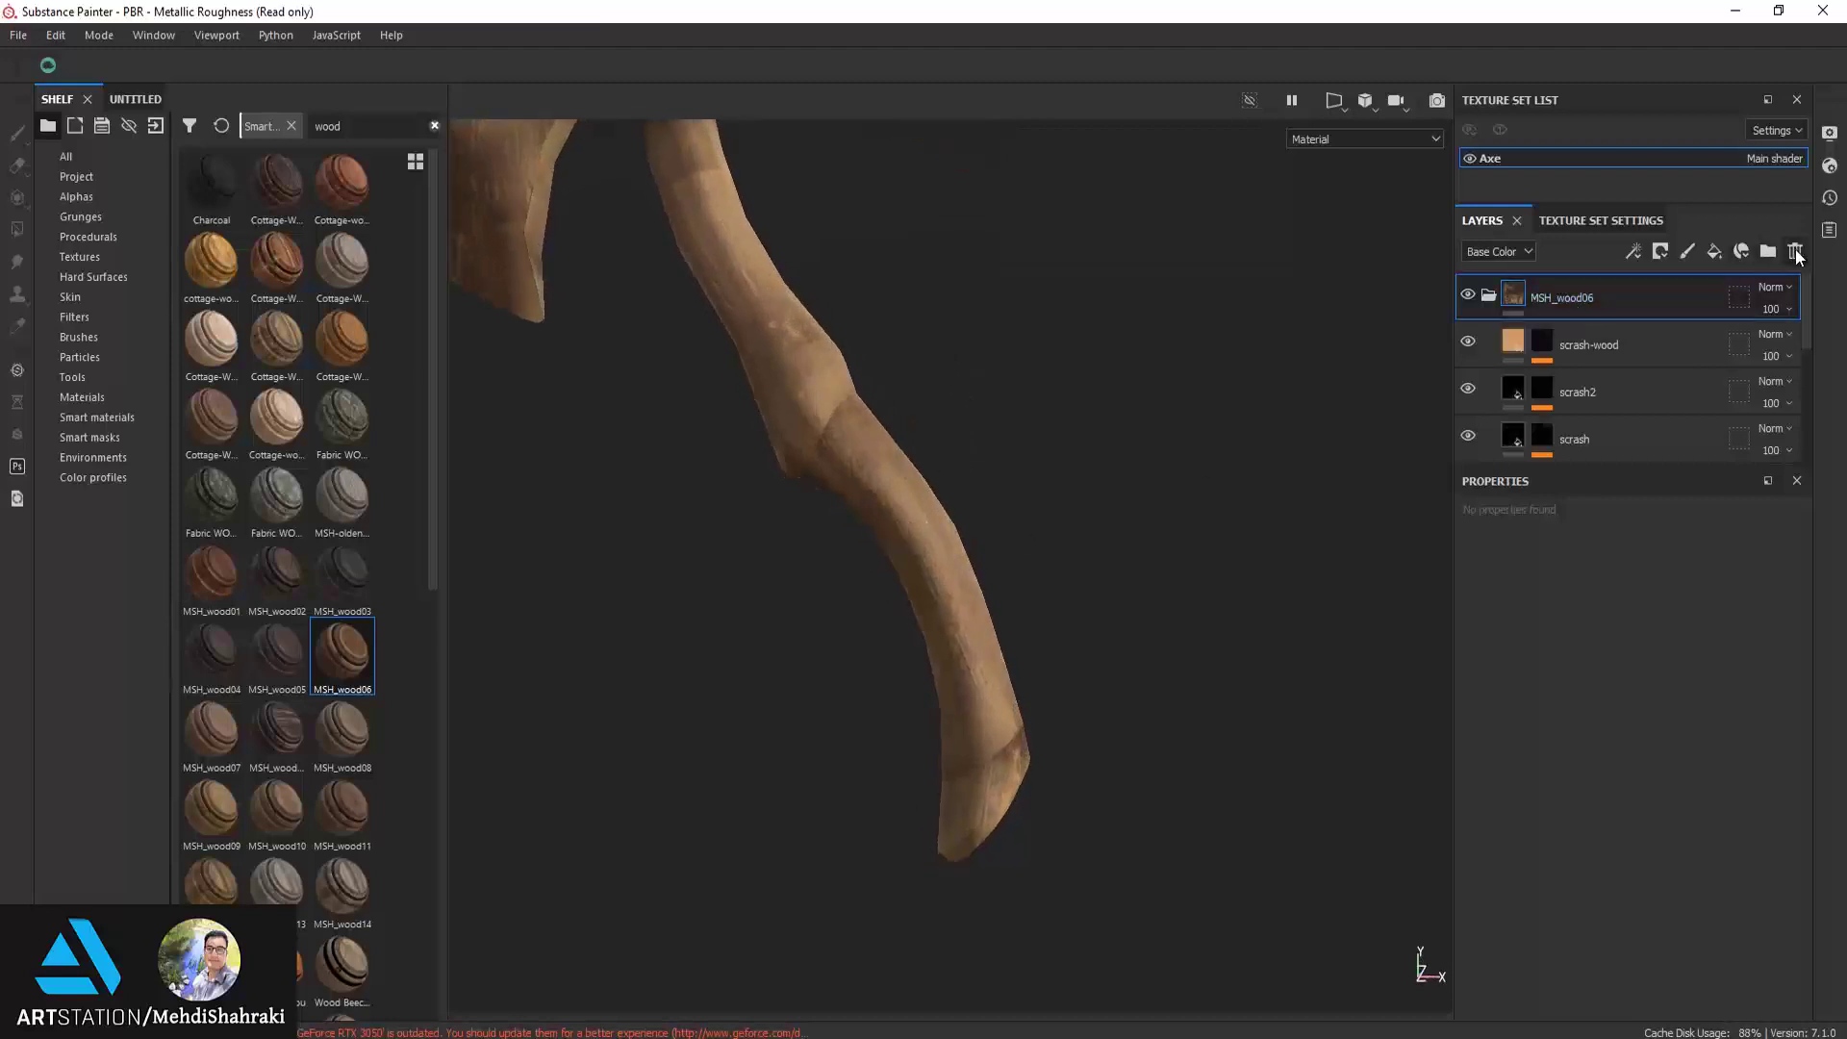
click(1795, 251)
drag(285, 733, 973, 577)
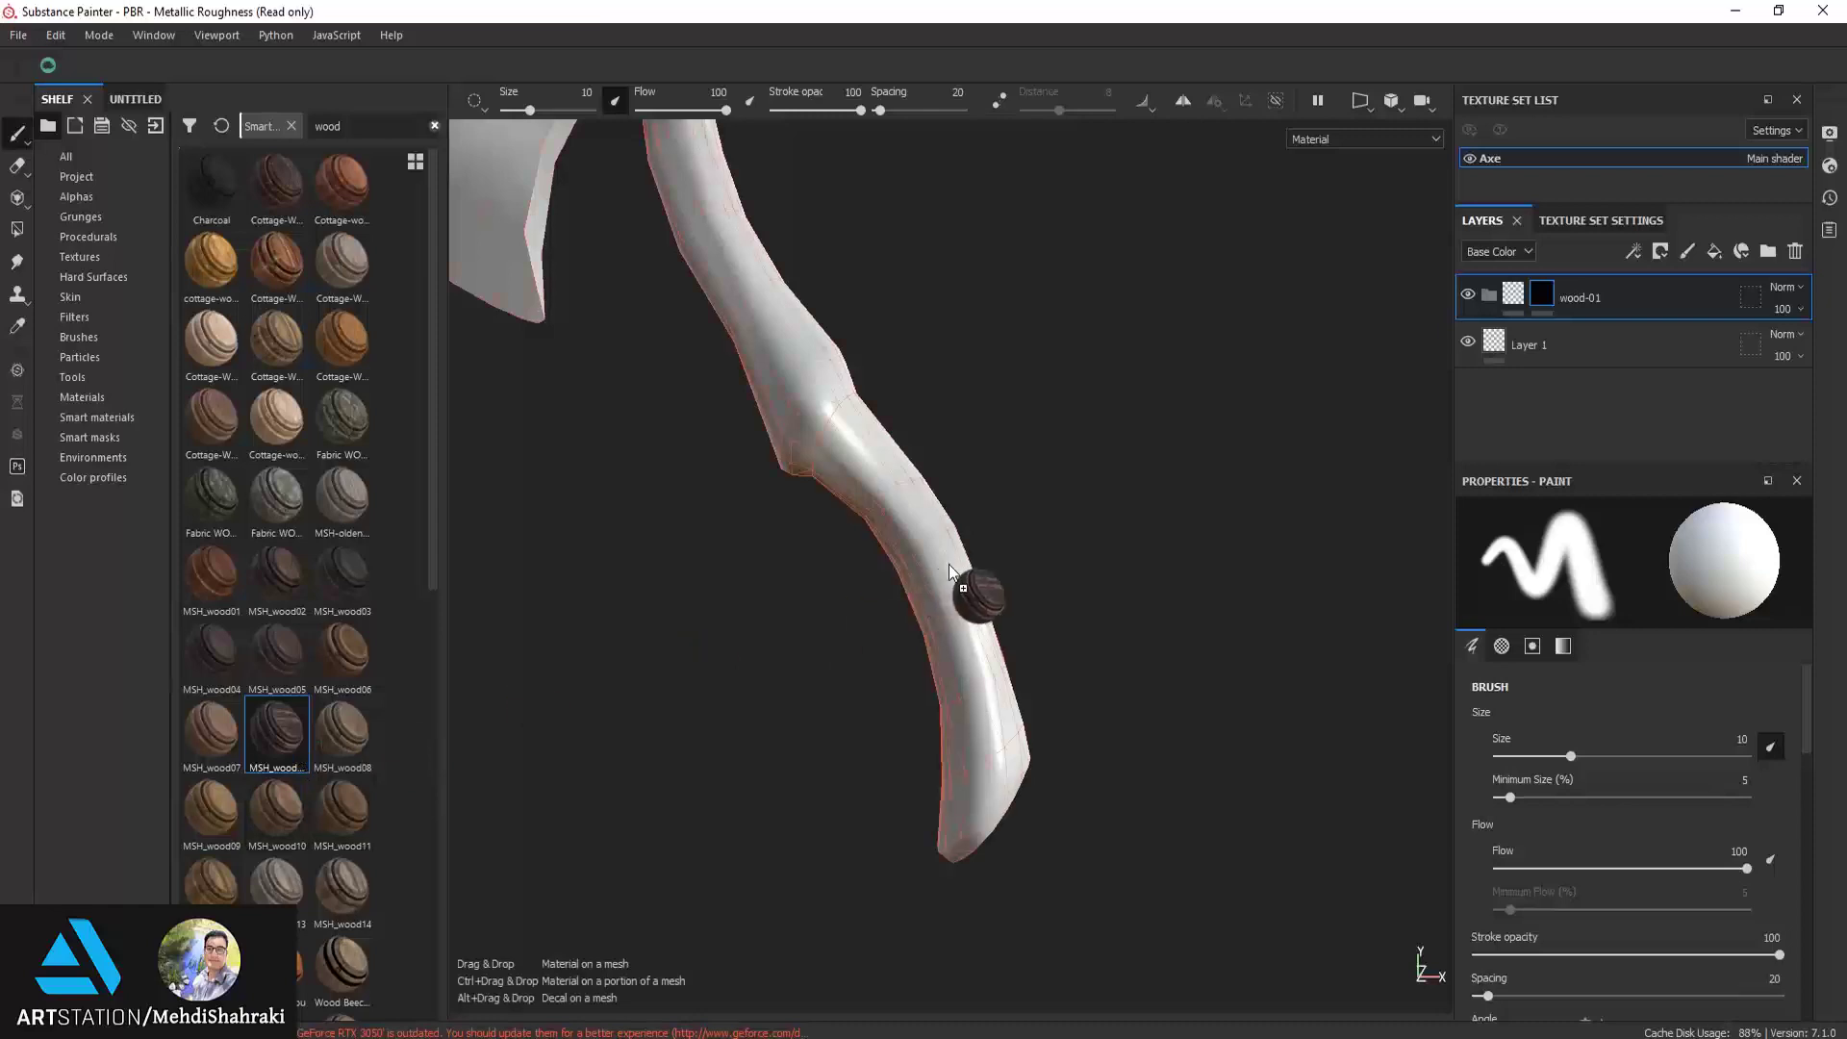
mouse_move(386, 728)
mouse_down()
mouse_move(948, 564)
mouse_move(899, 577)
mouse_move(859, 561)
mouse_up()
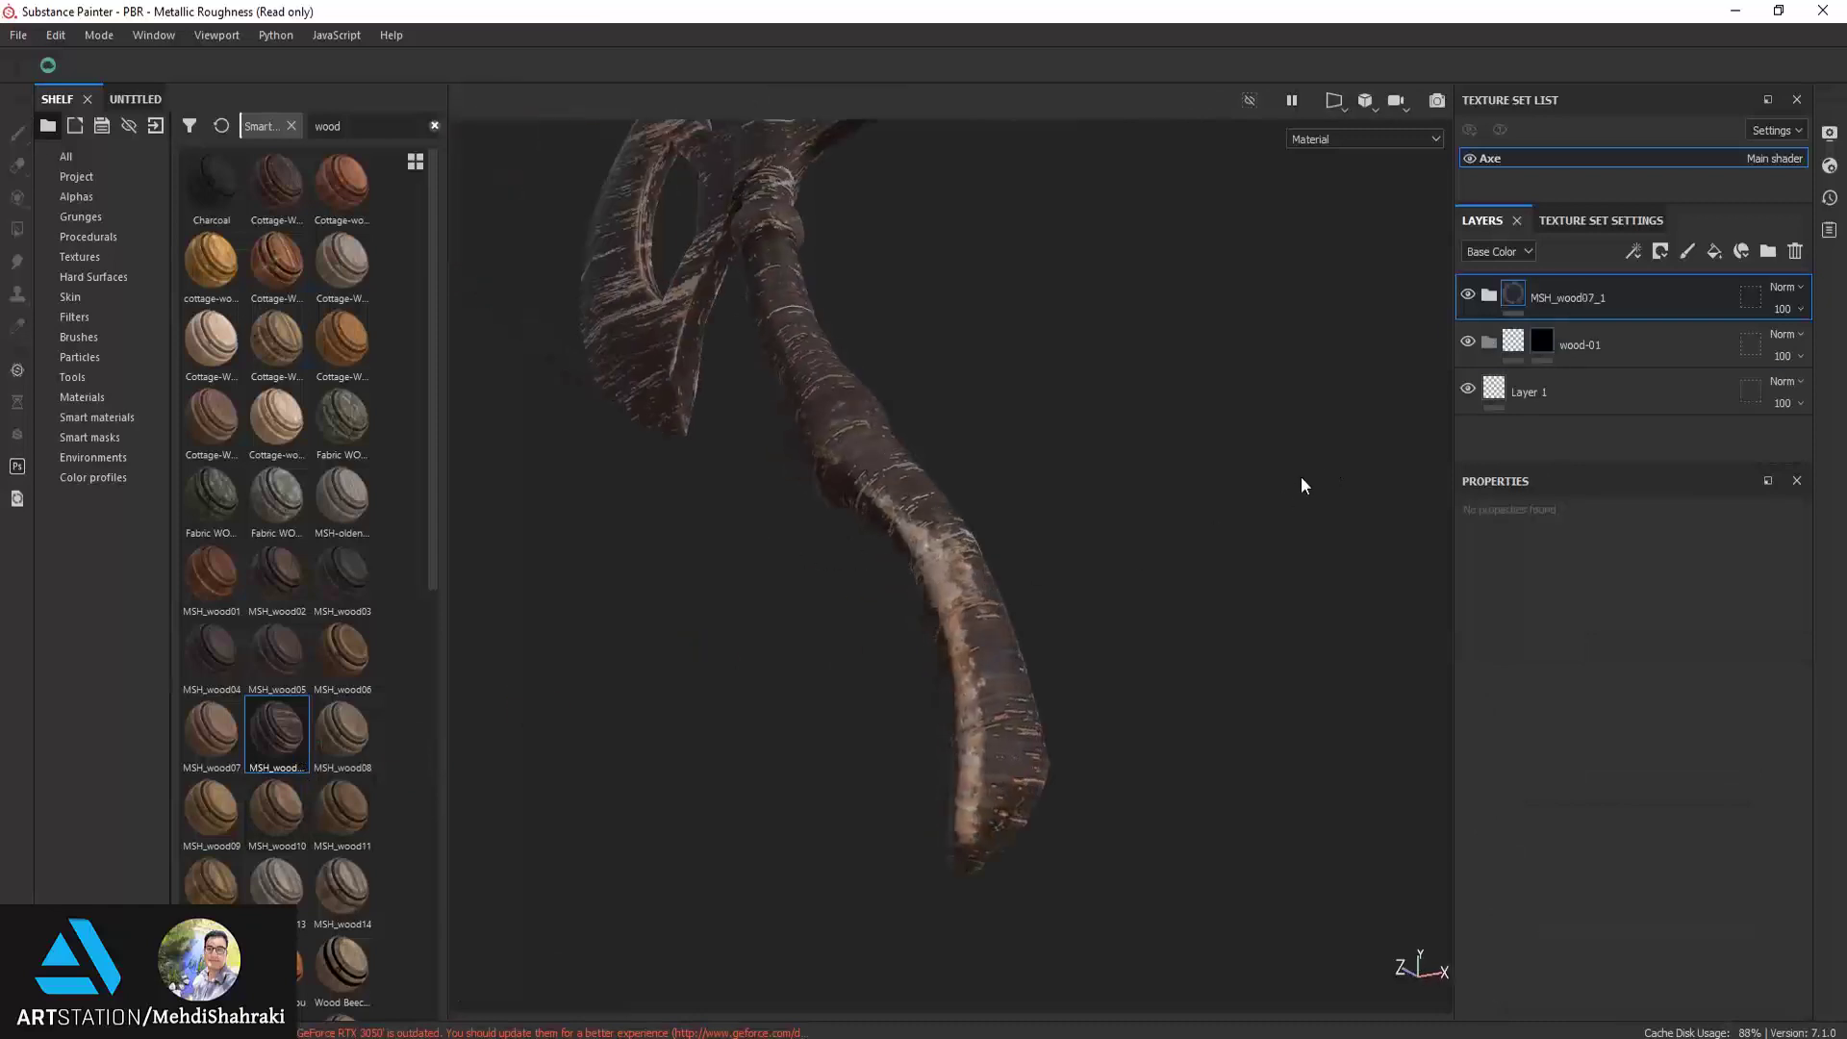
key(ctrl+z)
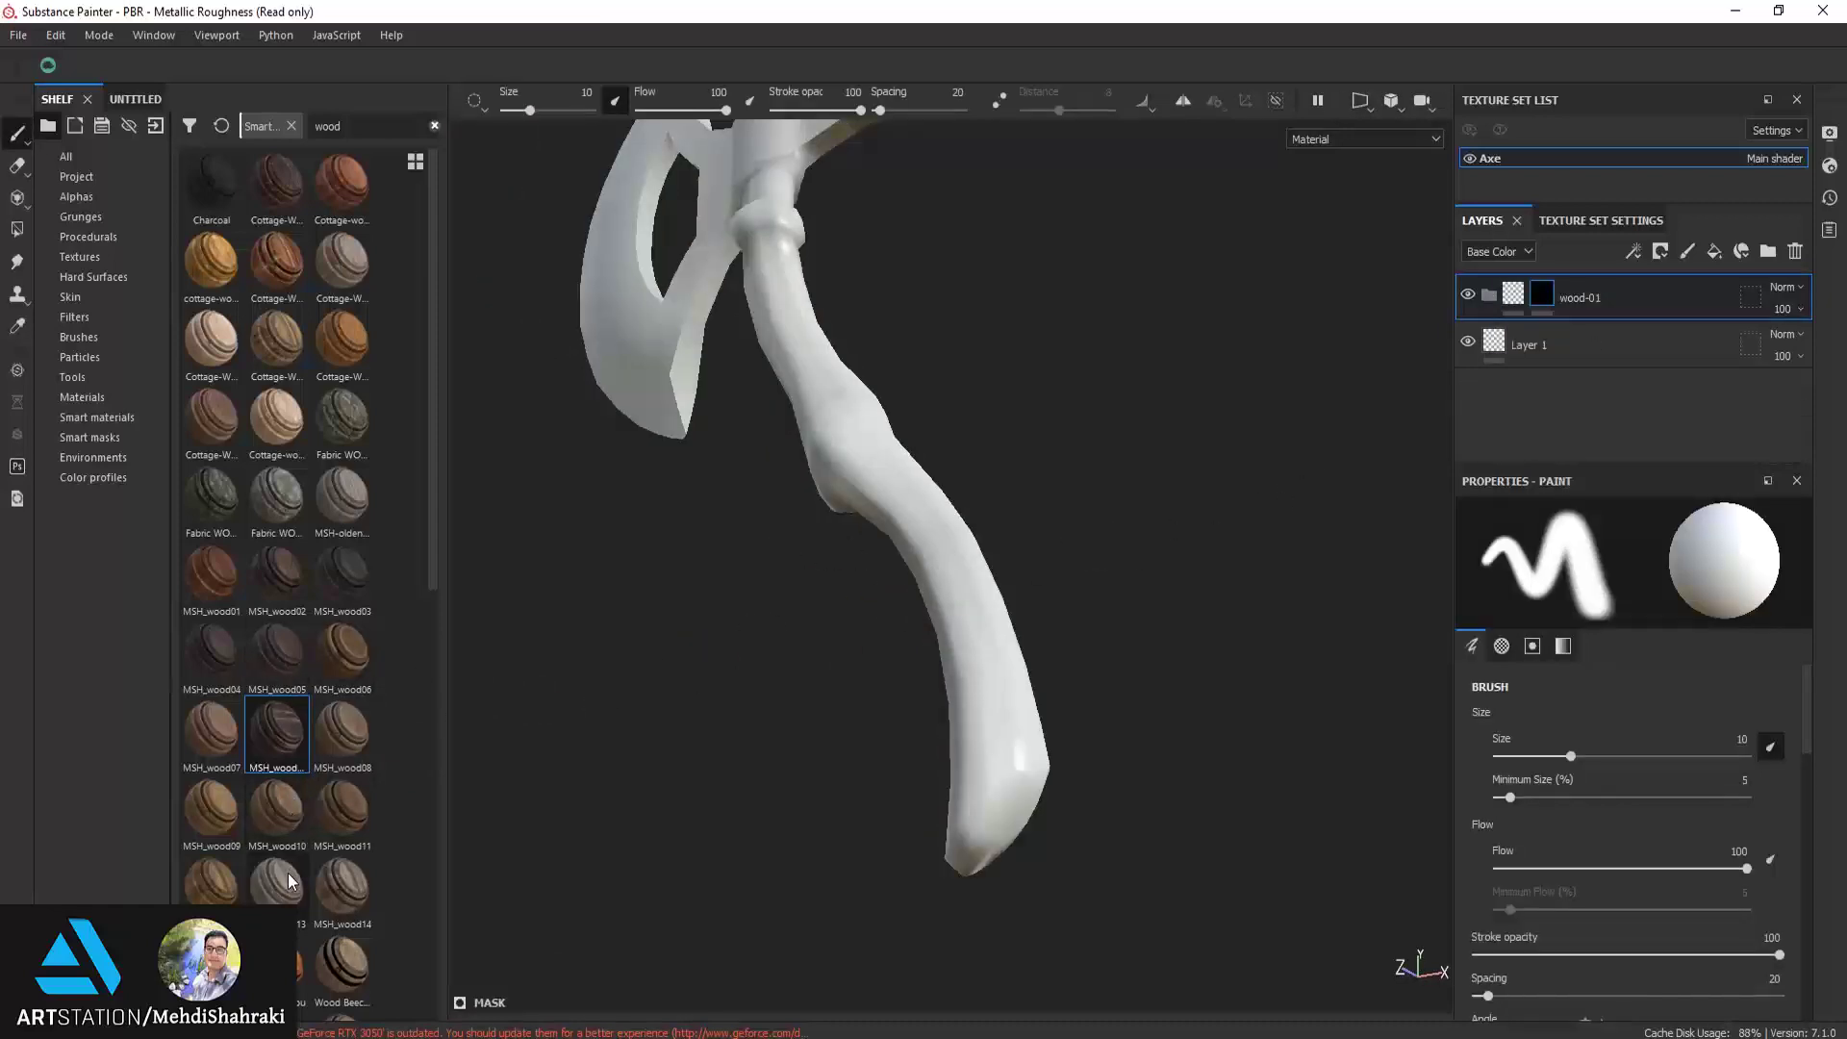
Apply the MSH_wood14 wood smart material to the axe
drag(335, 889, 857, 656)
mouse_move(960, 620)
mouse_down()
mouse_move(969, 637)
mouse_move(862, 593)
mouse_move(647, 685)
mouse_move(1168, 671)
mouse_move(1175, 766)
mouse_move(1170, 602)
mouse_move(1150, 631)
mouse_move(1175, 710)
mouse_up()
scroll(931, 529, down, 3)
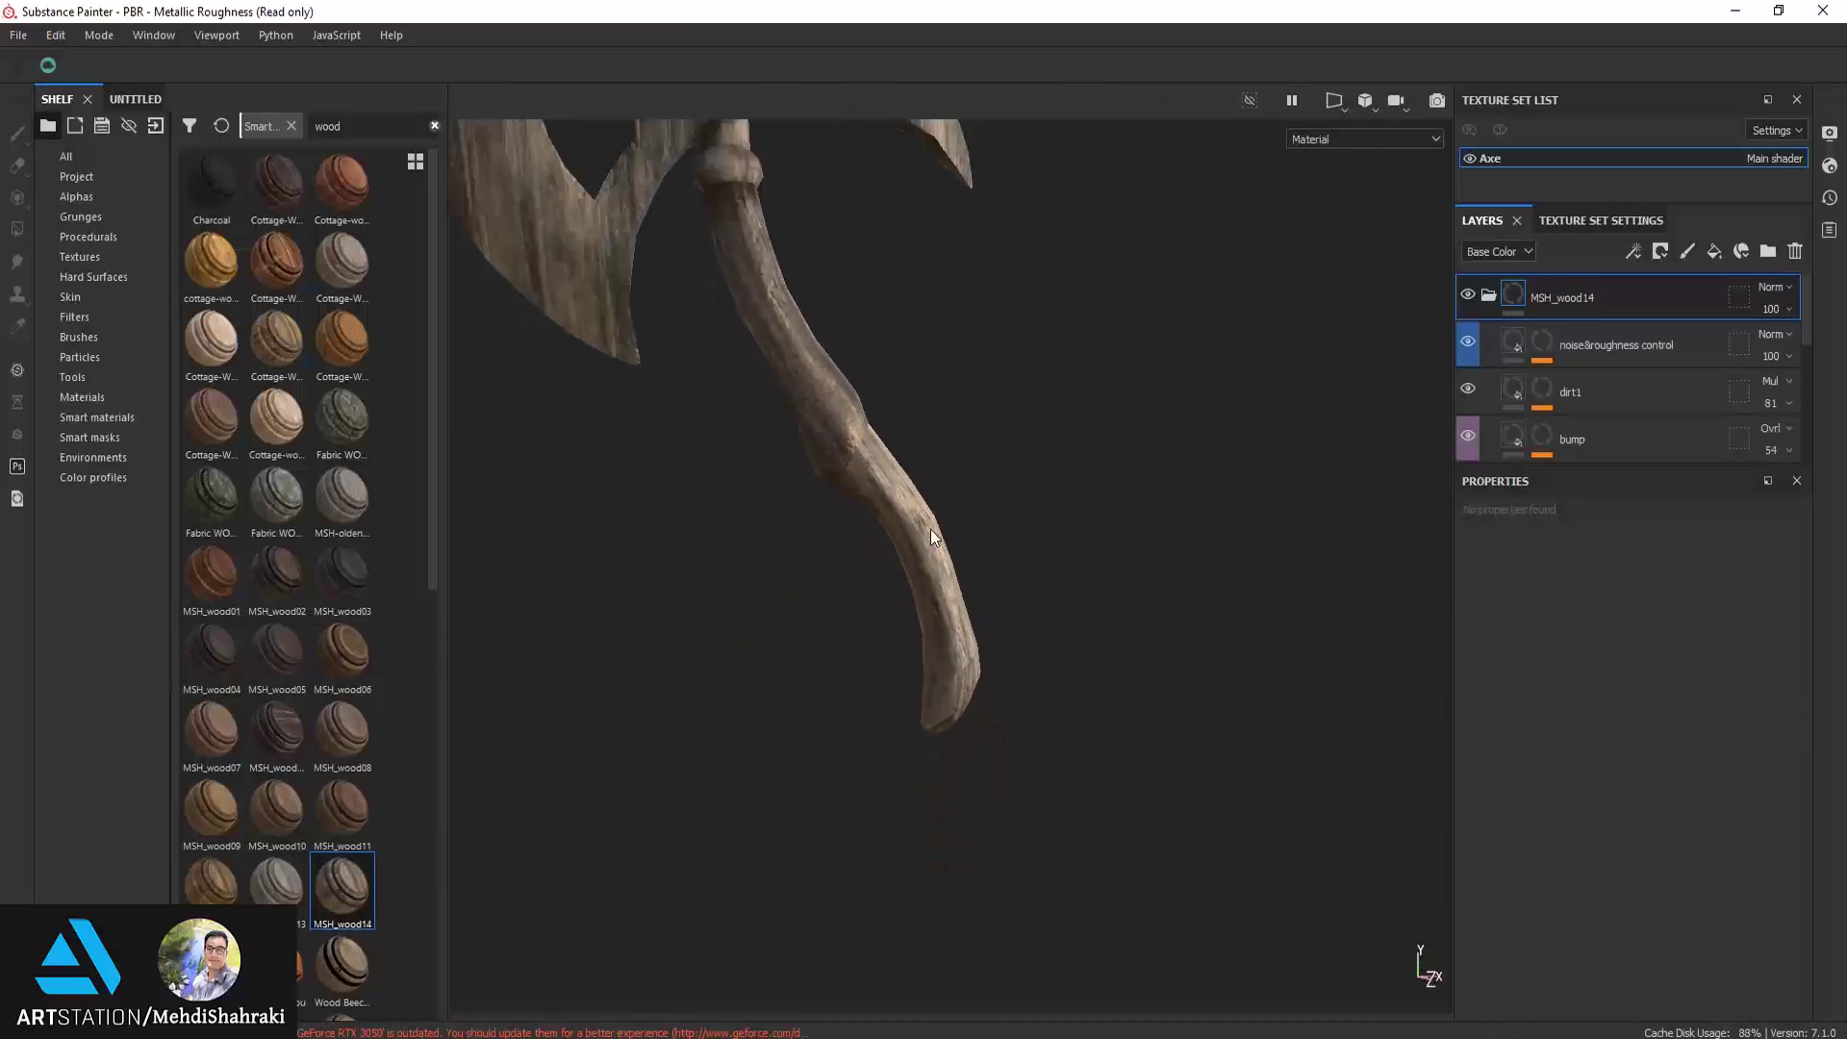
mouse_move(931, 528)
alt+mouse_down()
mouse_move(898, 462)
mouse_move(656, 468)
mouse_move(673, 549)
mouse_move(894, 442)
mouse_move(1001, 482)
mouse_move(946, 626)
mouse_move(664, 528)
mouse_move(846, 515)
mouse_move(699, 493)
mouse_move(837, 465)
mouse_move(846, 445)
alt+mouse_up()
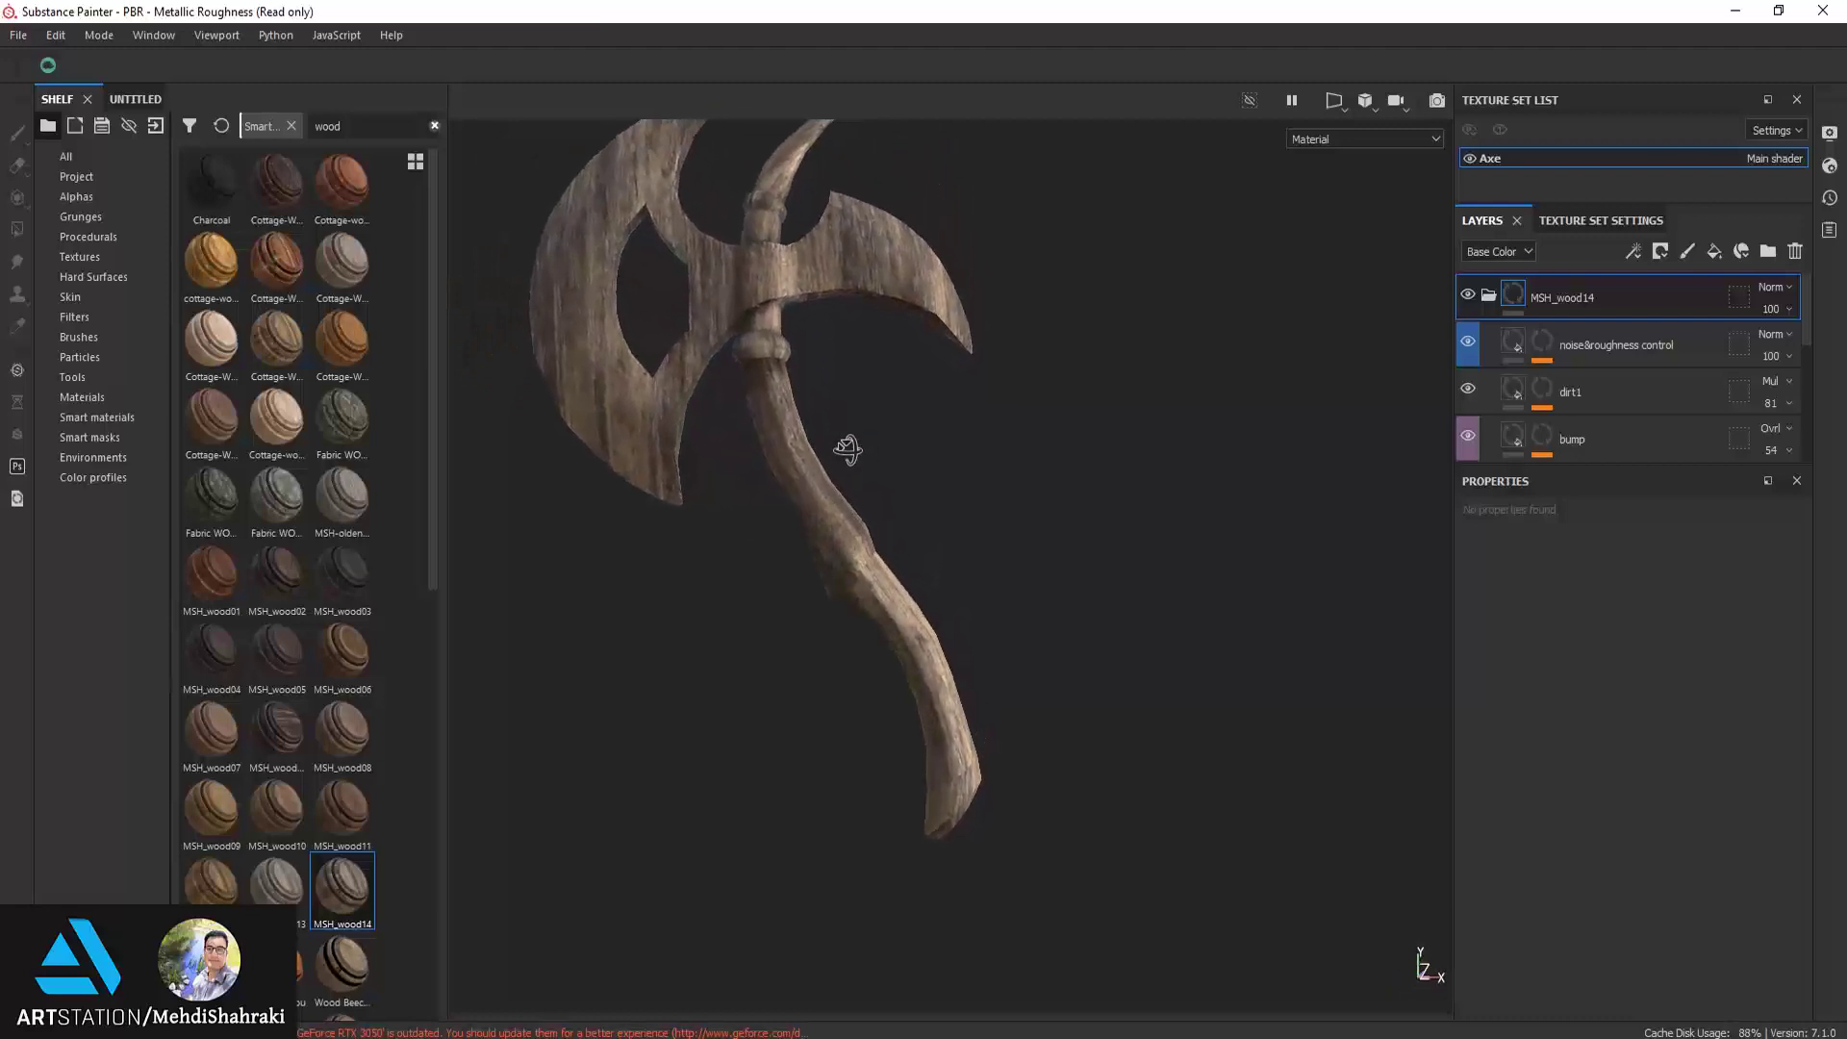
Collapse MSH_wood14 and nest it inside the wood-01 folder
click(1491, 298)
alt+drag(943, 731, 983, 775)
scroll(939, 708, up, 3)
scroll(940, 714, up, 3)
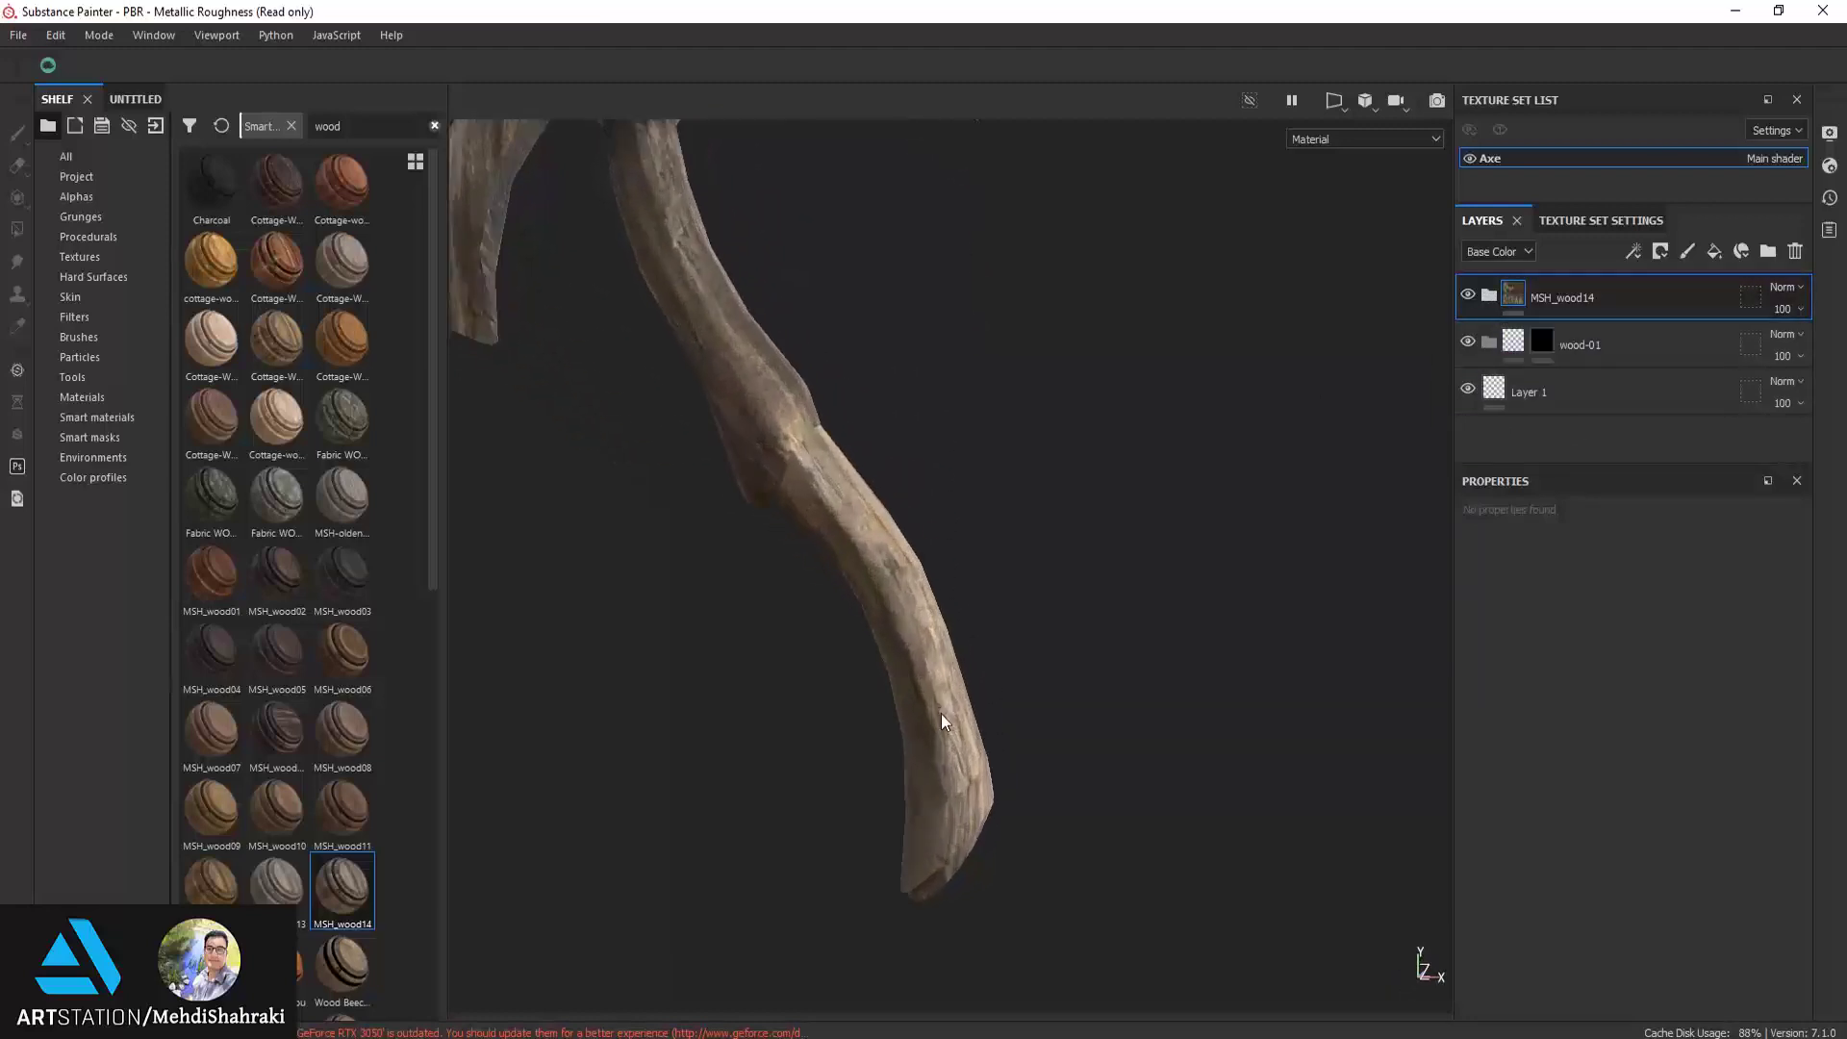
mouse_move(941, 713)
alt+mouse_down()
mouse_move(689, 573)
mouse_move(685, 650)
mouse_move(776, 657)
alt+mouse_up()
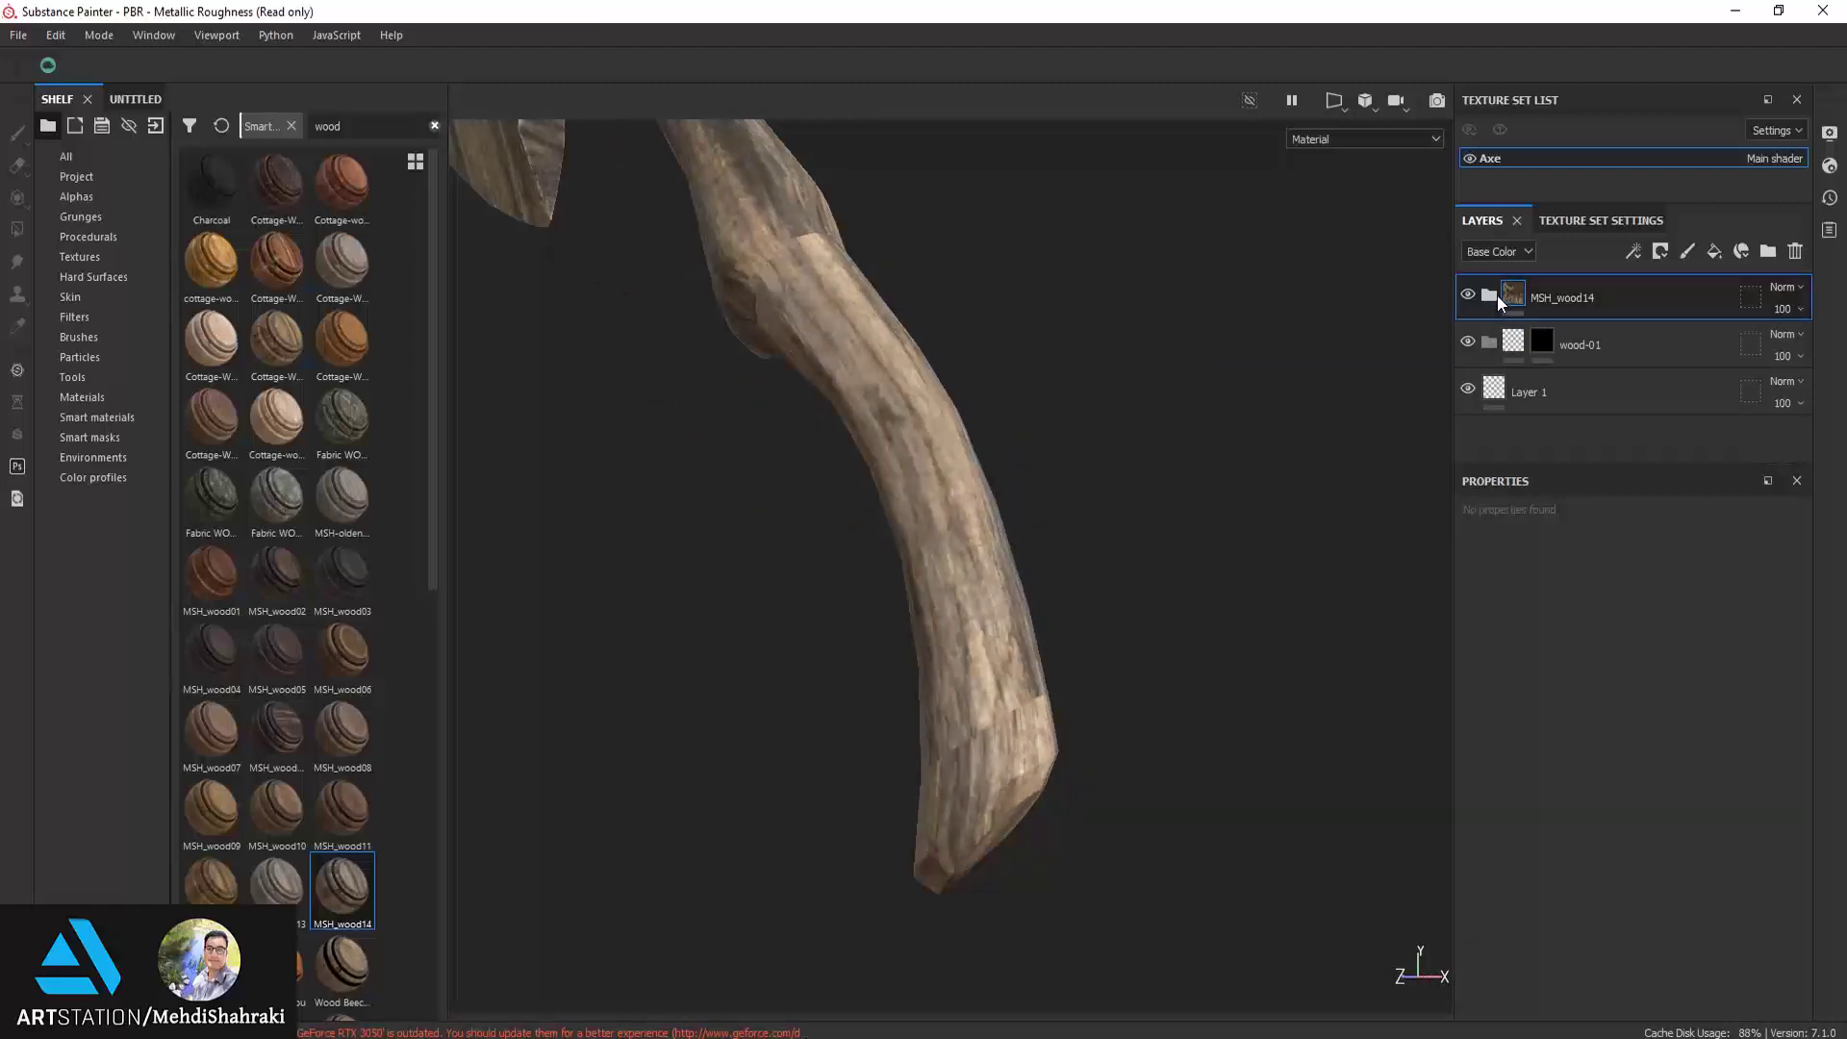
drag(1529, 295, 1537, 356)
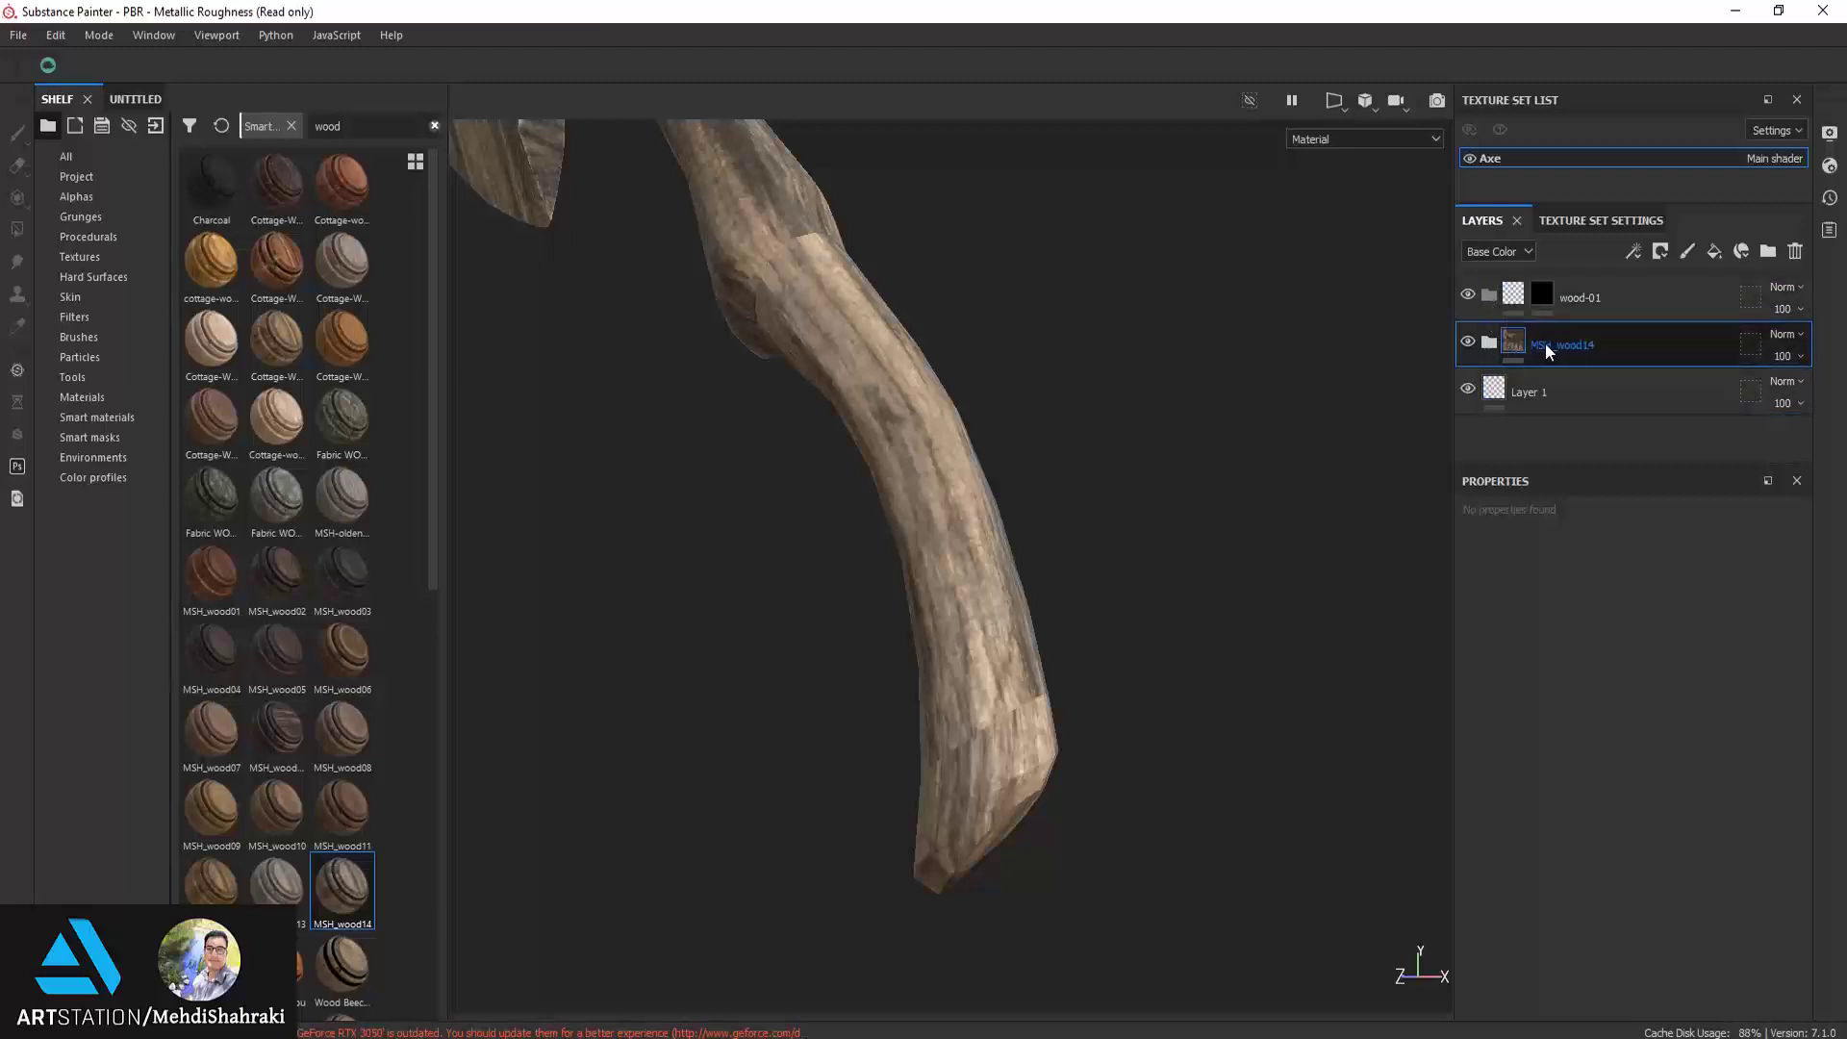
drag(1533, 375, 1531, 367)
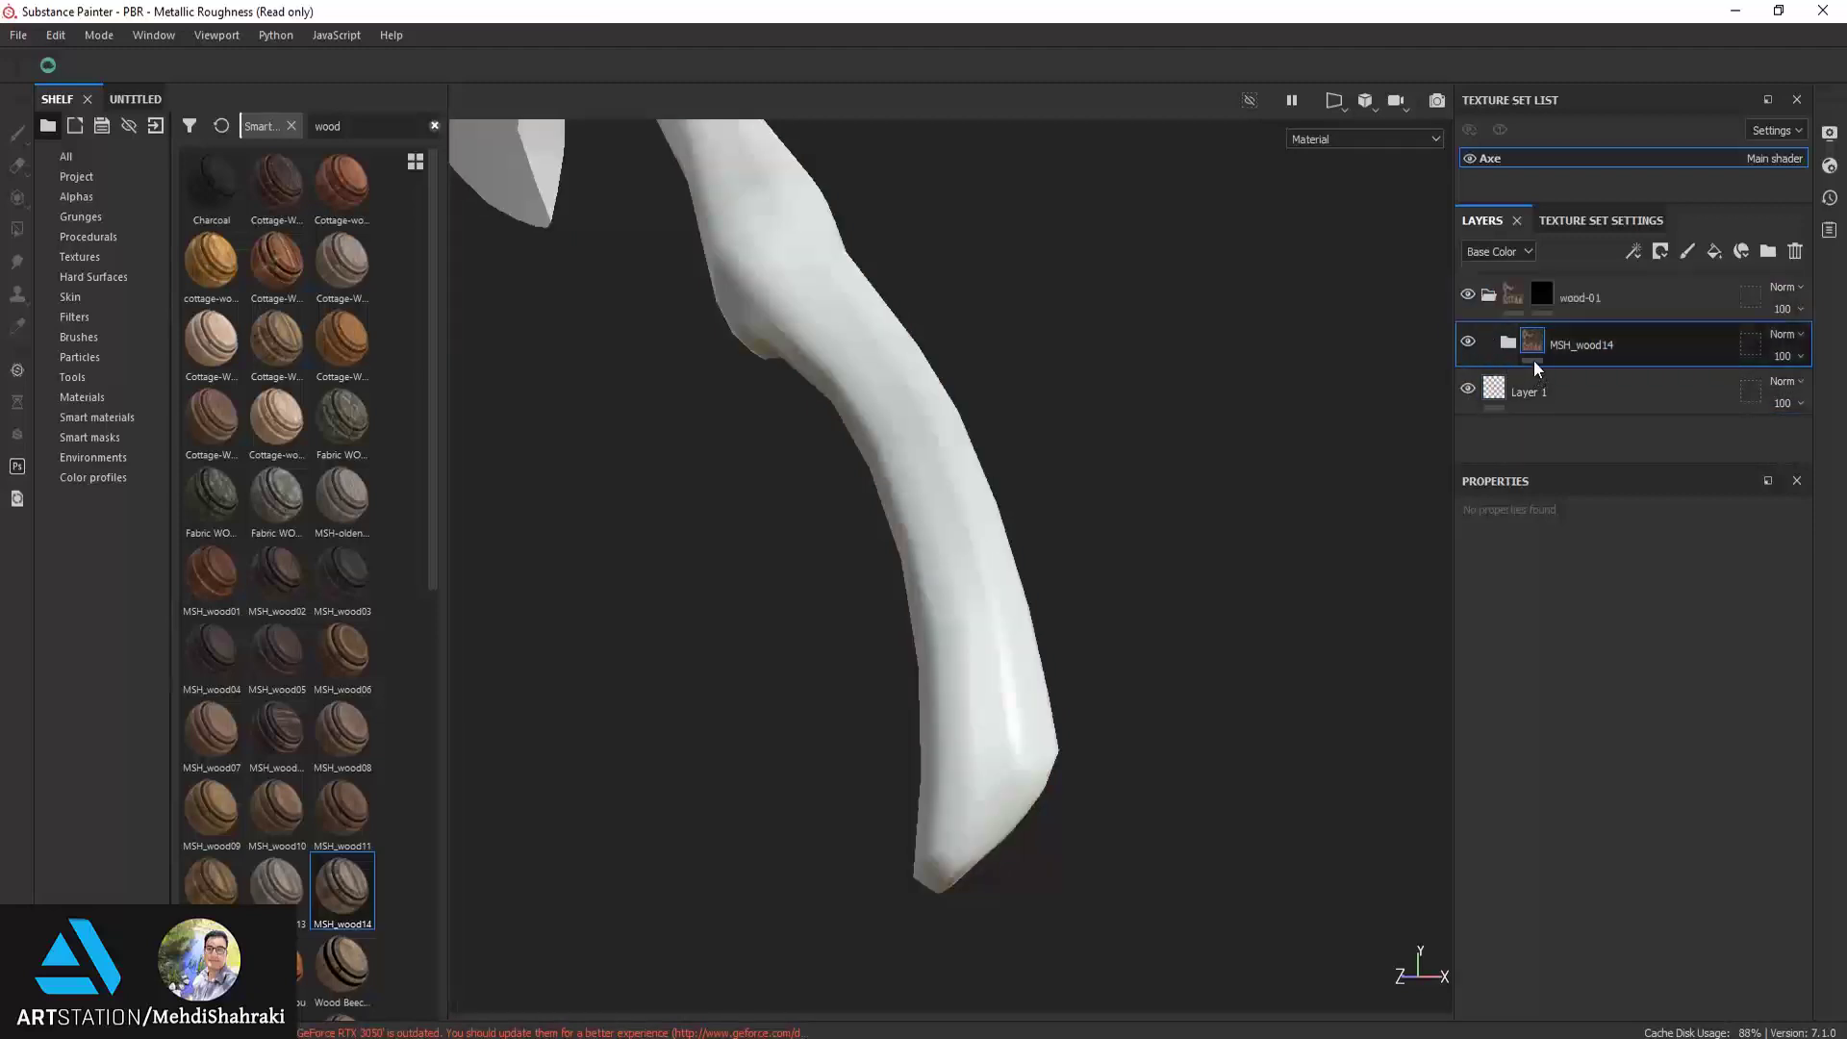
On the wood-01 mask, polygon-fill blocks of lower, middle and upper handle faces with wood
click(1551, 298)
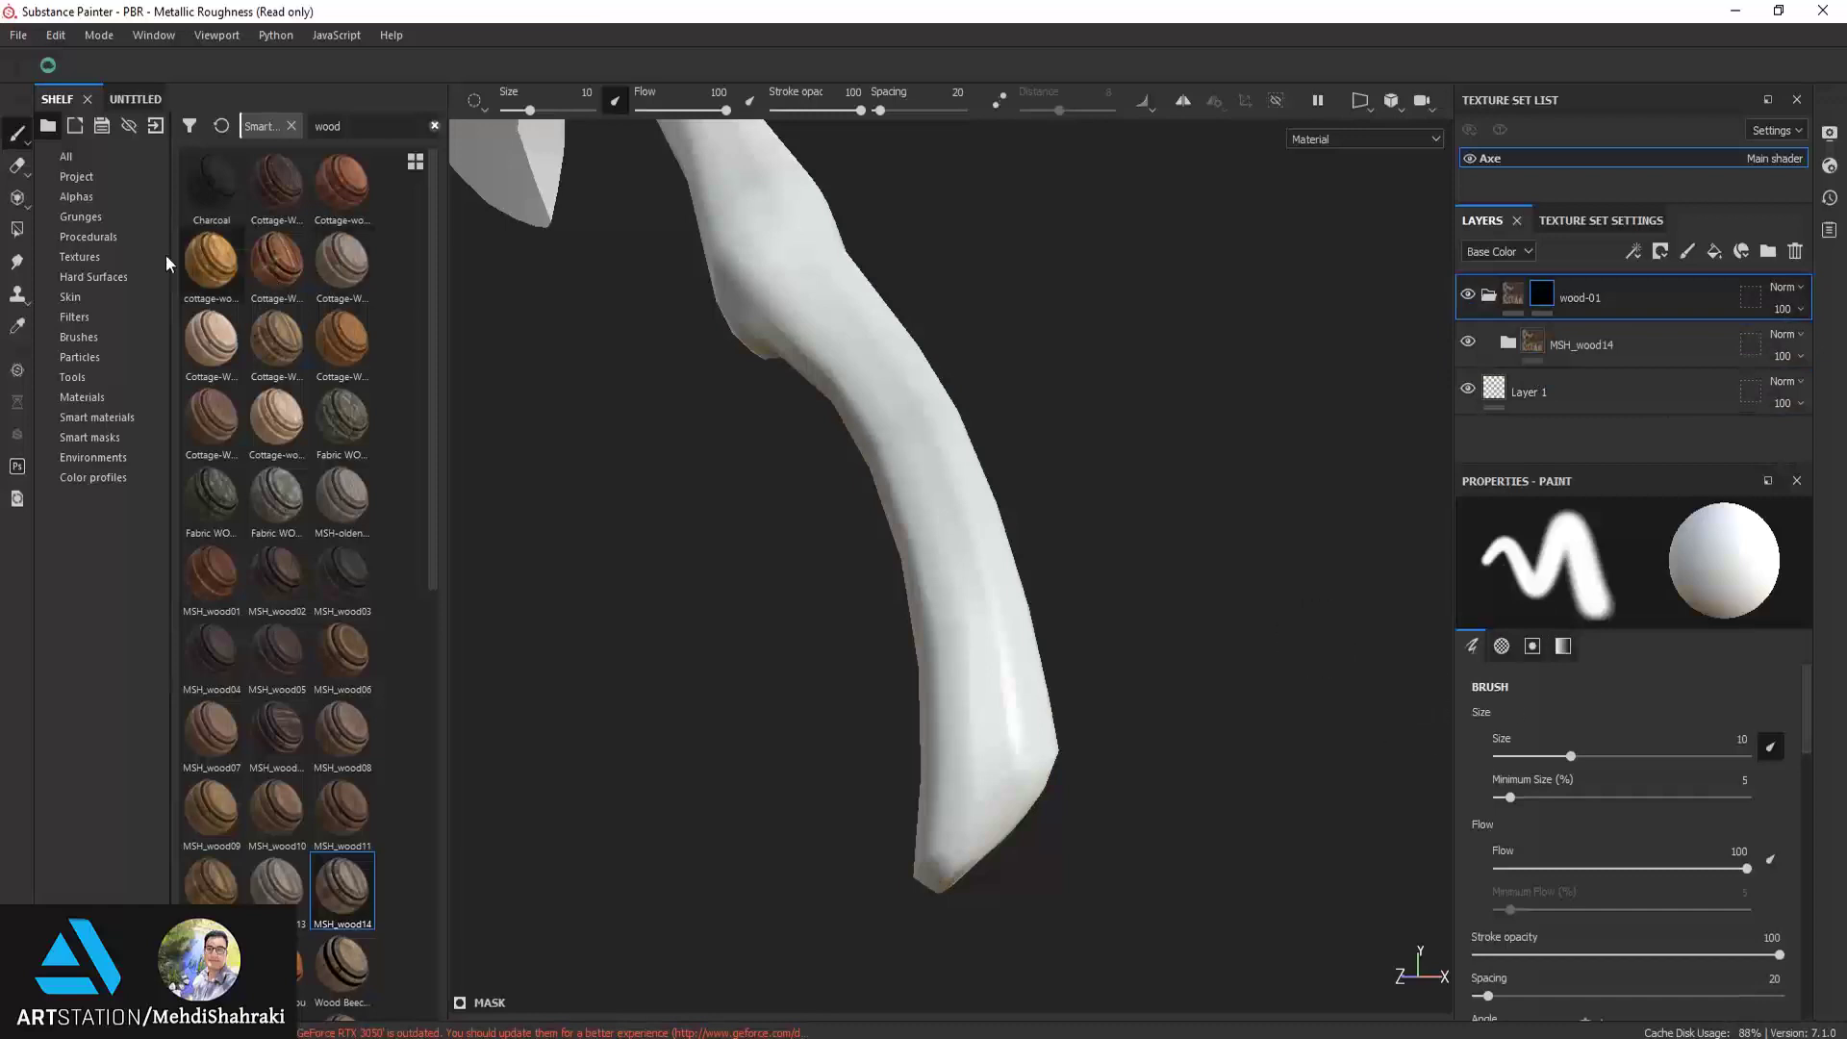
click(18, 229)
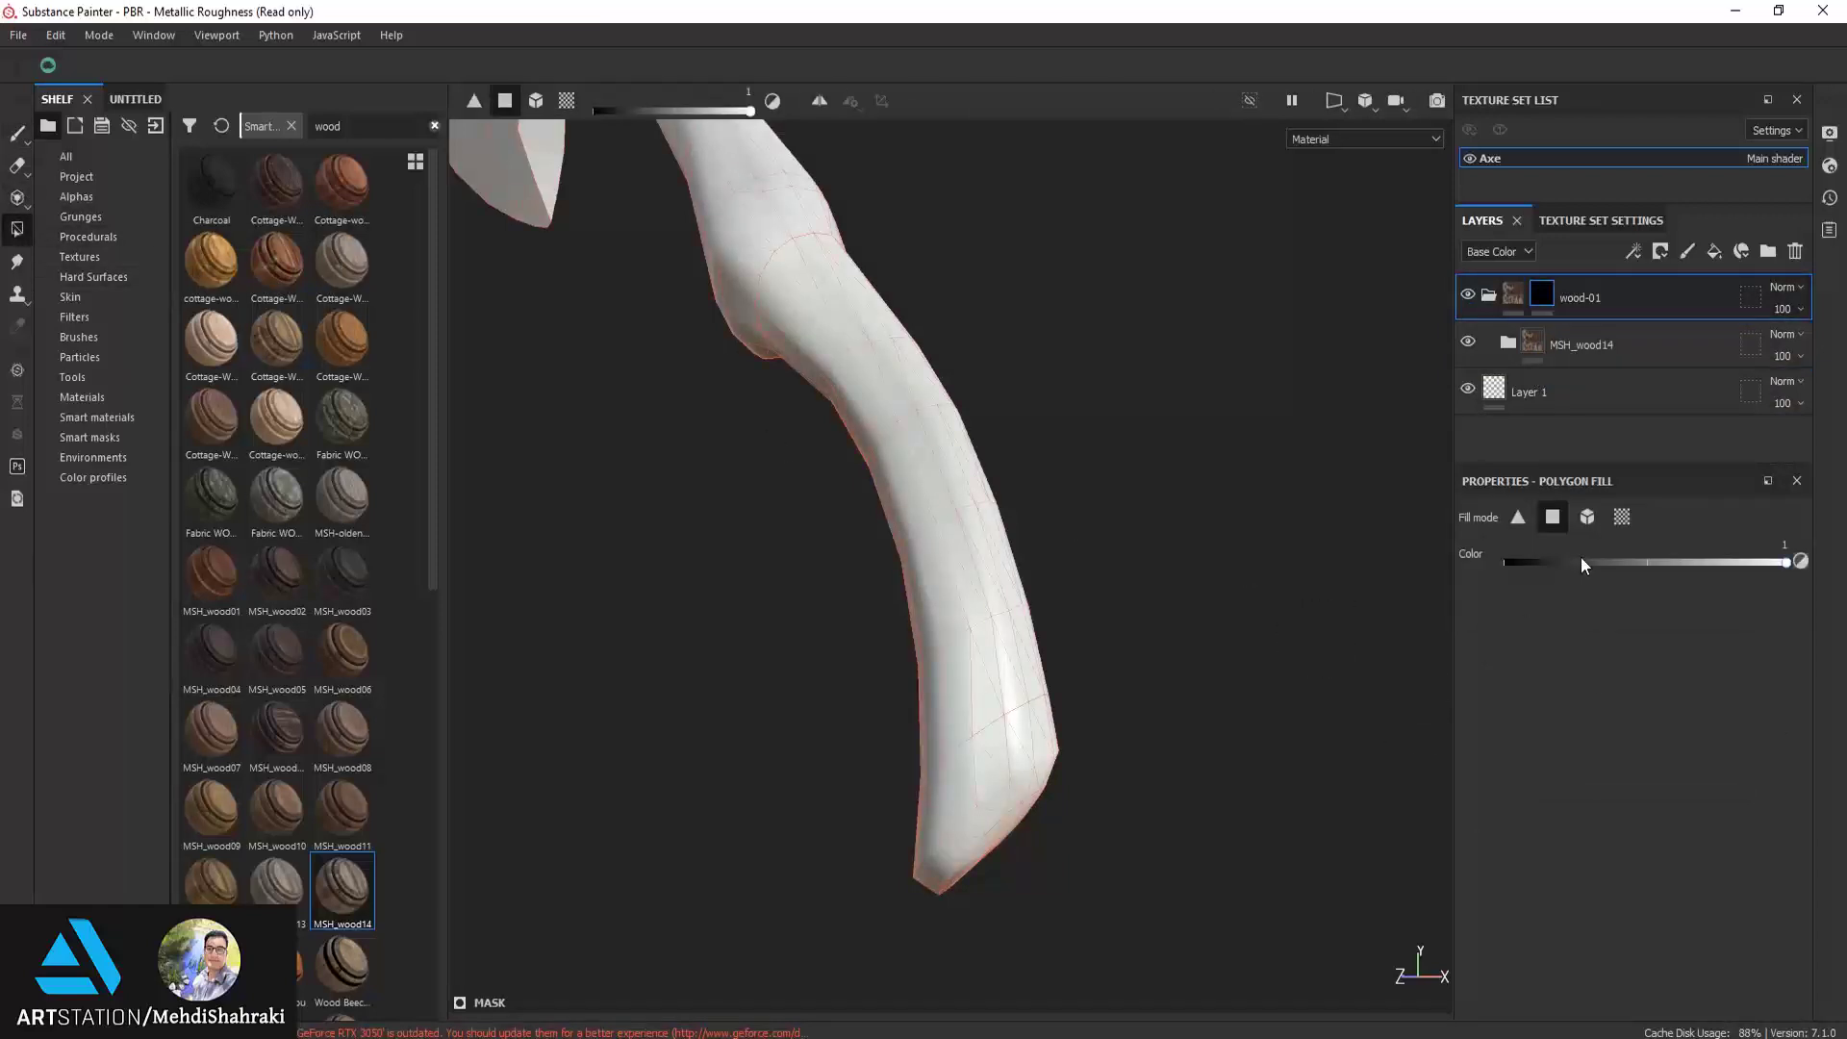
drag(1050, 619, 815, 654)
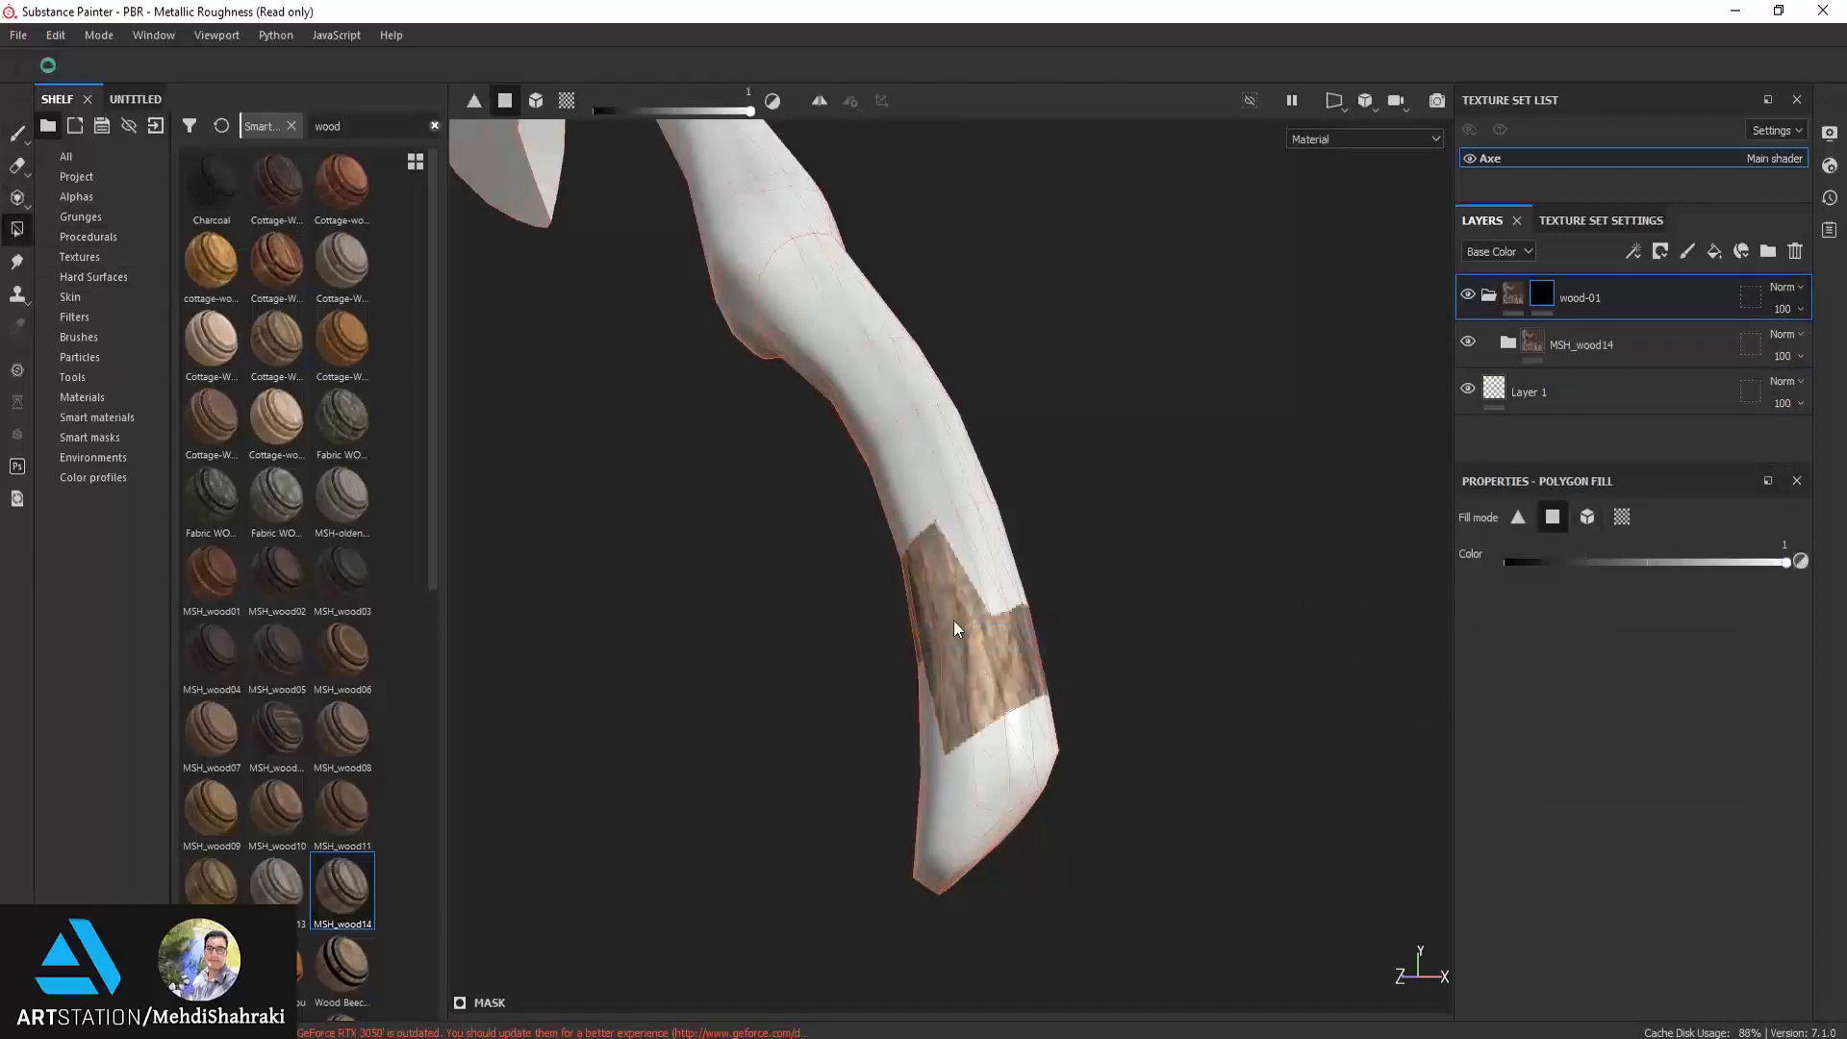
mouse_move(954, 620)
alt+mouse_down()
mouse_move(1111, 571)
mouse_move(1087, 584)
alt+mouse_up()
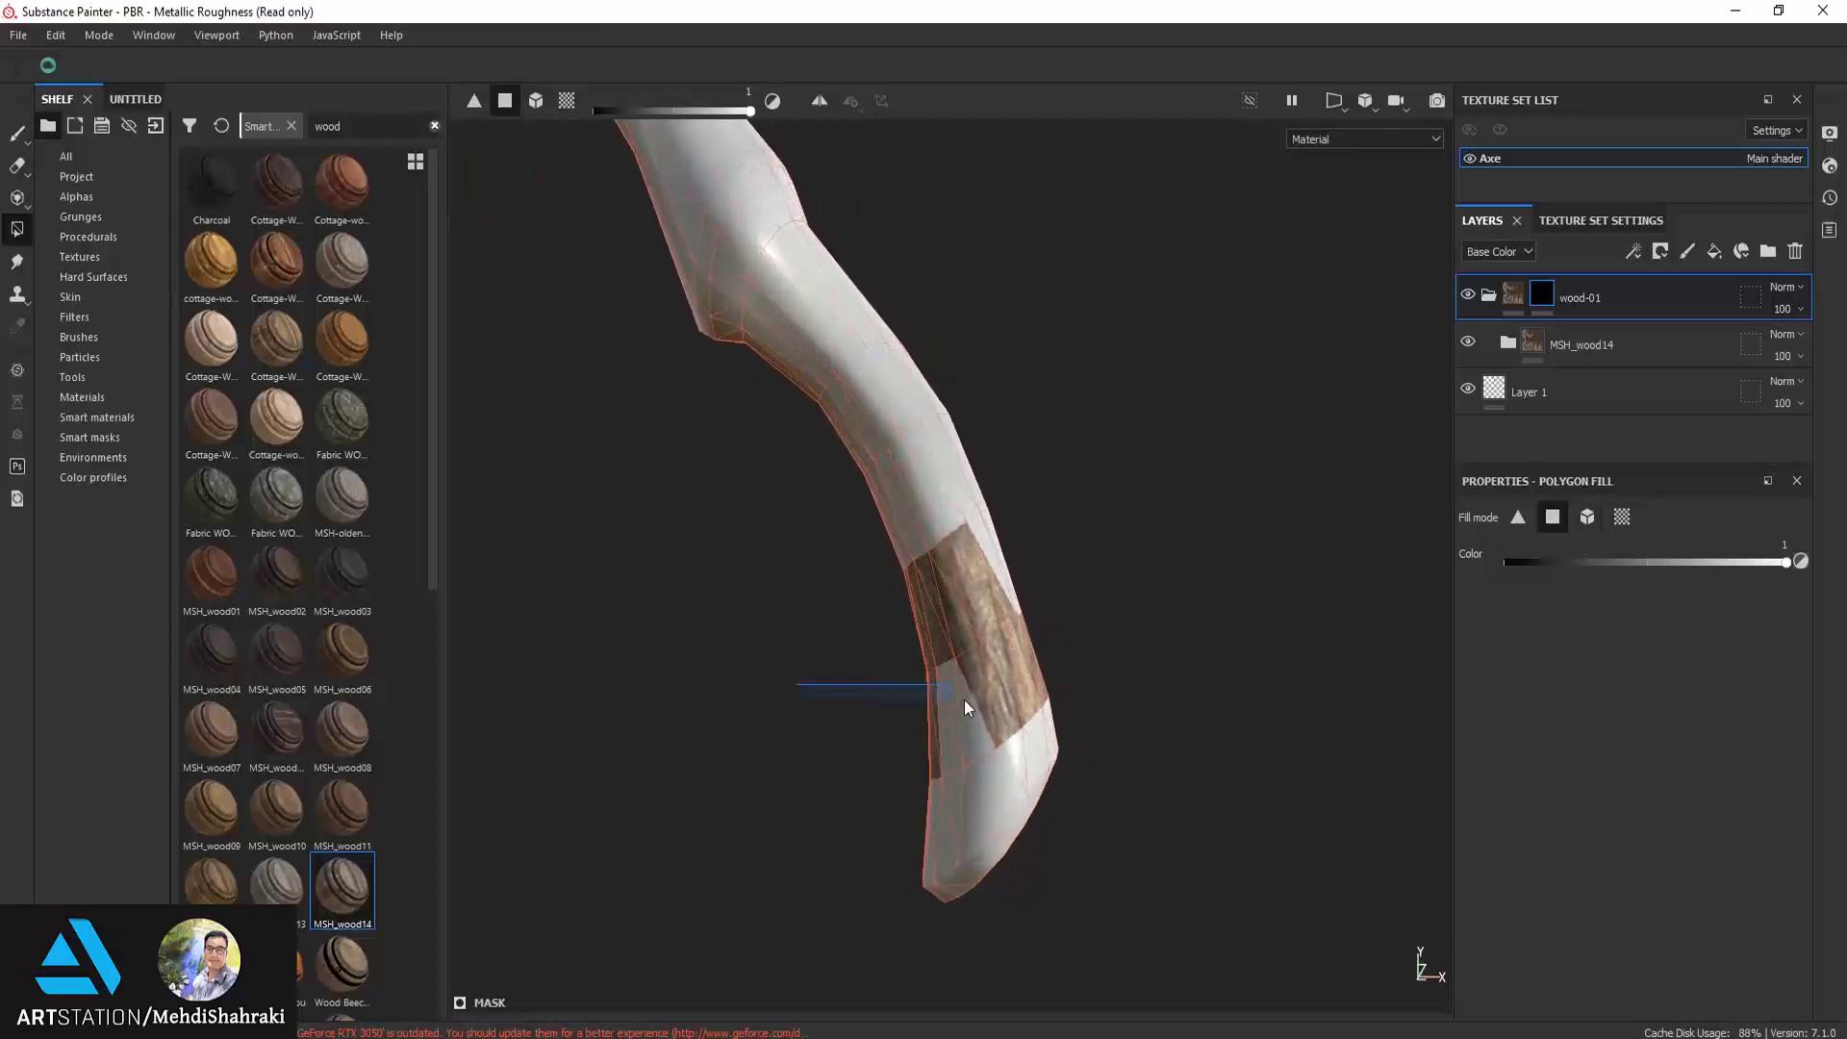
drag(964, 707, 987, 632)
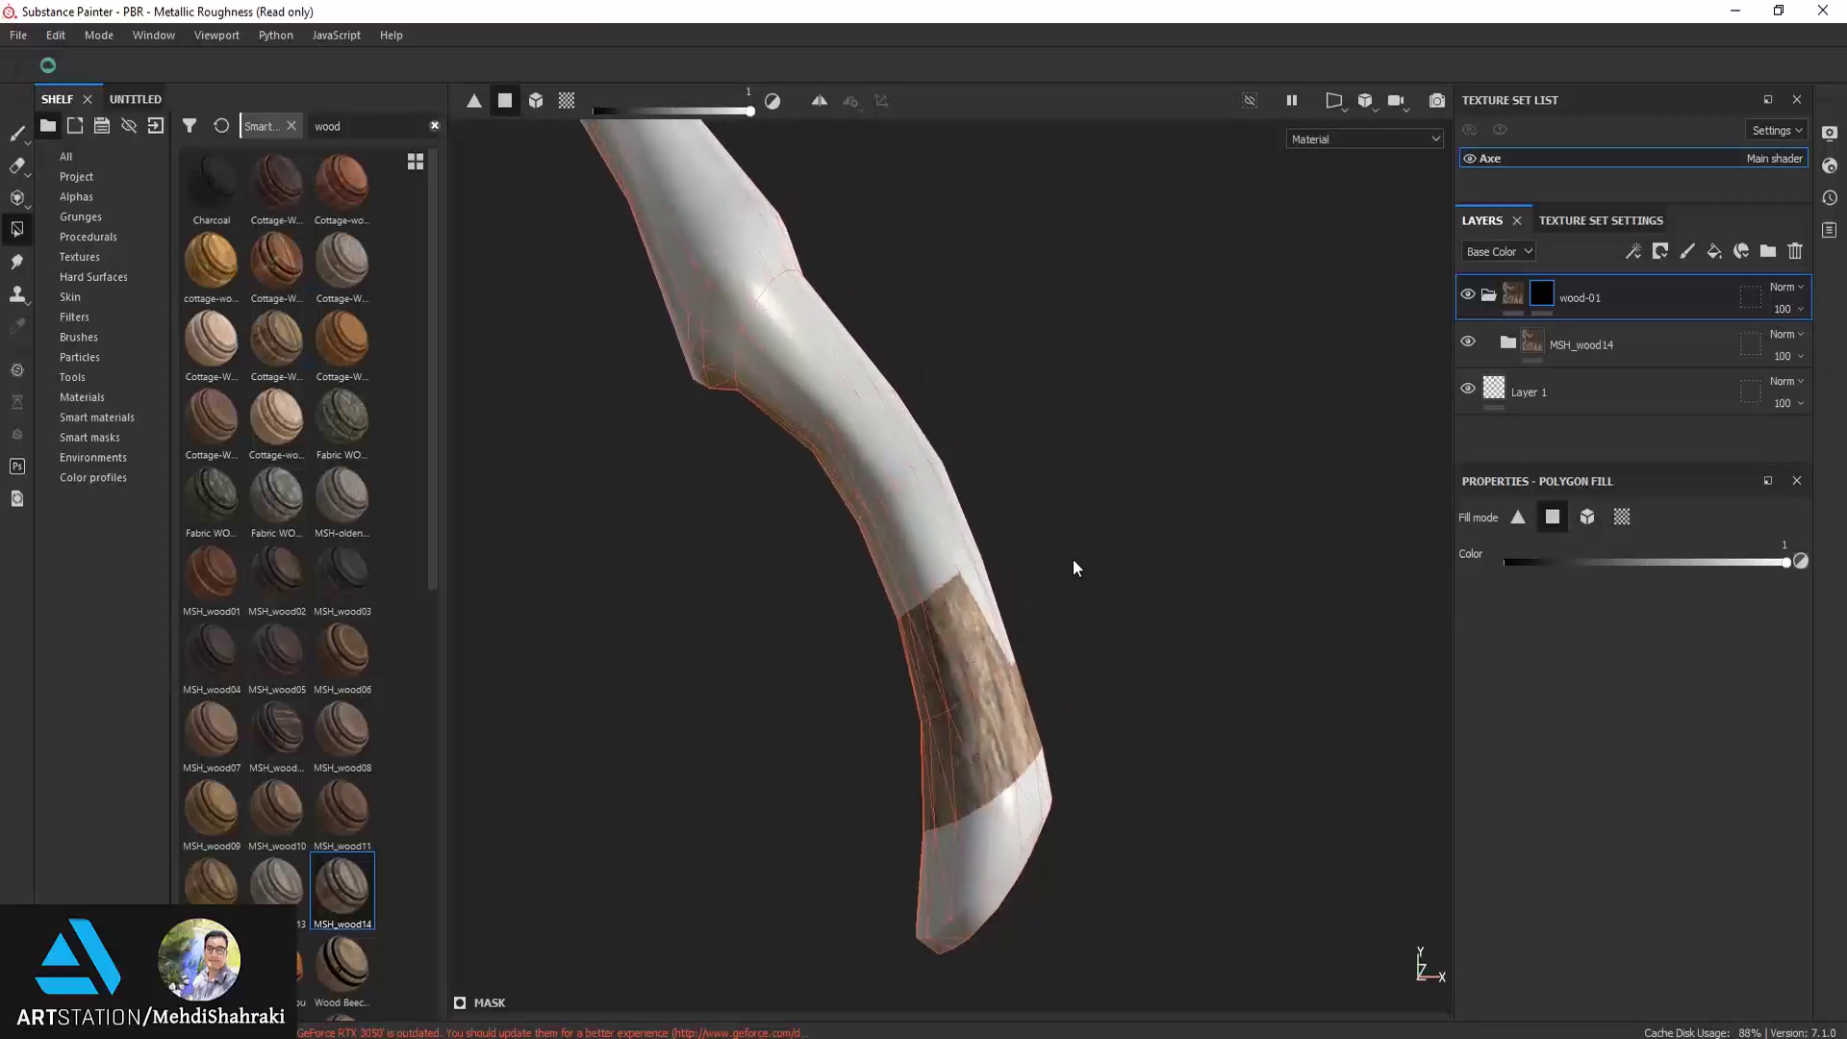
drag(1071, 558, 760, 679)
drag(956, 422, 815, 545)
alt+middle_drag(815, 544, 824, 590)
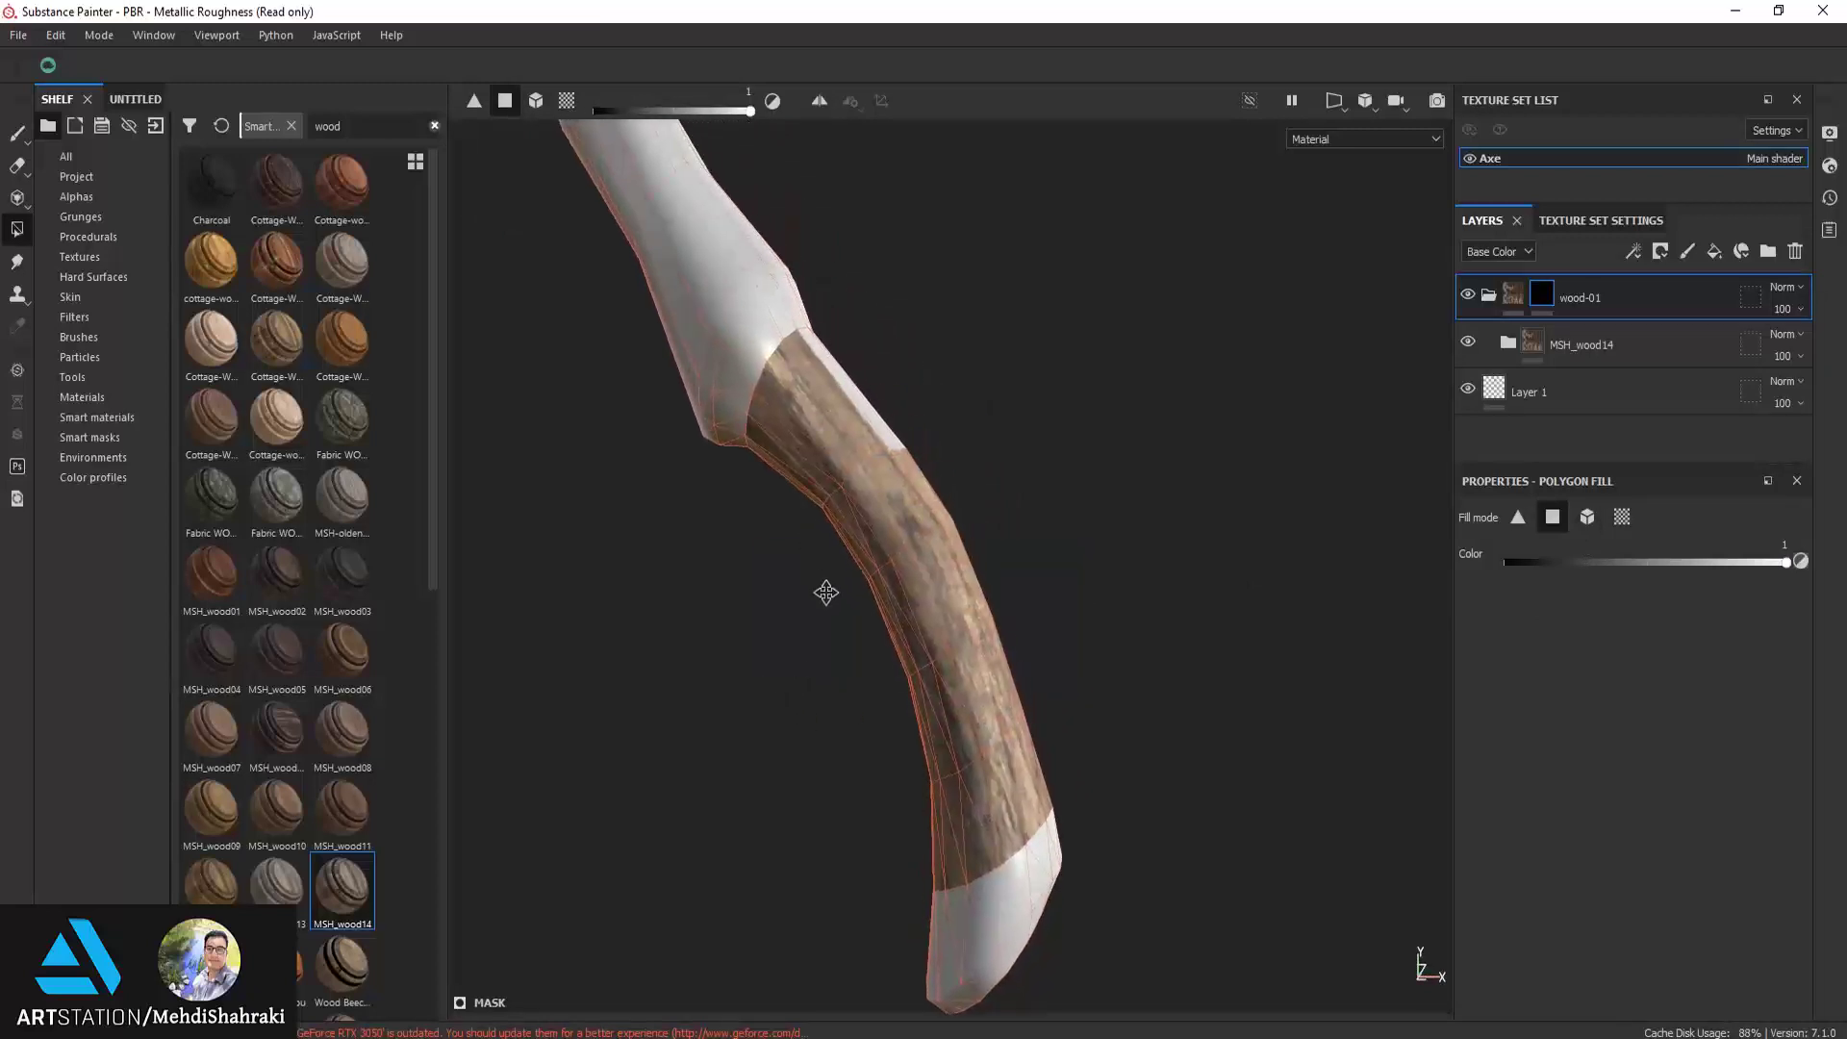
mouse_move(965, 428)
mouse_down()
mouse_move(852, 474)
mouse_move(1232, 428)
mouse_move(799, 474)
mouse_up()
Fill a handle triangle near the axe head with wood
mouse_move(659, 417)
mouse_down()
mouse_move(909, 476)
mouse_move(837, 536)
mouse_move(1043, 725)
mouse_move(1422, 783)
mouse_move(1728, 757)
mouse_move(1224, 631)
mouse_up()
mouse_move(1225, 631)
alt+middle_down()
mouse_move(914, 660)
mouse_move(886, 763)
mouse_move(891, 720)
alt+middle_up()
scroll(890, 719, down, 4)
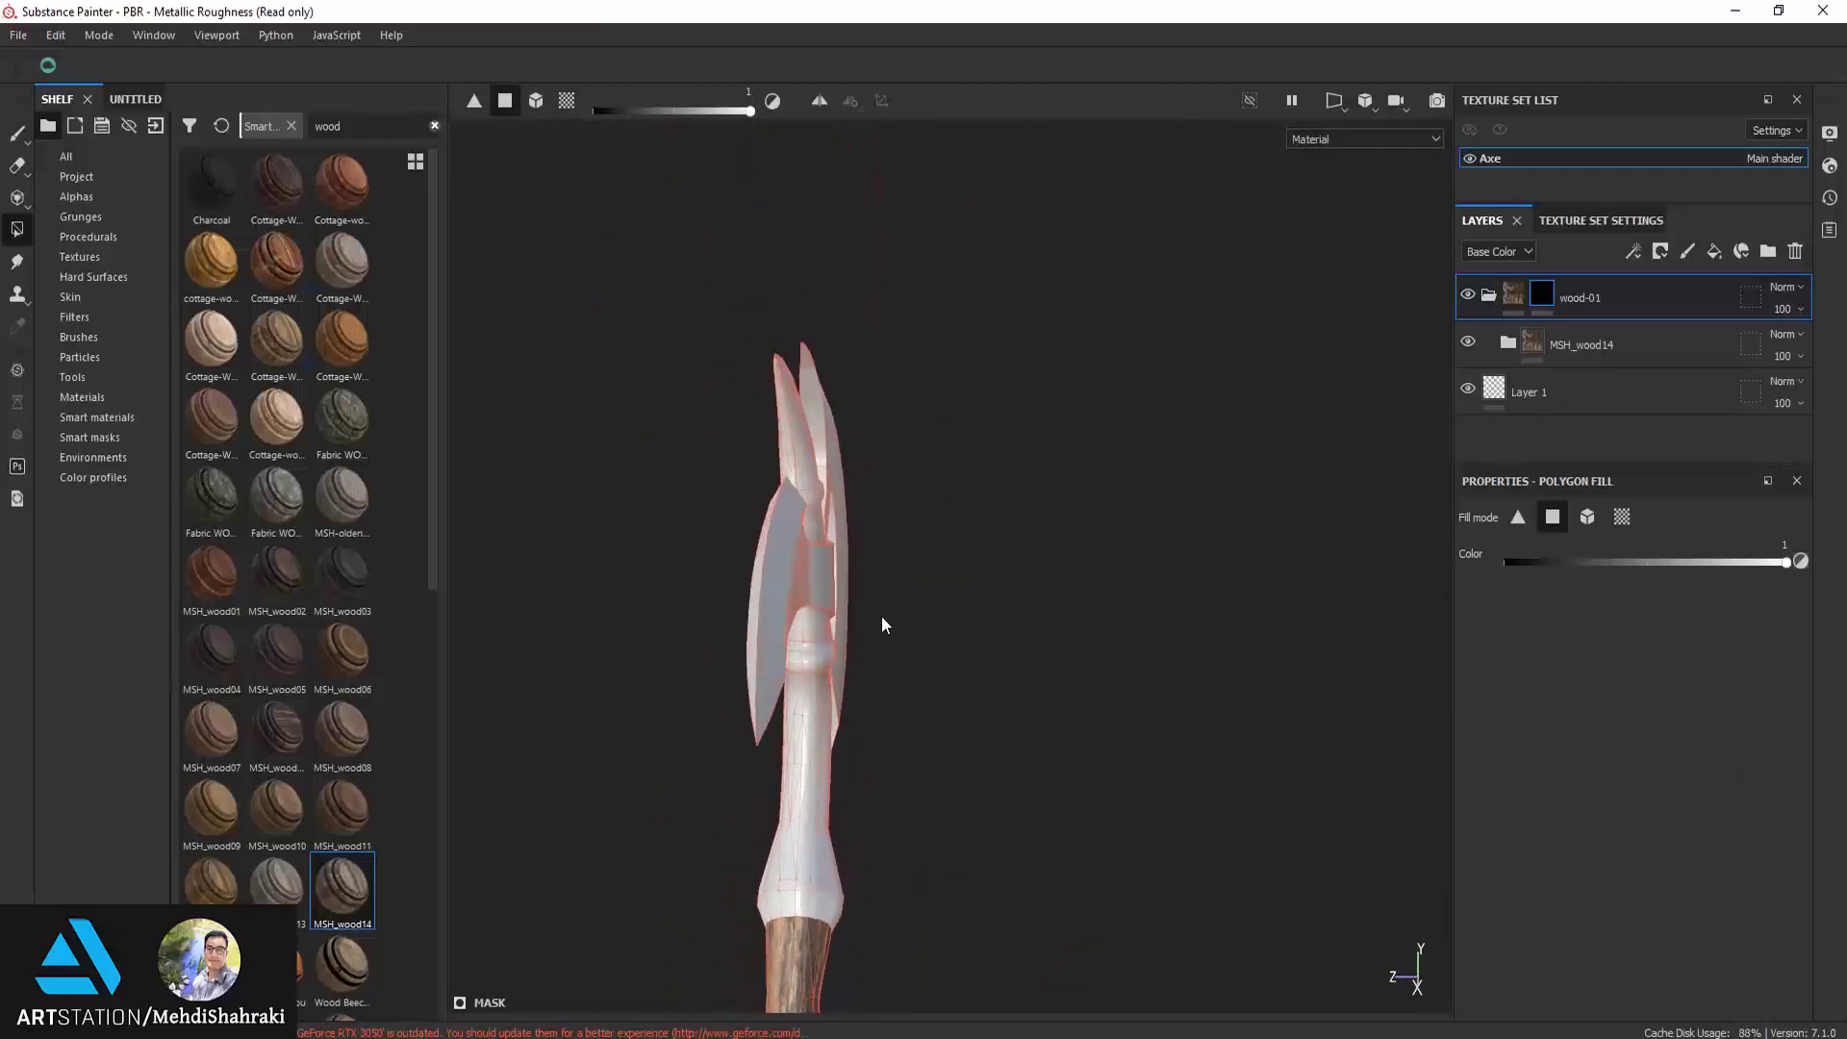
mouse_move(883, 624)
alt+mouse_down()
mouse_move(602, 568)
mouse_move(746, 602)
mouse_move(635, 555)
alt+mouse_up()
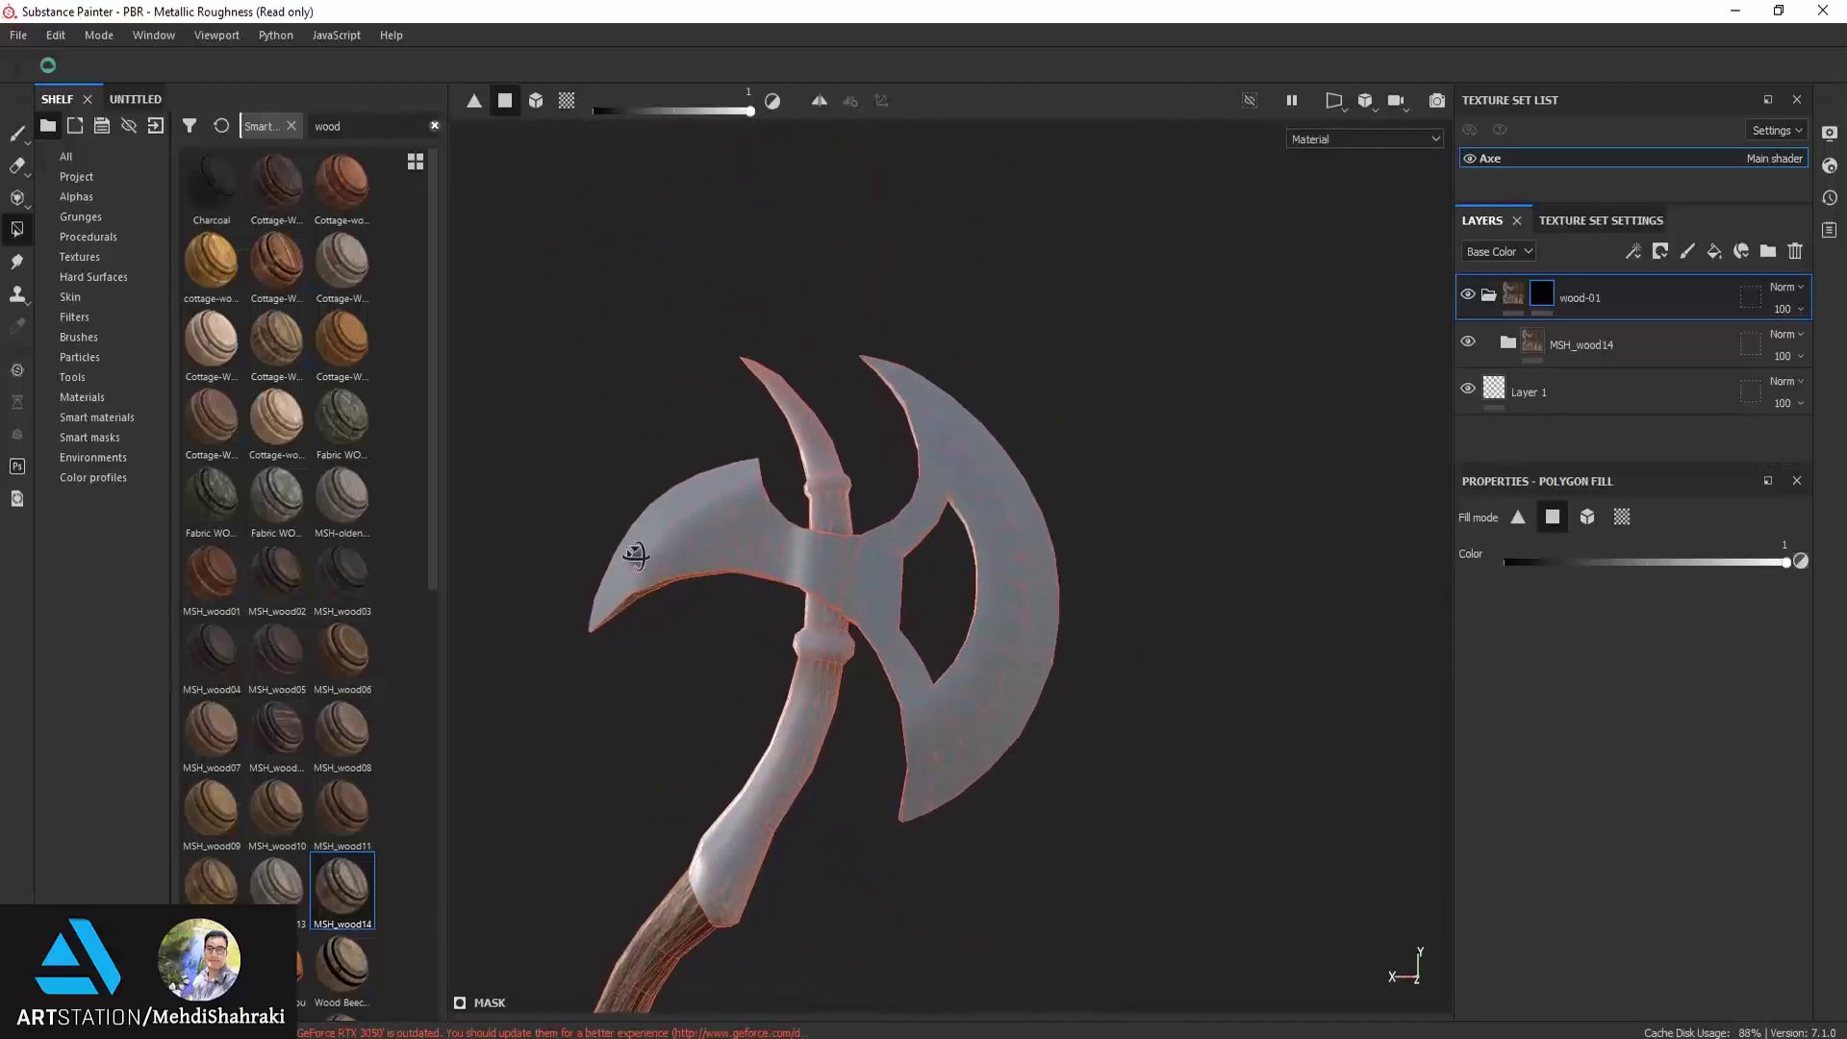
scroll(863, 508, down, 2)
scroll(837, 544, up, 3)
scroll(769, 592, up, 3)
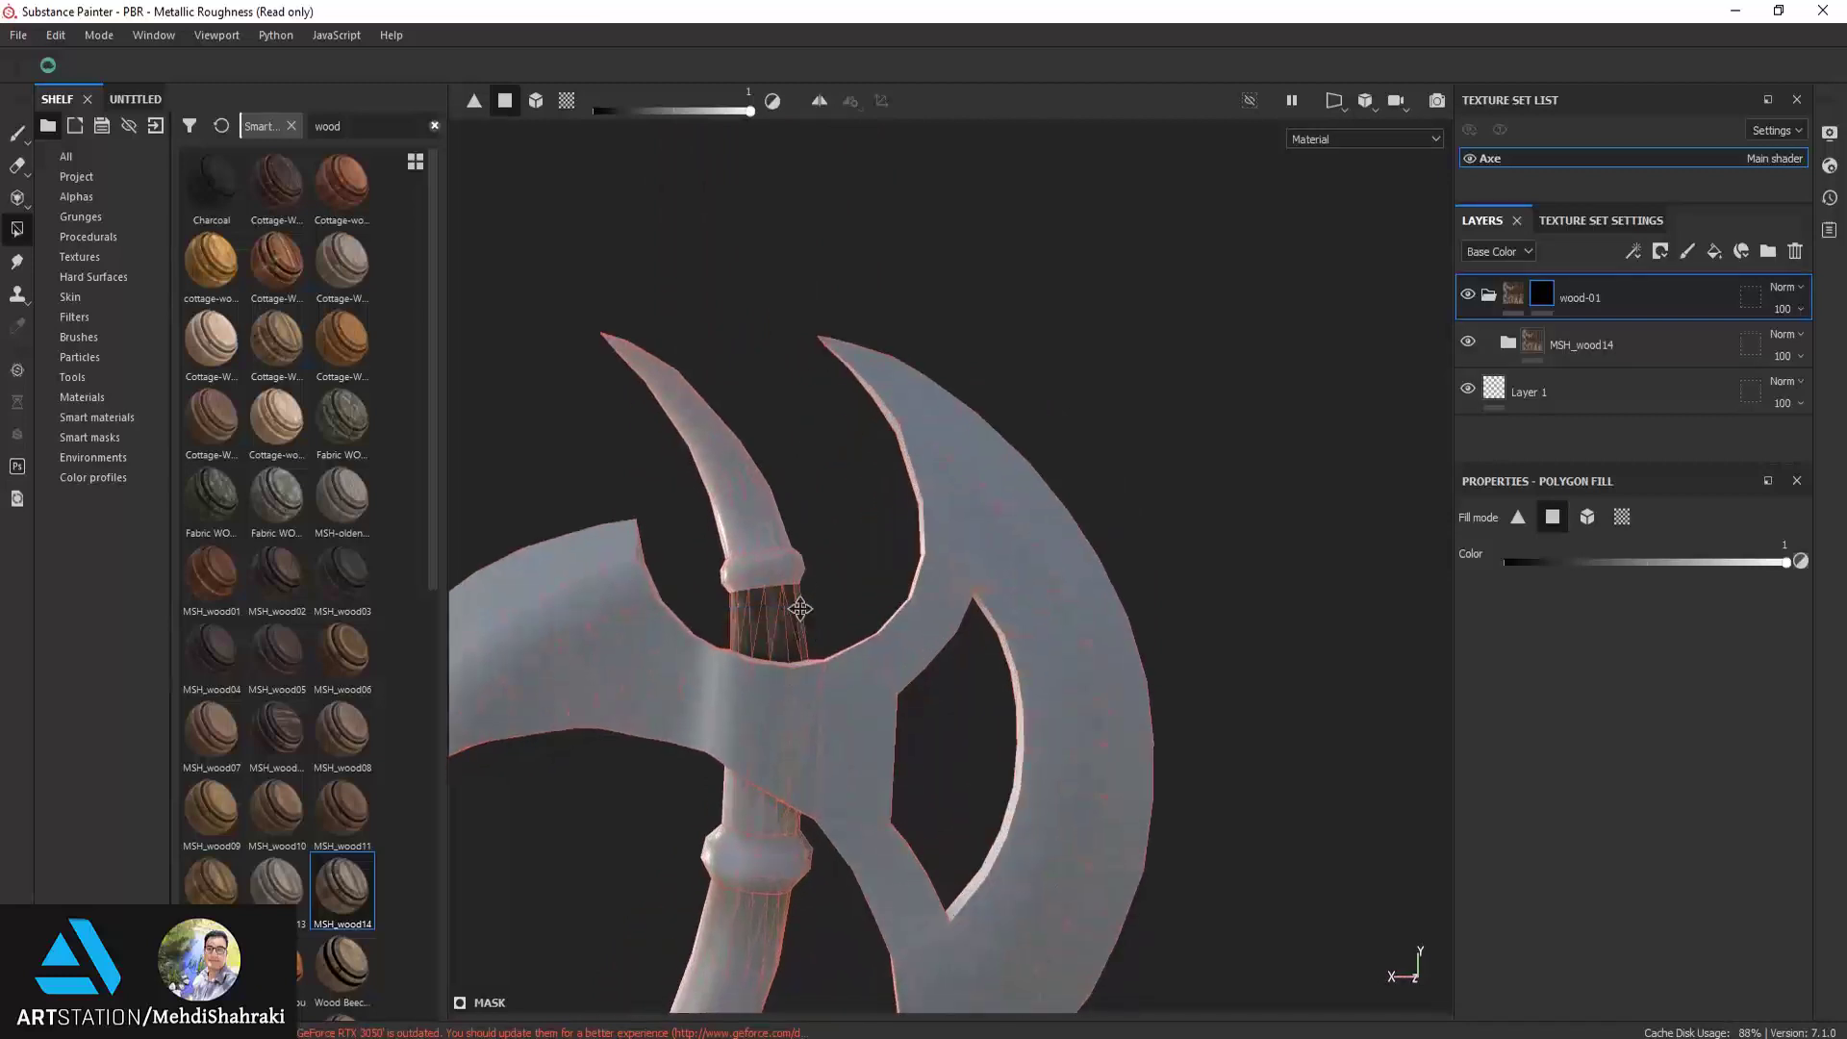
alt+middle_drag(782, 675, 740, 627)
alt+drag(782, 668, 785, 655)
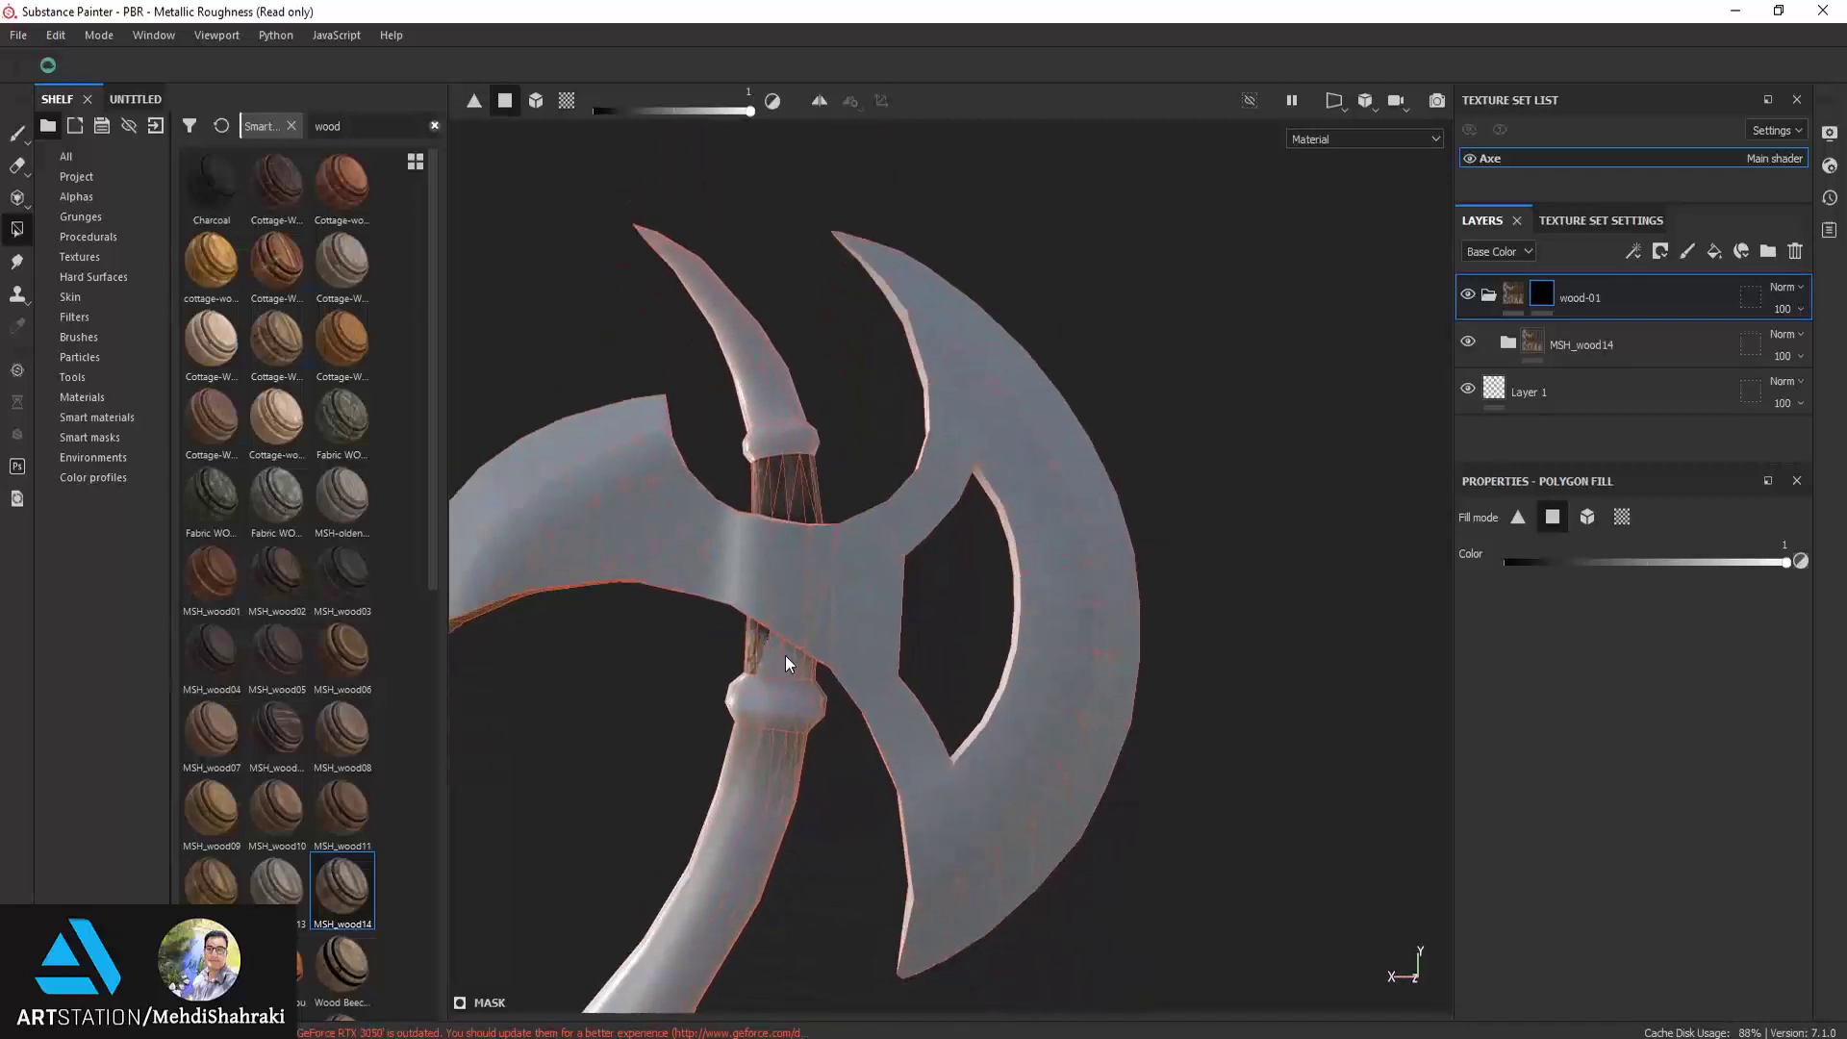
click(814, 642)
Fill the handle faces at the head junction, removing wood from faces under the axe head
scroll(792, 646, down, 1)
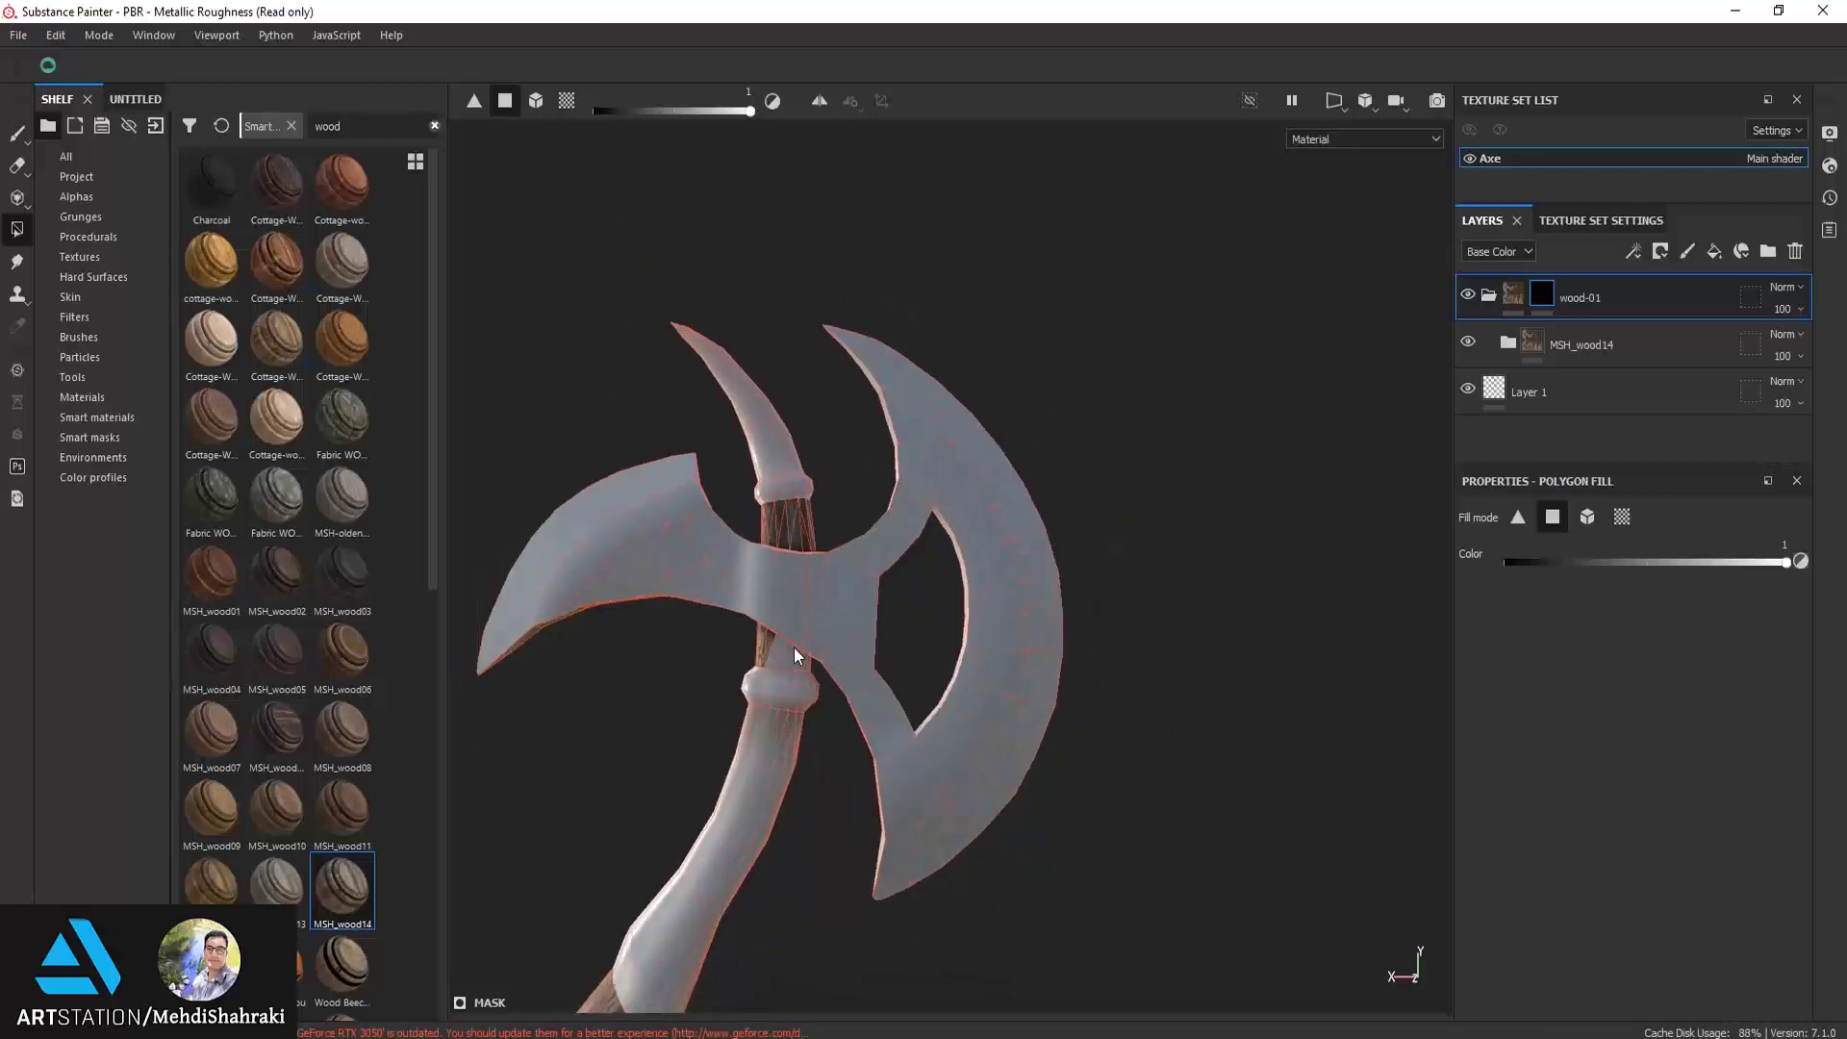
scroll(794, 654, up, 2)
scroll(812, 670, up, 3)
drag(859, 677, 621, 648)
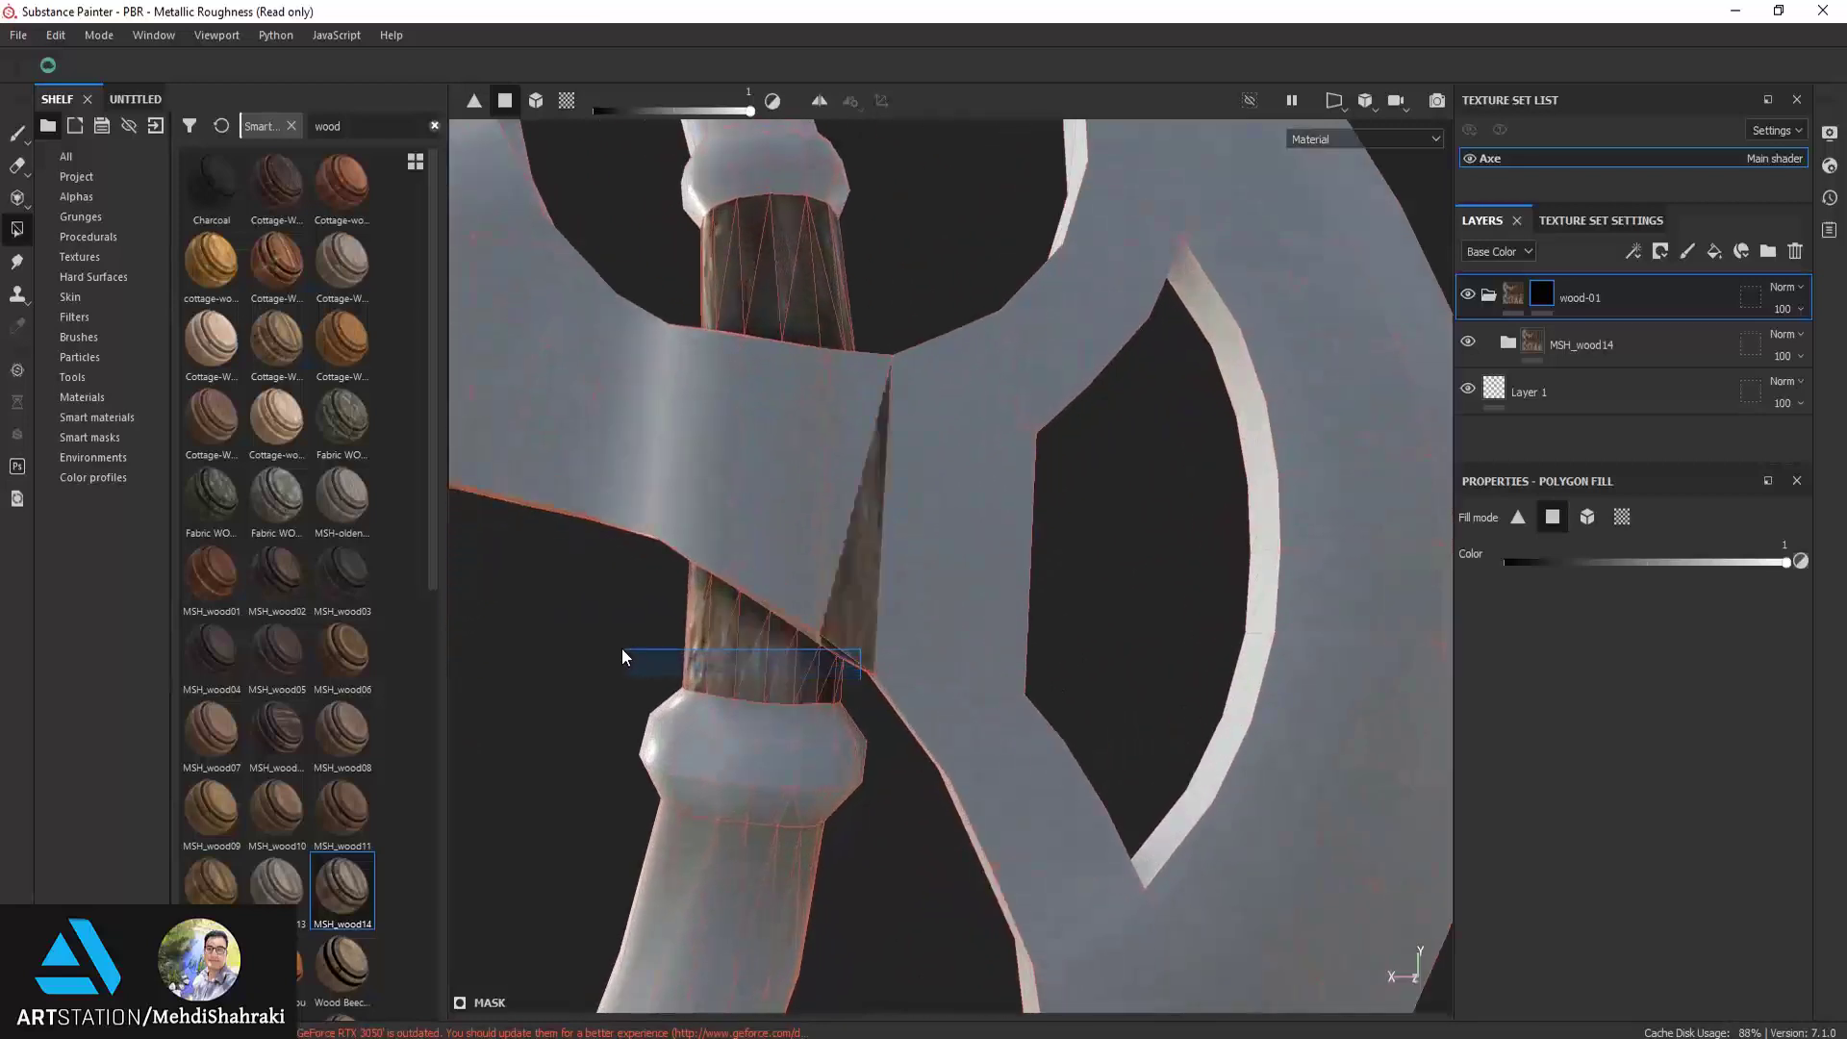
drag(839, 666, 805, 678)
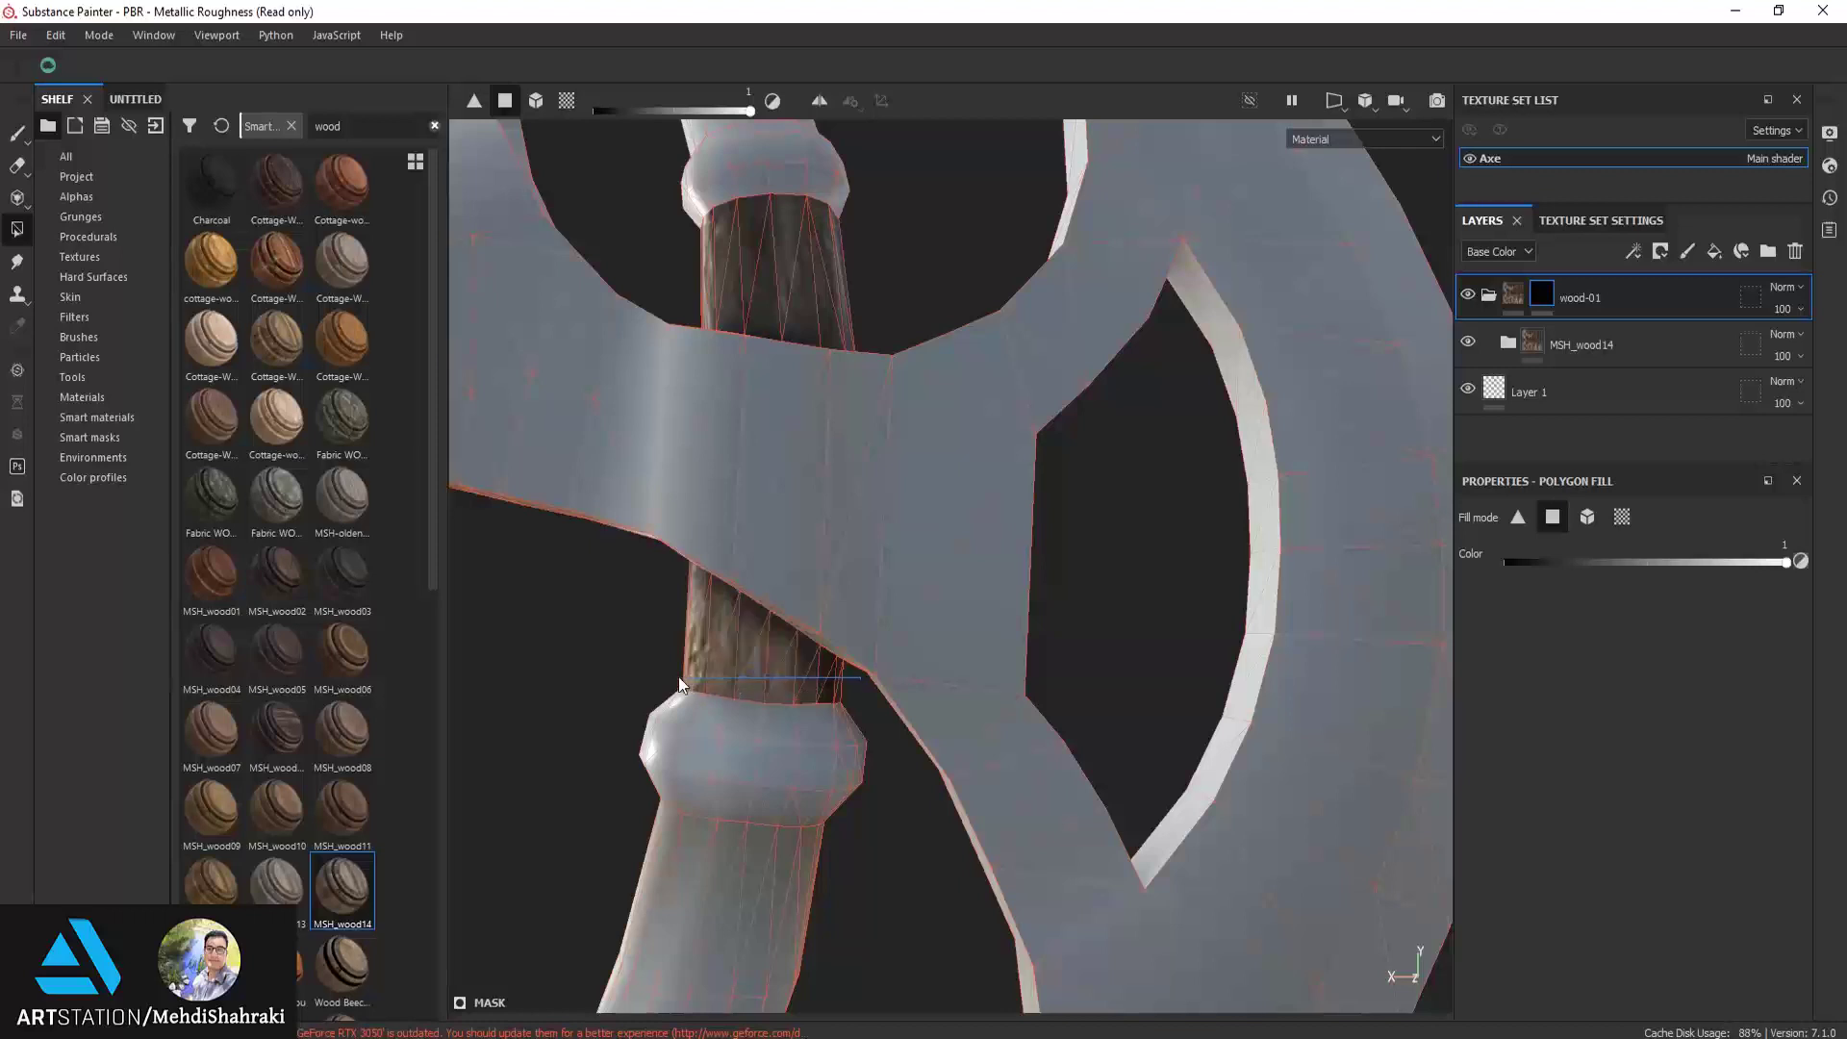
mouse_move(671, 678)
alt+mouse_down()
mouse_move(766, 604)
mouse_move(1233, 565)
mouse_move(1443, 586)
mouse_move(1412, 509)
mouse_move(858, 546)
mouse_move(846, 487)
mouse_move(858, 556)
mouse_move(894, 441)
mouse_move(659, 458)
mouse_move(878, 461)
mouse_move(916, 482)
mouse_move(1058, 459)
alt+mouse_up()
scroll(858, 546, down, 3)
scroll(858, 546, down, 3)
scroll(857, 544, down, 1)
scroll(904, 519, up, 3)
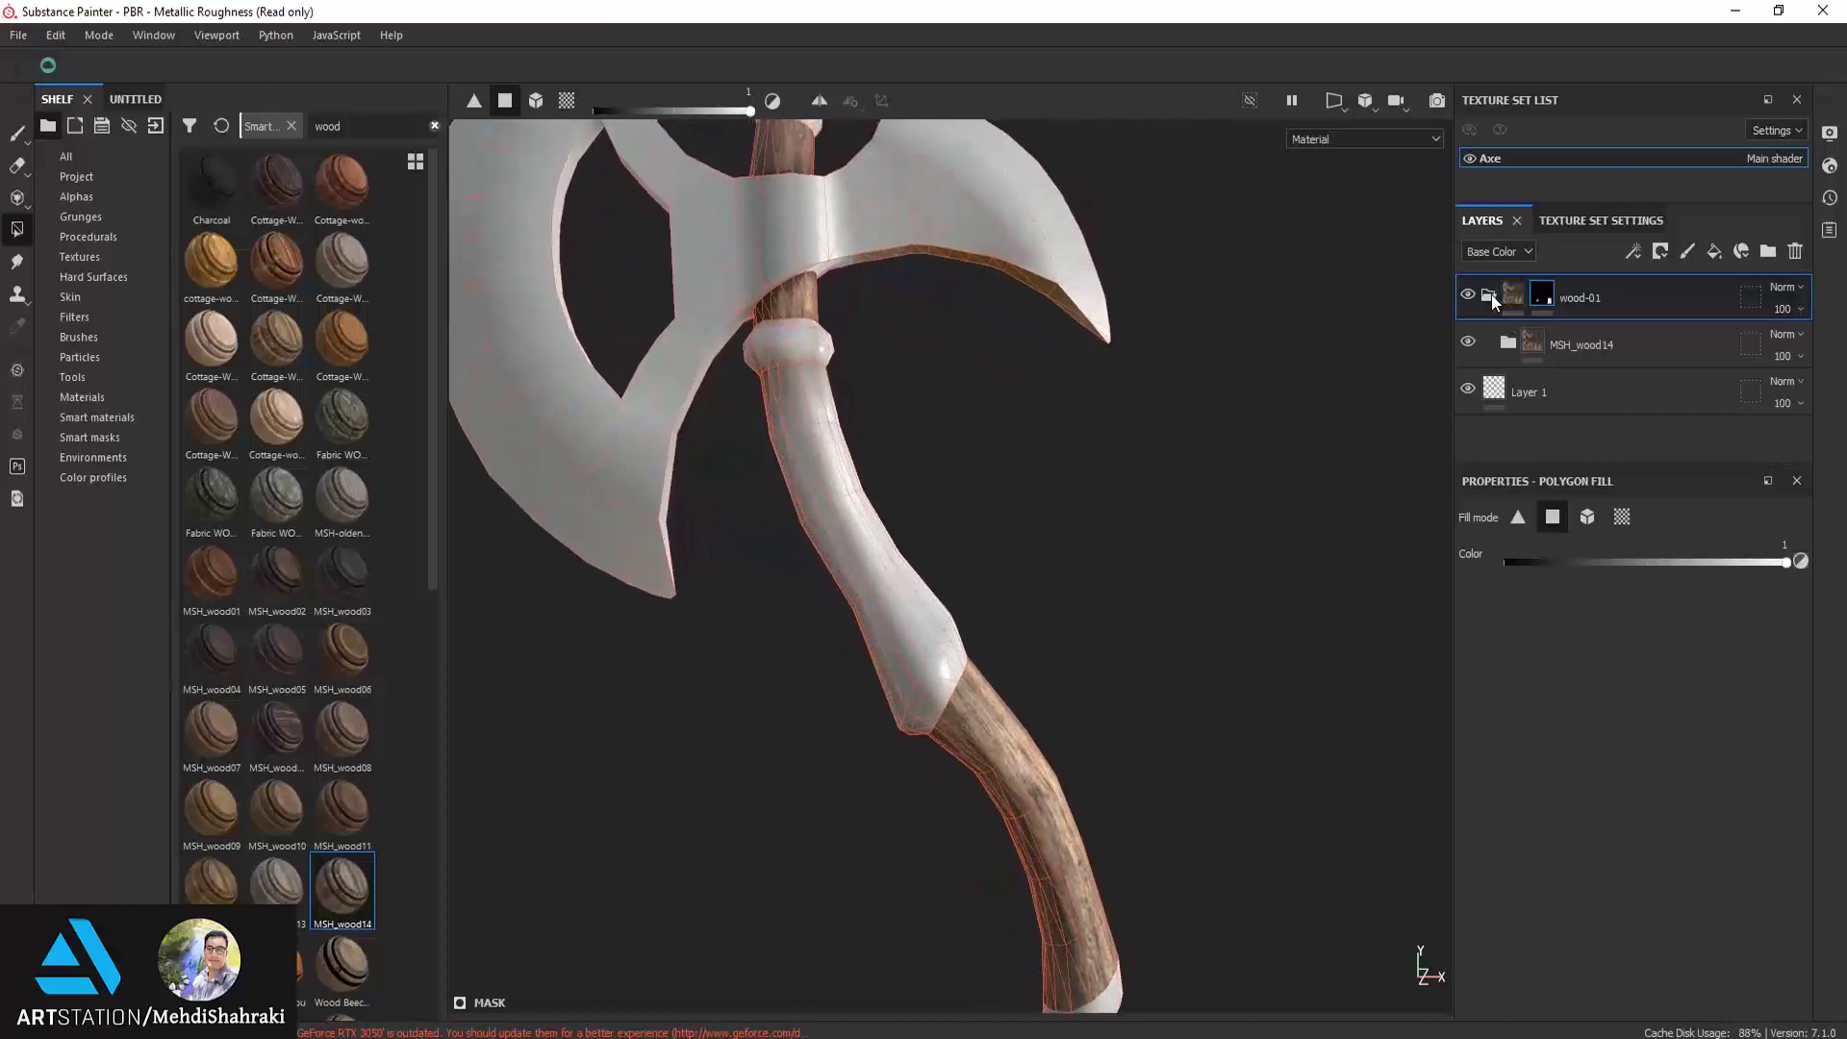
Collapse wood-01 and delete the unused Layer 1
click(1488, 294)
click(1583, 338)
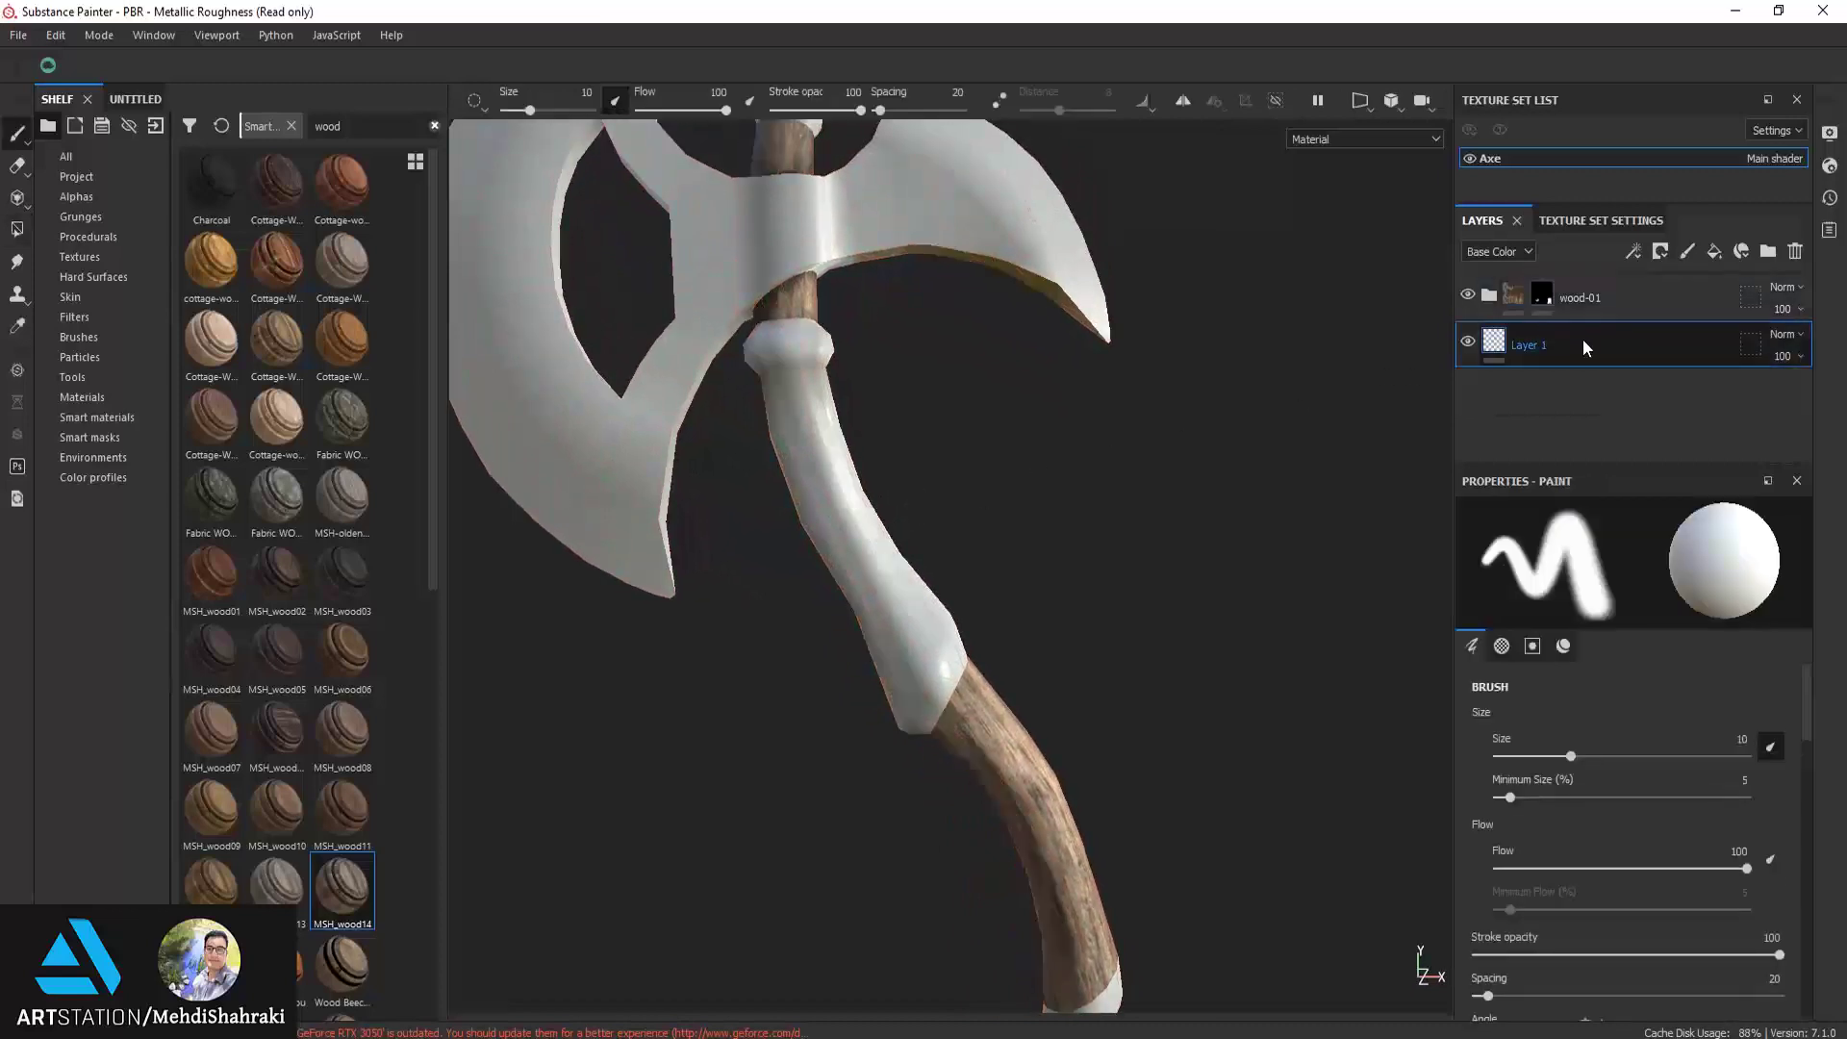
key(Delete)
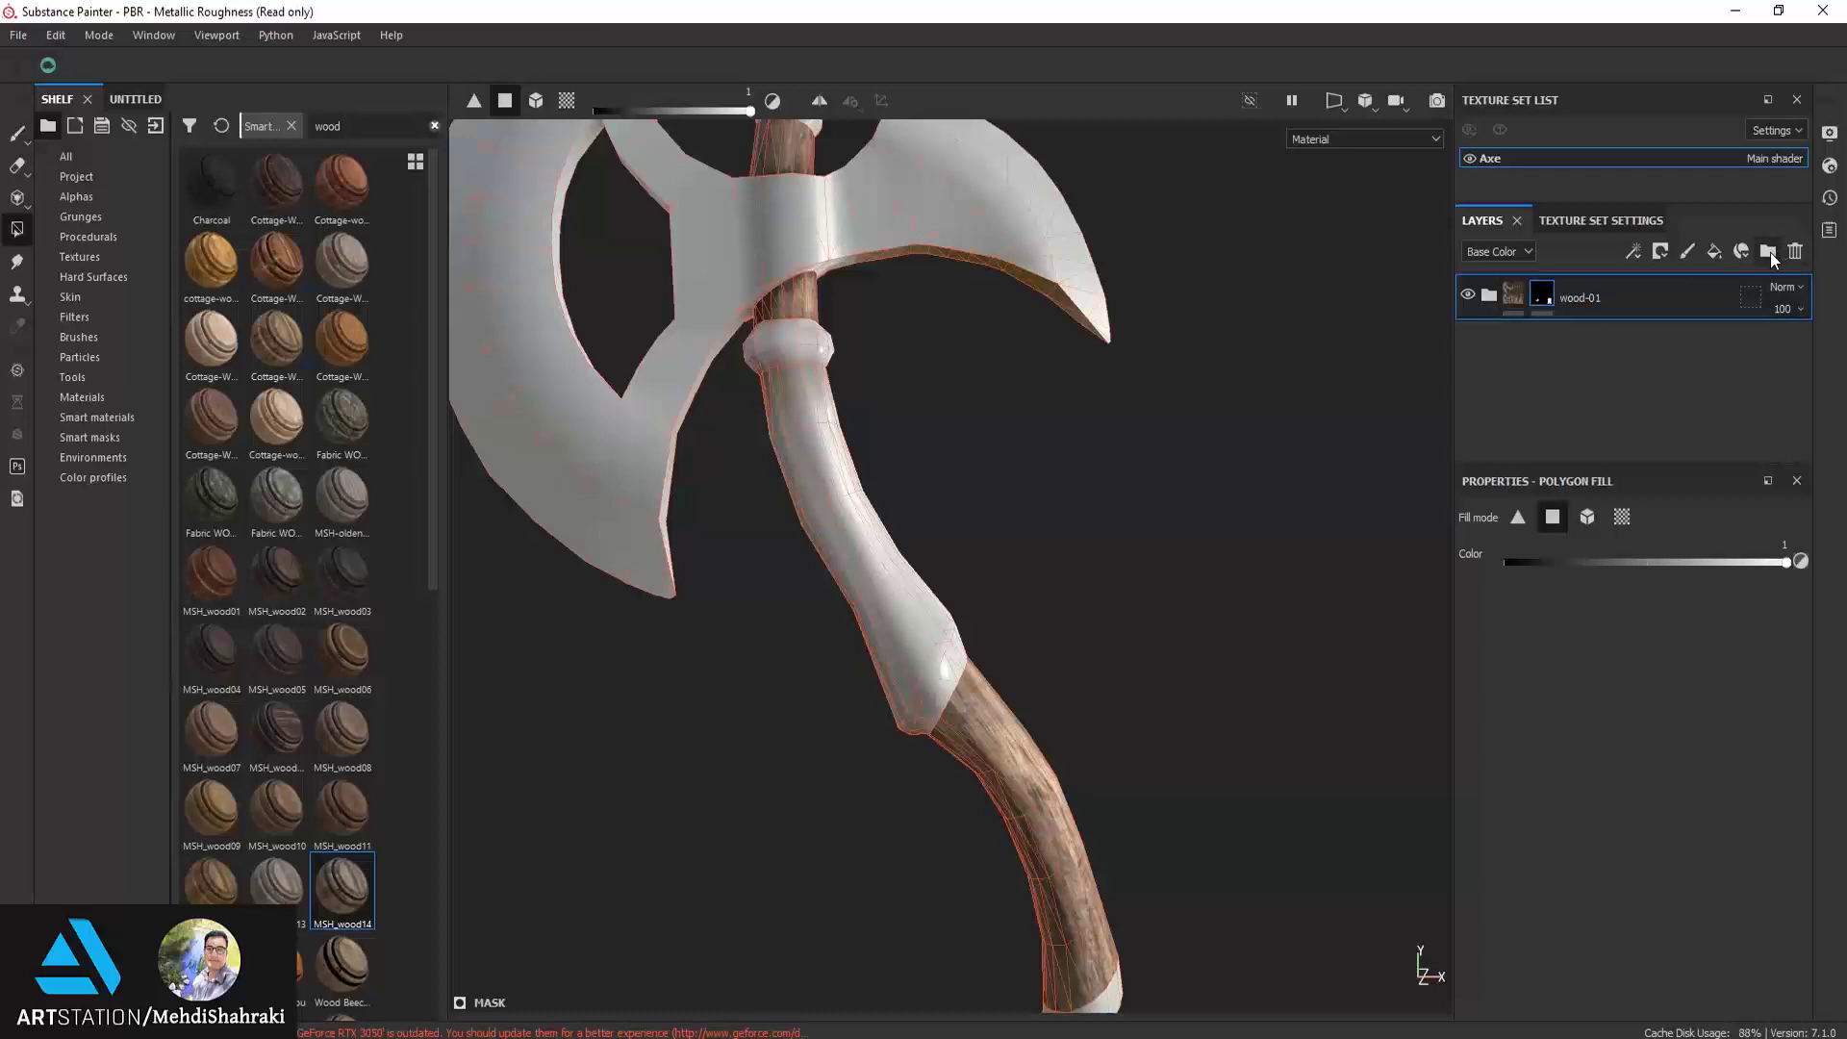
Create a folder named wood-02, then delete it again
click(1770, 252)
double_click(1567, 298)
text(wood-0)
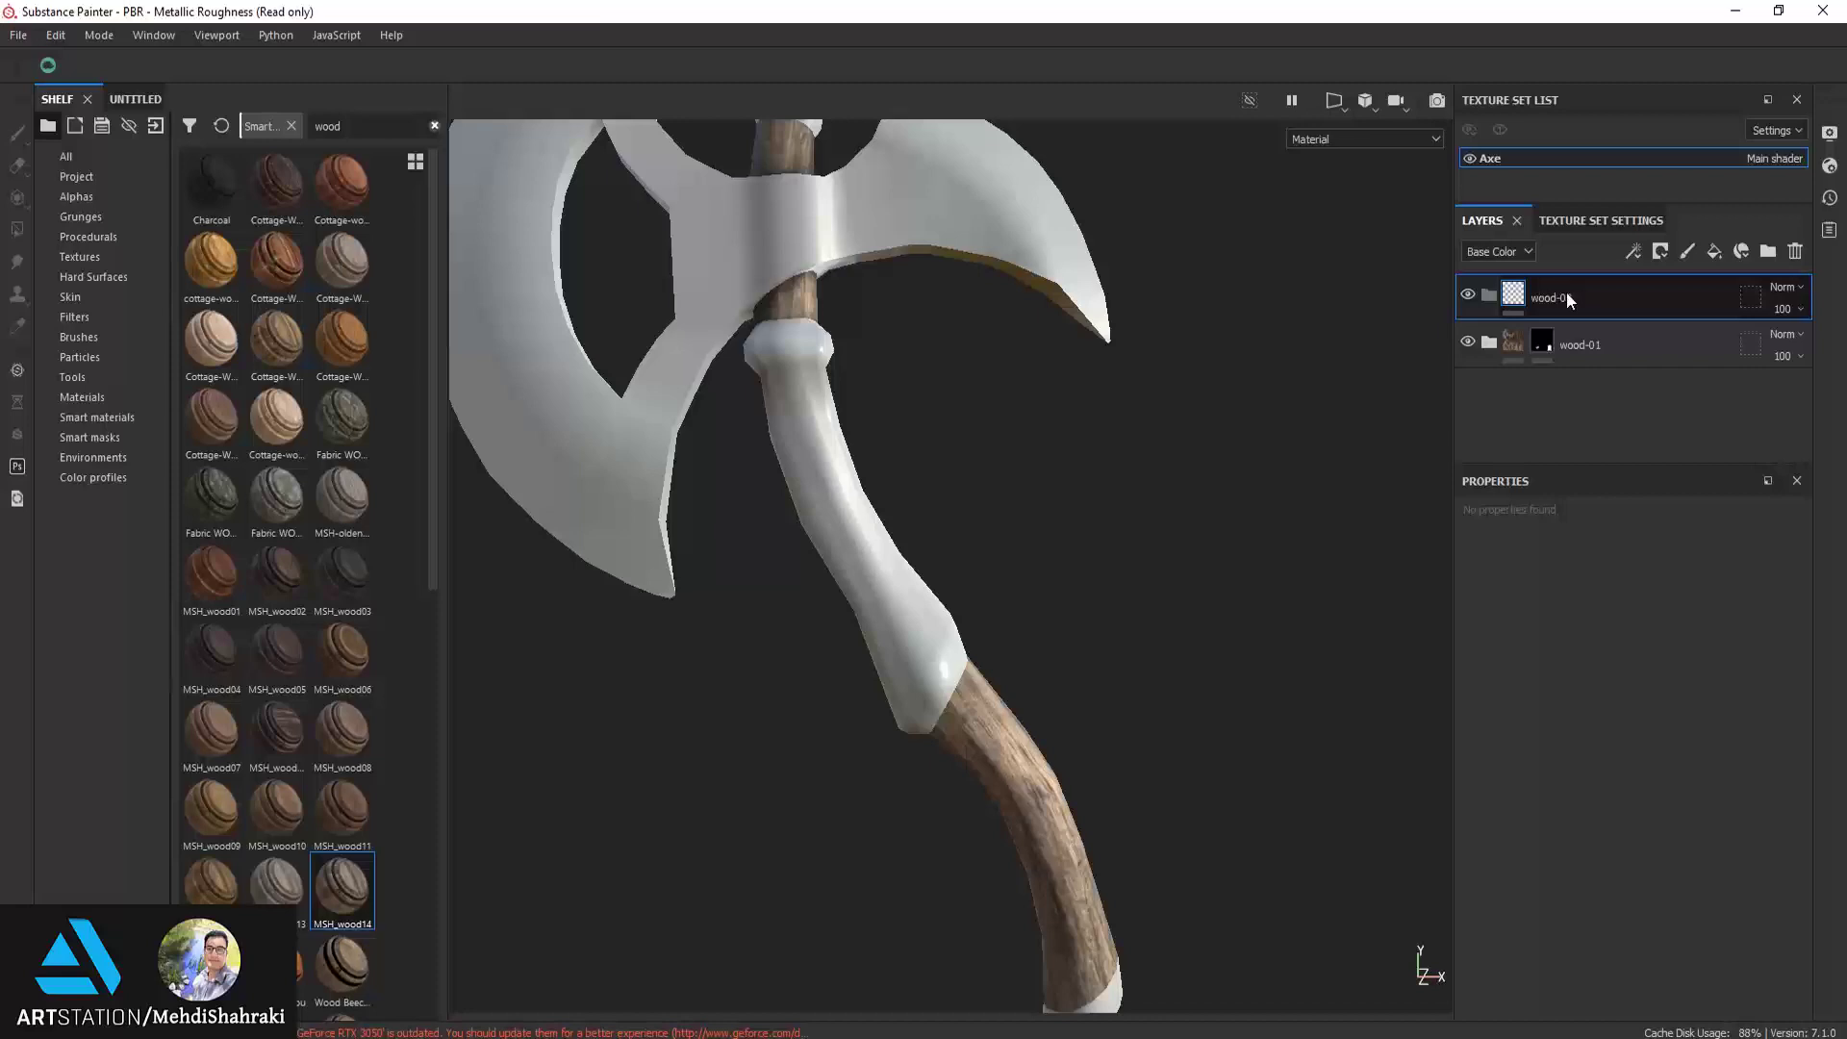
key(Return)
mouse_move(1122, 528)
alt+mouse_down()
mouse_move(1048, 425)
mouse_move(951, 427)
mouse_move(997, 424)
mouse_move(1010, 482)
alt+mouse_up()
alt+middle_drag(1010, 482, 1029, 519)
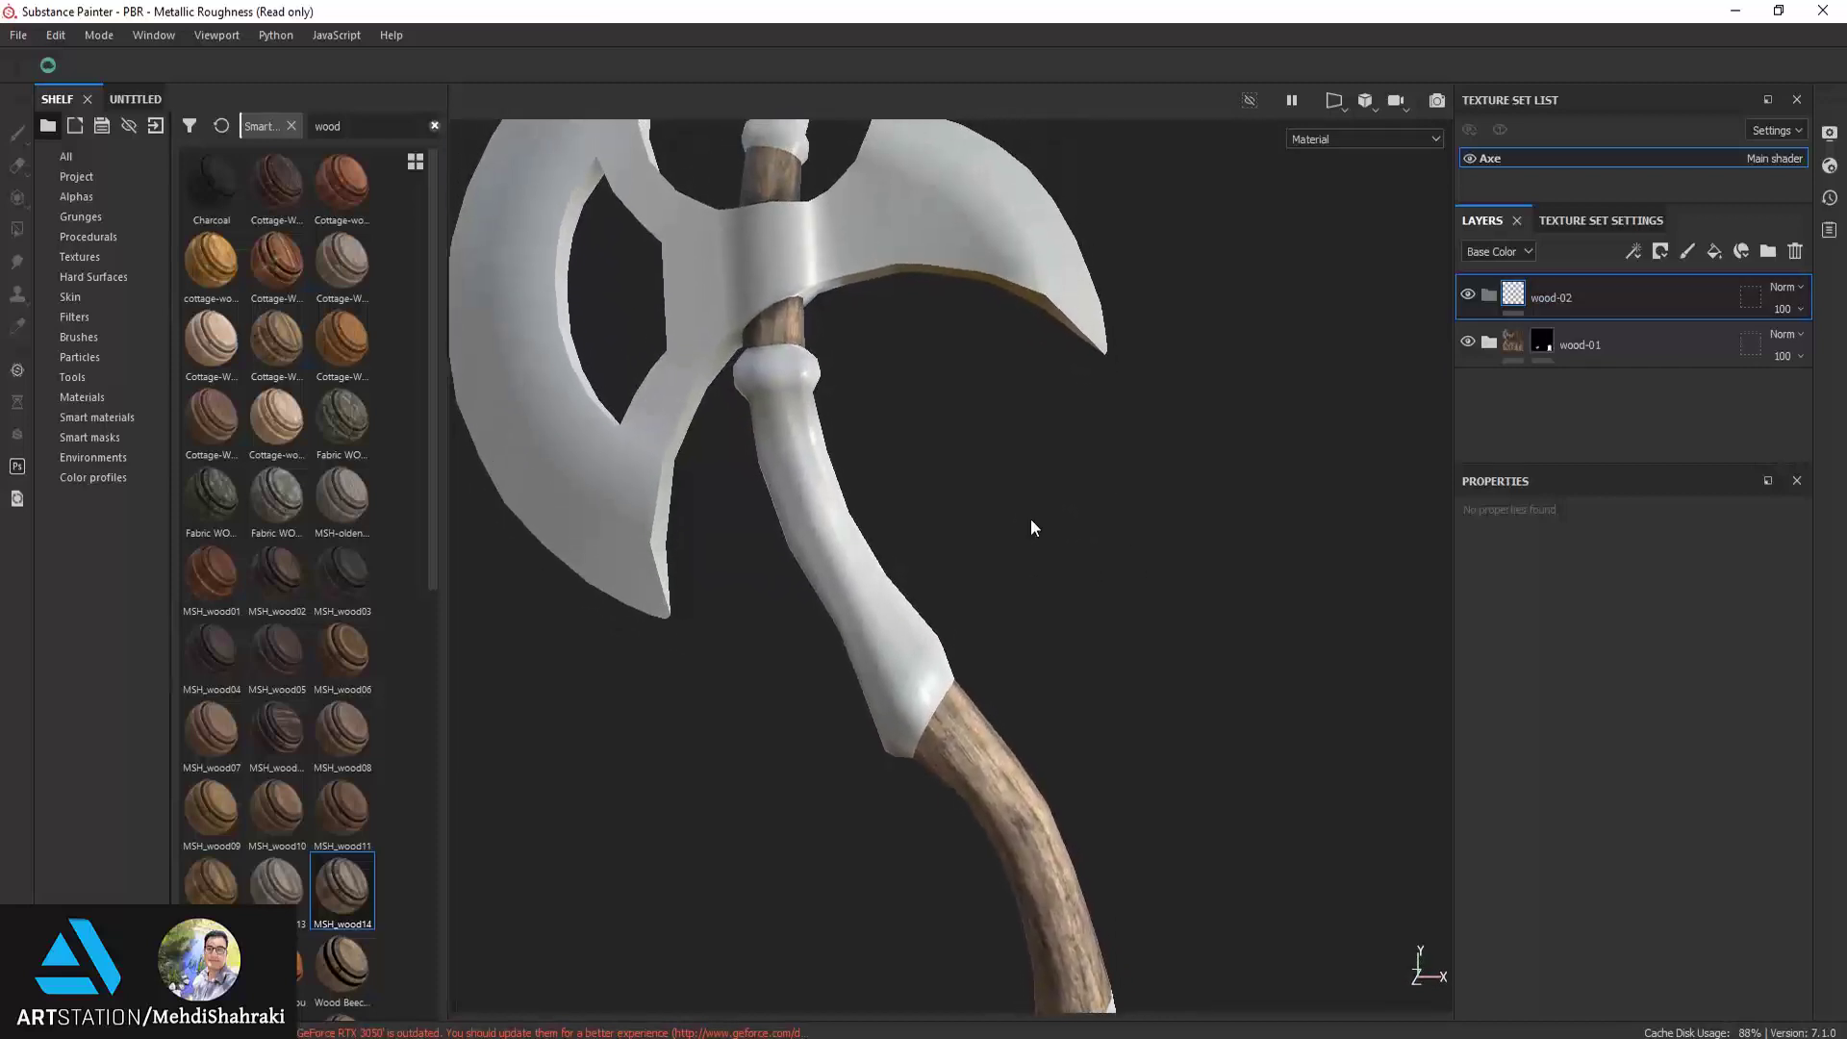
scroll(1029, 515, down, 3)
scroll(1030, 512, down, 2)
key(ctrl)
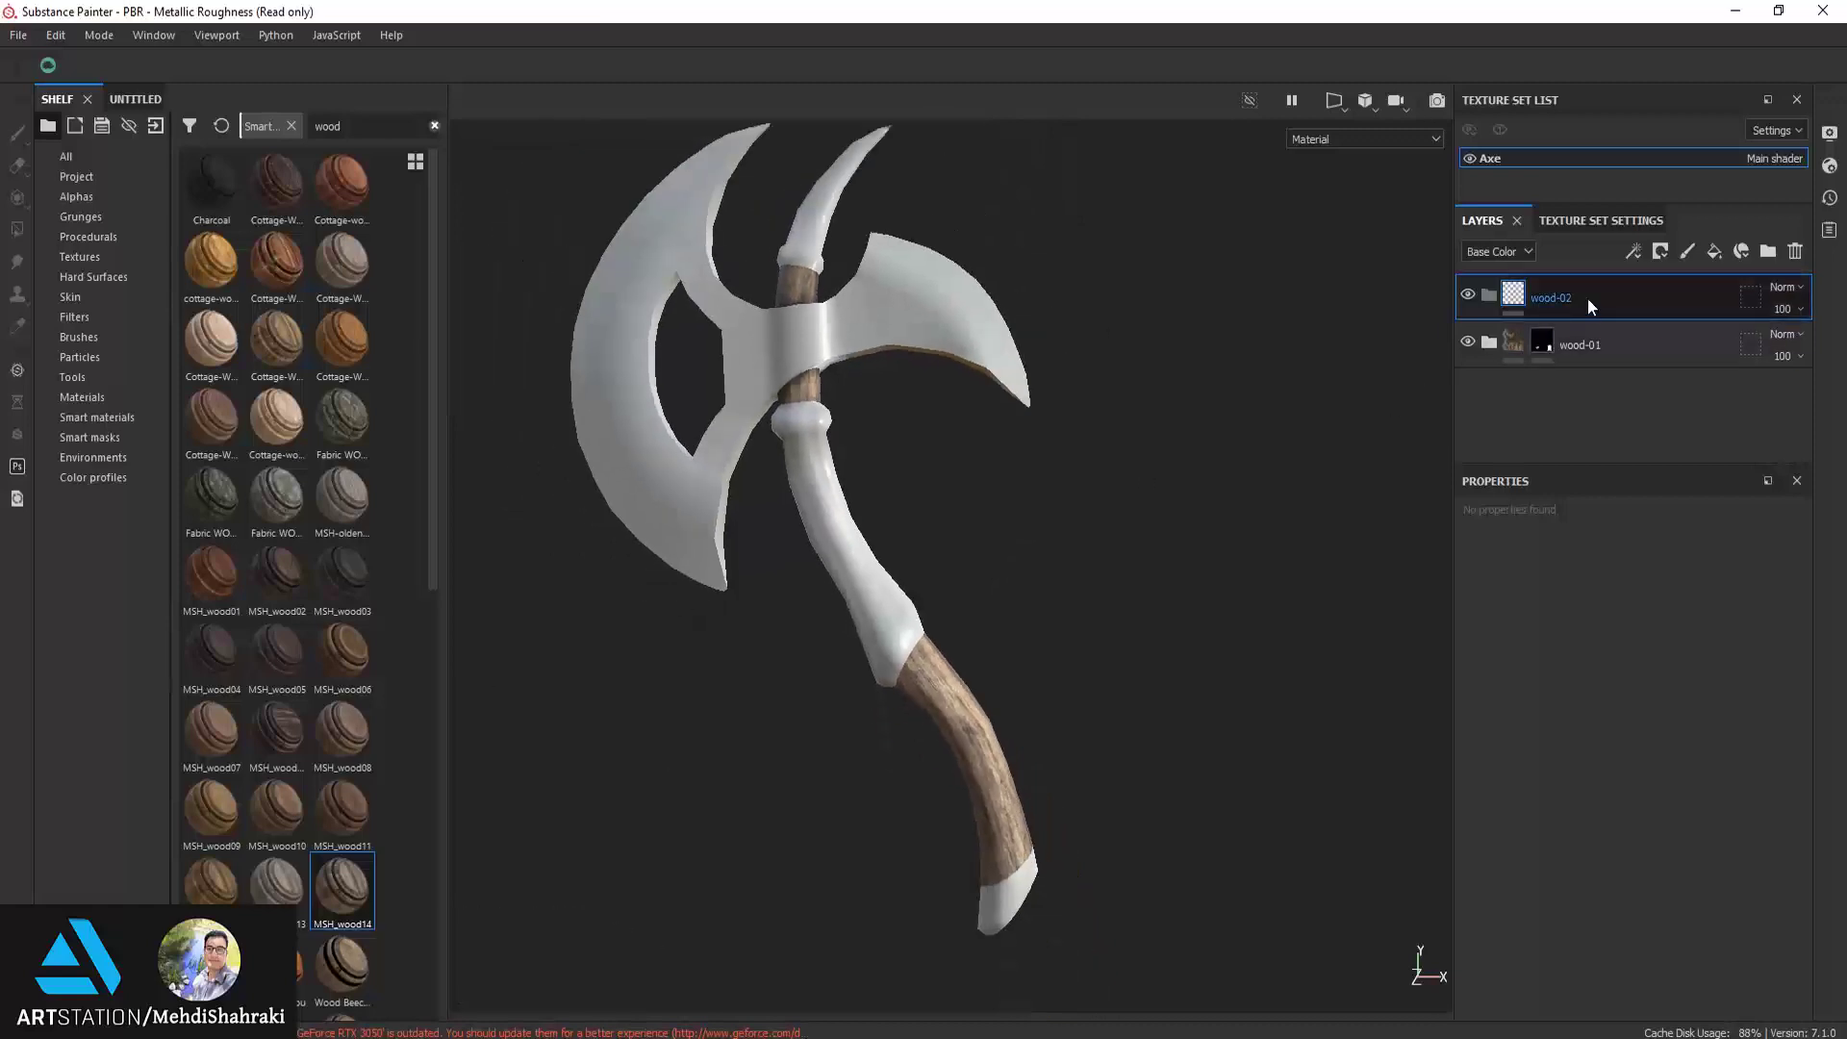
click(1795, 251)
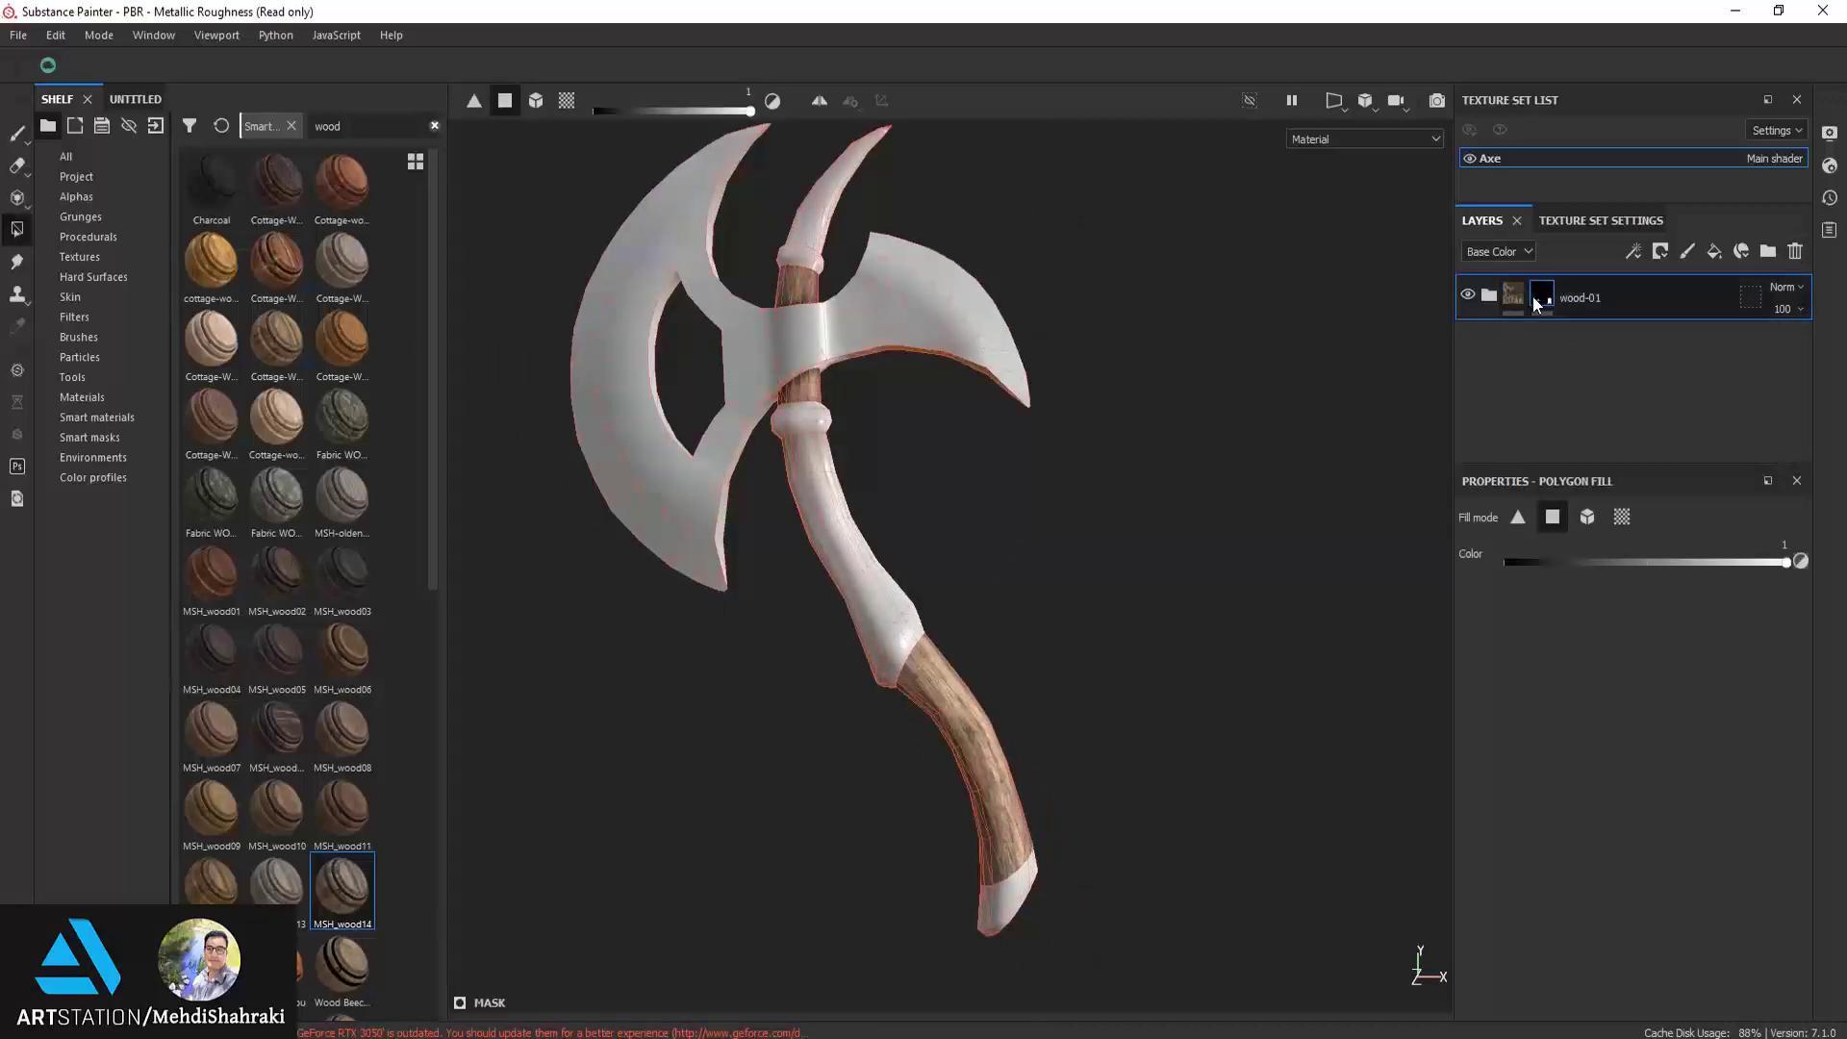
Polygon-fill the mid-handle faces and those just below the collar with wood
scroll(834, 581, up, 2)
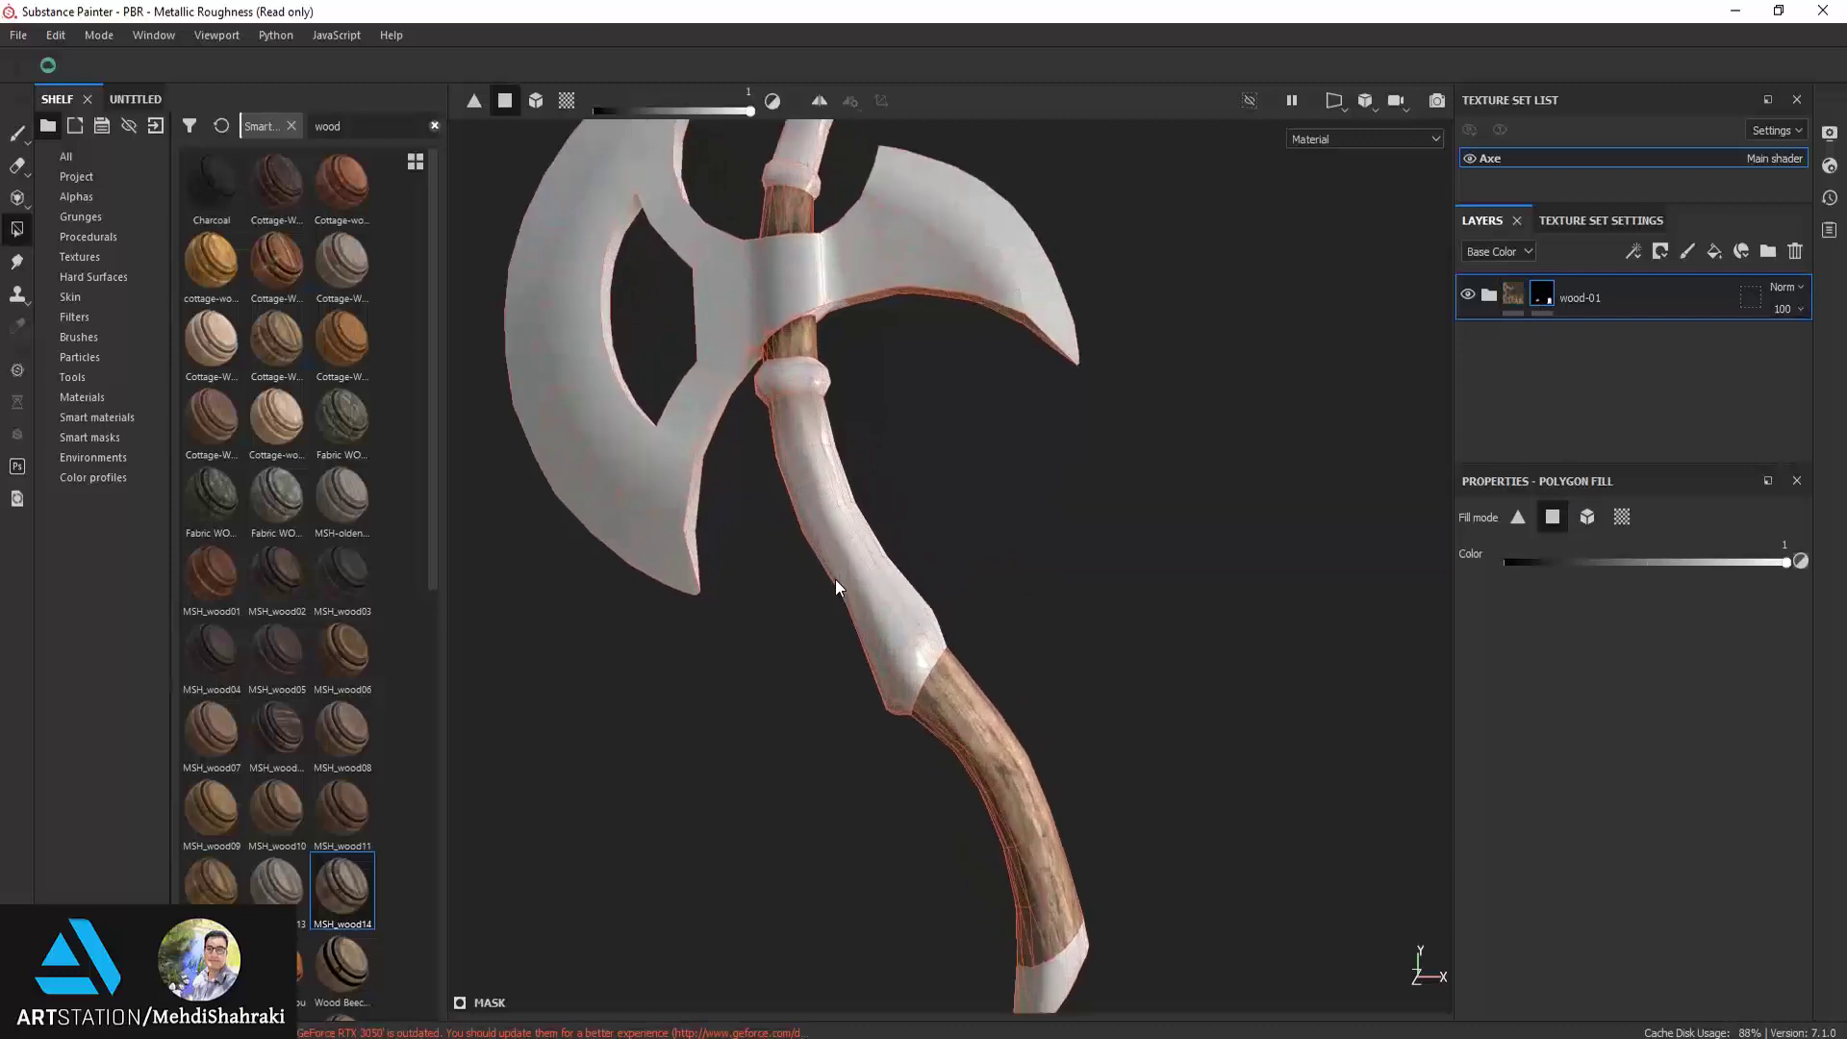
scroll(835, 579, up, 3)
drag(903, 527, 854, 586)
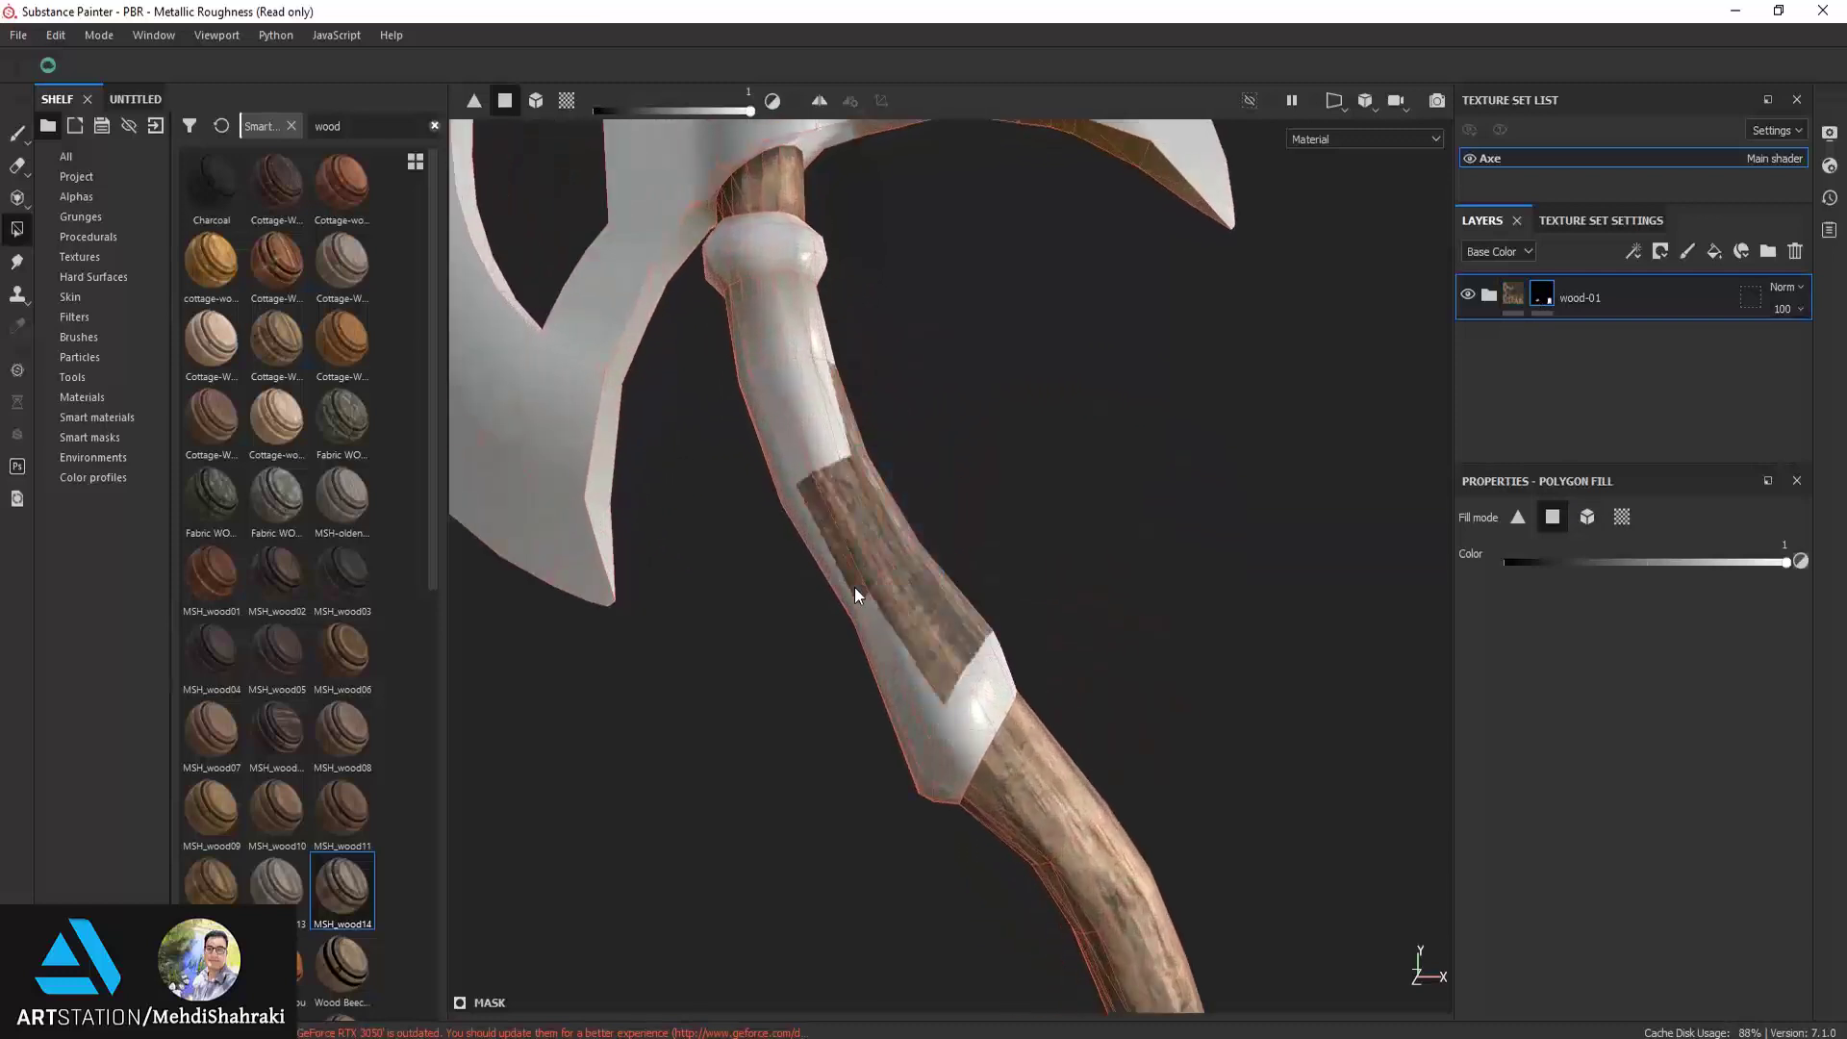
mouse_move(836, 333)
mouse_down()
mouse_move(719, 363)
mouse_move(1525, 339)
mouse_up()
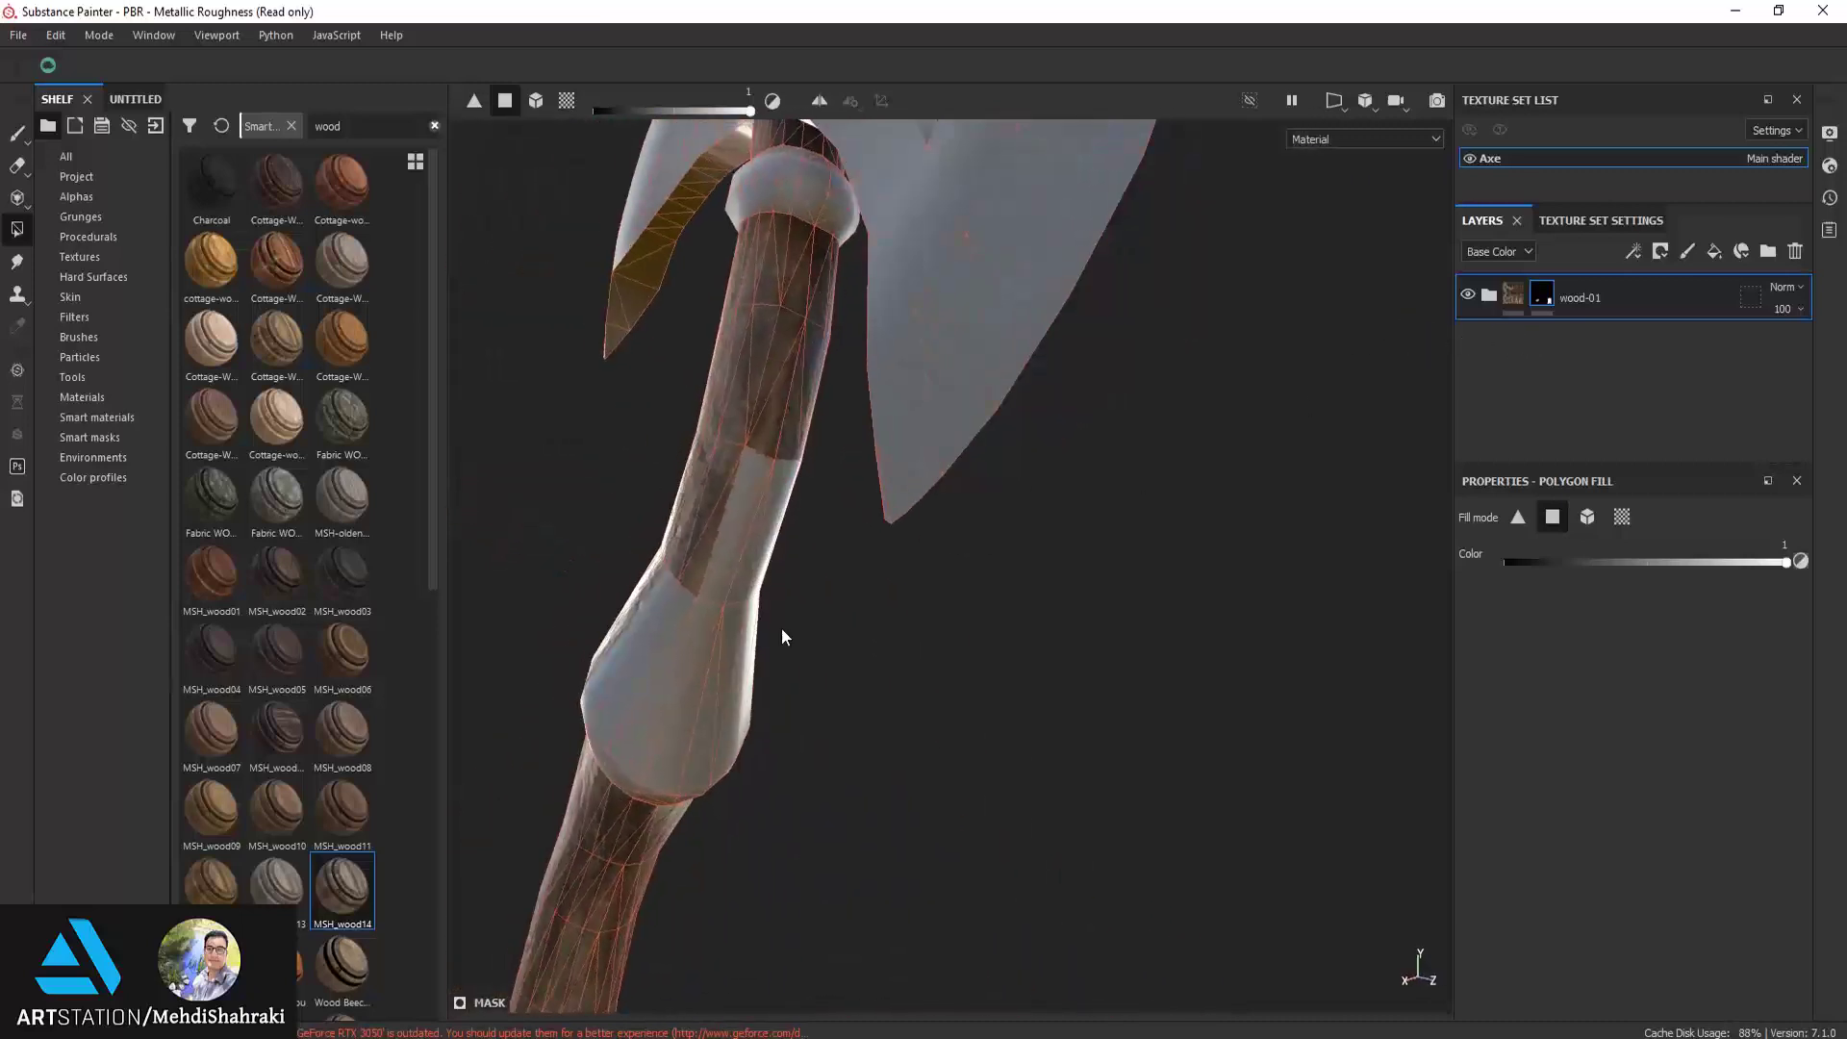
drag(866, 577, 648, 493)
alt+middle_drag(649, 493, 696, 472)
alt+drag(777, 551, 1129, 700)
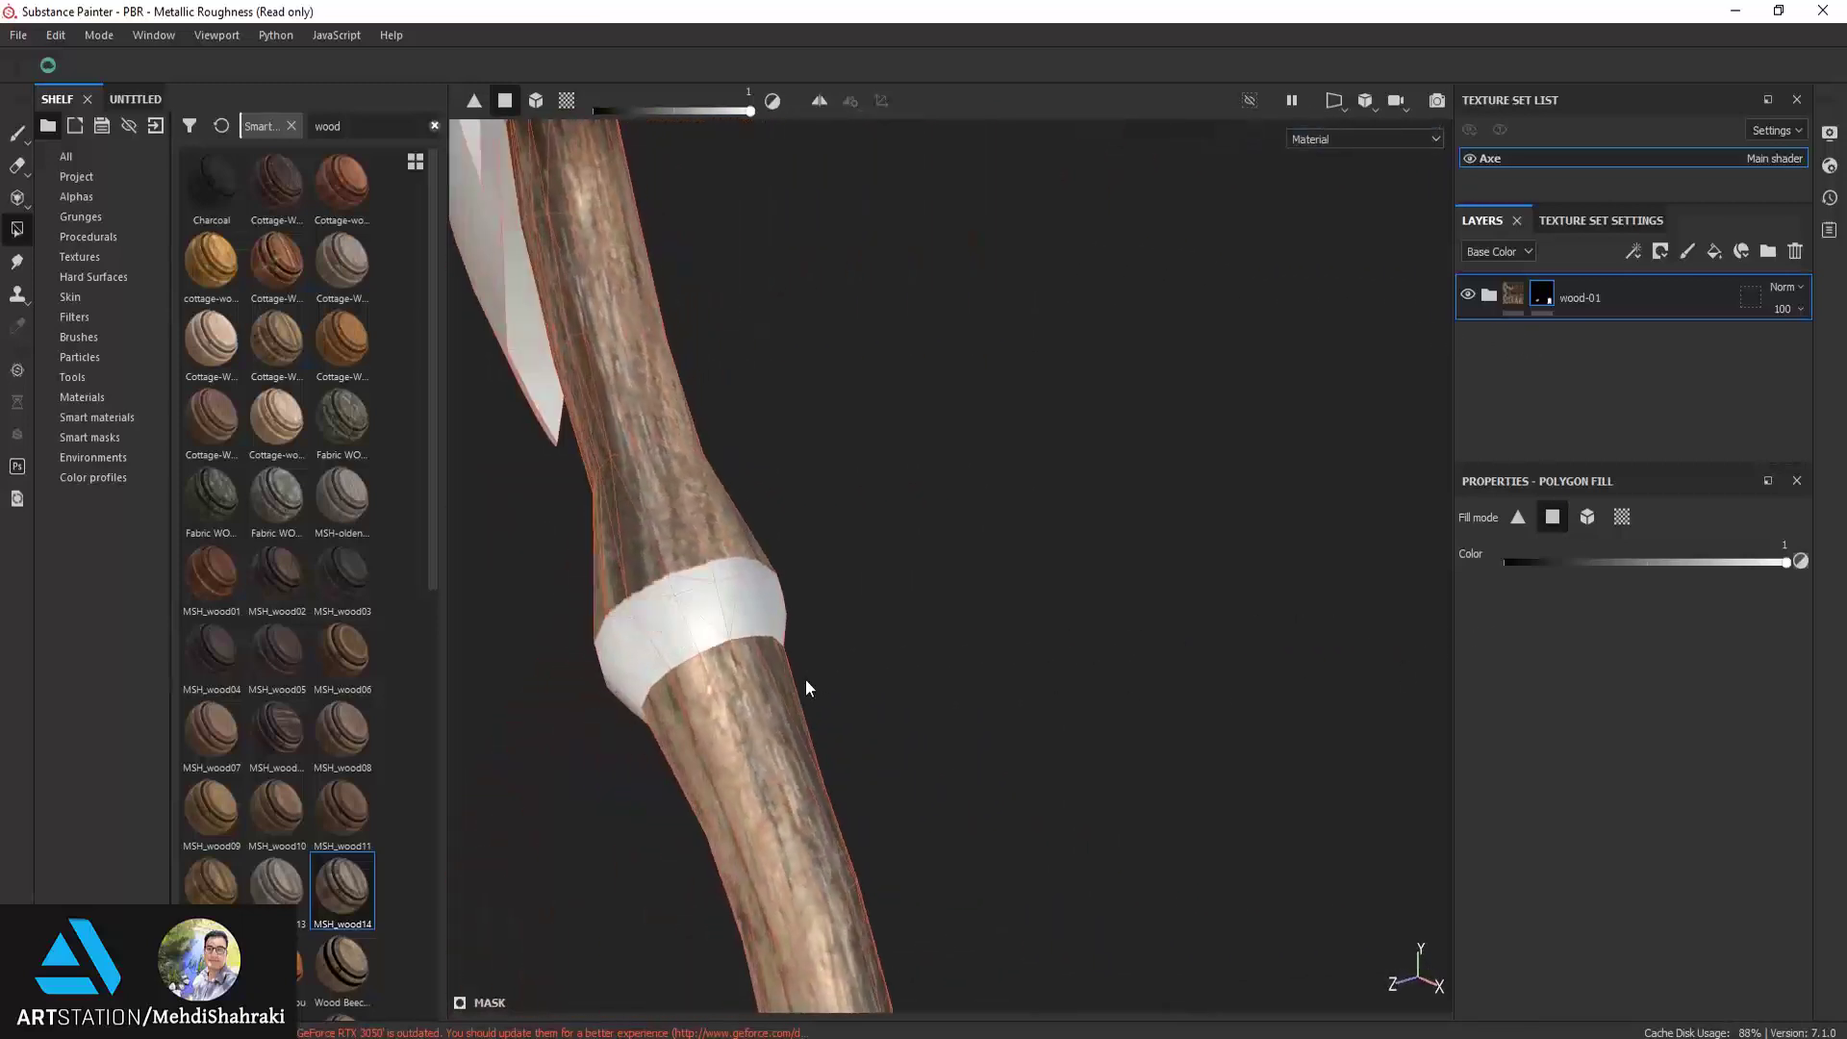
mouse_move(804, 688)
alt+mouse_down()
mouse_move(845, 626)
mouse_move(1266, 457)
mouse_move(756, 508)
mouse_move(656, 469)
mouse_move(599, 513)
mouse_move(805, 453)
mouse_move(811, 471)
mouse_move(777, 506)
alt+mouse_up()
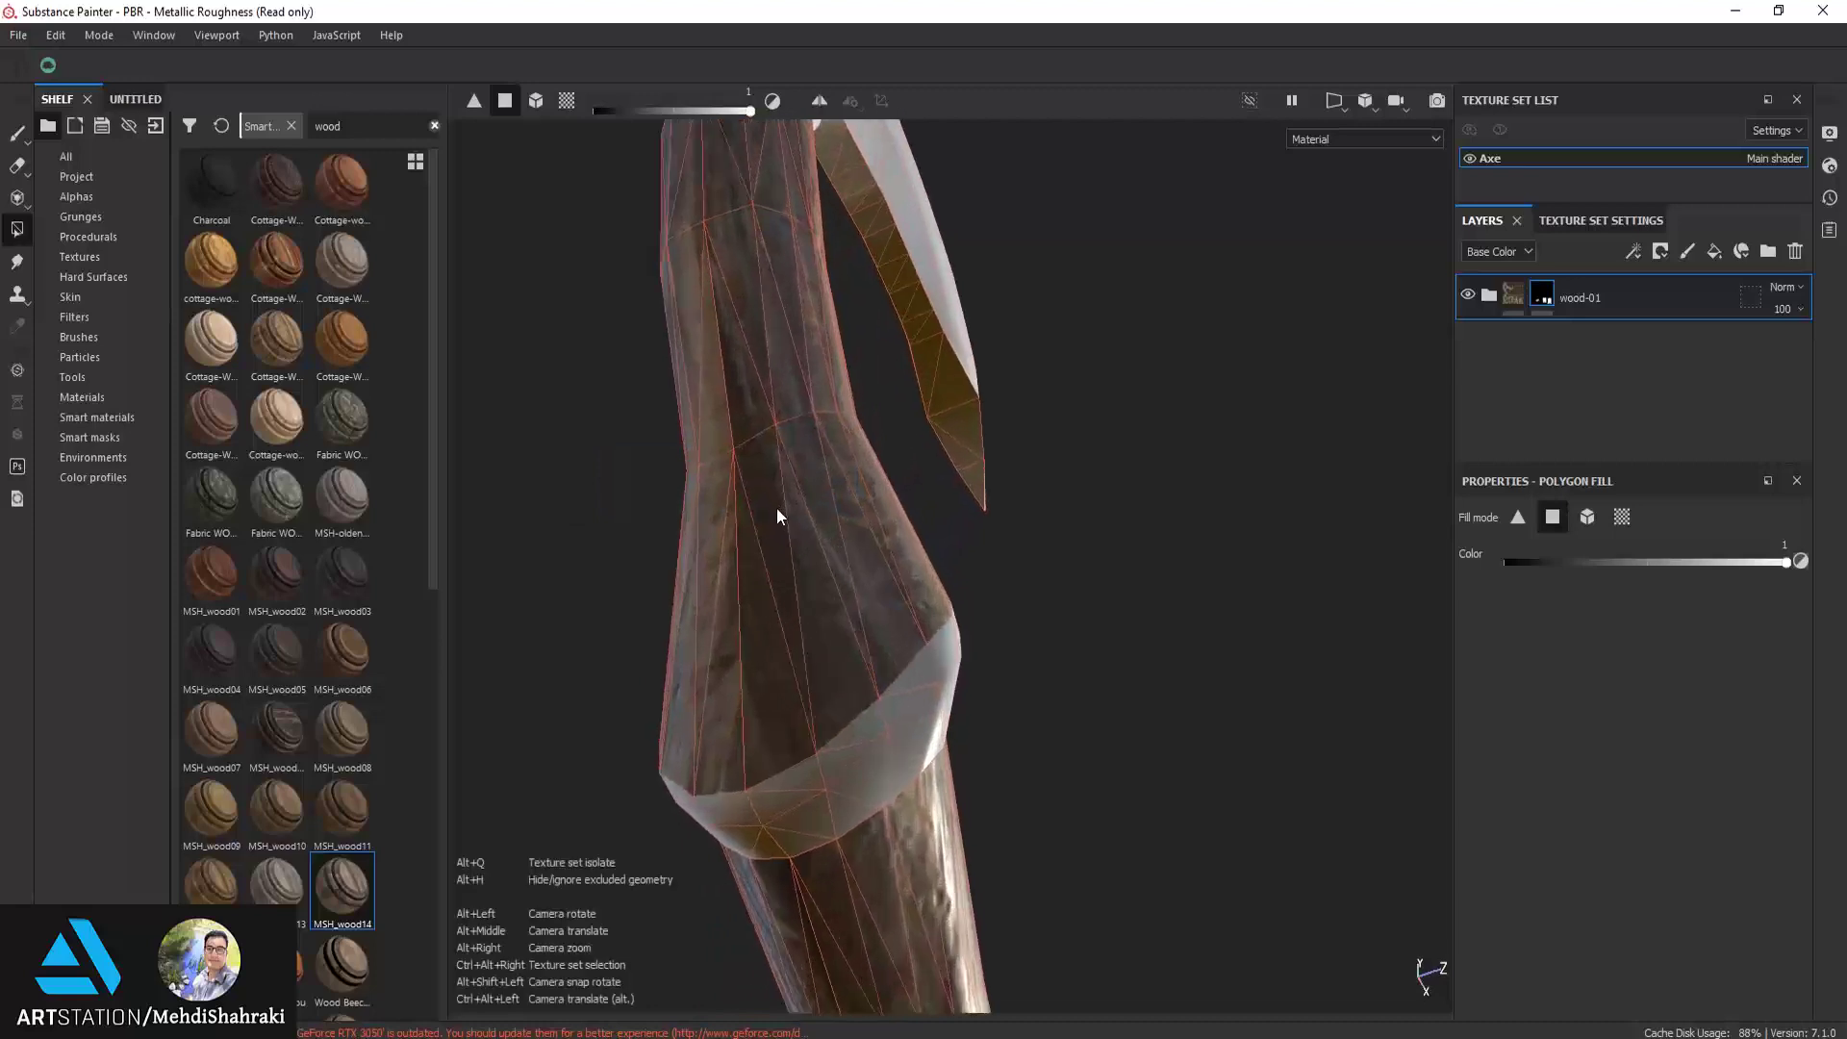
Orbit, pan and zoom around the axe to check the wood coverage on the handle
scroll(776, 506, down, 3)
scroll(770, 581, down, 2)
scroll(769, 581, down, 3)
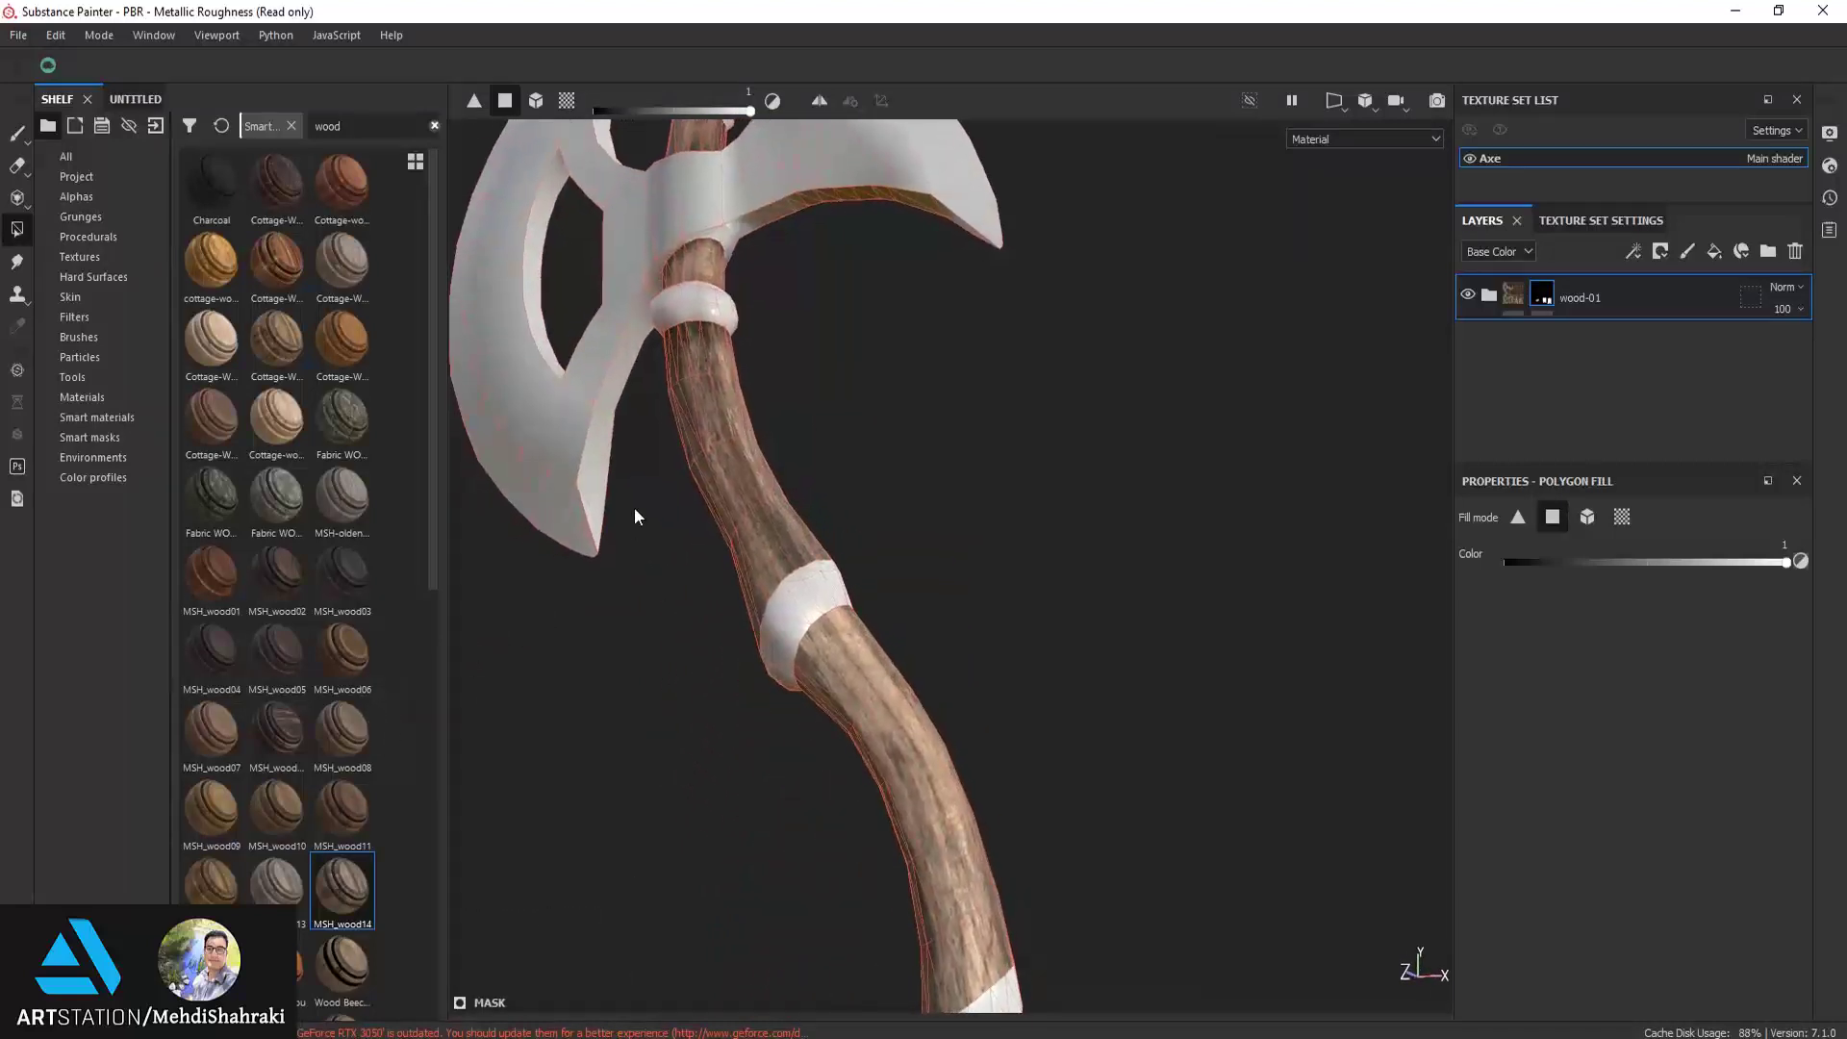
mouse_move(633, 506)
alt+mouse_down()
mouse_move(632, 579)
mouse_move(660, 606)
mouse_move(788, 618)
mouse_move(796, 640)
mouse_move(814, 608)
mouse_move(536, 570)
mouse_move(840, 561)
mouse_move(844, 490)
mouse_move(590, 445)
mouse_move(663, 425)
mouse_move(847, 543)
mouse_move(846, 567)
mouse_move(683, 392)
mouse_move(528, 482)
mouse_move(615, 523)
alt+mouse_up()
scroll(633, 587, down, 2)
scroll(846, 569, up, 3)
scroll(856, 538, up, 2)
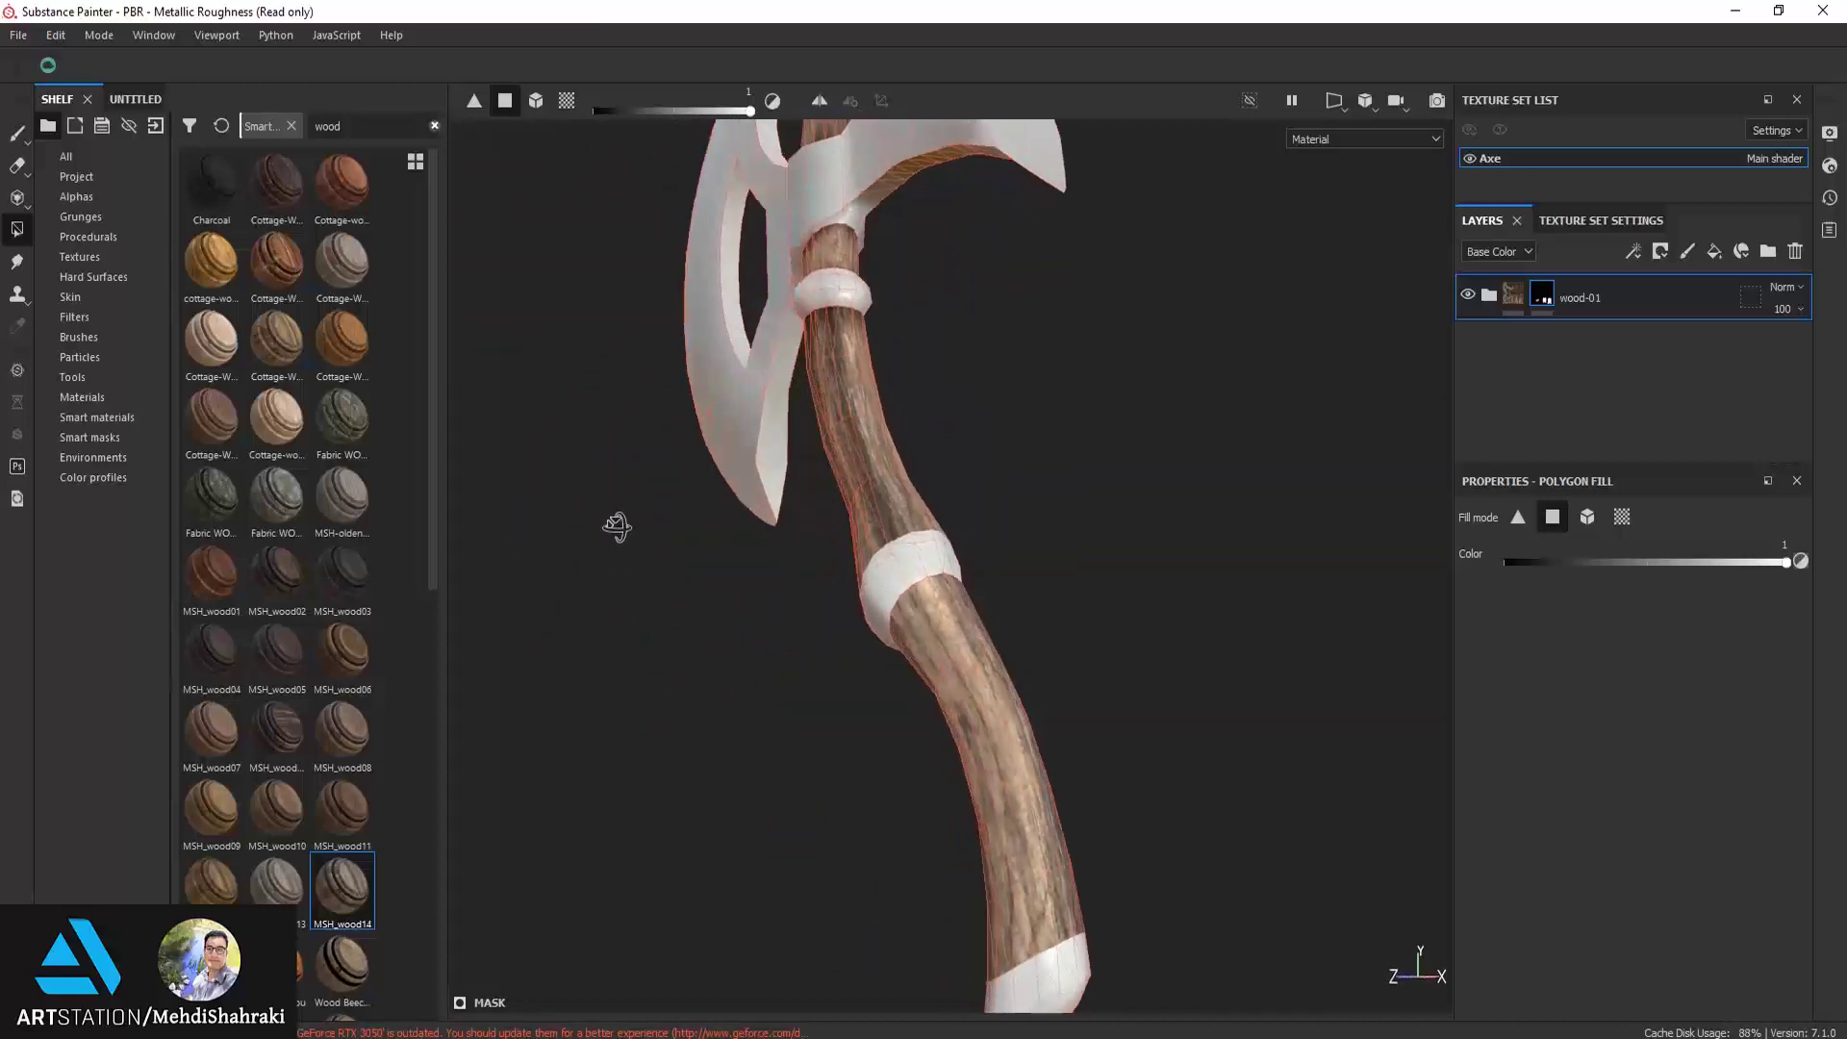
scroll(828, 471, up, 2)
mouse_move(615, 524)
alt+middle_down()
mouse_move(828, 470)
mouse_move(854, 601)
alt+middle_up()
scroll(855, 601, down, 2)
mouse_move(852, 610)
alt+mouse_down()
mouse_move(837, 485)
mouse_move(786, 590)
mouse_move(817, 452)
mouse_move(862, 449)
mouse_move(560, 598)
mouse_move(519, 668)
mouse_move(1039, 519)
mouse_move(1081, 359)
mouse_move(1307, 356)
mouse_move(1393, 481)
mouse_move(960, 647)
mouse_move(930, 550)
mouse_move(938, 562)
alt+mouse_up()
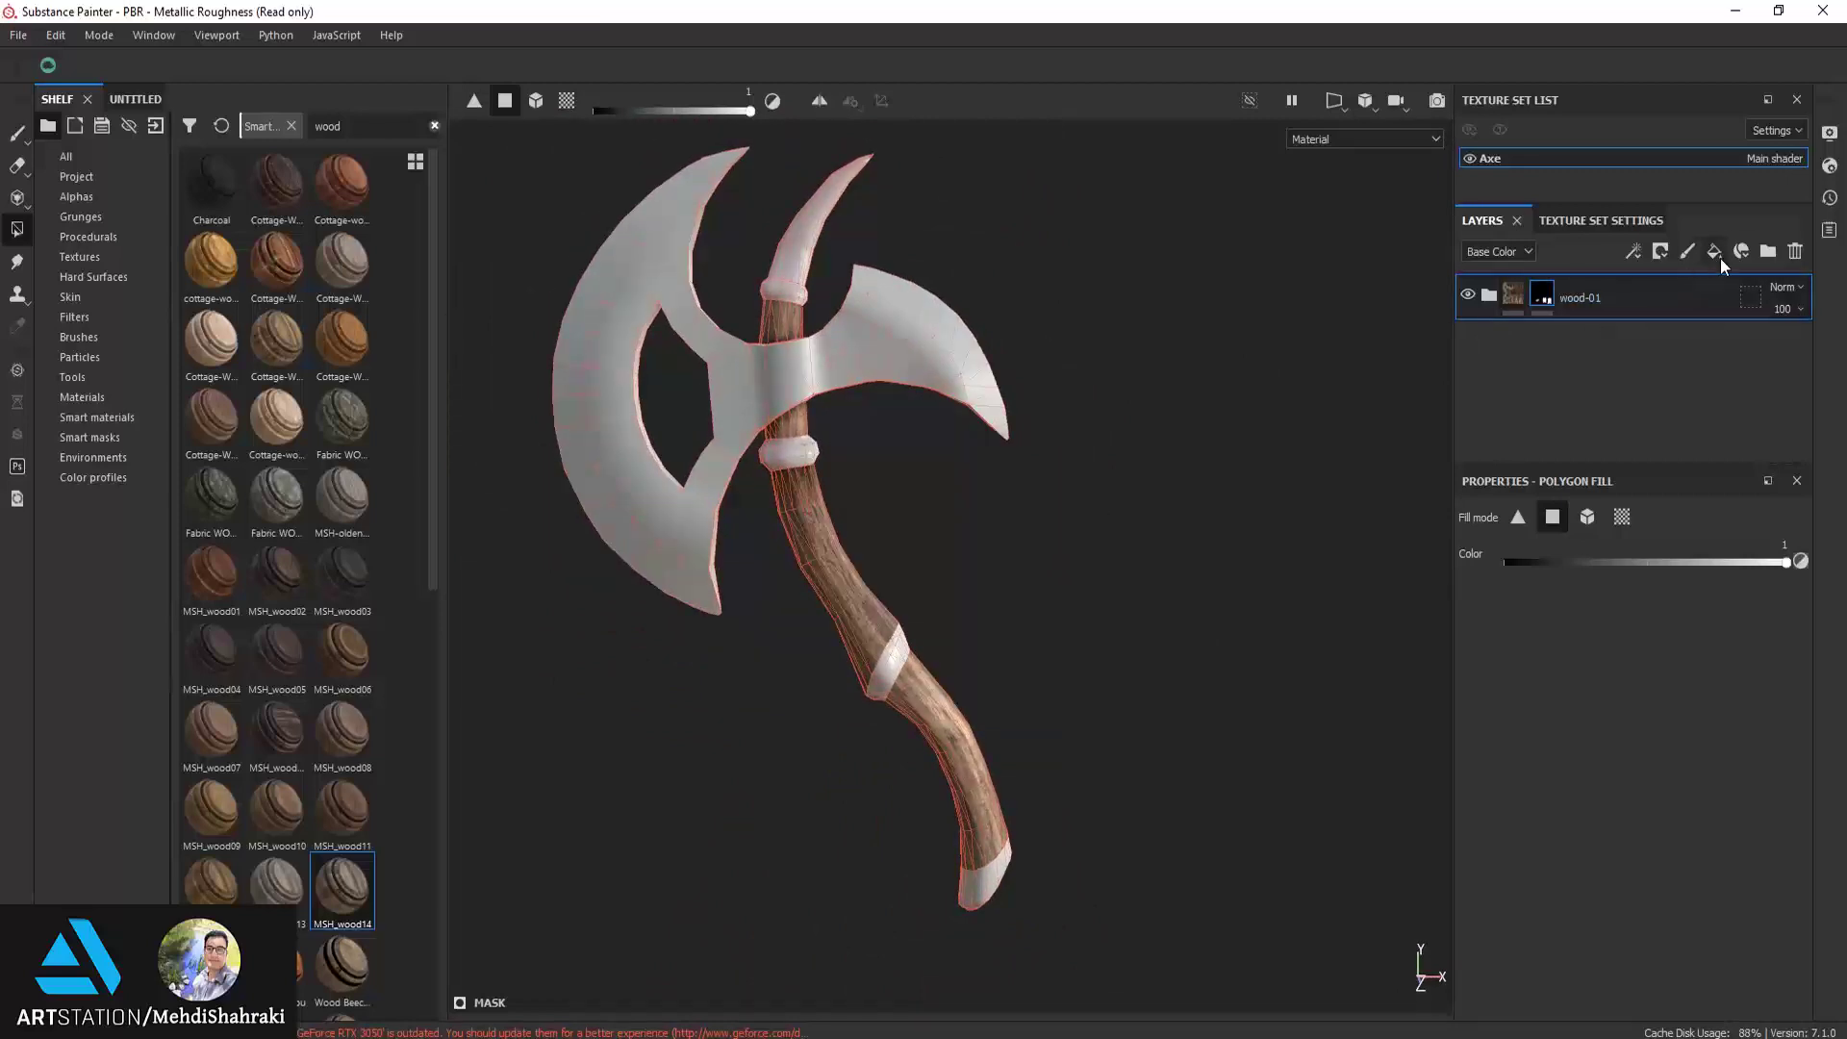
Create a folder named metal01 above wood-01 and give it a black mask
click(1773, 254)
text(metal01)
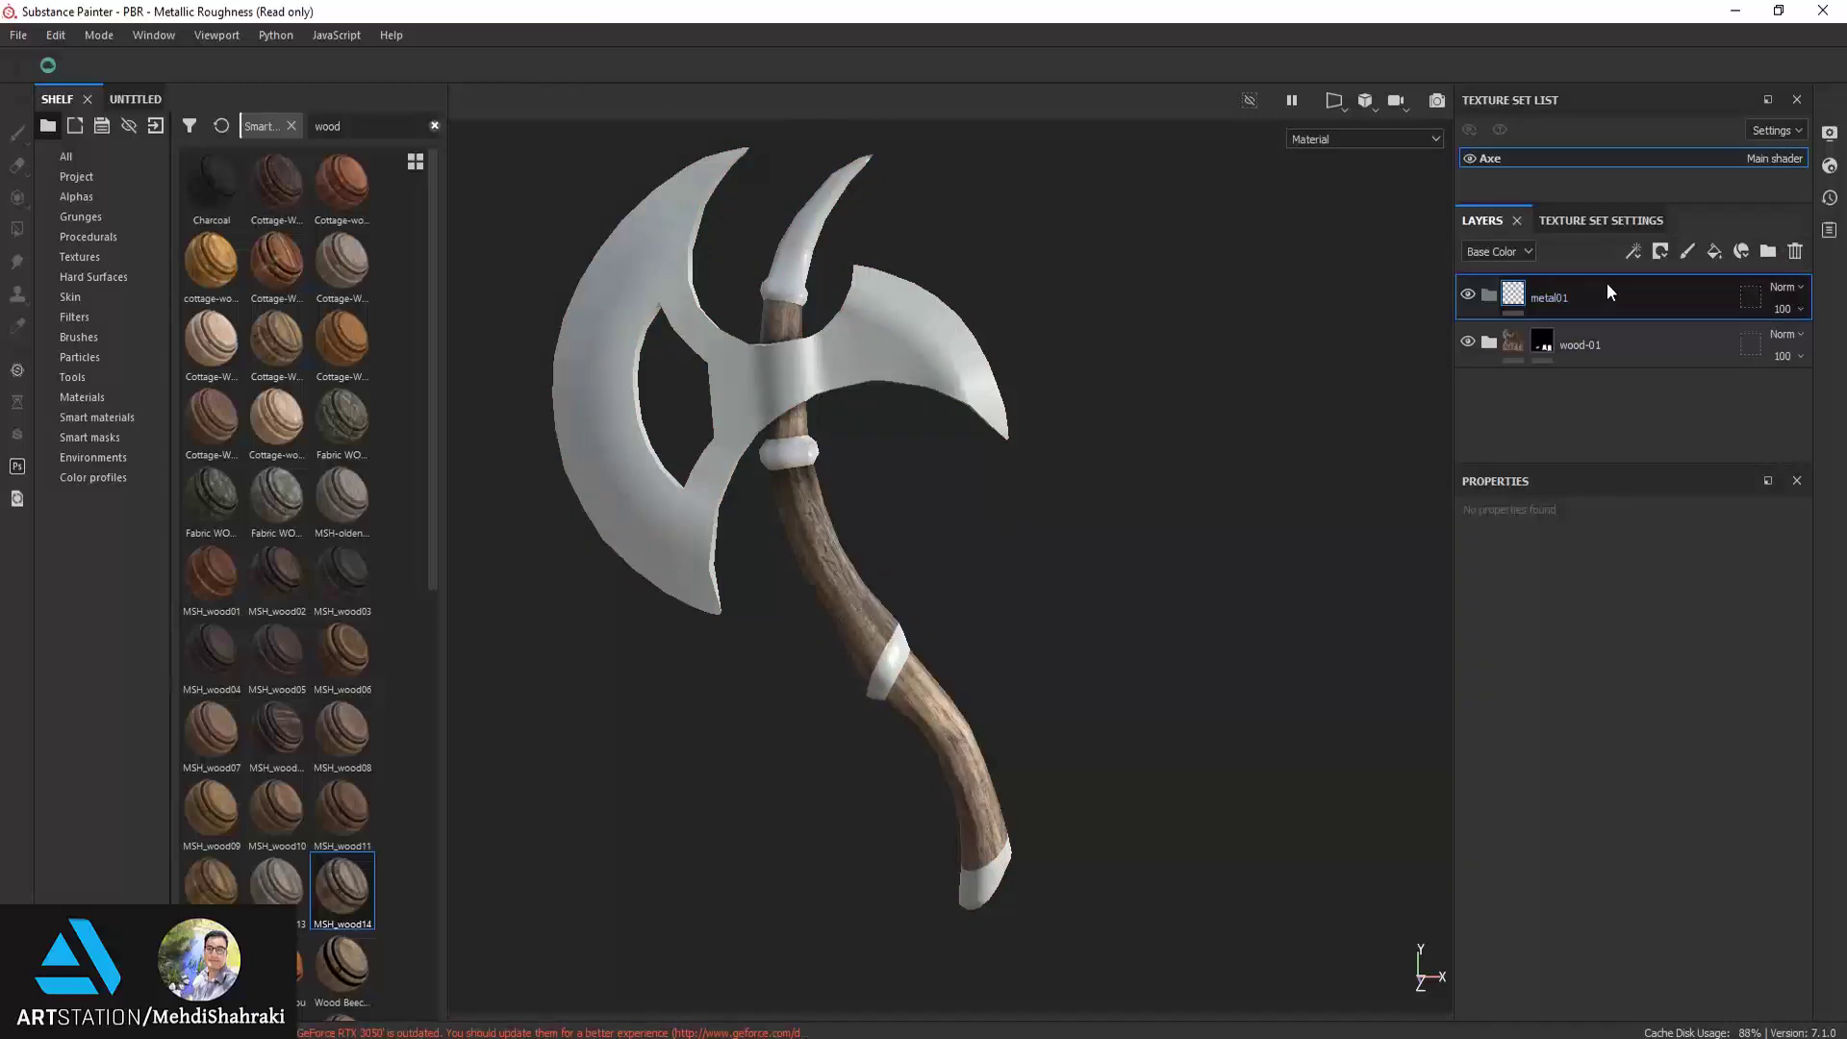
key(Return)
click(1659, 252)
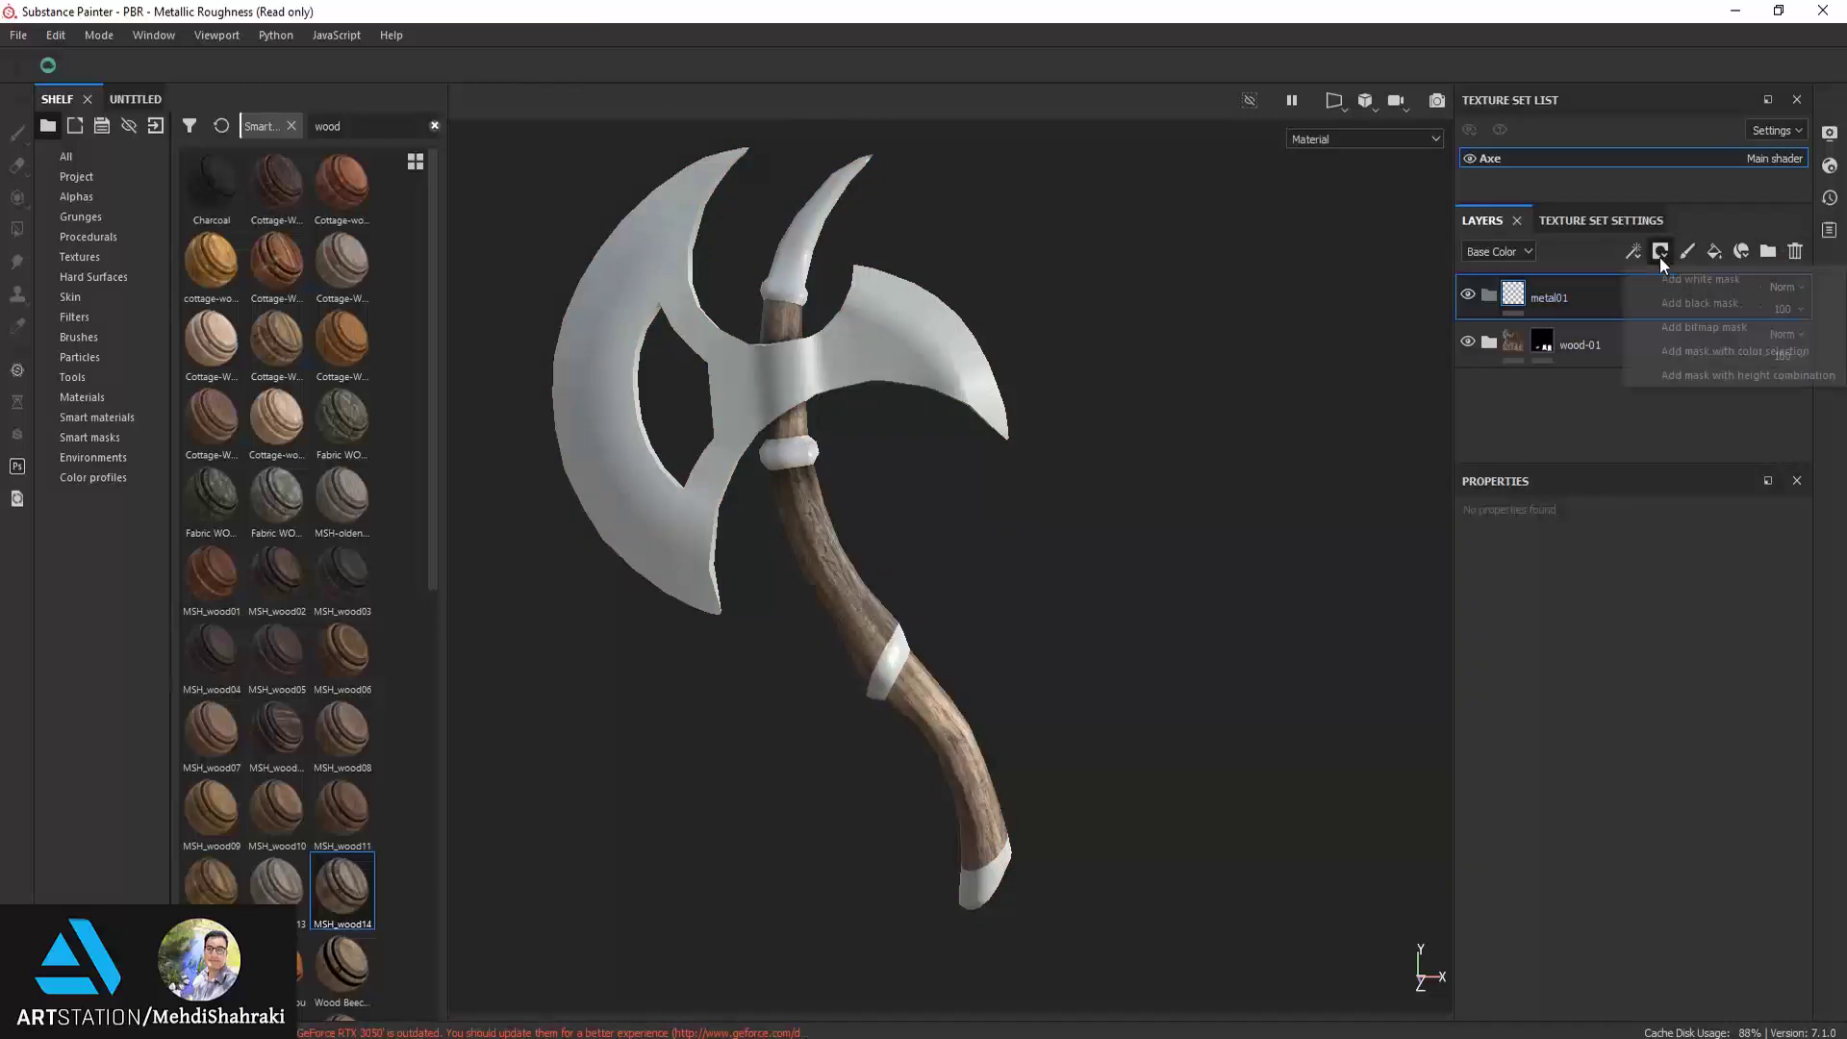
click(1687, 304)
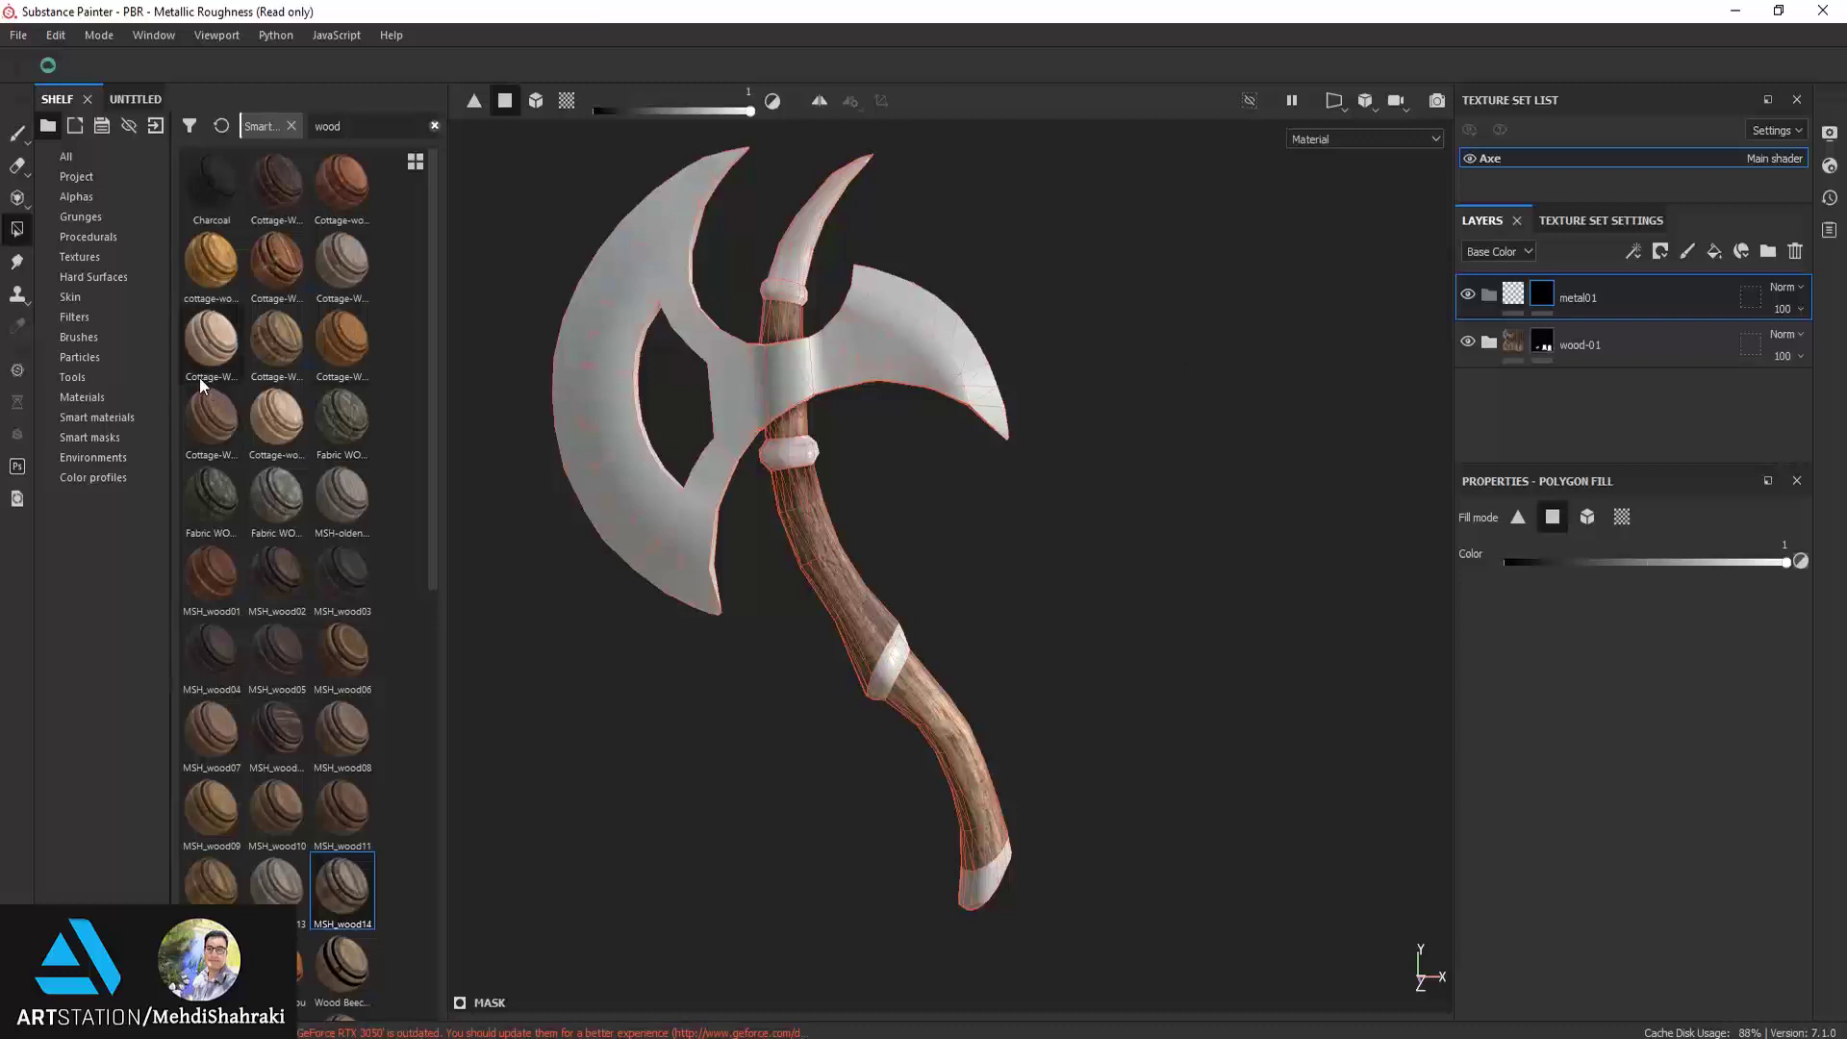
Search the smart materials for 'metal' and drop Silver Armor into the metal01 folder
click(101, 415)
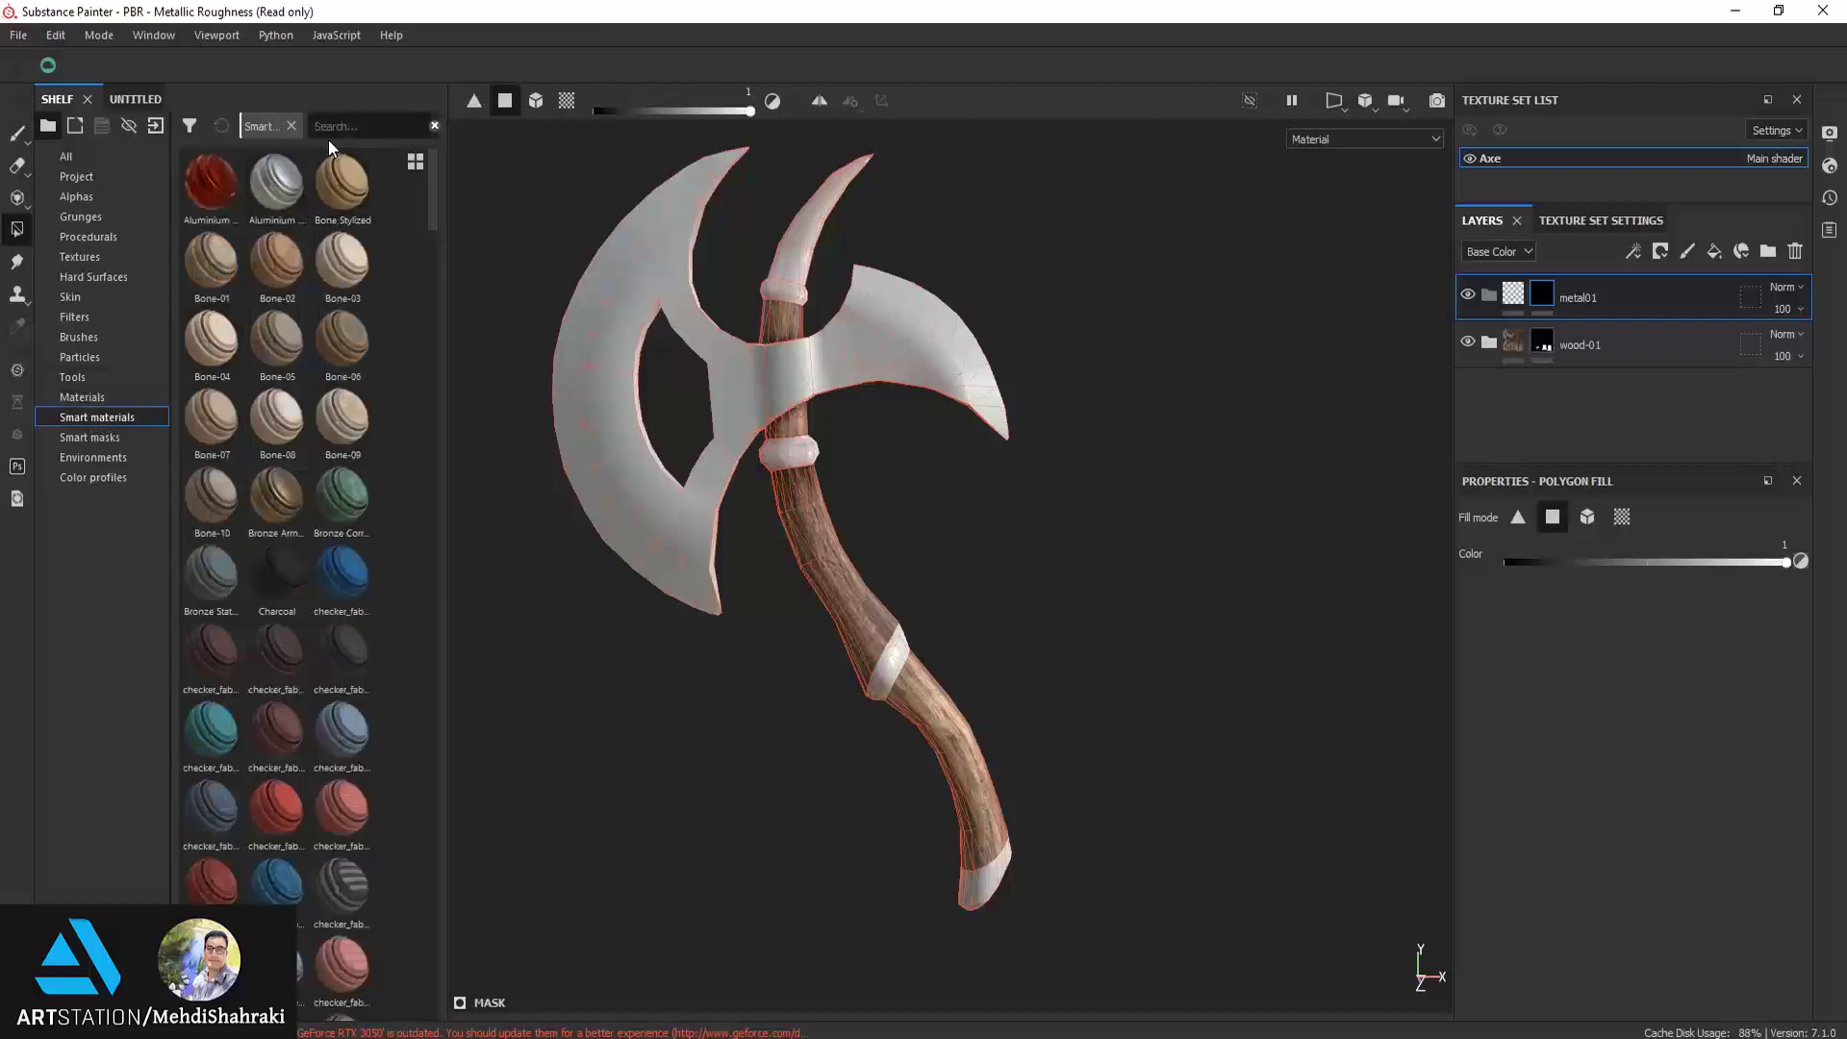
text(metal)
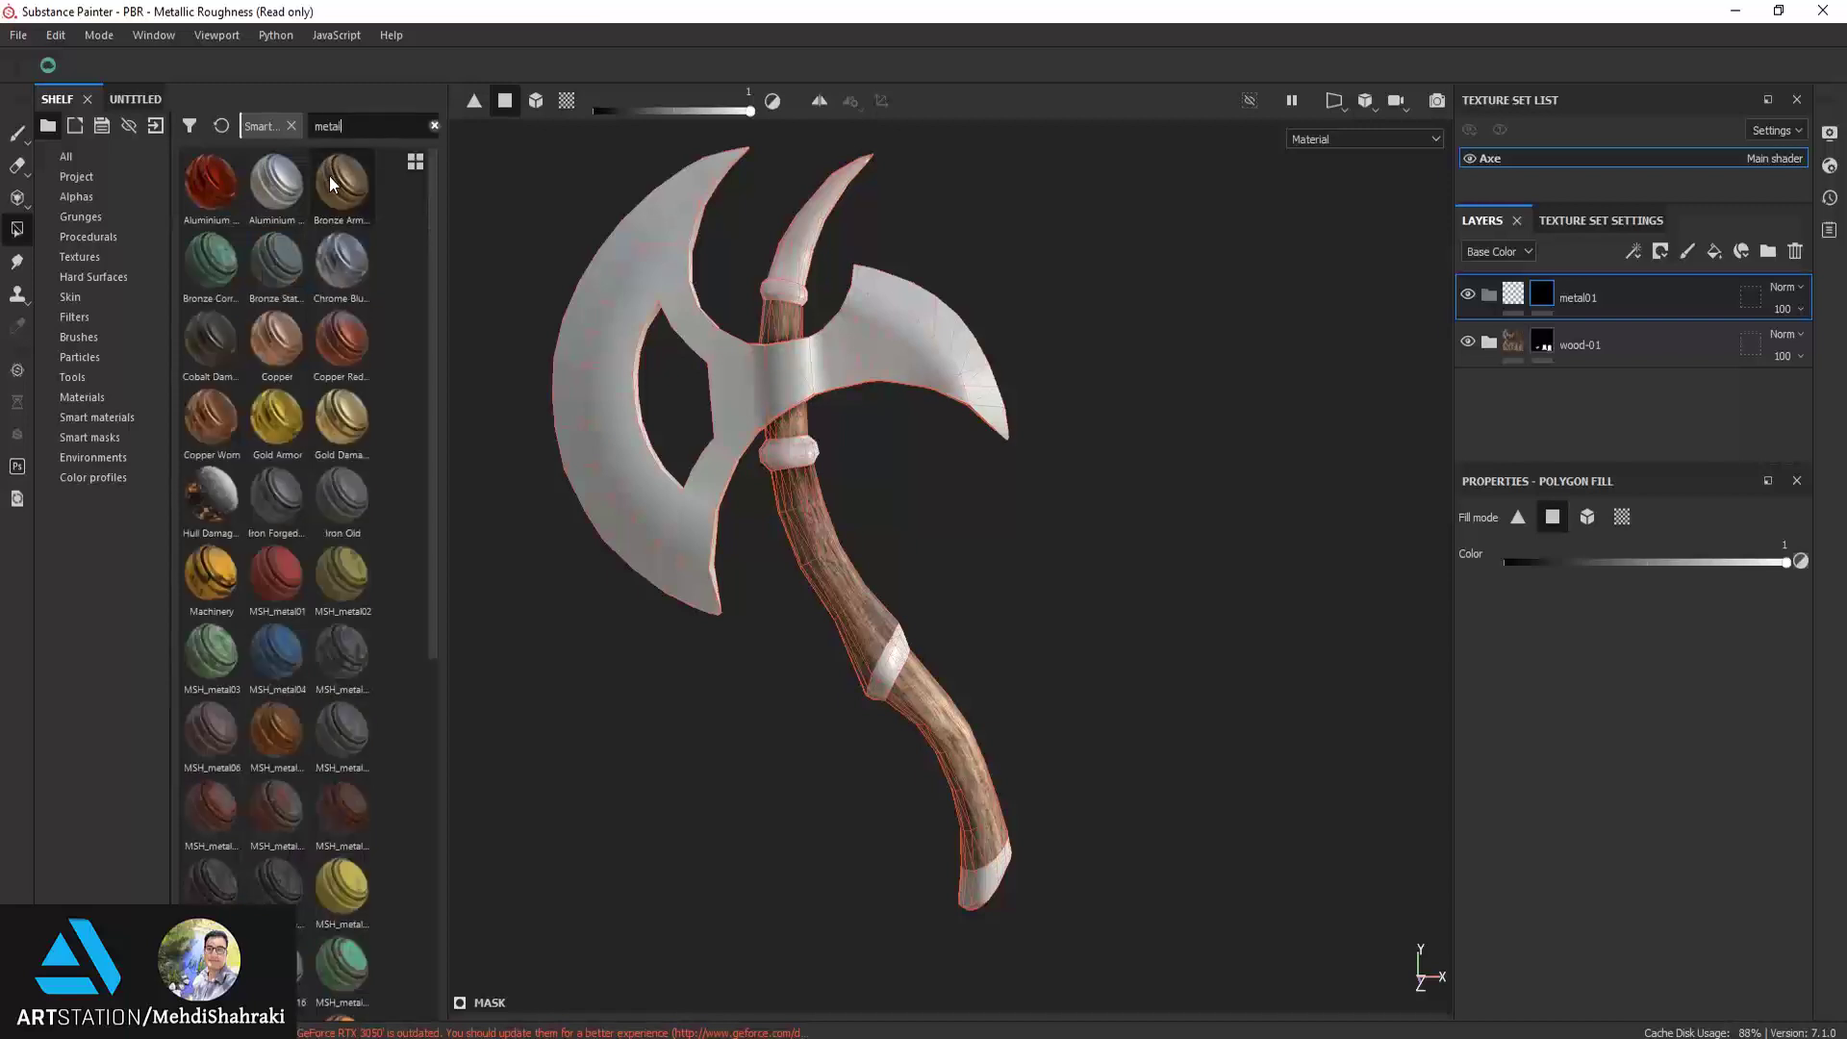
drag(431, 235, 391, 429)
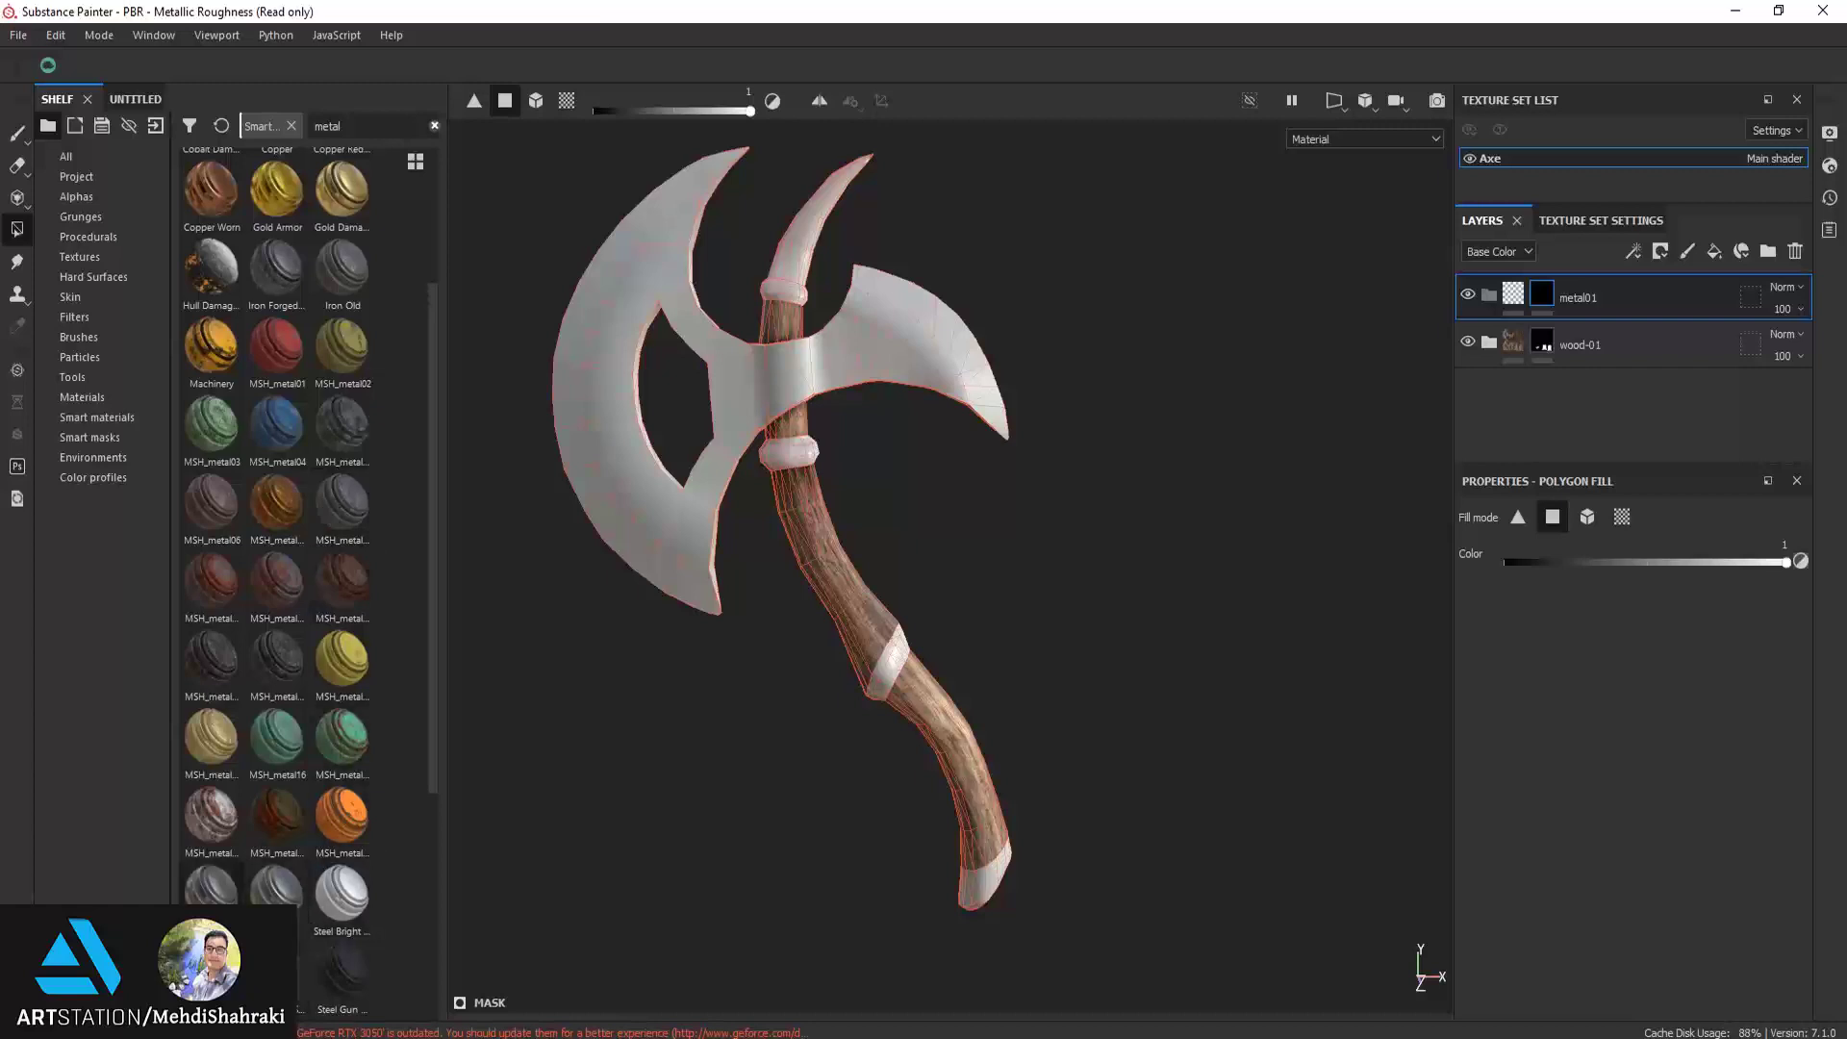
mouse_move(210, 884)
mouse_down()
mouse_move(891, 671)
mouse_move(1491, 300)
mouse_up()
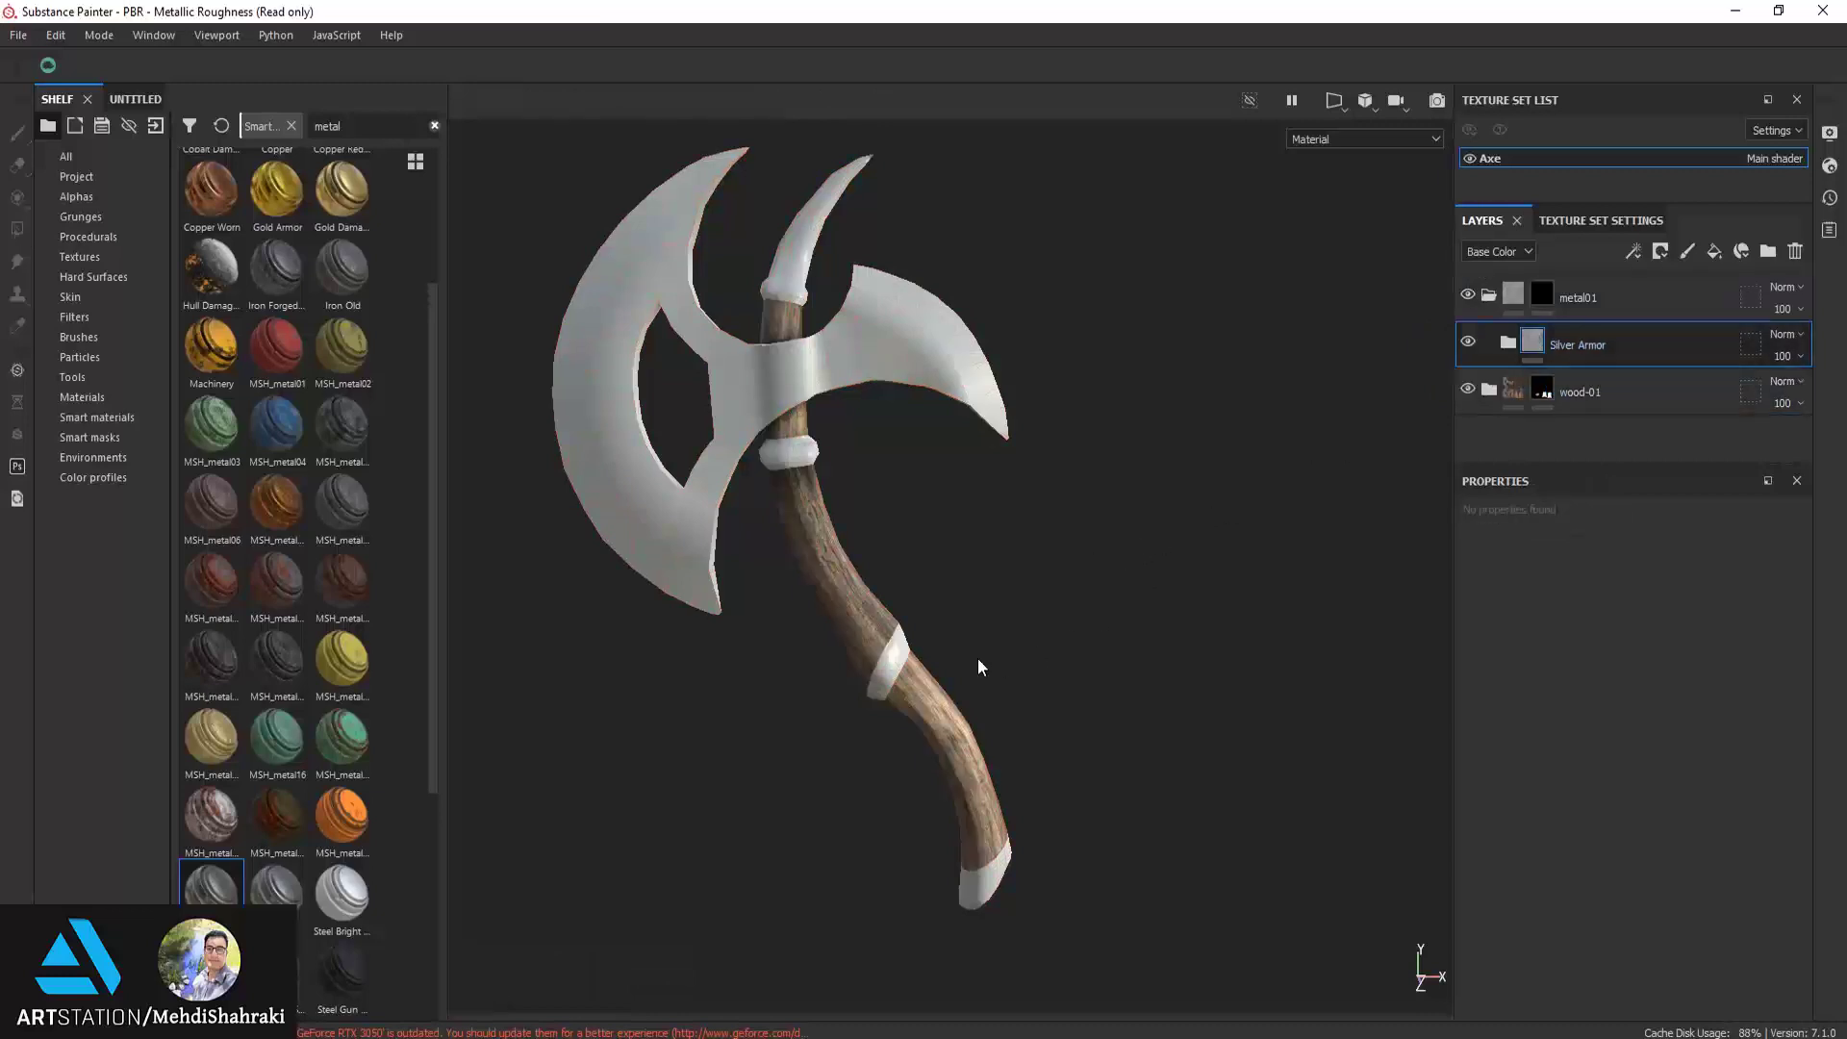
Select the metal01 folder's mask and switch to the Polygon Fill tool
scroll(1438, 296, up, 2)
click(1541, 295)
key(4)
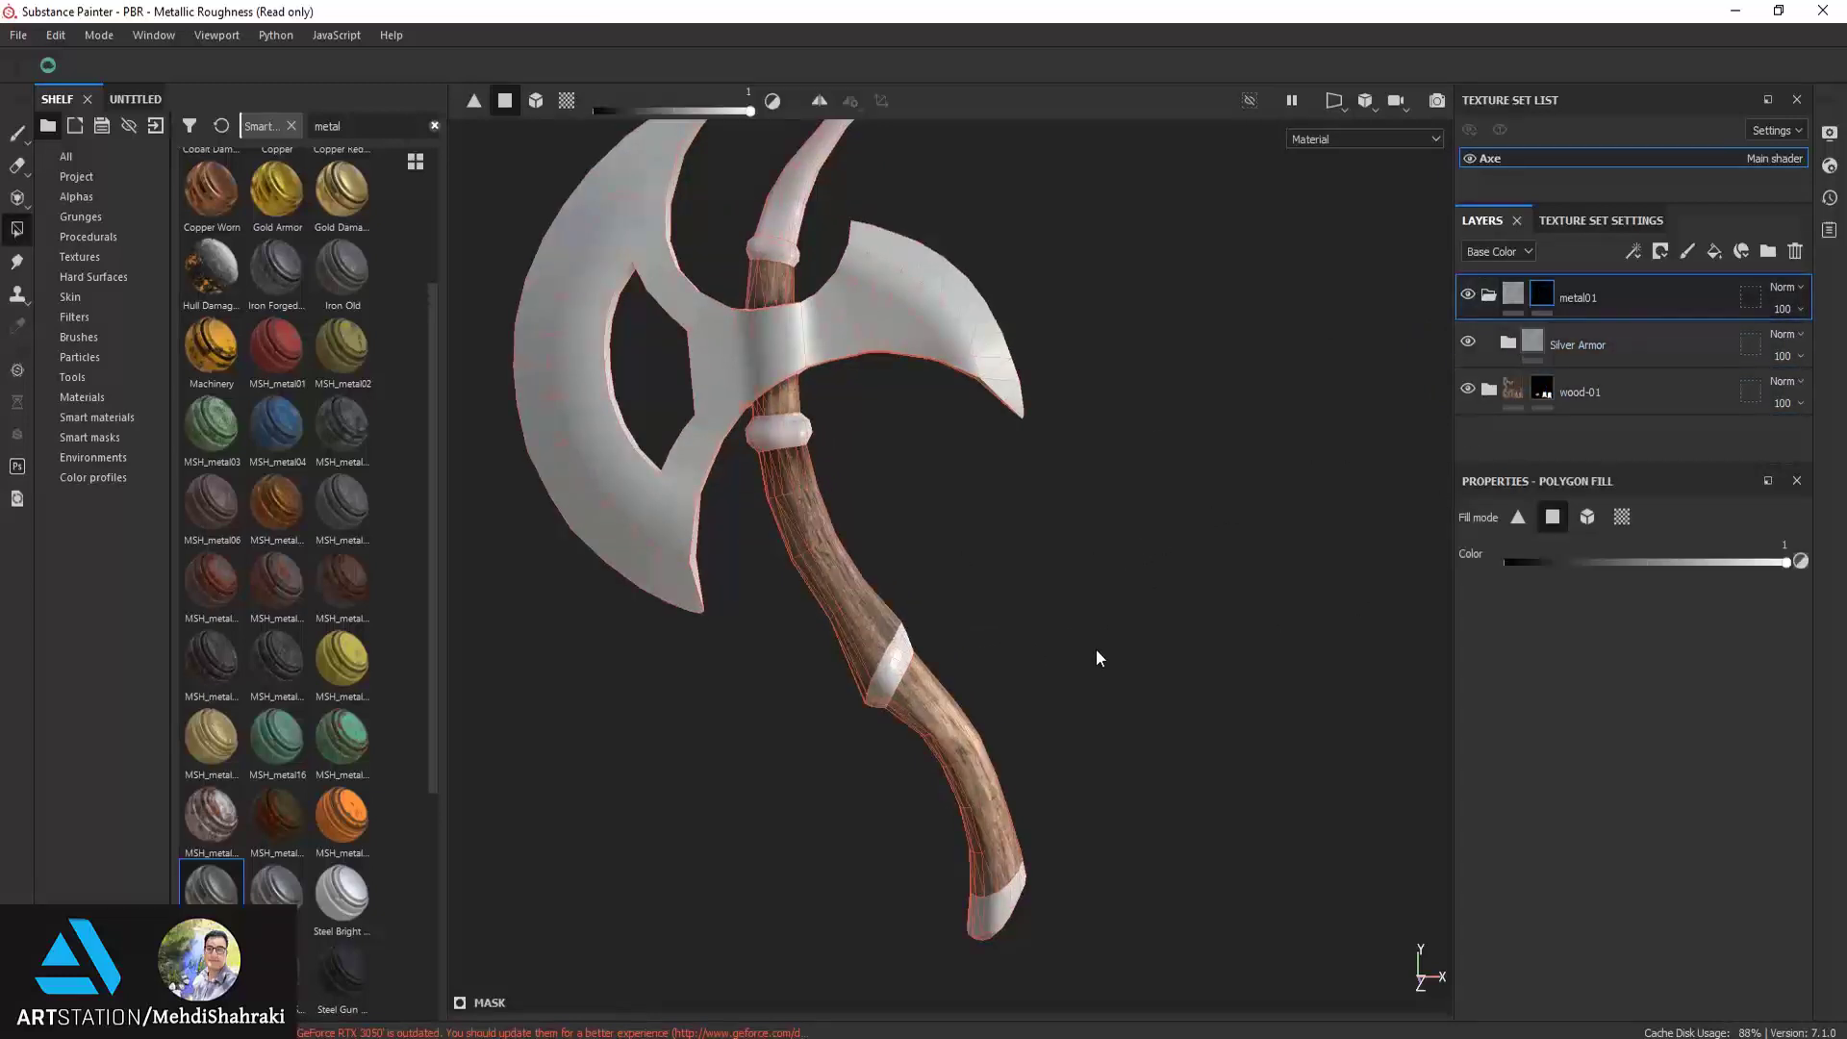
Mesh-fill the axe with metal on the metal01 mask, orbiting to check the blades
click(1587, 516)
click(900, 347)
alt+drag(912, 343, 611, 346)
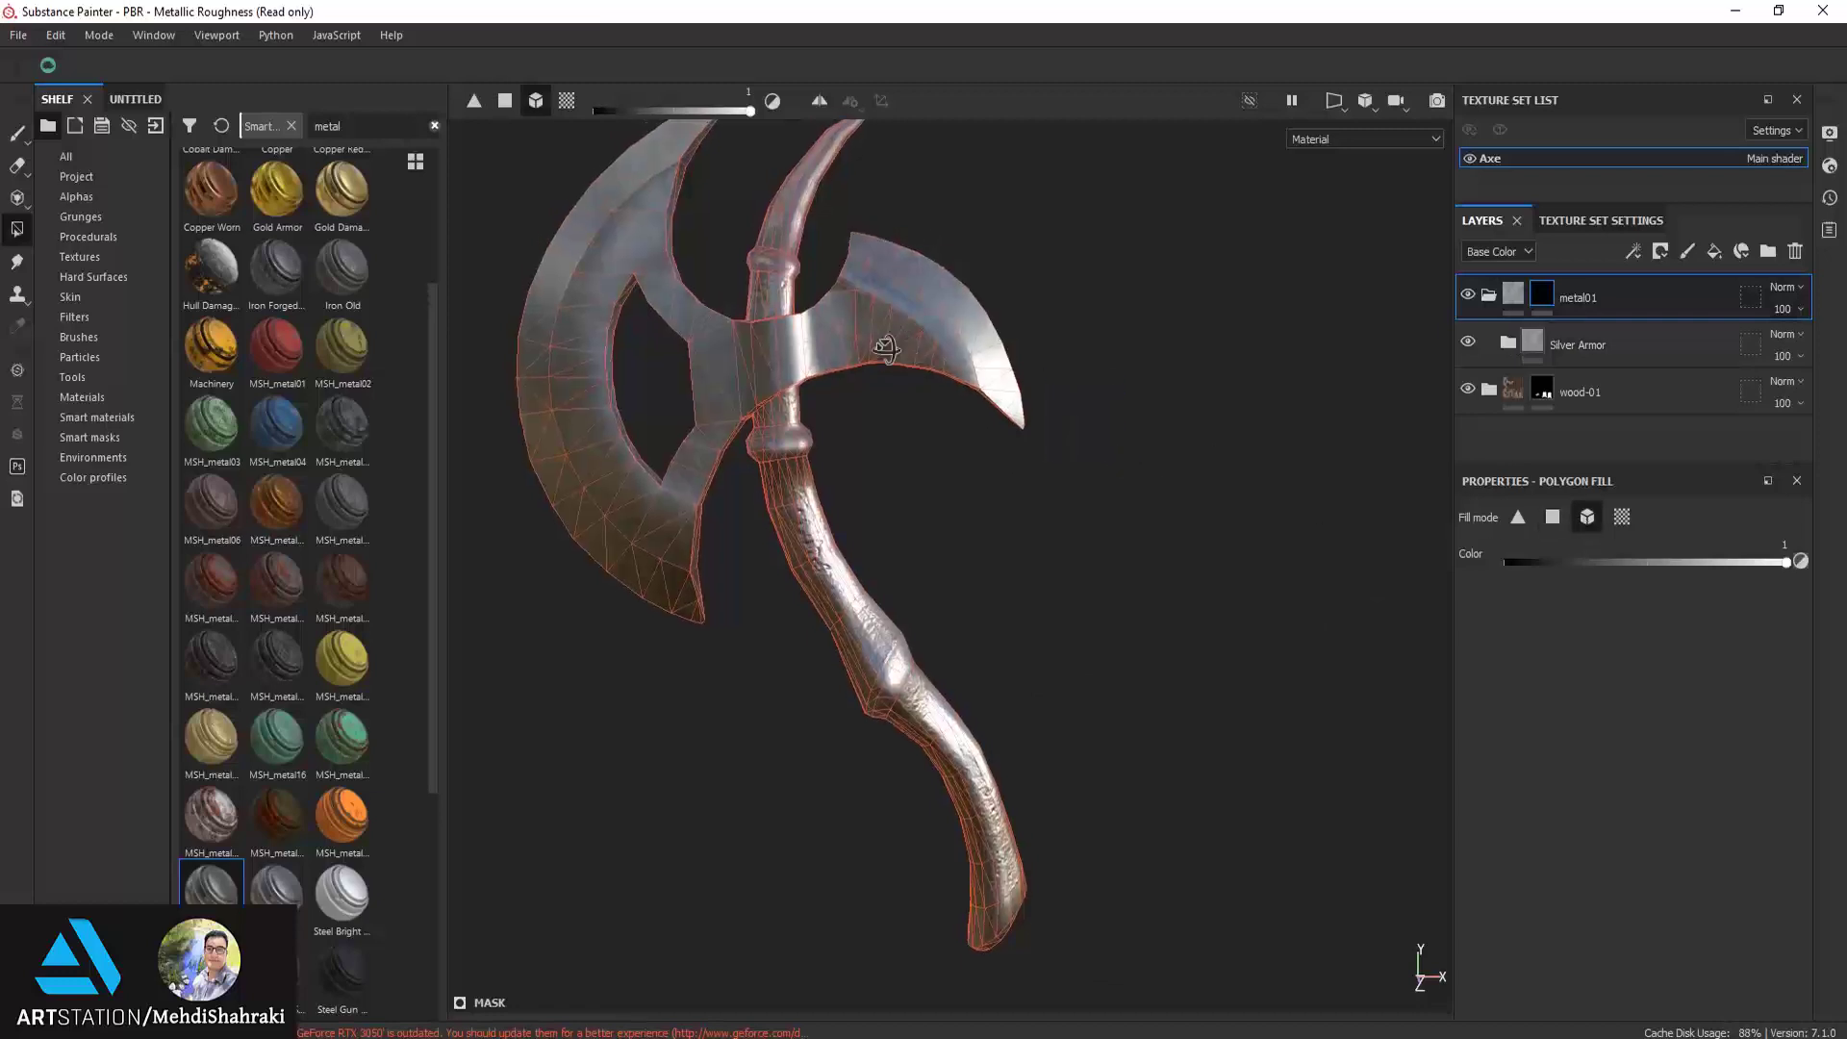
alt+drag(802, 385, 1158, 321)
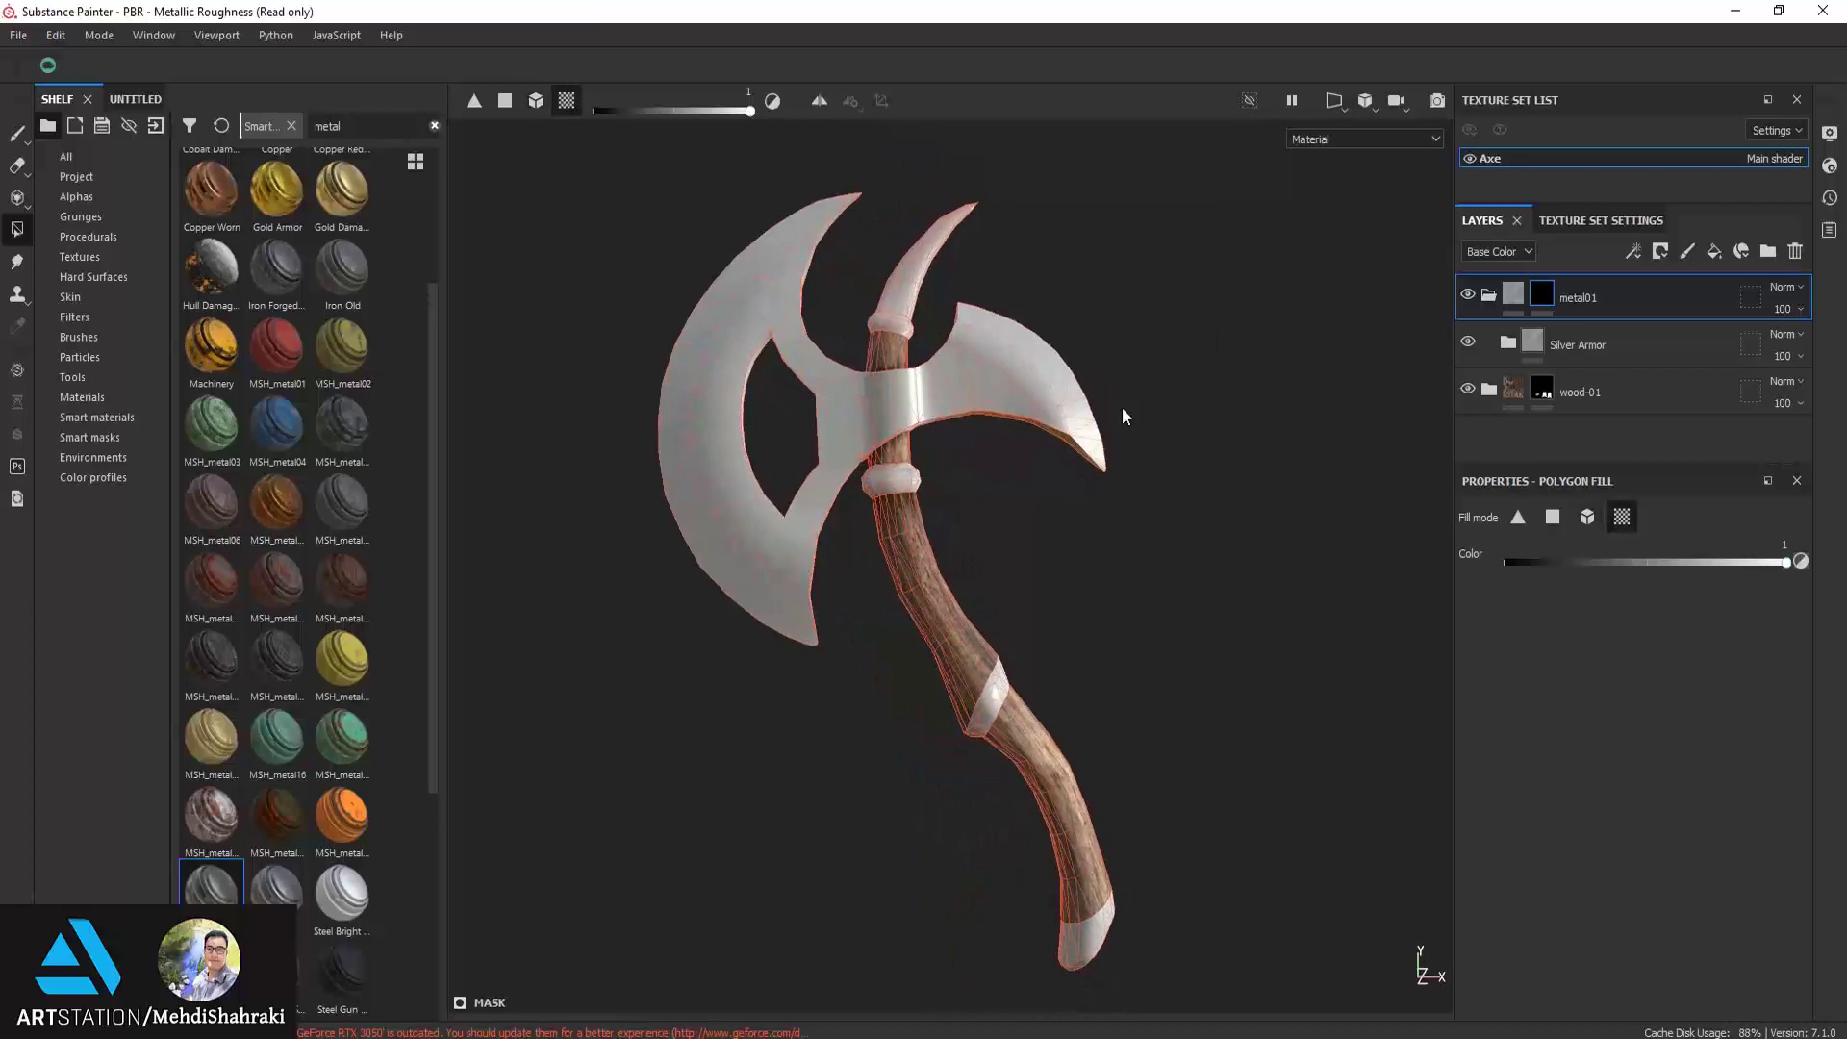
mouse_move(1121, 417)
alt+mouse_down()
mouse_move(756, 531)
mouse_move(786, 435)
alt+mouse_up()
alt+drag(828, 376, 838, 329)
mouse_move(852, 486)
alt+mouse_down()
mouse_move(891, 733)
mouse_move(935, 599)
mouse_move(922, 454)
alt+mouse_up()
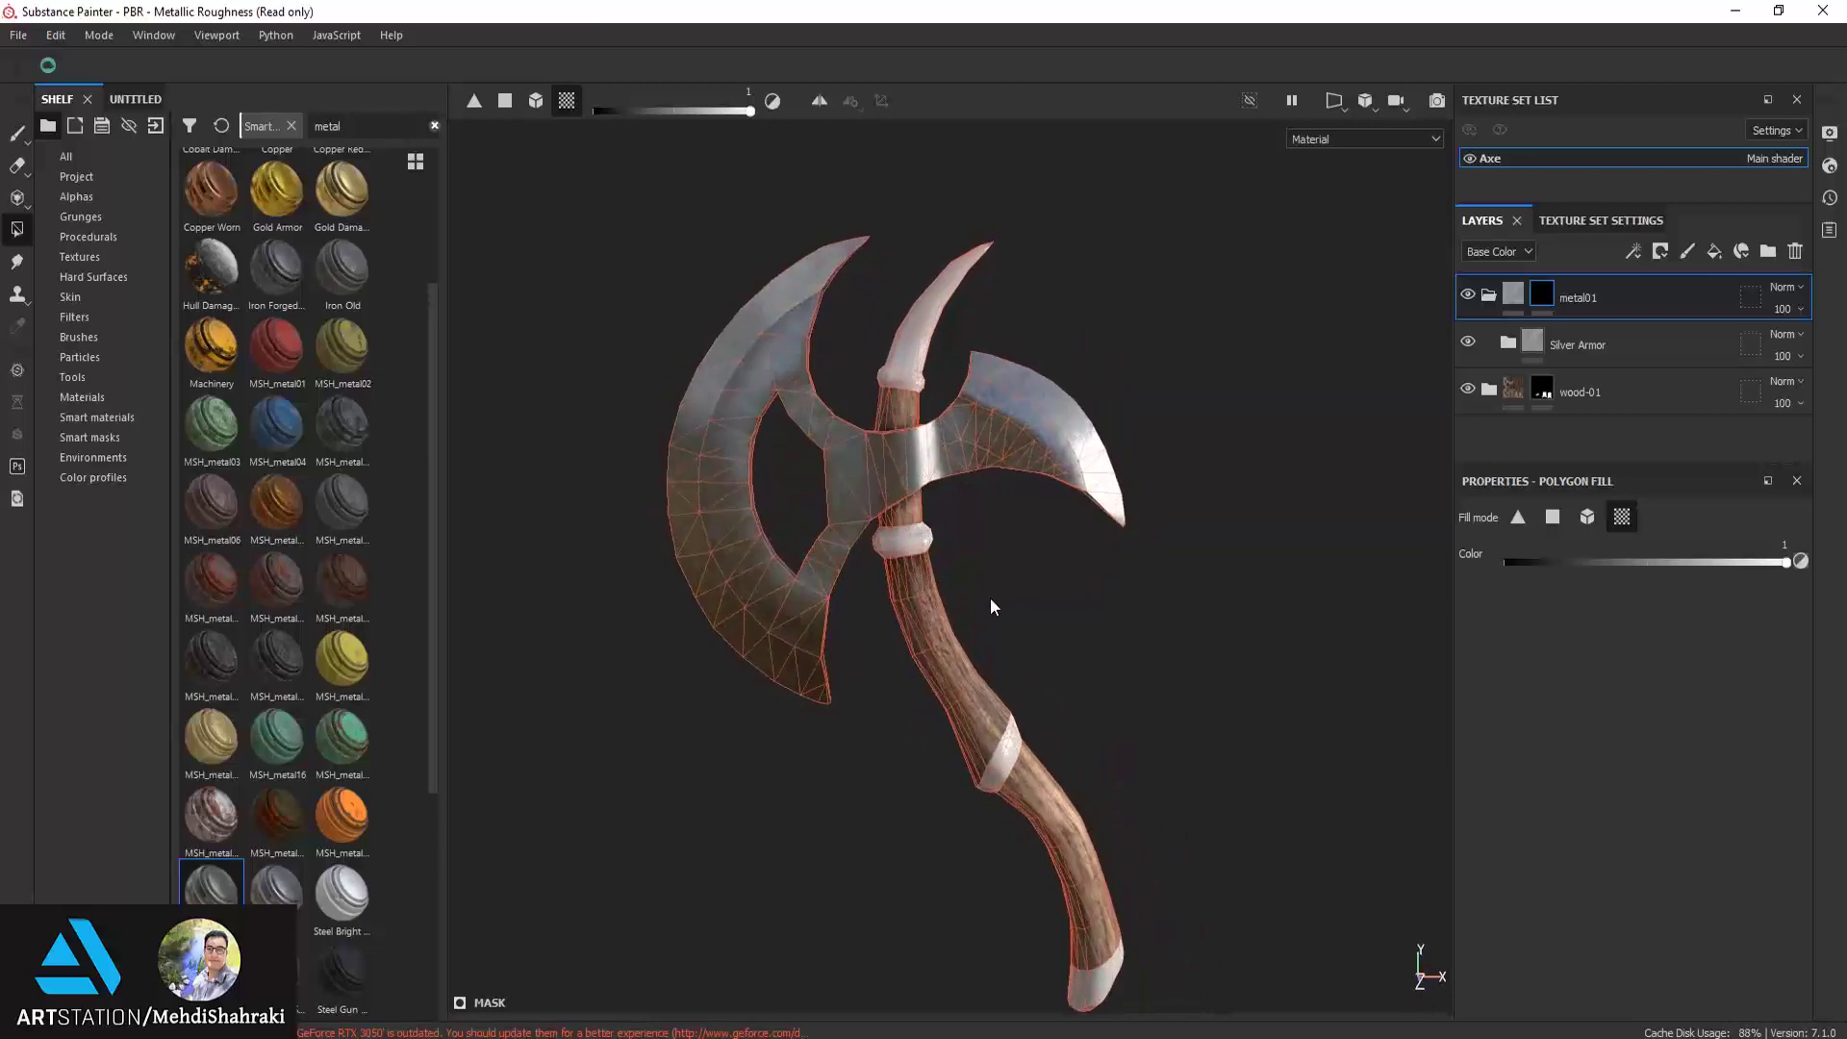
Preview the metal blade, then fill a handle part with metal and switch to polygon fill
click(1520, 301)
mouse_move(1126, 494)
alt+mouse_down()
mouse_move(1096, 372)
mouse_move(1261, 412)
mouse_move(1059, 608)
mouse_move(781, 398)
mouse_move(1058, 606)
alt+mouse_up()
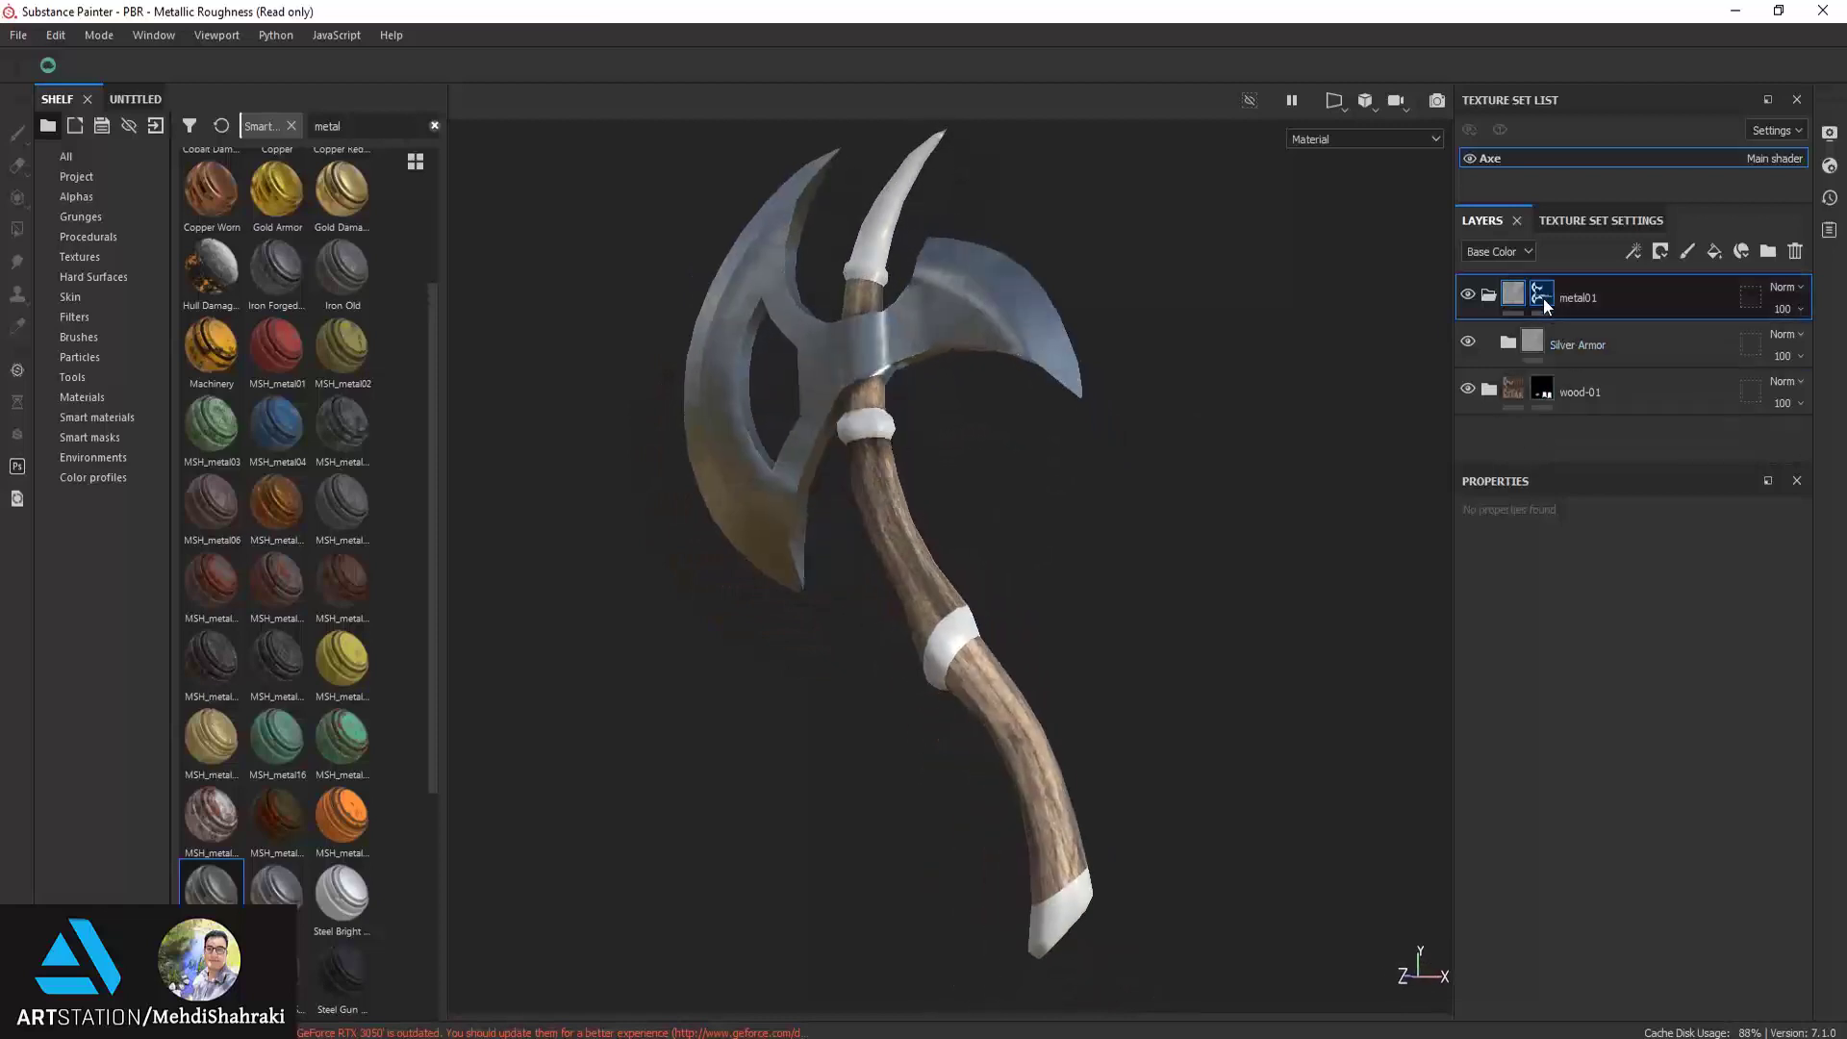
click(1542, 298)
click(942, 639)
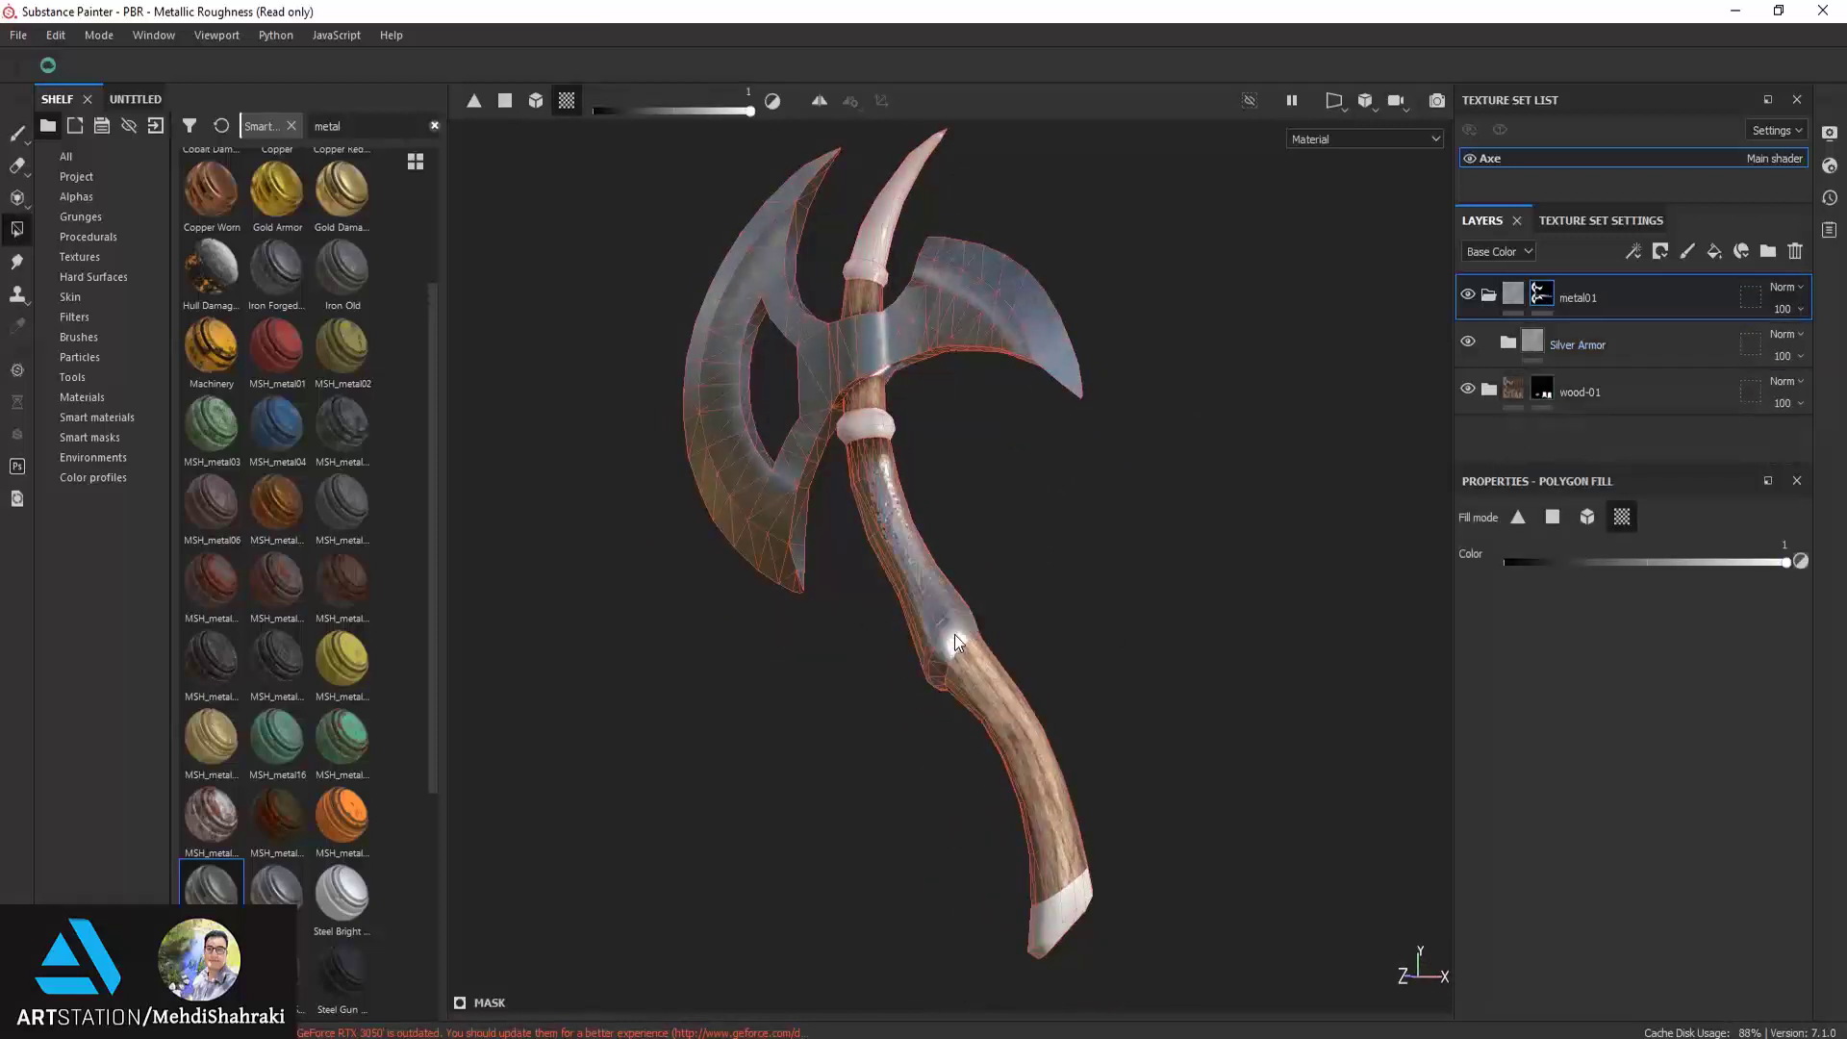
scroll(954, 633, down, 3)
scroll(952, 627, up, 3)
scroll(979, 632, up, 2)
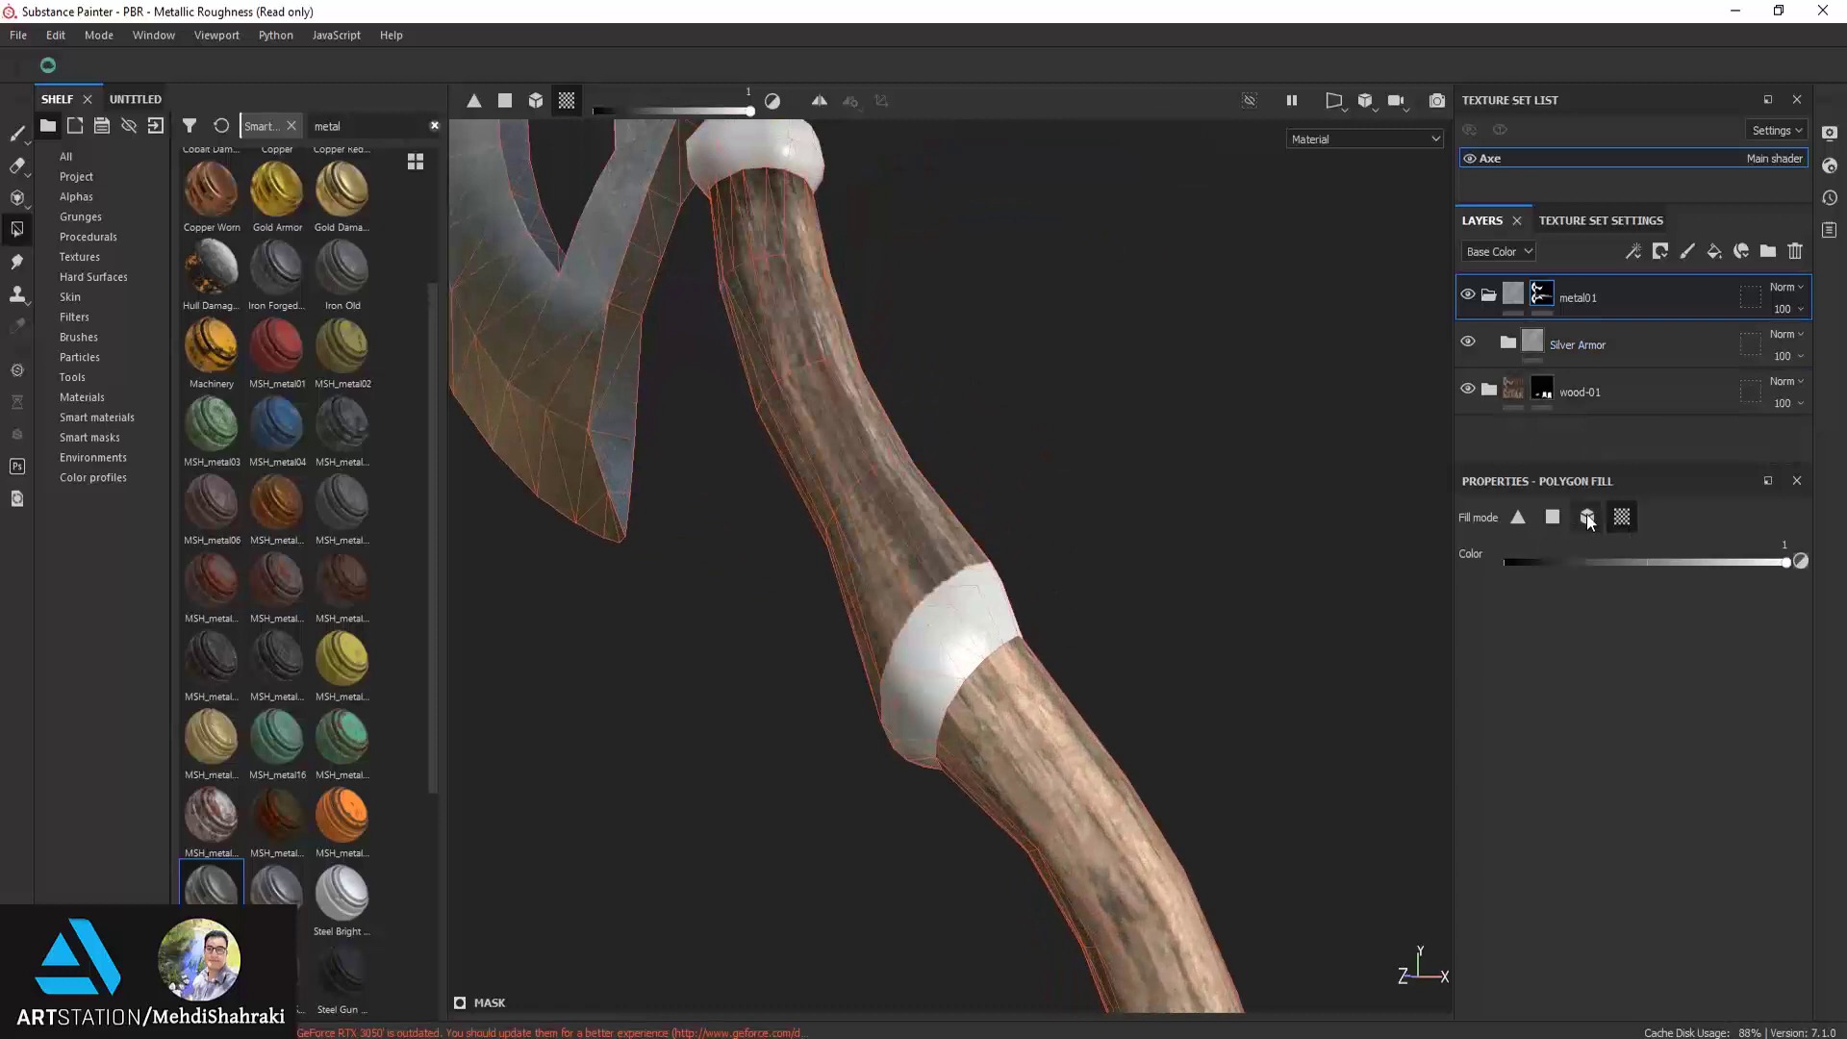
click(1552, 517)
mouse_move(933, 660)
alt+mouse_down()
mouse_move(1122, 569)
mouse_move(647, 648)
mouse_move(947, 693)
mouse_move(926, 626)
mouse_move(852, 569)
mouse_move(672, 548)
mouse_move(589, 481)
alt+mouse_up()
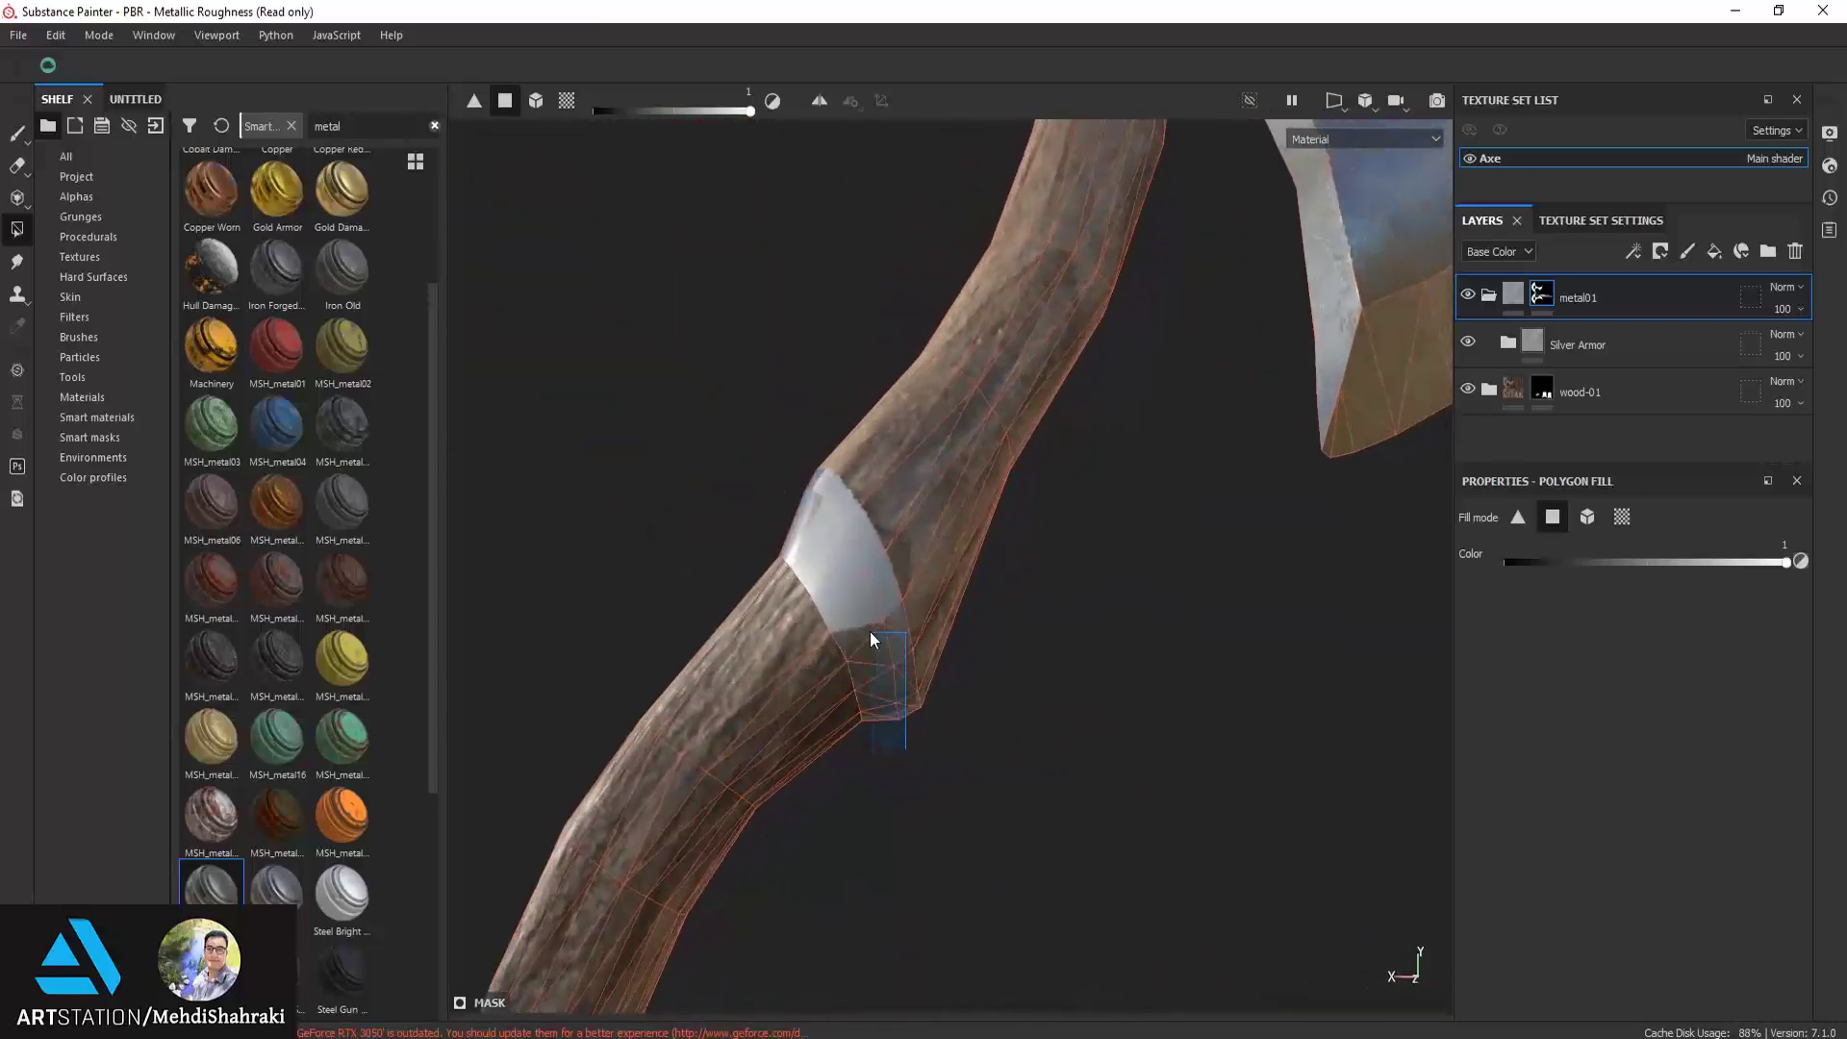
Orbit and close in around the handle's middle metal band to inspect it
alt+drag(870, 631, 881, 660)
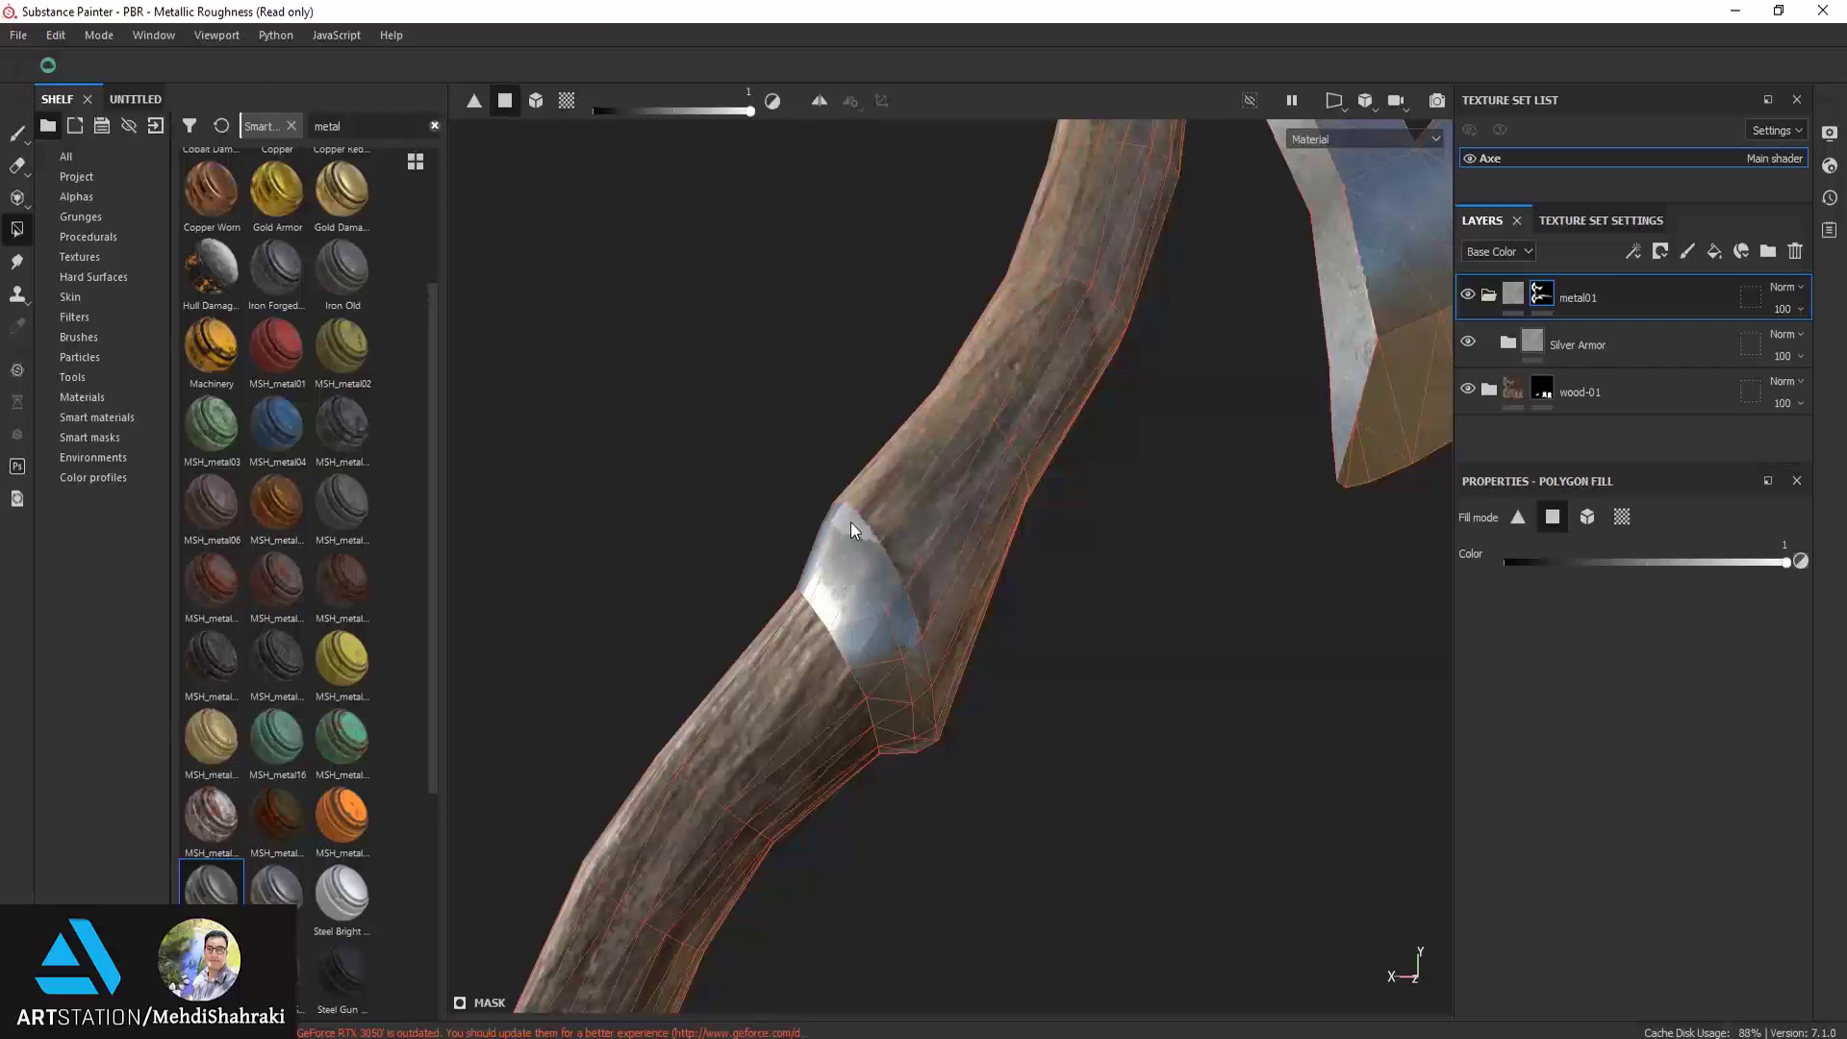
alt+drag(846, 523, 1360, 696)
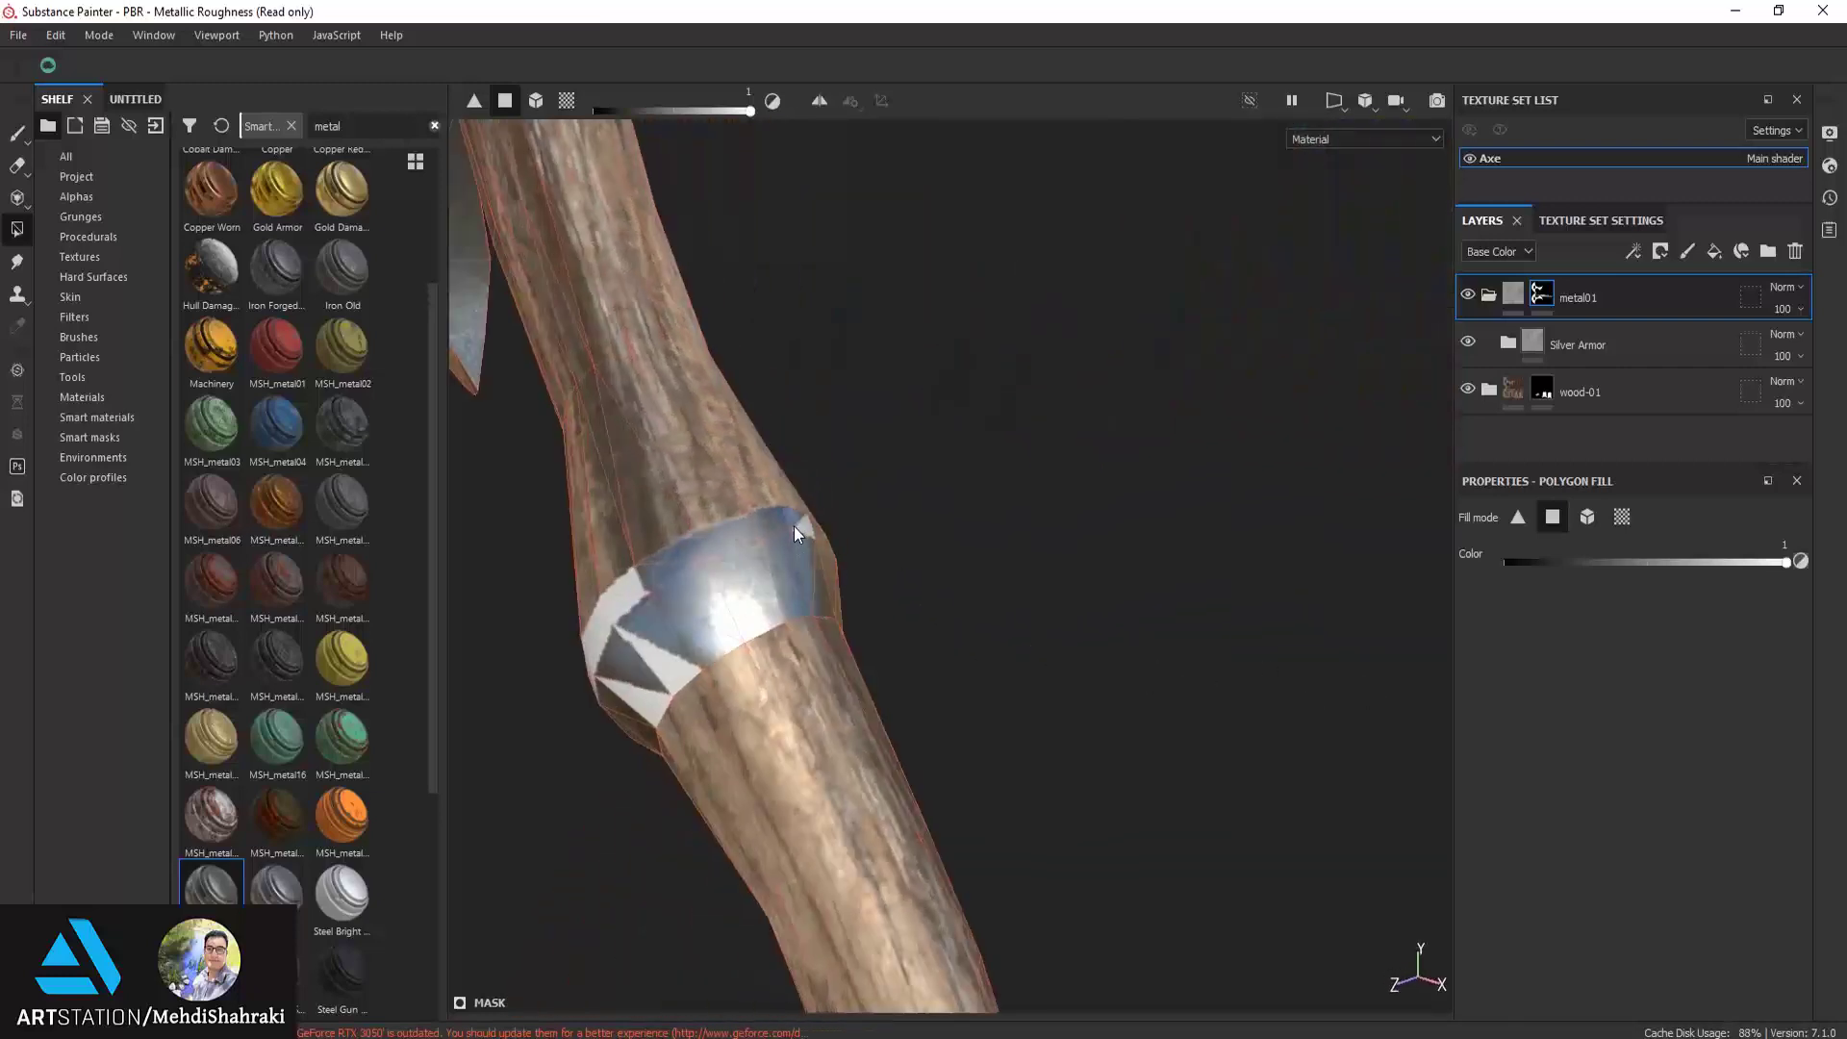
alt+drag(655, 667, 793, 598)
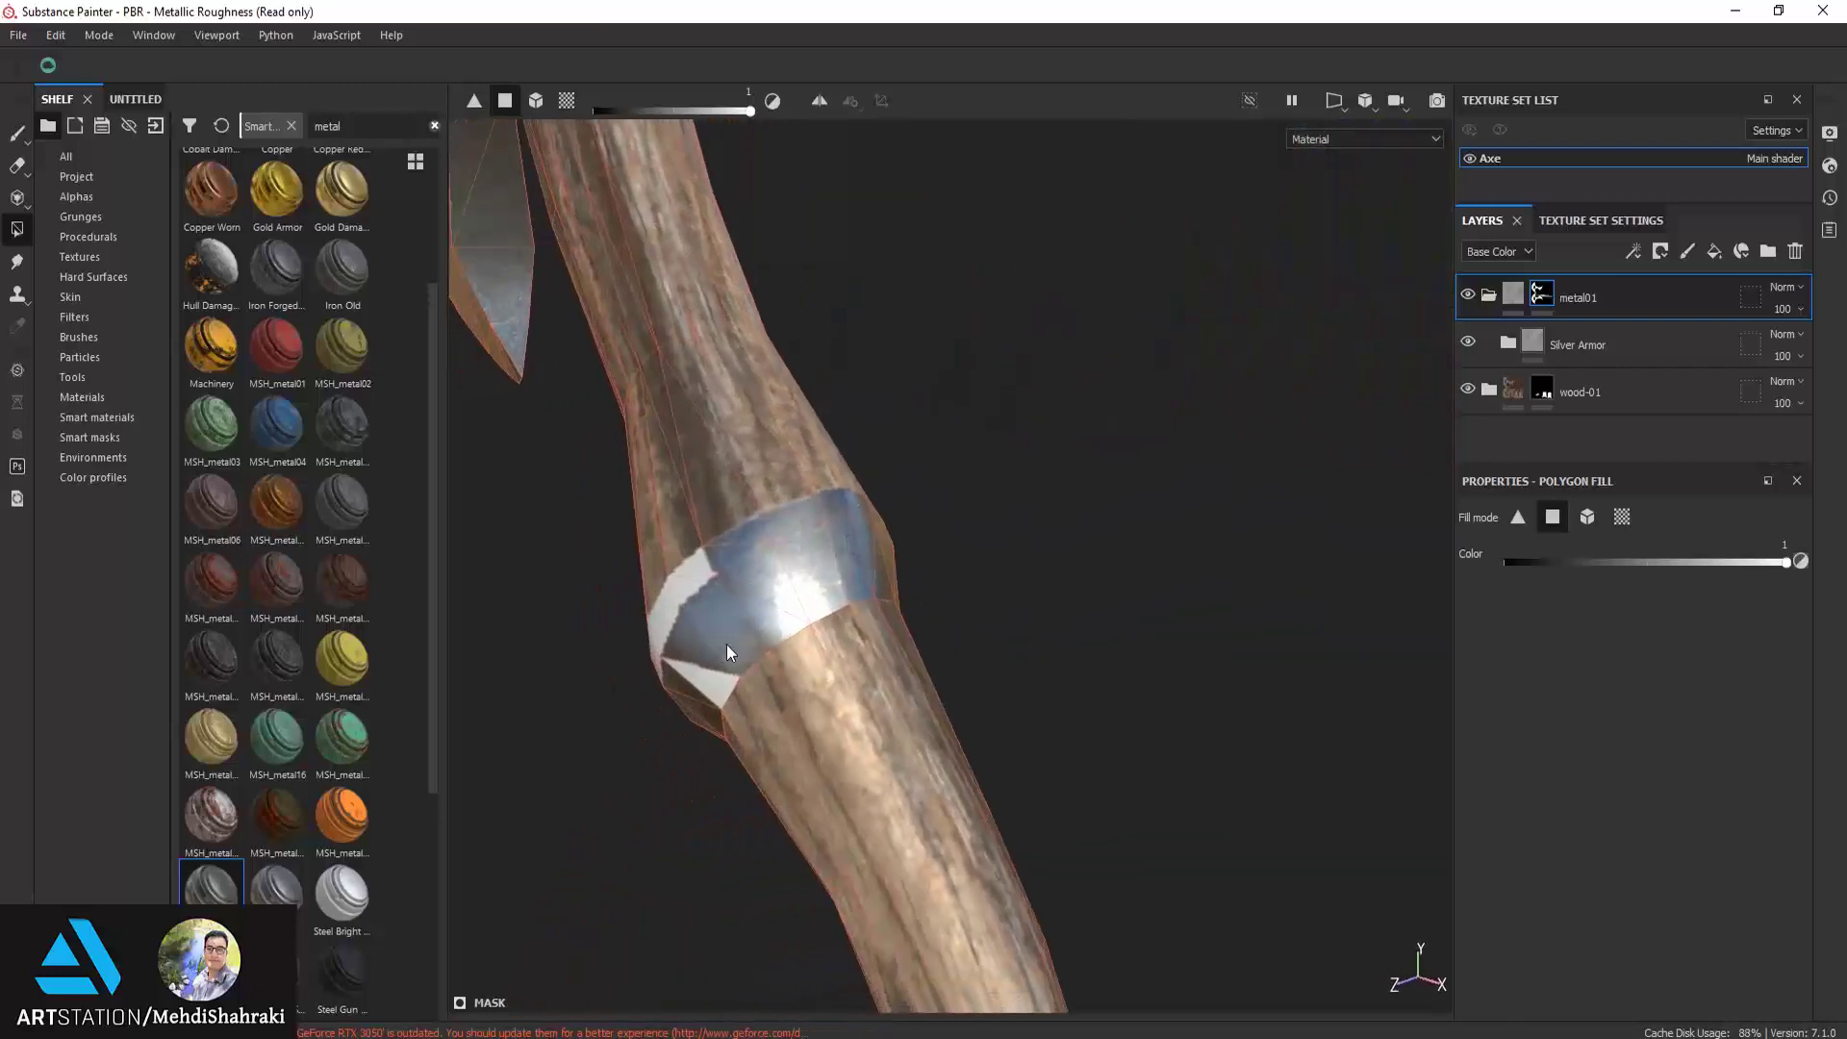
alt+drag(647, 655, 1000, 504)
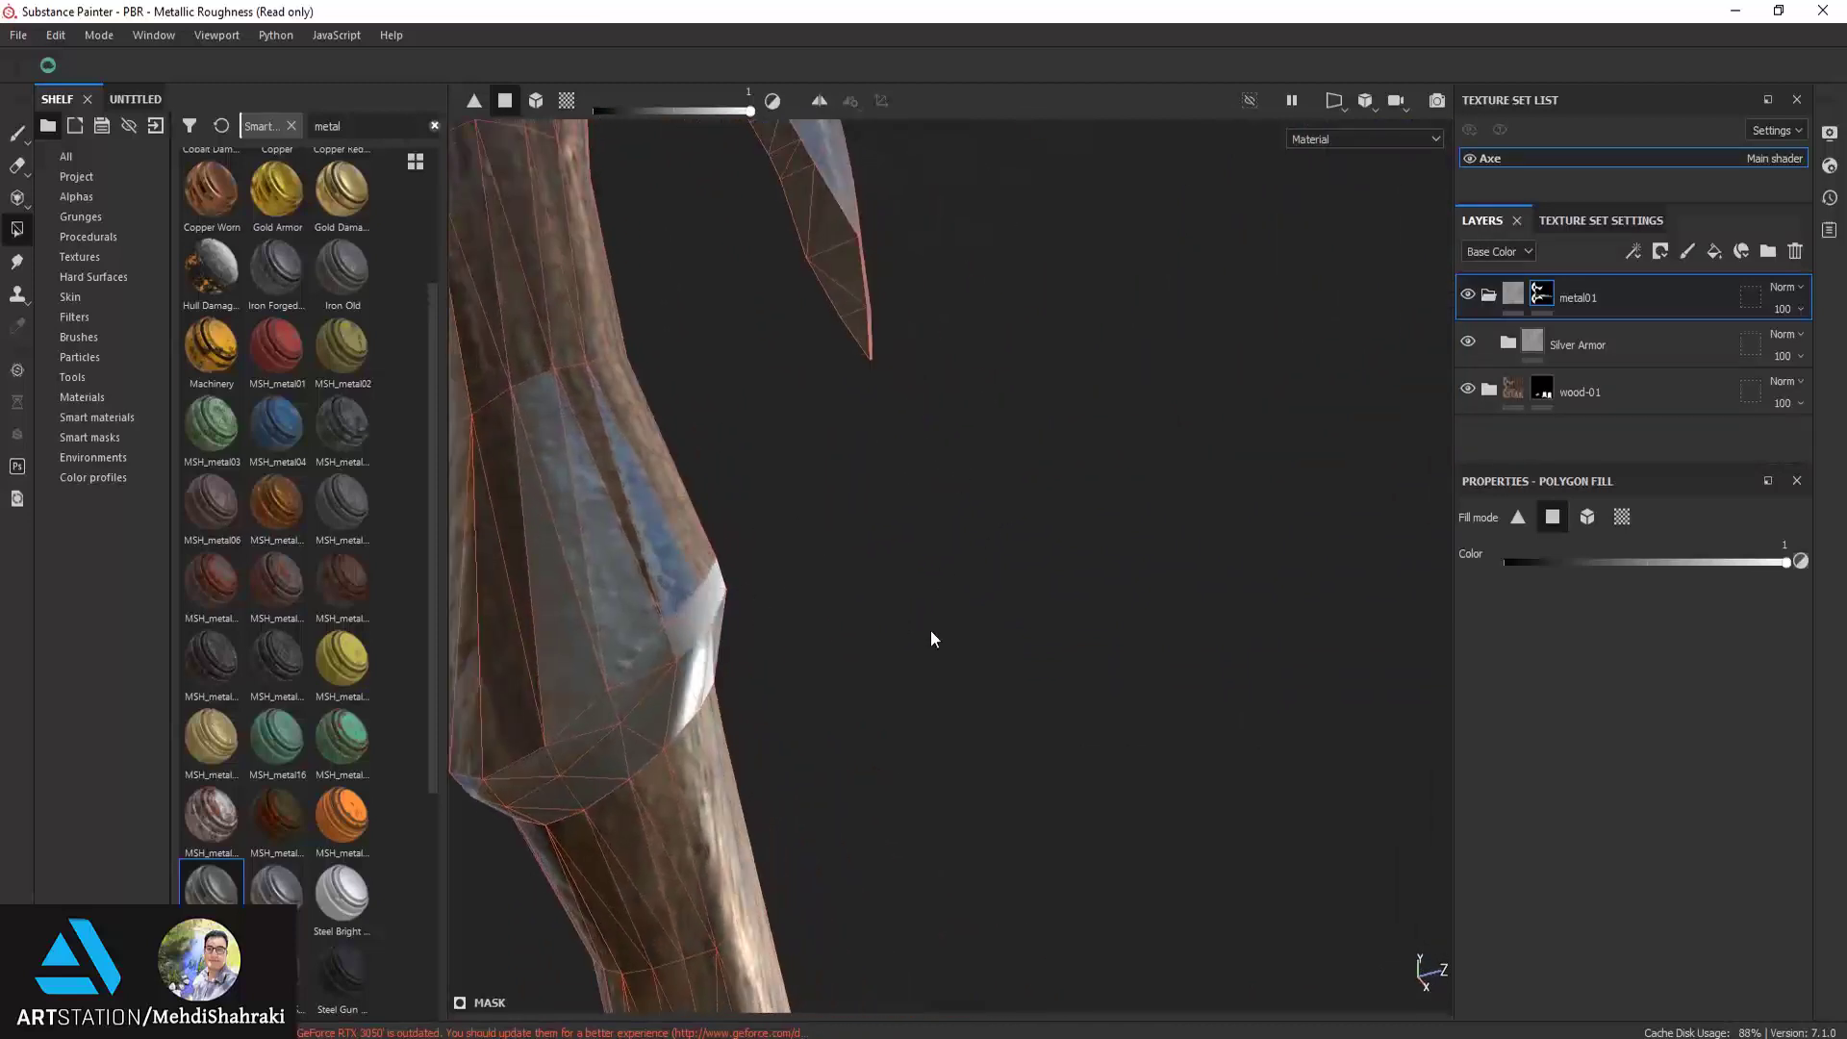
mouse_move(931, 639)
alt+mouse_down()
mouse_move(720, 612)
mouse_move(772, 637)
alt+mouse_up()
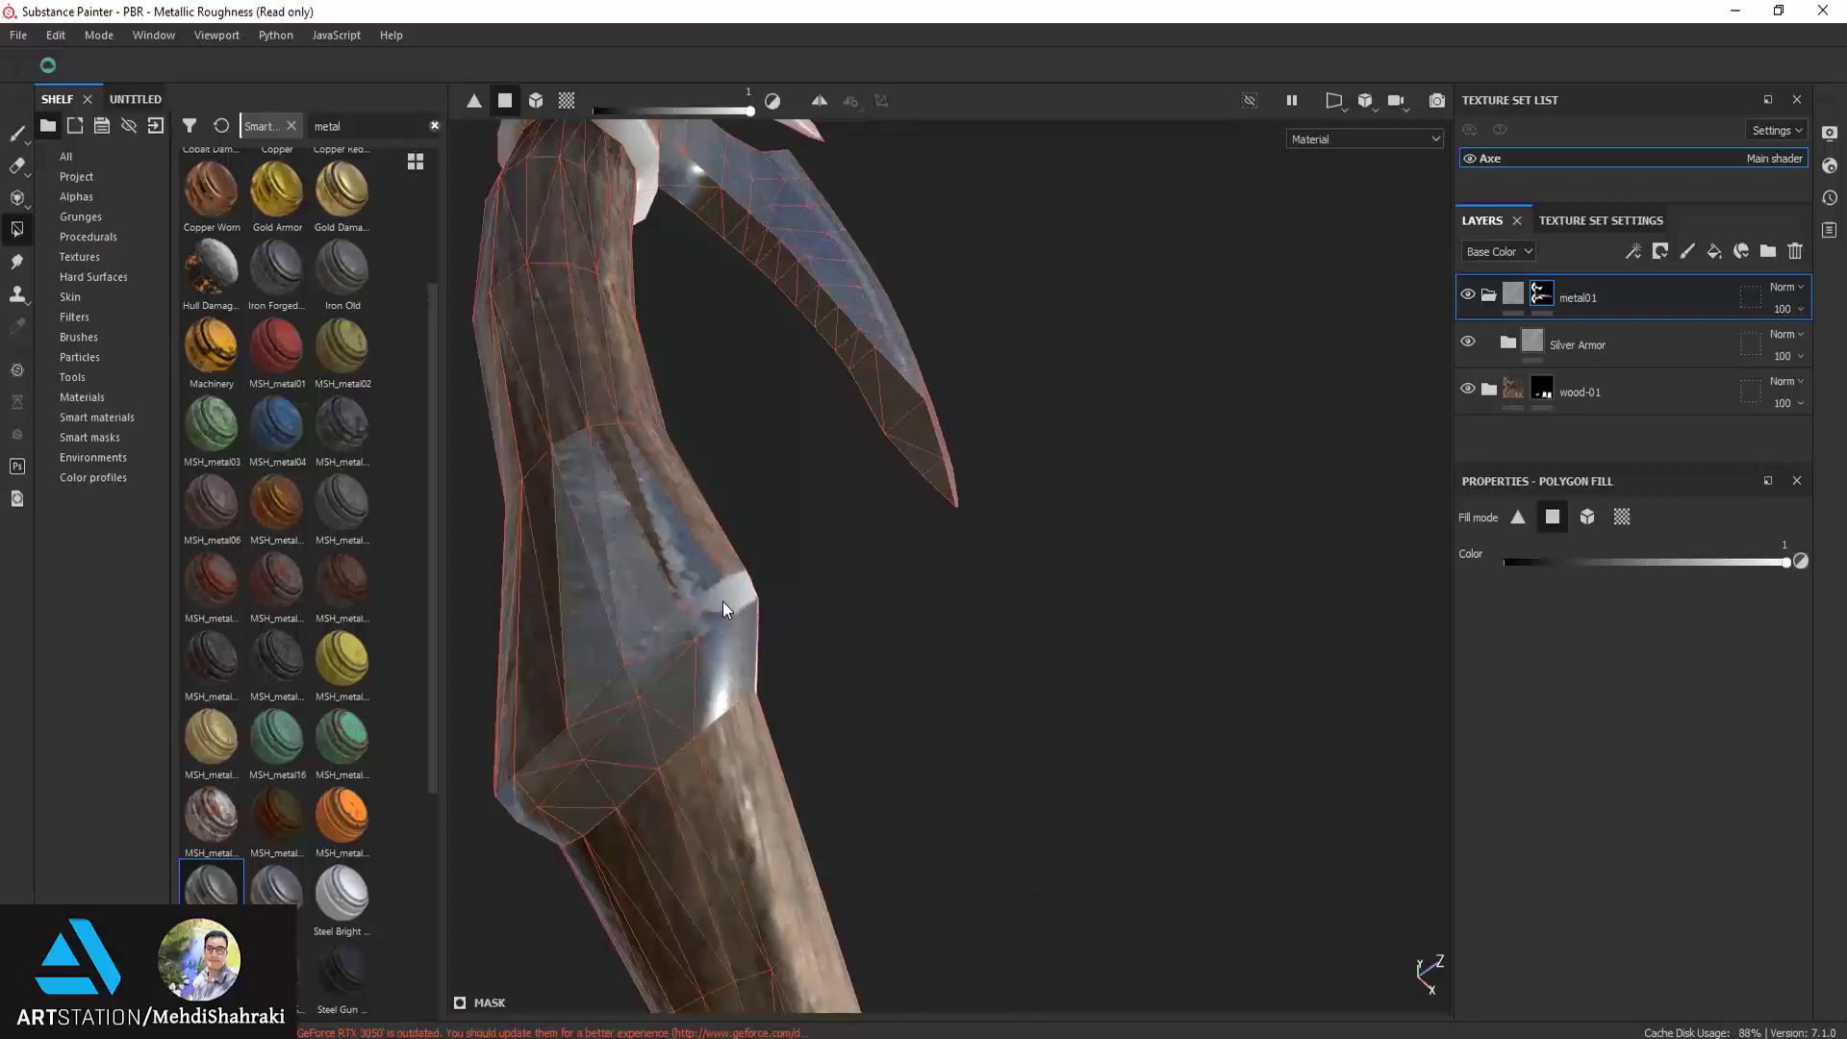
alt+drag(729, 602, 727, 601)
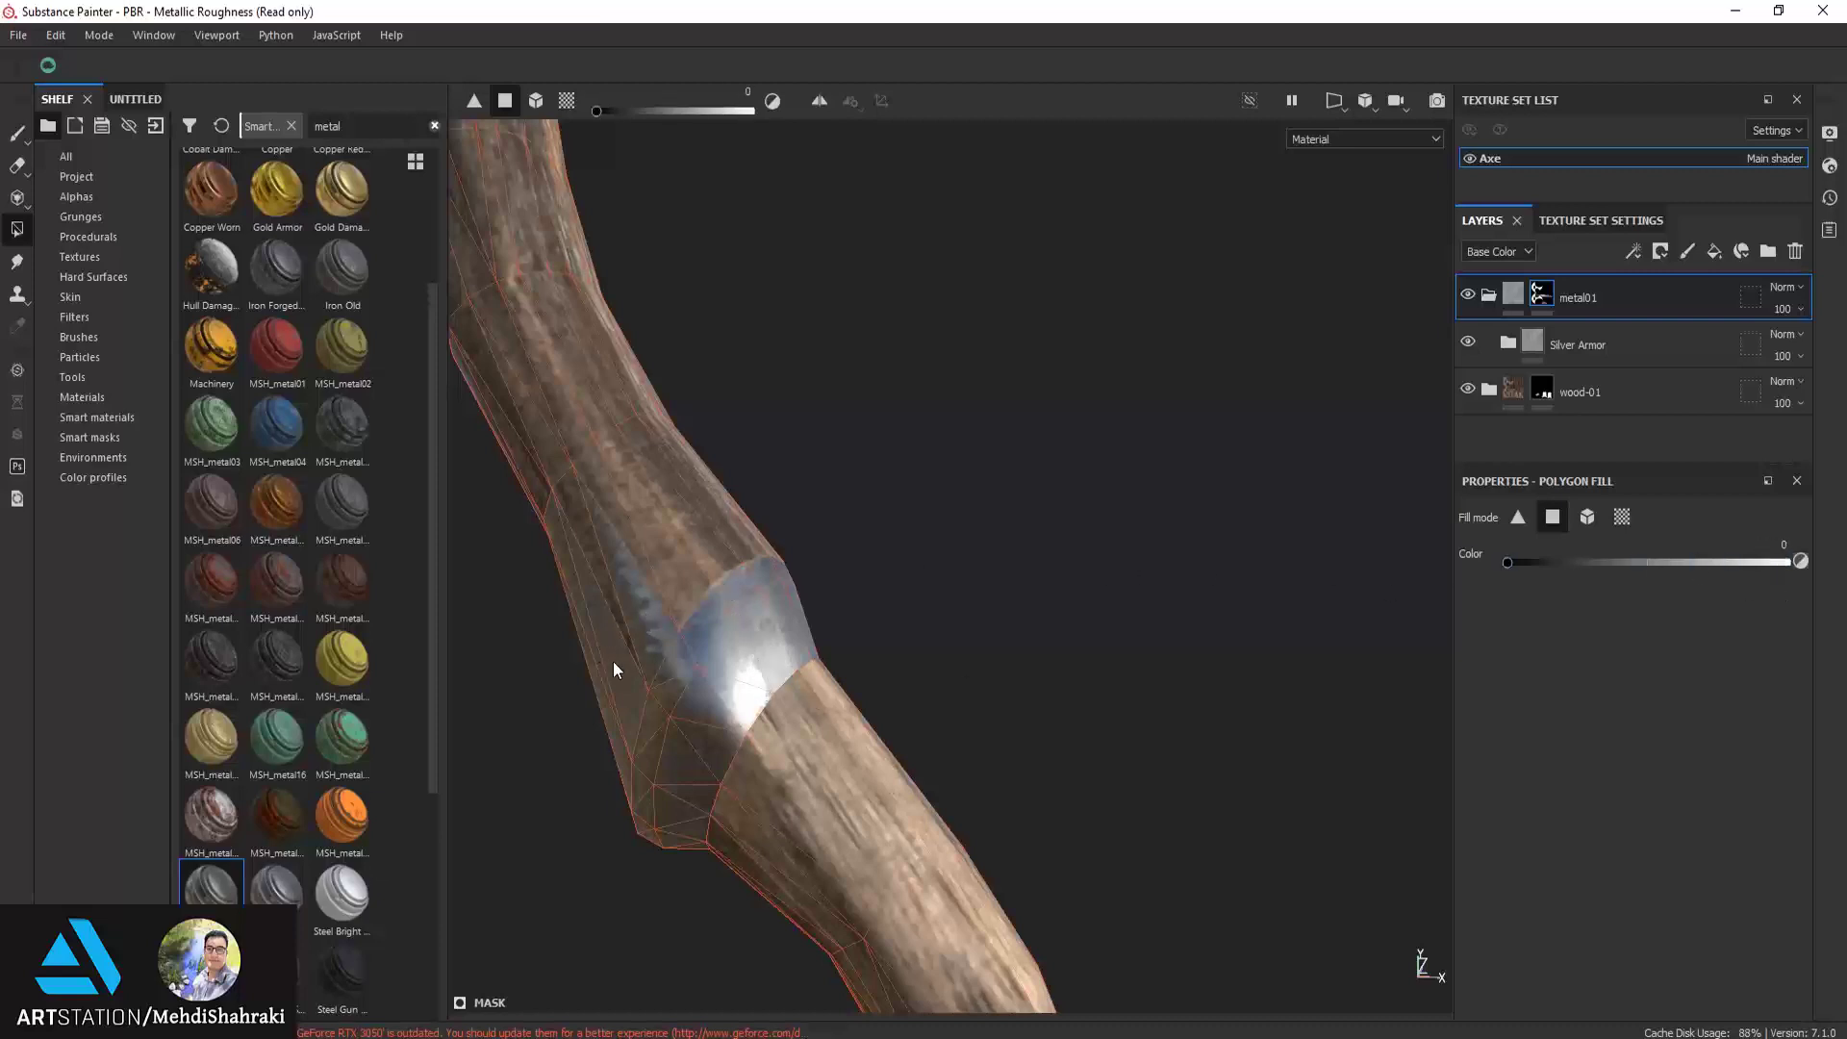
mouse_move(614, 667)
alt+mouse_down()
mouse_move(693, 638)
mouse_move(859, 511)
alt+mouse_up()
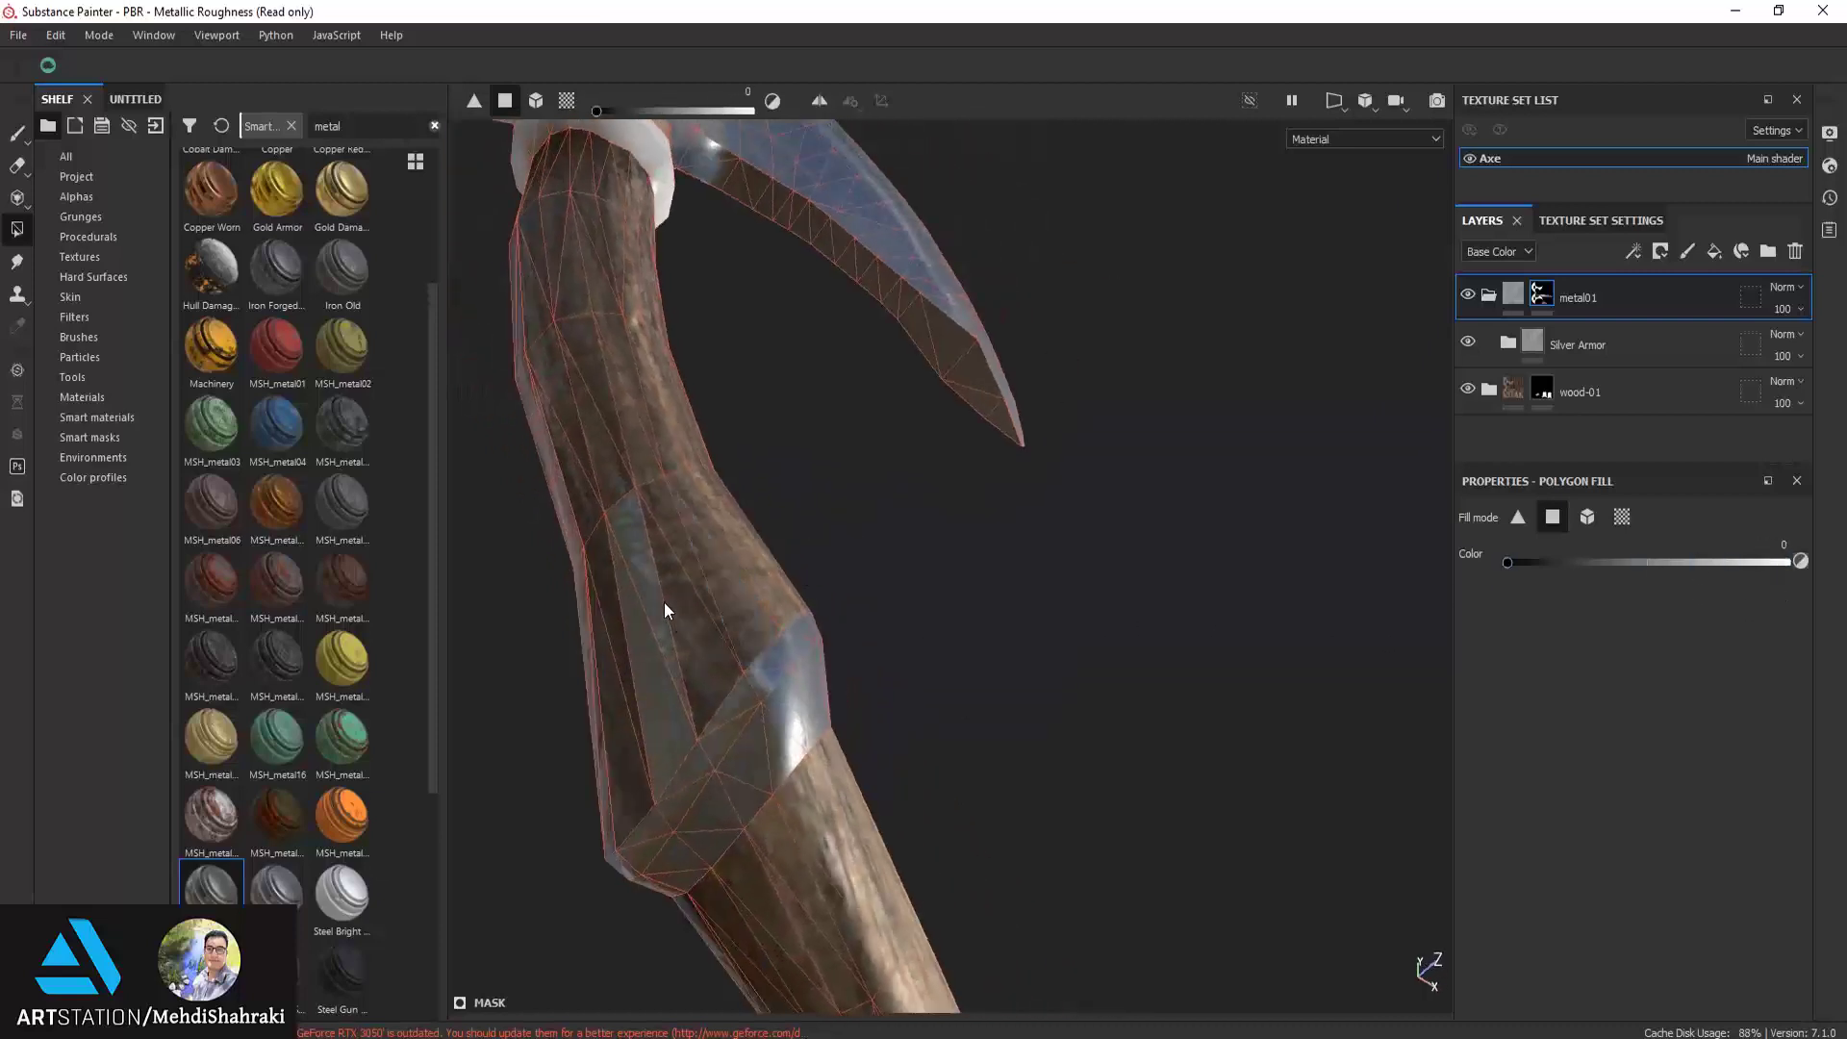
mouse_move(648, 719)
alt+mouse_down()
mouse_move(660, 683)
mouse_move(1405, 668)
mouse_move(1249, 573)
mouse_move(1324, 556)
mouse_move(1290, 722)
mouse_move(1732, 781)
alt+mouse_up()
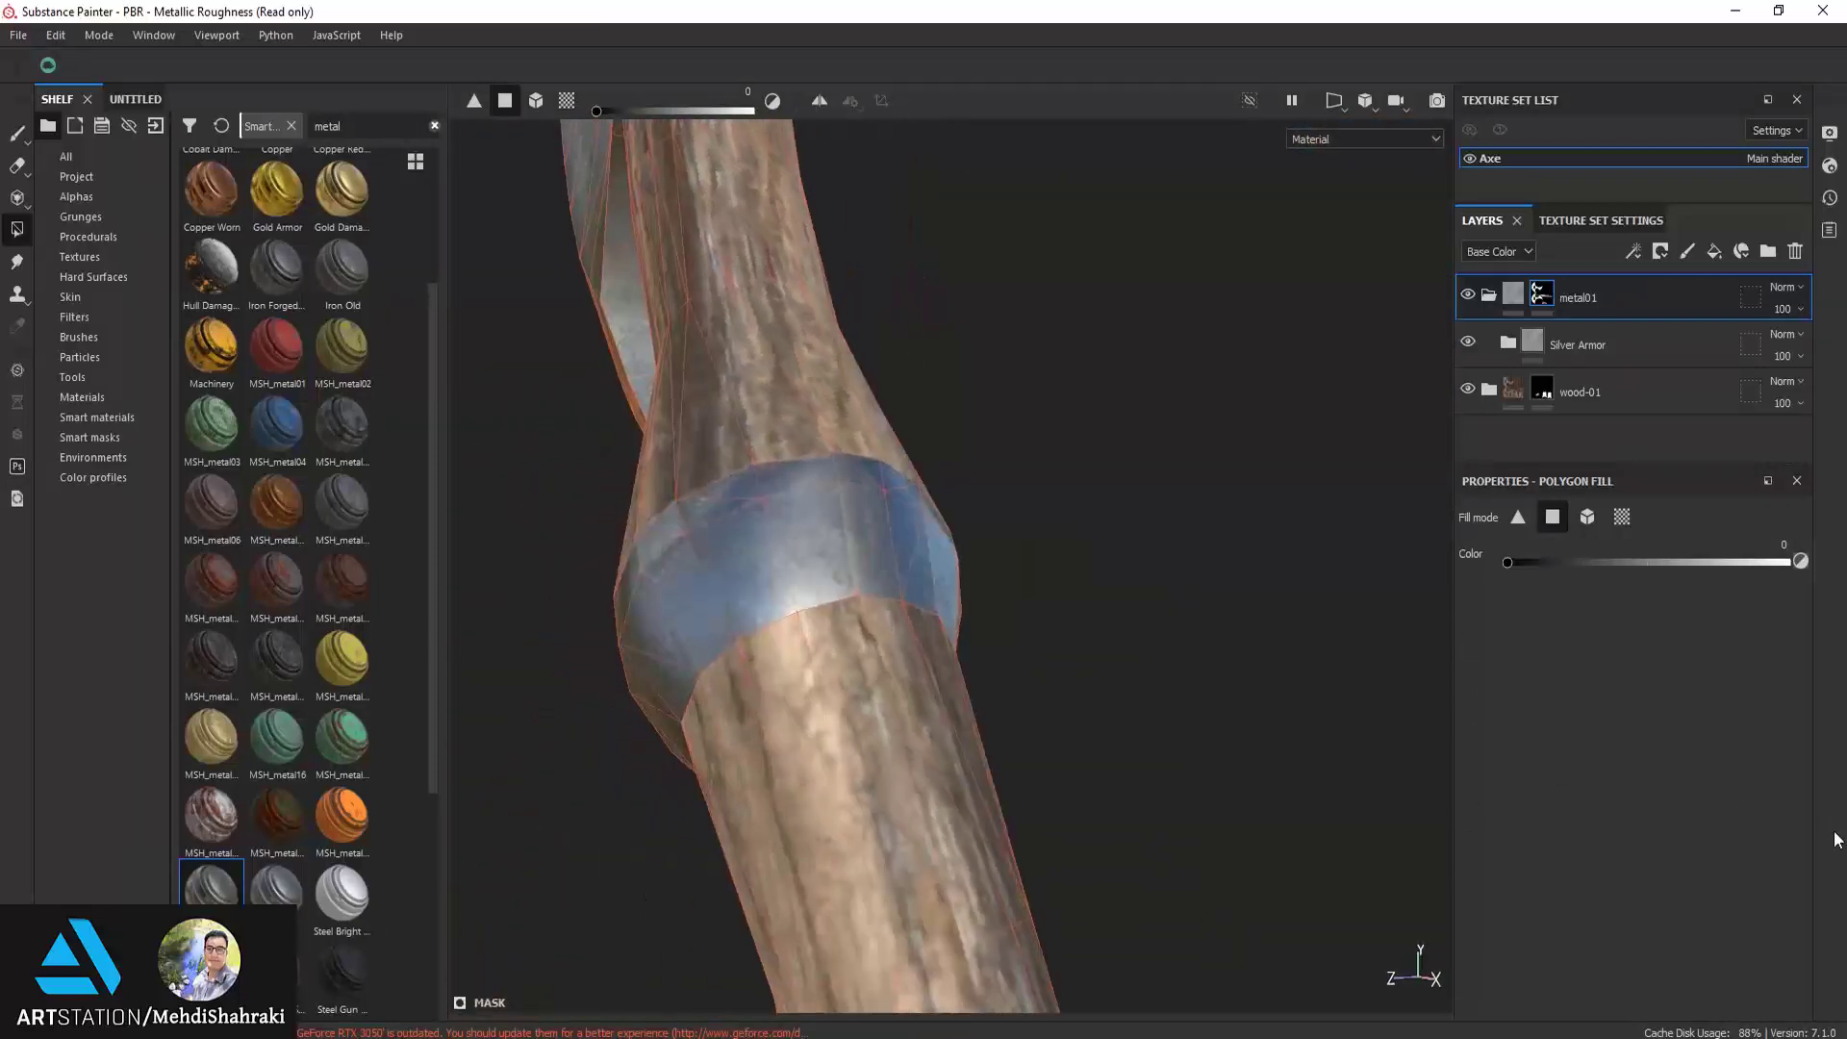
Fill the handle's bottom end cap with metal, orbiting to check the result
scroll(795, 631, down, 3)
scroll(795, 631, down, 3)
scroll(799, 637, down, 2)
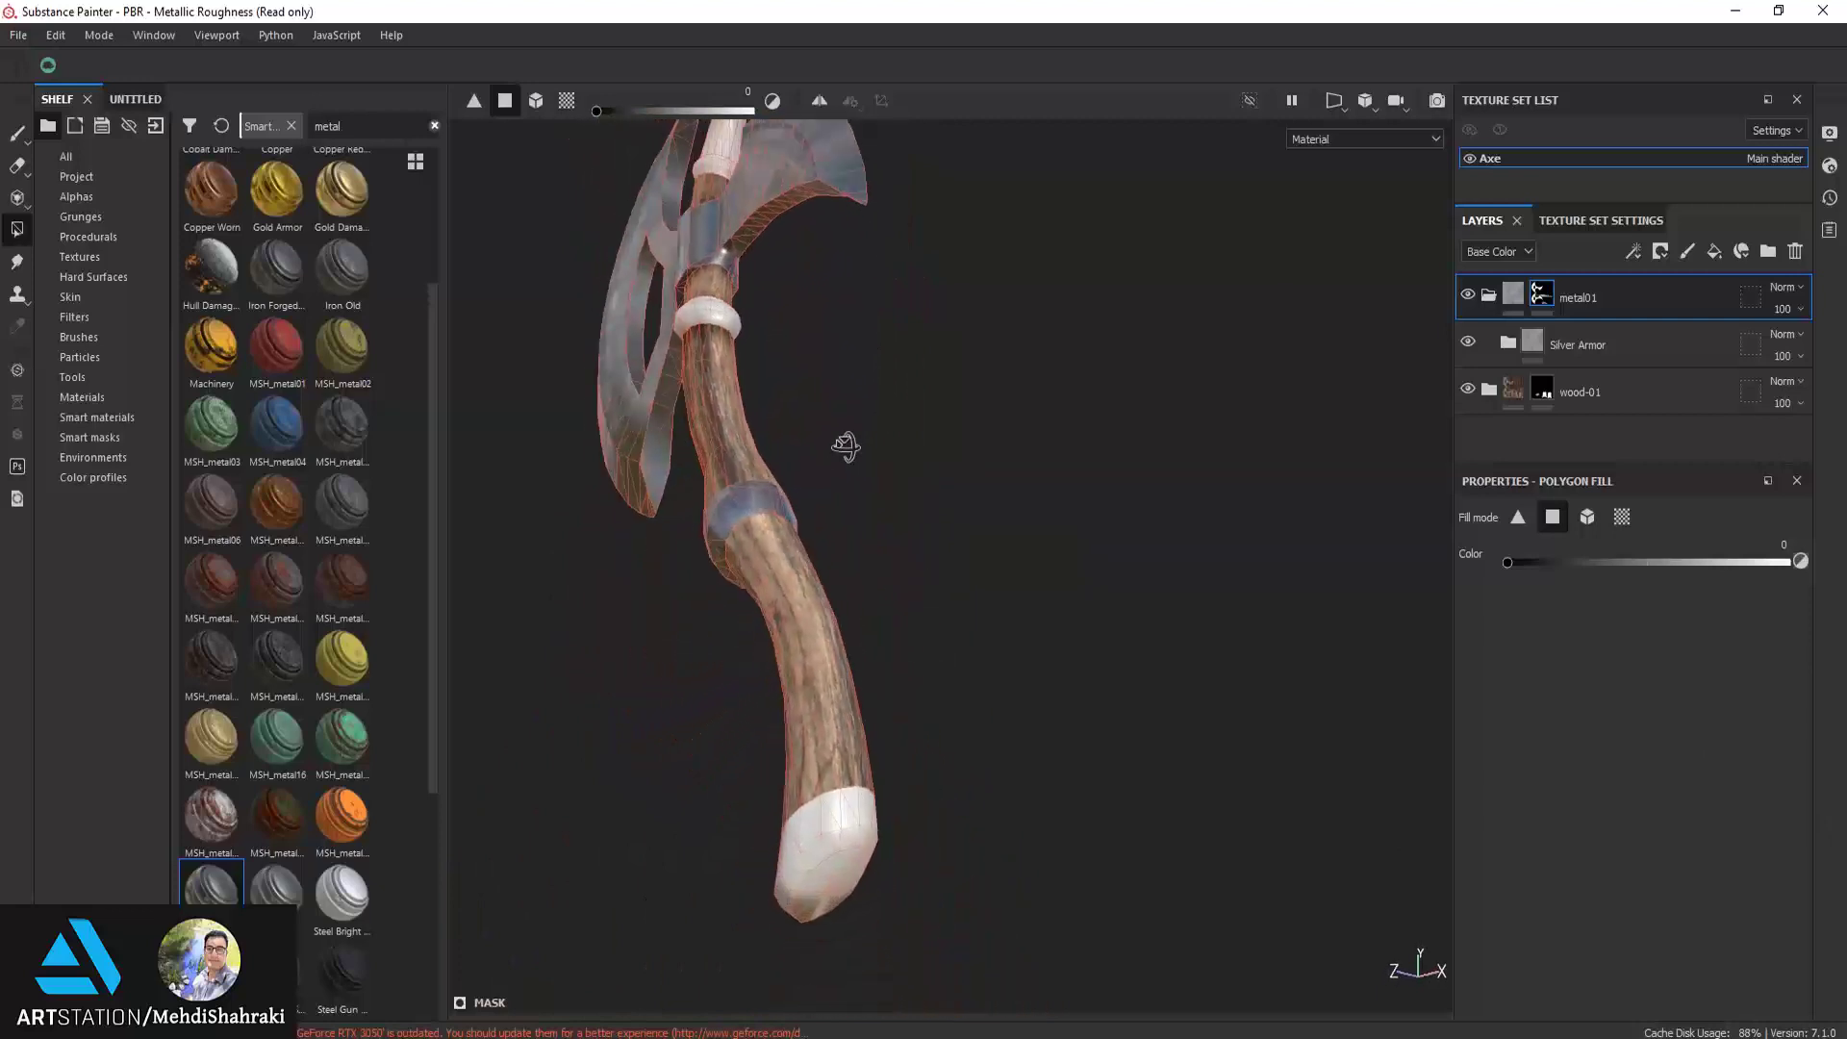
alt+drag(846, 445, 943, 595)
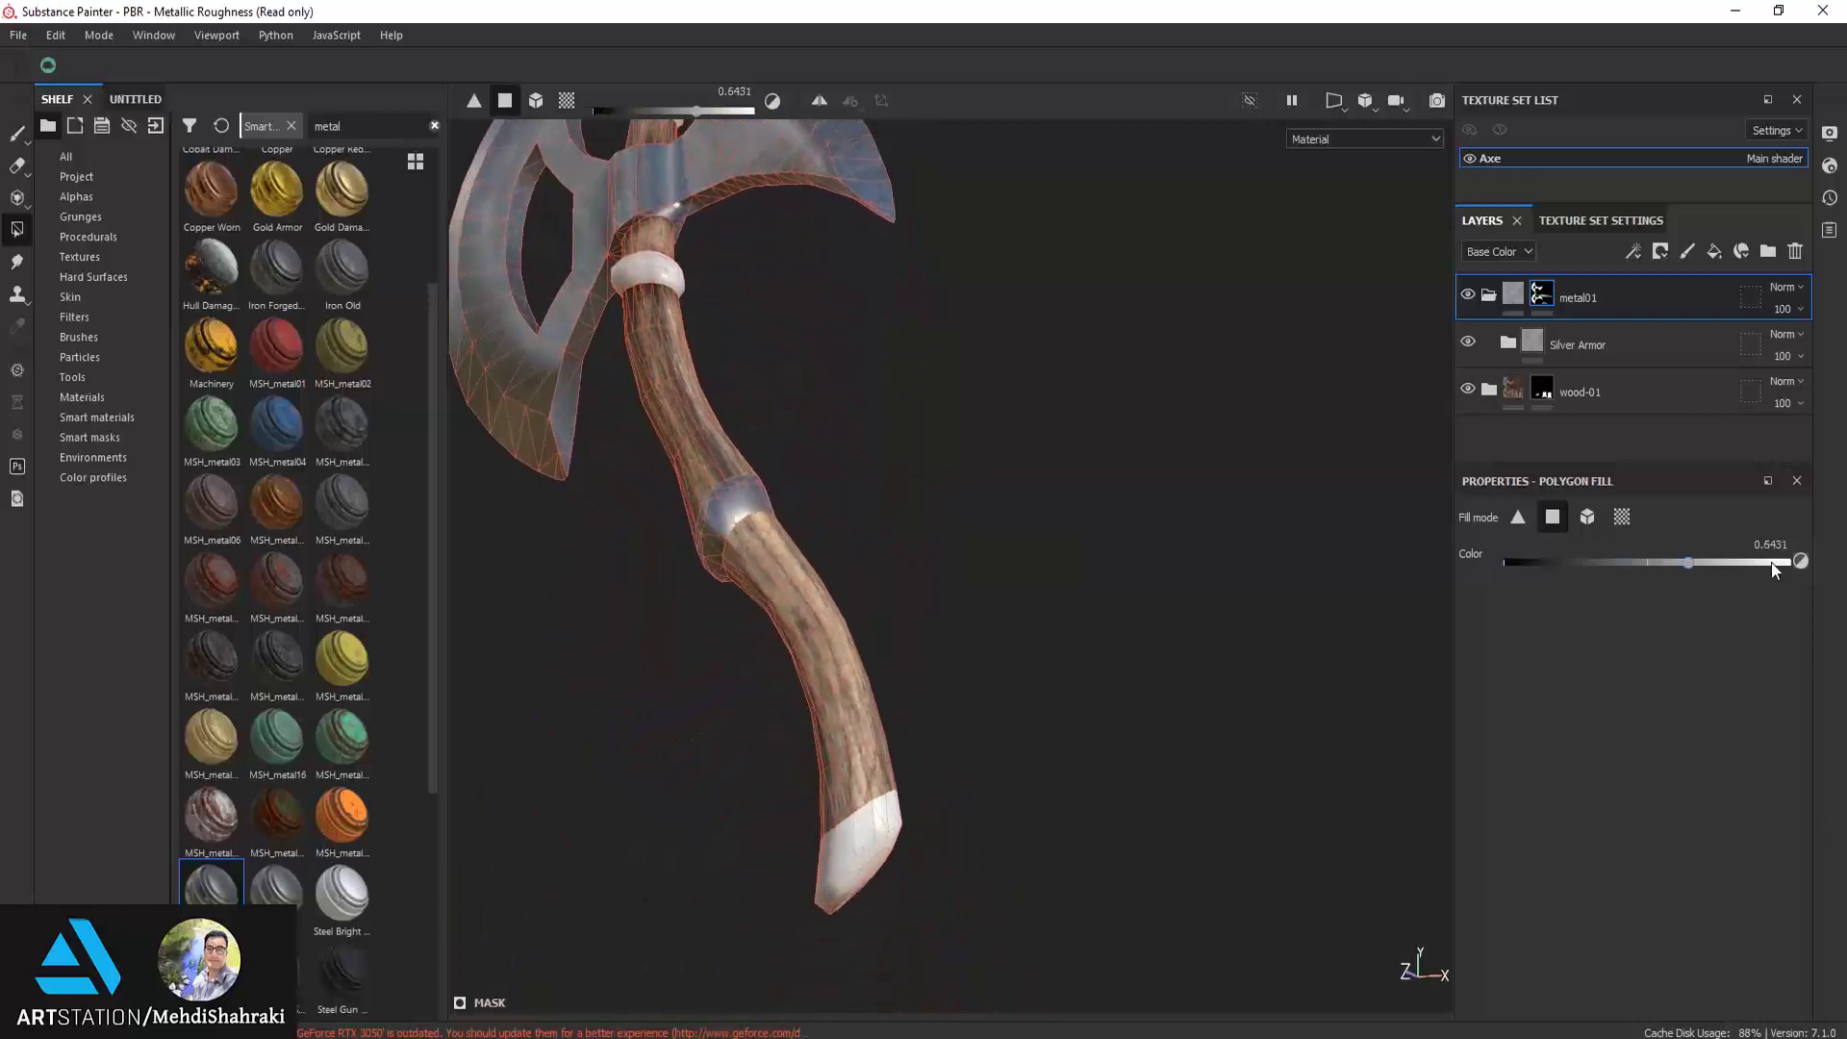
mouse_move(712, 949)
alt+mouse_down()
mouse_move(845, 680)
mouse_move(1257, 651)
mouse_move(1080, 648)
mouse_move(887, 841)
mouse_move(781, 764)
alt+mouse_up()
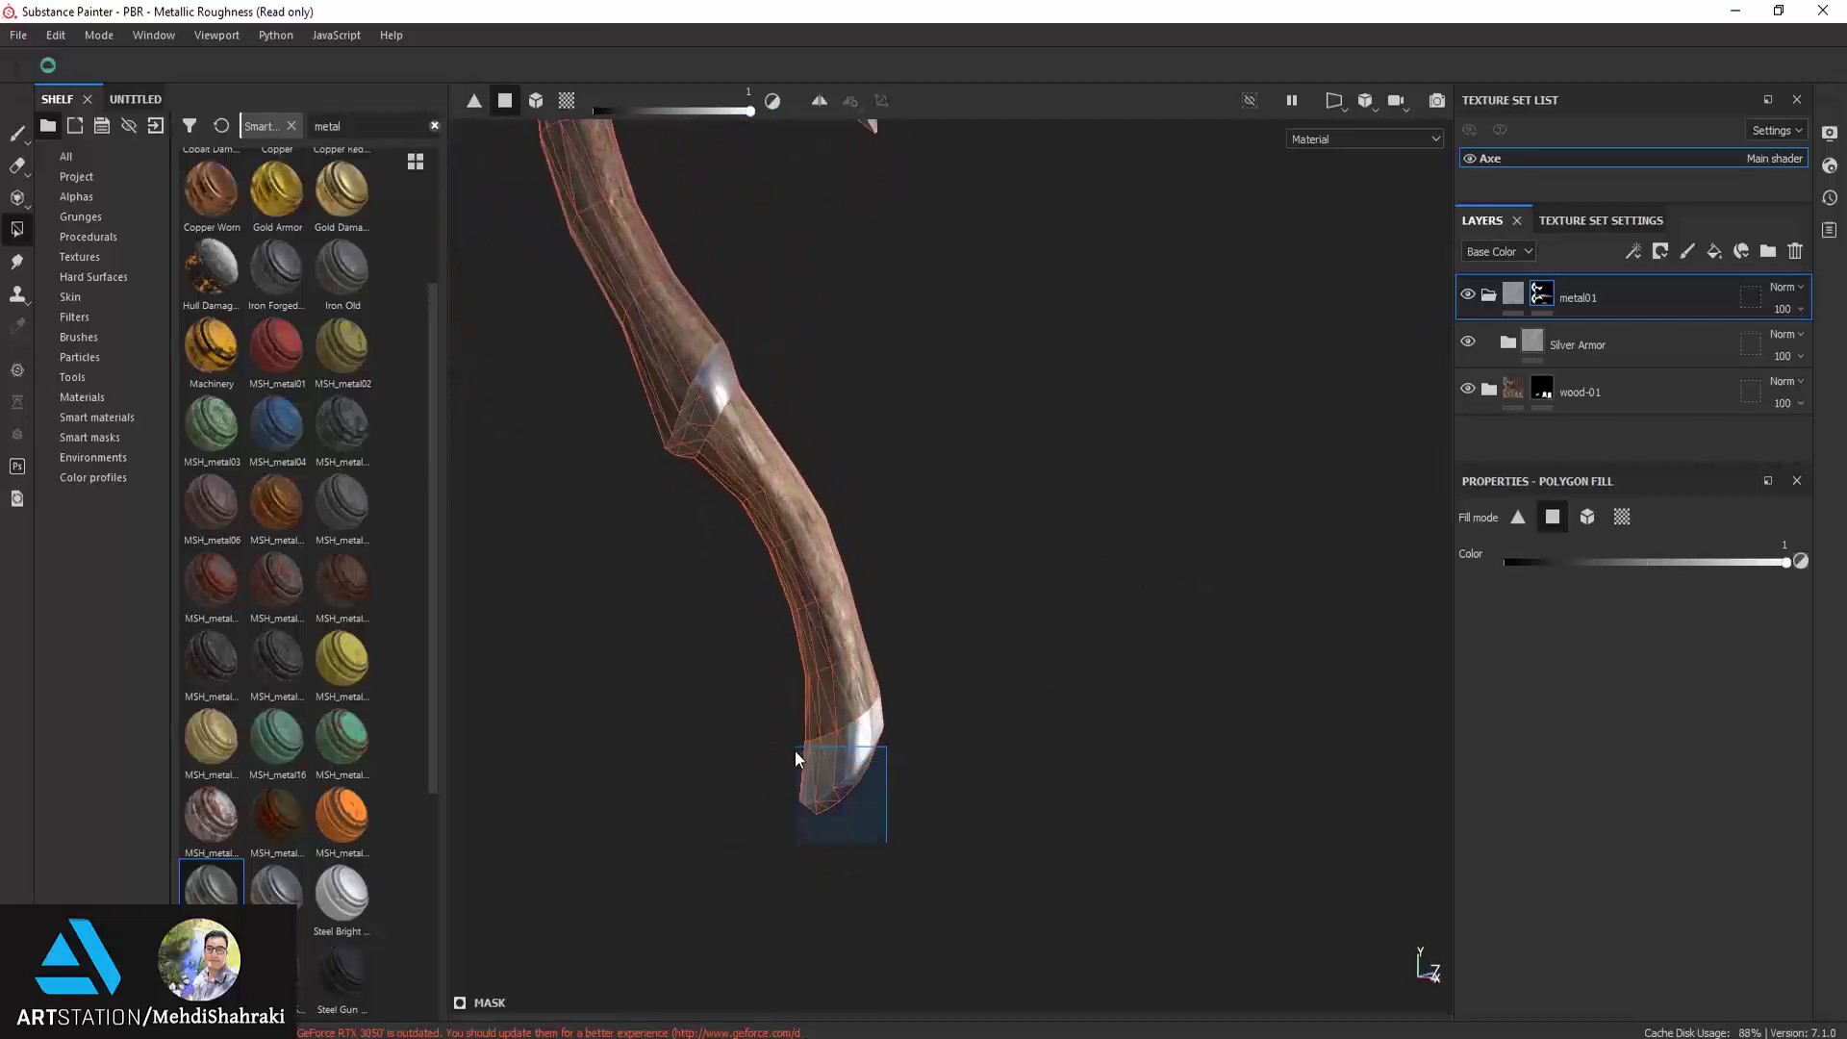
alt+middle_drag(781, 764, 695, 775)
alt+drag(694, 775, 736, 850)
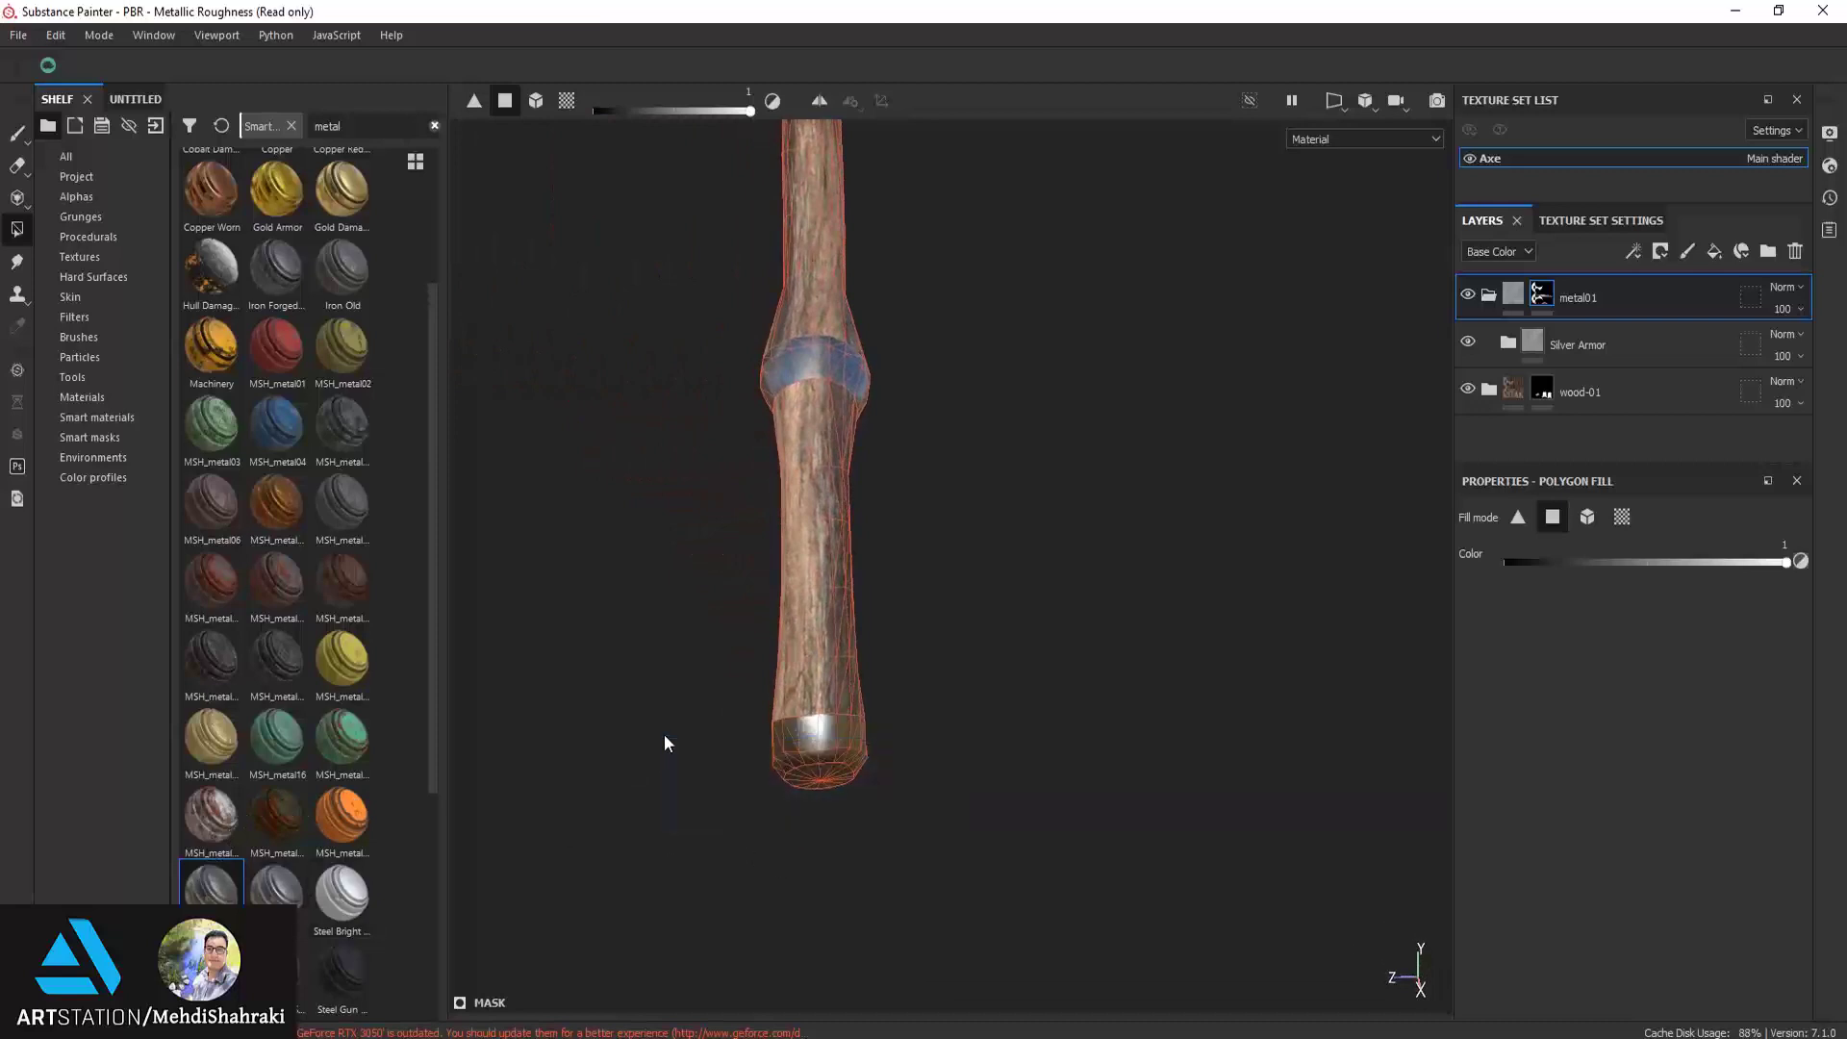
mouse_move(663, 735)
alt+mouse_down()
mouse_move(573, 660)
mouse_move(858, 685)
mouse_move(1052, 549)
mouse_move(968, 551)
alt+mouse_up()
Switch Polygon Fill to UV chunk mode and view the handle's top end
scroll(967, 551, up, 5)
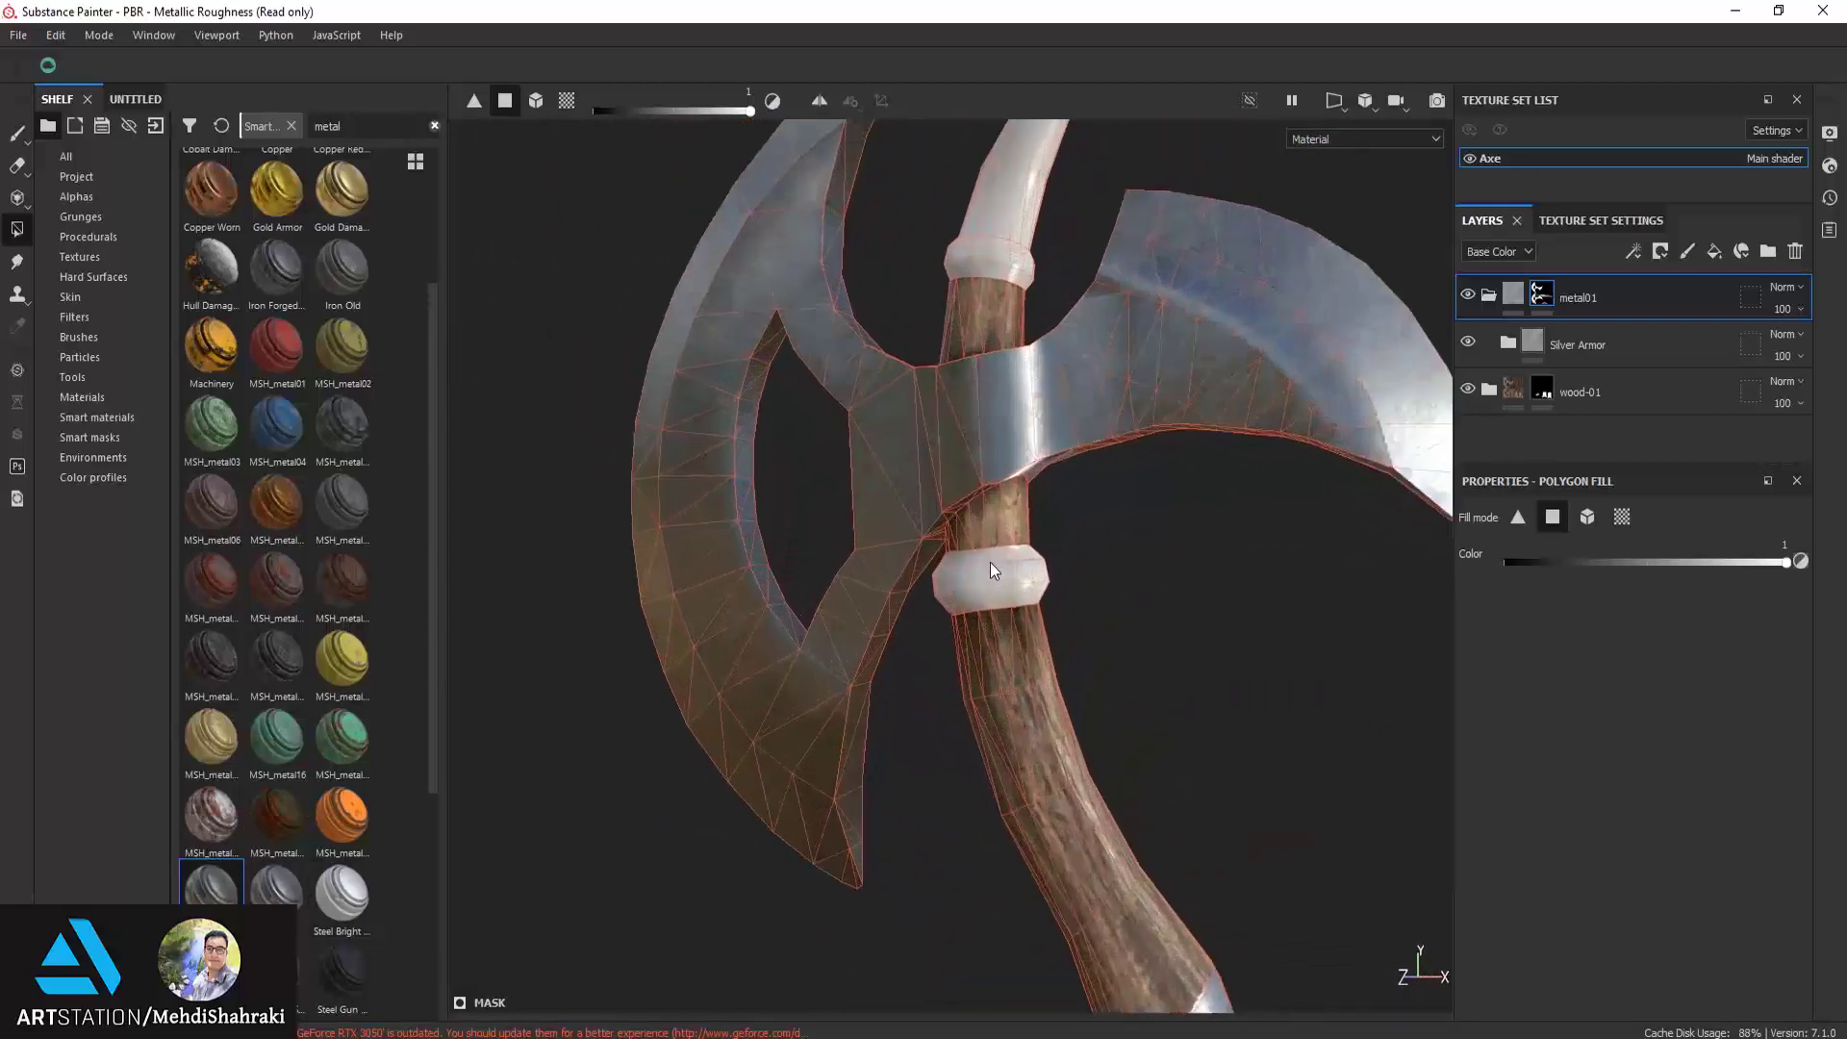
click(1621, 516)
scroll(973, 590, down, 3)
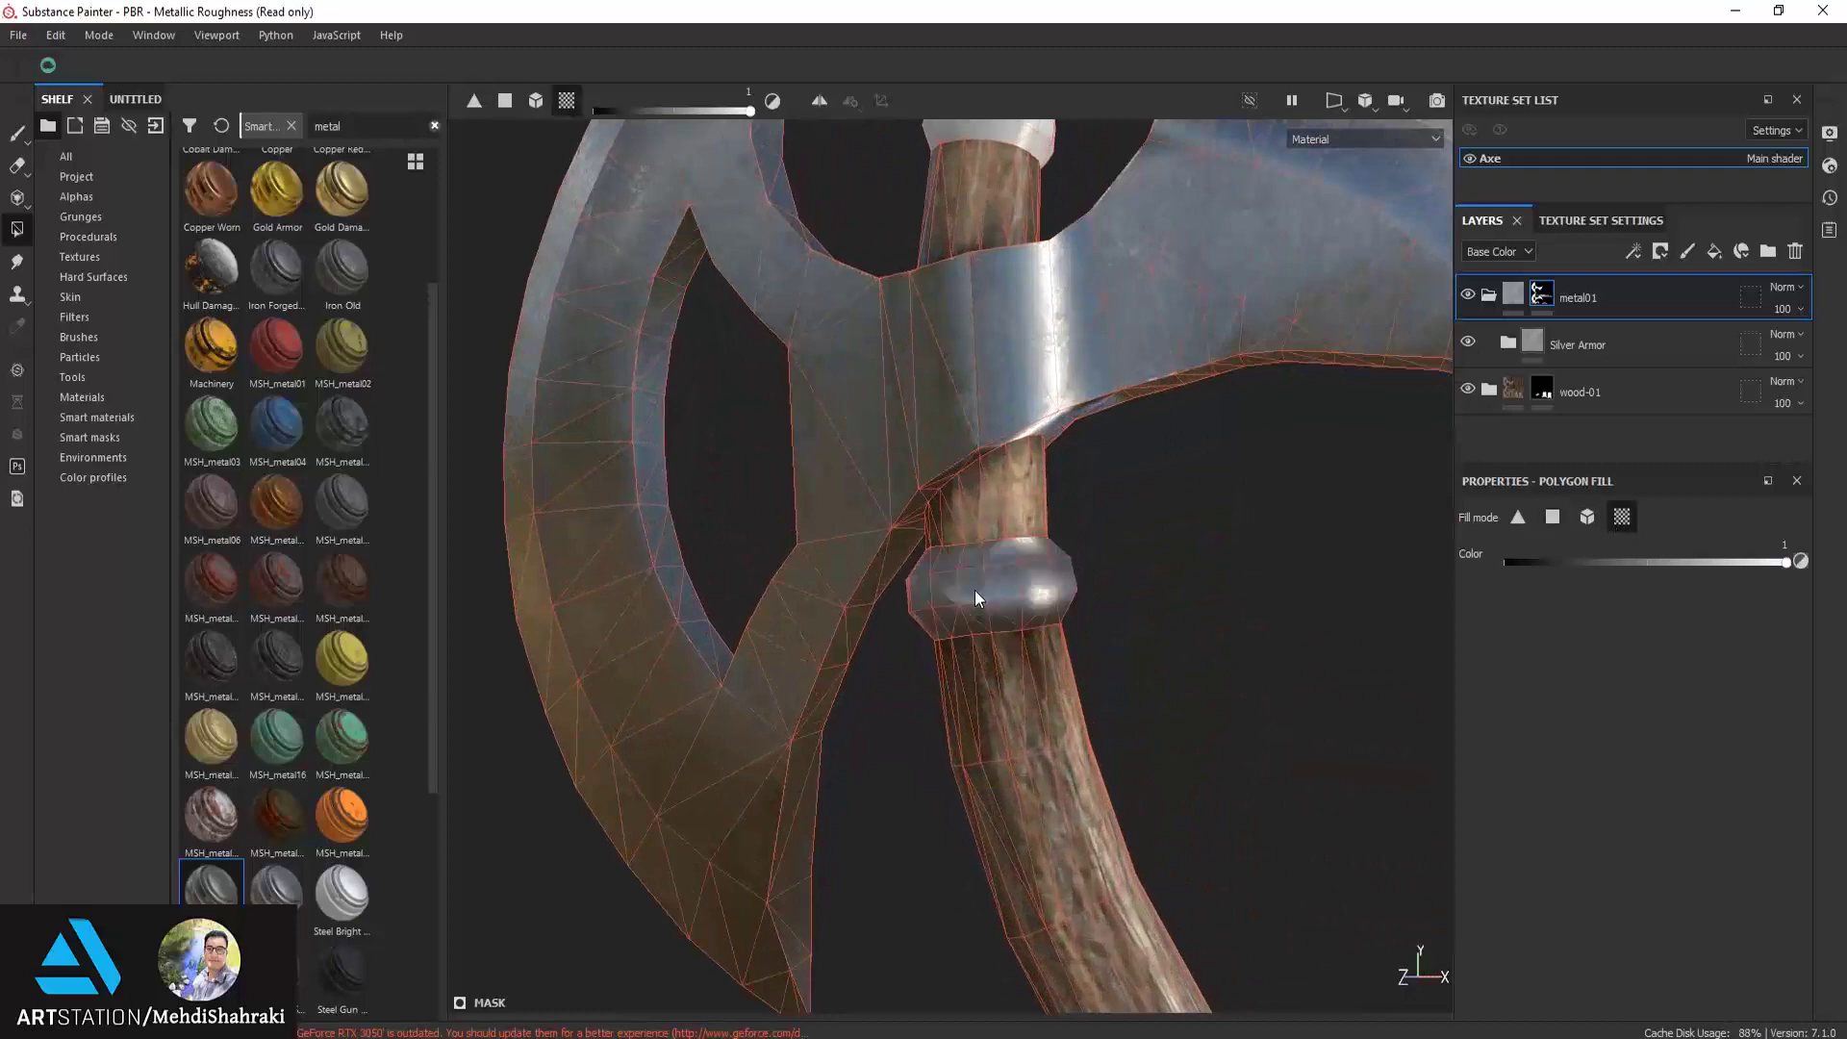
mouse_move(974, 591)
alt+mouse_down()
mouse_move(1012, 347)
mouse_move(984, 477)
mouse_move(1014, 413)
mouse_move(846, 416)
mouse_move(405, 524)
mouse_move(1064, 516)
mouse_move(918, 615)
mouse_move(821, 477)
mouse_move(688, 487)
mouse_move(715, 449)
alt+mouse_up()
scroll(918, 614, down, 3)
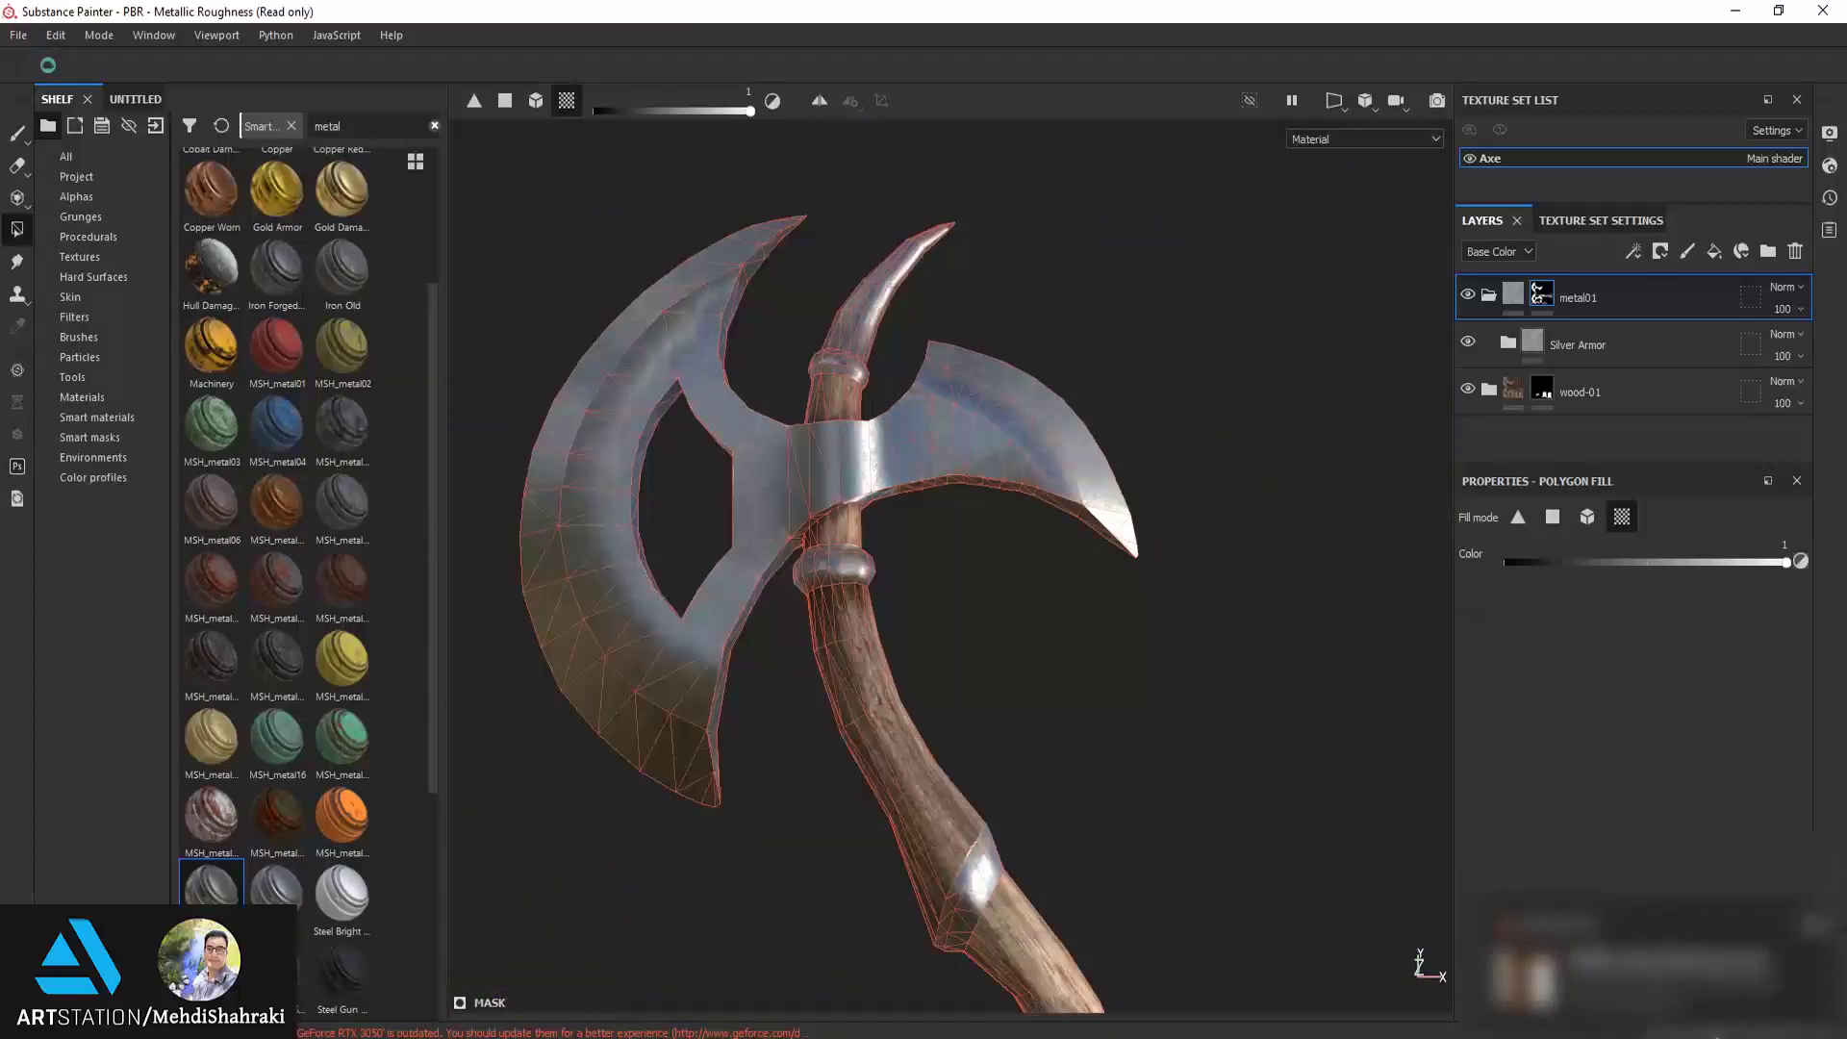
scroll(1086, 591, up, 2)
Centre the handle, then collapse the metal01 folder and select it to leave mask editing
alt+middle_drag(1087, 591, 1065, 478)
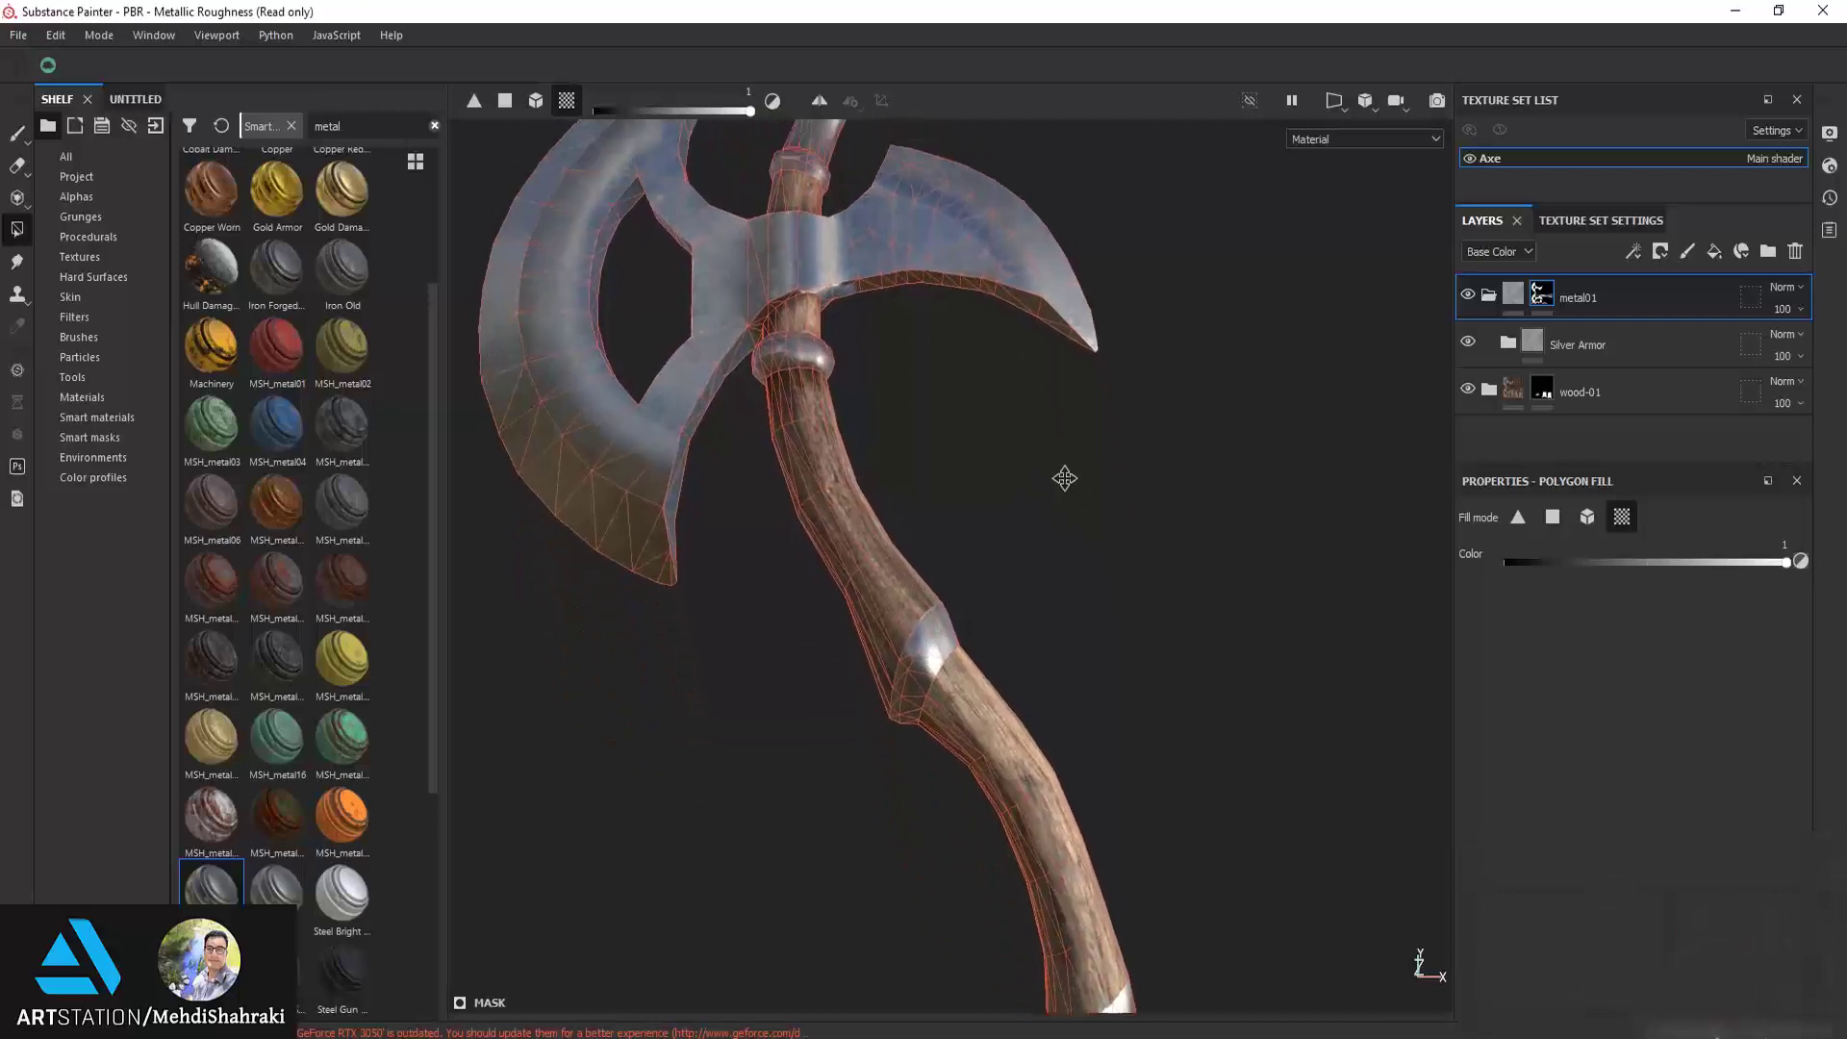
scroll(1018, 602, down, 2)
scroll(1018, 572, down, 2)
scroll(1017, 572, down, 1)
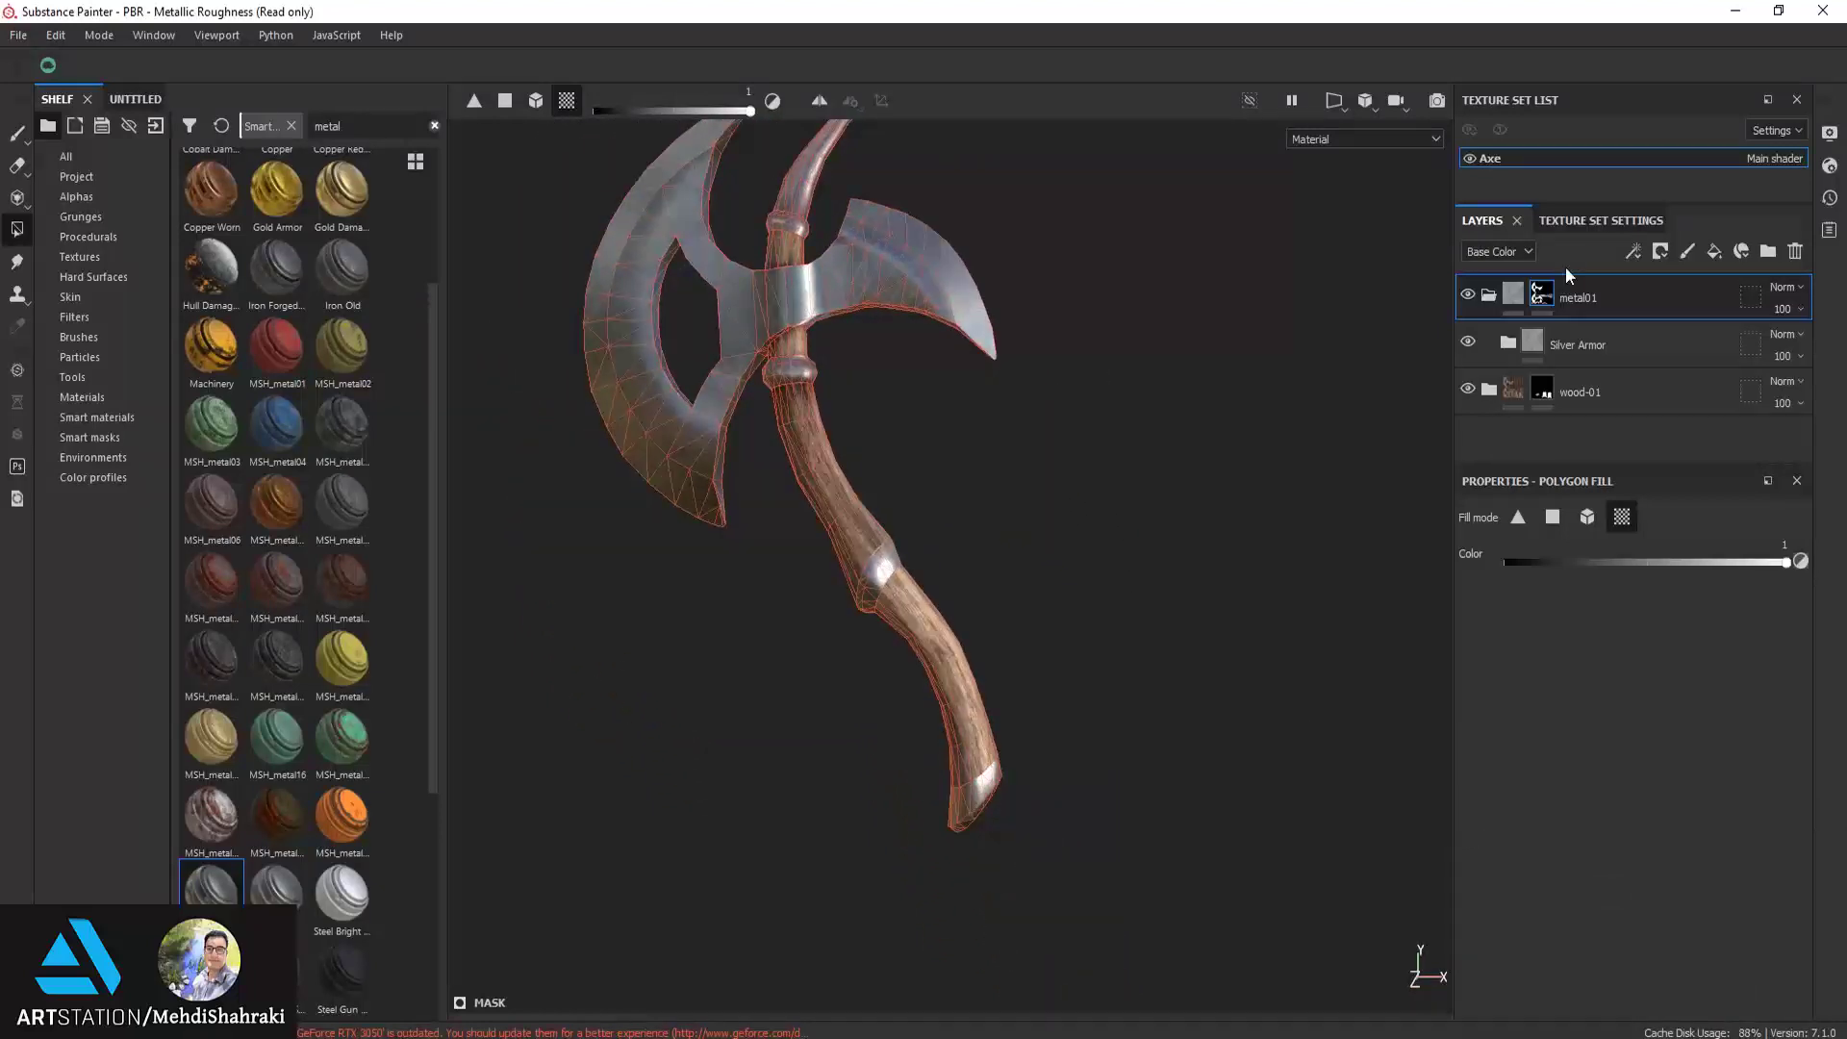
click(1493, 293)
click(1510, 304)
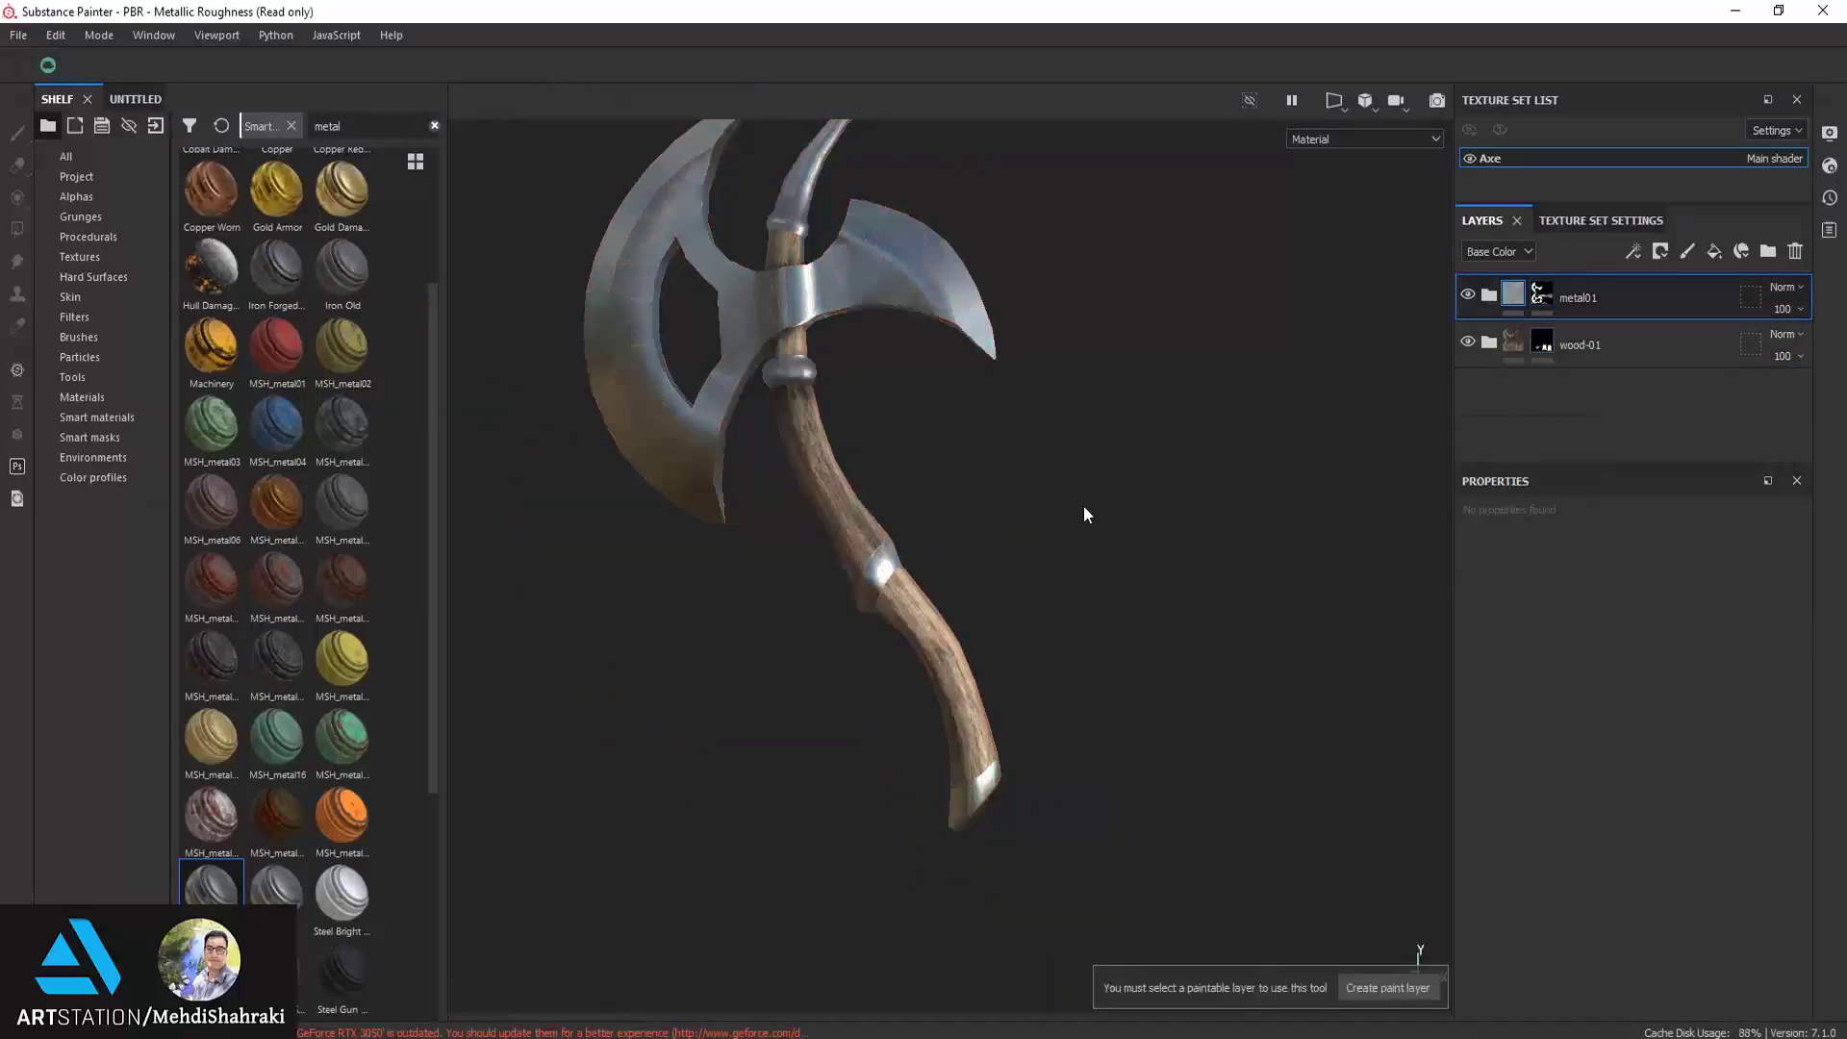
Orbit and zoom to review the metal across the whole axe
mouse_move(1083, 505)
alt+mouse_down()
mouse_move(881, 554)
mouse_move(556, 590)
mouse_move(523, 730)
mouse_move(1140, 484)
mouse_move(1183, 549)
mouse_move(990, 465)
mouse_move(927, 482)
mouse_move(833, 398)
alt+mouse_up()
middle_drag(833, 397, 821, 486)
scroll(828, 458, up, 2)
scroll(828, 454, up, 2)
scroll(821, 487, down, 2)
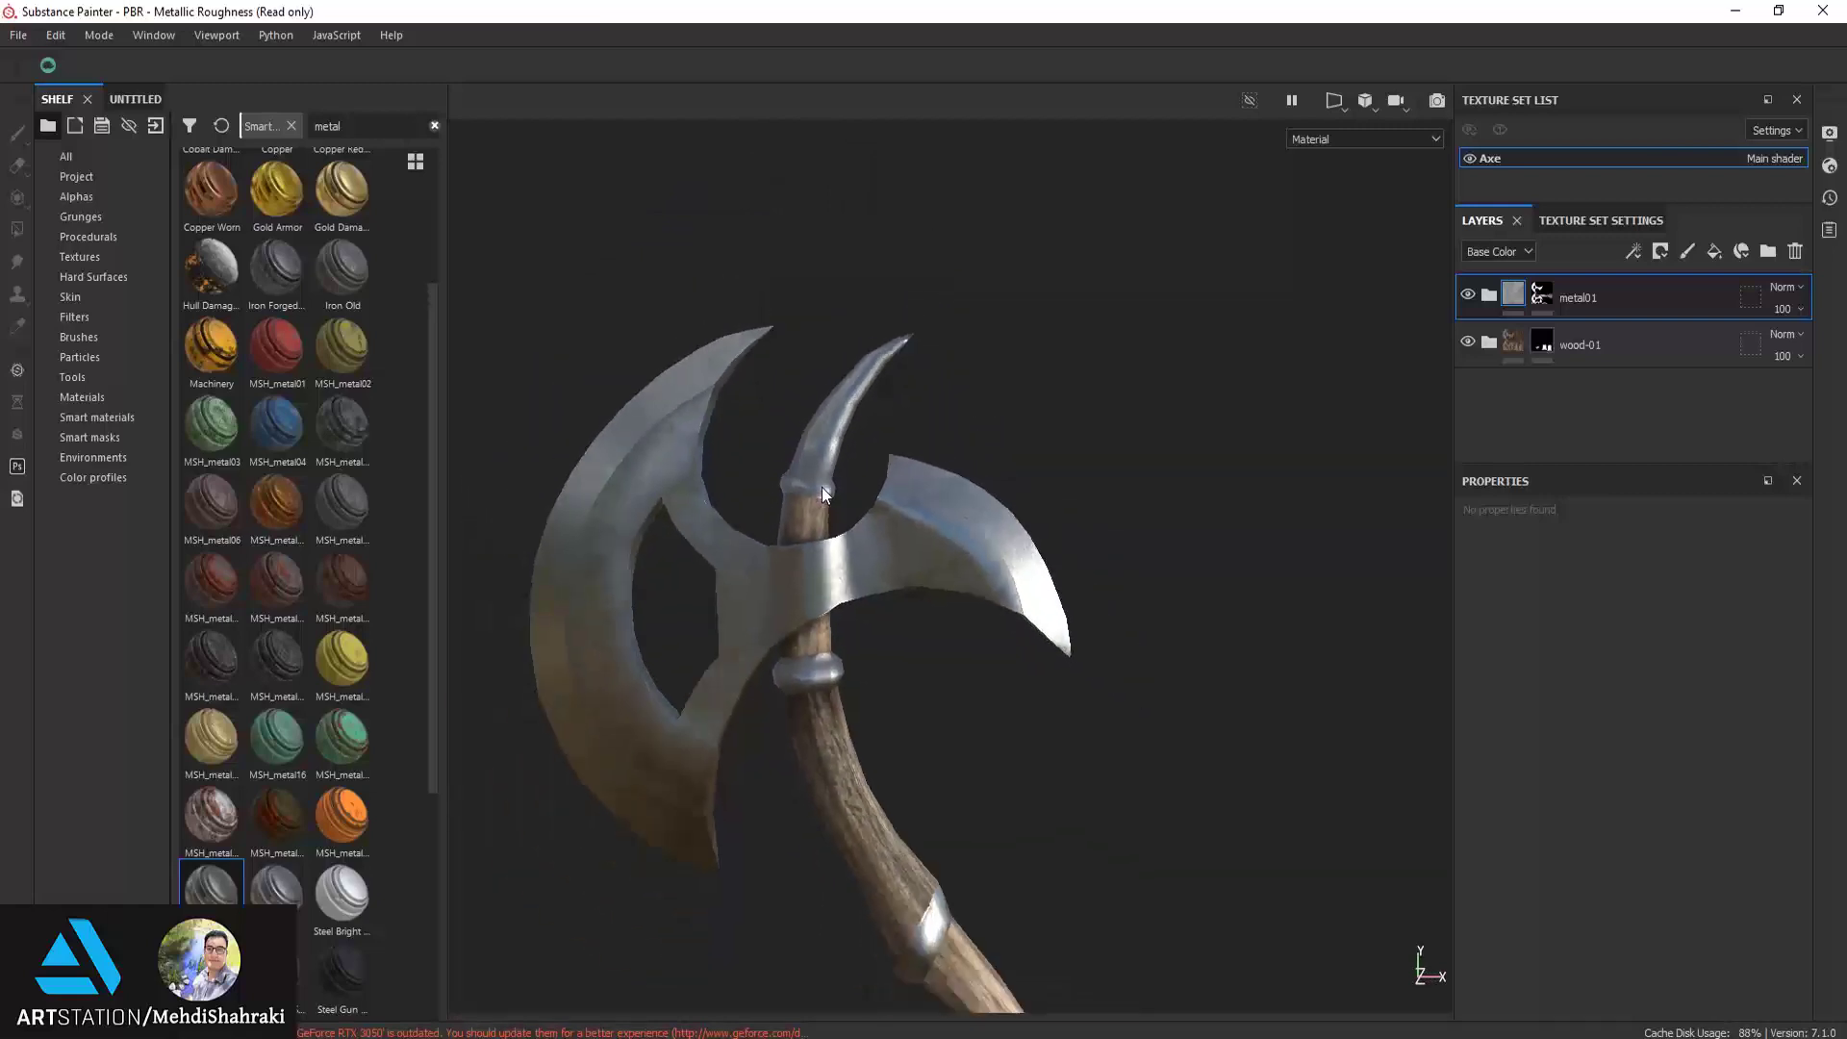
scroll(821, 488, up, 3)
scroll(821, 489, up, 1)
scroll(817, 456, down, 2)
scroll(817, 455, down, 2)
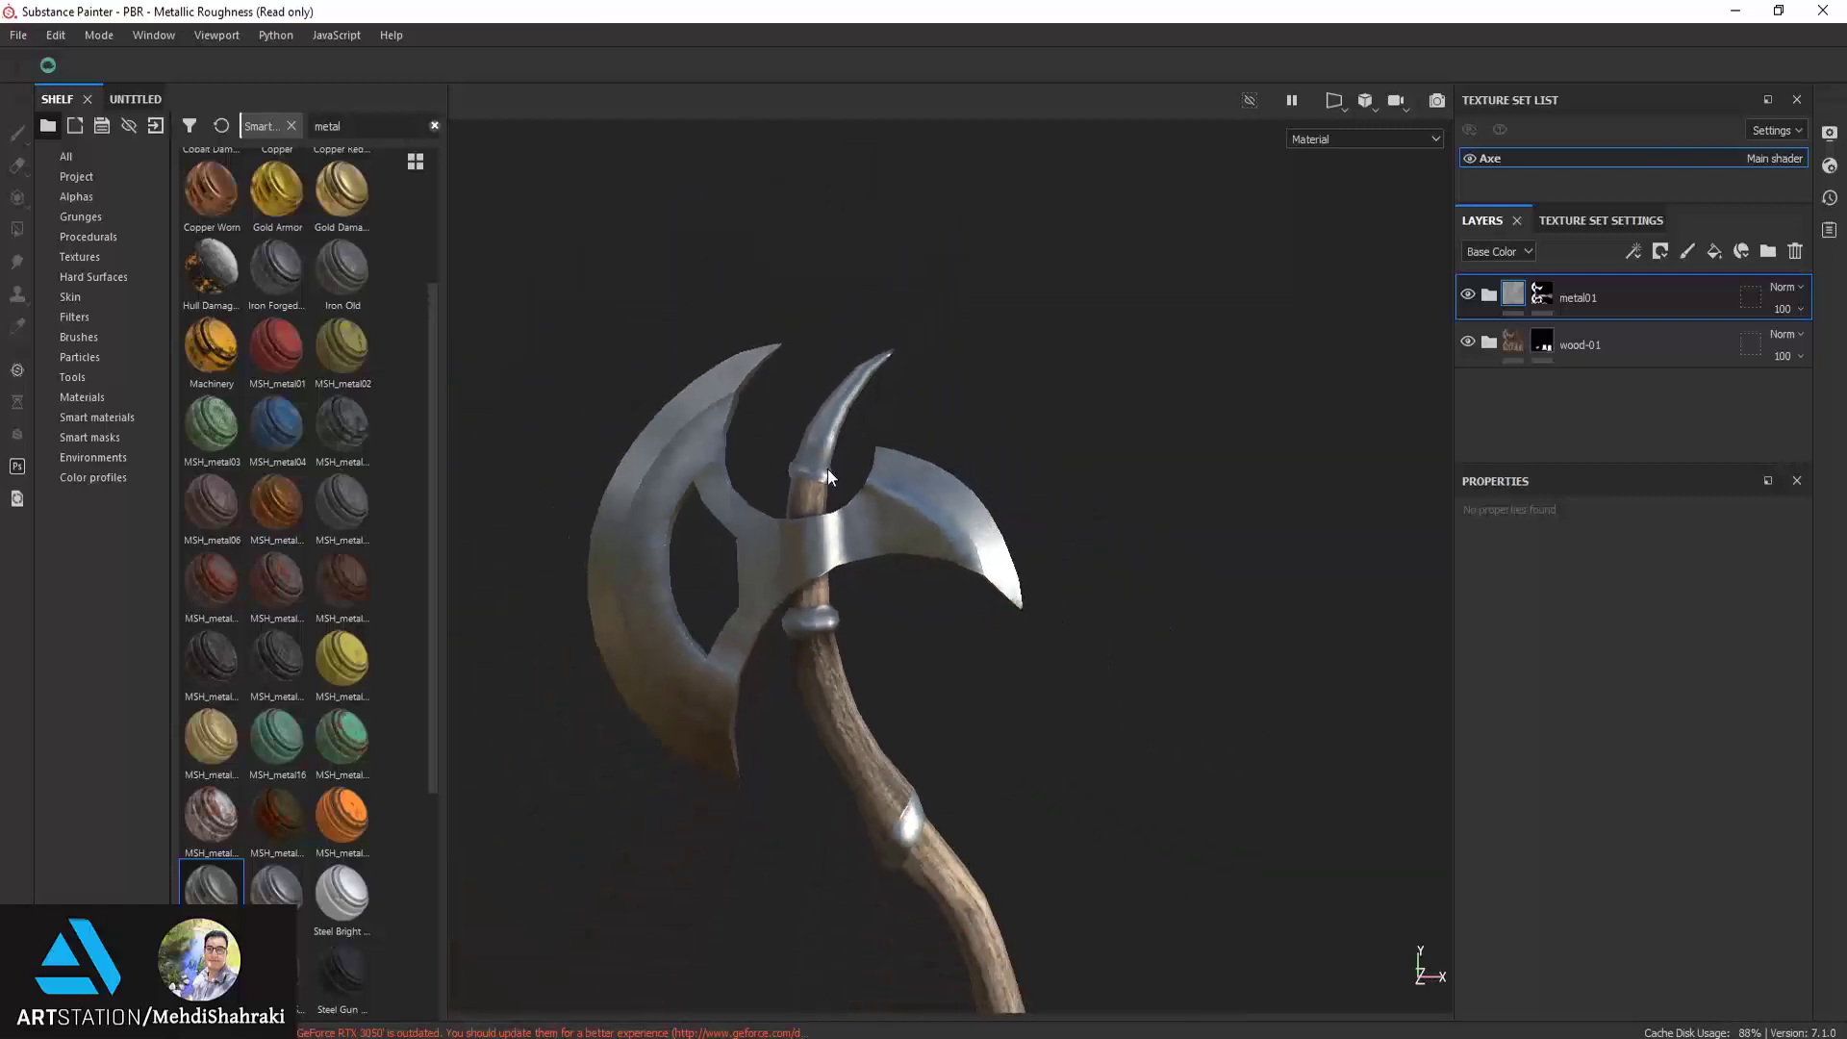
mouse_move(827, 469)
middle_down()
mouse_move(846, 366)
mouse_move(847, 403)
middle_up()
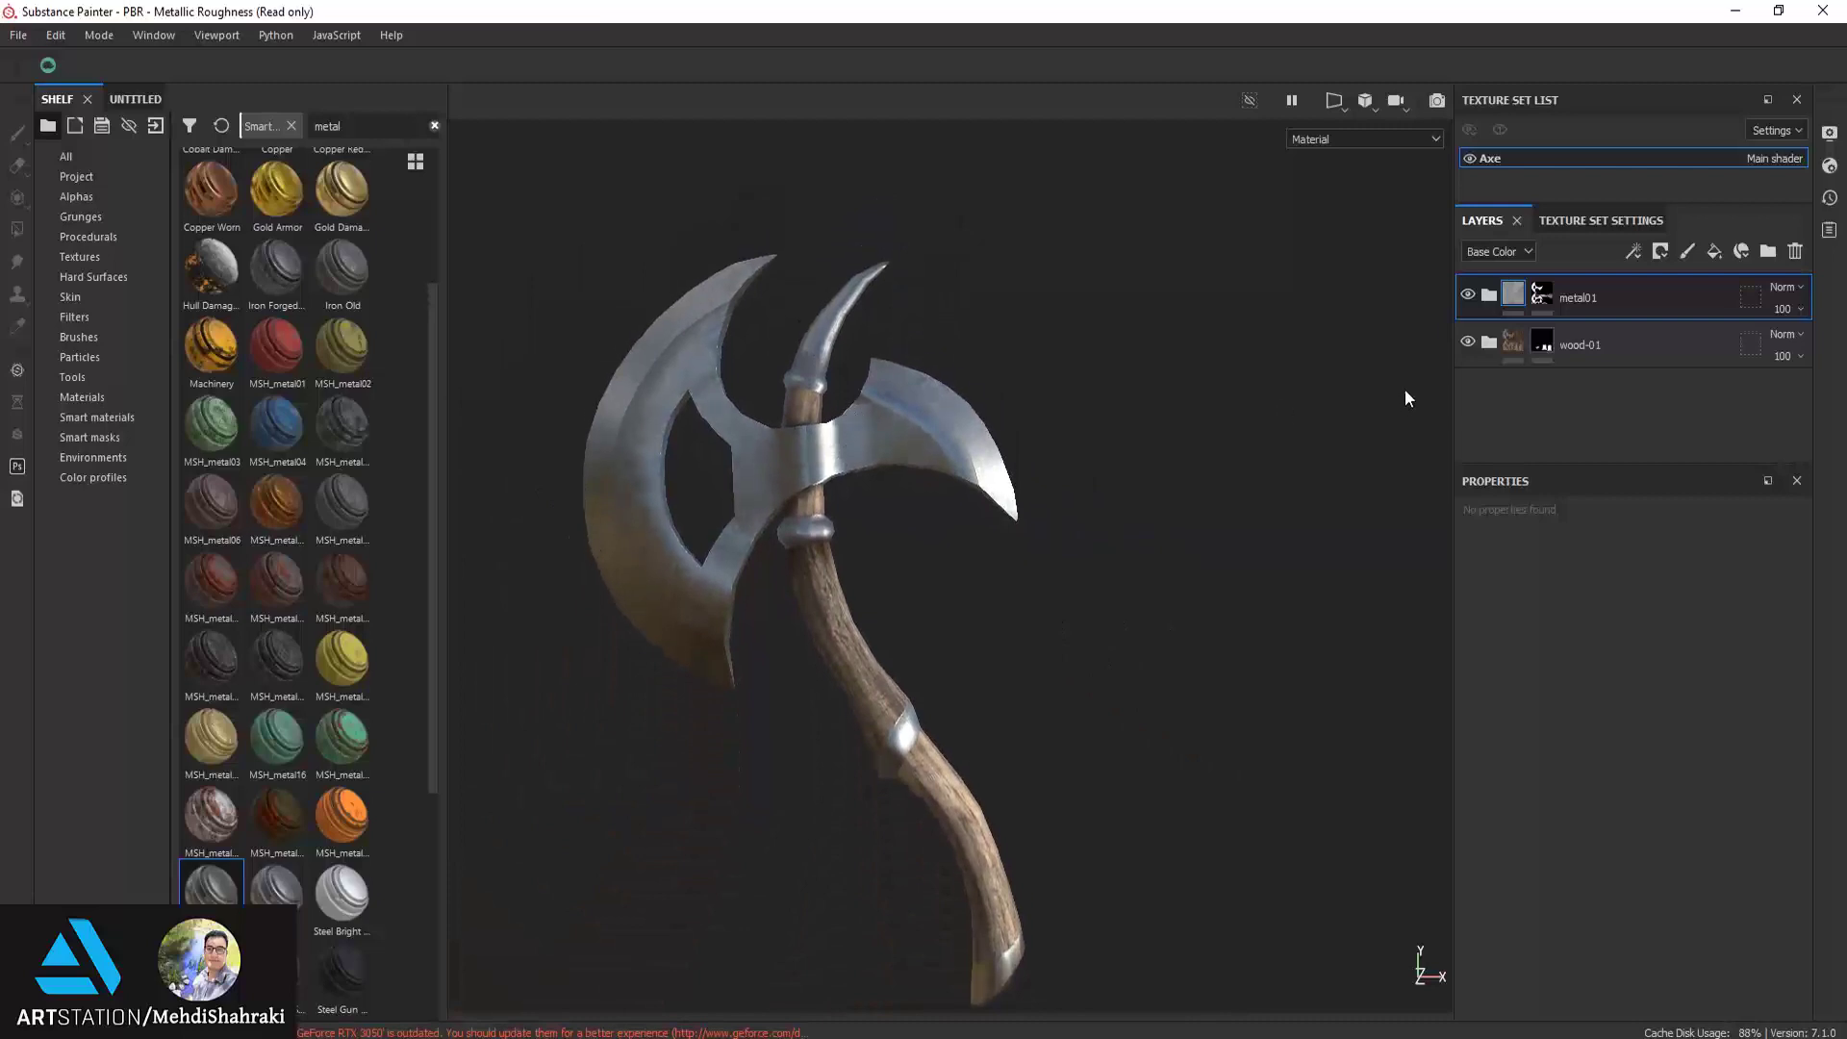
Select the metal01 mask in polygon fill mode and frame the top spike
click(1539, 292)
scroll(883, 579, up, 2)
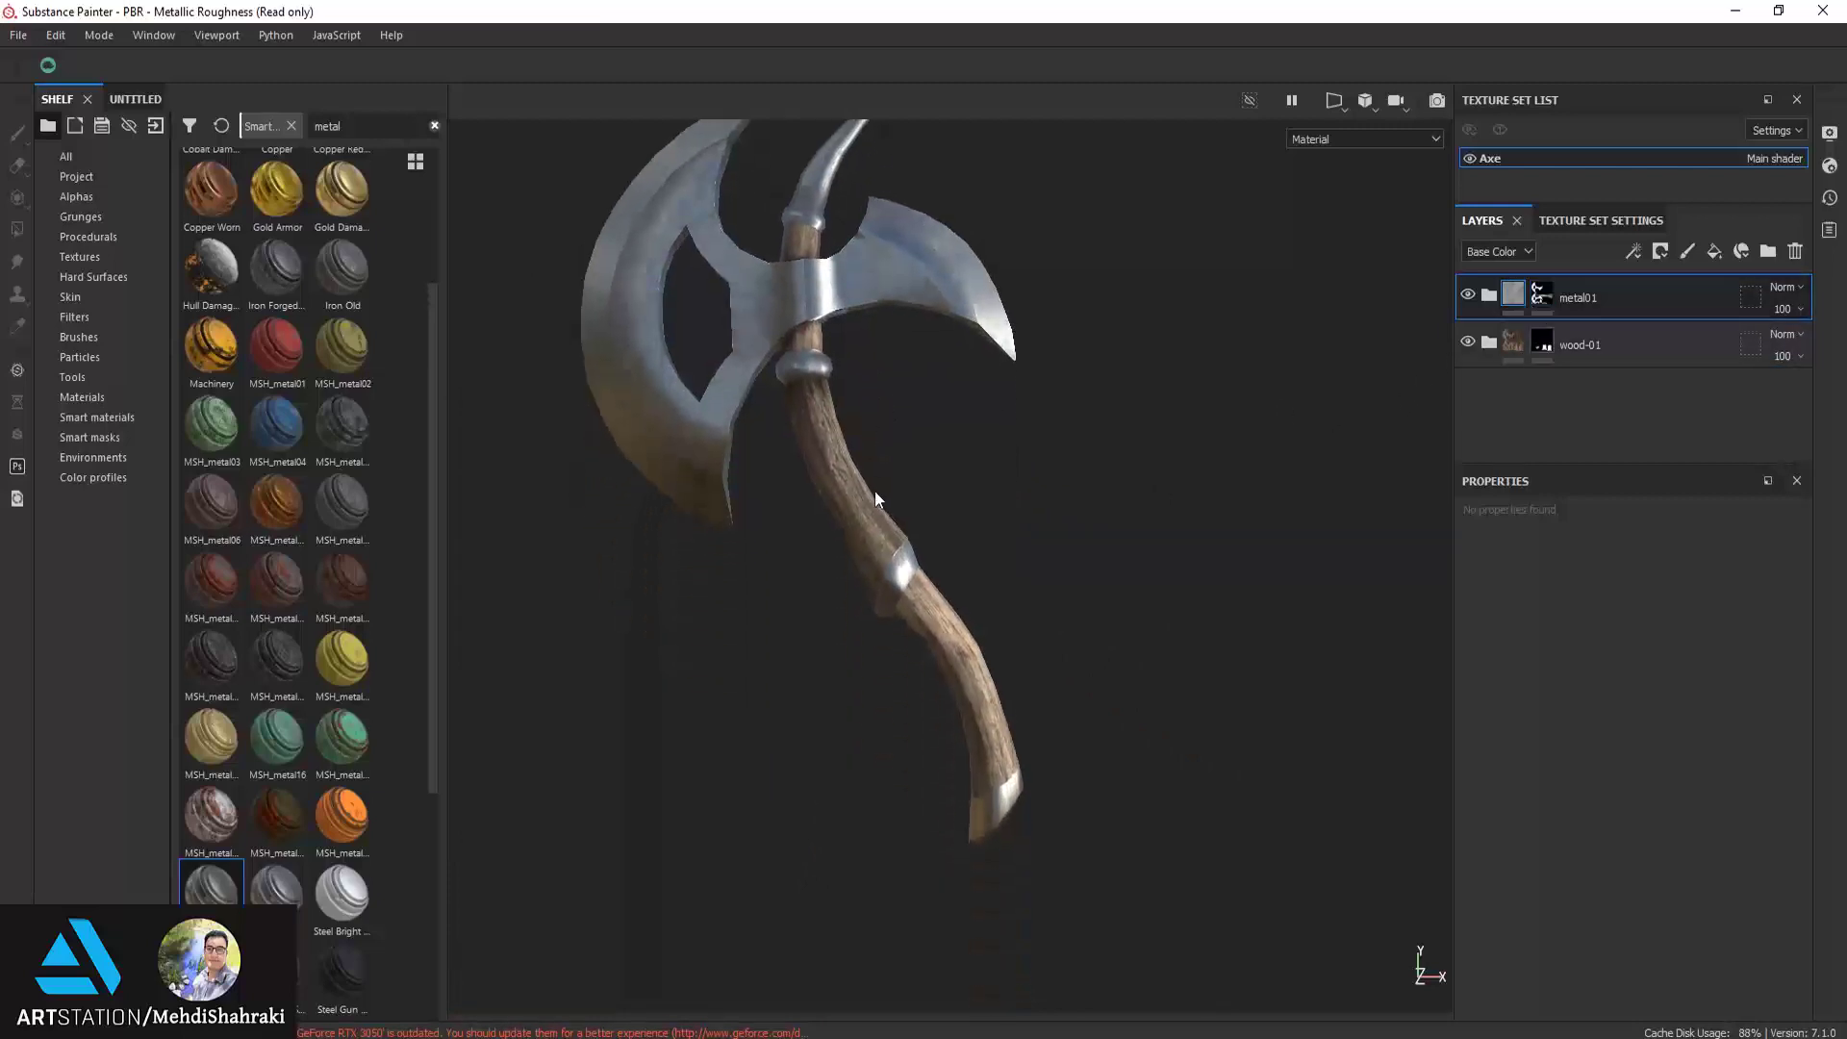
key(4)
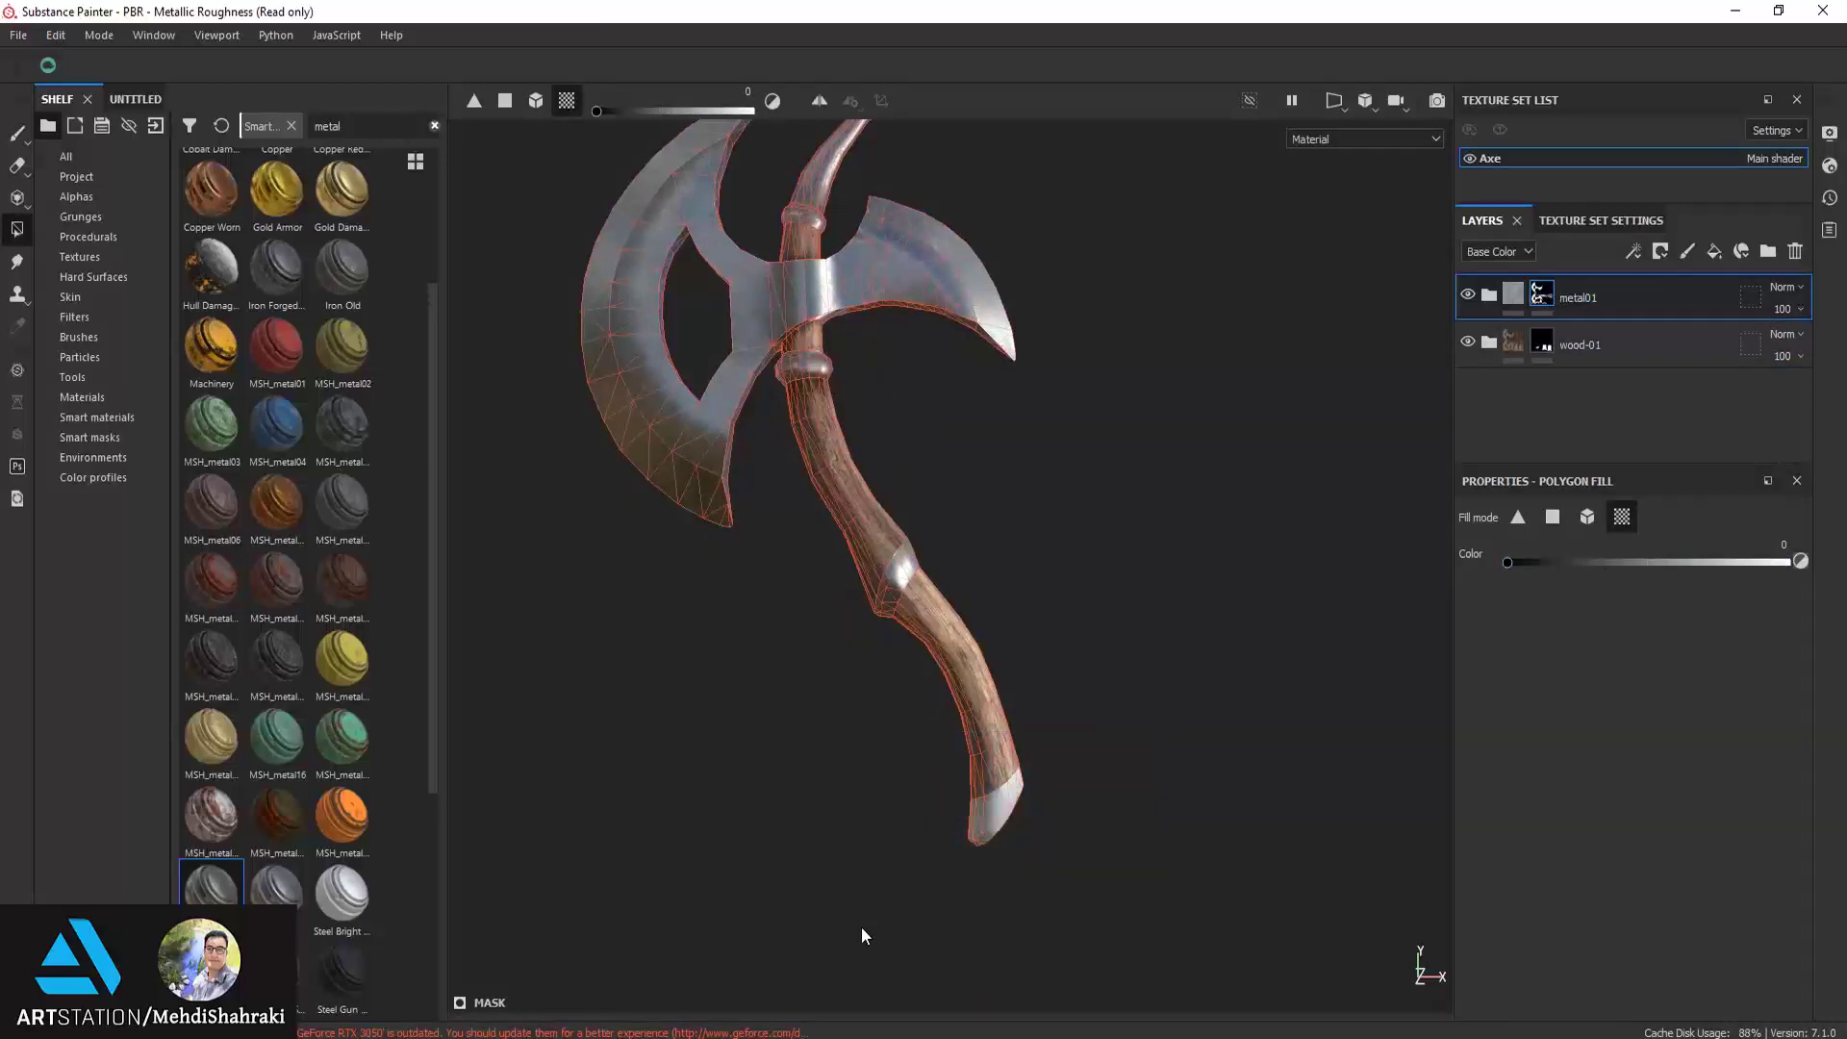
scroll(789, 345, down, 2)
scroll(789, 344, up, 3)
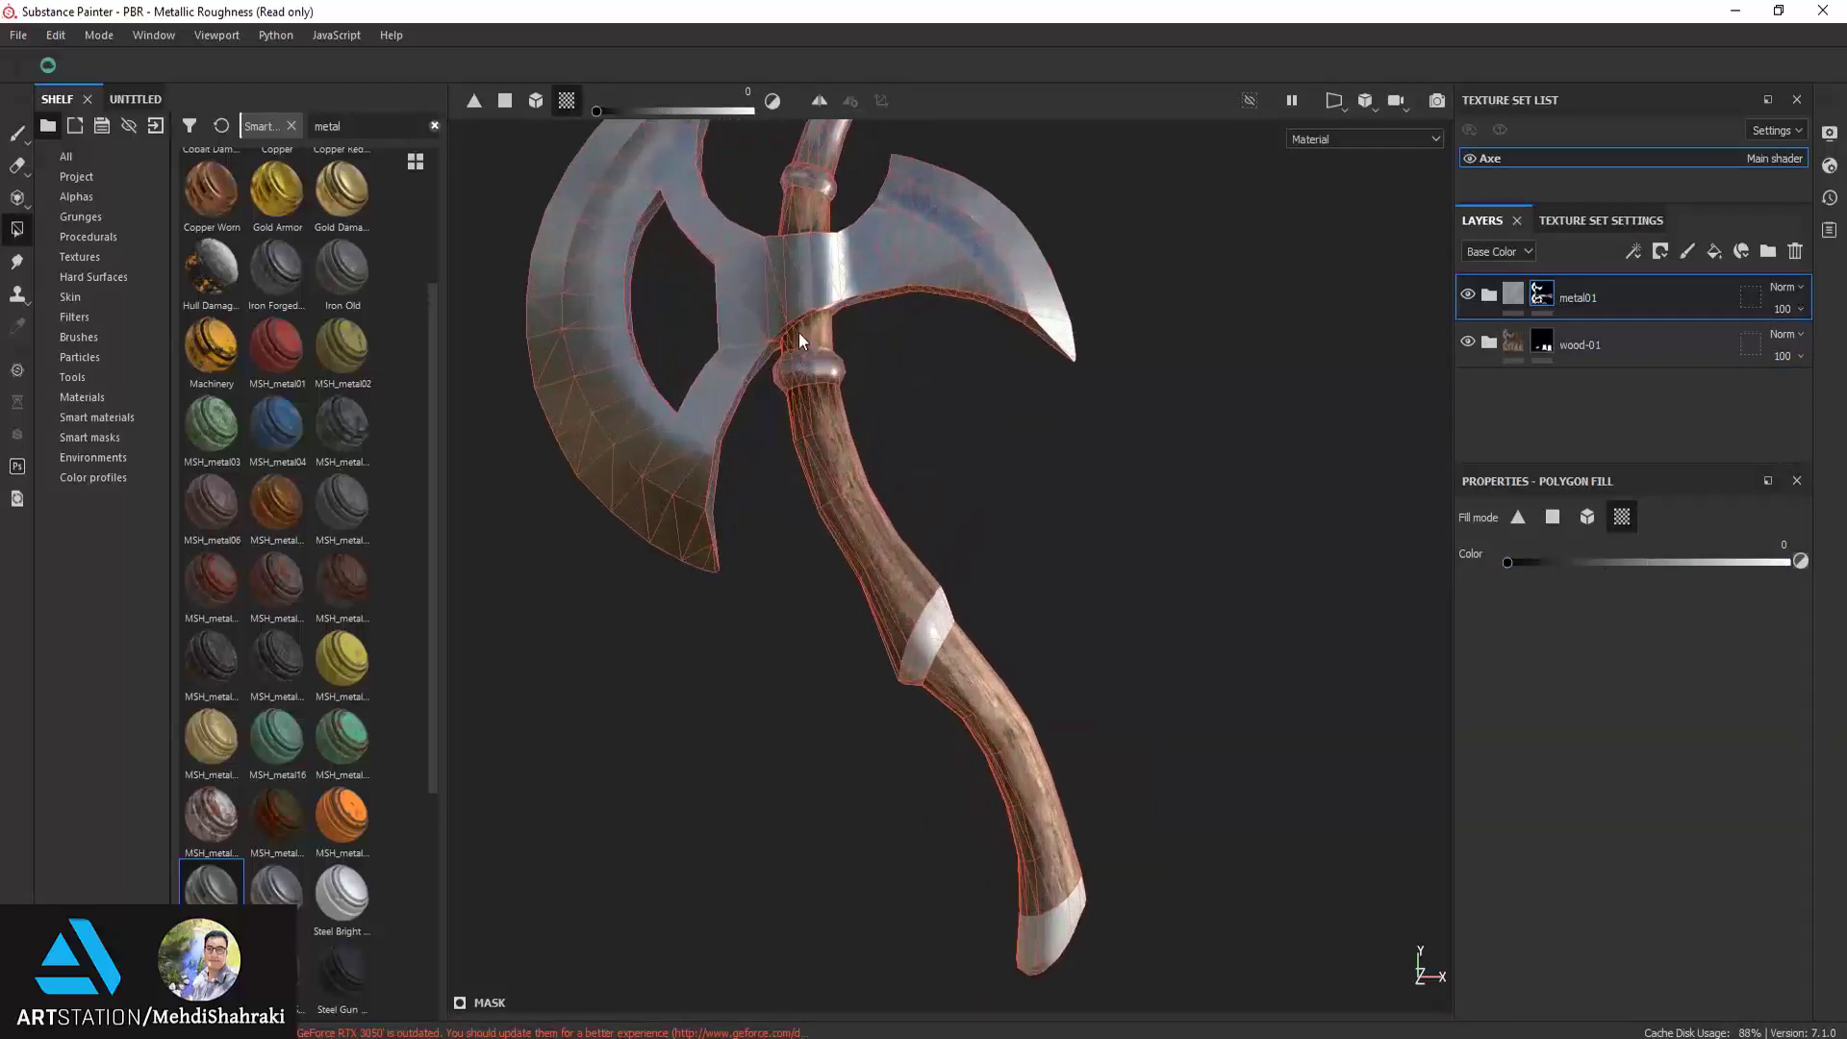
mouse_move(799, 332)
alt+mouse_down()
mouse_move(826, 442)
mouse_move(813, 498)
alt+mouse_up()
scroll(814, 498, up, 3)
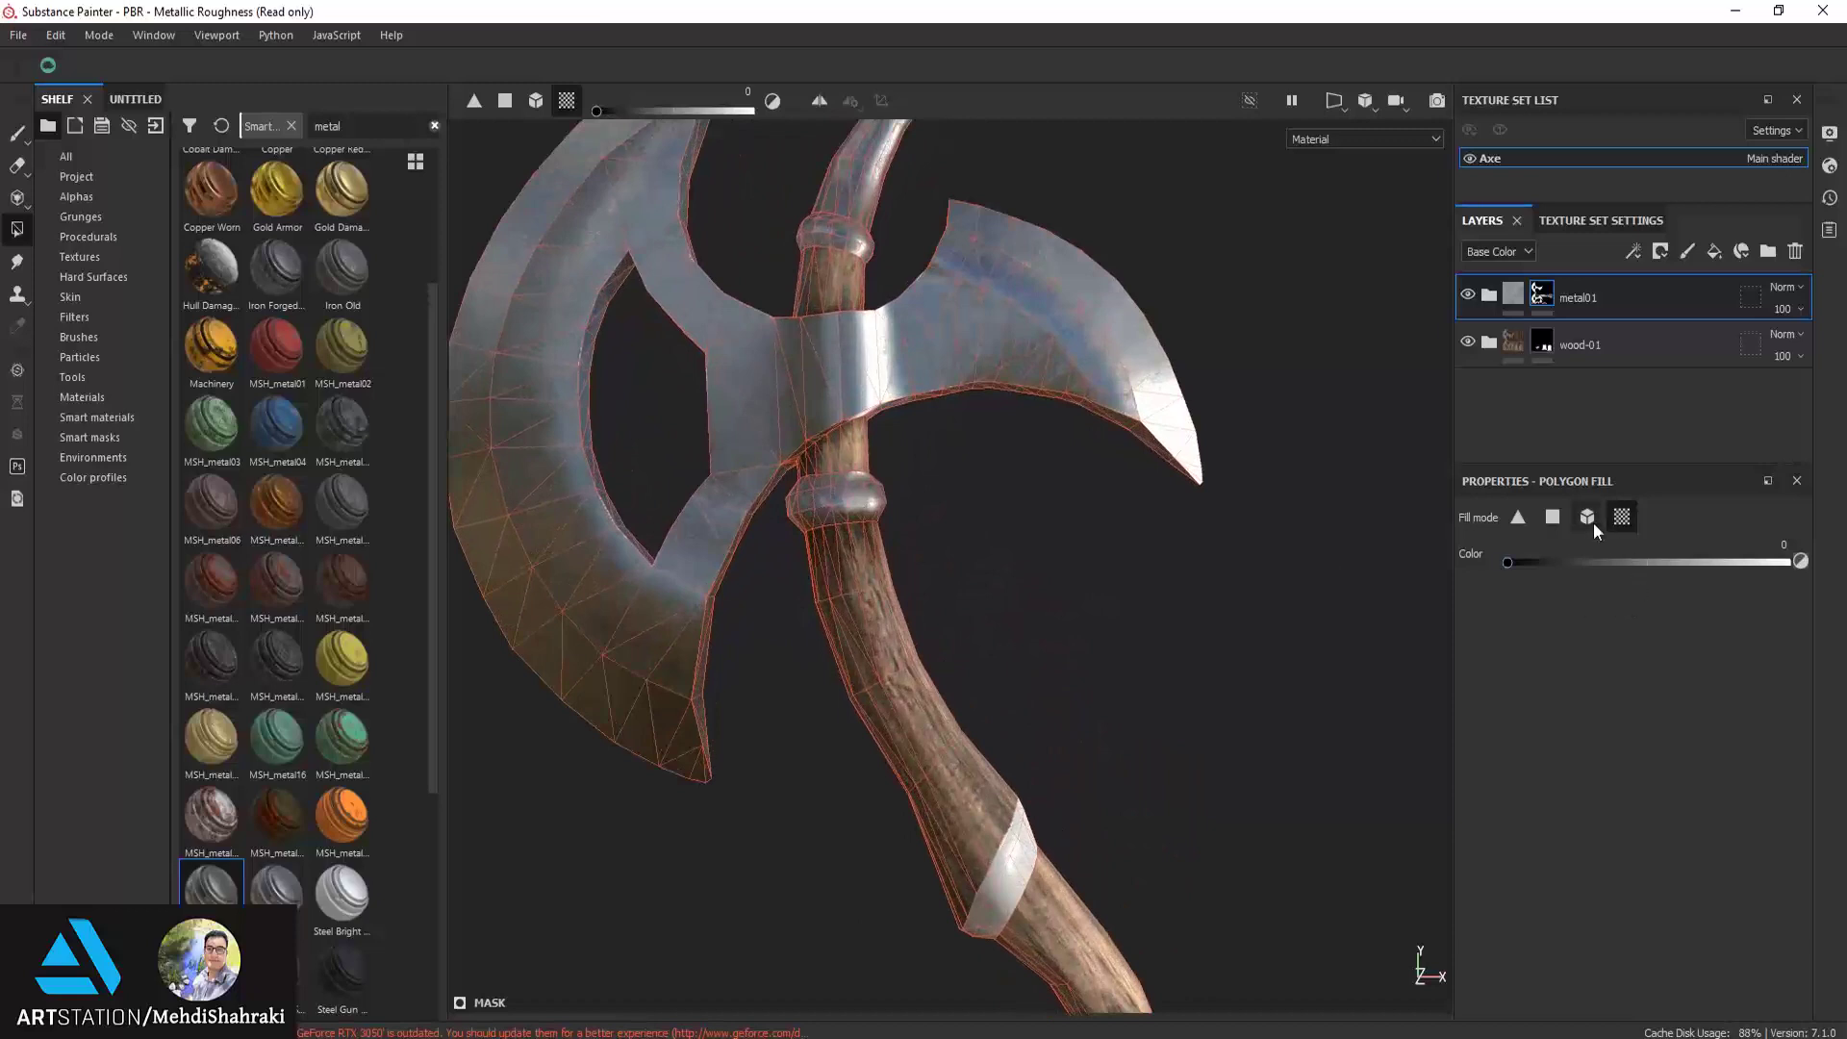
alt+middle_drag(862, 408, 869, 543)
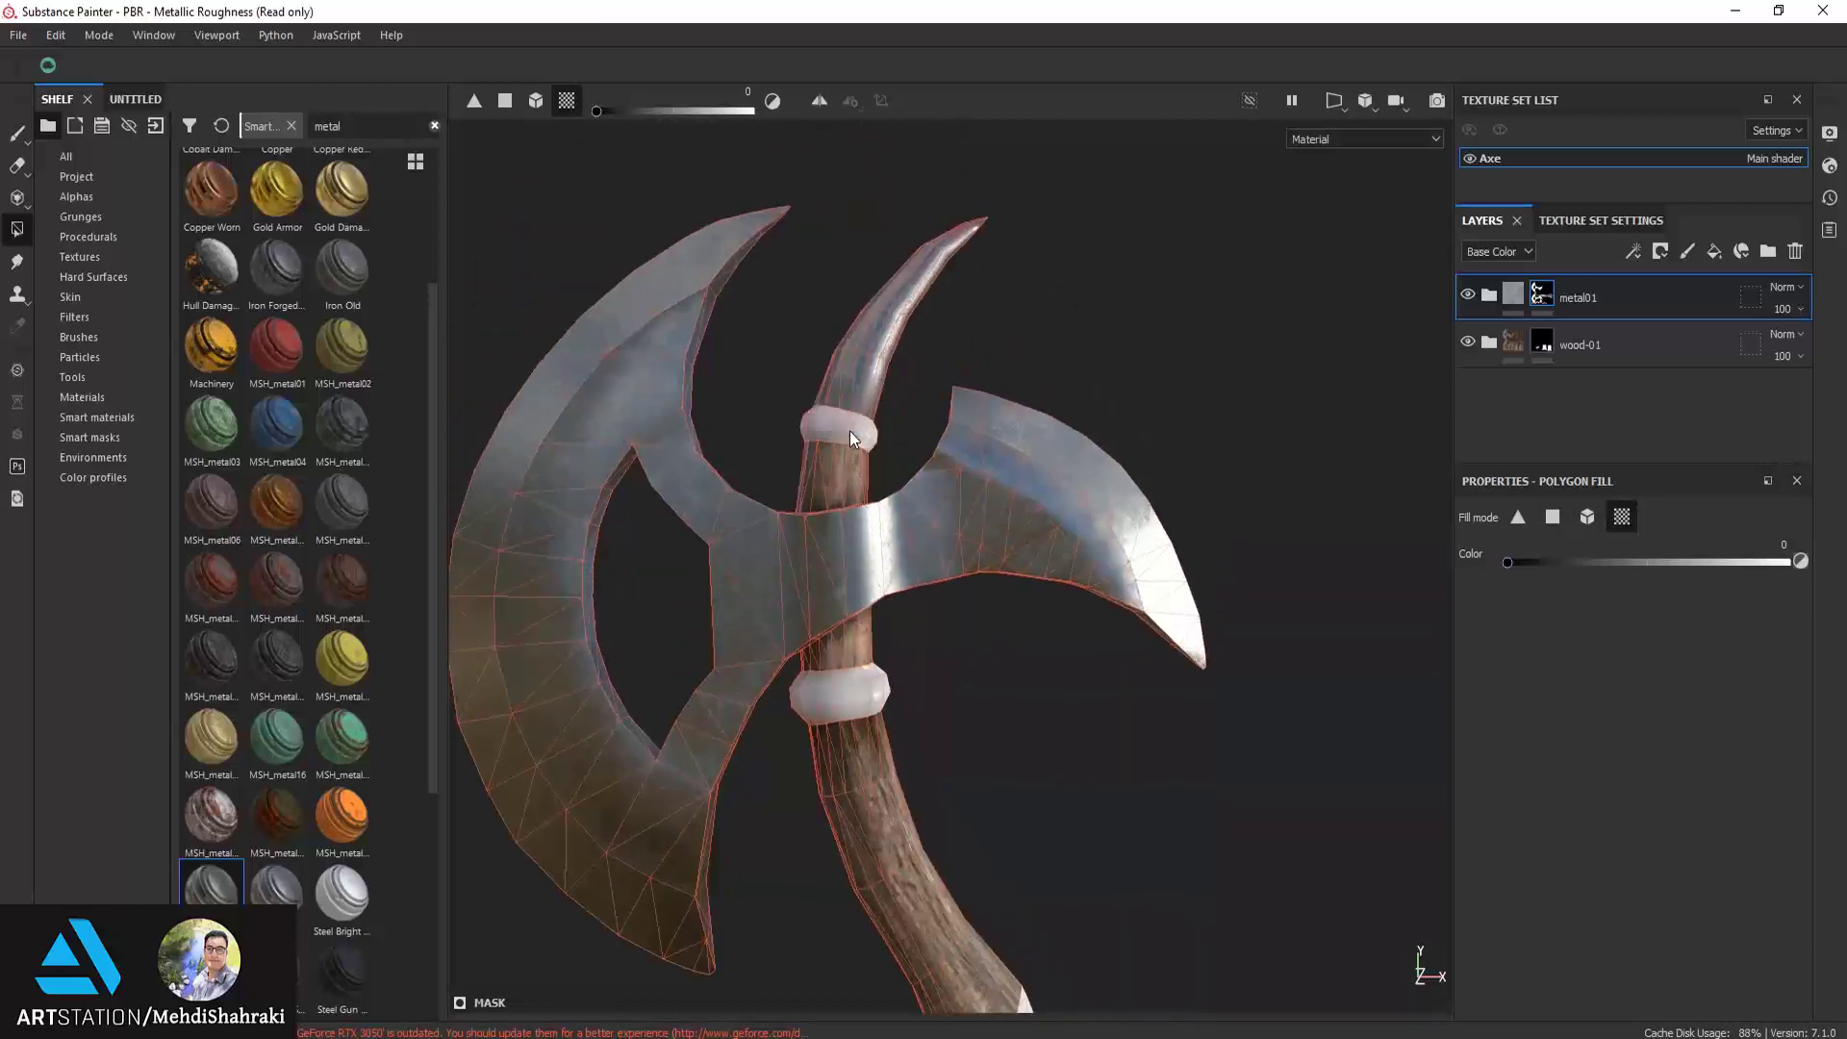
Create a new folder above metal01 and wood-01 and name it metal-02
alt+middle_drag(851, 431, 851, 485)
mouse_move(1360, 518)
alt+middle_down()
mouse_move(1138, 429)
mouse_move(1134, 559)
alt+middle_up()
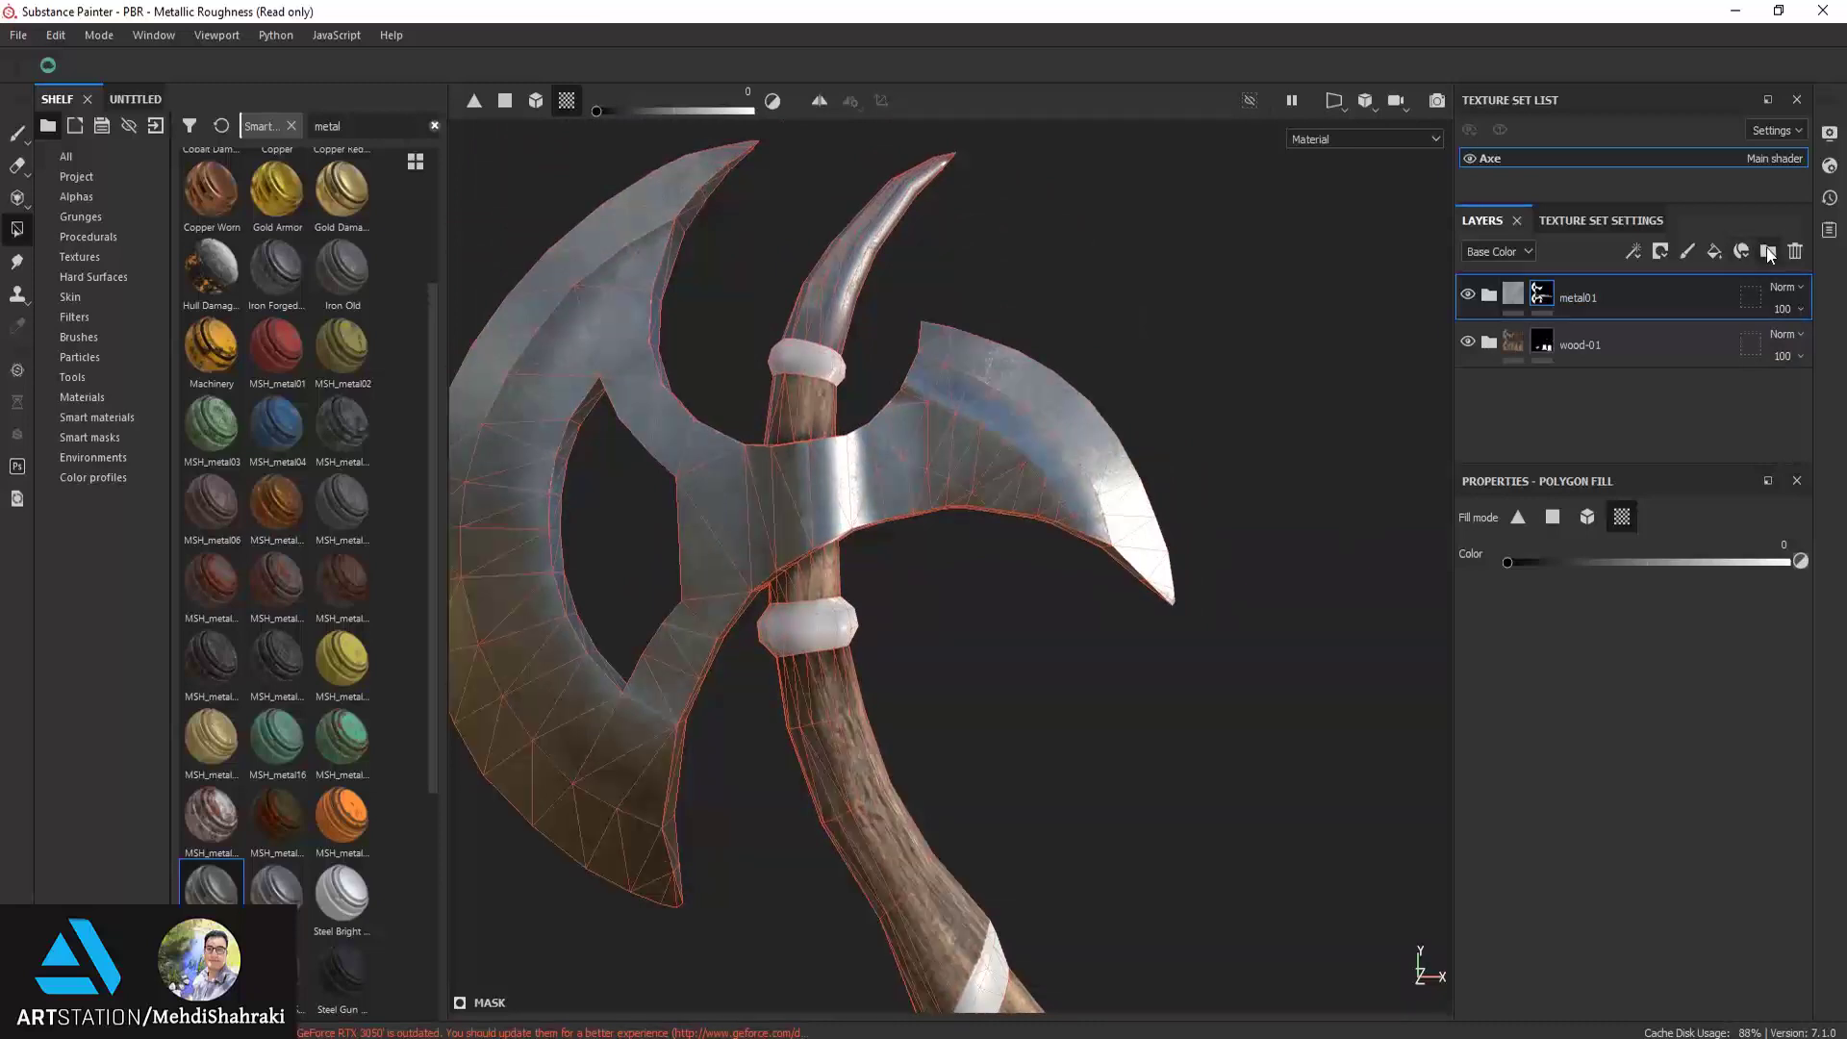
click(1768, 252)
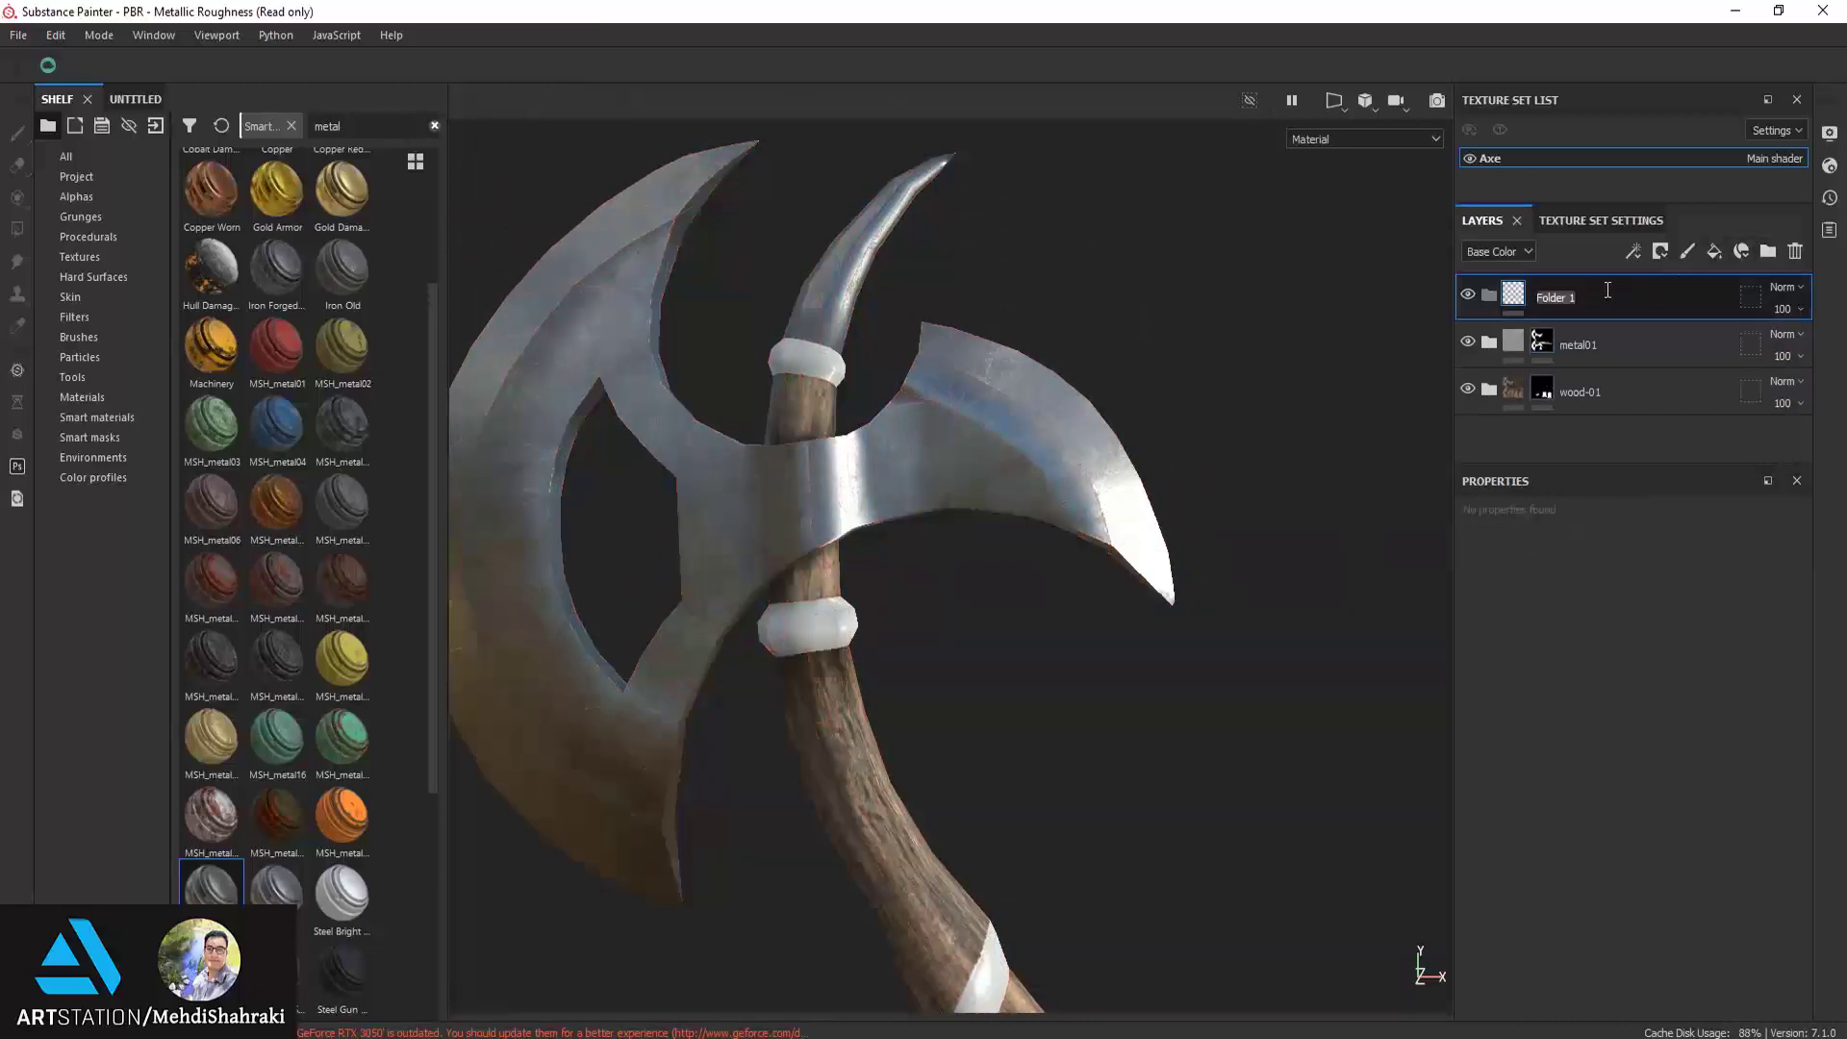
text(metal)
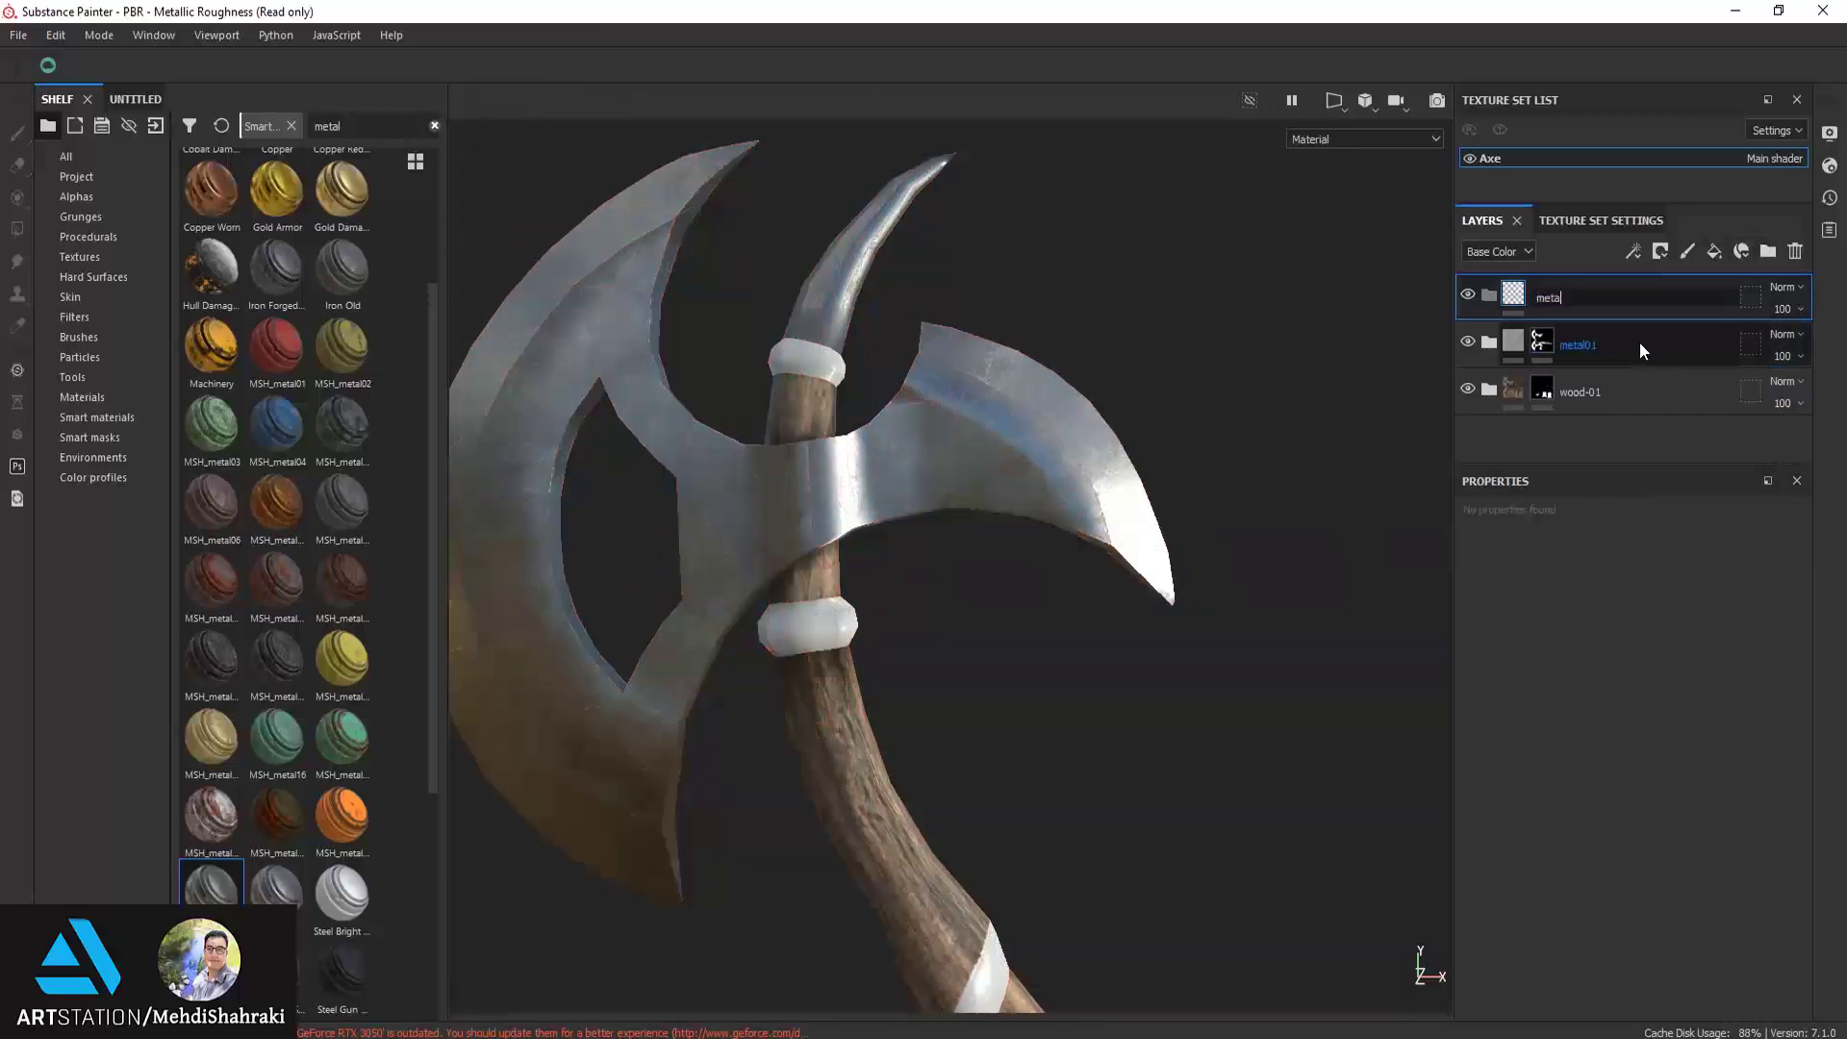
text(-02)
key(Return)
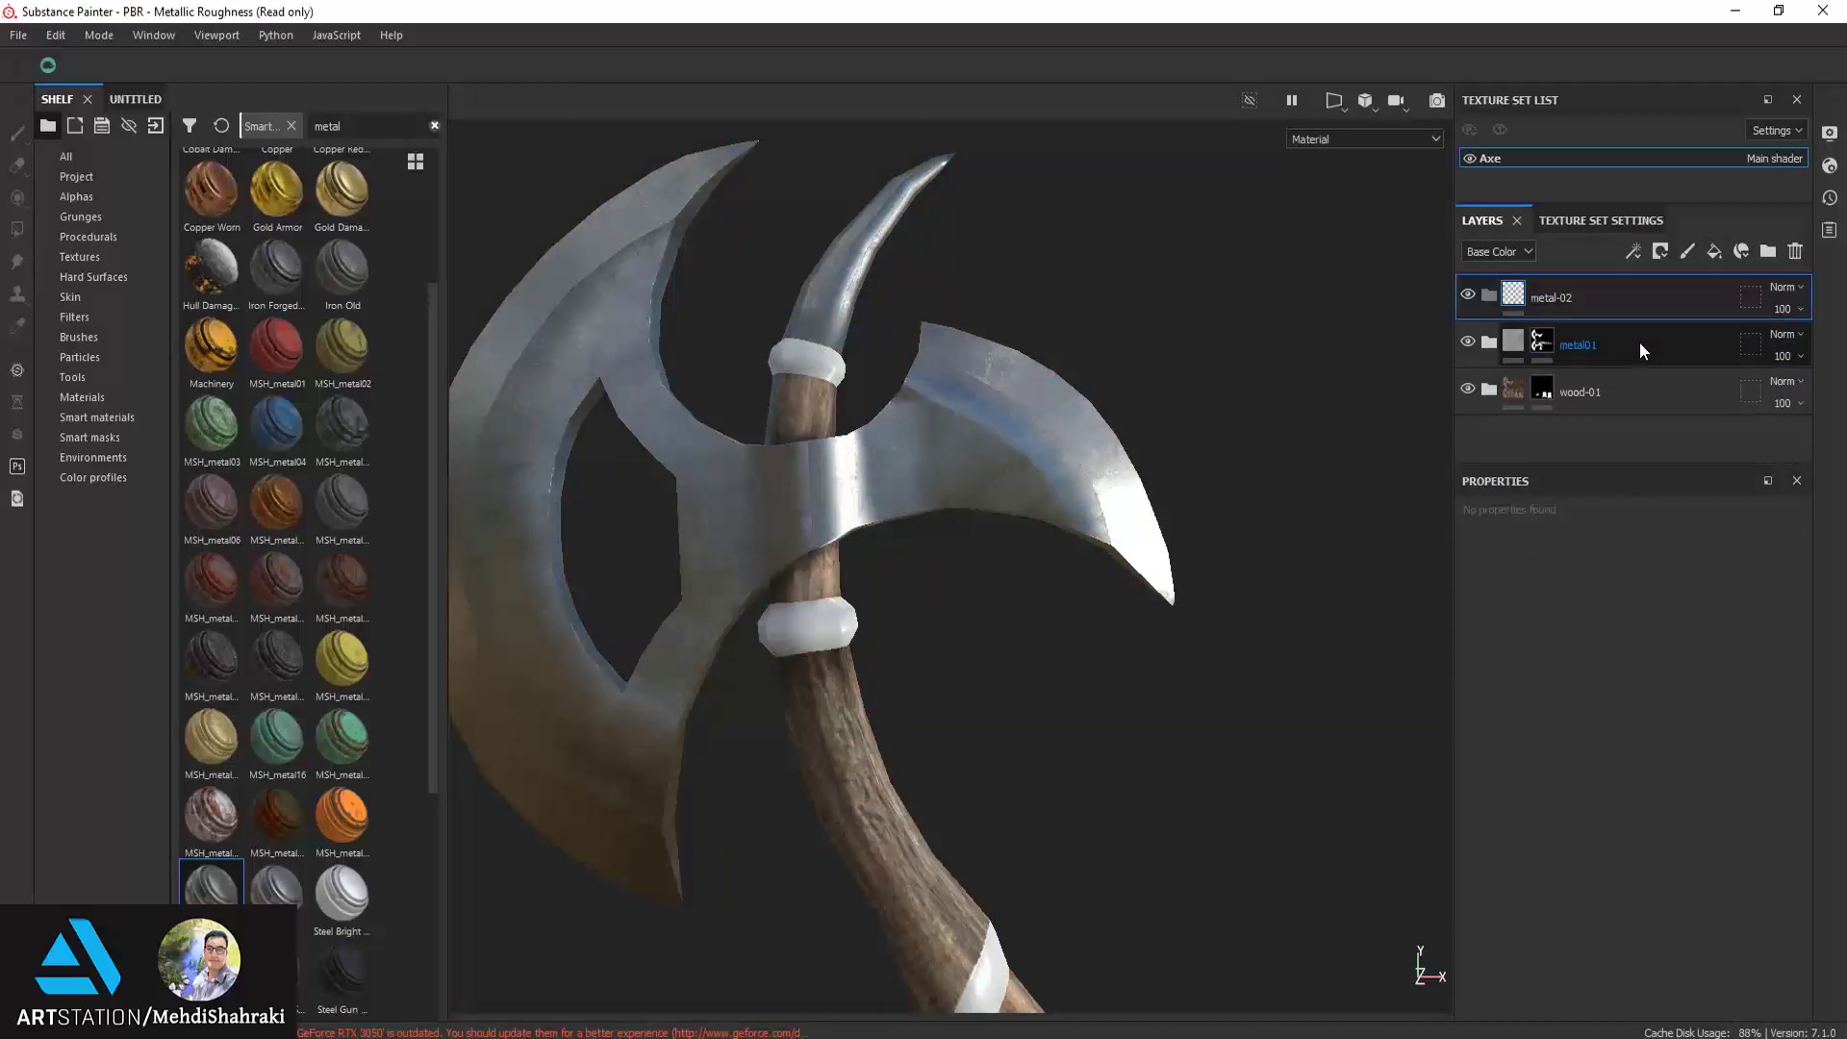
Give metal-02 a black mask, drop Steel Dark Aged into it, and select the mask
click(1658, 252)
click(1683, 303)
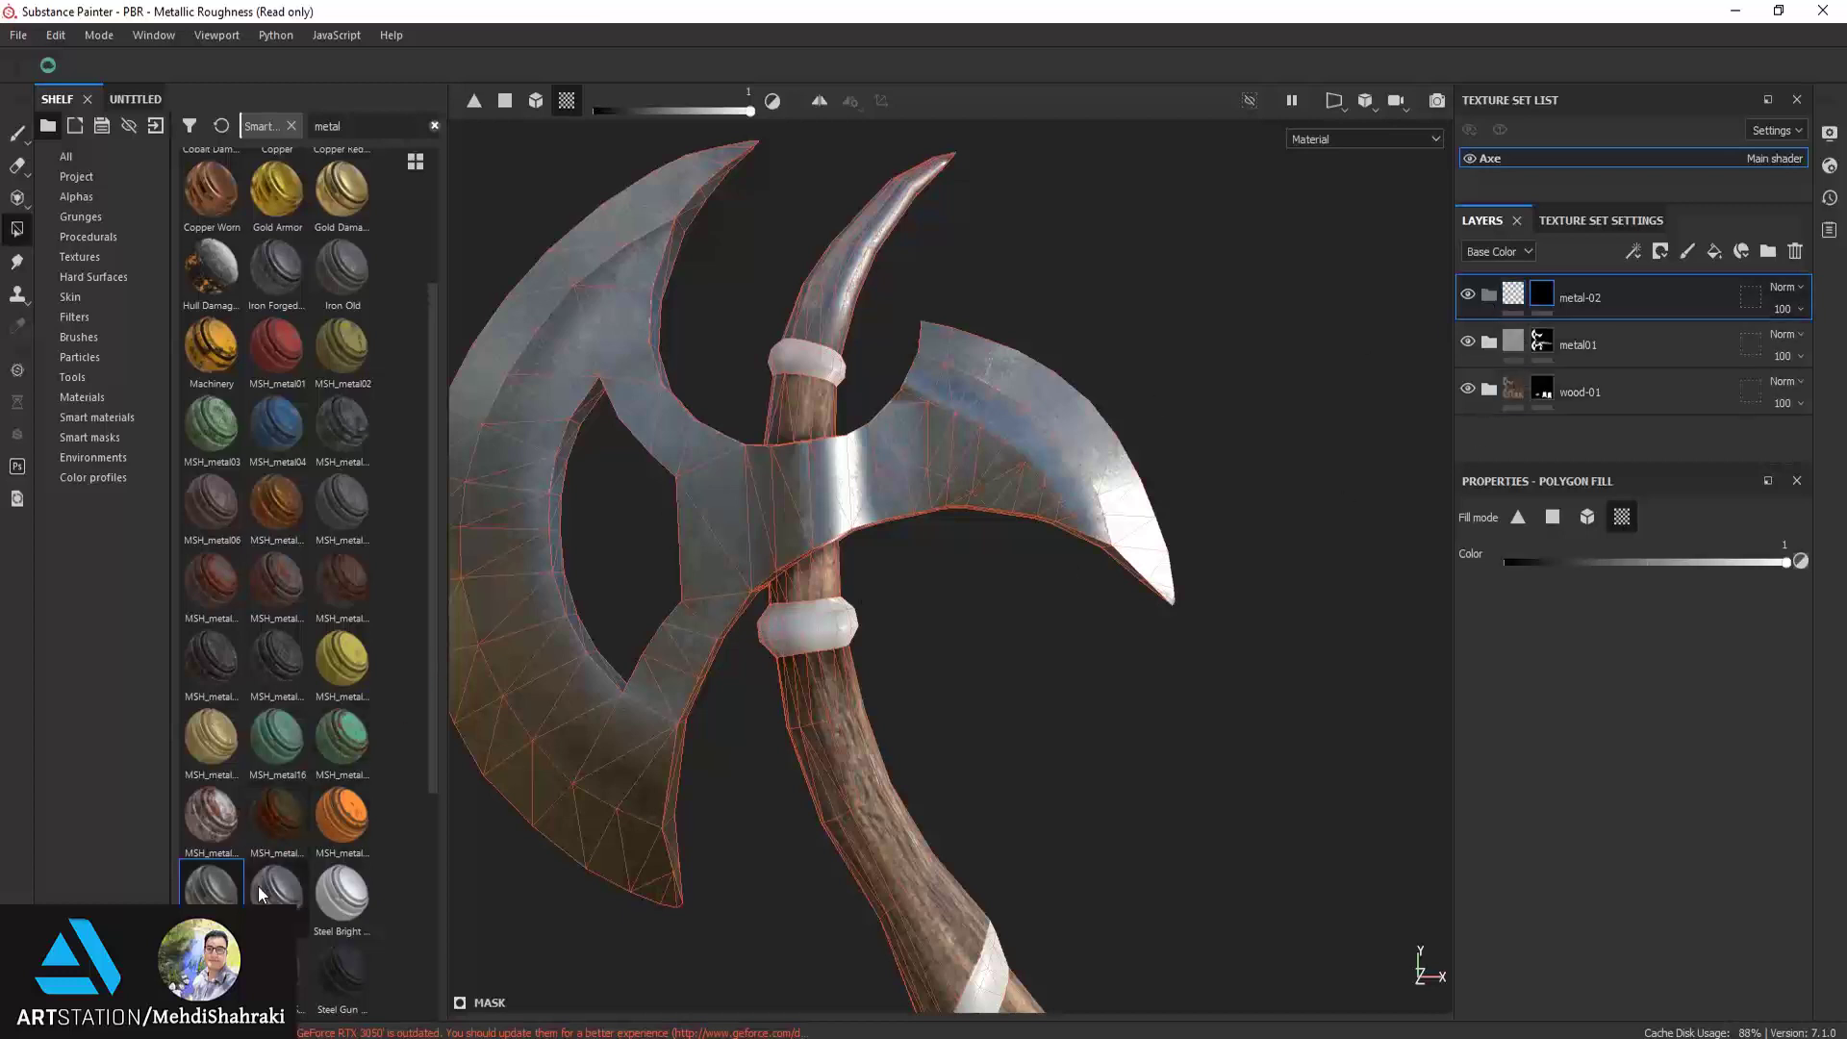
drag(211, 883, 1512, 300)
click(809, 359)
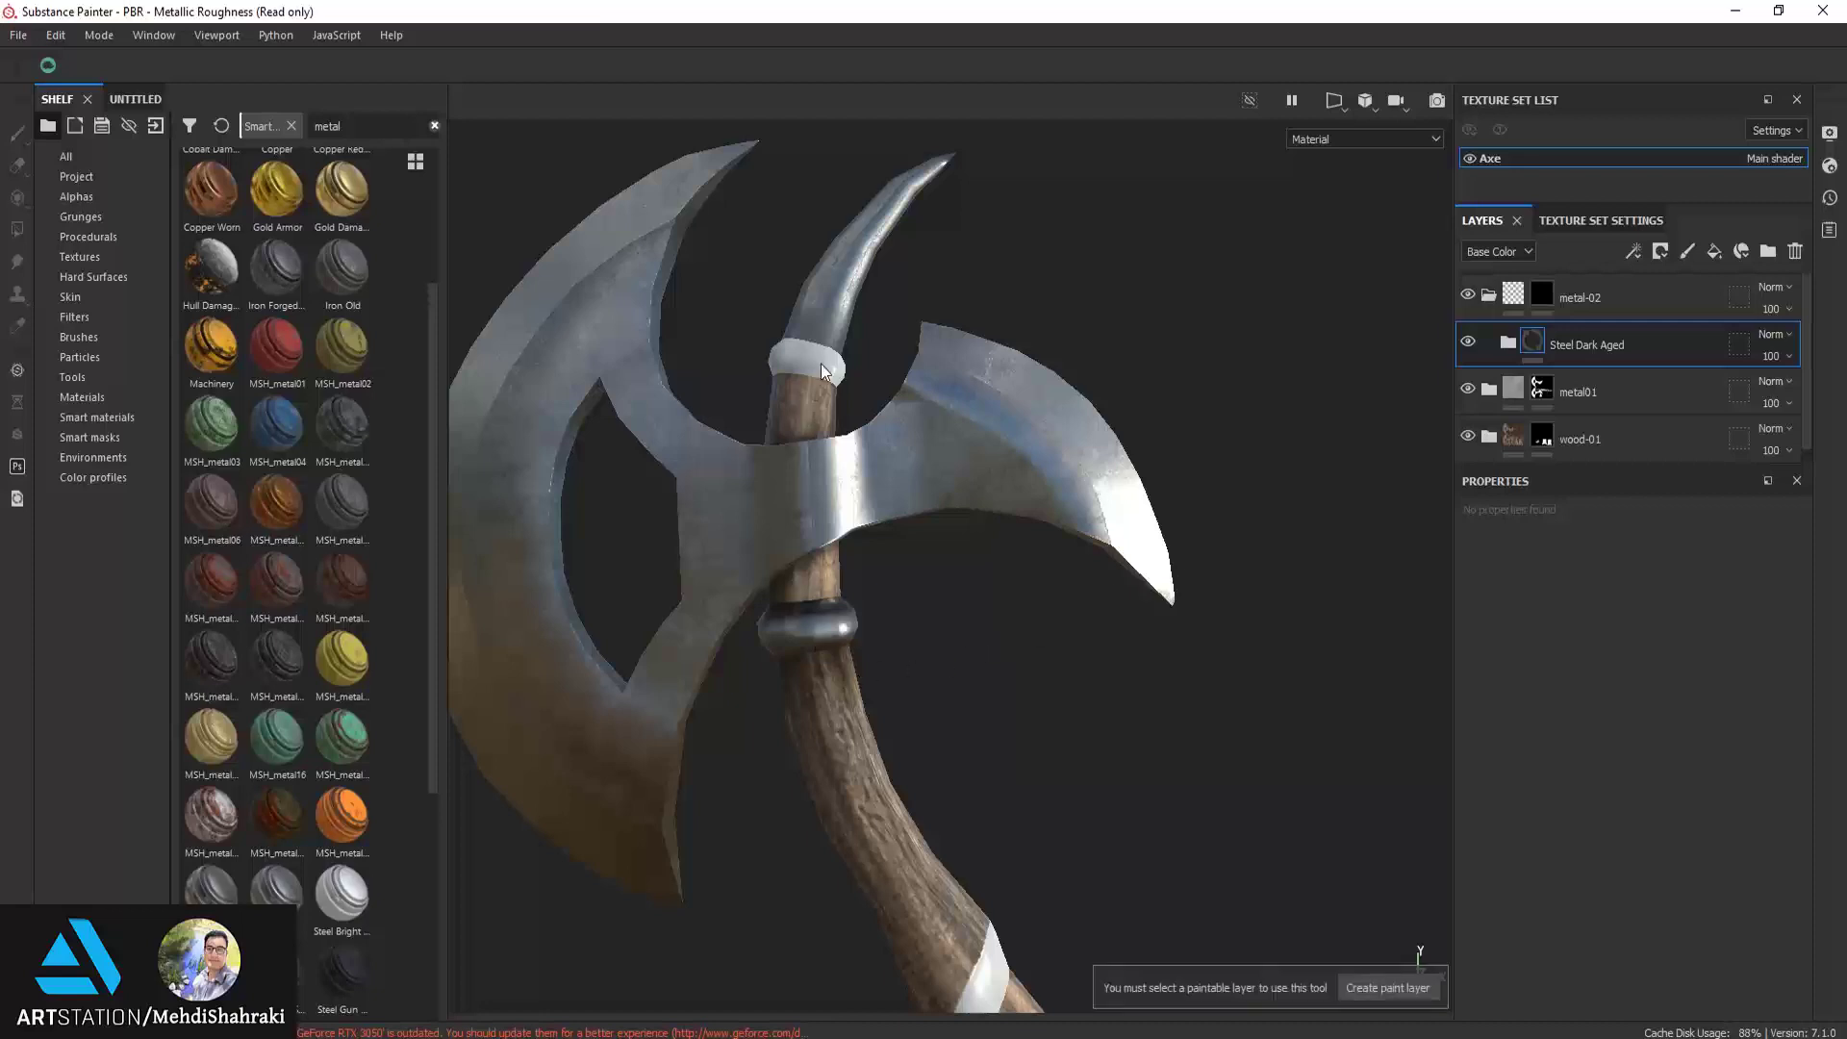
click(1551, 298)
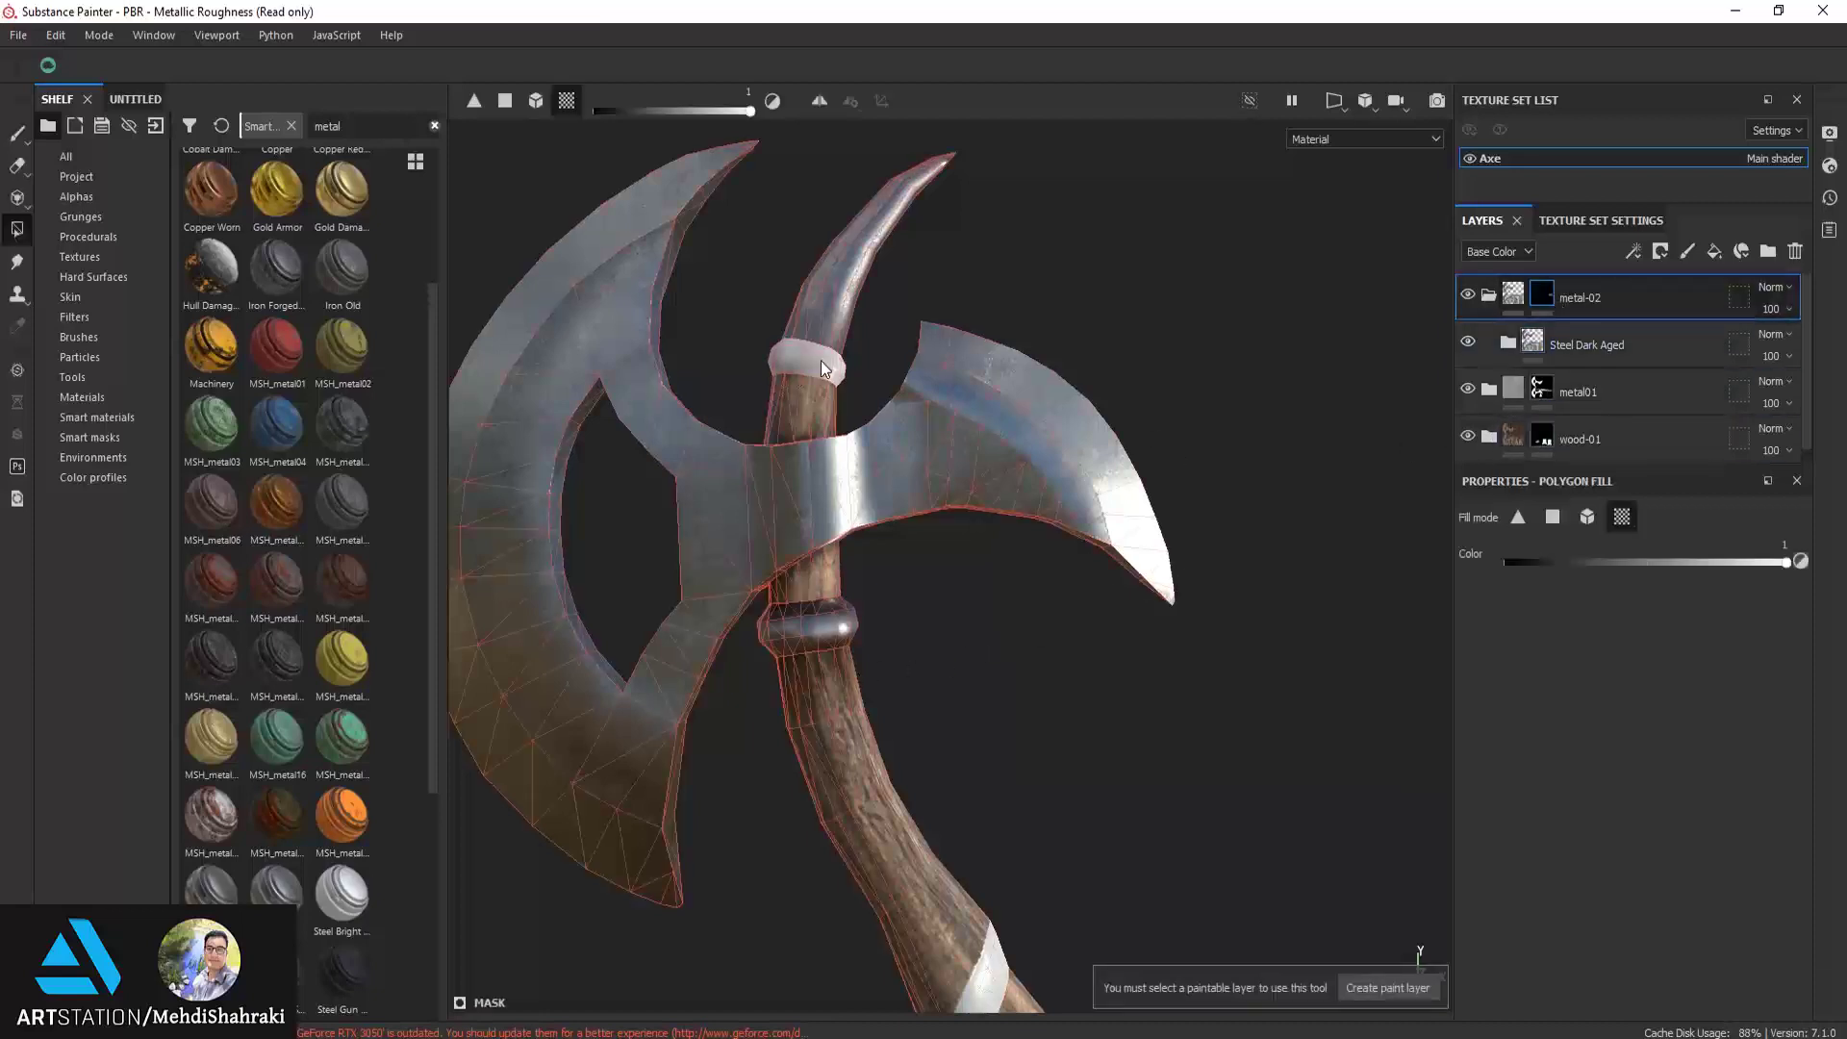
Collapse the metal-02 folder and orbit the axe to face the blade
mouse_move(903, 520)
alt+middle_down()
mouse_move(947, 741)
mouse_move(945, 660)
alt+middle_up()
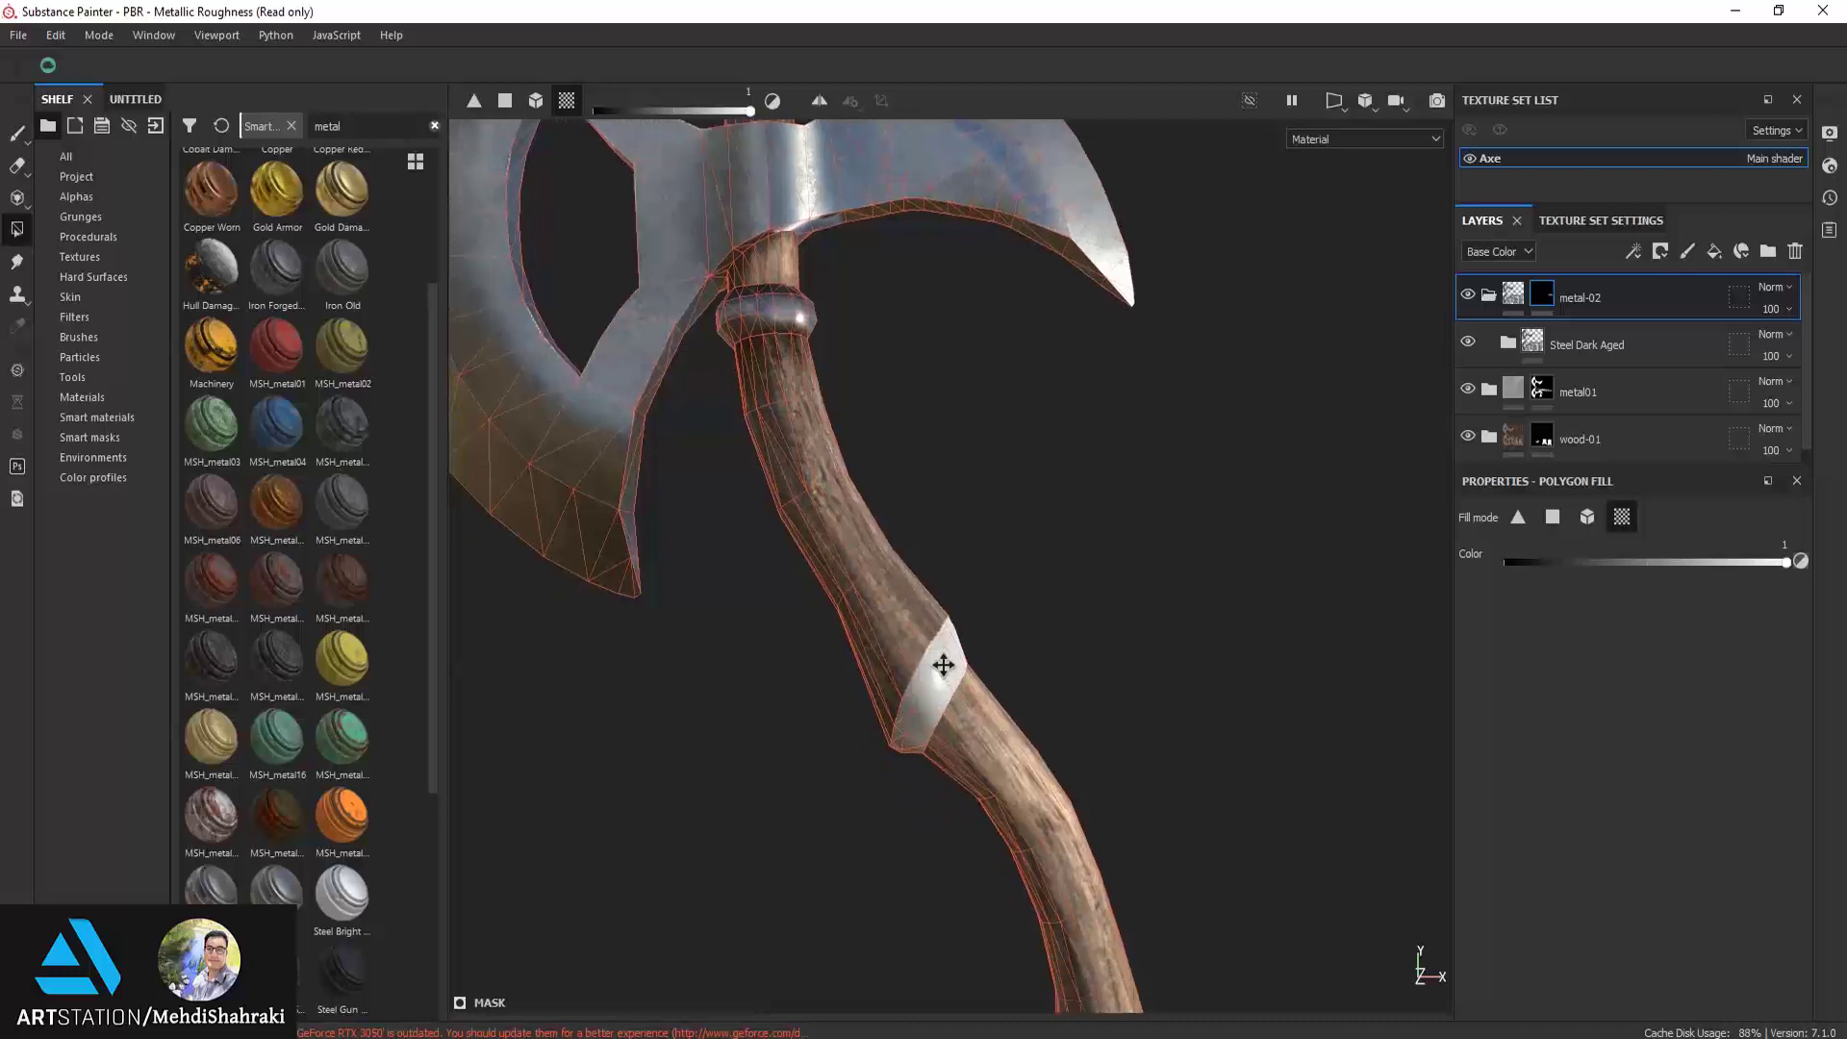
mouse_move(944, 660)
alt+mouse_down()
mouse_move(689, 575)
mouse_move(995, 461)
alt+mouse_up()
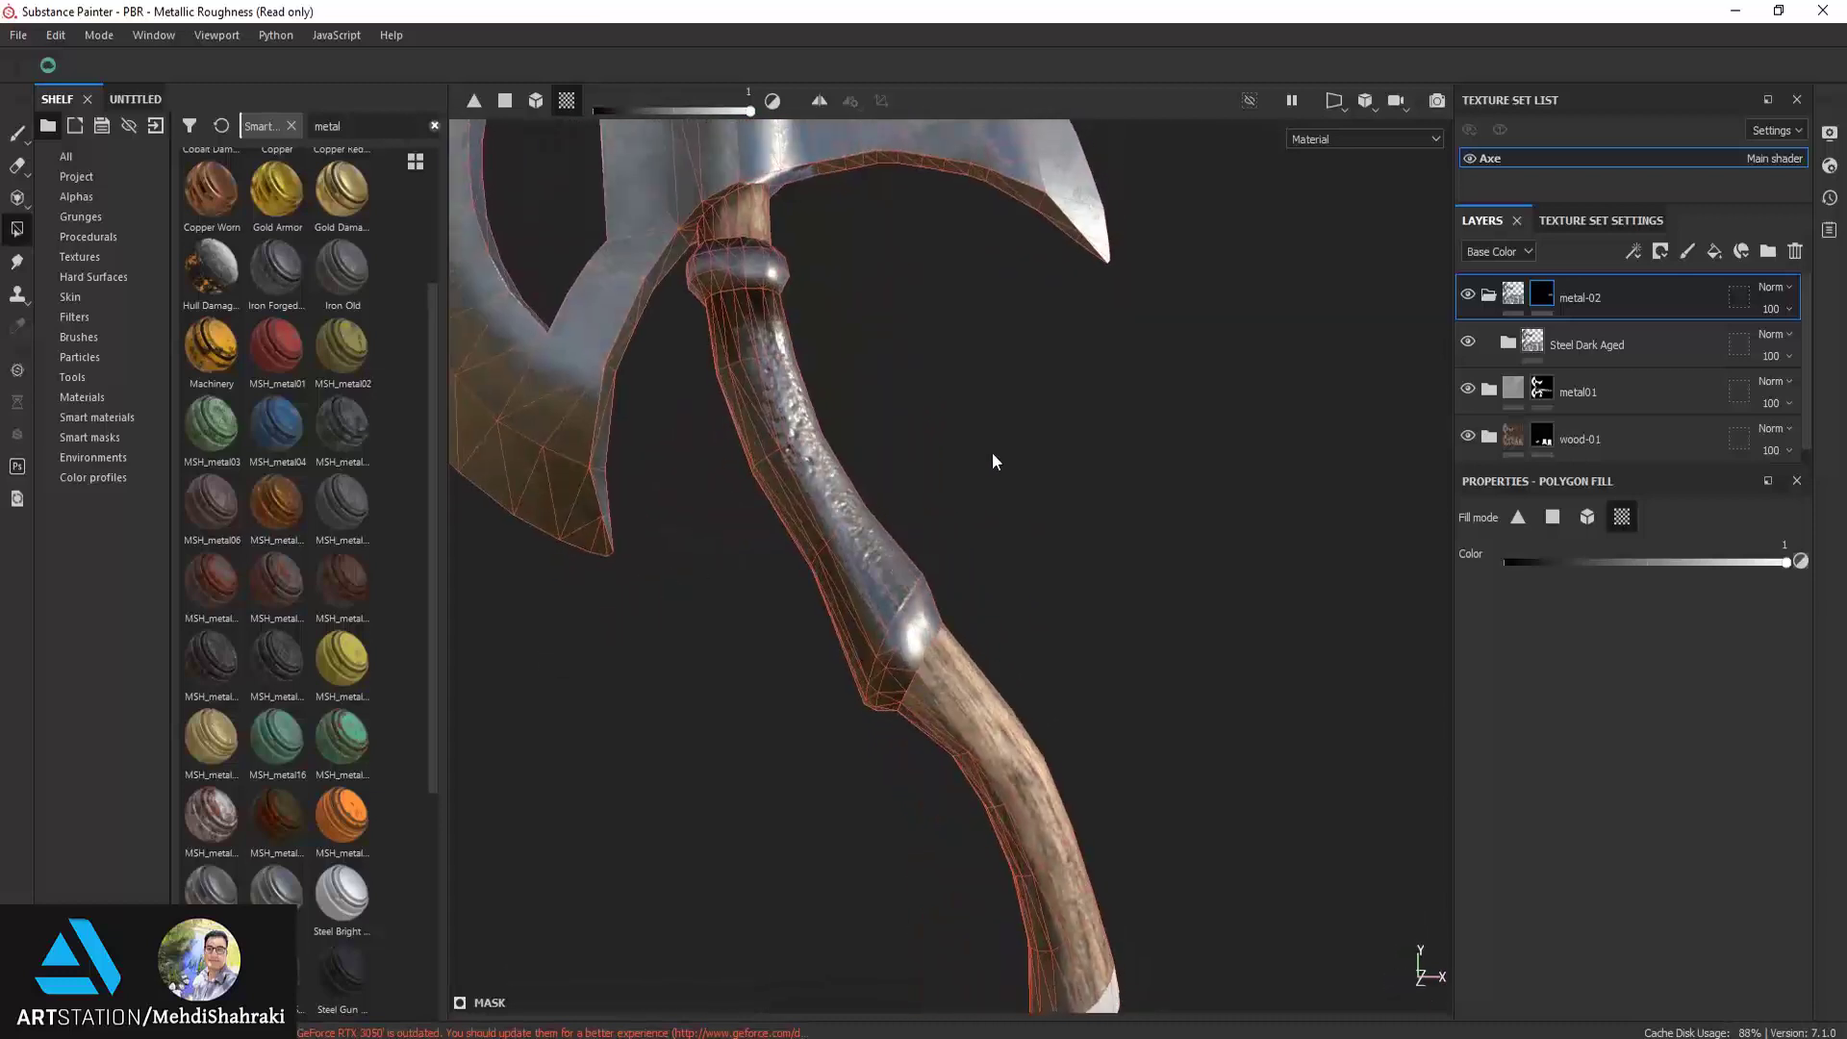
mouse_move(1187, 717)
alt+mouse_down()
mouse_move(1059, 882)
mouse_move(1071, 772)
alt+mouse_up()
click(1491, 293)
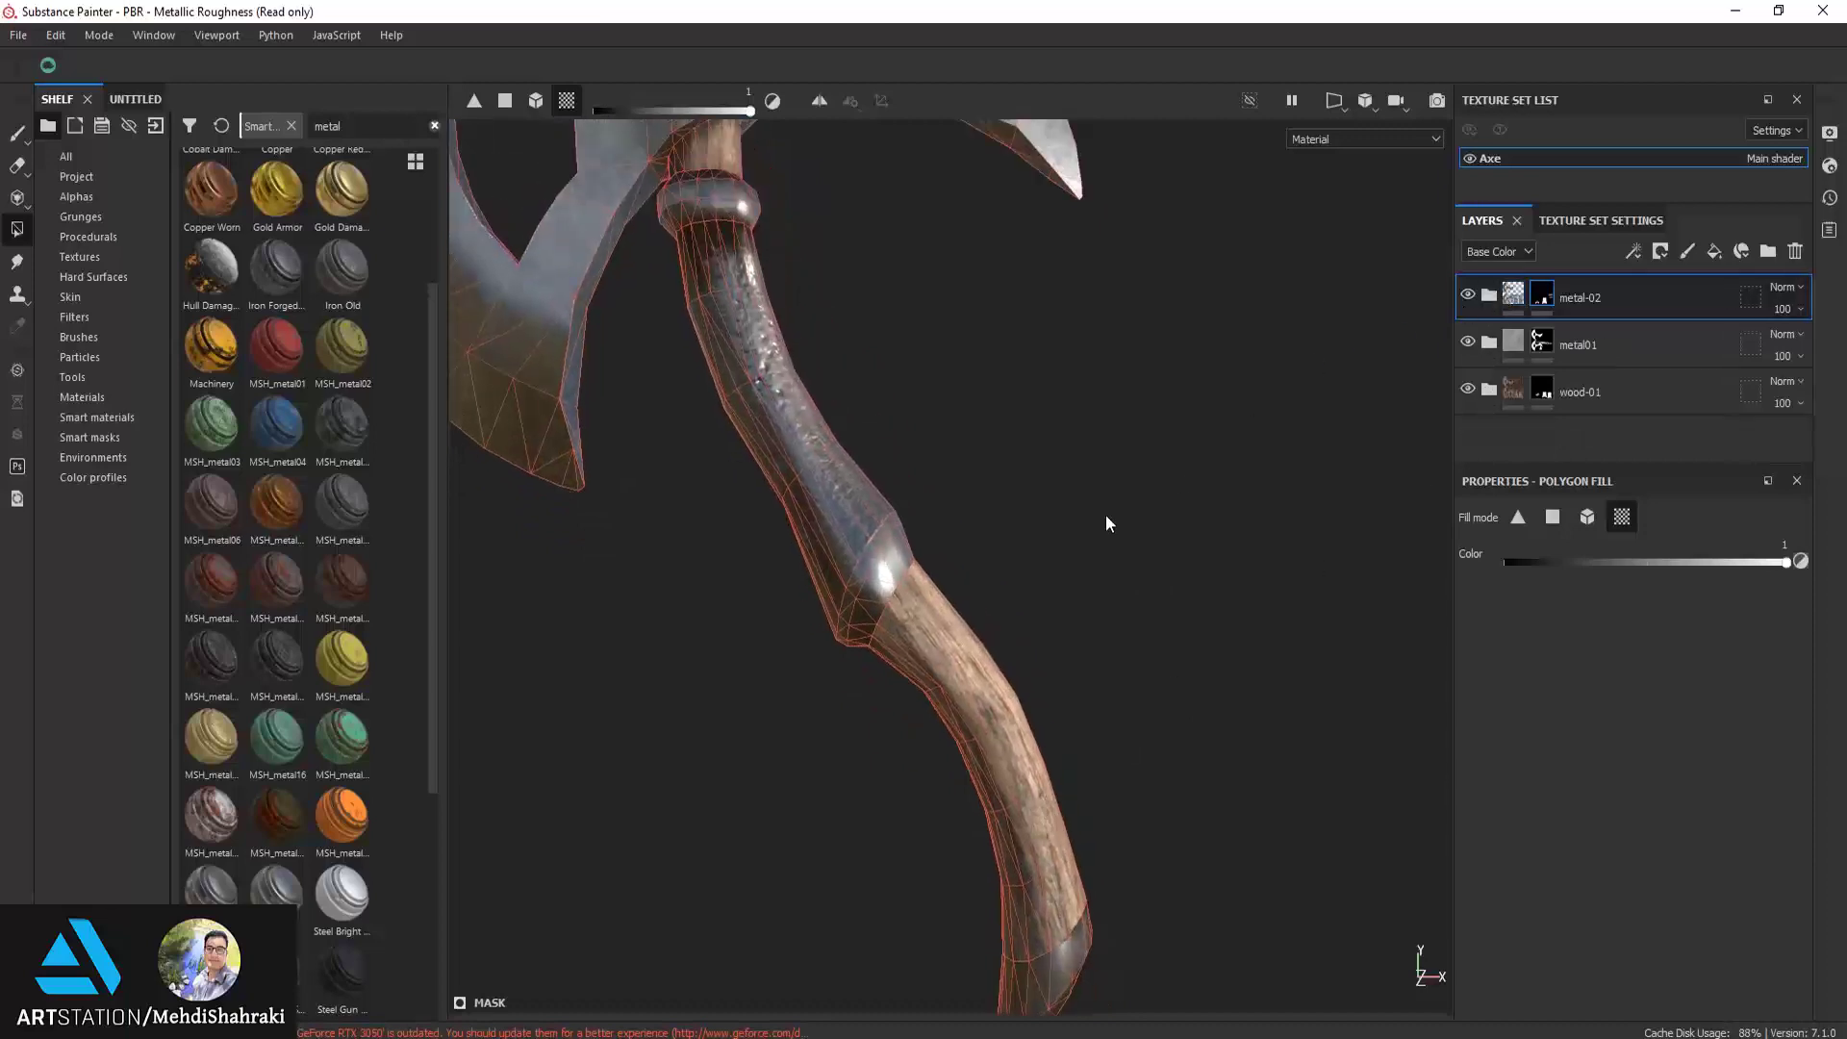
scroll(1105, 513, up, 2)
scroll(1048, 528, down, 2)
scroll(1041, 511, down, 3)
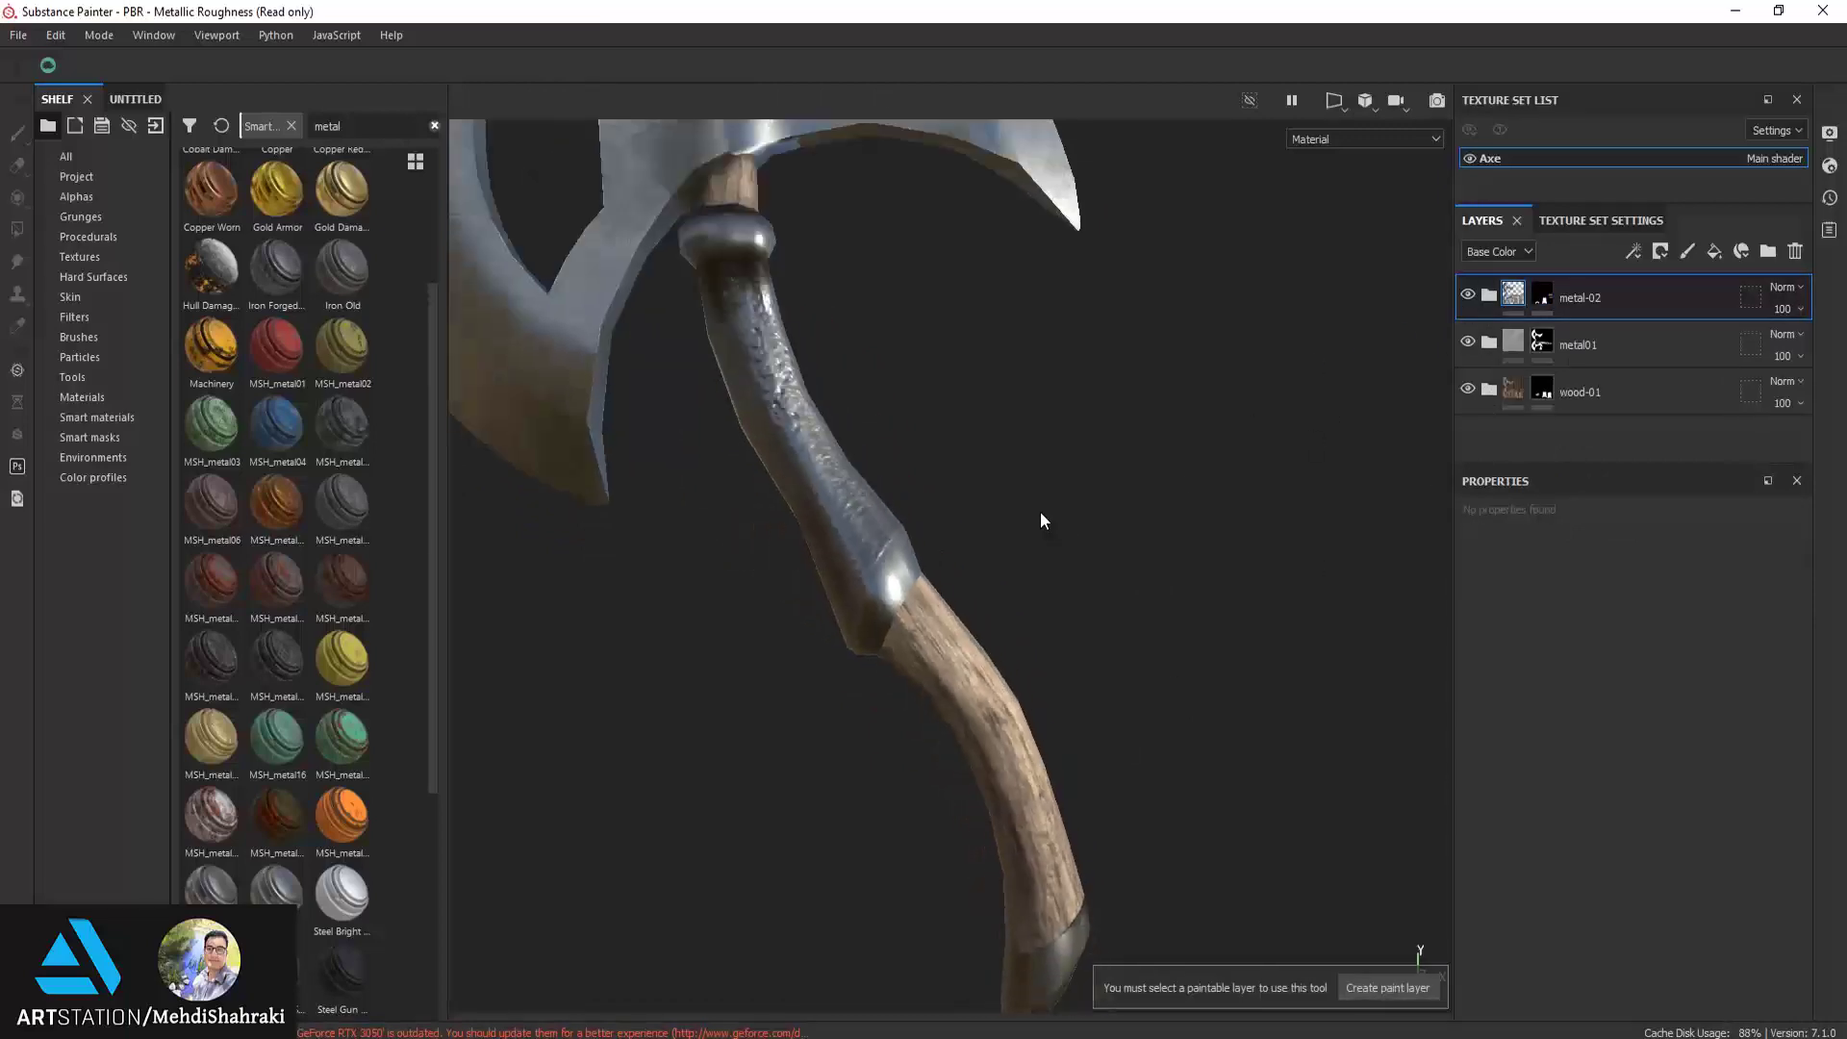
mouse_move(1040, 511)
alt+mouse_down()
mouse_move(1000, 553)
mouse_move(795, 577)
mouse_move(977, 557)
mouse_move(1031, 471)
alt+mouse_up()
Switch to face-by-face polygon fill and fill the handle band faces with dark steel
key(4)
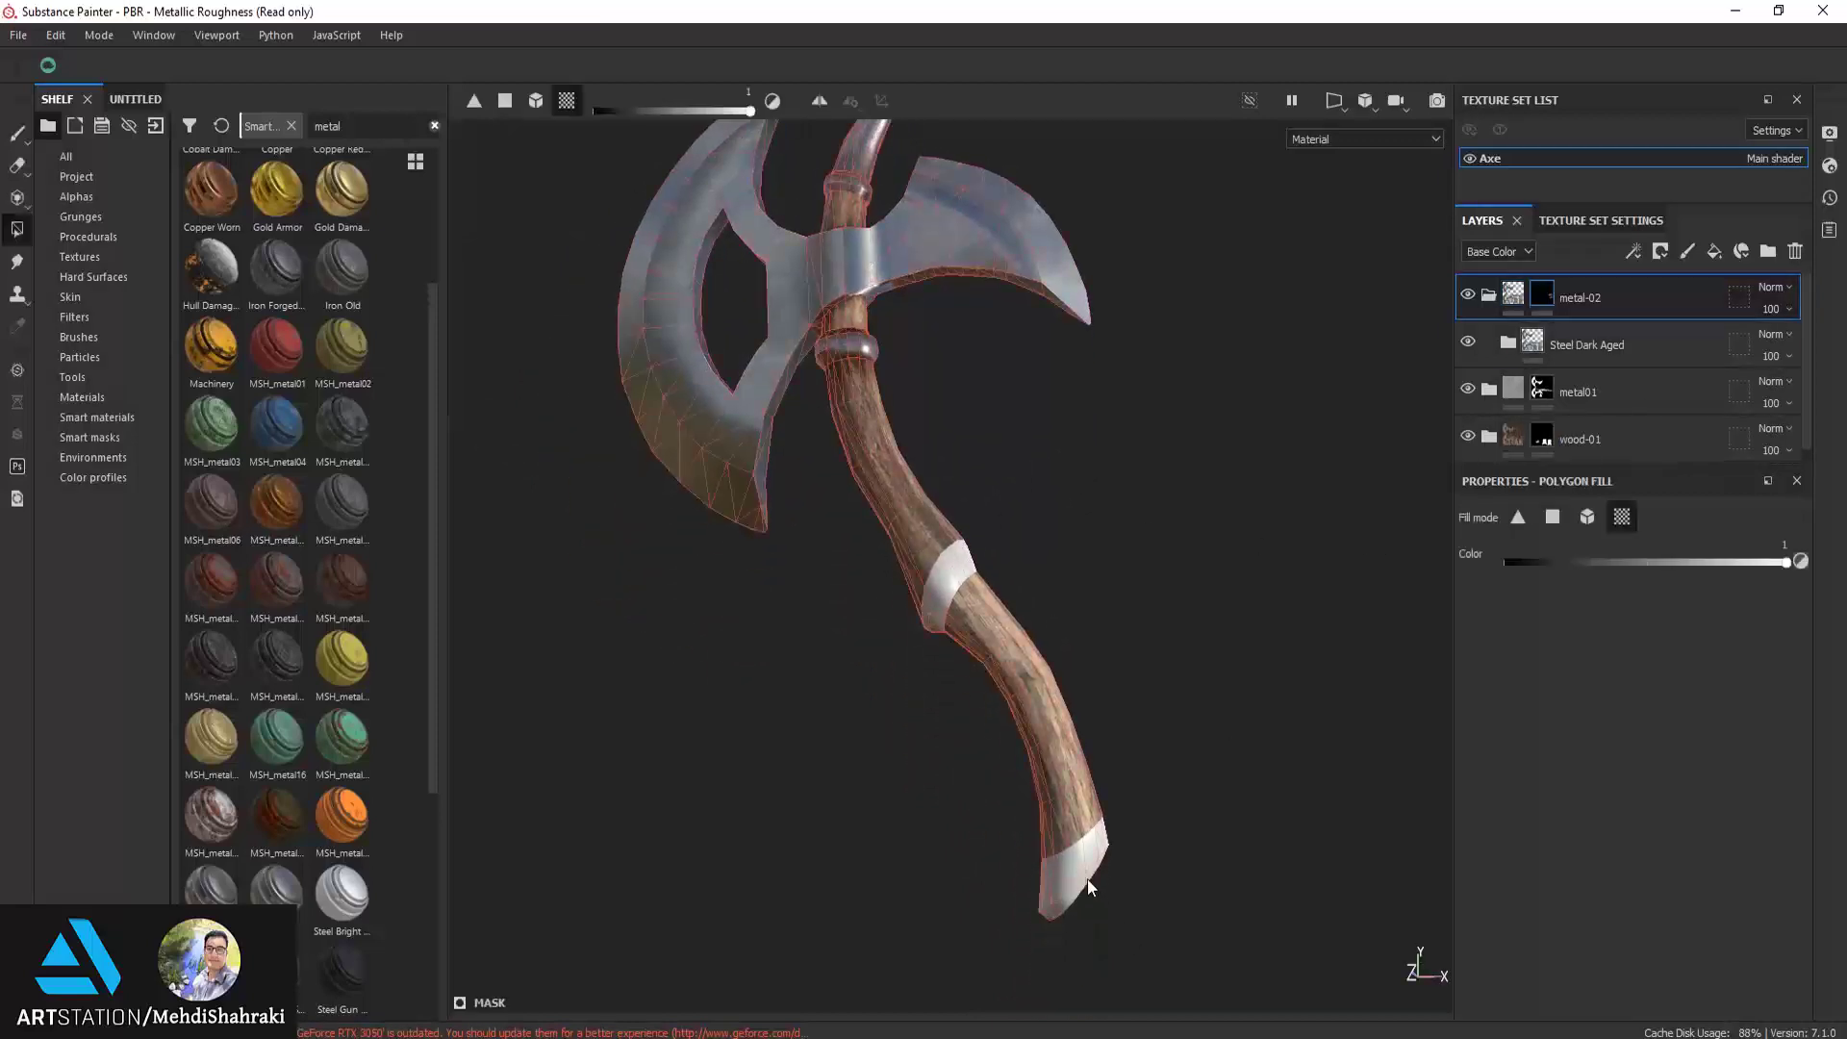
mouse_move(1087, 879)
alt+mouse_down()
mouse_move(997, 635)
mouse_move(951, 569)
alt+mouse_up()
scroll(965, 604, up, 3)
scroll(965, 604, up, 3)
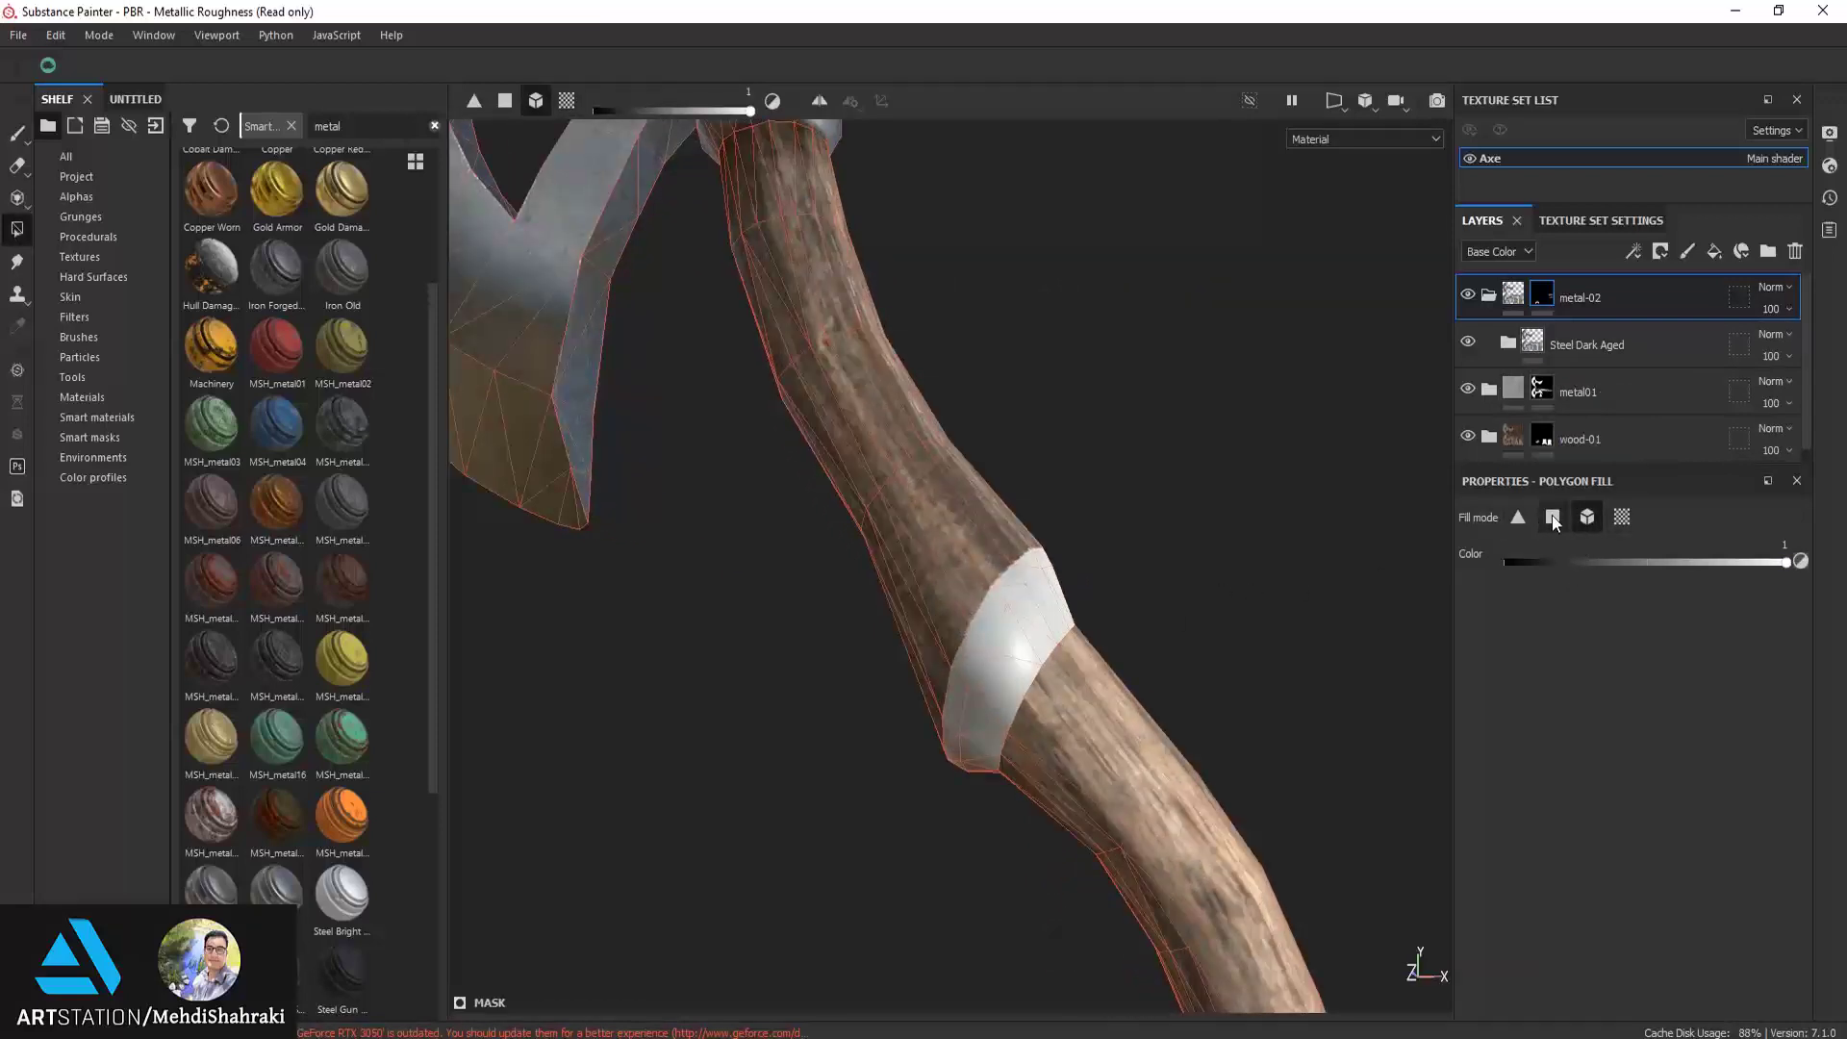
click(989, 644)
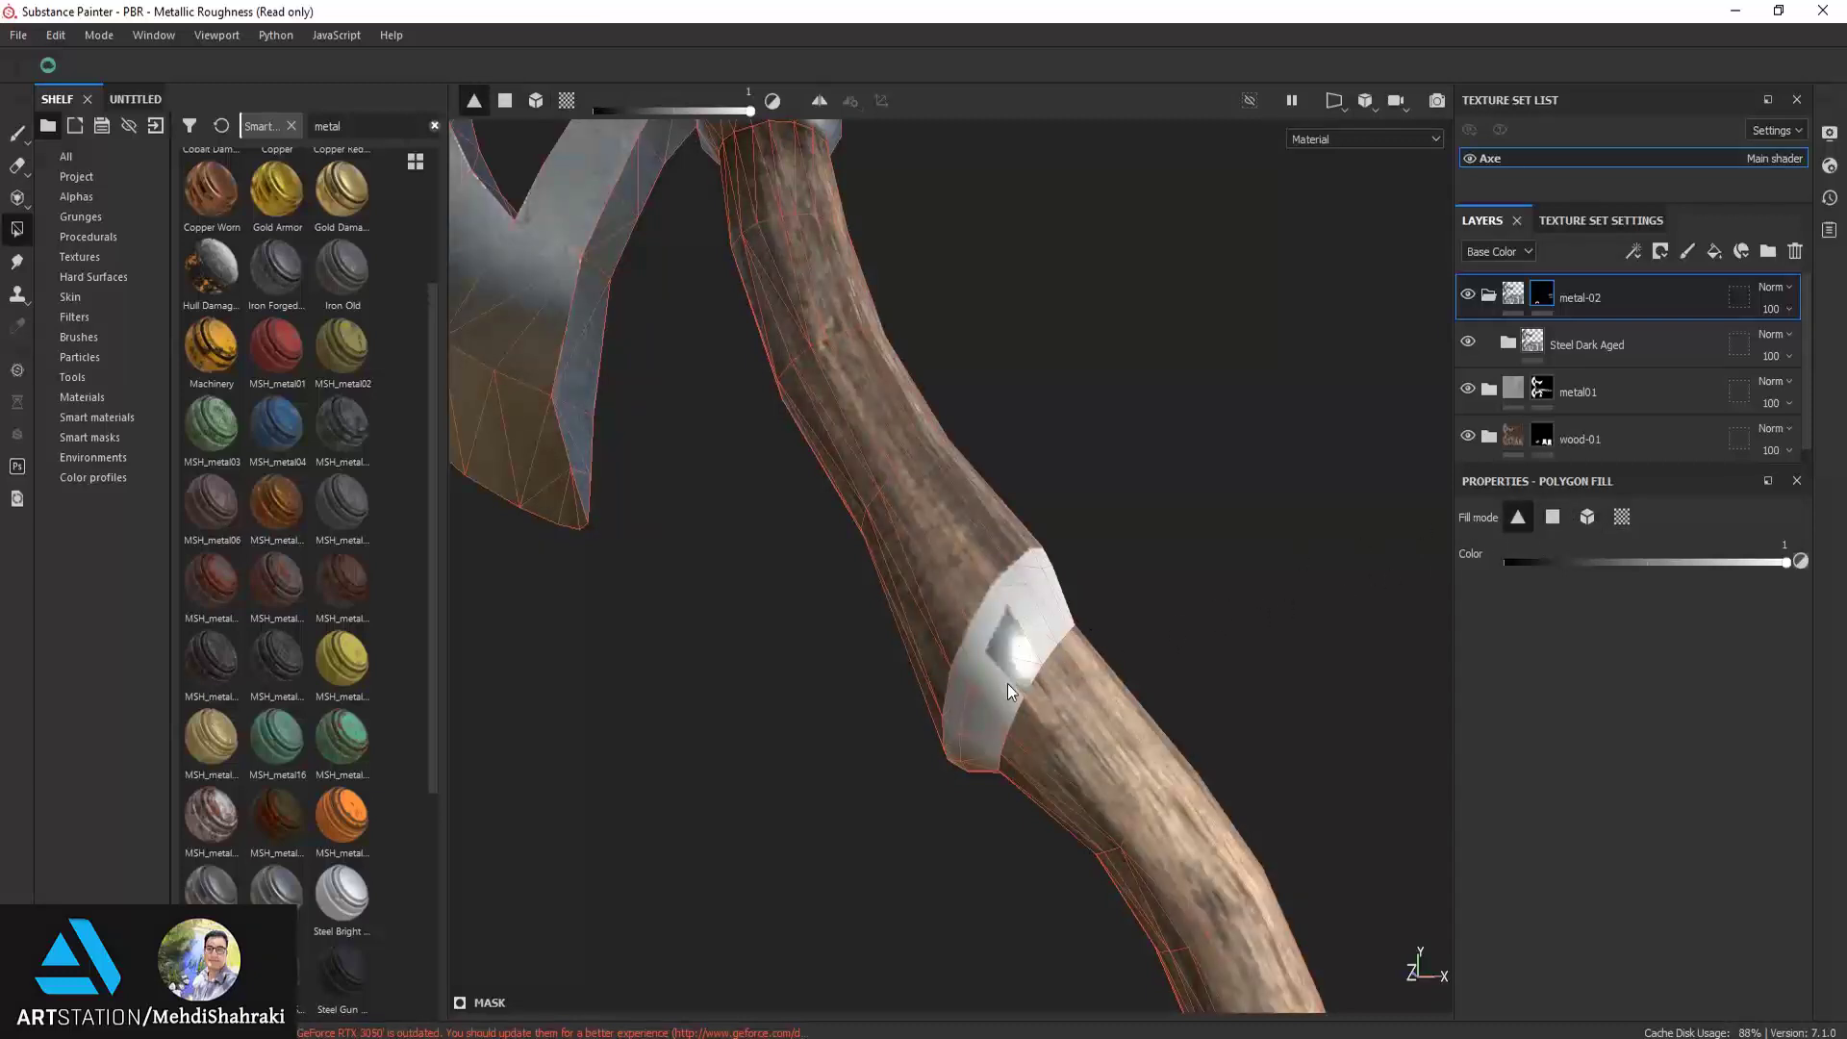
mouse_move(1025, 616)
alt+mouse_down()
mouse_move(1081, 577)
mouse_move(1058, 552)
alt+mouse_up()
click(1030, 606)
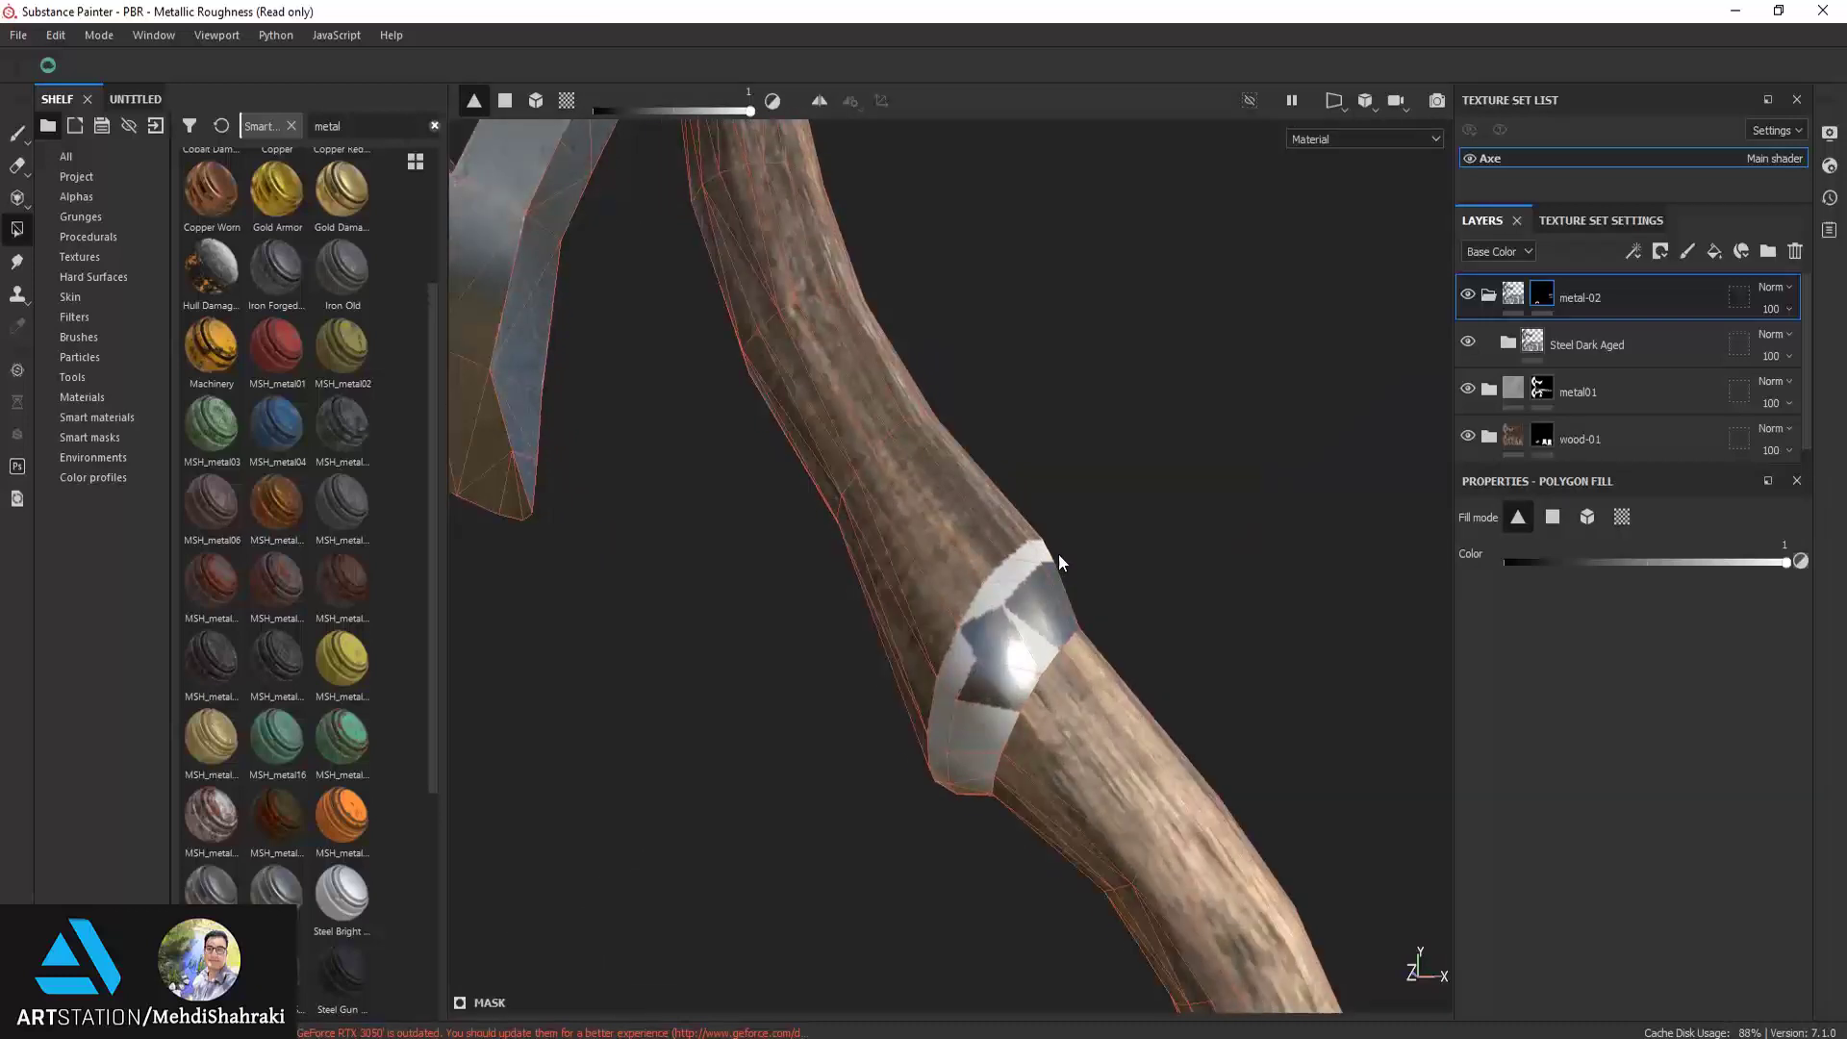
click(1013, 585)
Box-select the remaining band faces into the metal-02 mask, orbiting to check
mouse_move(1006, 615)
alt+mouse_down()
mouse_move(1837, 618)
mouse_move(1360, 528)
mouse_move(1013, 701)
mouse_move(964, 548)
mouse_move(950, 620)
mouse_move(1024, 763)
alt+mouse_up()
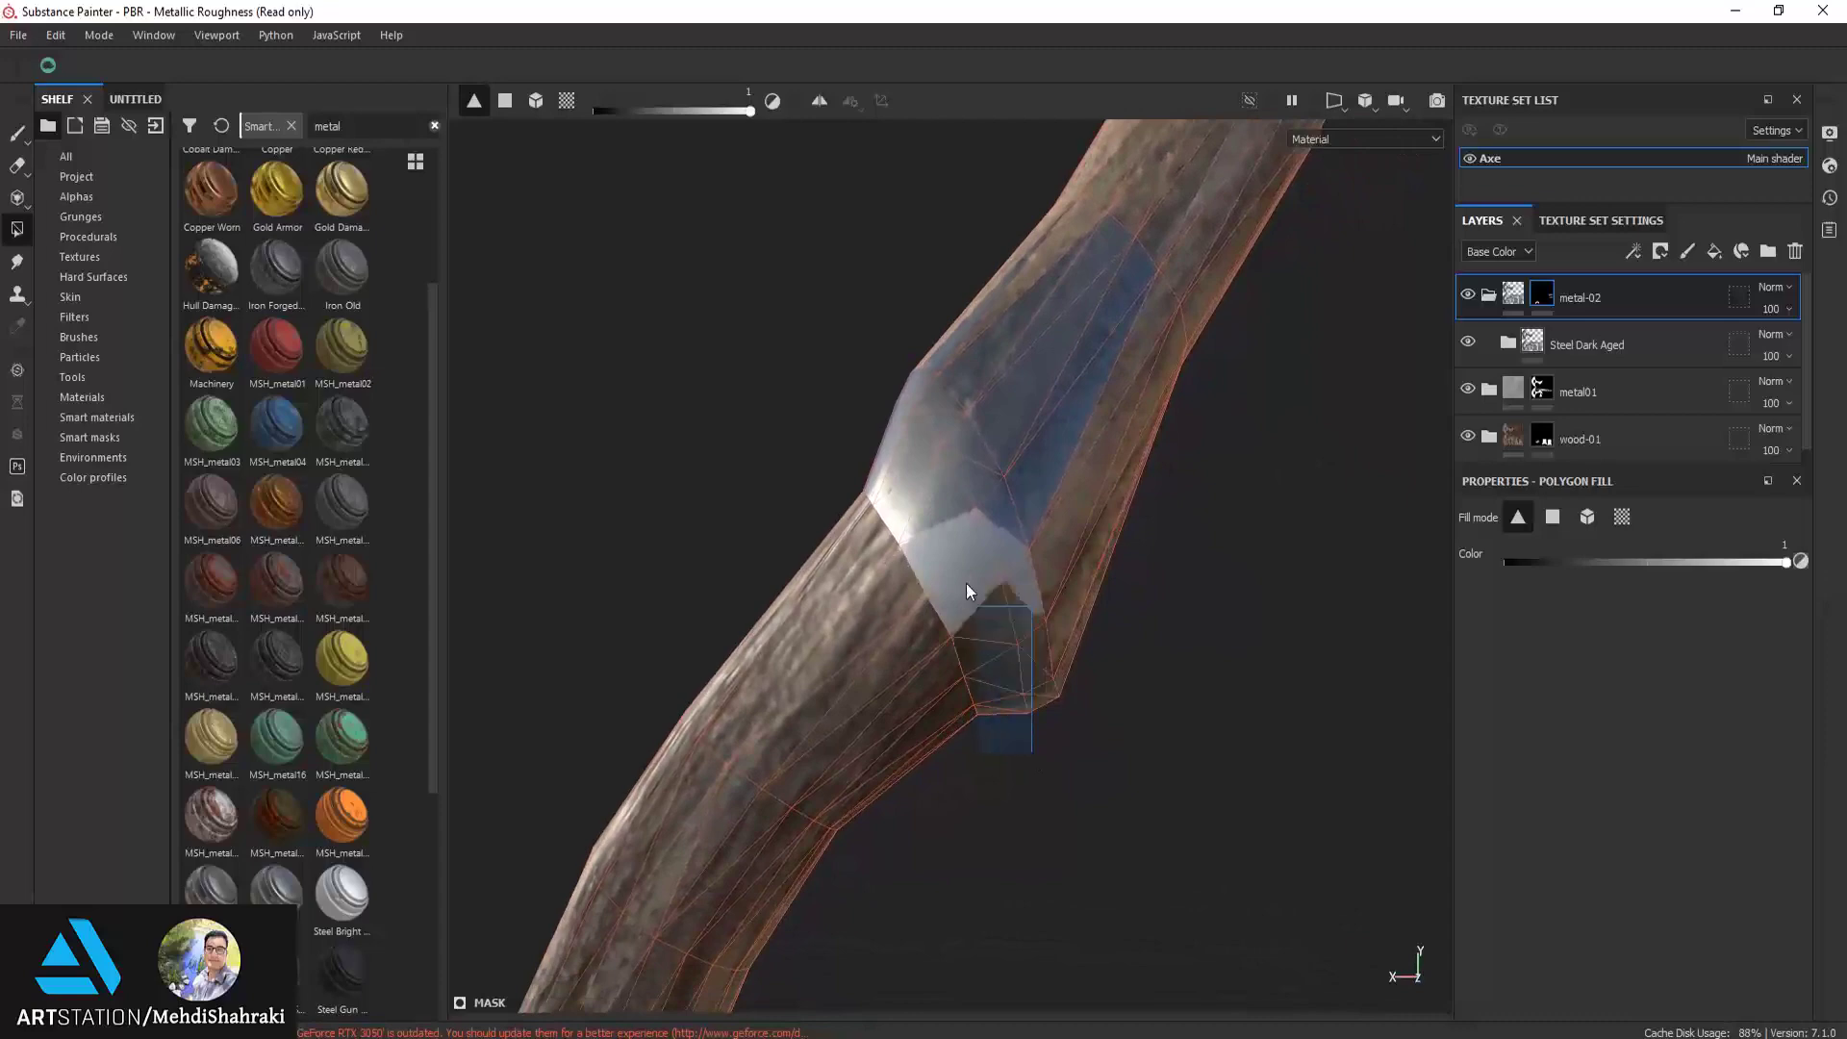
alt+drag(966, 590, 940, 520)
mouse_move(961, 680)
alt+mouse_down()
mouse_move(612, 467)
mouse_move(754, 536)
mouse_move(1104, 610)
mouse_move(1360, 853)
mouse_move(1174, 783)
mouse_move(1141, 671)
mouse_move(1410, 561)
mouse_move(1146, 734)
mouse_move(1150, 585)
mouse_move(1216, 651)
alt+mouse_up()
mouse_move(1228, 739)
mouse_down()
mouse_move(1063, 567)
mouse_move(1027, 501)
mouse_up()
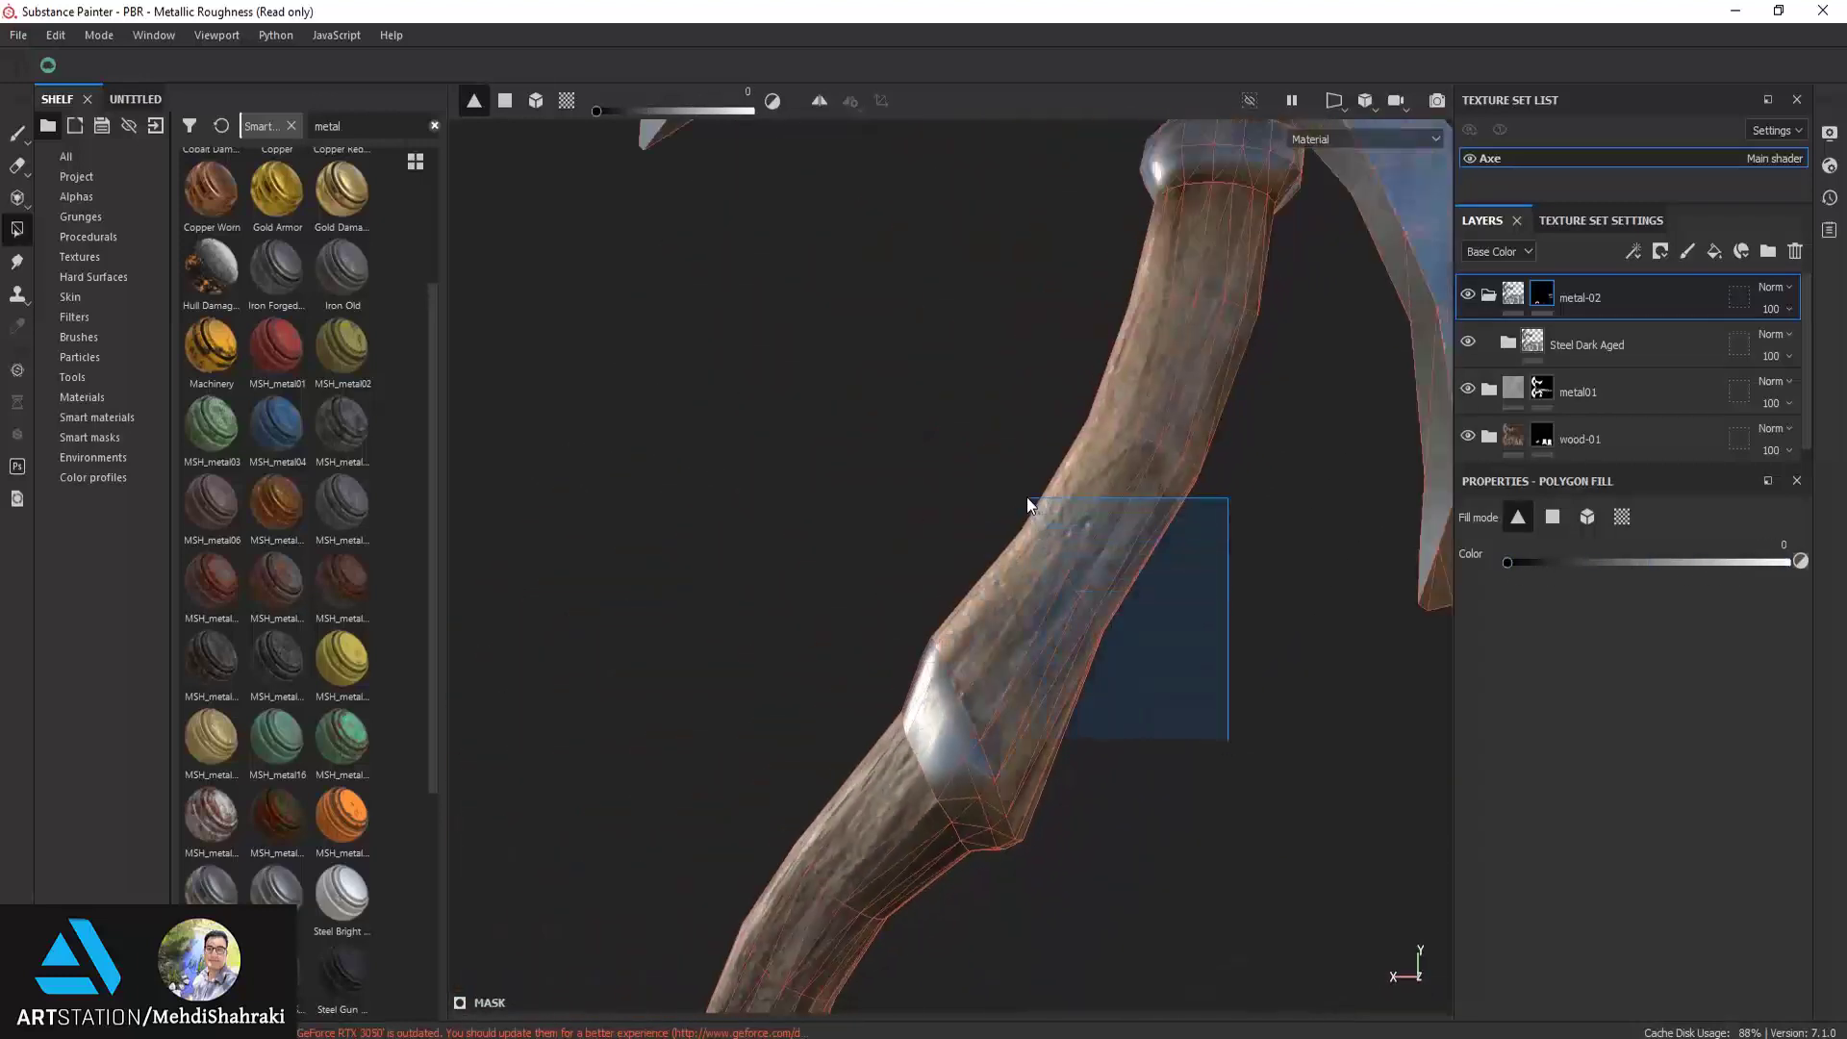
mouse_move(1065, 702)
alt+mouse_down()
mouse_move(1302, 709)
mouse_move(1279, 827)
mouse_move(1314, 964)
alt+mouse_up()
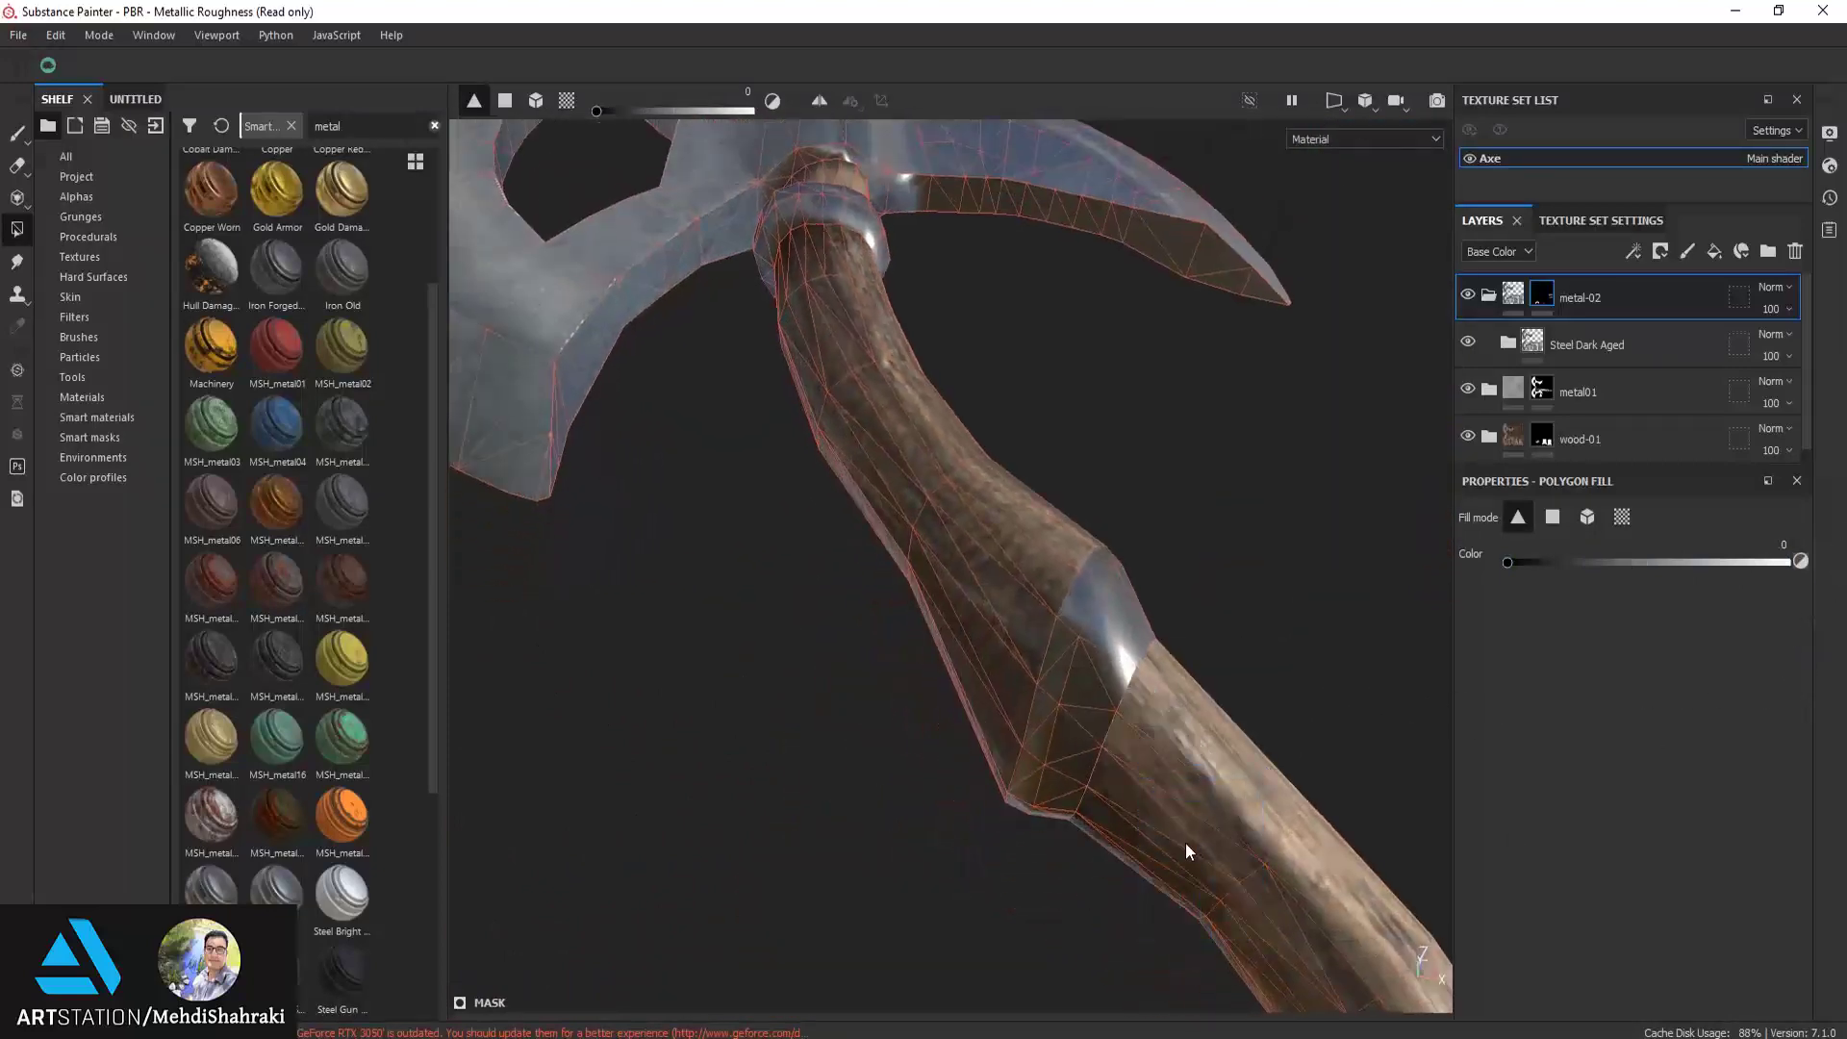
mouse_move(1185, 842)
alt+mouse_down()
mouse_move(1237, 618)
mouse_move(1524, 661)
mouse_move(919, 761)
alt+mouse_up()
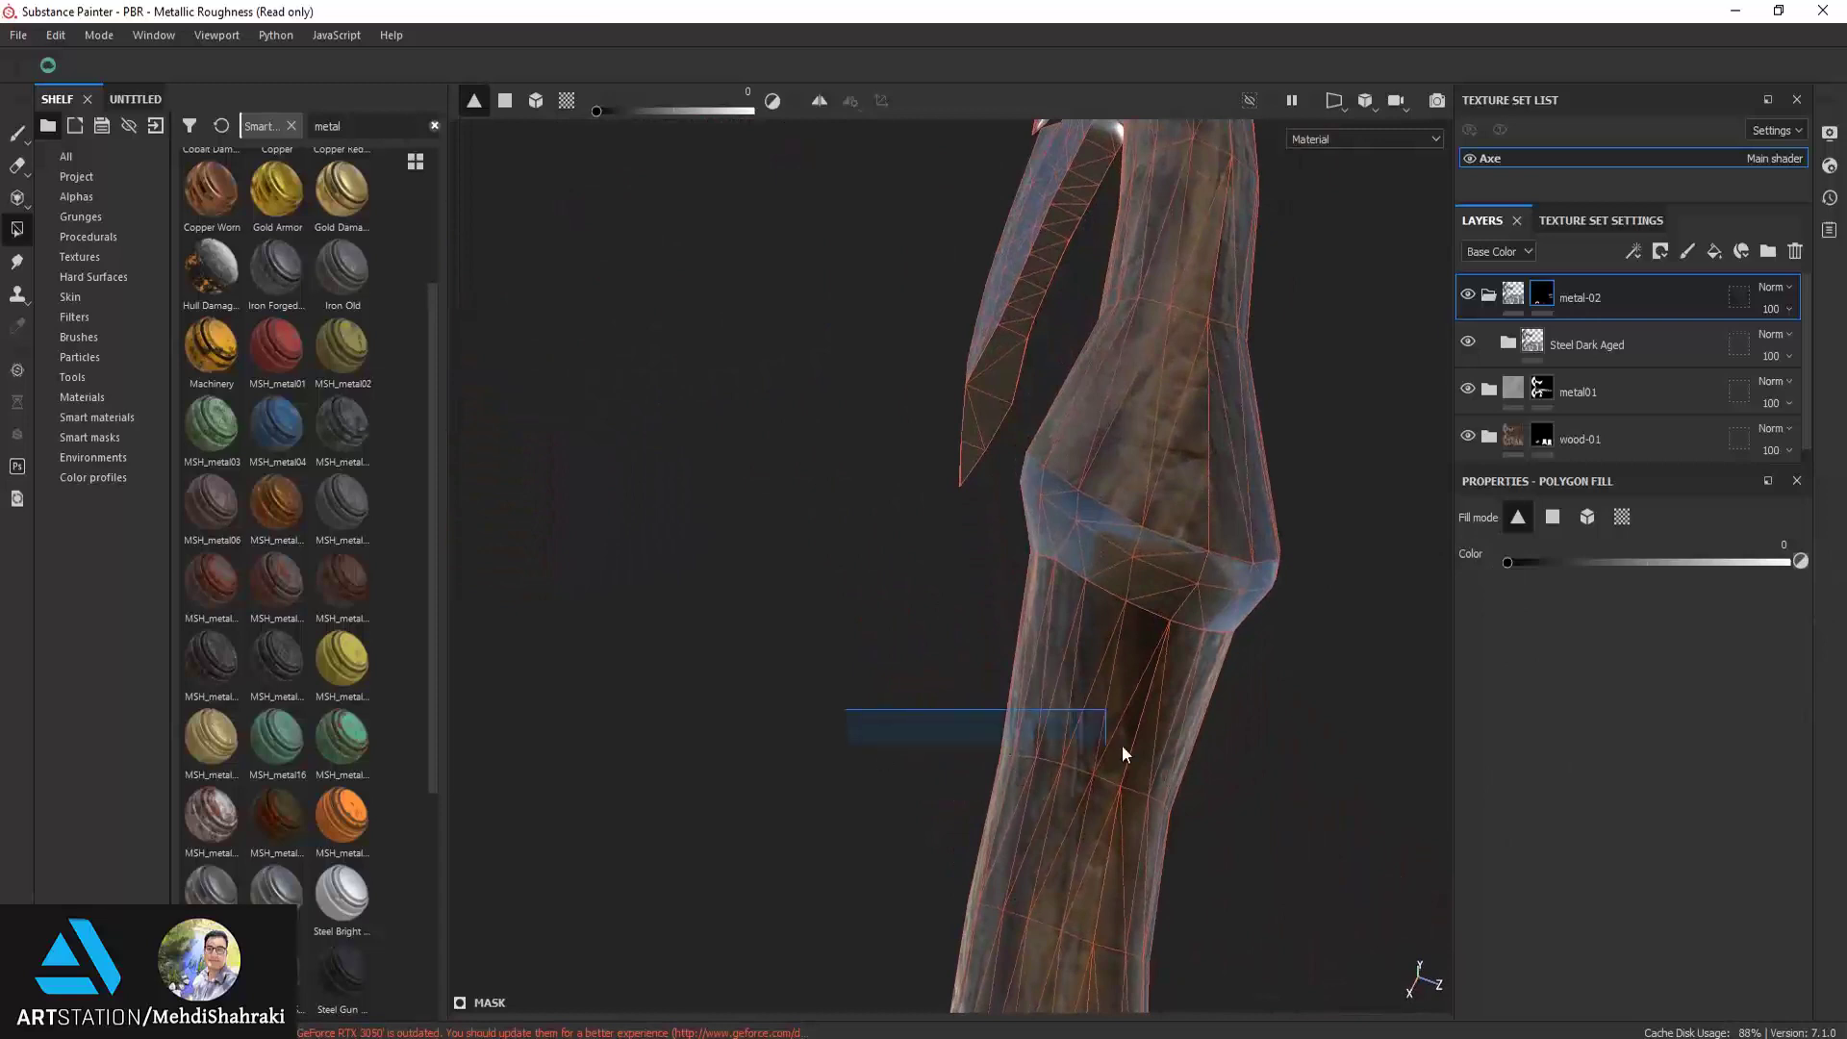
mouse_move(1121, 745)
alt+mouse_down()
mouse_move(1064, 754)
mouse_move(1100, 677)
mouse_move(1093, 787)
mouse_move(1468, 874)
mouse_move(990, 837)
mouse_move(1455, 728)
mouse_move(1517, 578)
mouse_move(1181, 708)
mouse_move(1385, 383)
alt+mouse_up()
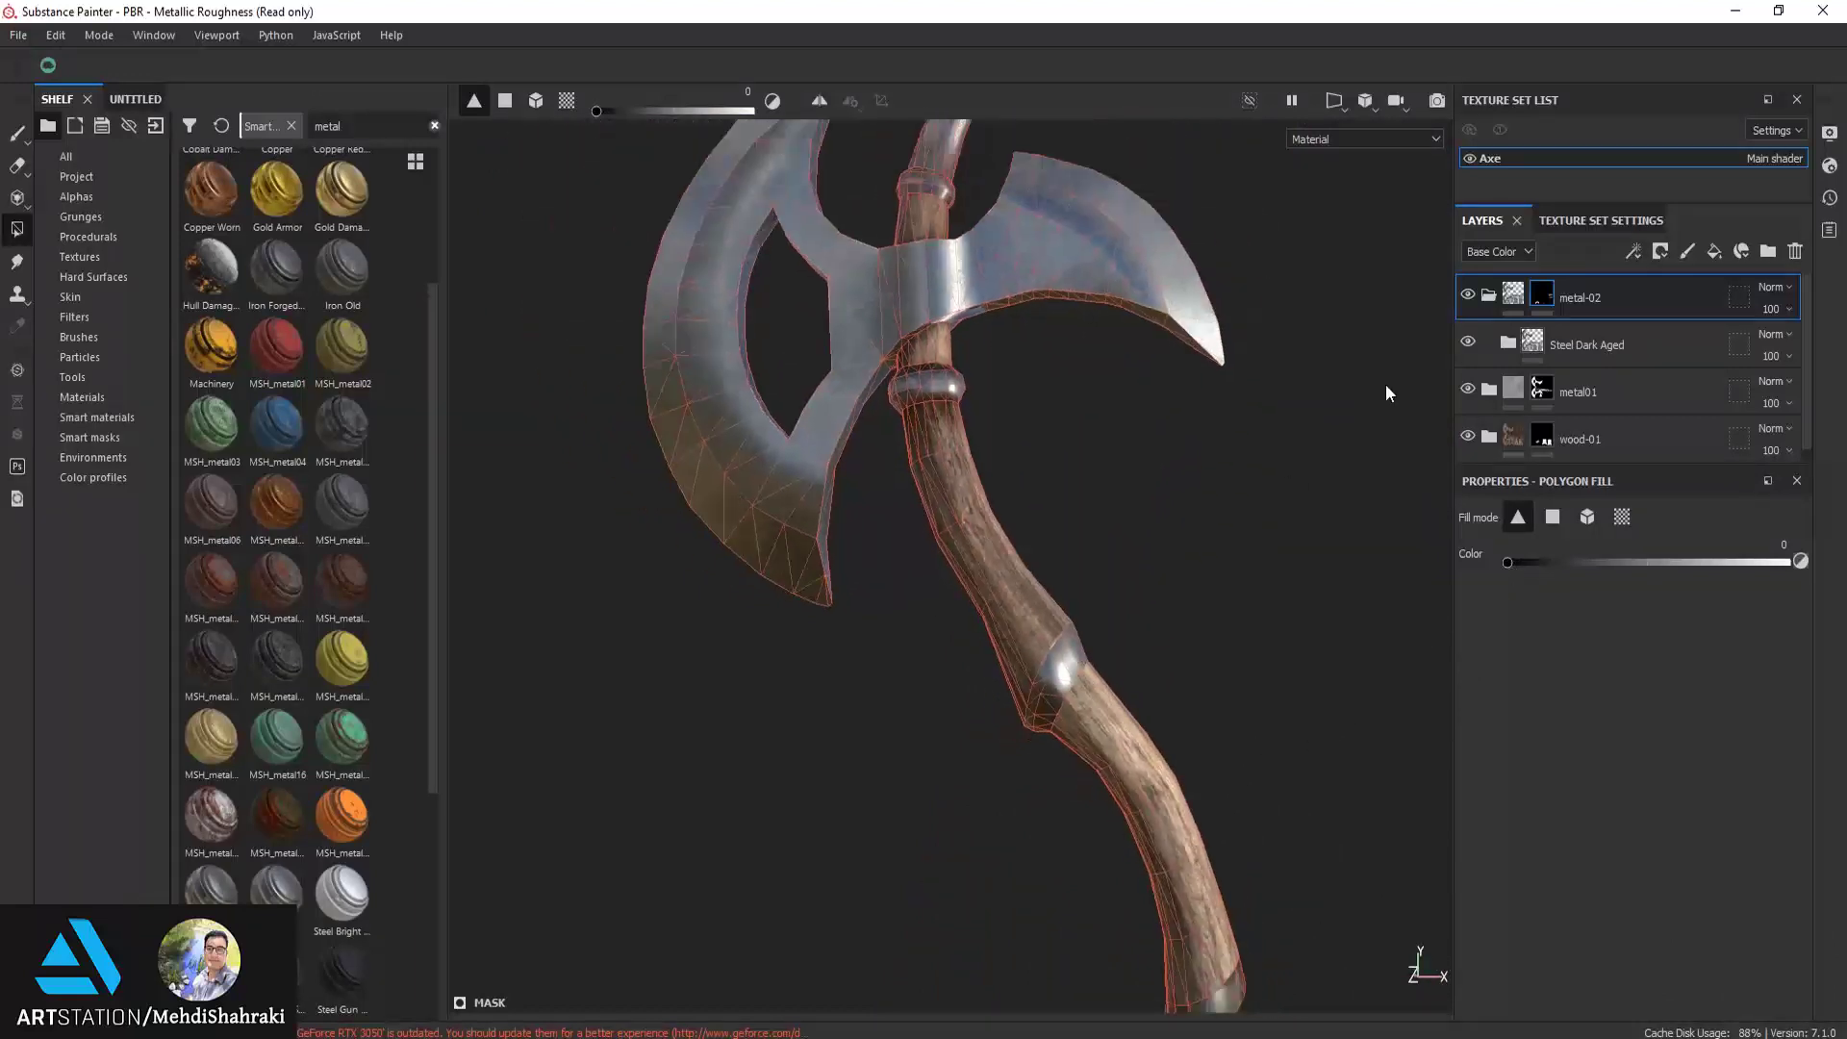
Collapse metal-02 and review the whole axe with silver blades and dark bands
click(1513, 295)
mouse_move(1249, 564)
alt+mouse_down()
mouse_move(853, 676)
mouse_move(429, 667)
mouse_move(1052, 688)
mouse_move(1010, 590)
mouse_move(948, 648)
mouse_move(726, 561)
alt+mouse_up()
scroll(1010, 596, up, 3)
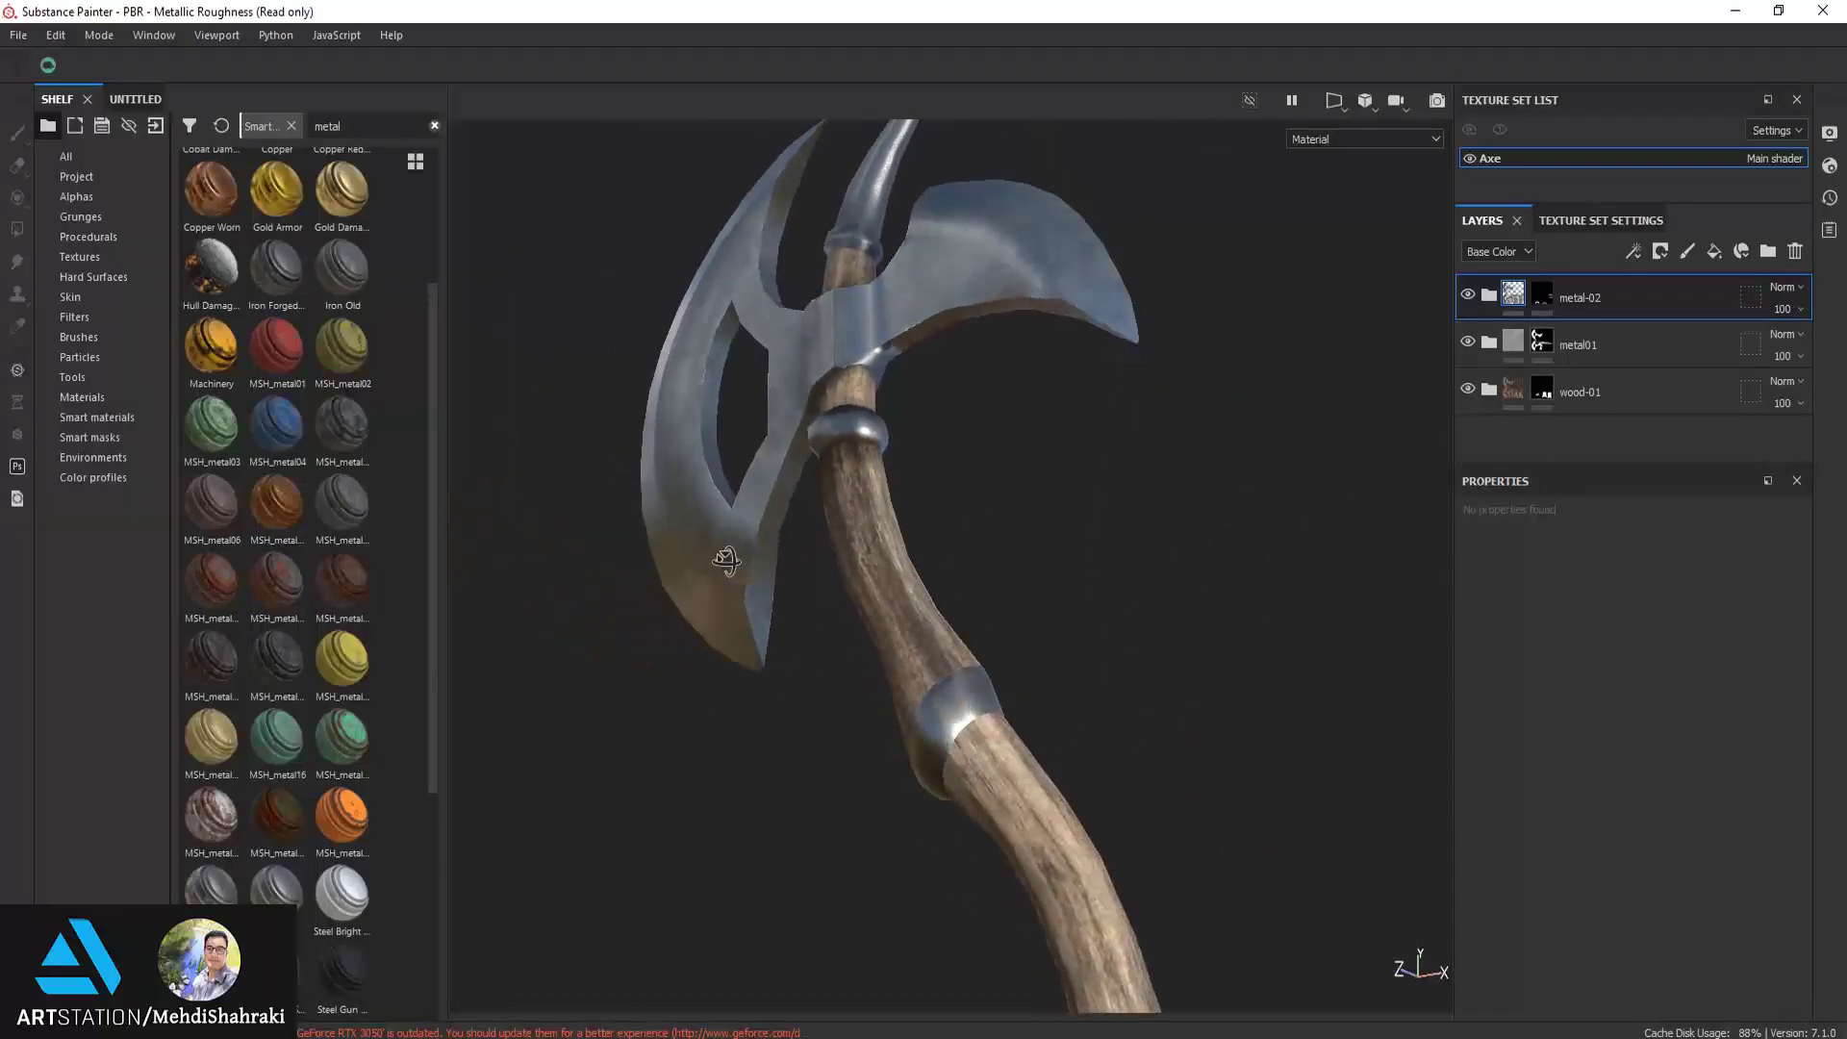
scroll(912, 616, down, 3)
scroll(912, 616, down, 2)
mouse_move(911, 615)
alt+mouse_down()
mouse_move(1034, 723)
mouse_move(981, 694)
mouse_move(1010, 639)
mouse_move(1101, 672)
mouse_move(1105, 791)
mouse_move(842, 774)
alt+mouse_up()
scroll(981, 695, up, 2)
scroll(968, 689, up, 2)
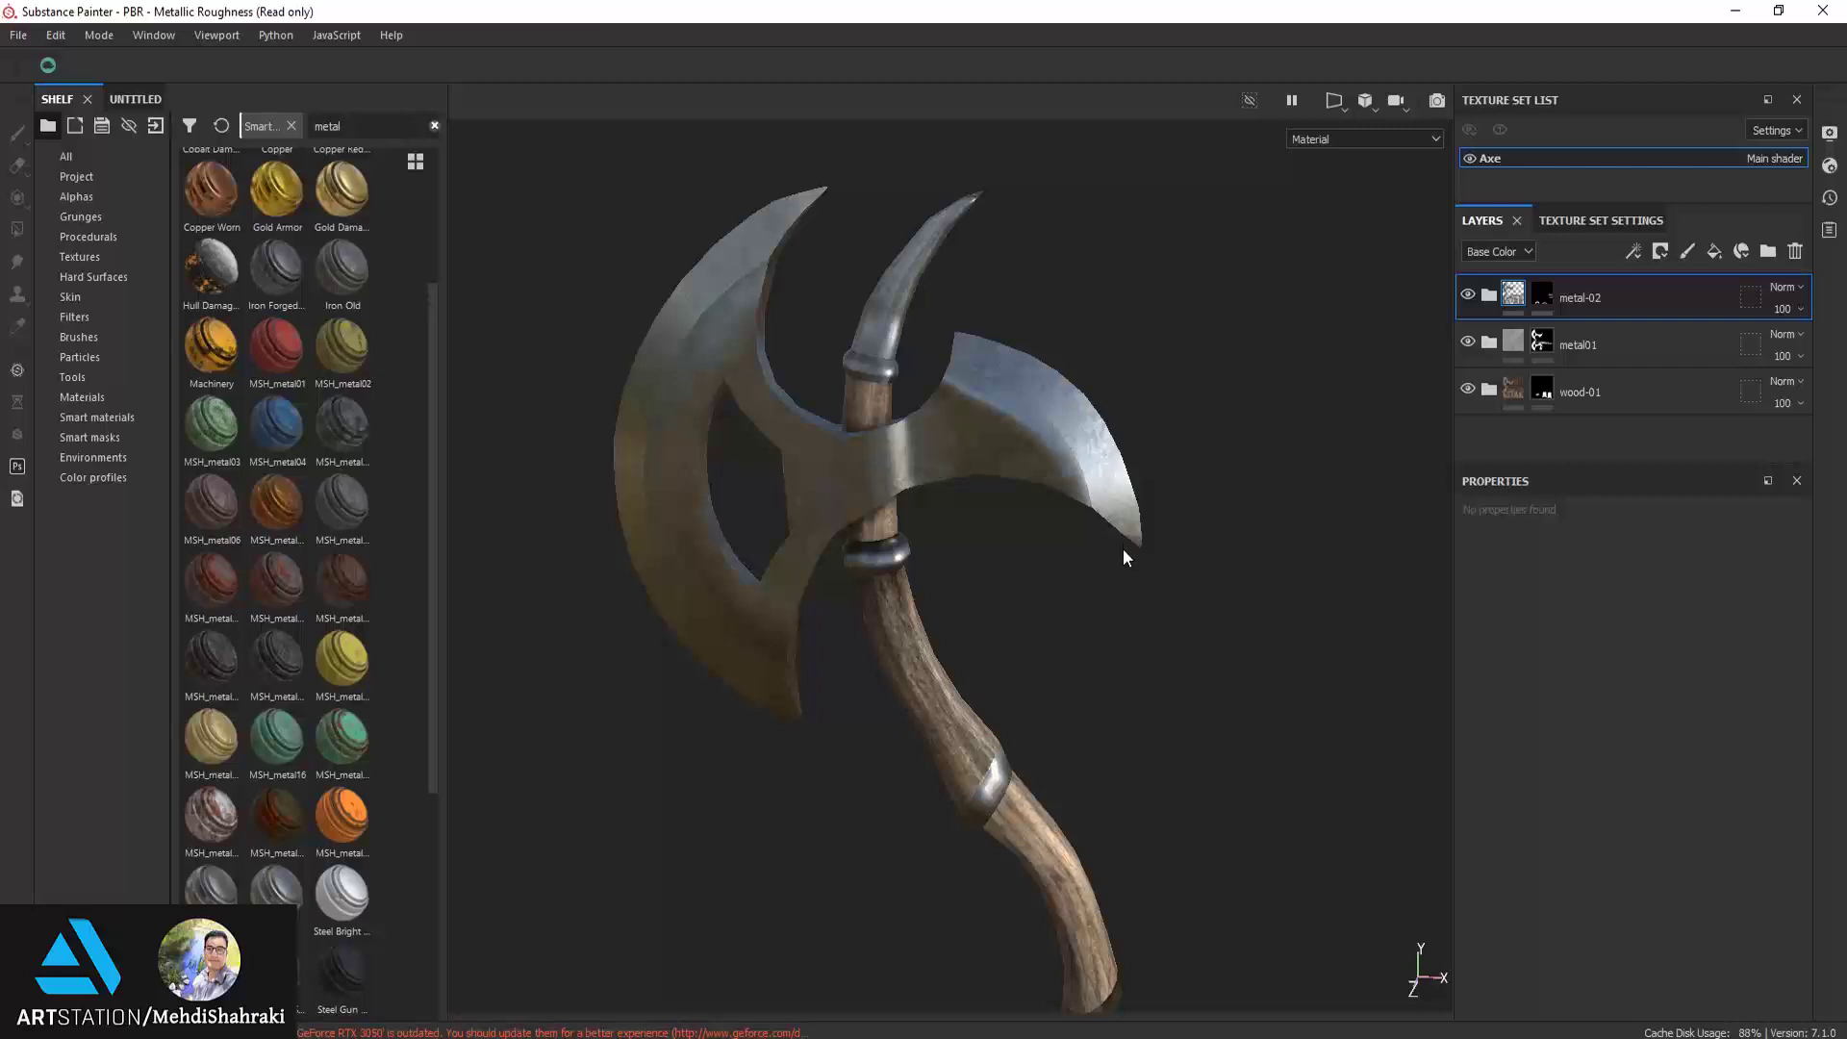
Select the metal-02 mask for editing with Polygon Fill in mesh mode
mouse_move(1123, 548)
alt+mouse_down()
mouse_move(1113, 573)
mouse_move(1127, 569)
alt+mouse_up()
key(shift)
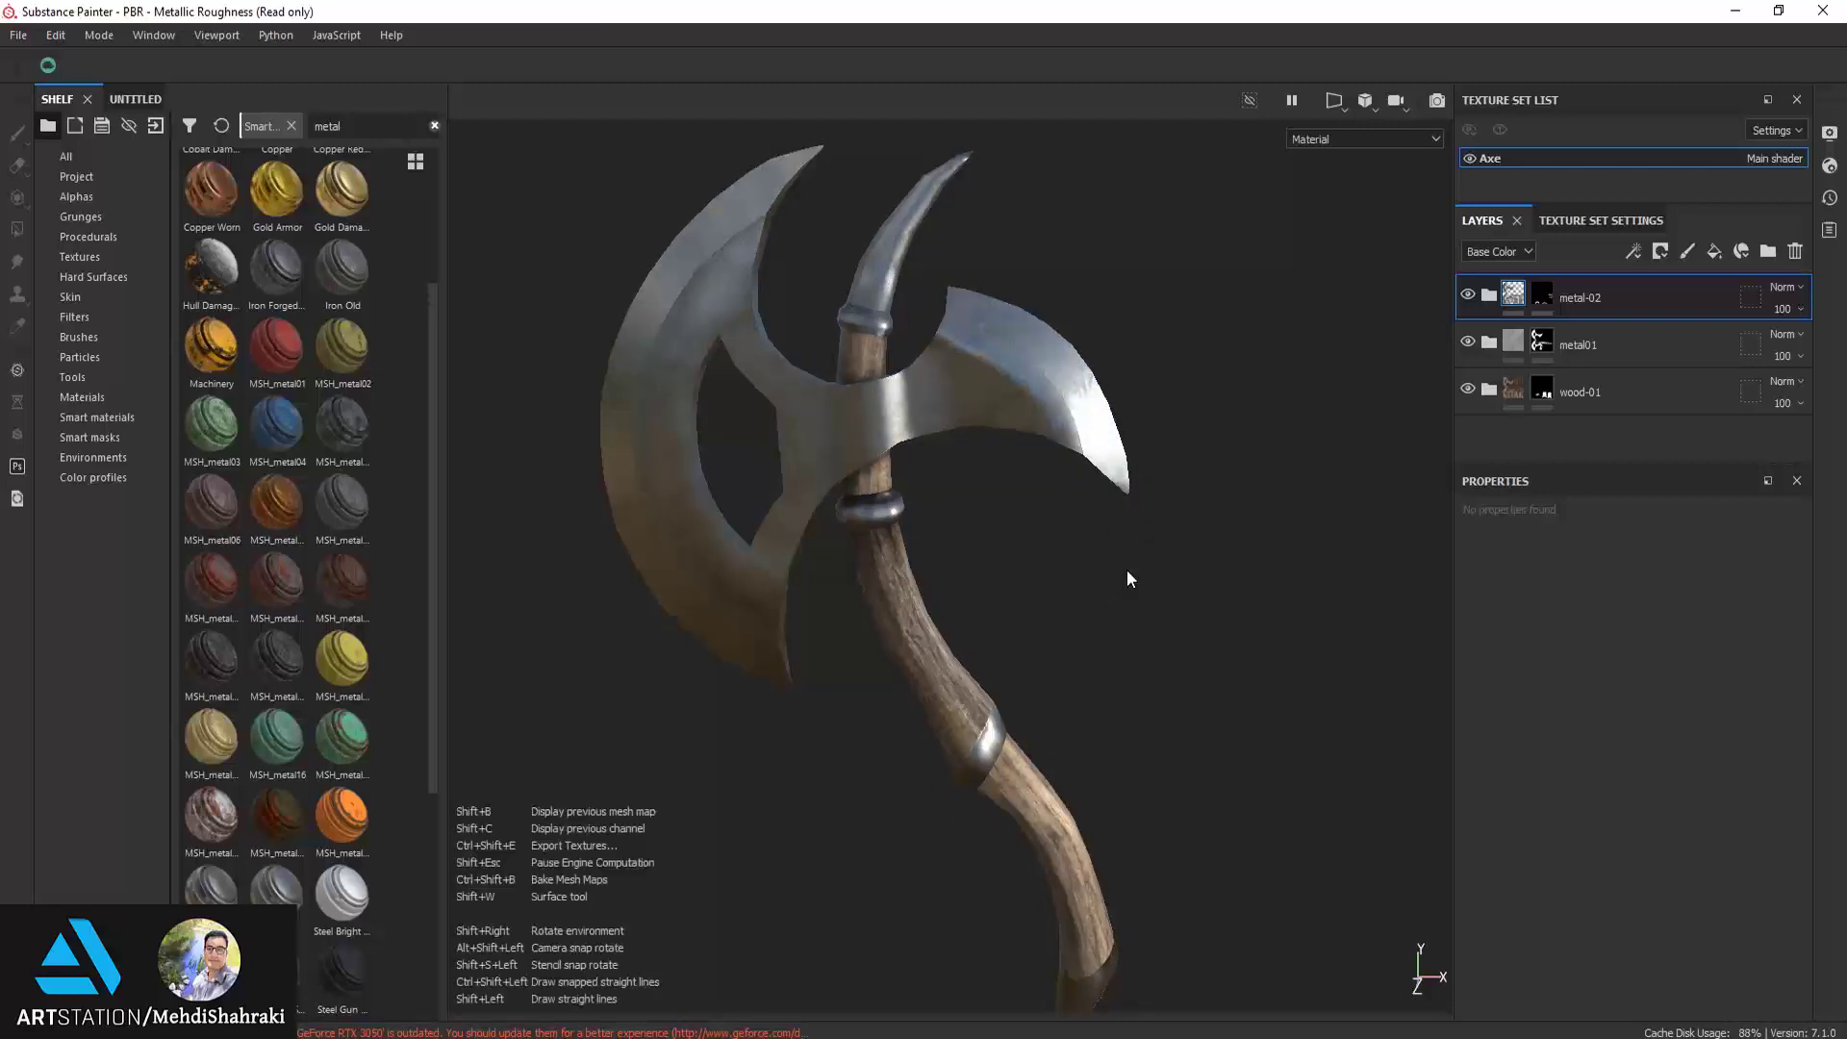
mouse_move(747, 617)
alt+mouse_down()
mouse_move(678, 597)
mouse_move(516, 404)
mouse_move(528, 347)
mouse_move(804, 610)
mouse_move(1101, 540)
alt+mouse_up()
click(1542, 296)
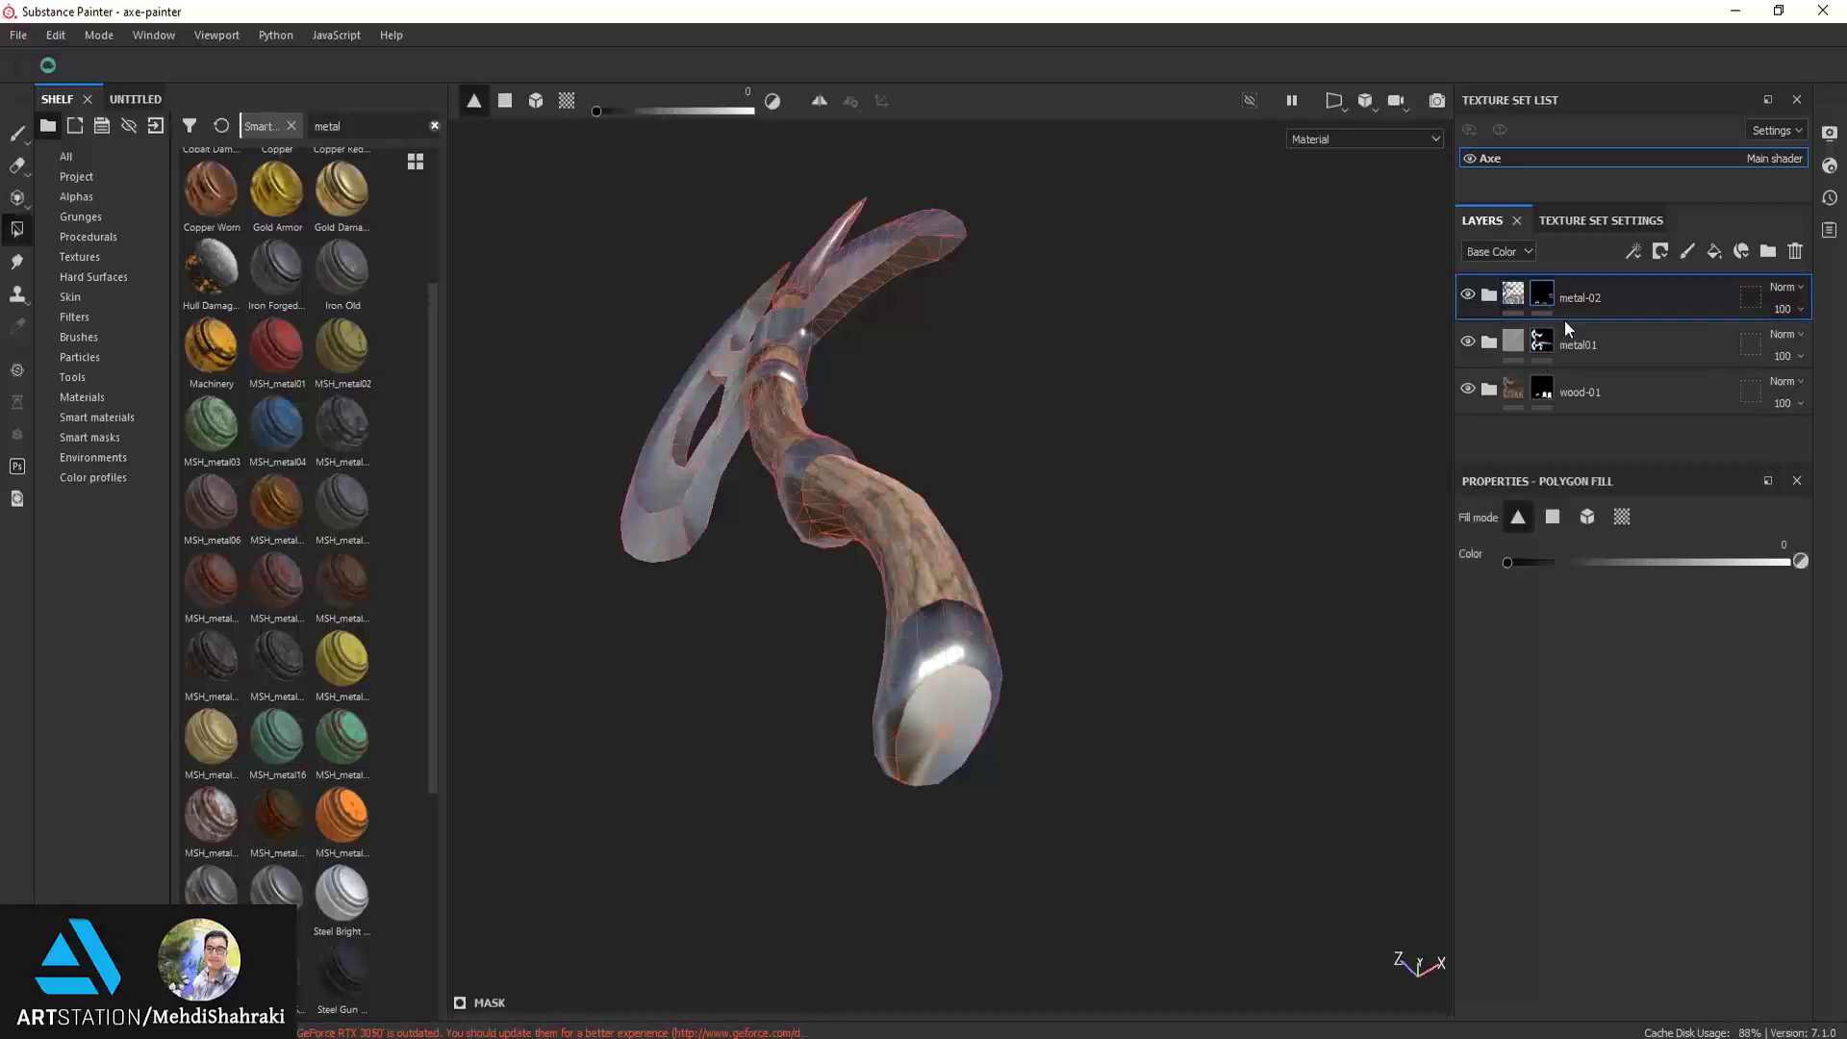
click(1590, 517)
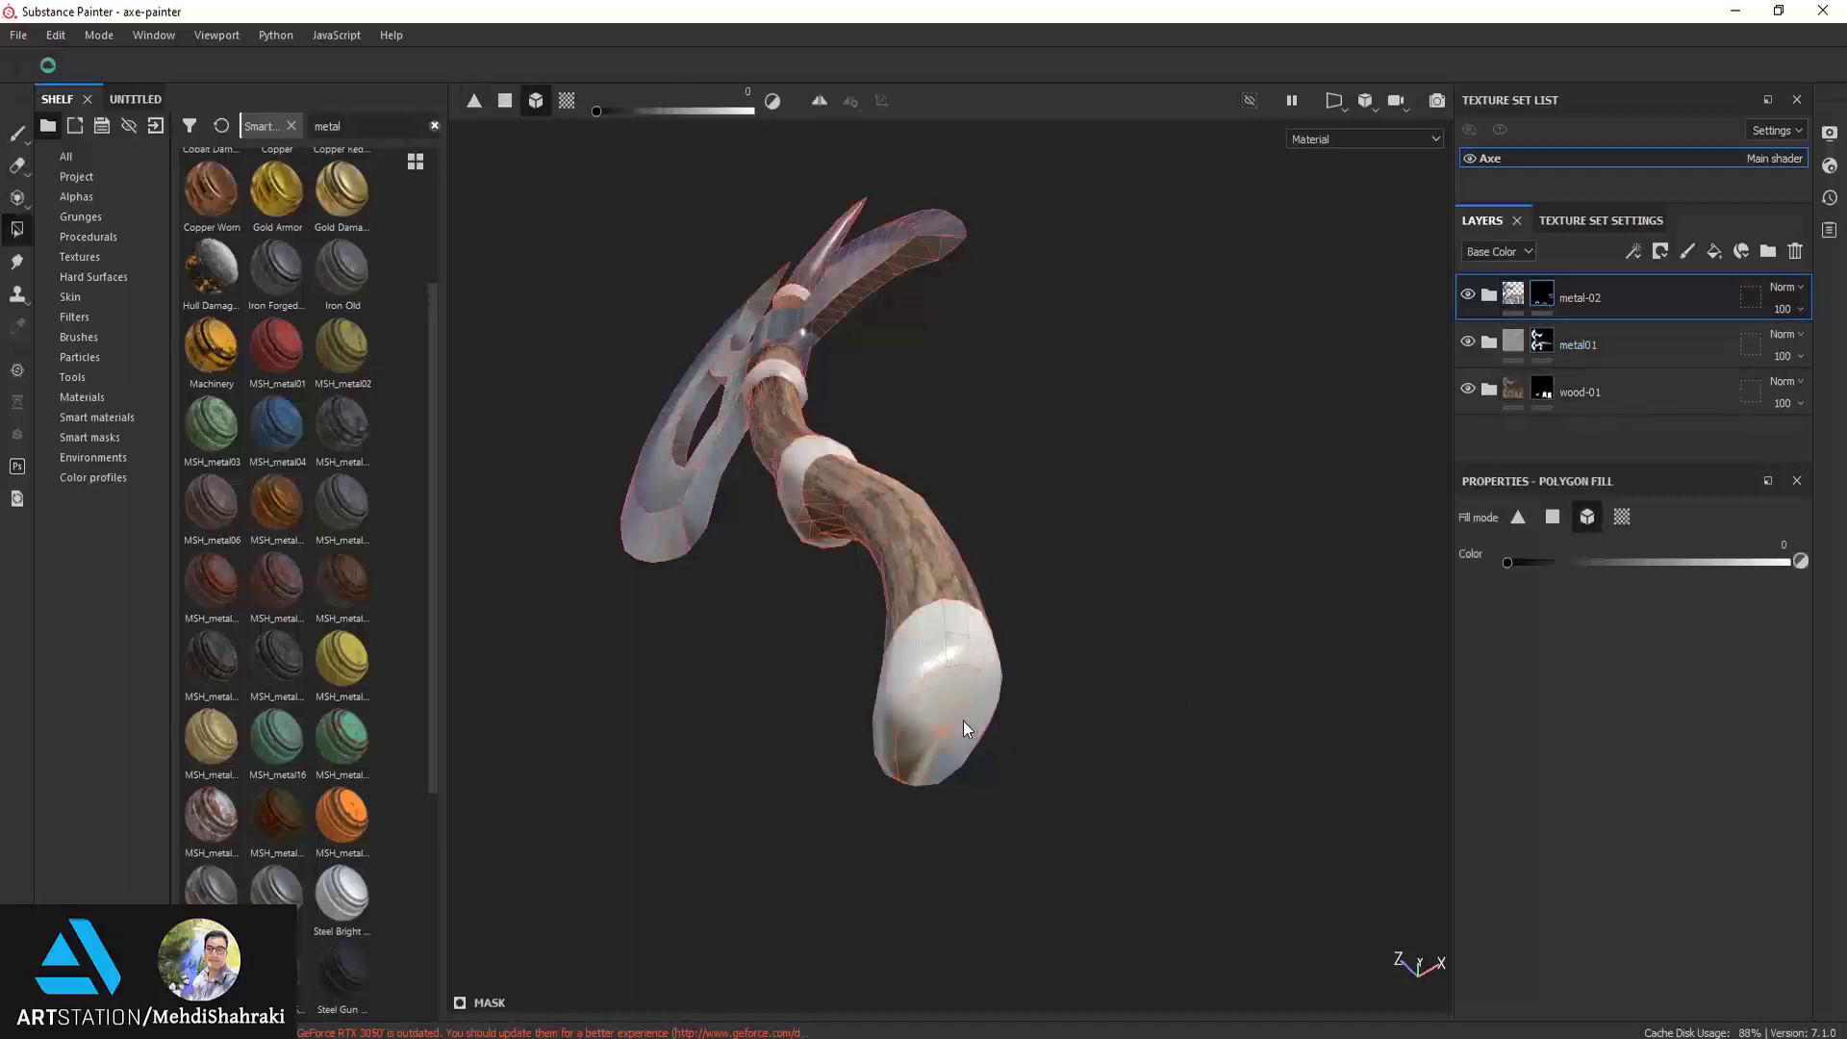
click(1513, 295)
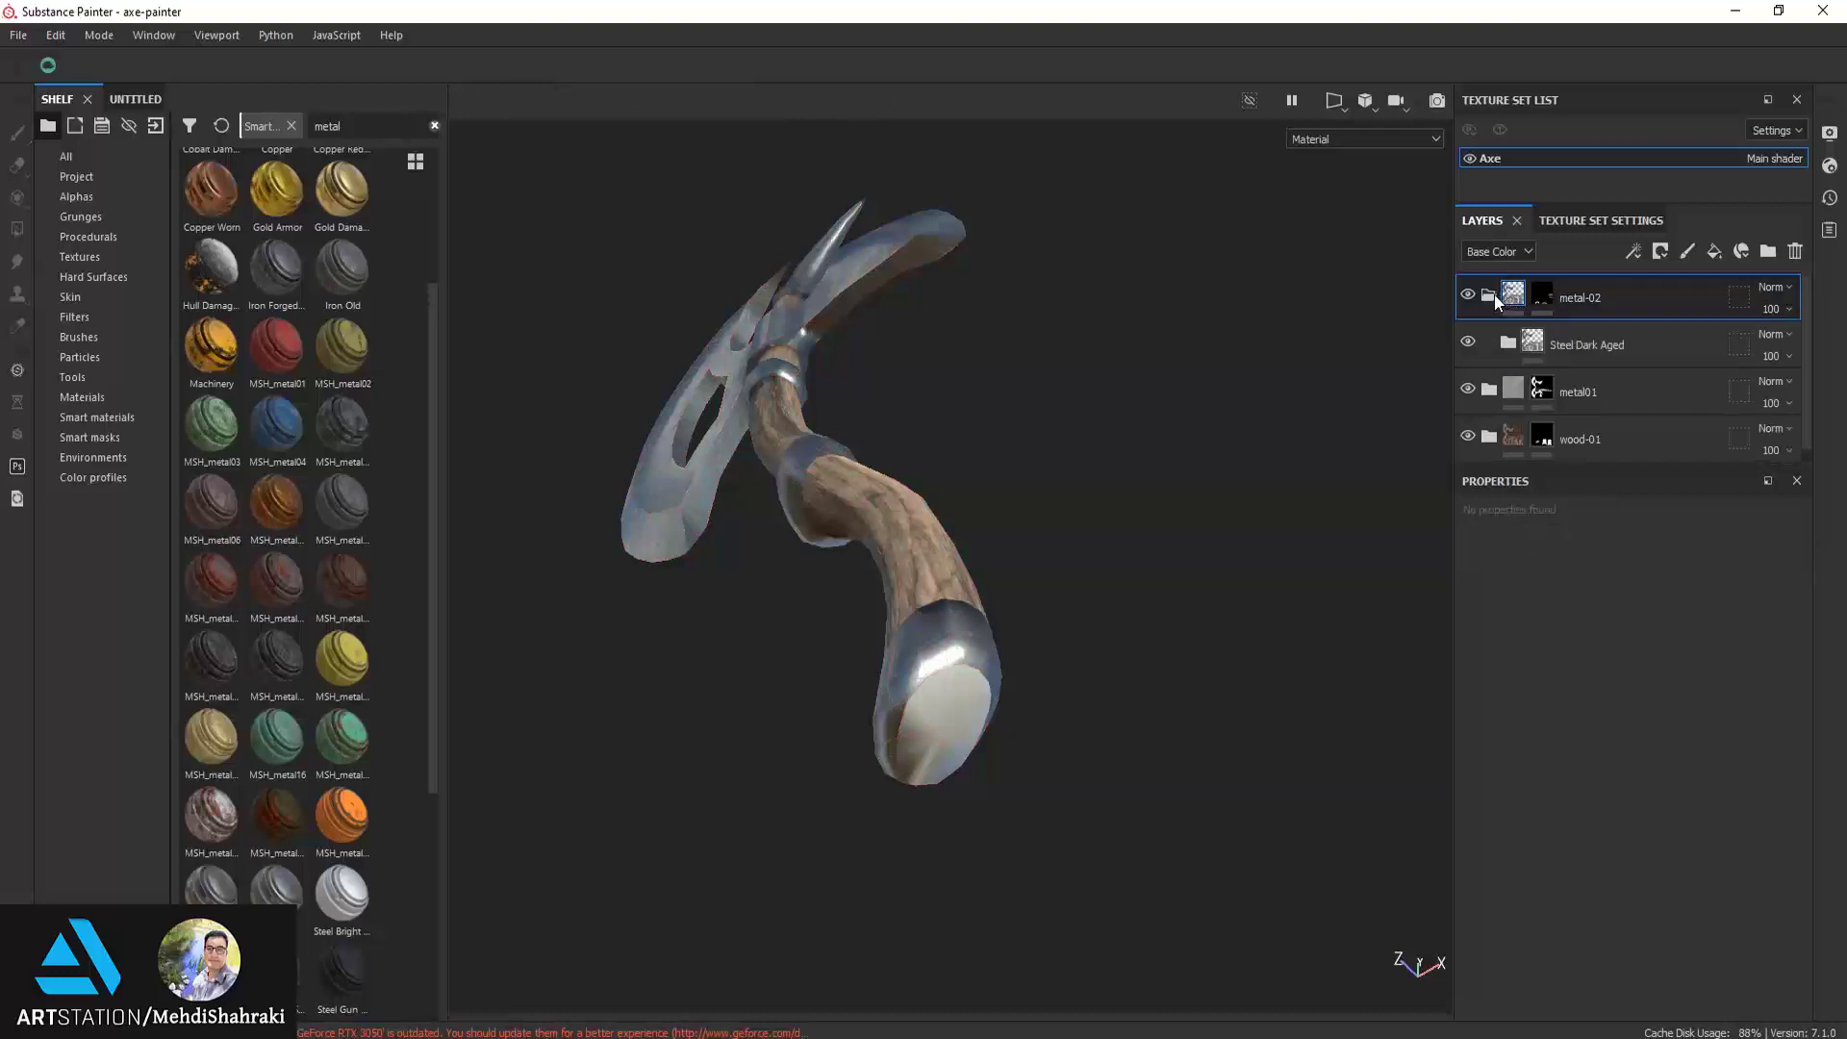
click(1489, 294)
click(1541, 296)
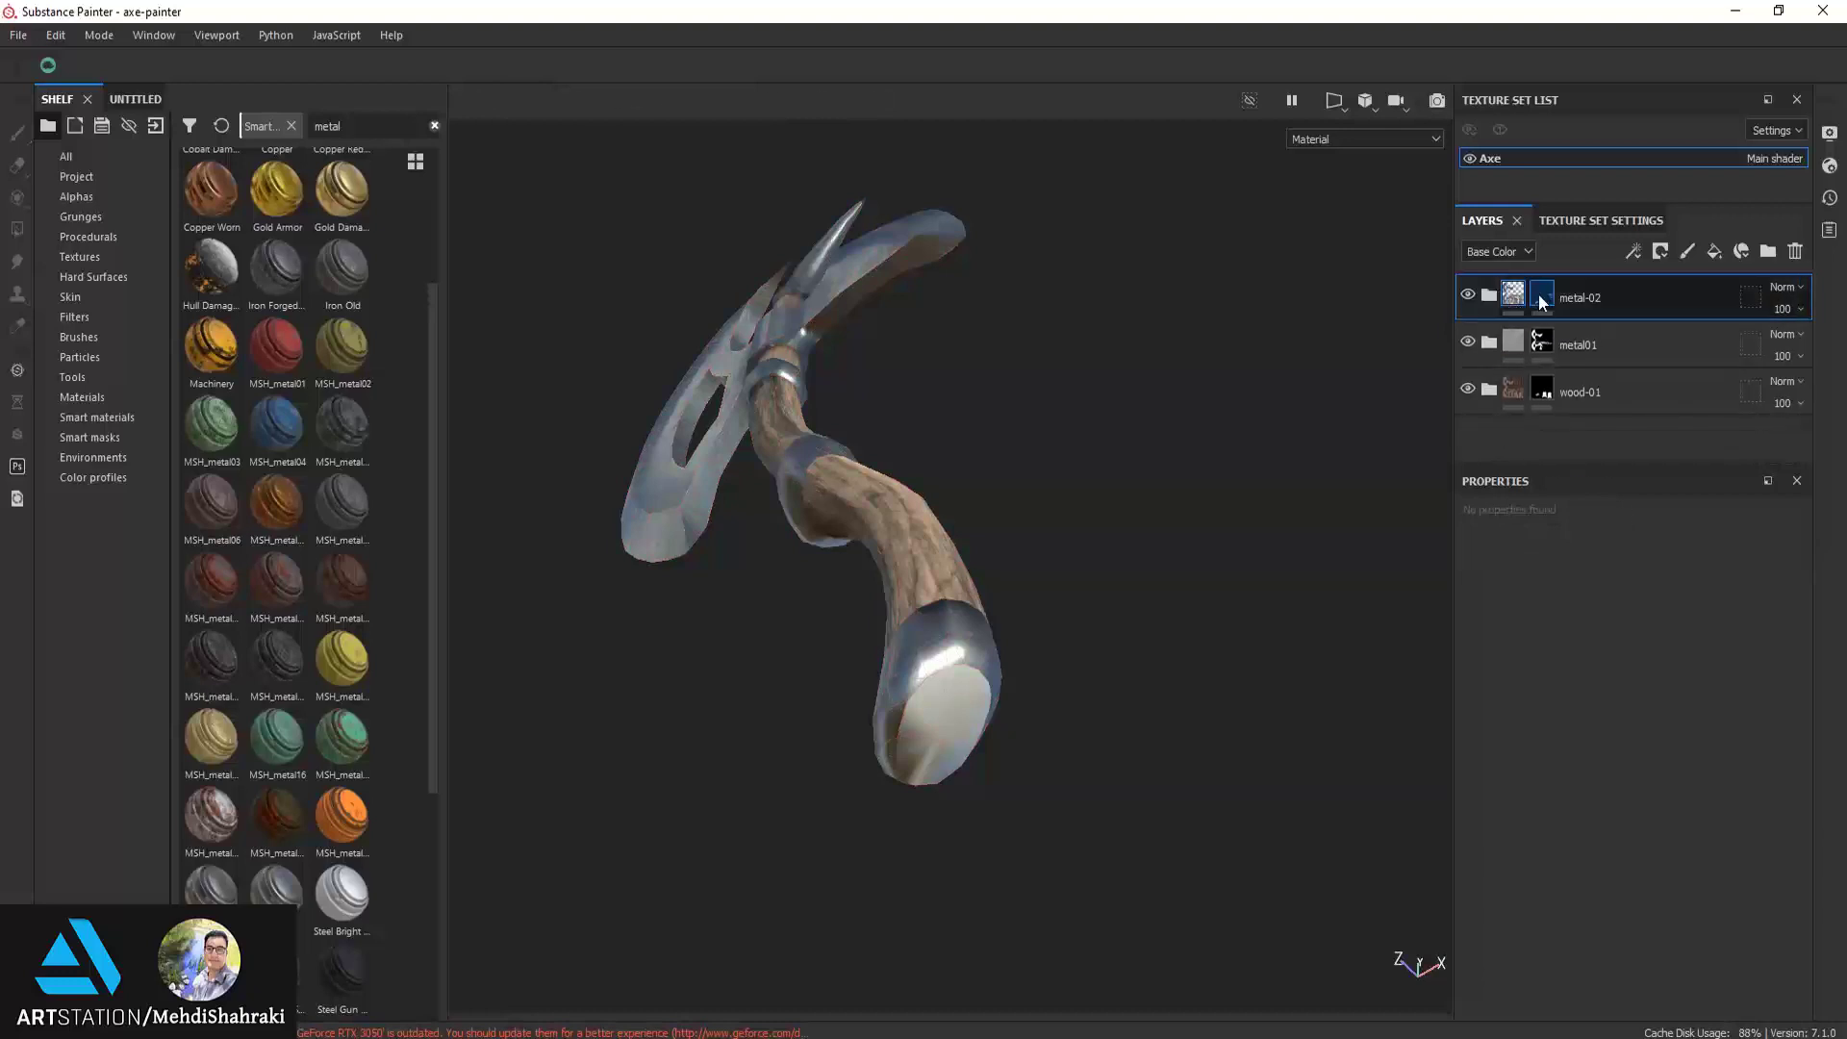
Fill the pommel and handle rings with fill colour 1, orbiting to check the head
alt+drag(1134, 564, 1157, 577)
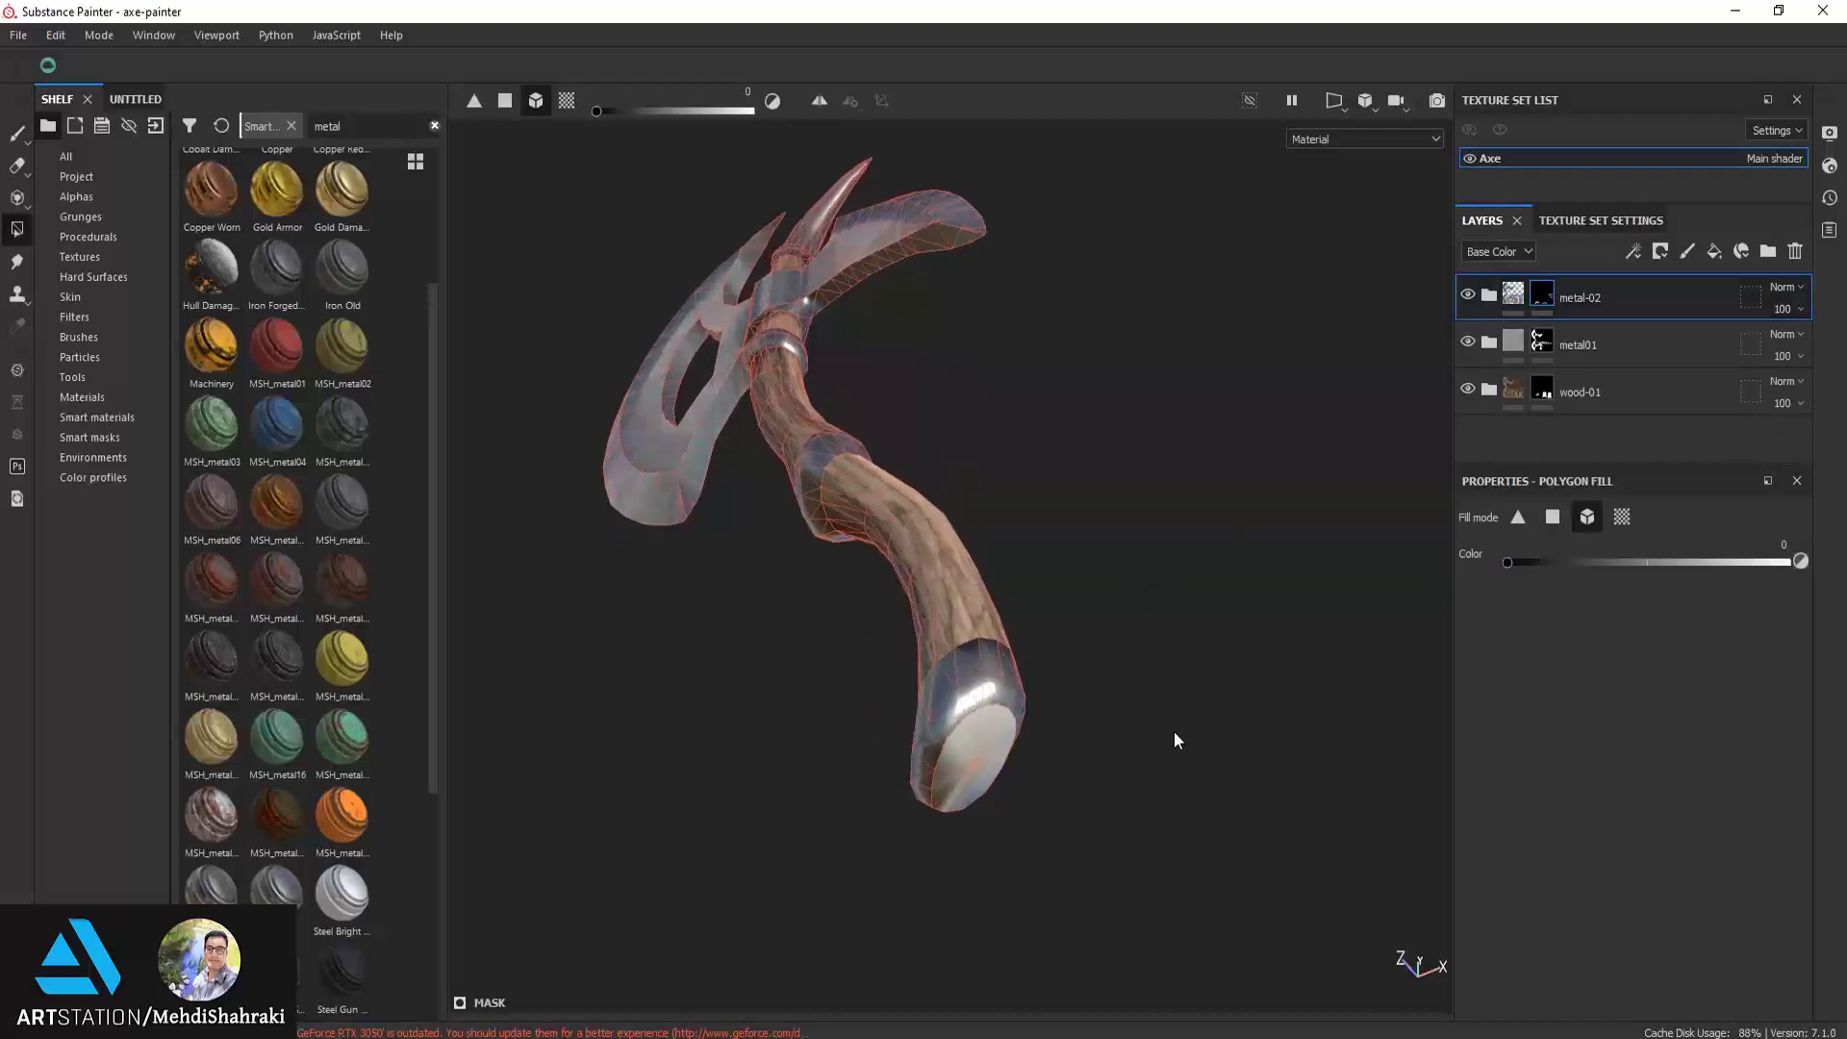
click(987, 748)
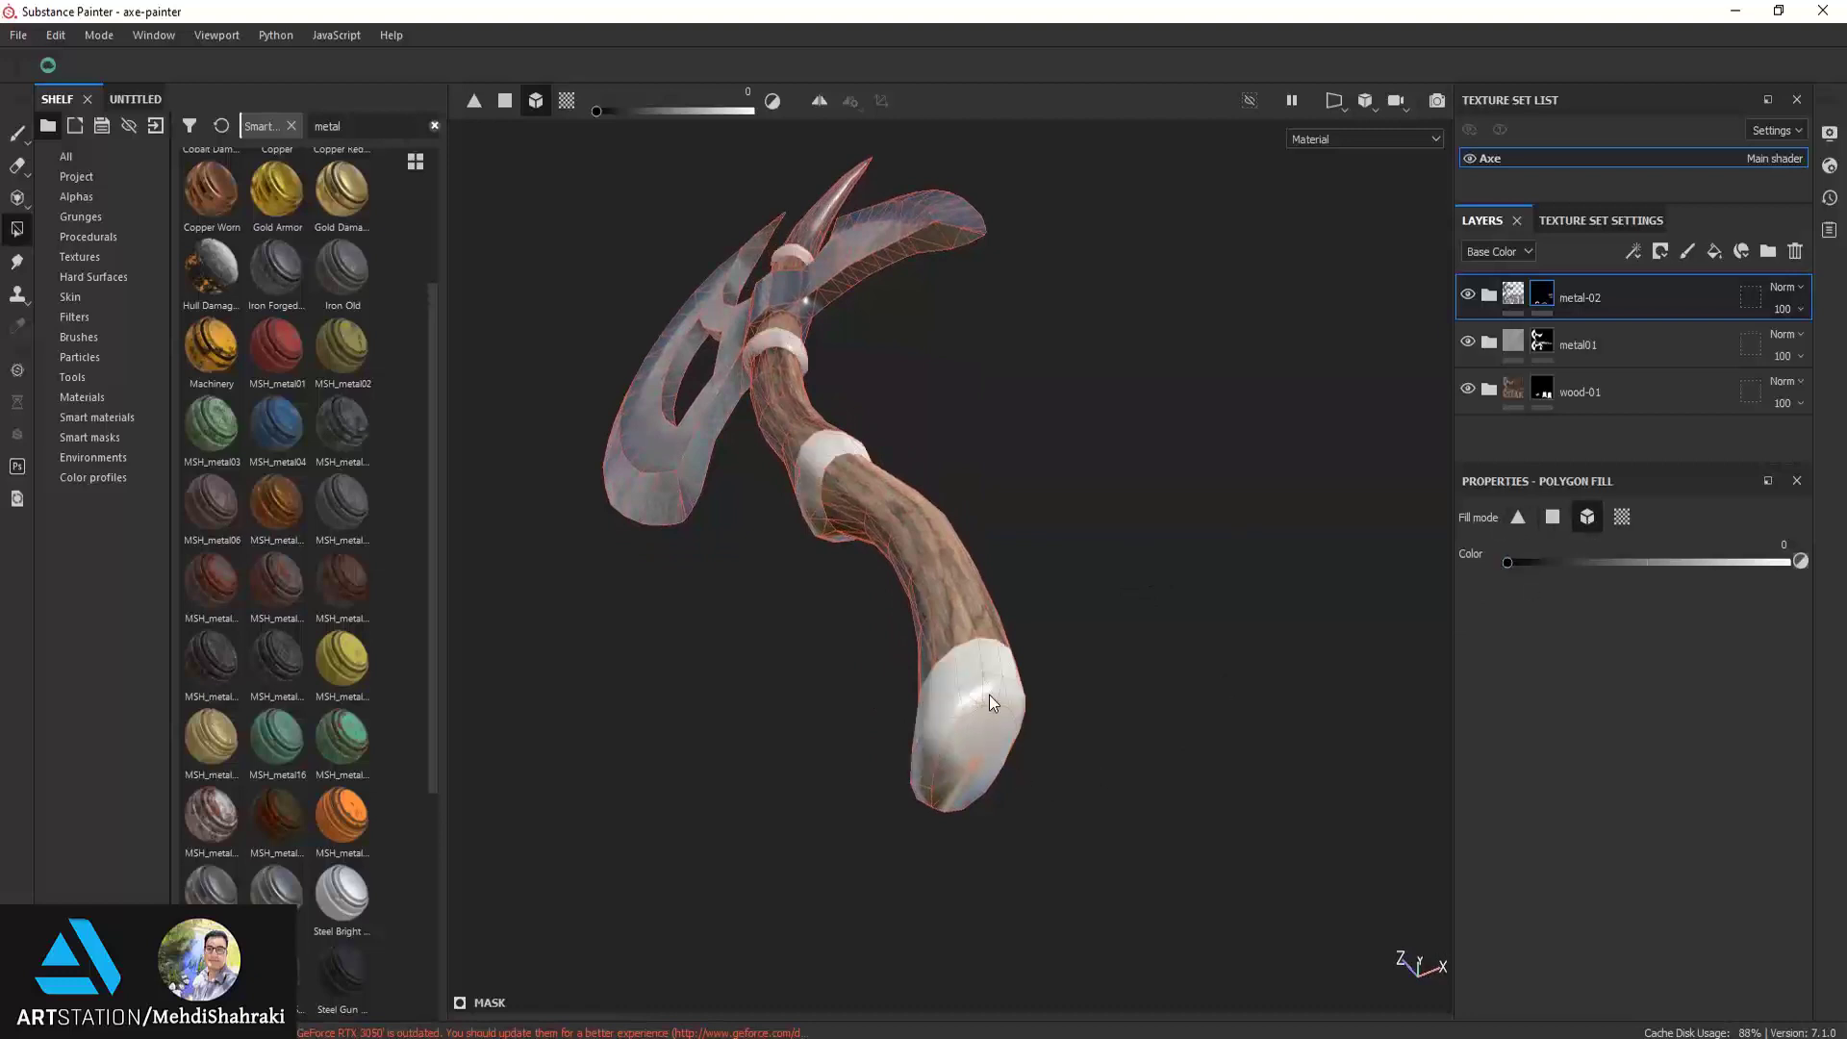
click(1608, 562)
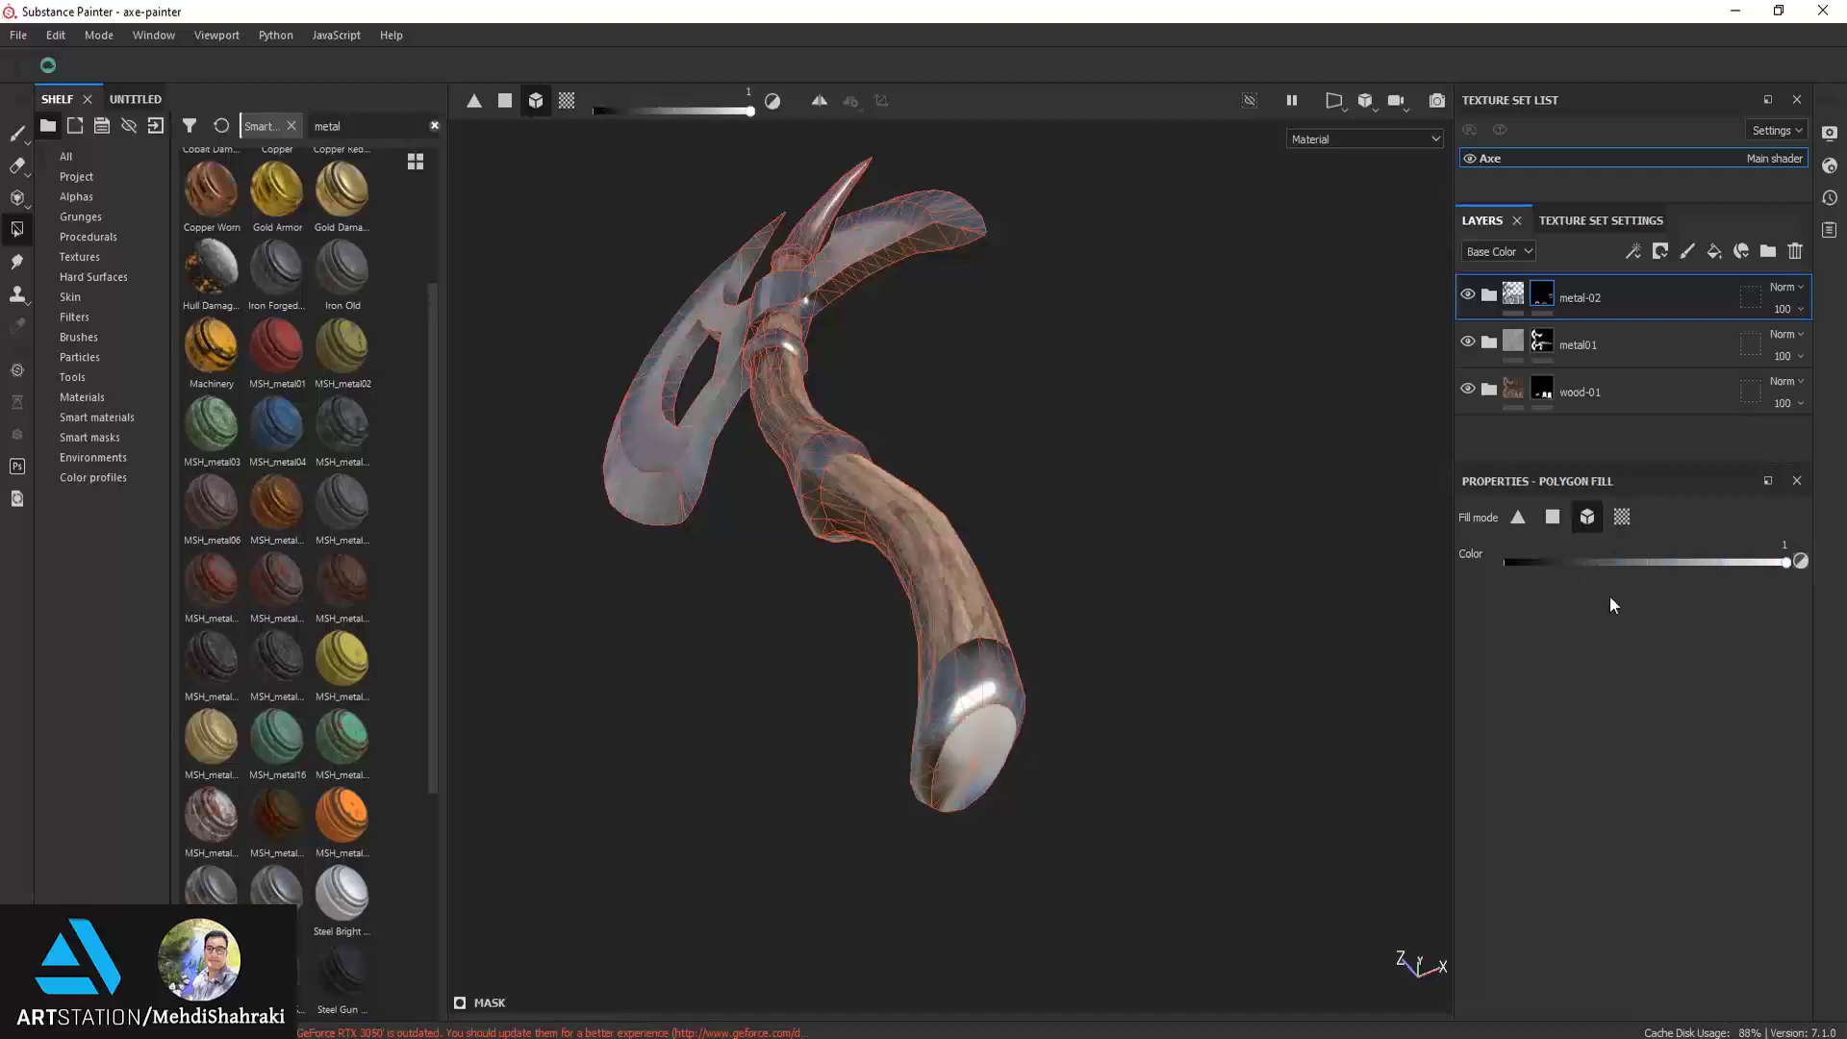
alt+drag(1280, 715, 1106, 821)
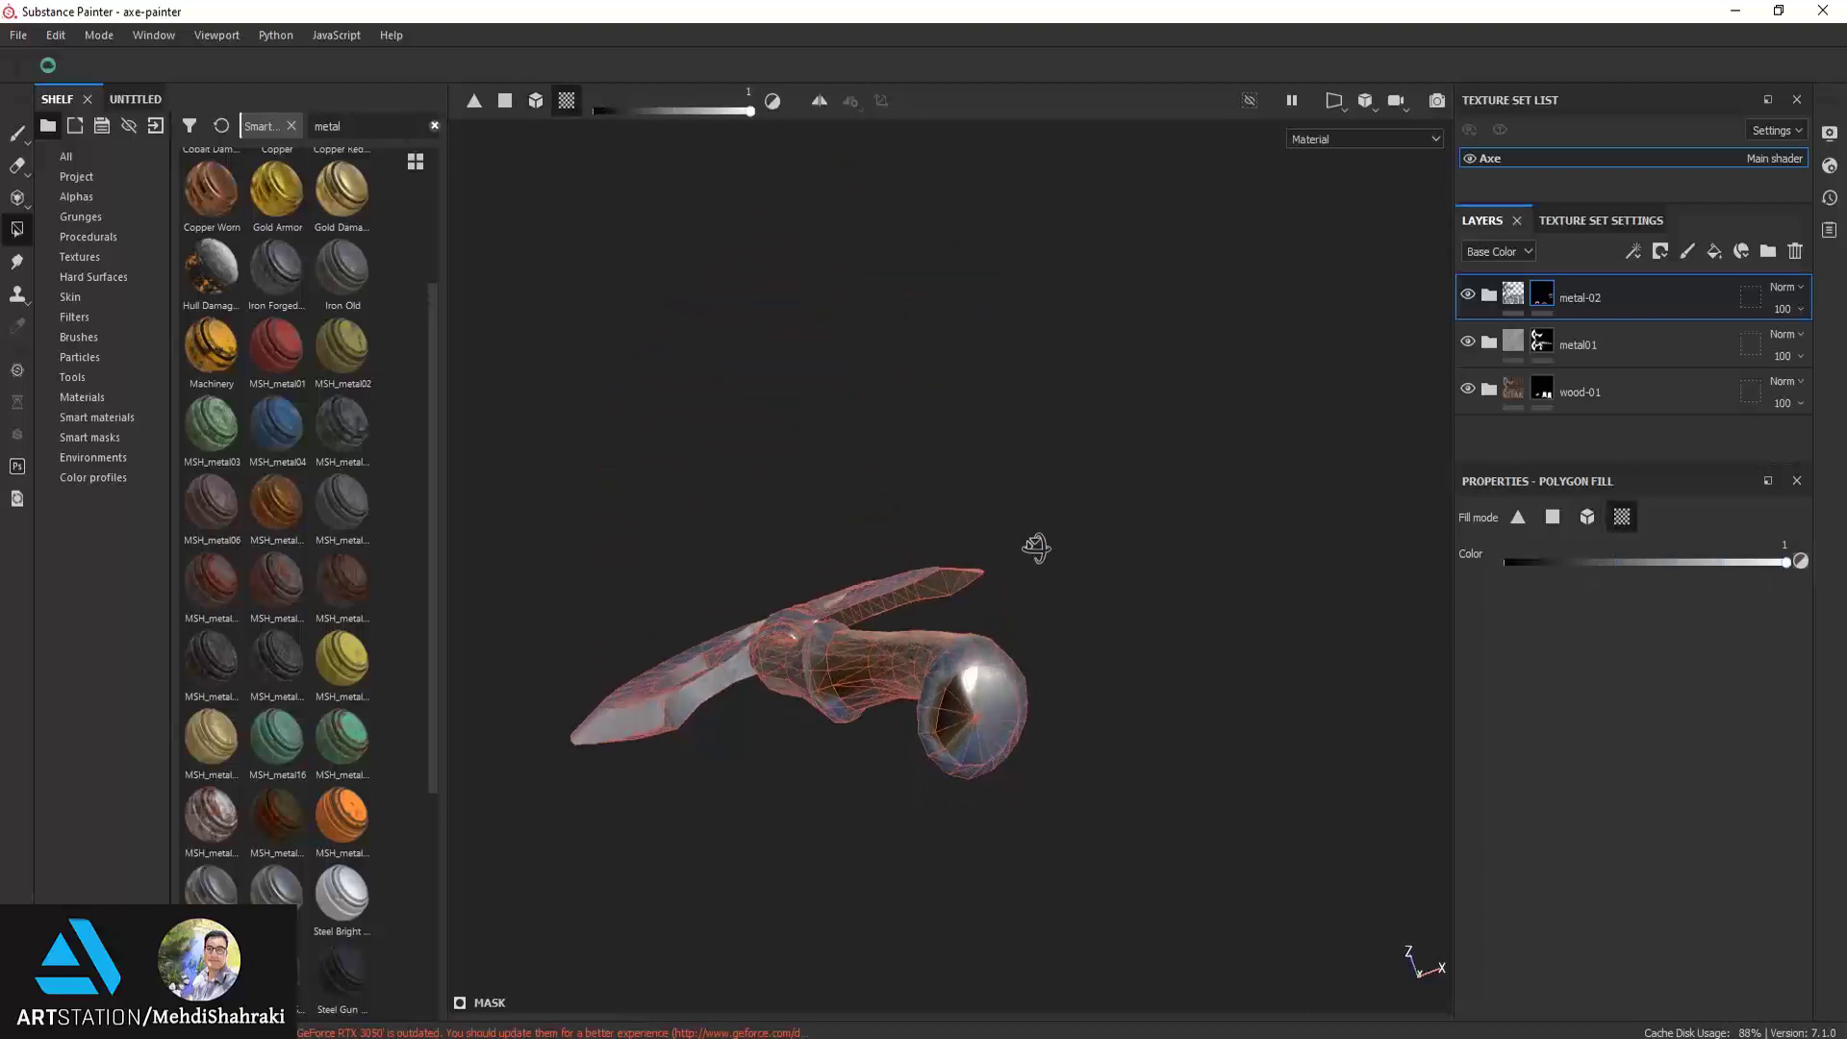
scroll(1106, 821, up, 5)
scroll(998, 709, down, 5)
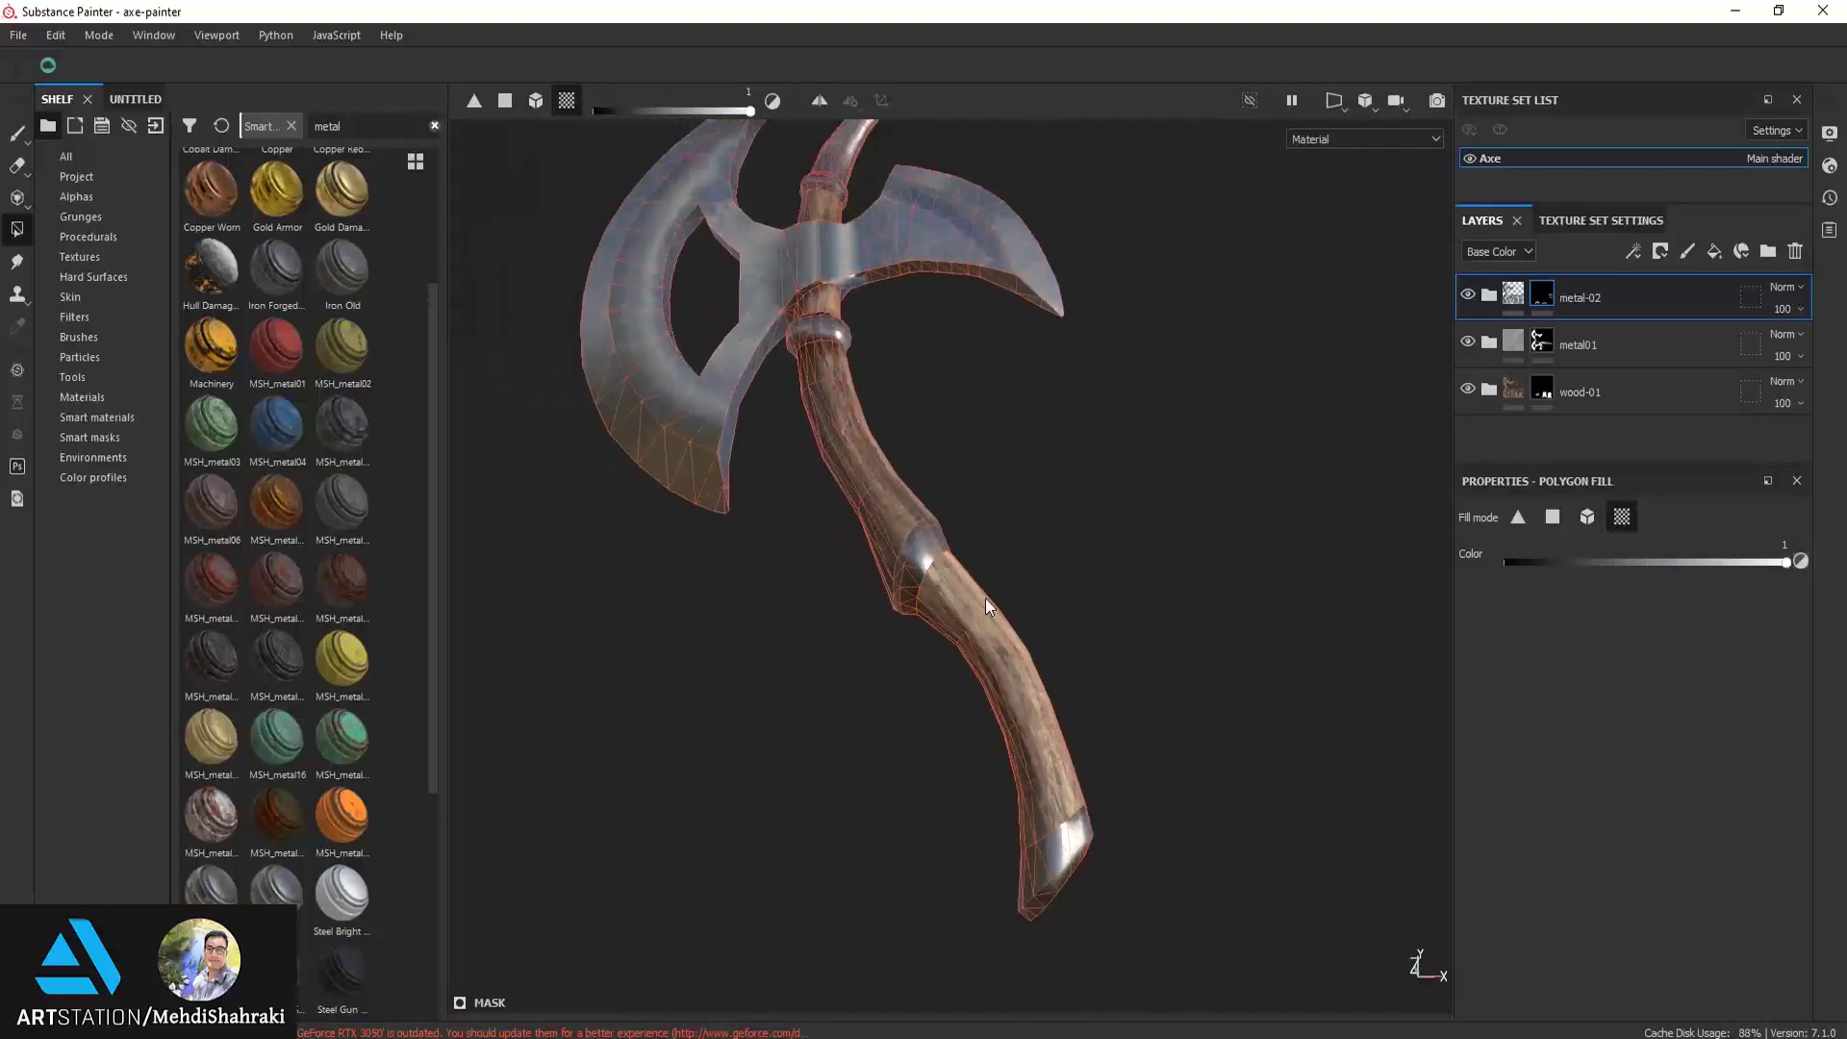
alt+drag(997, 709, 1077, 674)
scroll(1077, 674, up, 2)
Set the Steel Dark Aged Finish Rough scale to 4
click(1488, 295)
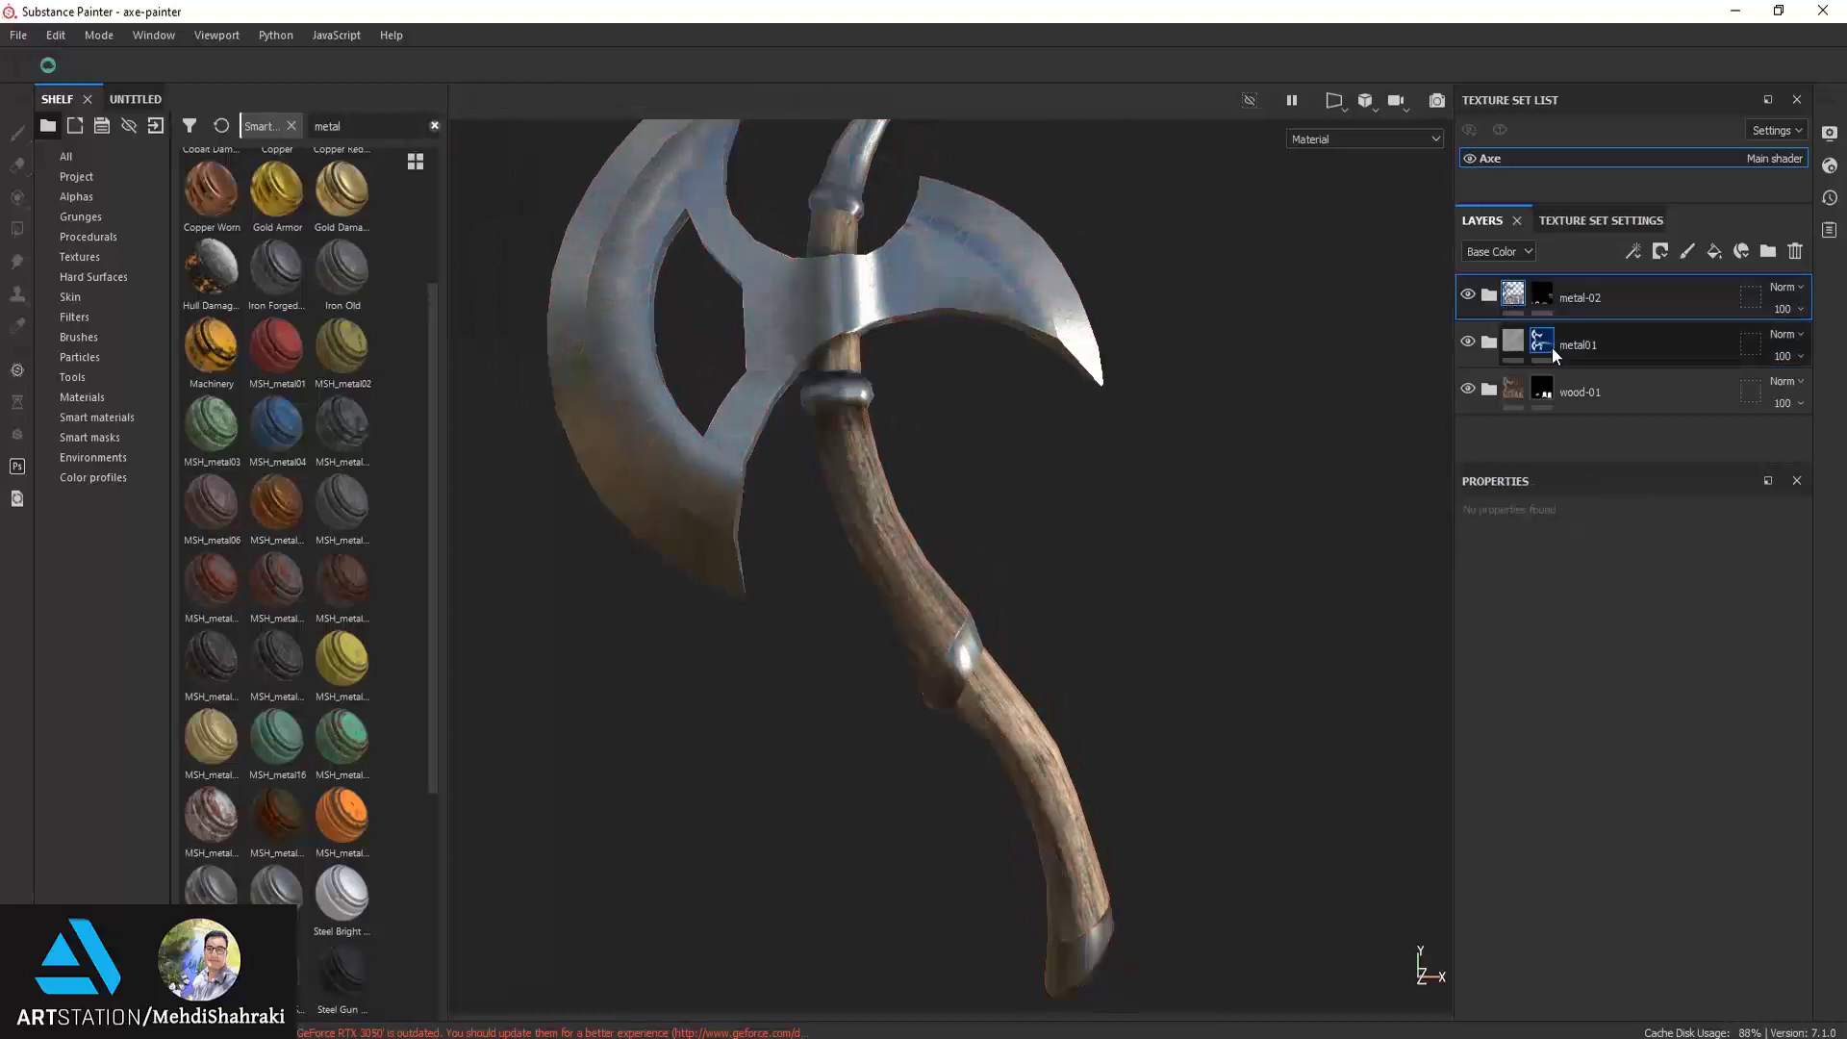
click(1507, 344)
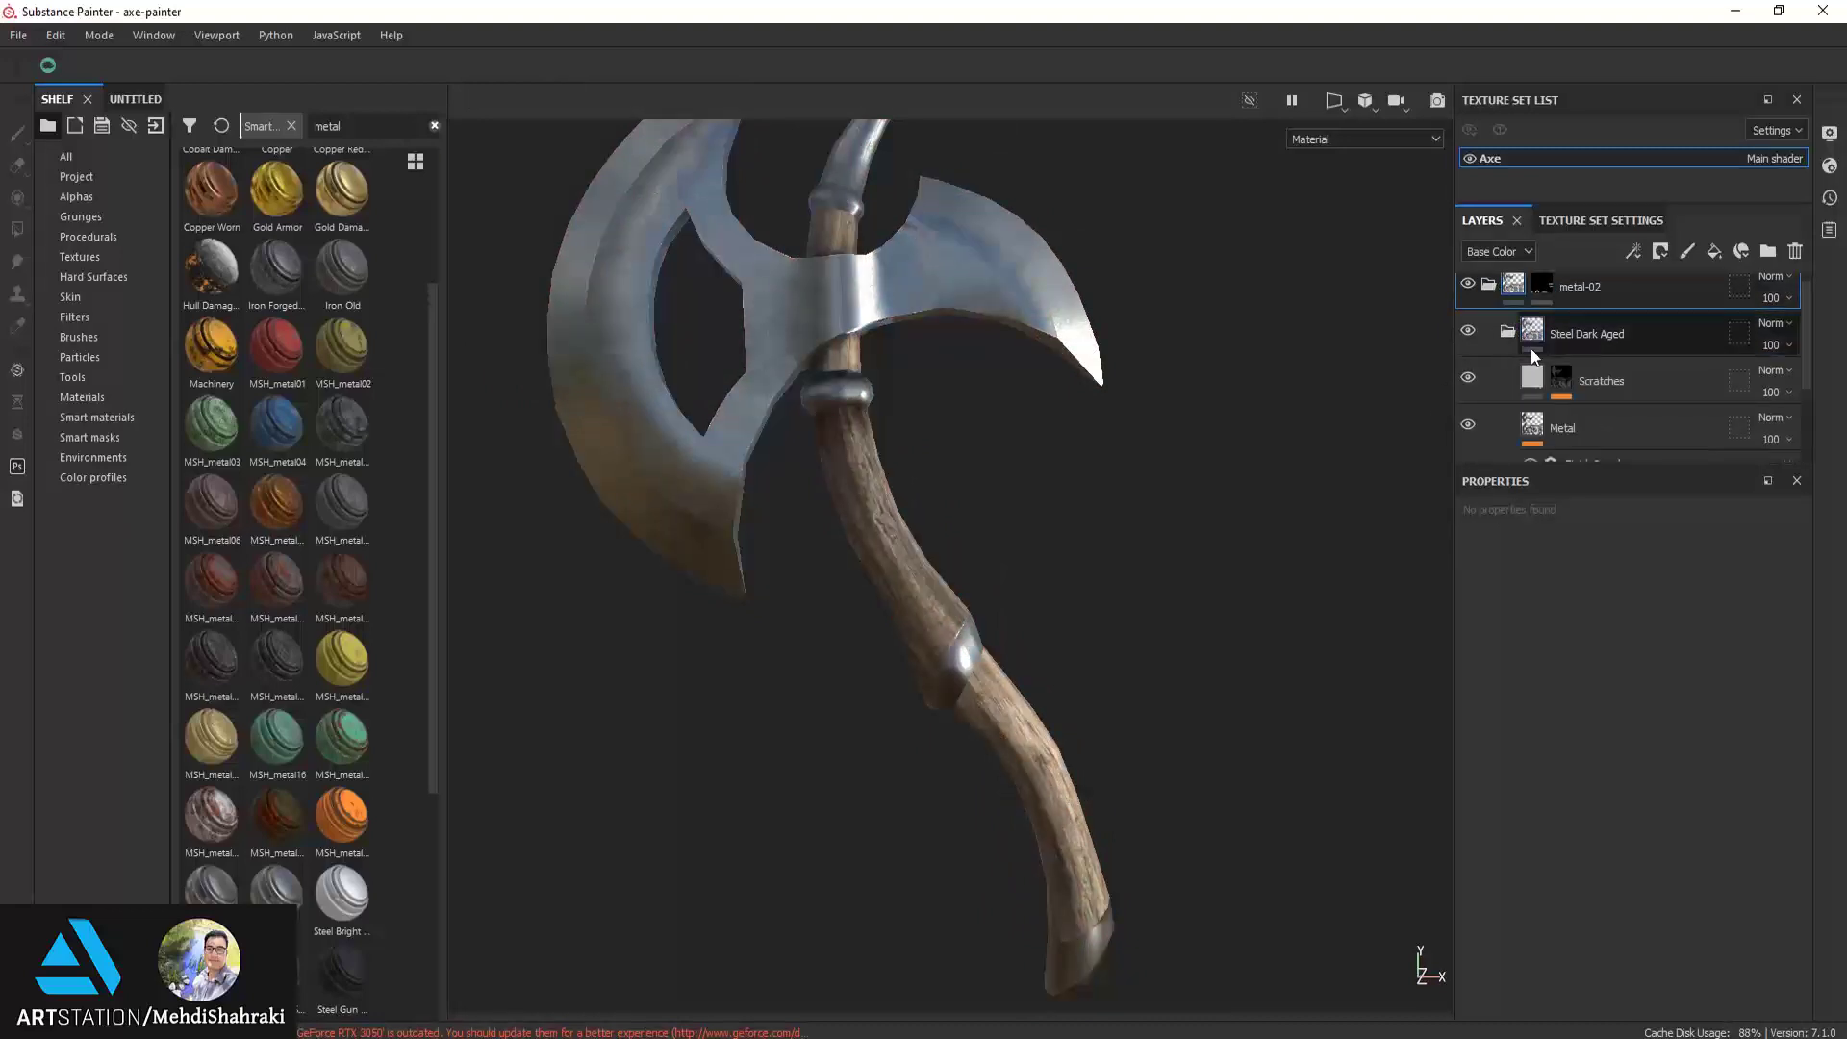
scroll(1585, 390, down, 1)
scroll(1587, 385, up, 1)
scroll(1591, 408, down, 1)
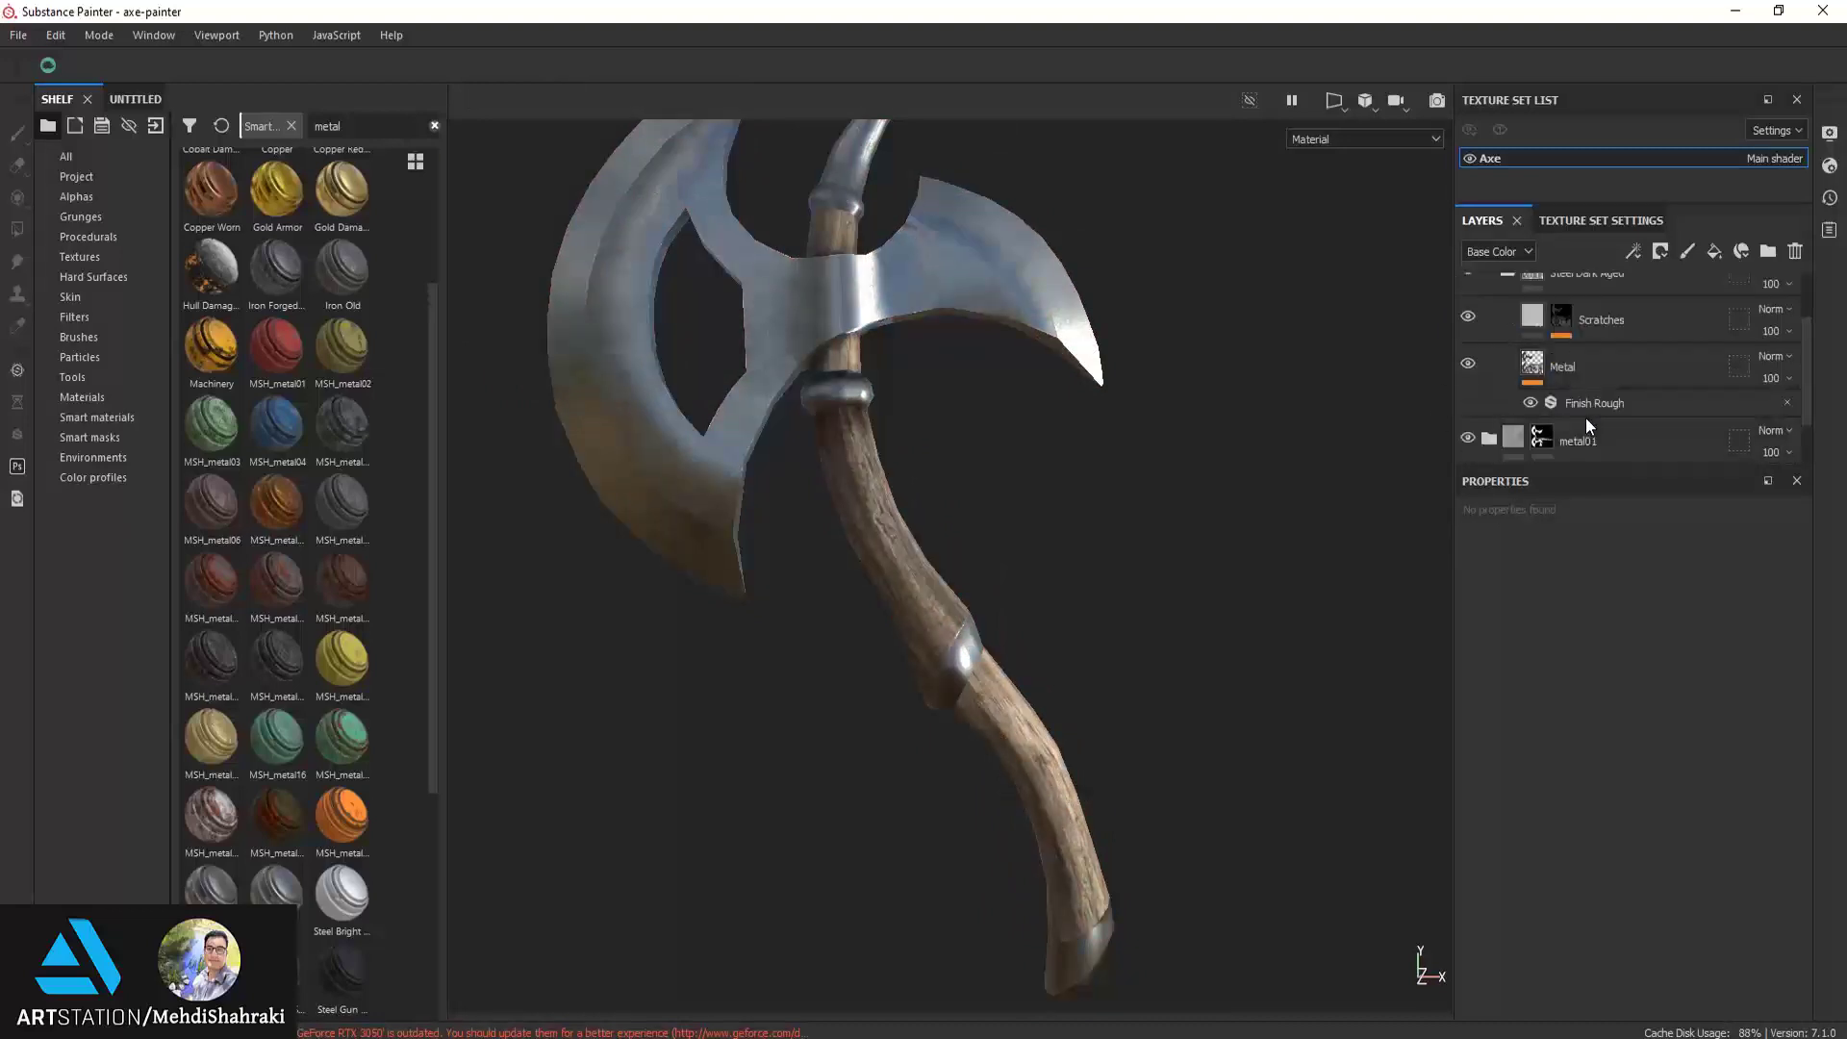
scroll(1583, 404, up, 1)
scroll(1582, 396, down, 1)
click(1599, 402)
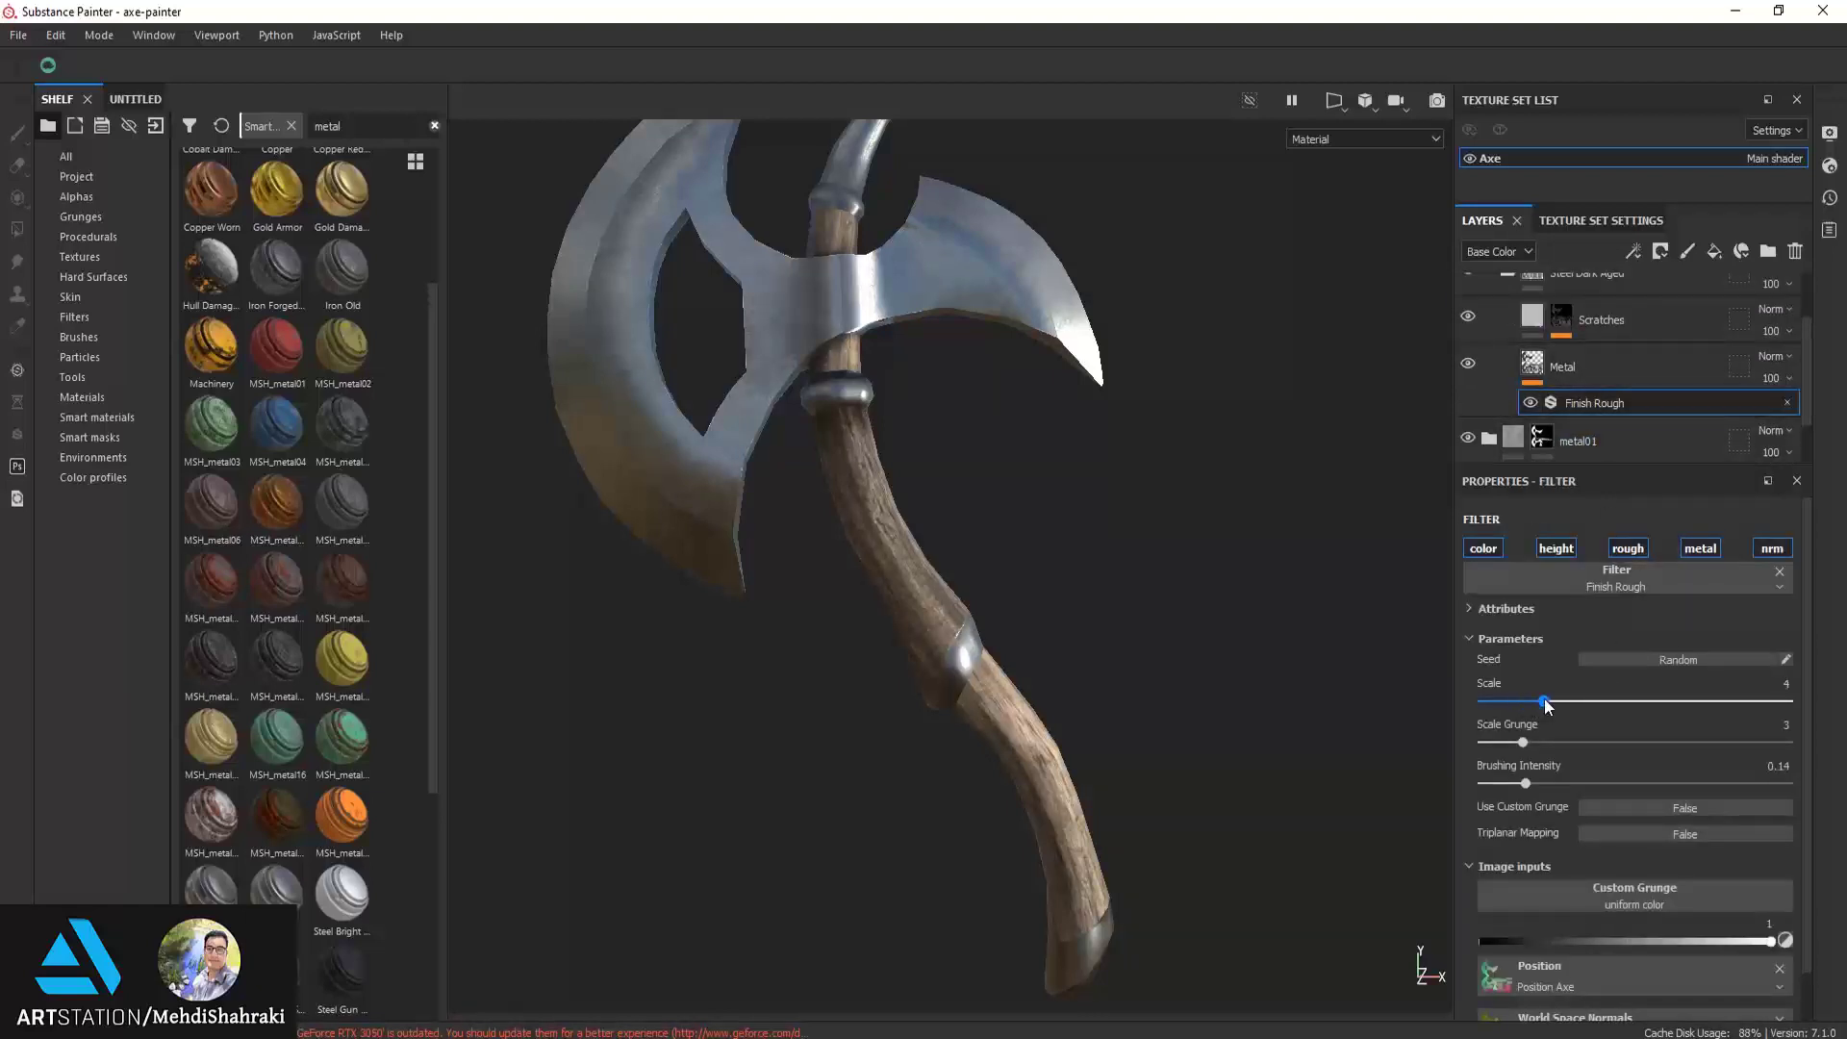
drag(1522, 701, 1543, 701)
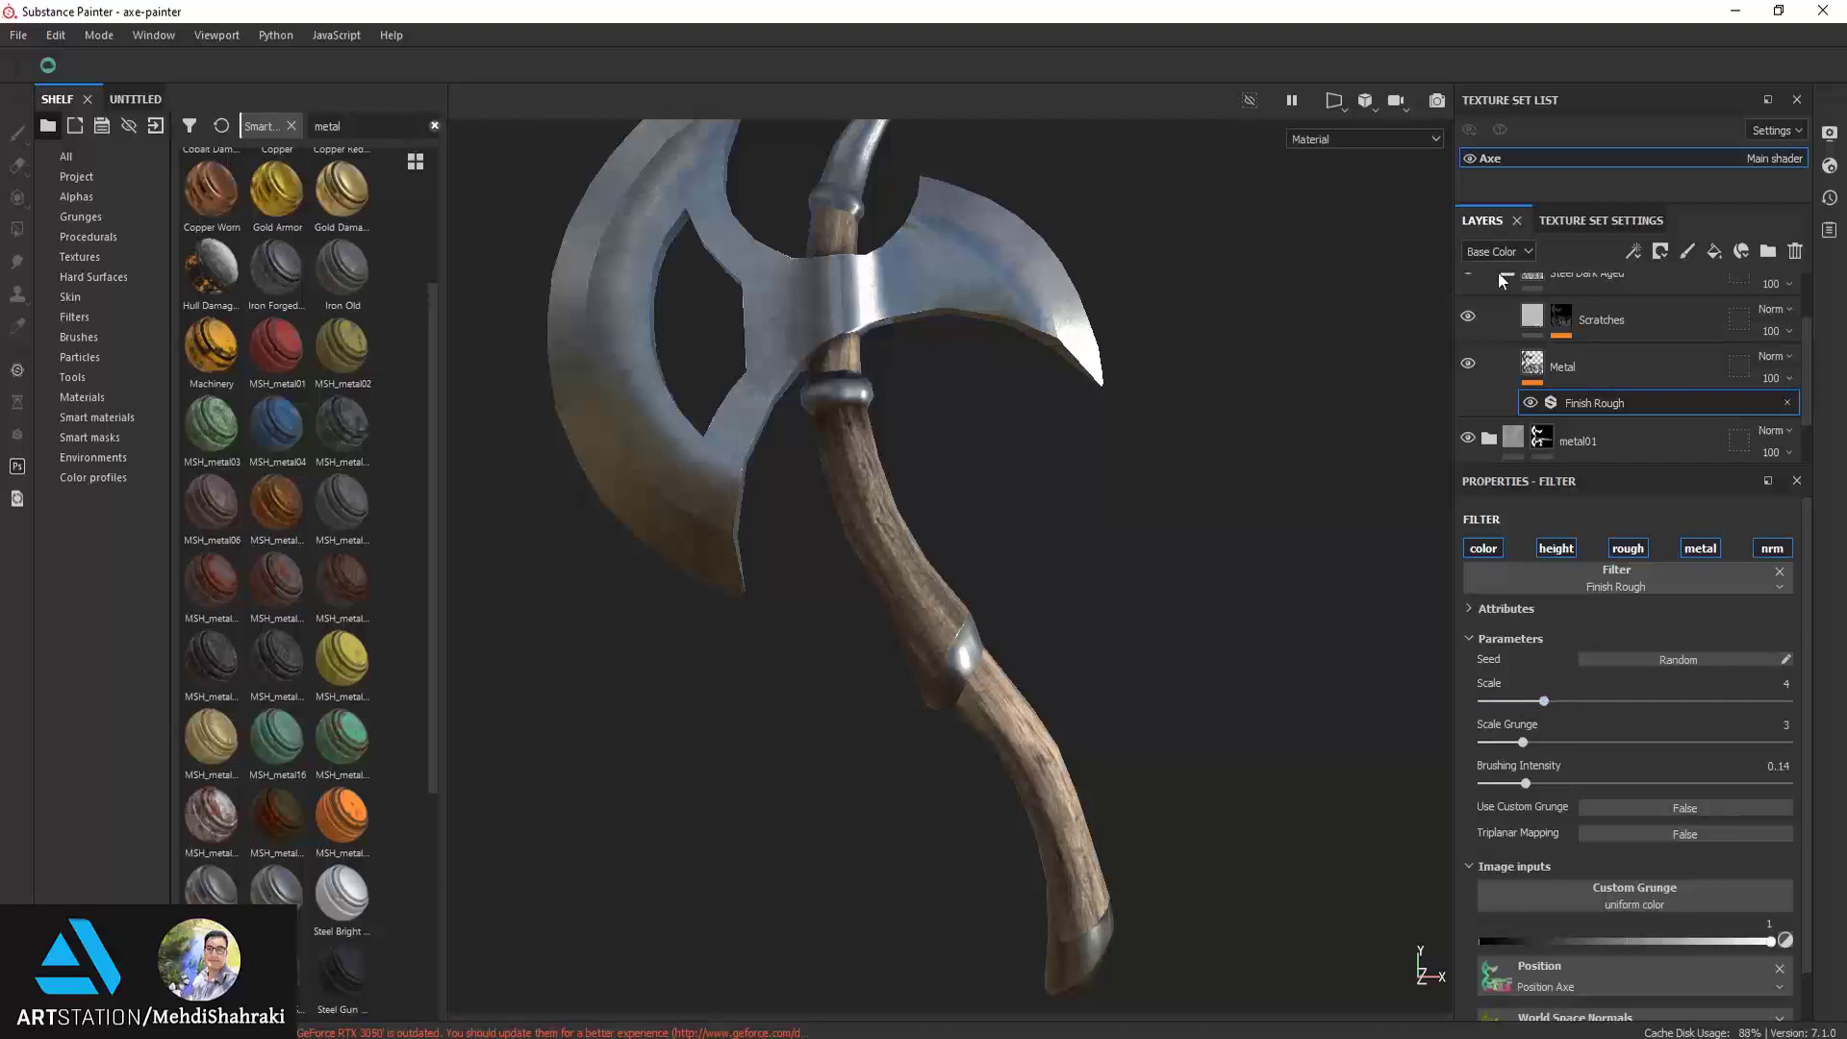
scroll(1517, 303, up, 1)
click(1507, 342)
Hide metal-02 and toggle metal01 on and off to compare the blades, orbiting the axe
click(1469, 293)
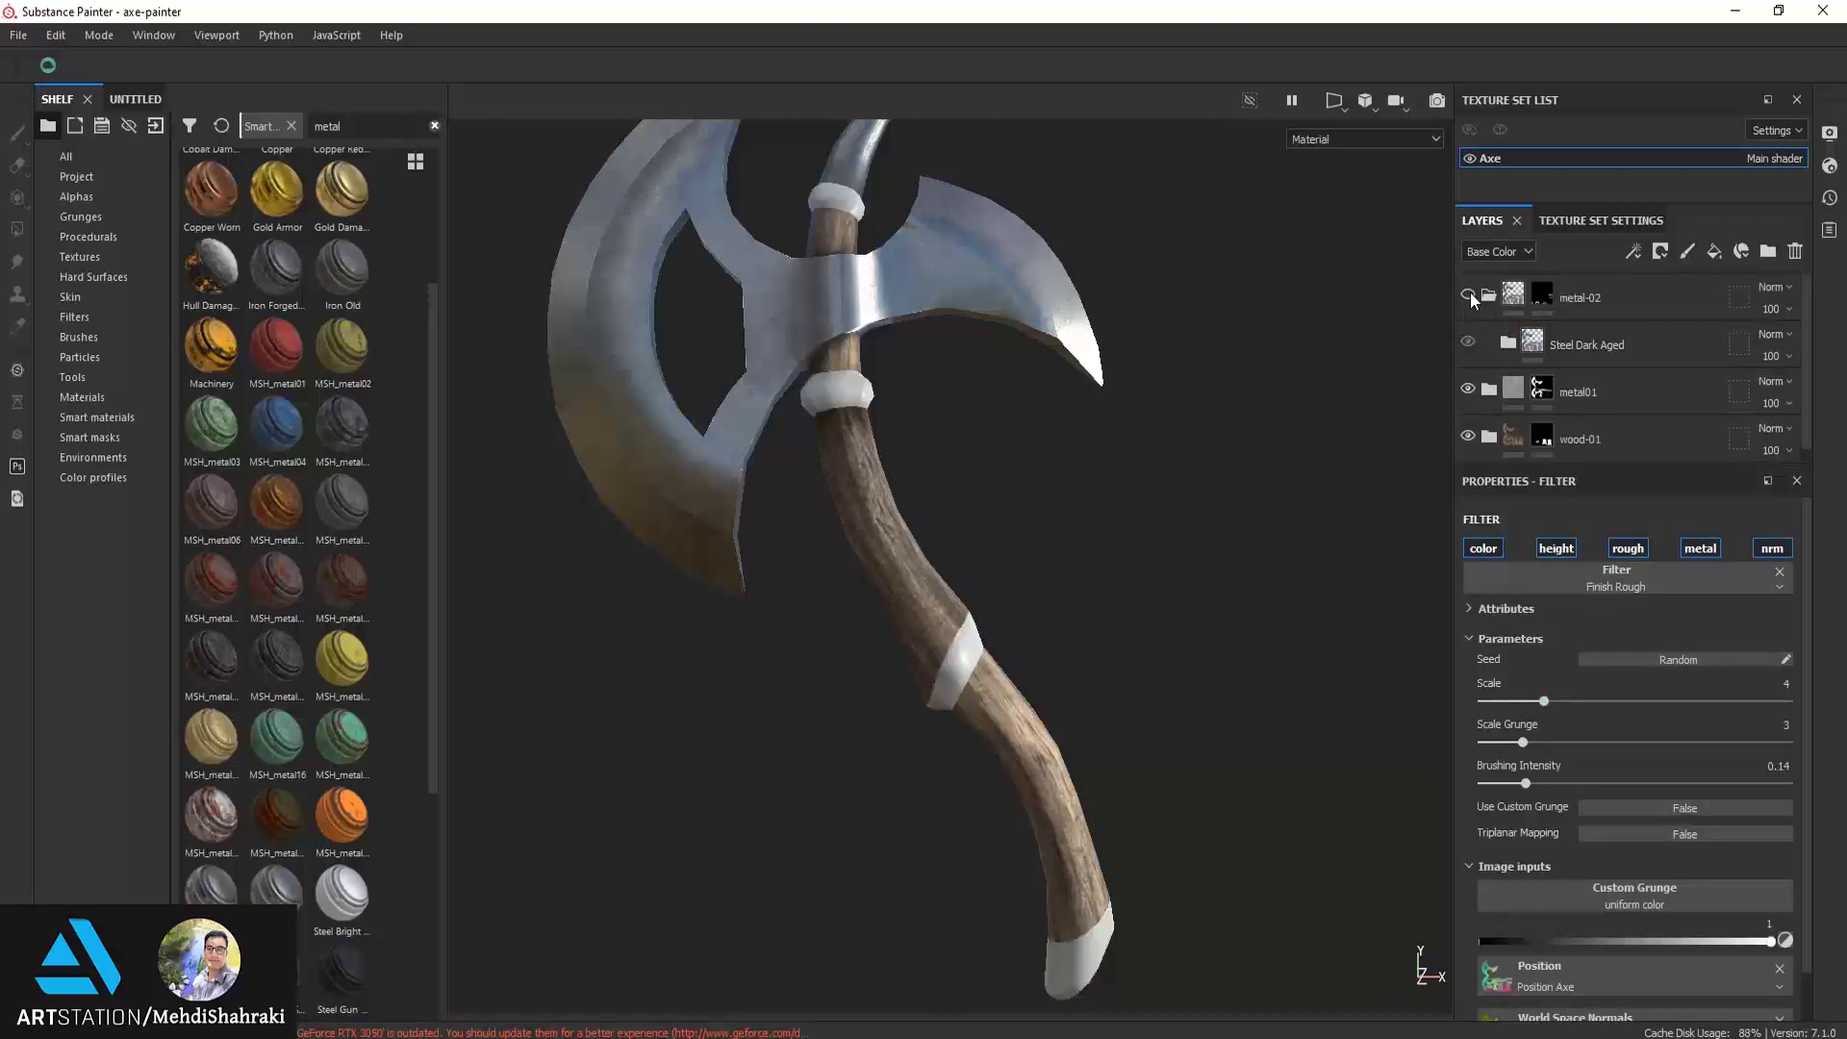
click(1468, 389)
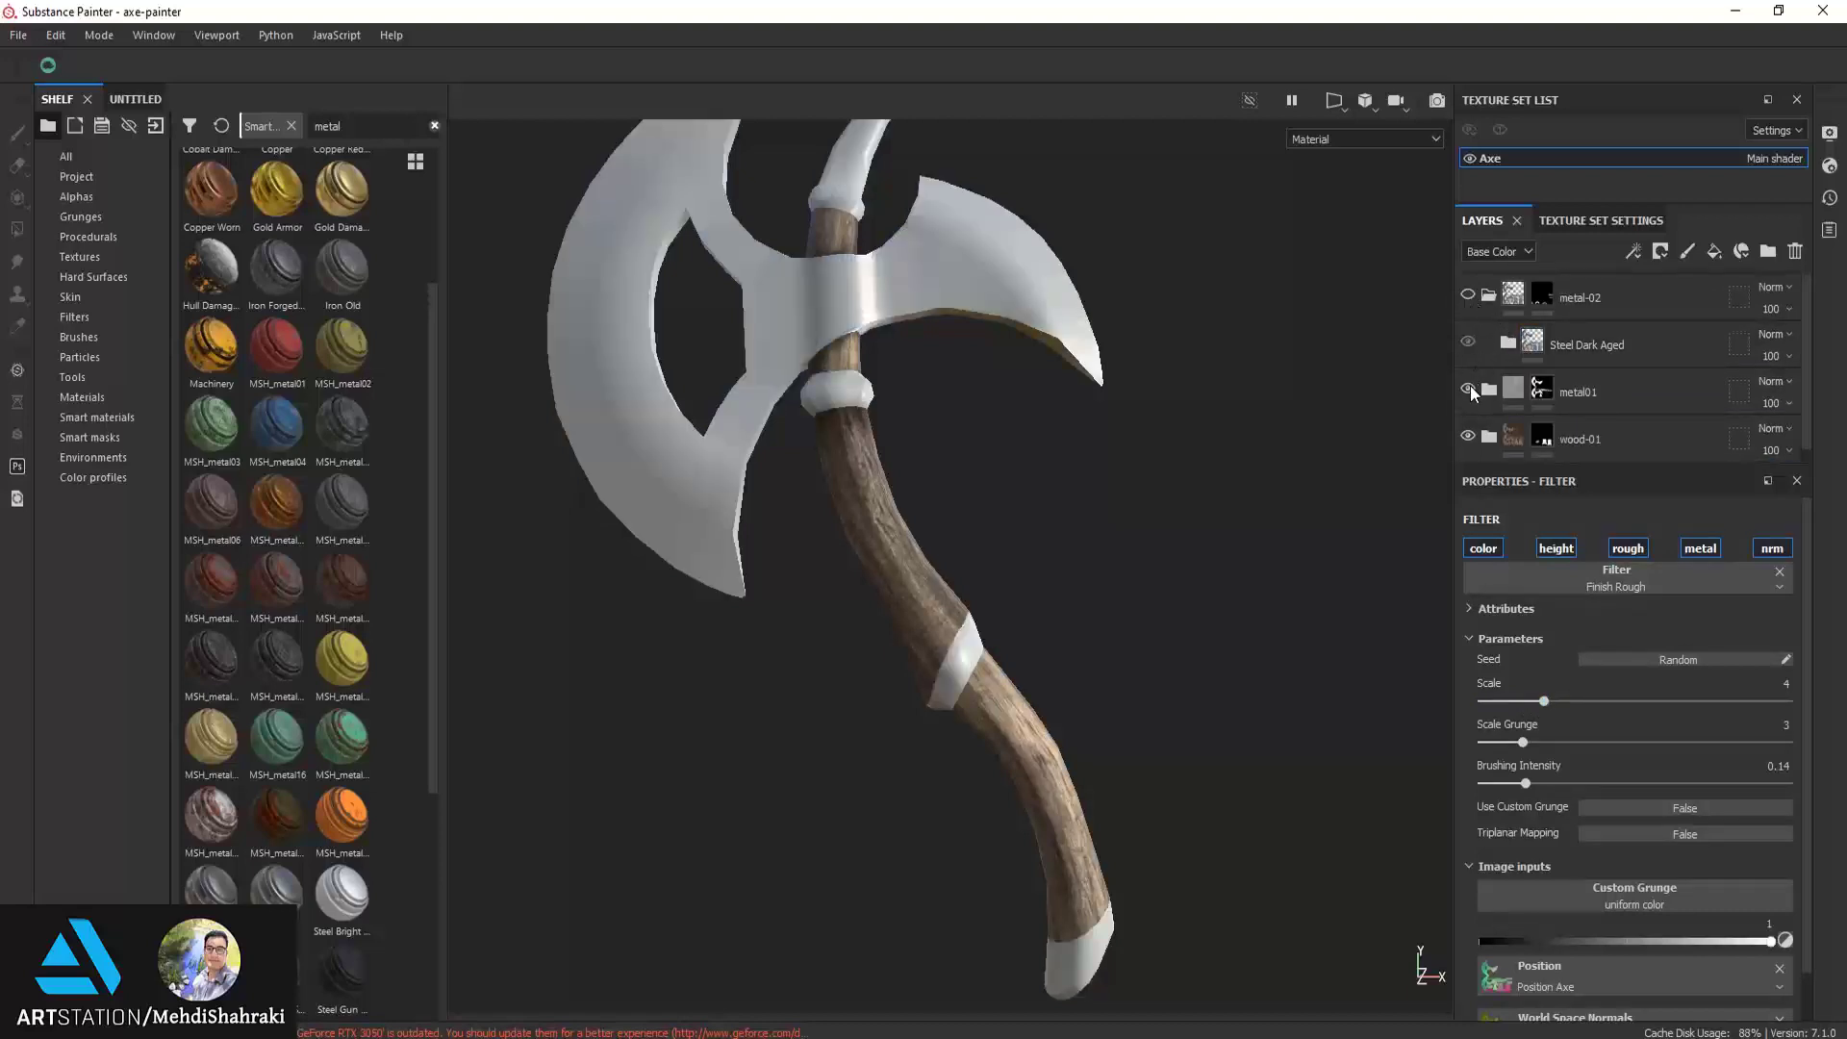
click(1469, 389)
click(1468, 388)
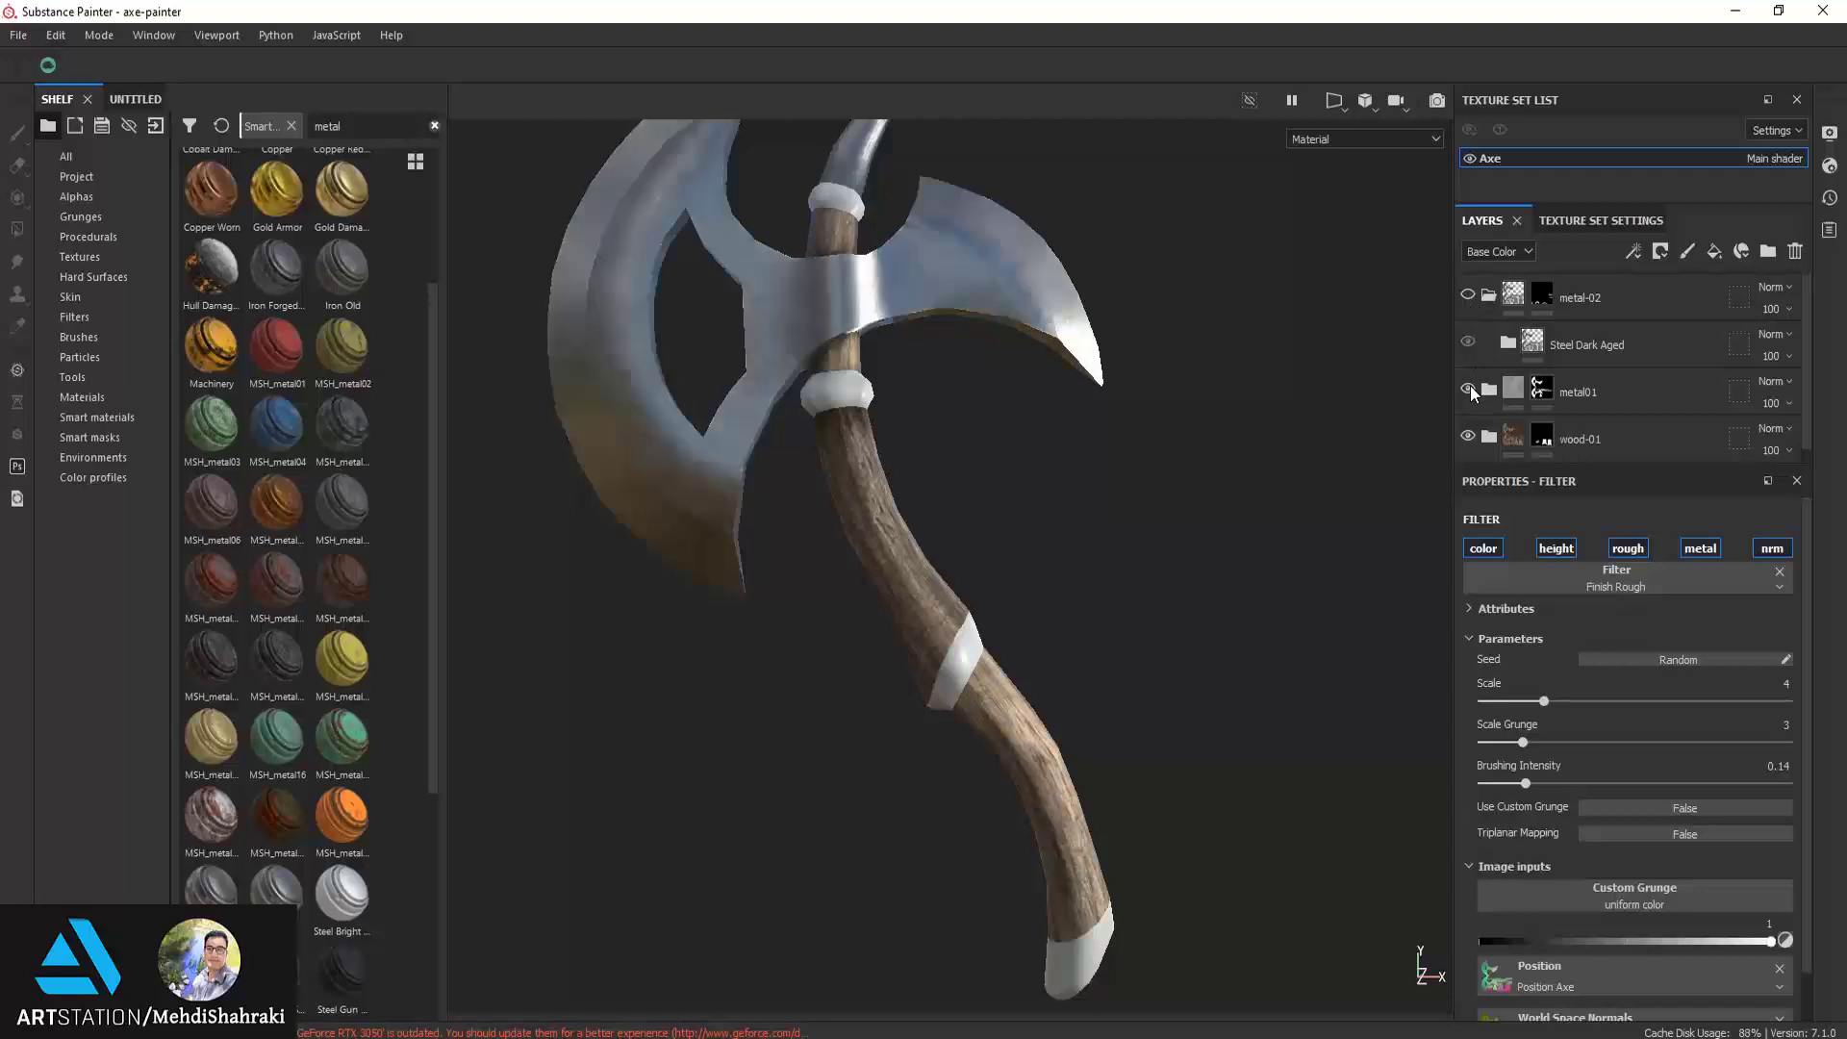
click(1469, 389)
mouse_move(1247, 389)
alt+mouse_down()
mouse_move(1016, 493)
mouse_move(713, 528)
mouse_move(1115, 452)
mouse_move(1163, 474)
alt+mouse_up()
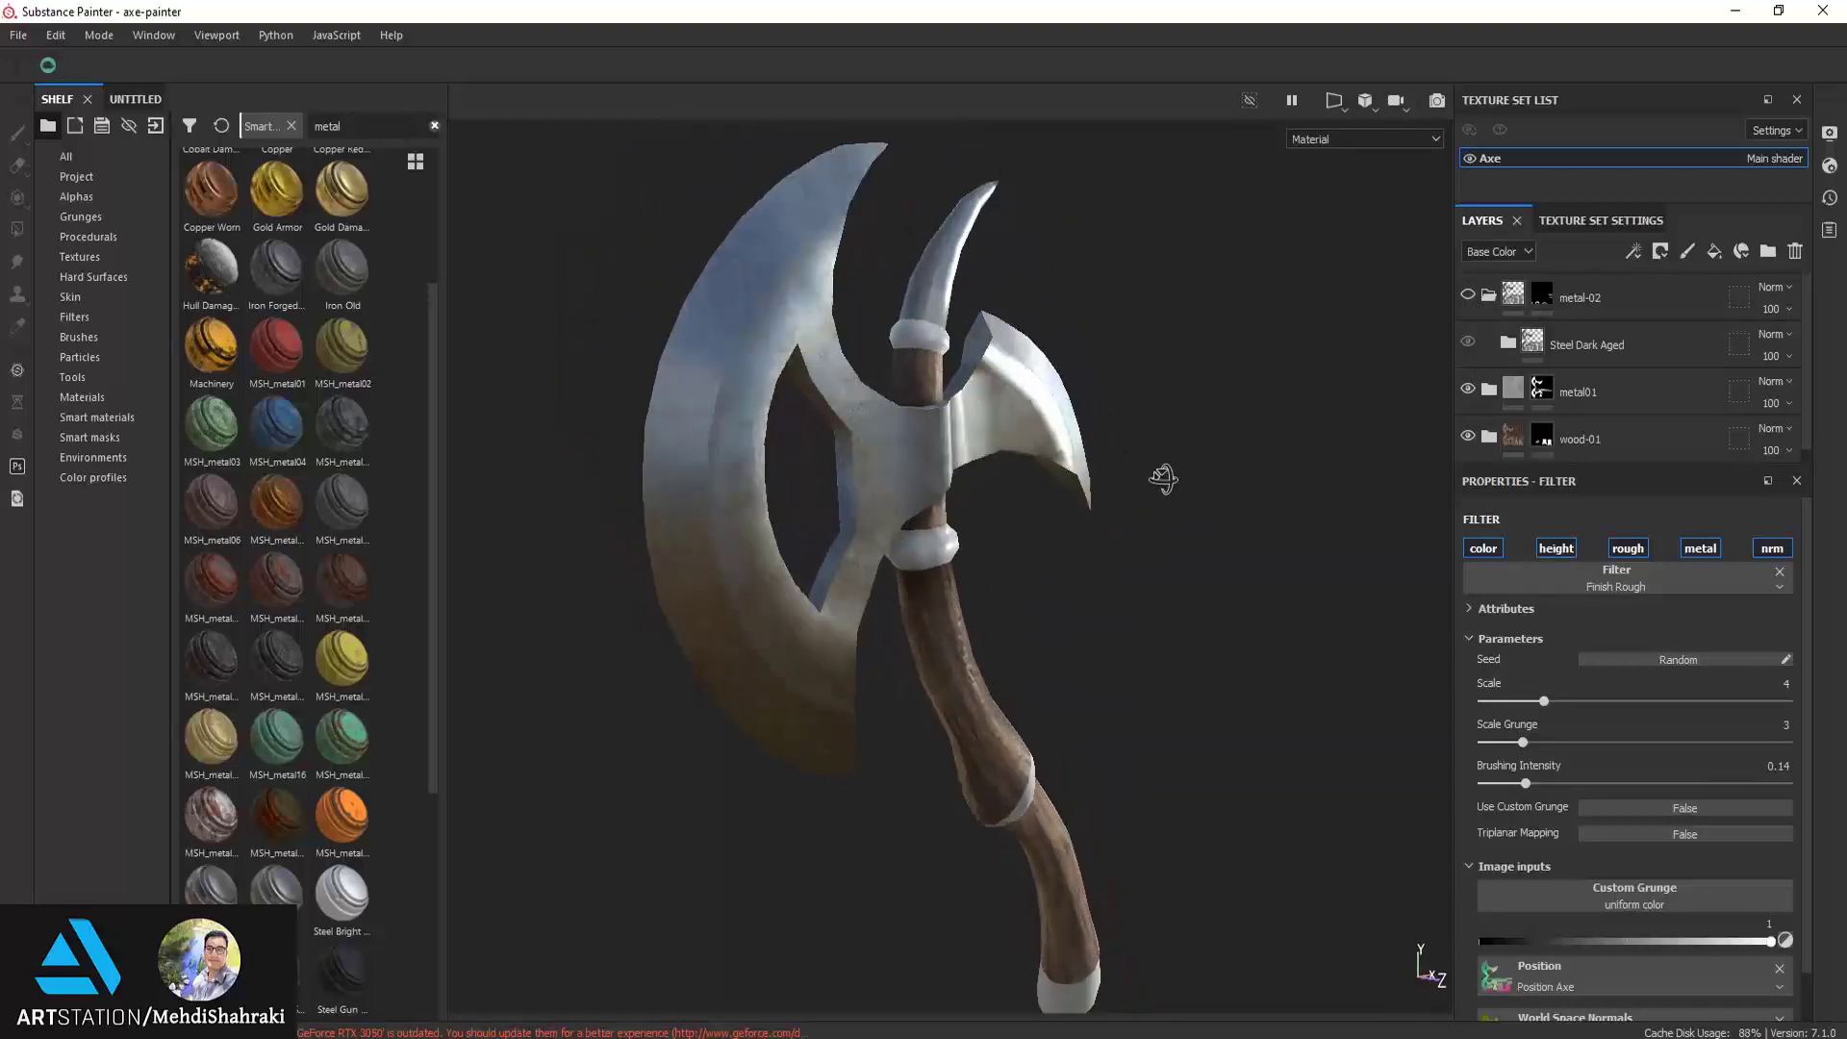
mouse_move(1084, 529)
alt+mouse_down()
mouse_move(1113, 523)
mouse_move(965, 525)
mouse_move(879, 435)
mouse_move(904, 471)
alt+mouse_up()
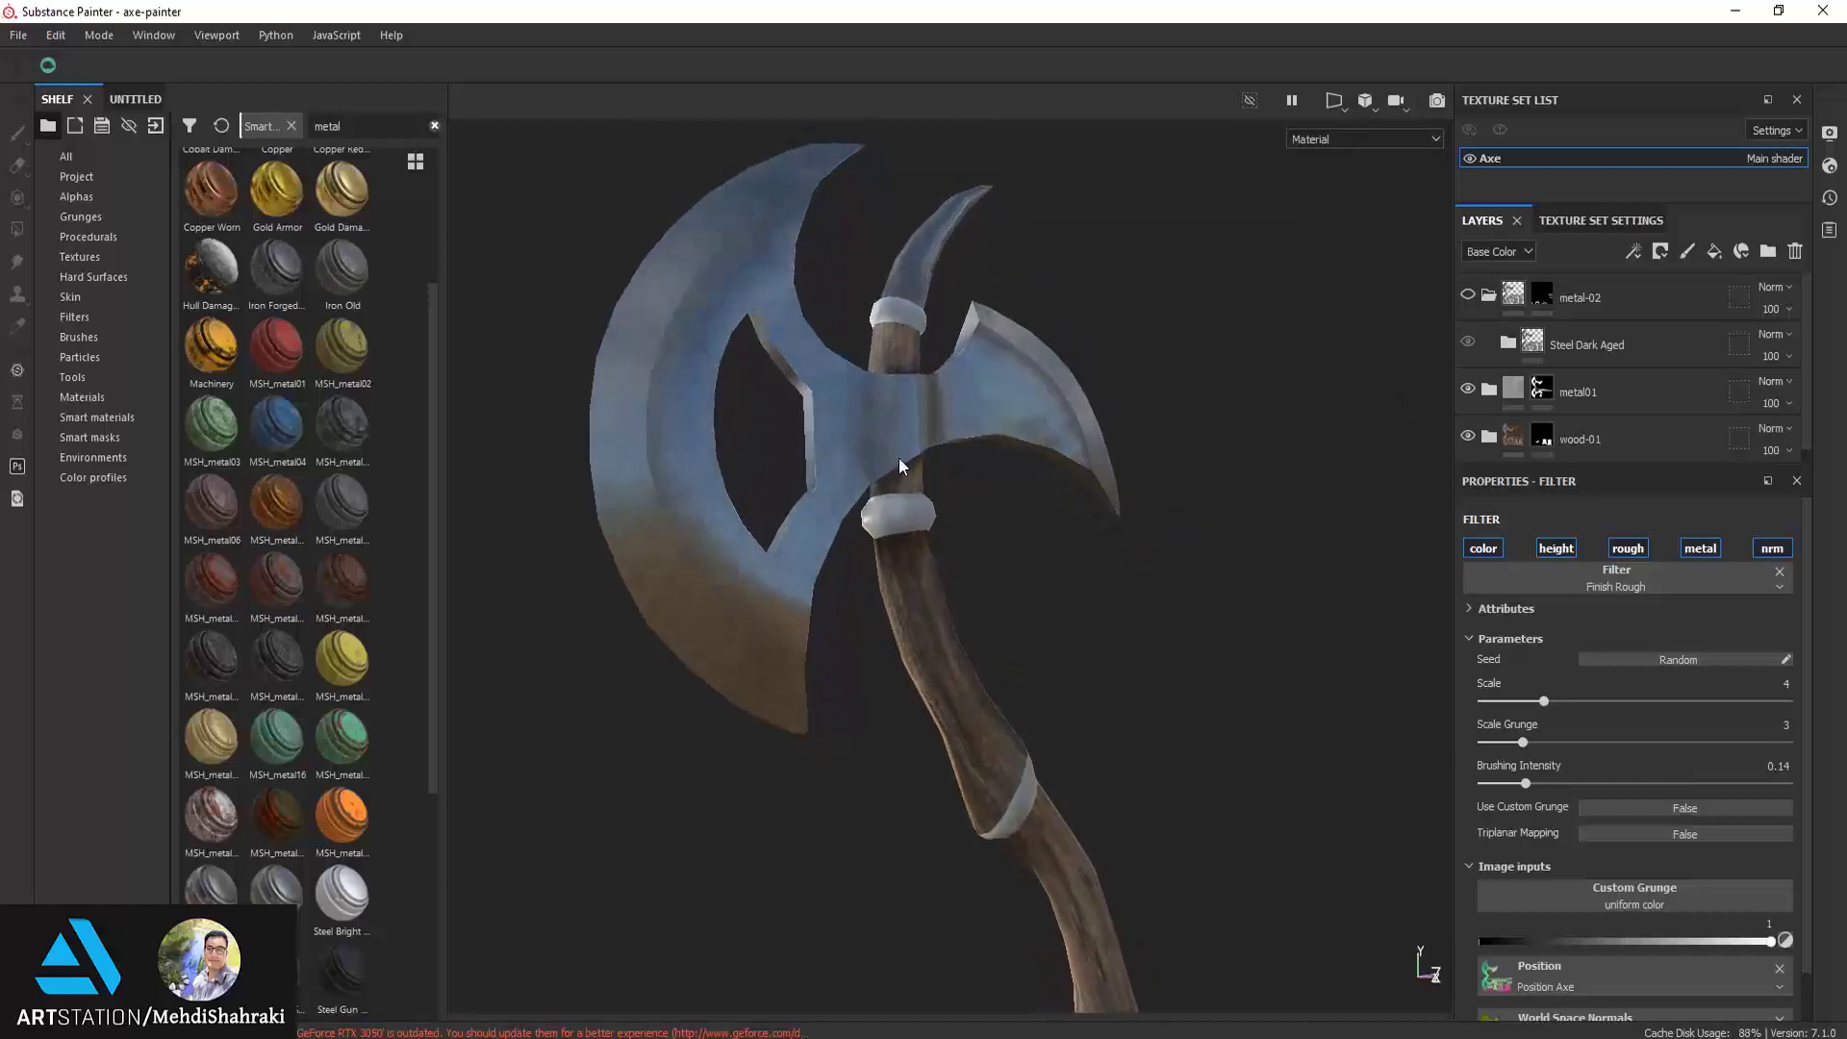
alt+middle_drag(904, 471, 967, 565)
mouse_move(967, 565)
alt+mouse_down()
mouse_move(1203, 371)
mouse_move(1378, 383)
mouse_move(1683, 473)
mouse_move(1537, 497)
mouse_move(1503, 554)
mouse_move(1096, 528)
mouse_move(1191, 392)
mouse_move(1339, 395)
mouse_move(1343, 503)
mouse_move(1286, 391)
mouse_move(1236, 400)
mouse_move(1180, 357)
mouse_move(610, 458)
mouse_move(734, 494)
mouse_move(696, 431)
alt+mouse_up()
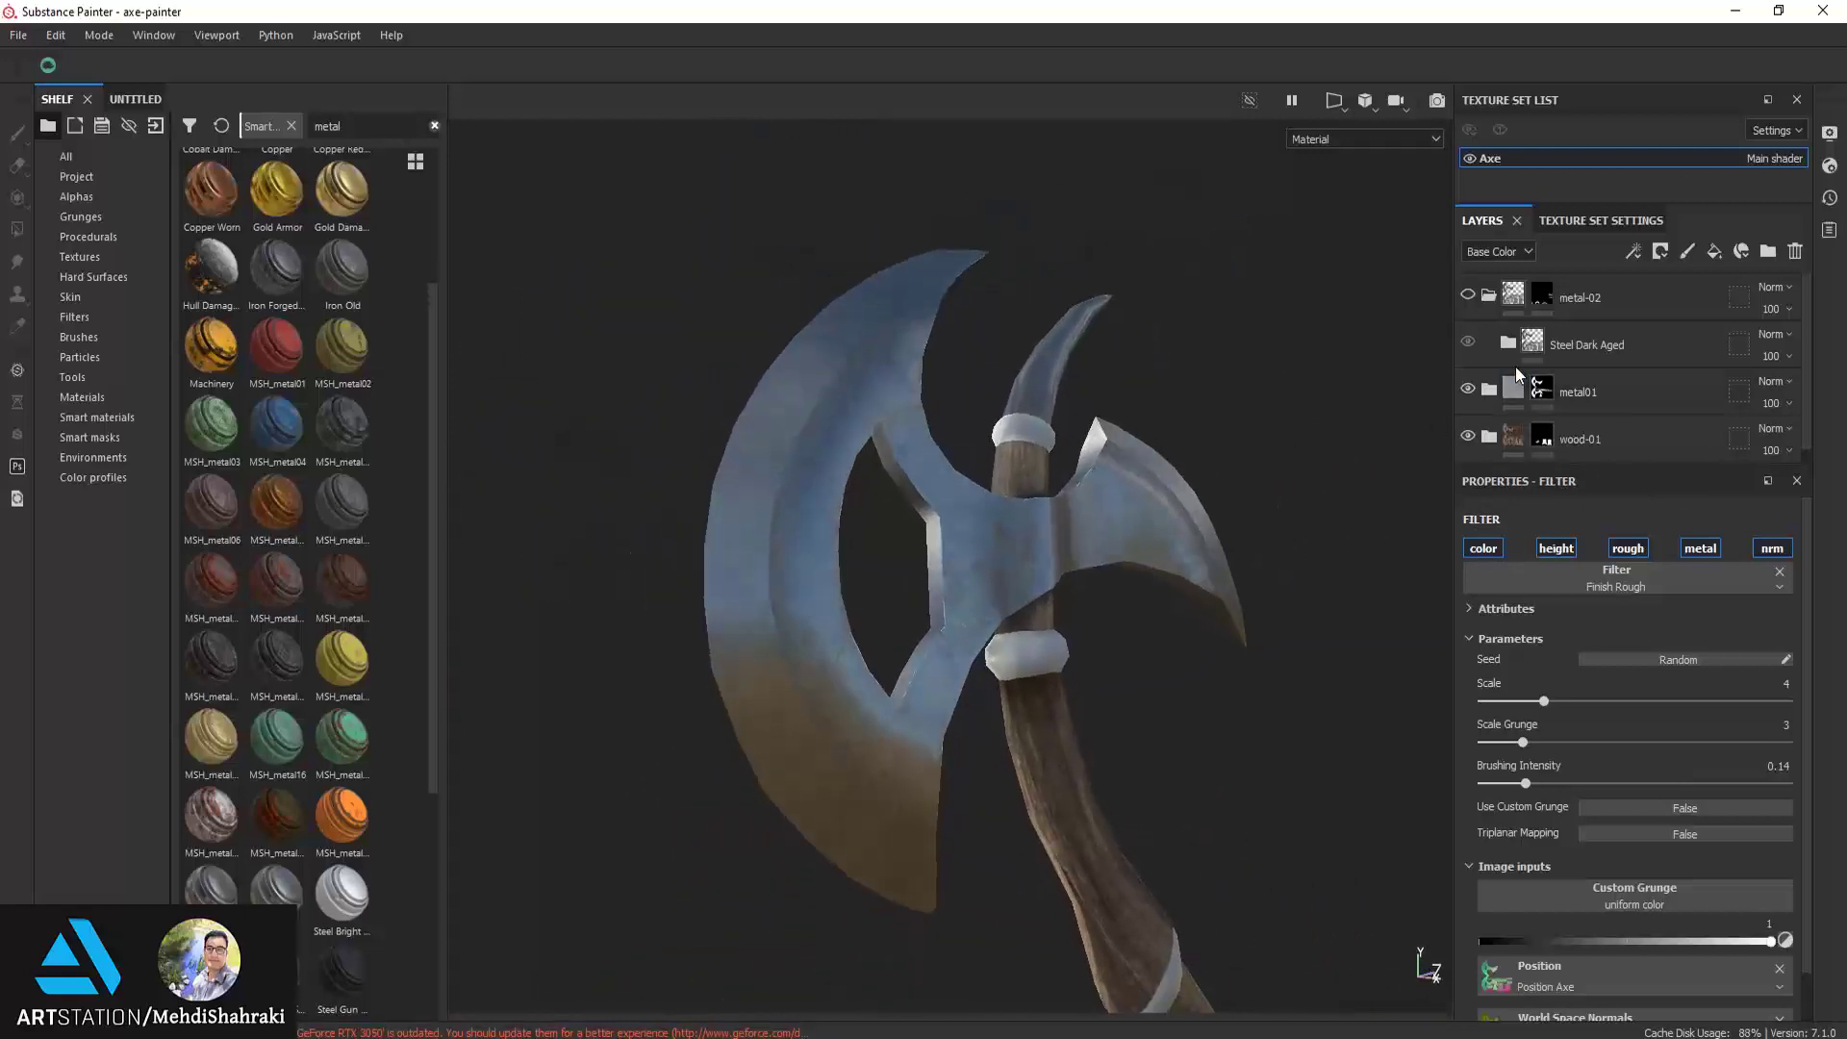
Expand metal01 and enlarge the layer stack to show all Silver Armor layers down to Base
click(1525, 375)
scroll(1529, 394, down, 2)
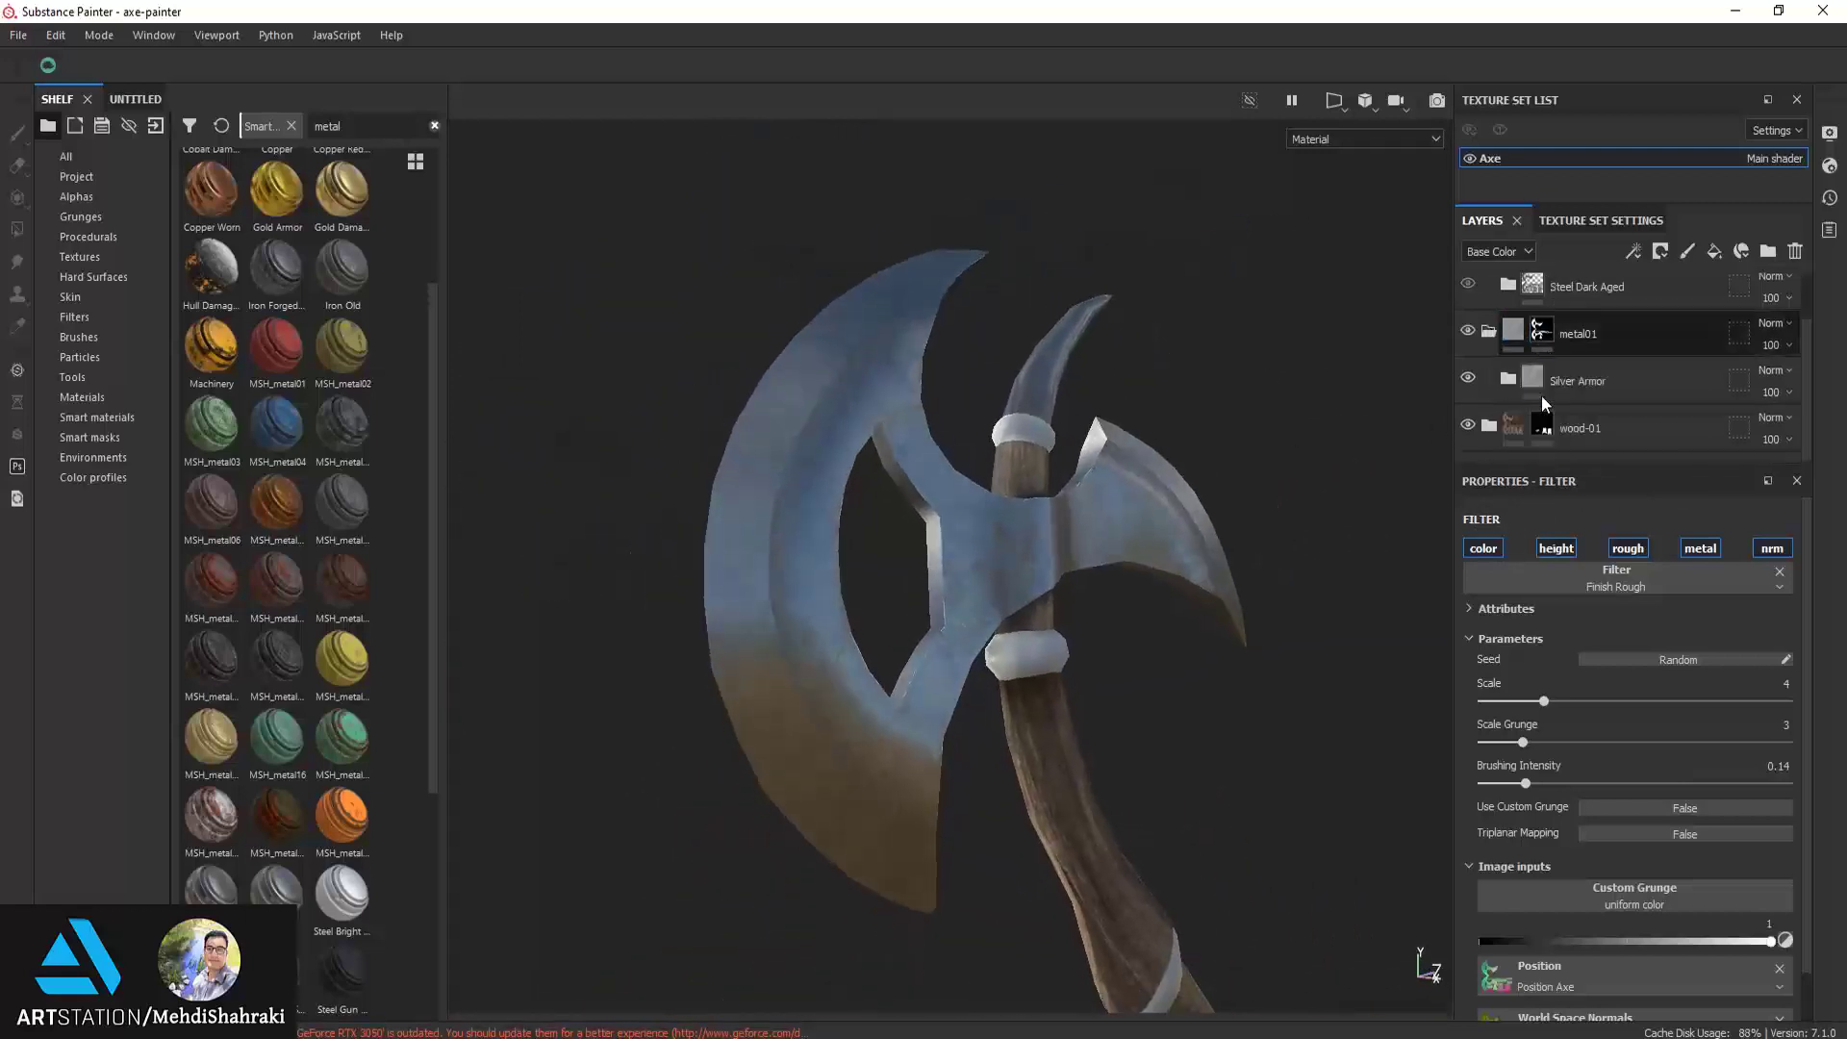
scroll(1541, 395, down, 2)
scroll(1566, 384, up, 1)
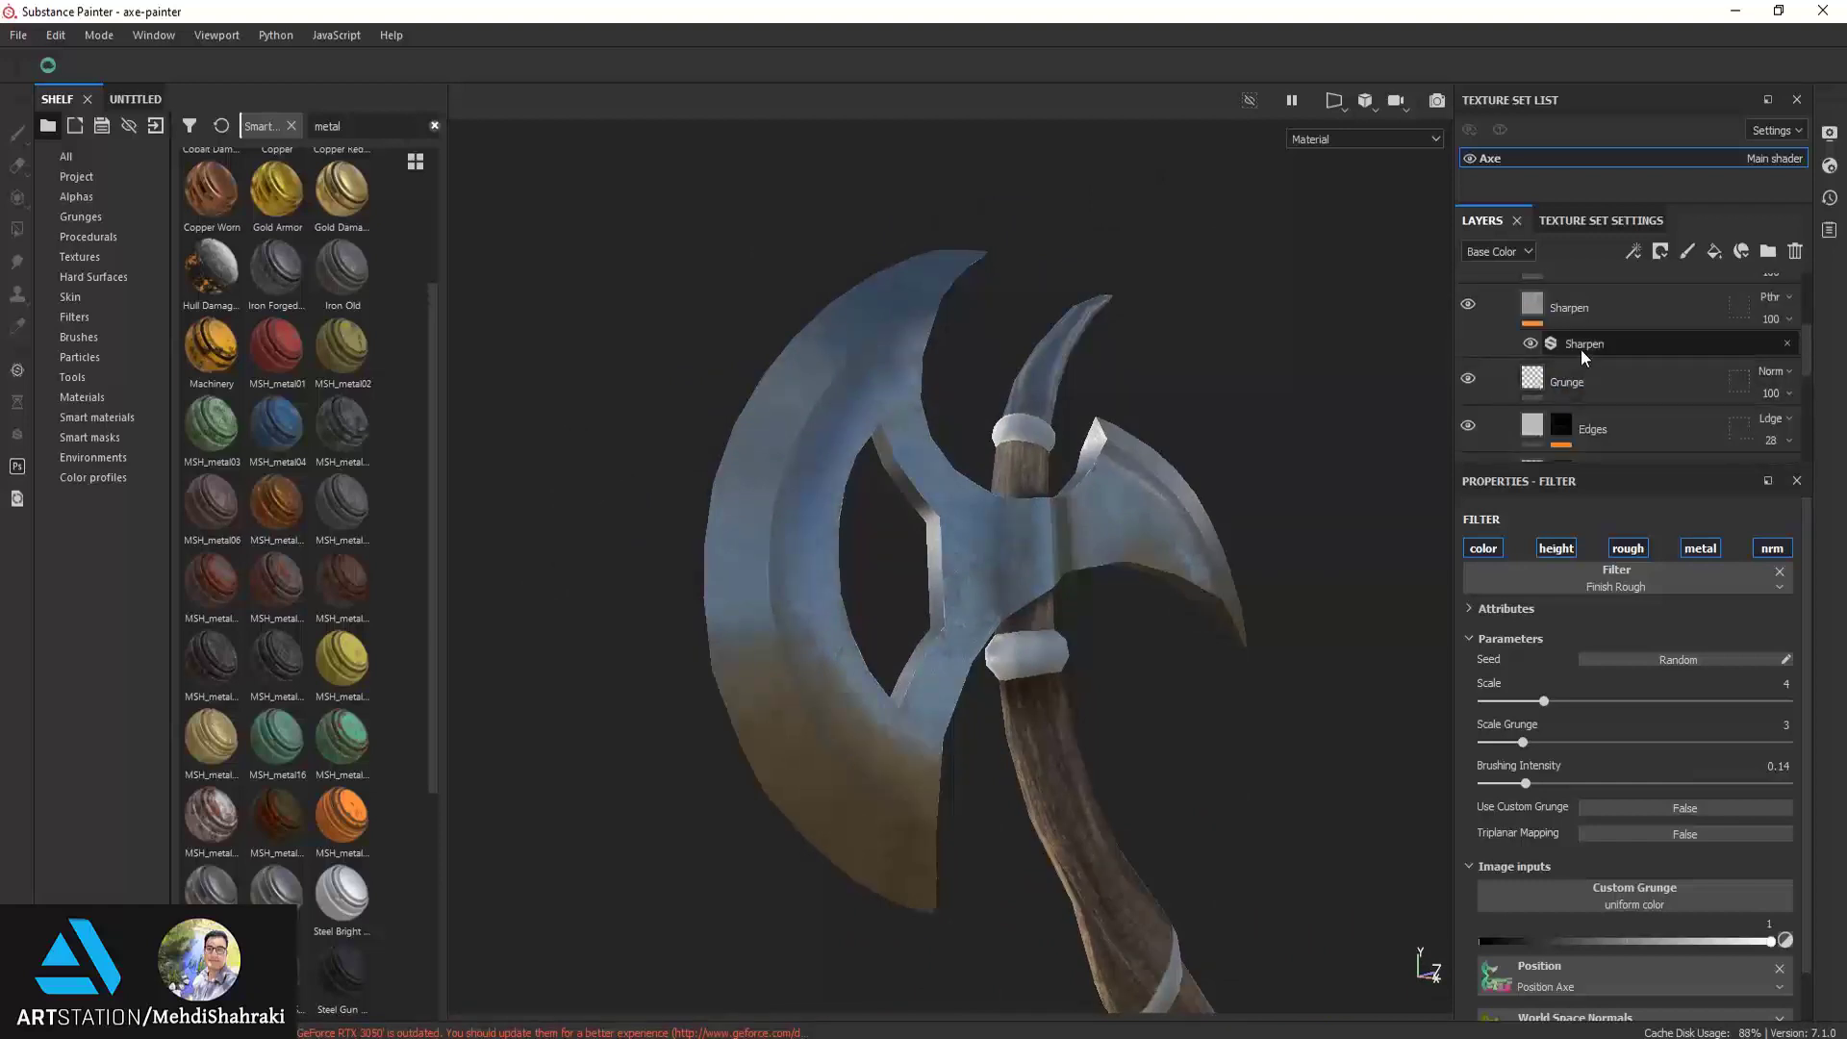
scroll(1581, 377, up, 2)
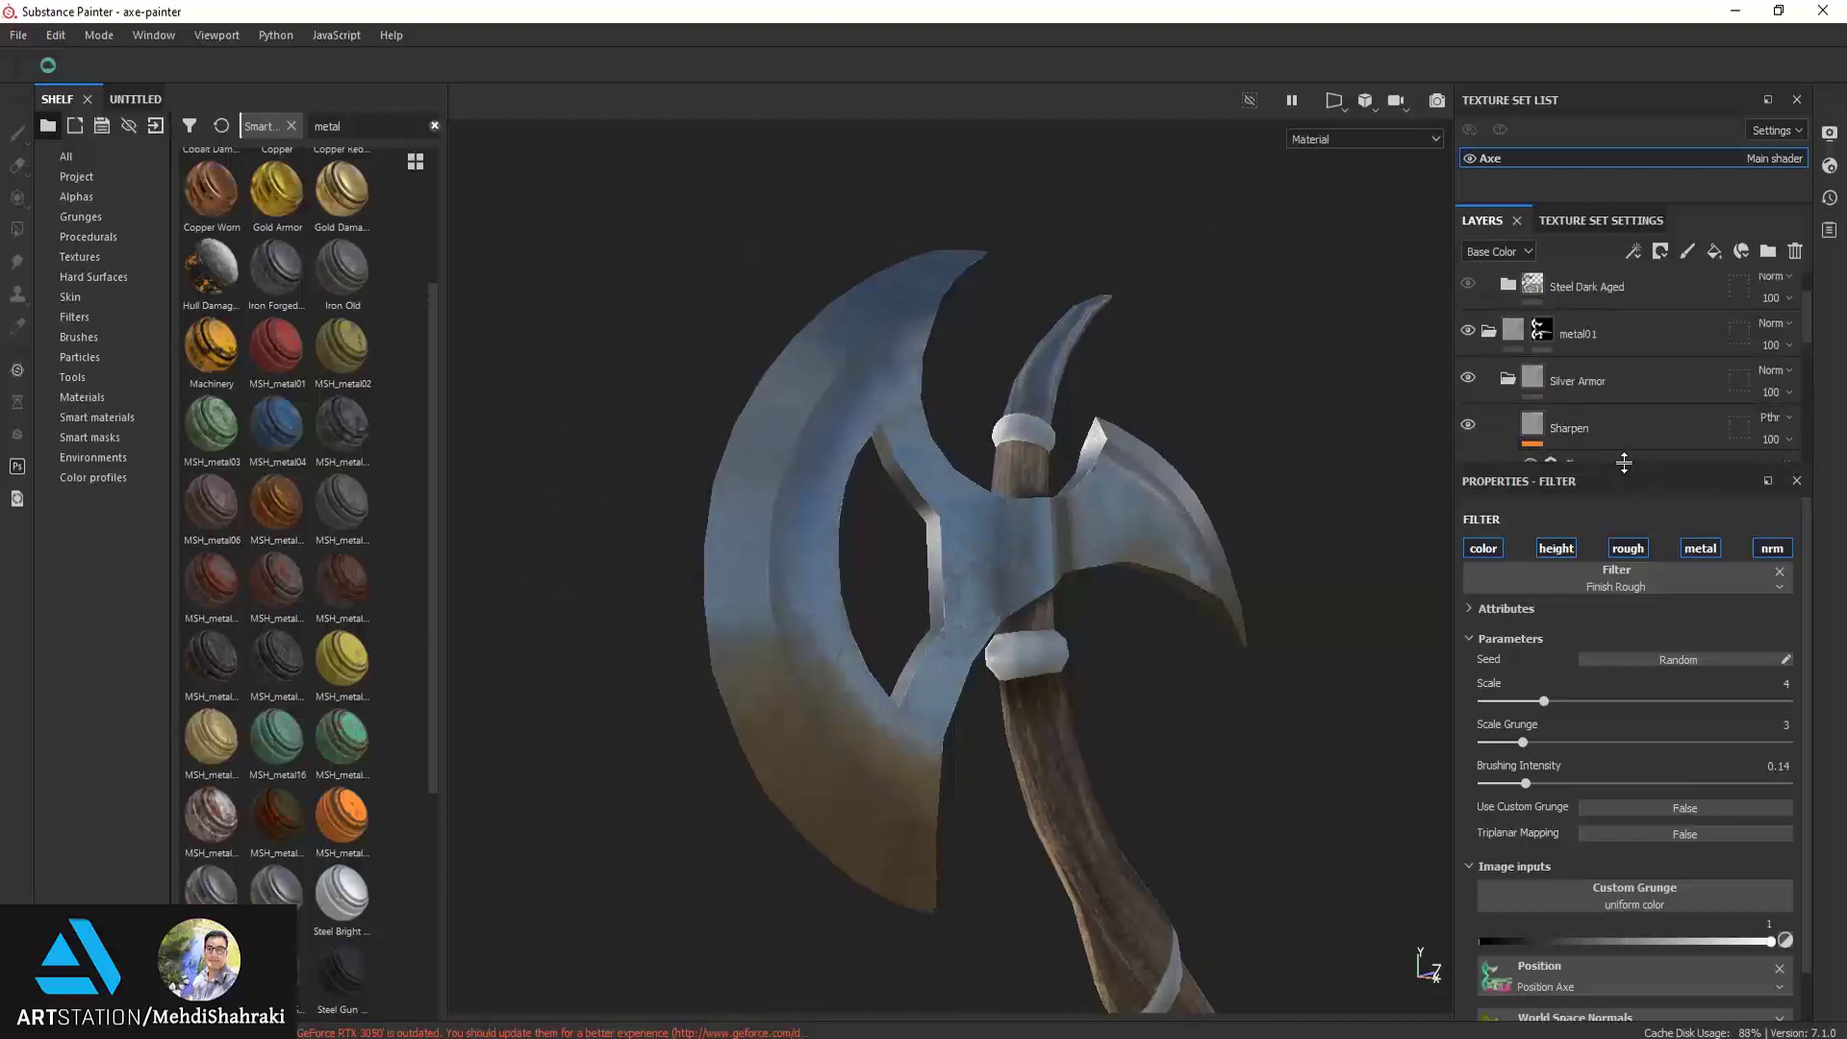
drag(1624, 462, 1624, 625)
scroll(1589, 458, down, 3)
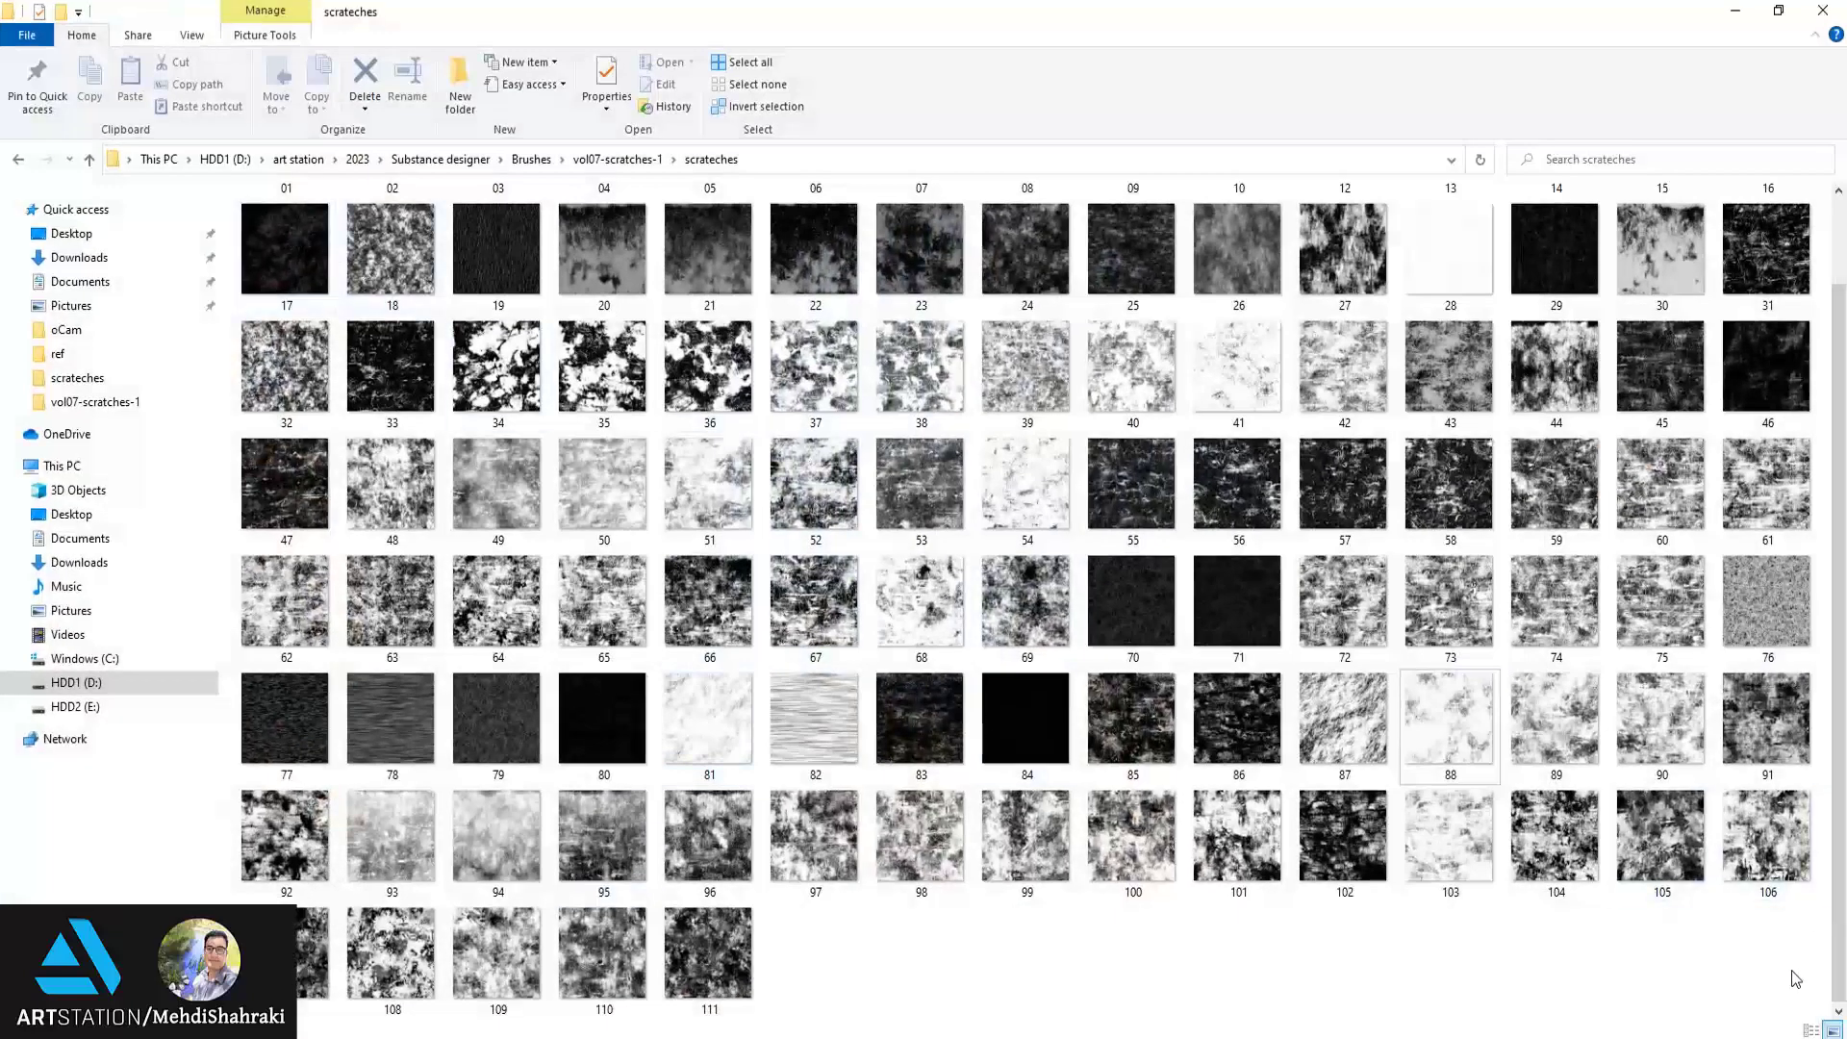
Select every scratch texture in File Explorer and drop them onto Substance Painter's shelf
drag(1795, 978, 529, 270)
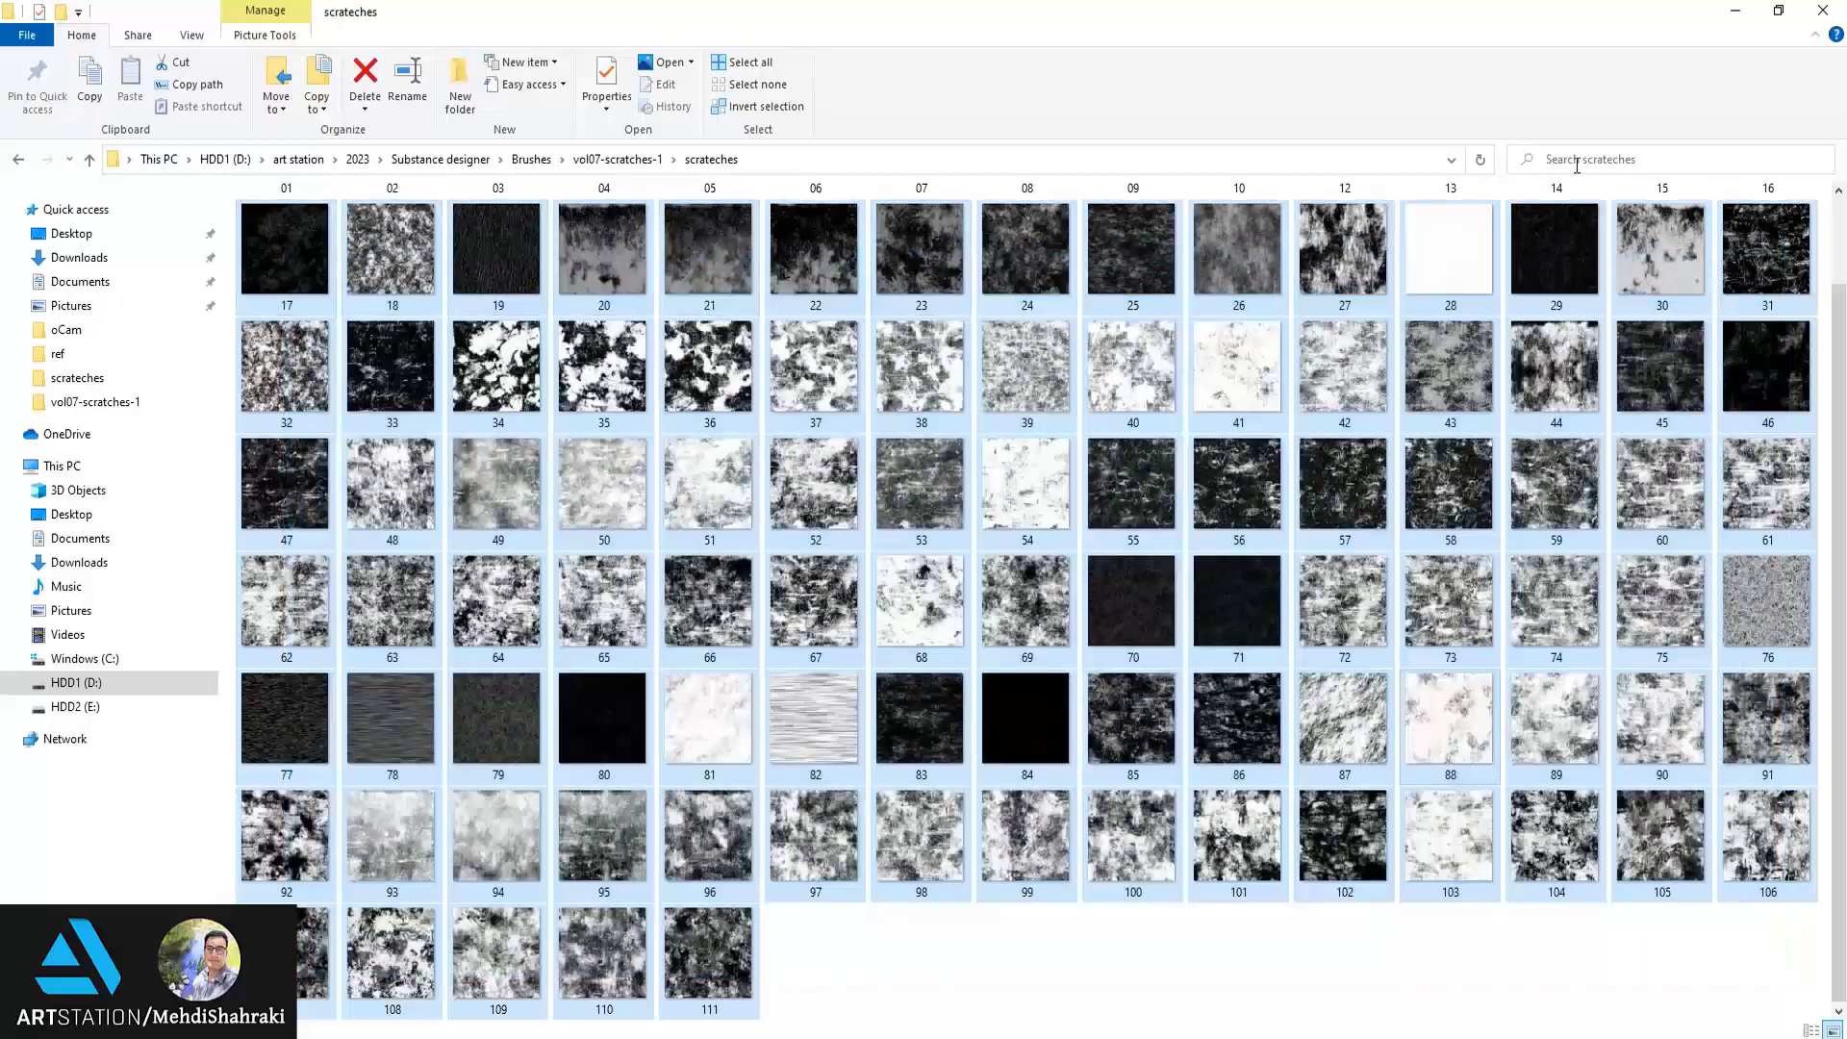
click(1775, 11)
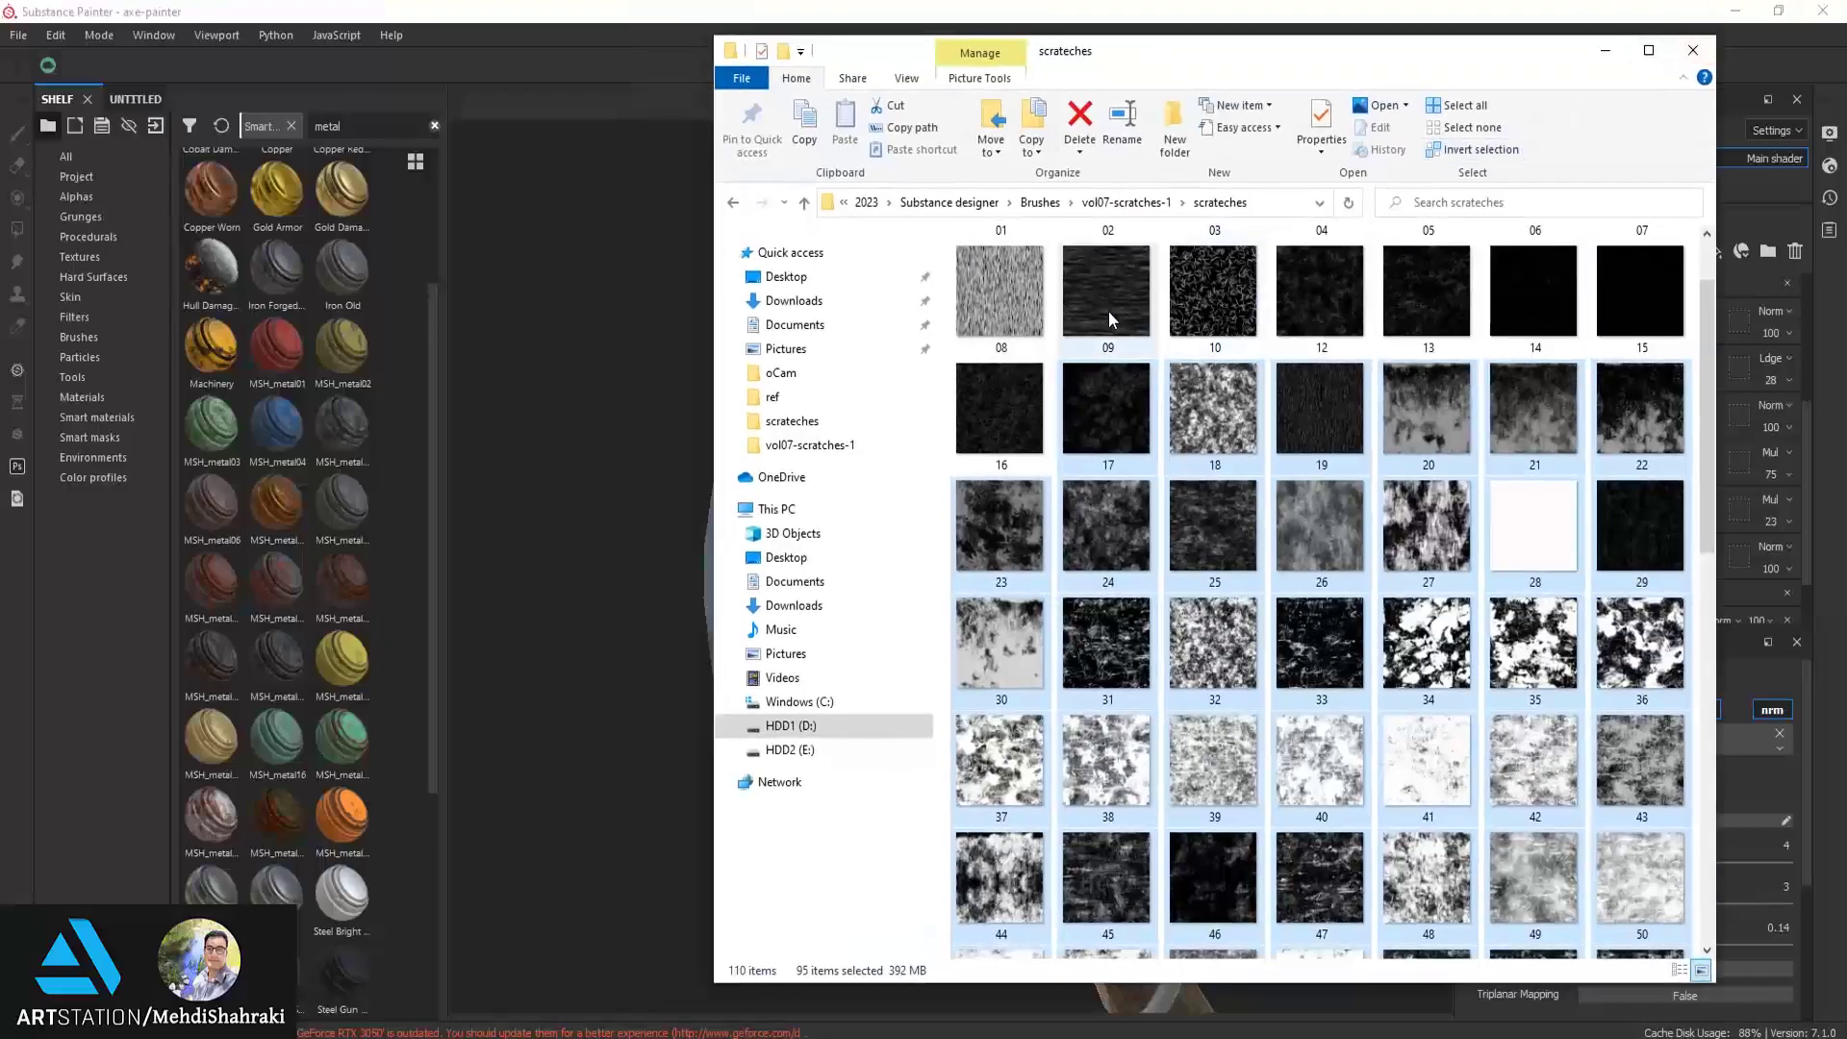
key(ctrl+a)
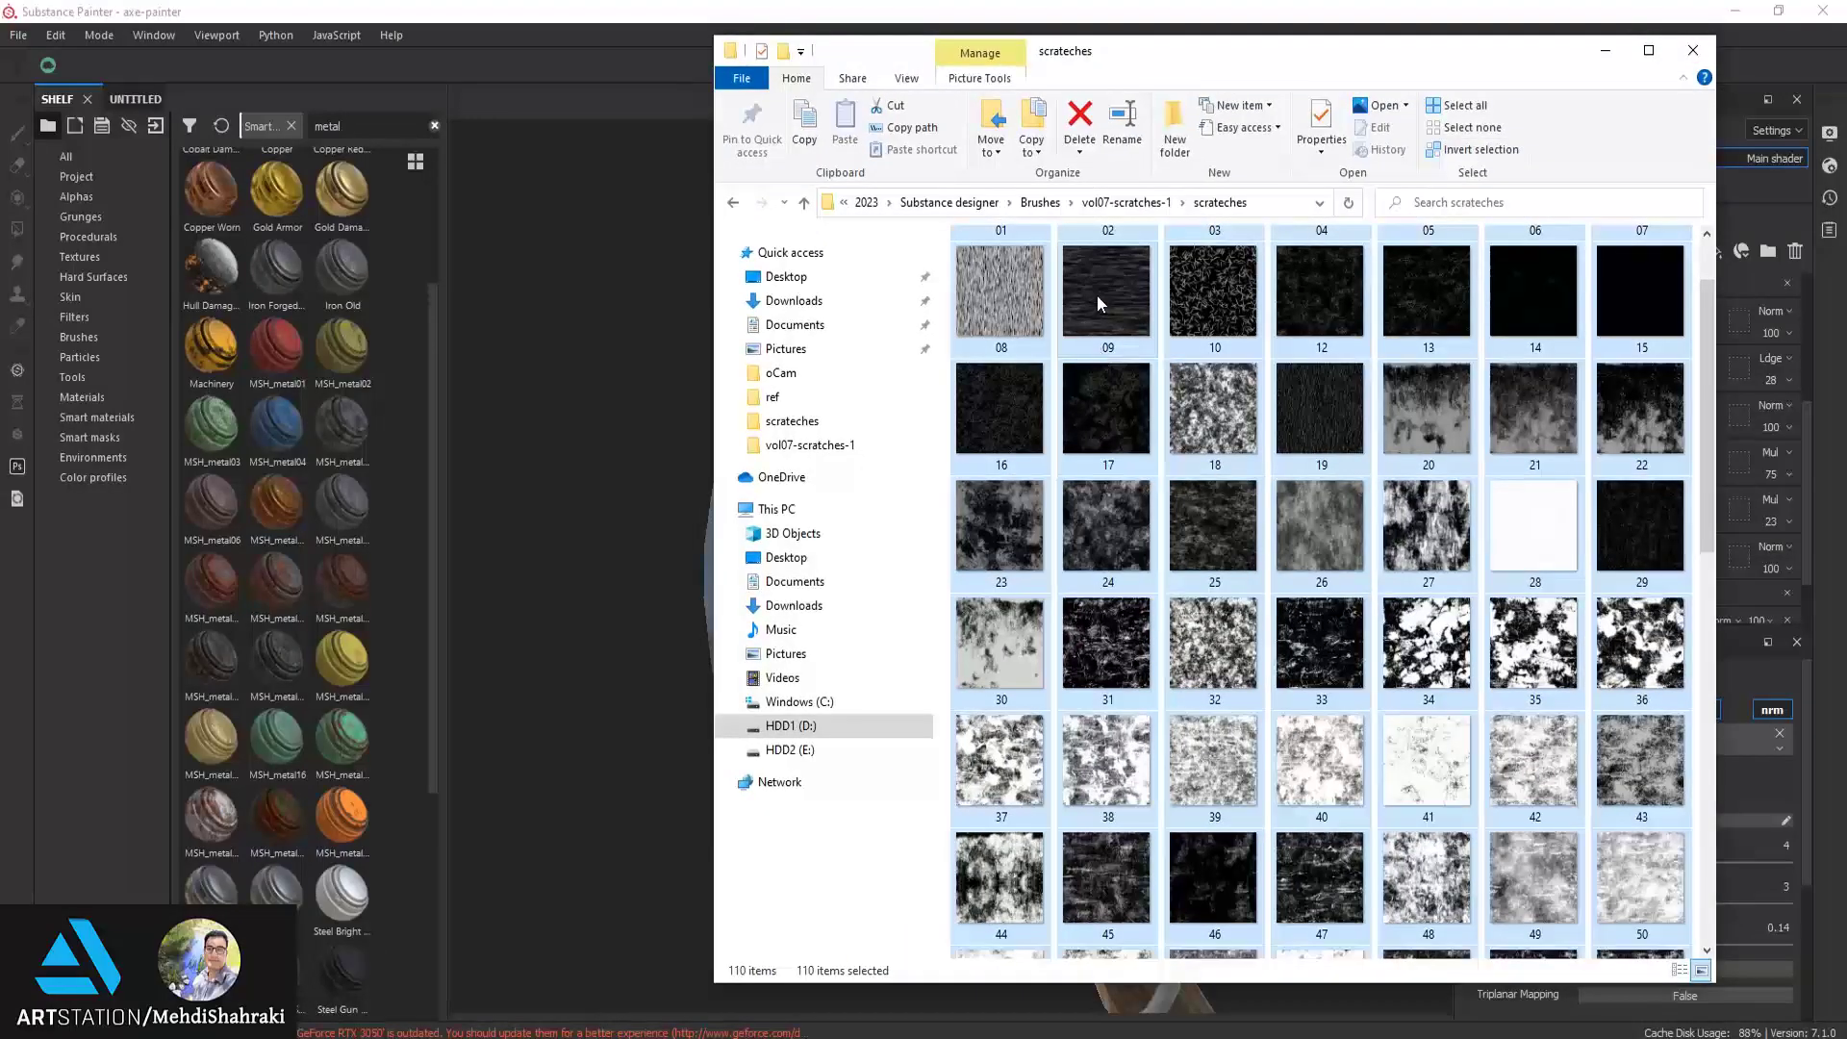
drag(1099, 304, 289, 375)
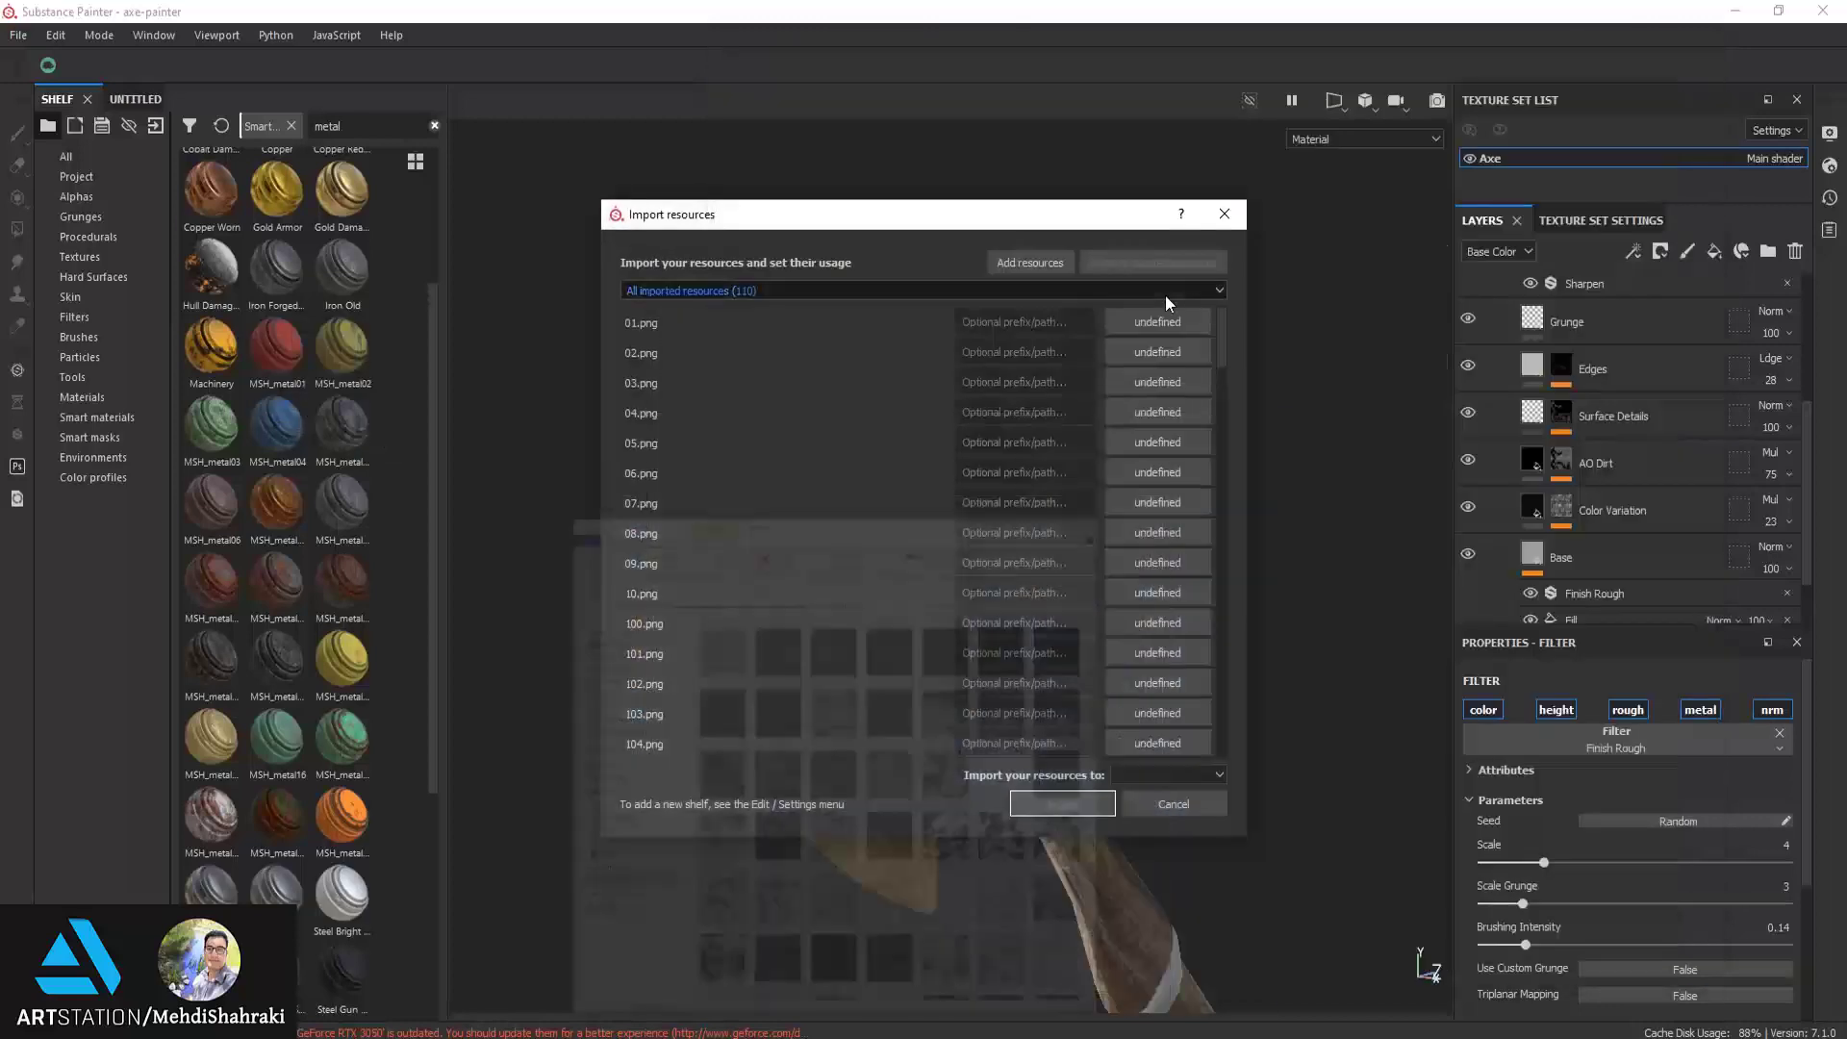
Mark all 110 scratch textures as alpha, target the axe-painter project, and import them
click(1173, 775)
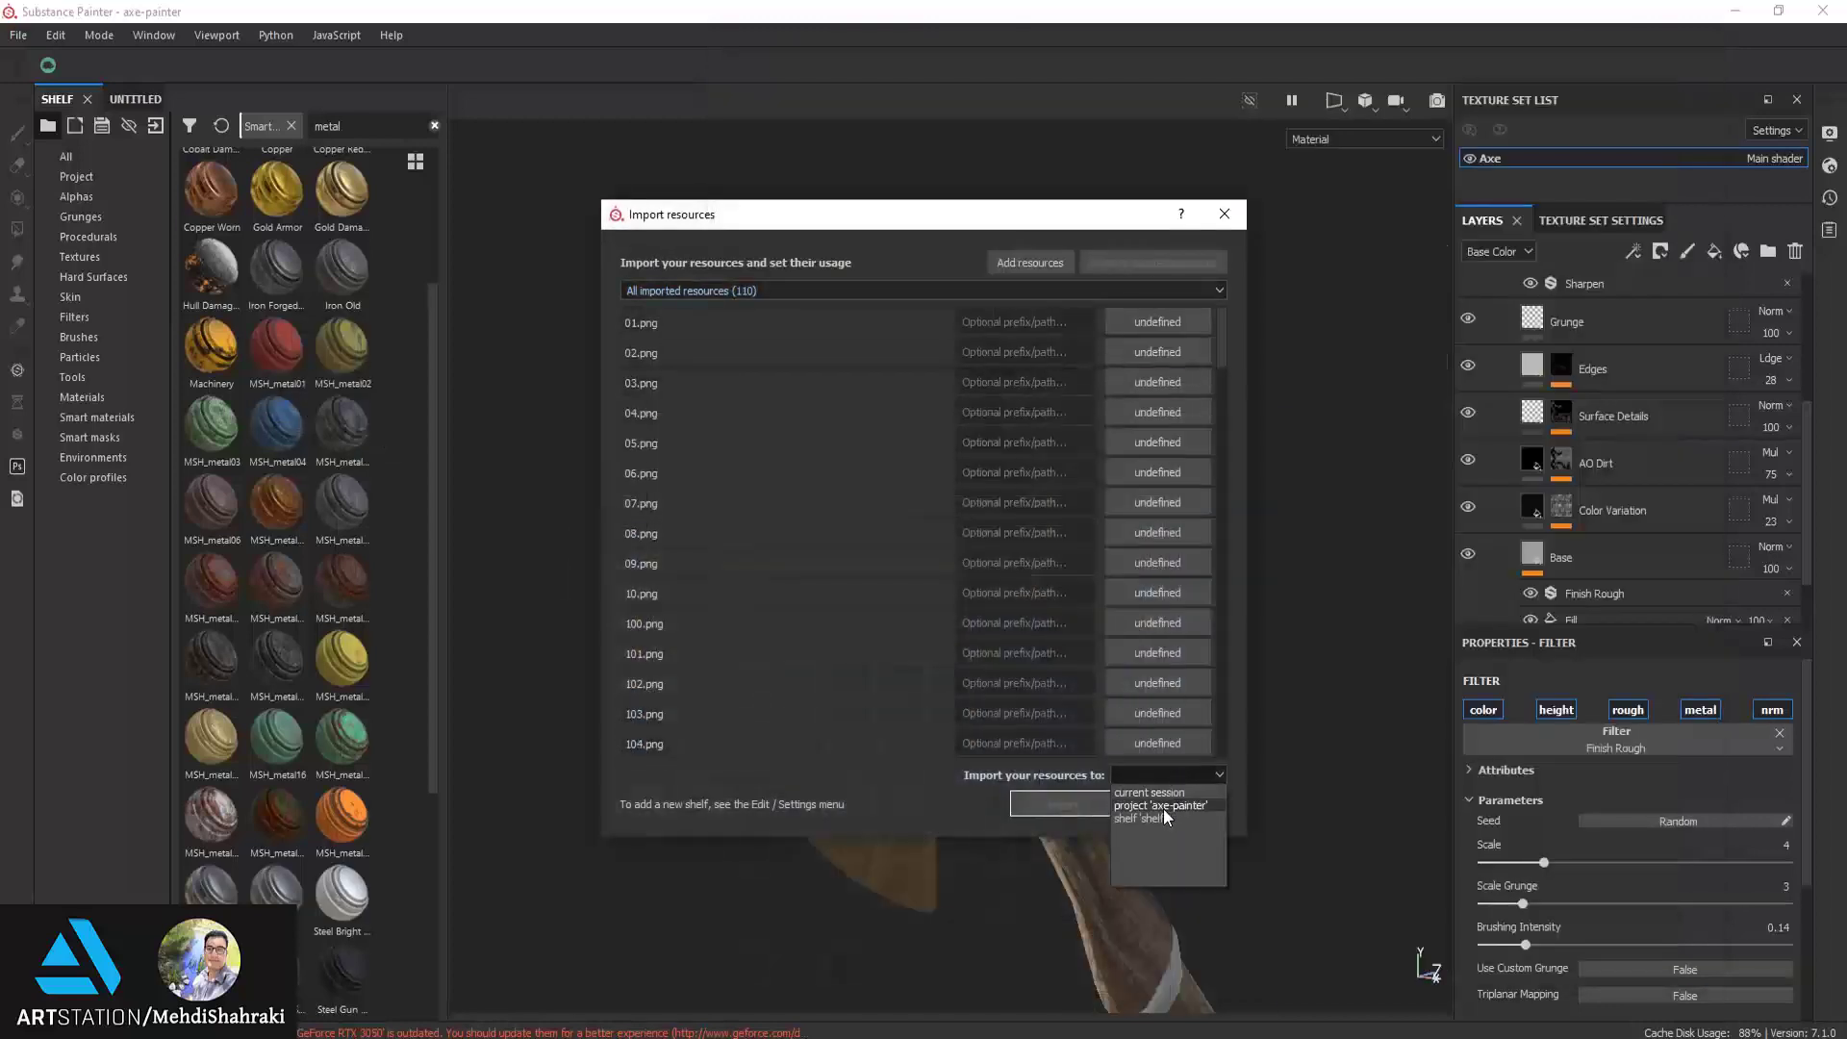
click(1139, 292)
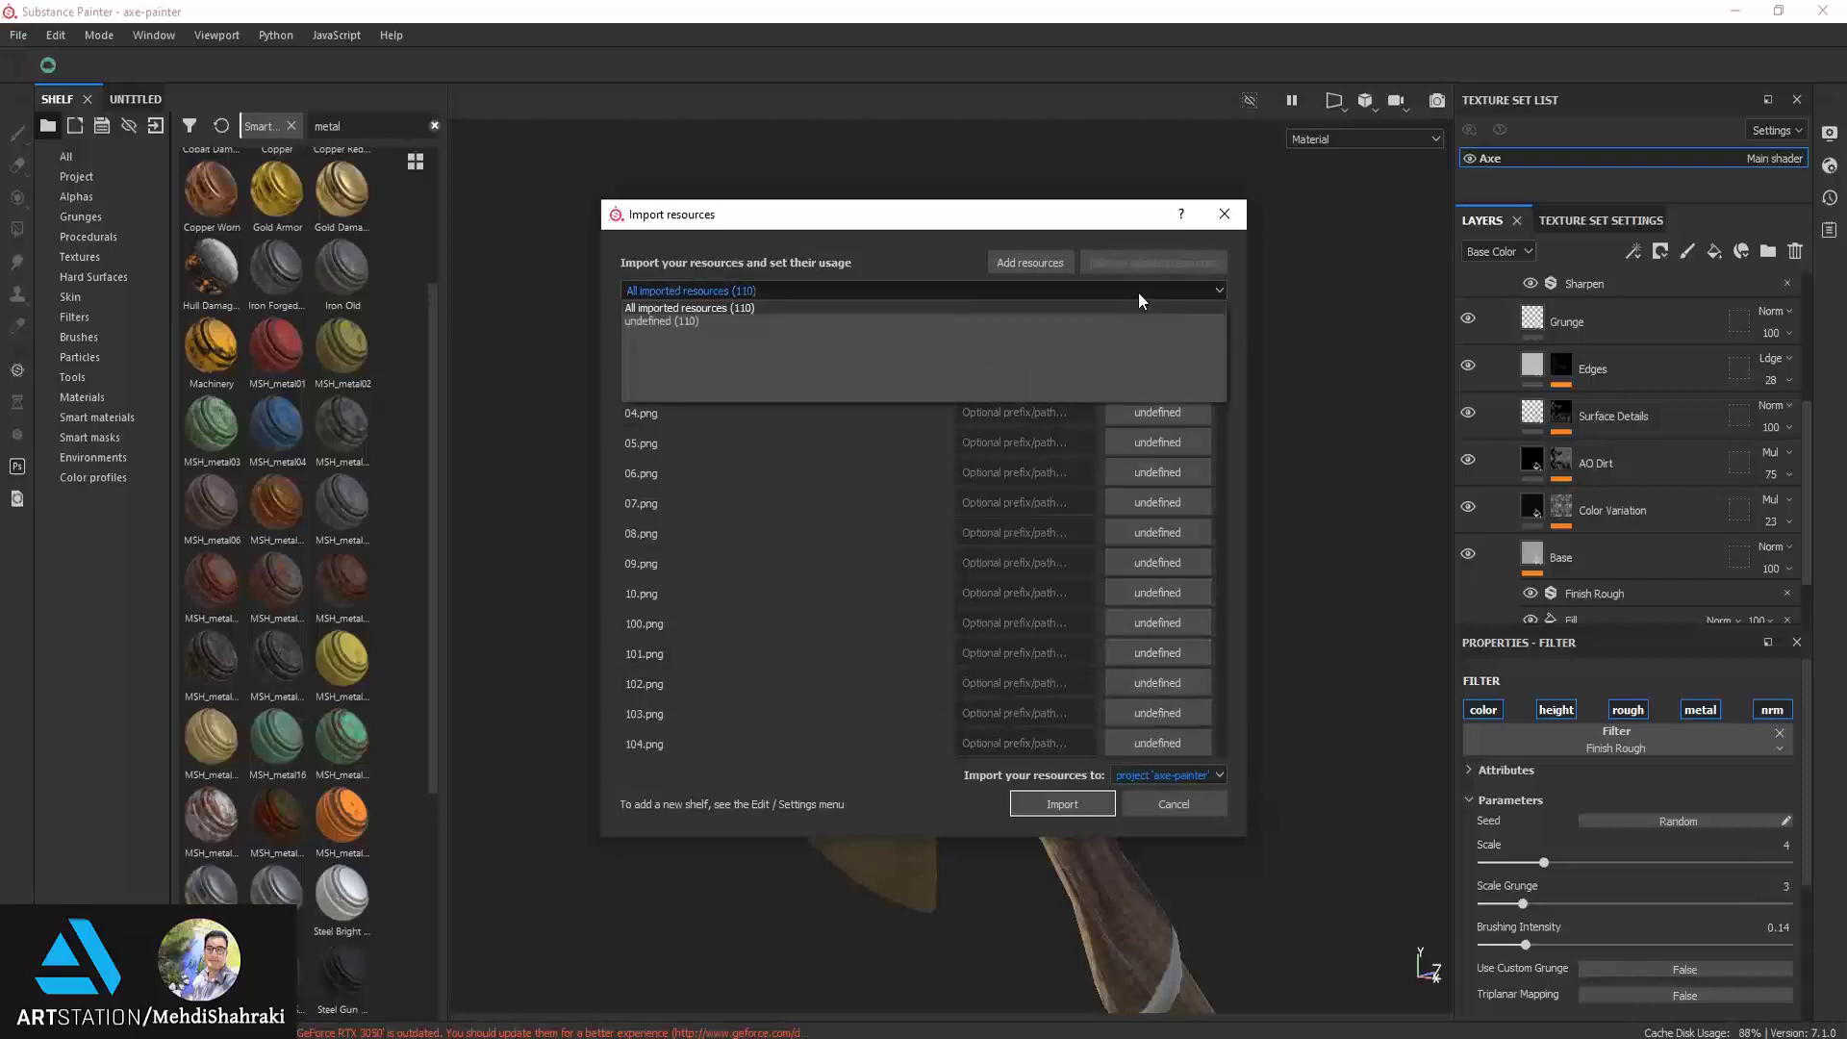
click(1138, 293)
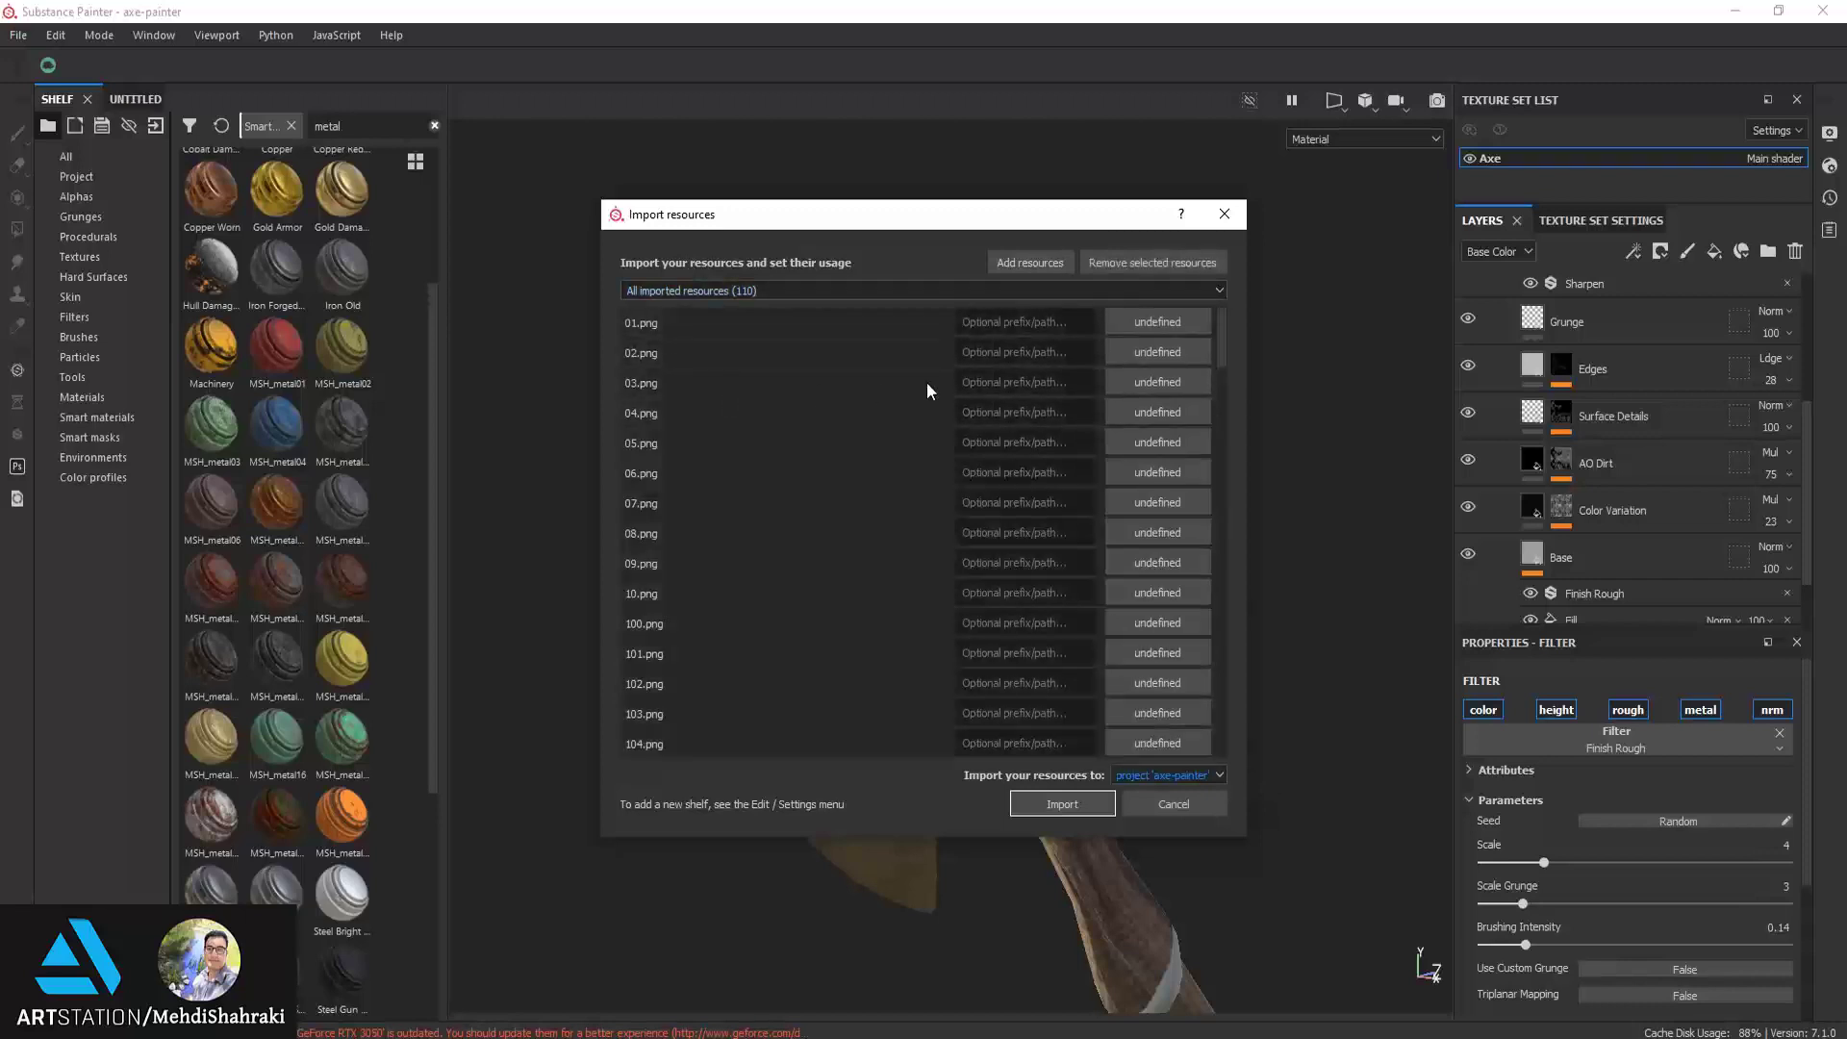
click(1173, 323)
click(1214, 342)
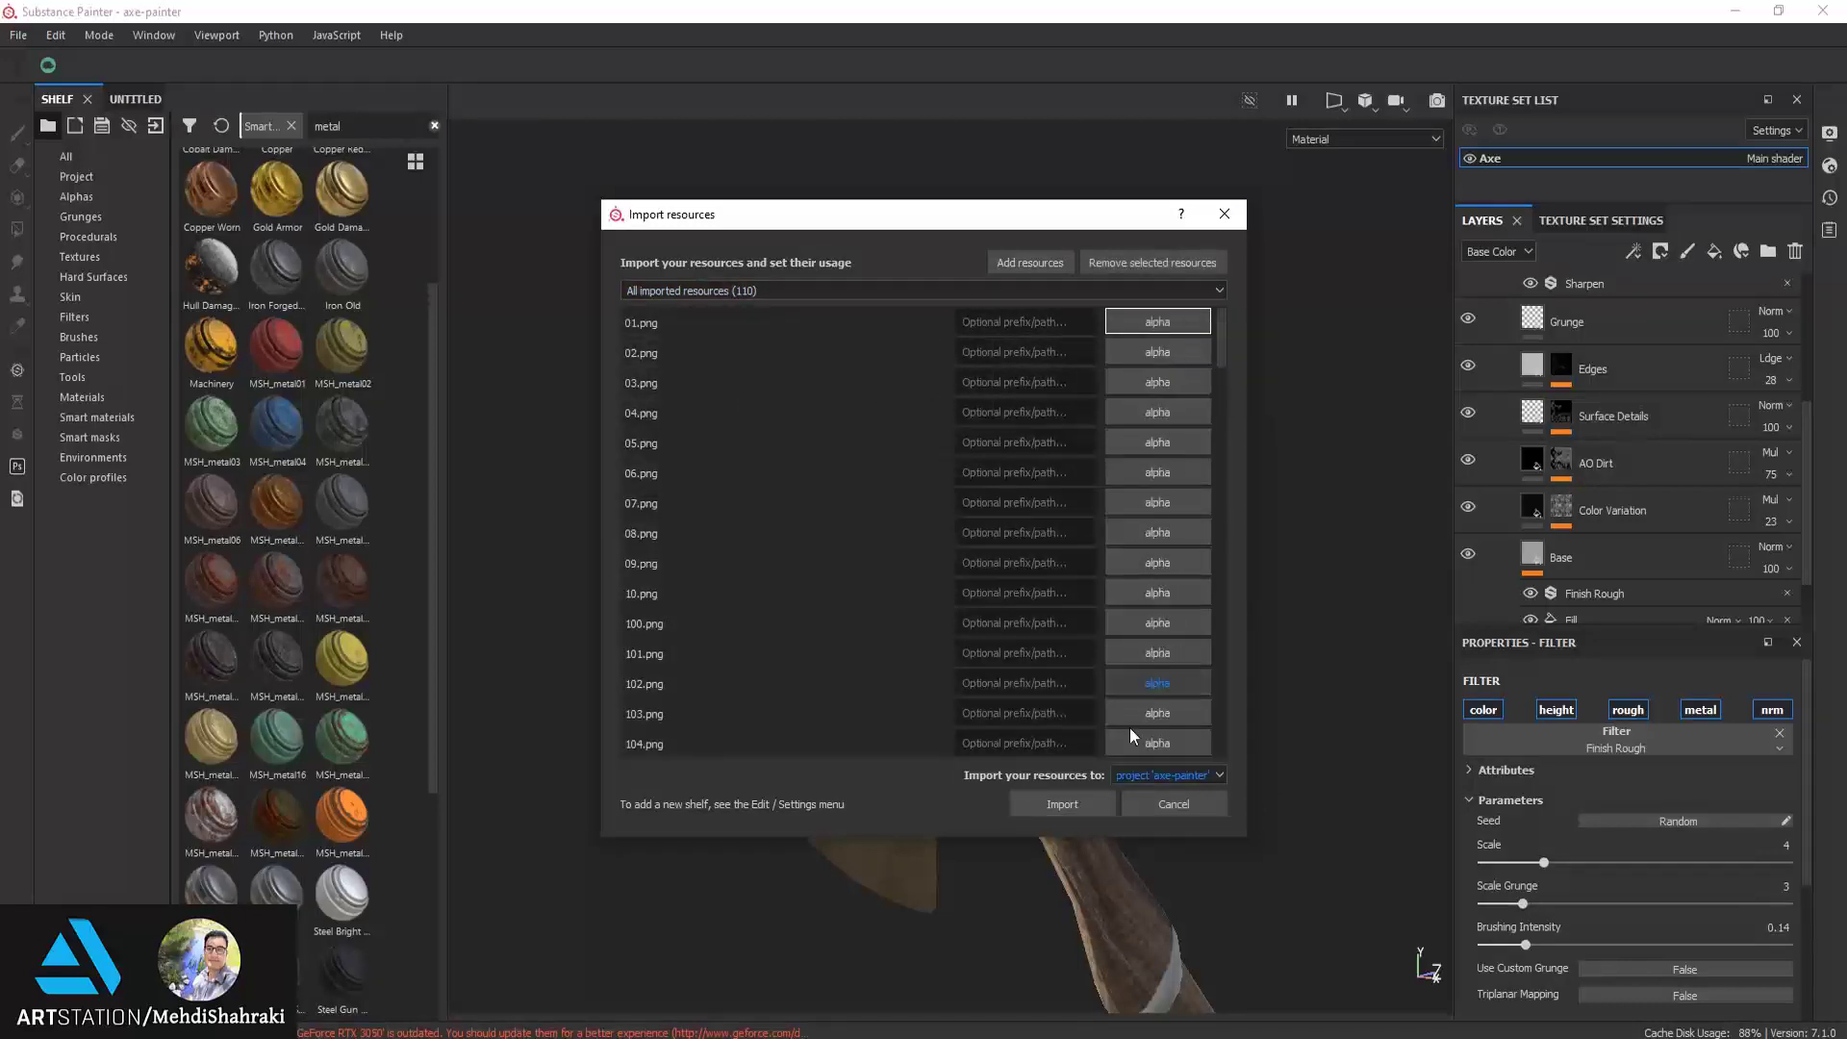
click(1091, 801)
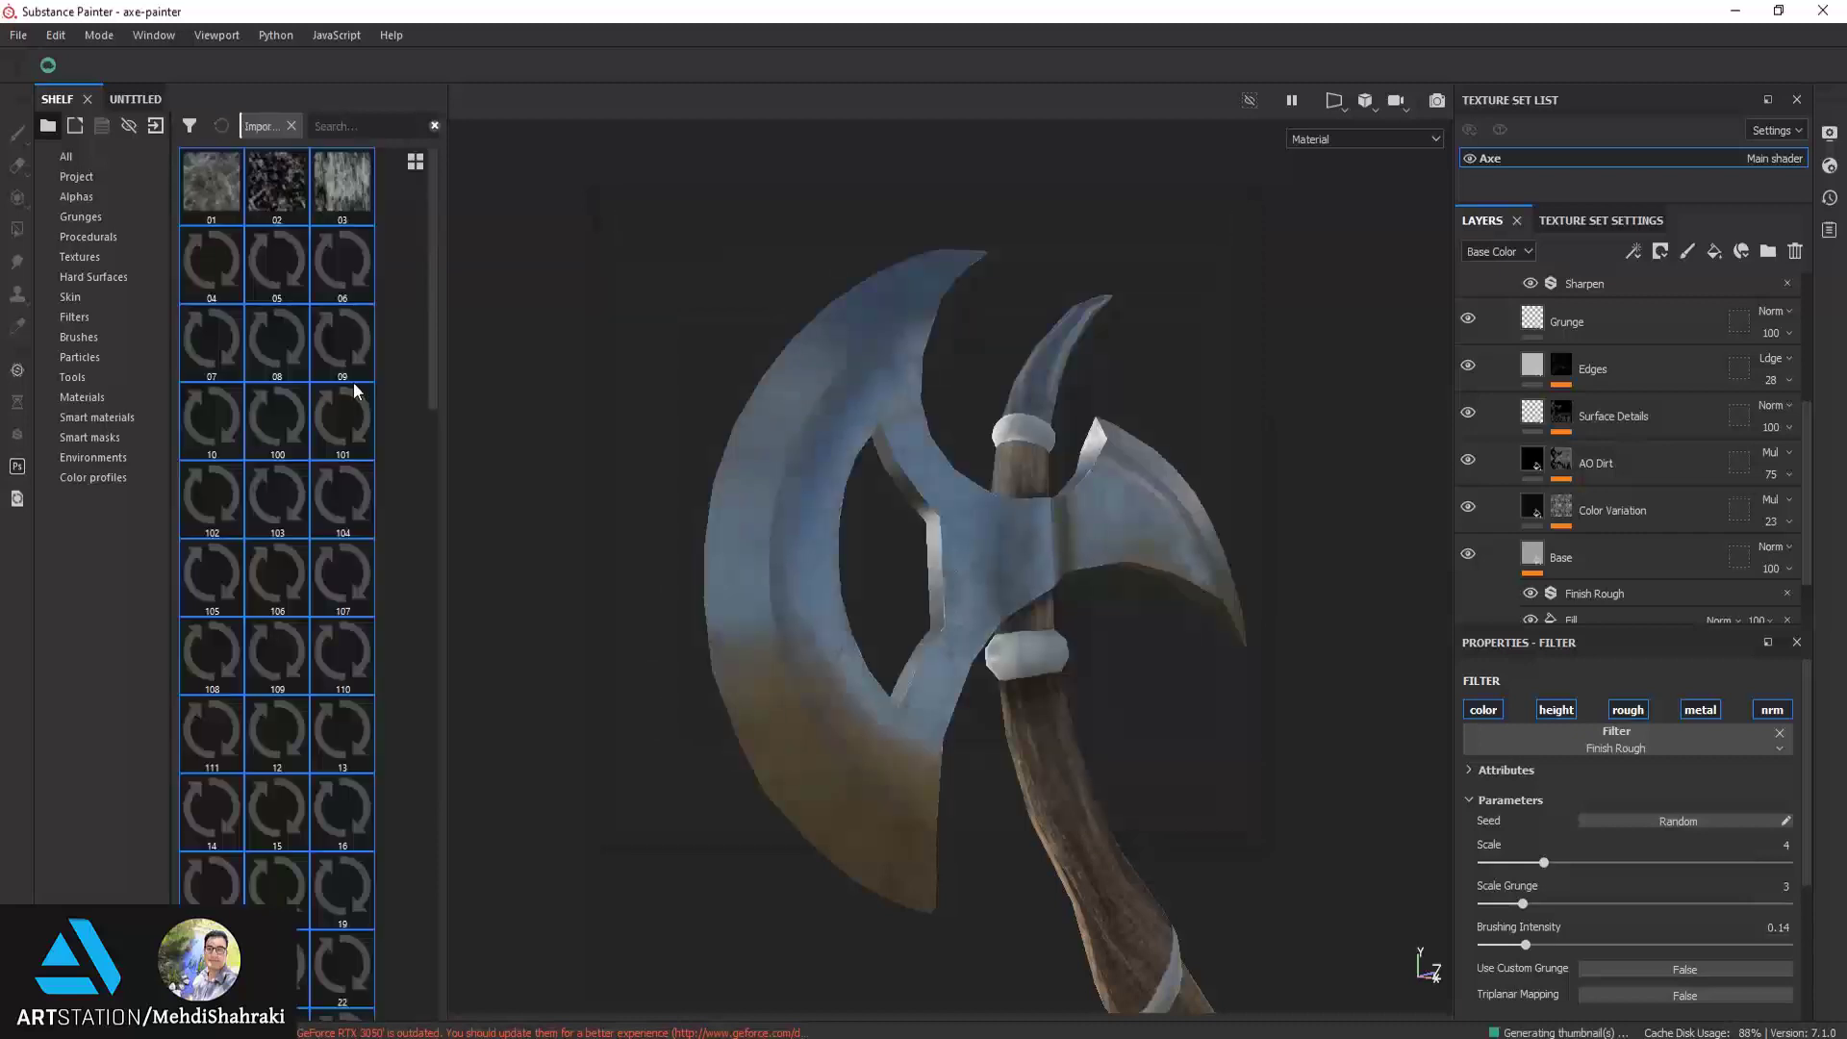
Delete the Sharpen, Grunge, Edges, Surface Details and AO Dirt layers, leaving only Base in Silver Armor
scroll(308, 404, down, 10)
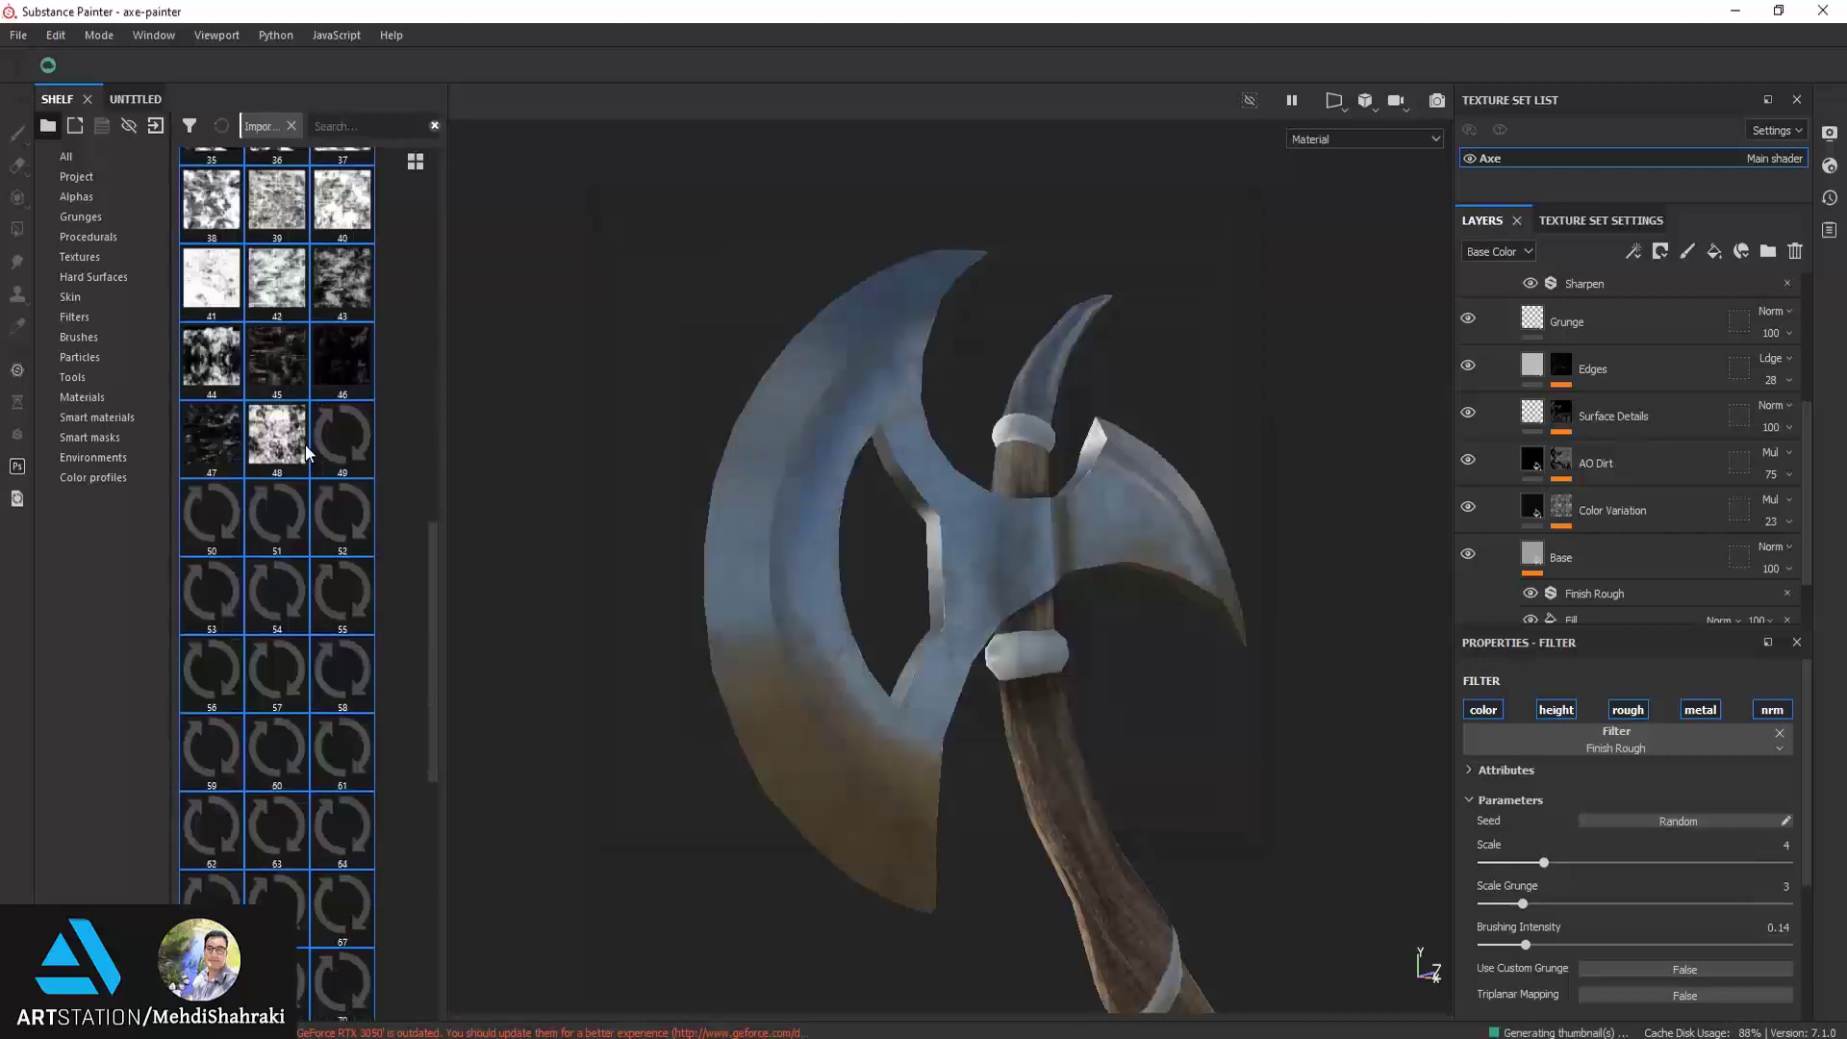
scroll(1566, 437, up, 3)
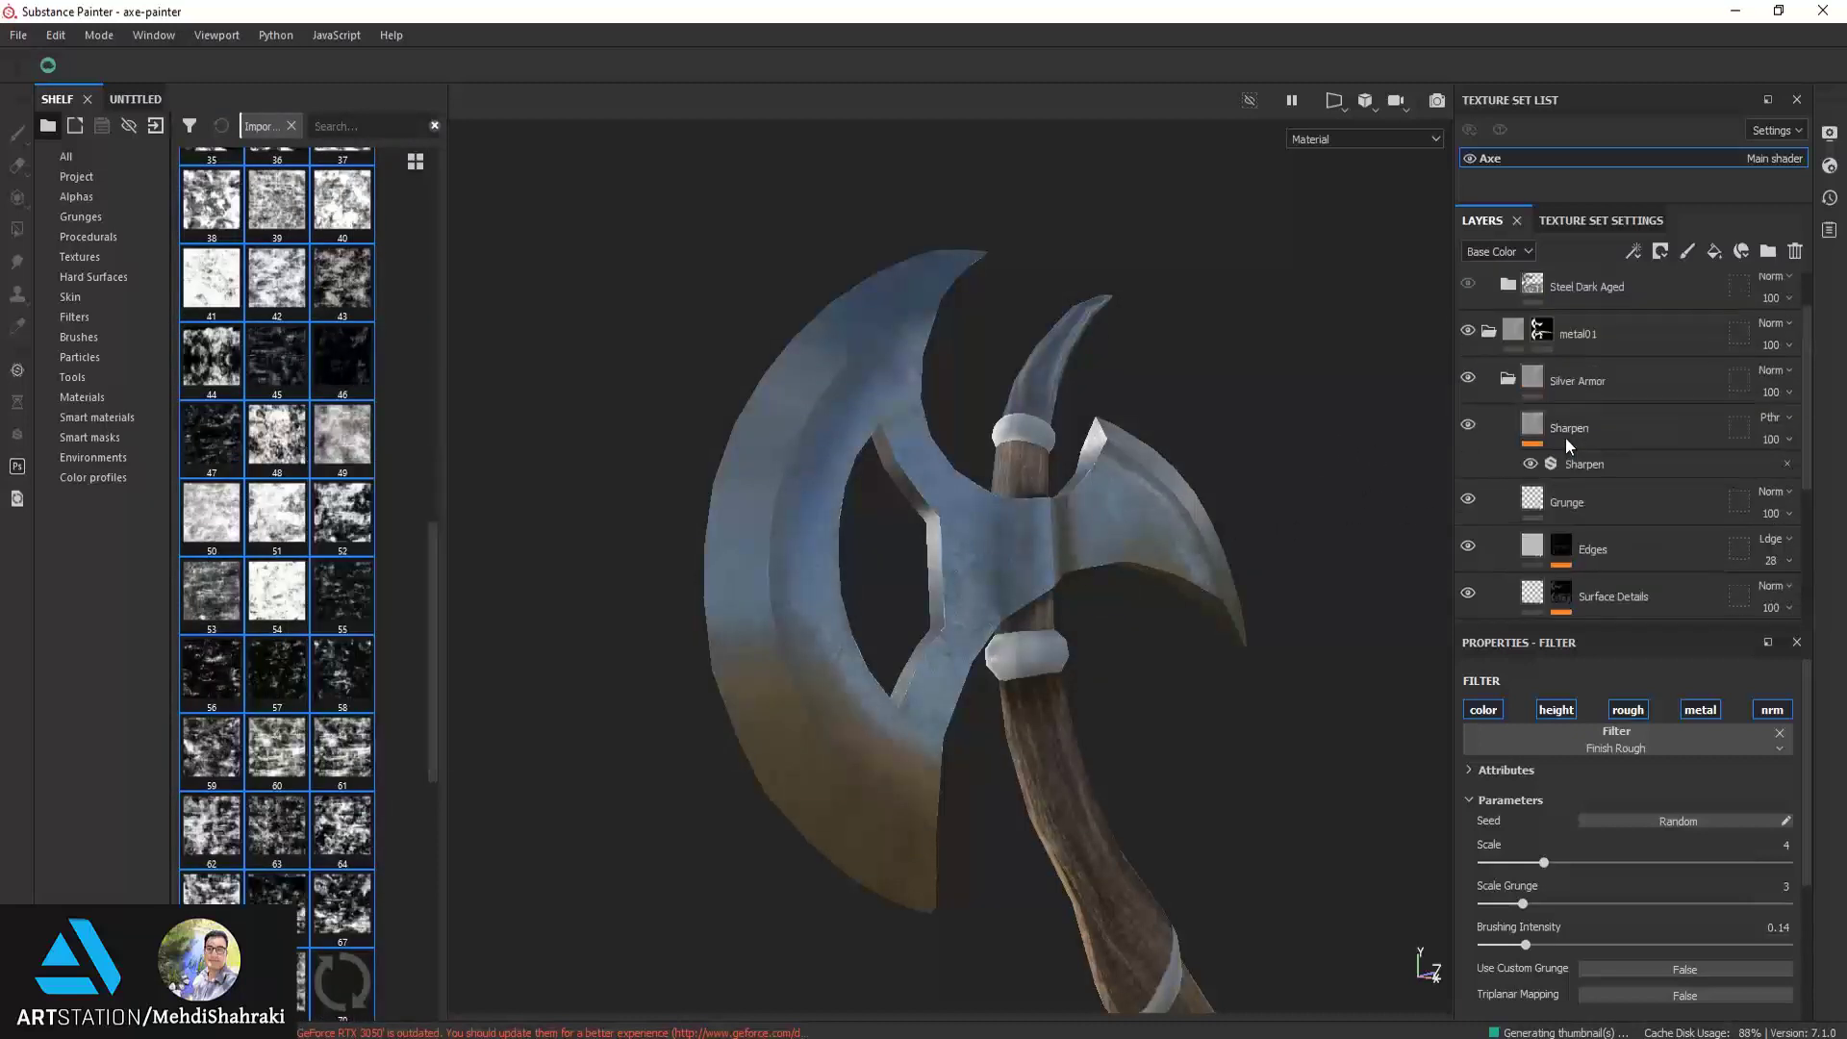
scroll(1566, 437, up, 1)
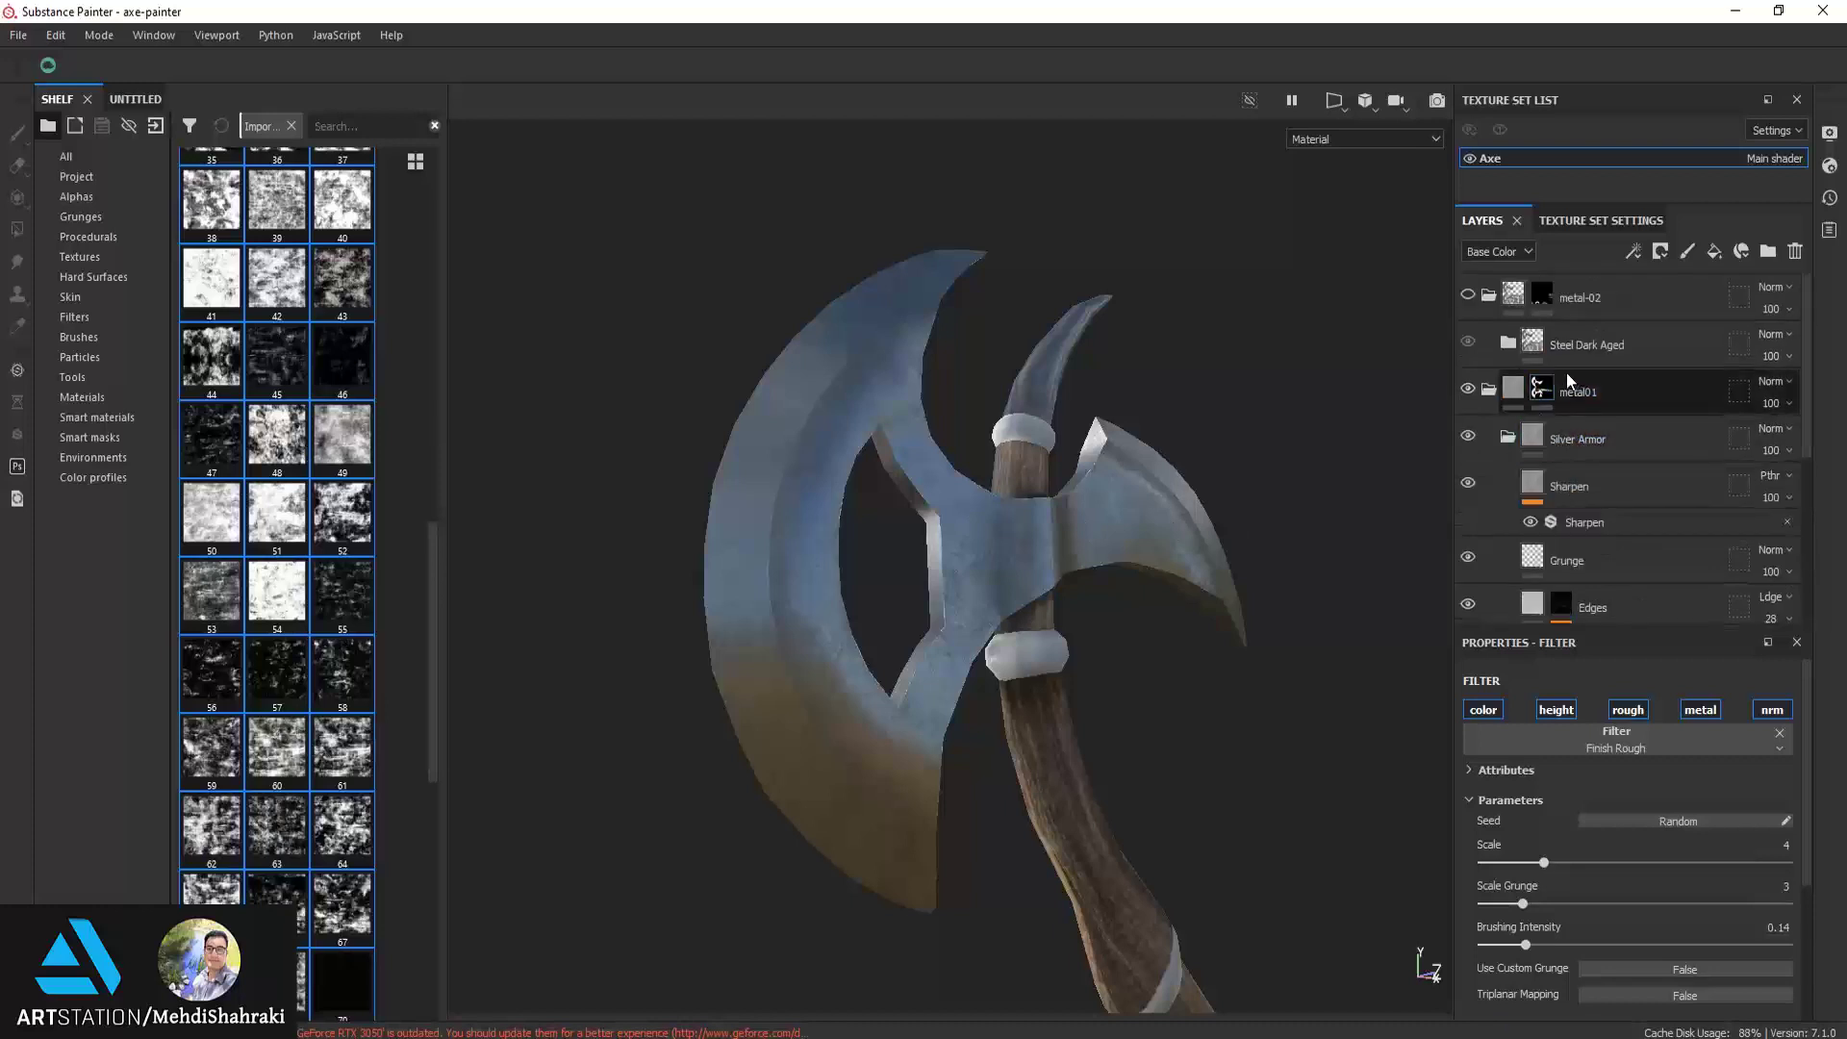
click(1506, 302)
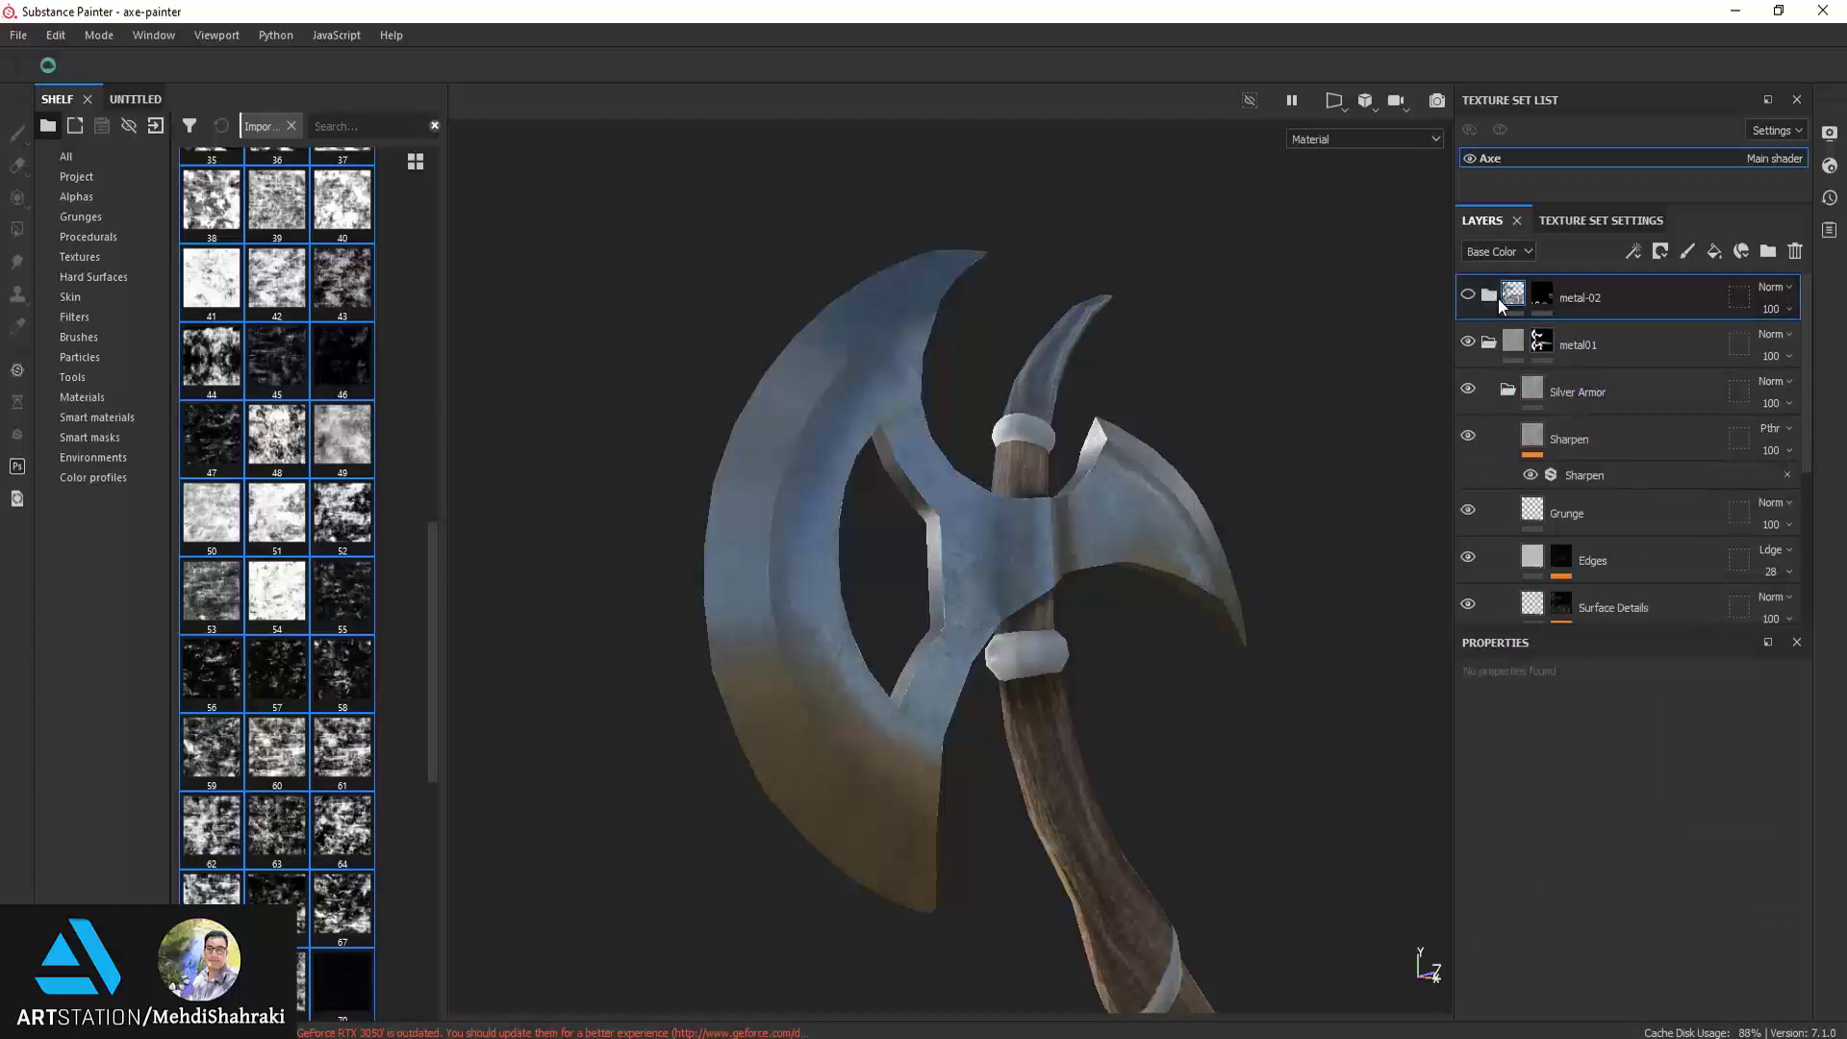
click(1561, 395)
scroll(1571, 477, down, 2)
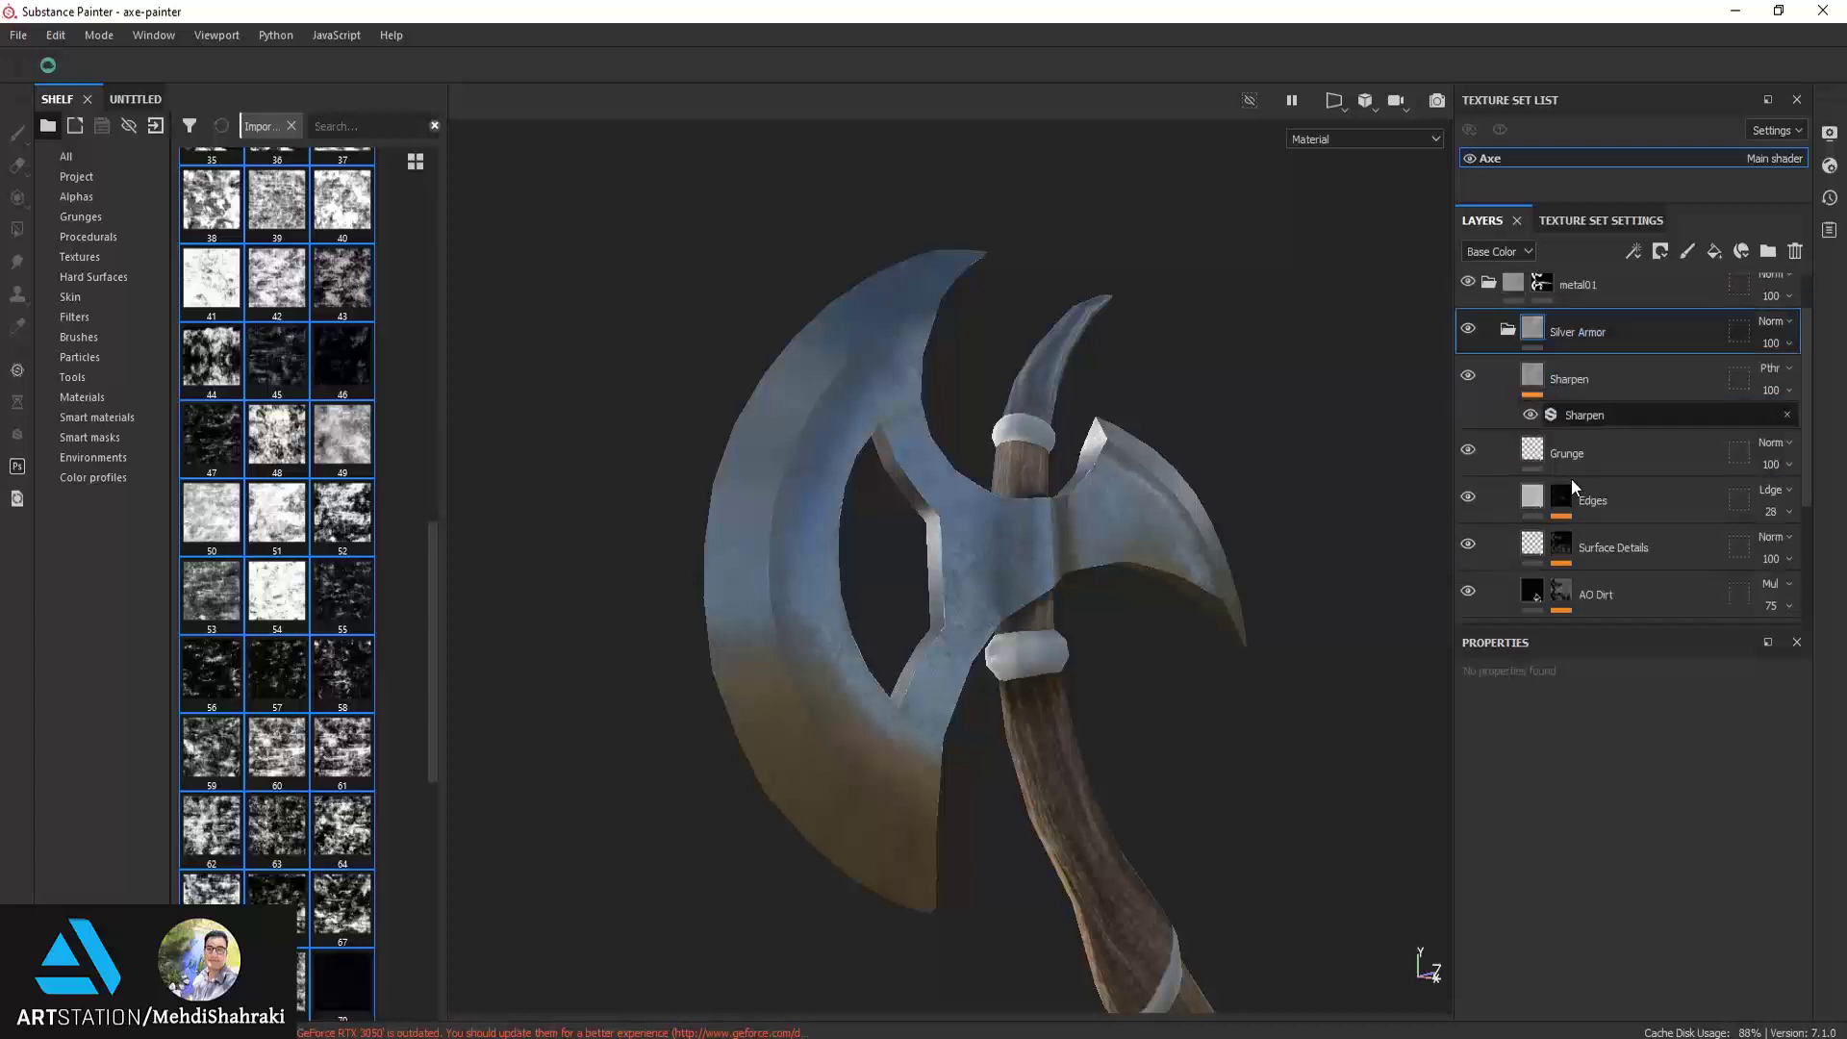
scroll(1595, 535, up, 1)
click(1572, 379)
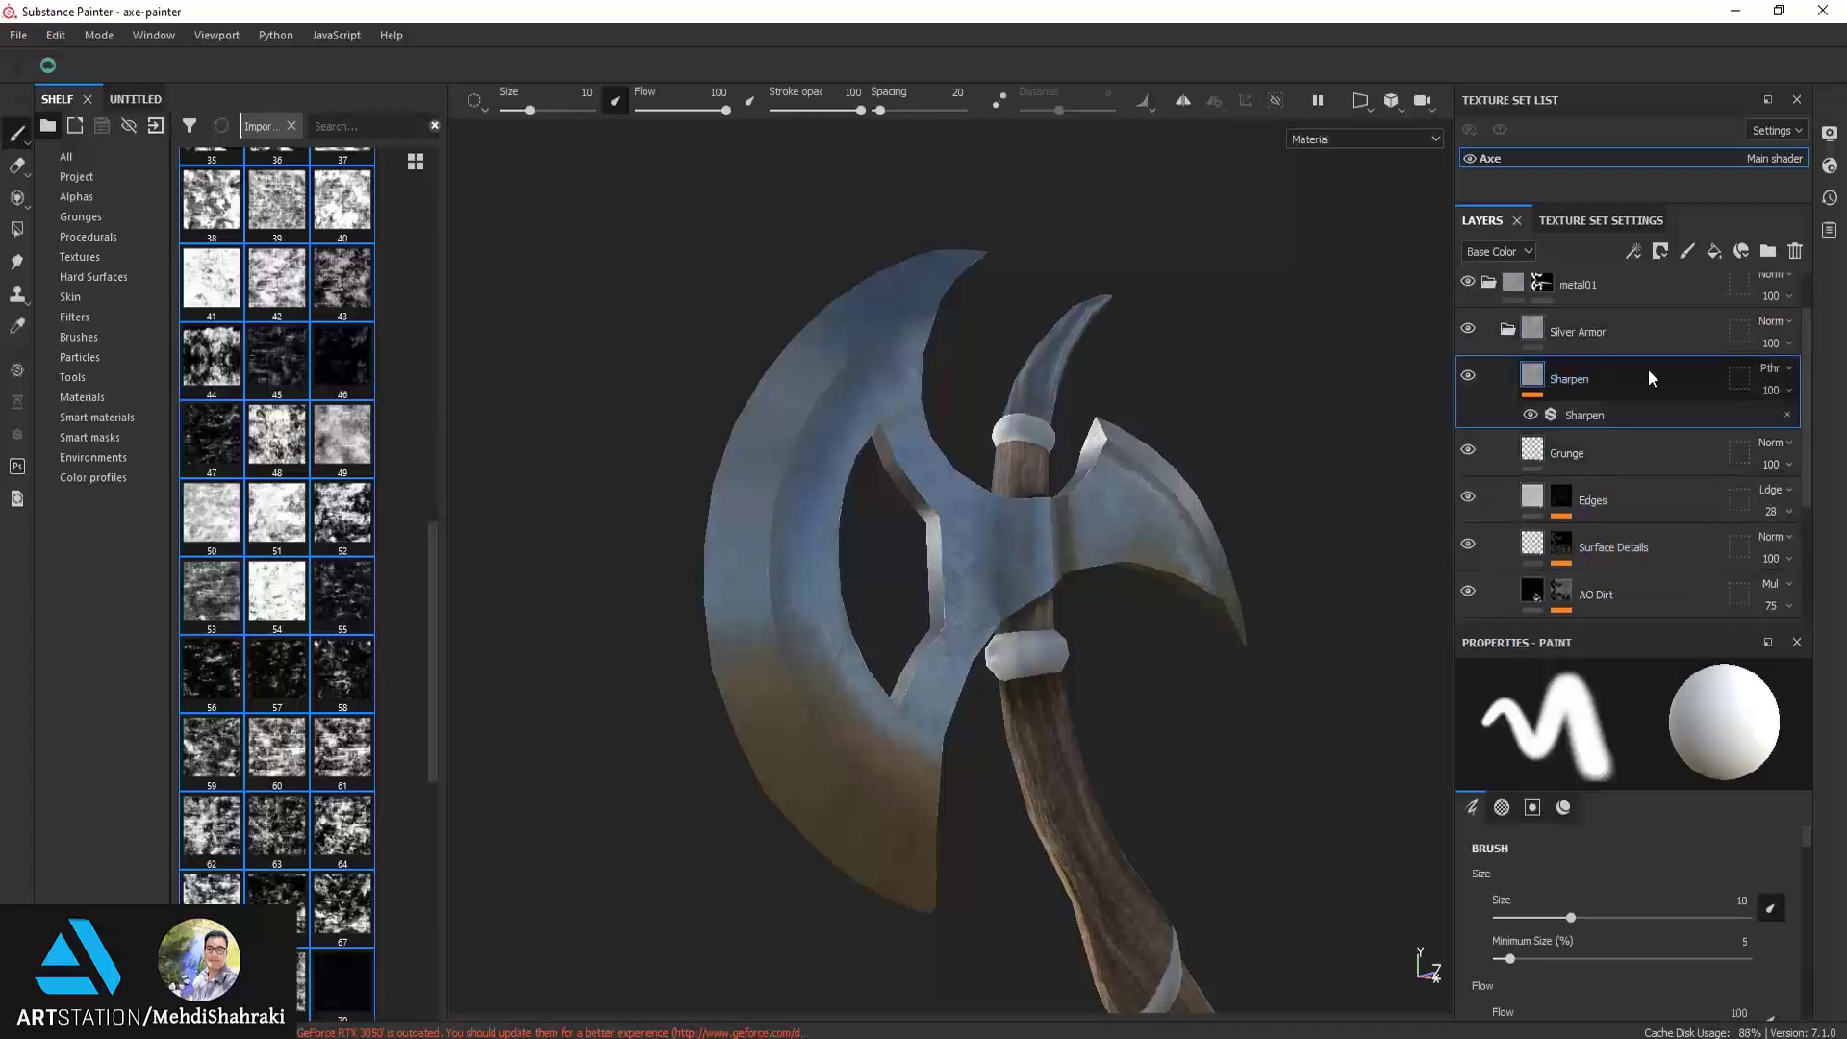
click(1795, 251)
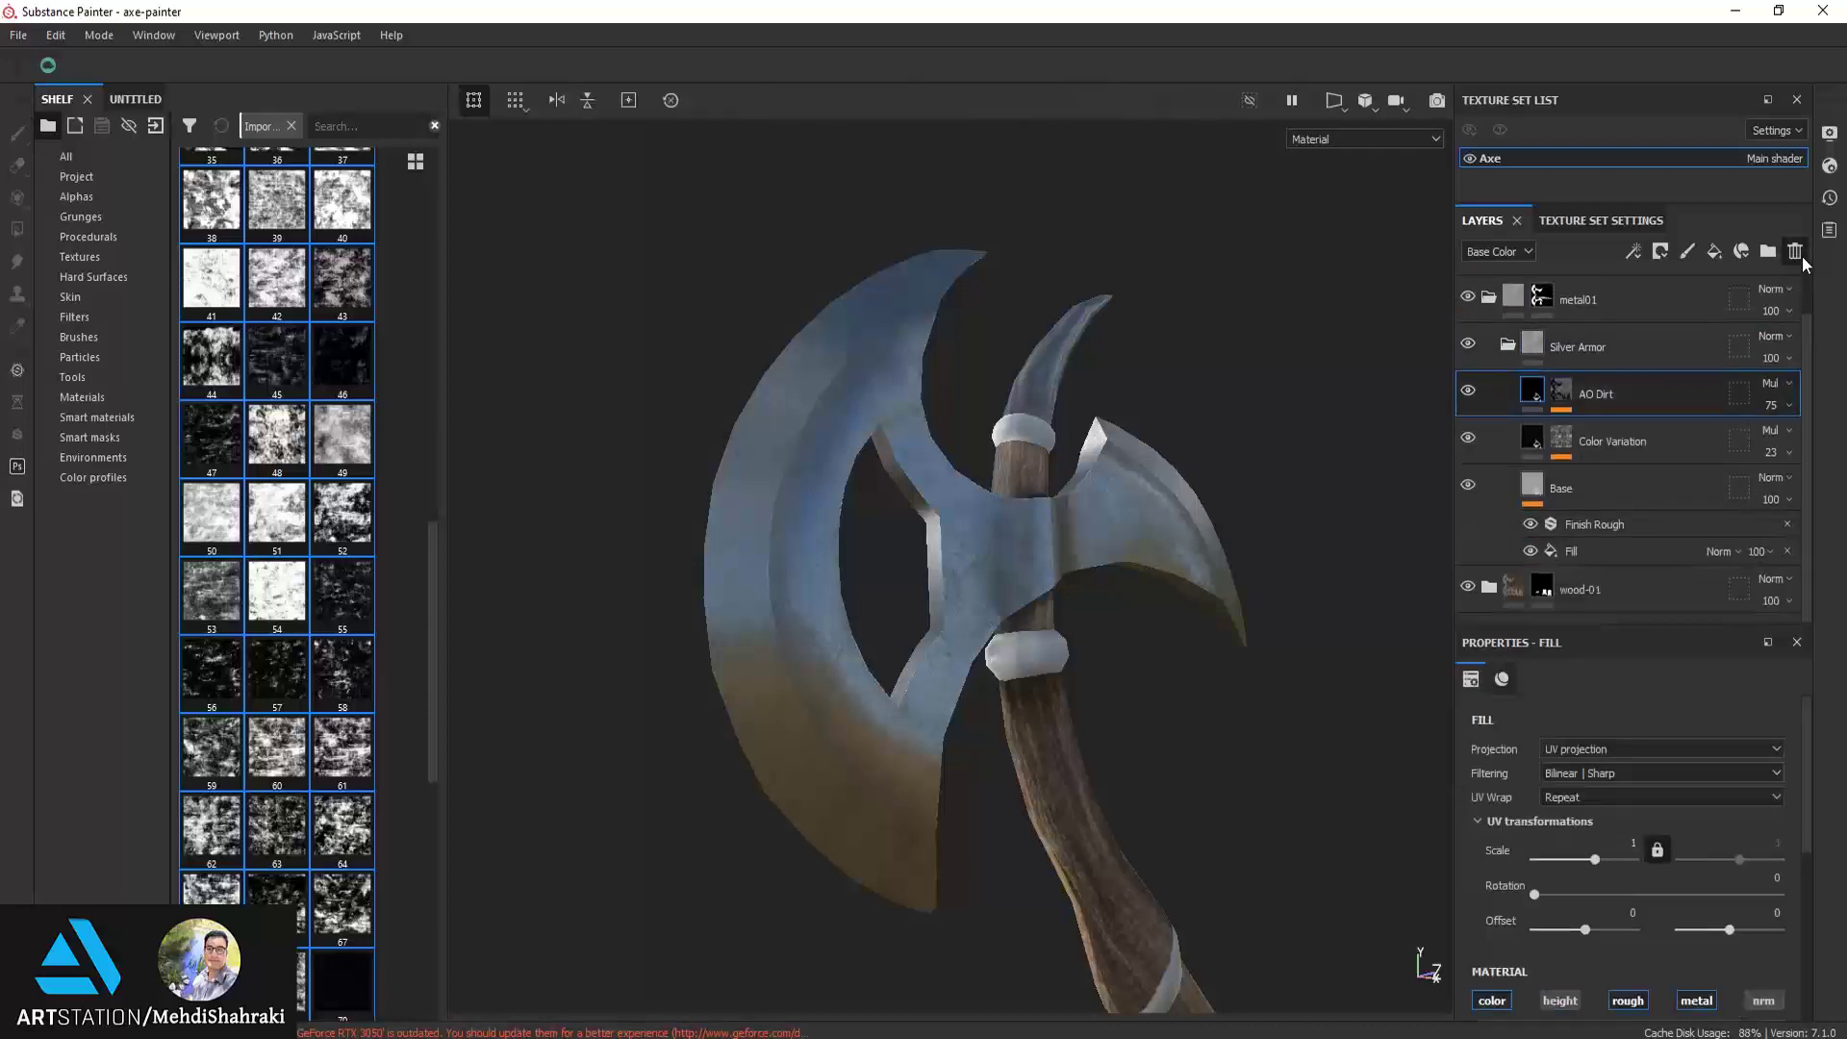
click(1795, 251)
Raise the Finish Rough filter's Scale Grunge on Base to 5
alt+drag(962, 568, 1478, 647)
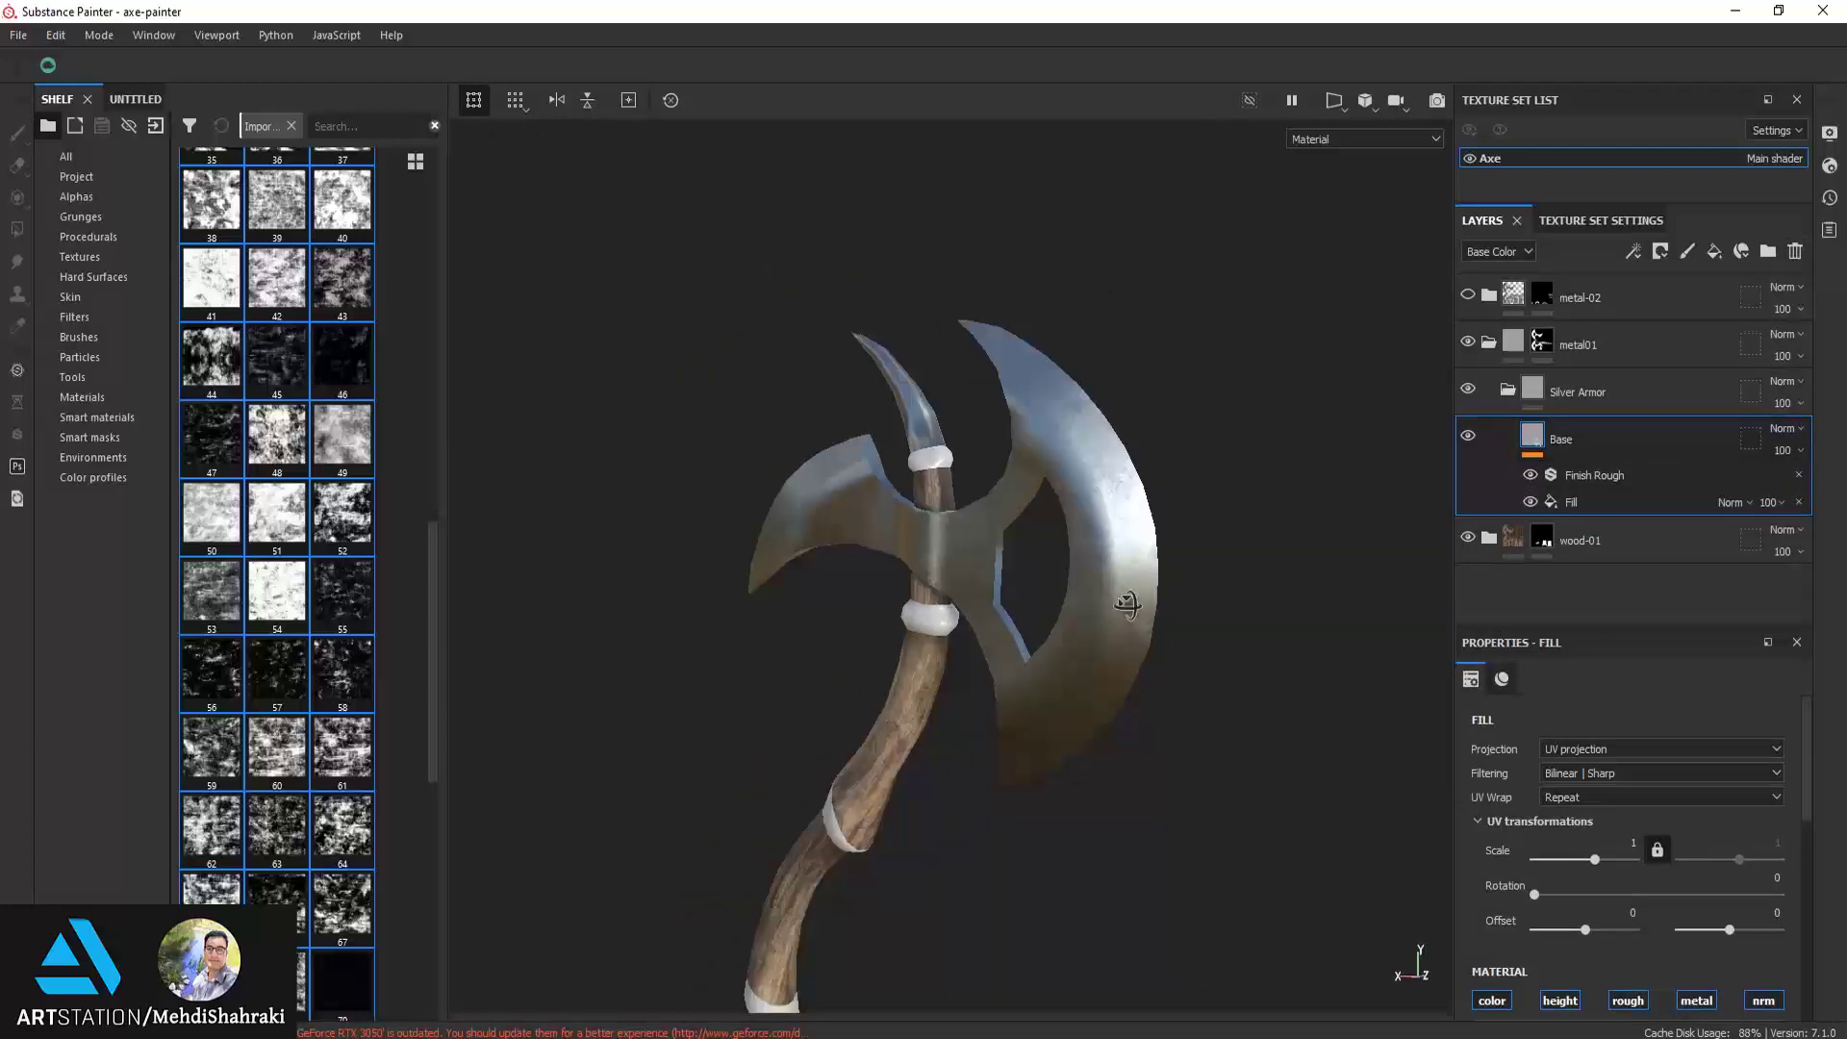
alt+drag(1127, 604, 1130, 574)
click(1594, 475)
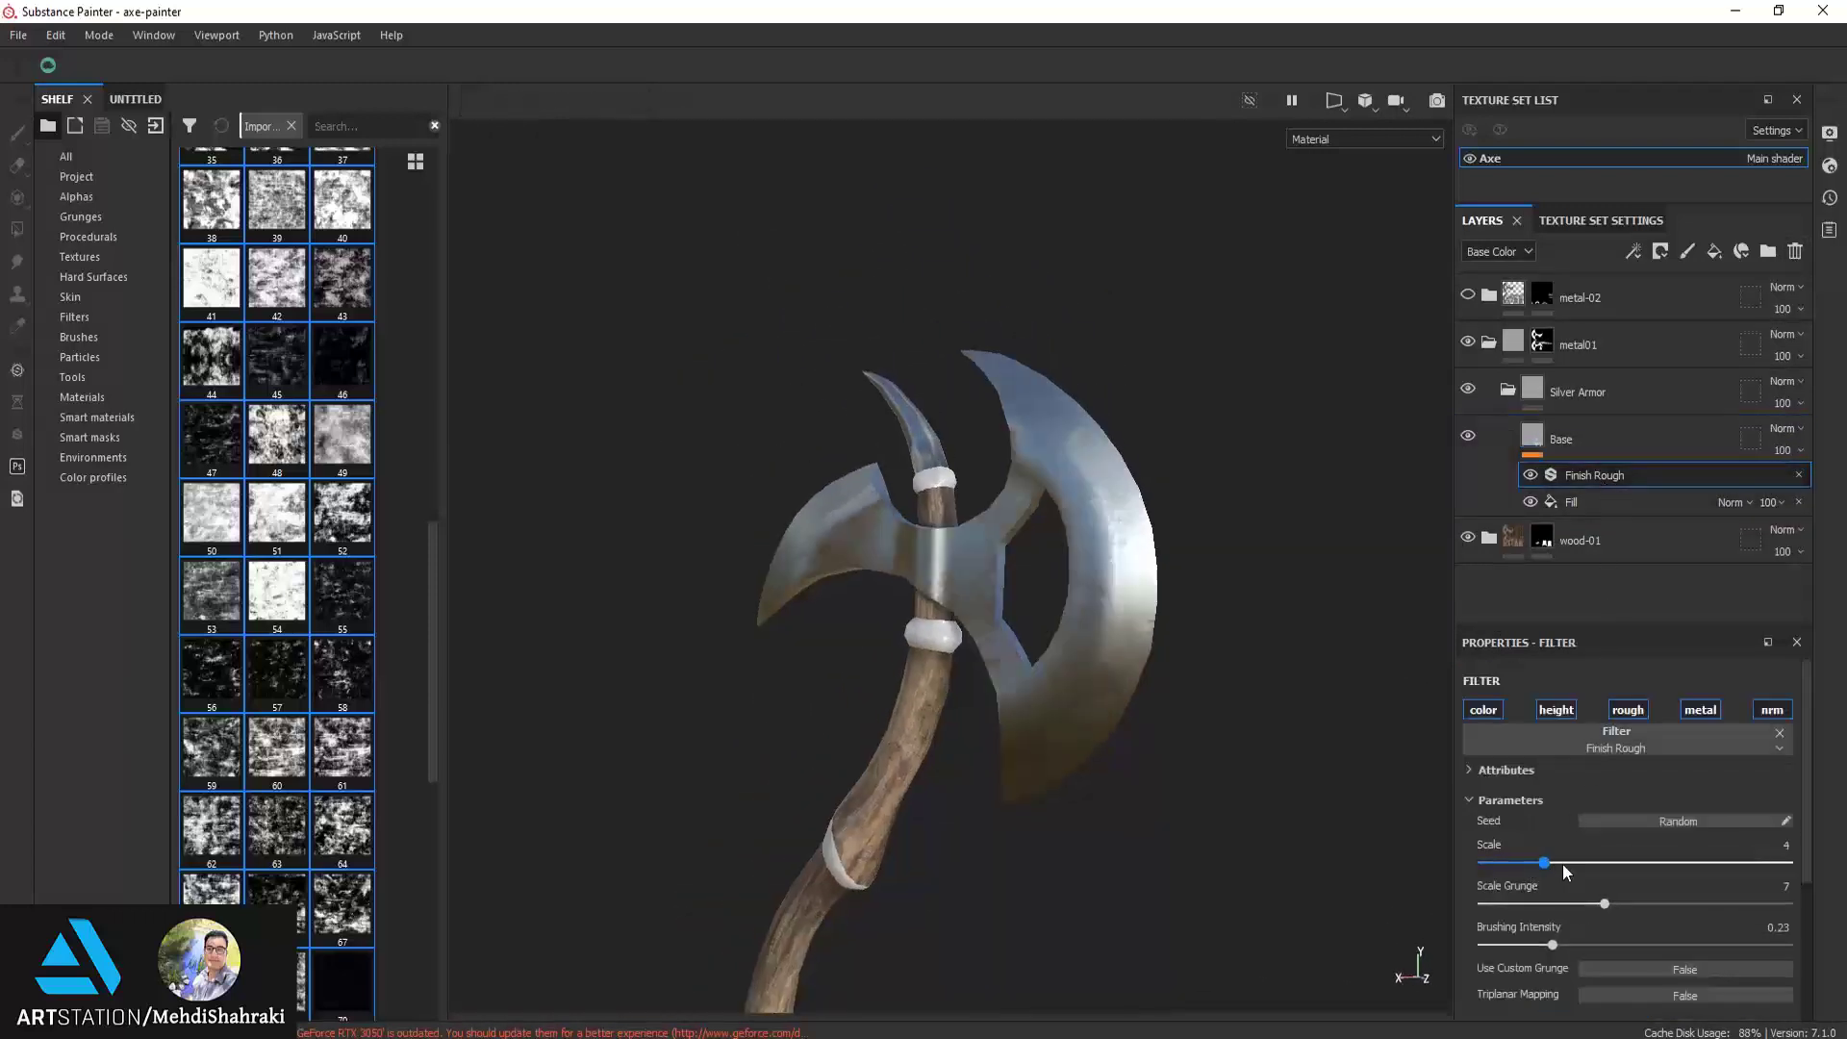
mouse_move(1562, 864)
mouse_down()
mouse_move(1623, 862)
mouse_move(1554, 862)
mouse_move(1550, 907)
mouse_up()
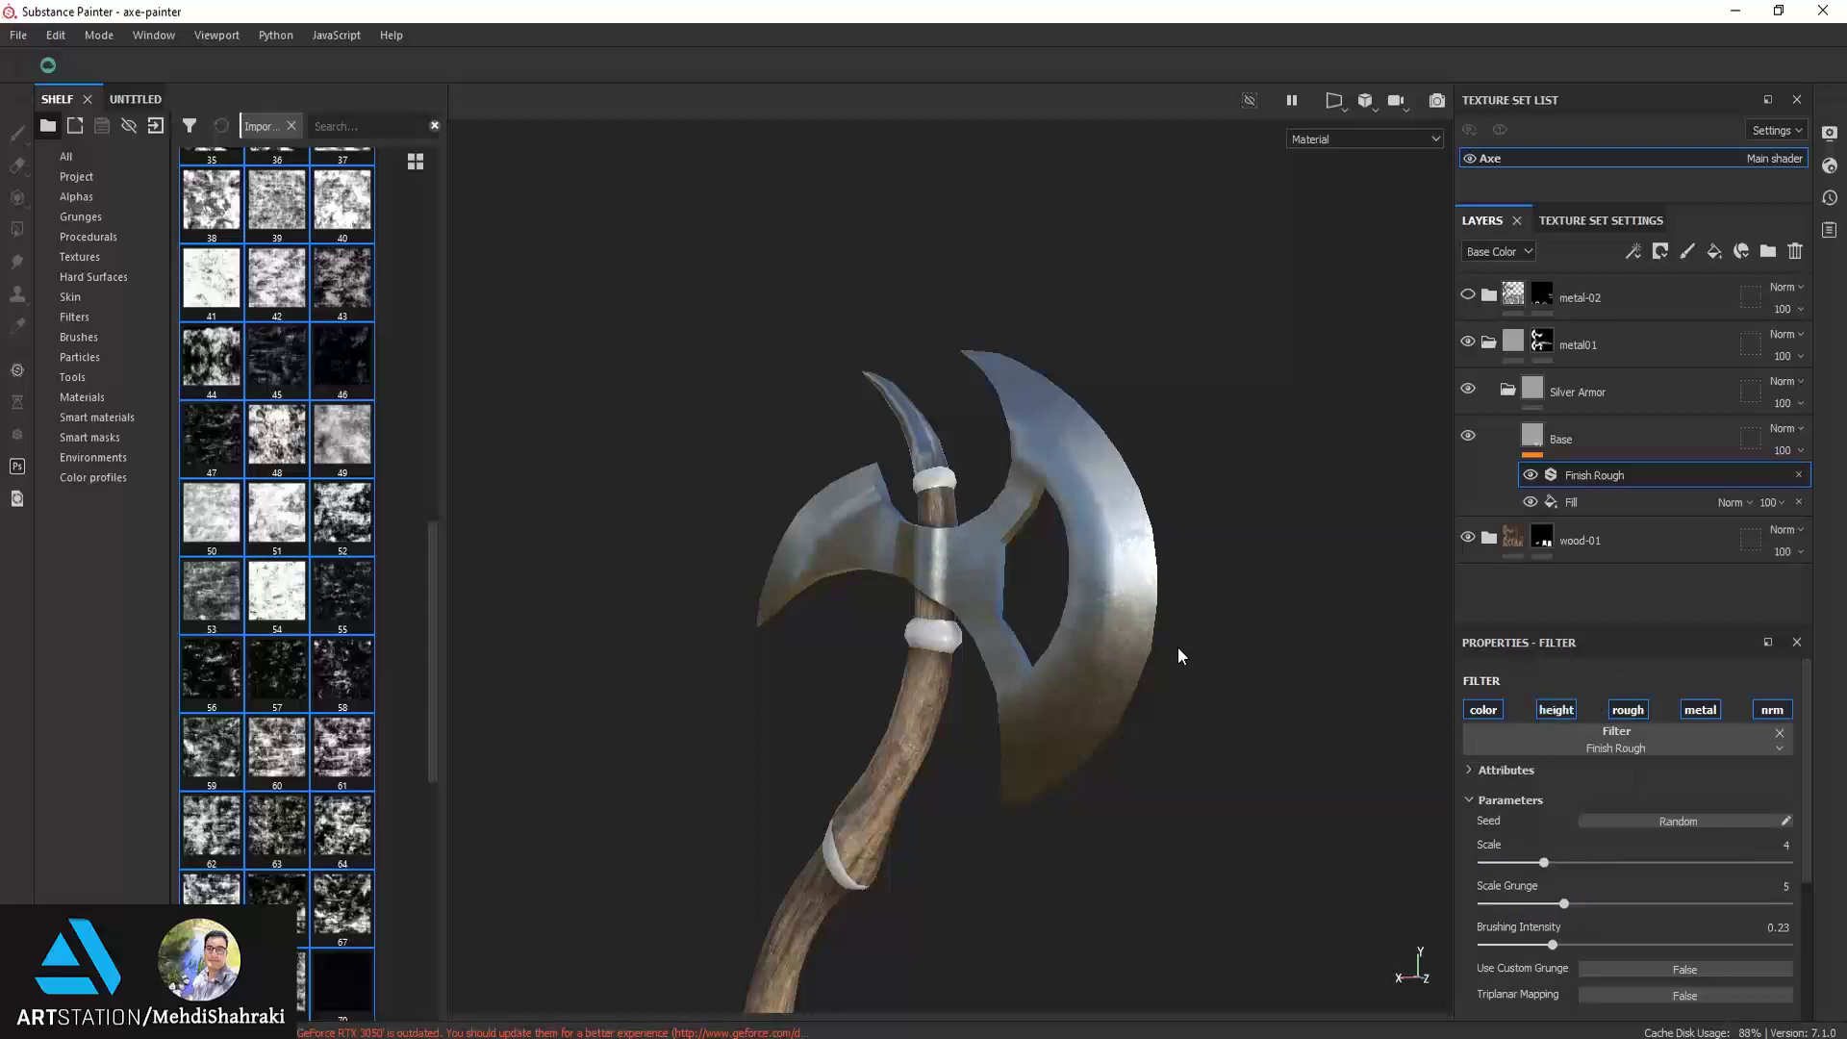
Rotate the environment lighting around the axe and reselect the Base layer
mouse_move(1178, 648)
alt+mouse_down()
mouse_move(837, 602)
mouse_move(900, 583)
mouse_move(817, 631)
mouse_move(895, 626)
alt+mouse_up()
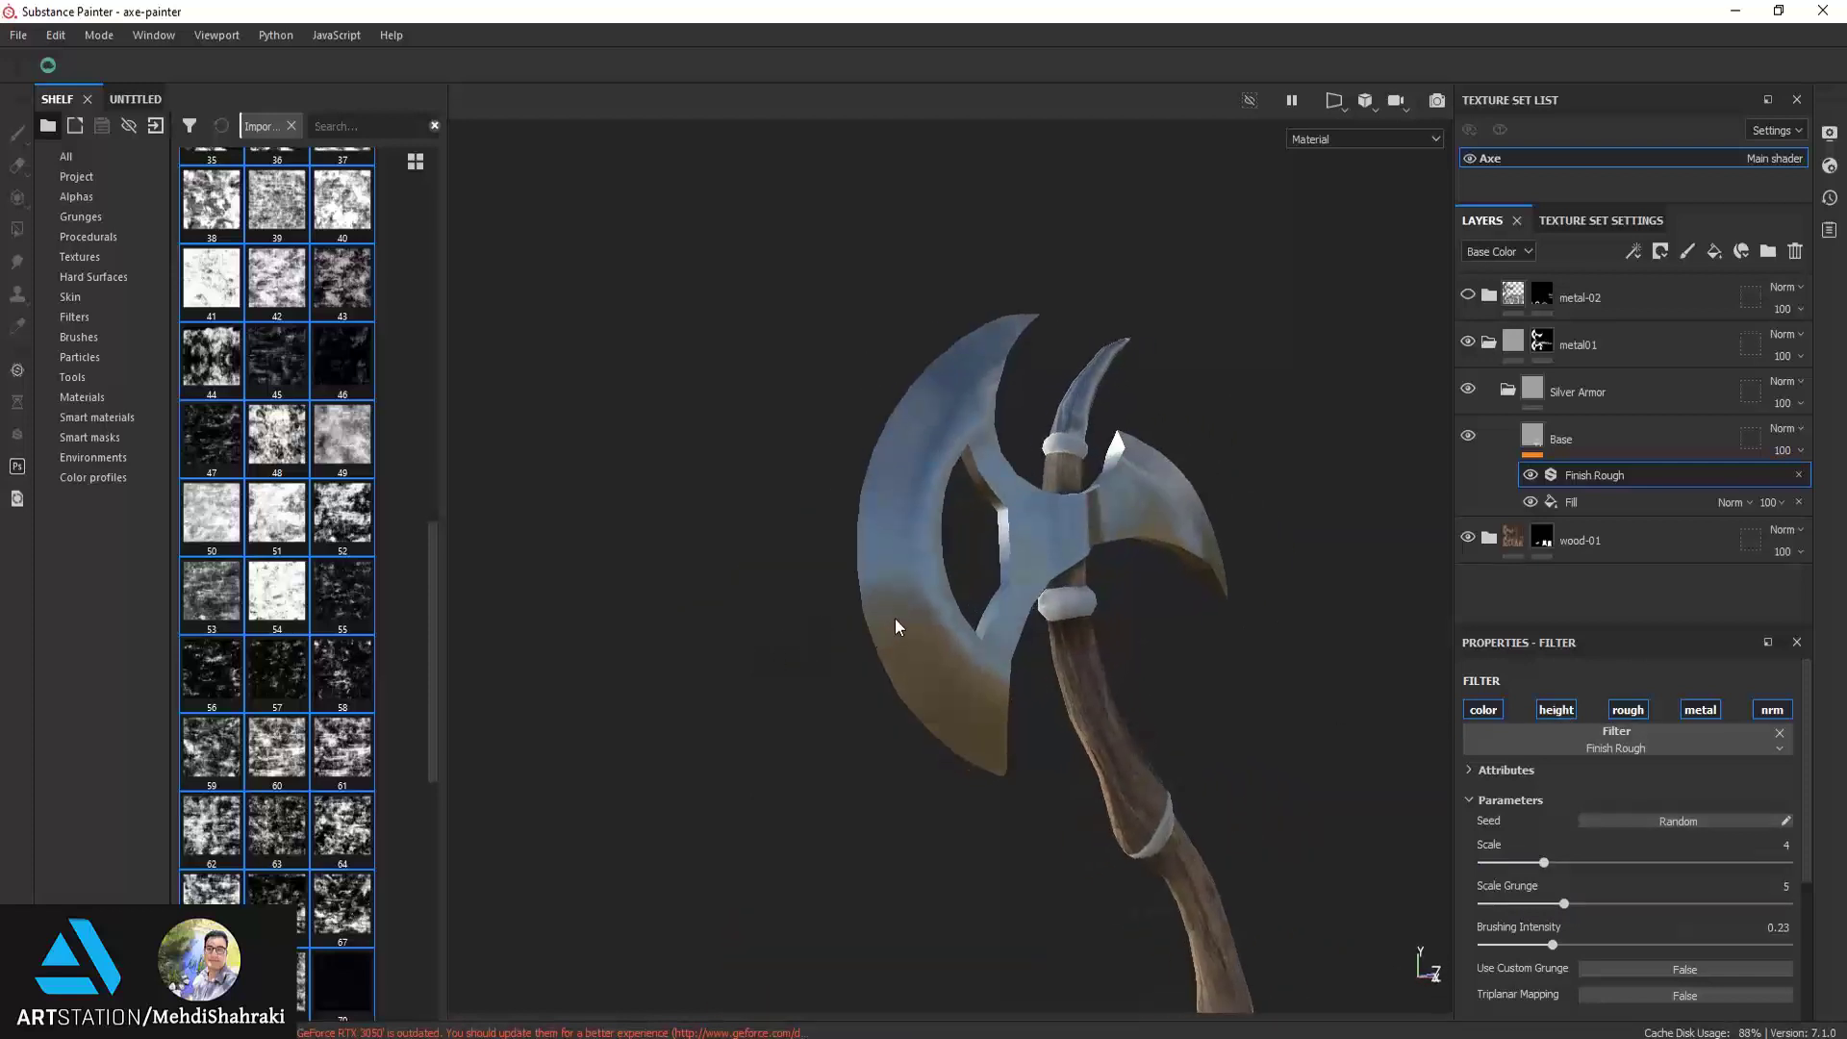
shift+right_drag(896, 626, 940, 610)
mouse_move(940, 611)
alt+mouse_down()
mouse_move(856, 548)
mouse_move(759, 685)
mouse_move(711, 576)
mouse_move(792, 626)
mouse_move(1052, 536)
alt+mouse_up()
click(1599, 436)
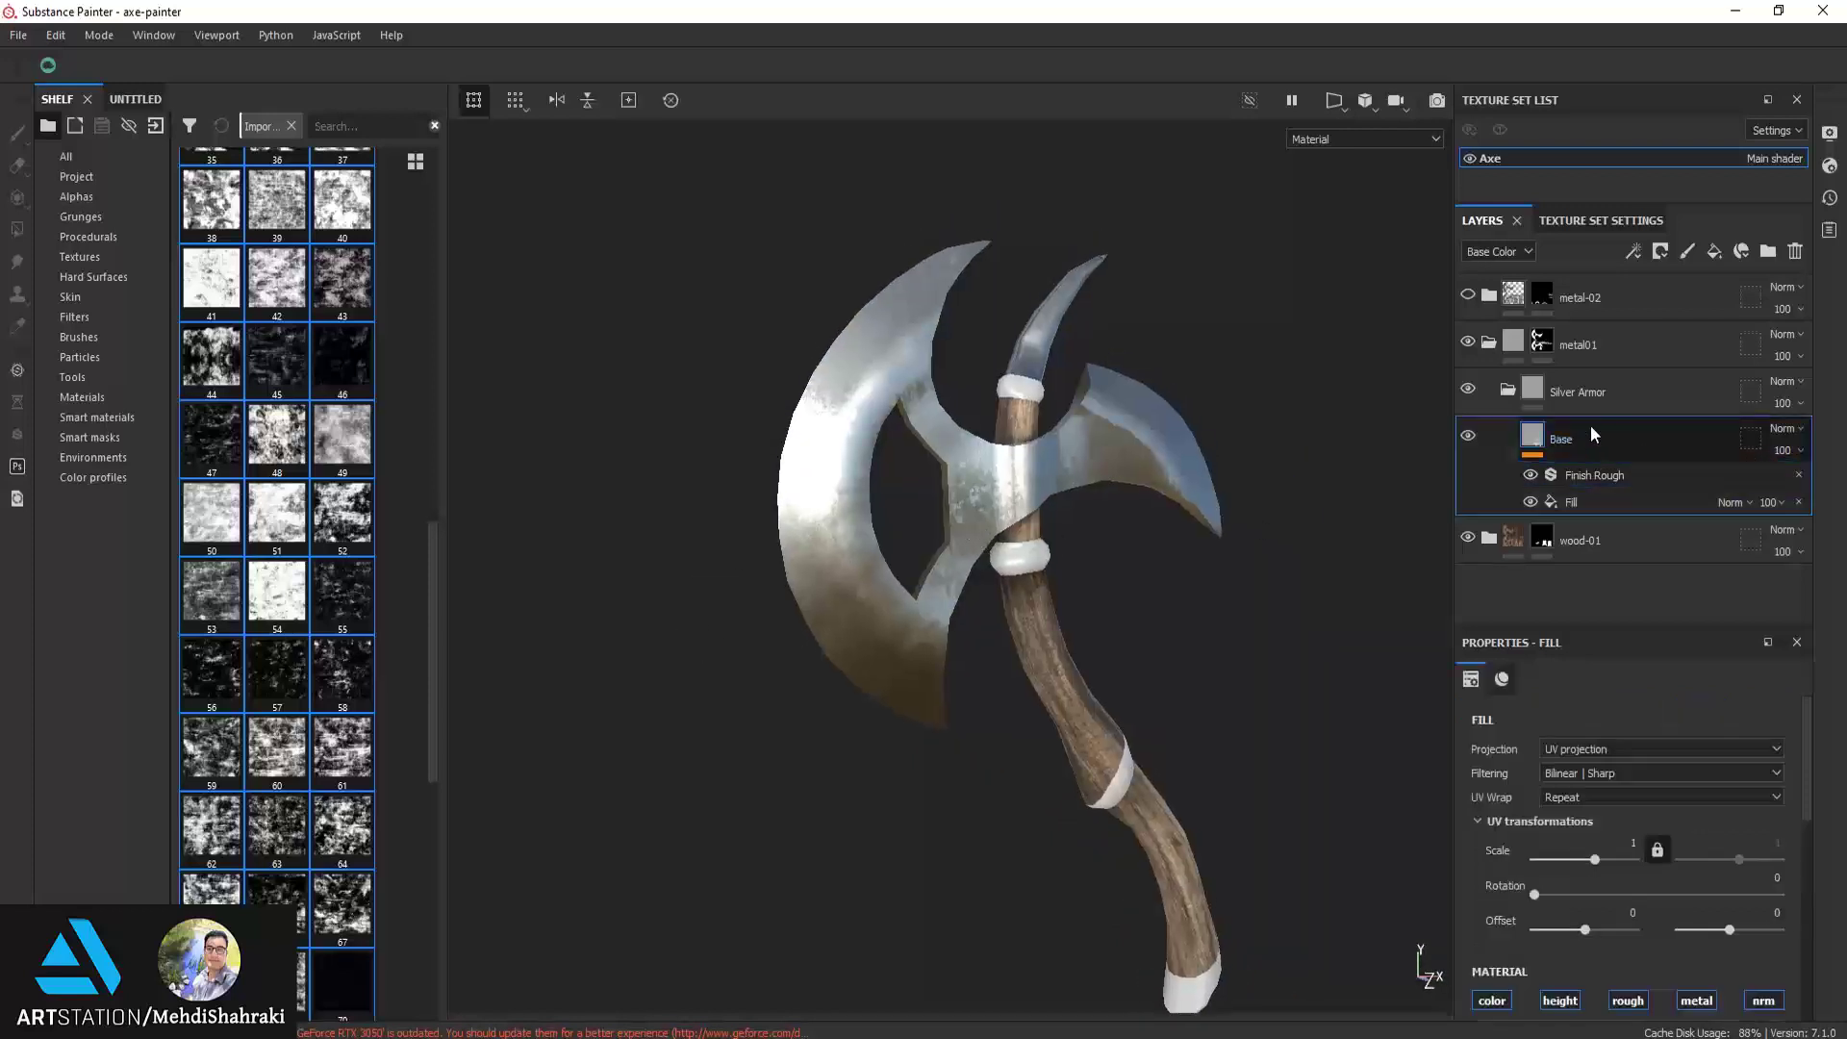
Add fill layer d1 above Base with a black mask, trying grunge texture 61 on it
click(1714, 251)
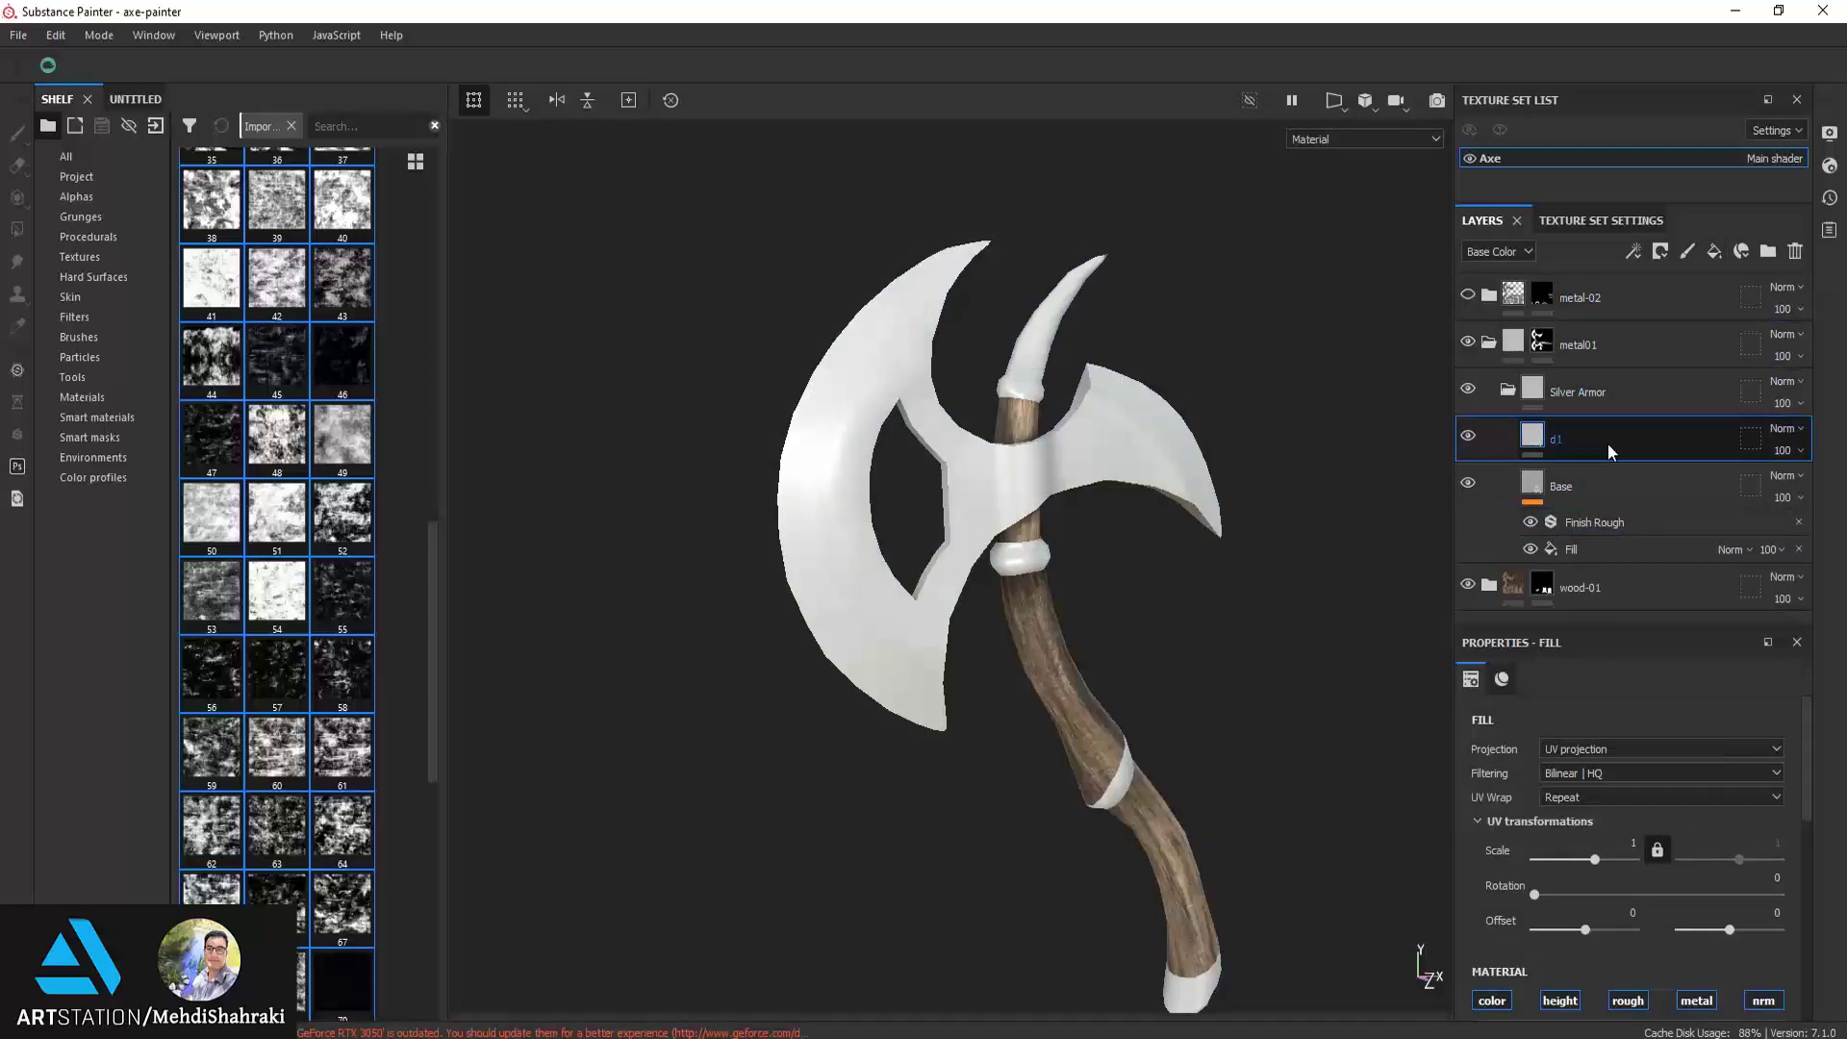
click(1660, 251)
click(1676, 302)
key(4)
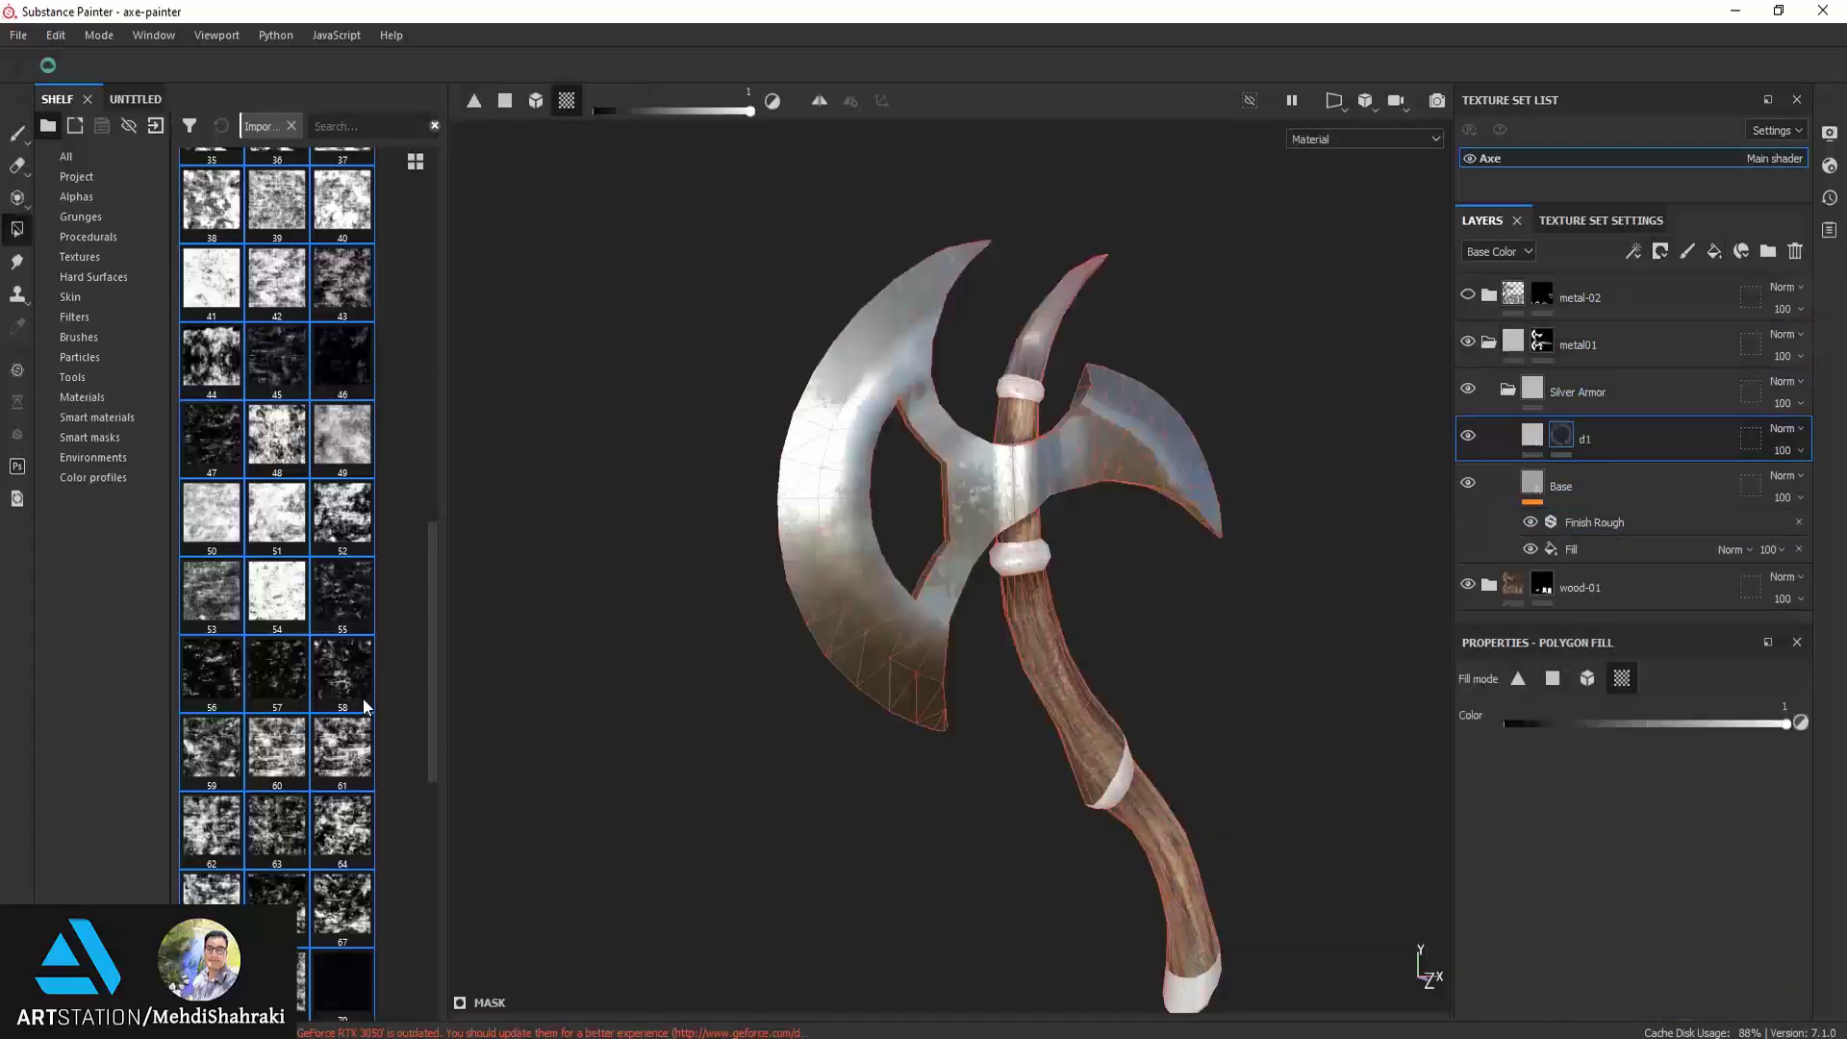
mouse_move(342, 748)
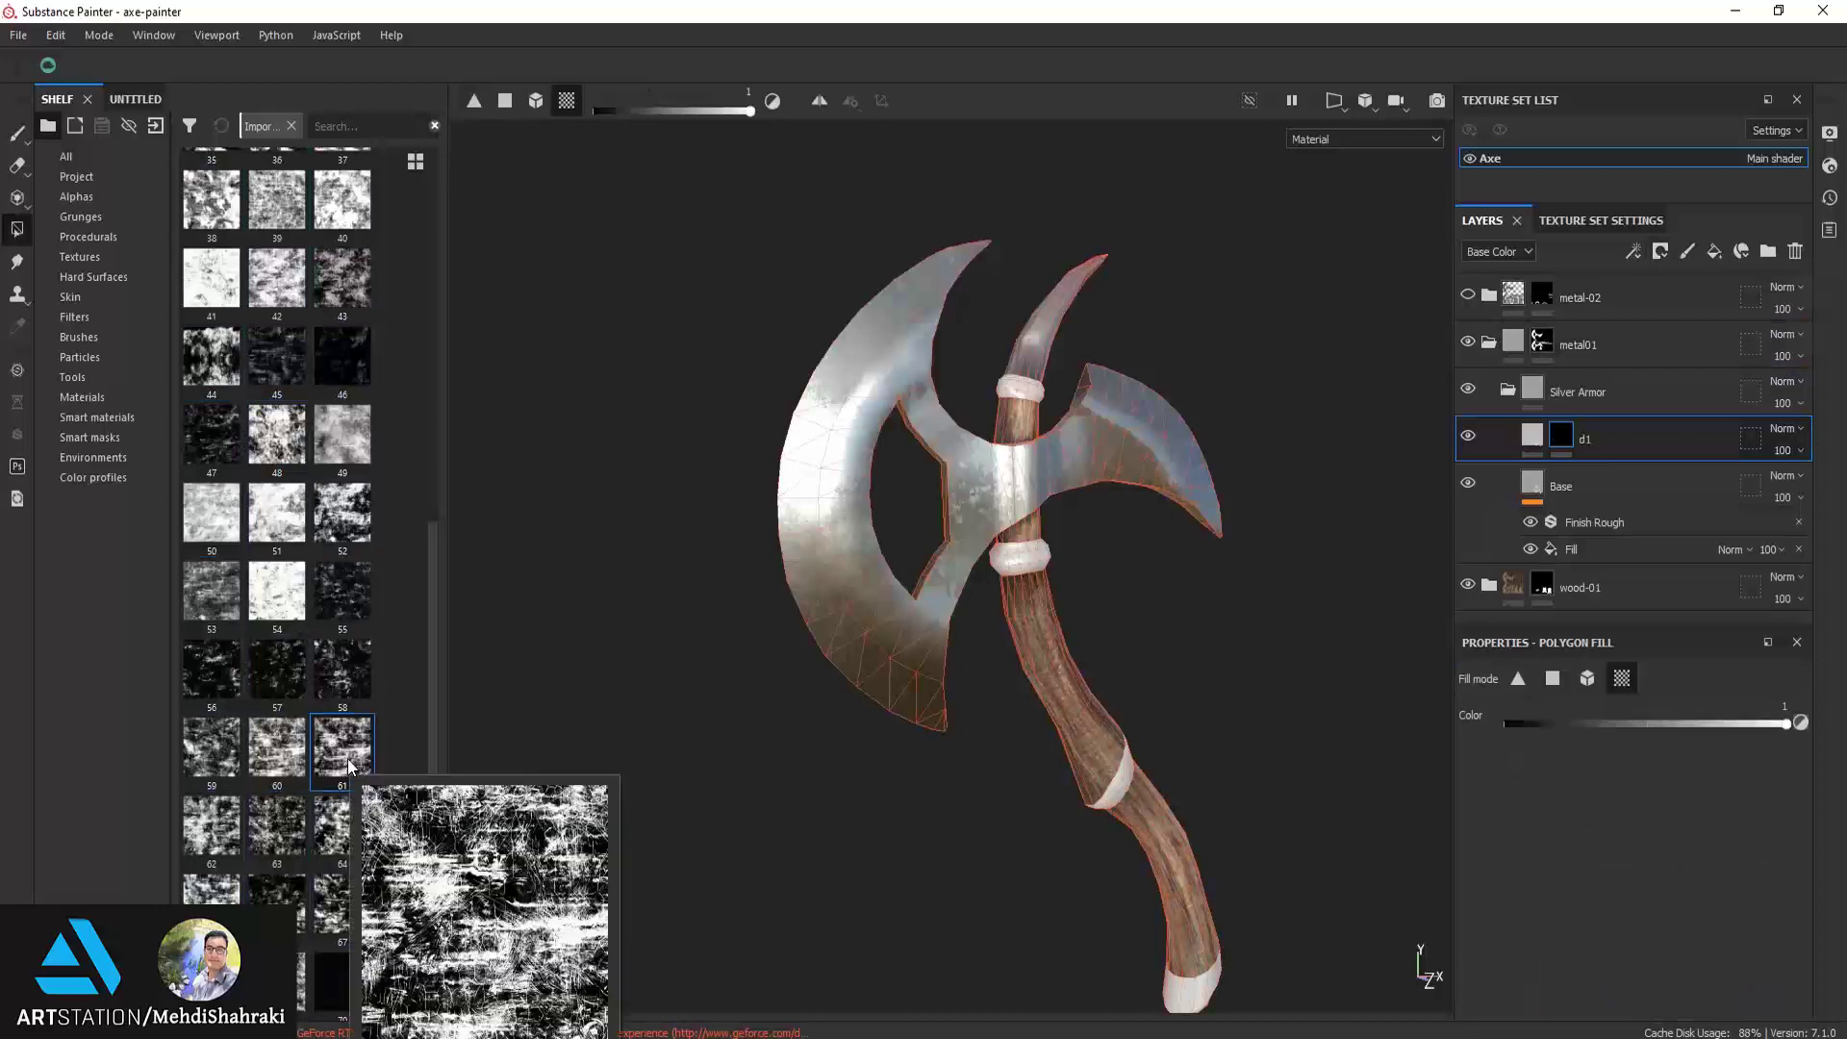
drag(348, 764, 1558, 438)
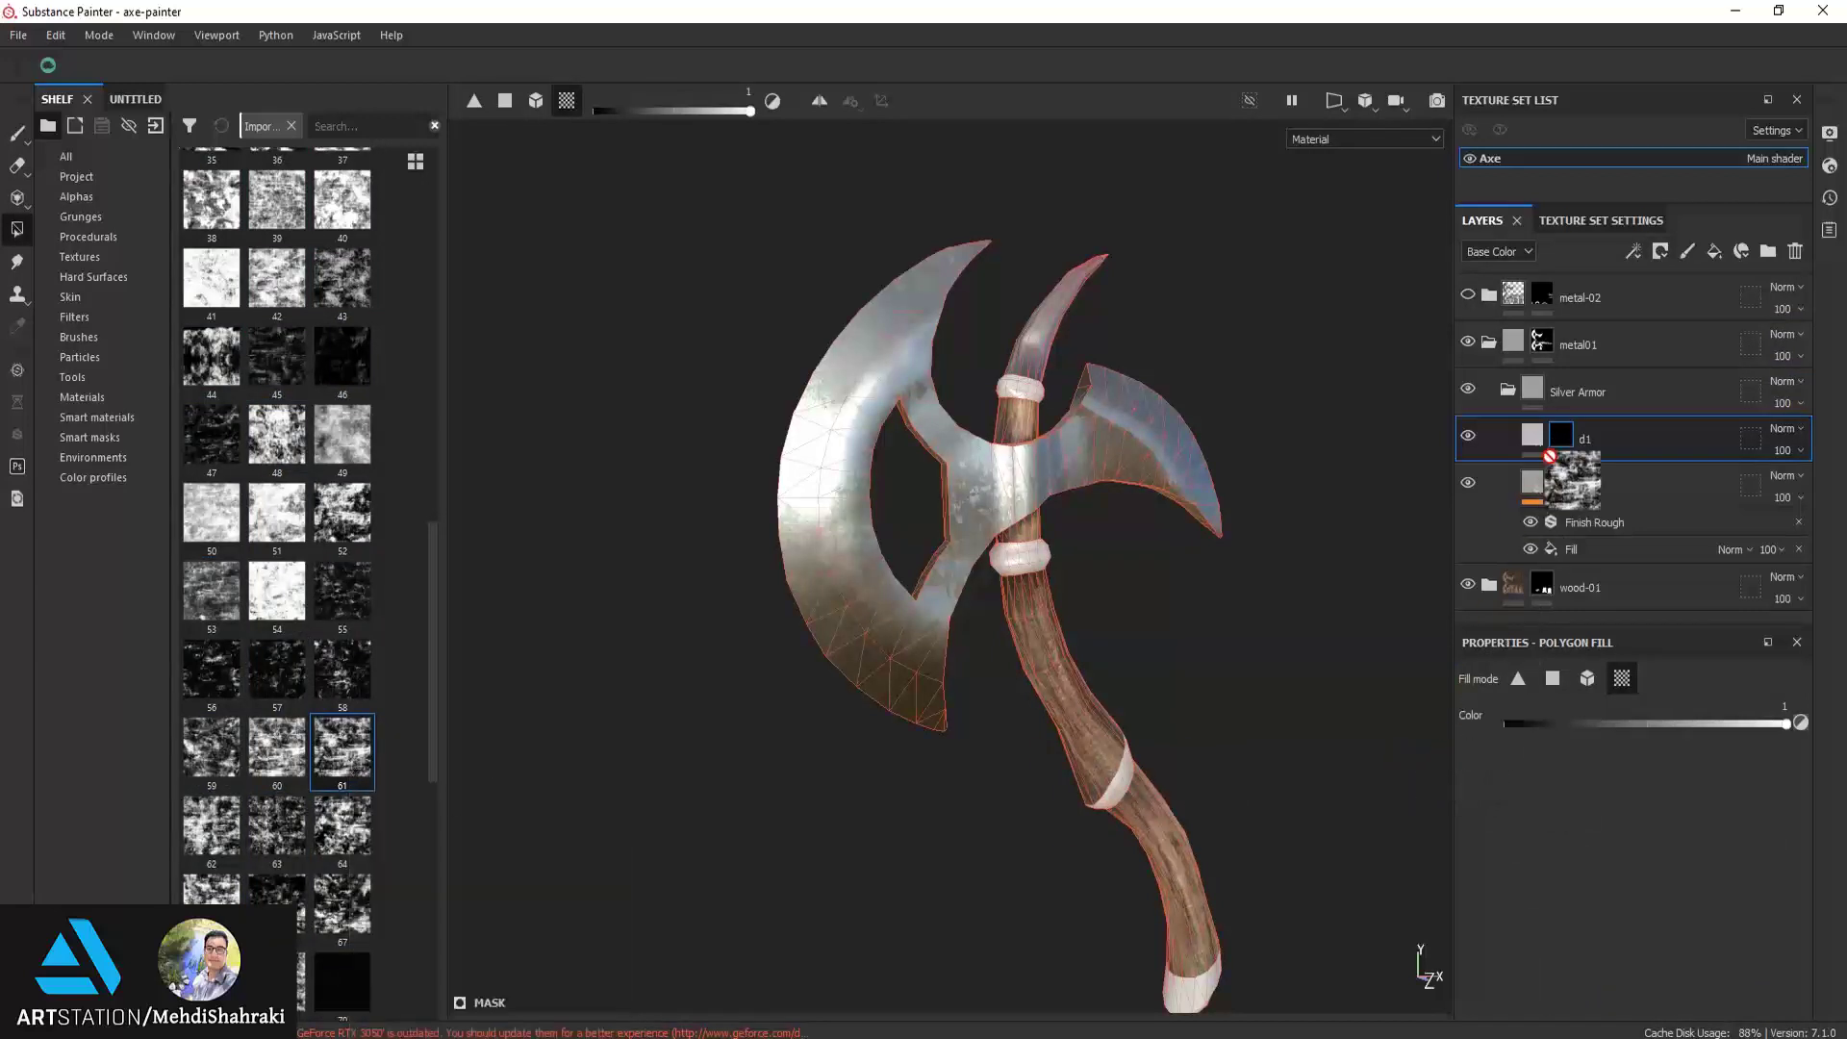
drag(1558, 438, 1560, 435)
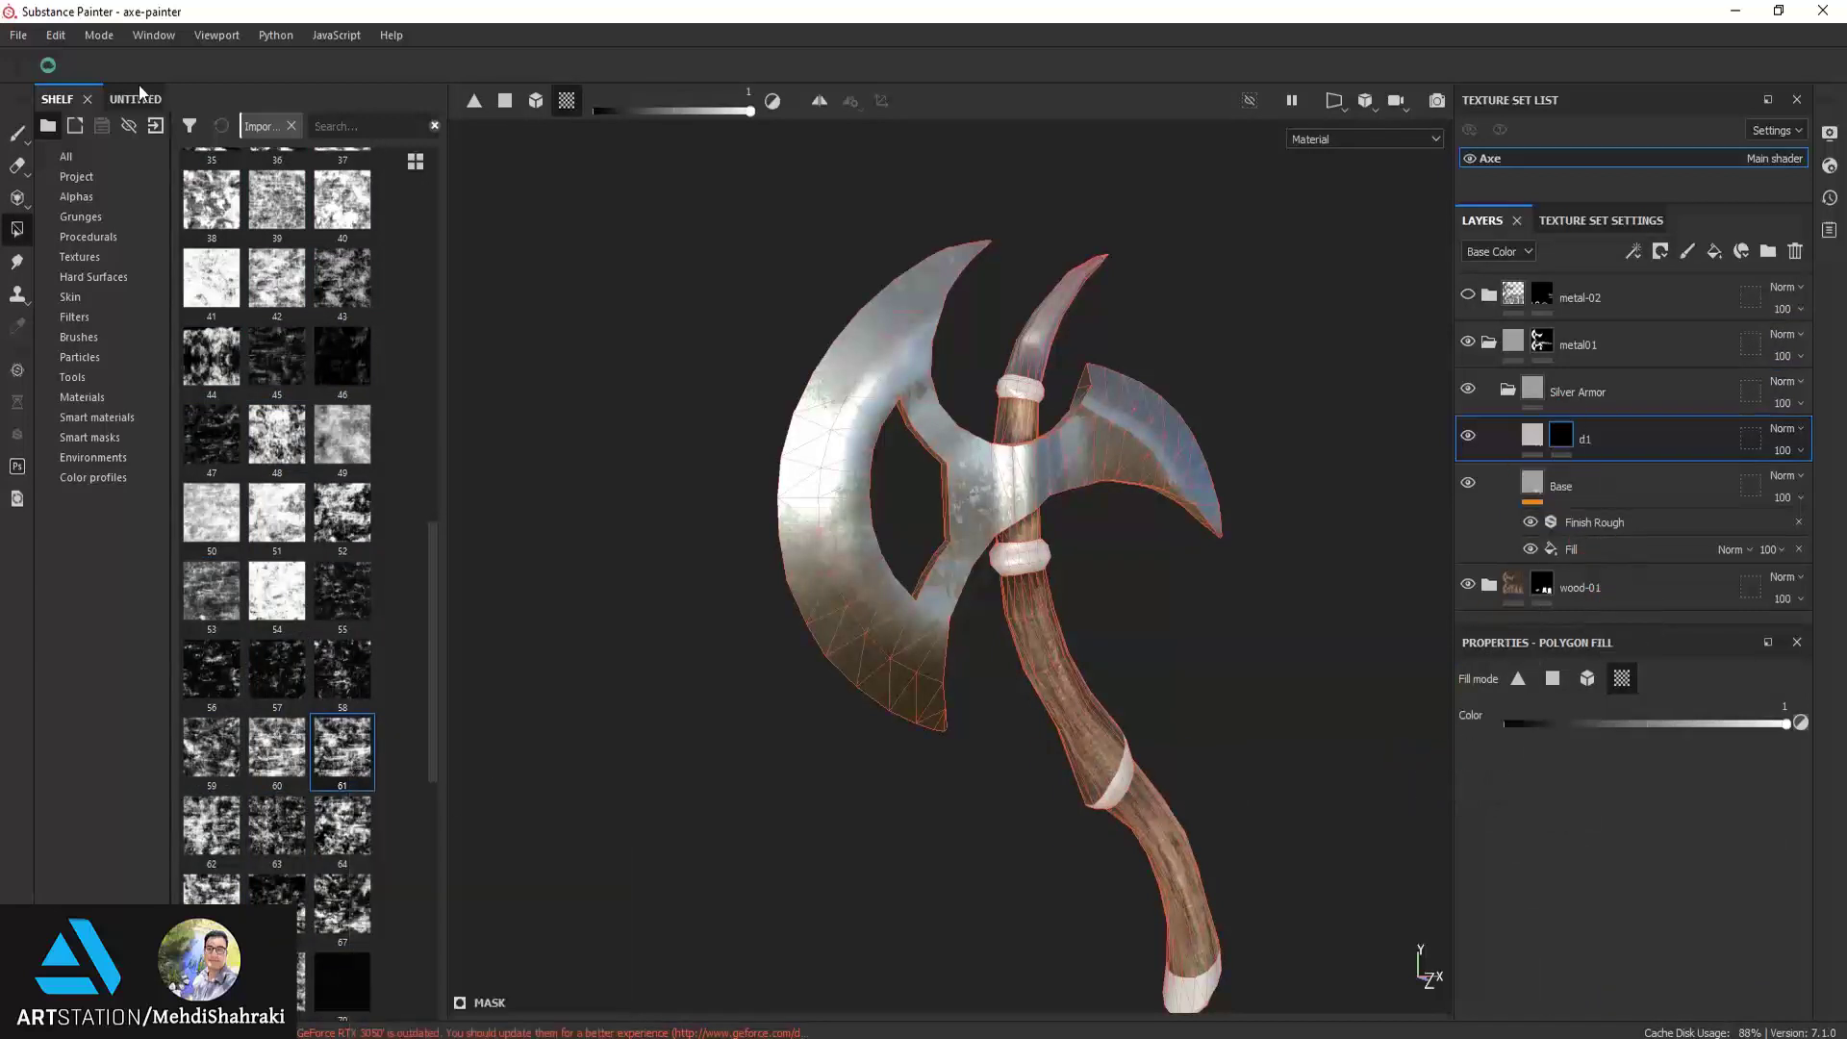
click(20, 133)
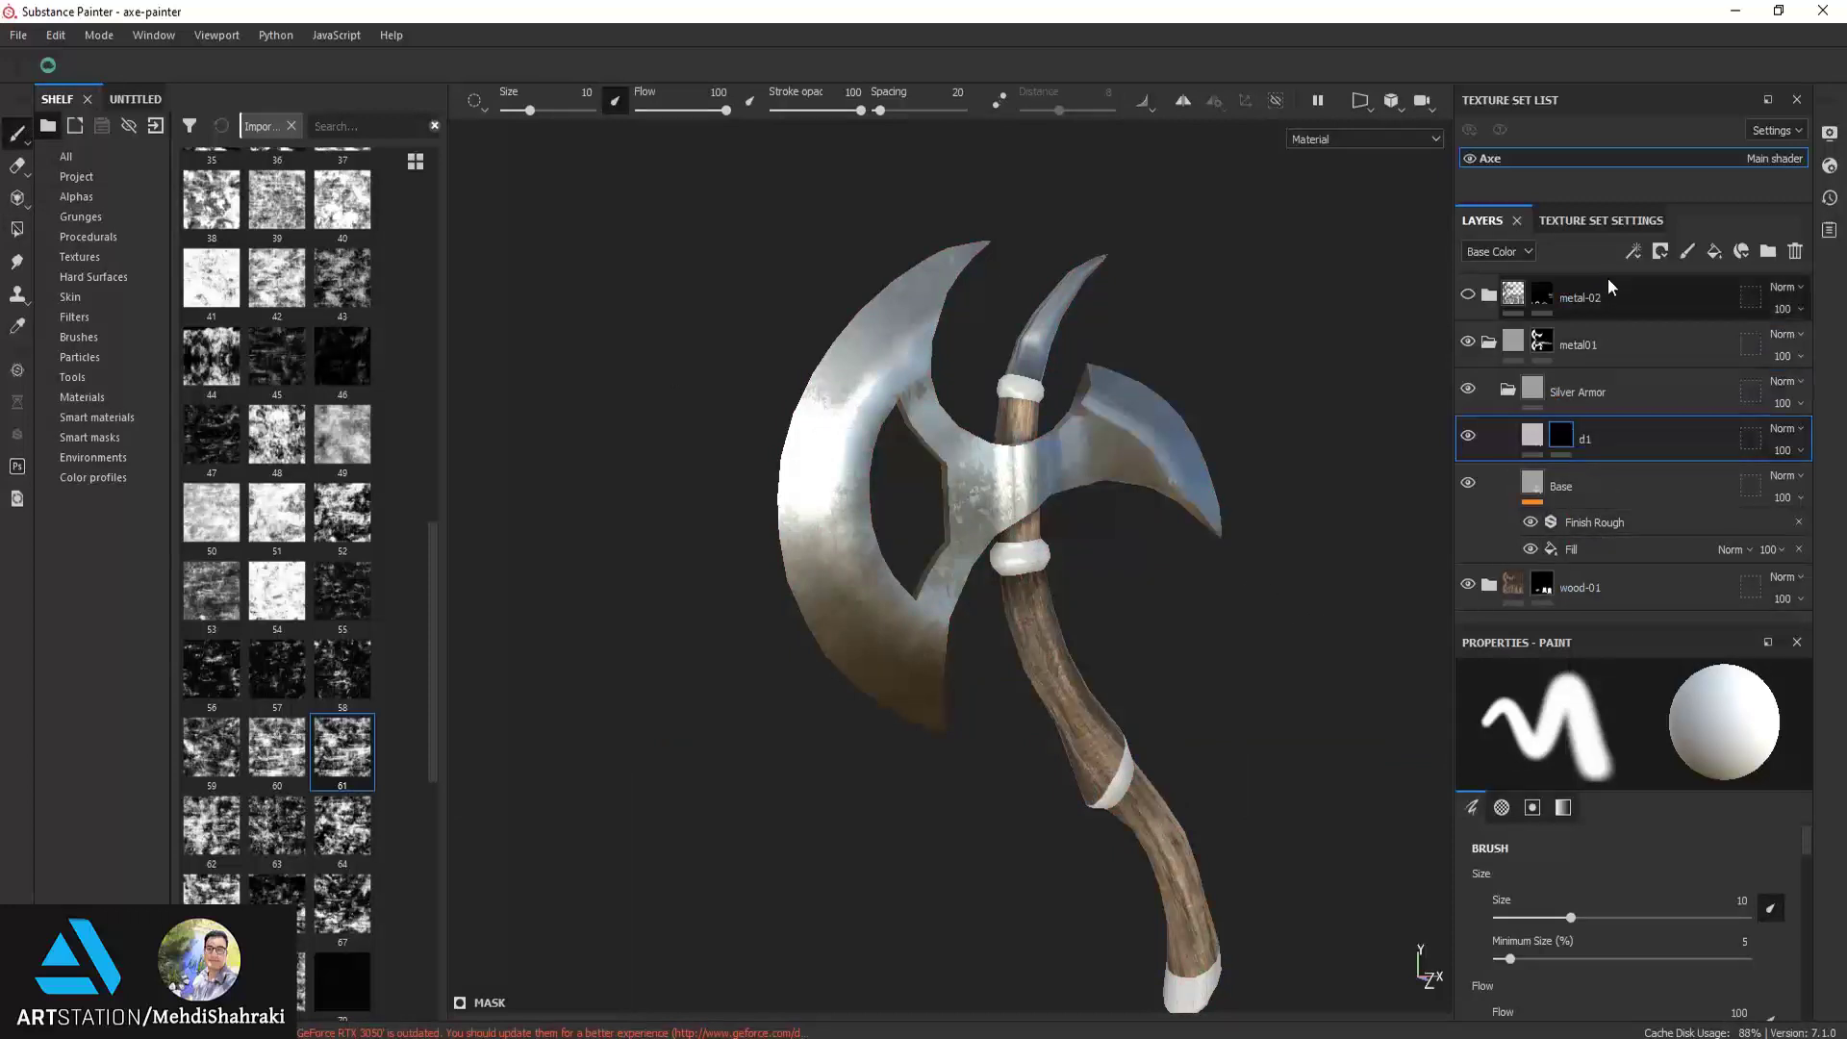
Try a fill effect with grunge texture 60 on d1's mask, then delete it
click(1628, 251)
click(1659, 325)
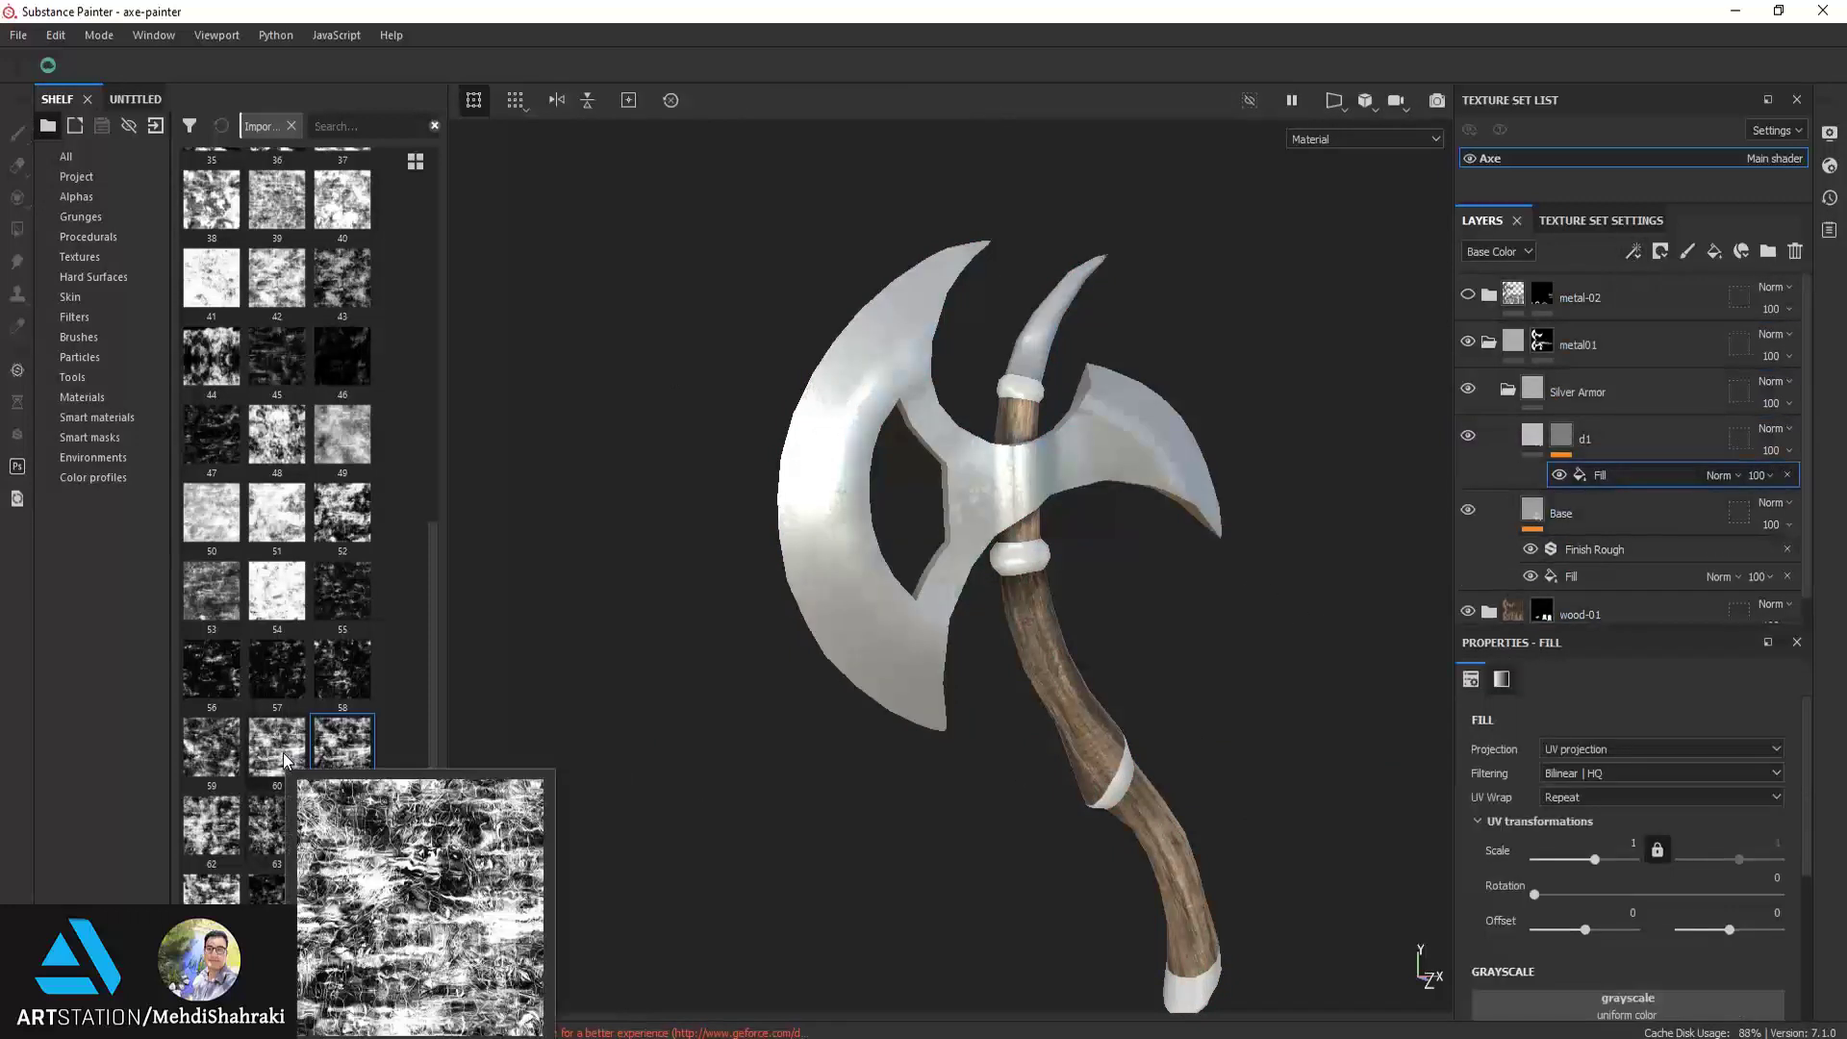
drag(284, 761, 1598, 1015)
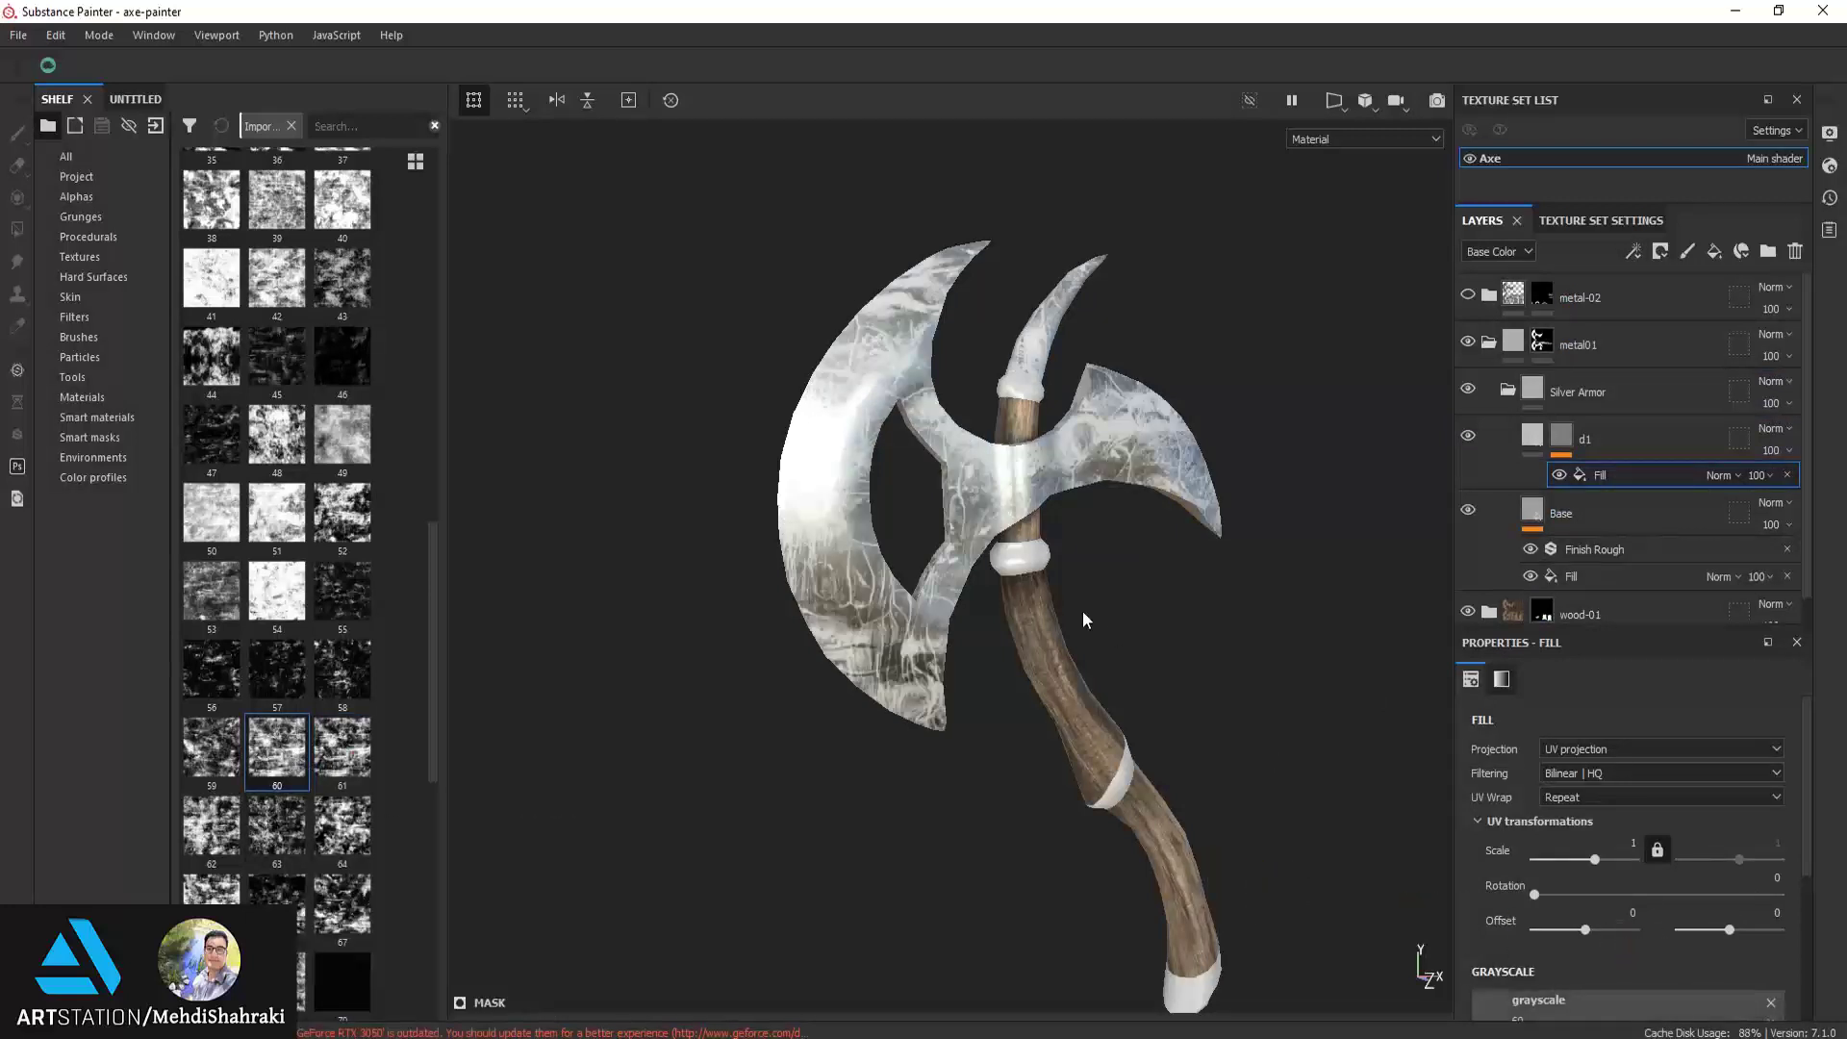
mouse_move(1085, 618)
alt+mouse_down()
mouse_move(1109, 606)
mouse_move(702, 528)
mouse_move(680, 618)
mouse_move(1422, 961)
mouse_move(931, 553)
mouse_move(915, 503)
mouse_move(898, 765)
mouse_move(866, 750)
alt+mouse_up()
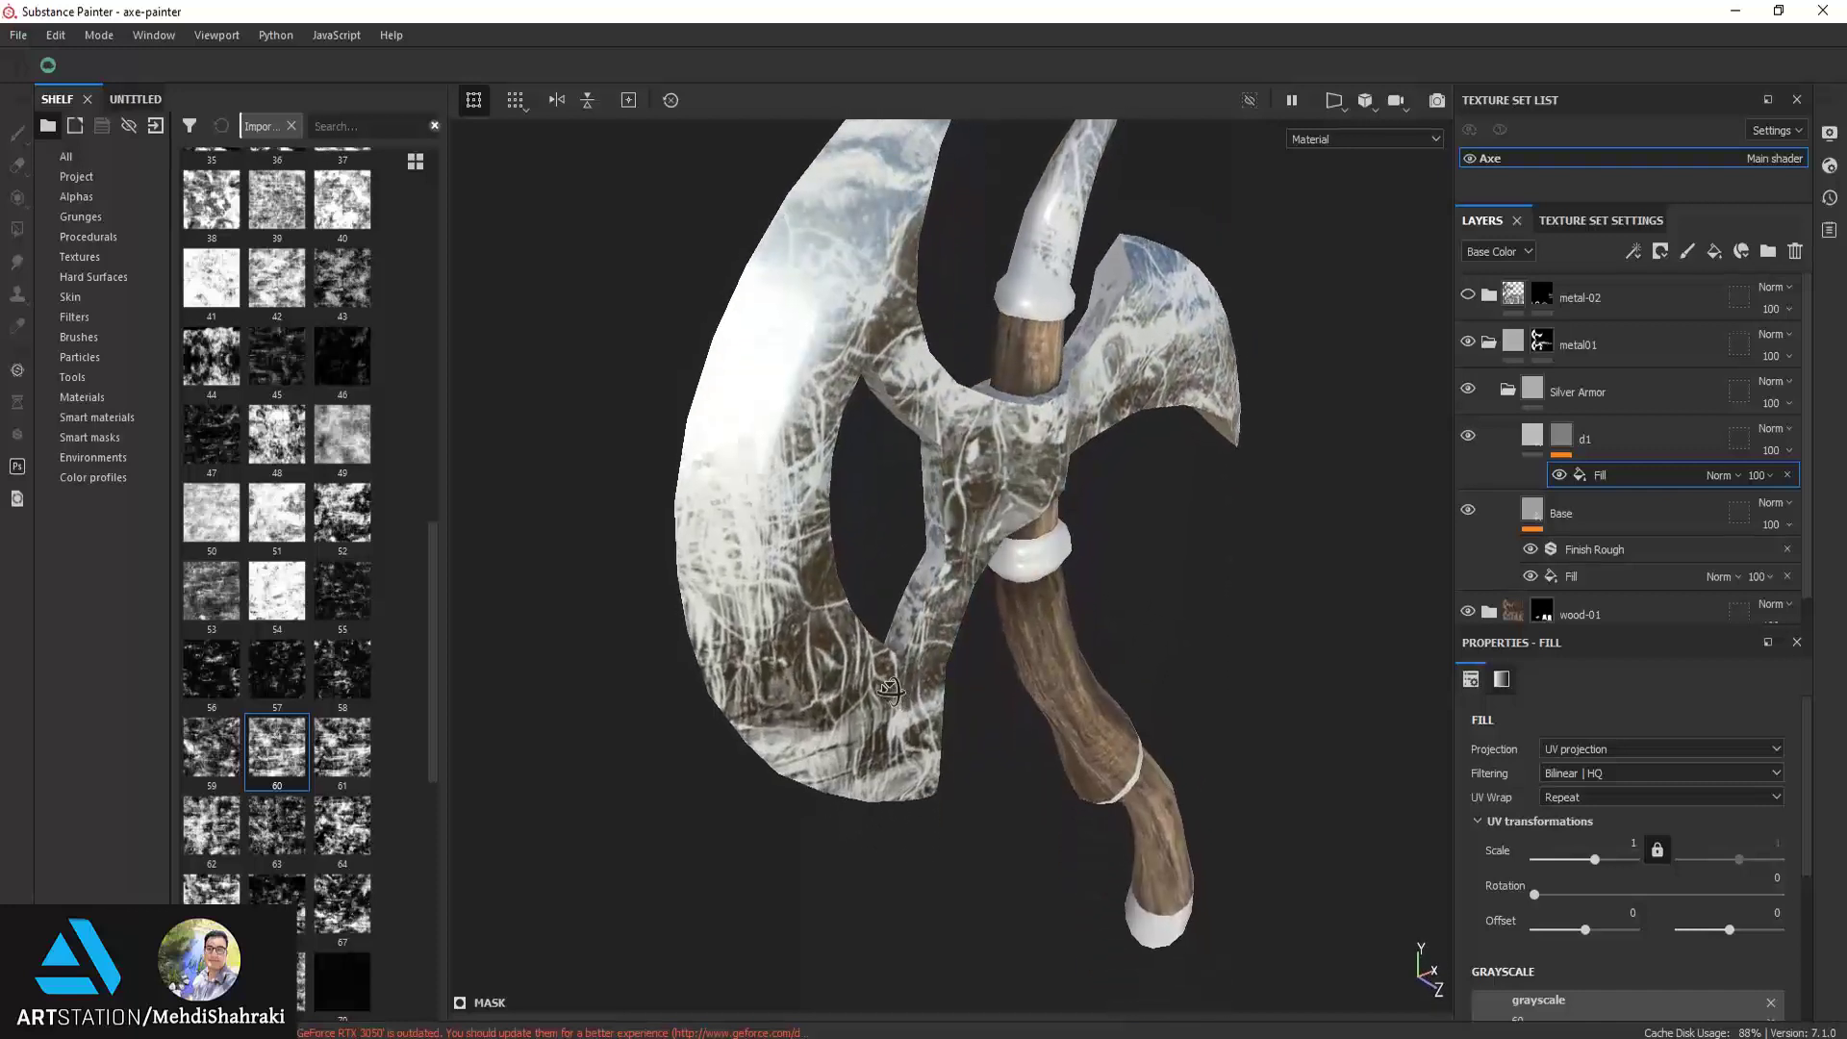
click(1795, 252)
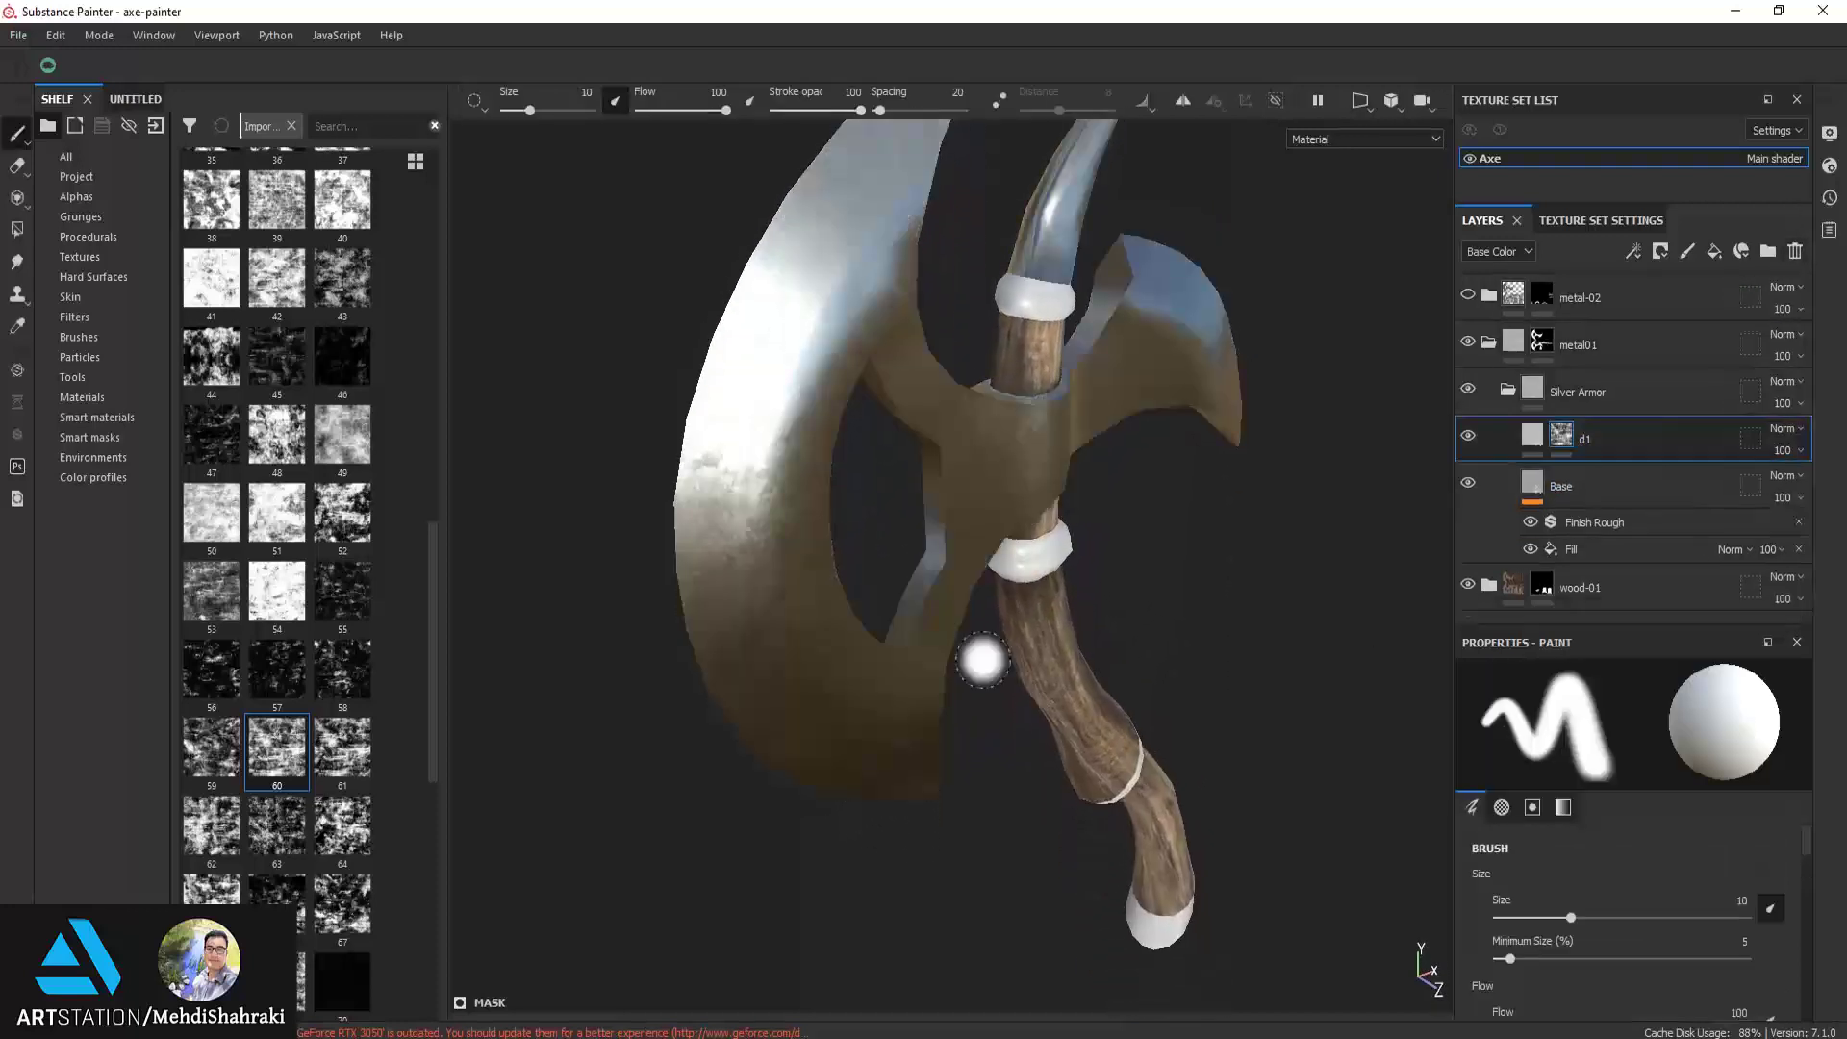
click(1634, 251)
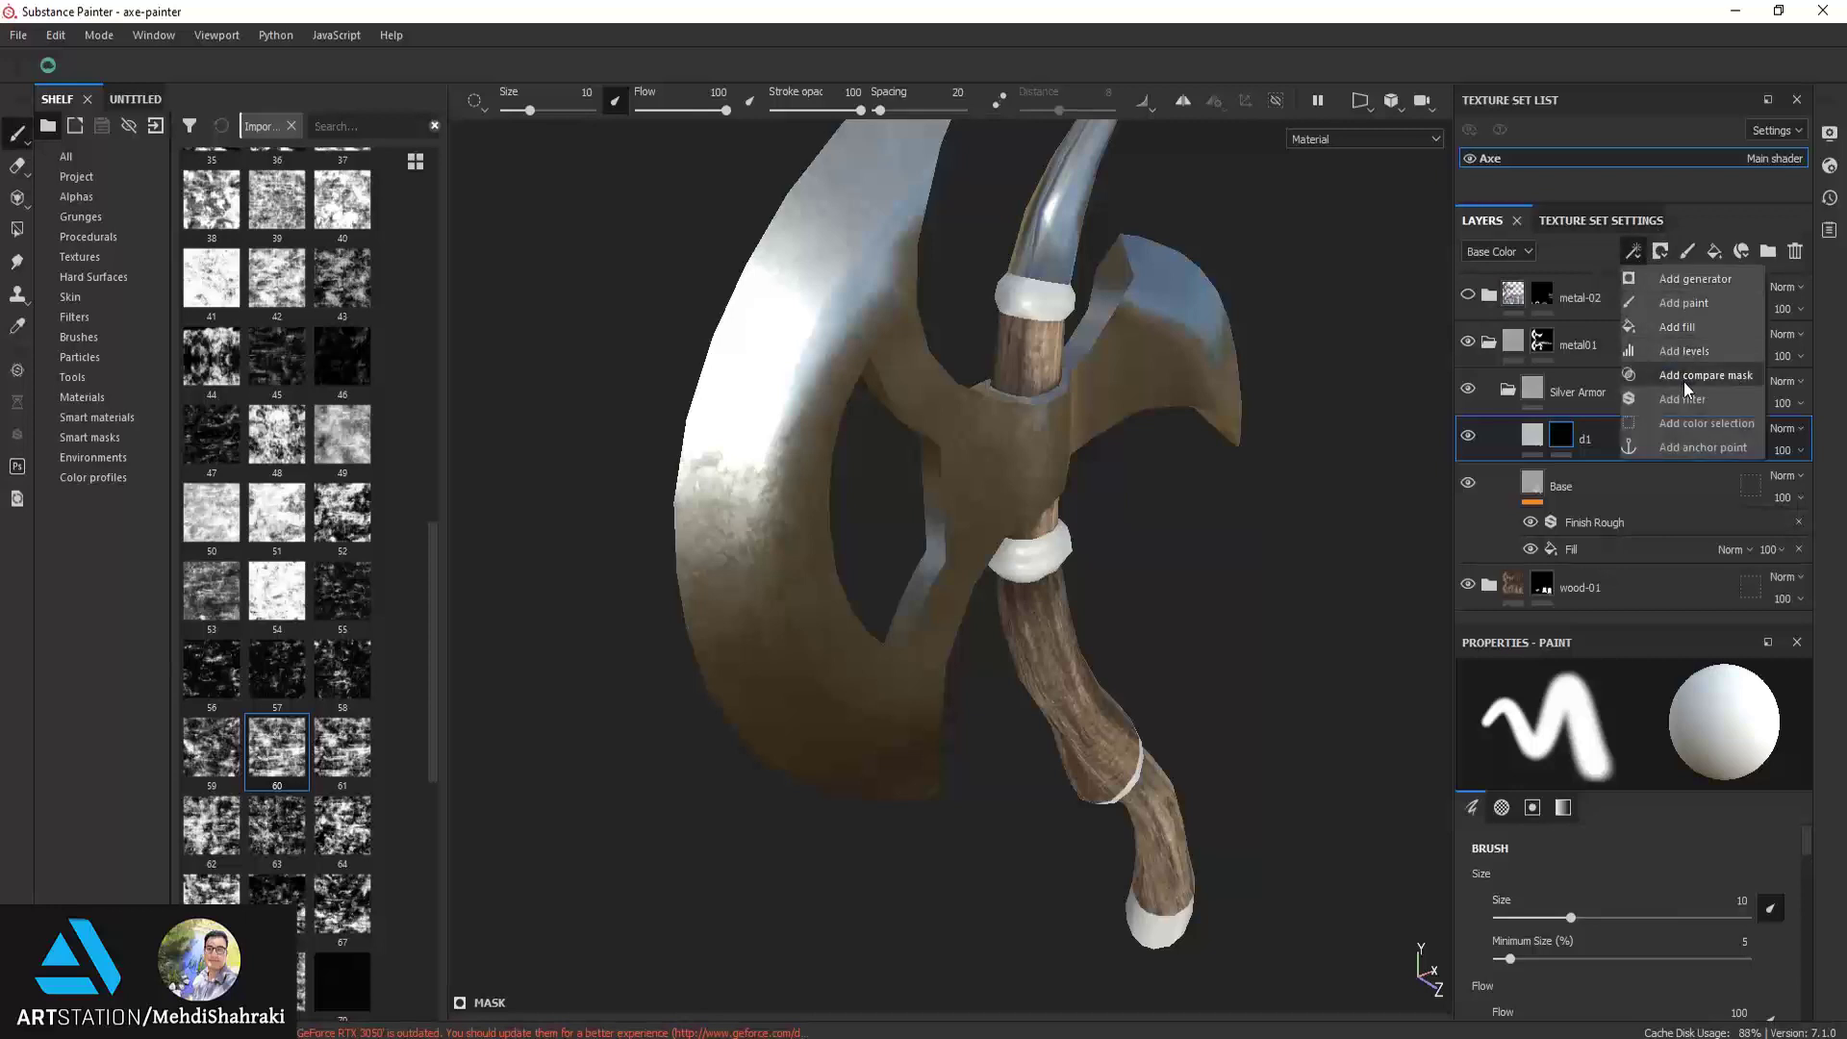
Add a fill effect to d1's mask using scratch texture 98 for silvery blade scratches
click(1685, 327)
scroll(277, 812, down, 5)
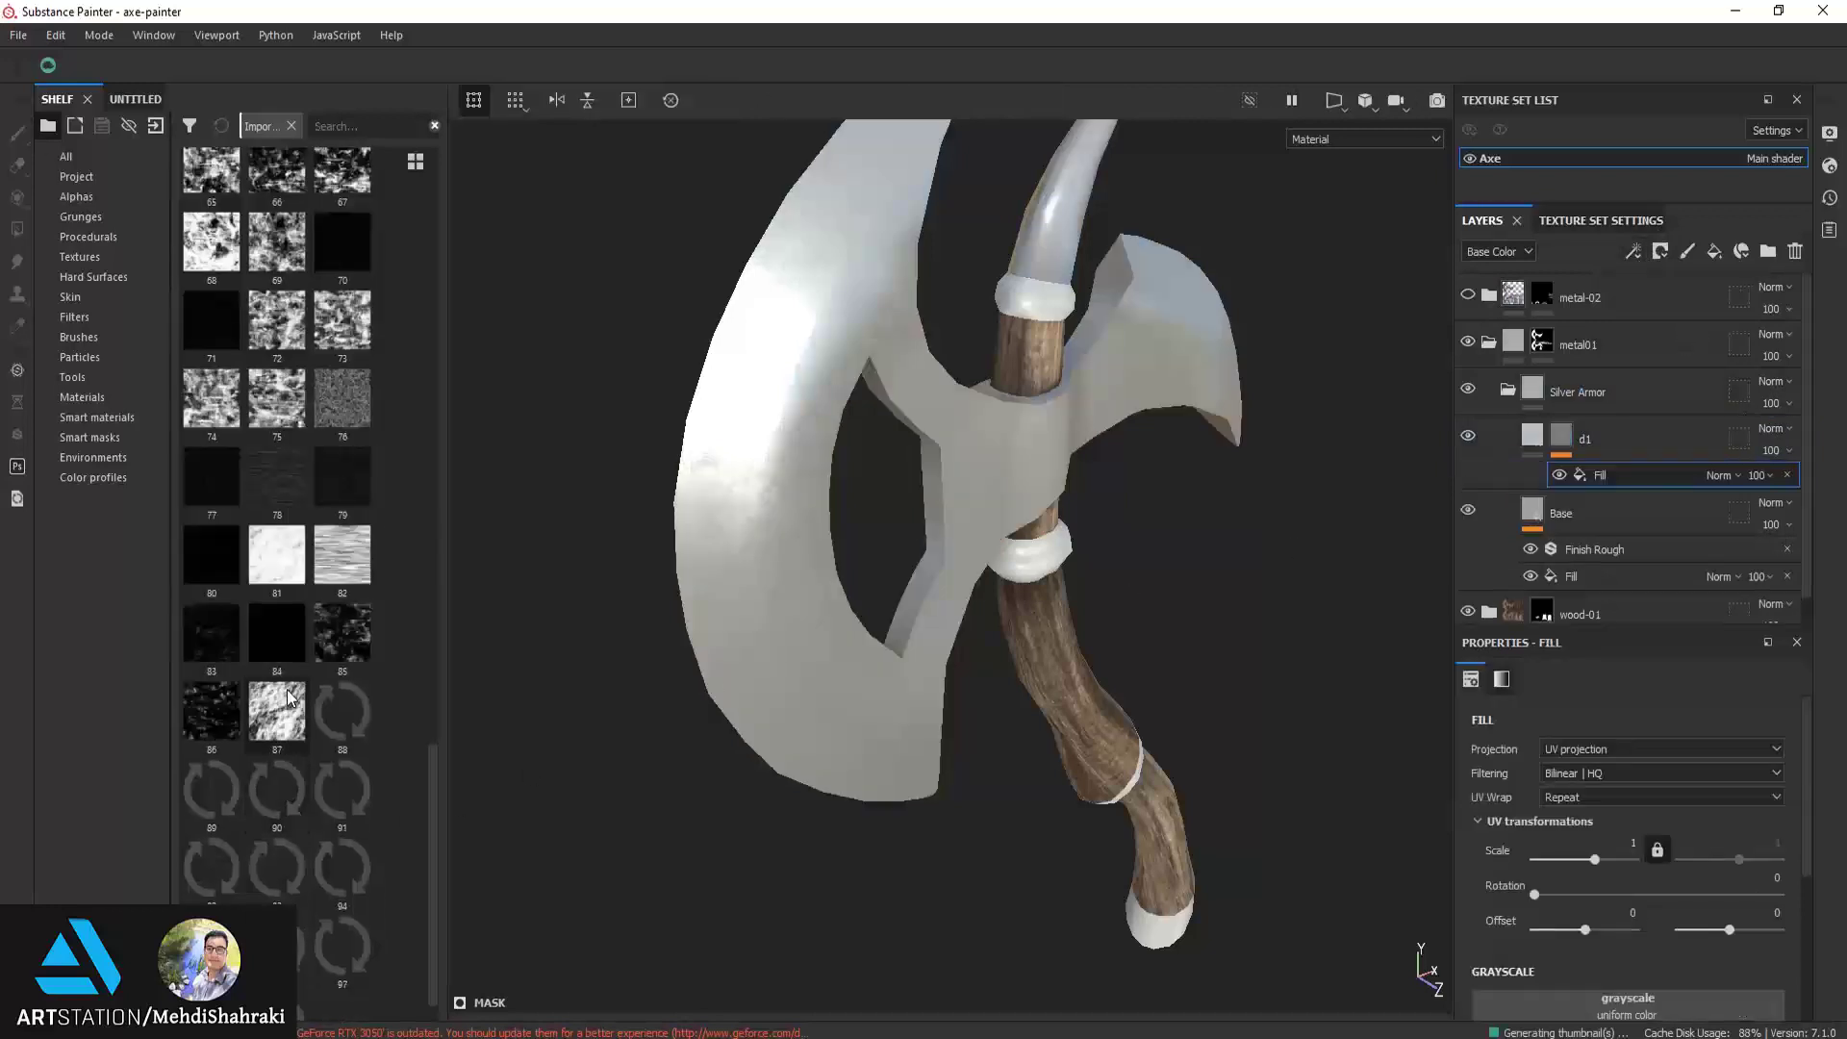
scroll(332, 939, down, 1)
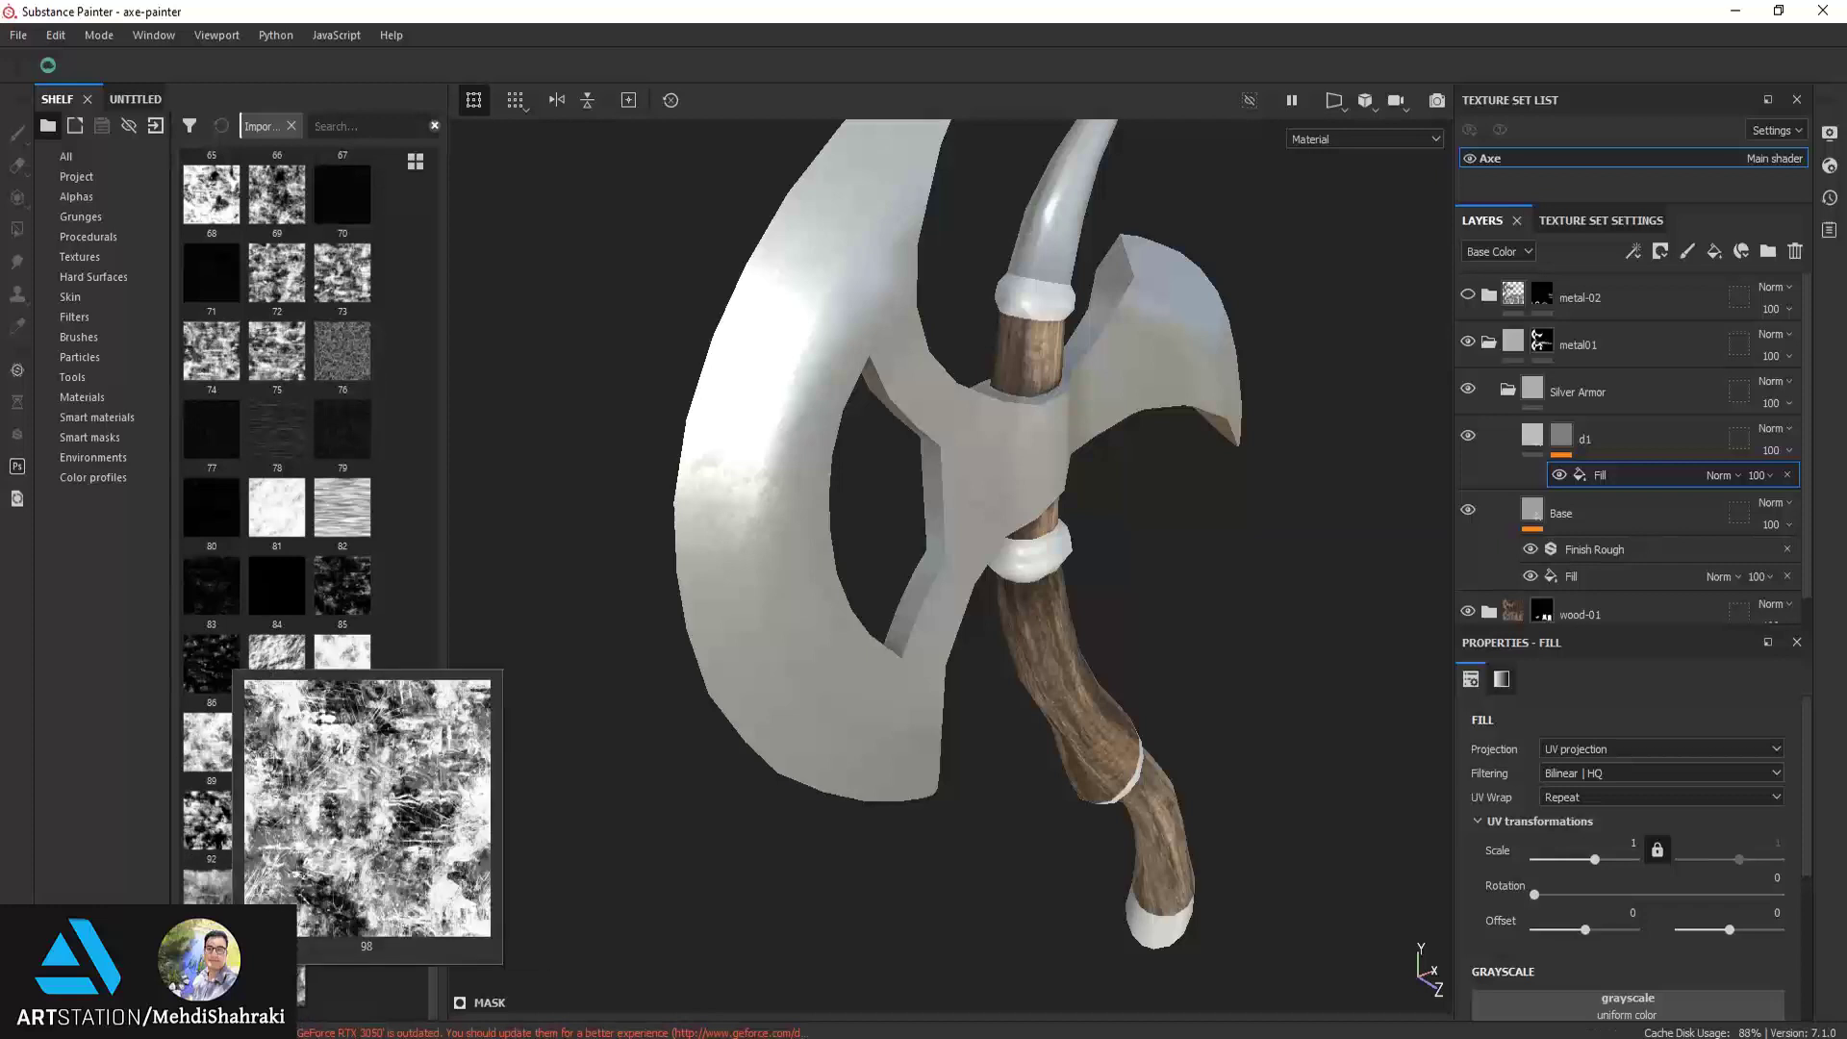
drag(1091, 1010, 1582, 1005)
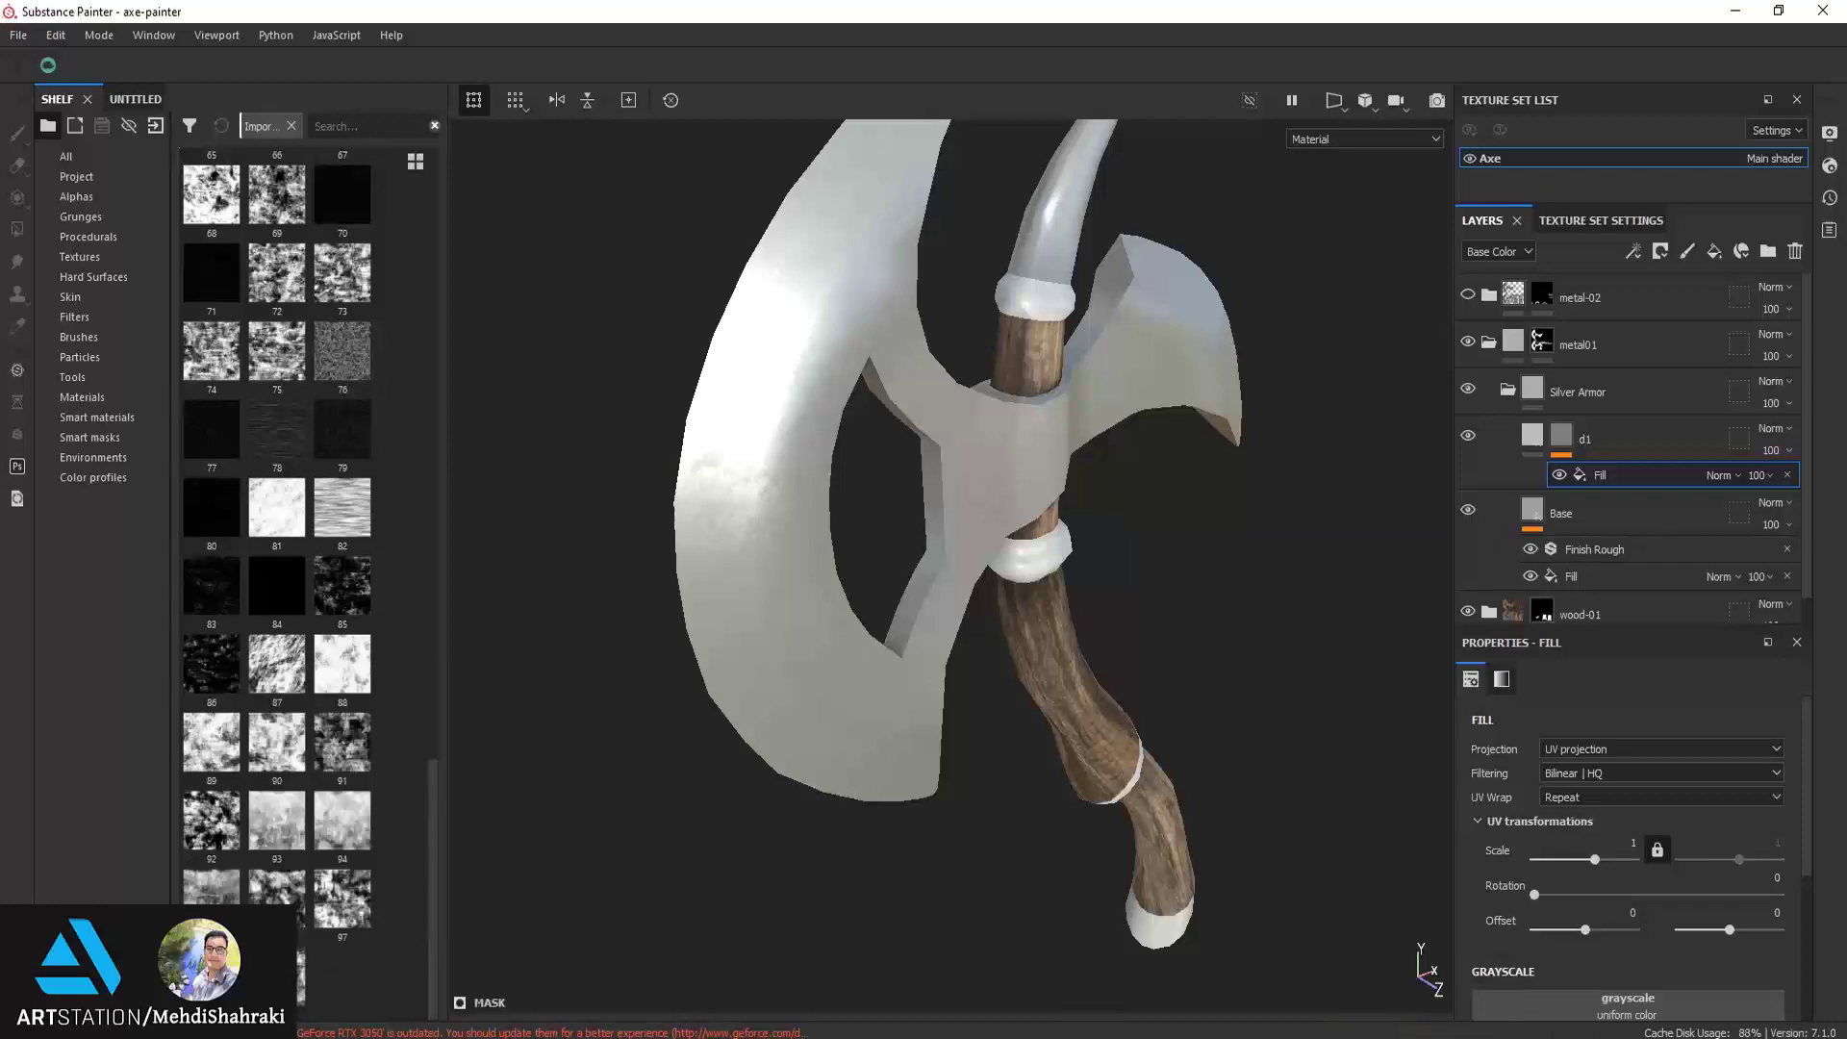
mouse_move(1079, 591)
alt+mouse_down()
mouse_move(884, 512)
mouse_move(843, 514)
mouse_move(923, 520)
alt+mouse_up()
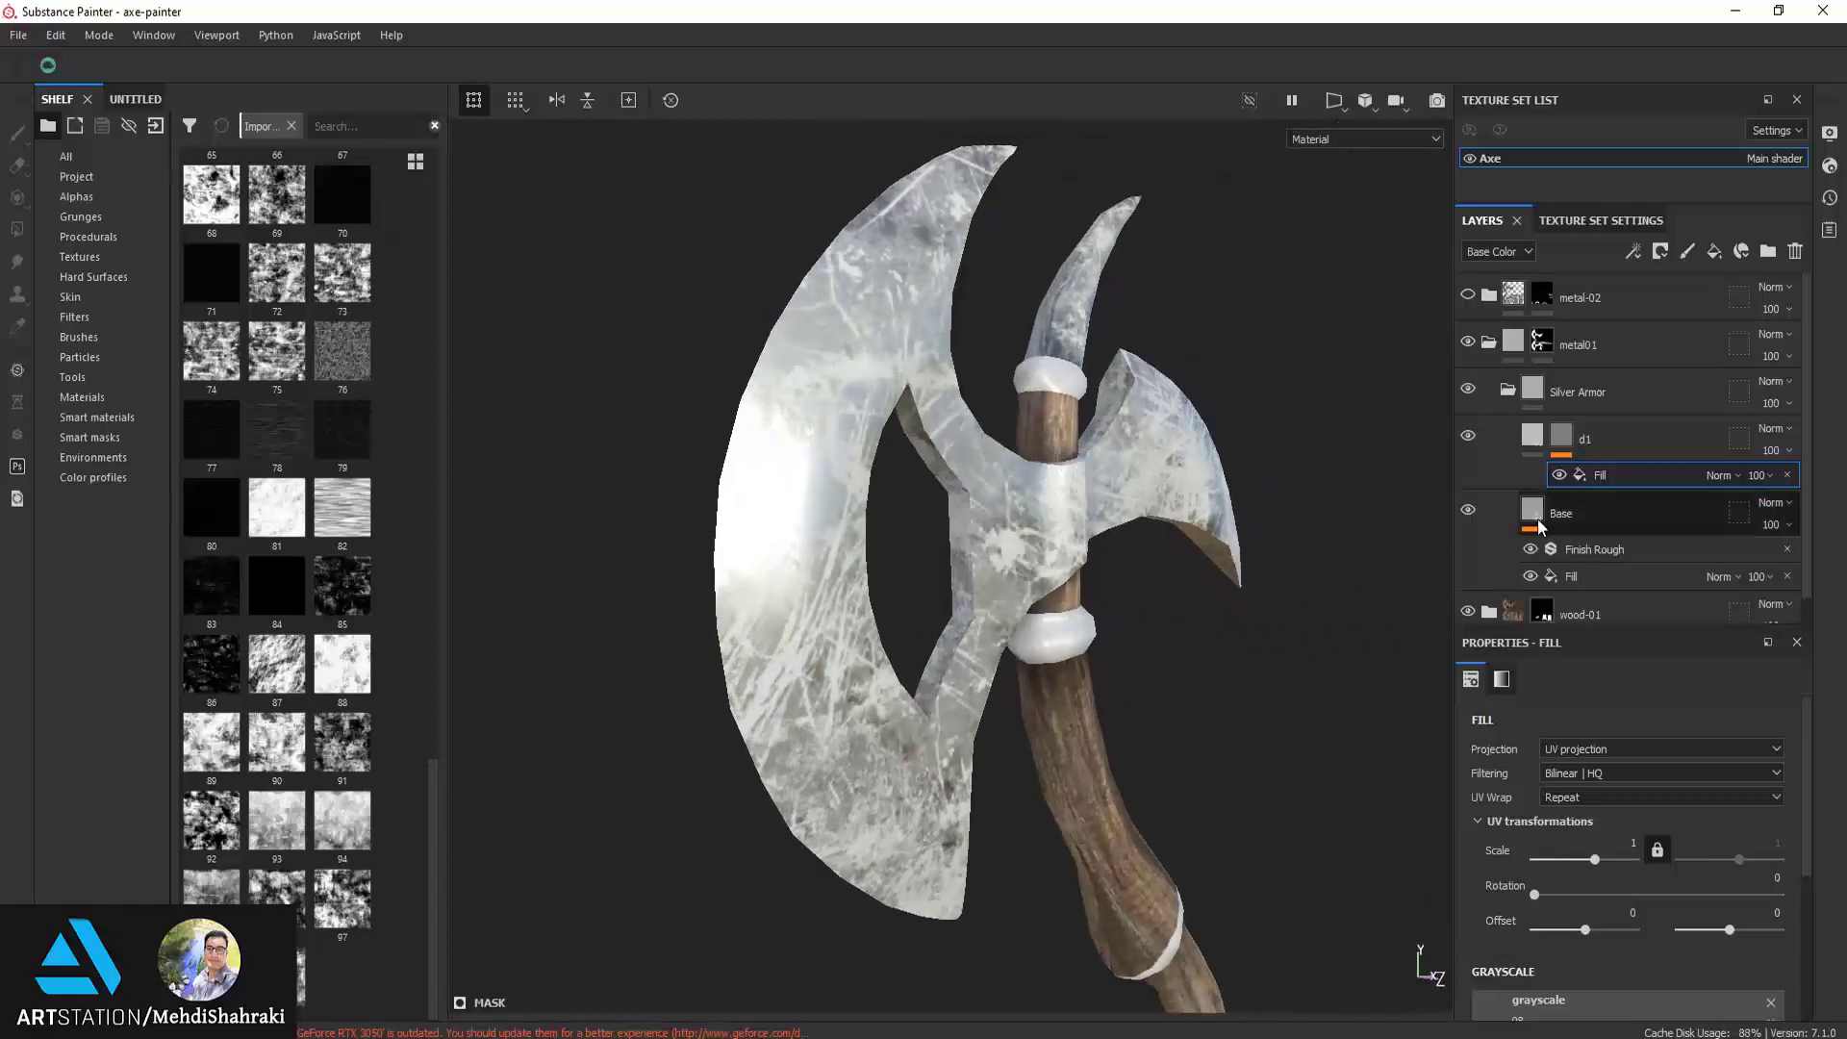
scroll(1585, 808, down, 1)
scroll(1585, 801, down, 2)
scroll(1590, 769, up, 2)
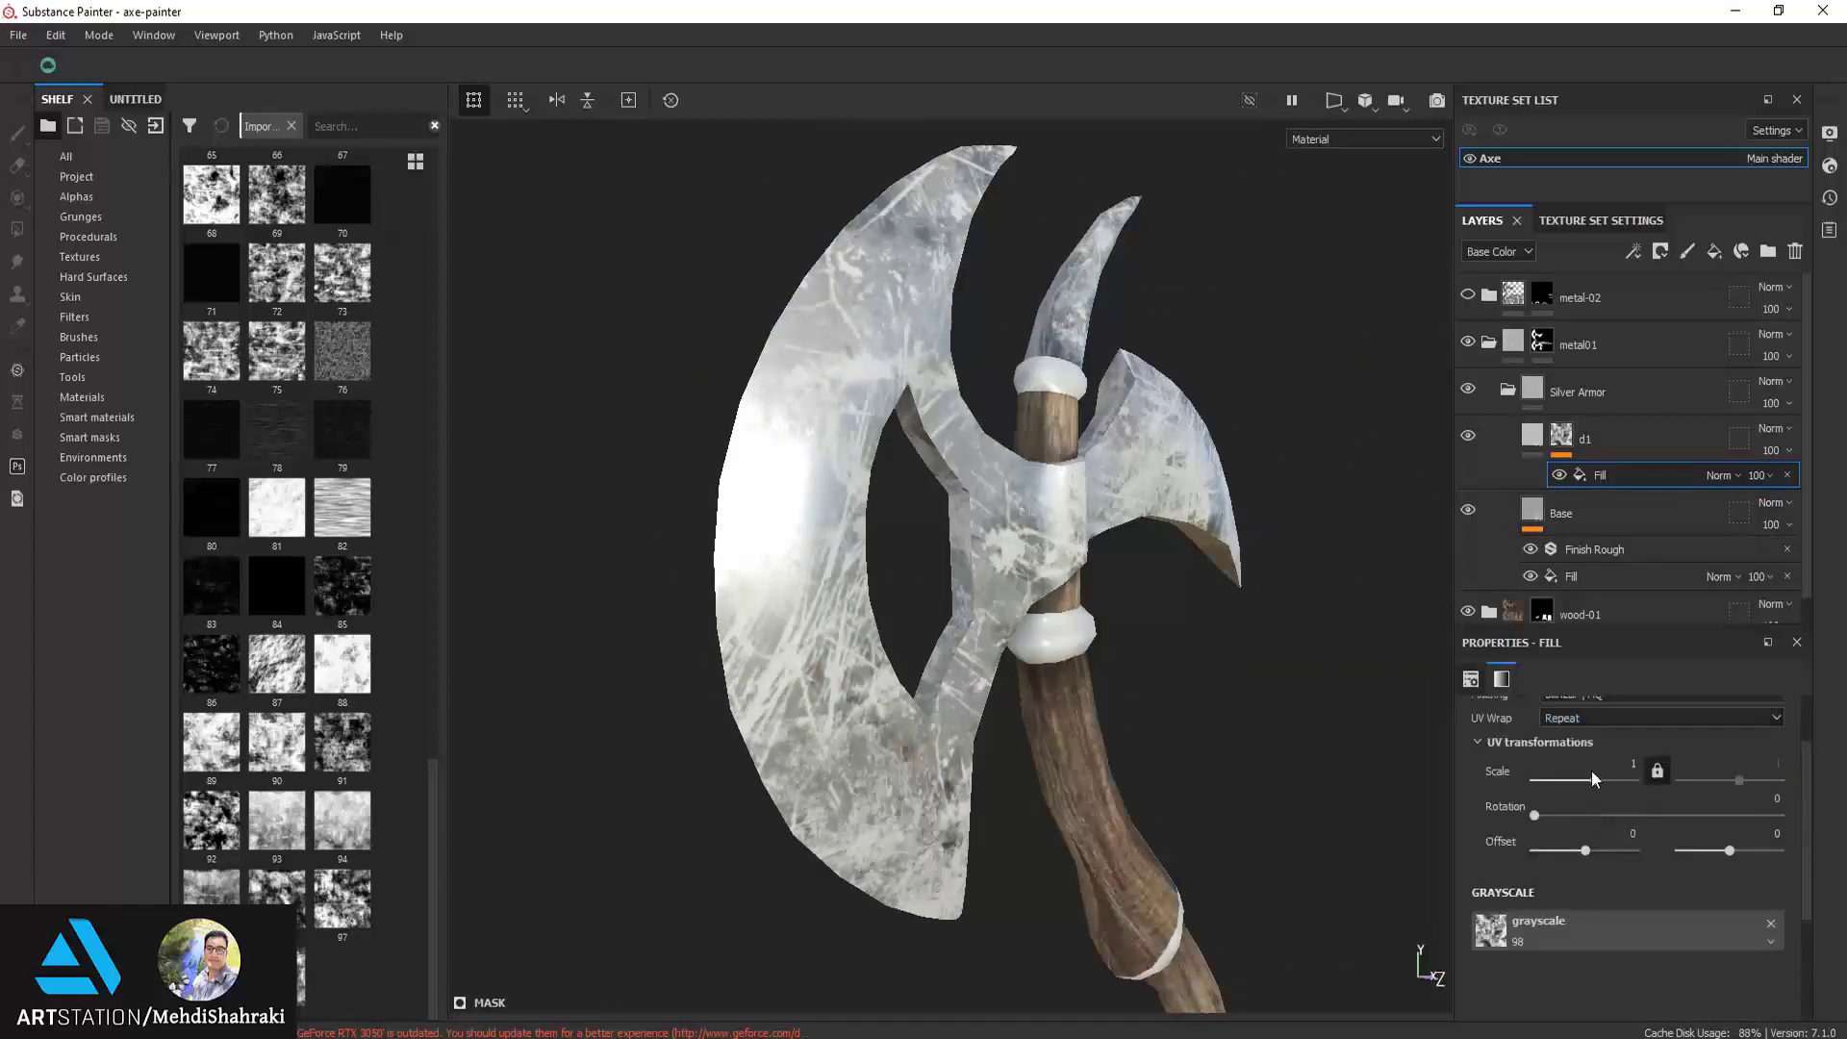
Disable the height and normal channels on layer d1 and raise its roughness
click(1582, 447)
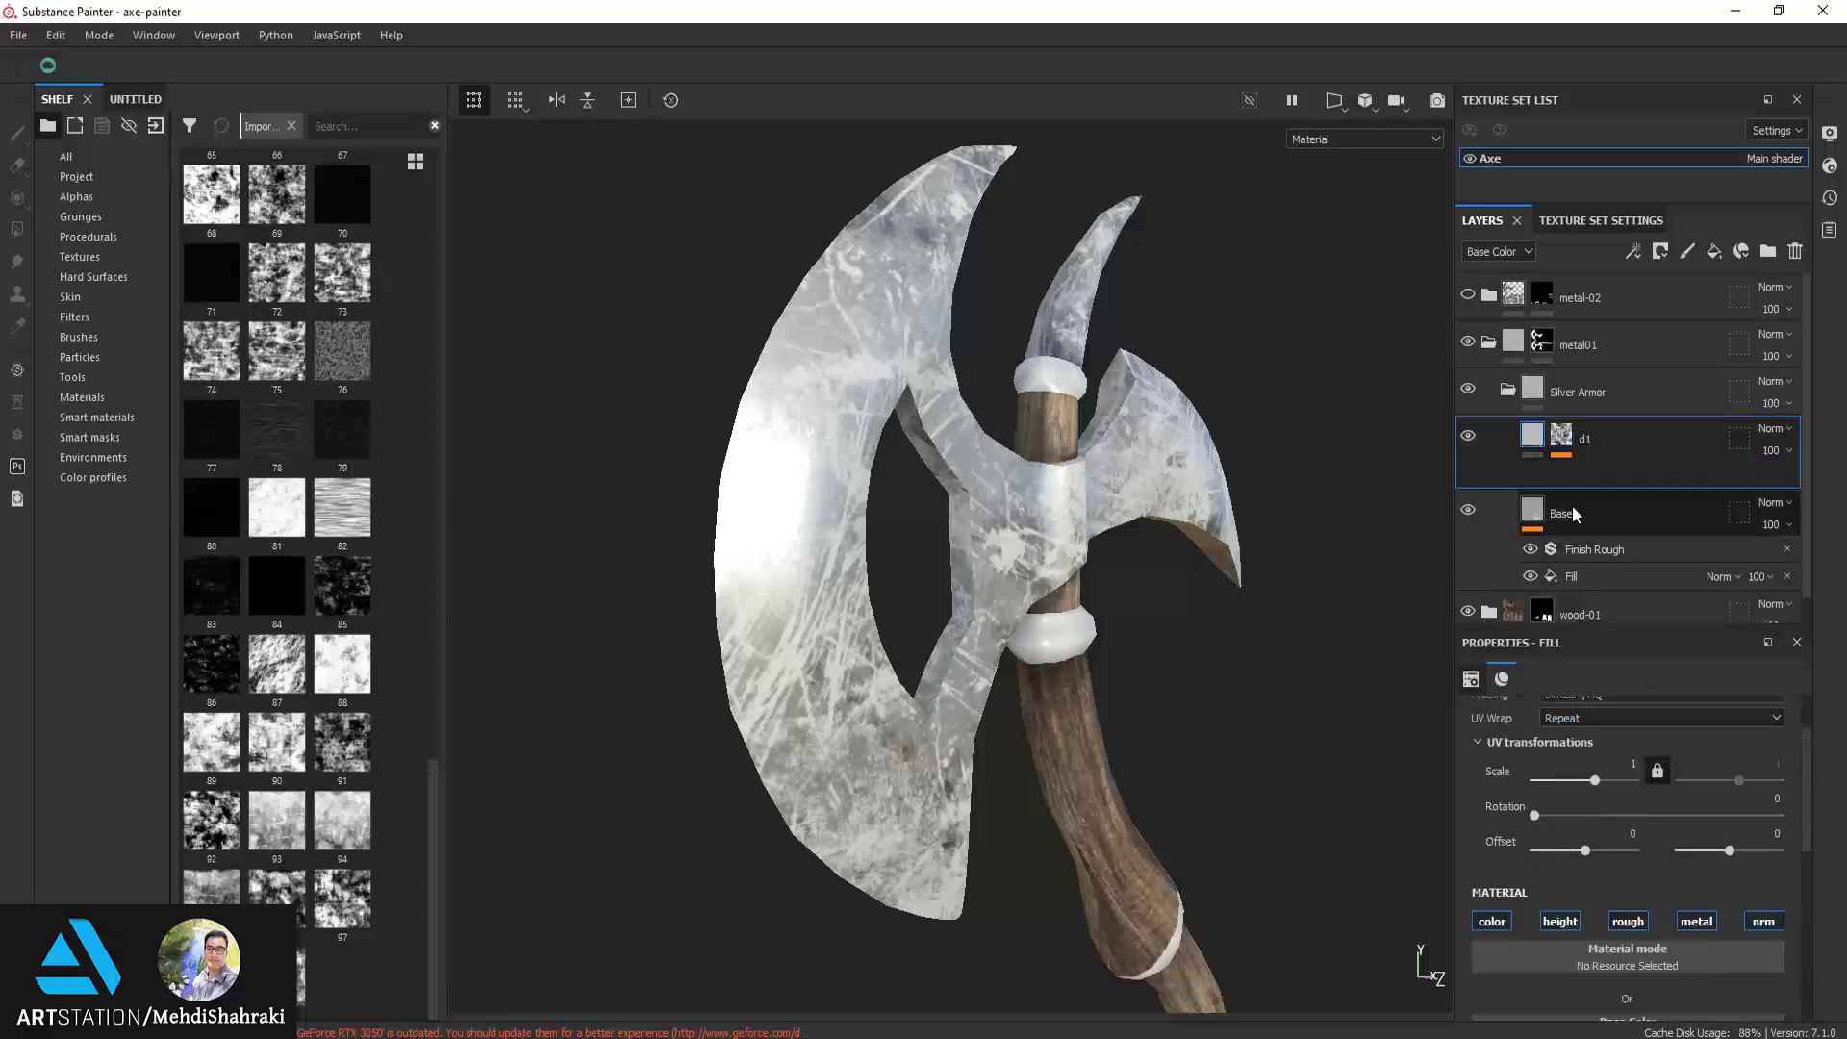
click(1560, 921)
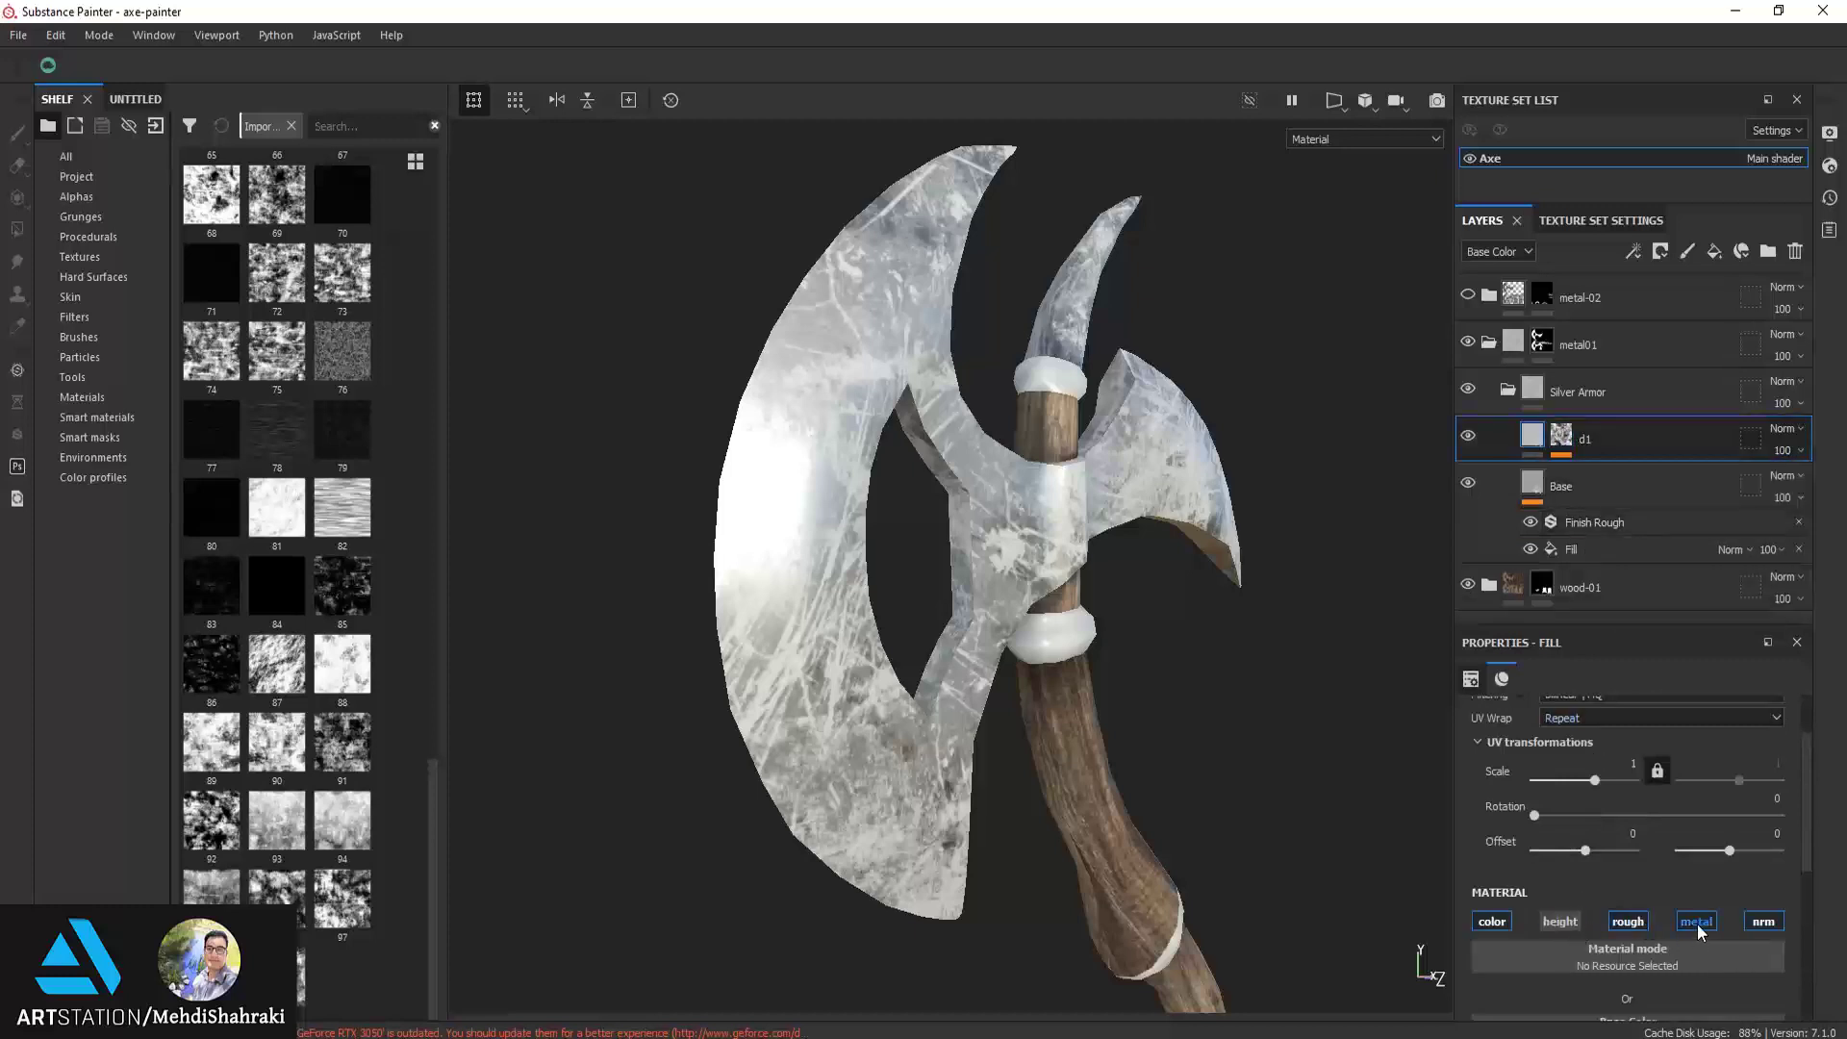
click(1766, 925)
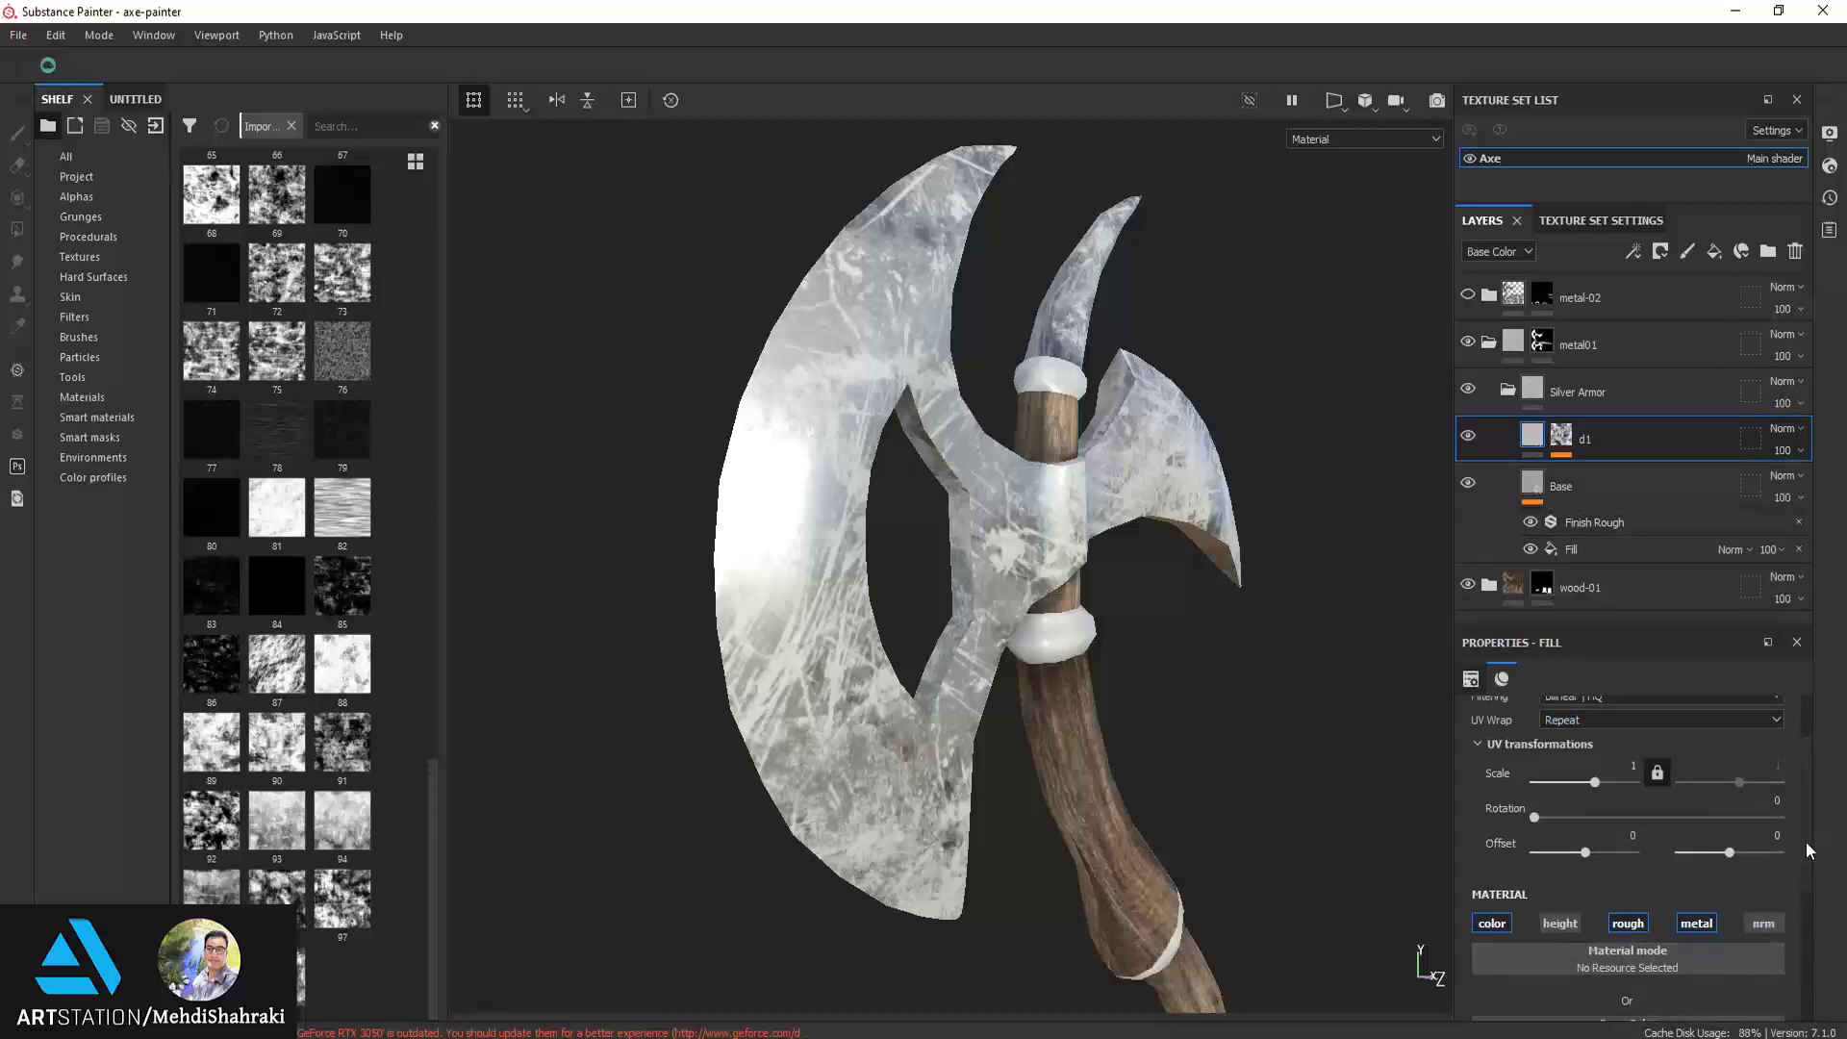
scroll(1799, 865, down, 3)
drag(1574, 950, 1656, 944)
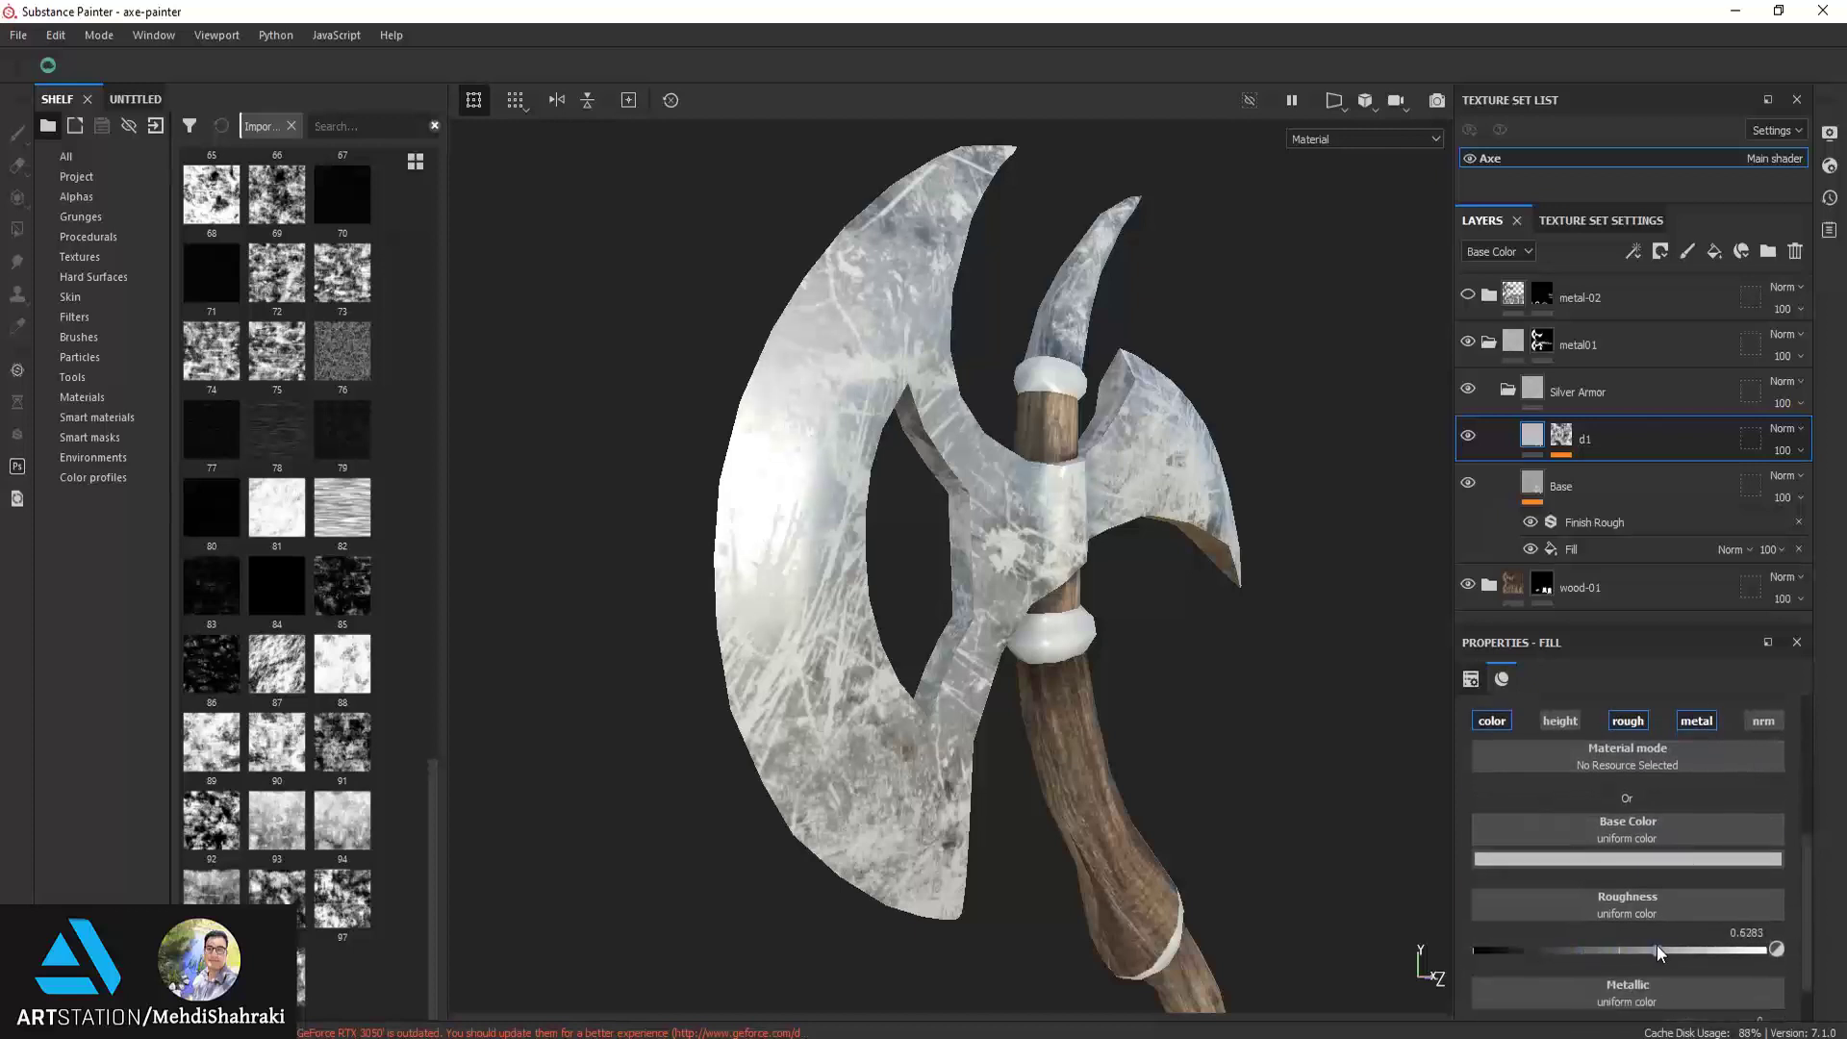
scroll(1683, 837, up, 2)
scroll(1708, 770, up, 1)
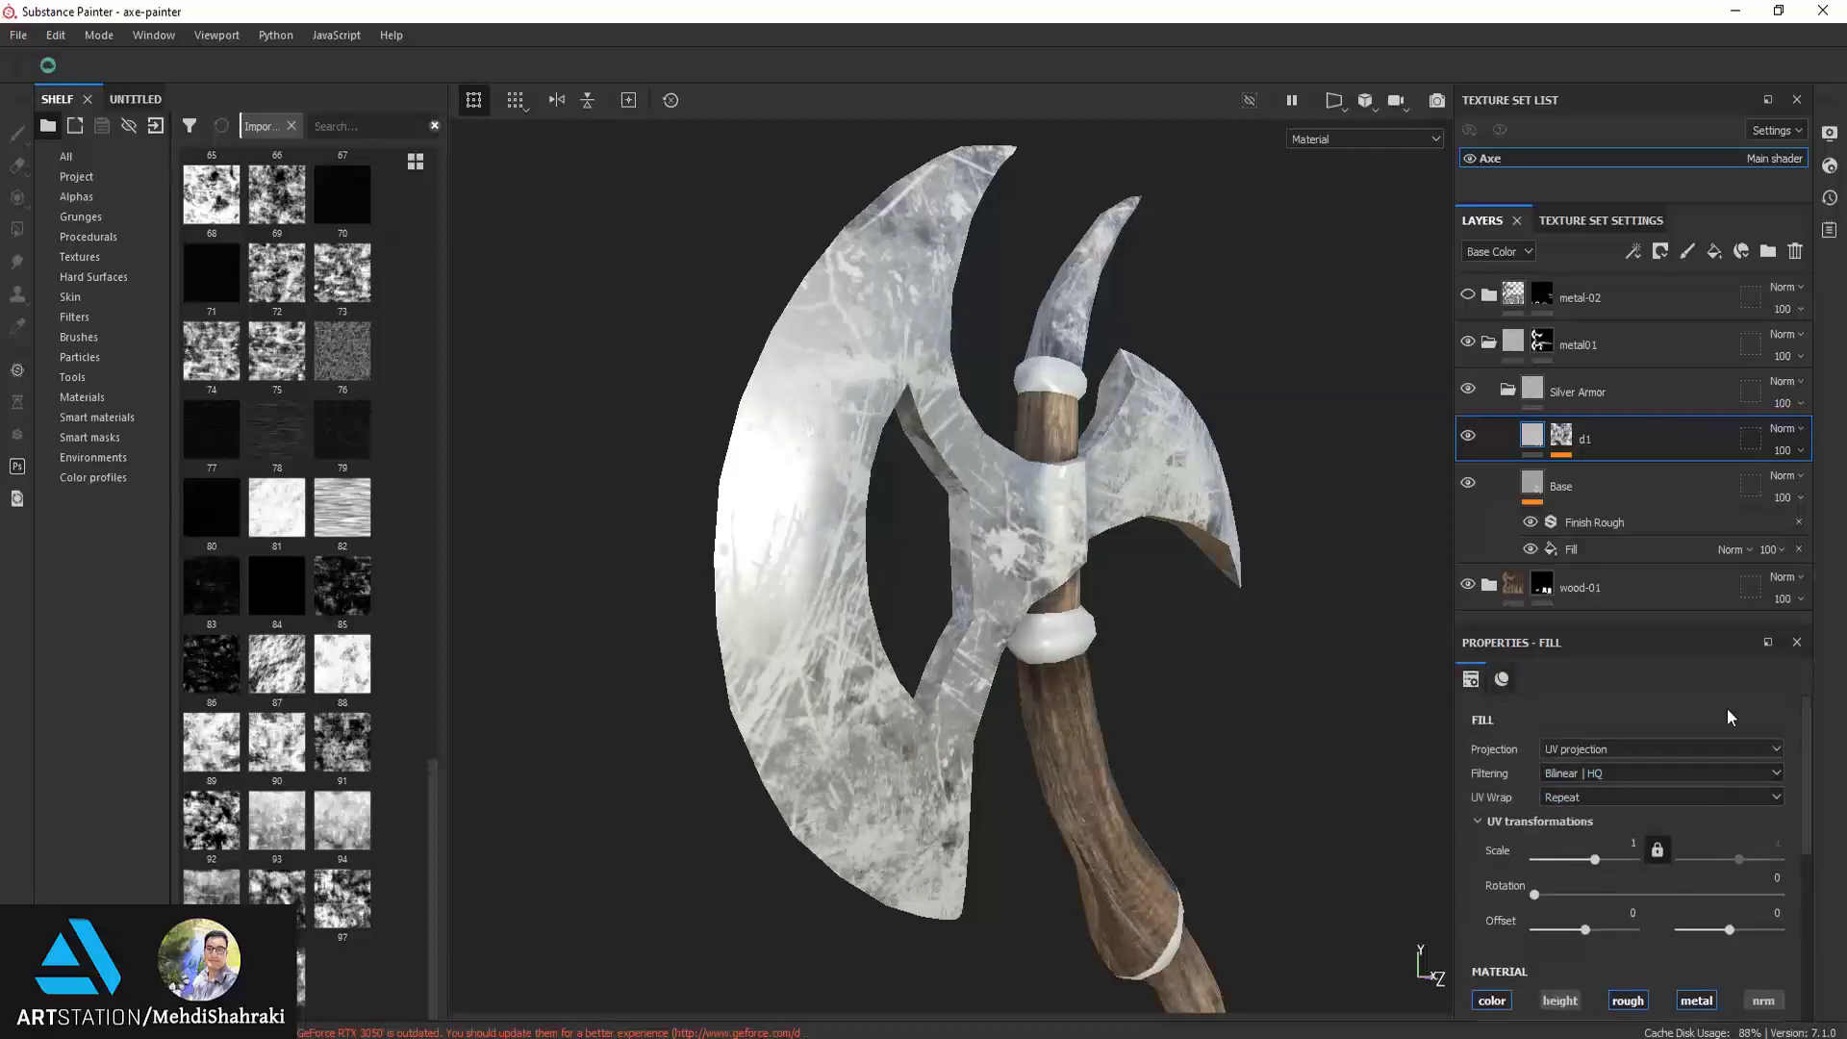
Set d1 to Multiply blending with roughness 0.125 and metallic about 0.87
click(1789, 429)
click(1731, 525)
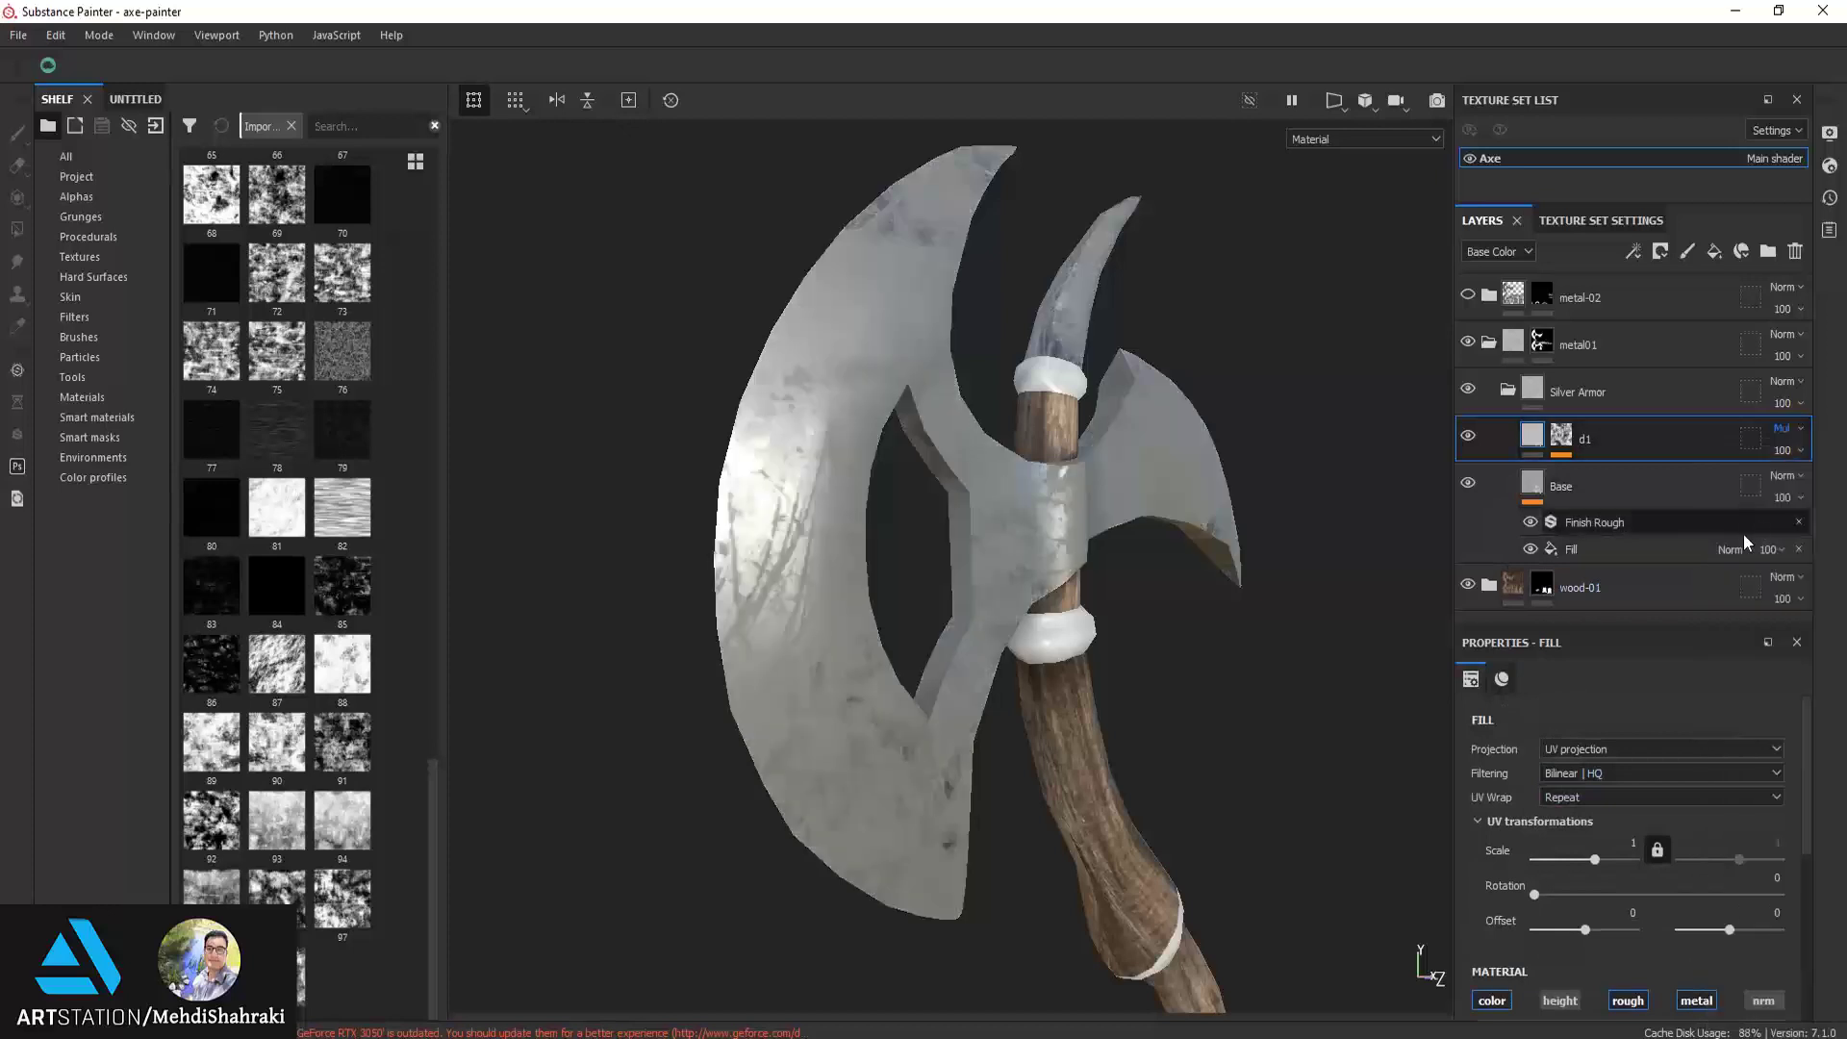
alt+drag(1036, 707, 906, 635)
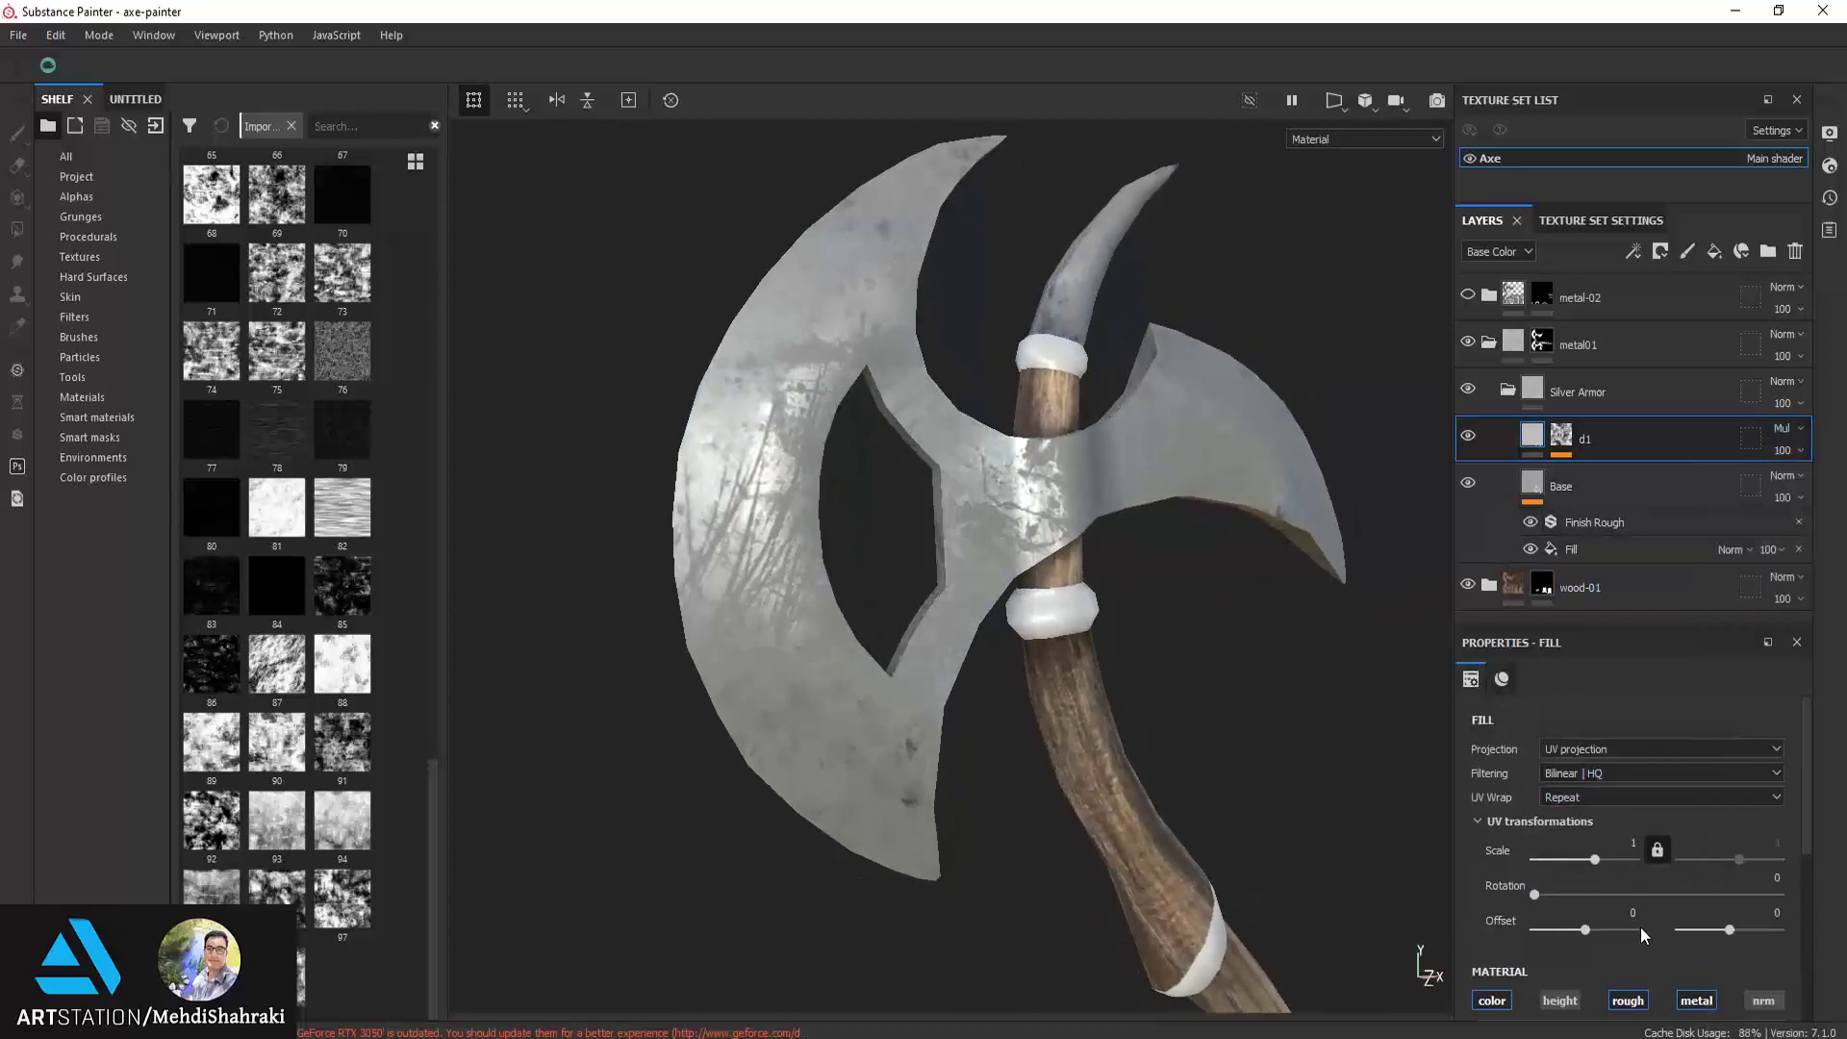
scroll(1640, 929, down, 1)
scroll(1641, 931, down, 1)
scroll(1638, 938, down, 1)
drag(1635, 931, 1494, 931)
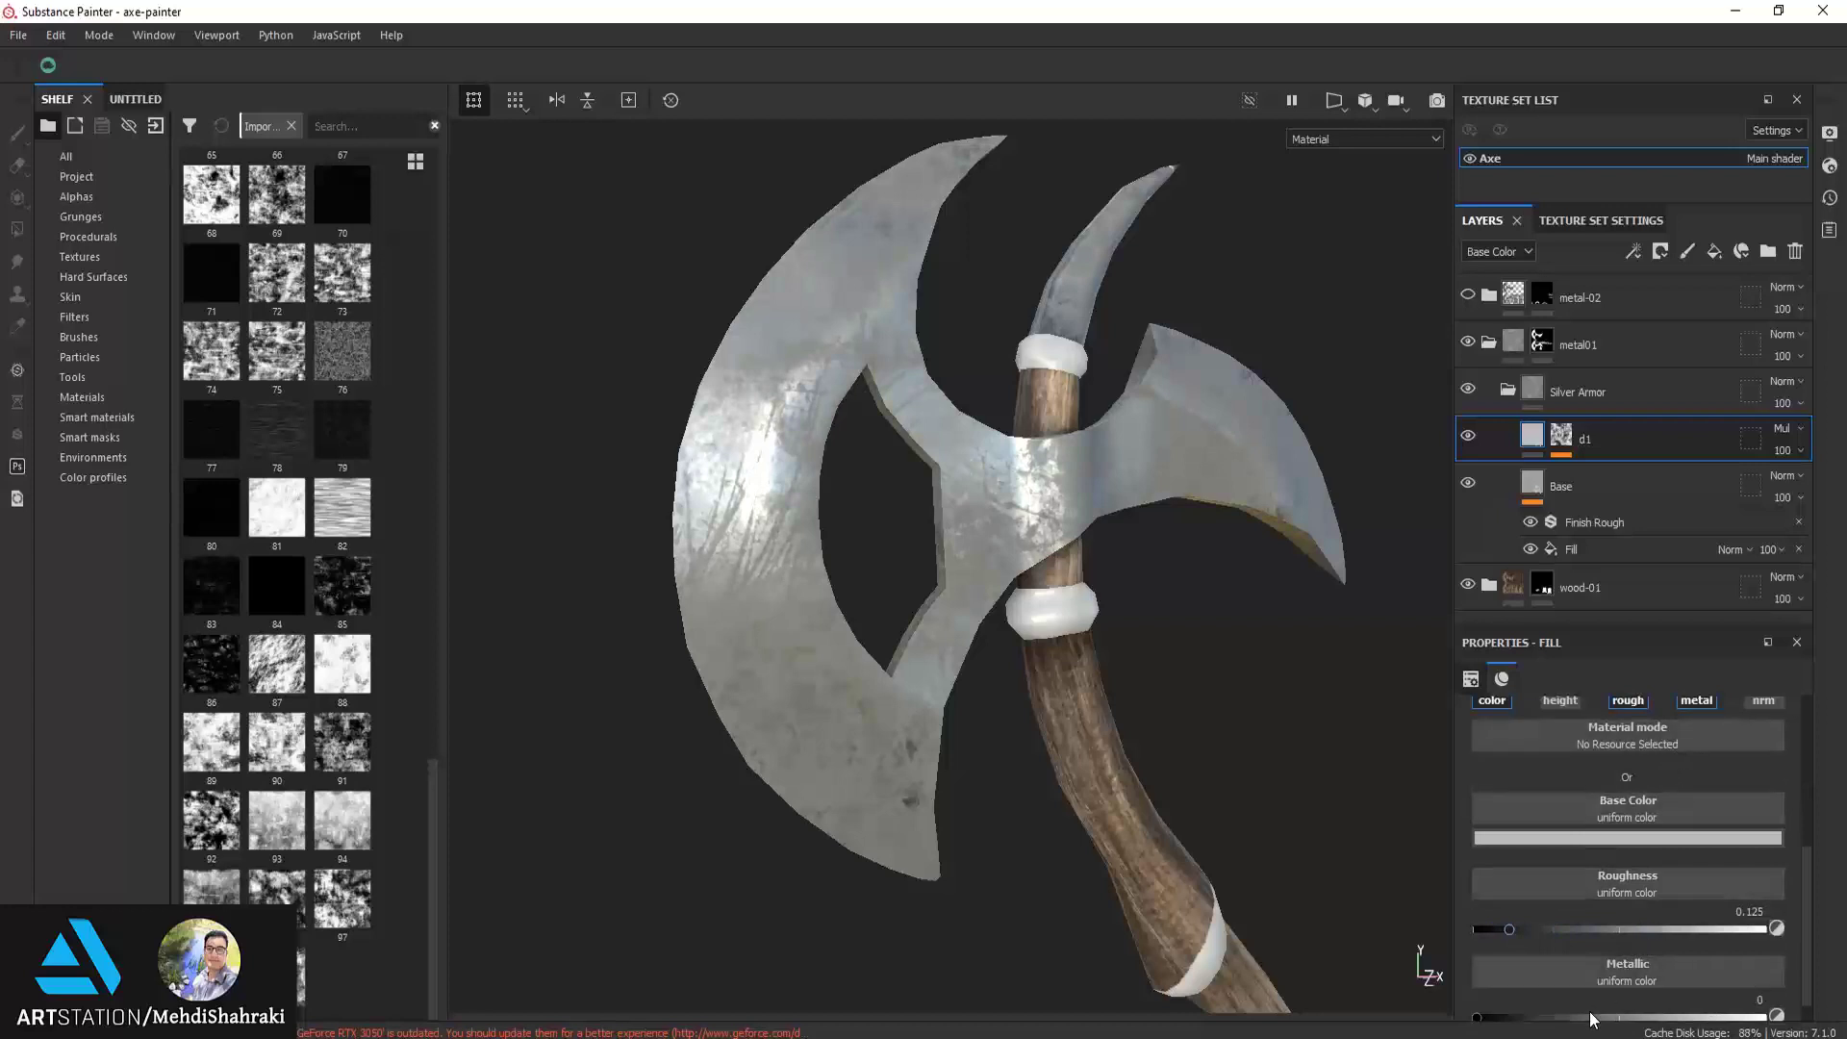
click(1759, 1017)
drag(1758, 1018, 1736, 1018)
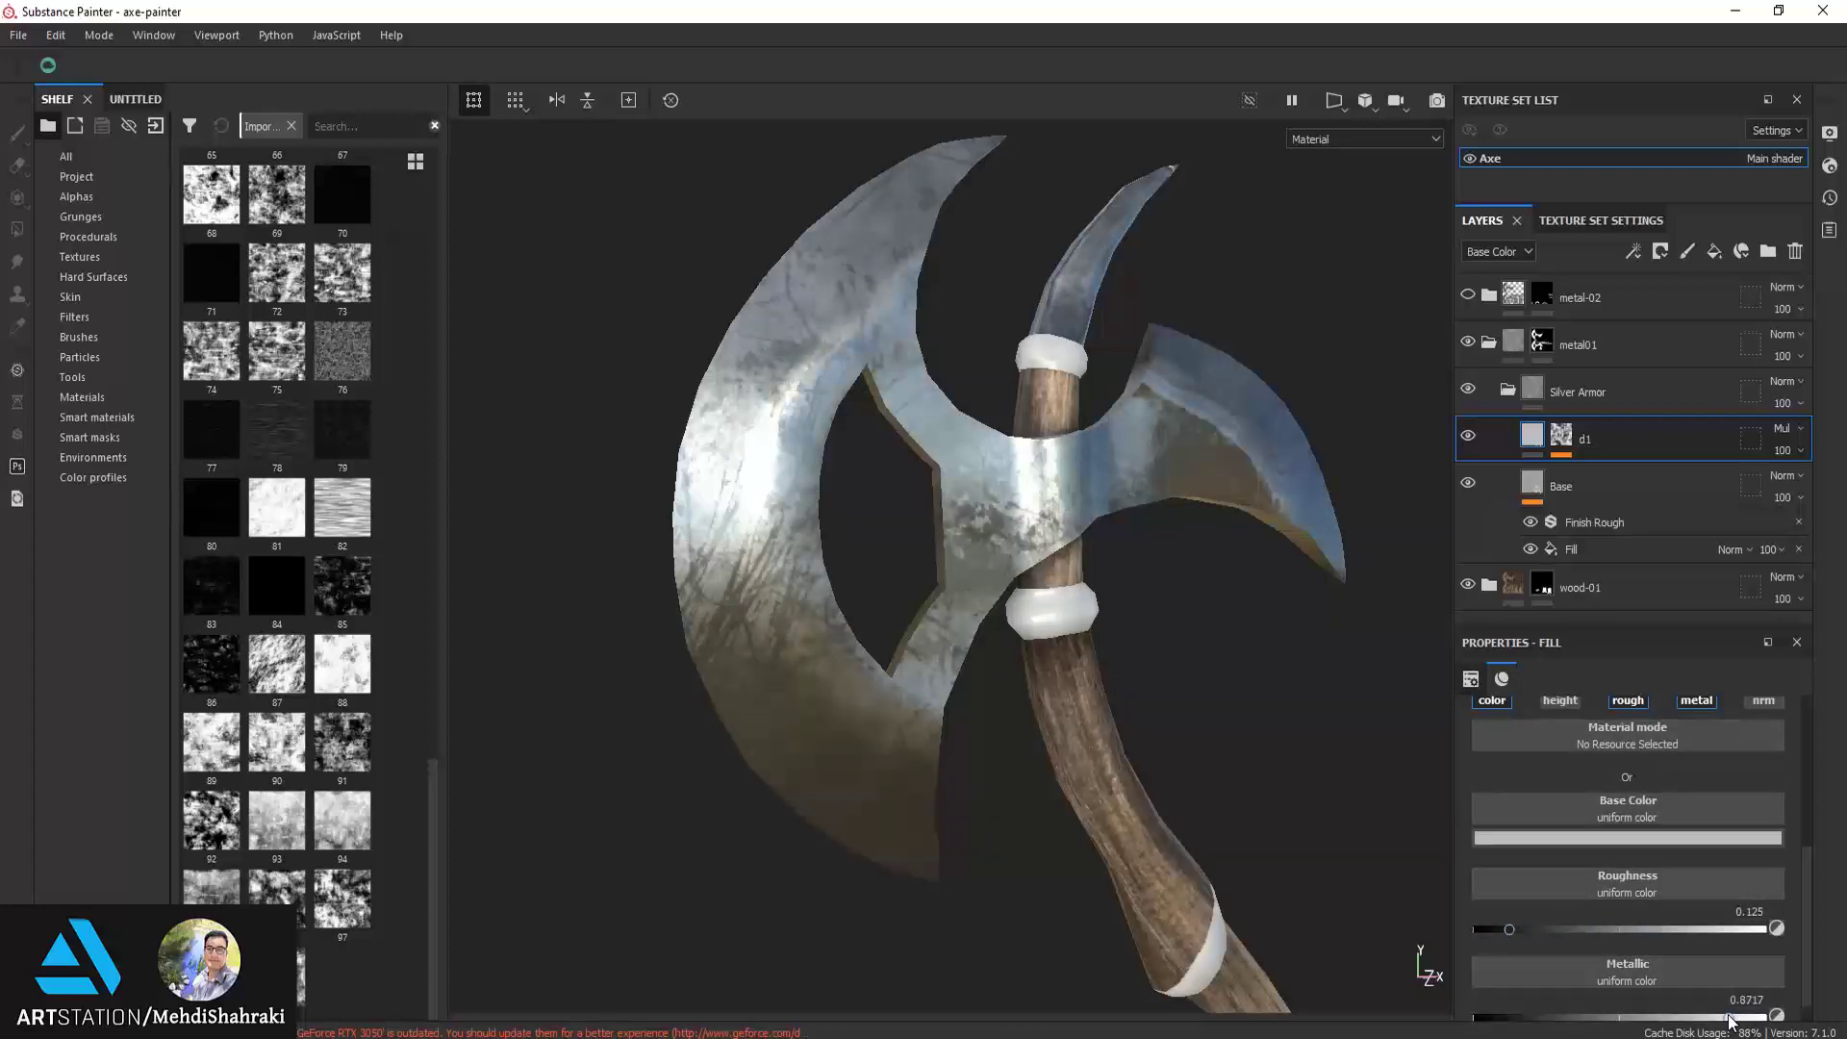
mouse_move(930, 606)
alt+mouse_down()
mouse_move(1624, 525)
mouse_move(1536, 486)
alt+mouse_up()
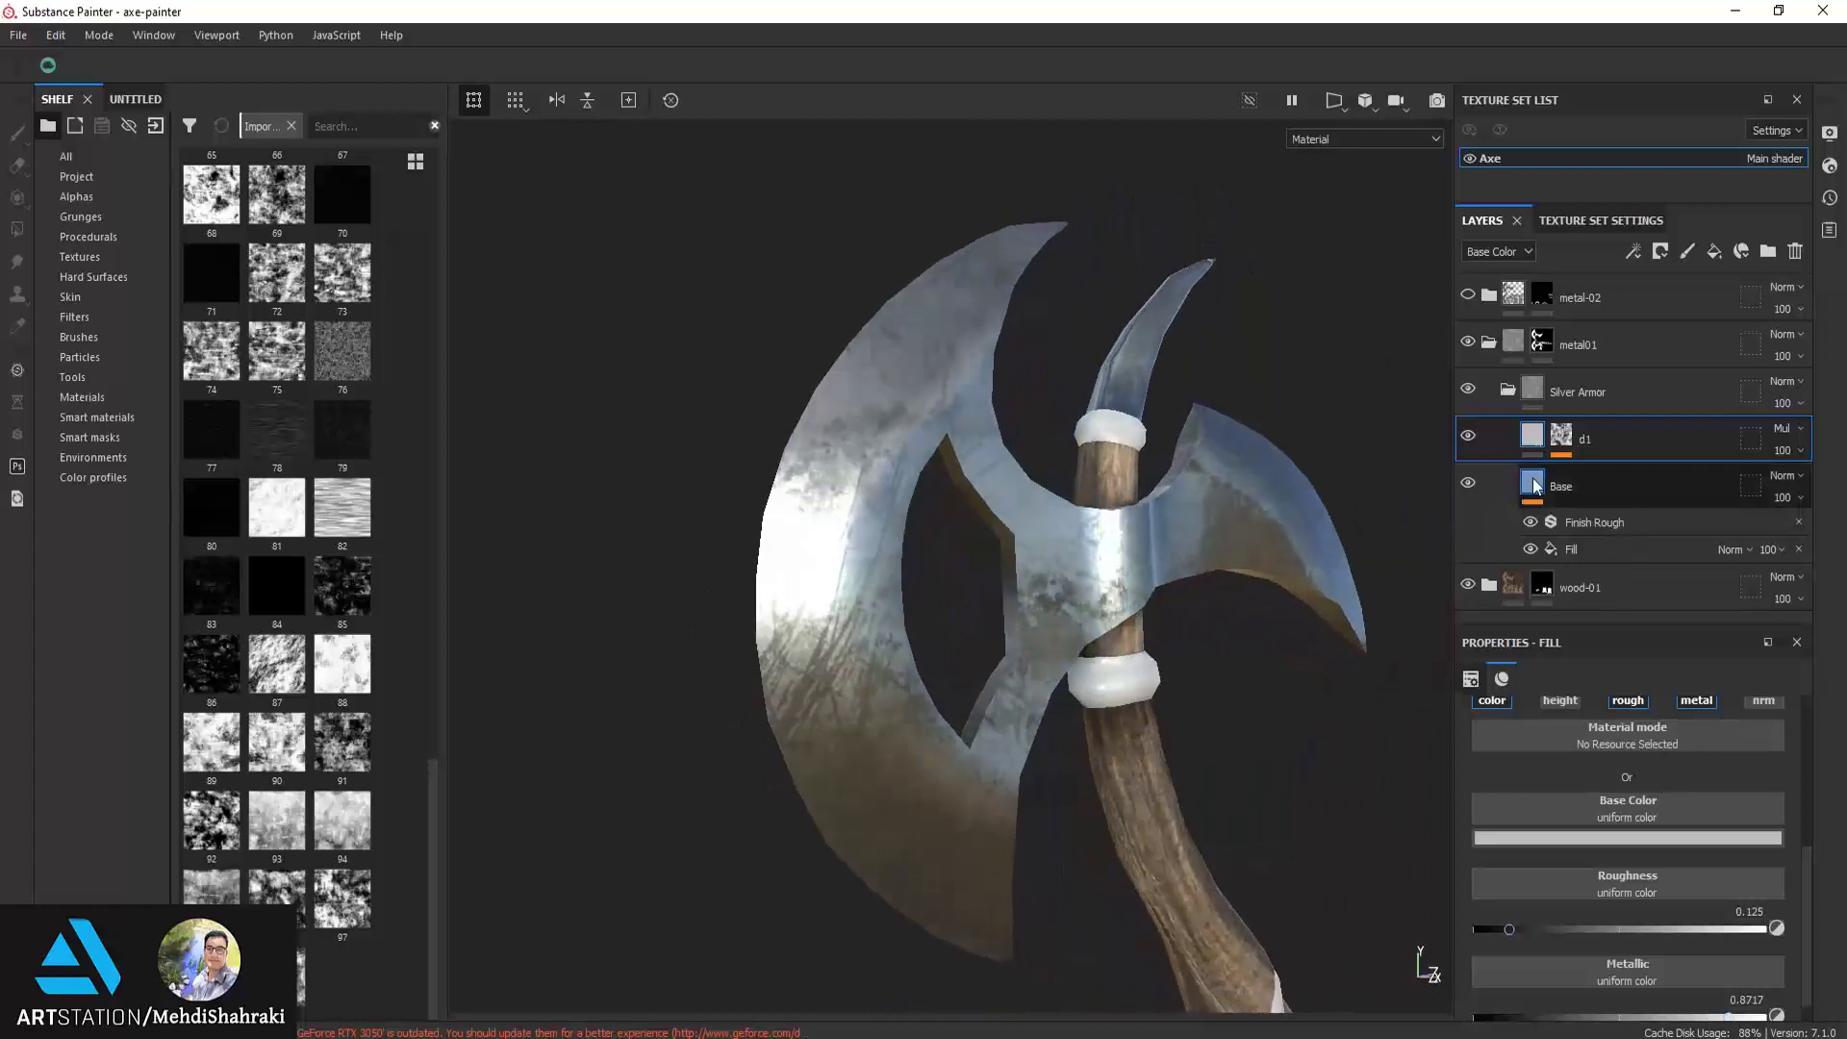
Set d1's mask fill UV scale to 2, then add a new fill layer d2 above d1
click(1714, 251)
click(1608, 474)
scroll(1584, 731, up, 2)
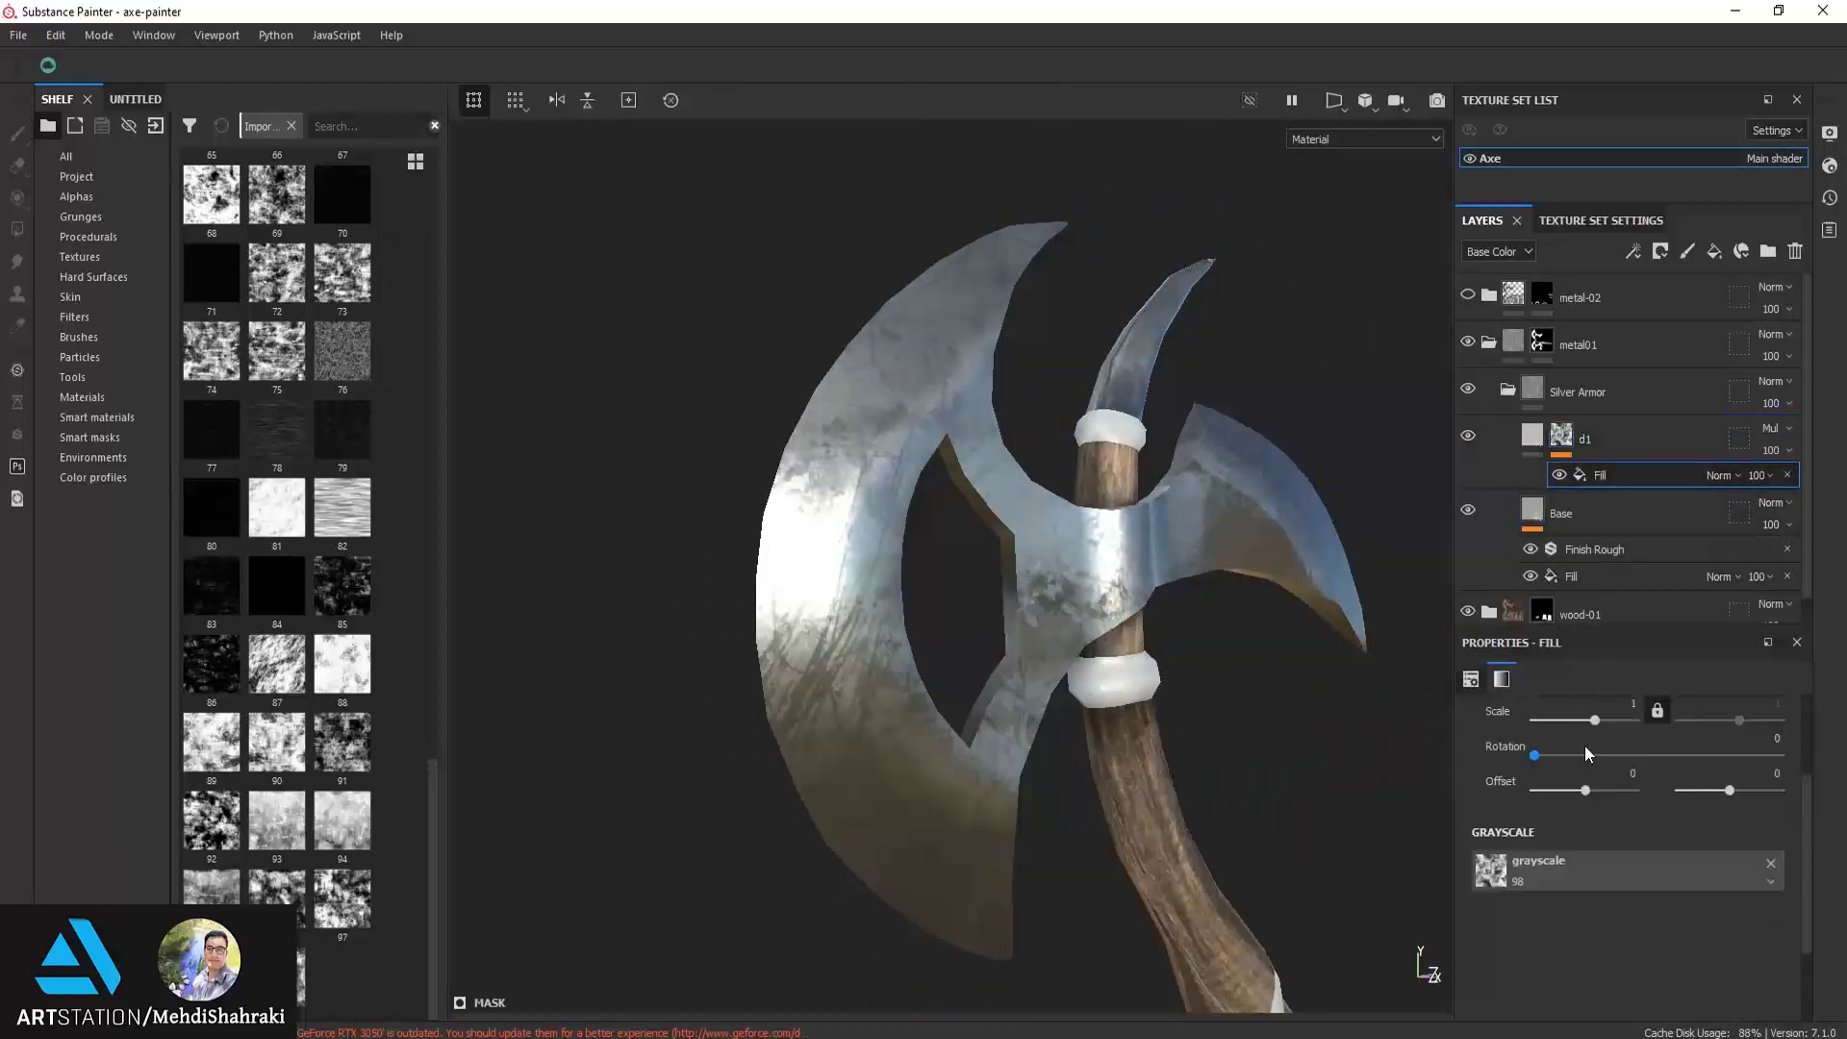
text(2)
key(Return)
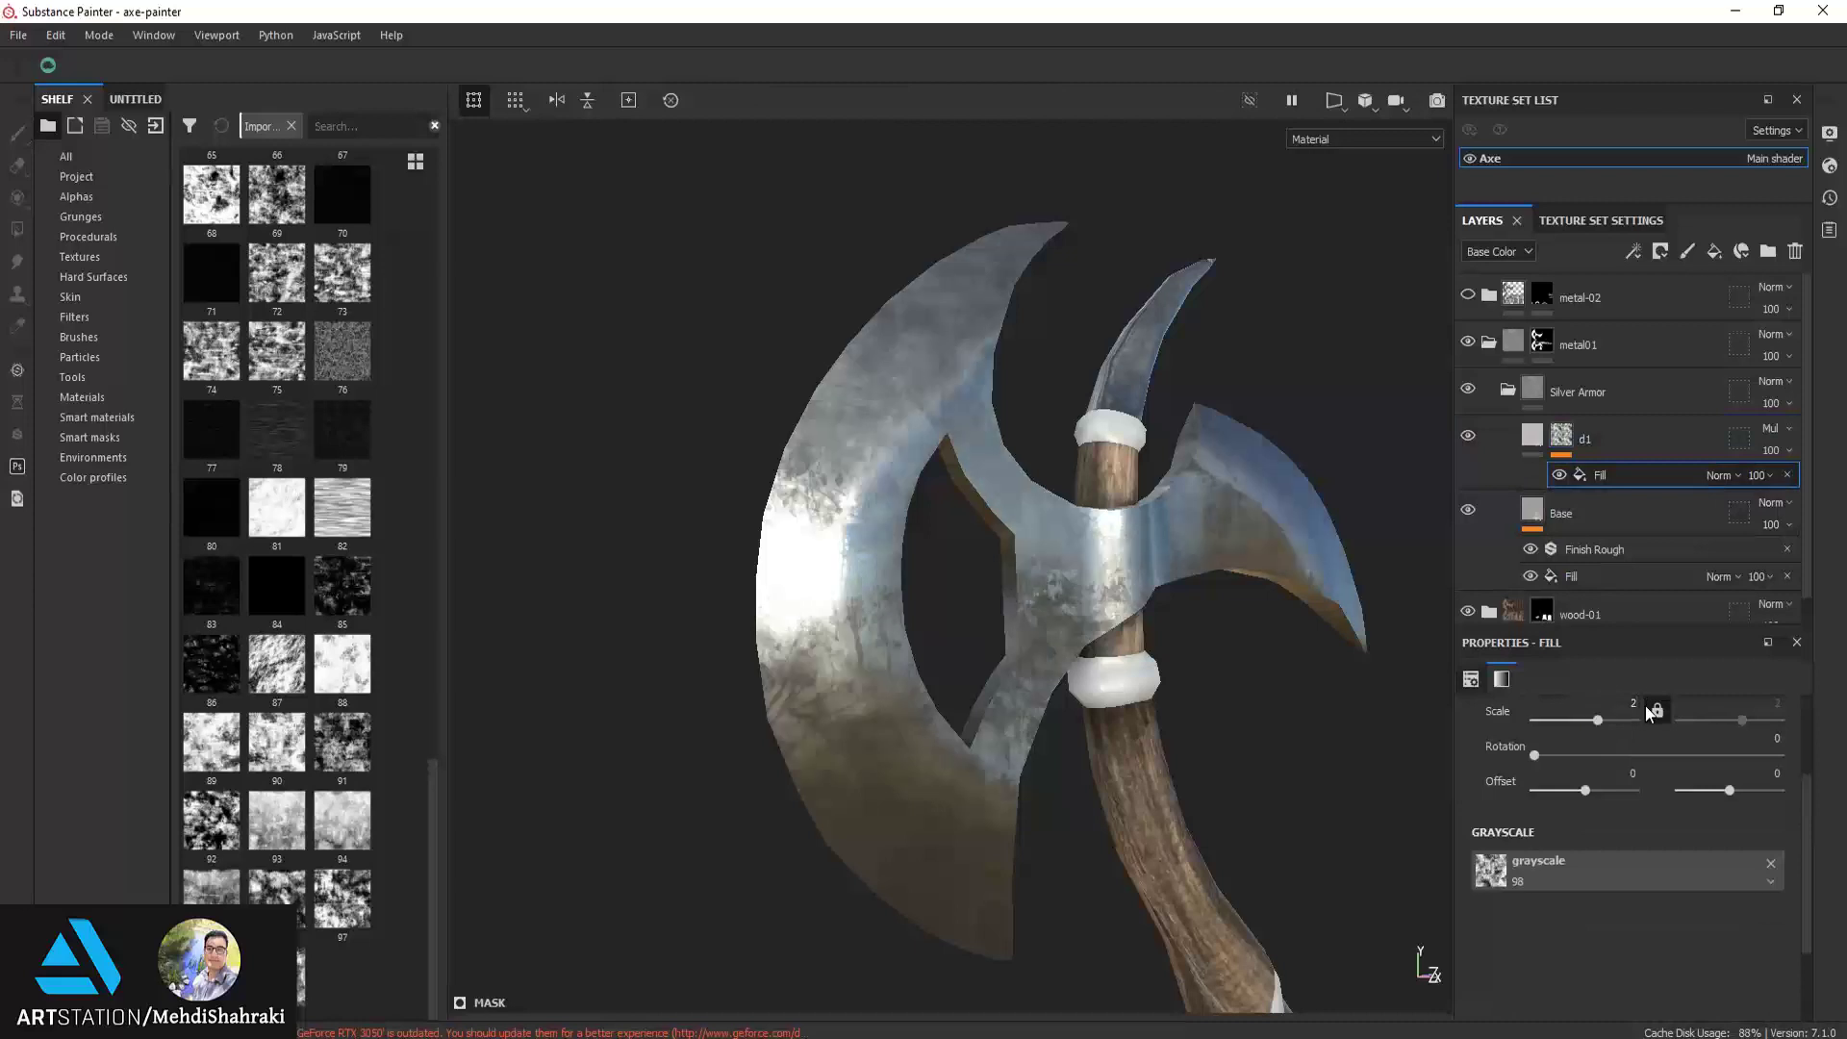
mouse_move(948, 626)
alt+mouse_down()
mouse_move(882, 731)
mouse_move(974, 598)
mouse_move(900, 590)
mouse_move(985, 615)
alt+mouse_up()
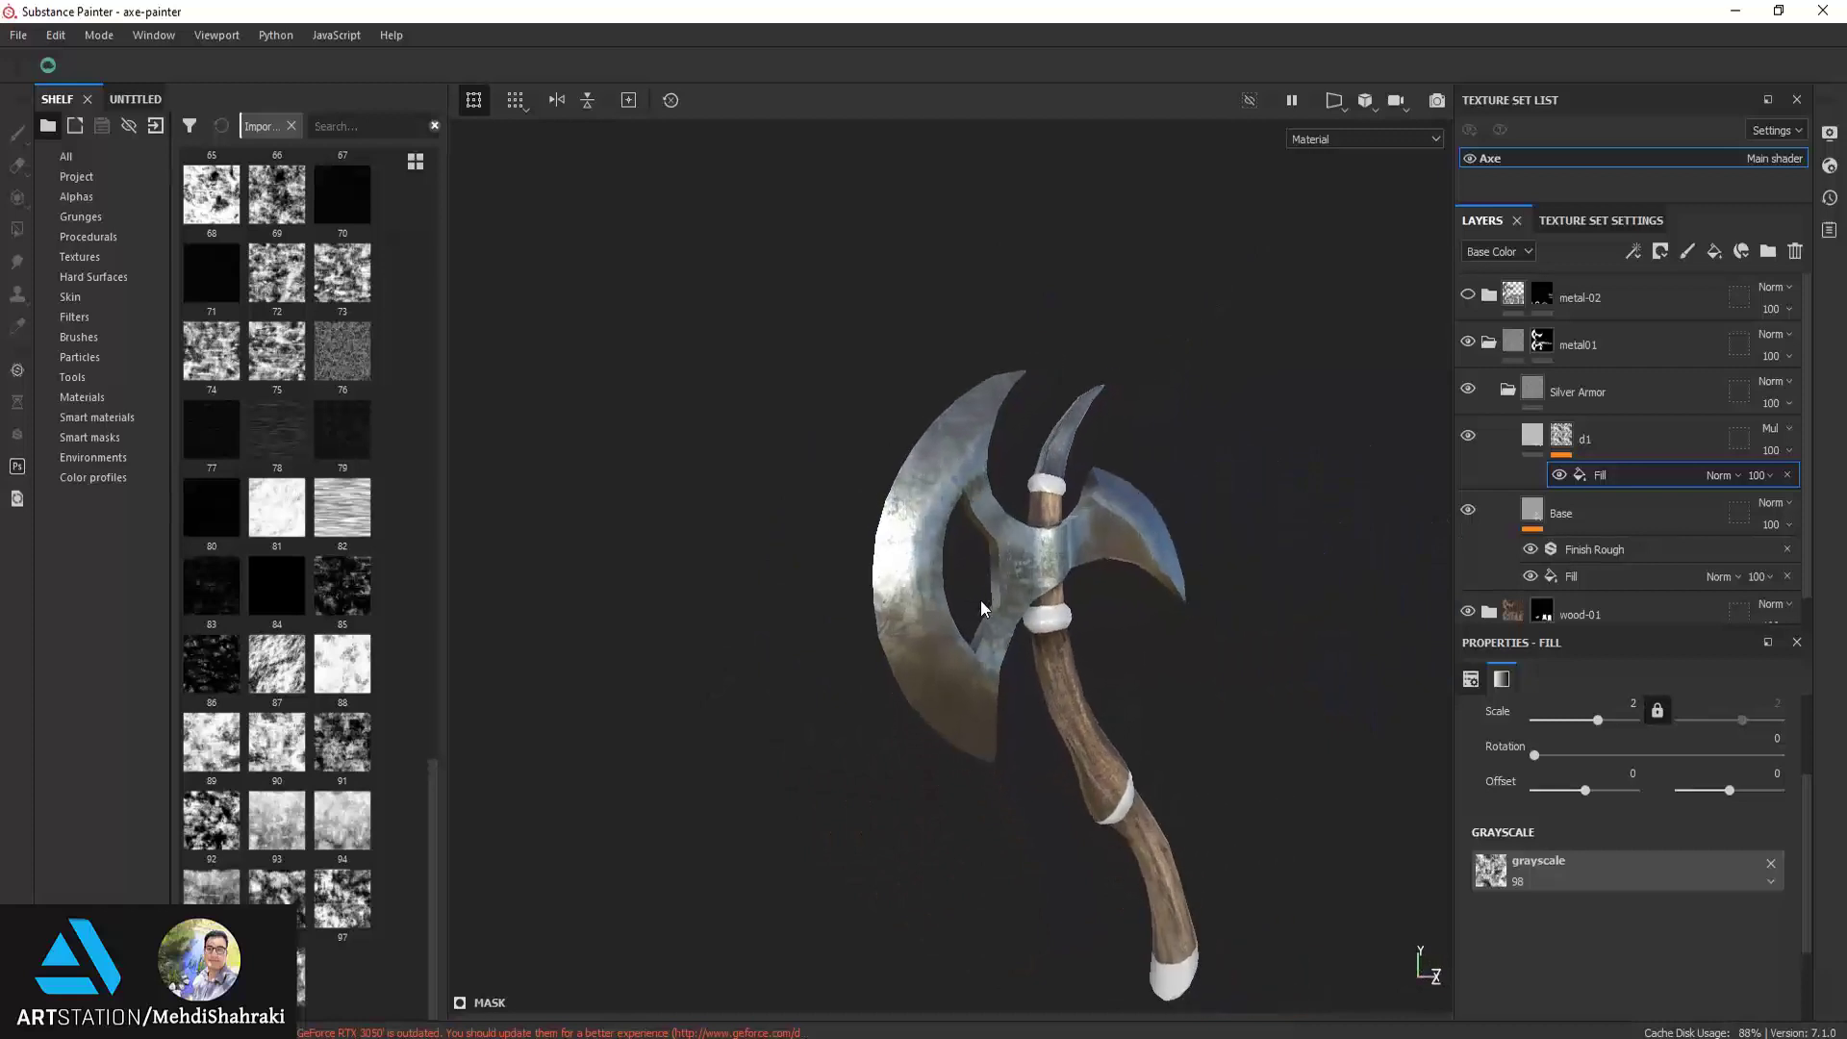
click(1593, 438)
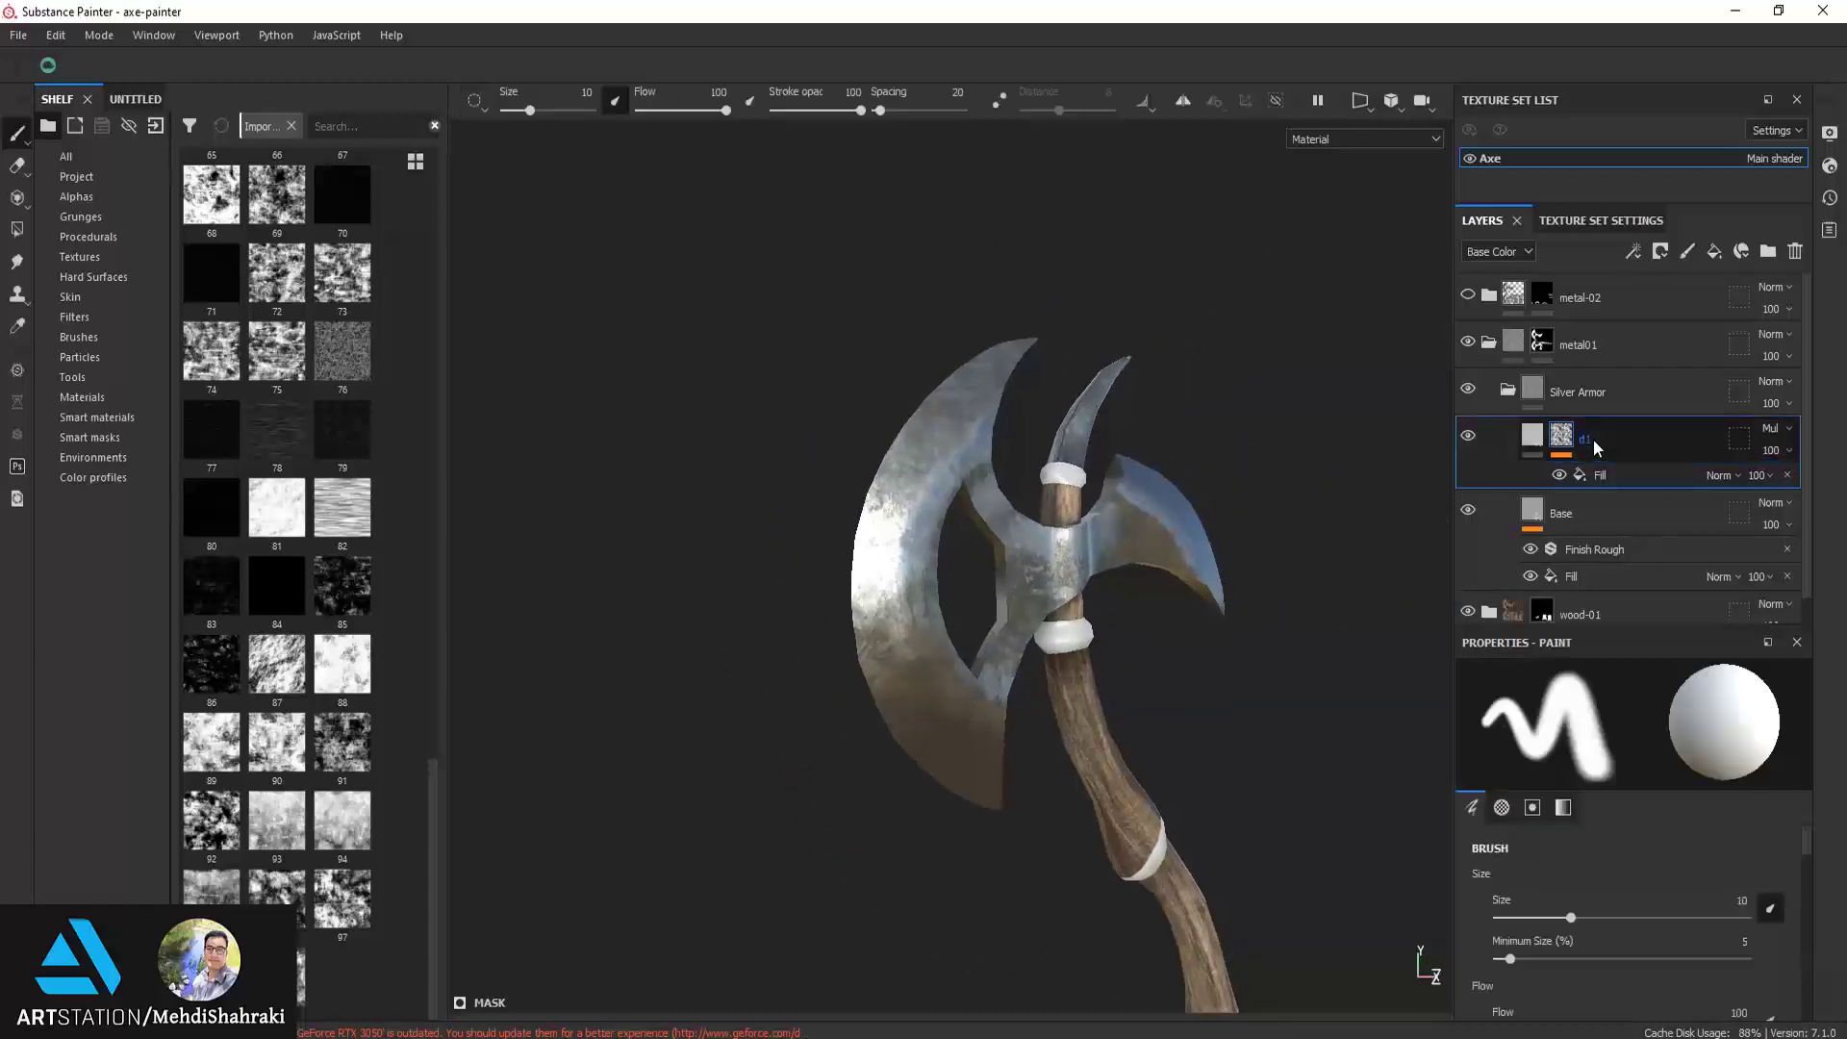
click(1714, 251)
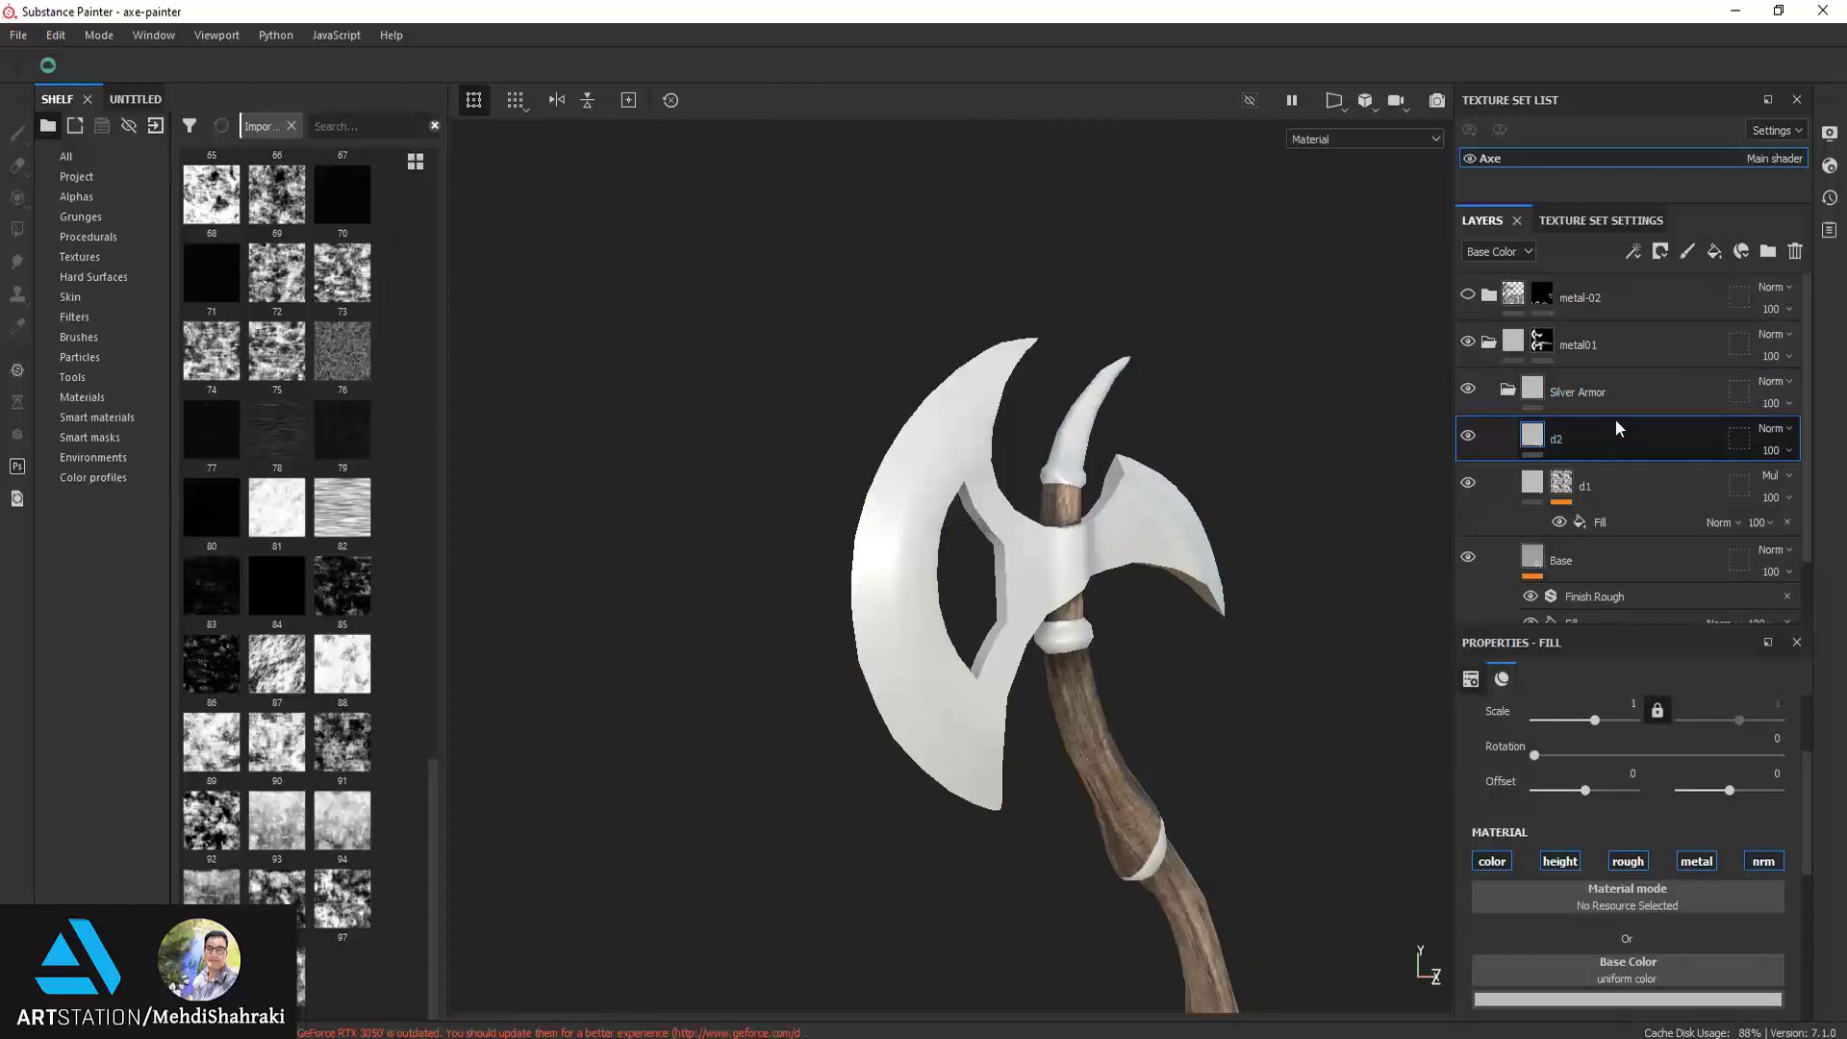
Give layer d2 a black mask
click(1660, 251)
click(1669, 300)
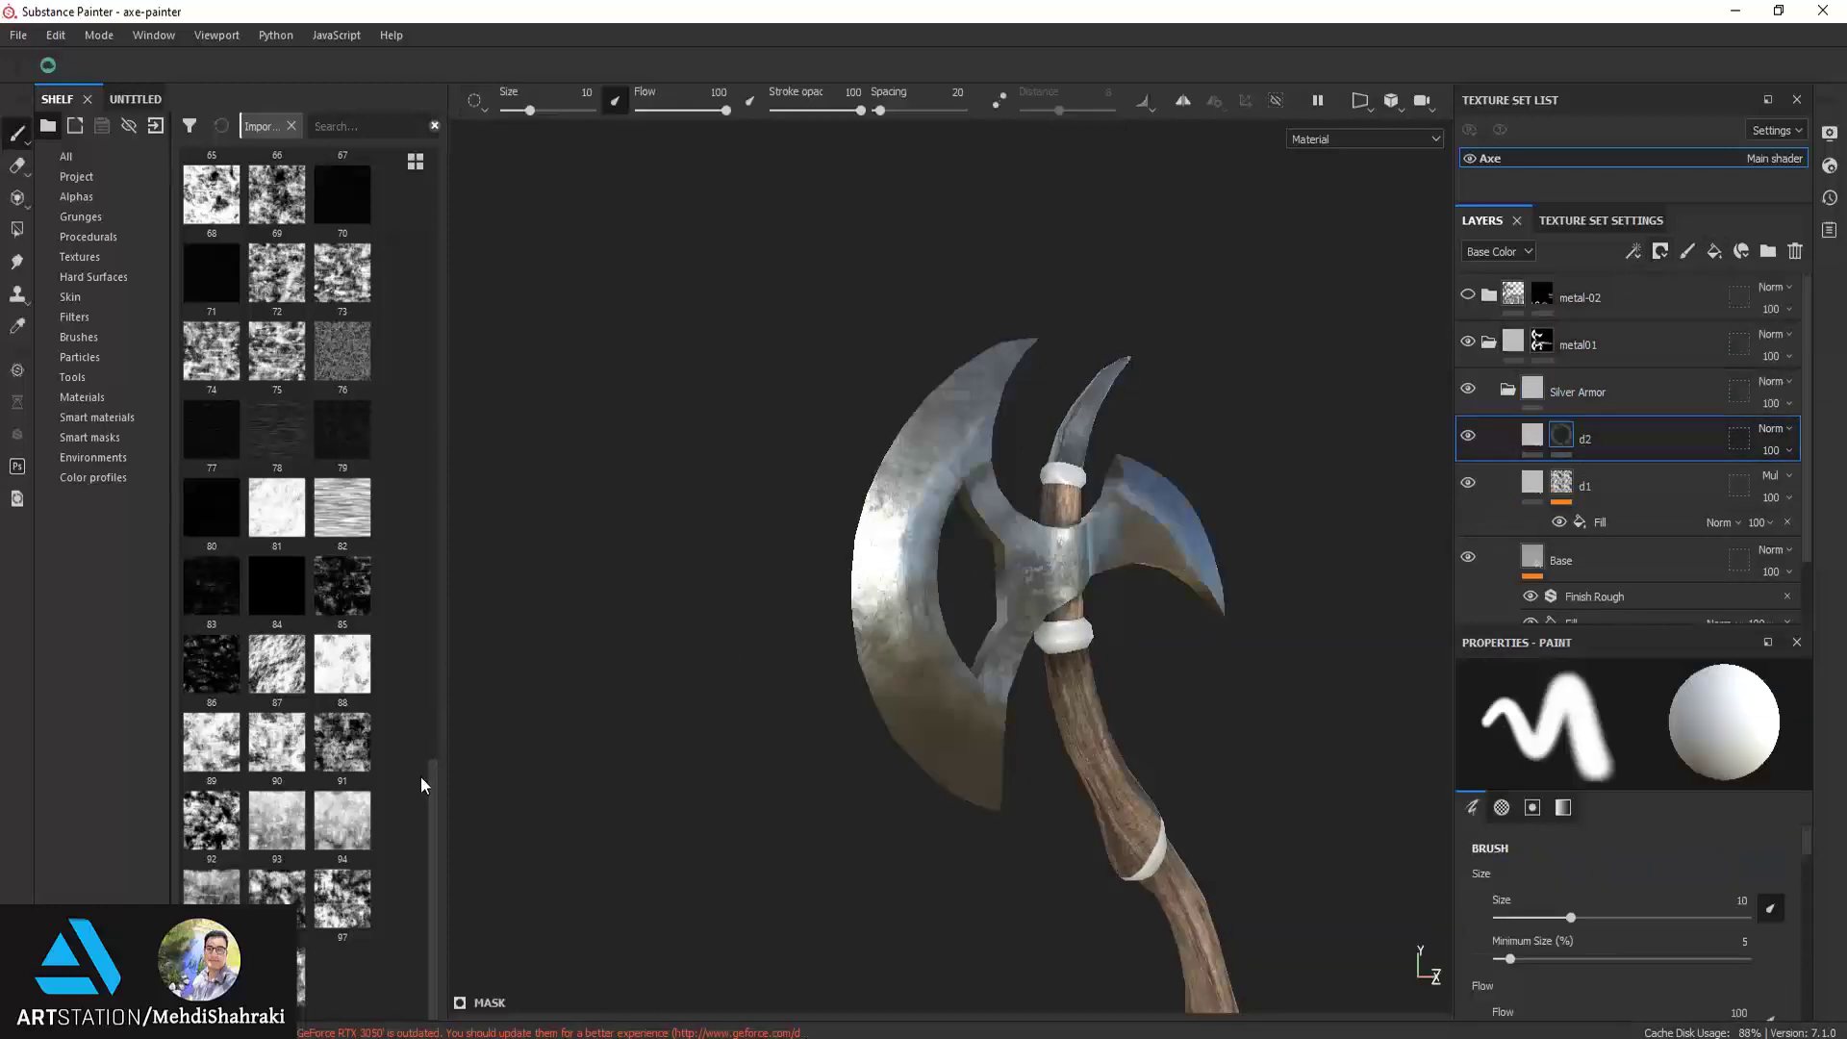
drag(431, 794, 429, 673)
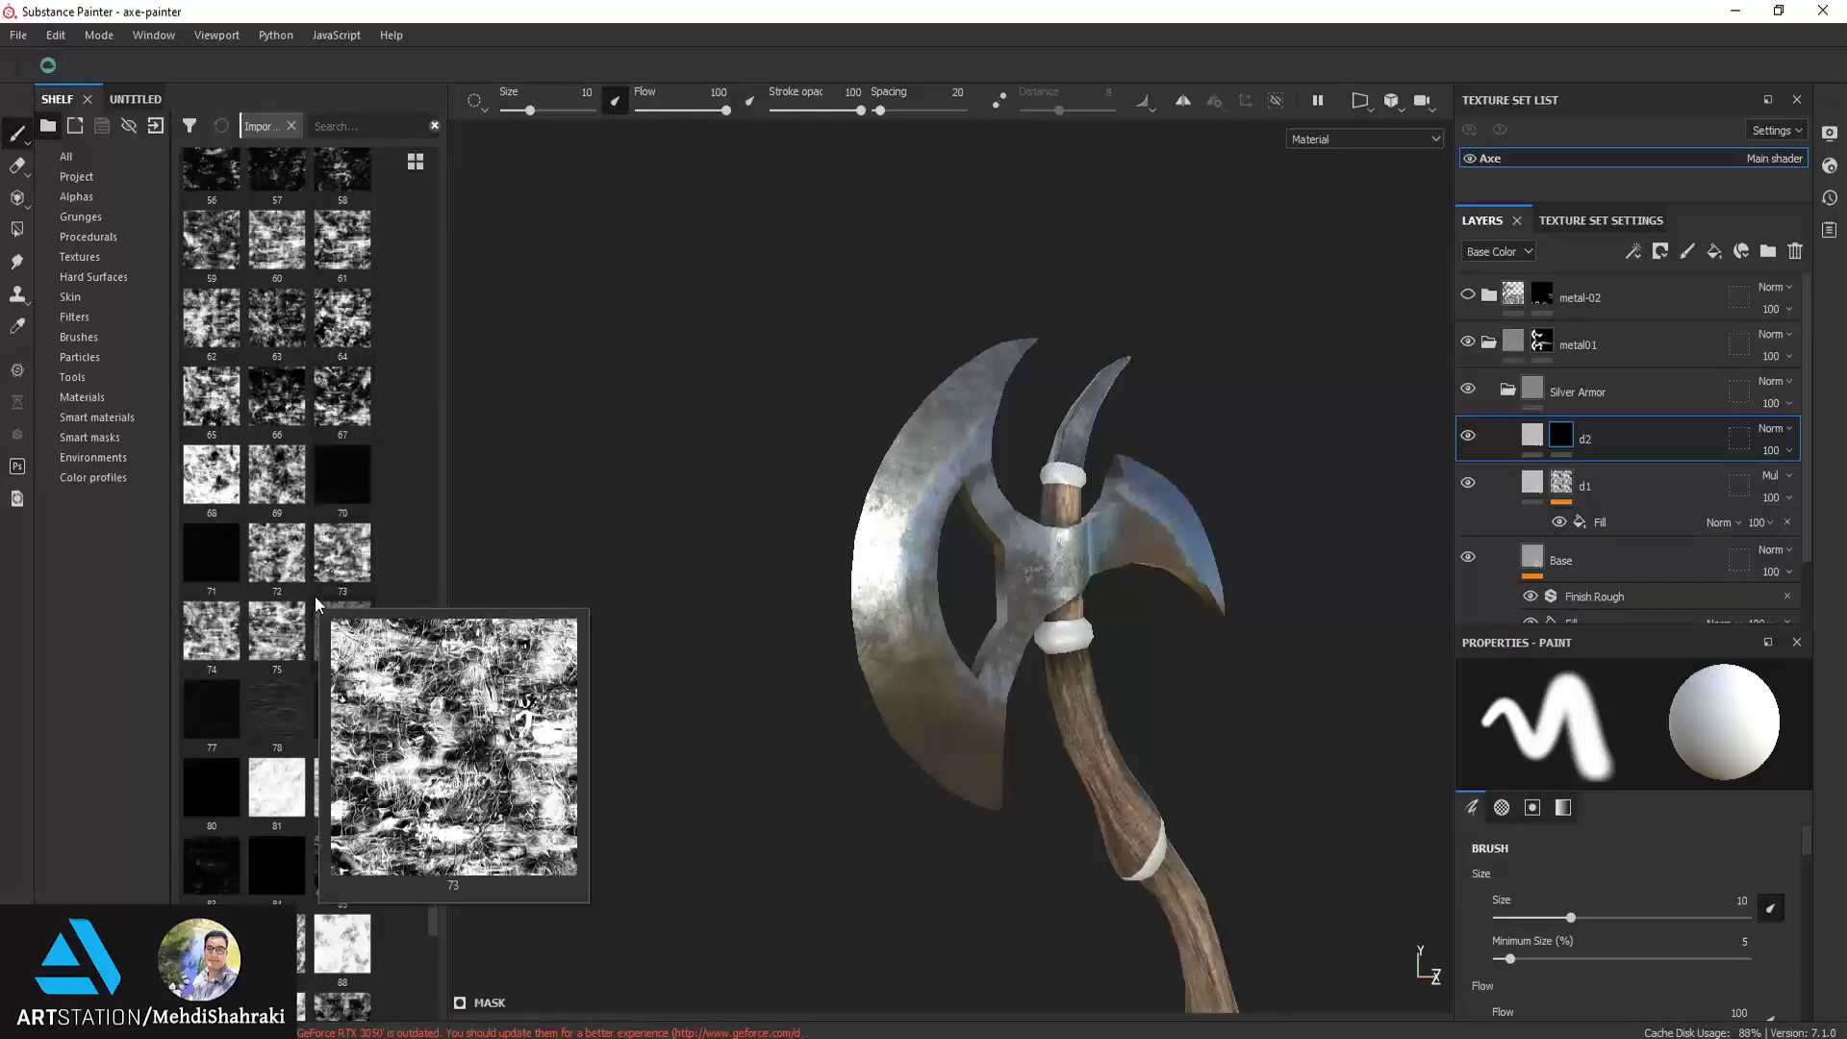
mouse_move(211, 629)
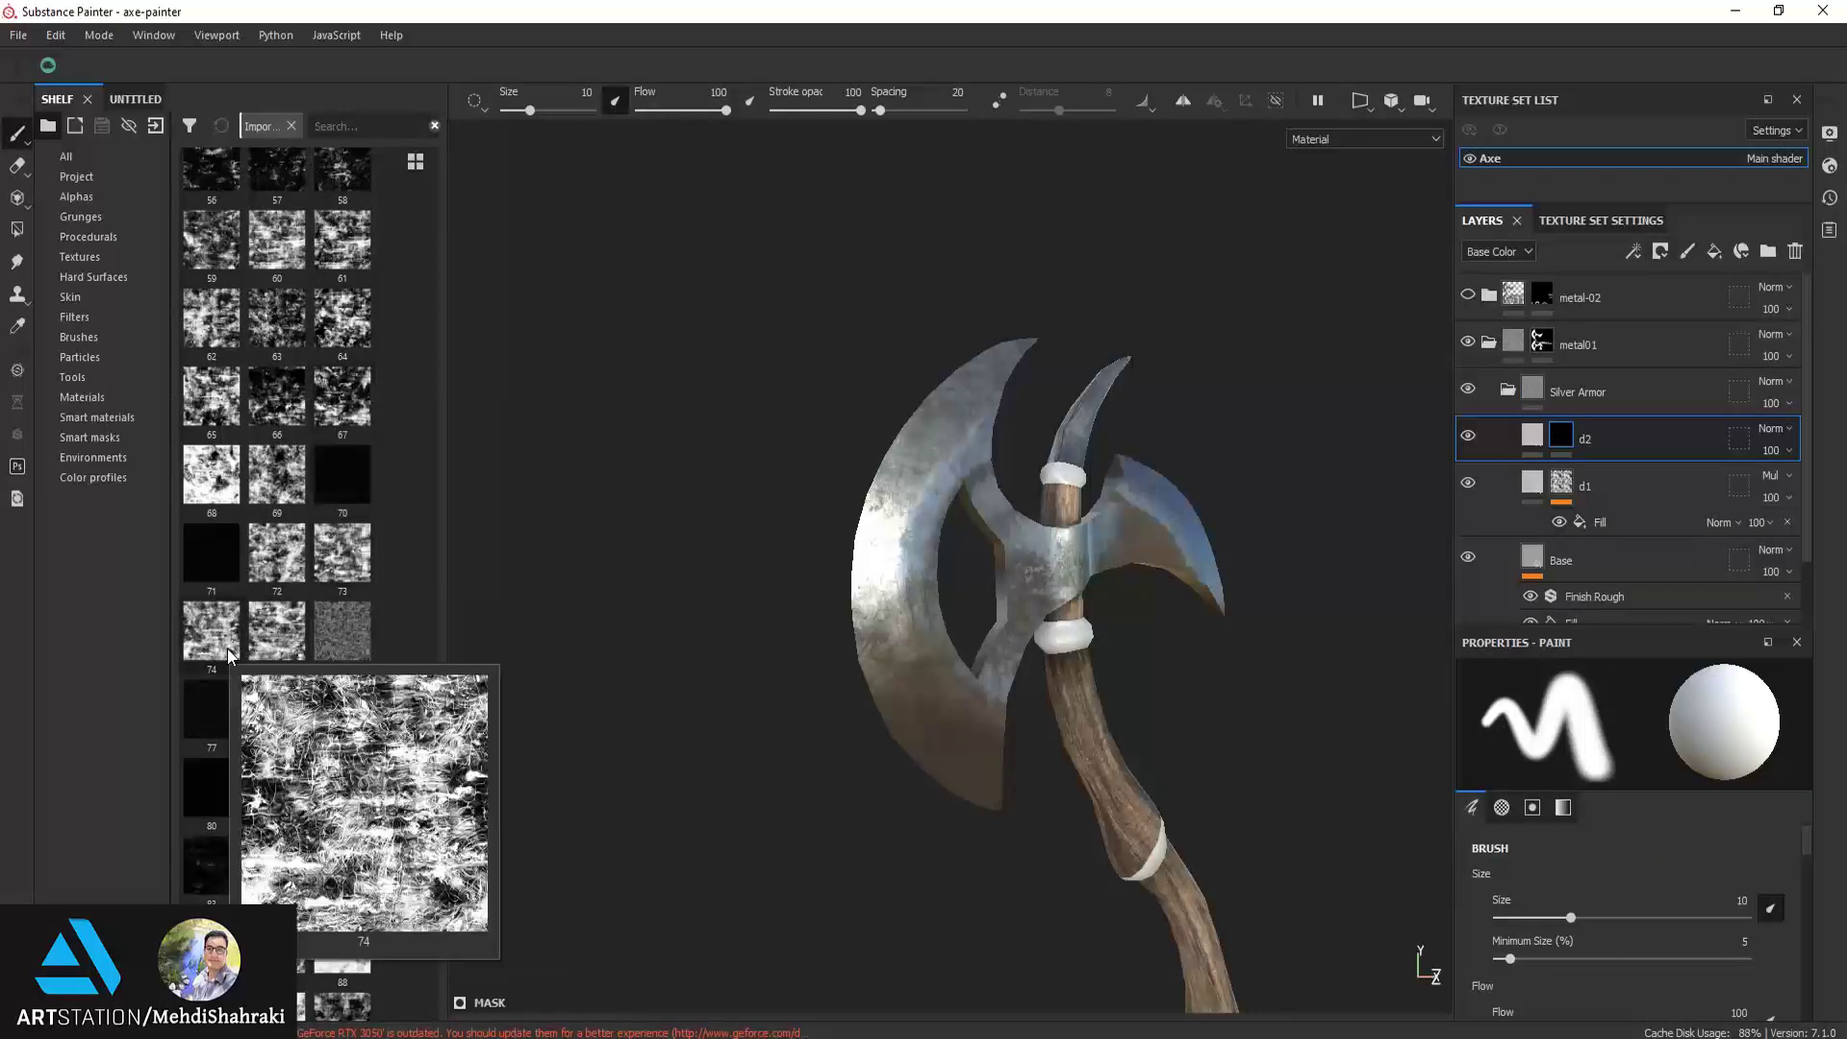
click(204, 549)
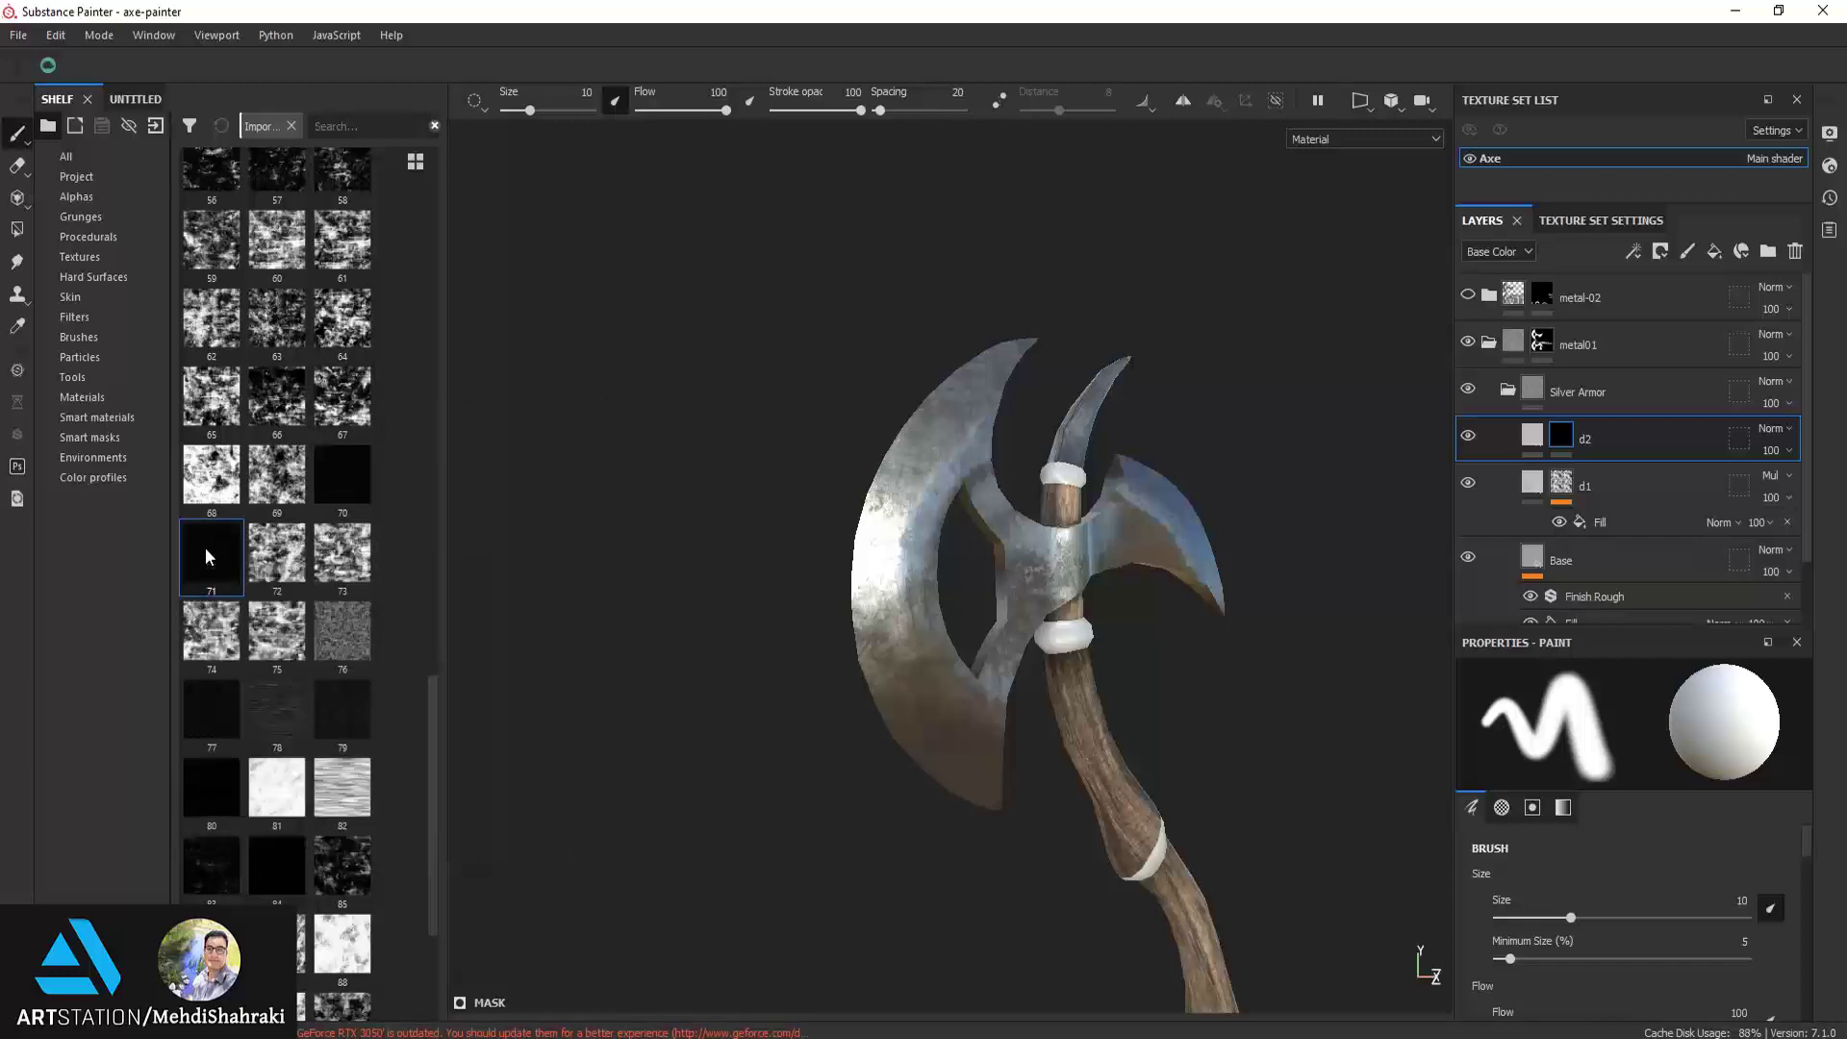
Add a fill effect to d2's mask, trying texture 71 before settling on shelf texture 70
click(1661, 248)
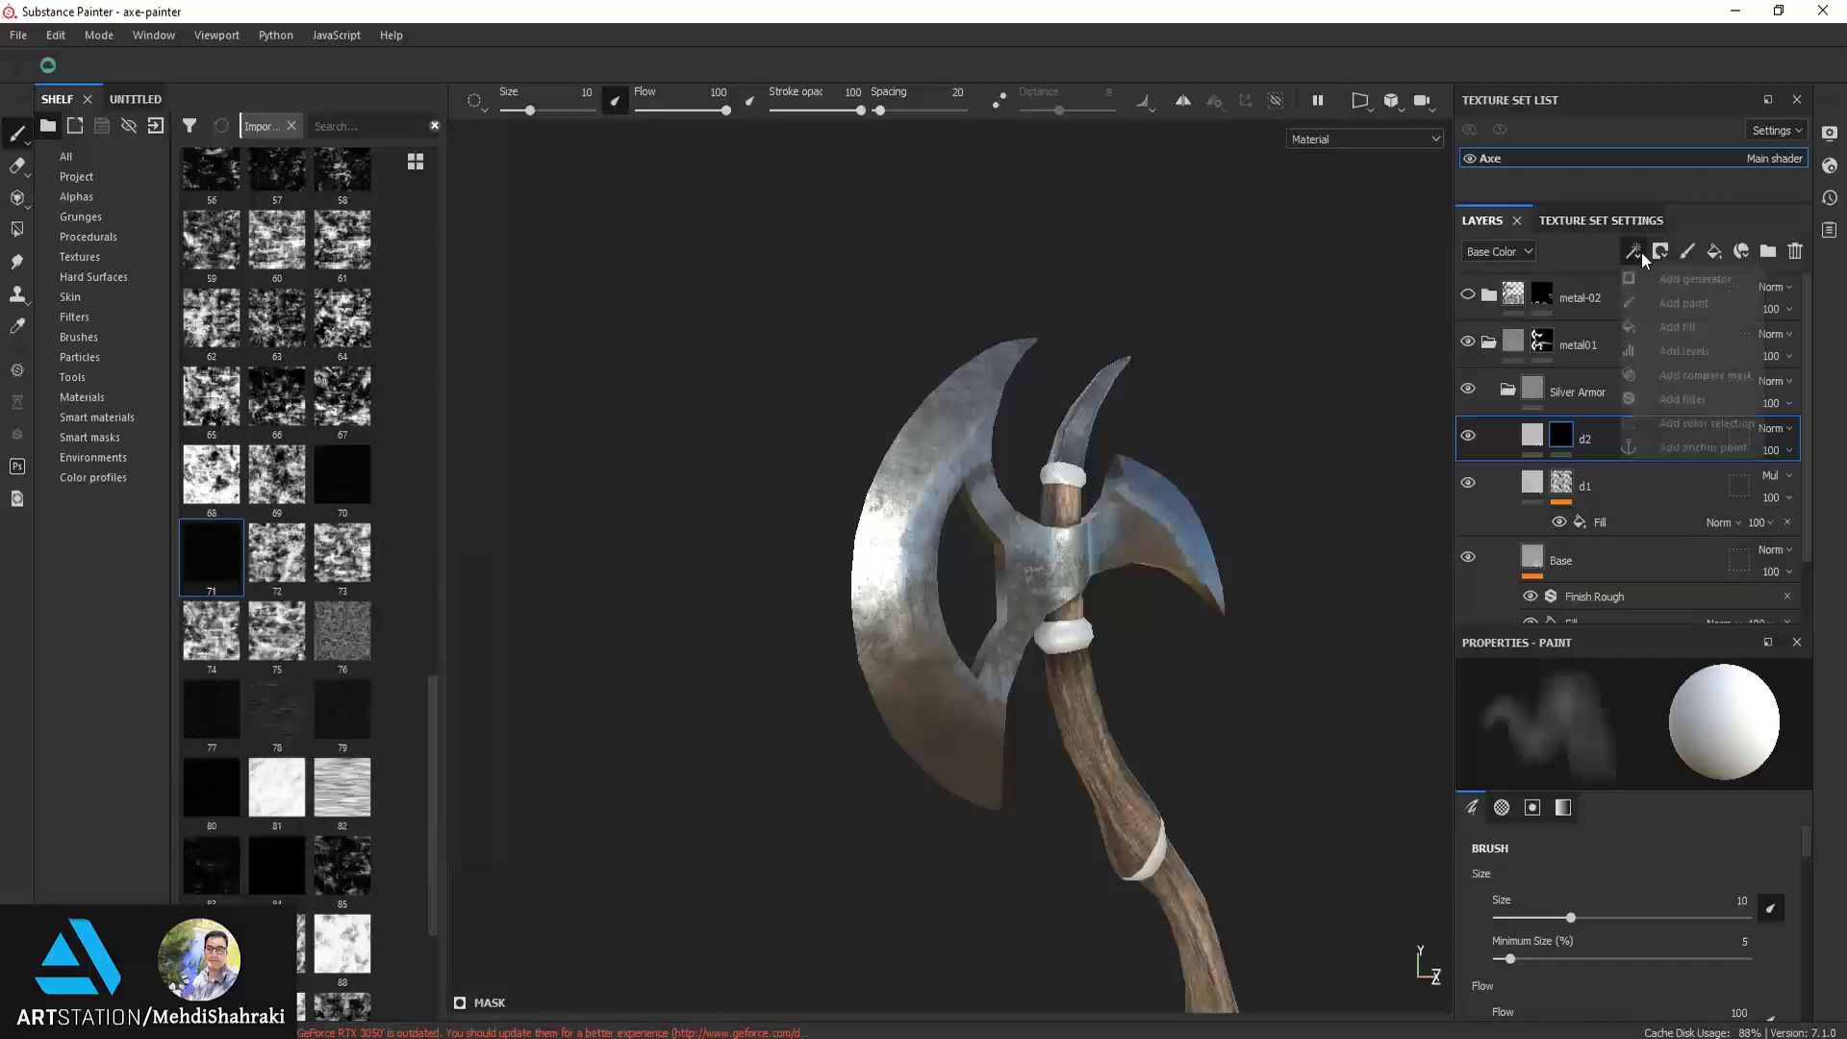
click(1663, 444)
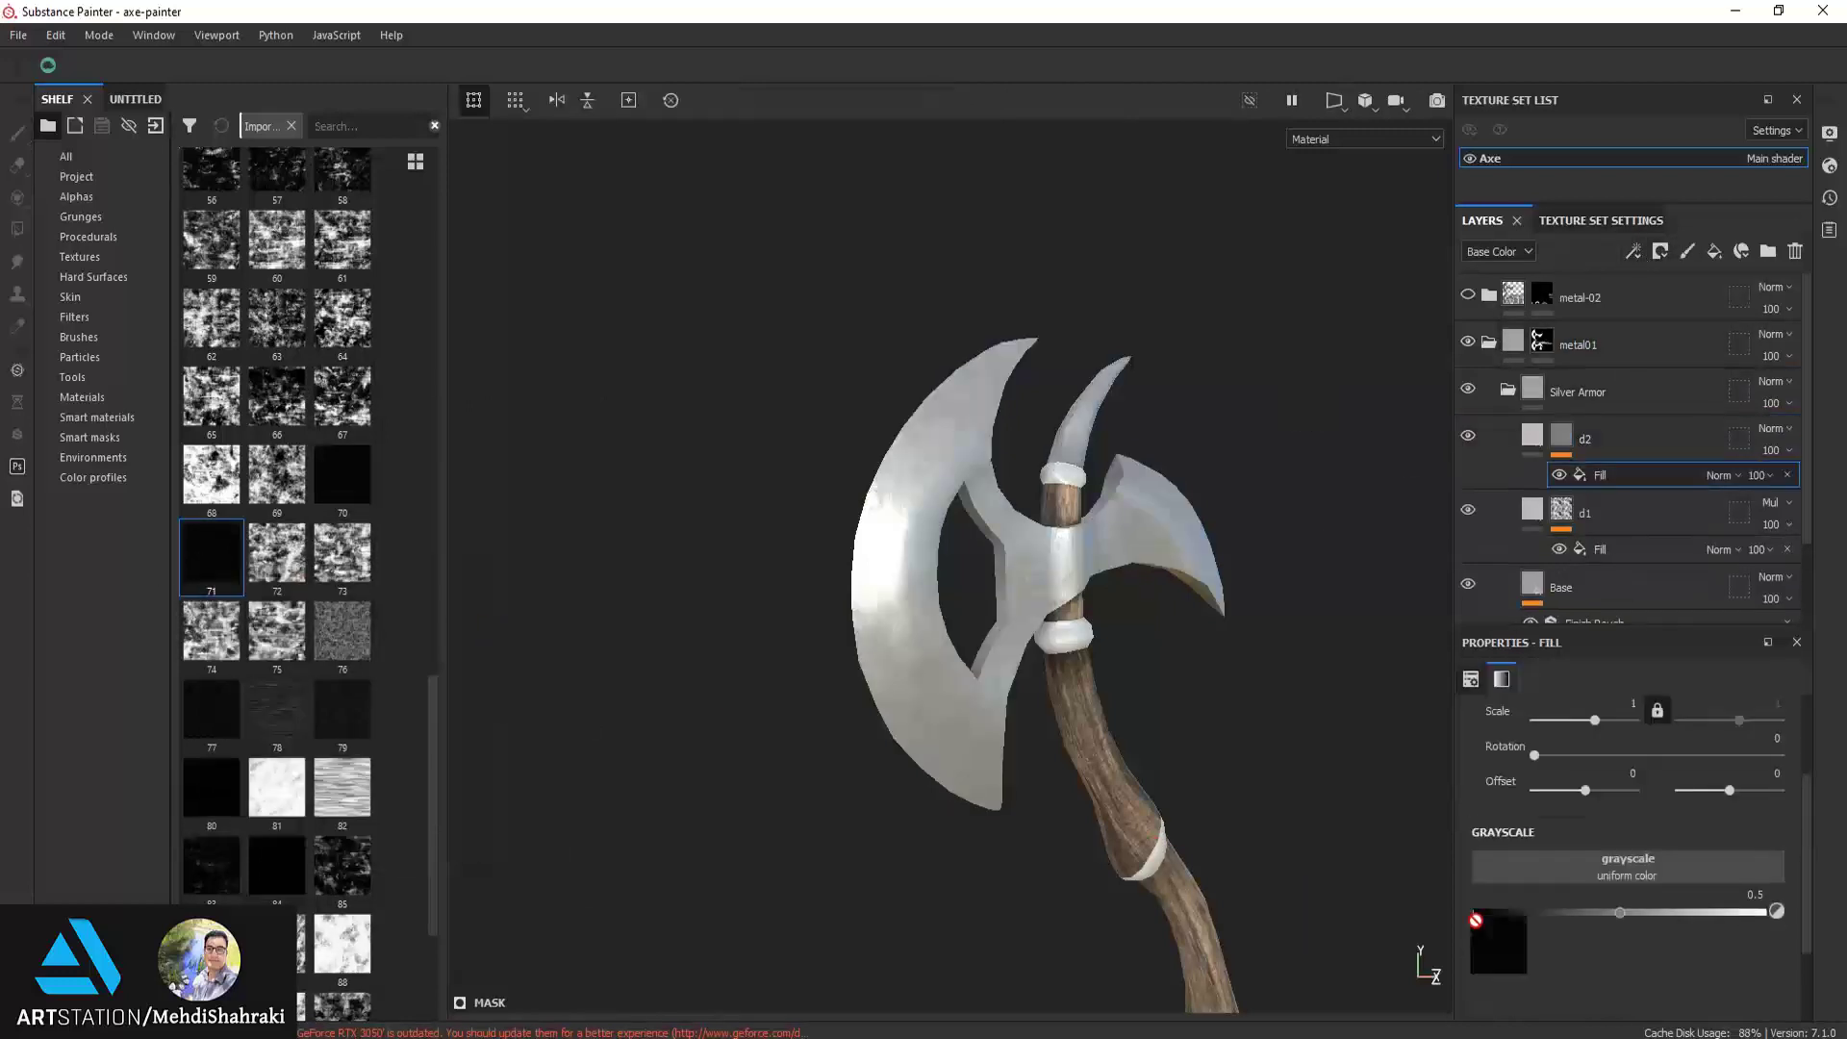
drag(195, 565, 1579, 866)
scroll(1064, 637, up, 2)
mouse_move(1065, 637)
alt+mouse_down()
mouse_move(990, 709)
mouse_move(993, 825)
mouse_move(991, 781)
alt+mouse_up()
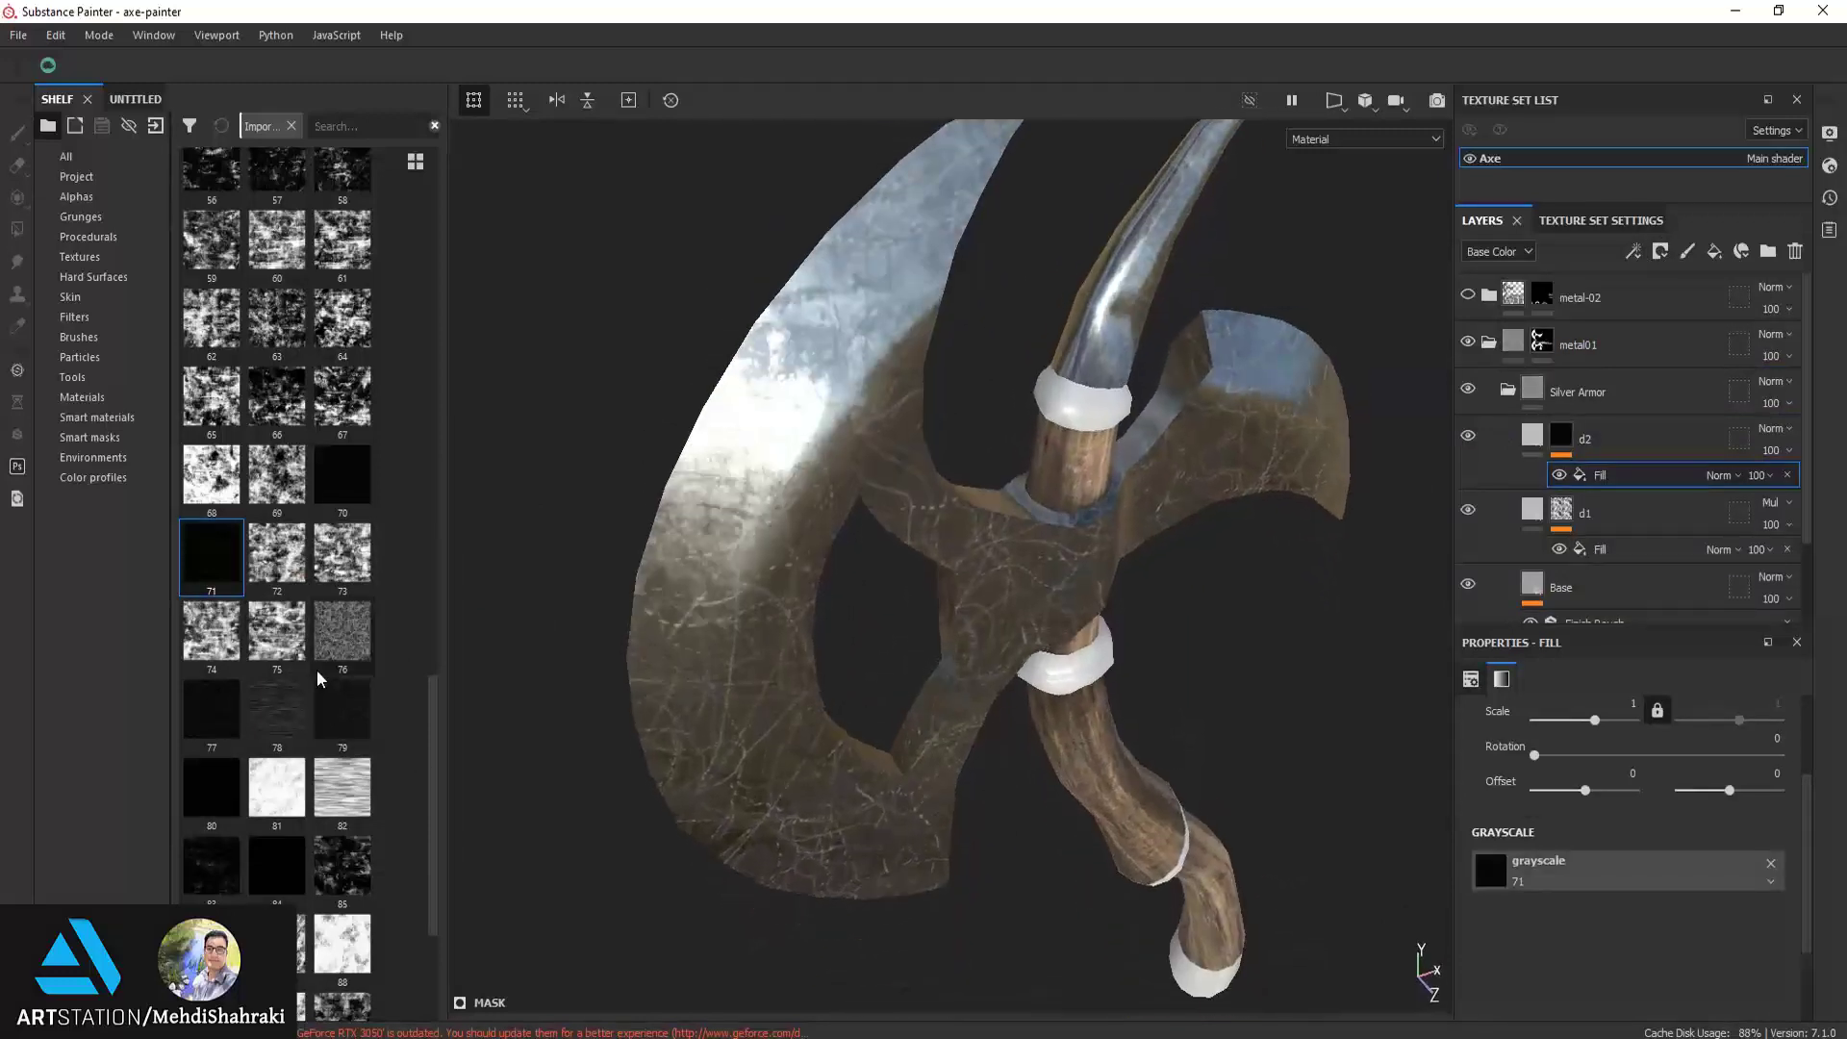
mouse_move(212, 551)
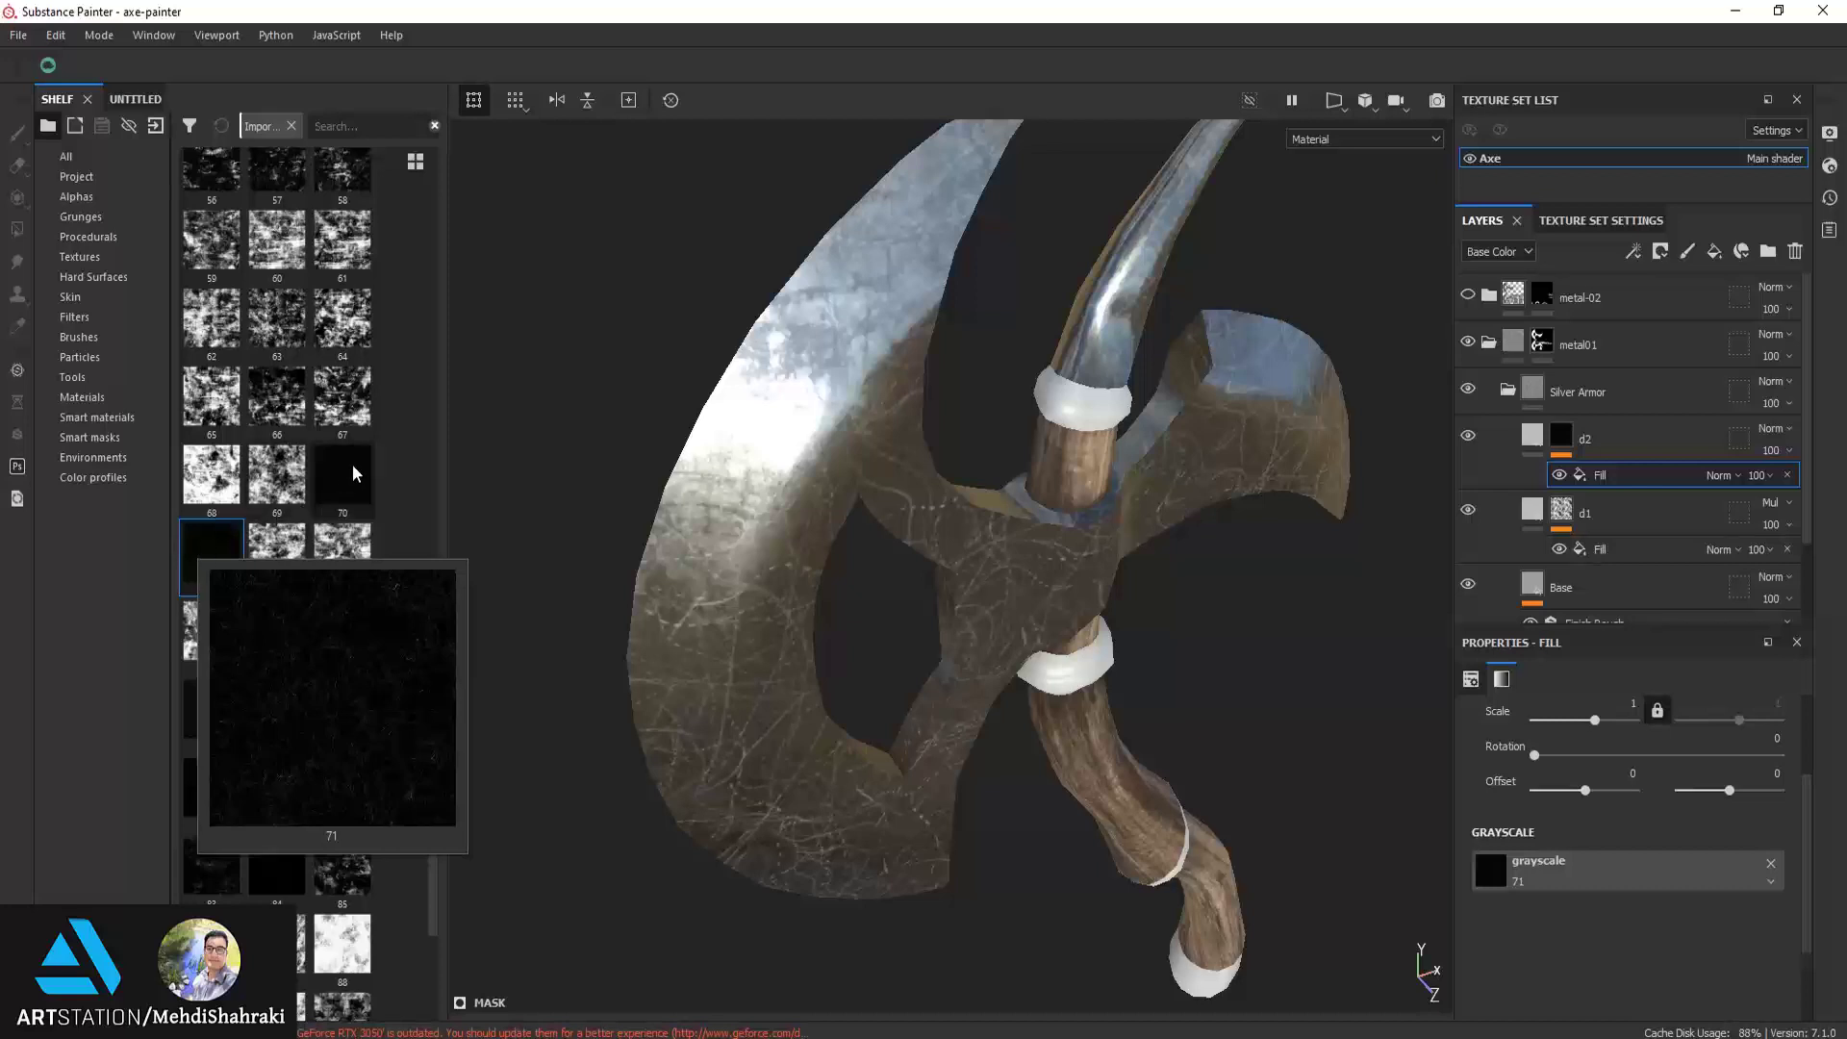
mouse_move(354, 472)
mouse_down()
mouse_move(446, 521)
mouse_move(1500, 870)
mouse_up()
mouse_move(1203, 762)
alt+mouse_down()
mouse_move(972, 673)
mouse_move(947, 578)
mouse_move(894, 638)
mouse_move(981, 529)
mouse_move(1081, 743)
mouse_move(862, 568)
mouse_move(1418, 845)
mouse_move(997, 609)
alt+mouse_up()
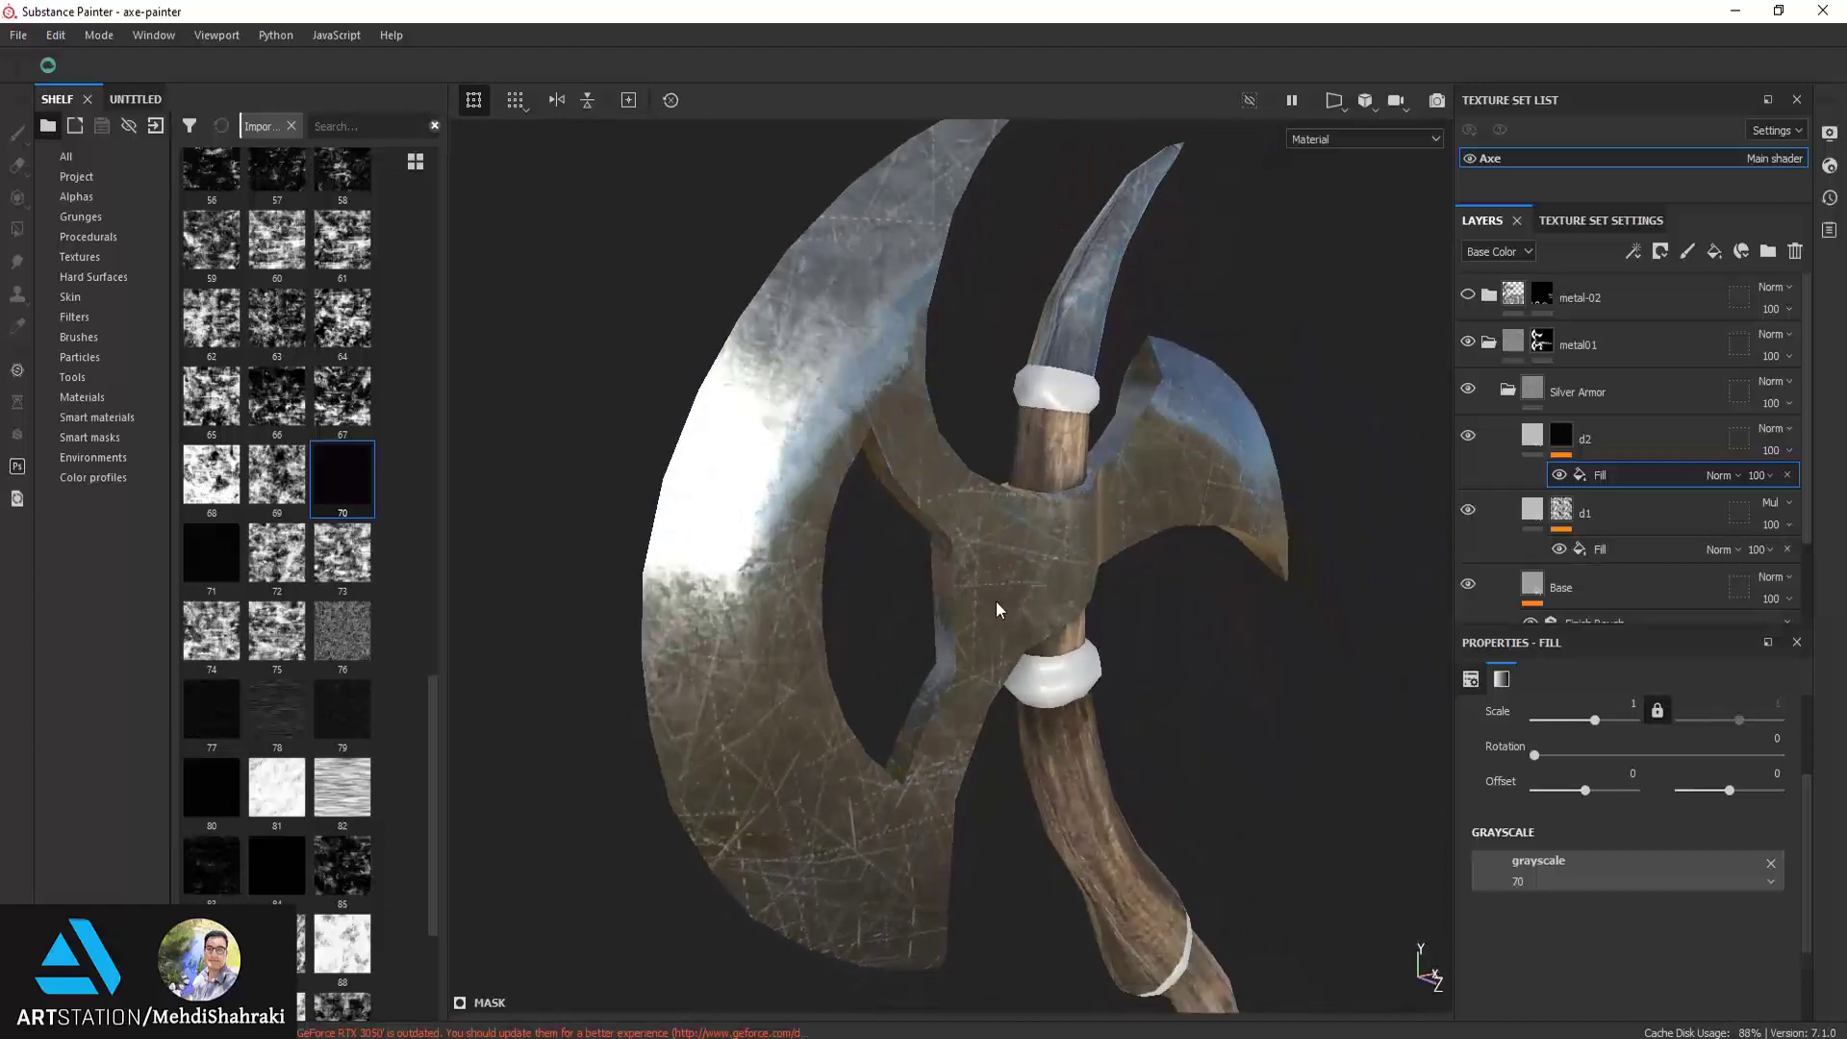
Set layer d2's height to -0.05 so its blade scratches sit as shallow grooves
click(1635, 438)
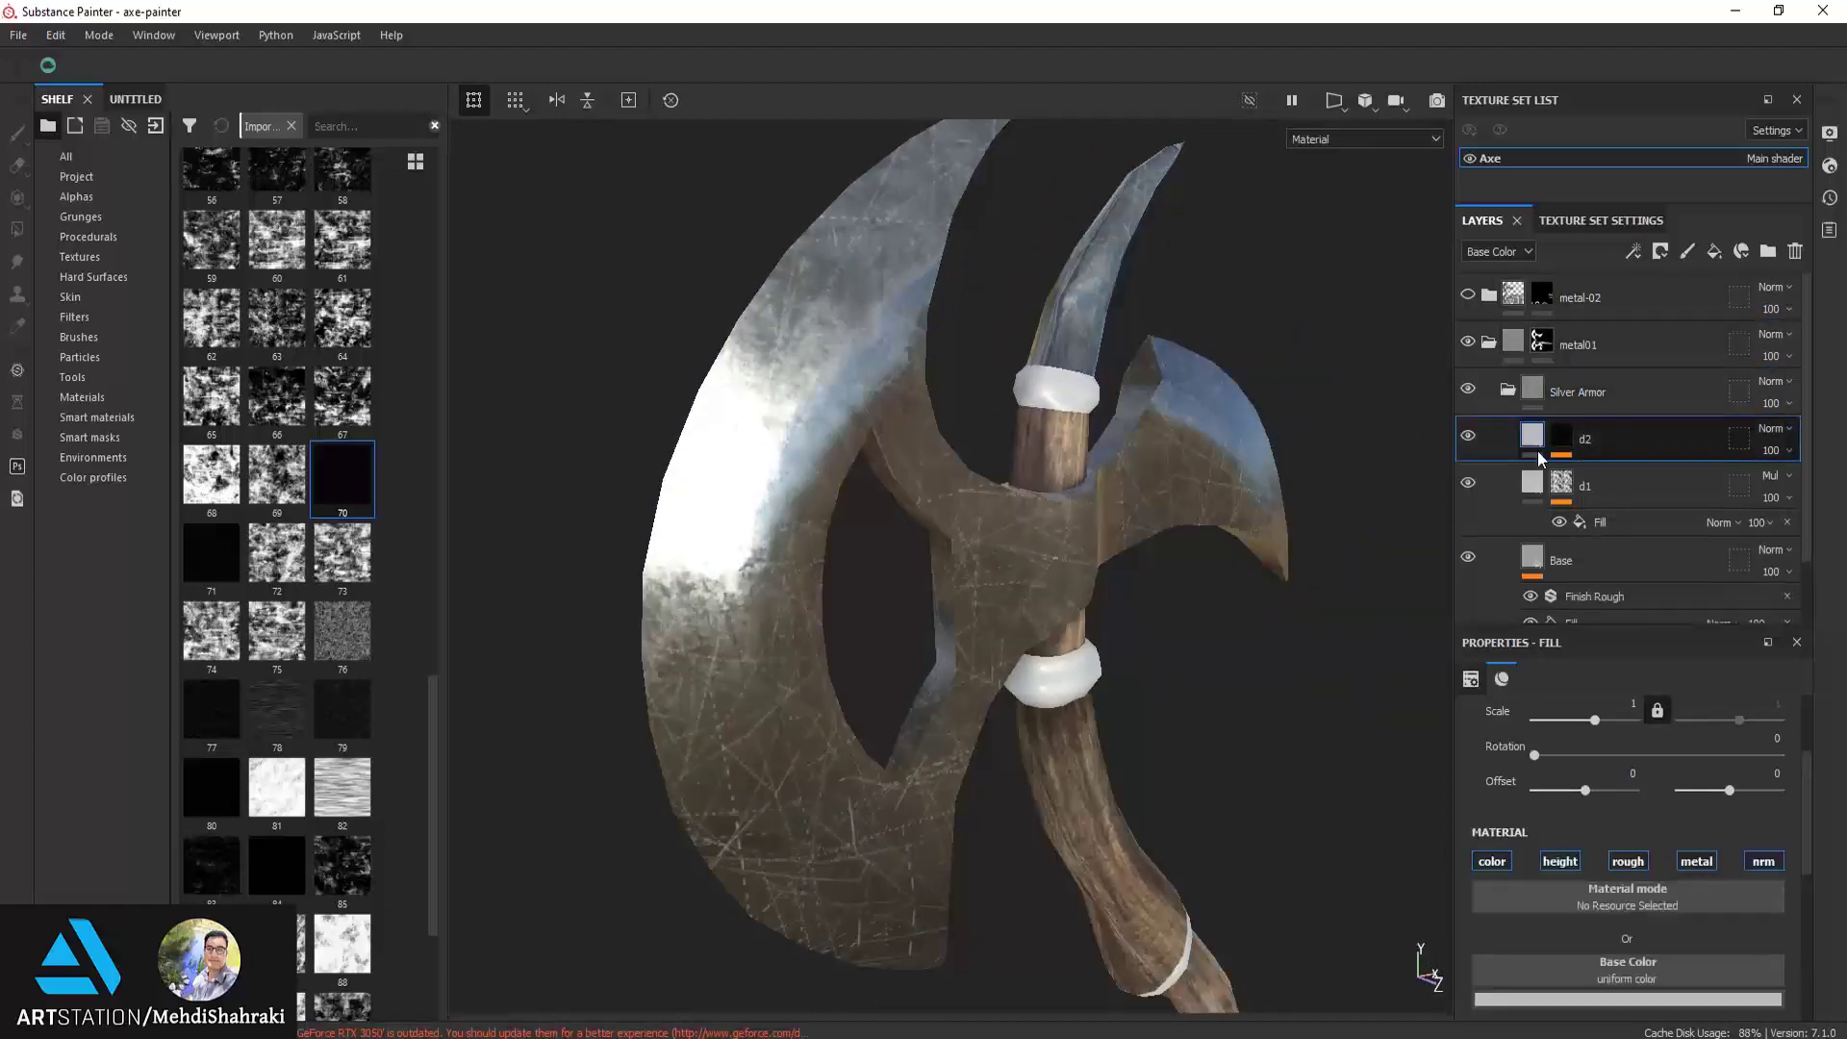
scroll(1578, 877, down, 2)
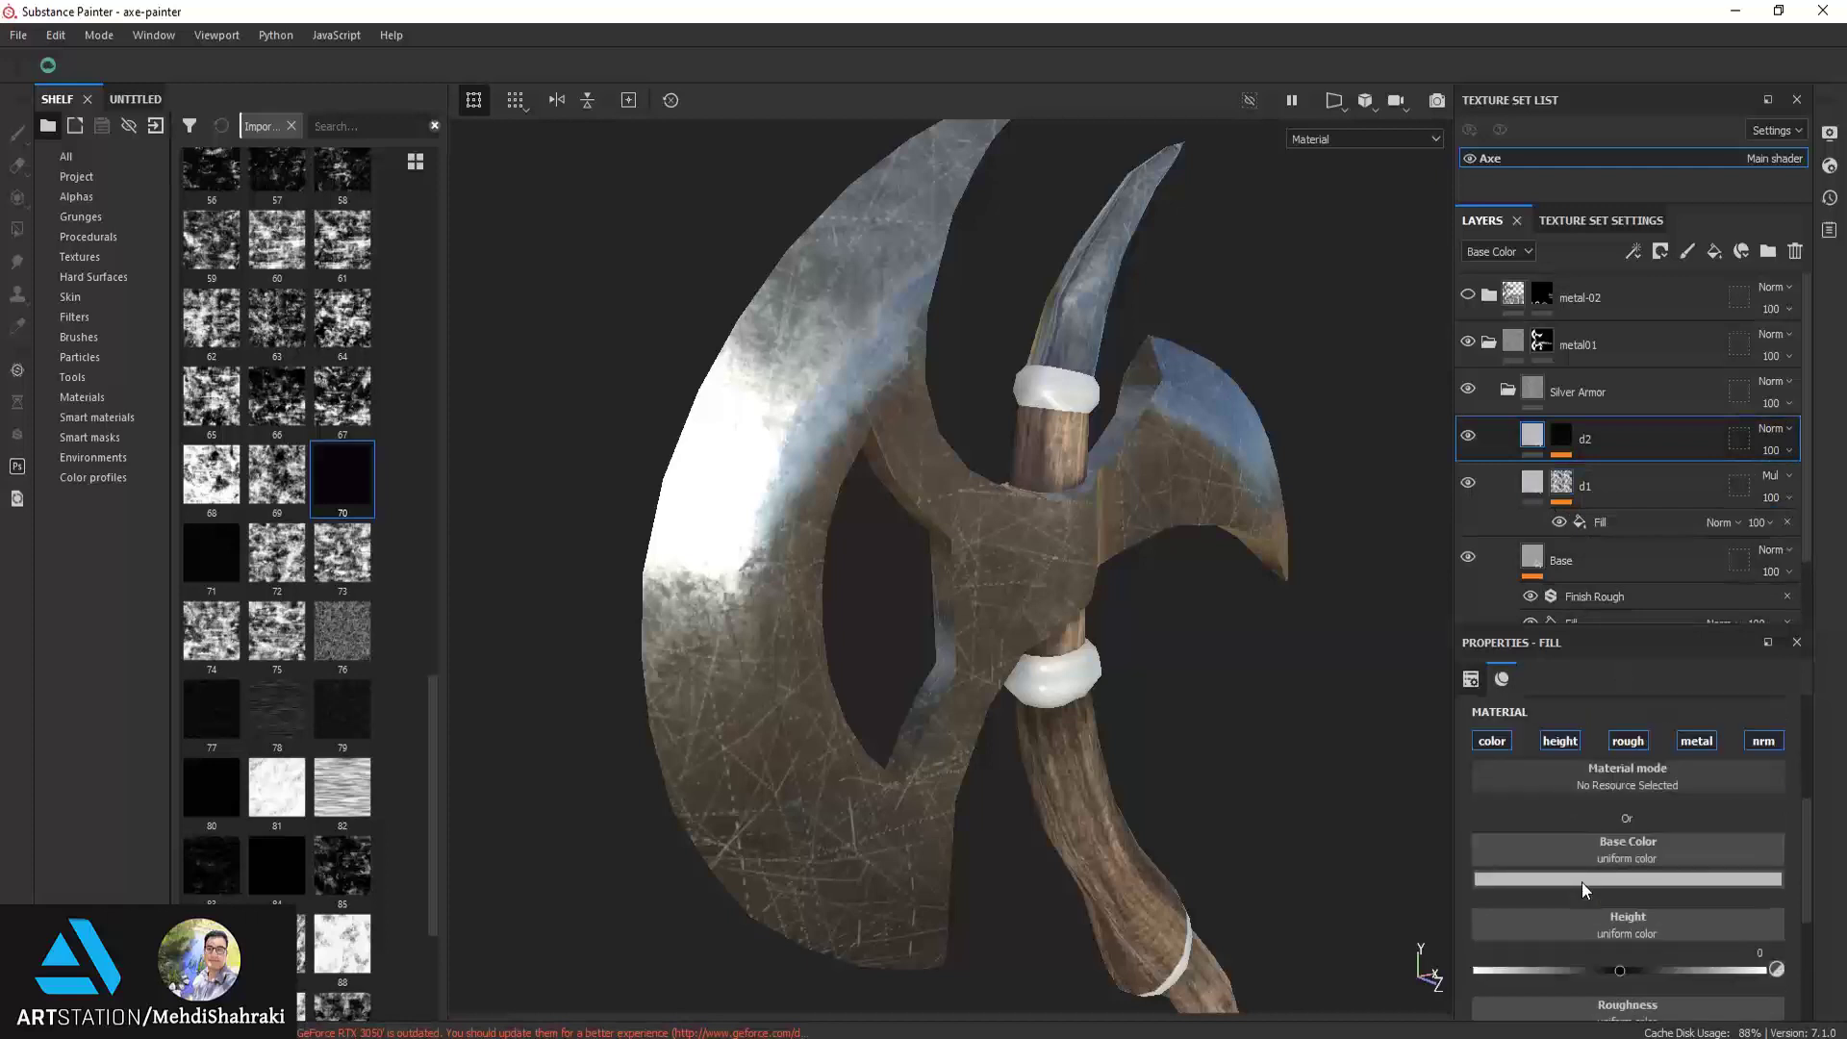
drag(1624, 970, 1609, 976)
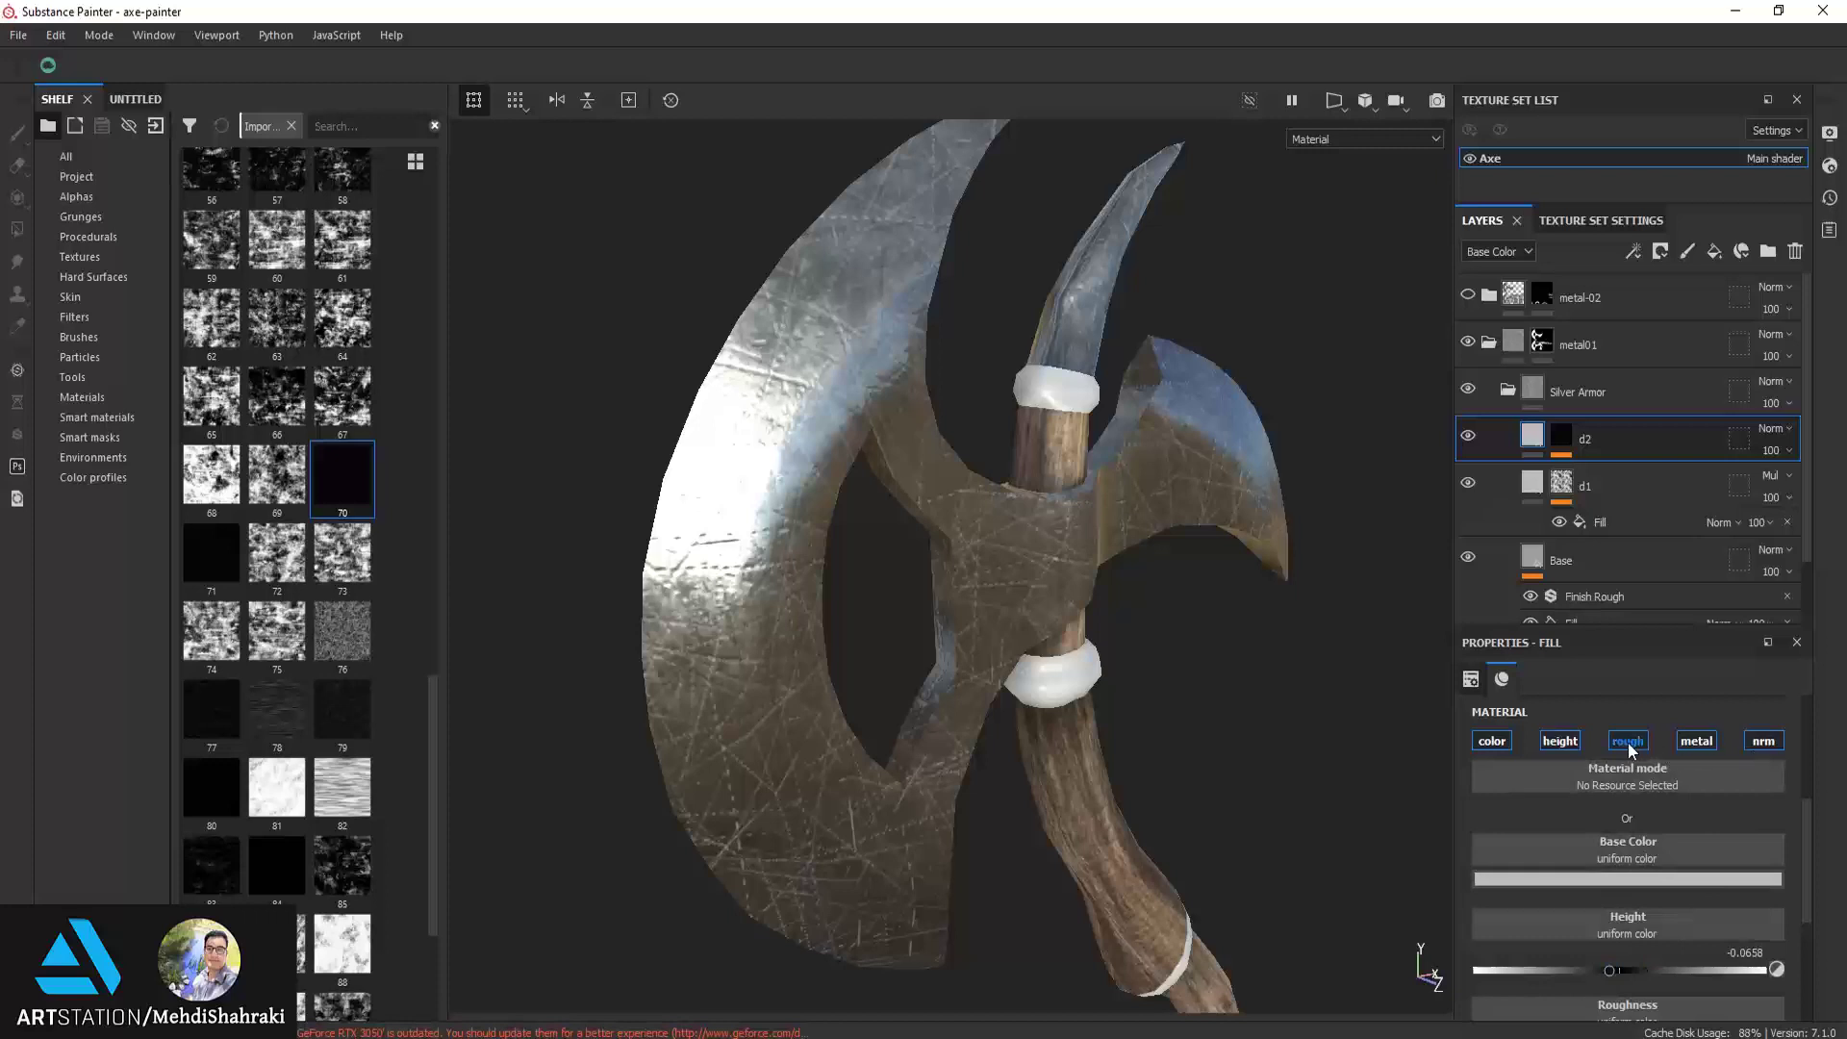
click(1720, 968)
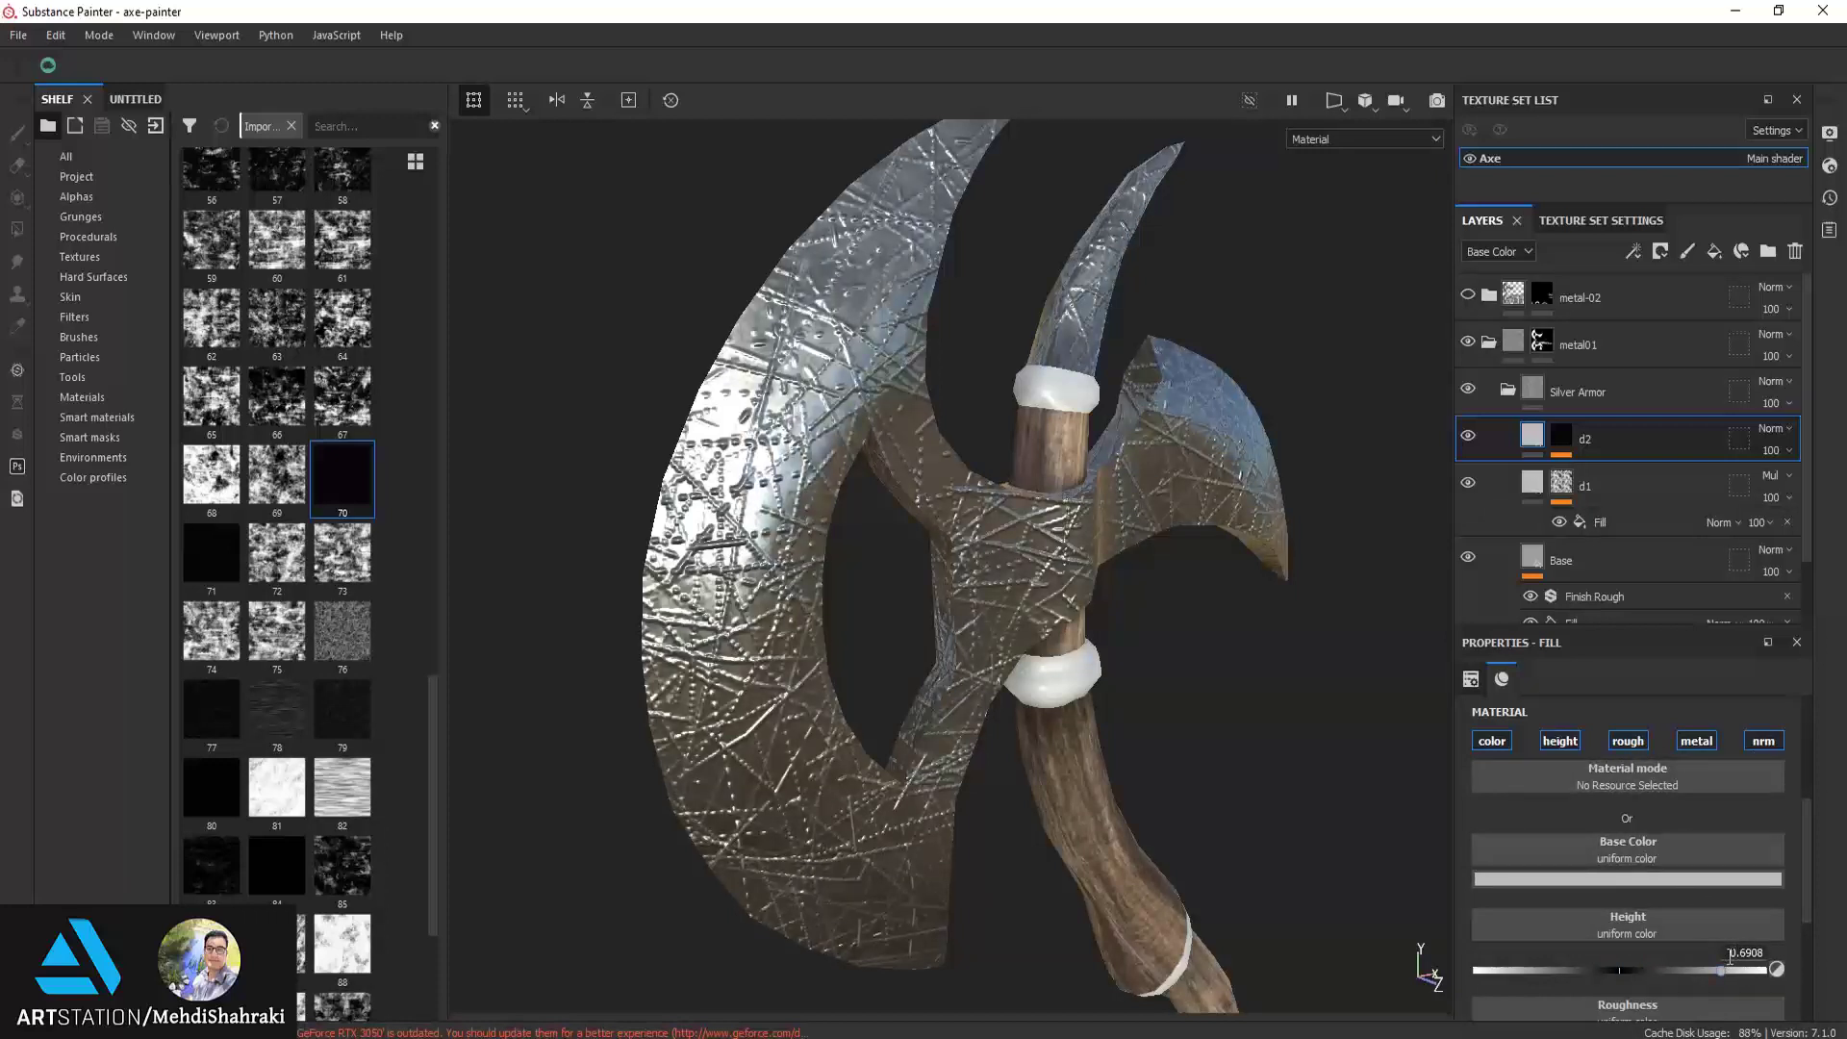
key(BackSpace)
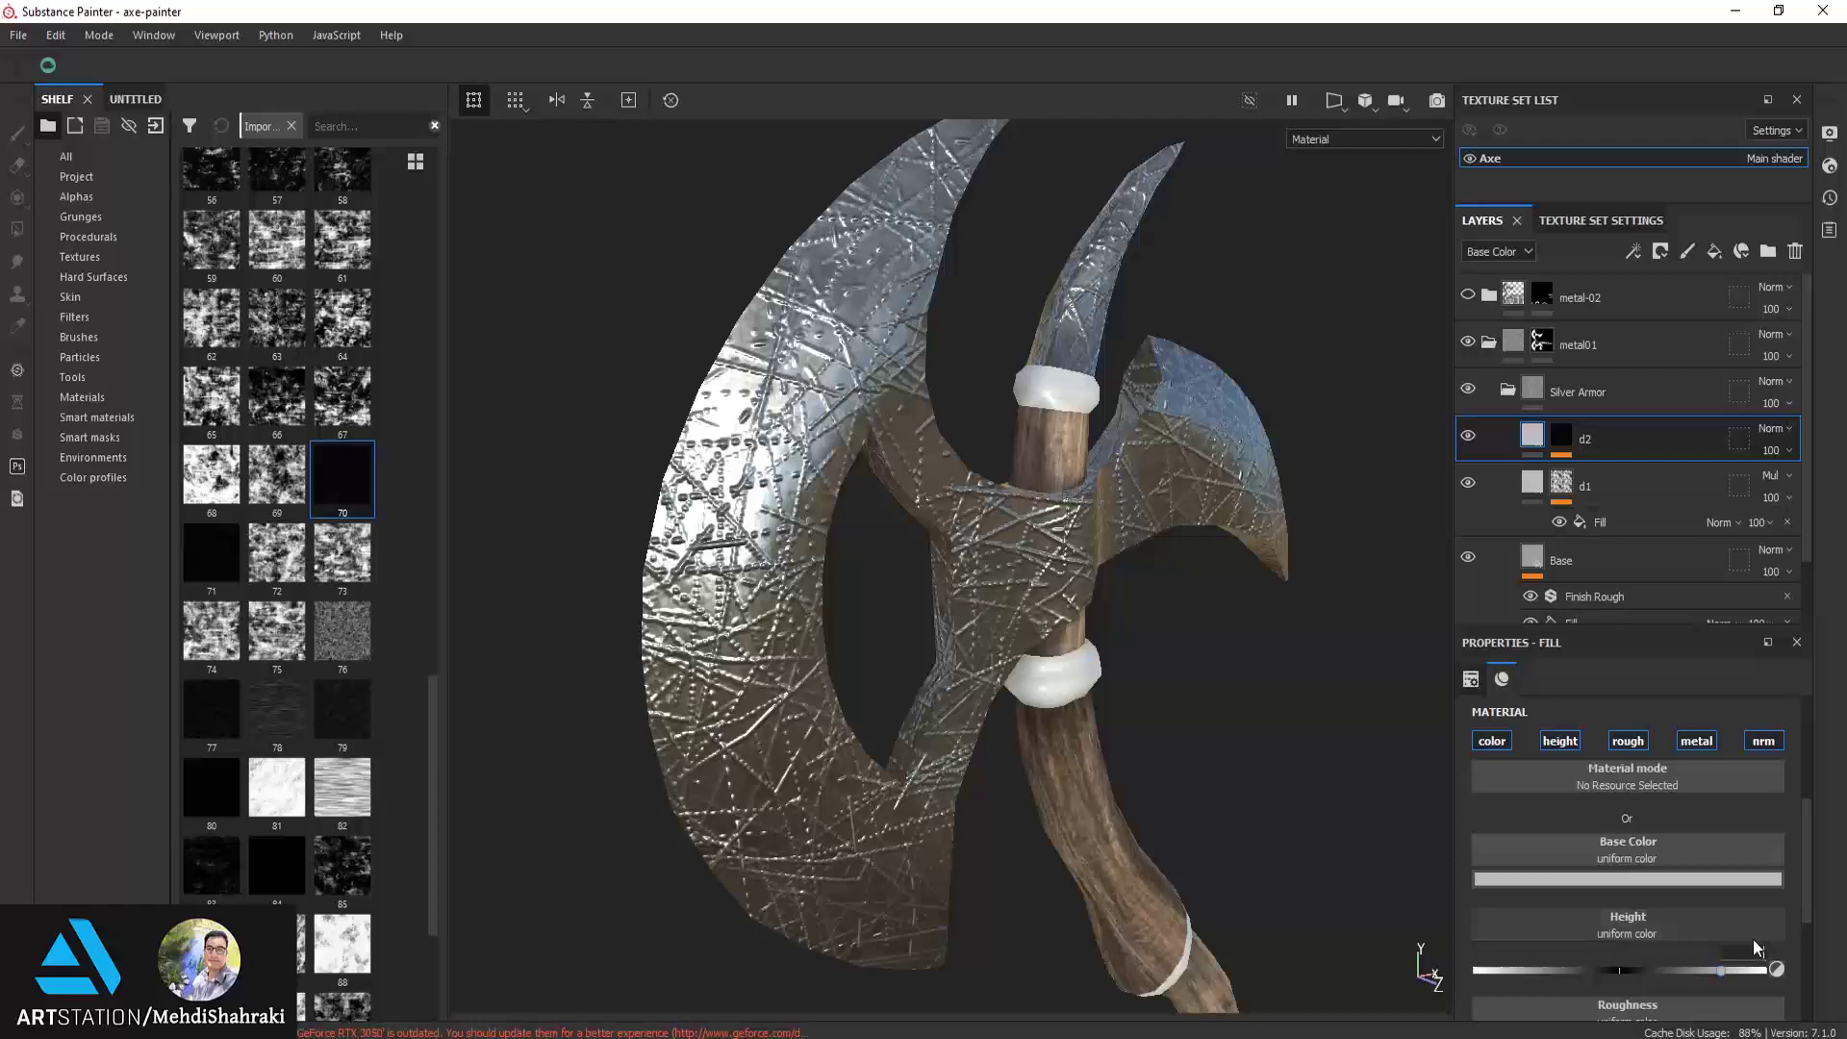
text(-0.05)
key(Return)
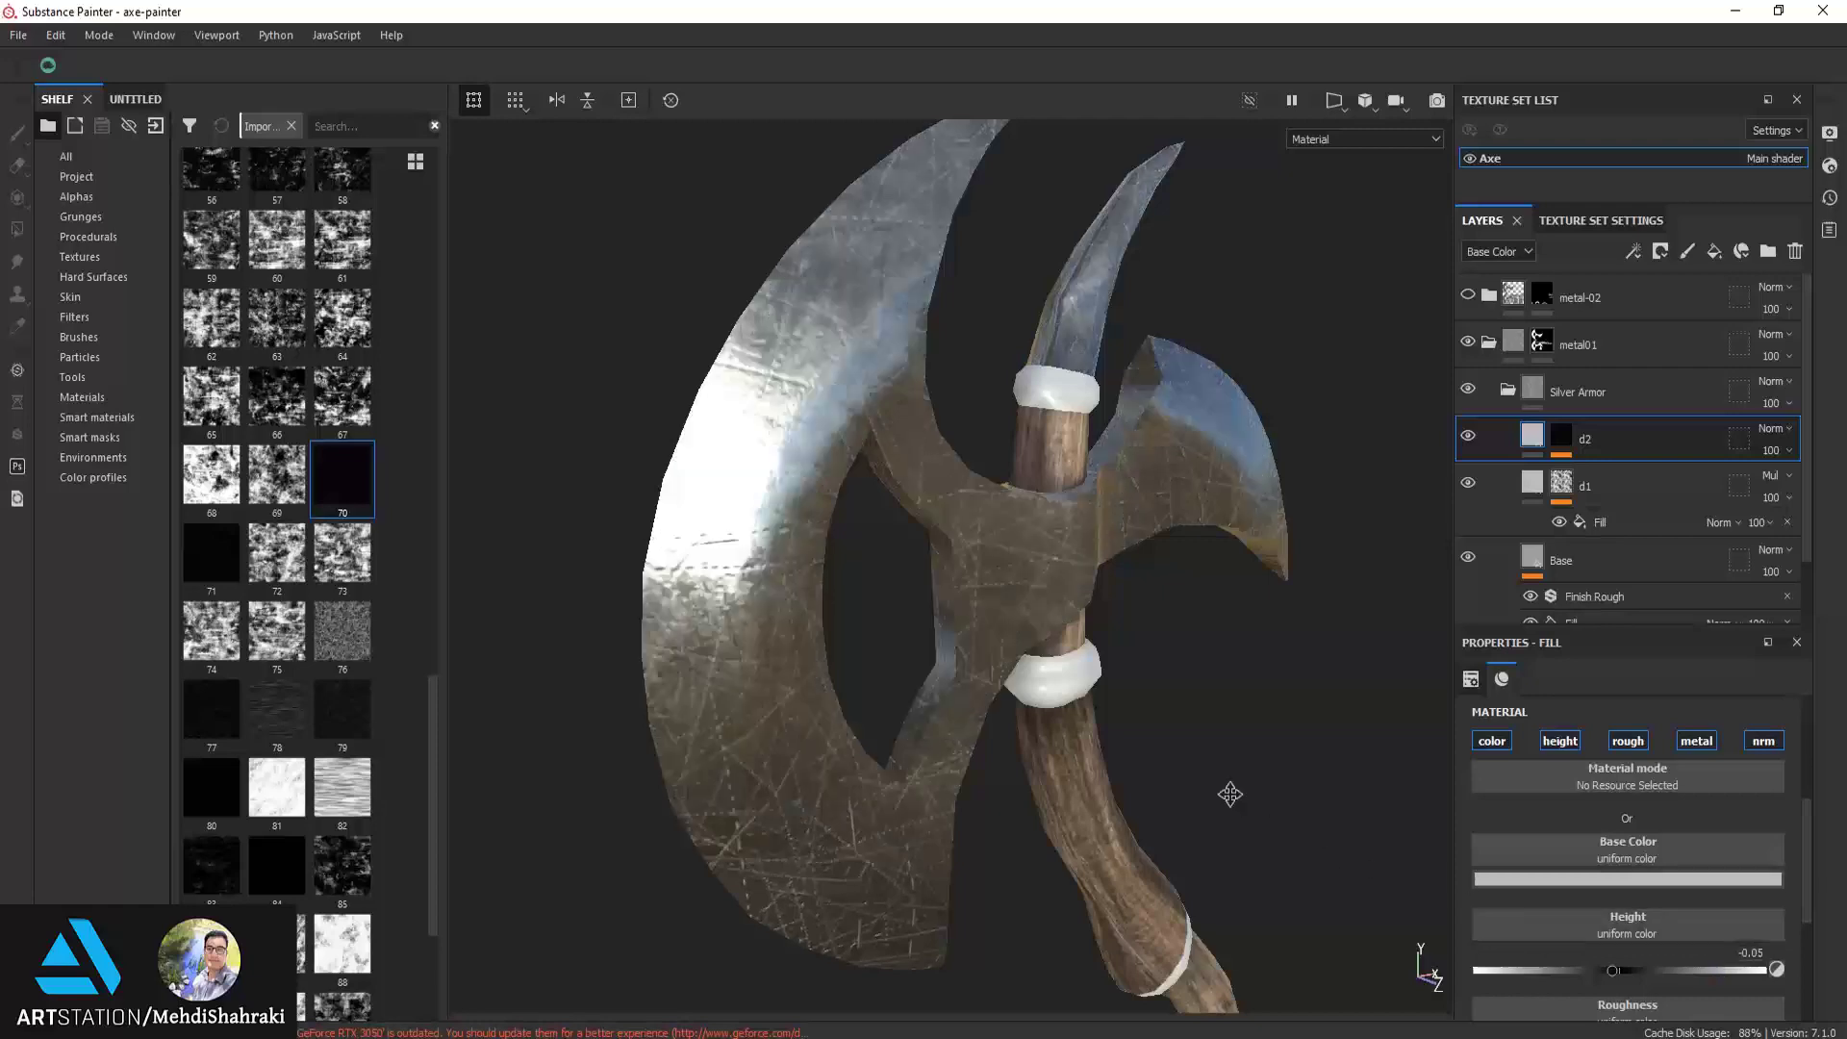
alt+drag(1229, 794, 1115, 707)
click(1560, 434)
Add a second fill to d2's mask using Clouds 2 noise as its grayscale
right_click(1572, 437)
click(1608, 470)
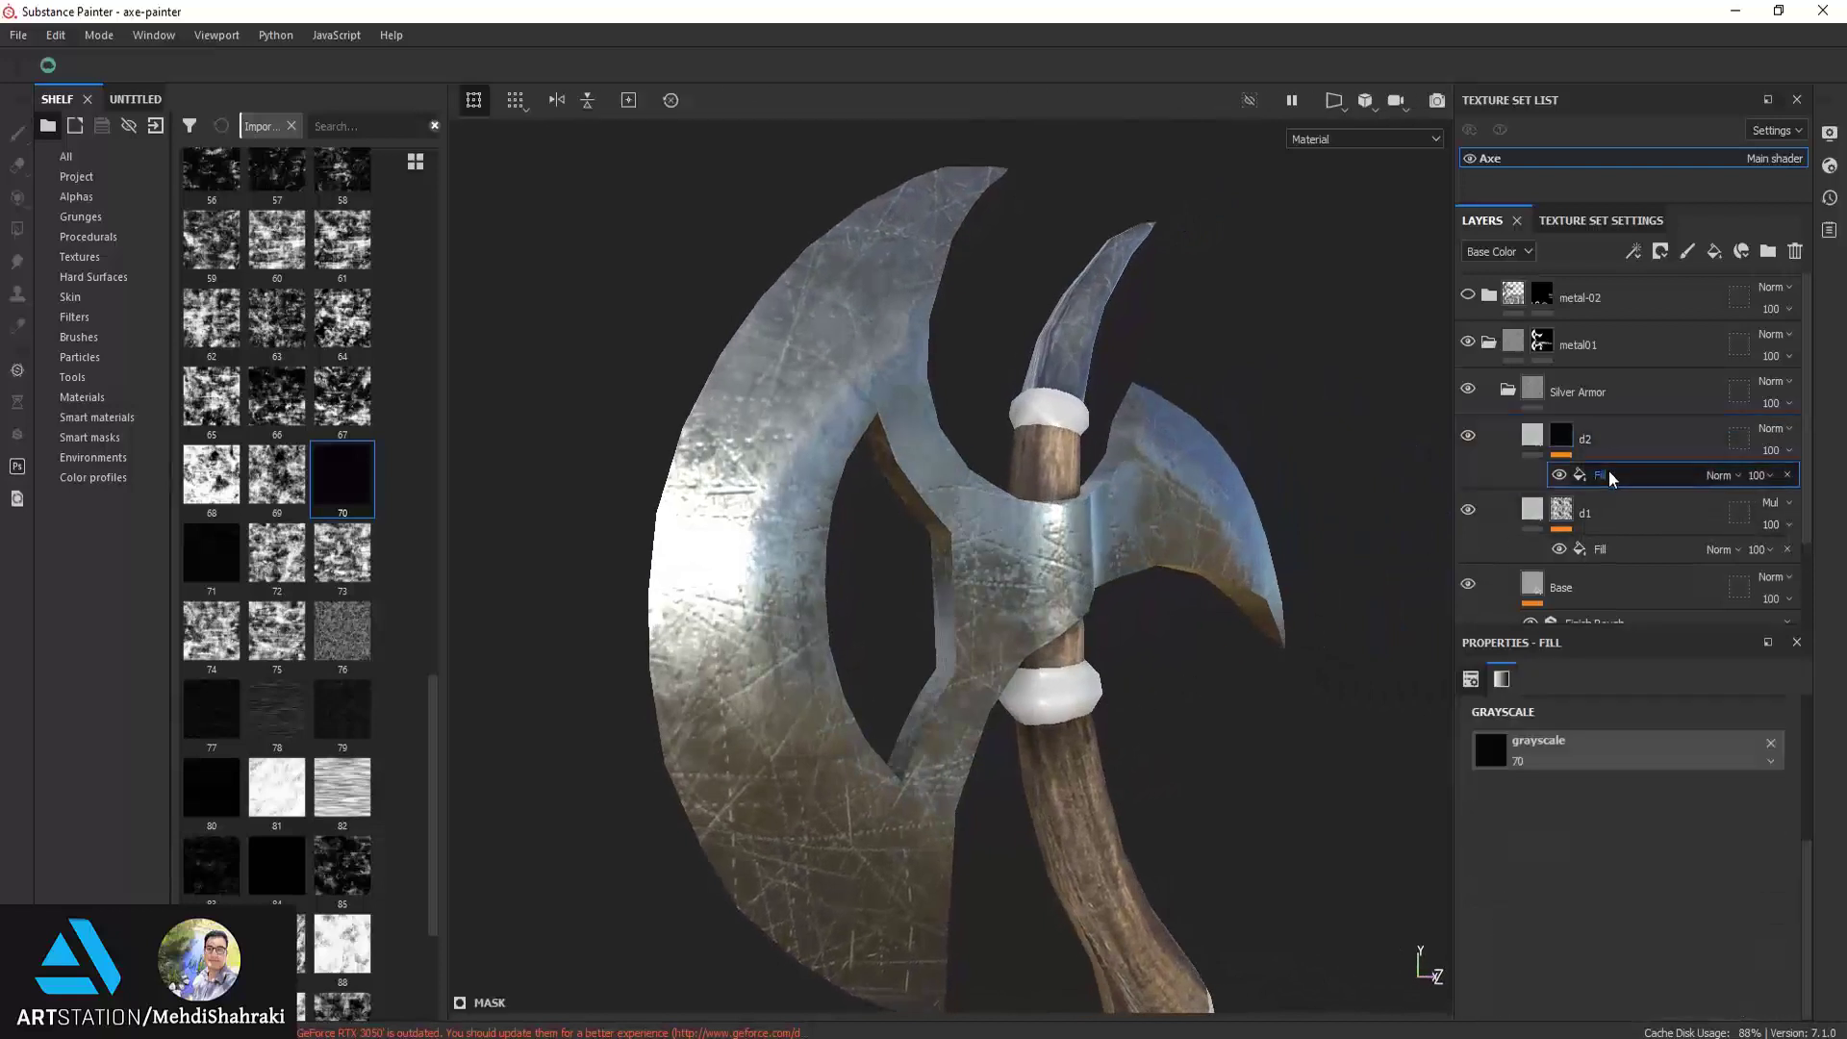
click(1634, 253)
click(1666, 325)
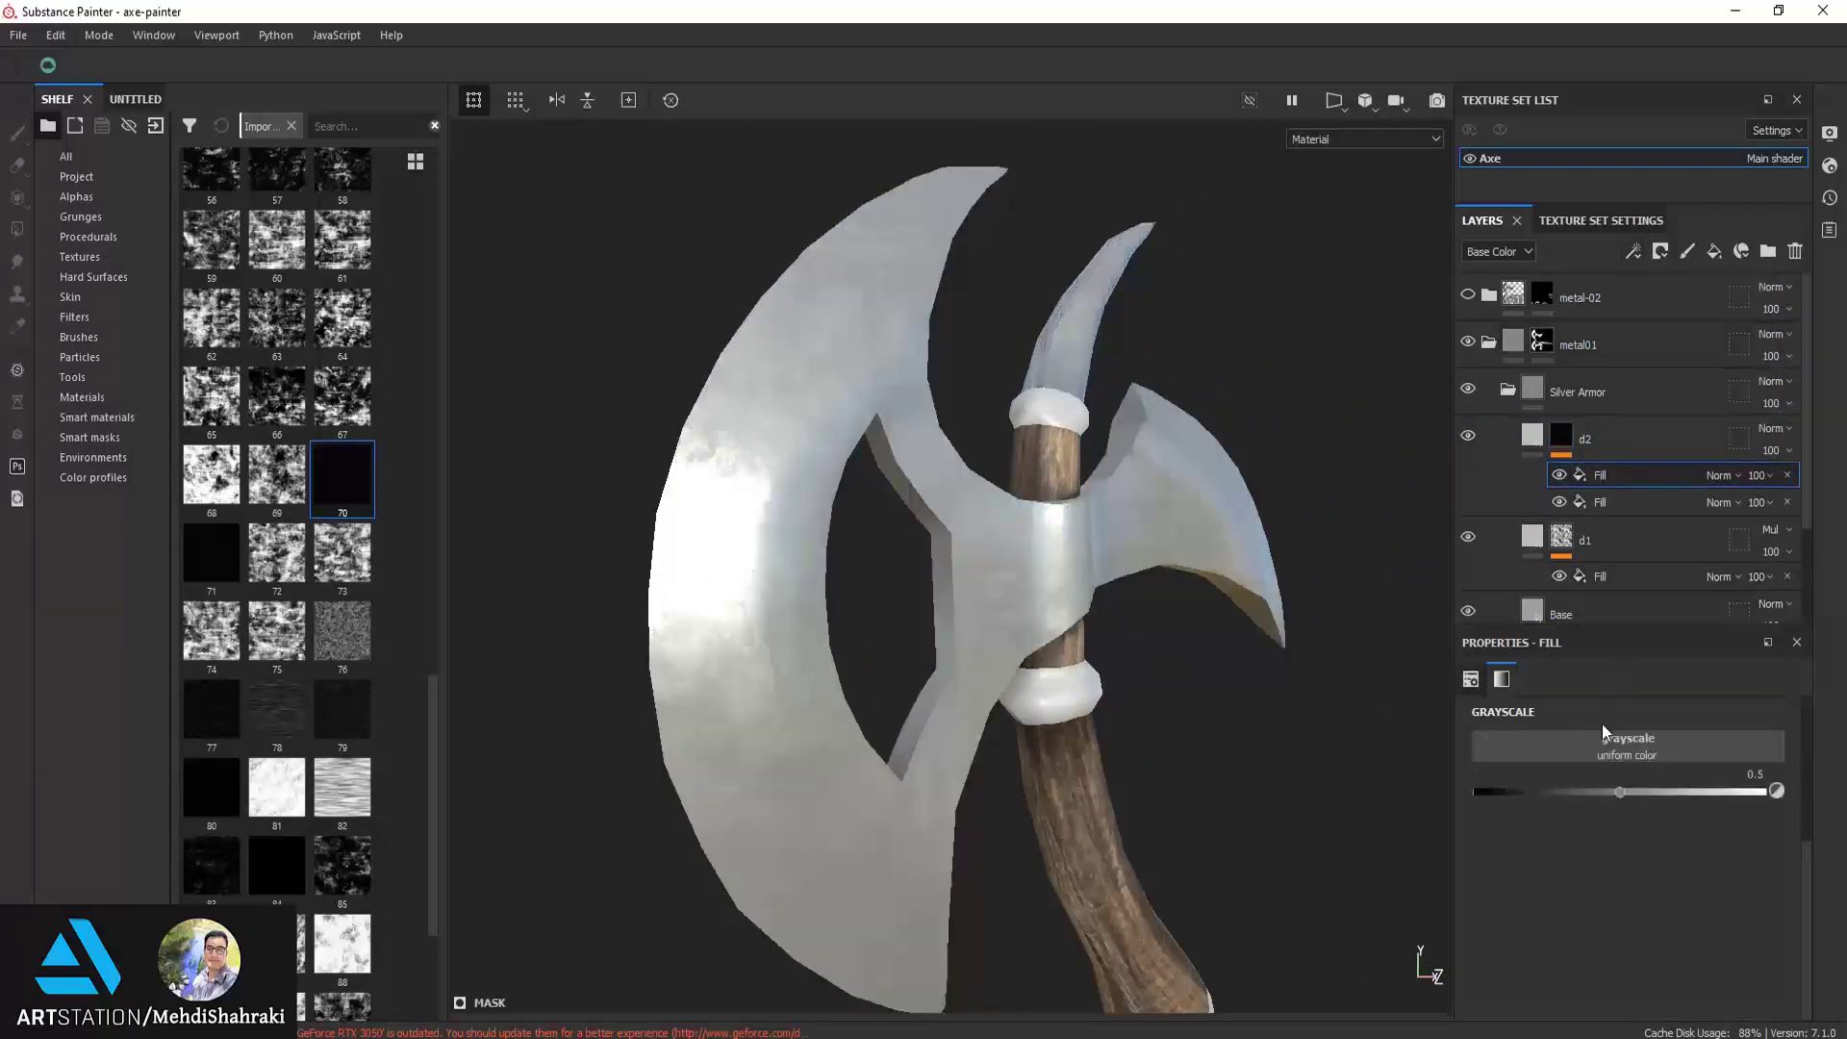
click(1634, 746)
text(cedural,texture)
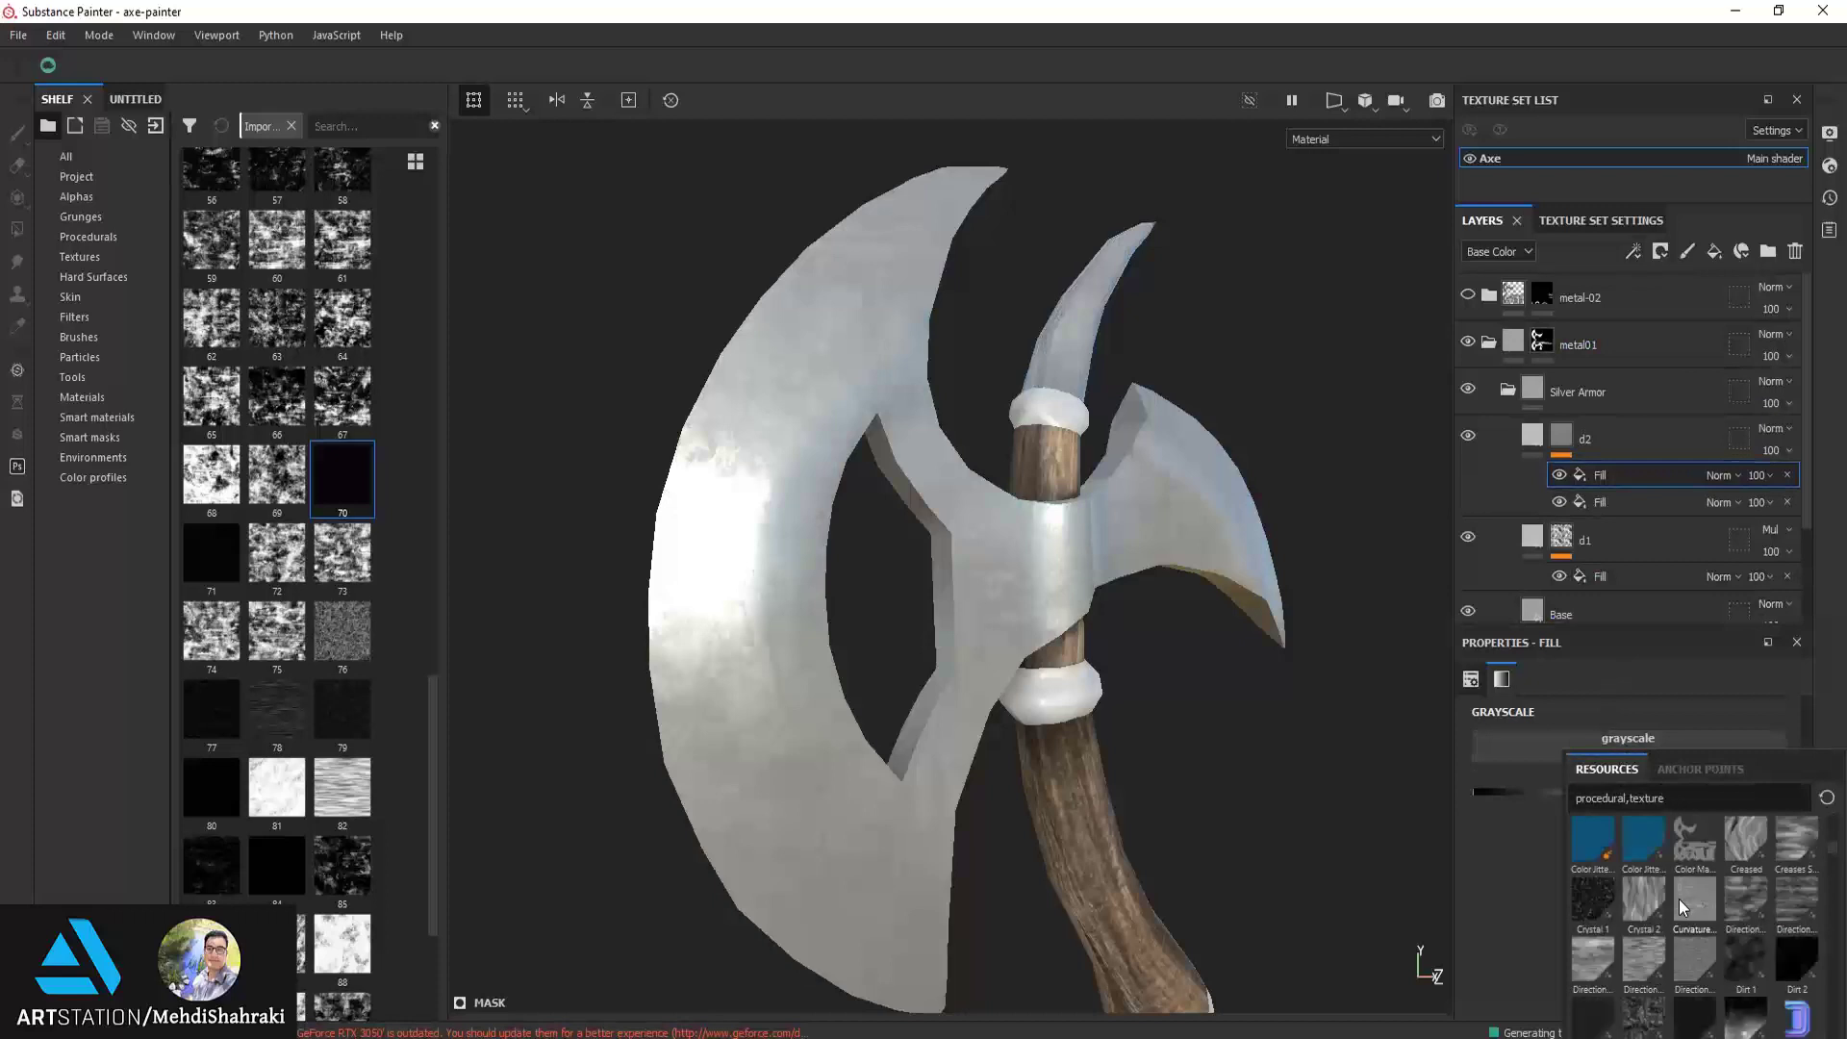
text(lo)
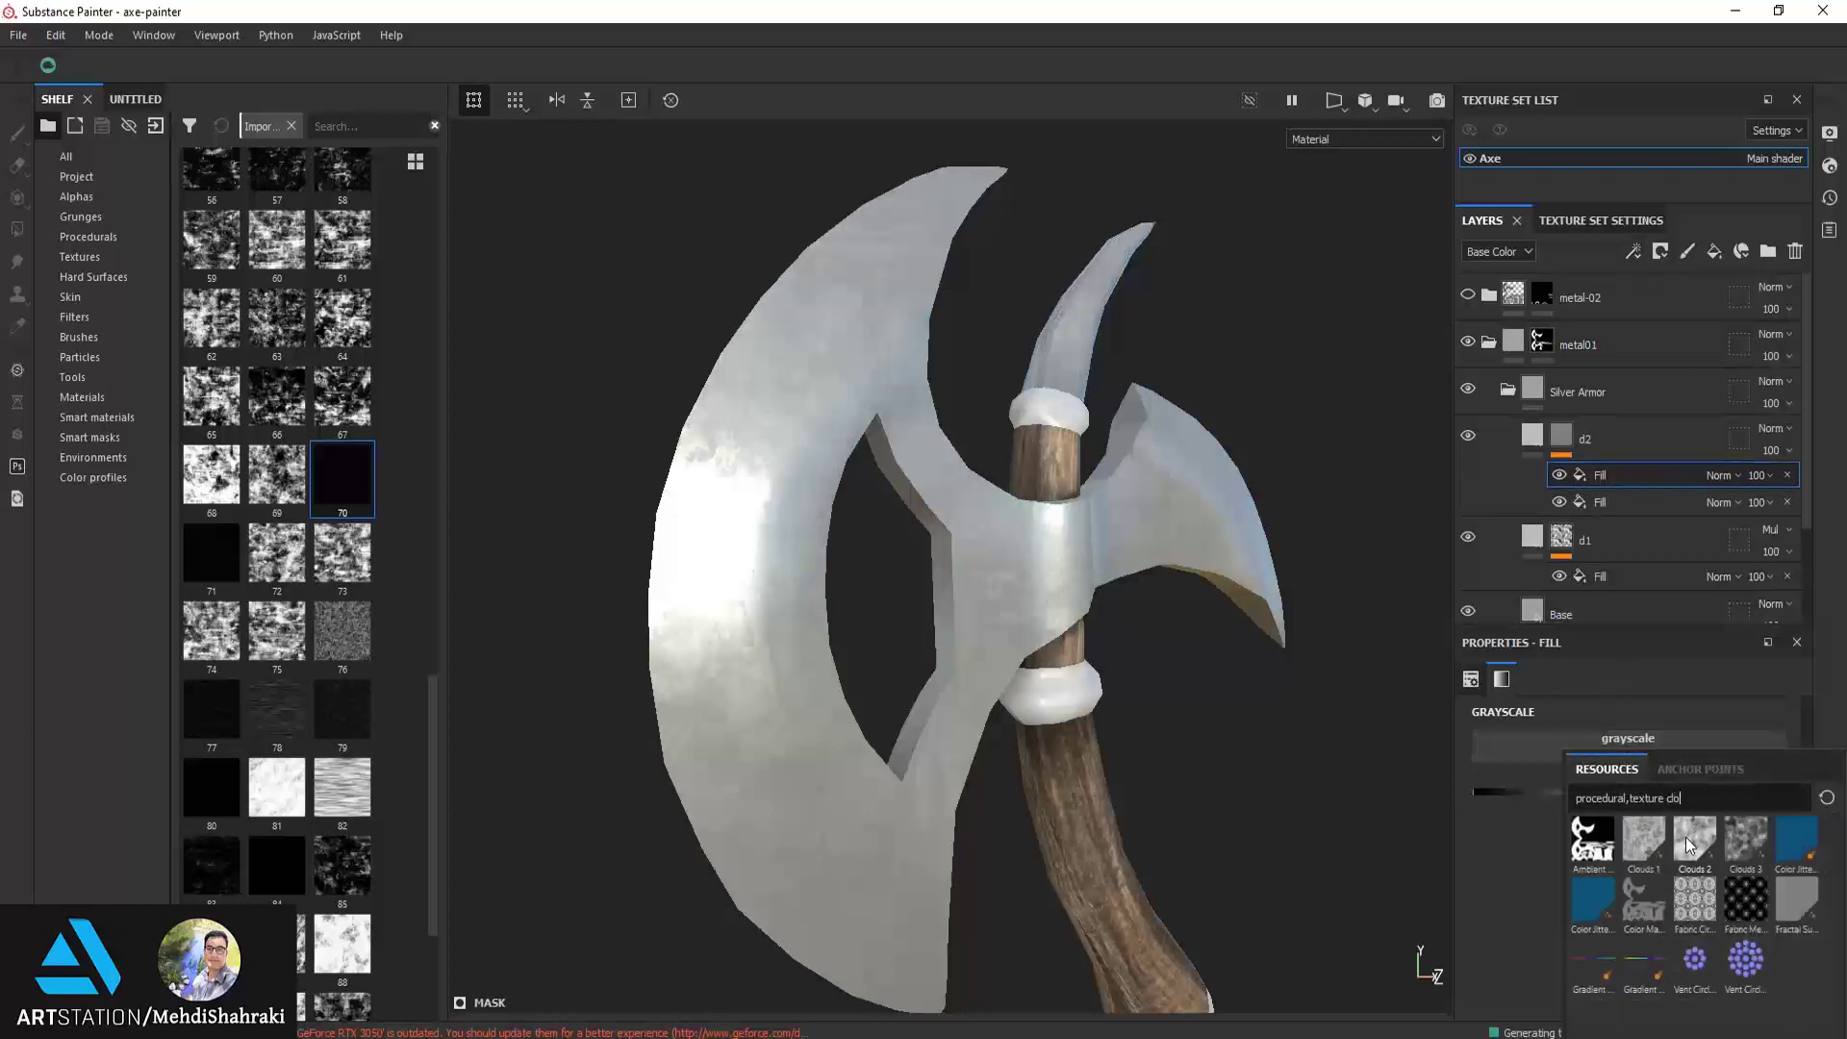
click(1695, 839)
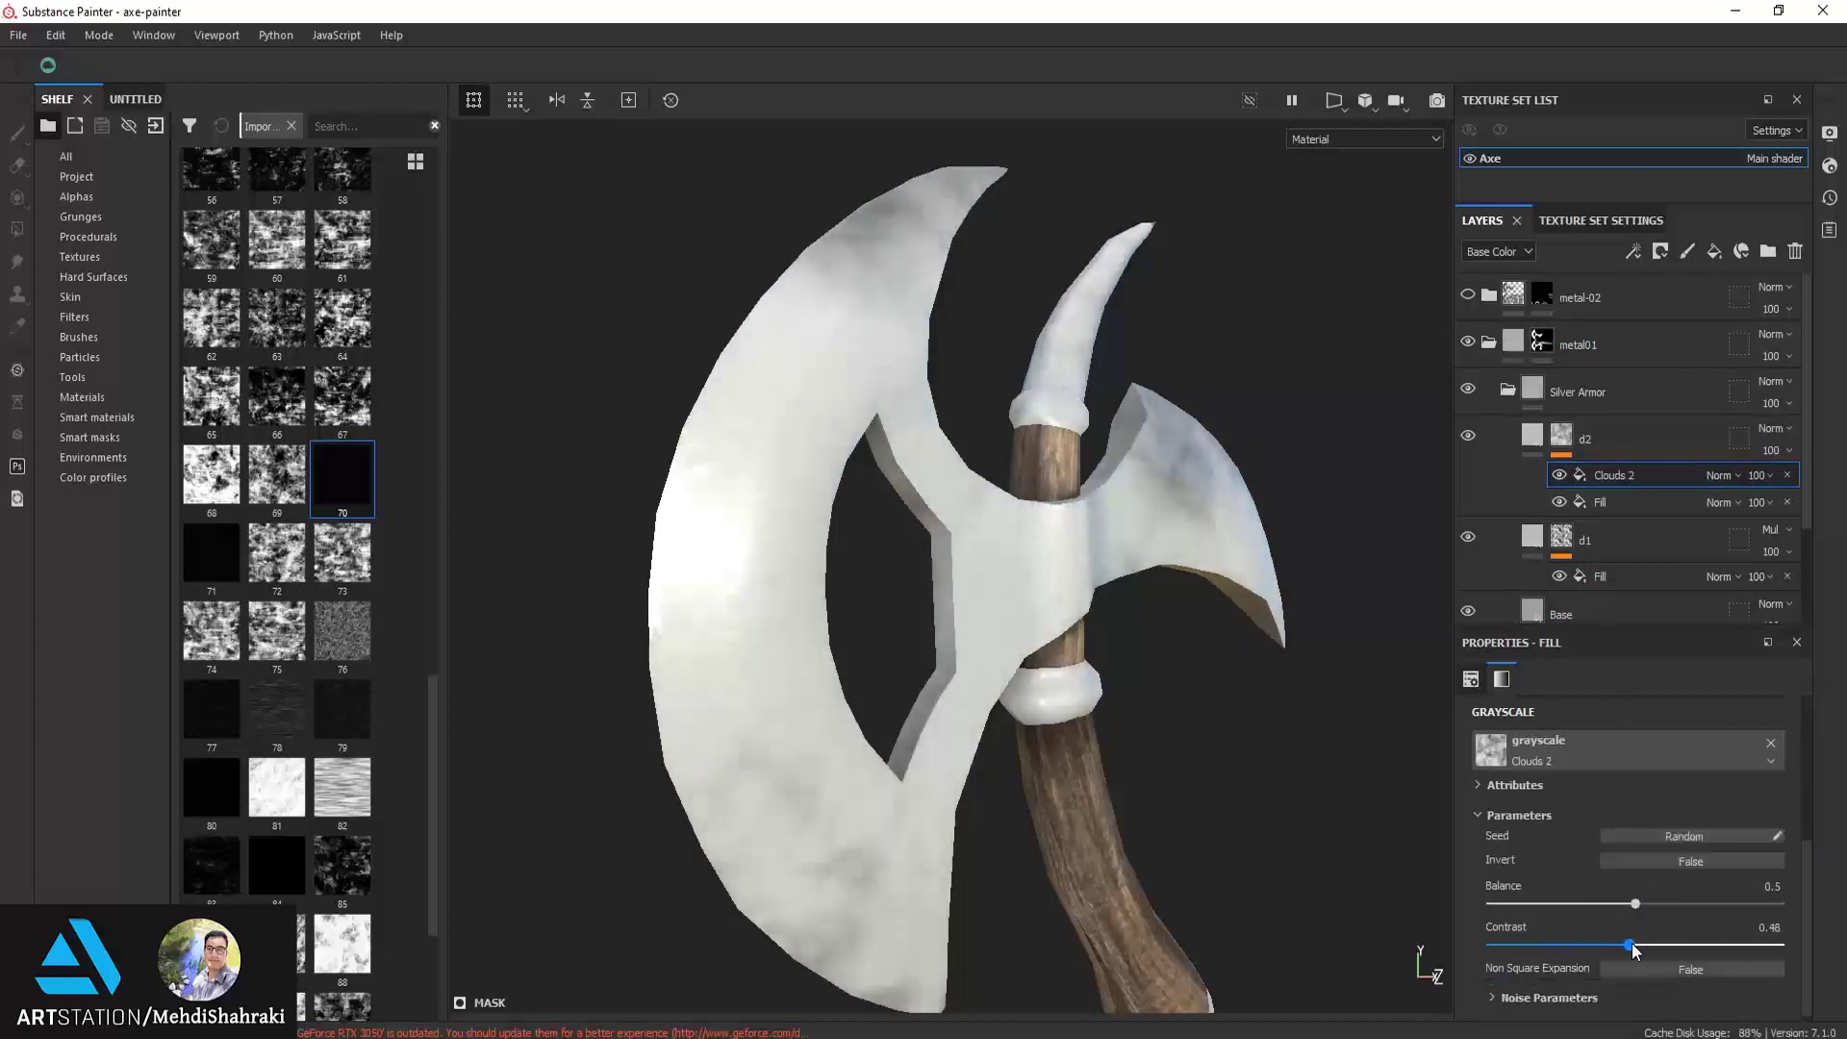
Set the Clouds 2 fill to Subtract and lower its balance to about 0.13
scroll(1717, 475, down, 3)
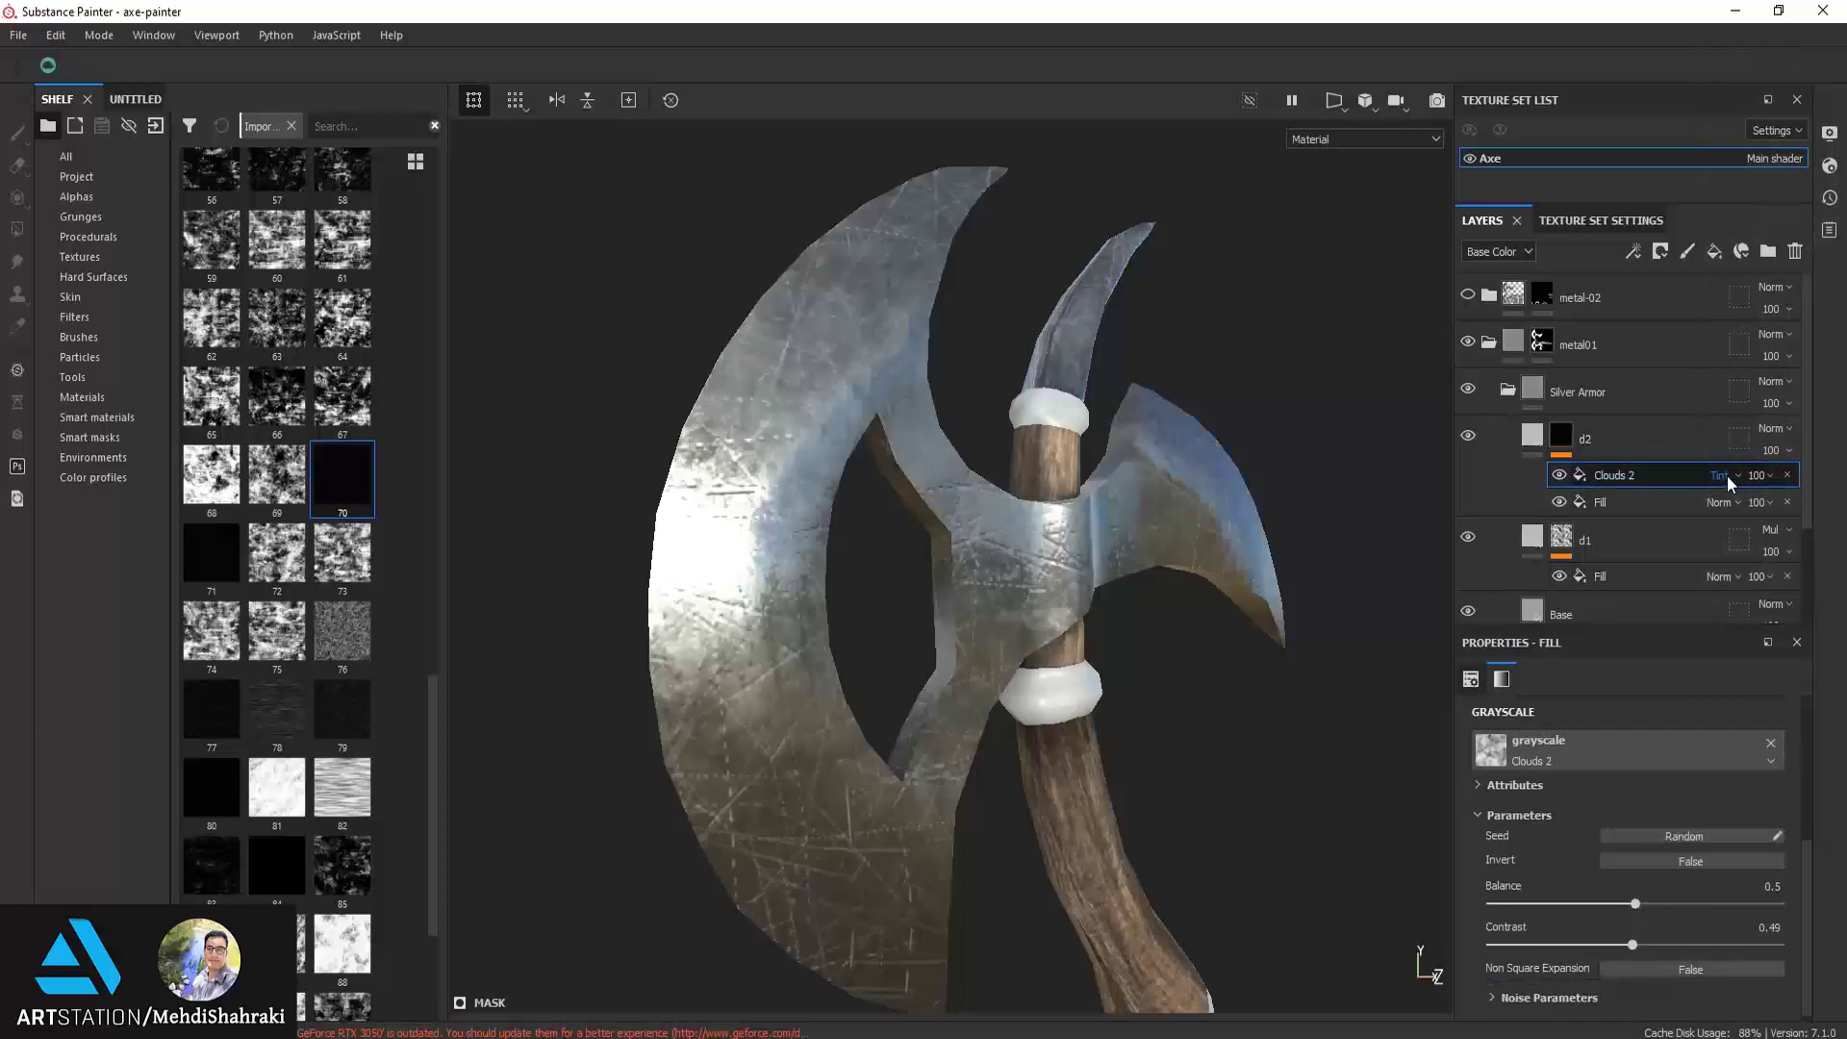
click(1730, 477)
click(1732, 198)
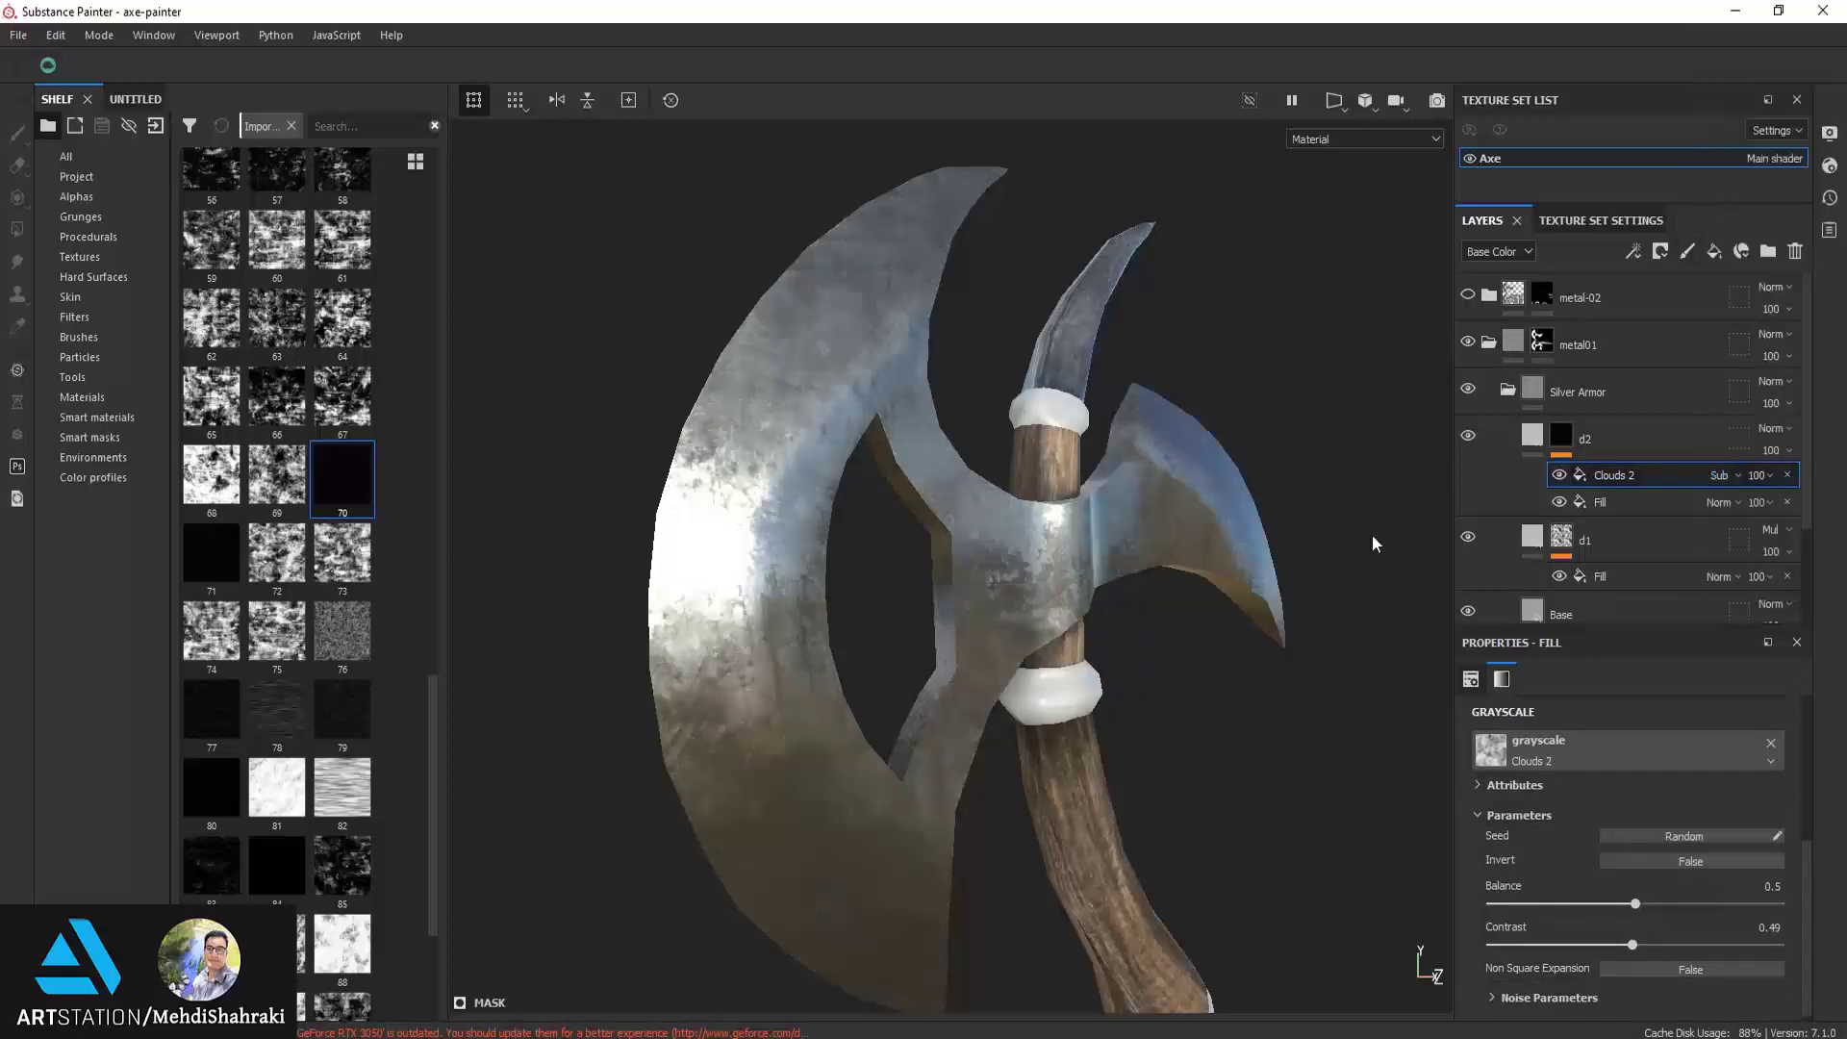
mouse_move(1062, 691)
alt+mouse_down()
mouse_move(1000, 522)
mouse_move(980, 557)
alt+mouse_up()
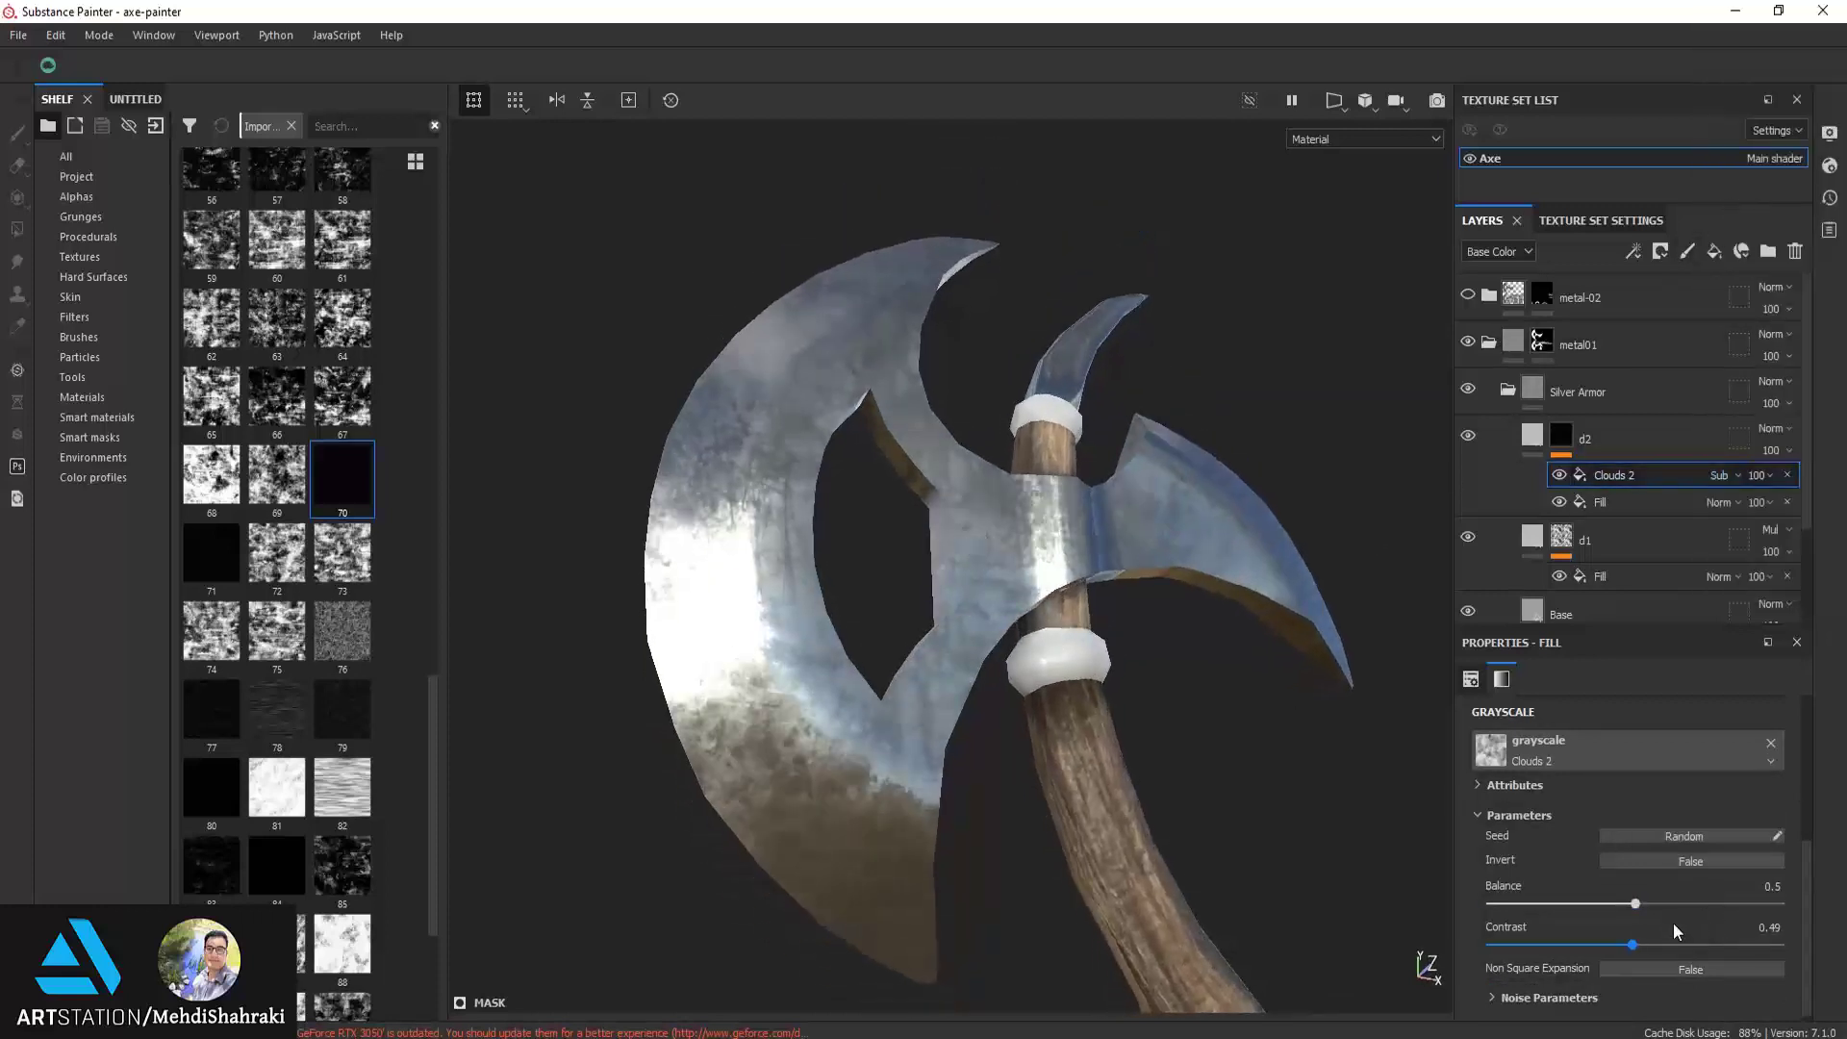
drag(1614, 903, 1521, 904)
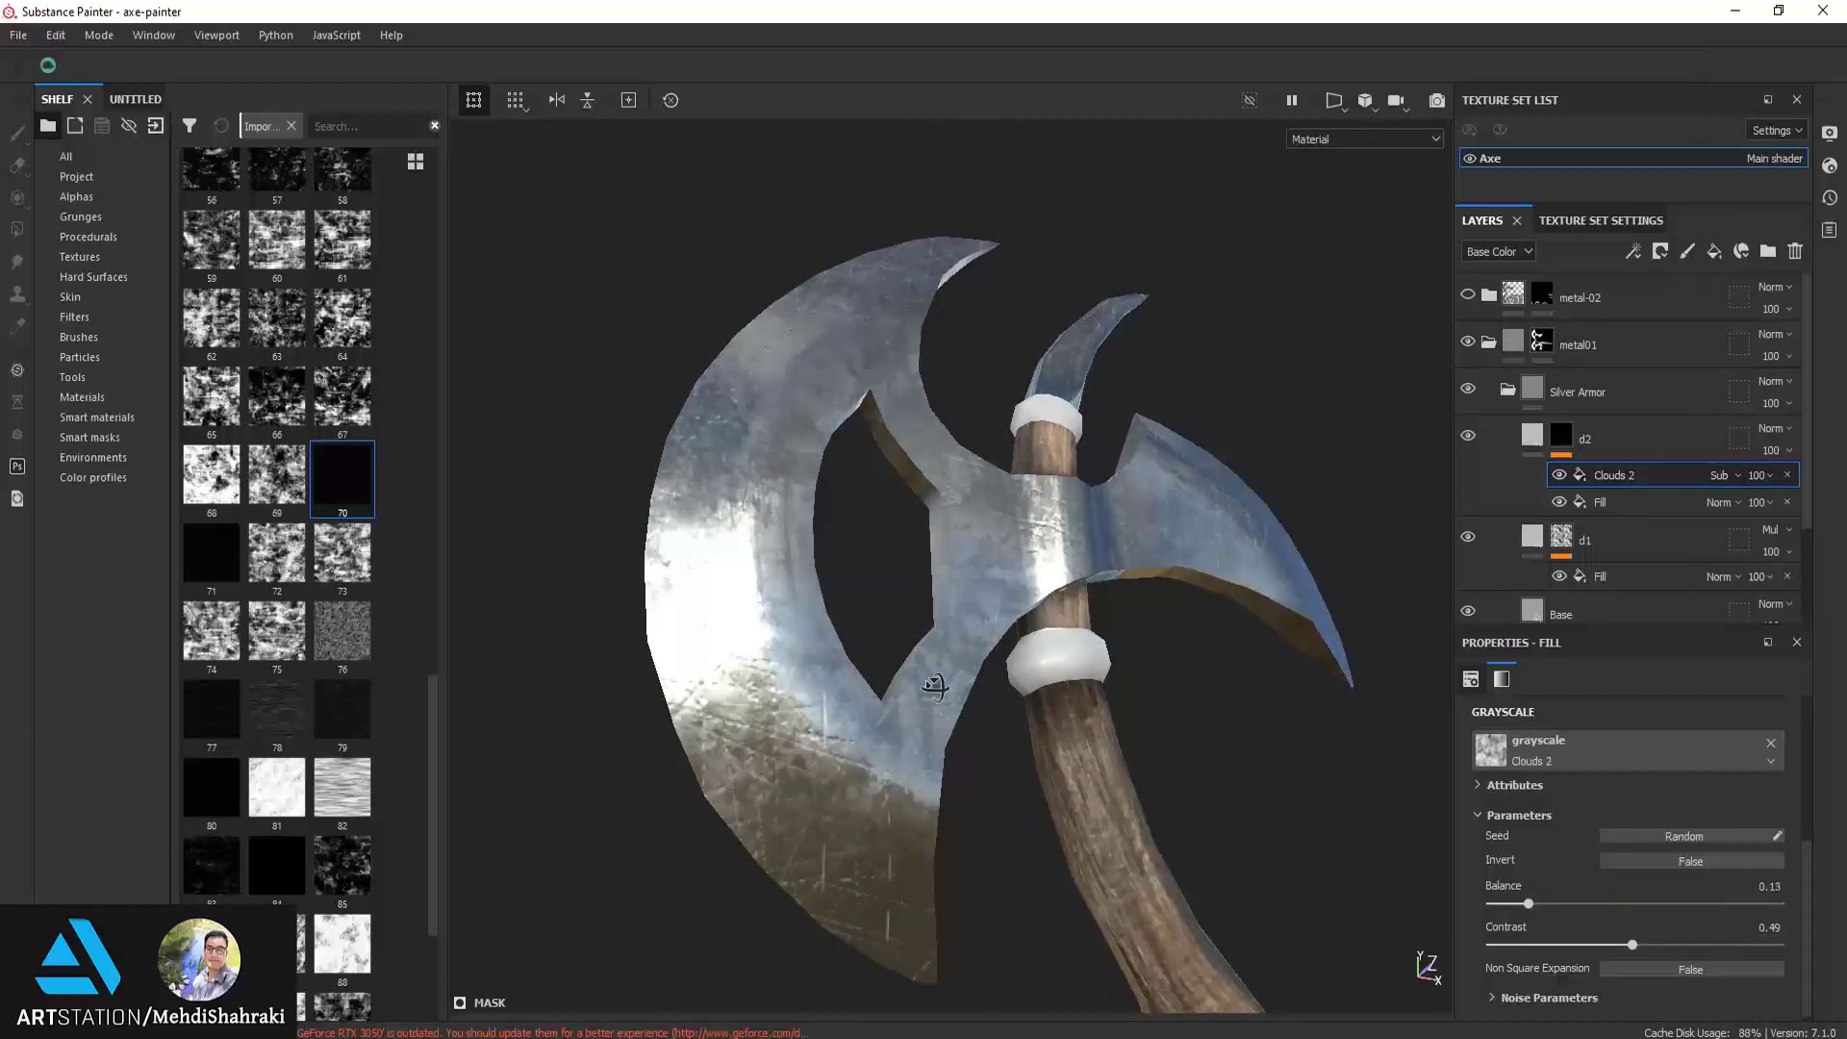
alt+drag(935, 686, 1003, 795)
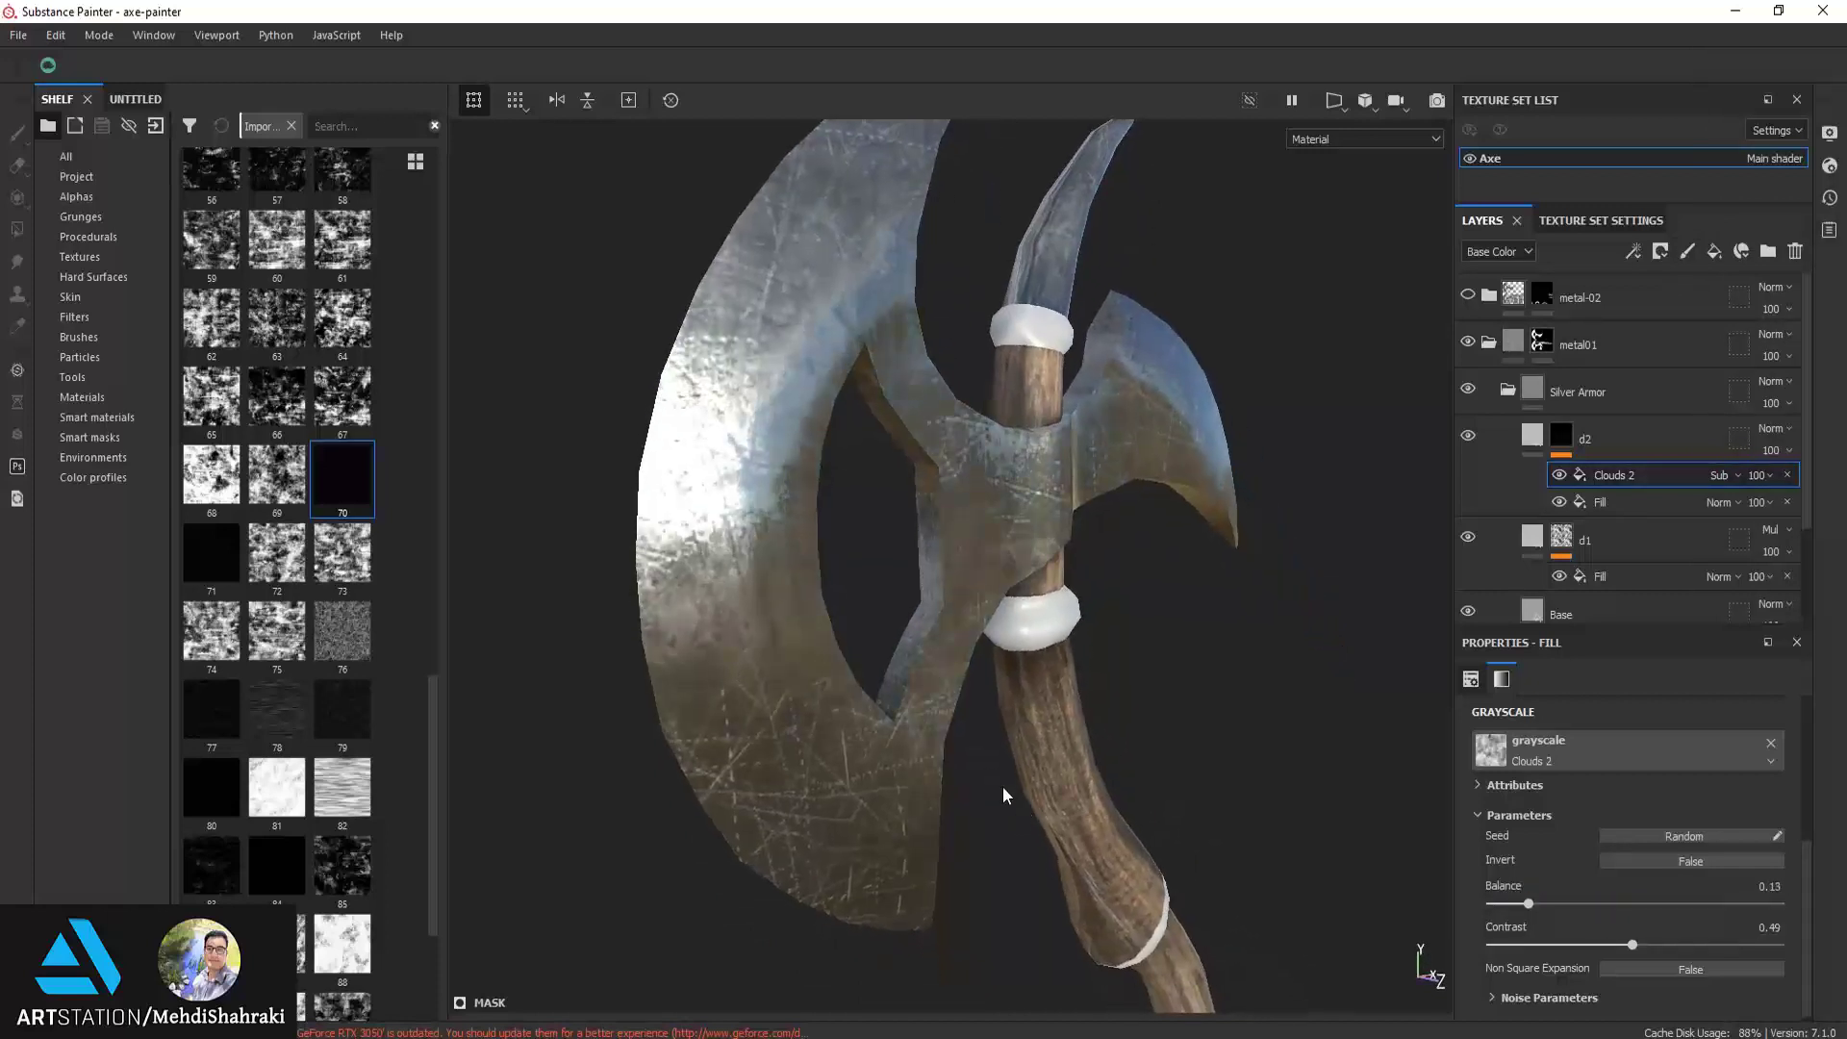
click(1530, 436)
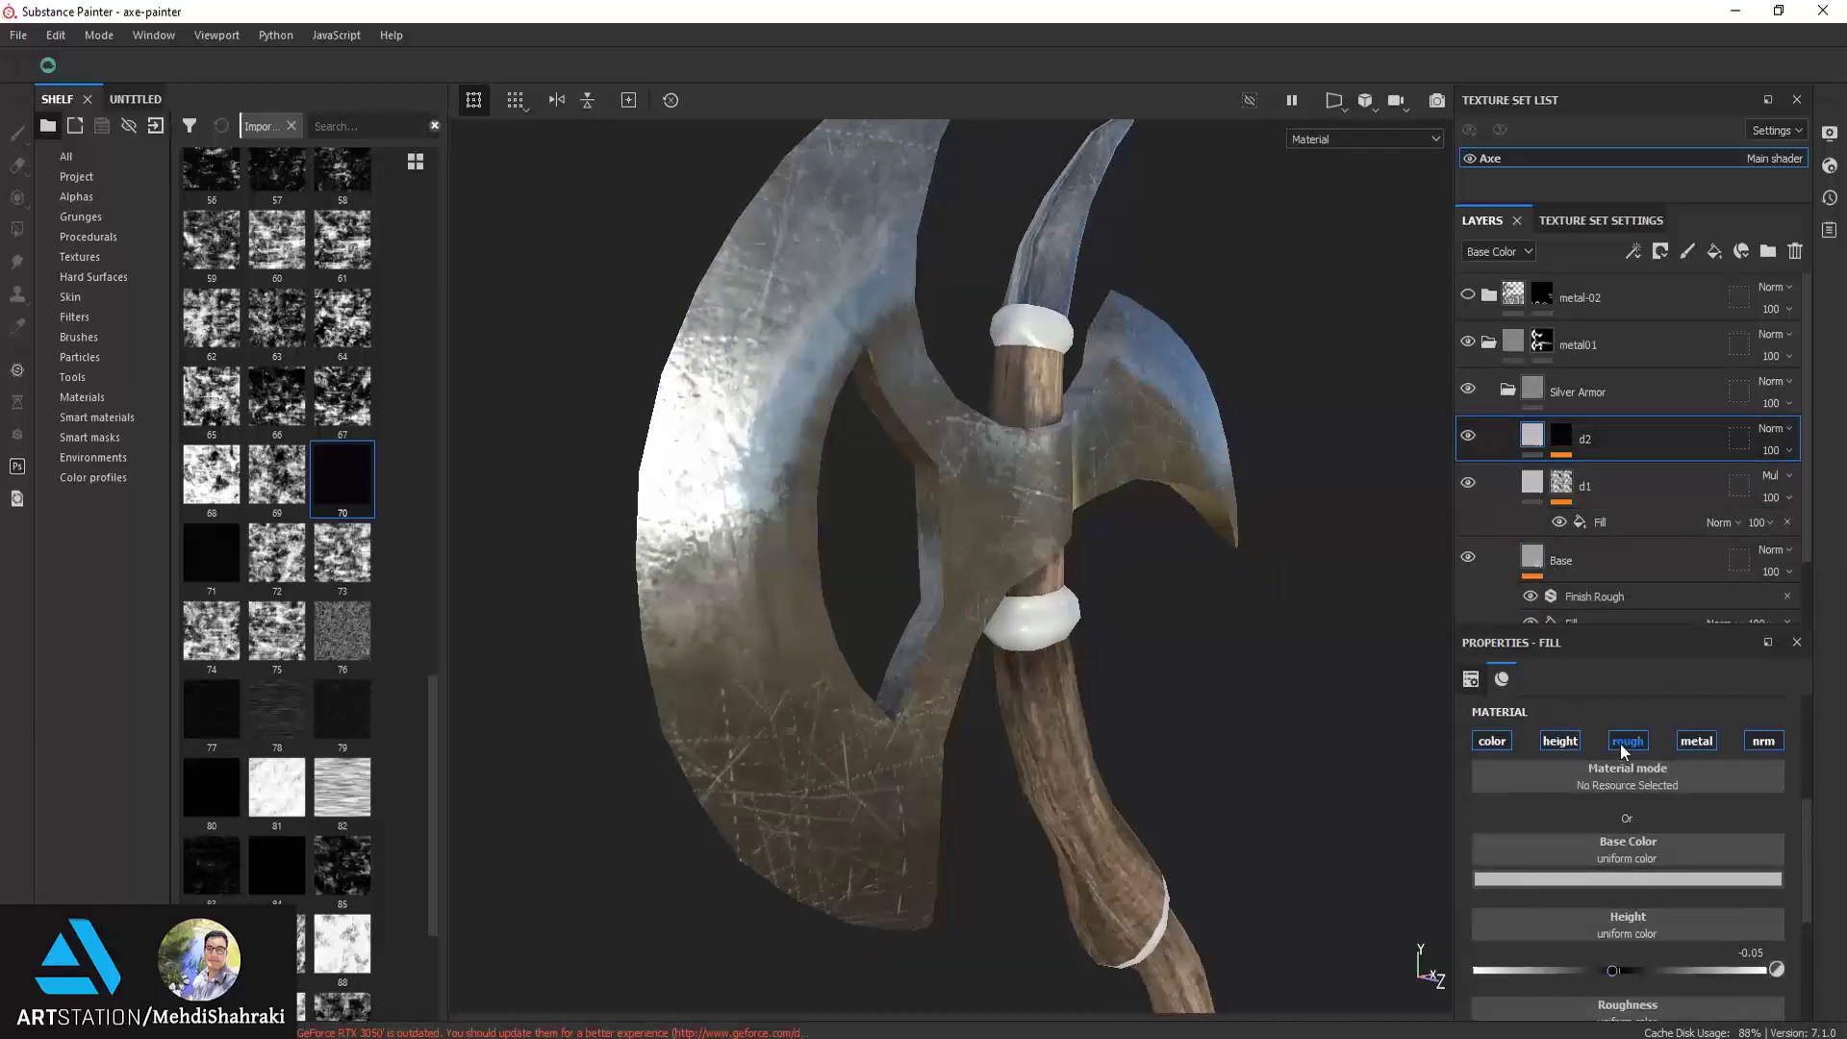
Set d2 to Multiply with a black base colour, roughness 0.6612 and metallic 0.8191
click(1785, 428)
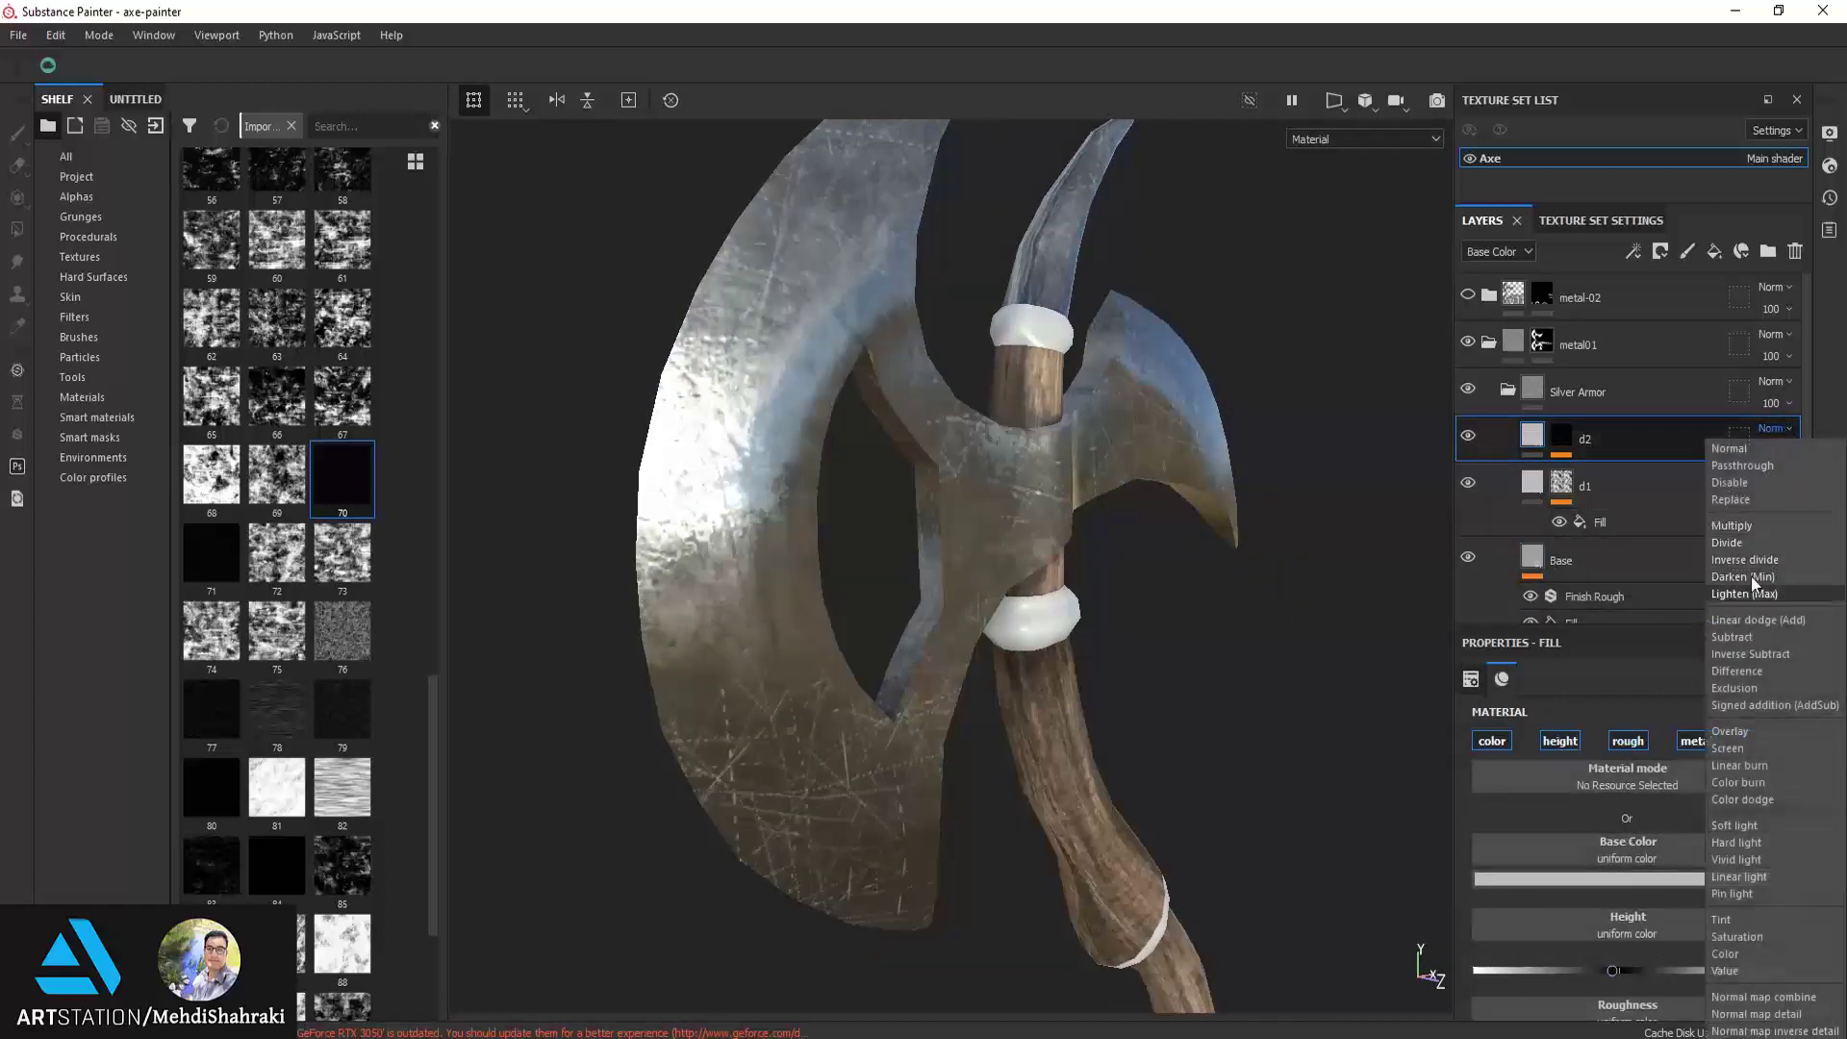
click(1745, 528)
click(1628, 845)
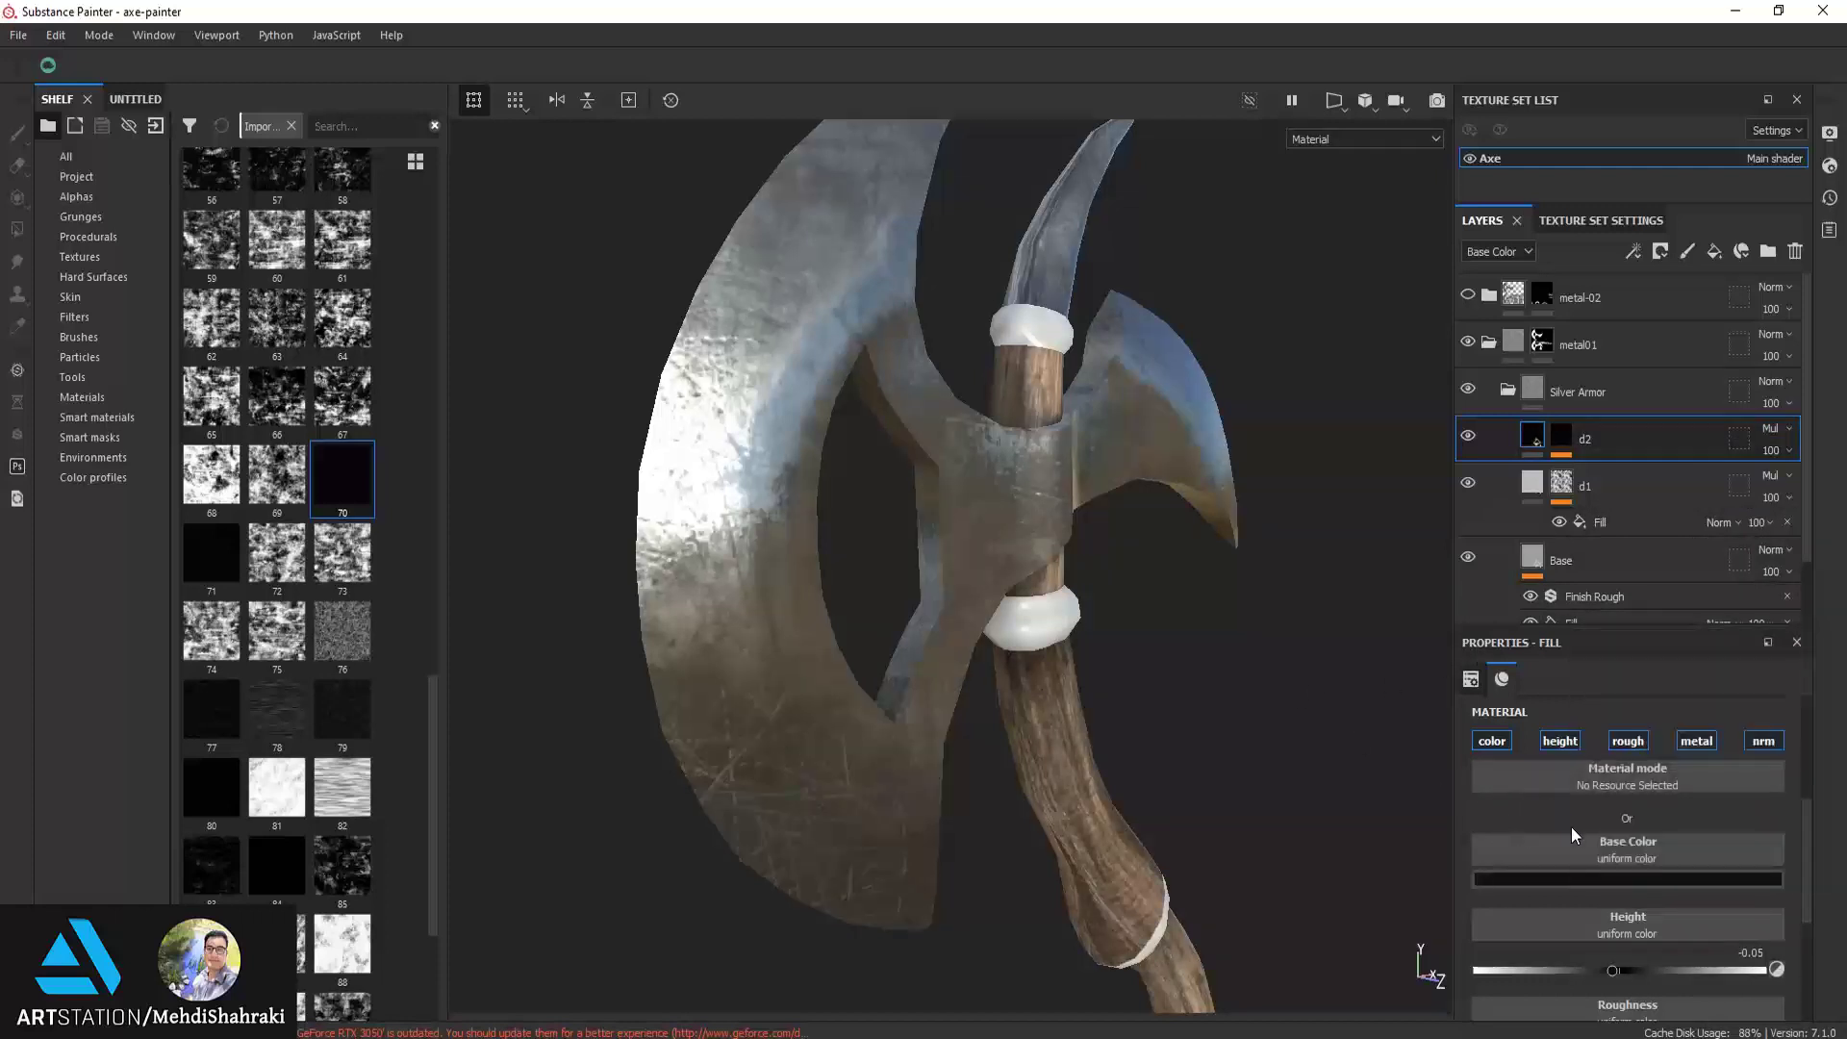
scroll(1622, 825, down, 1)
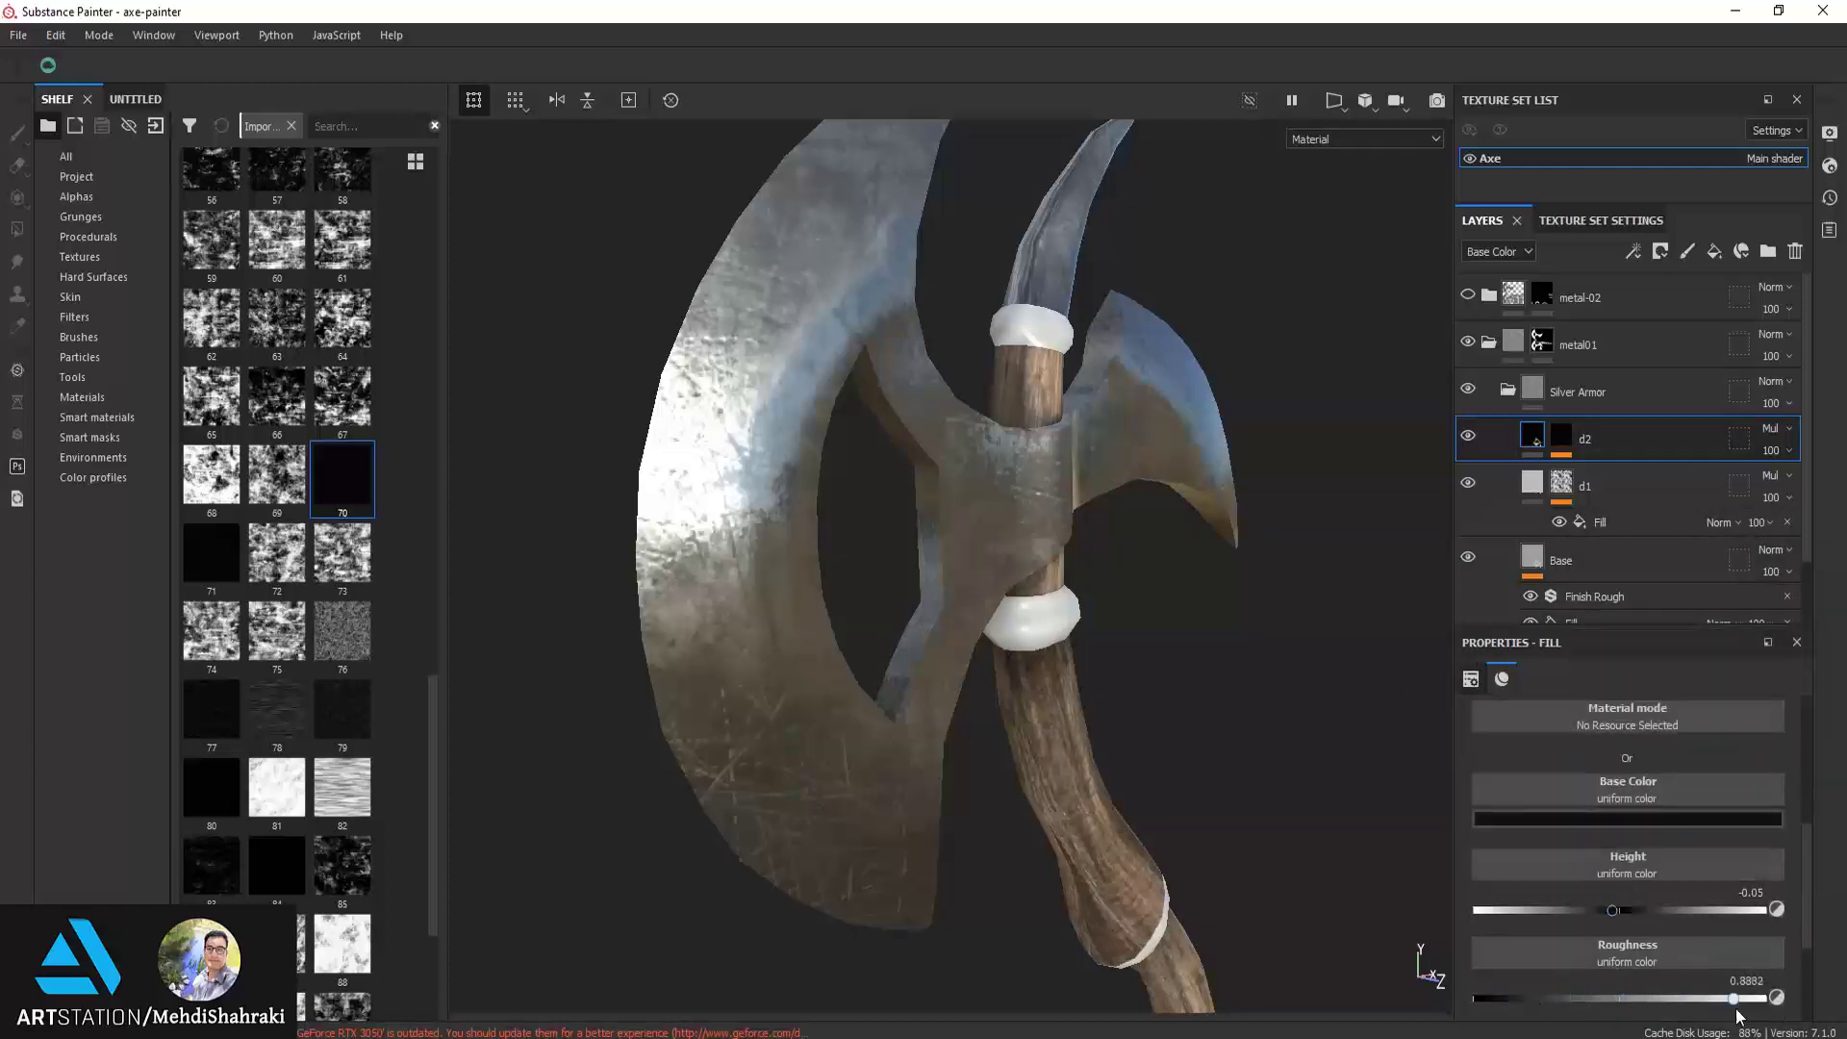
scroll(1664, 1000, down, 1)
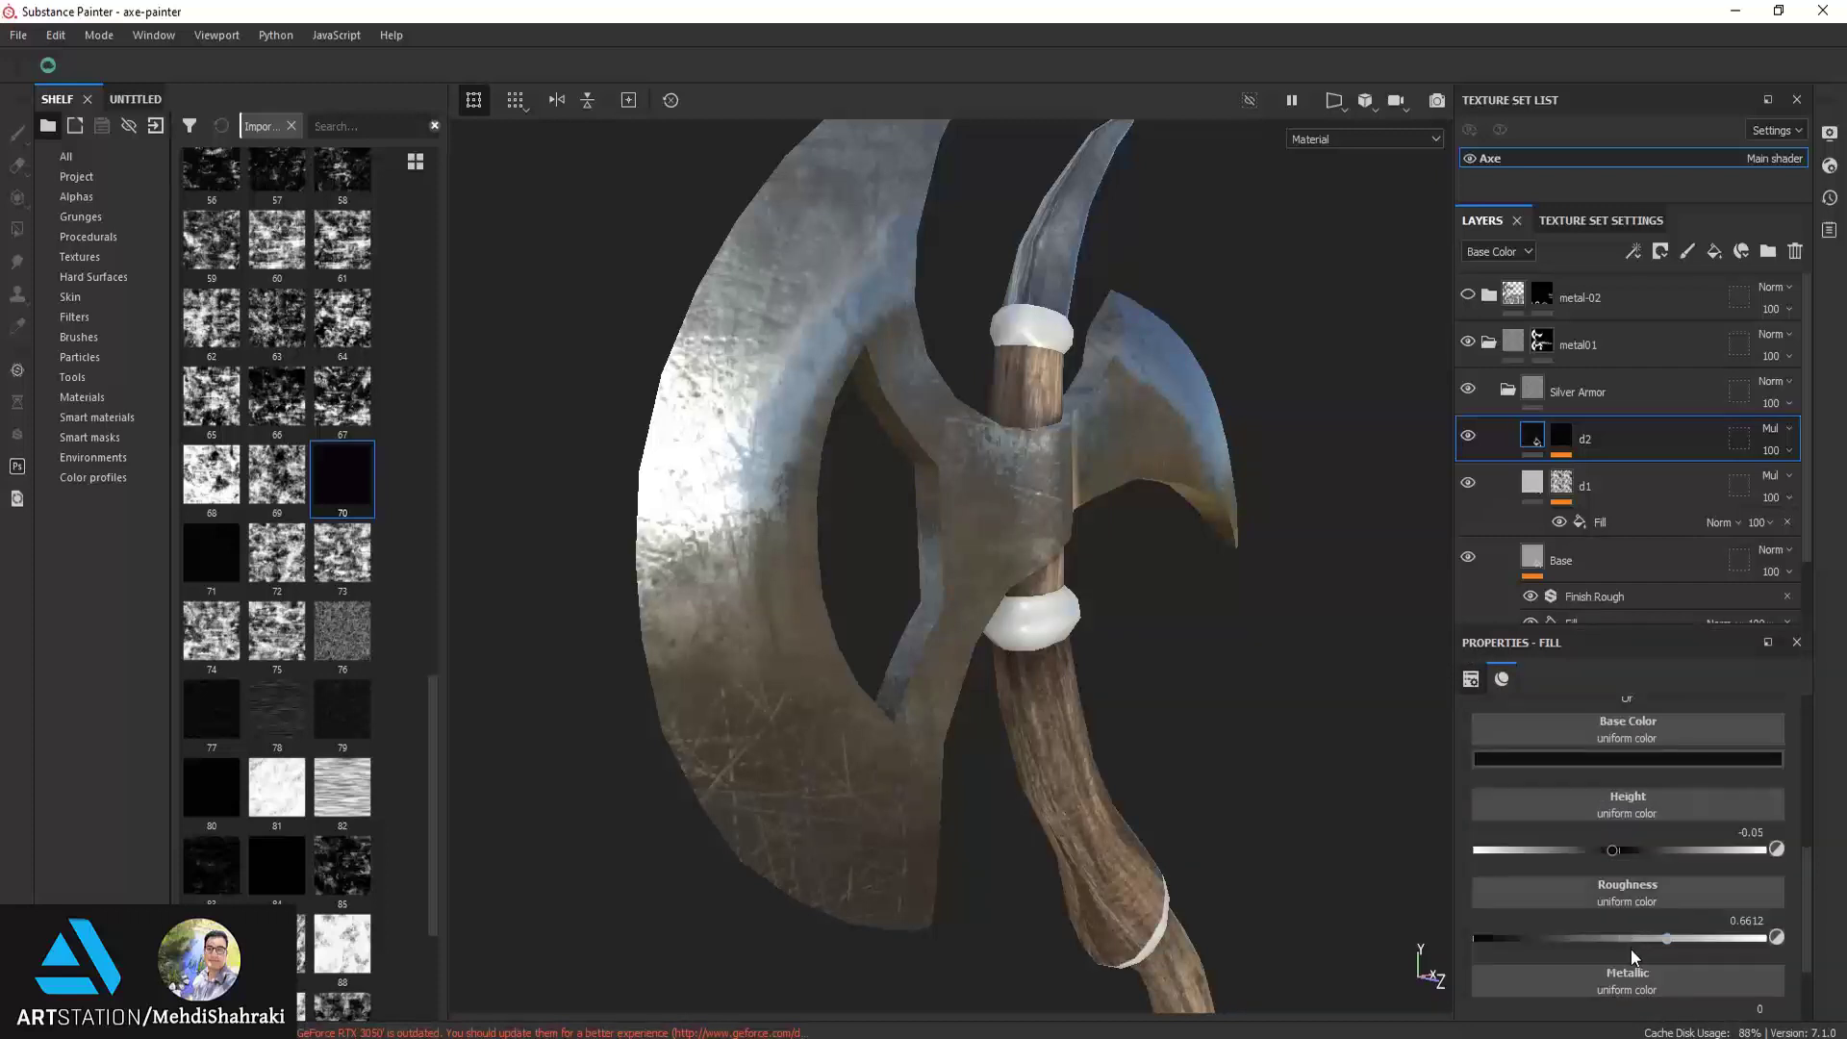
scroll(1625, 962, down, 1)
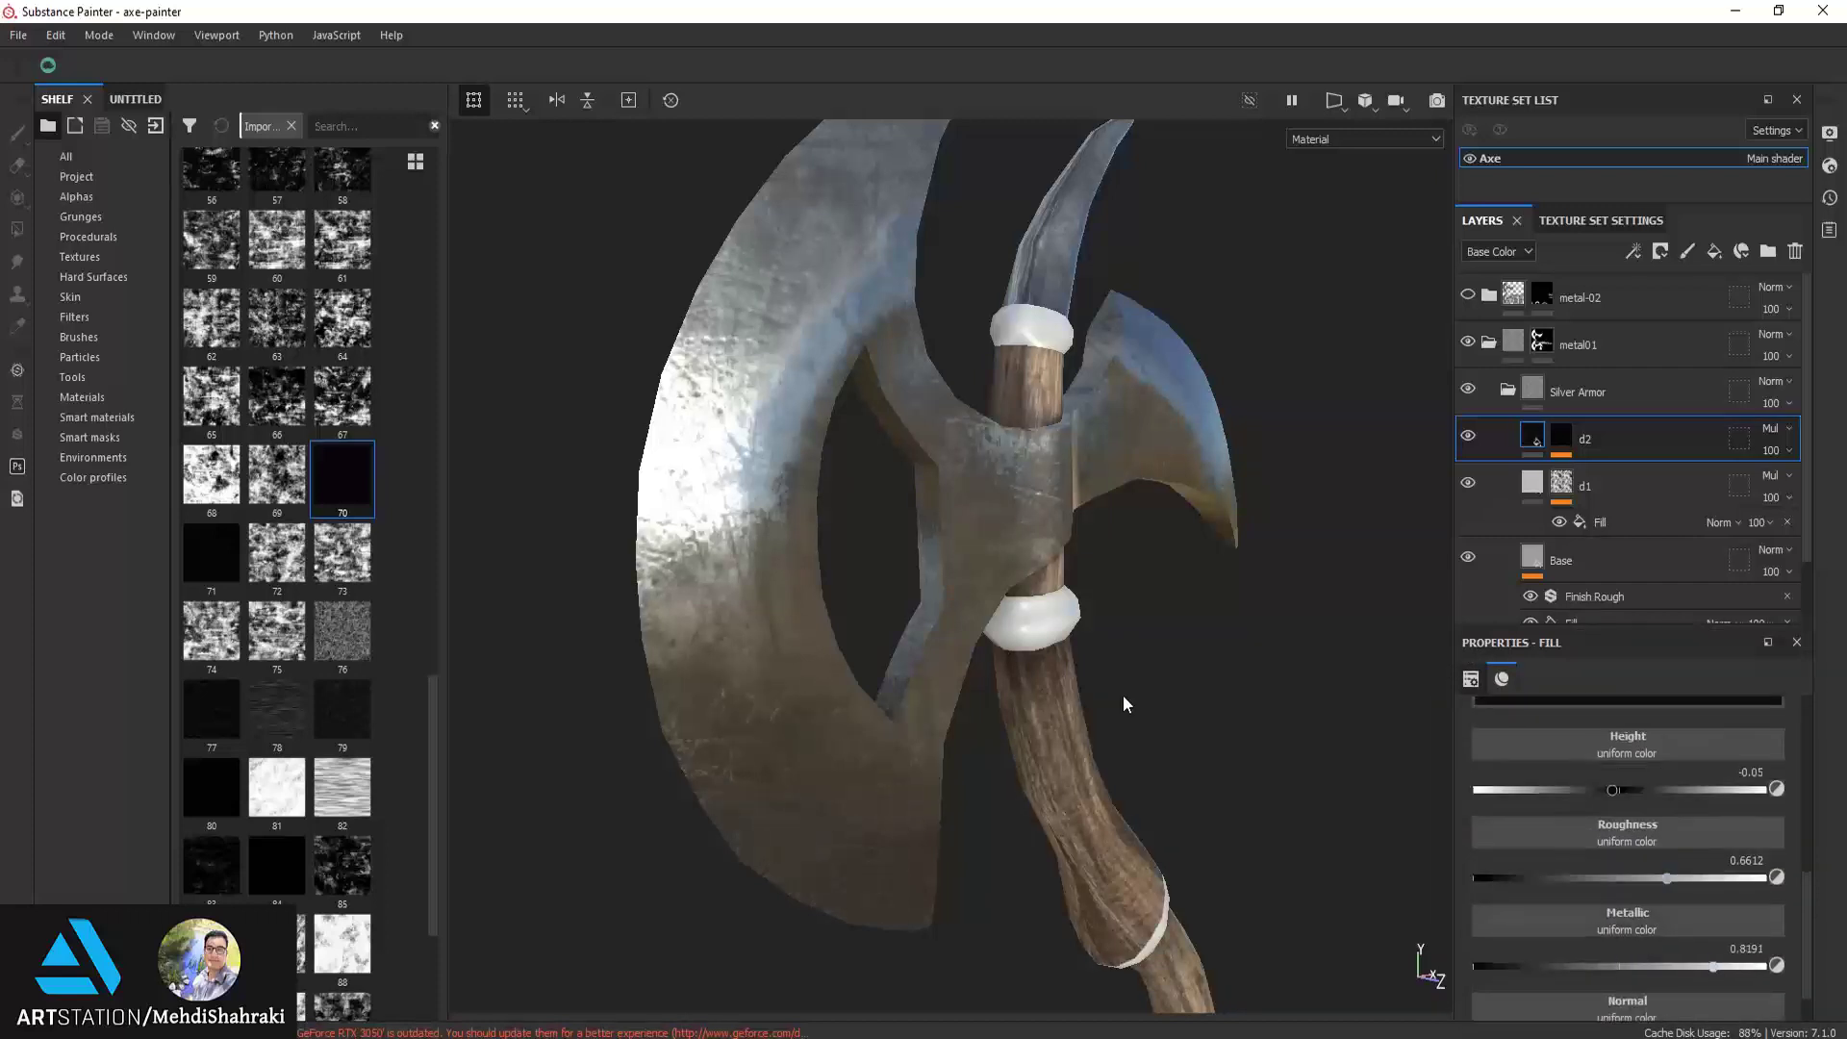
mouse_move(1125, 704)
alt+mouse_down()
mouse_move(864, 476)
mouse_move(750, 519)
mouse_move(1302, 956)
mouse_move(904, 478)
alt+mouse_up()
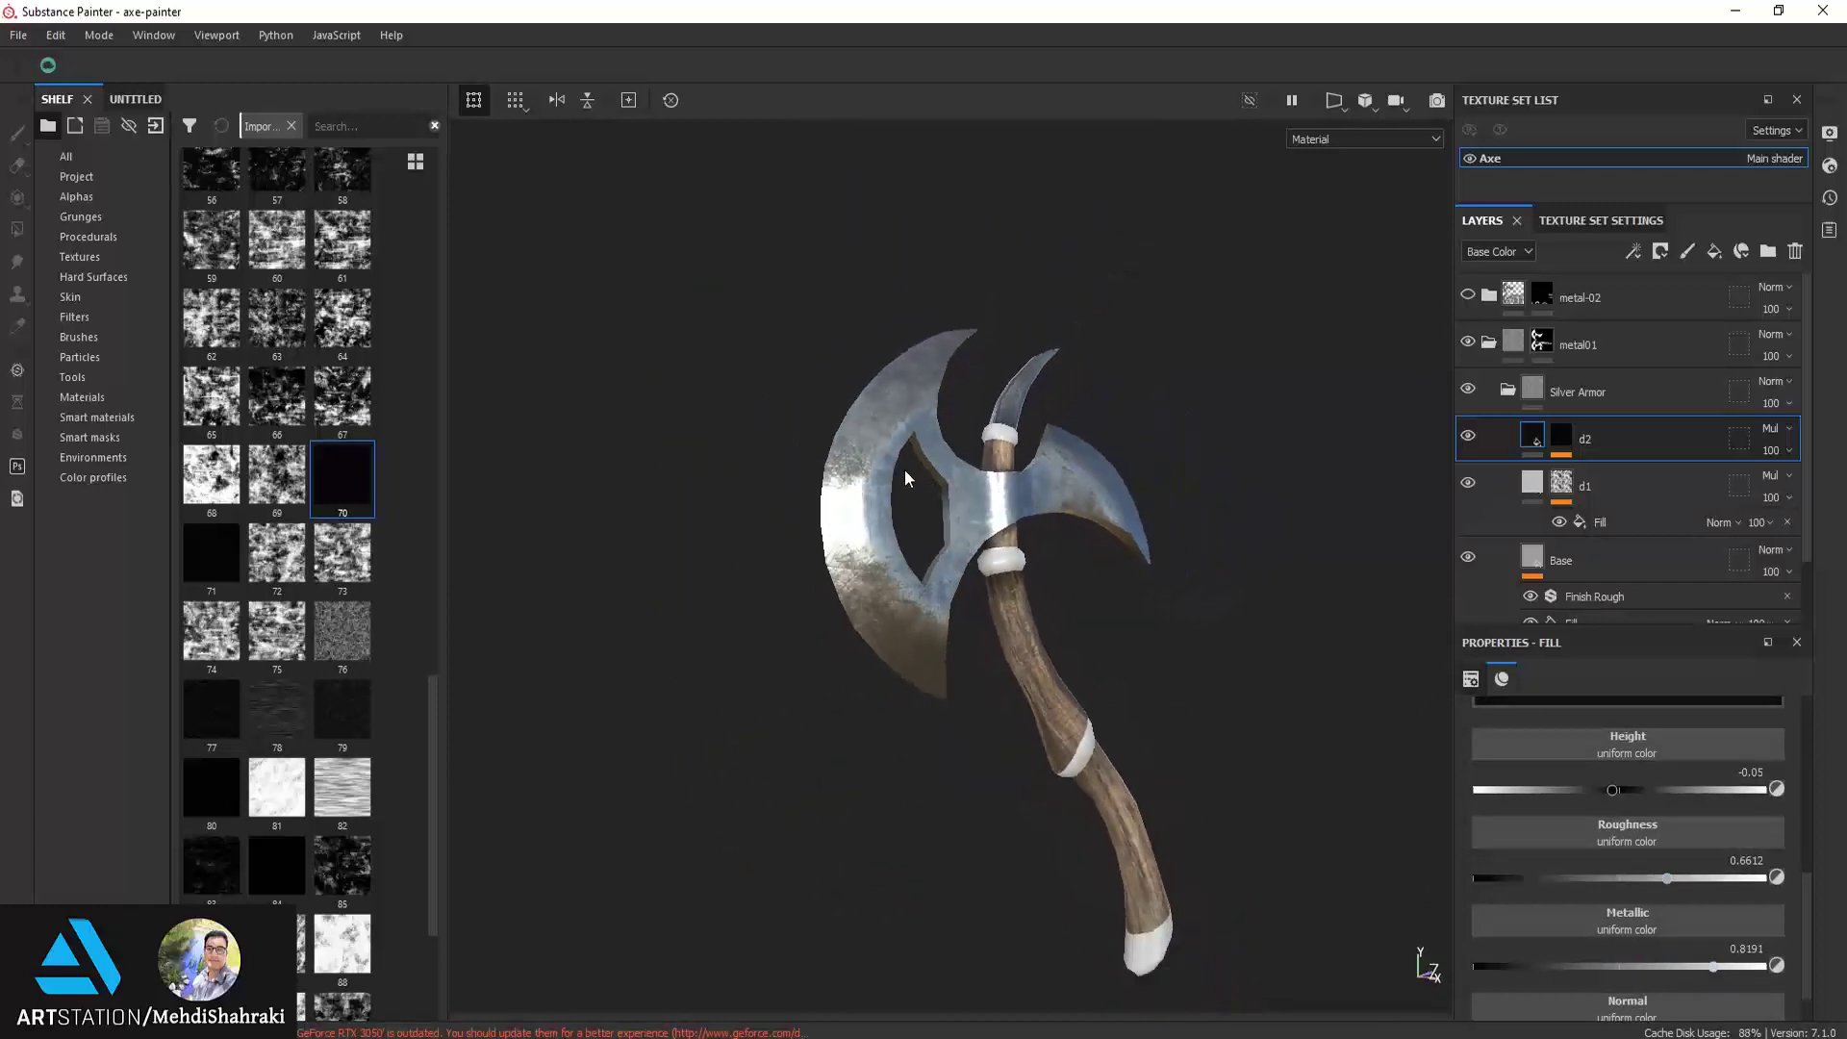
scroll(904, 478, up, 3)
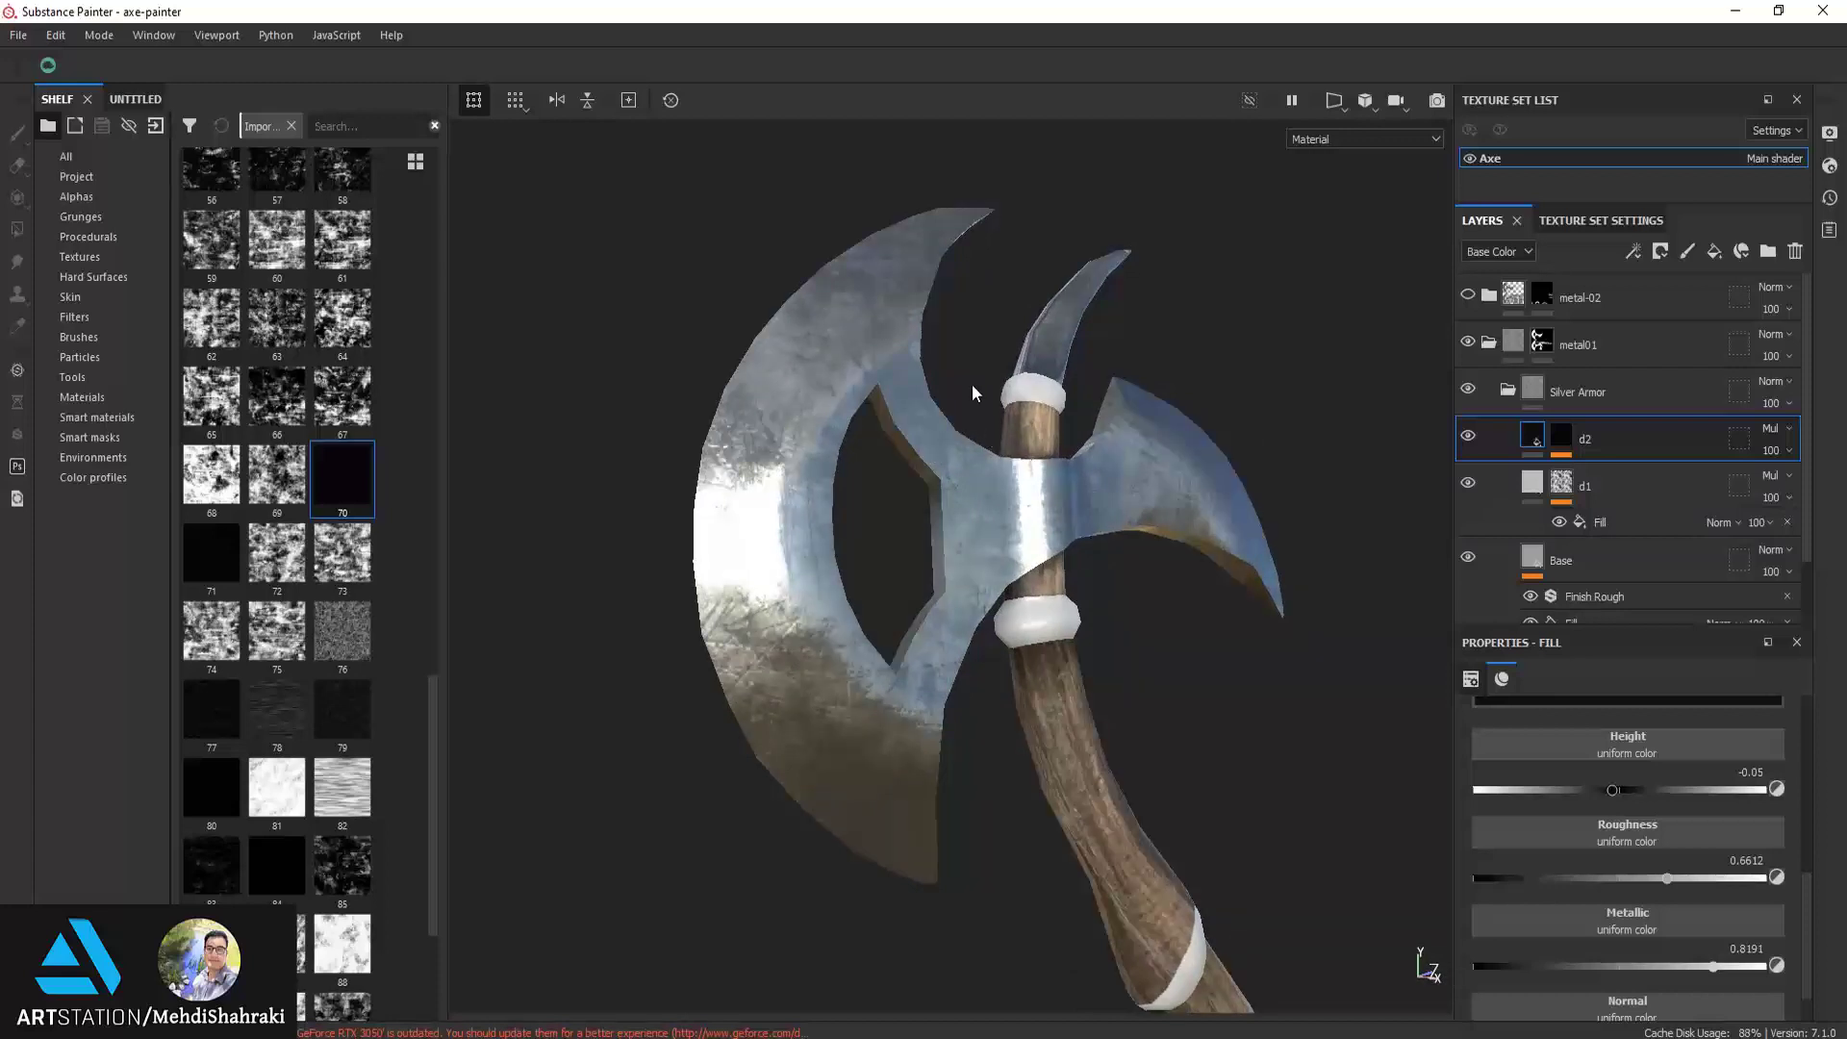
Add a fill layer named cr inside Silver Armor and give it a black mask
click(1715, 253)
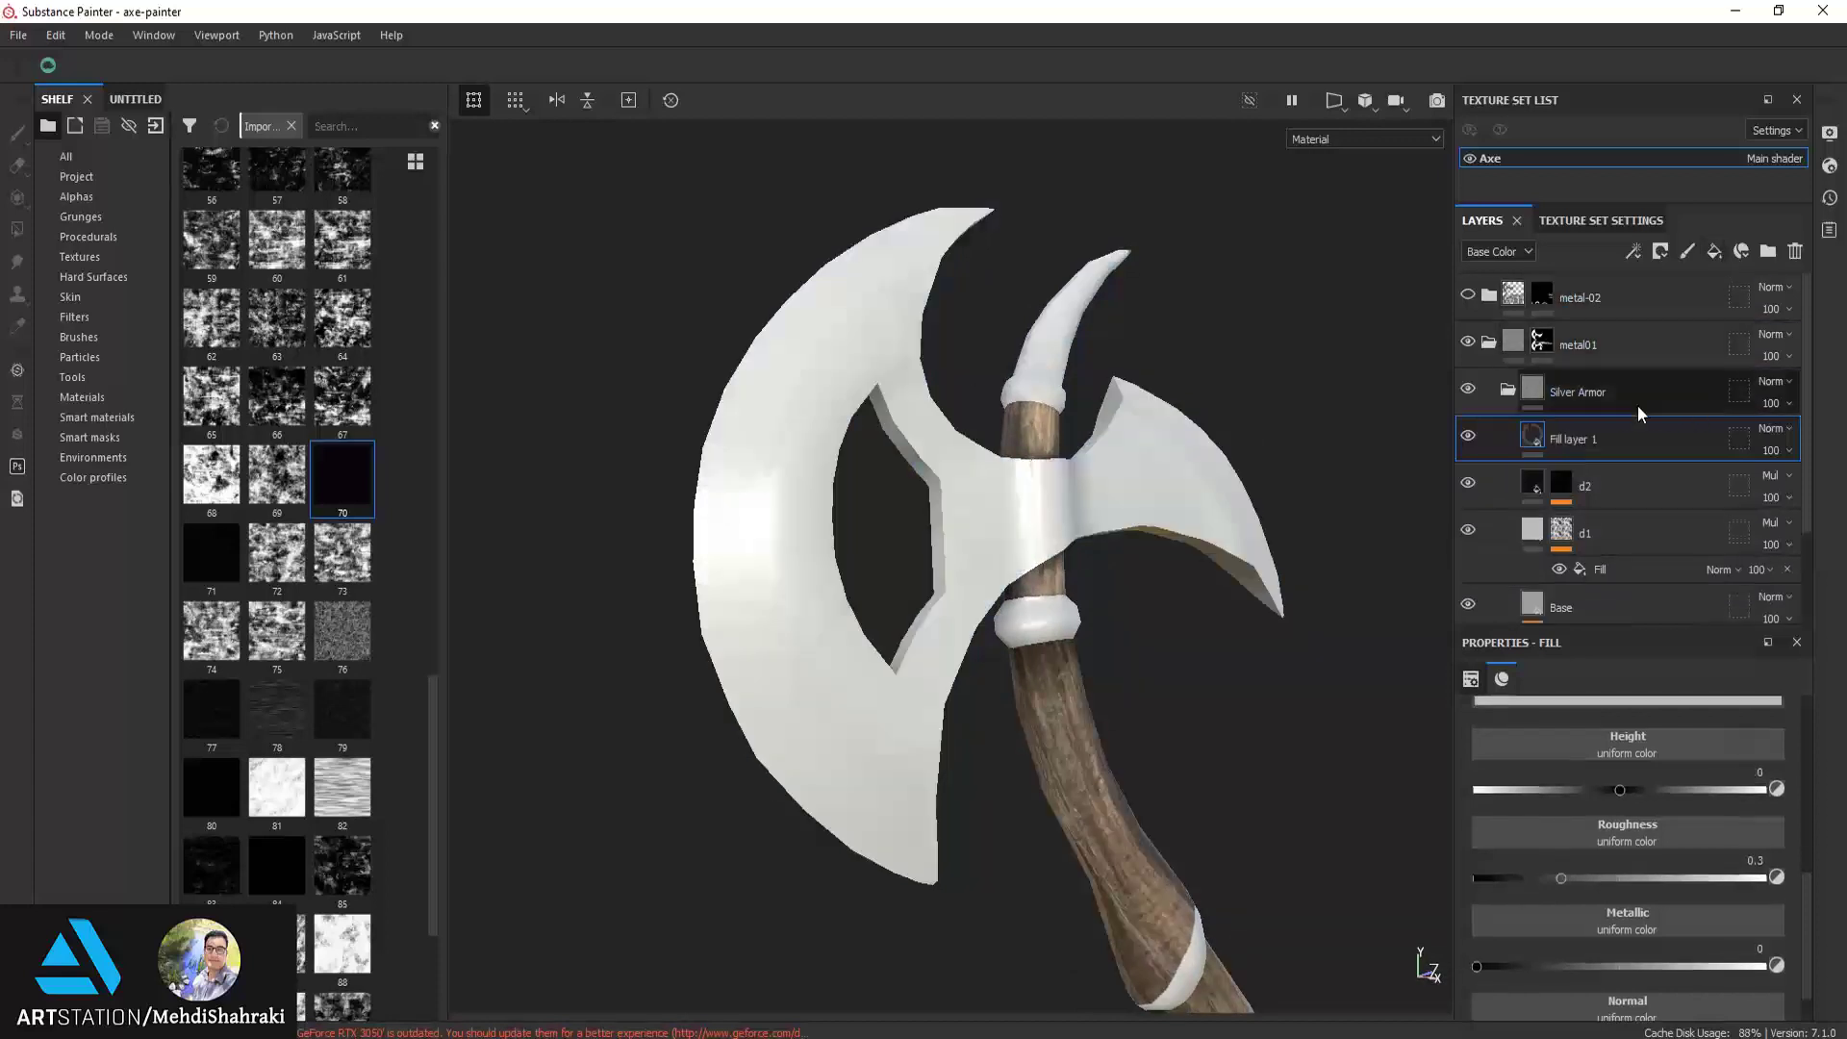
double_click(1599, 438)
text(d)
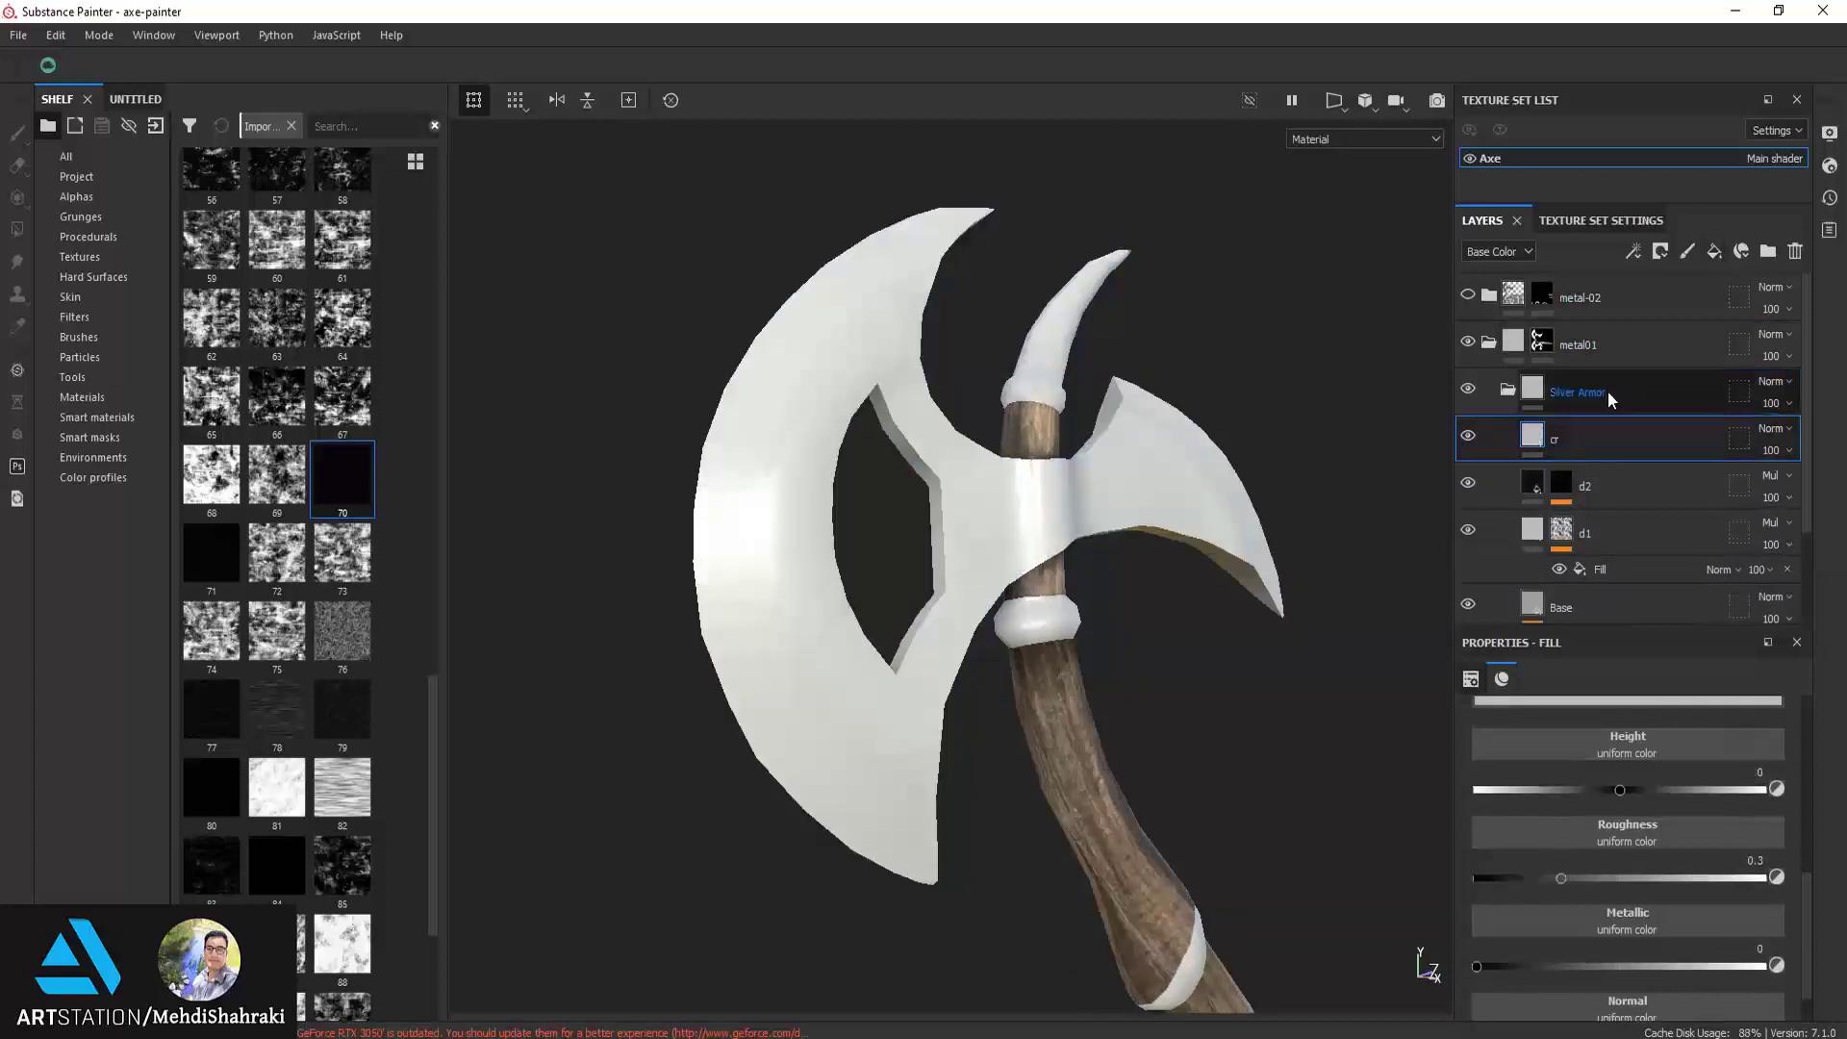
click(1660, 251)
click(1682, 302)
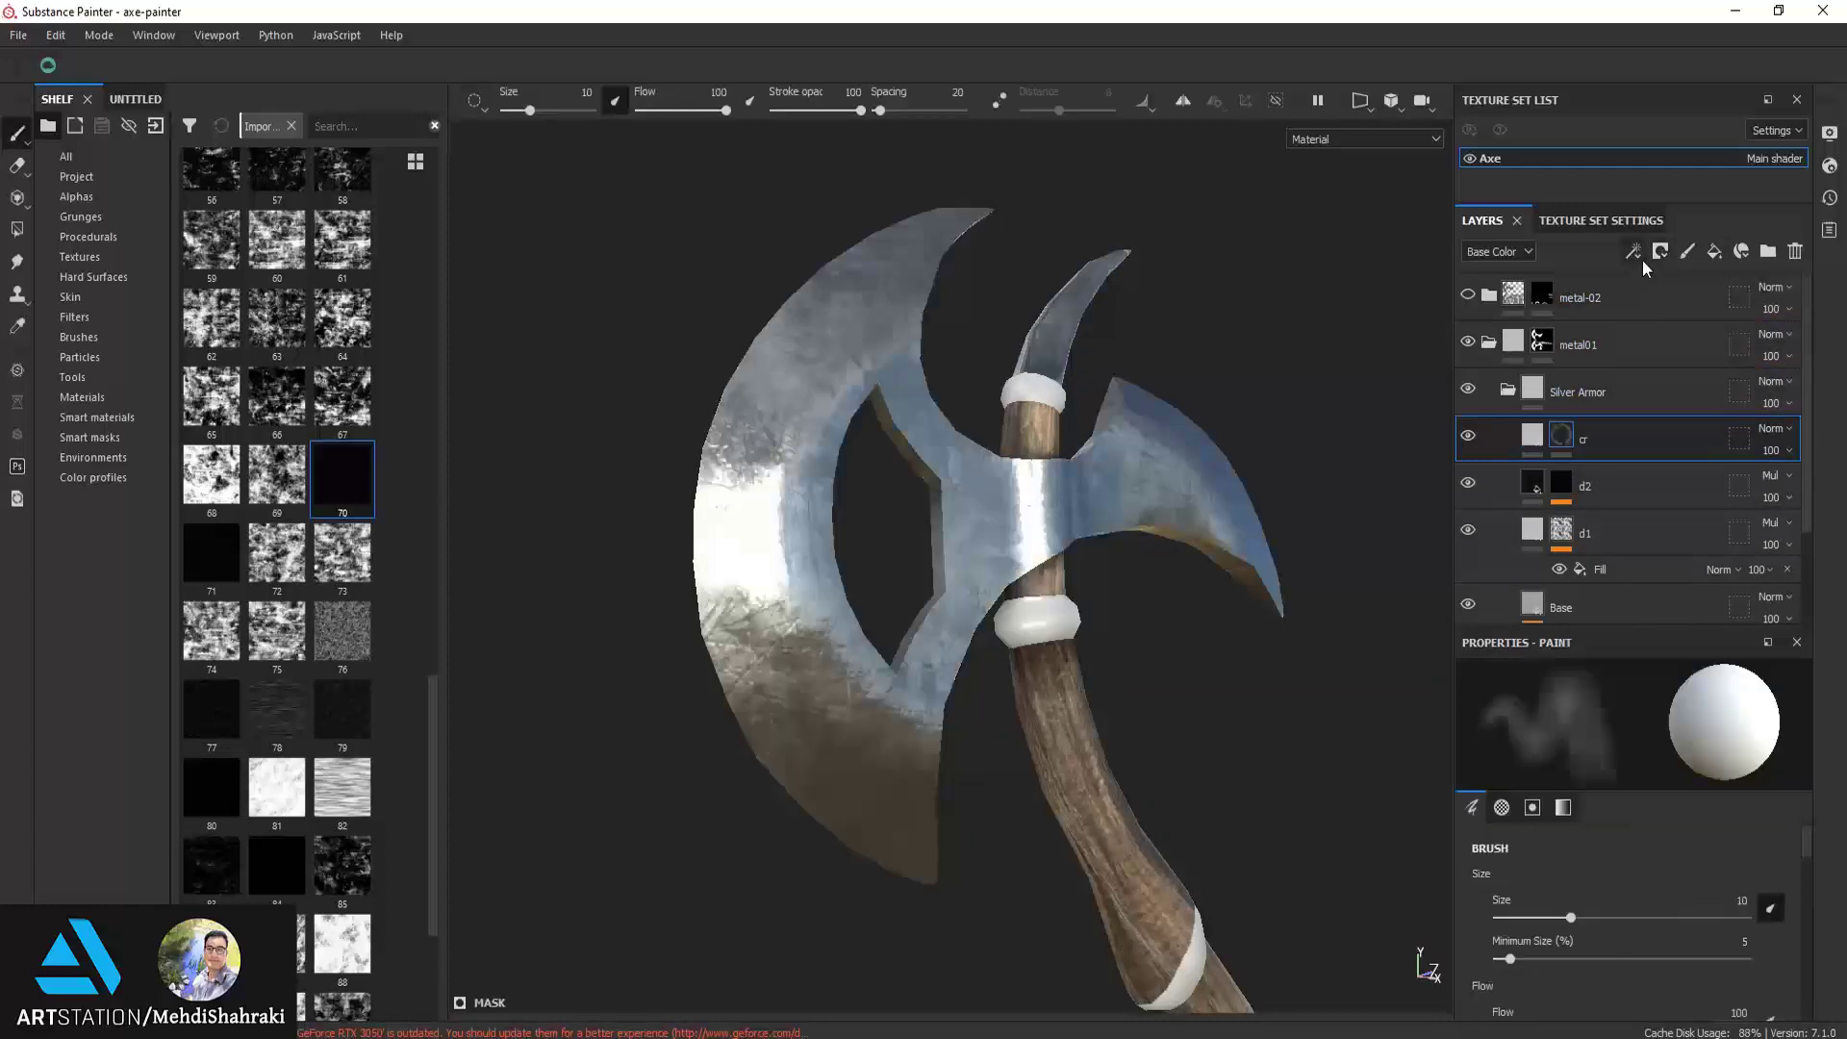
Add a Curvature generator to cr's mask, adjusting its balance, blur and contrast
click(1635, 252)
click(1683, 296)
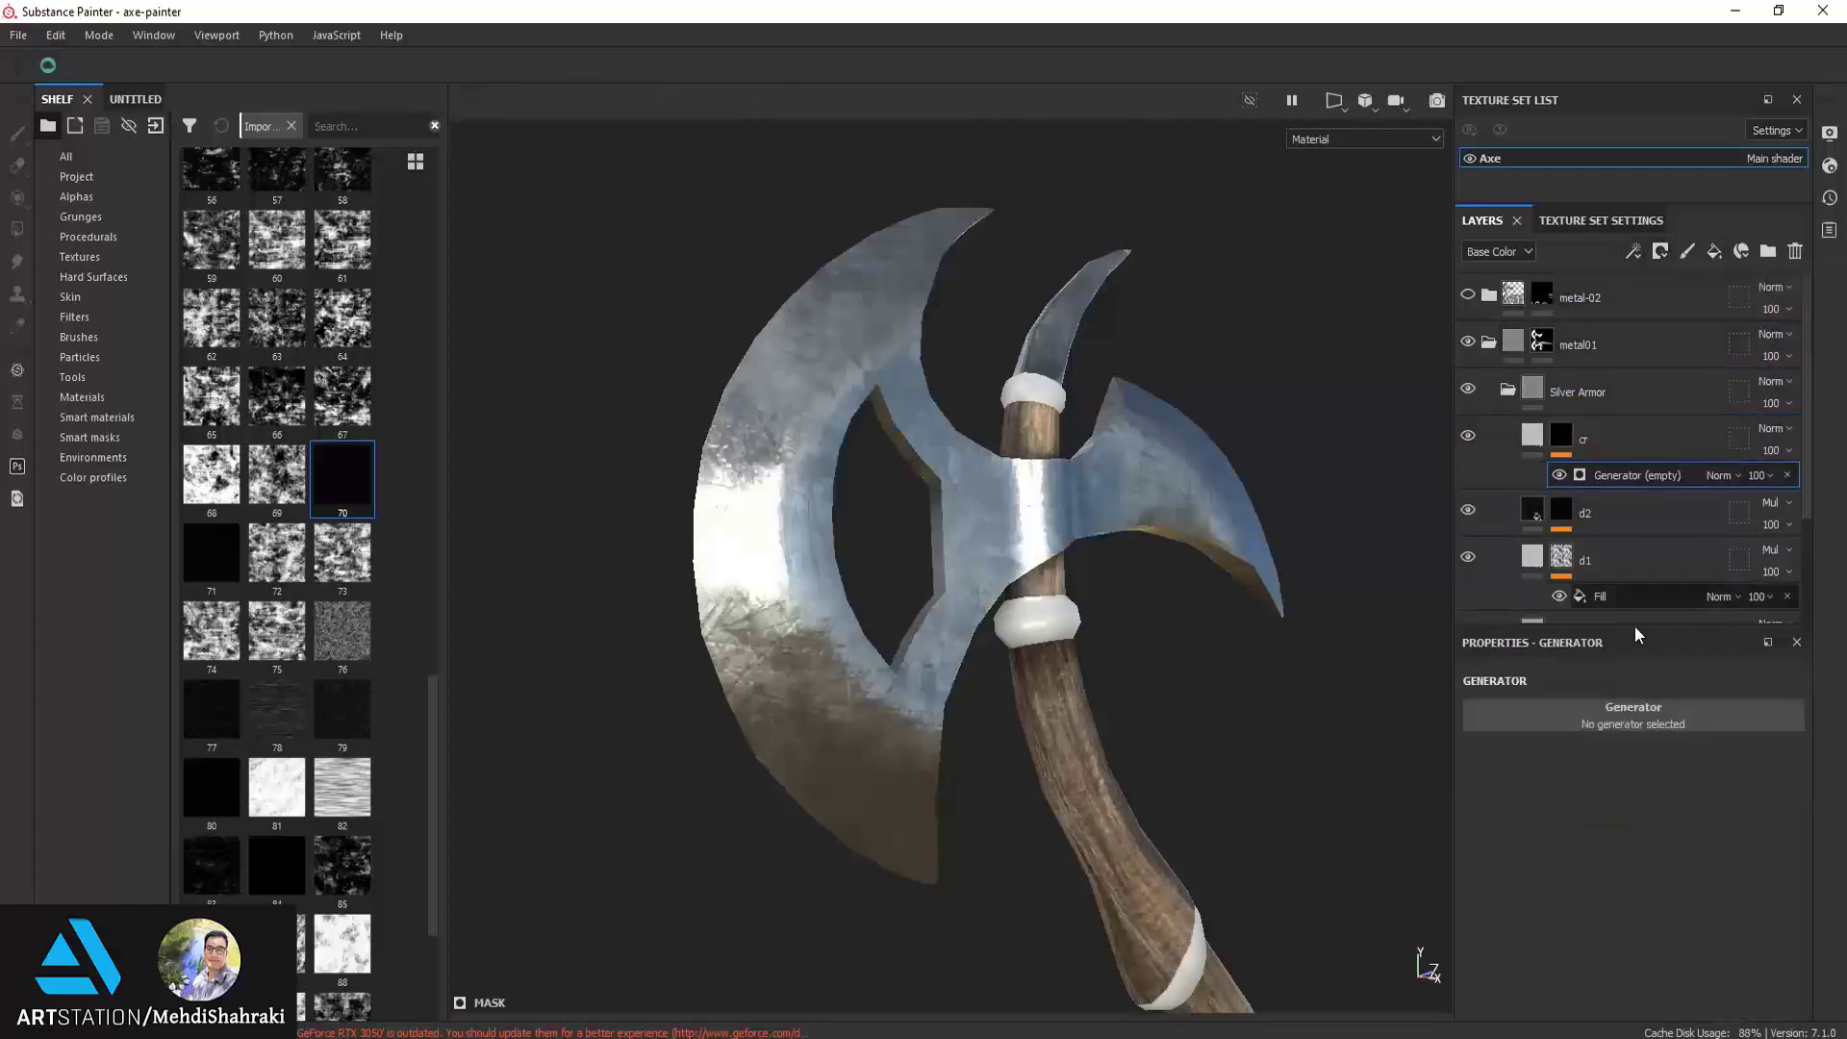
click(1635, 715)
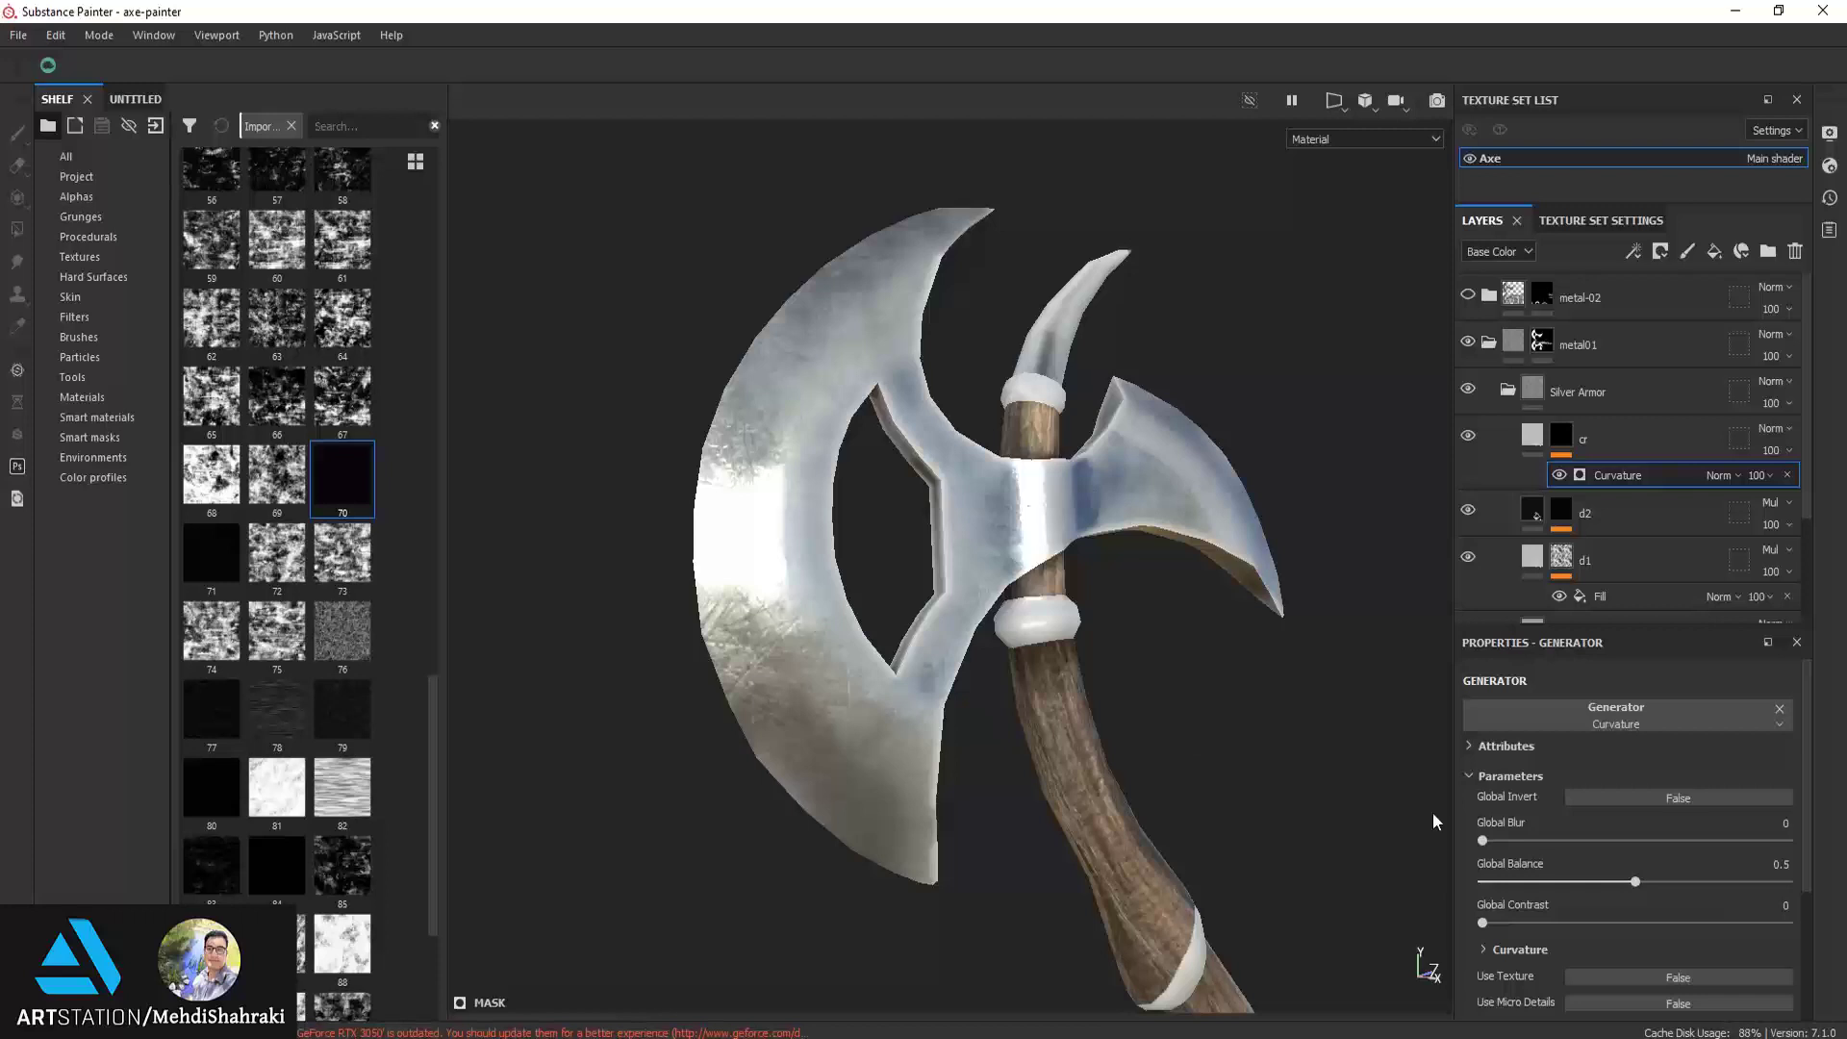
drag(1585, 883, 1565, 881)
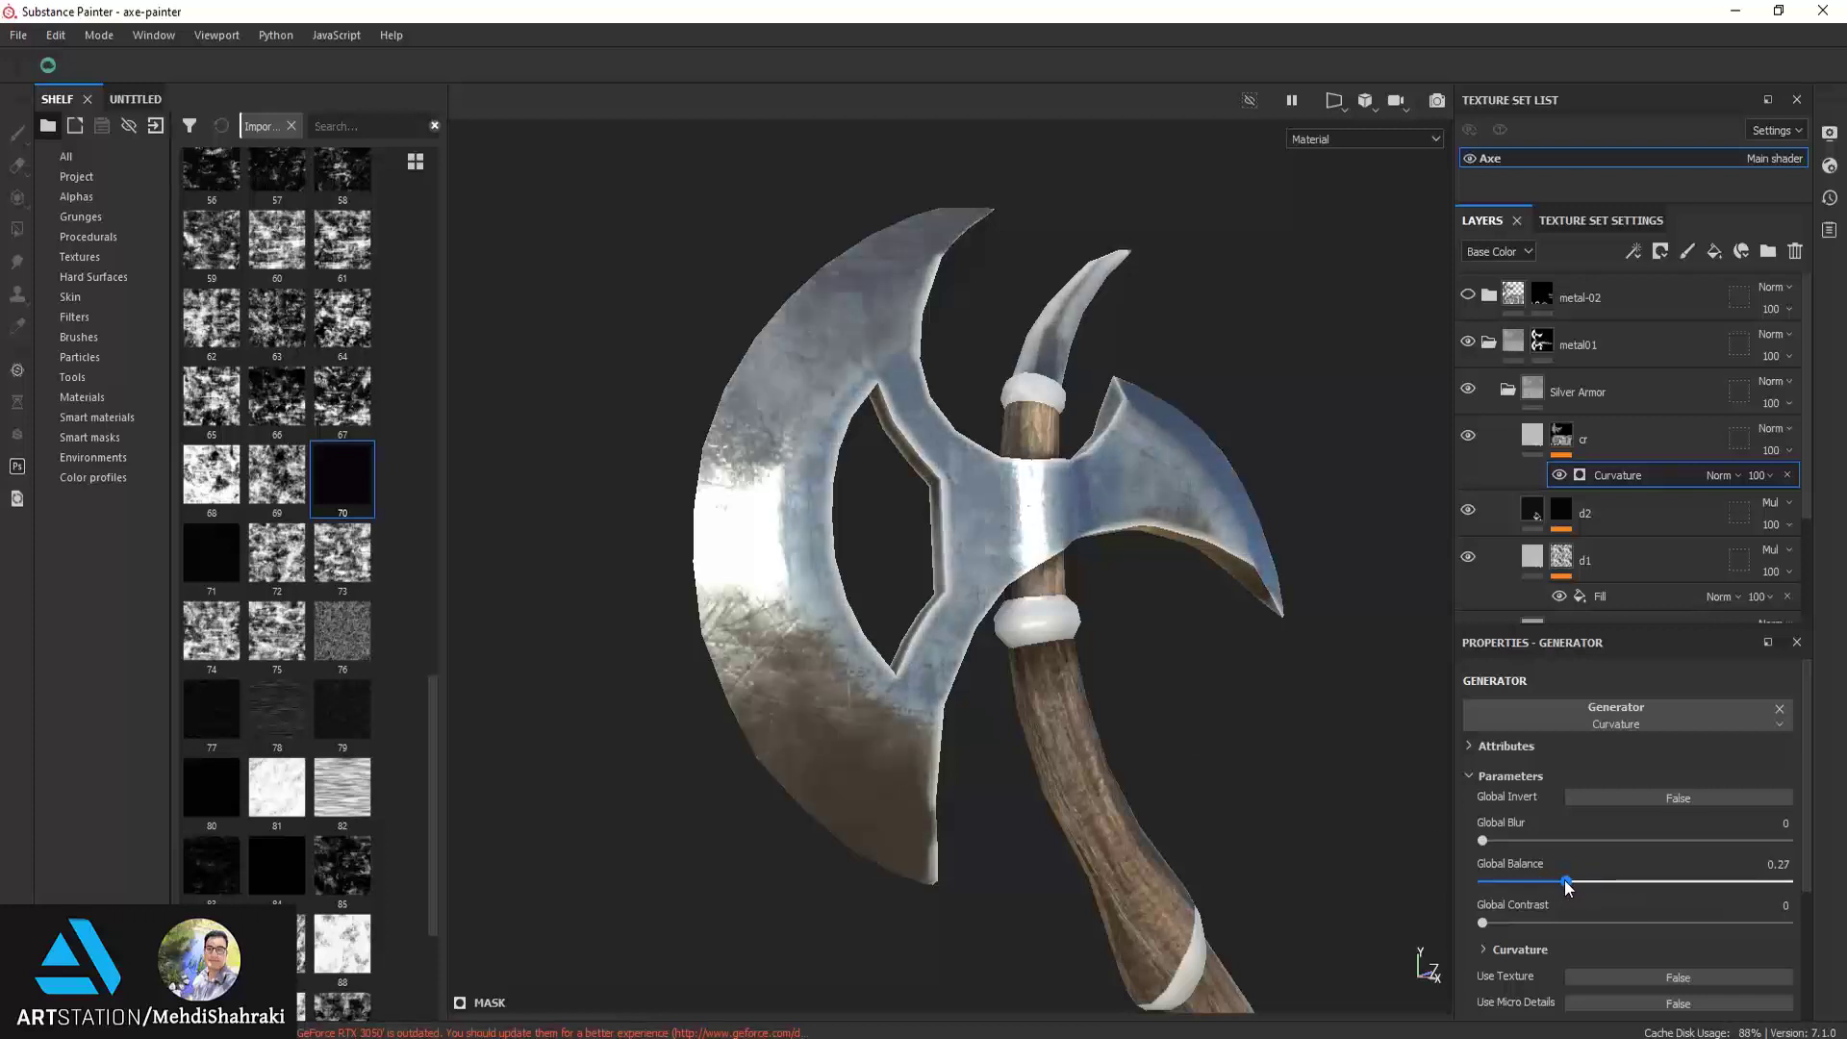
alt+drag(993, 696, 1019, 757)
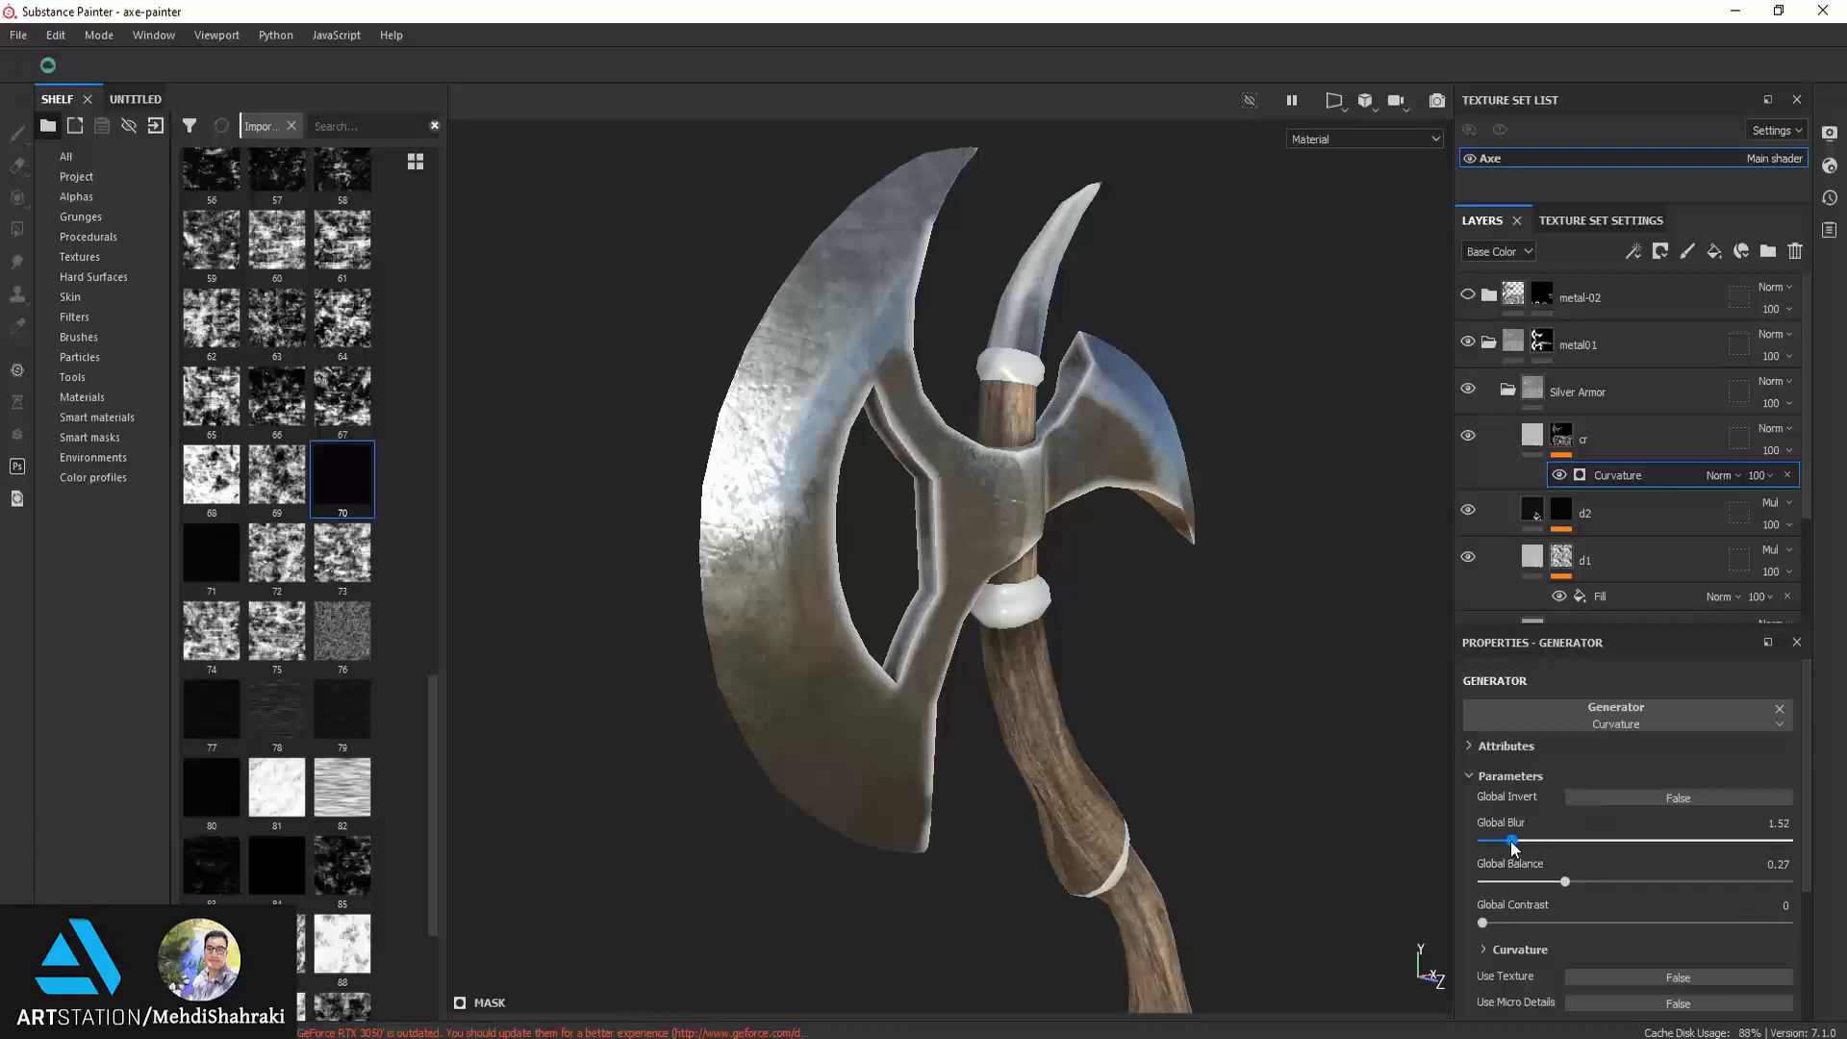
drag(1500, 841, 1506, 841)
drag(1482, 922, 1659, 922)
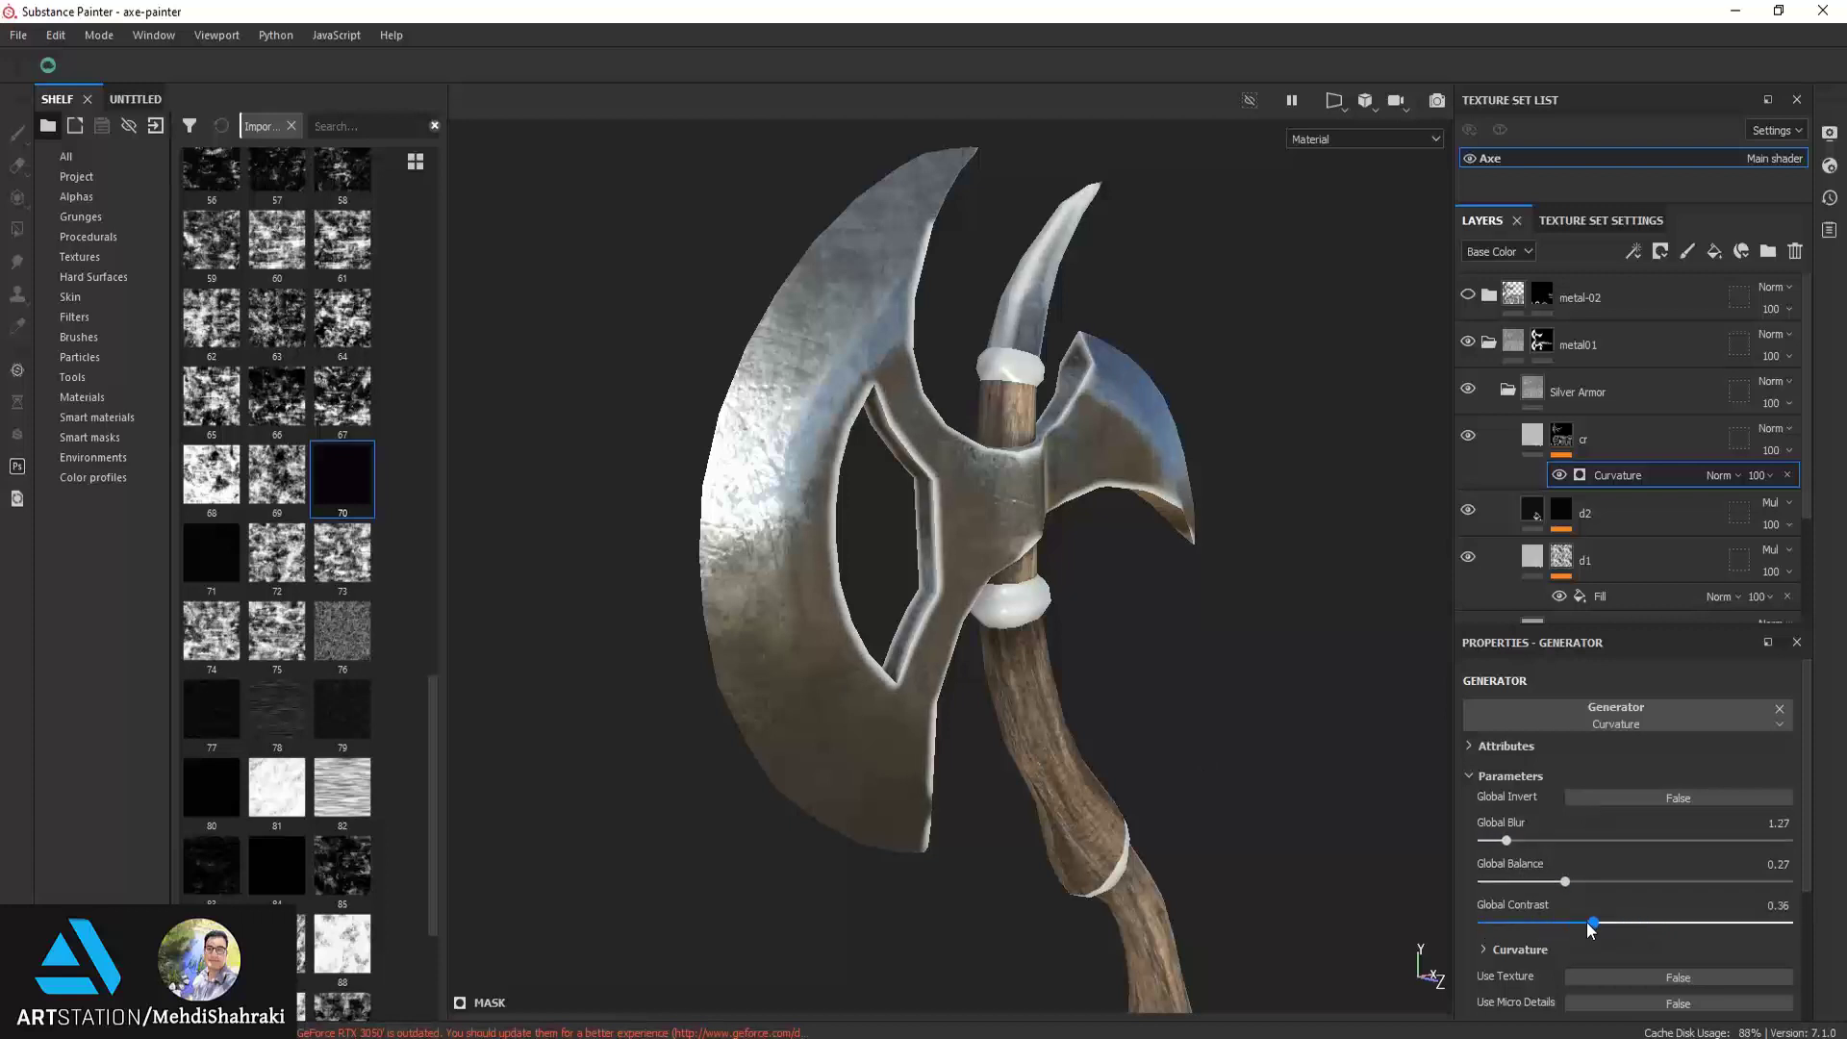
Settle the curvature at blur 1.72, balance 0.43, contrast 0.39, and add a mask fill effect
mouse_move(1560, 881)
mouse_down()
mouse_move(1612, 881)
mouse_move(1535, 922)
mouse_move(1612, 923)
mouse_move(1574, 923)
mouse_up()
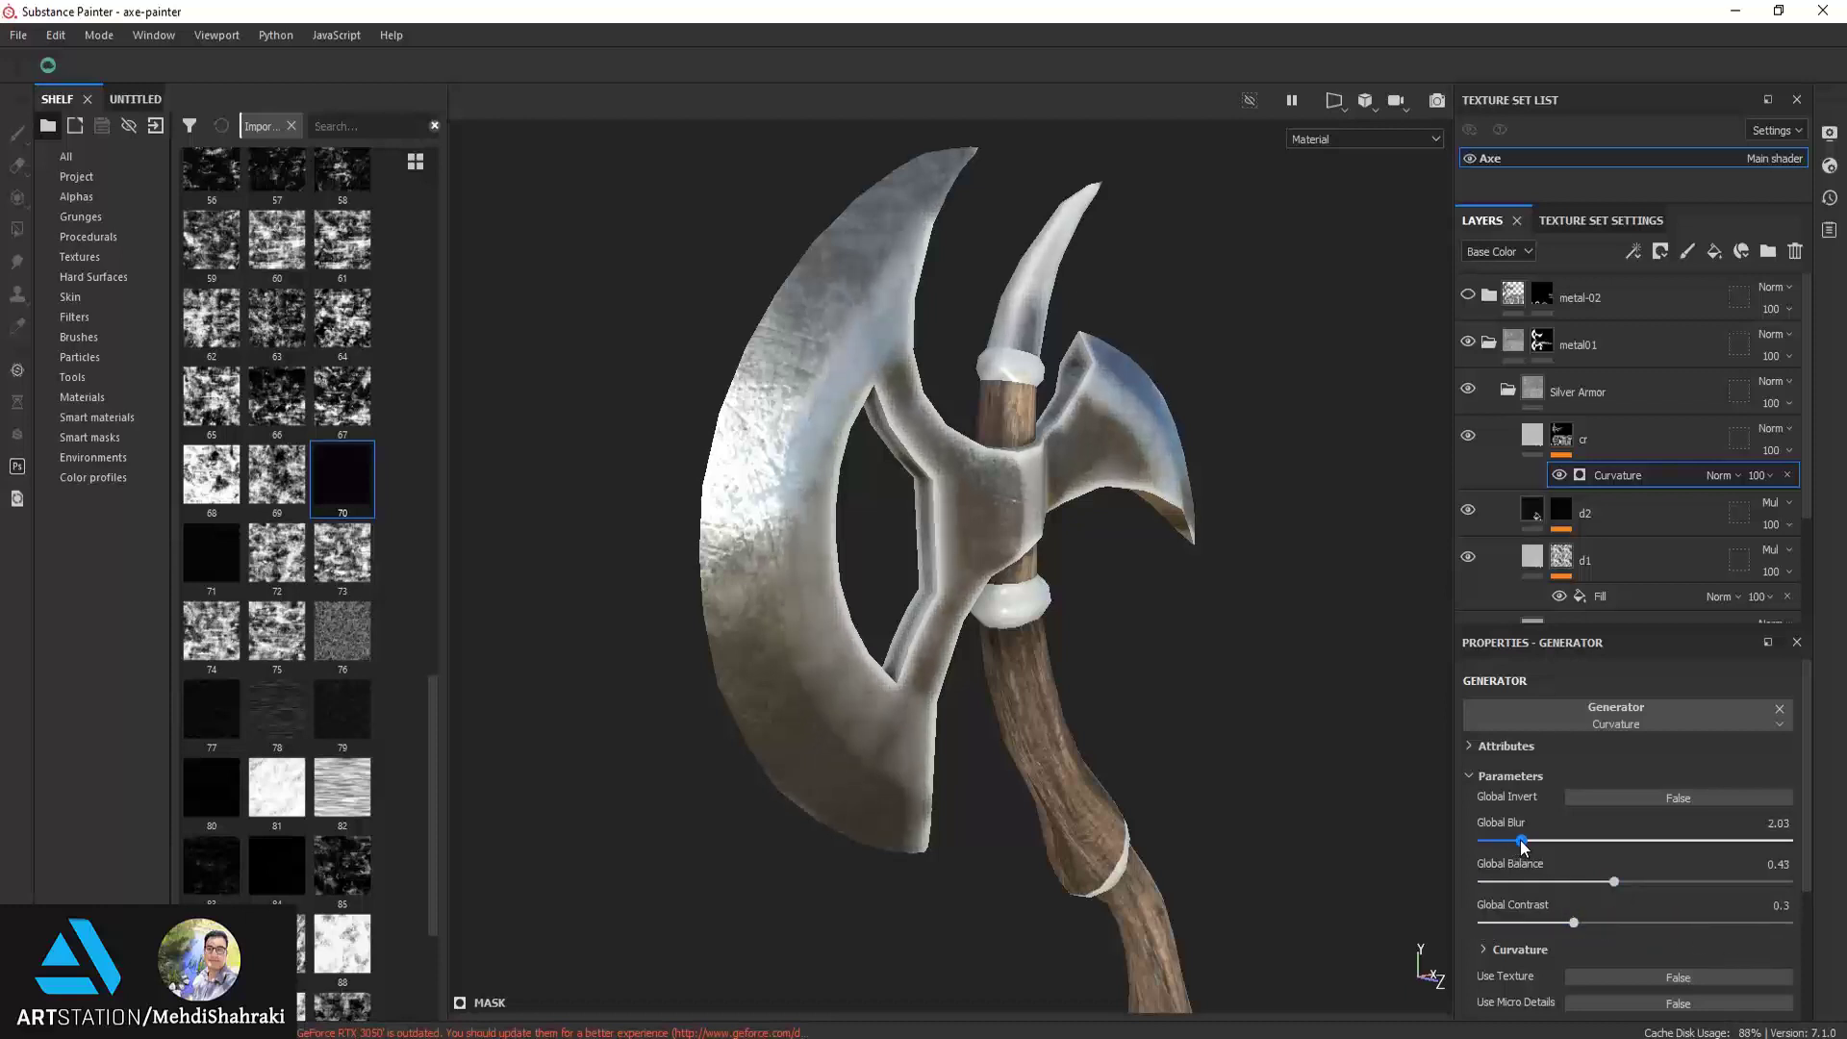
mouse_move(1523, 846)
mouse_down()
mouse_move(1550, 846)
mouse_move(1493, 829)
mouse_up()
mouse_move(1204, 684)
alt+mouse_down()
mouse_move(1113, 692)
mouse_move(1123, 672)
mouse_move(1079, 752)
mouse_move(1074, 699)
alt+mouse_up()
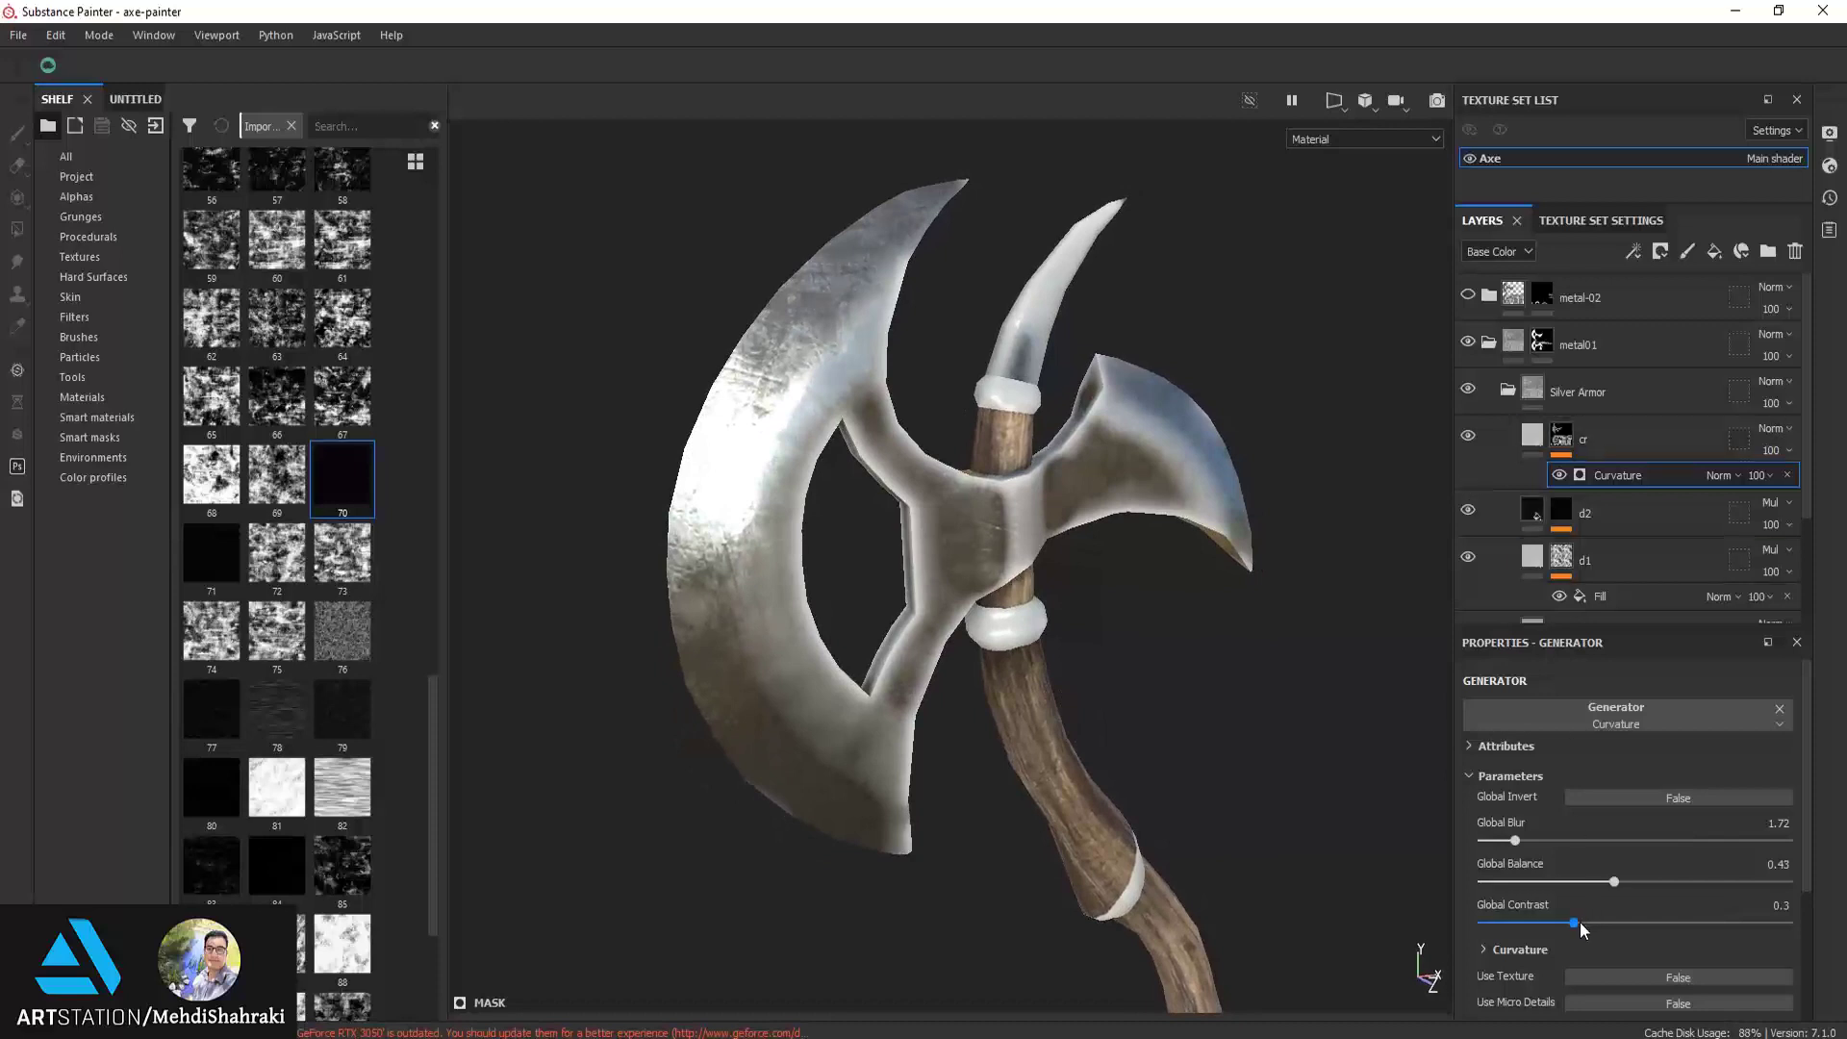
mouse_move(1575, 921)
mouse_down()
mouse_move(1693, 923)
mouse_move(1606, 924)
mouse_up()
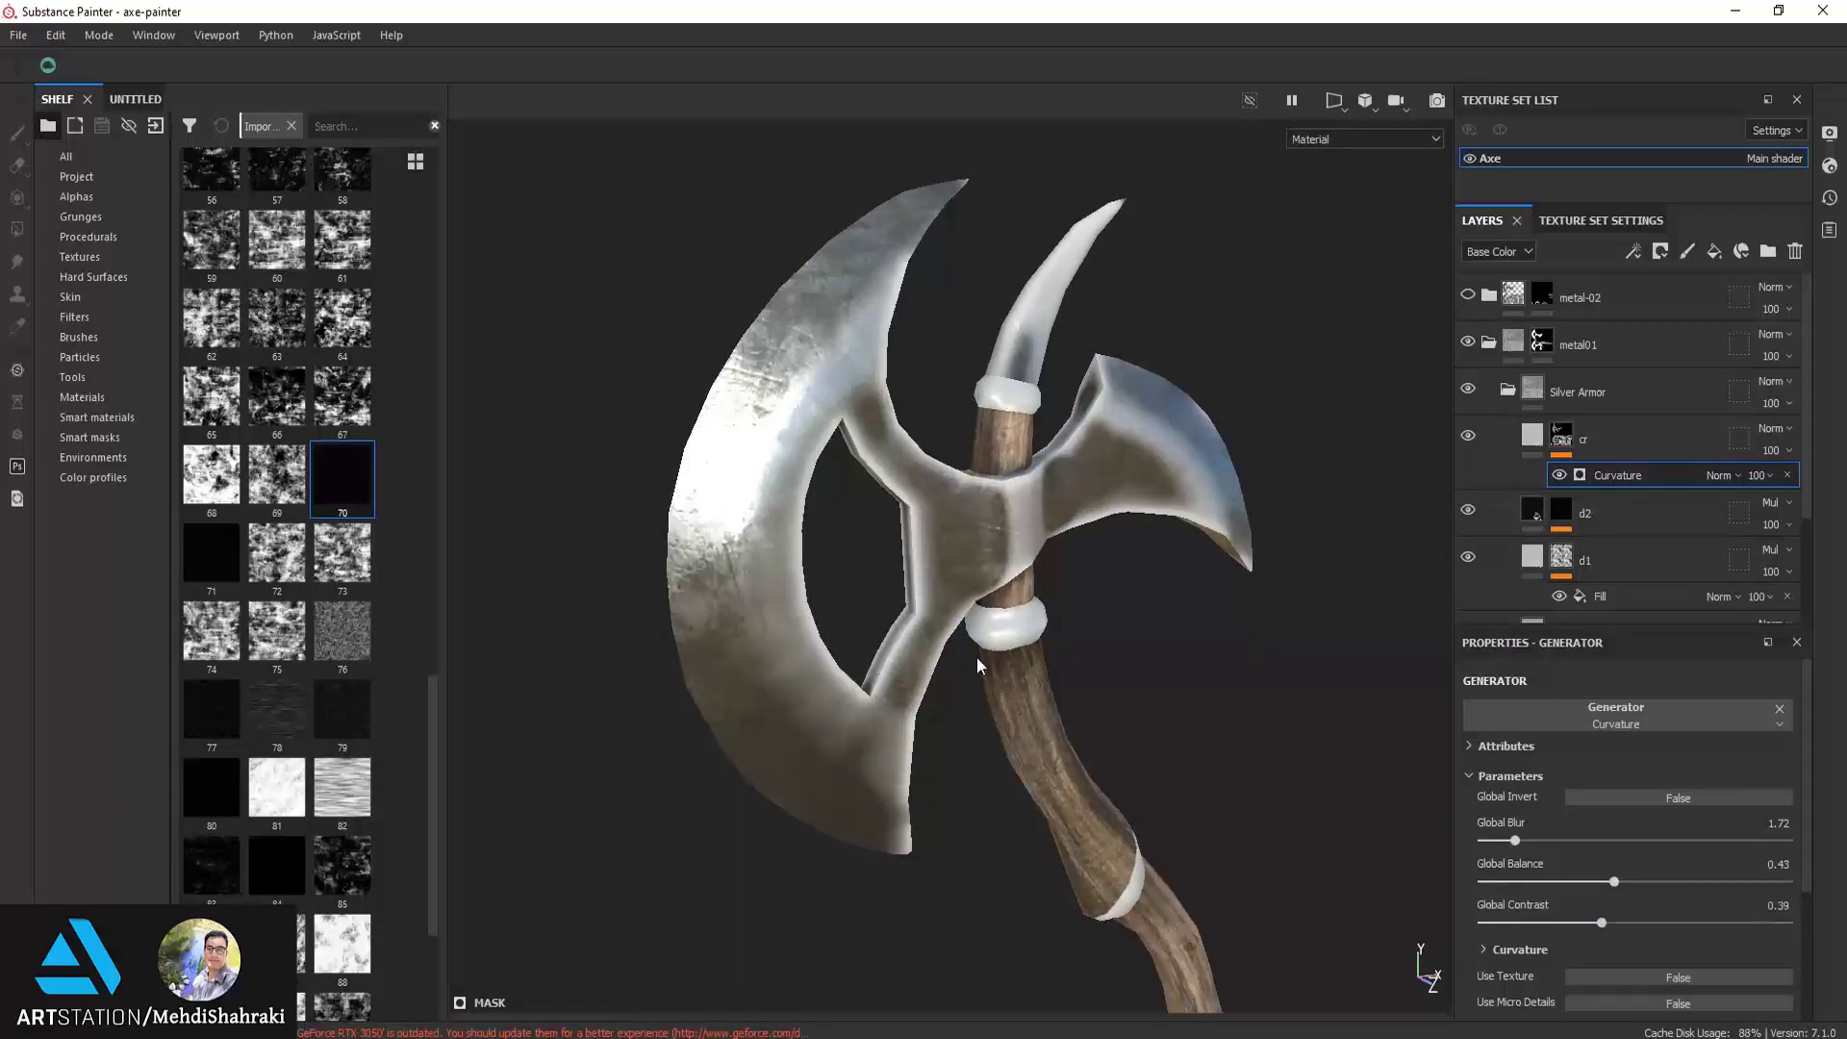
mouse_move(977, 664)
alt+mouse_down()
mouse_move(650, 603)
mouse_move(610, 639)
mouse_move(779, 667)
mouse_move(1042, 630)
mouse_move(1192, 565)
mouse_move(1394, 597)
mouse_move(845, 637)
mouse_move(961, 580)
alt+mouse_up()
scroll(961, 580, up, 2)
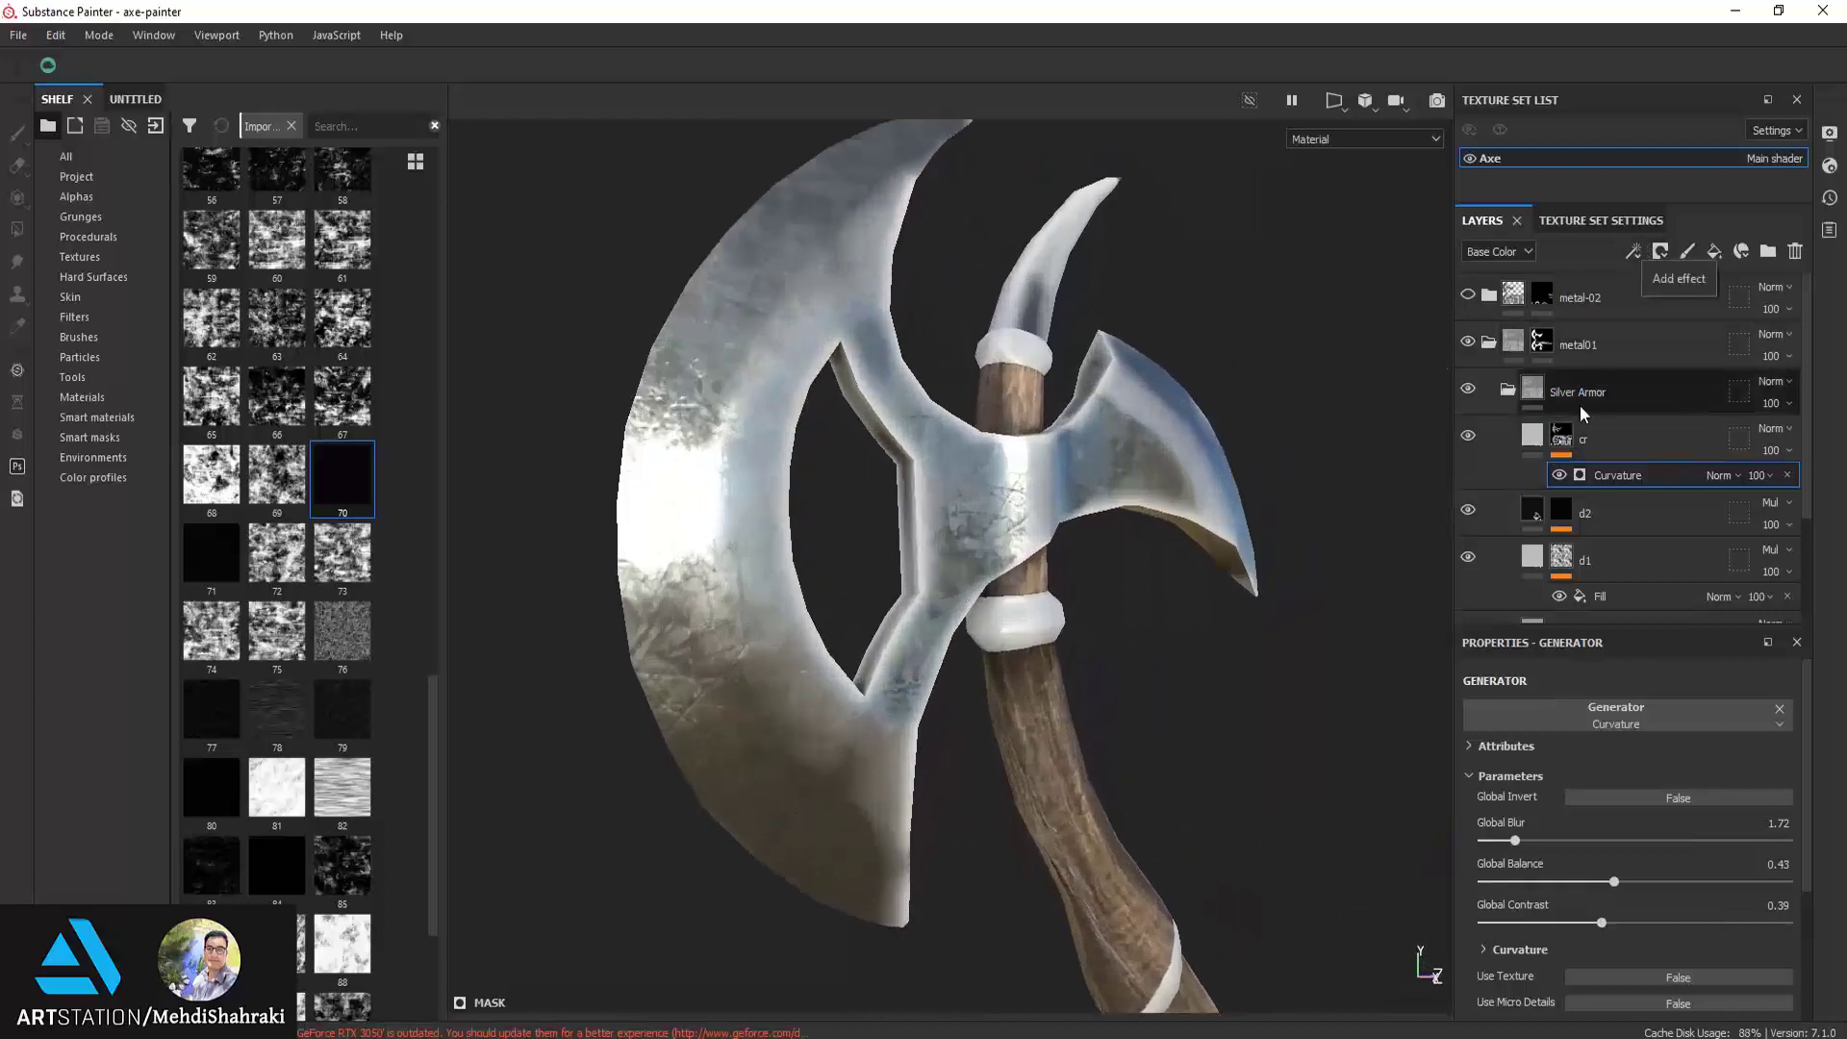
click(1632, 251)
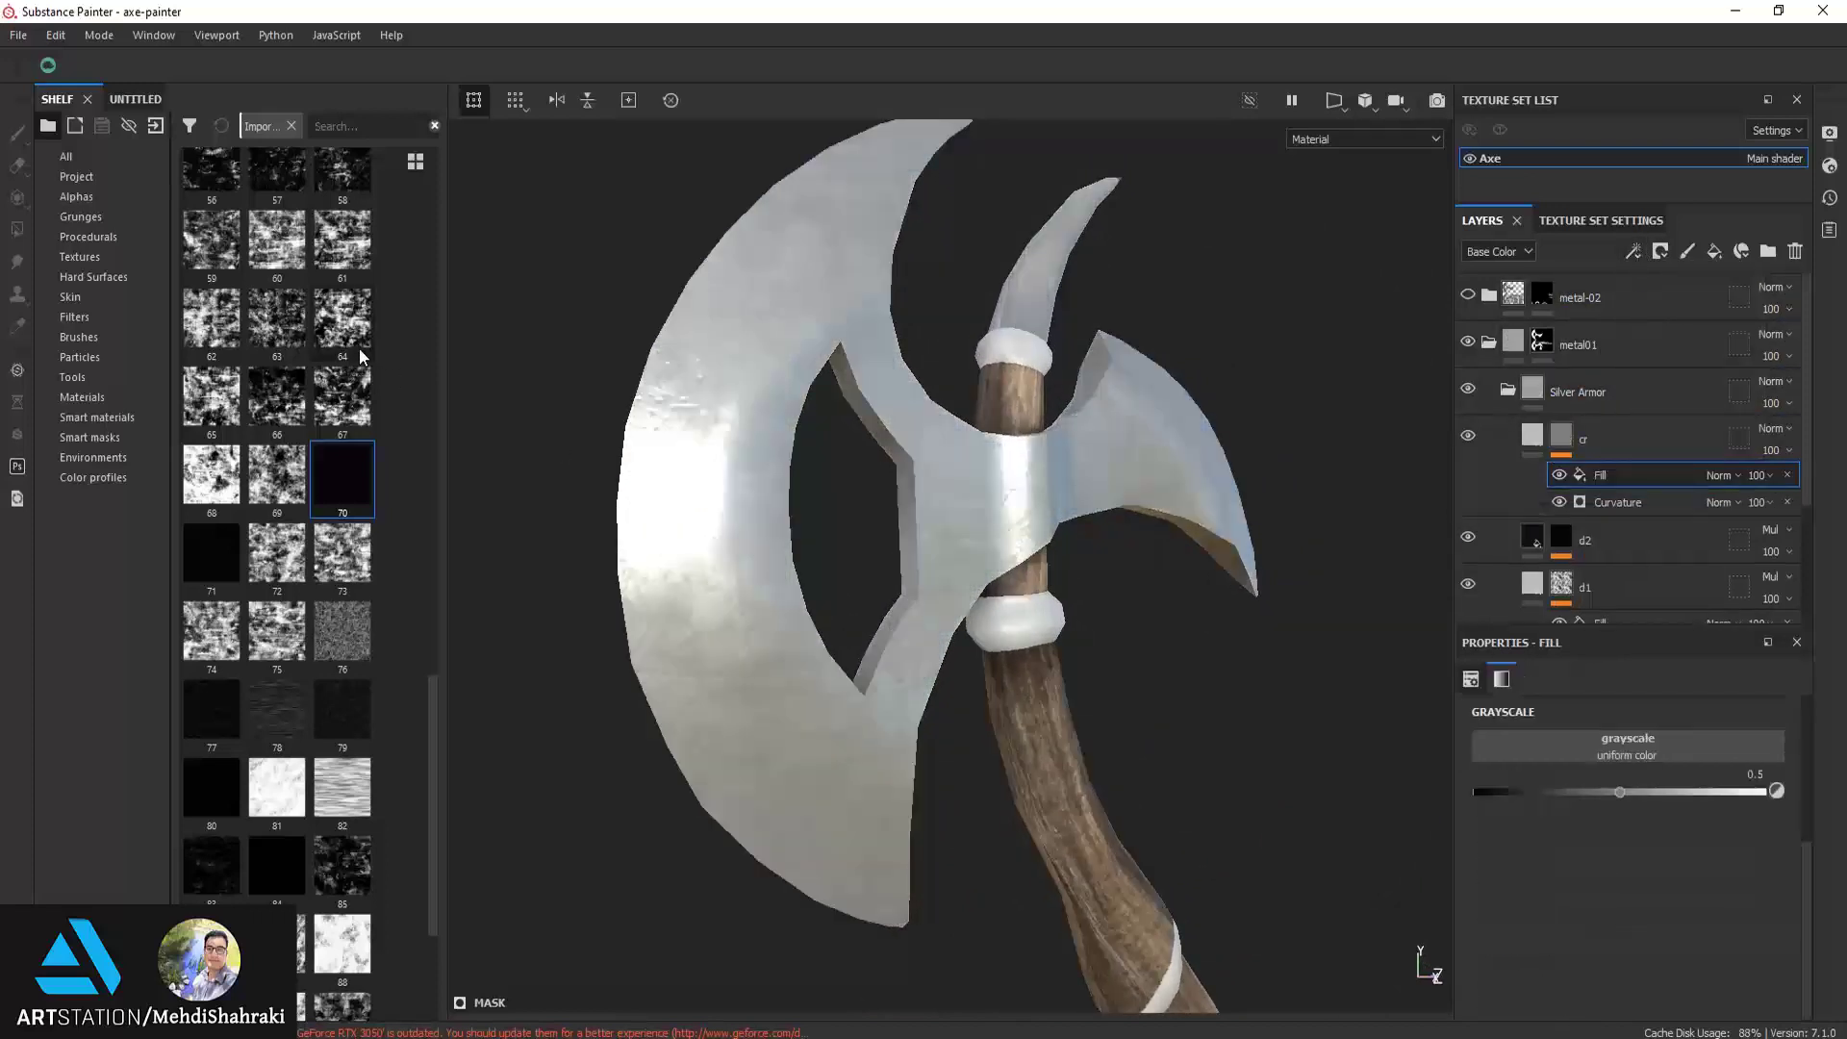
scroll(359, 348, up, 5)
mouse_move(342, 519)
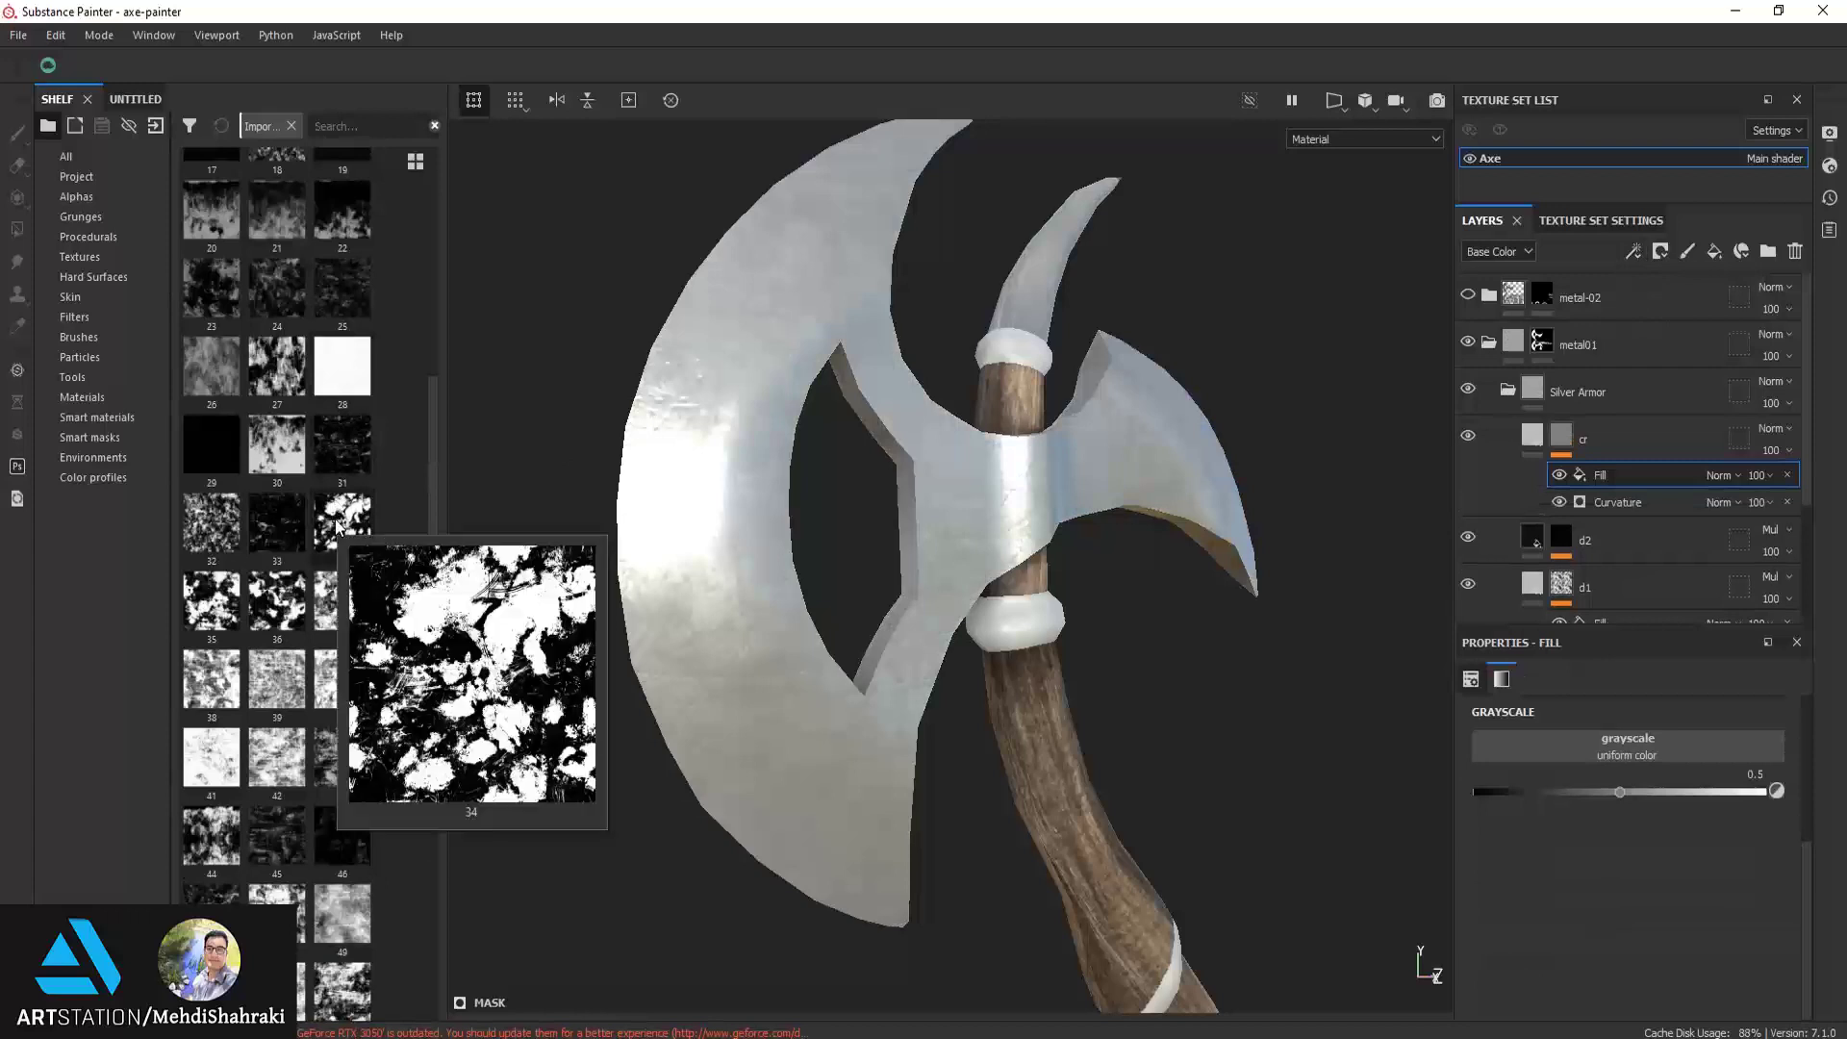
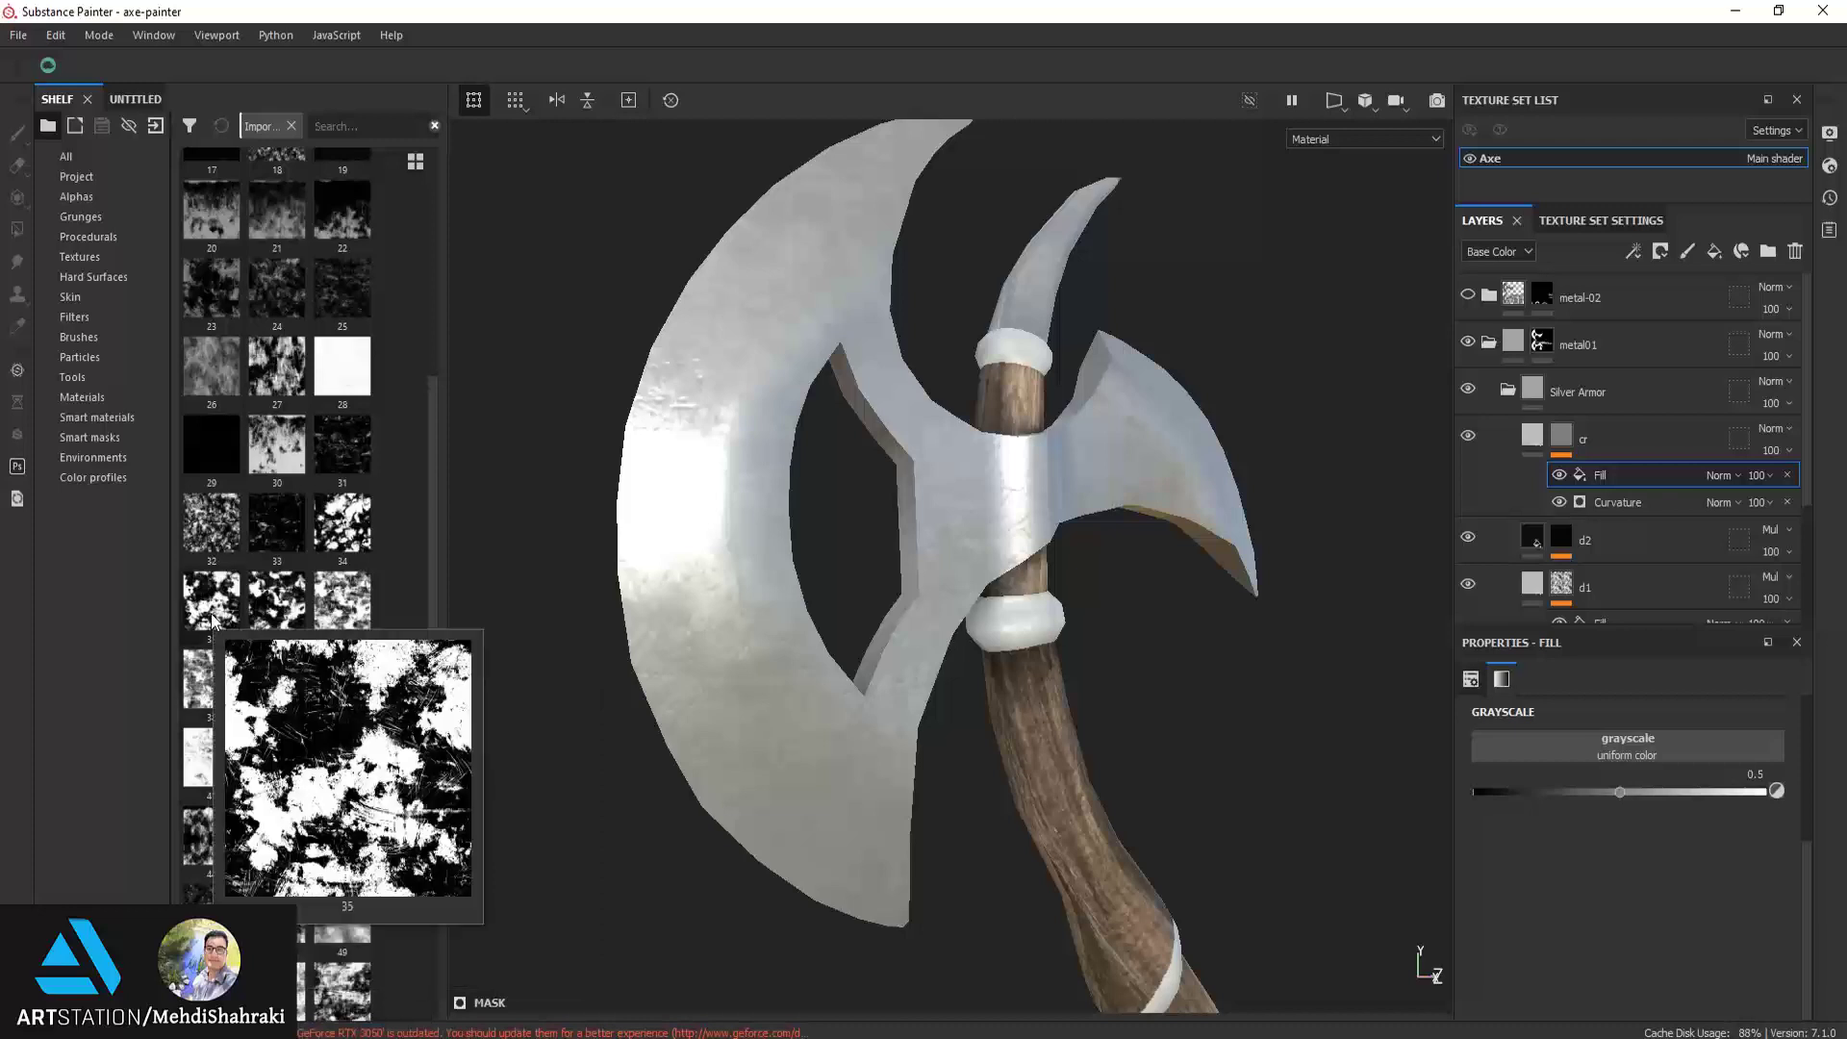
Put grunge texture 20 in the cr Fill's grayscale slot and try UV scales 2 and 3
scroll(223, 460, up, 3)
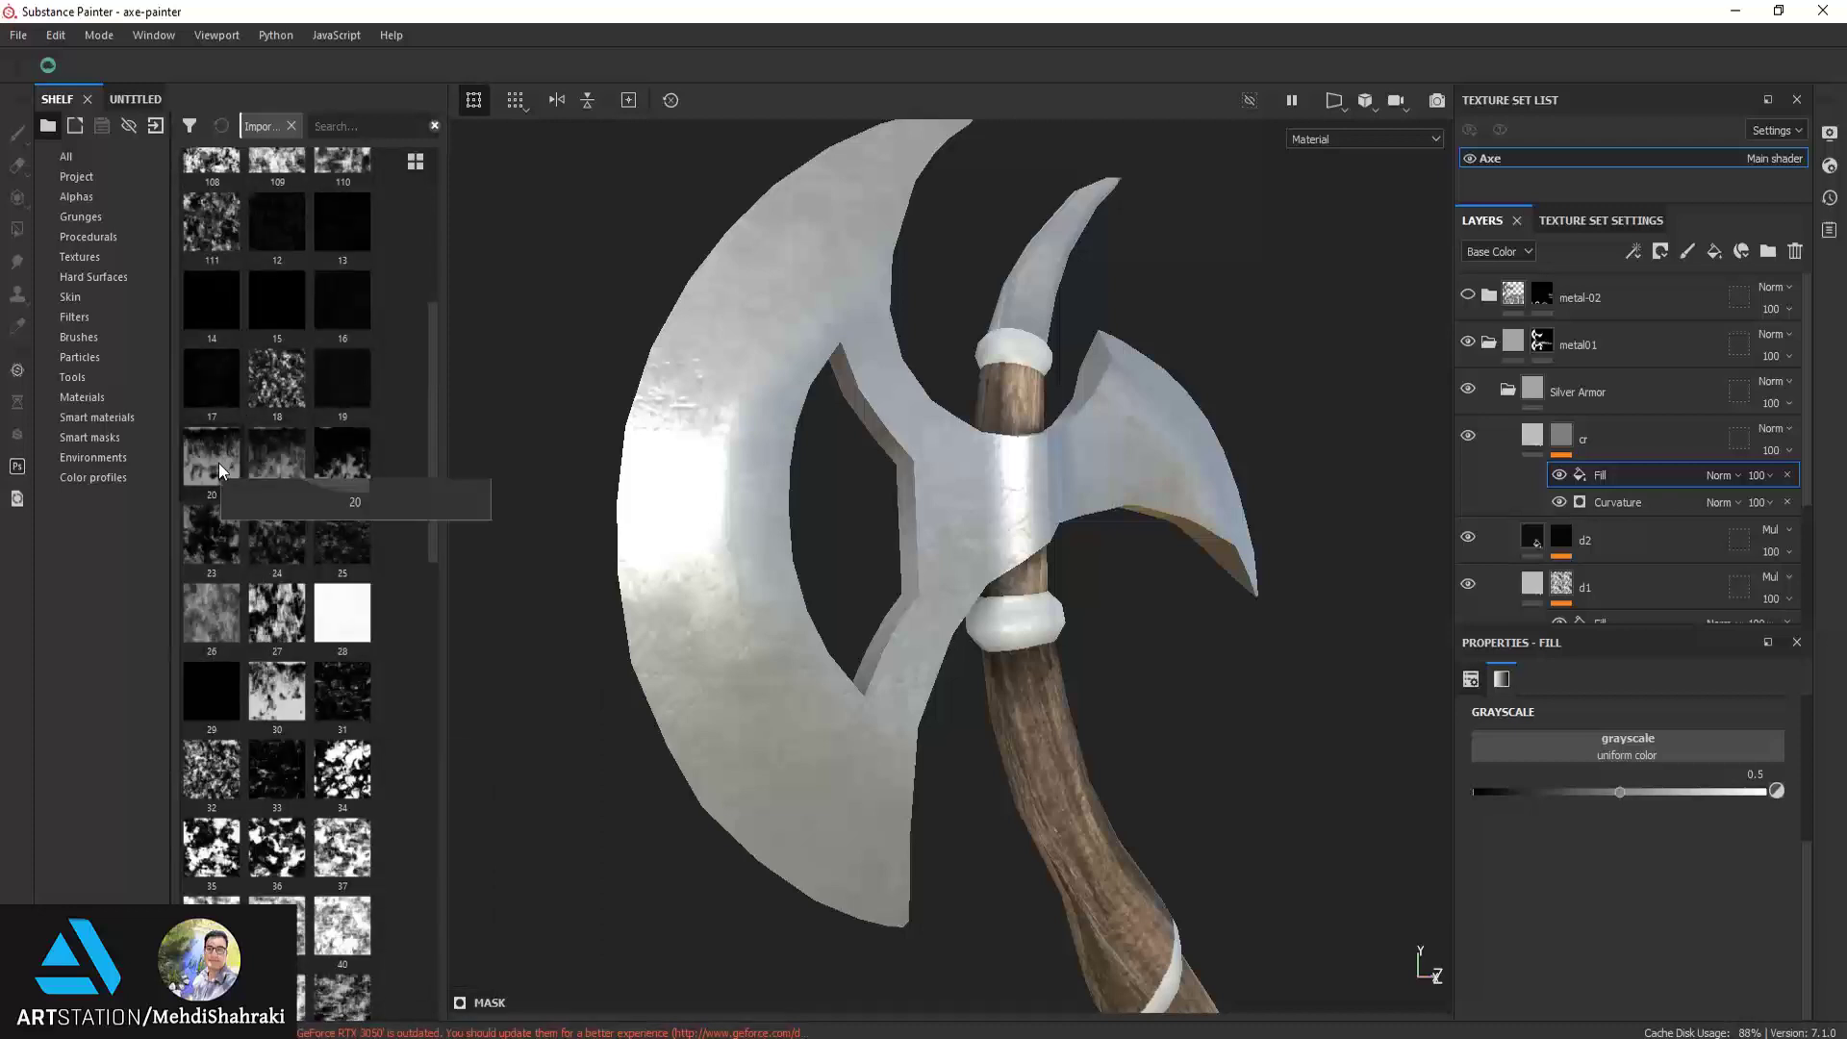
drag(218, 464, 1614, 748)
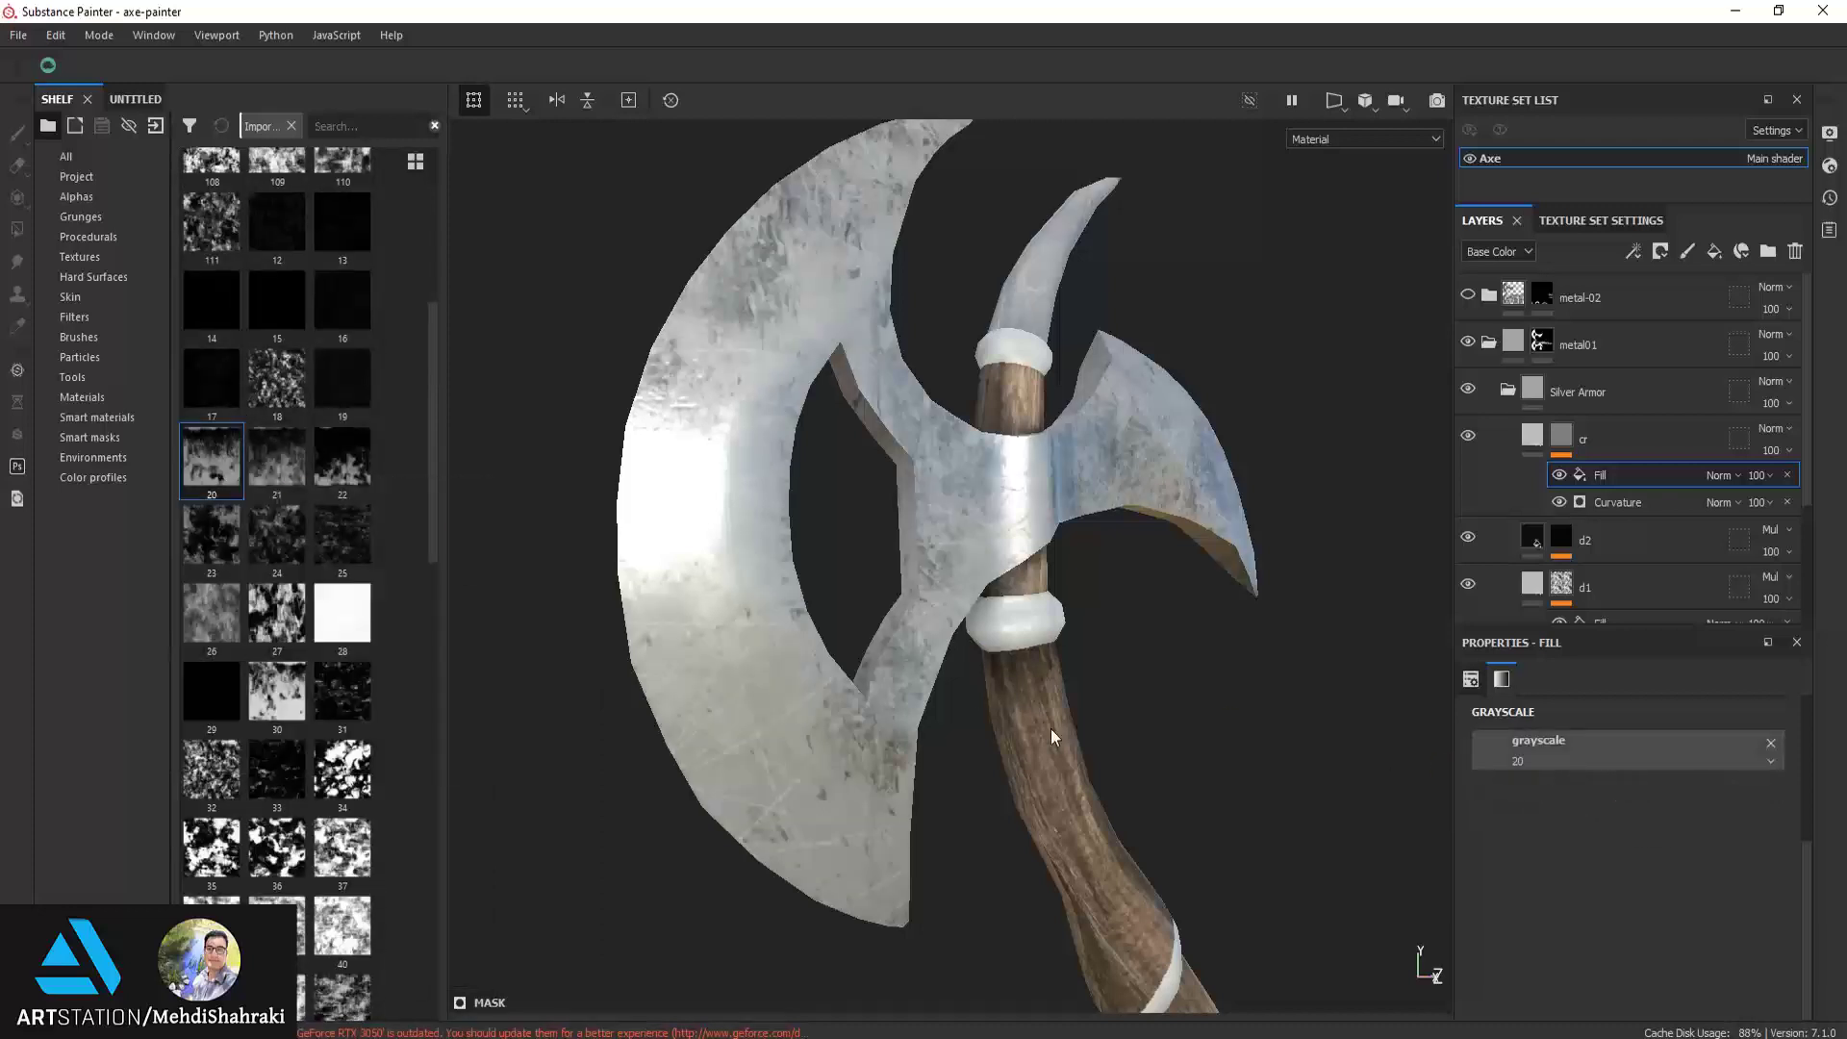
alt+drag(954, 722, 1648, 727)
scroll(1673, 731, up, 2)
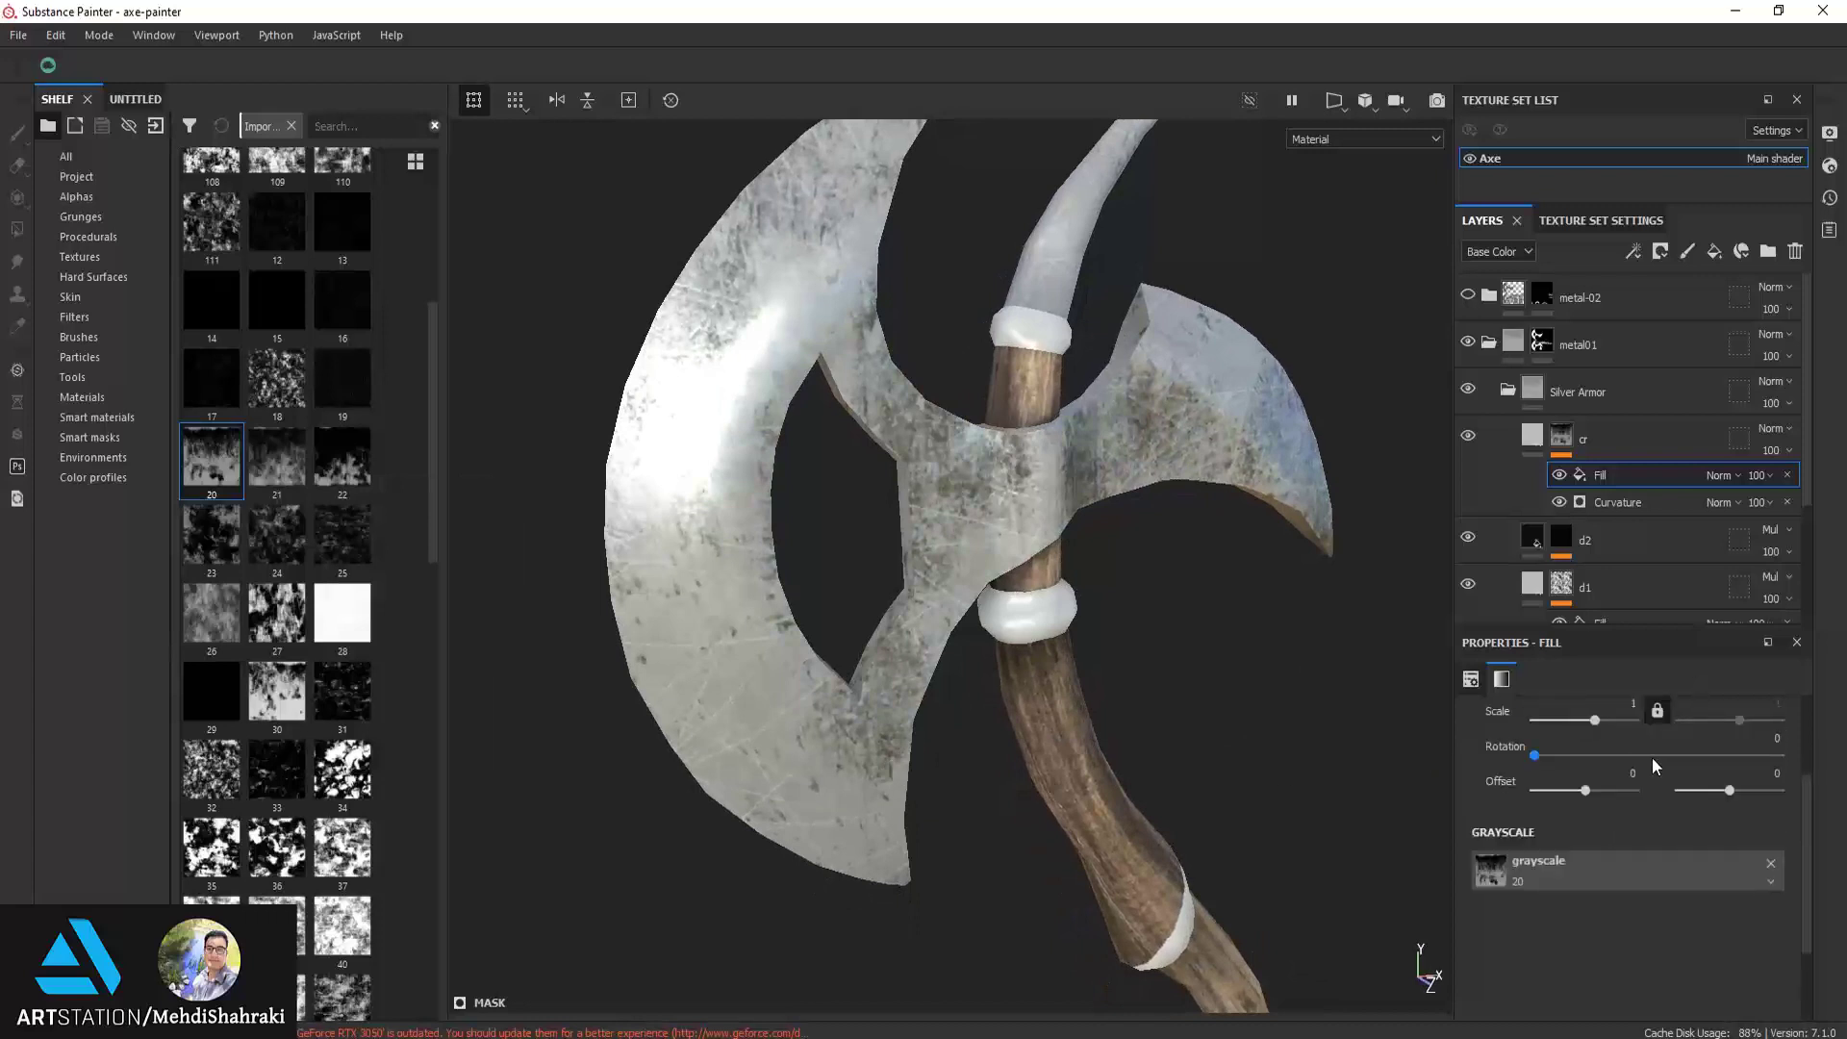
scroll(1652, 758, up, 1)
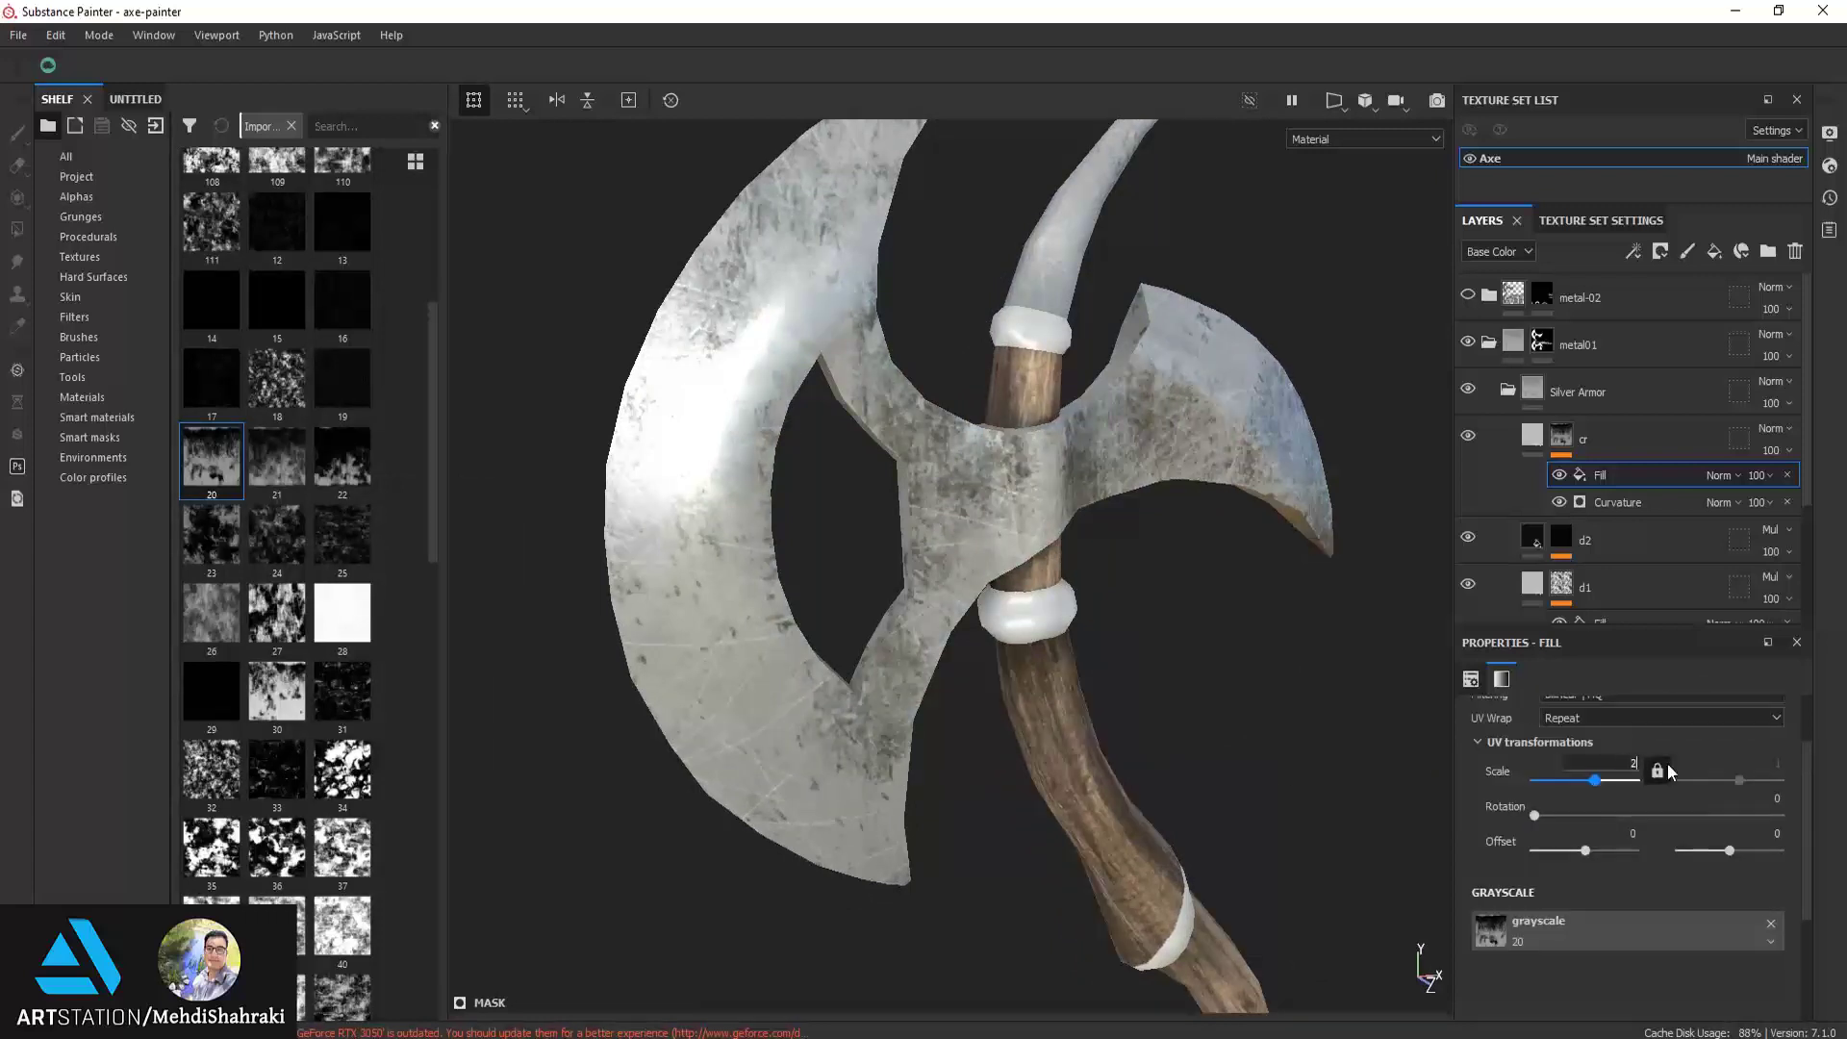
text(2)
key(Return)
alt+drag(962, 630, 1065, 640)
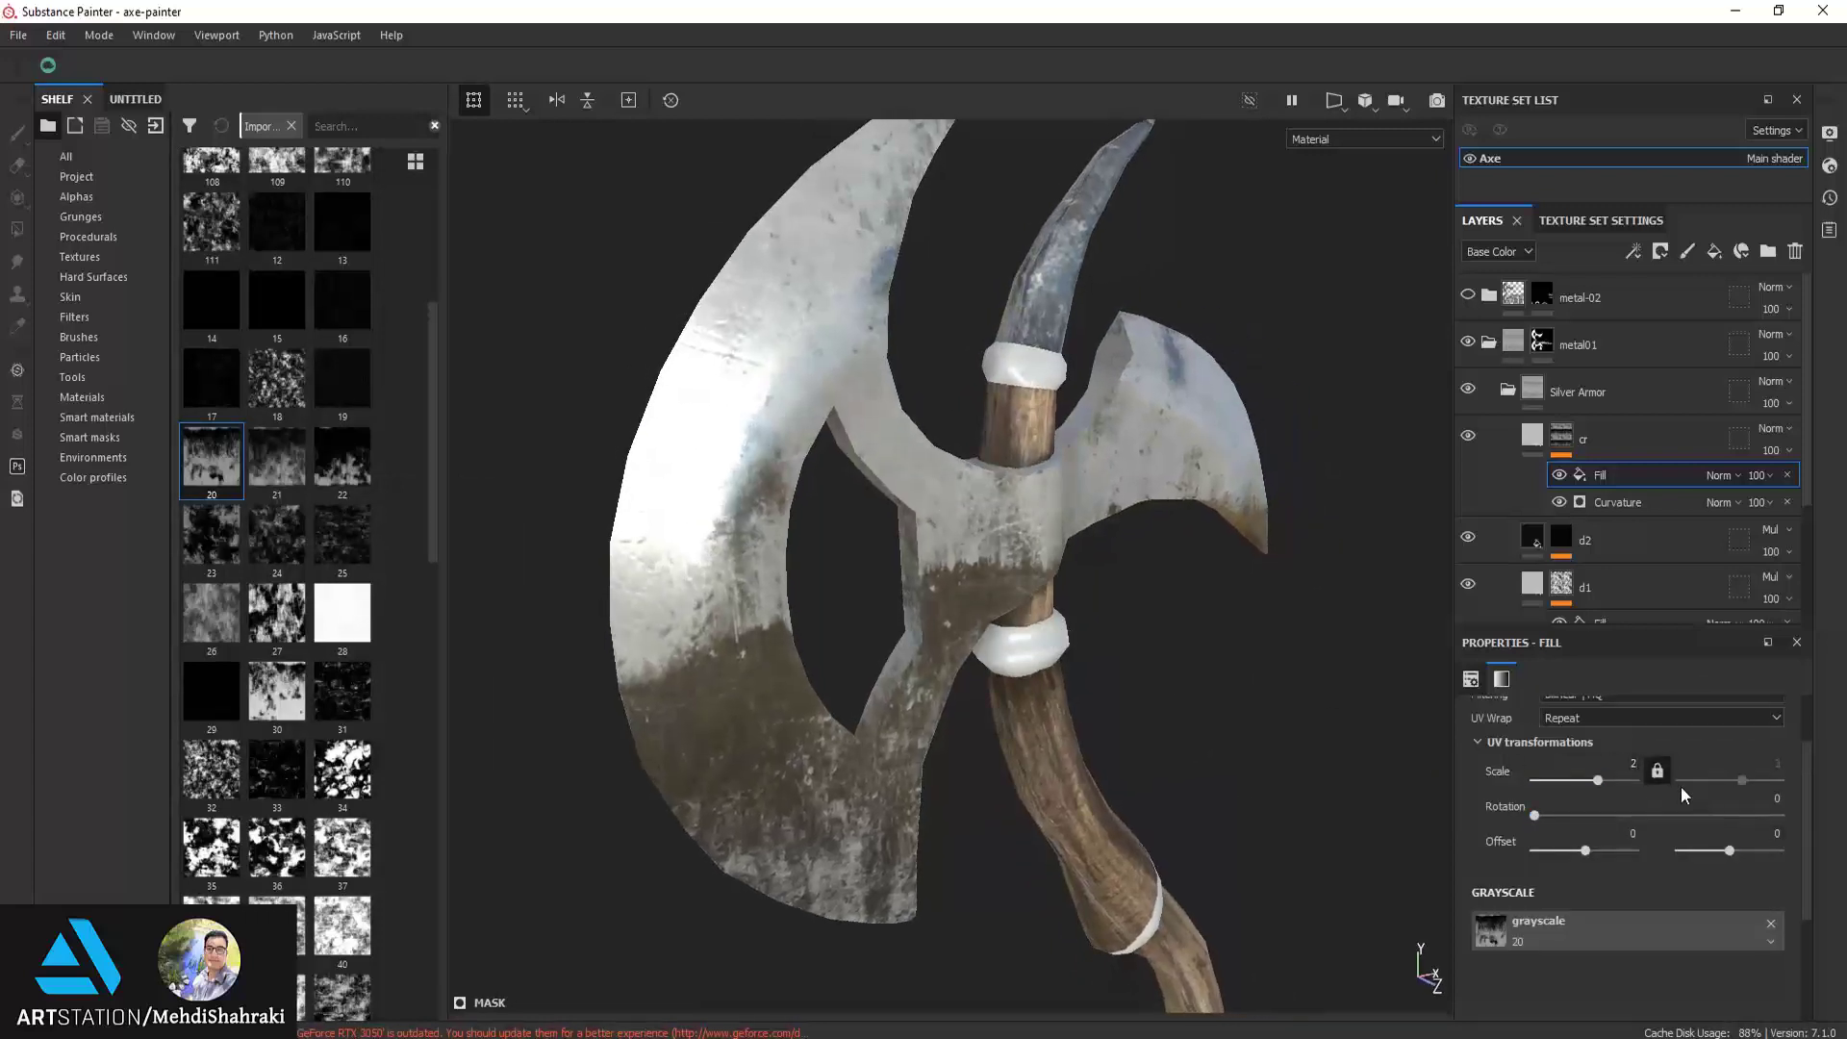
text(3)
key(Return)
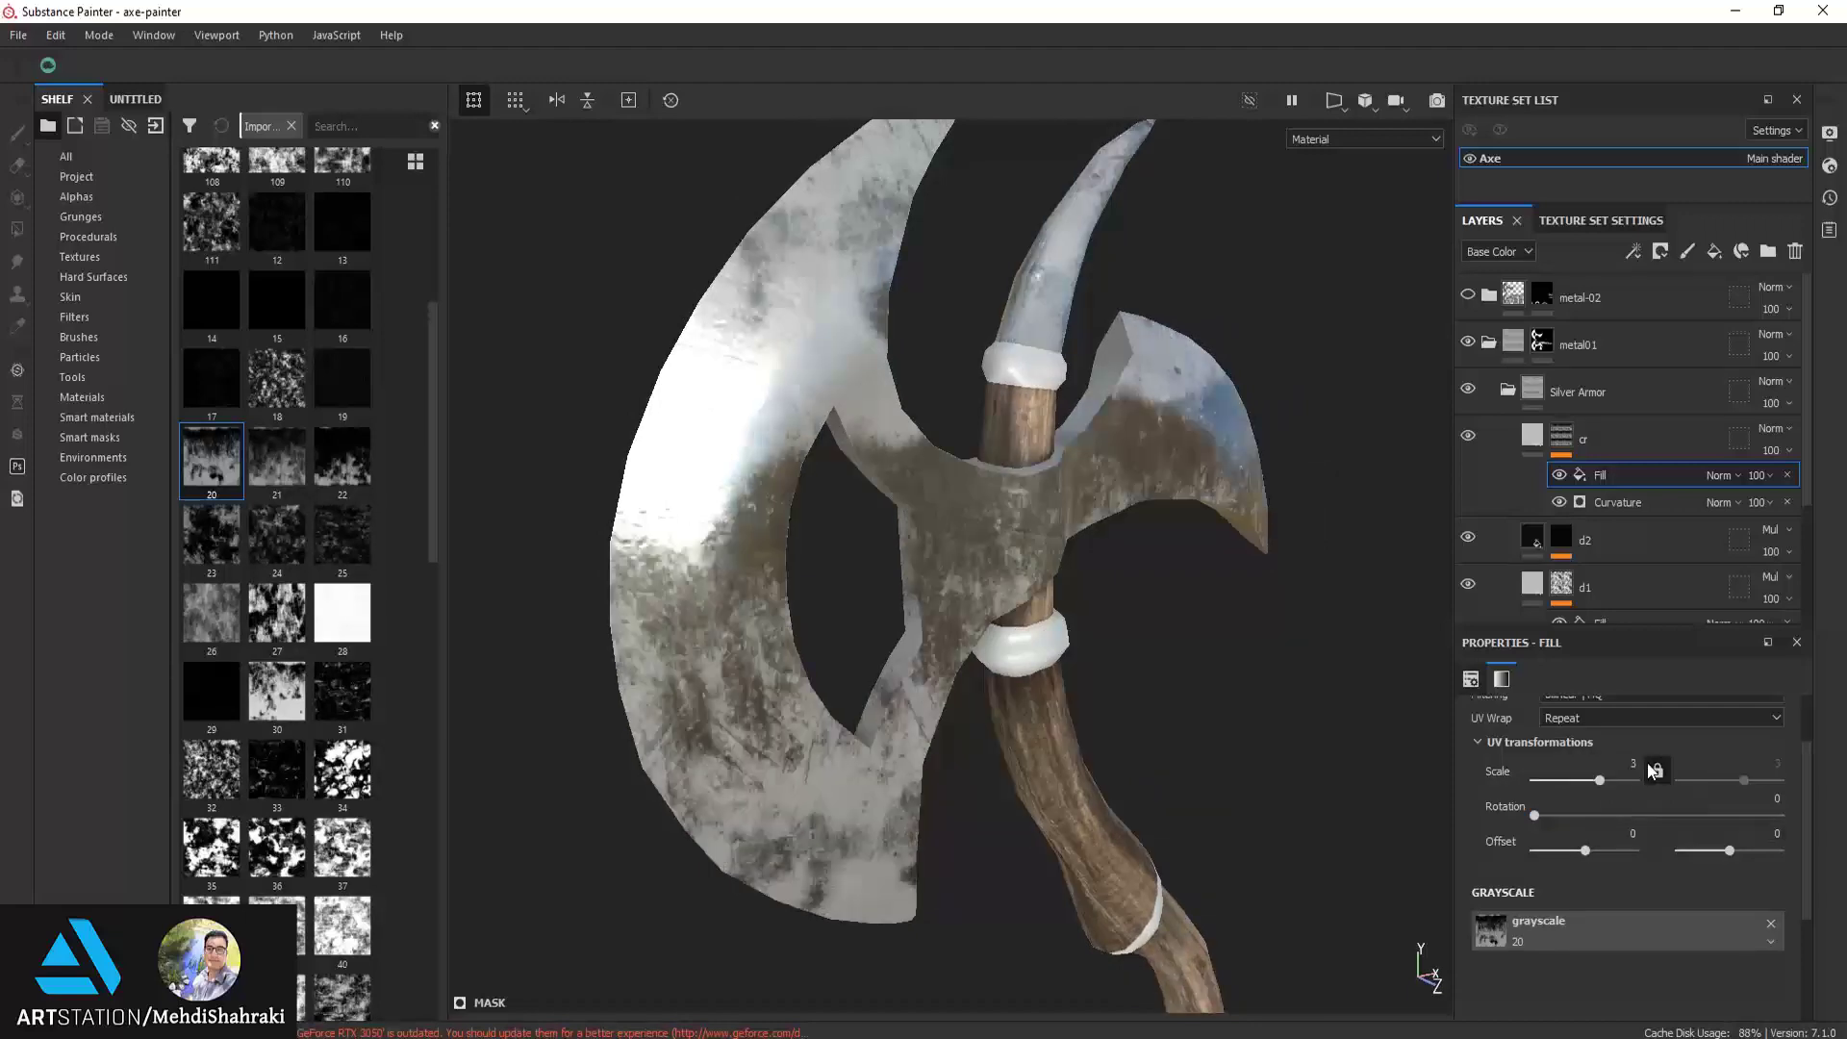
mouse_move(955, 600)
alt+mouse_down()
mouse_move(849, 562)
mouse_move(894, 632)
alt+mouse_up()
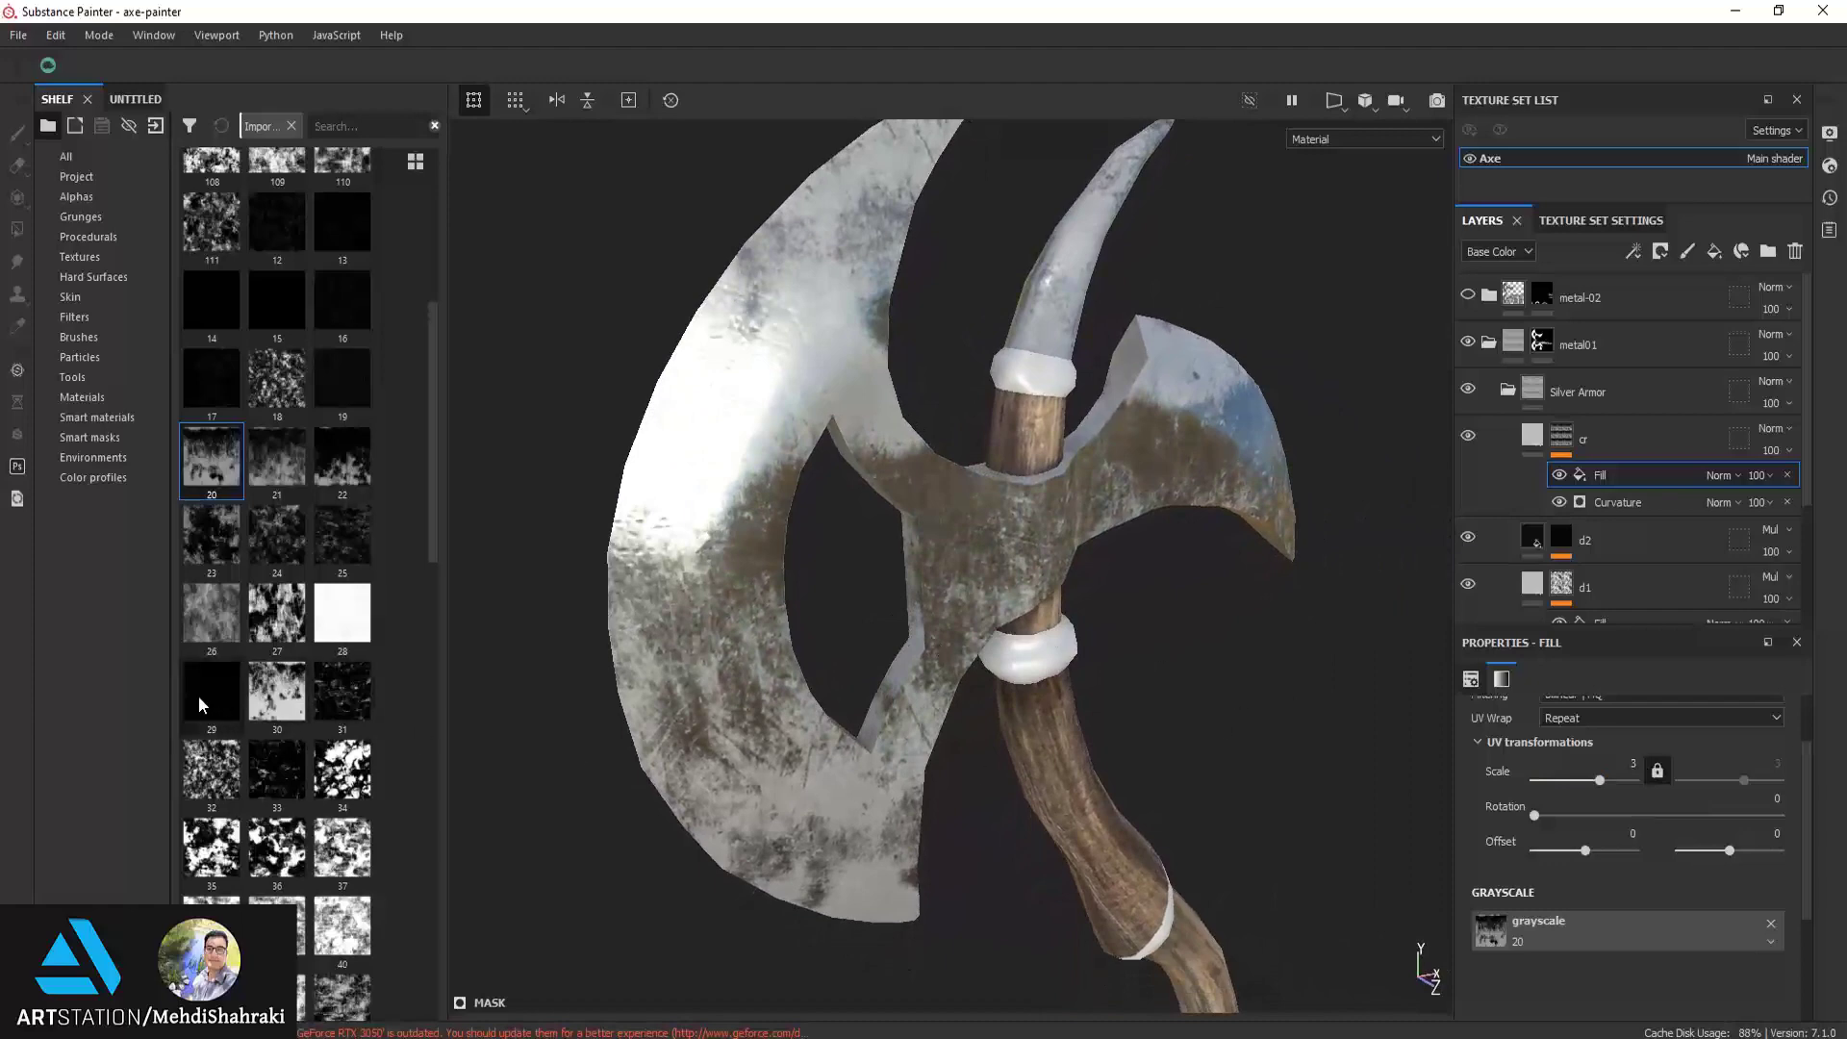
Swap the Fill's grayscale through grunge 104 and 106 to 109 at UV scale 2
scroll(307, 507, up, 5)
mouse_move(342, 477)
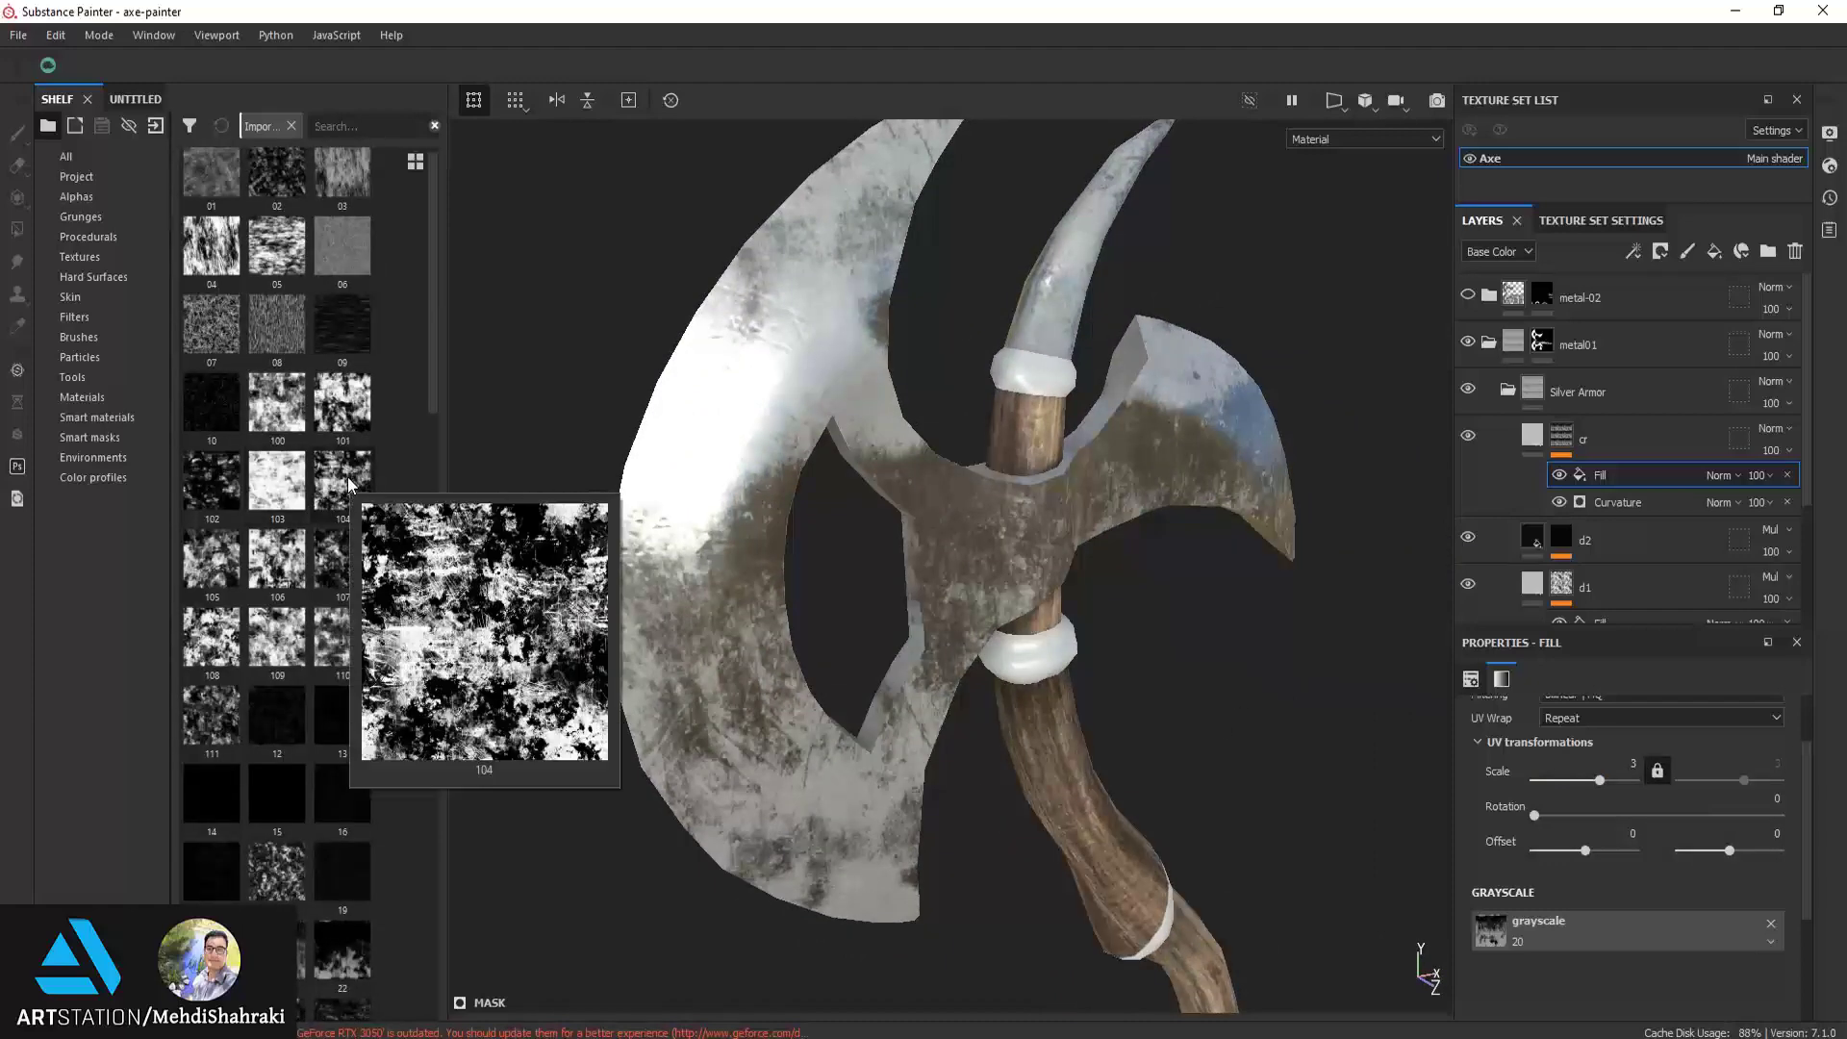
drag(348, 484, 1616, 928)
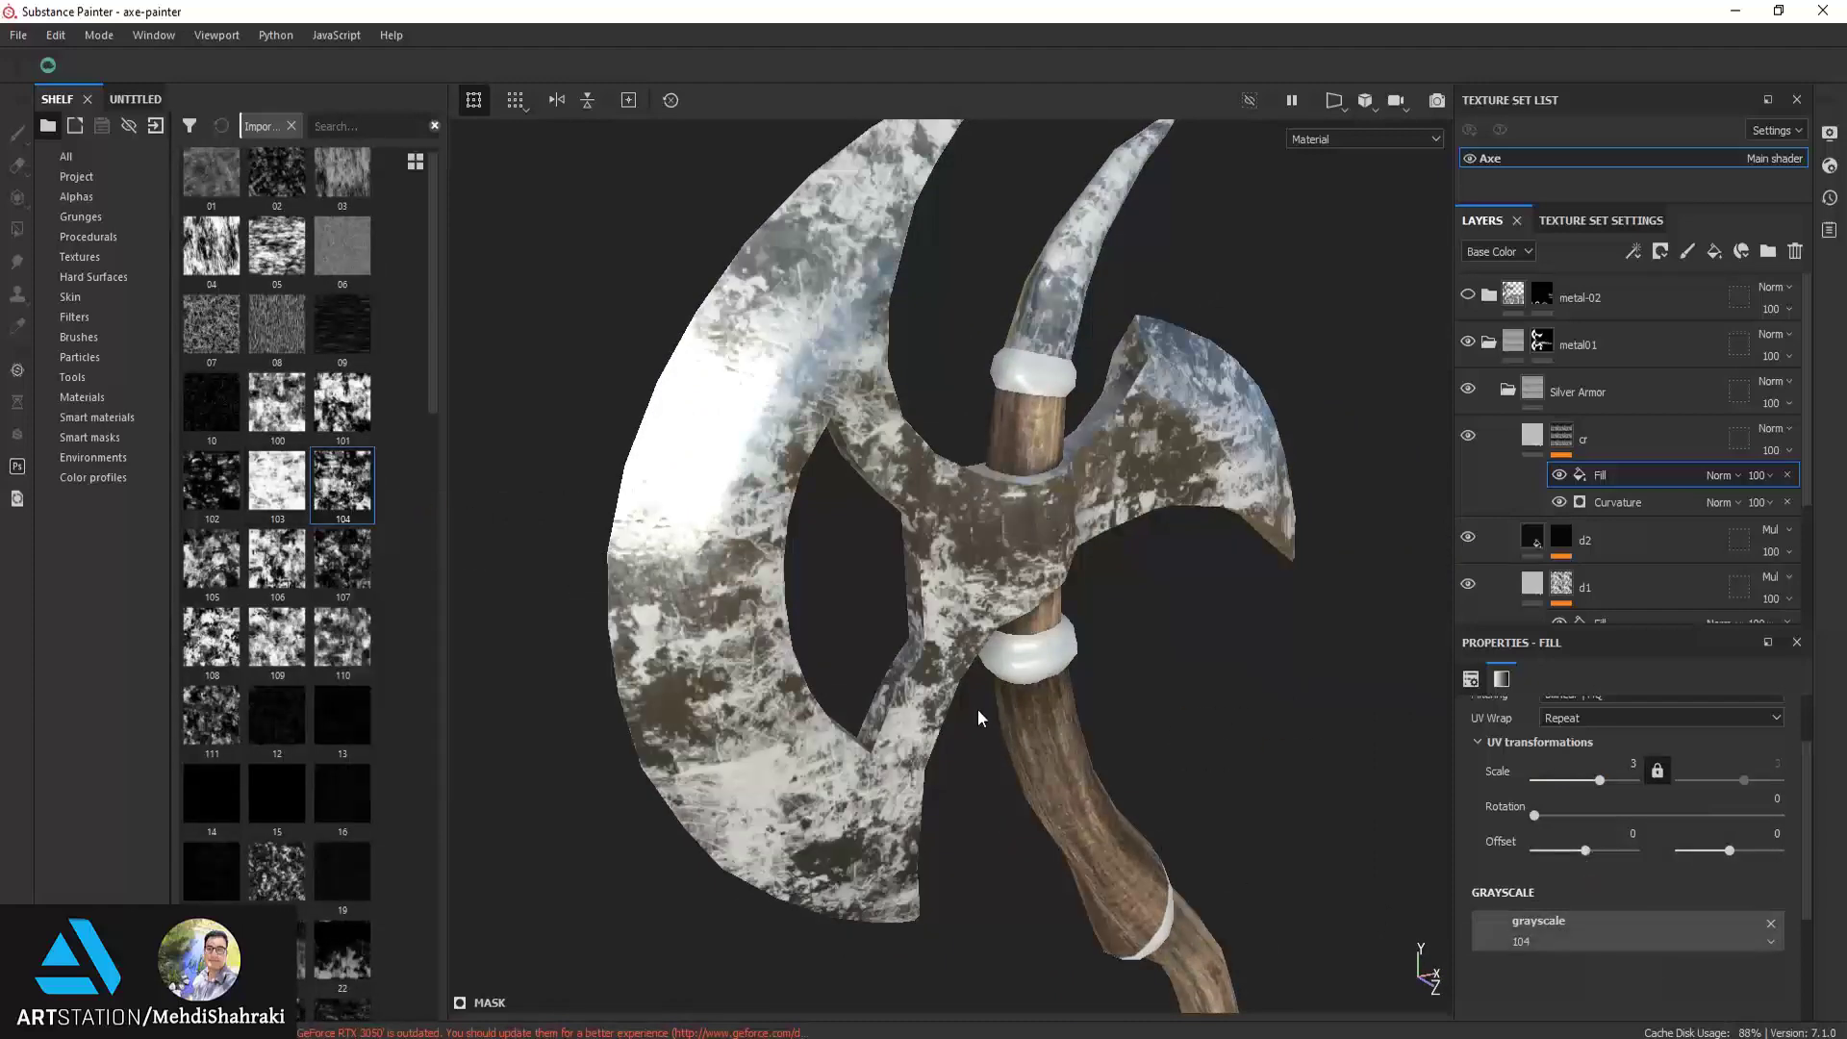
alt+drag(961, 618, 1020, 615)
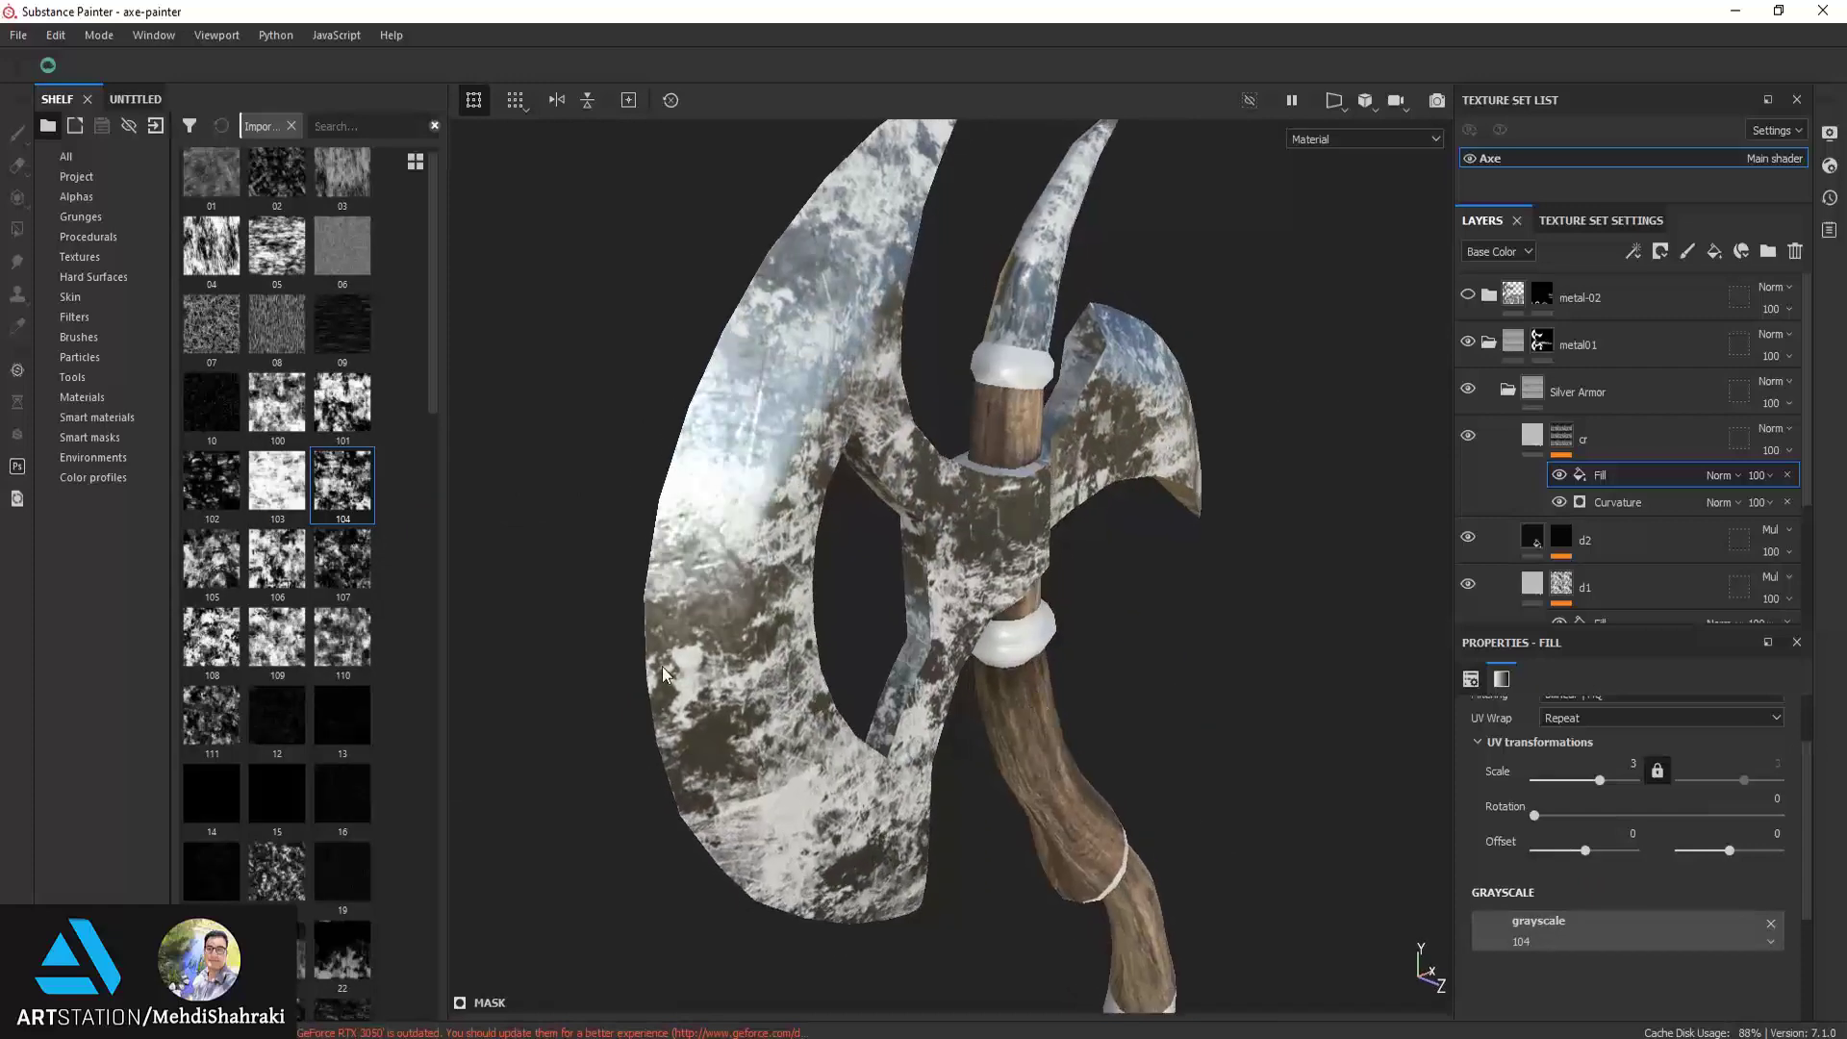
drag(305, 573, 1616, 928)
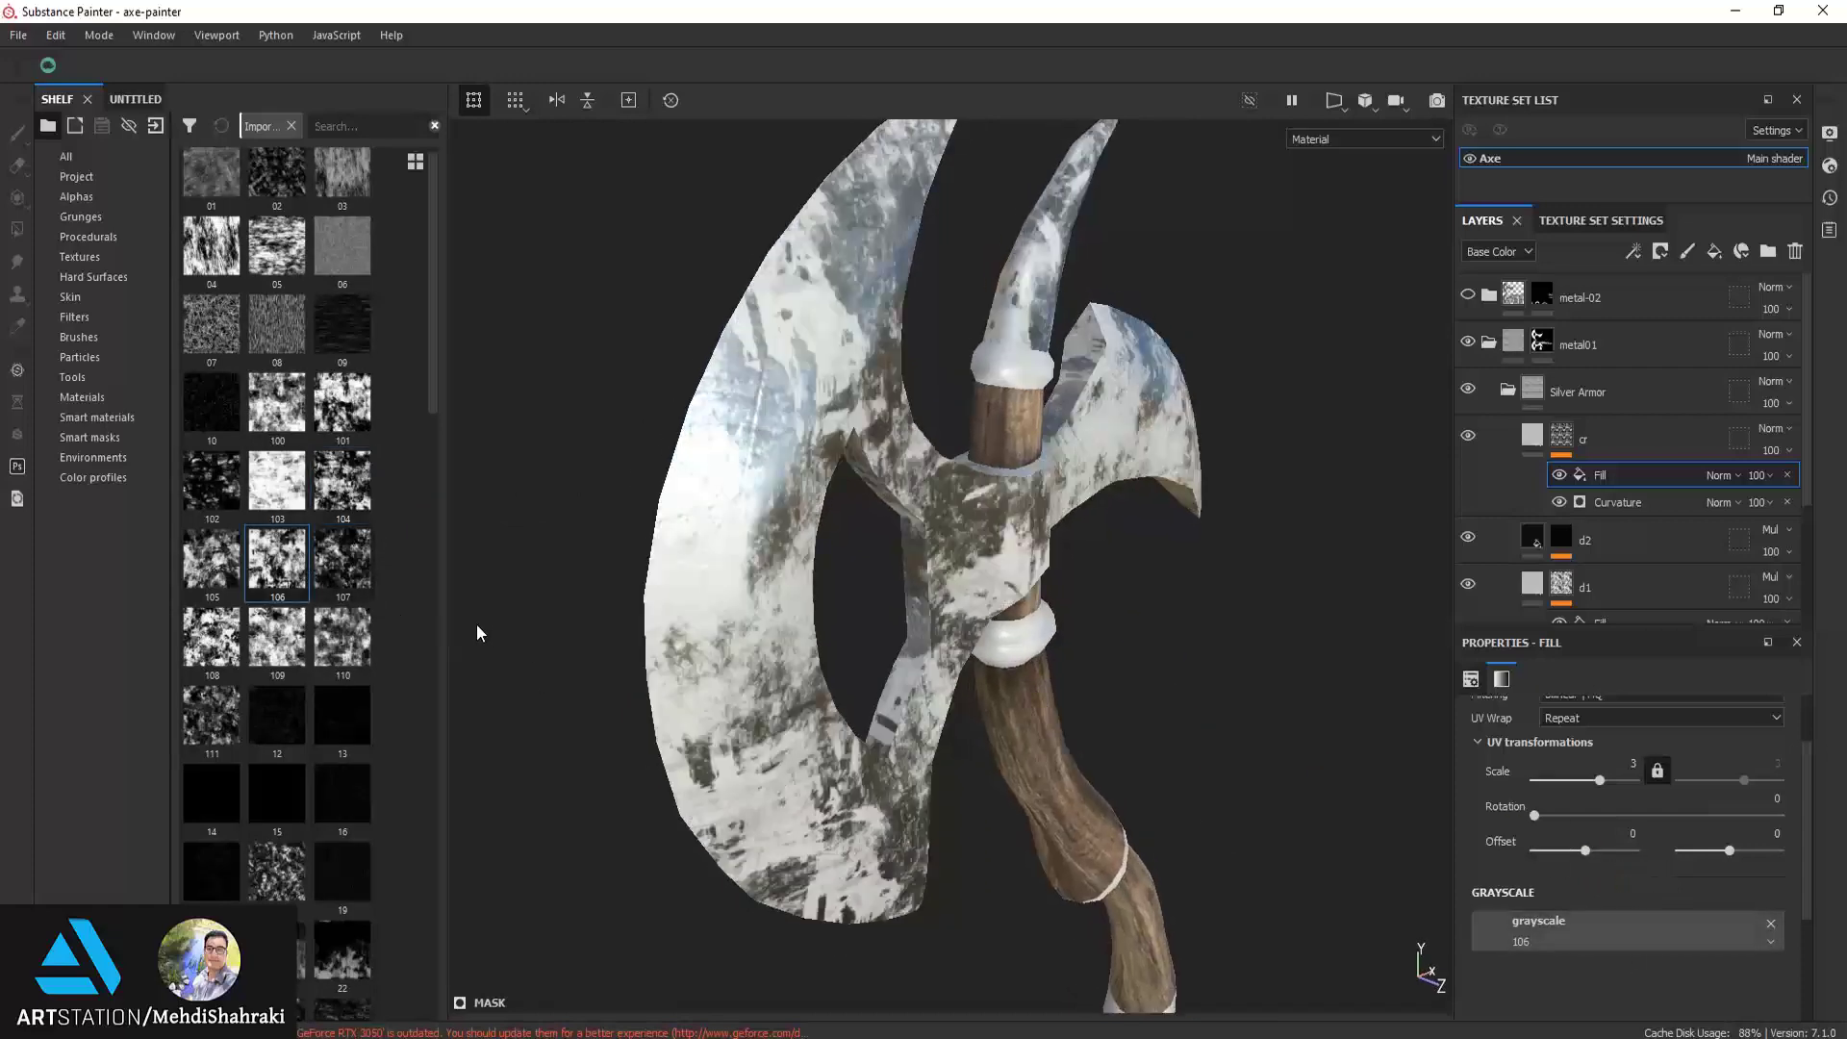
drag(277, 635, 1581, 927)
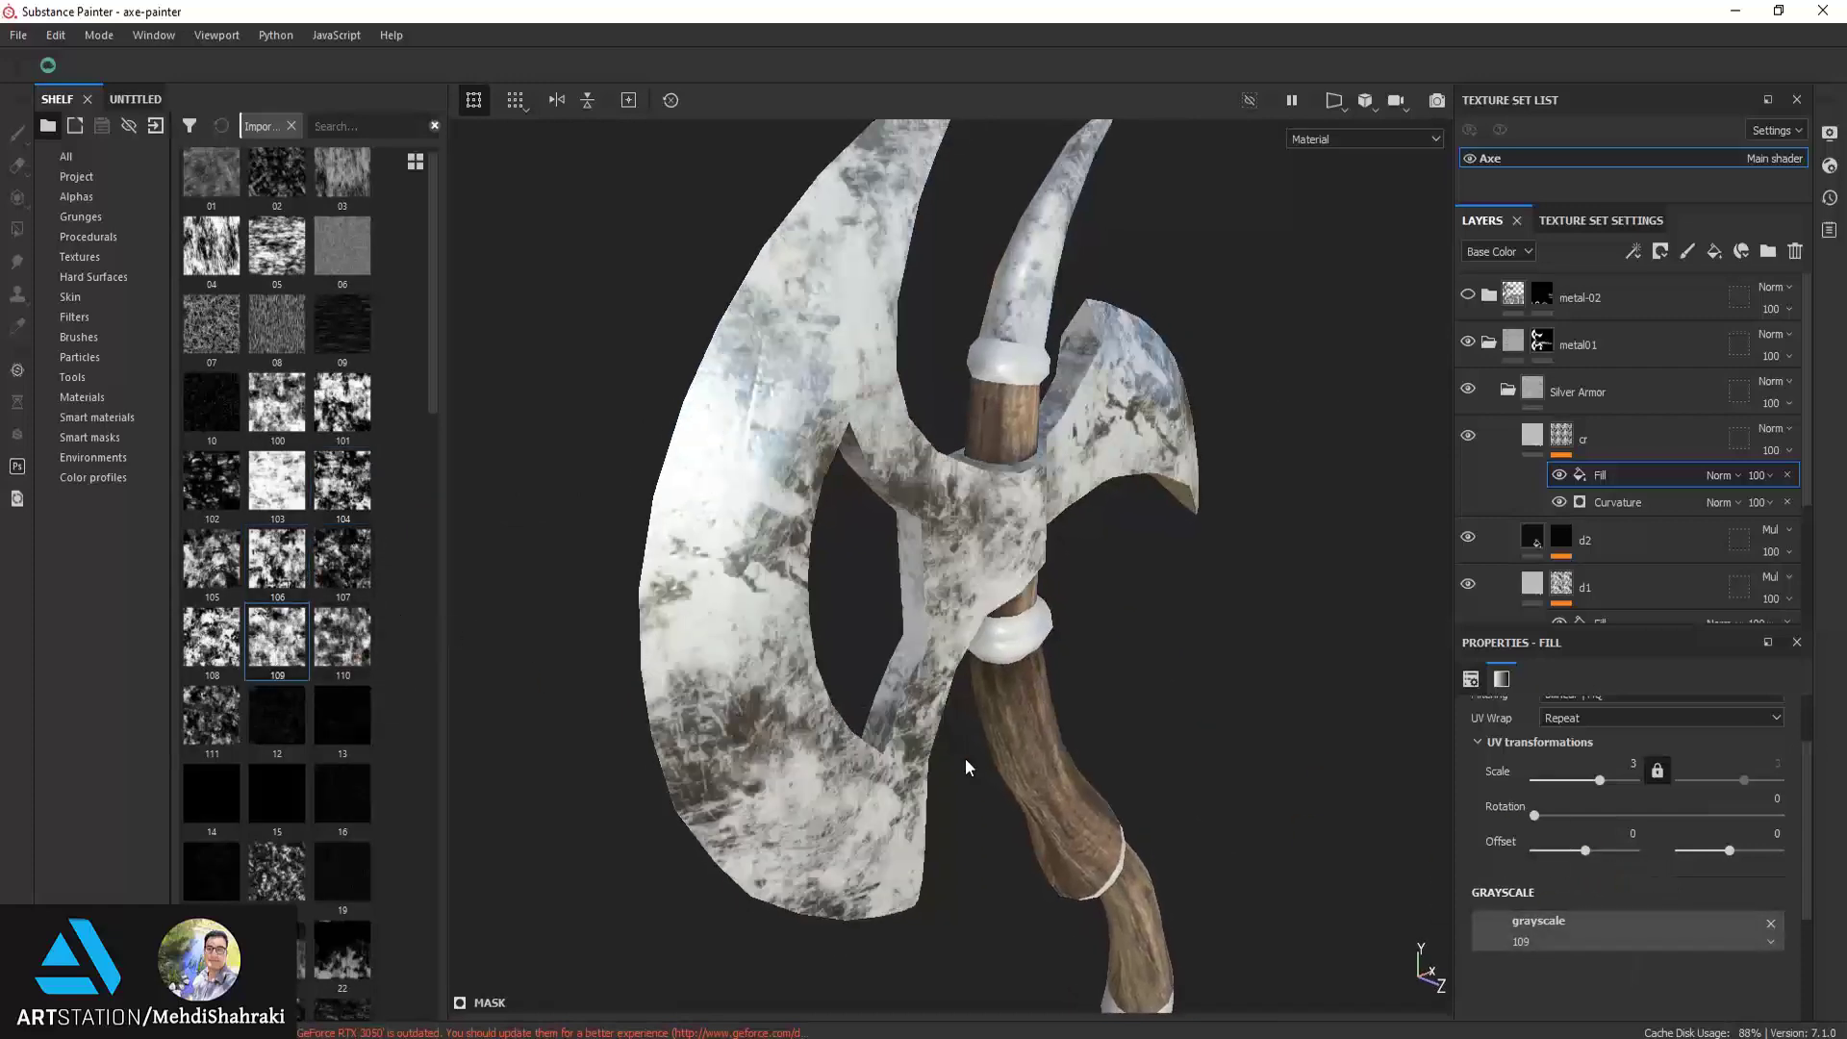
mouse_move(969, 762)
alt+mouse_down()
mouse_move(815, 630)
mouse_move(960, 693)
mouse_move(948, 741)
alt+mouse_up()
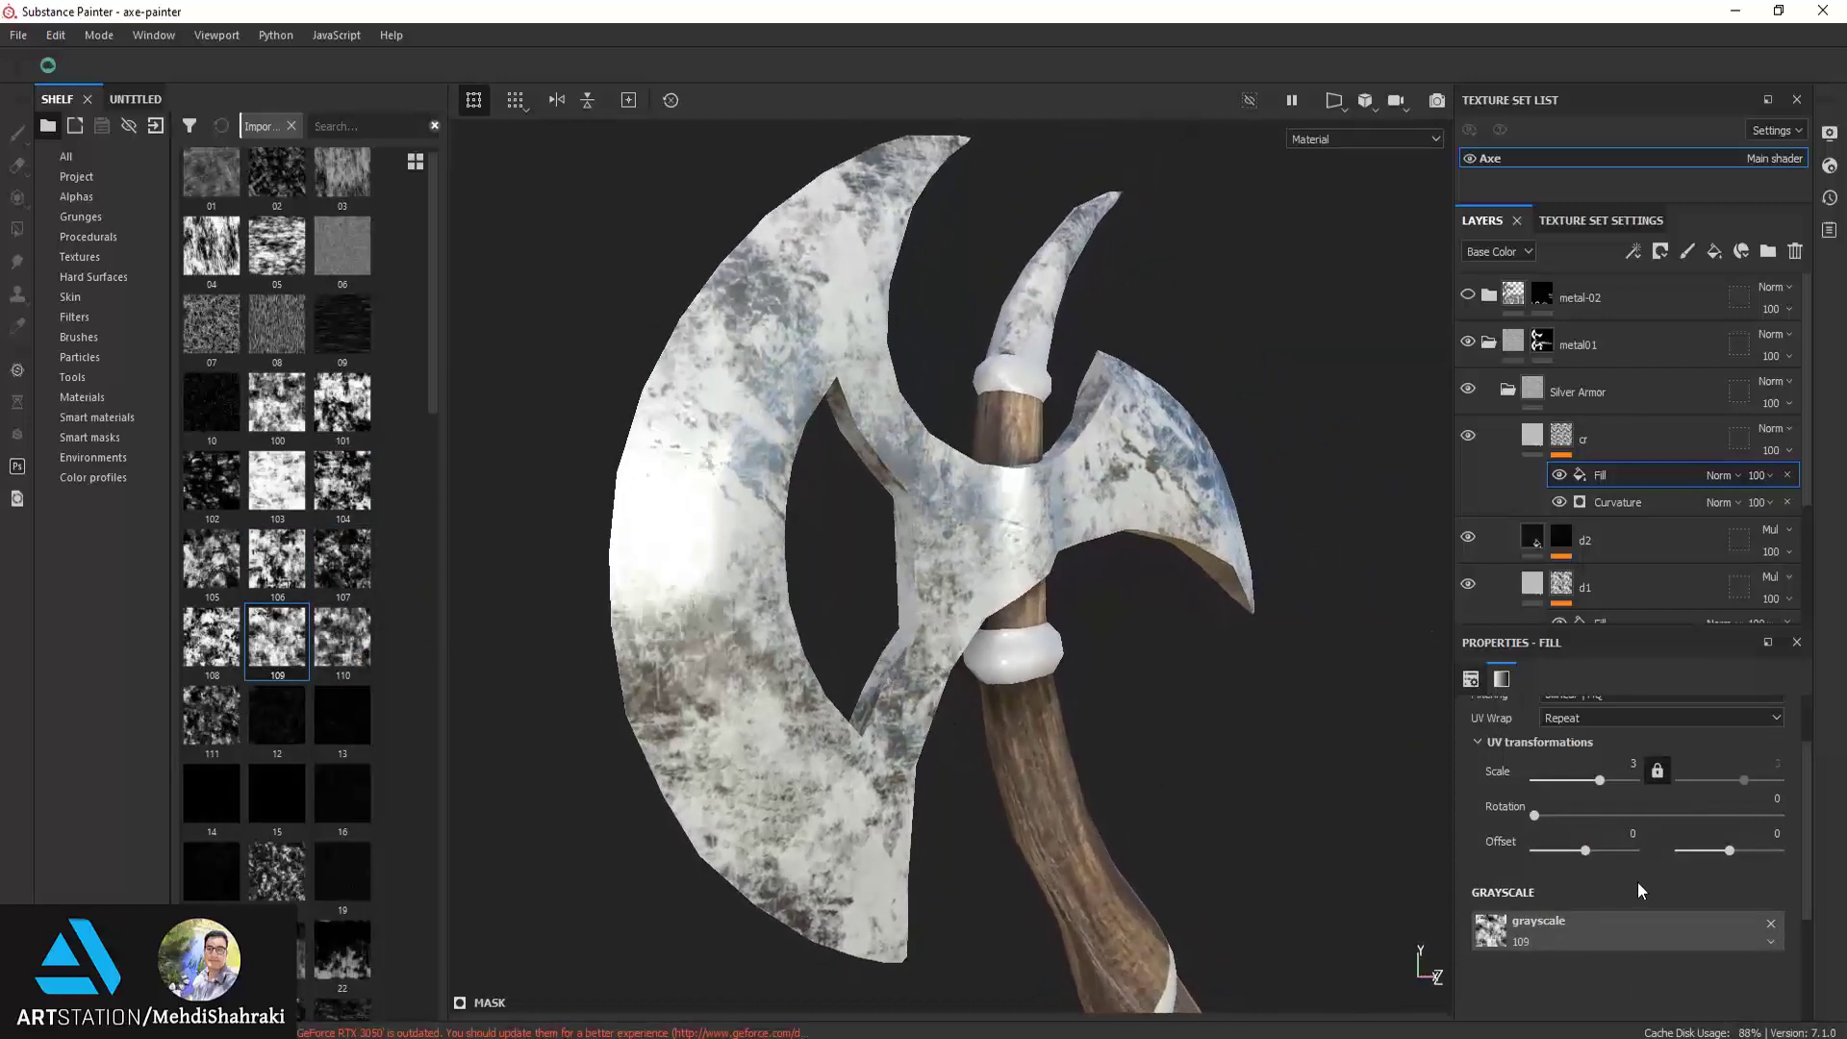
key(BackSpace)
text(2)
key(Return)
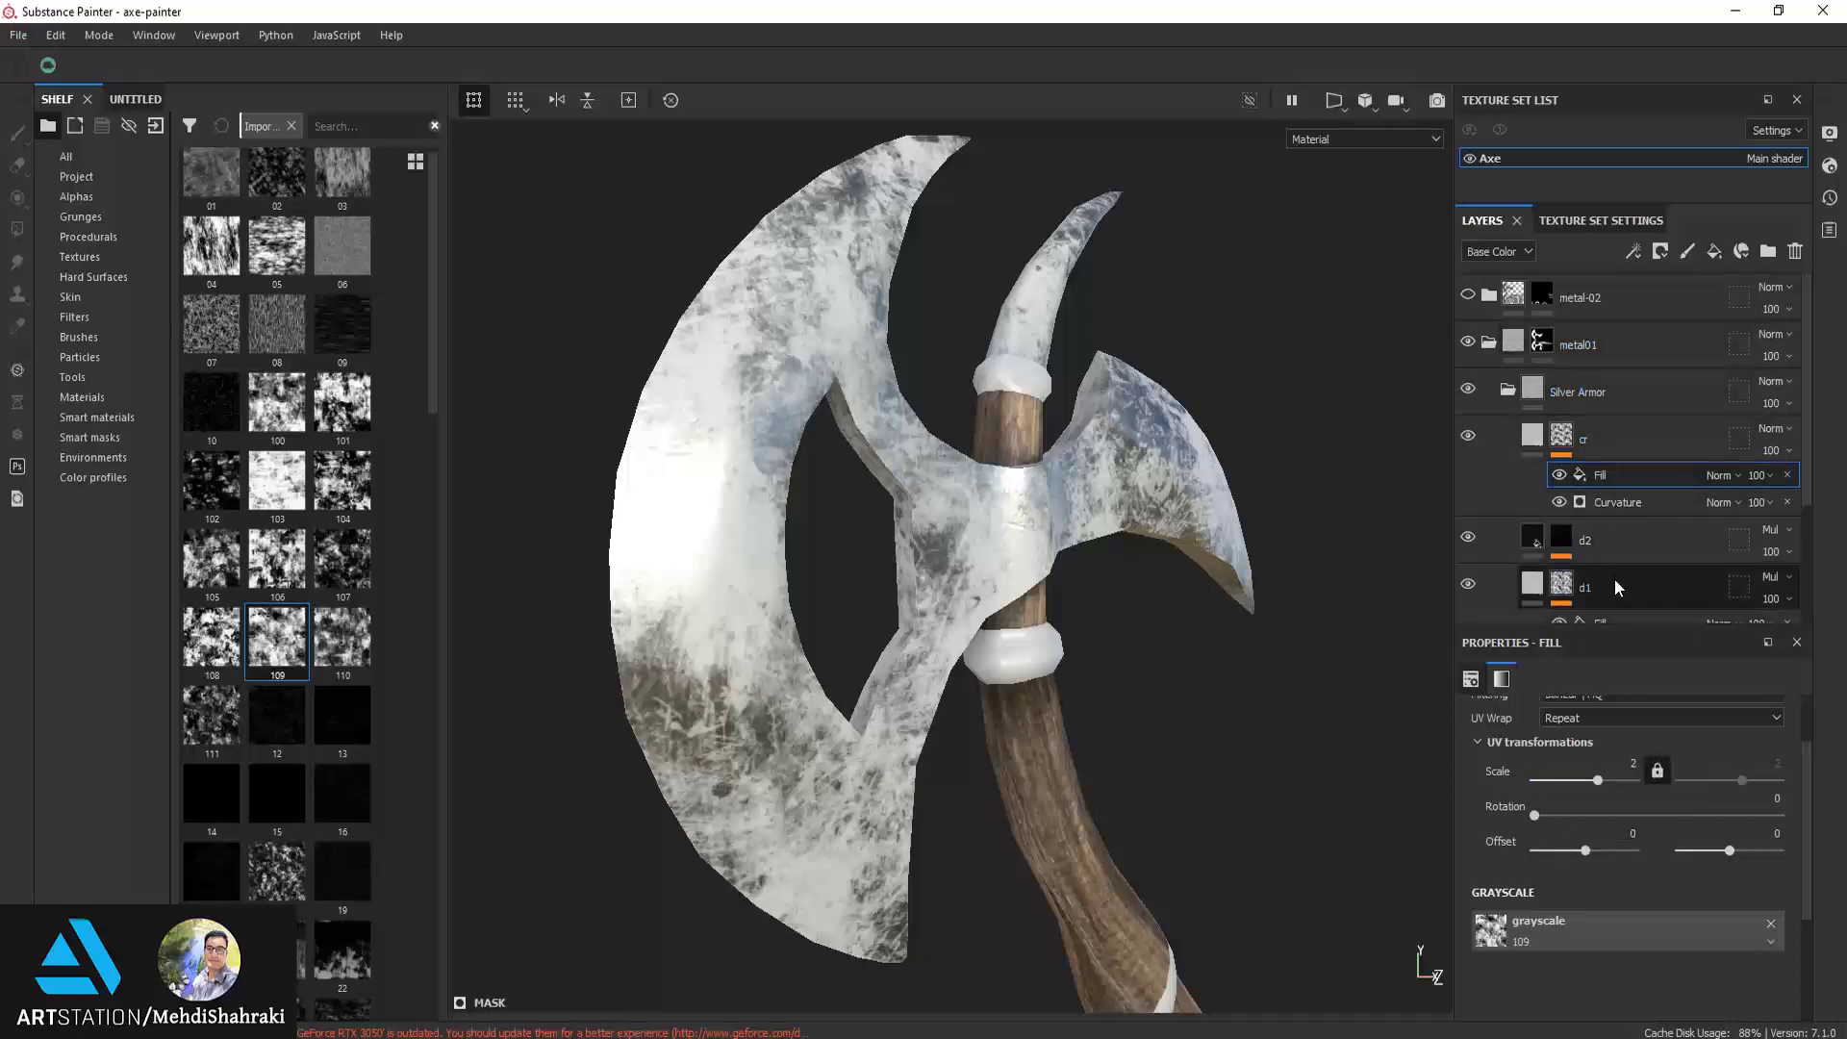
mouse_move(900, 644)
alt+mouse_down()
mouse_move(898, 597)
mouse_move(956, 664)
alt+mouse_up()
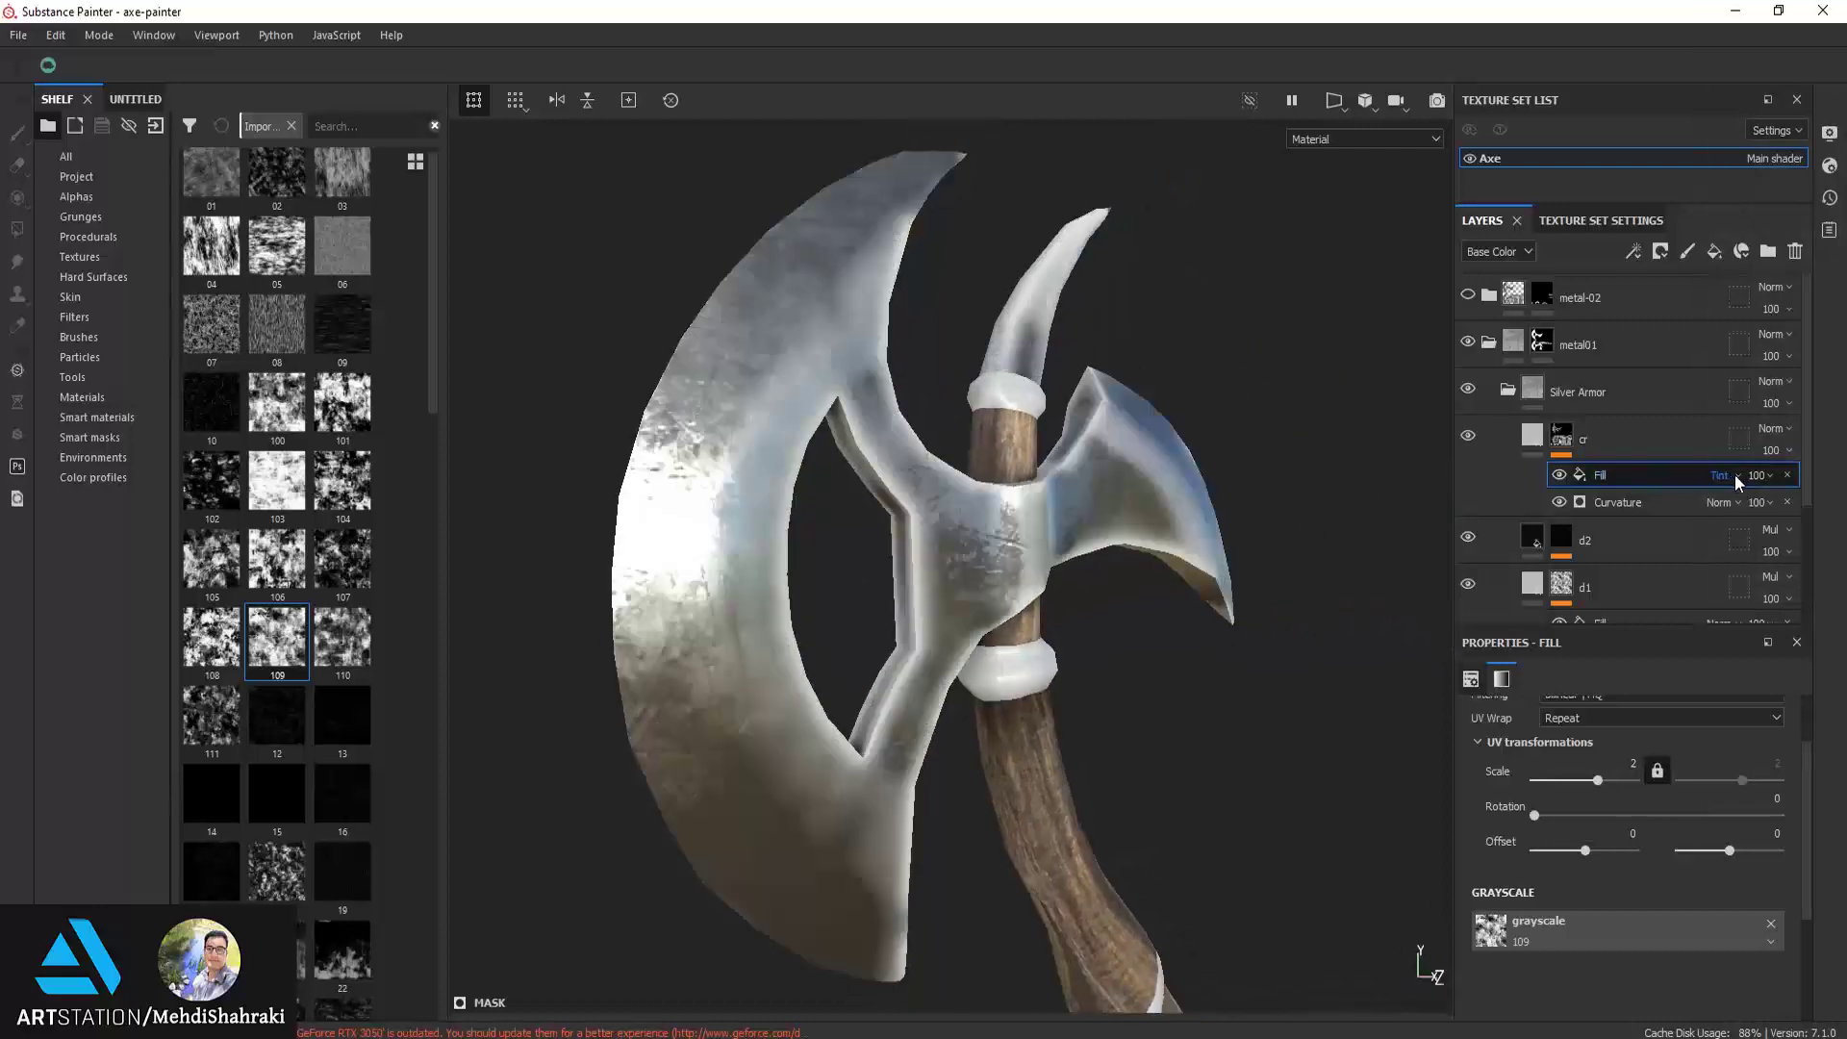
Try Divide as the grunge Fill's blend mode, undo it, and use Subtract instead
click(1736, 475)
click(1737, 477)
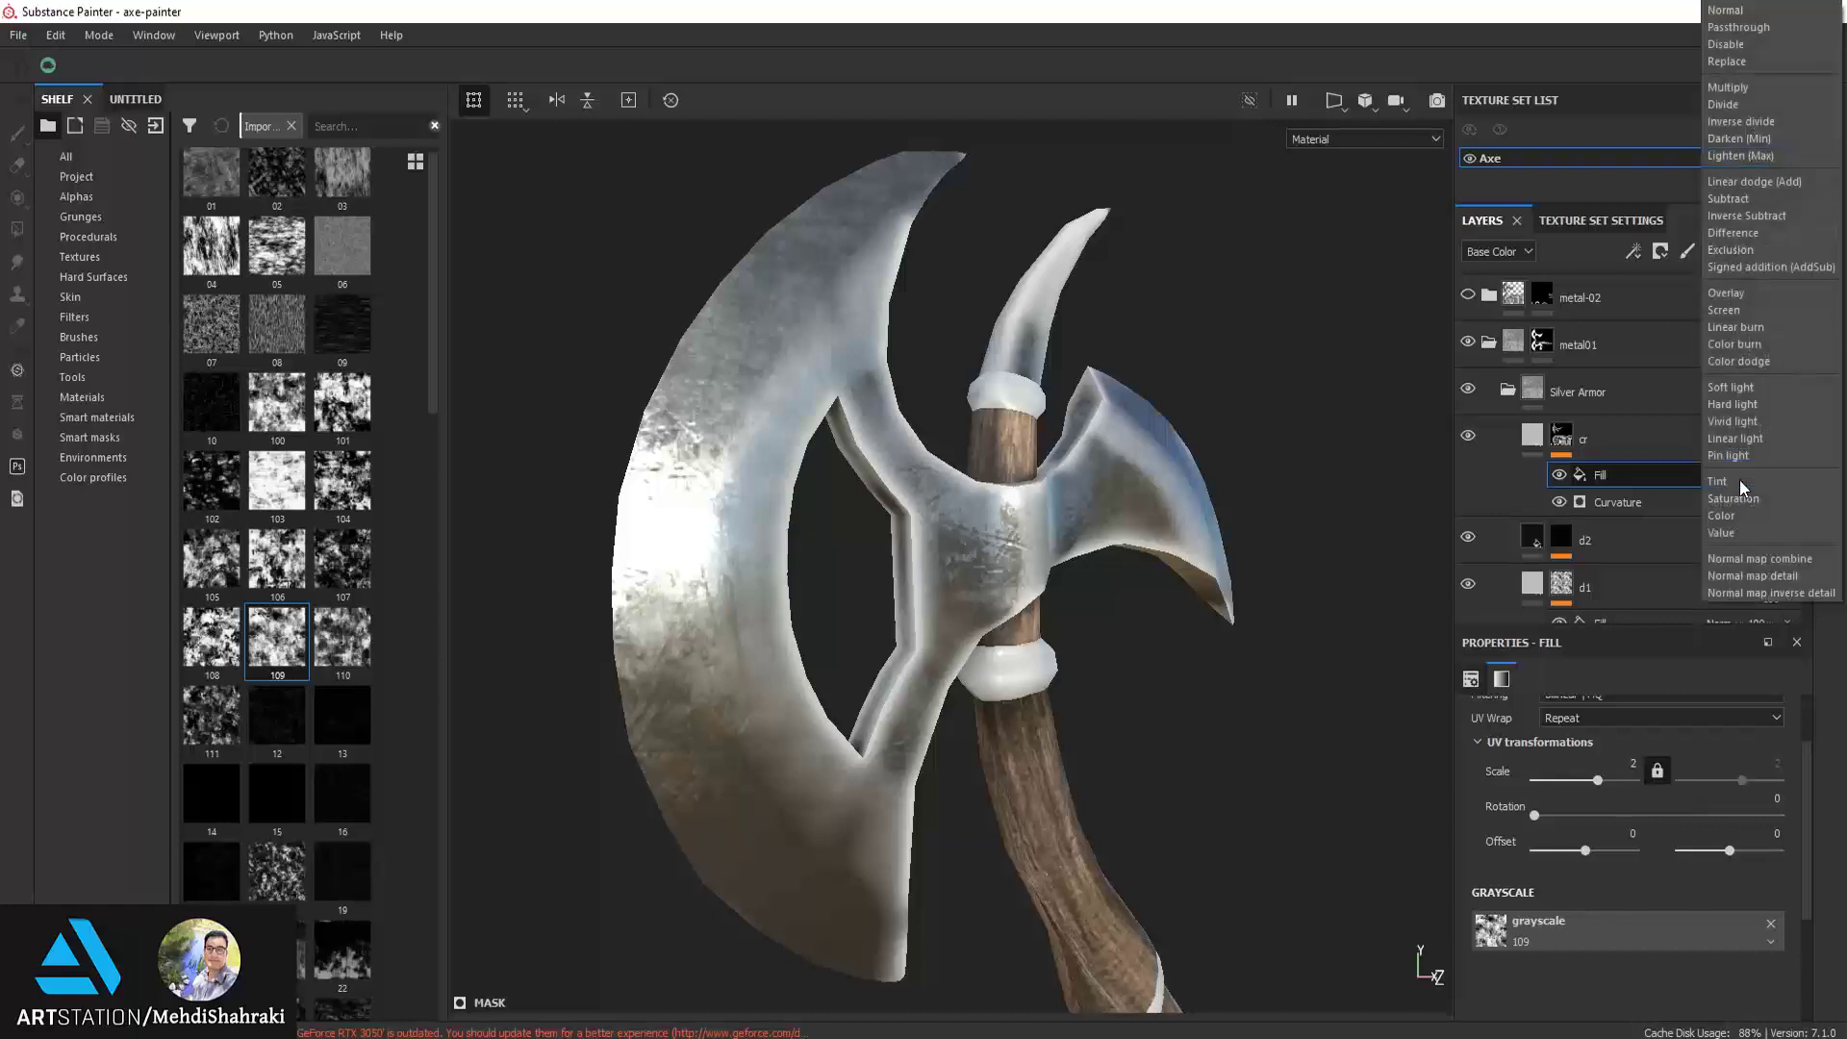
click(1729, 104)
mouse_move(1097, 532)
alt+mouse_down()
mouse_move(1007, 616)
mouse_move(1103, 513)
mouse_move(1054, 513)
alt+mouse_up()
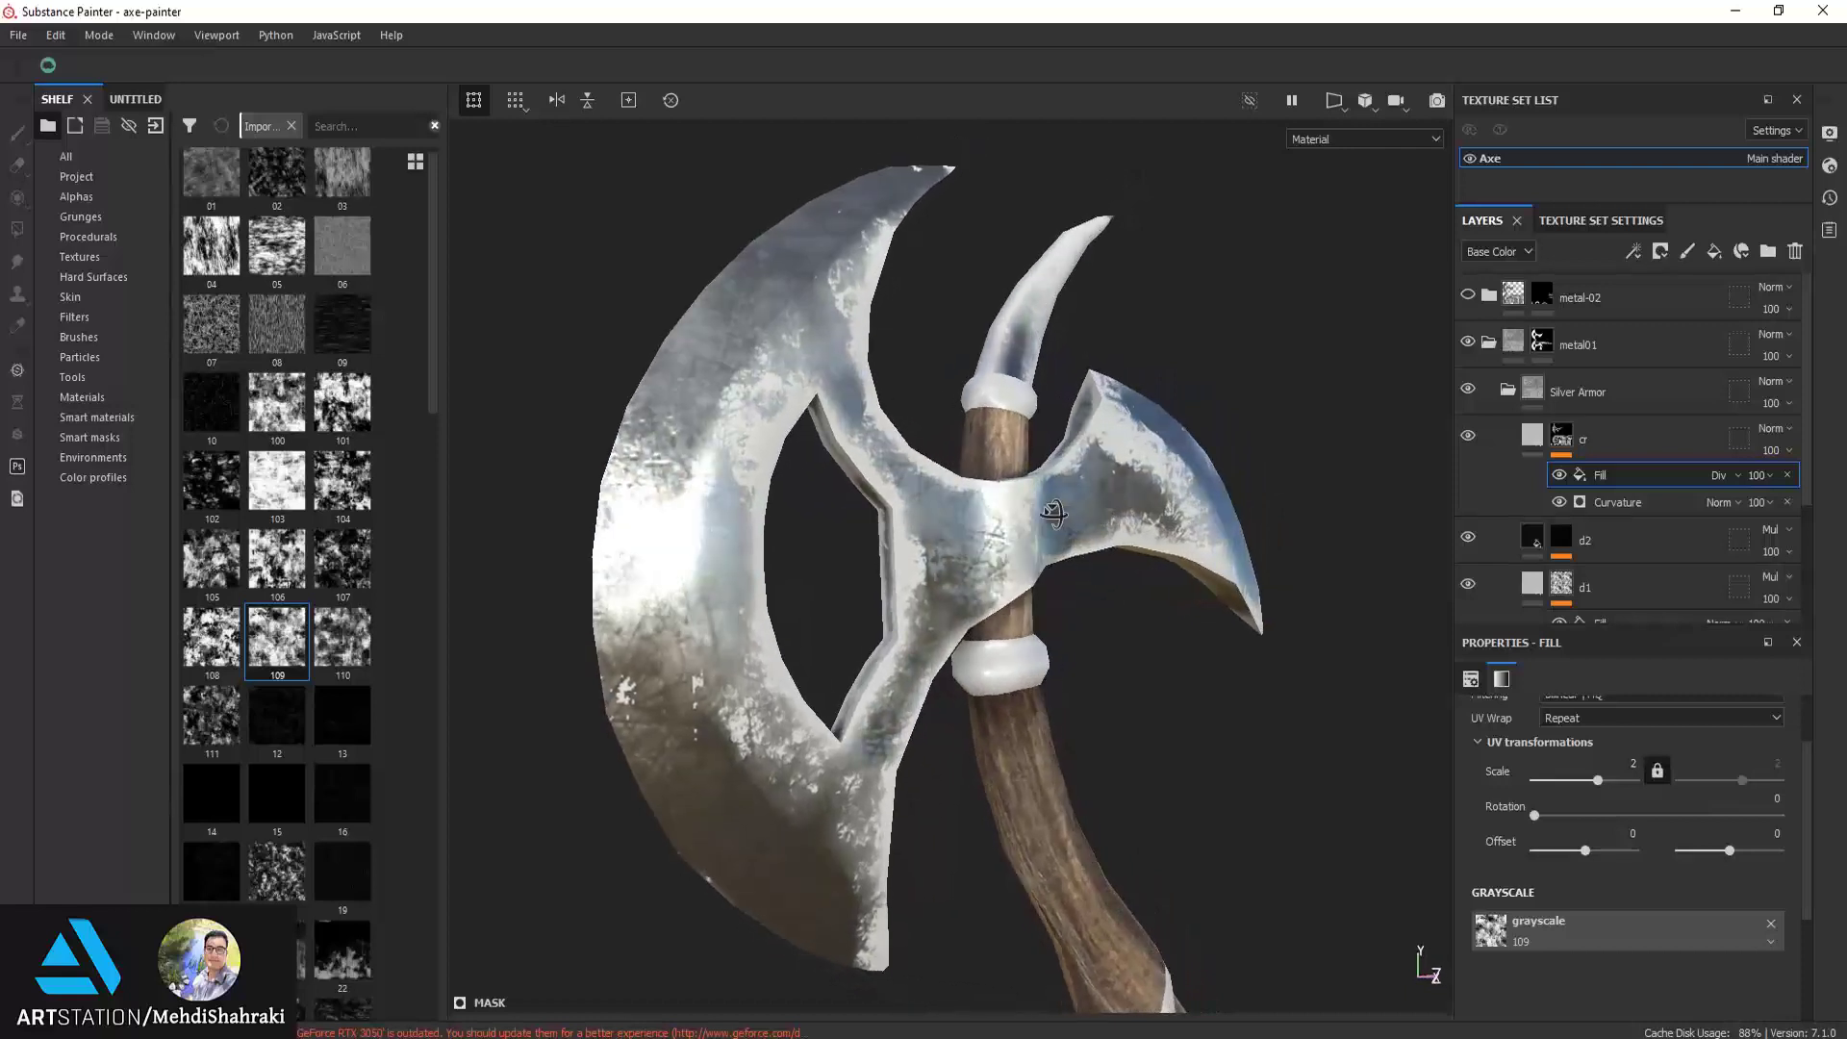
key(ctrl+z)
click(1737, 475)
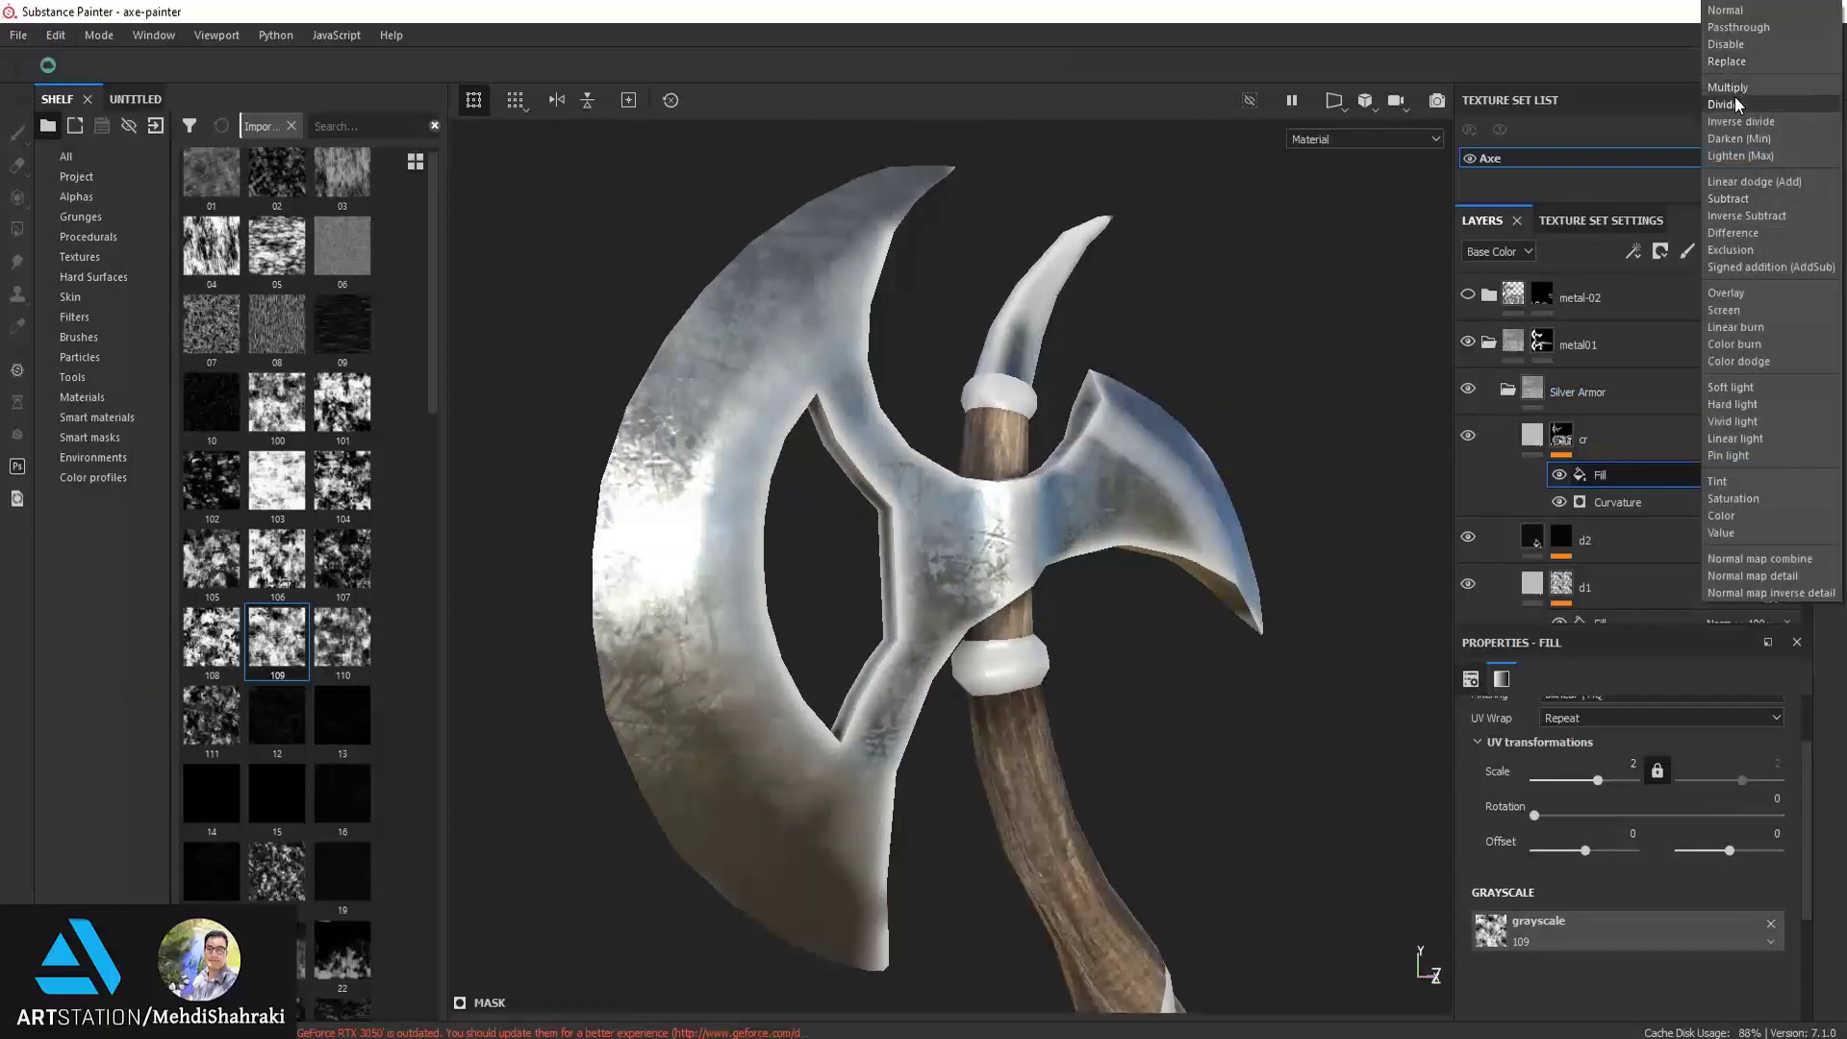
click(1735, 193)
alt+drag(971, 578, 931, 568)
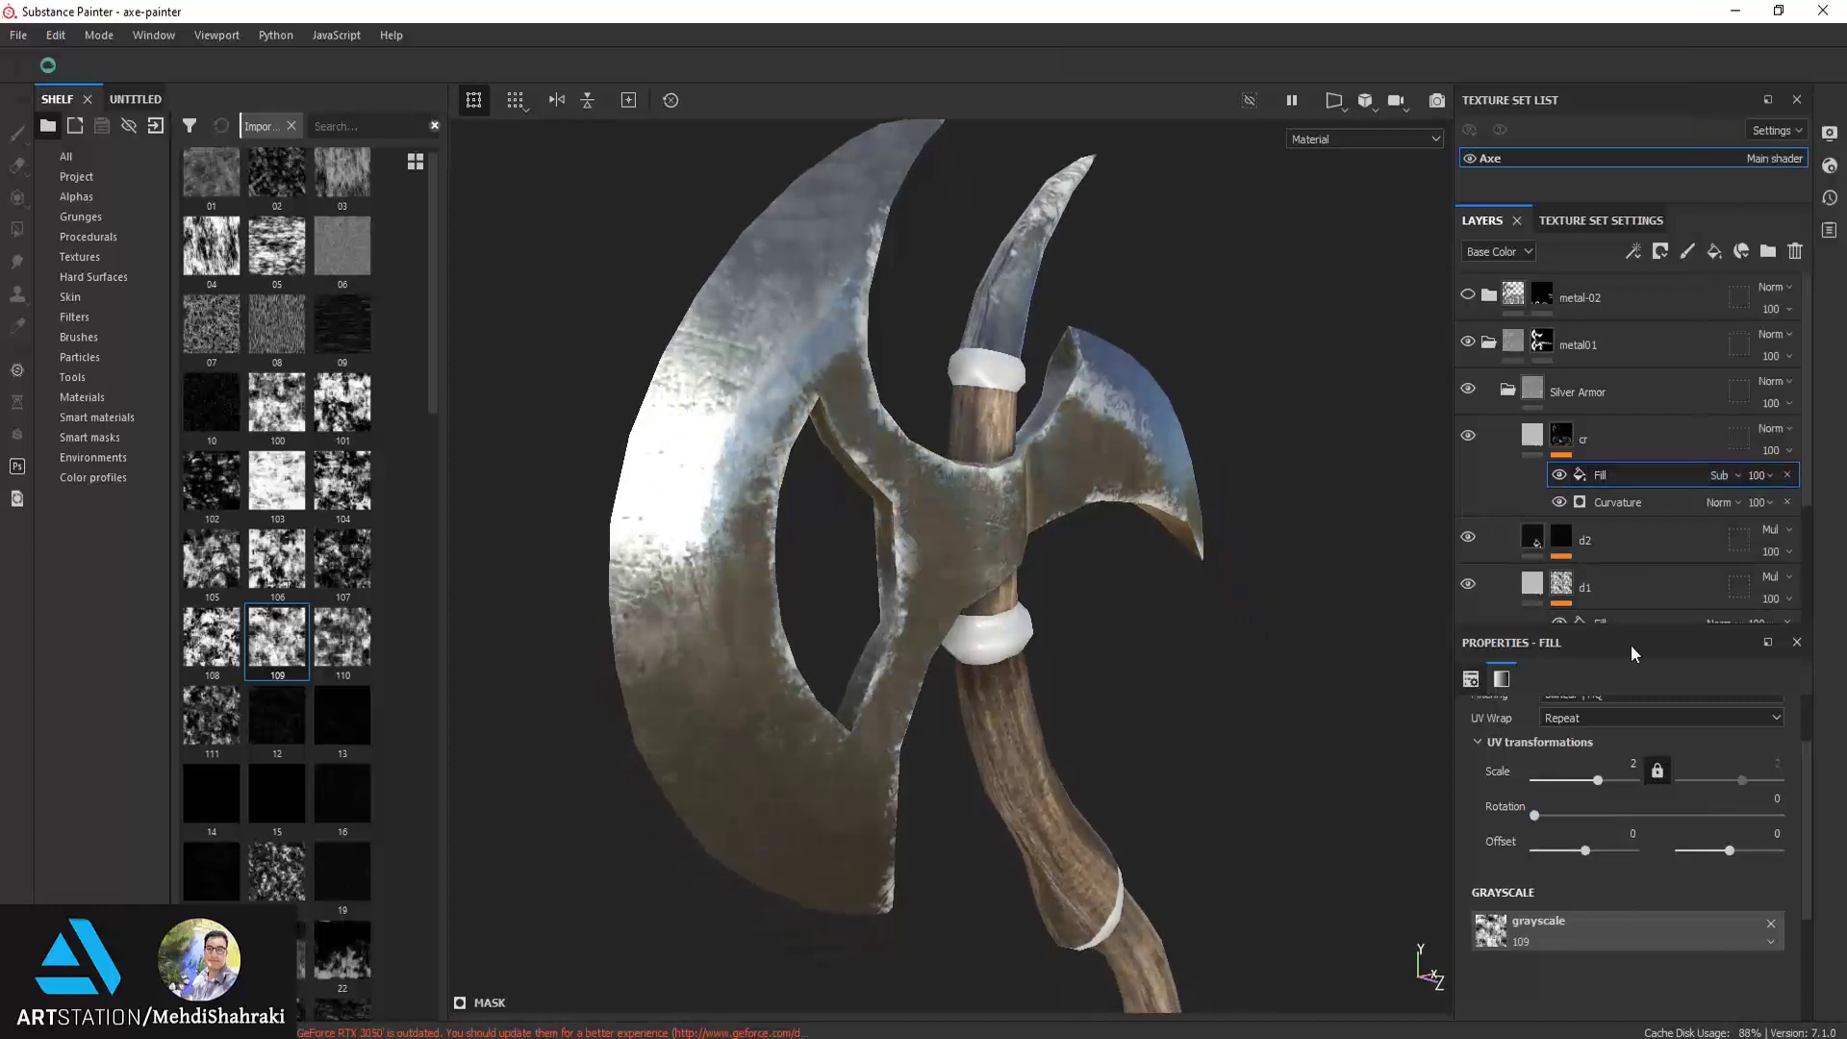
click(1613, 508)
Set the Curvature Global Balance to 0.42 and the cr fill's base colour to black
drag(1597, 878, 1627, 879)
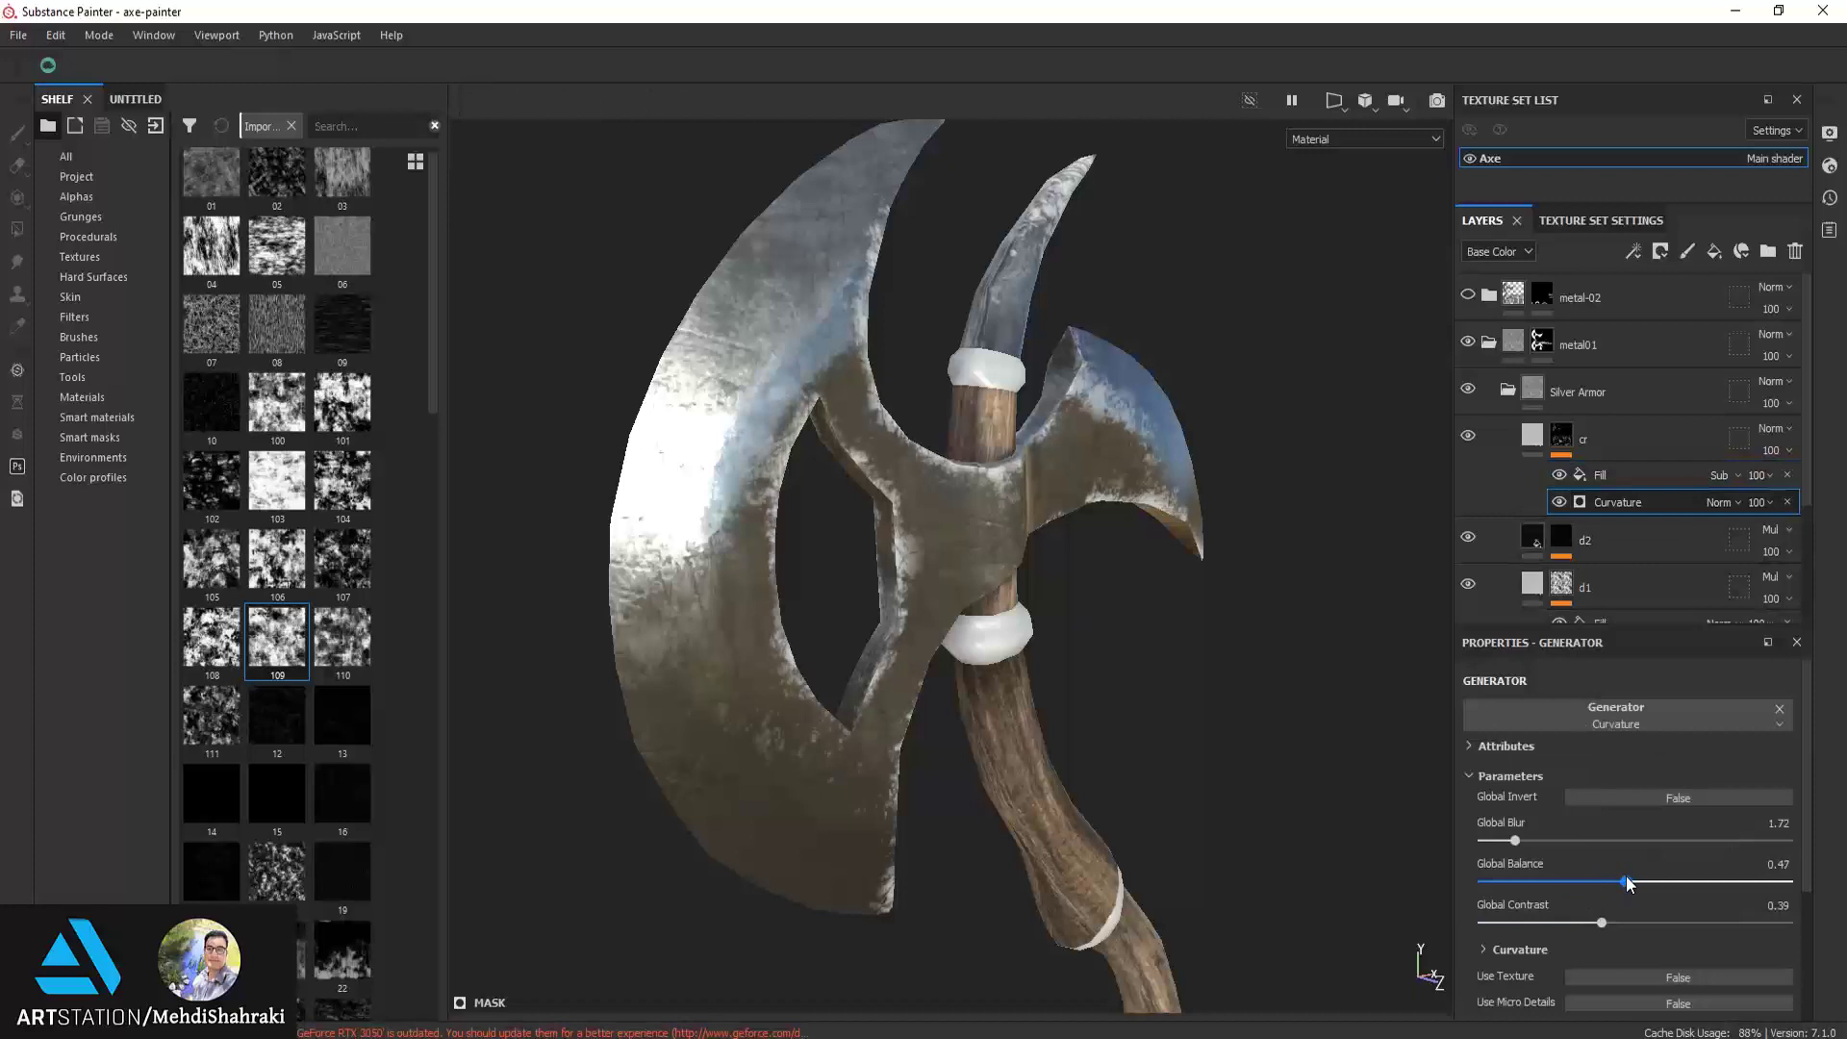
drag(1626, 877, 1611, 877)
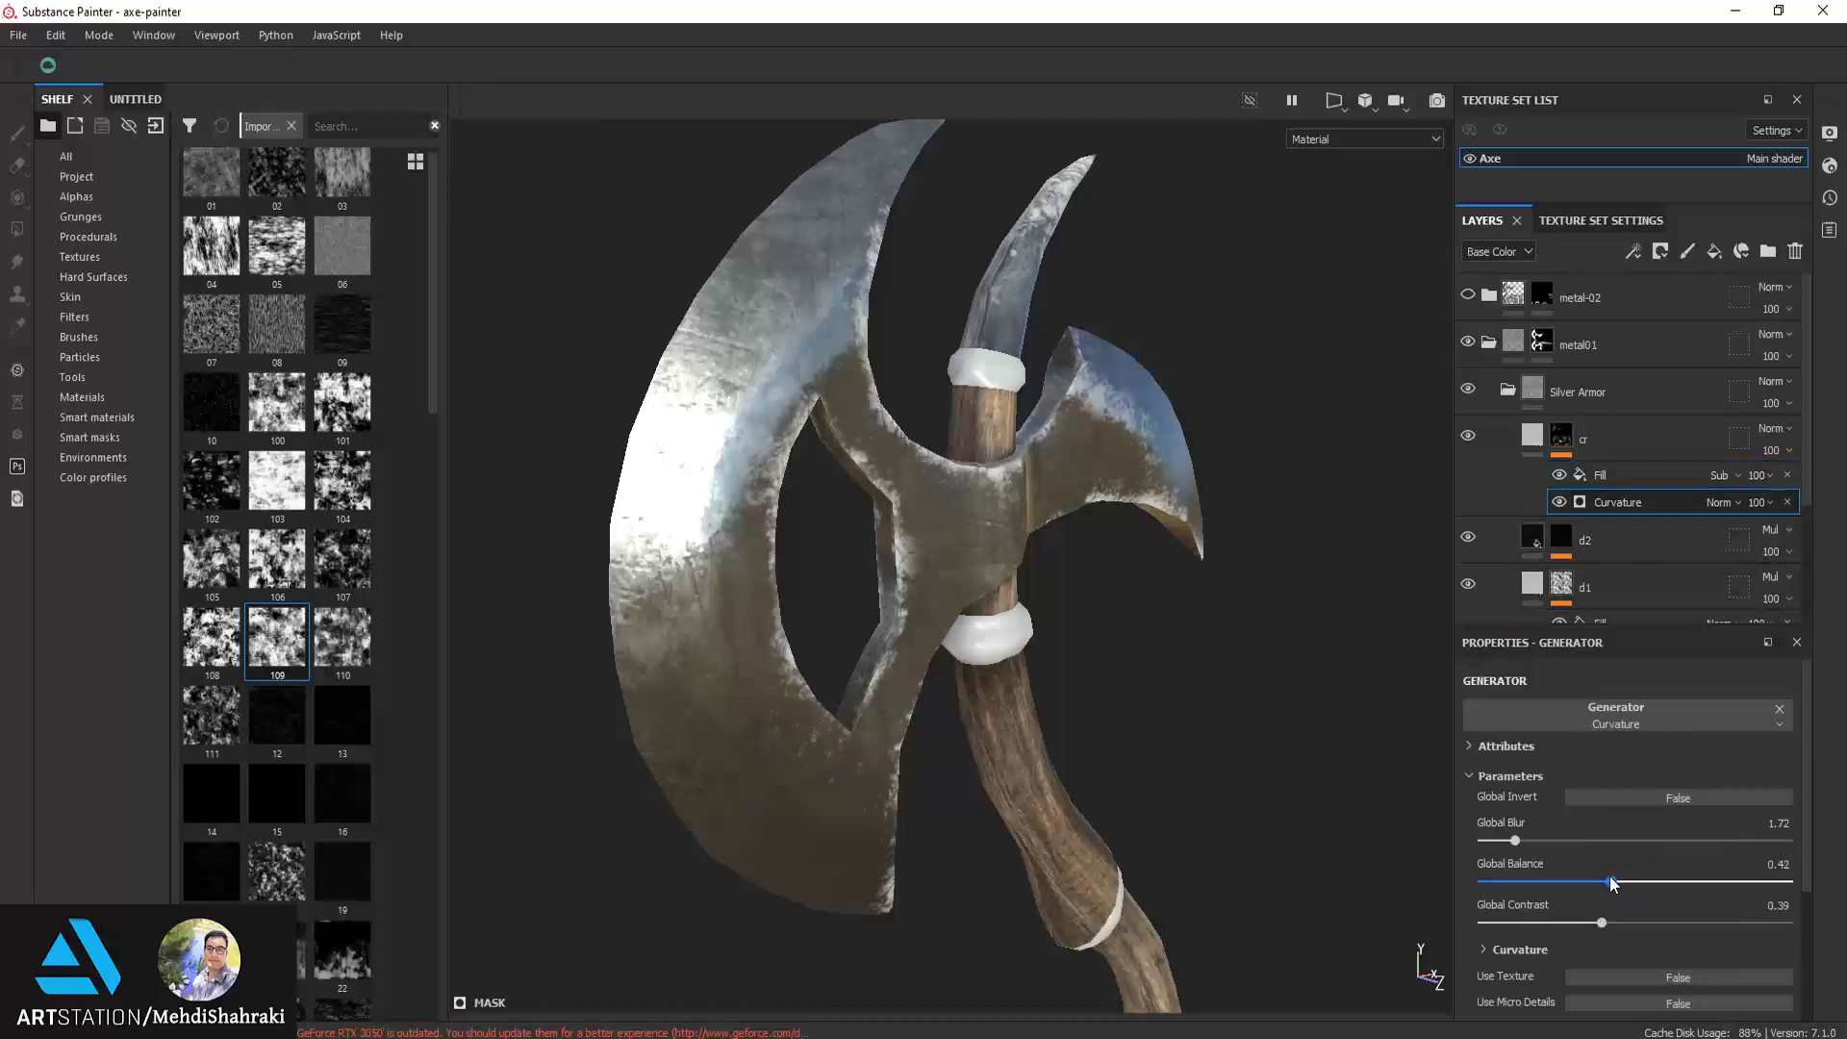
click(1525, 442)
scroll(1539, 926, down, 2)
click(1539, 928)
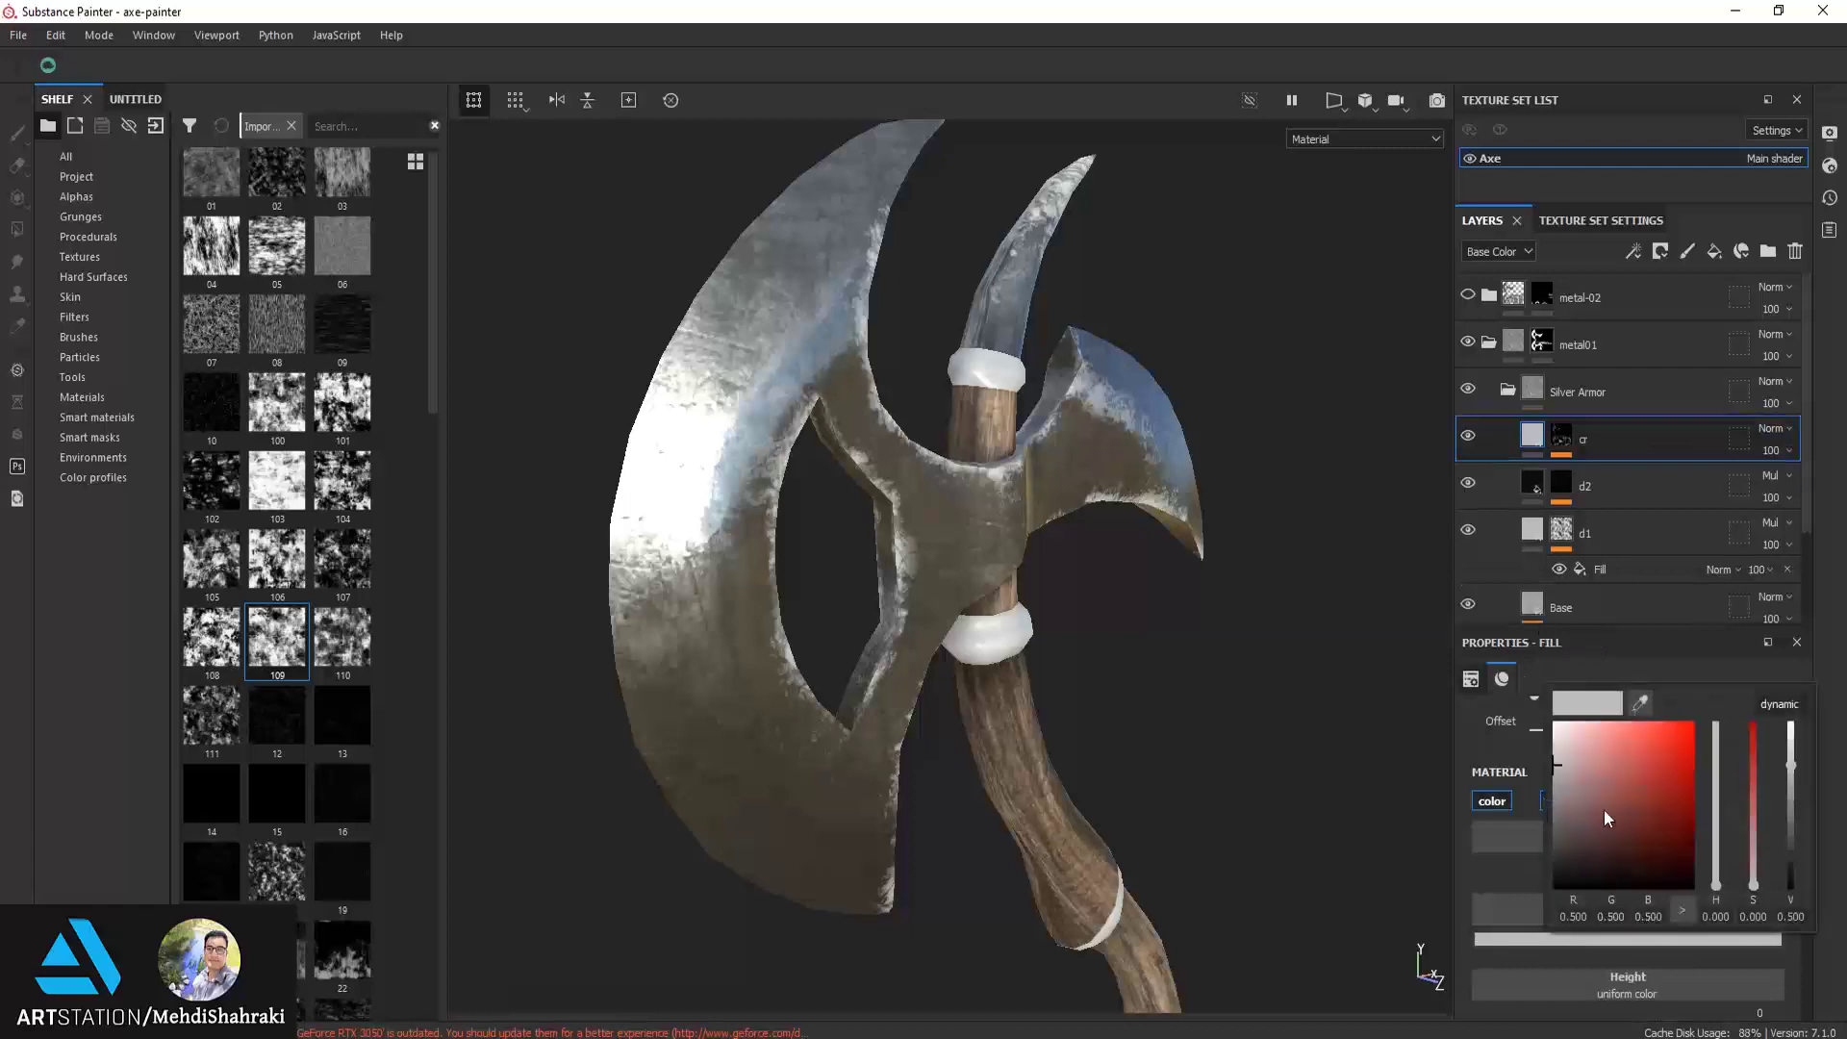
mouse_move(1603, 810)
mouse_down()
mouse_move(1527, 898)
mouse_move(1524, 816)
mouse_up()
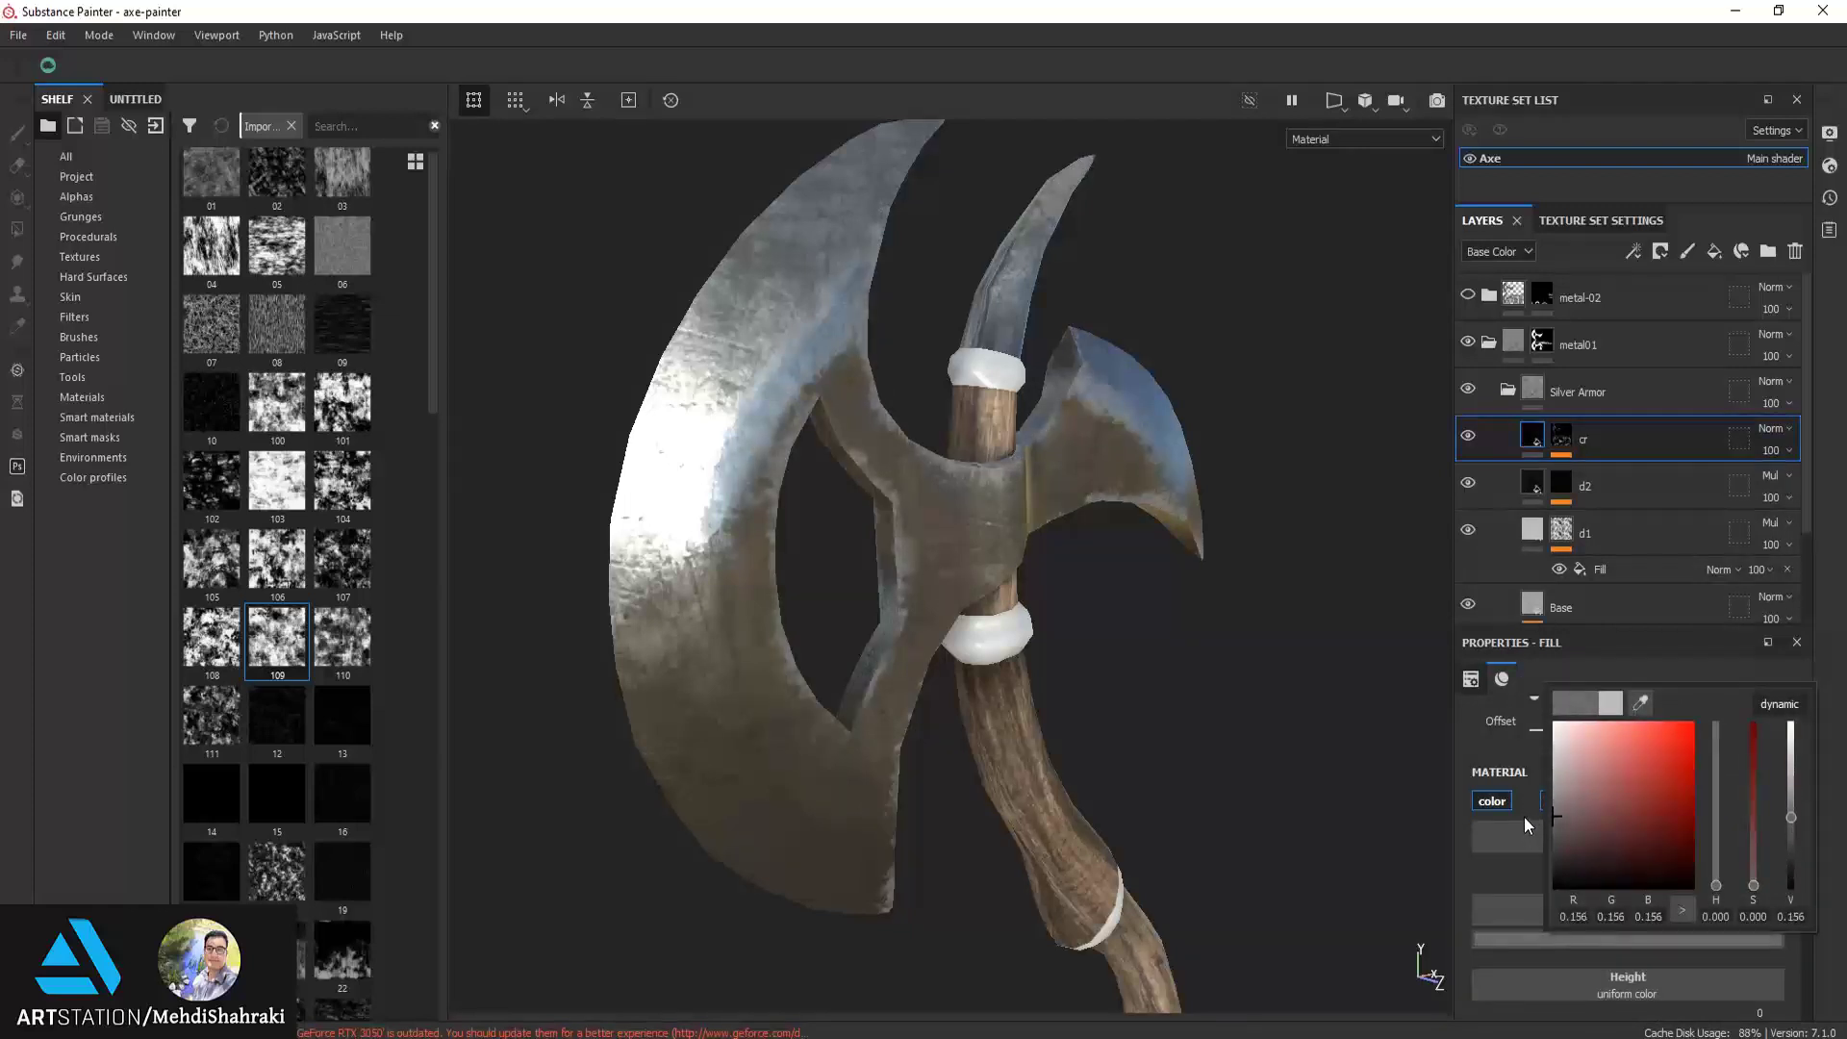
click(1523, 817)
Lower the cr fill's height value to sink the detail into the blades
scroll(1616, 924, down, 1)
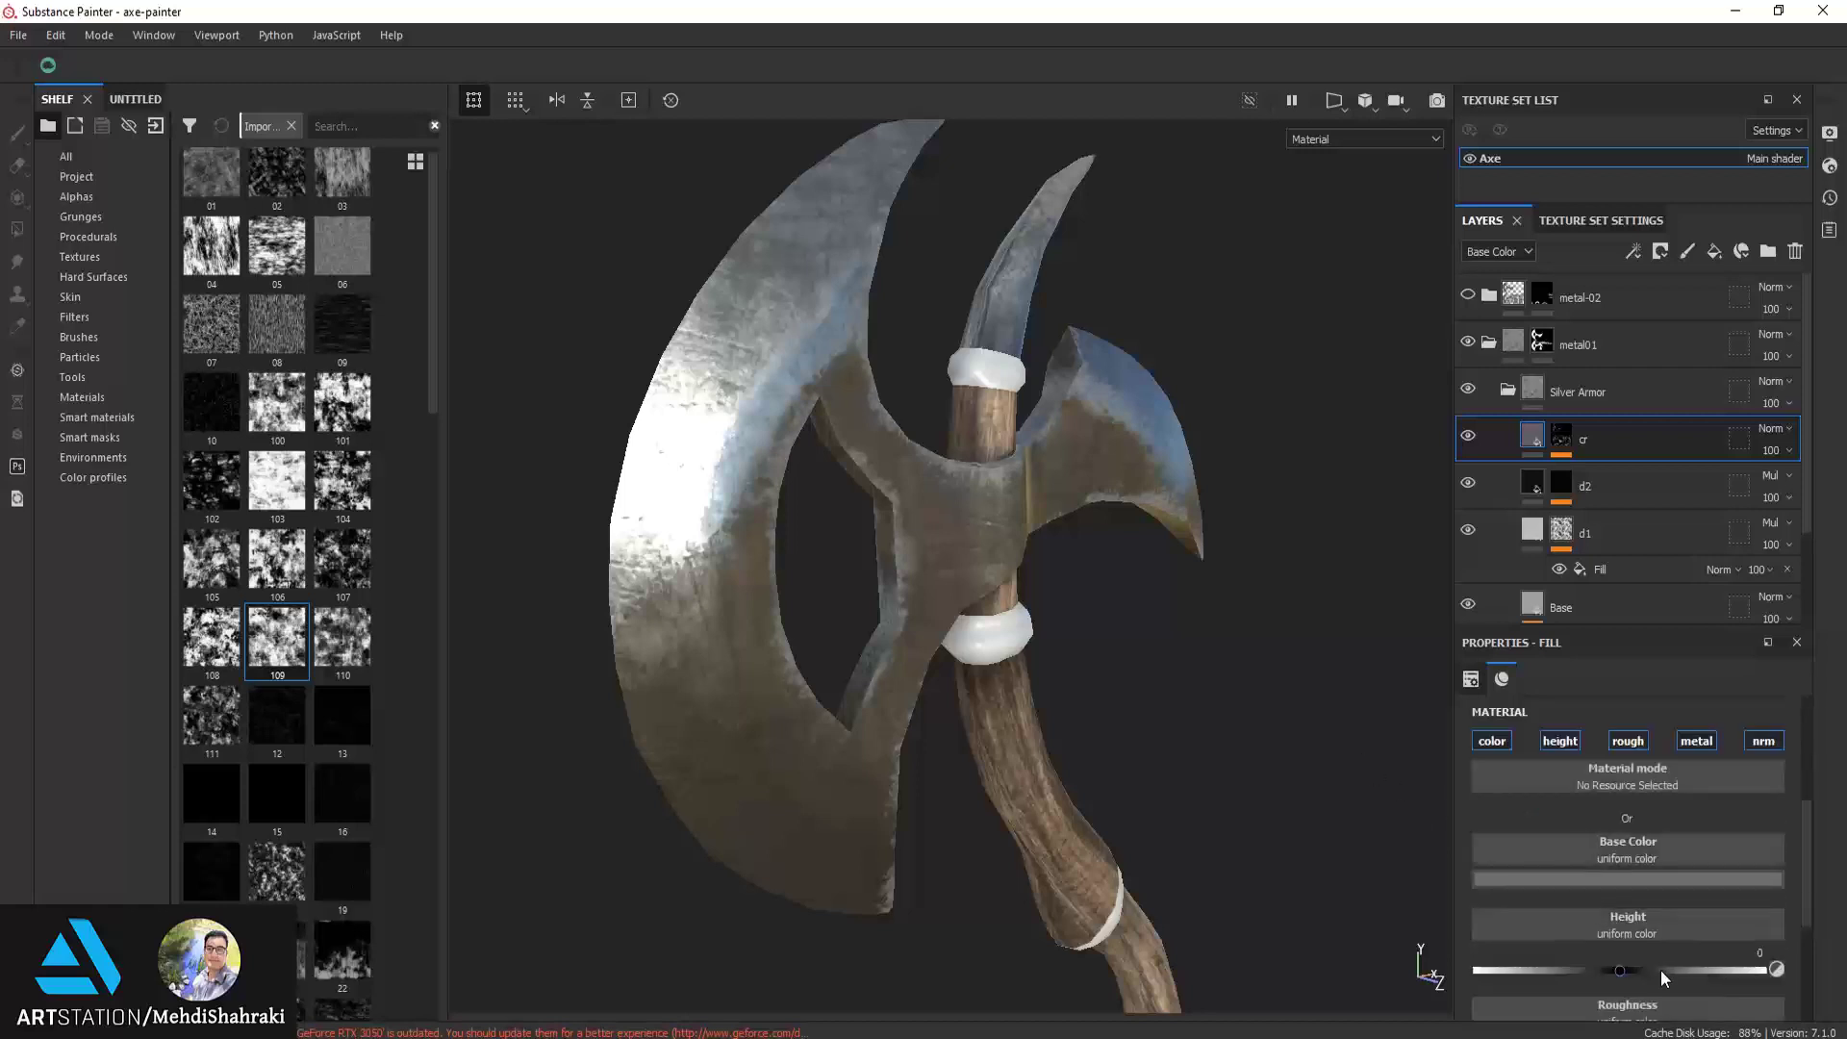
click(1748, 952)
scroll(1648, 865, down, 1)
scroll(1645, 904, down, 1)
drag(1639, 935, 1716, 918)
scroll(1649, 941, down, 1)
scroll(1648, 942, down, 1)
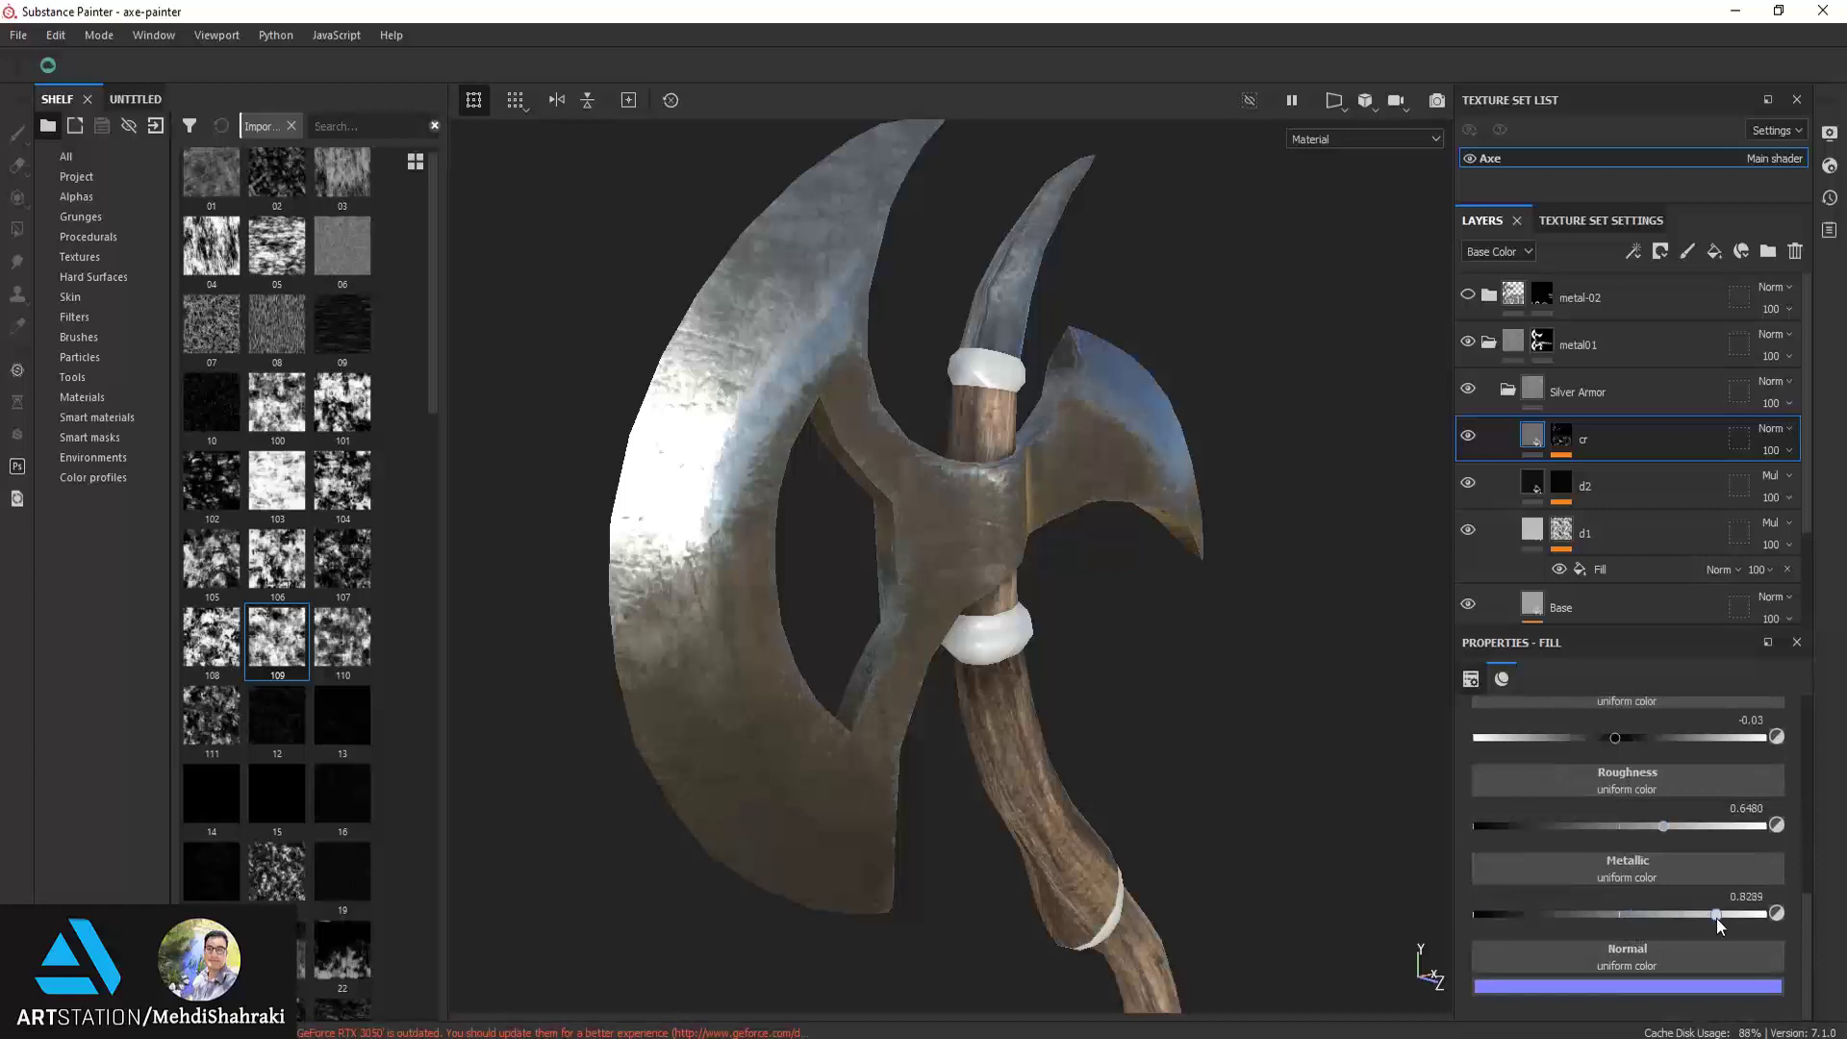
scroll(1558, 784, up, 2)
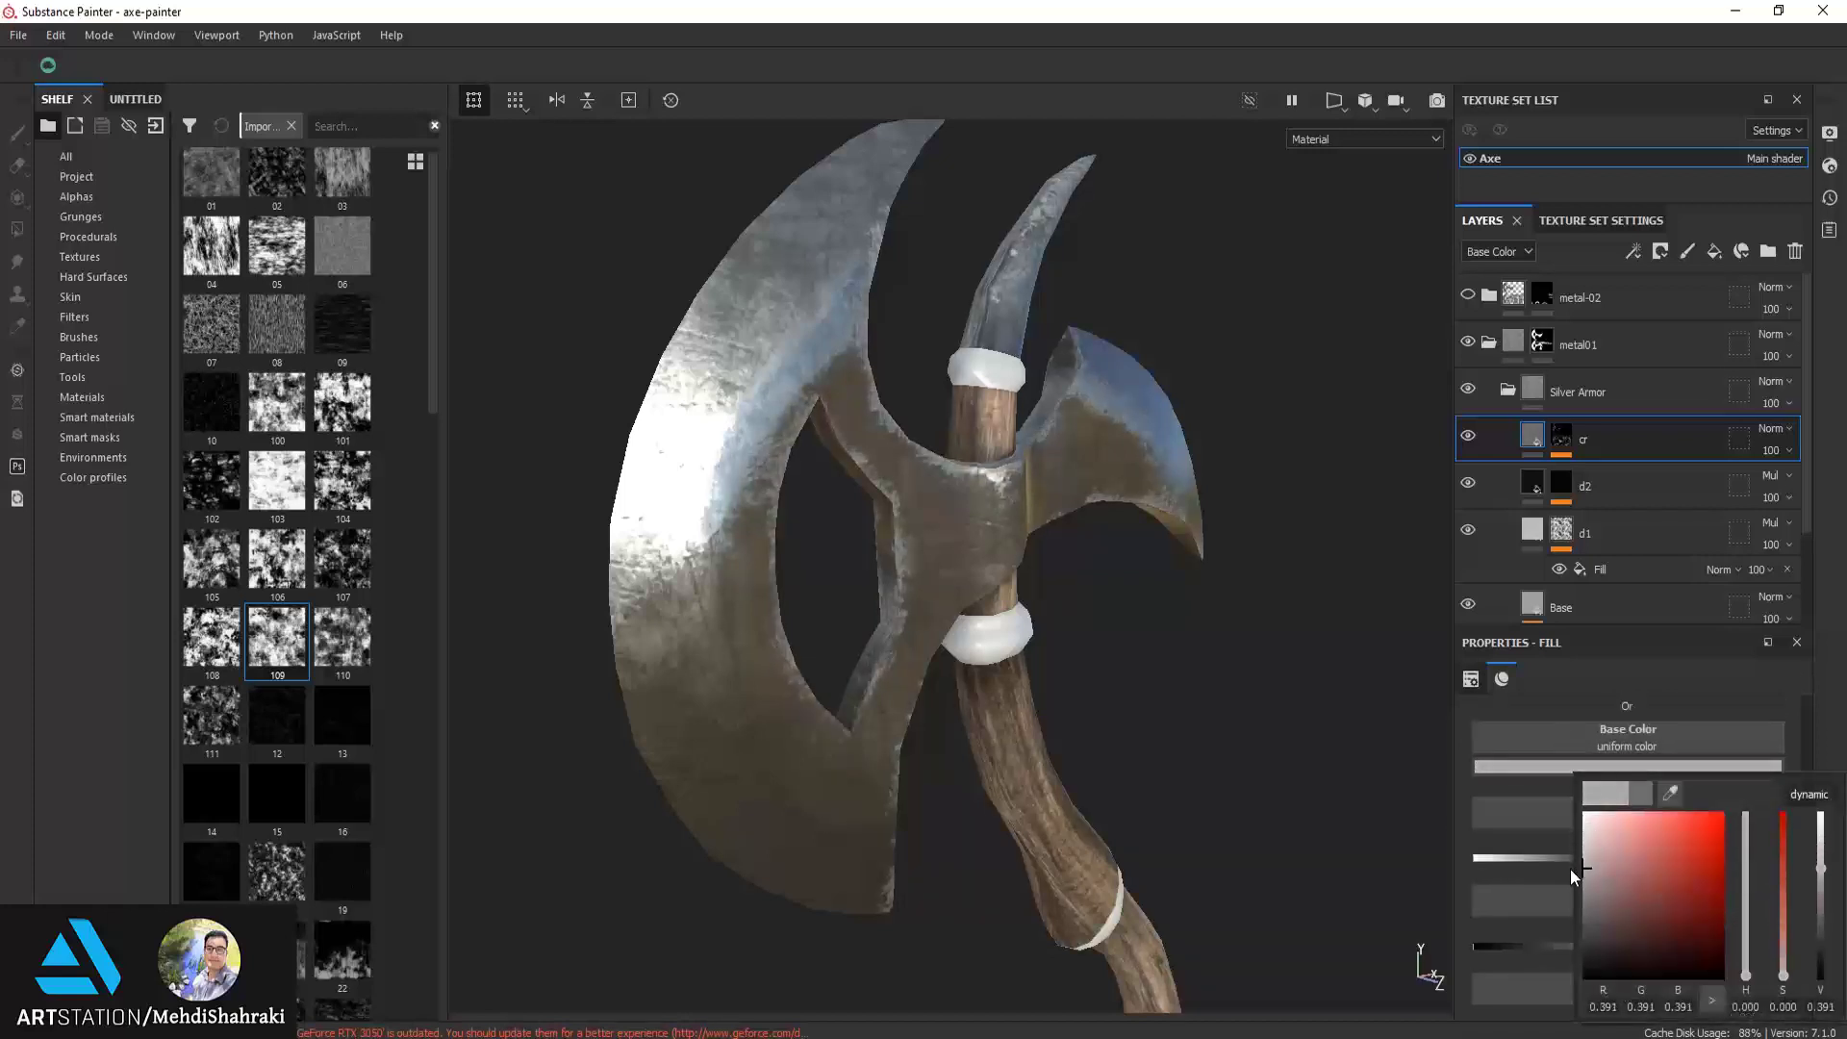
mouse_move(1229, 726)
alt+mouse_down()
mouse_move(725, 717)
mouse_move(721, 734)
mouse_move(1068, 664)
alt+mouse_up()
scroll(1081, 718, up, 3)
drag(1615, 858, 1604, 859)
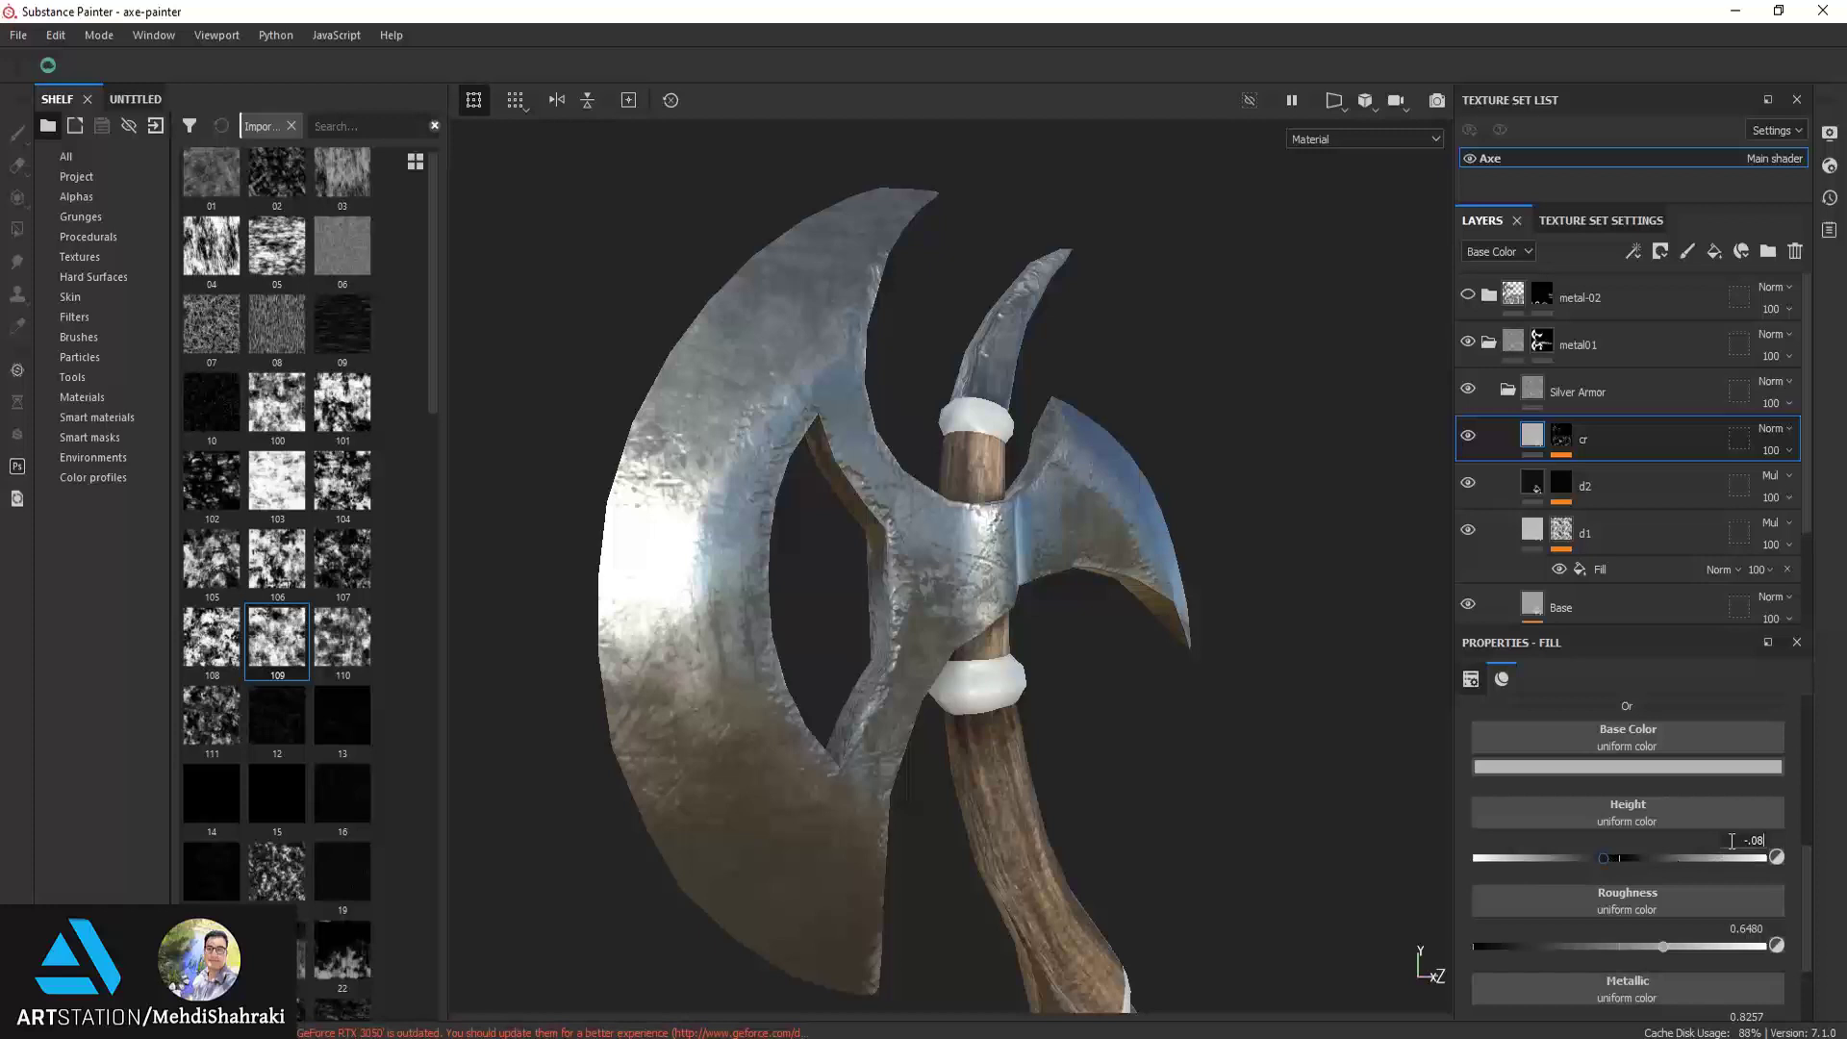
mouse_move(996, 746)
alt+mouse_down()
mouse_move(931, 705)
mouse_move(801, 680)
mouse_move(843, 774)
alt+mouse_up()
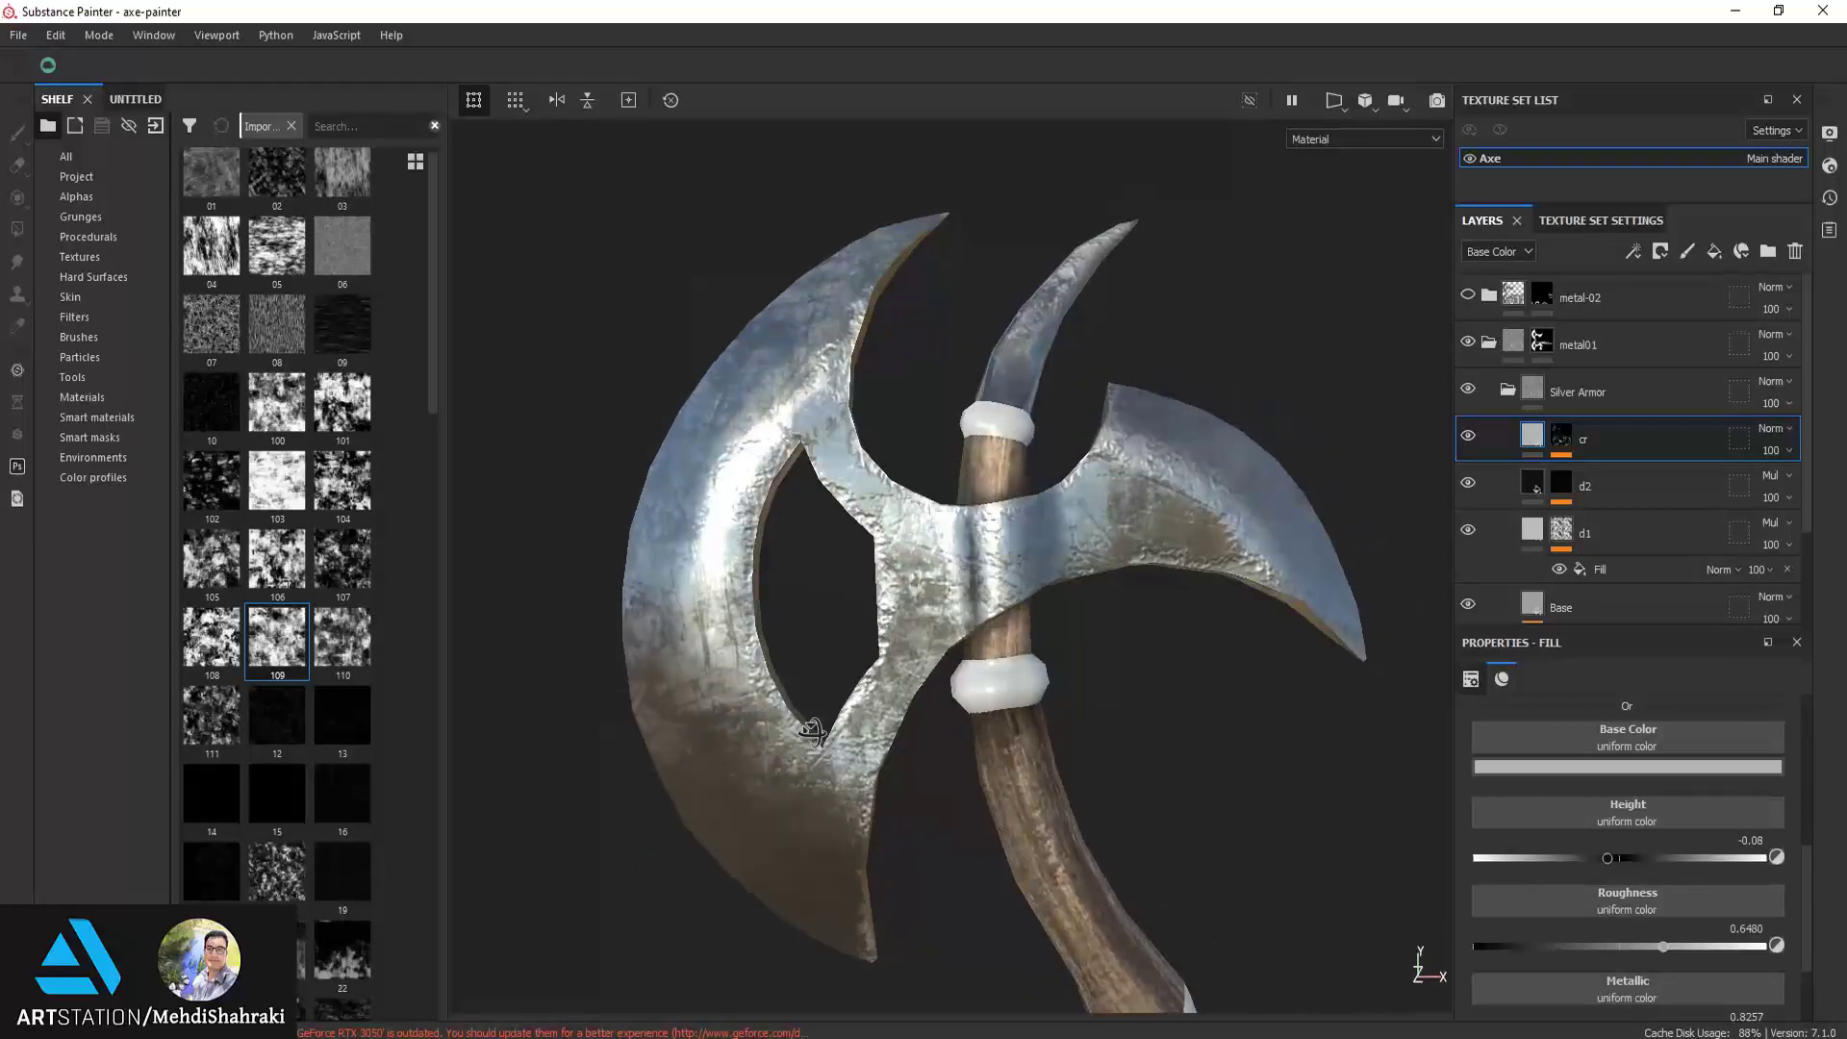
Set the cr layer's Curvature generator Global Balance to 0.55
click(1561, 437)
click(1592, 474)
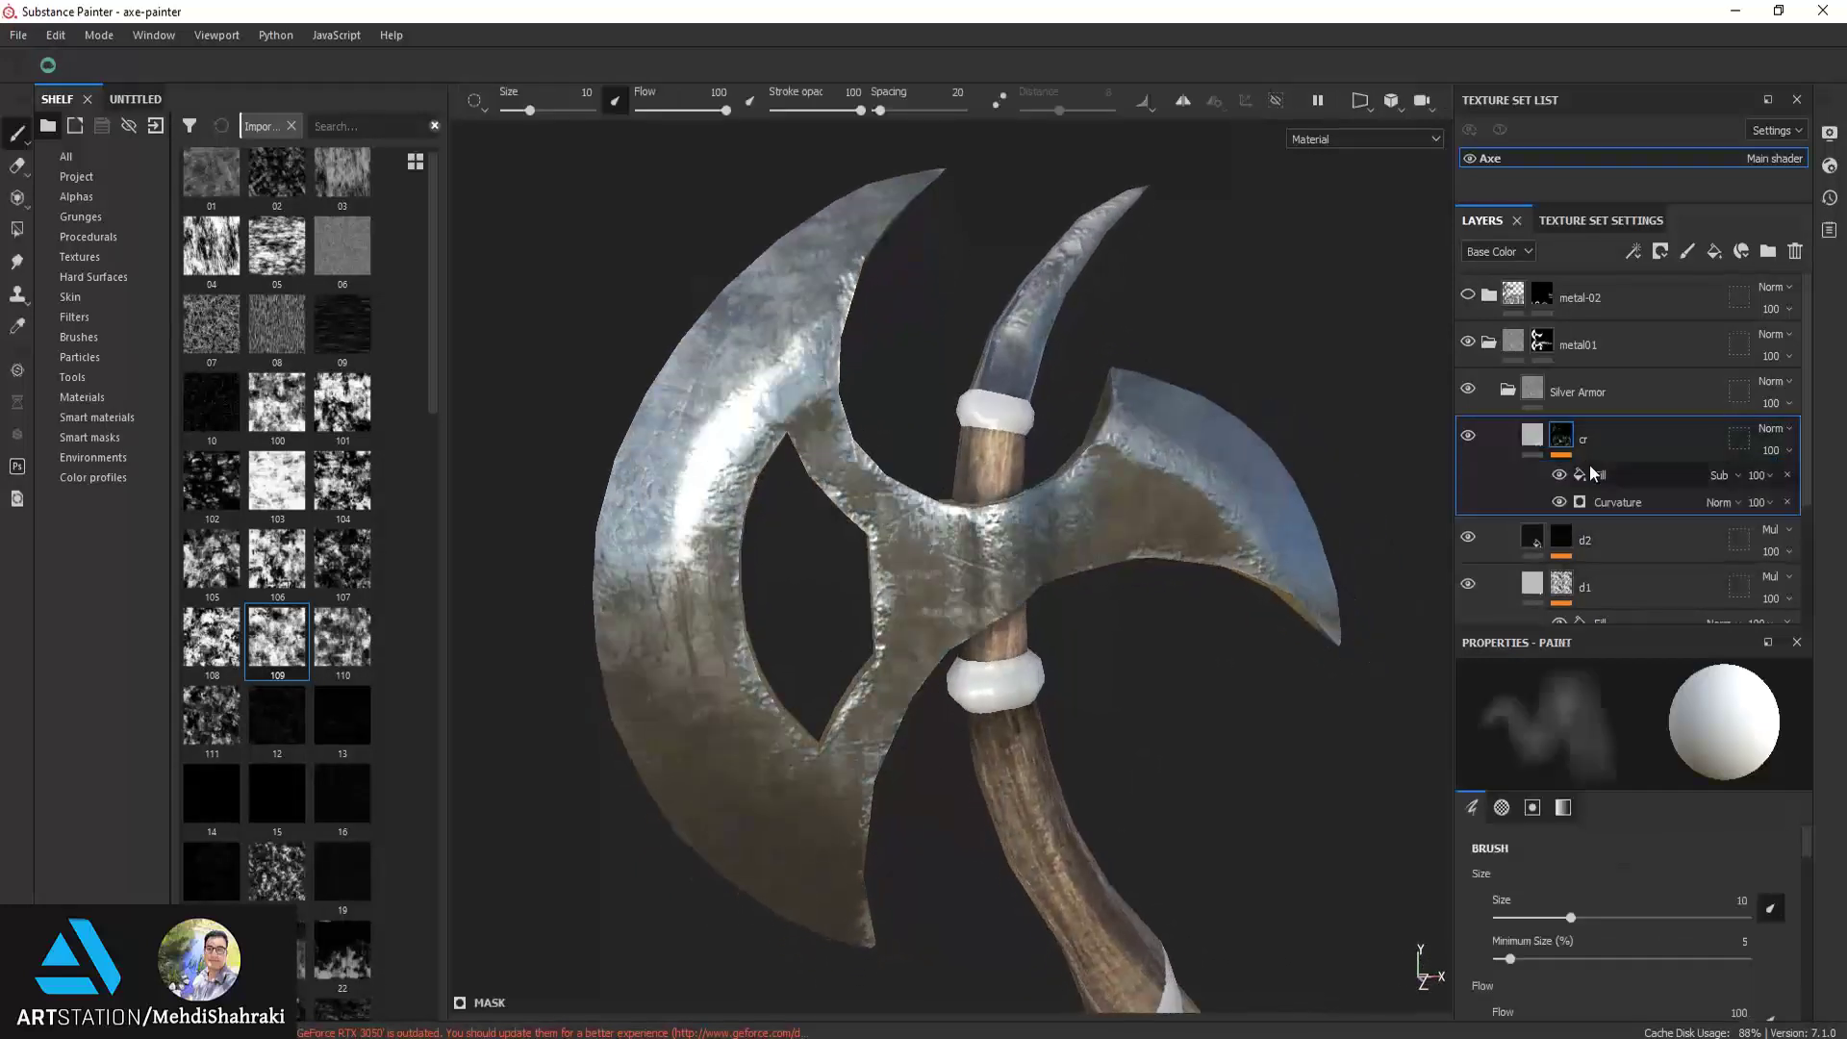
click(1601, 501)
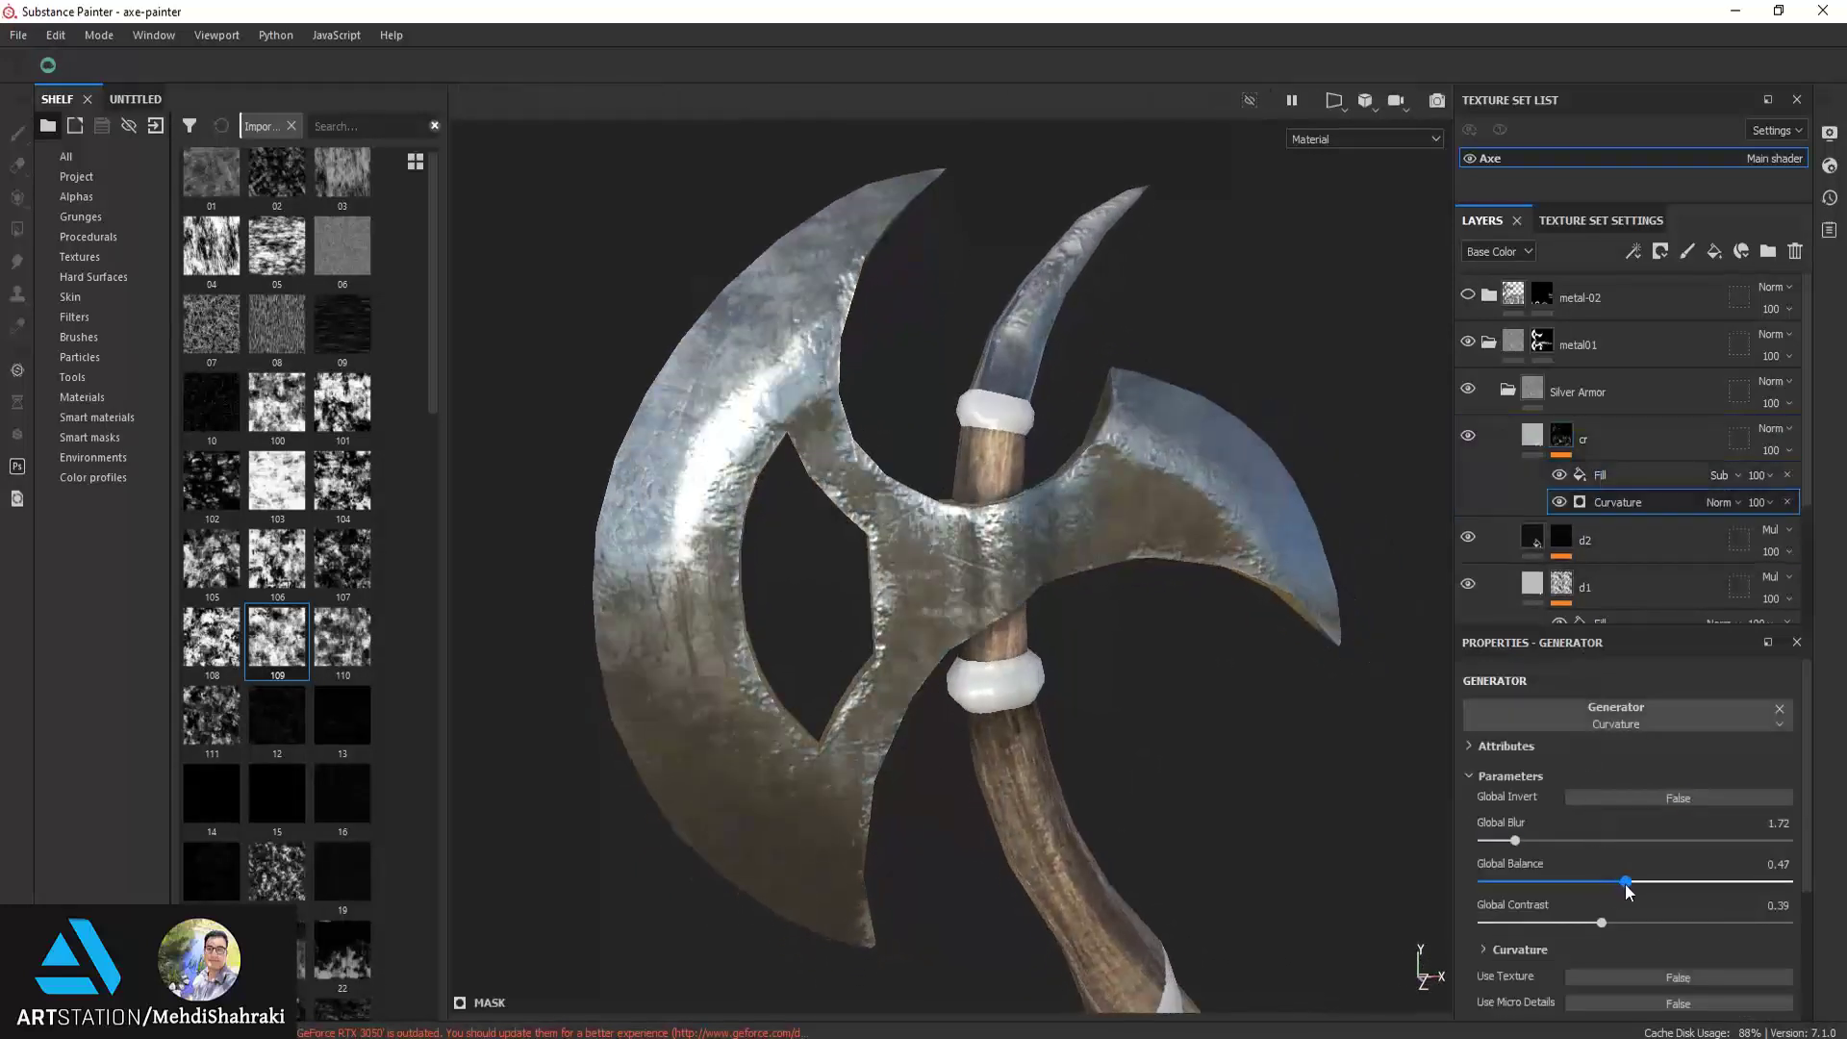
mouse_move(1624, 884)
mouse_down()
mouse_move(1682, 890)
mouse_move(1648, 875)
mouse_up()
mouse_move(1067, 661)
alt+mouse_down()
mouse_move(1208, 549)
mouse_move(1403, 645)
mouse_move(1017, 631)
mouse_move(964, 563)
alt+mouse_up()
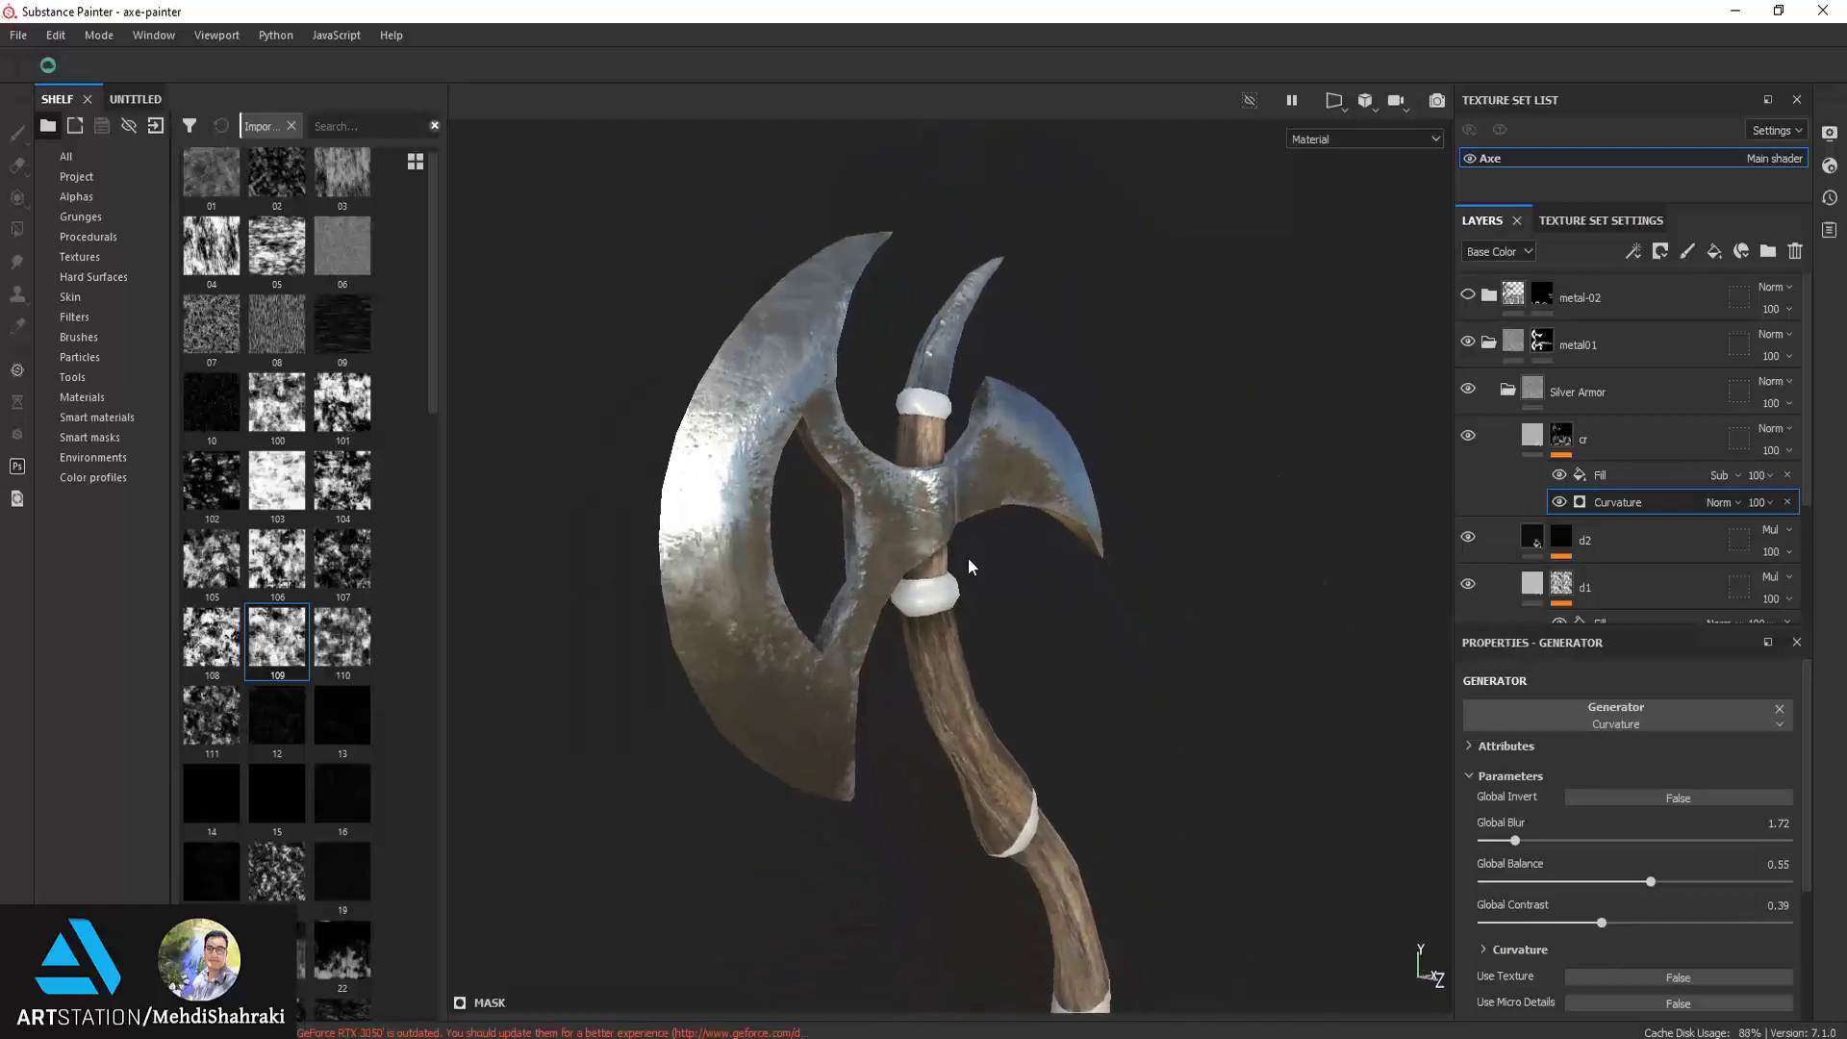
scroll(1614, 557, down, 2)
Select the Base layer and lower its fill roughness
click(1593, 547)
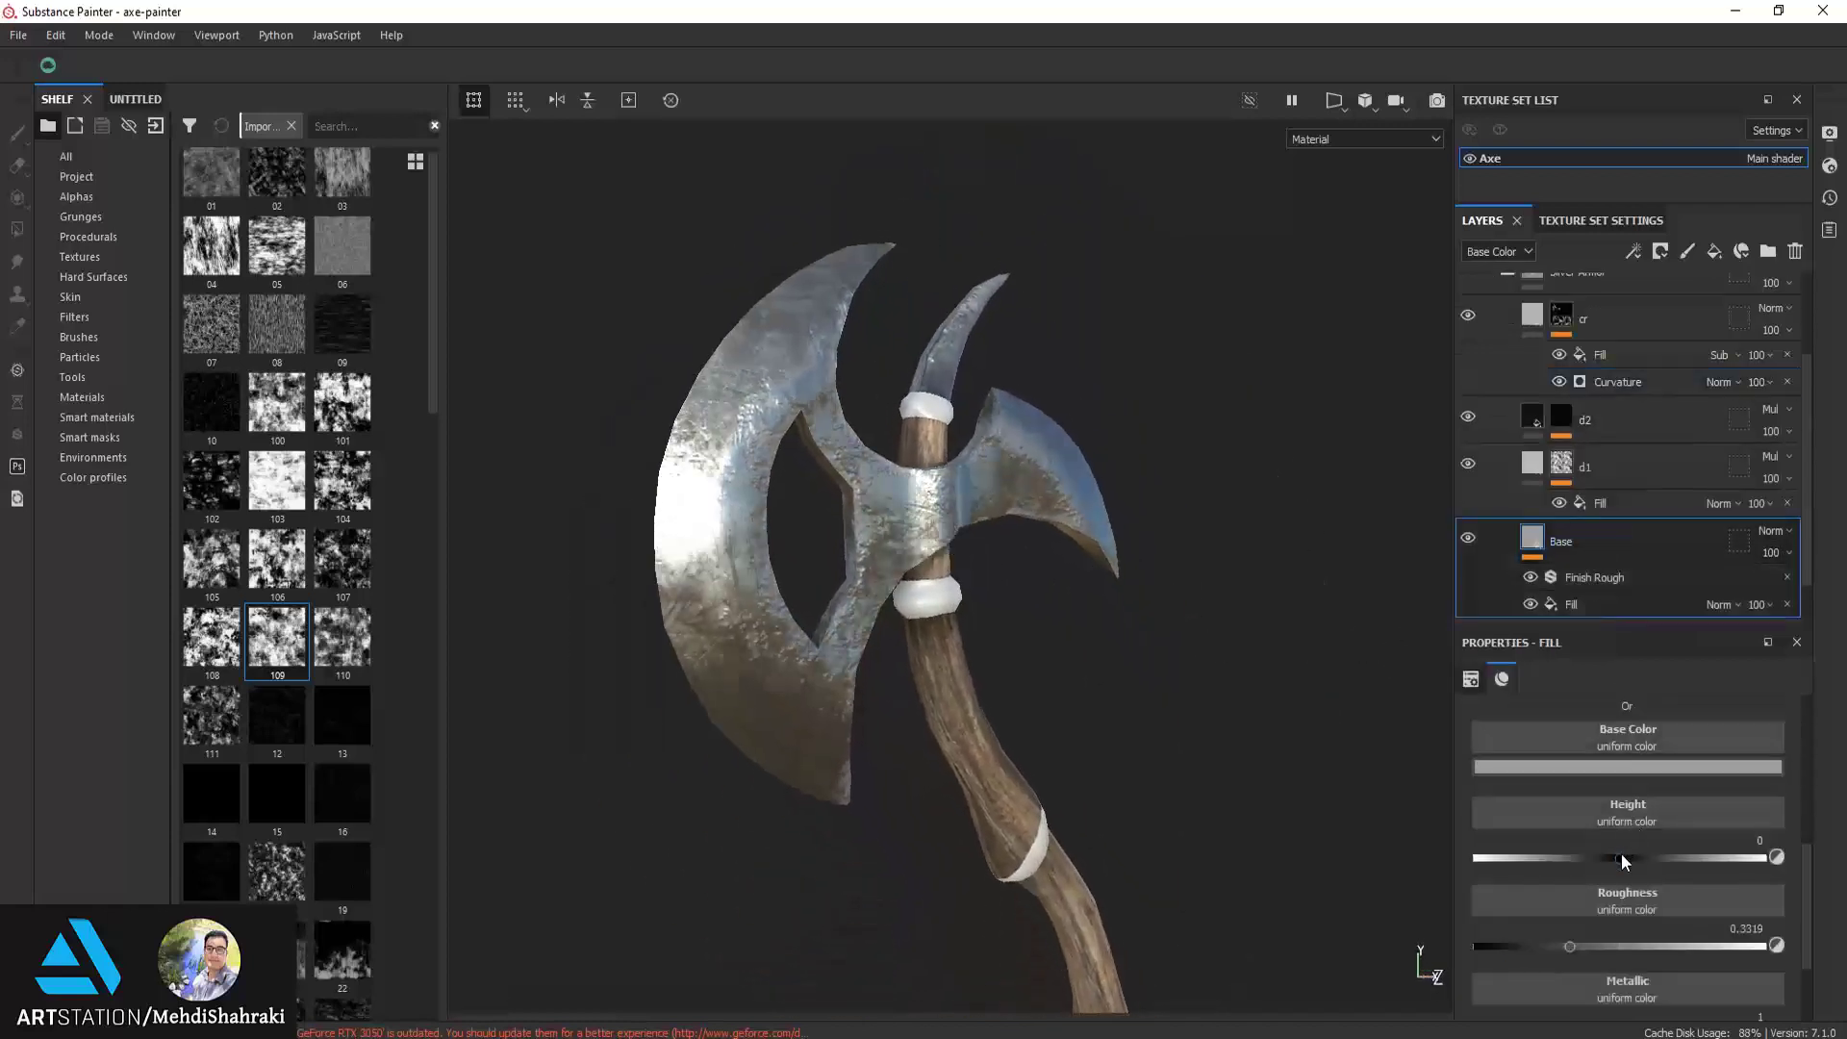
mouse_move(1600, 944)
mouse_down()
mouse_move(1529, 947)
mouse_move(1656, 947)
mouse_move(1630, 949)
mouse_up()
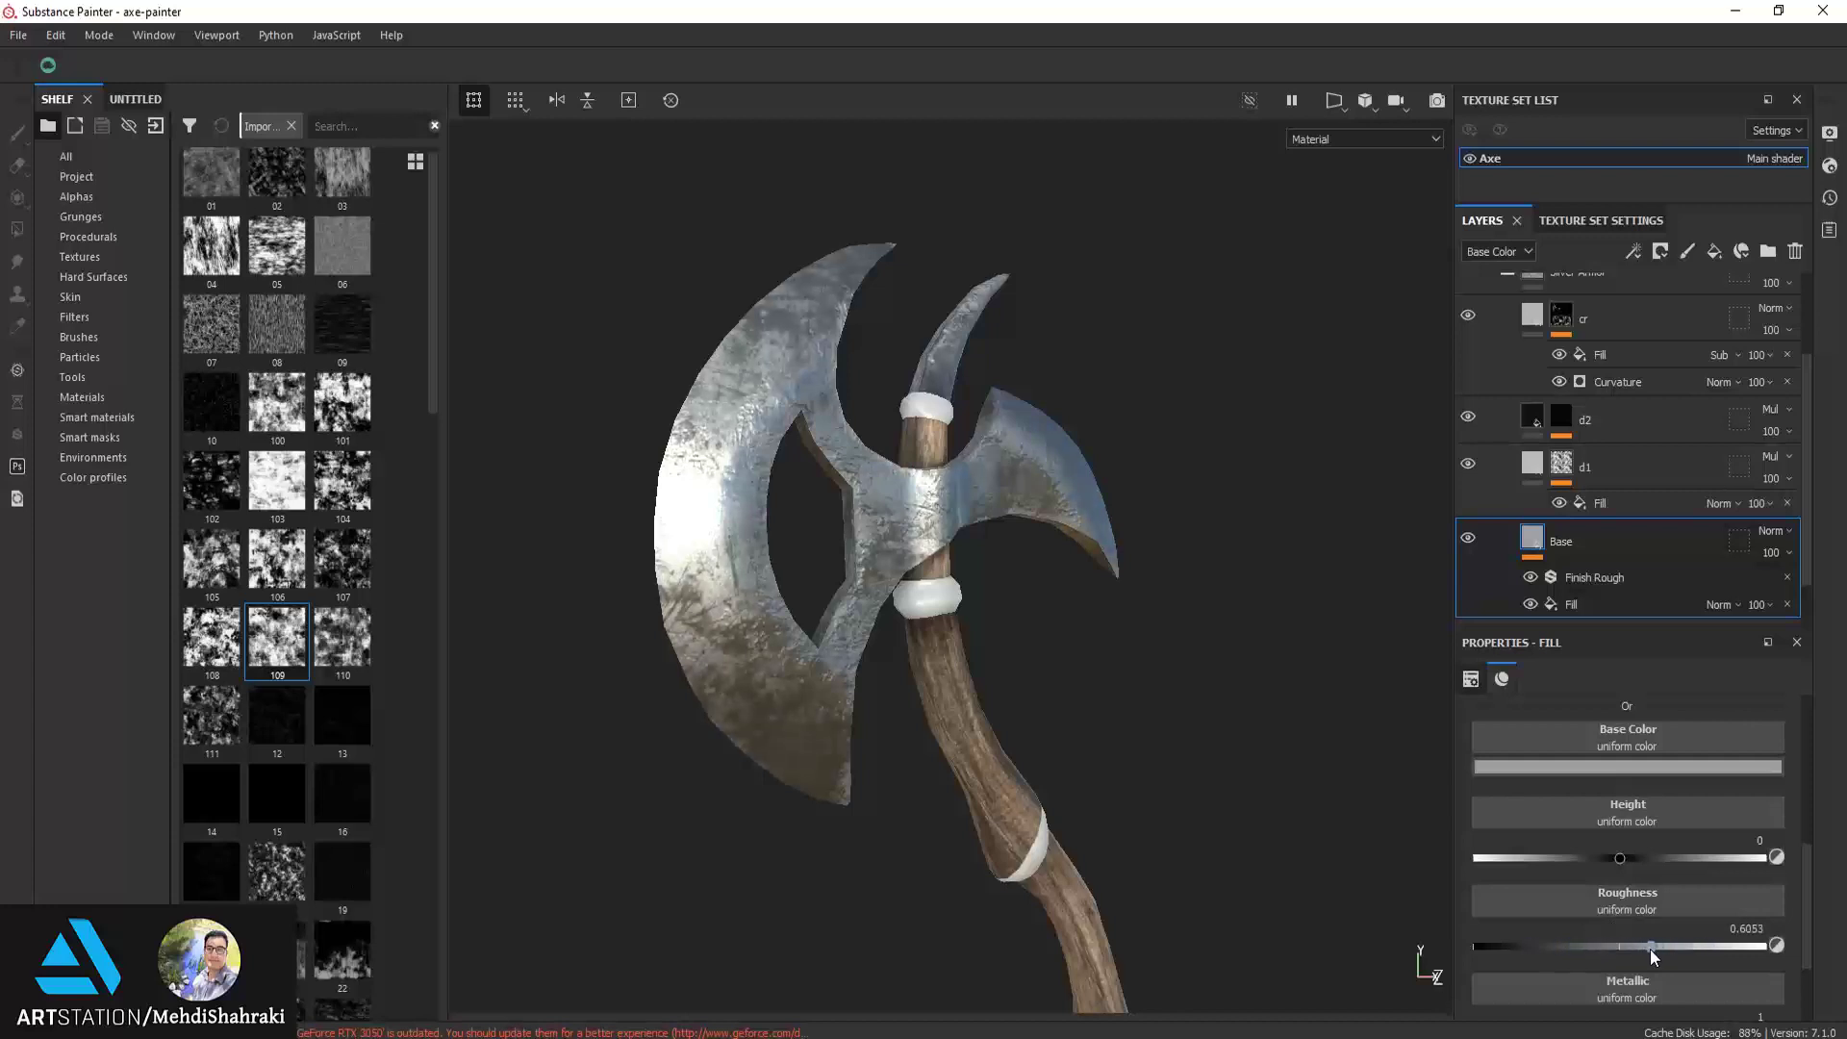
scroll(1625, 948, down, 2)
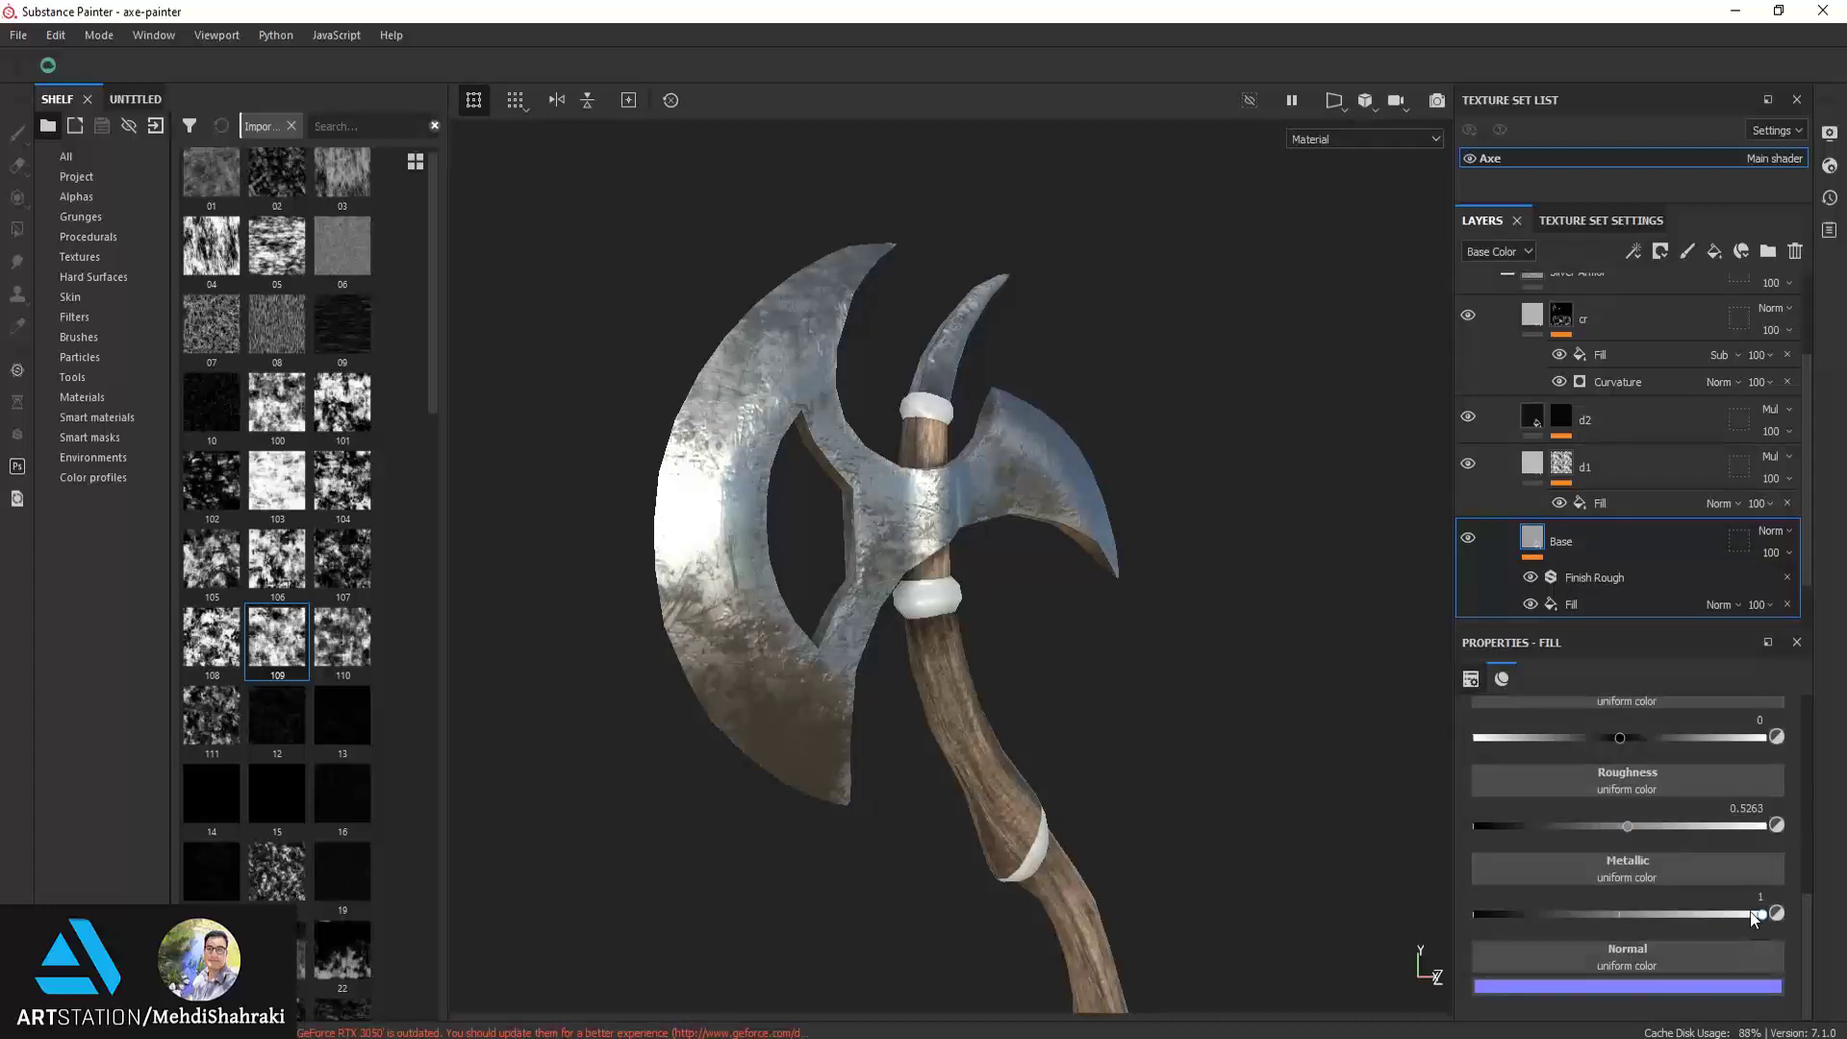
mouse_move(1750, 910)
mouse_down()
mouse_move(1704, 909)
mouse_move(1819, 915)
mouse_up()
drag(1626, 825, 1626, 829)
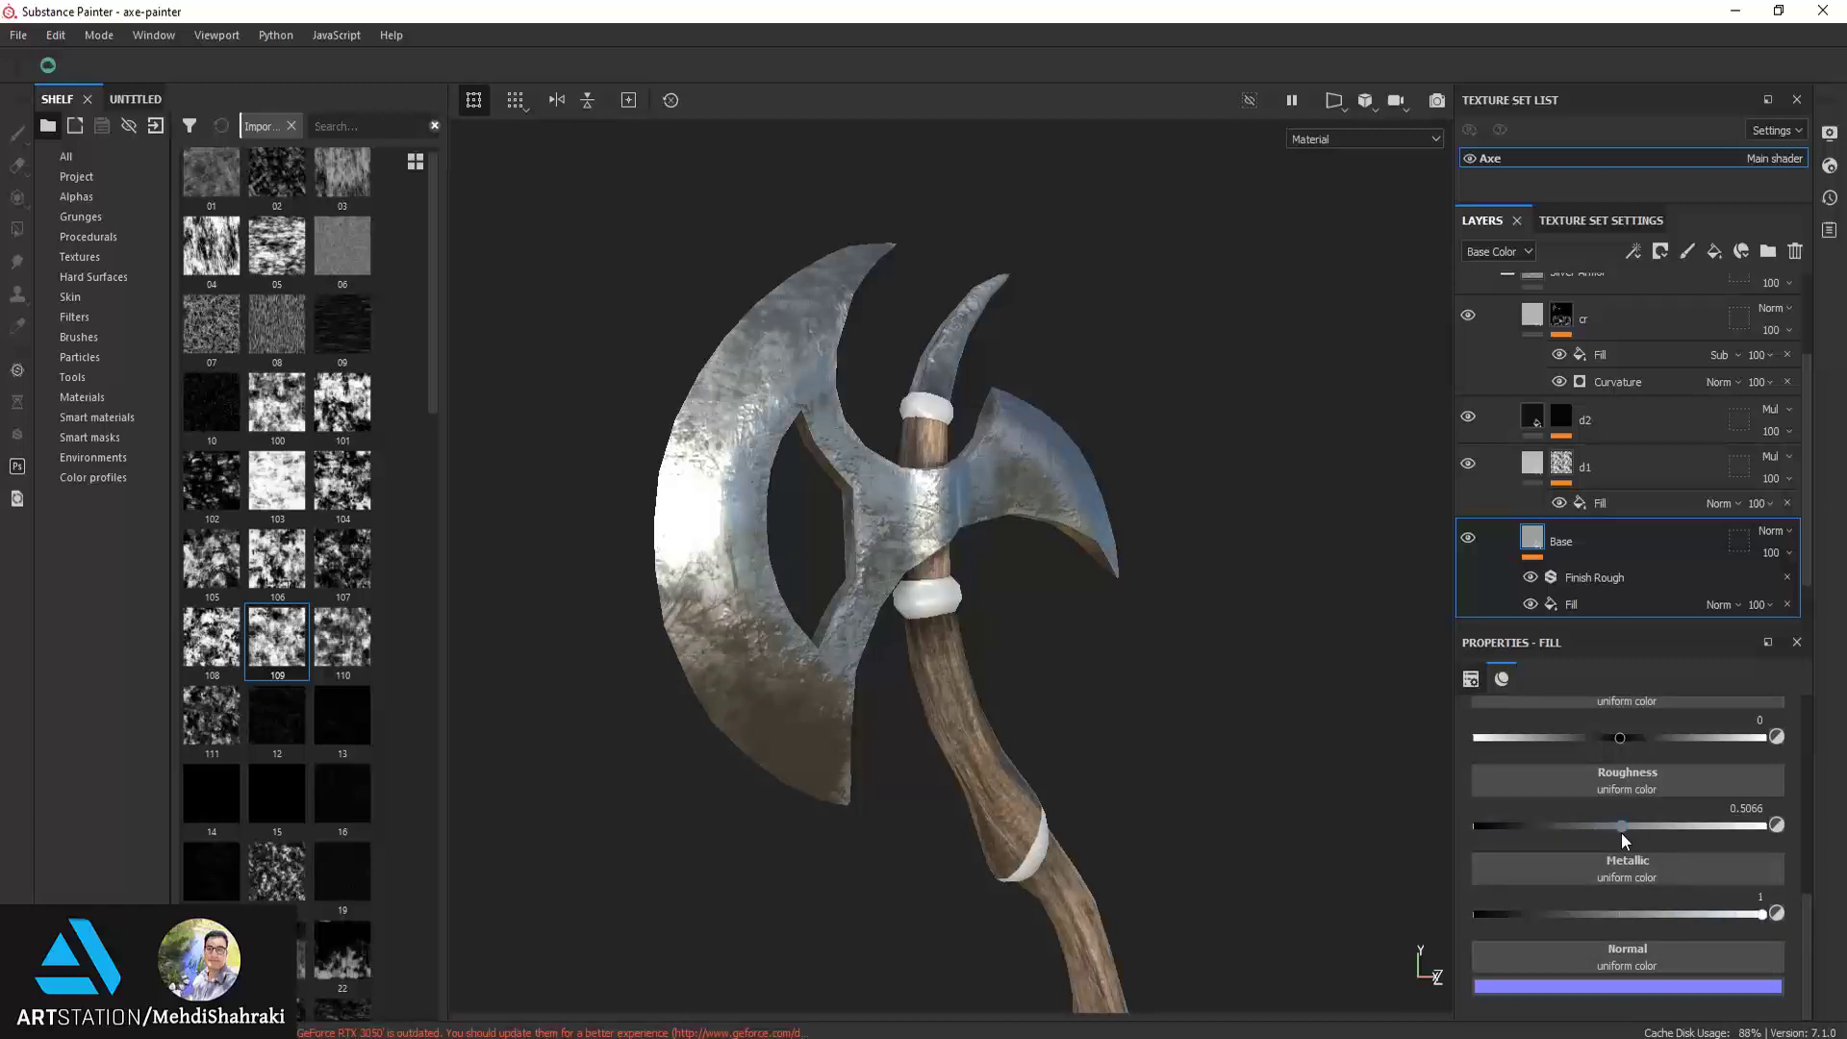
Try a Clouds 2 roughness pattern, discard it, and set uniform roughness to 0.4836
click(1625, 782)
click(1697, 557)
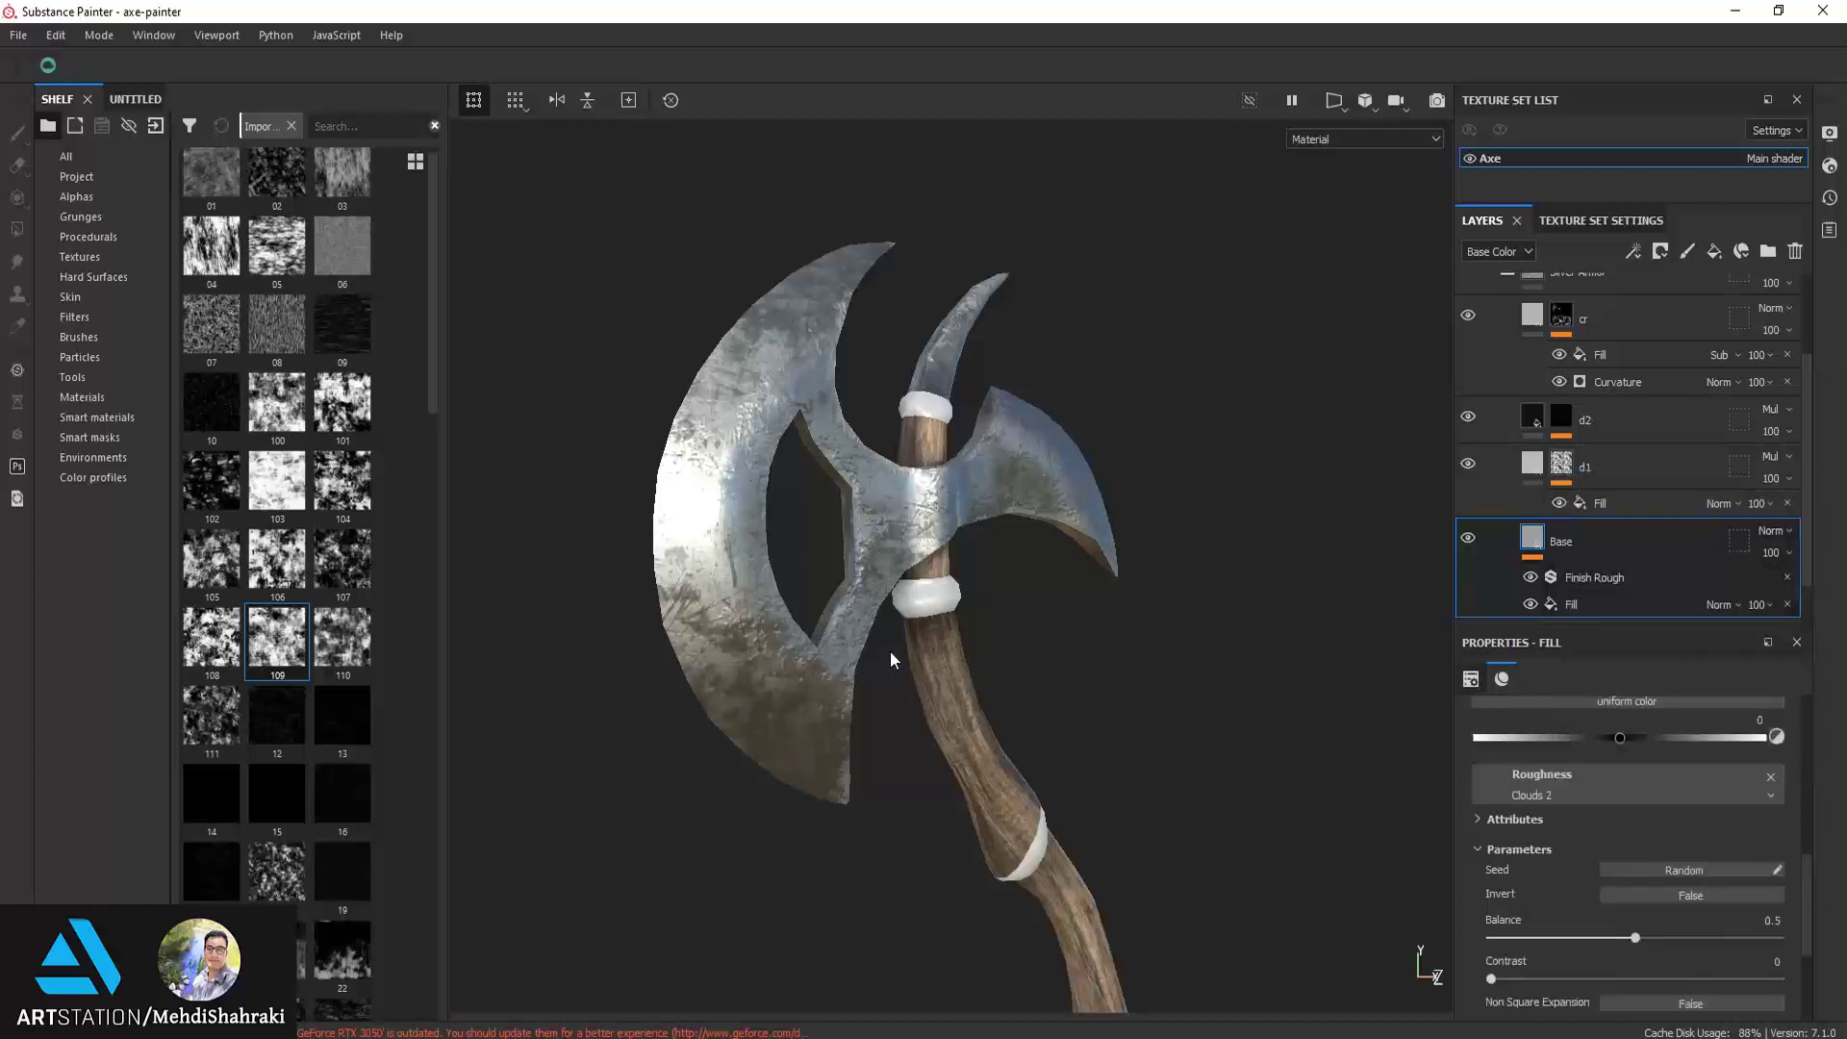
mouse_move(891, 650)
alt+mouse_down()
mouse_move(878, 616)
mouse_move(819, 623)
alt+mouse_up()
key(ctrl+z)
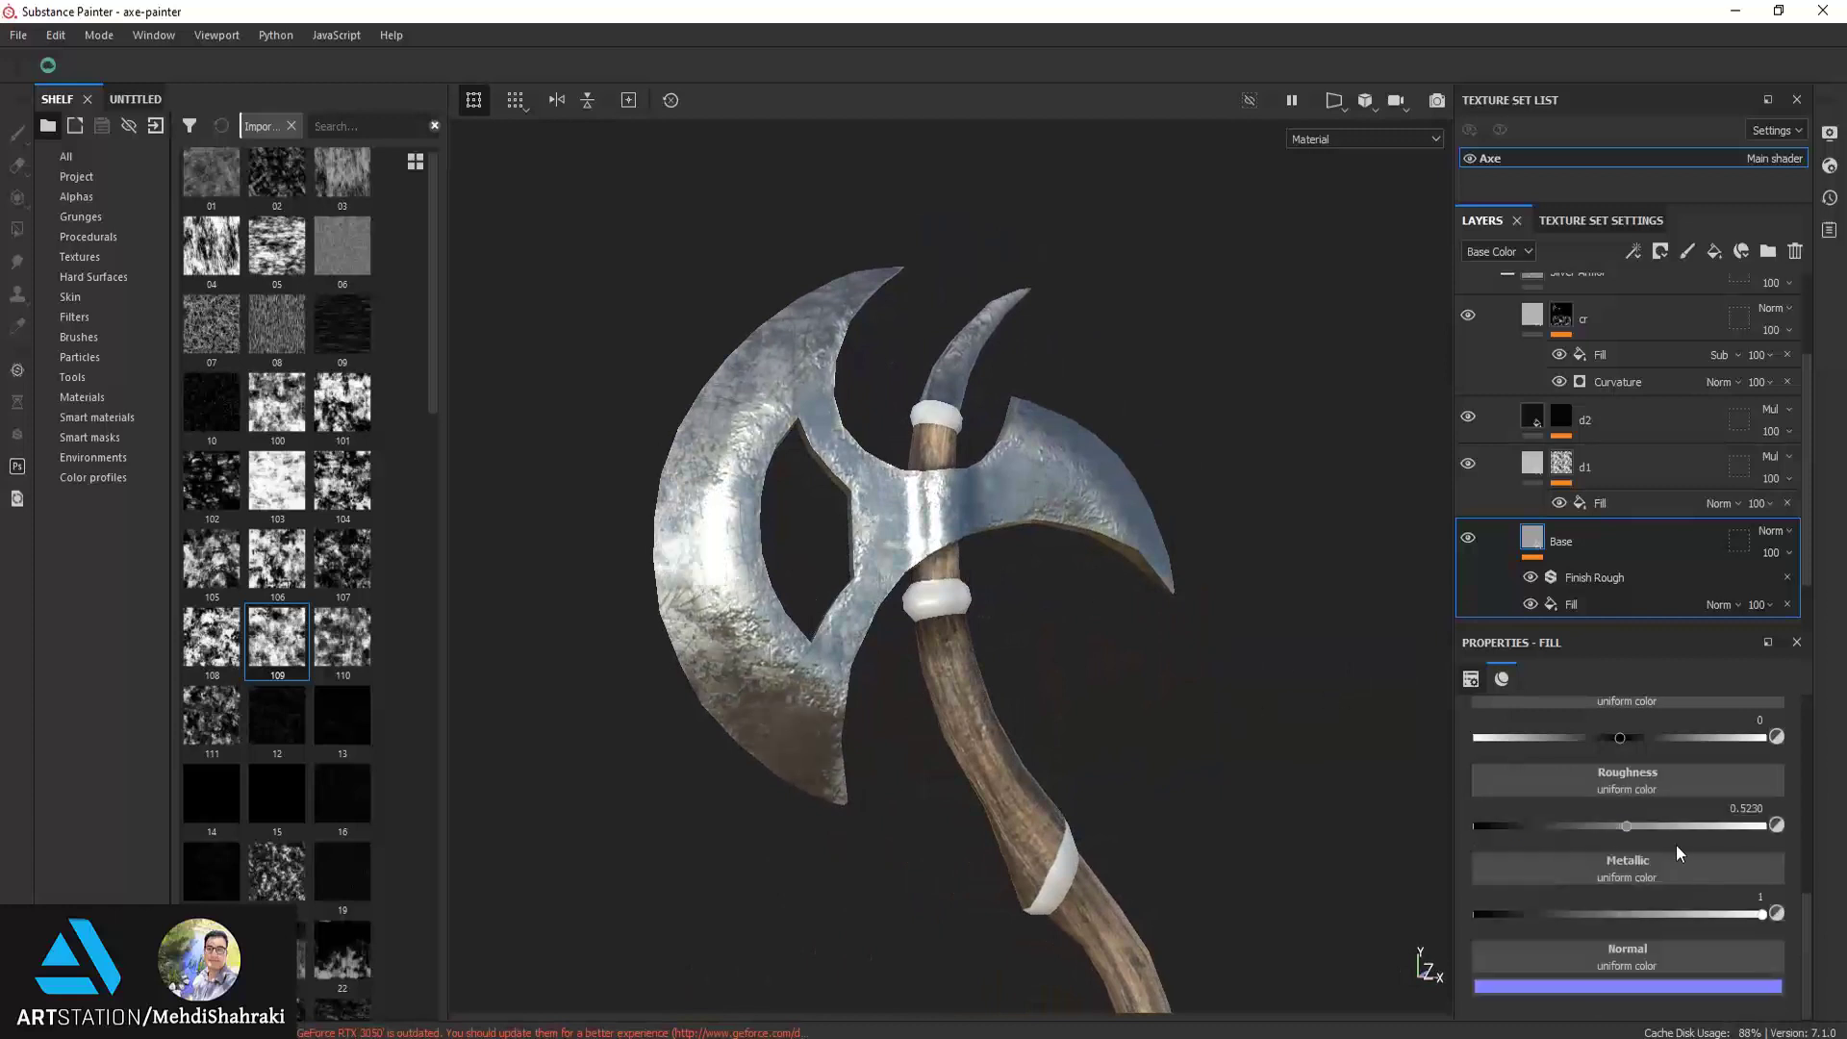
drag(1625, 827, 1617, 827)
alt+drag(1055, 693, 977, 660)
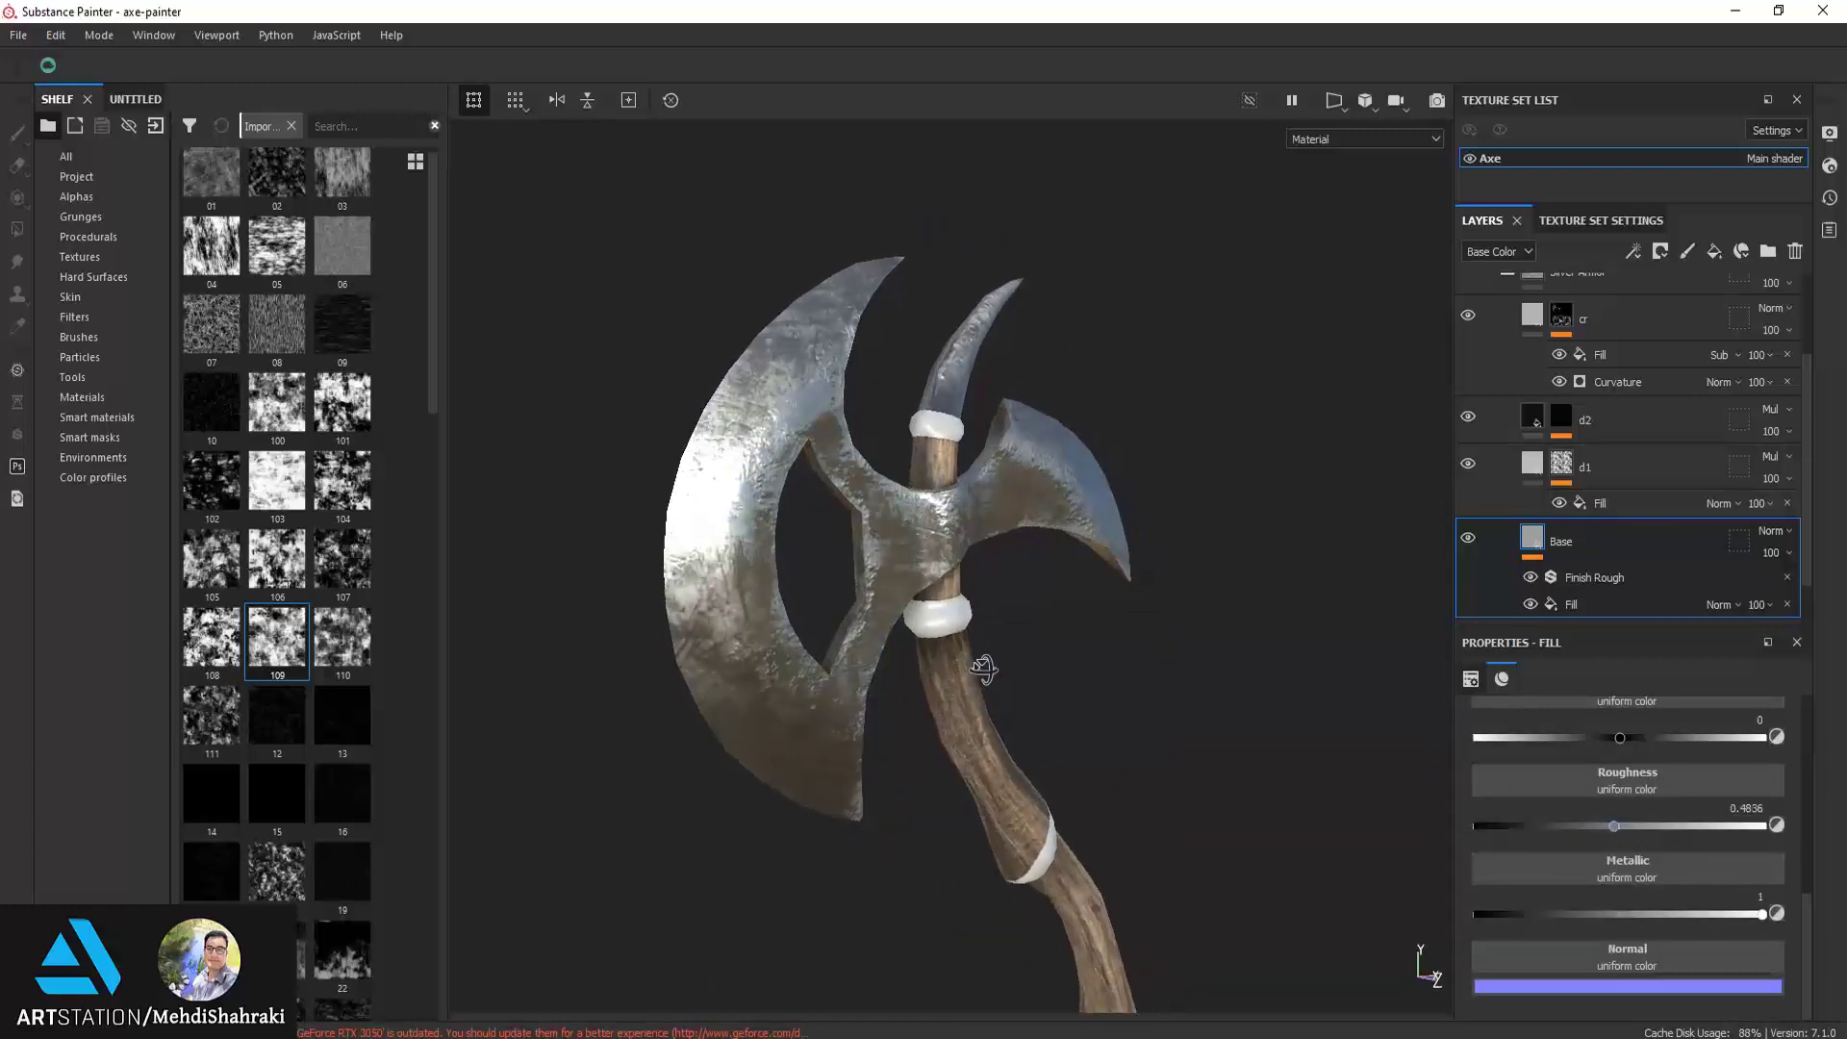
scroll(856, 596, up, 5)
mouse_move(855, 597)
alt+mouse_down()
mouse_move(837, 684)
mouse_move(846, 619)
mouse_move(1053, 613)
alt+mouse_up()
click(1542, 424)
Inspect the d2 layer's base colour and reframe the whole axe
scroll(1592, 776, up, 3)
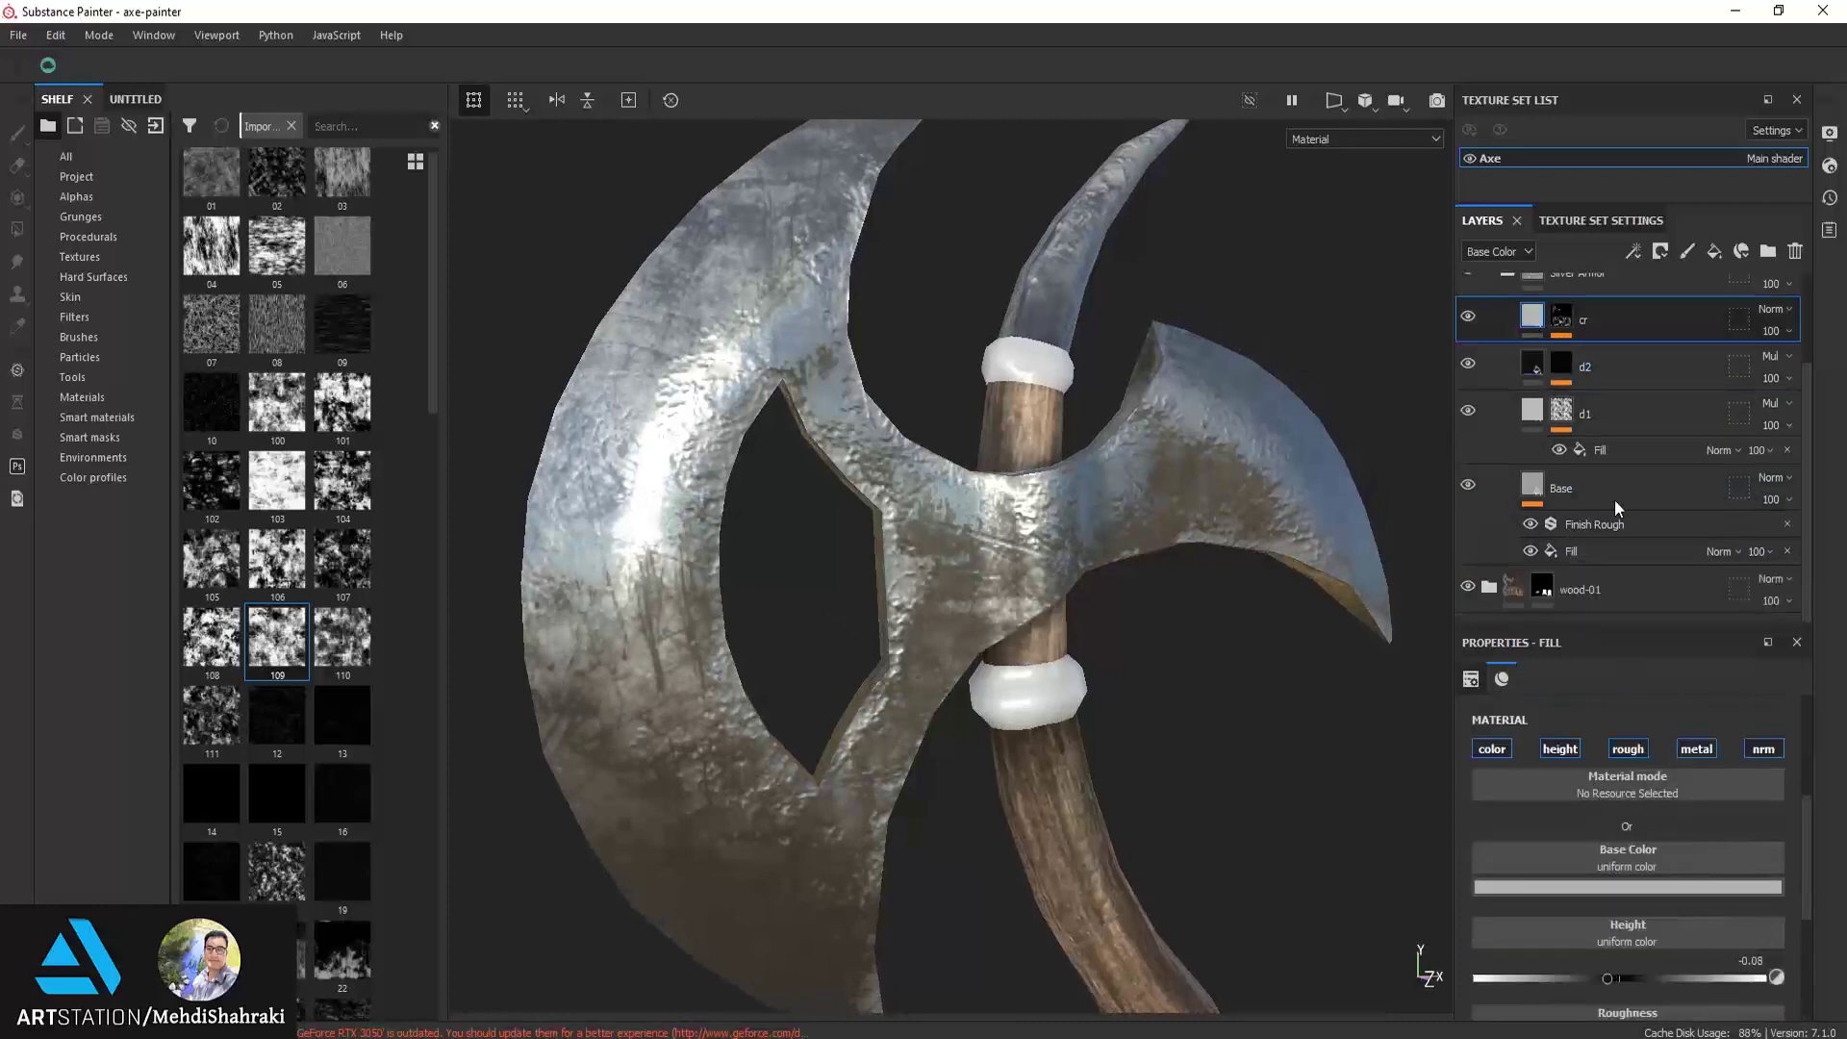
click(1590, 883)
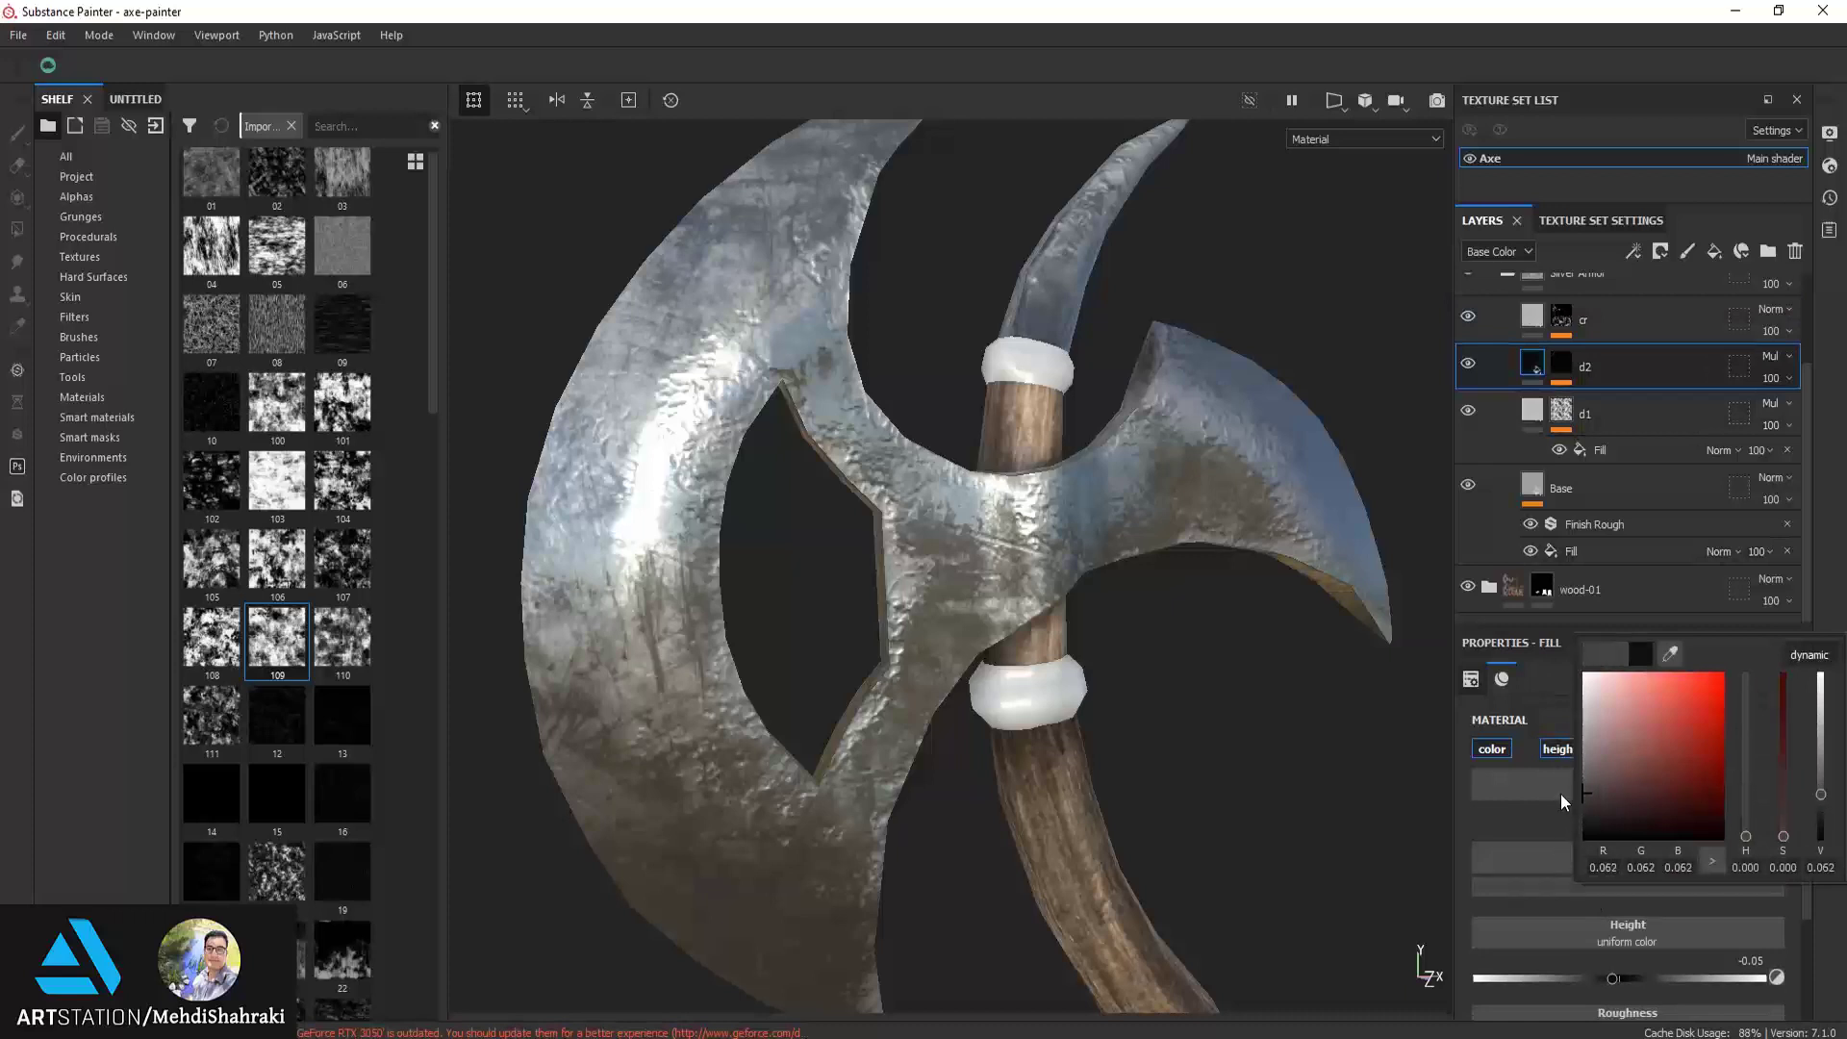
scroll(1024, 458, down, 3)
mouse_move(1015, 441)
alt+mouse_down()
mouse_move(734, 482)
mouse_move(853, 468)
mouse_move(1134, 554)
alt+mouse_up()
scroll(734, 481, down, 3)
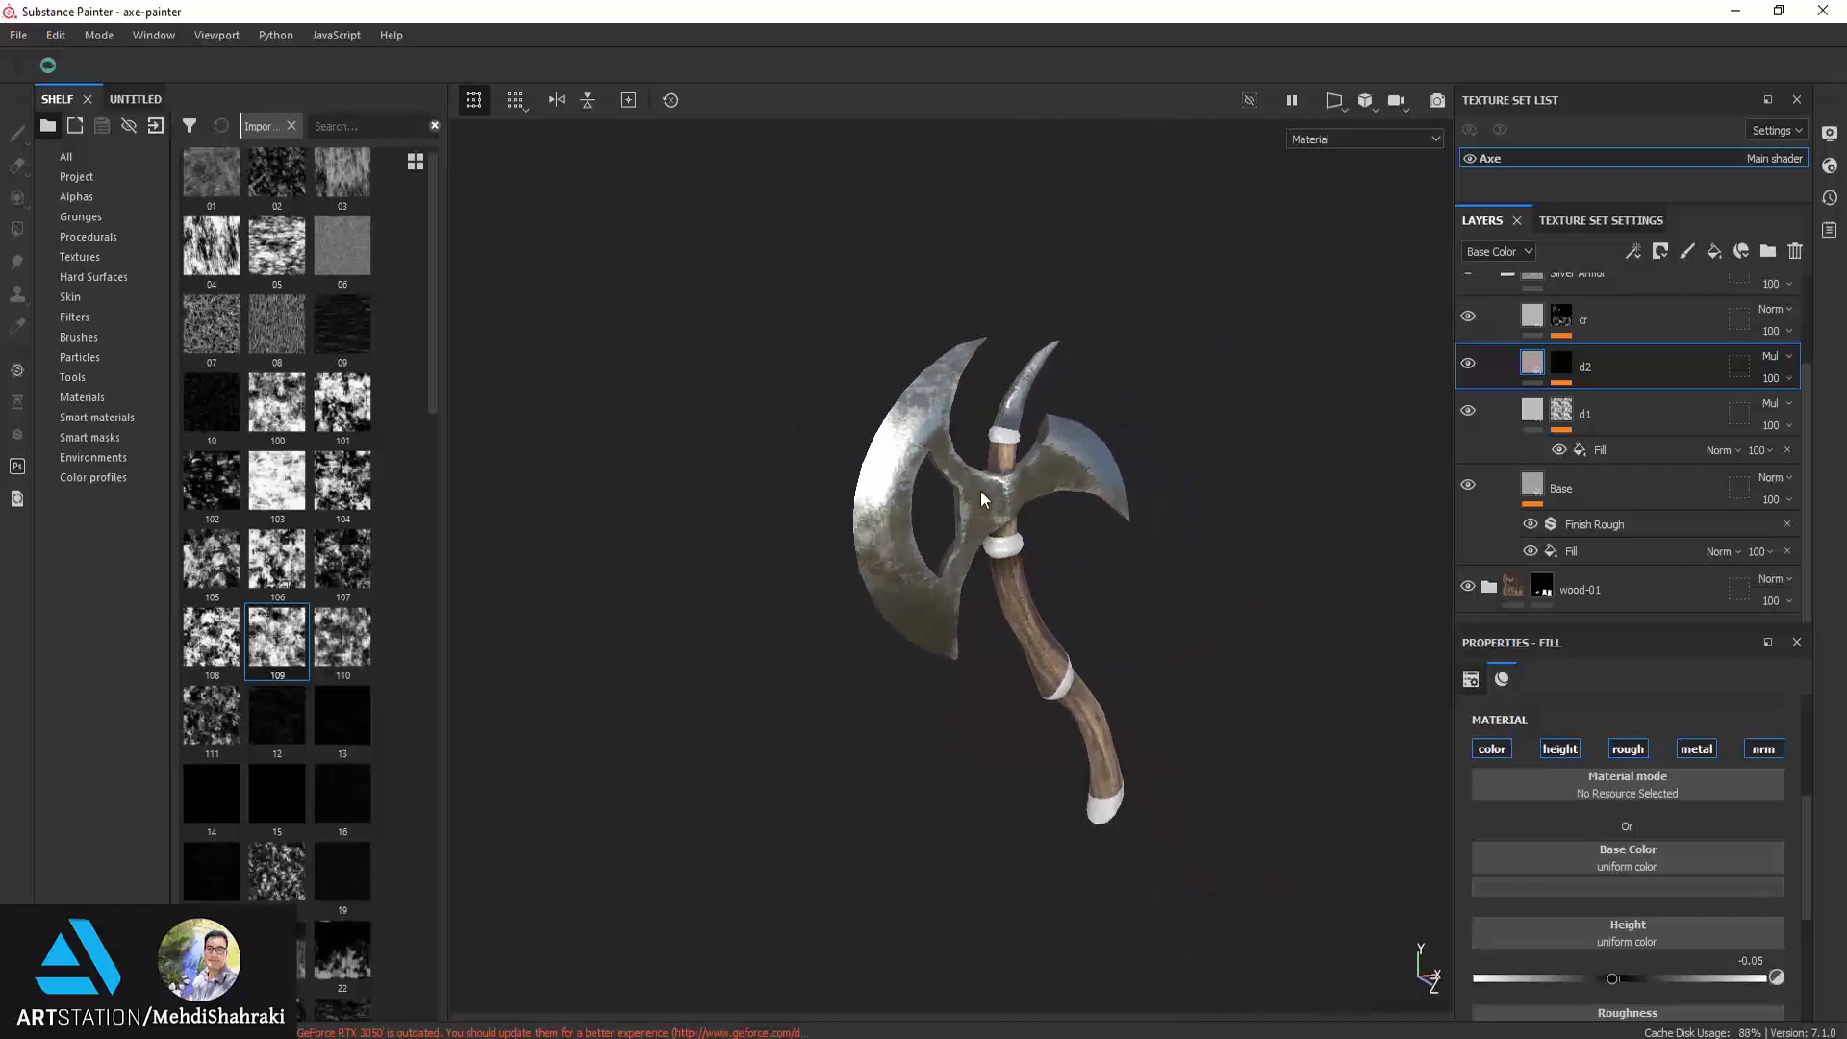
scroll(979, 490, up, 2)
scroll(971, 500, up, 2)
scroll(967, 504, up, 2)
alt+drag(974, 452, 1019, 443)
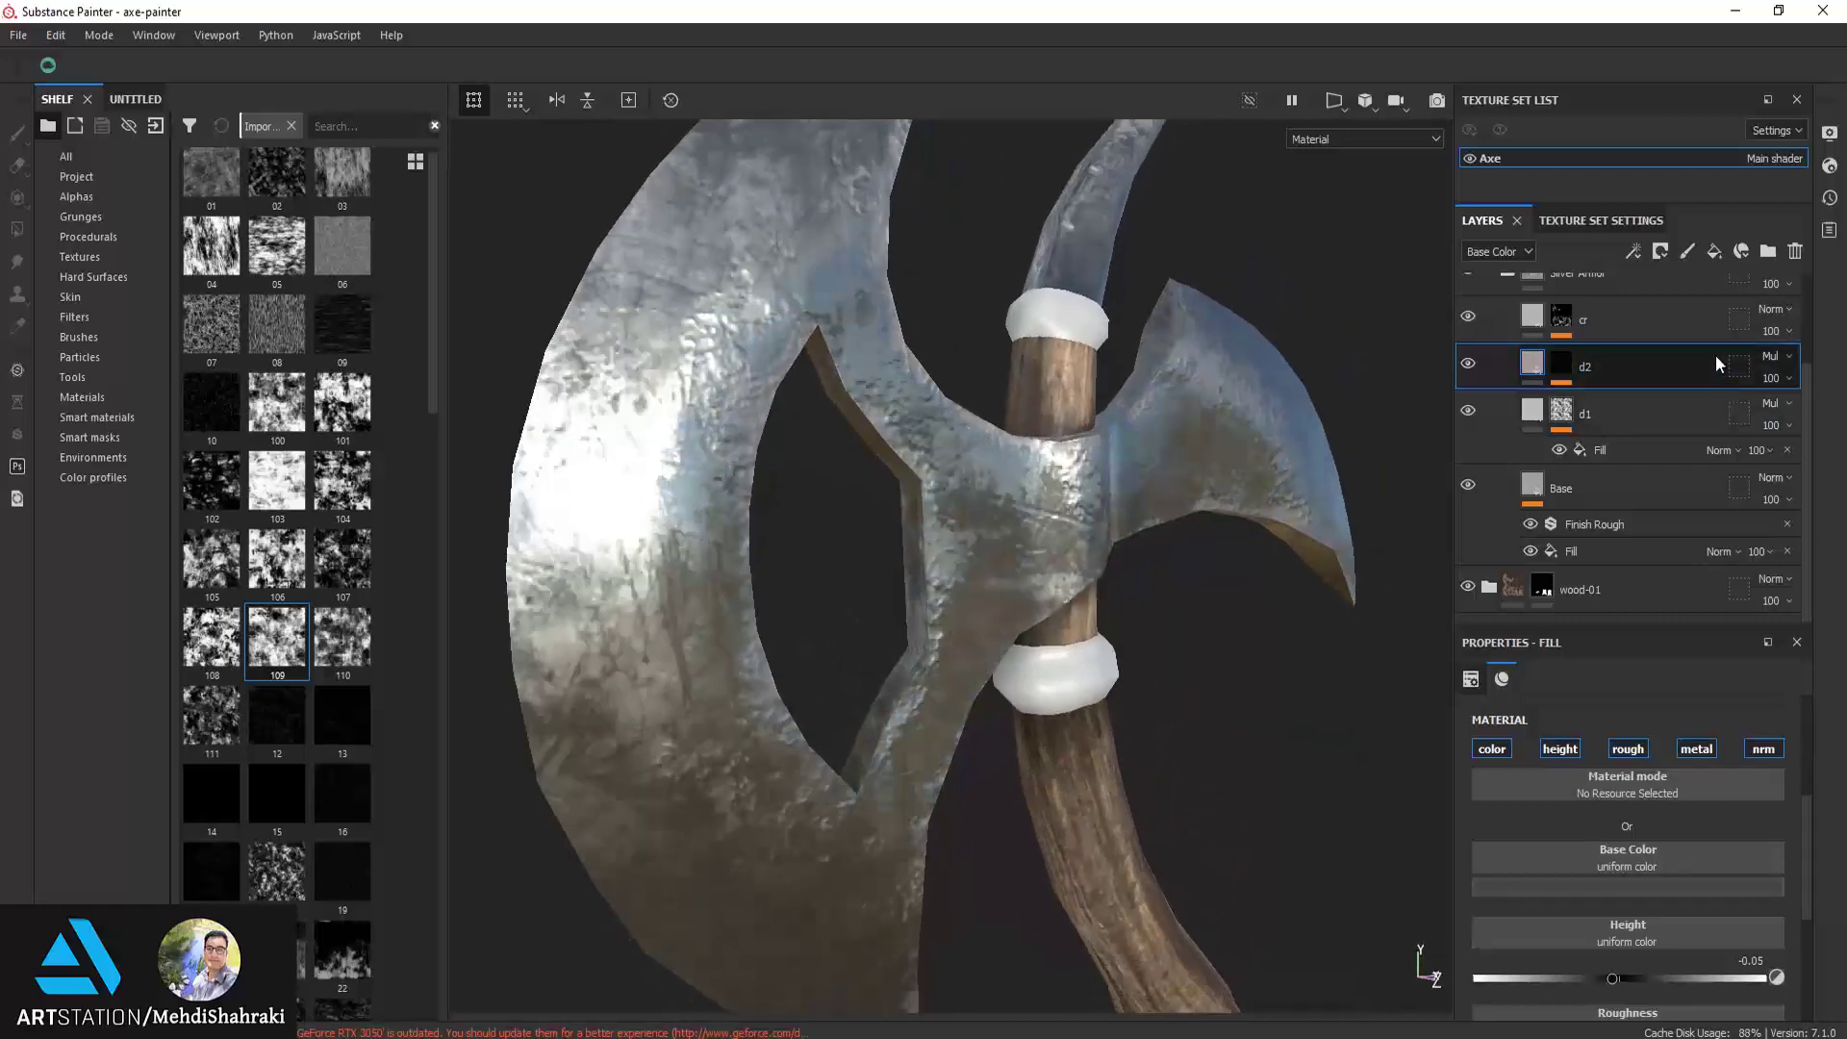
scroll(1596, 352, up, 1)
Add a fill layer named ao above cr with a black mask
click(1600, 373)
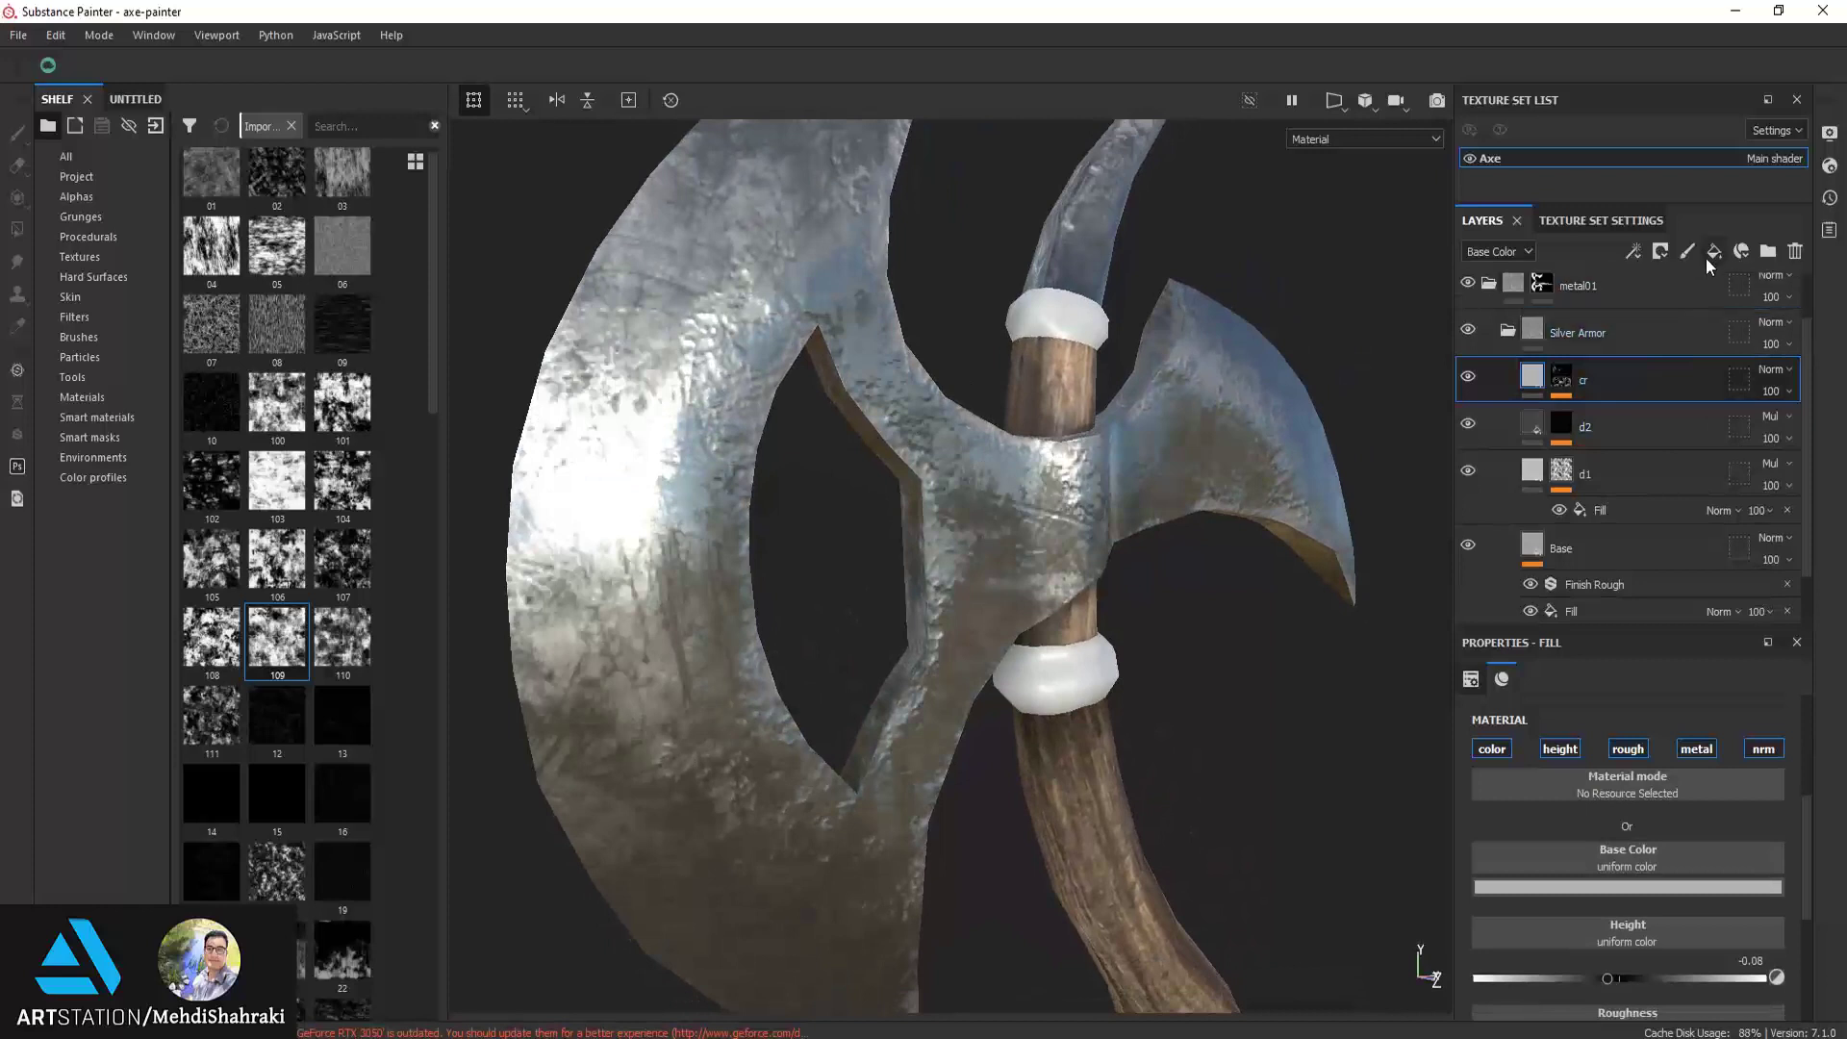
click(1708, 256)
double_click(1586, 379)
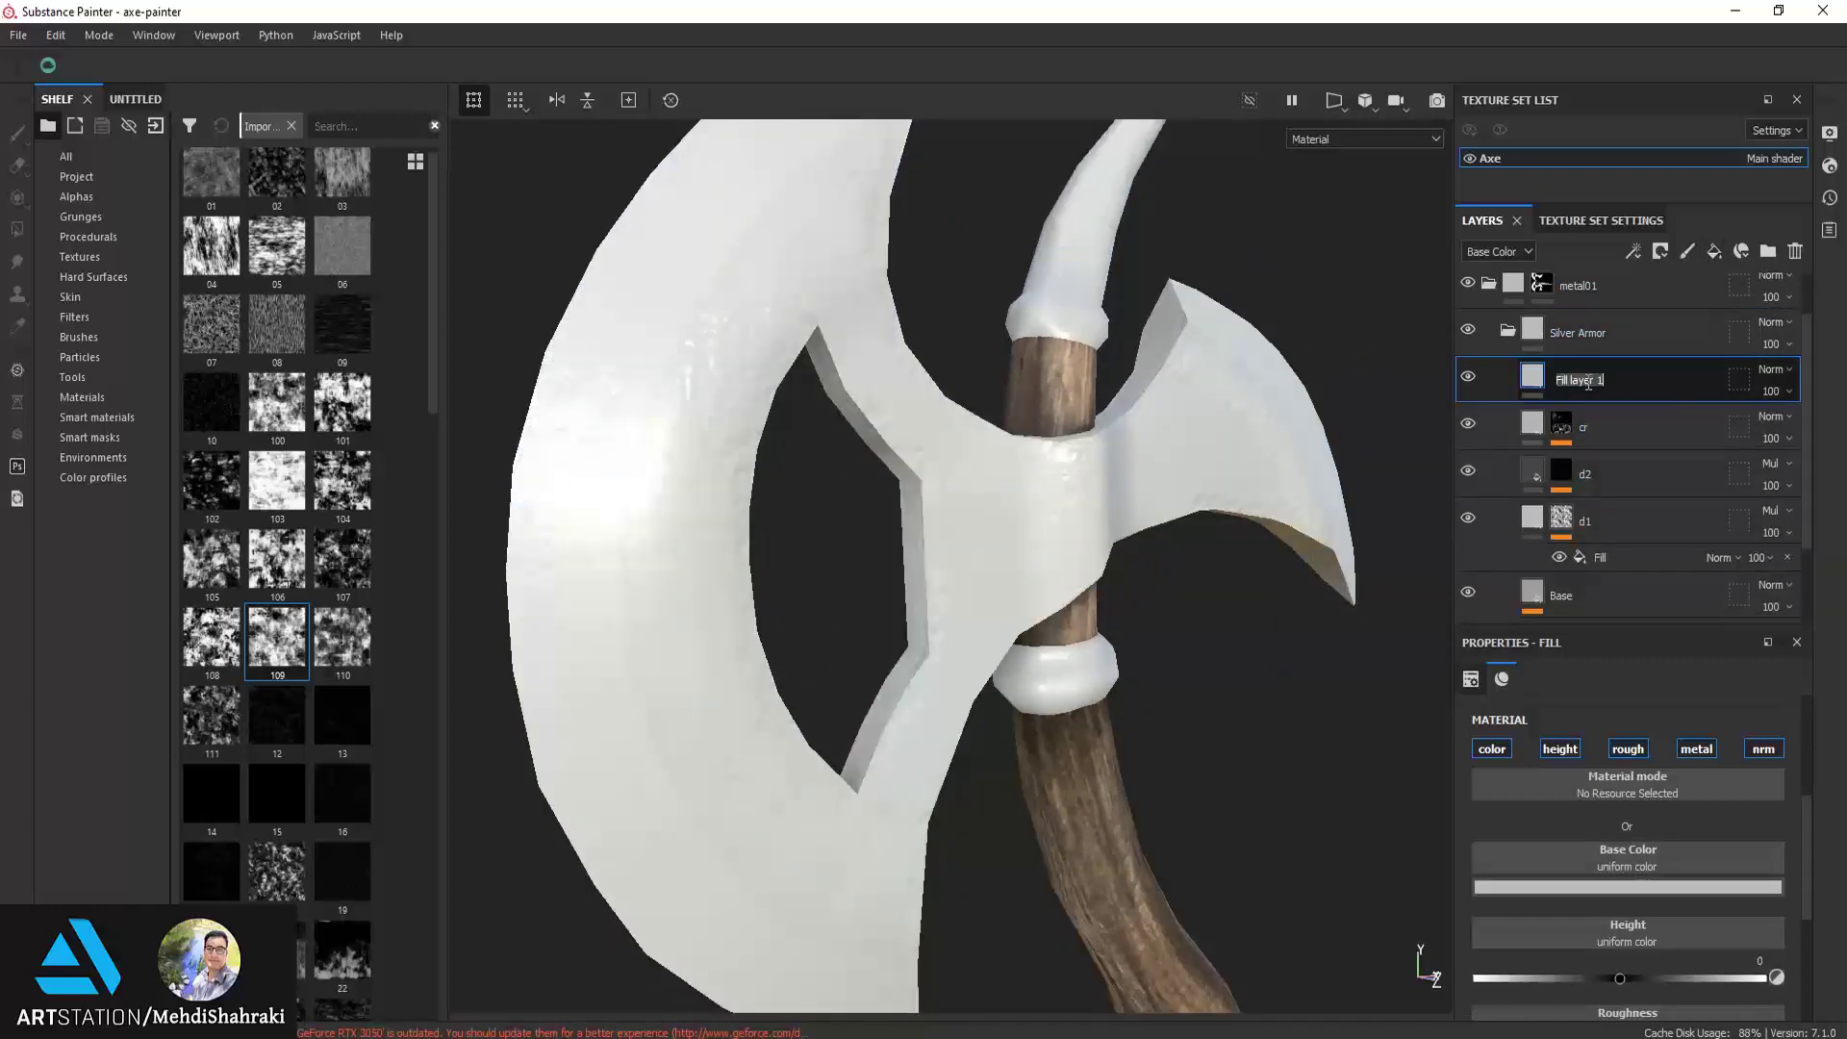
text(ao)
click(1664, 252)
click(1701, 296)
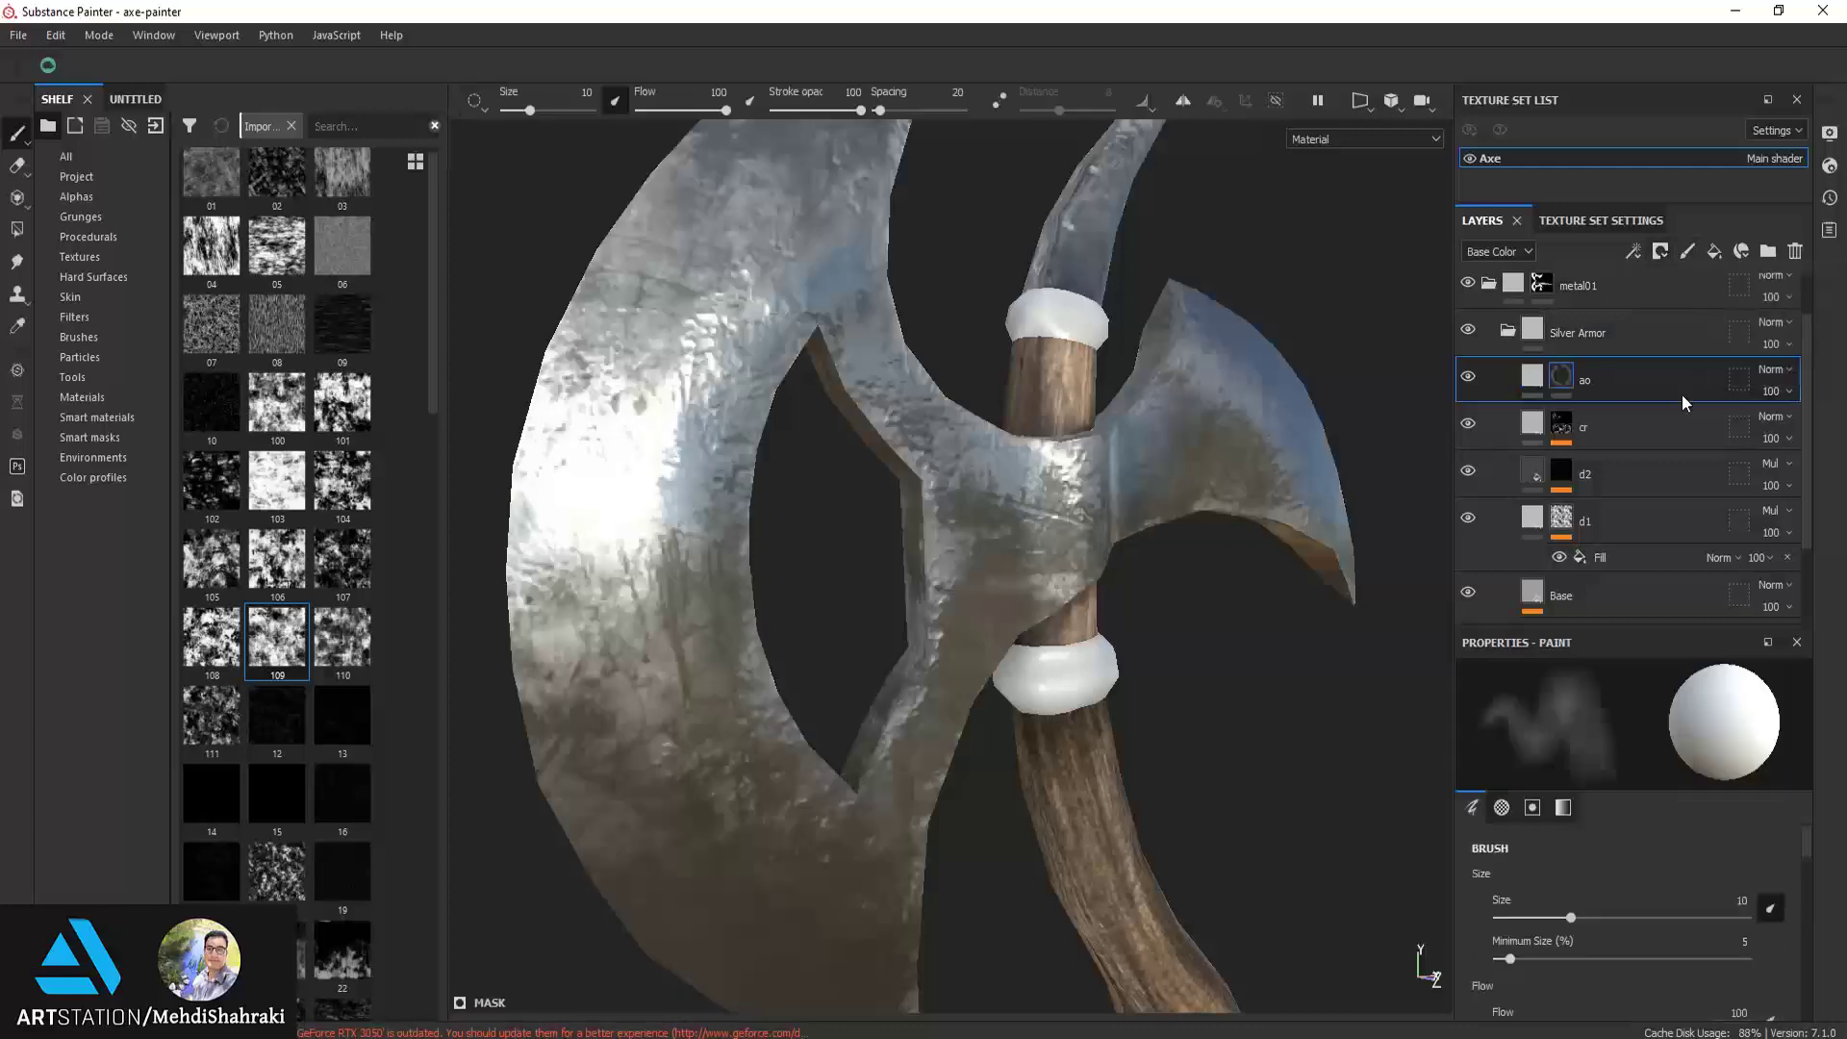
Add an inverted Ambient Occlusion generator to the ao mask with Balance 0.05 and Contrast 0.36
click(1660, 252)
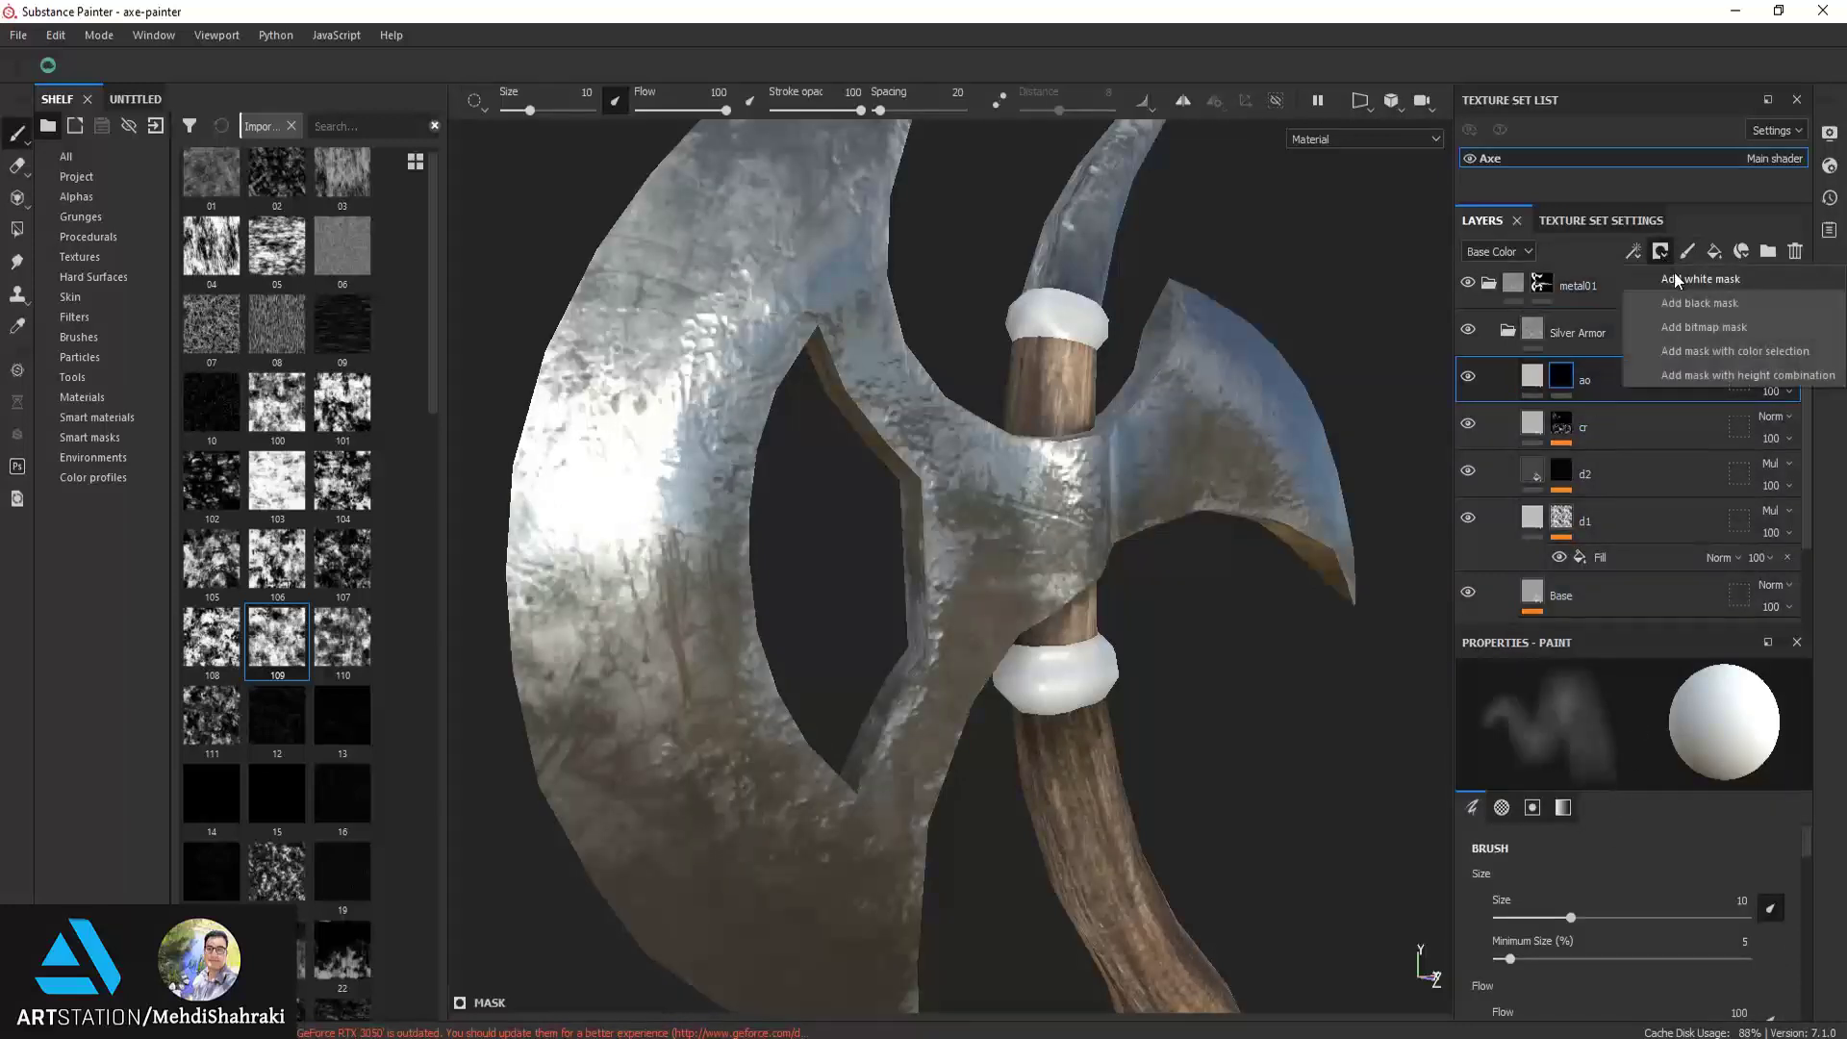
click(1640, 253)
click(1674, 279)
click(1704, 718)
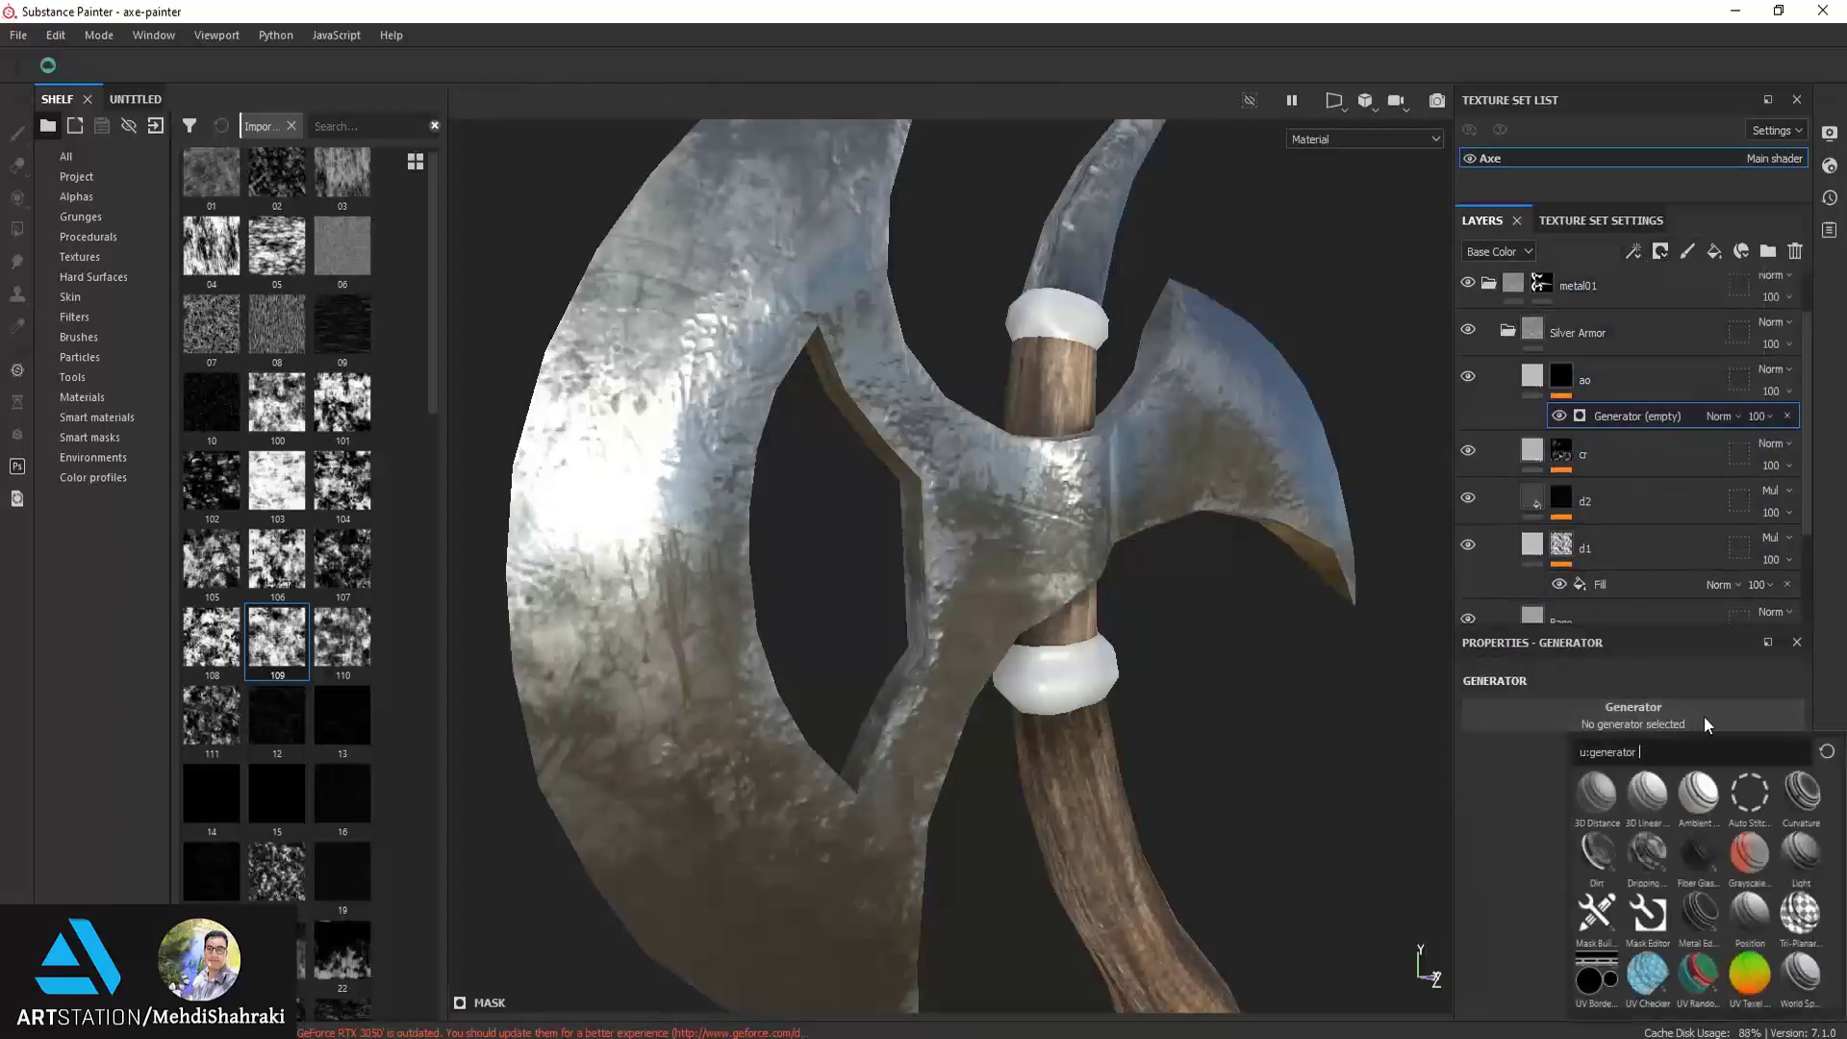
click(1704, 791)
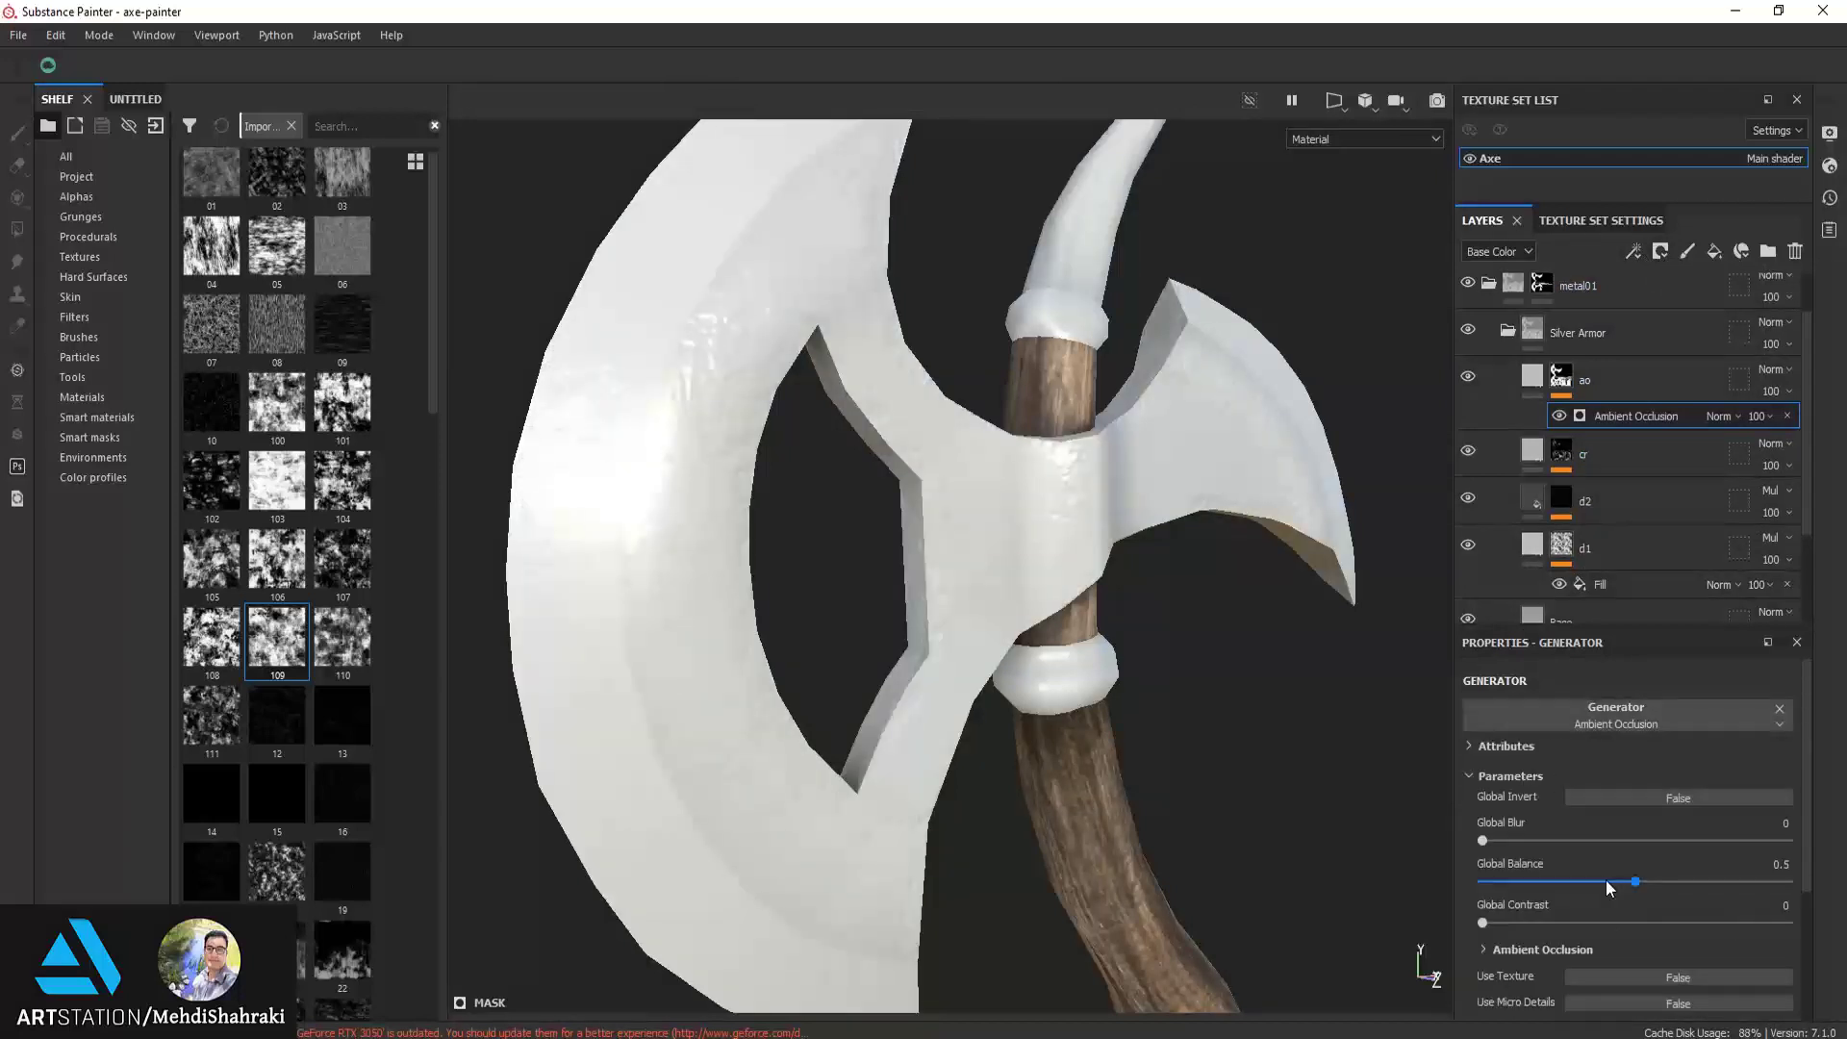
drag(1606, 881, 1488, 883)
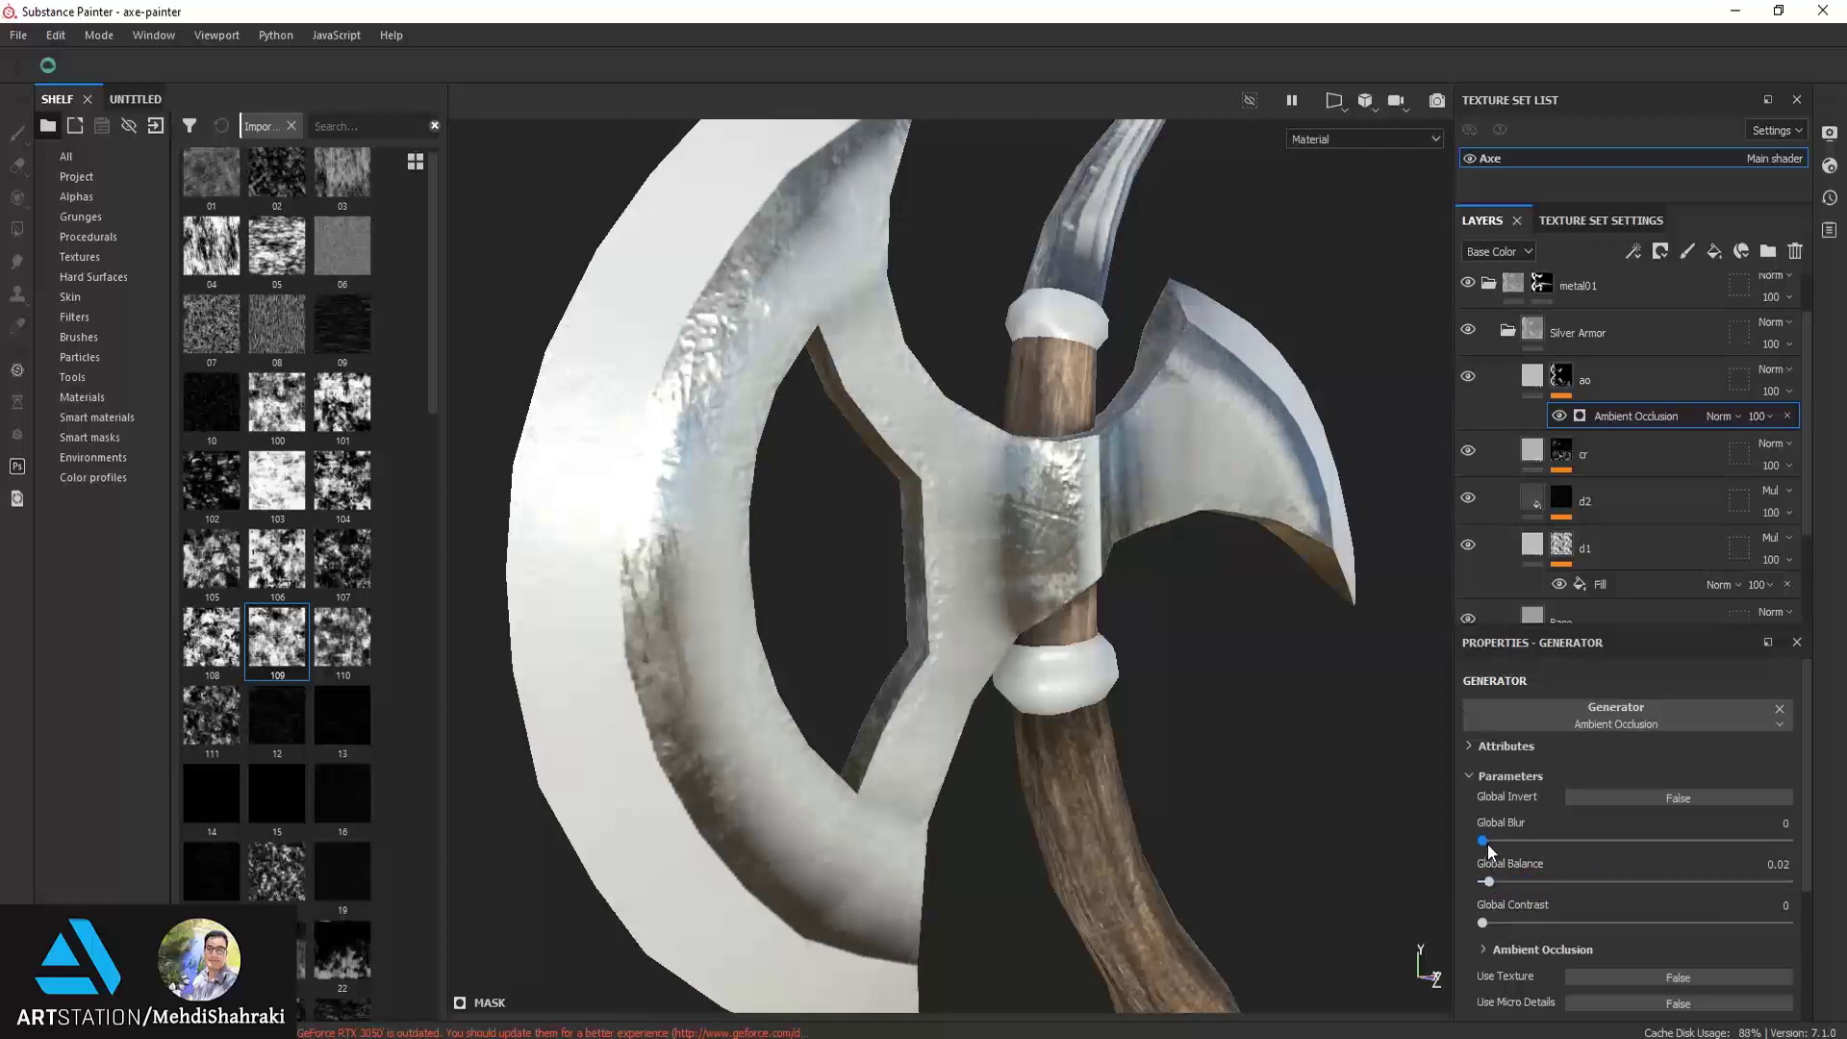
drag(1484, 923, 1593, 923)
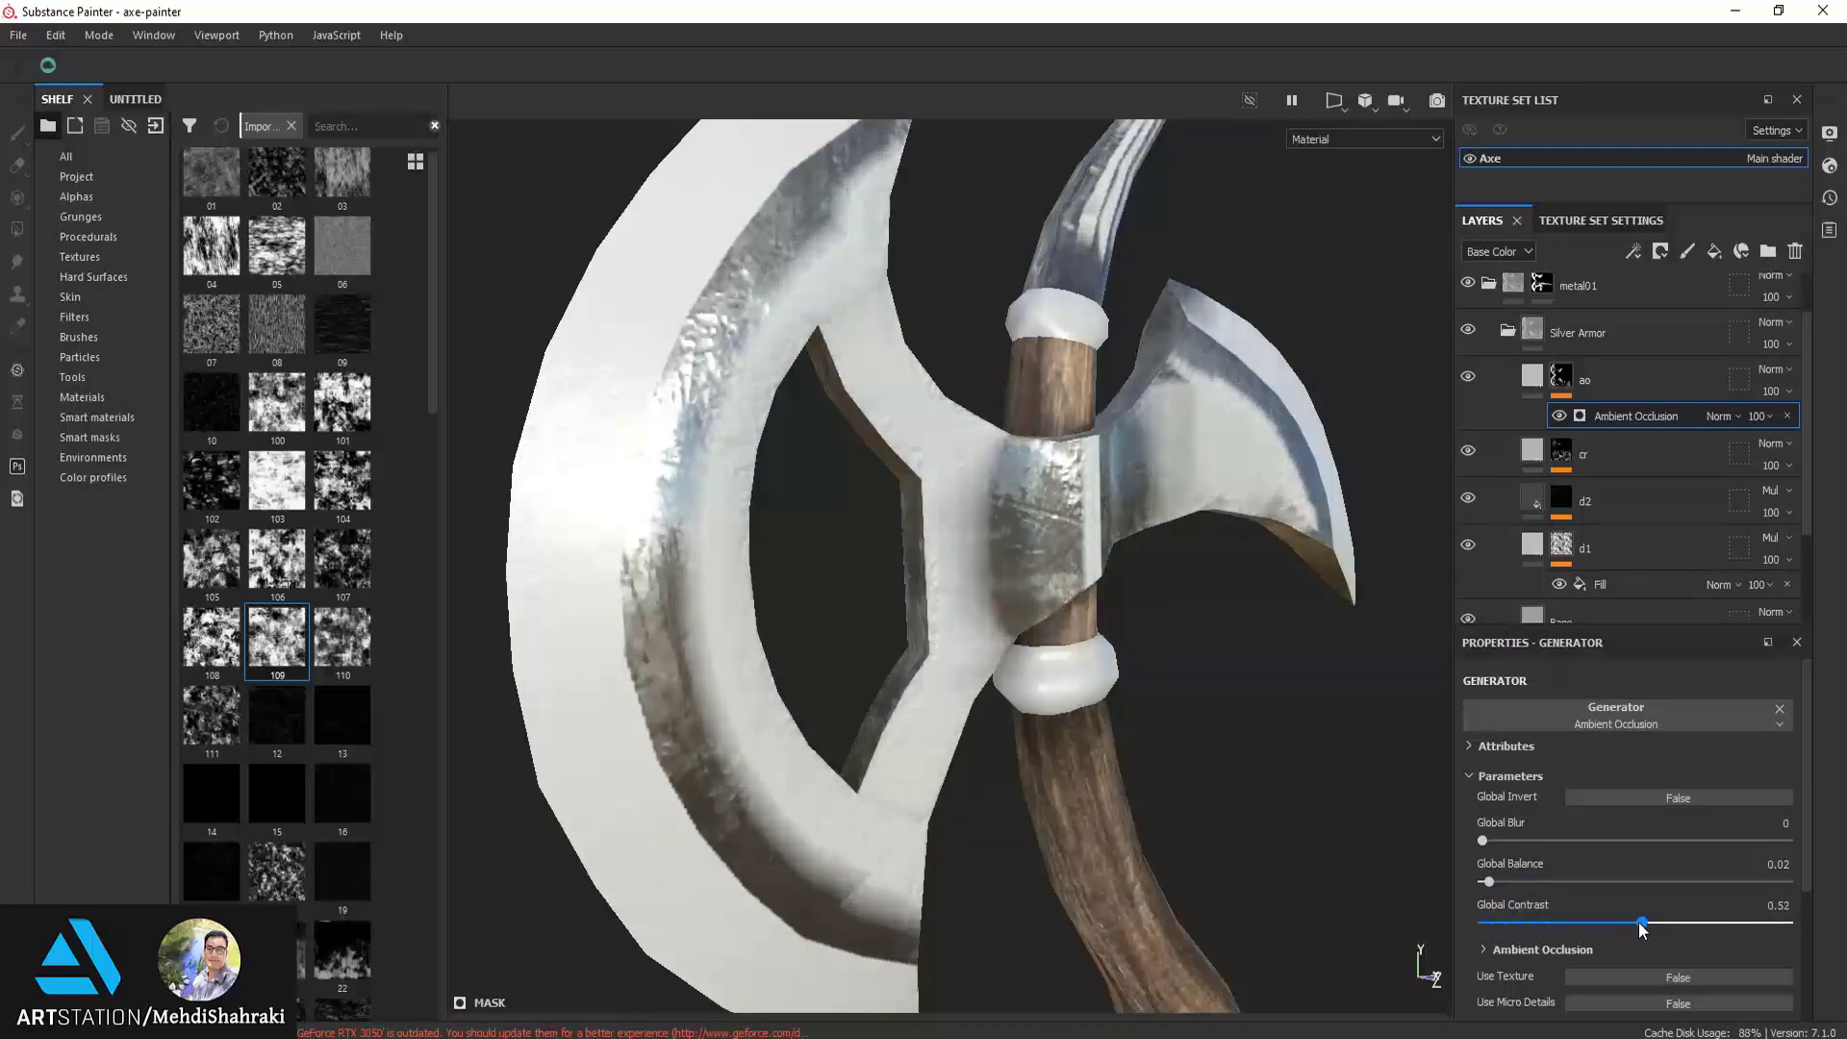
click(1649, 800)
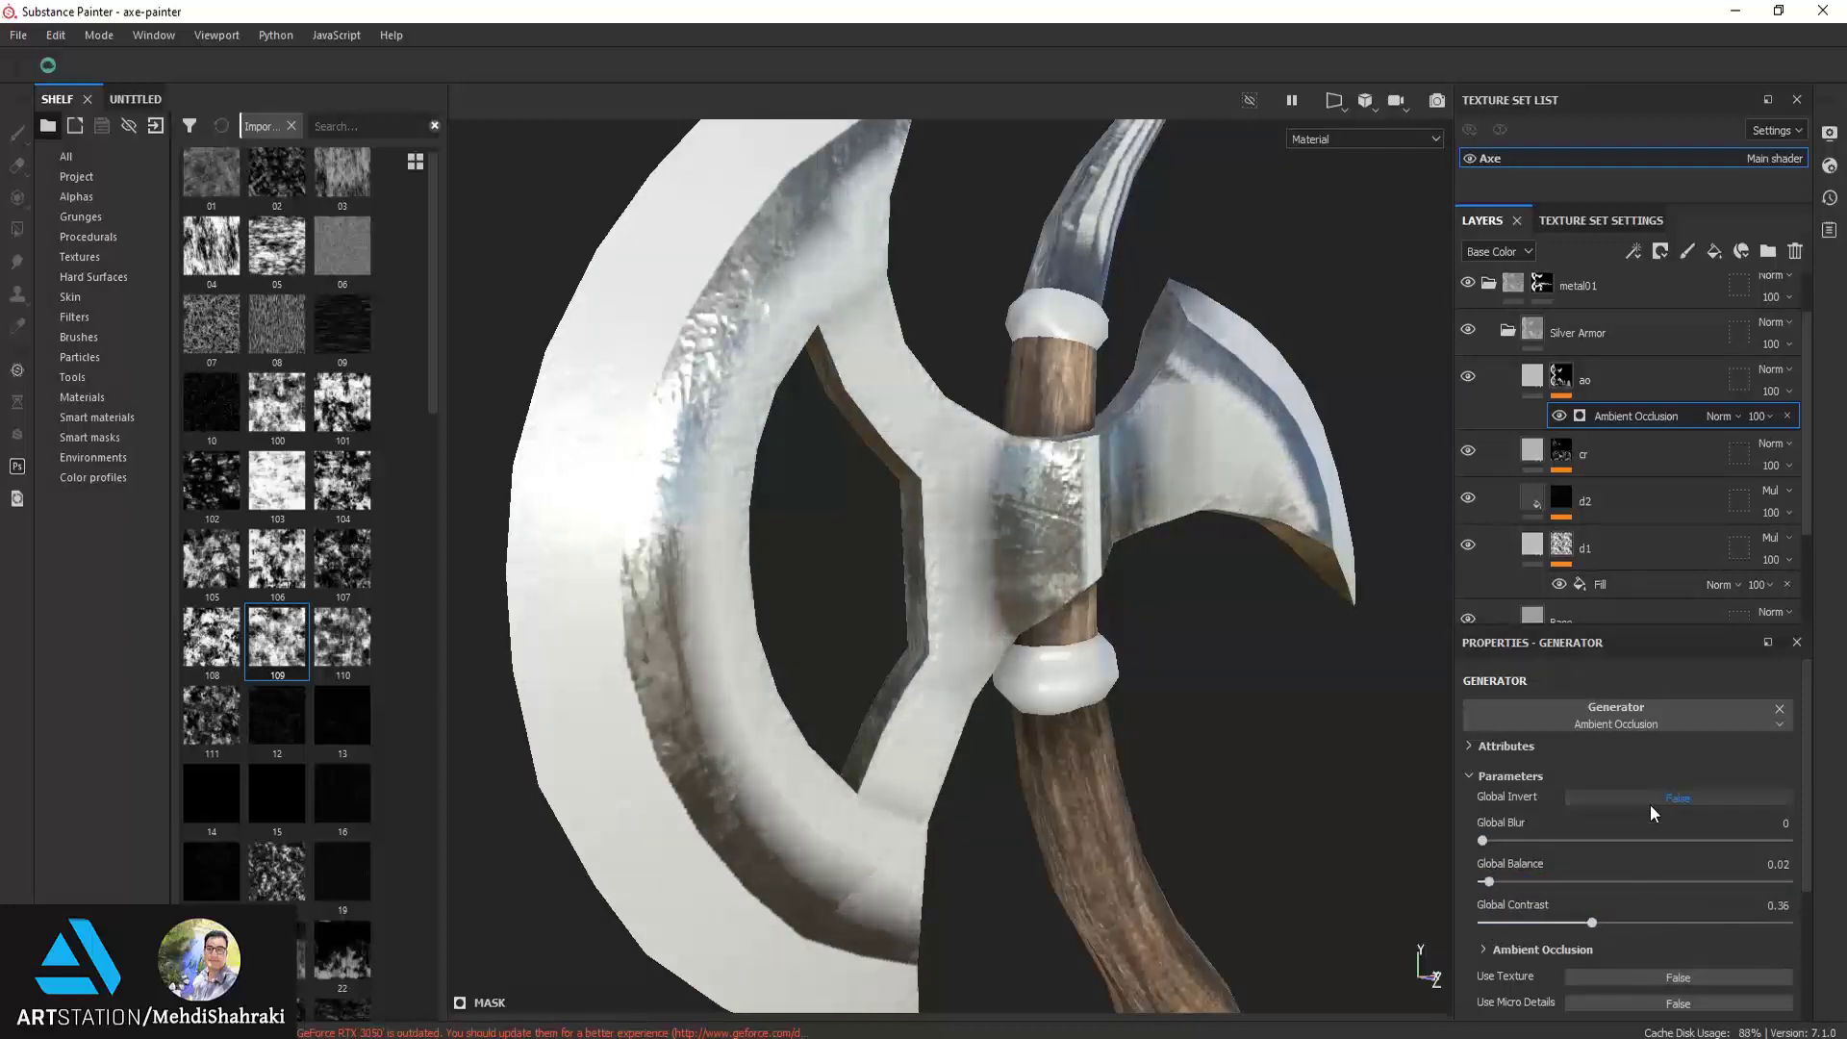
drag(1489, 881, 1498, 881)
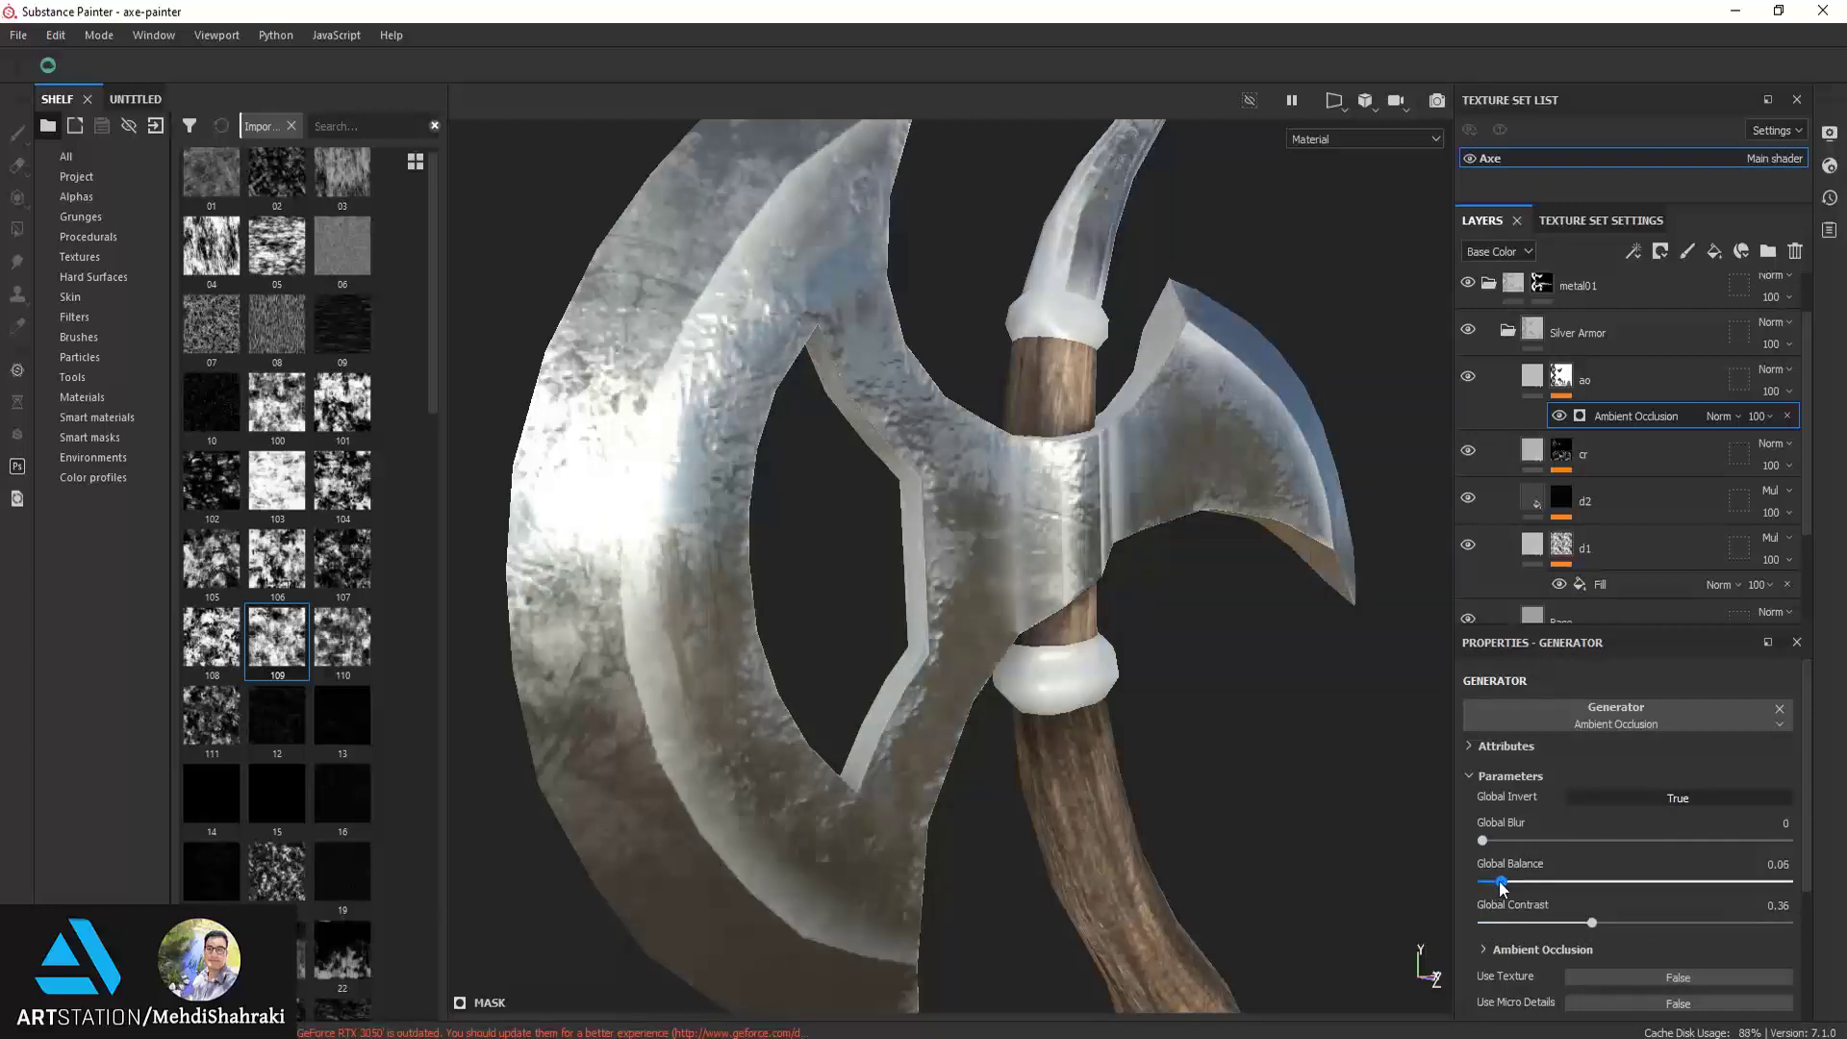
key(f)
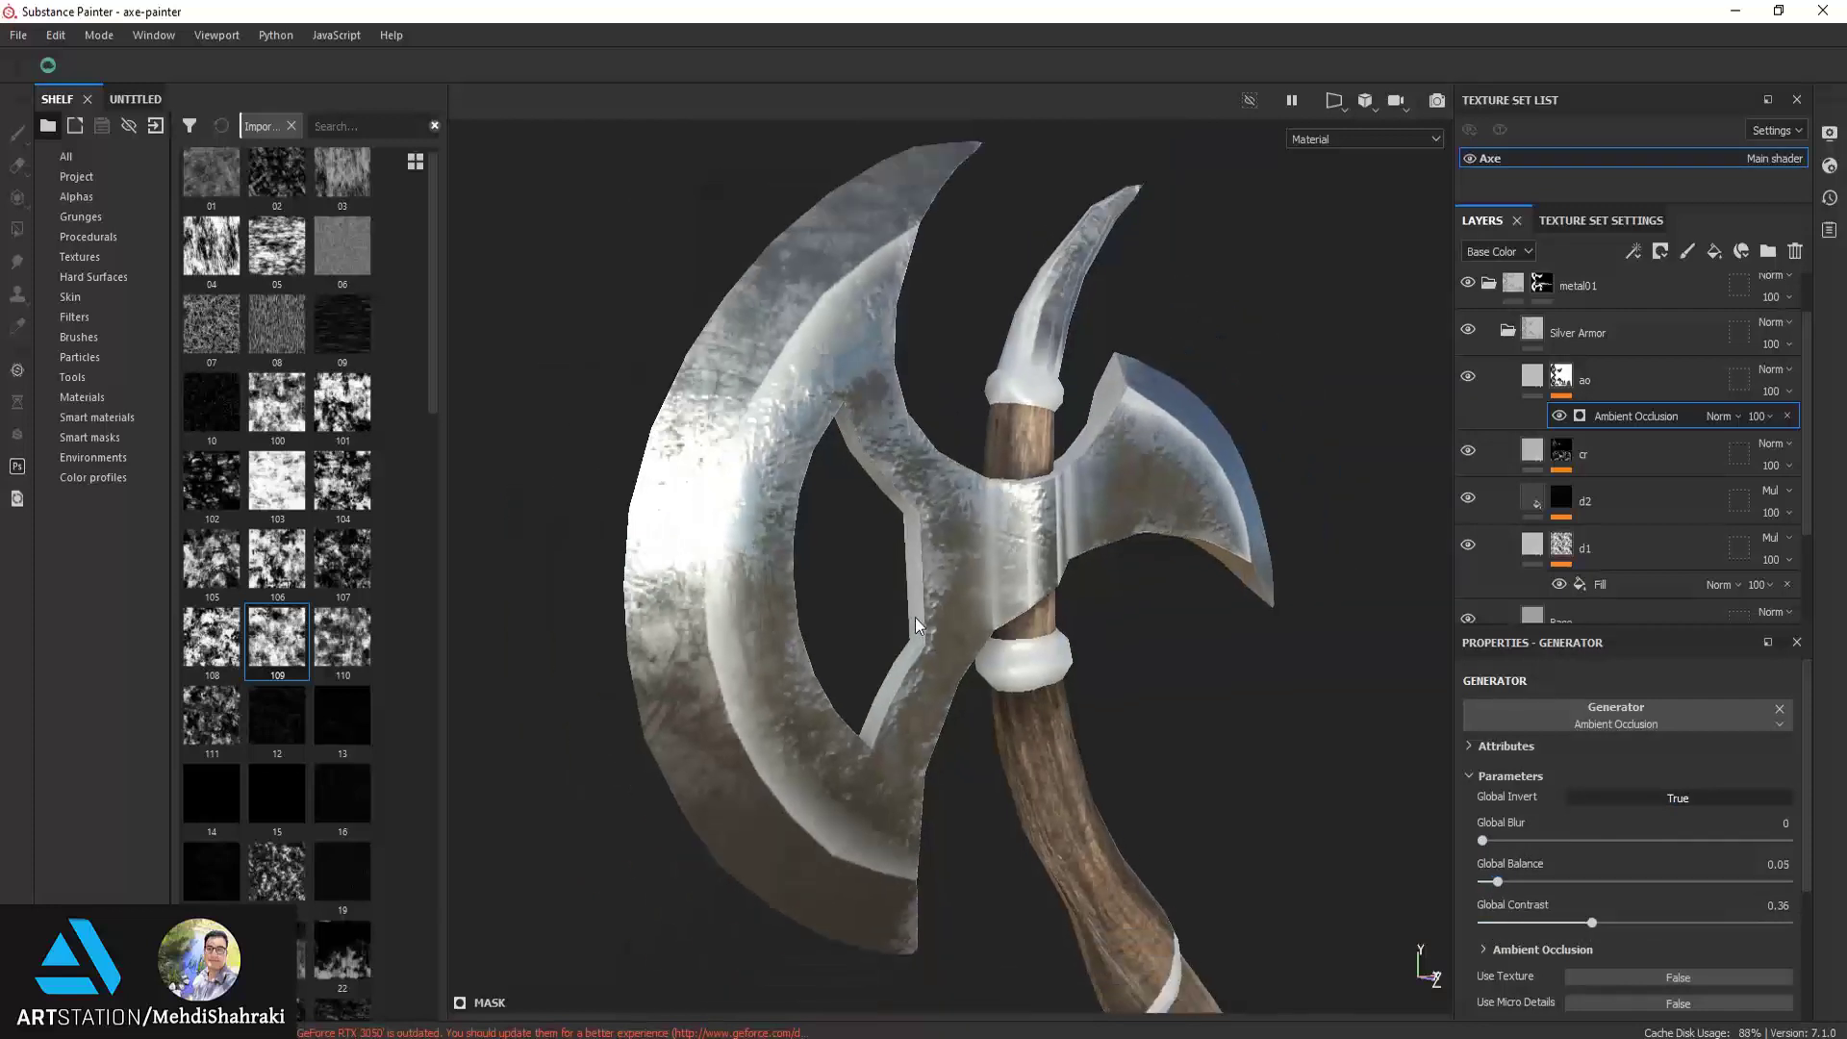
mouse_move(845, 577)
alt+mouse_down()
mouse_move(1389, 590)
mouse_move(1167, 631)
mouse_move(825, 548)
mouse_move(883, 583)
alt+mouse_up()
Turn off the ao fill's color, roughness, metallic and normal channels
click(1552, 379)
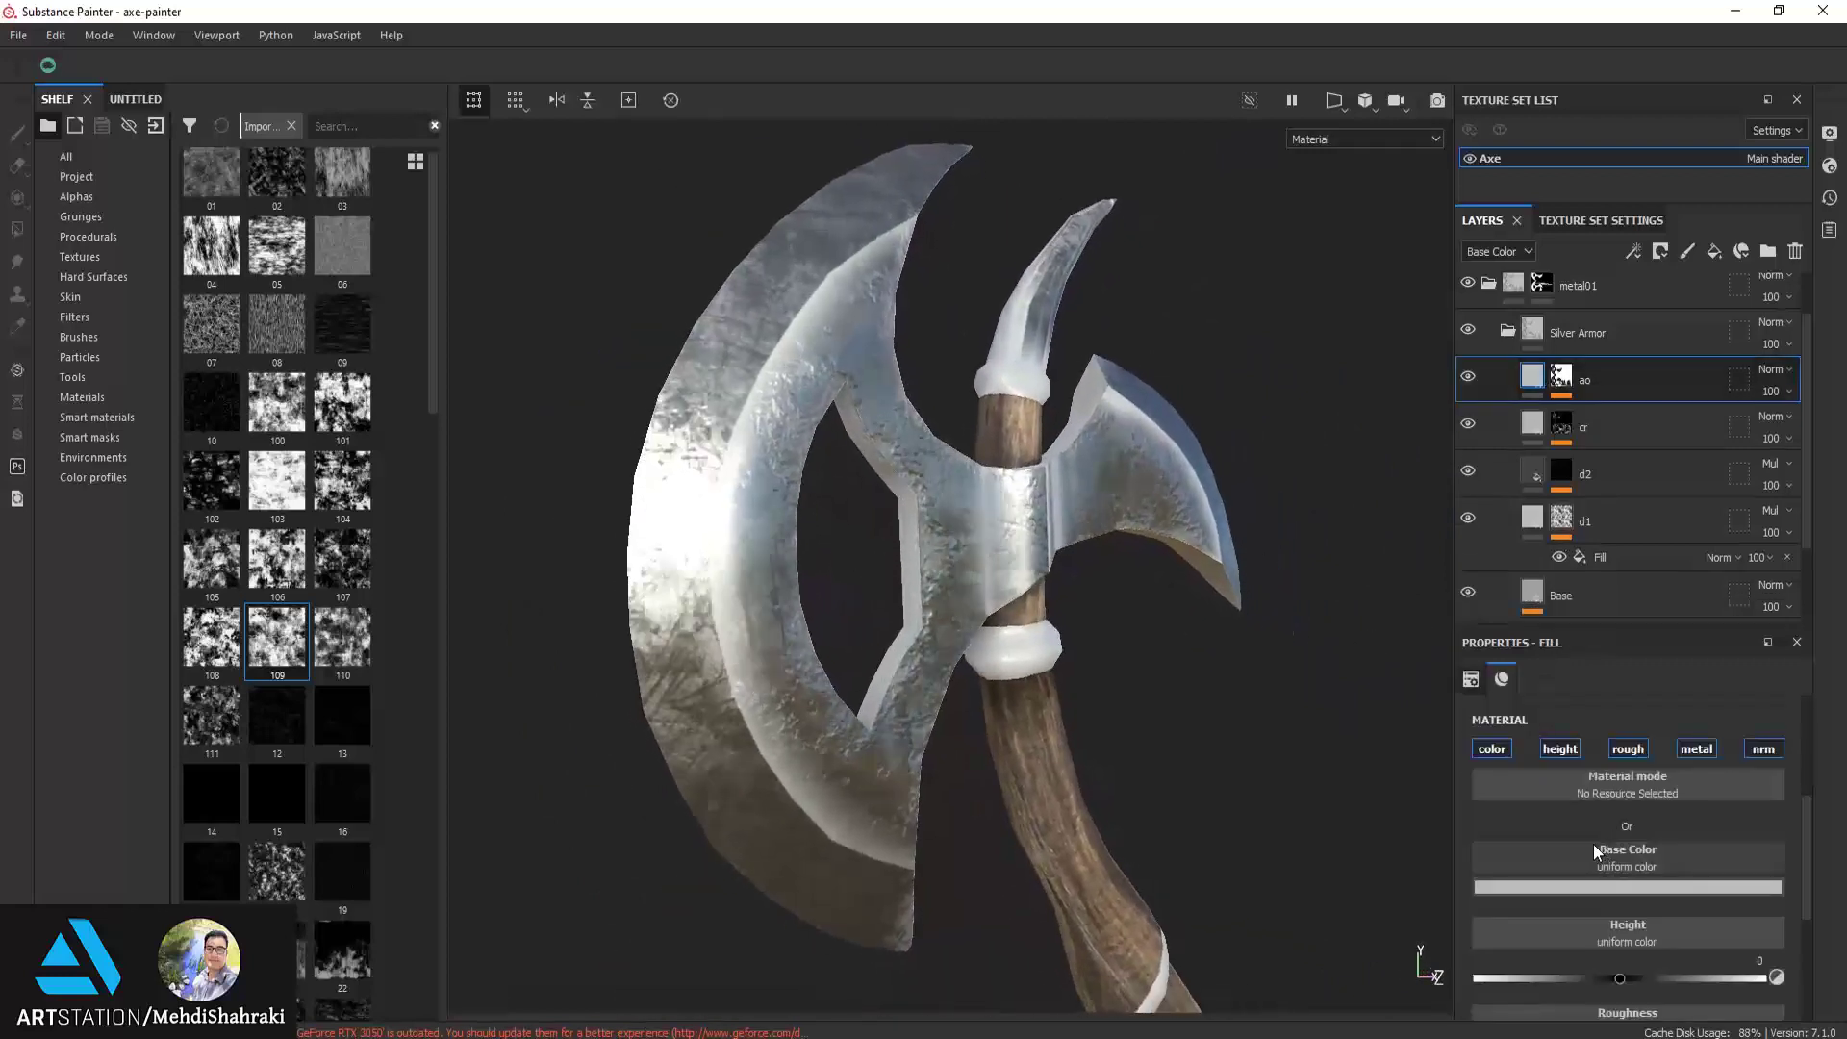
mouse_move(1625, 979)
mouse_down()
mouse_move(1745, 978)
mouse_move(1629, 967)
mouse_up()
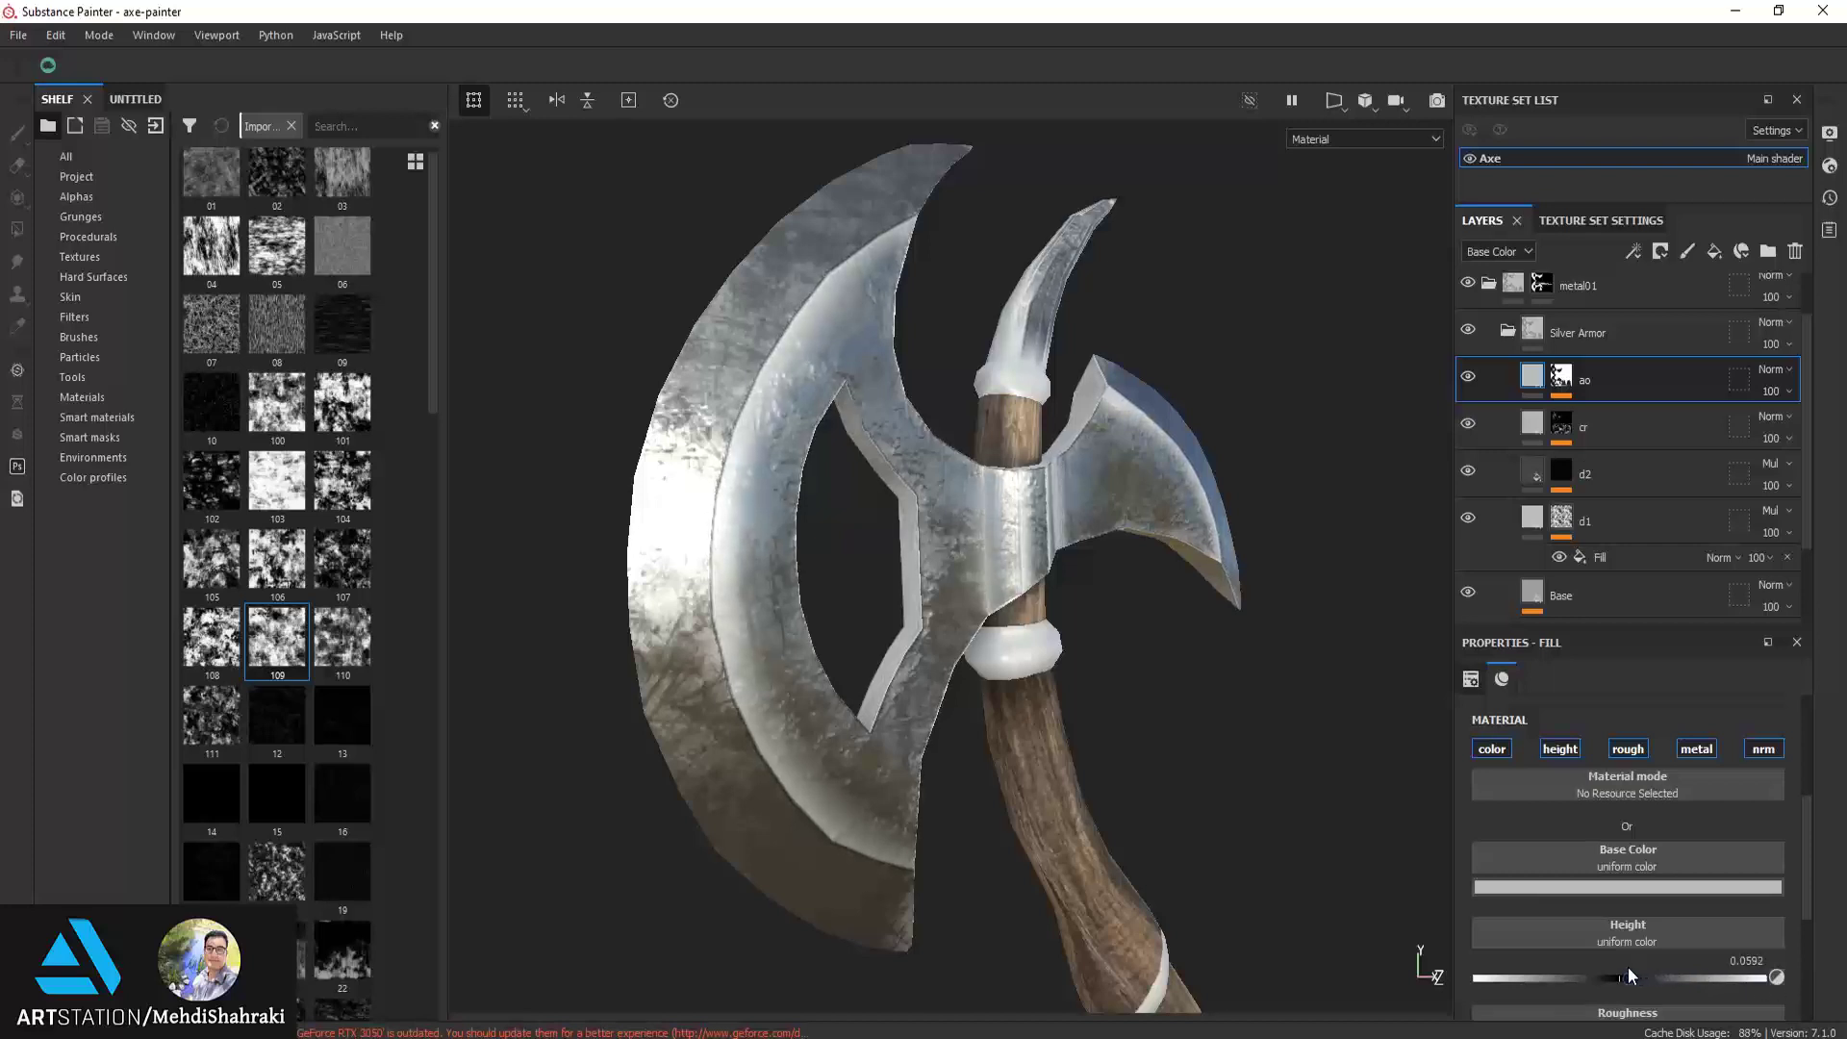
click(1491, 748)
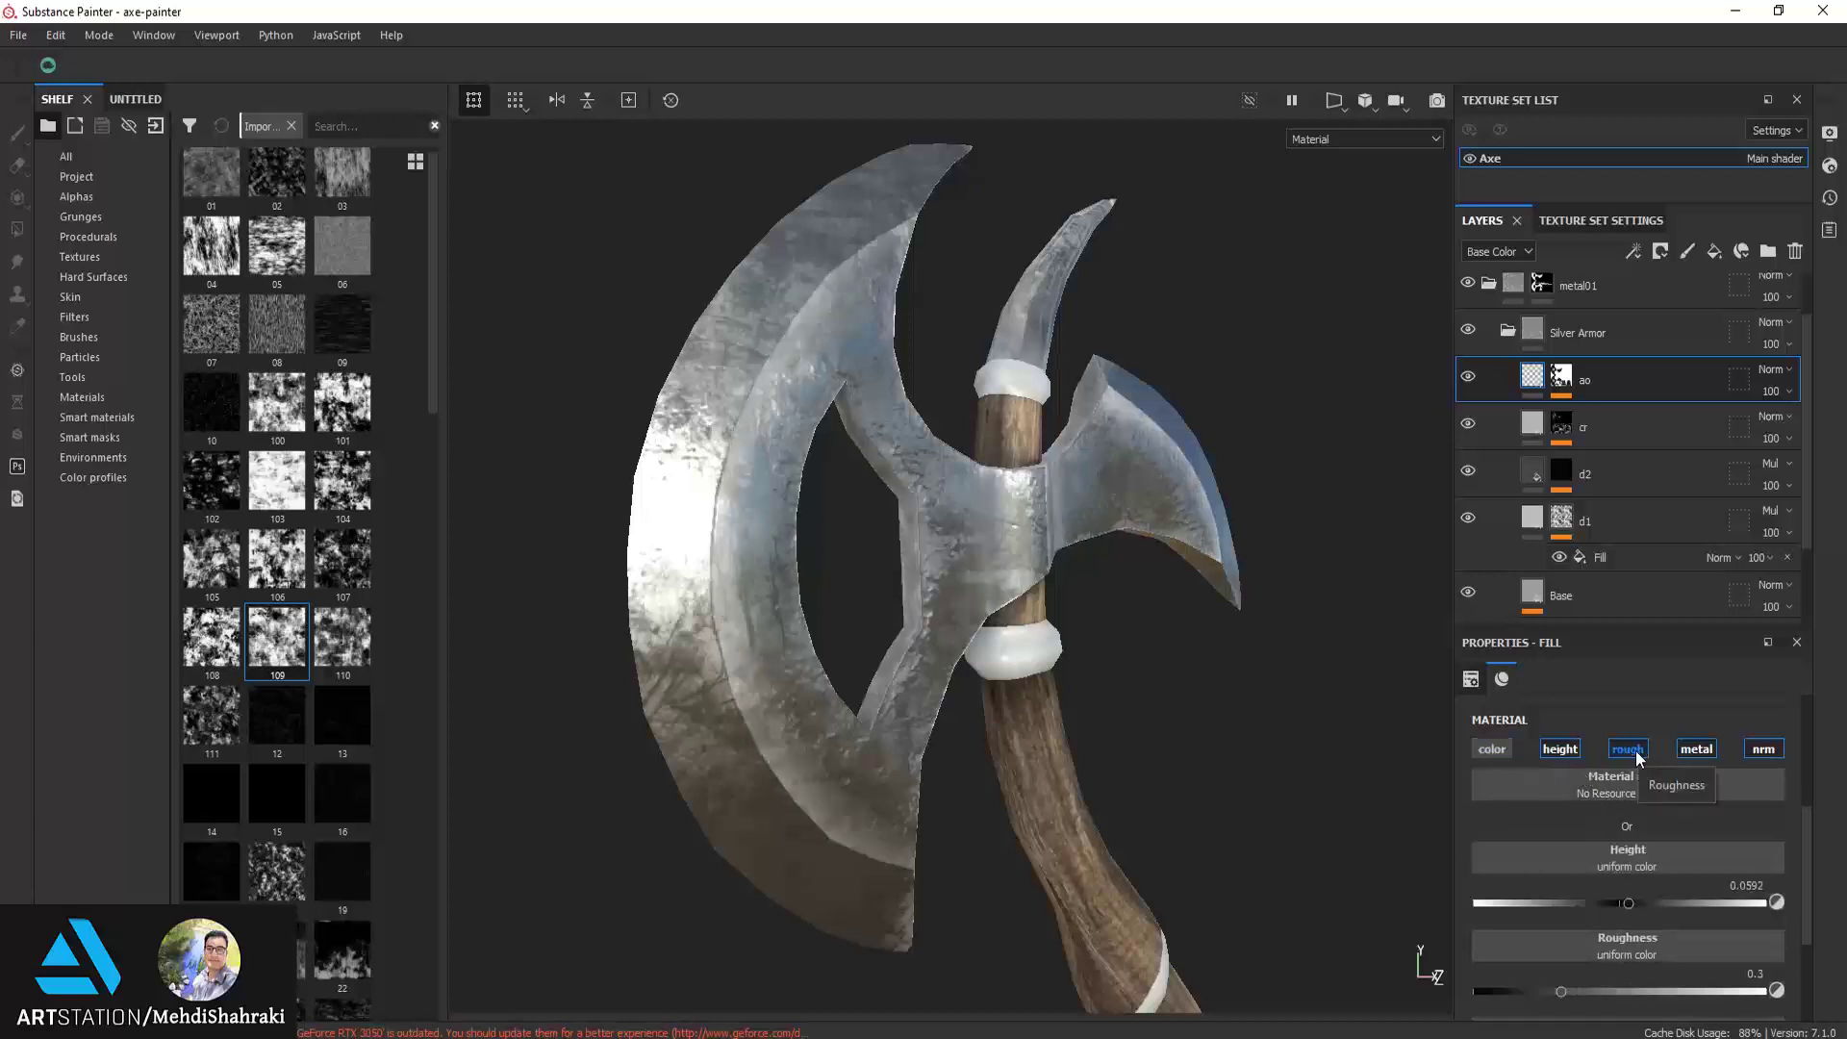
click(1635, 750)
click(1696, 748)
click(1763, 749)
Raise the ao fill's height to 0.1513 and re-enable its normal channel
mouse_move(1020, 716)
alt+mouse_down()
mouse_move(790, 808)
mouse_move(1179, 689)
alt+mouse_up()
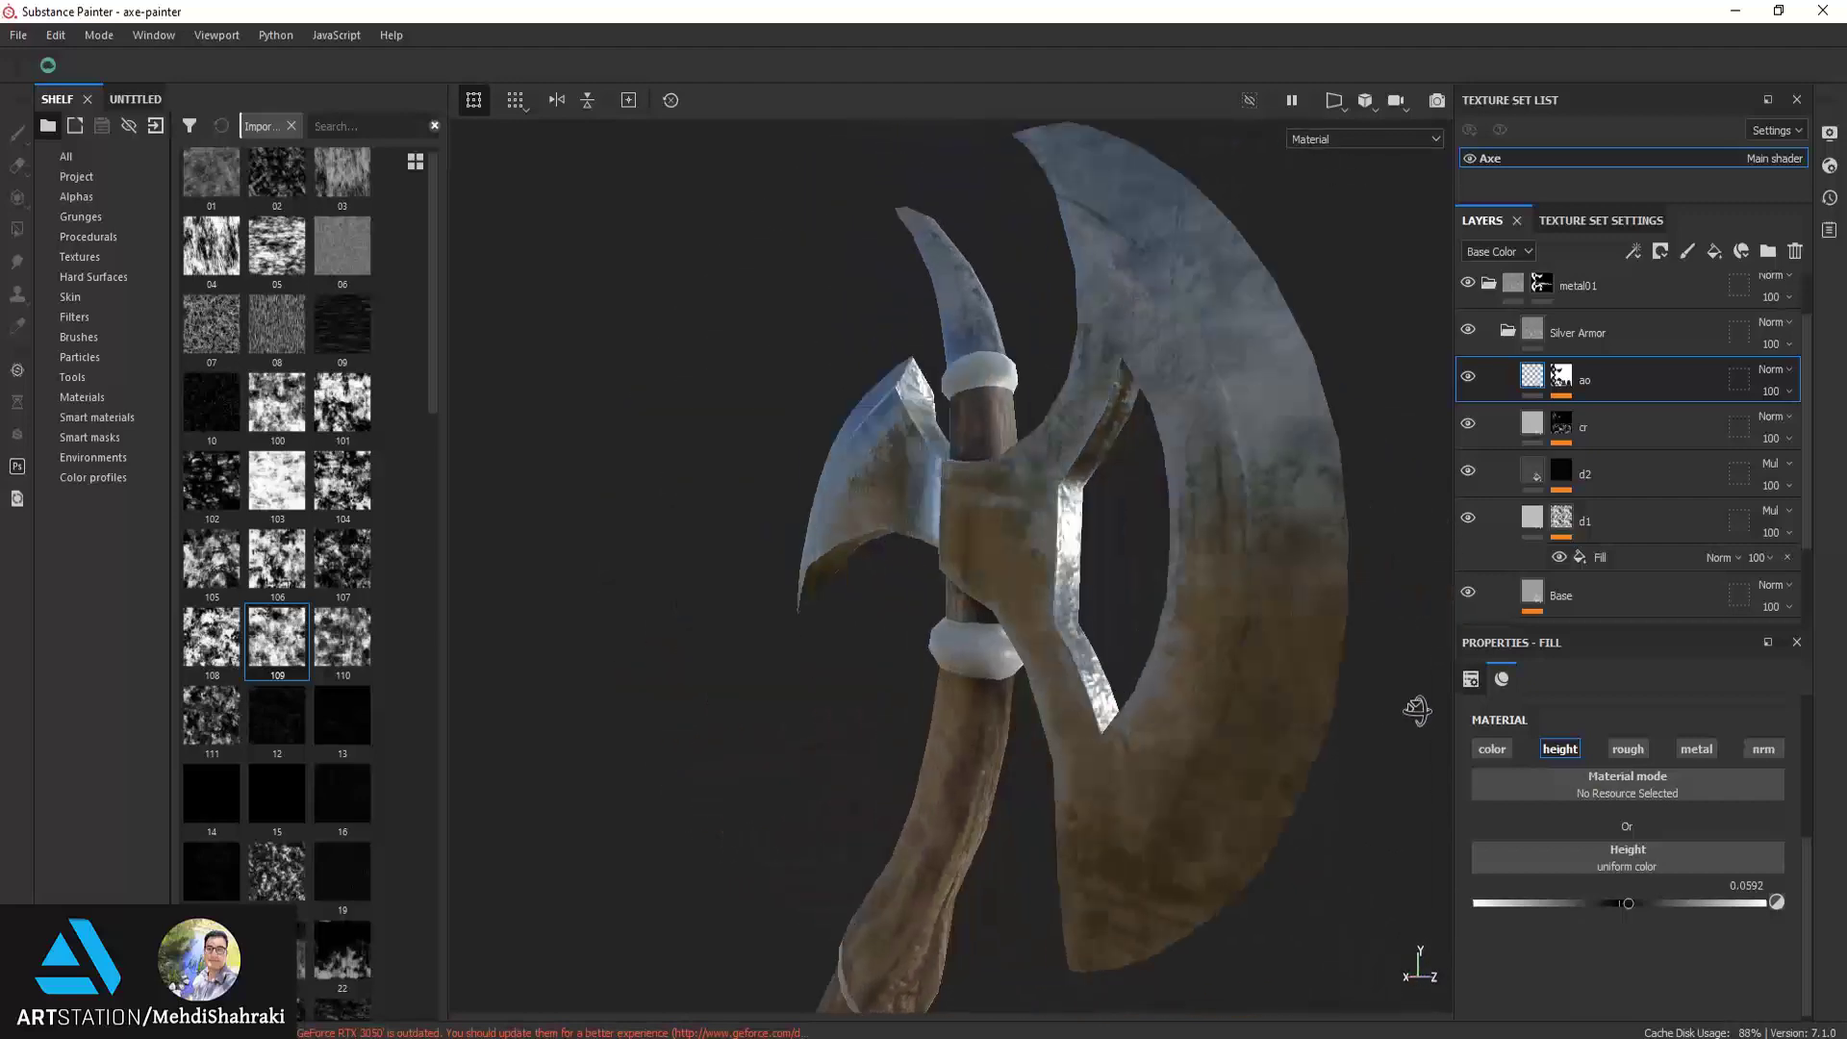
mouse_move(1179, 689)
alt+mouse_down()
mouse_move(886, 691)
mouse_move(938, 657)
alt+mouse_up()
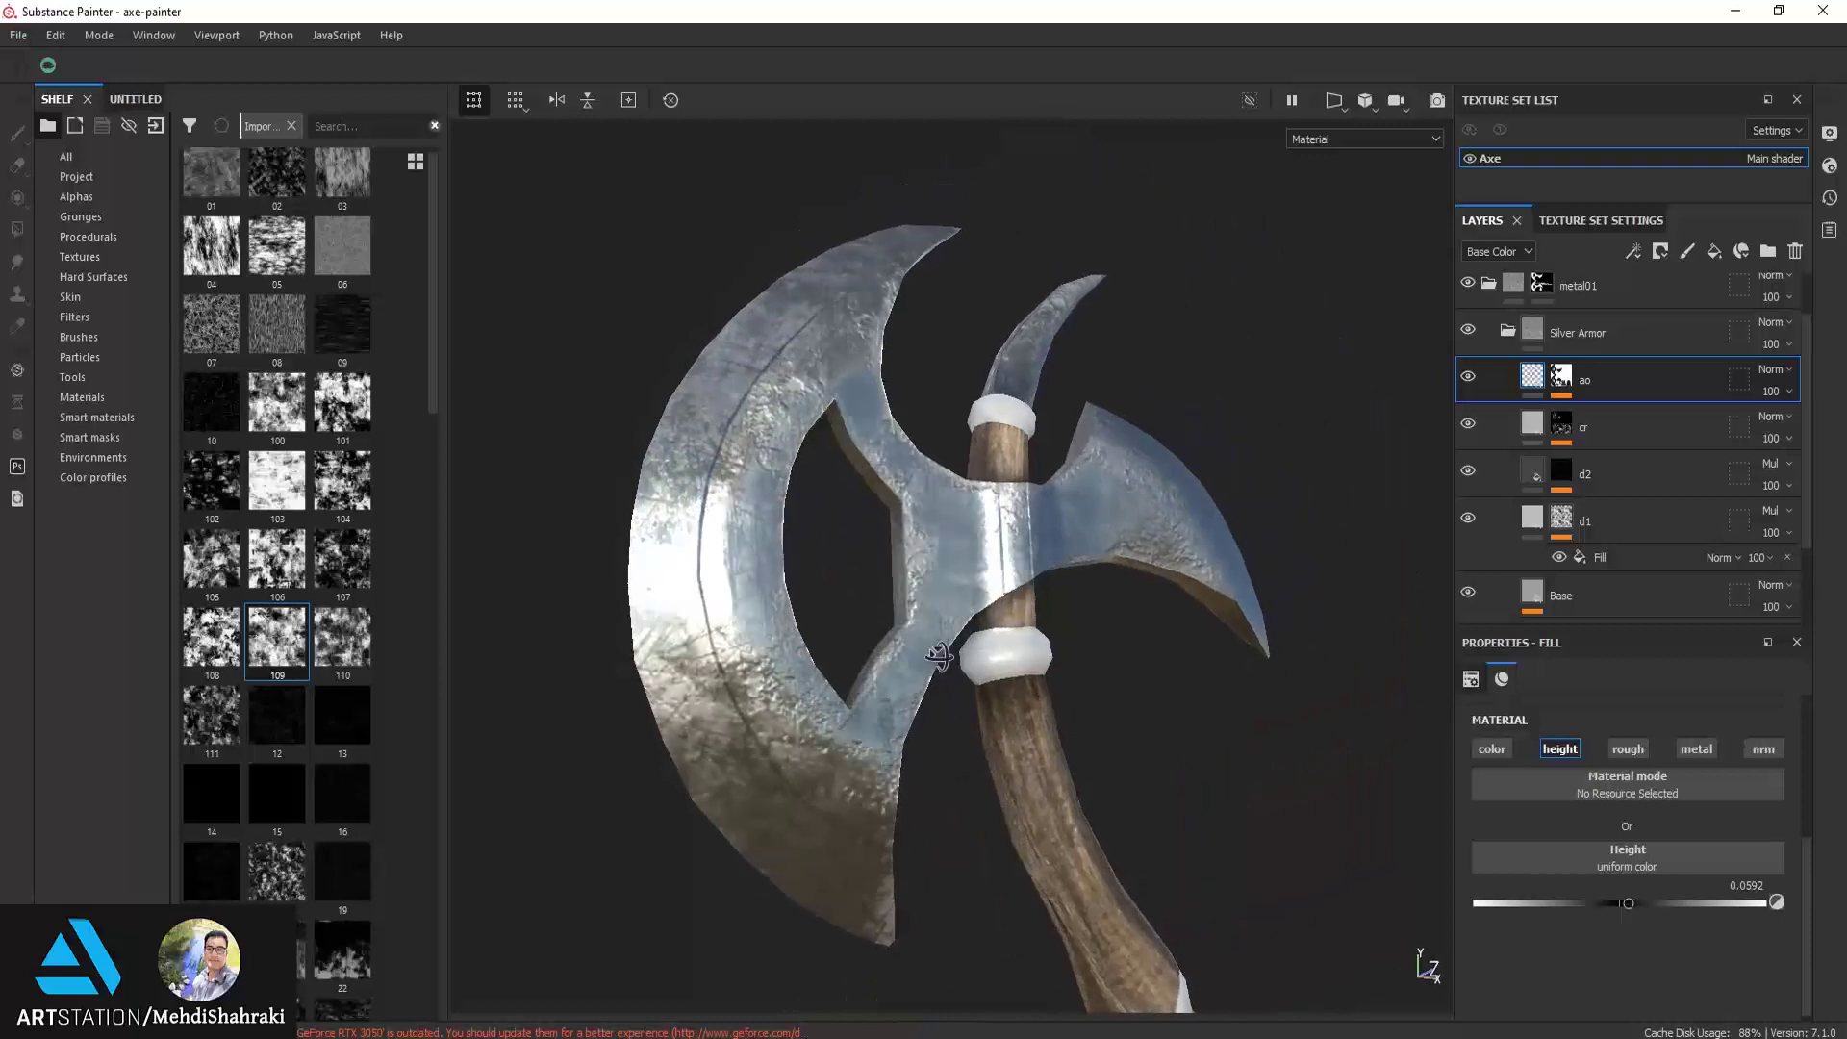
shift+right_drag(870, 683, 850, 676)
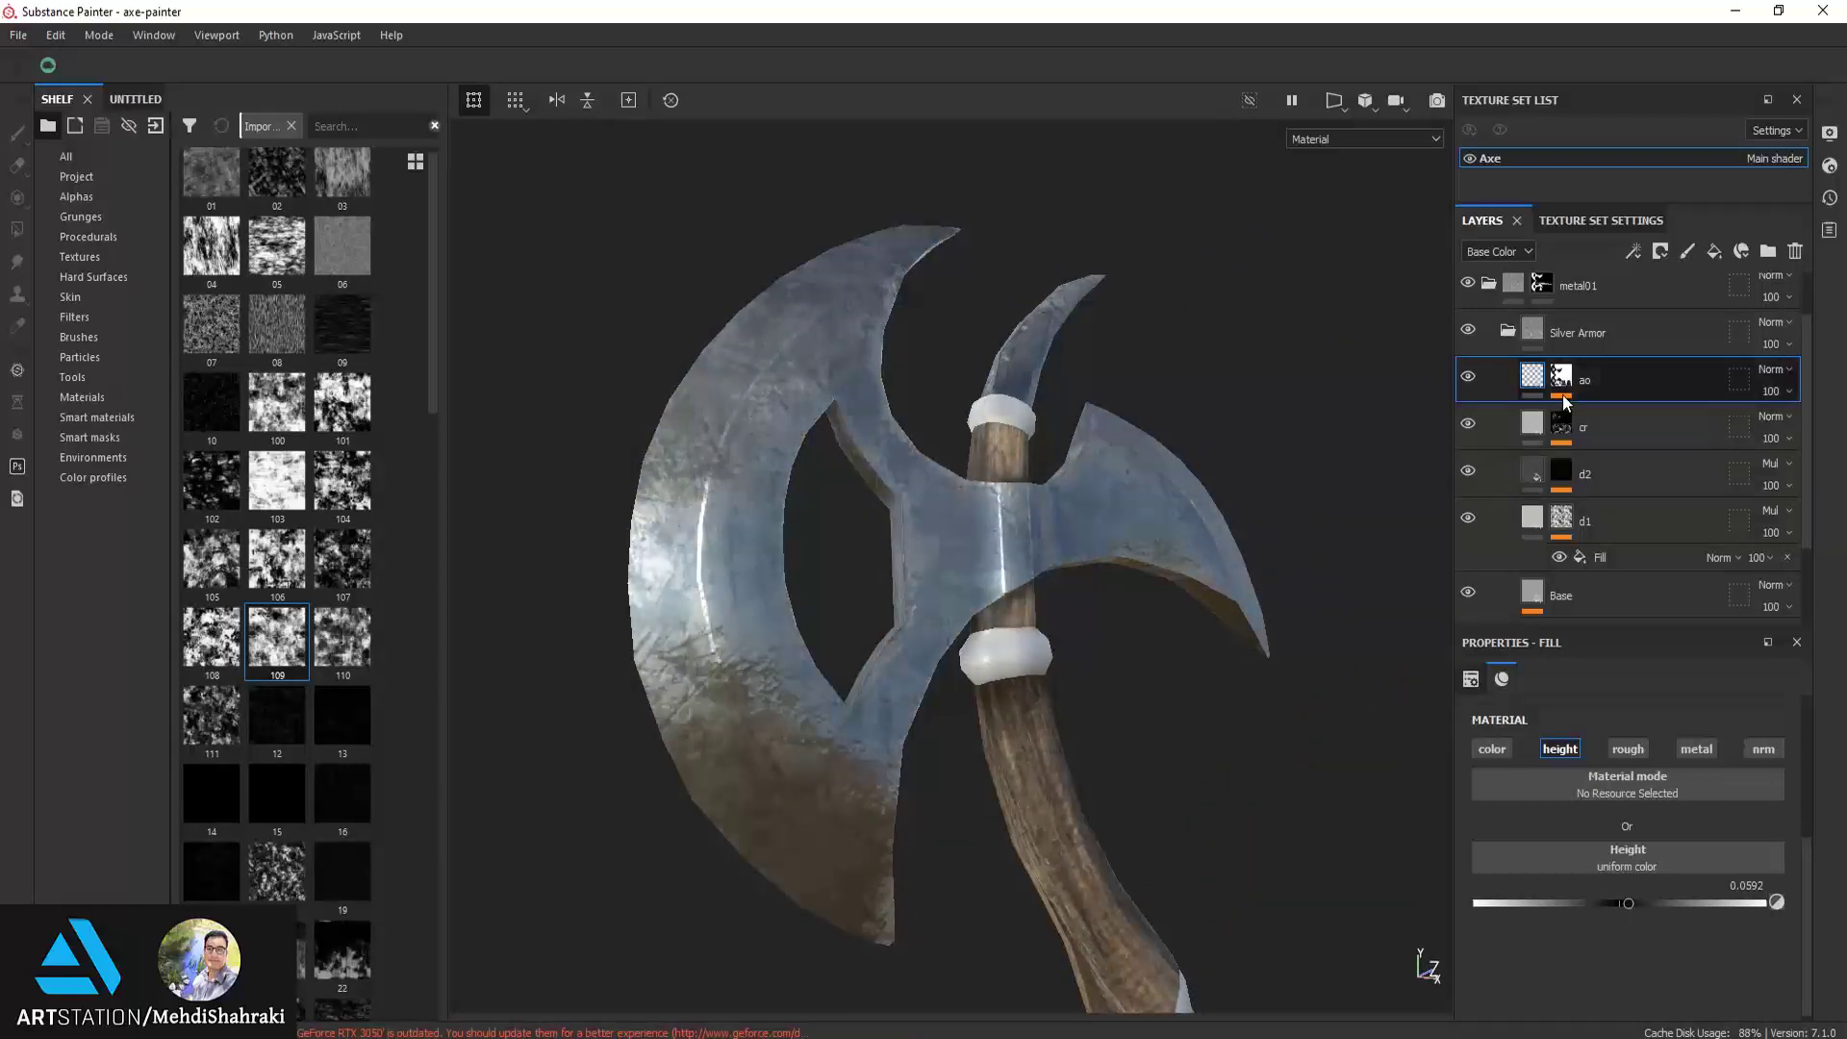
drag(1649, 902, 1639, 897)
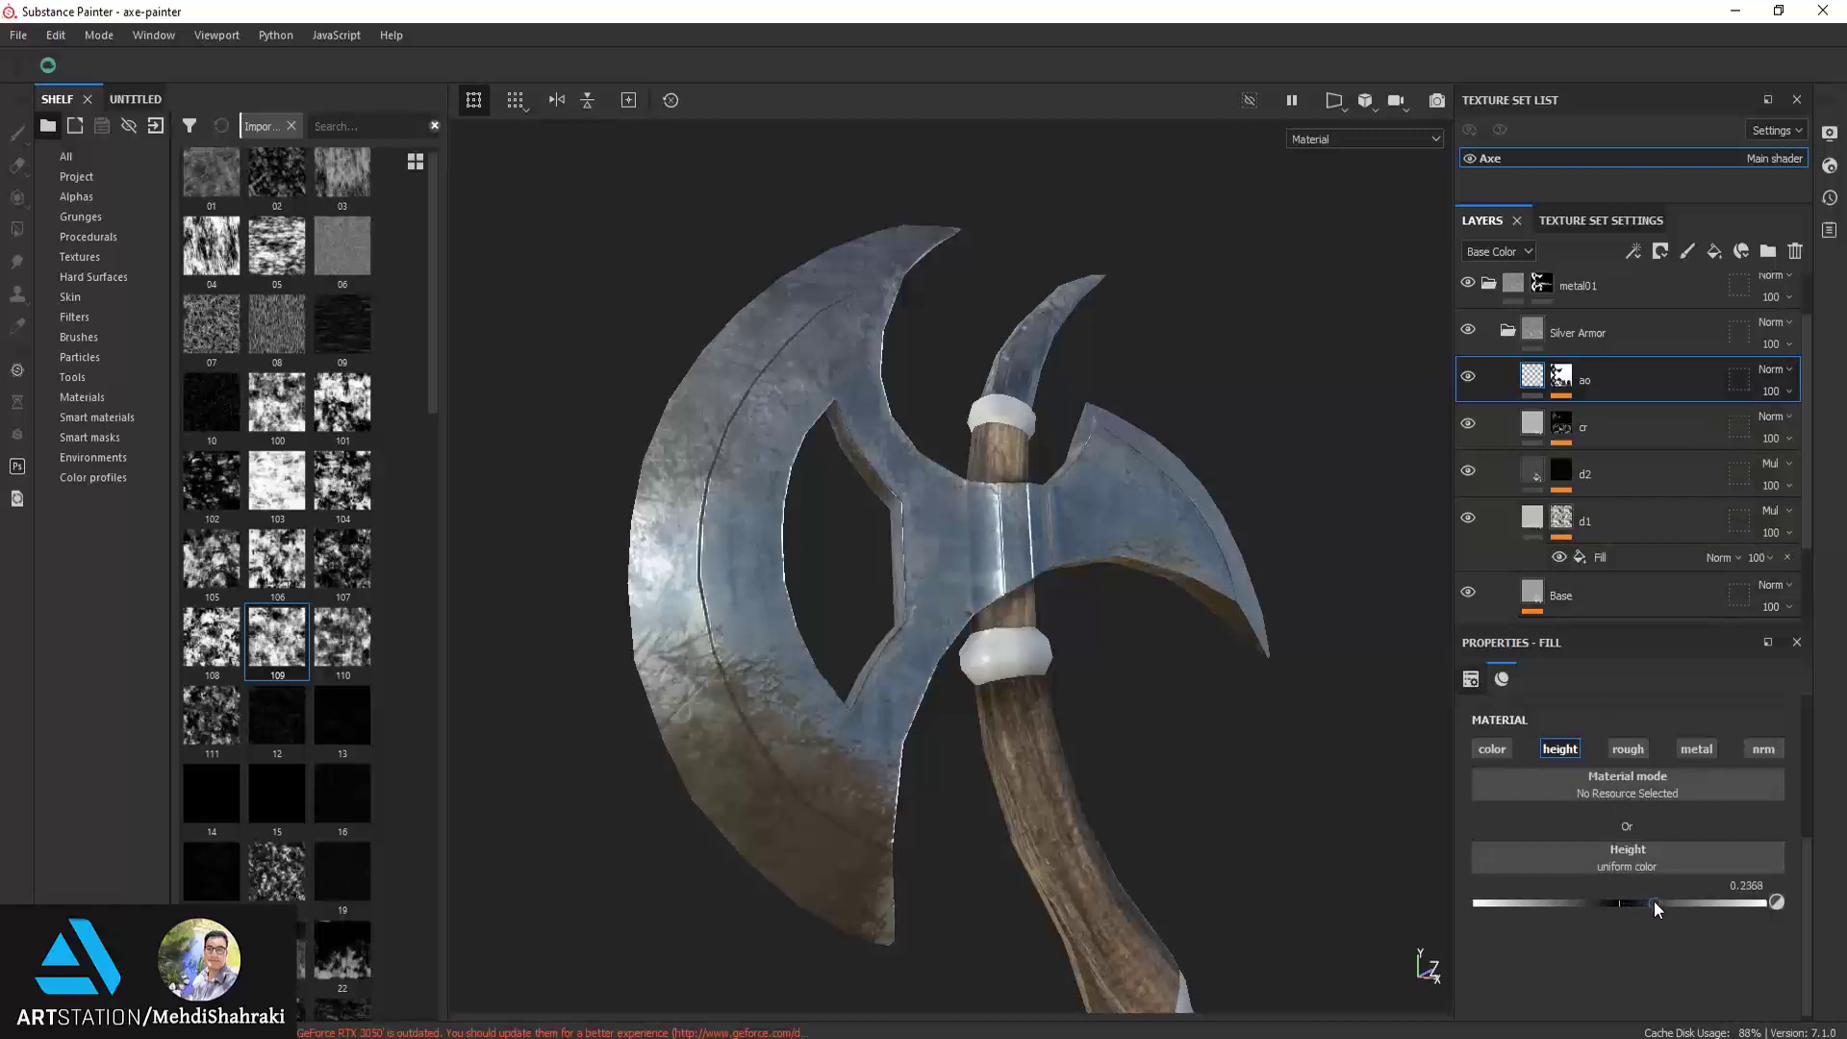
click(1763, 748)
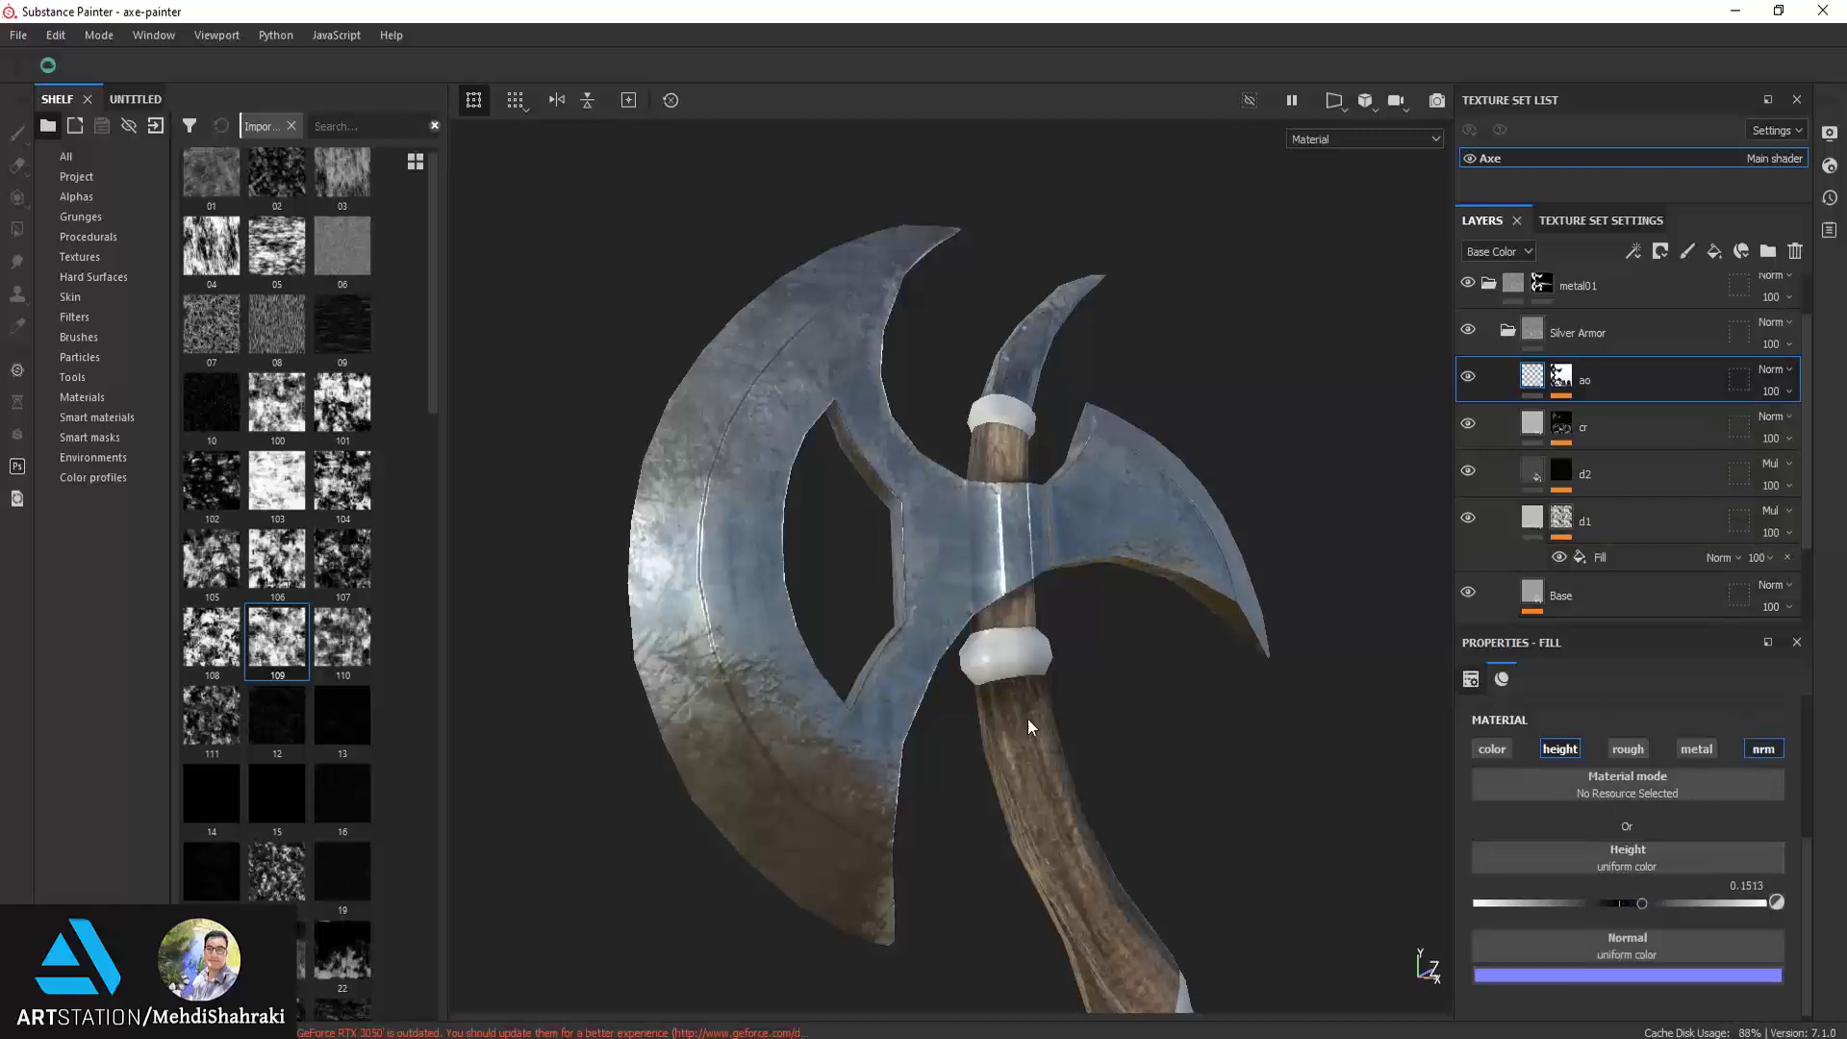
alt+drag(1154, 615, 1235, 612)
Add an Ambient Occlusion generator to the ao mask and raise its Global Blur
right_click(1560, 380)
click(1594, 407)
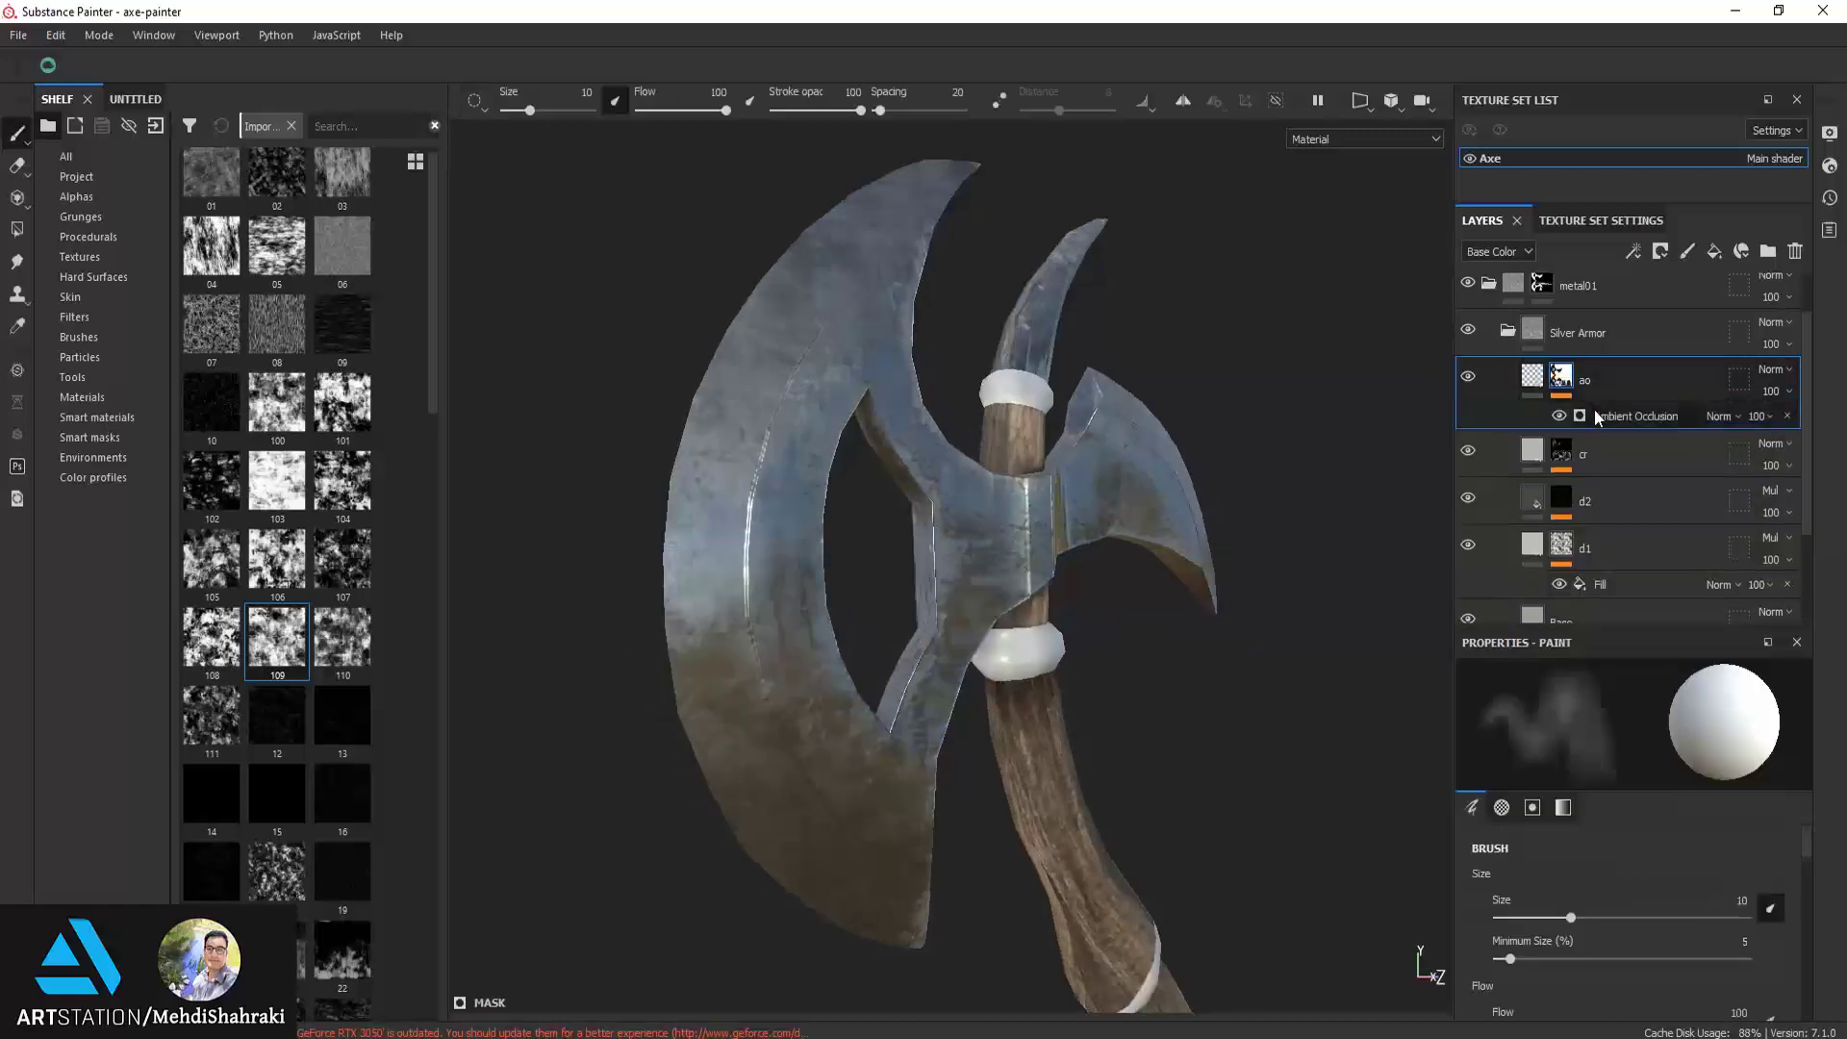
click(1581, 749)
drag(1481, 840, 1493, 843)
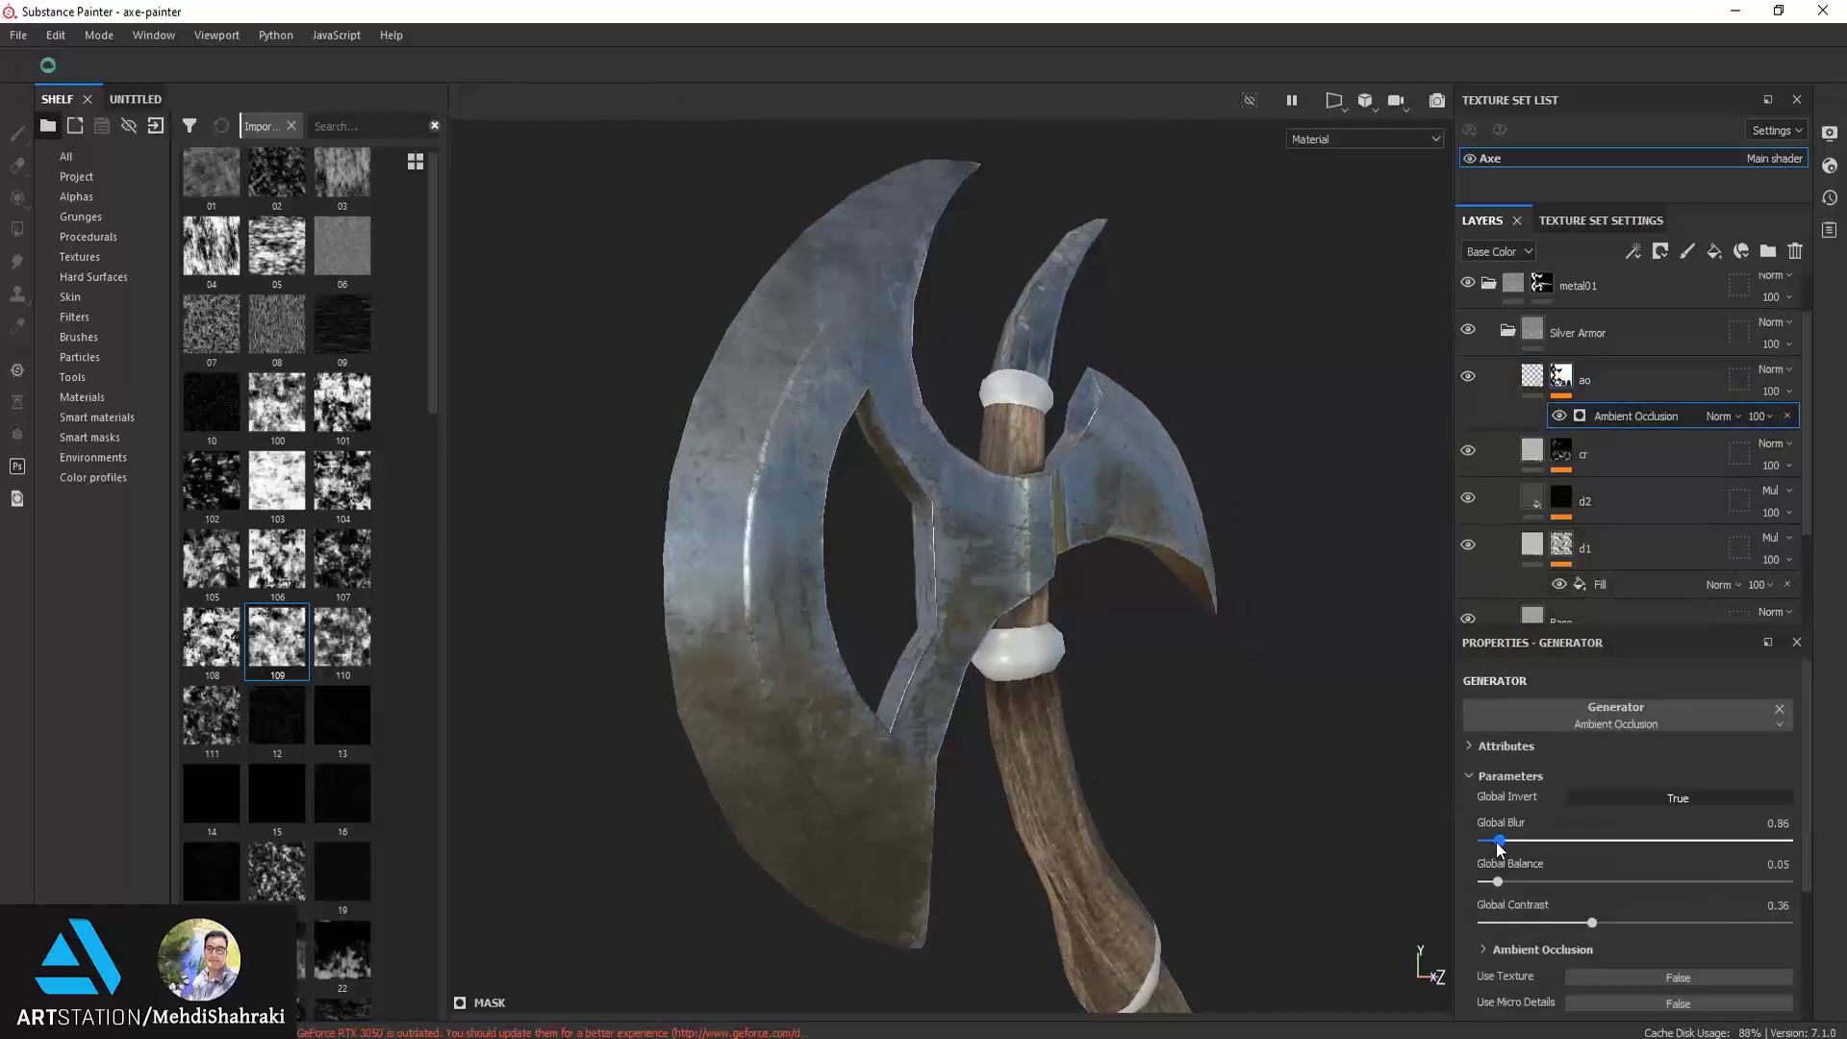
mouse_move(858, 622)
alt+mouse_down()
mouse_move(618, 536)
mouse_move(588, 548)
mouse_move(746, 482)
mouse_move(832, 408)
mouse_move(861, 510)
alt+mouse_up()
Enable base colour on the ao fill and set it to near-black
click(1506, 396)
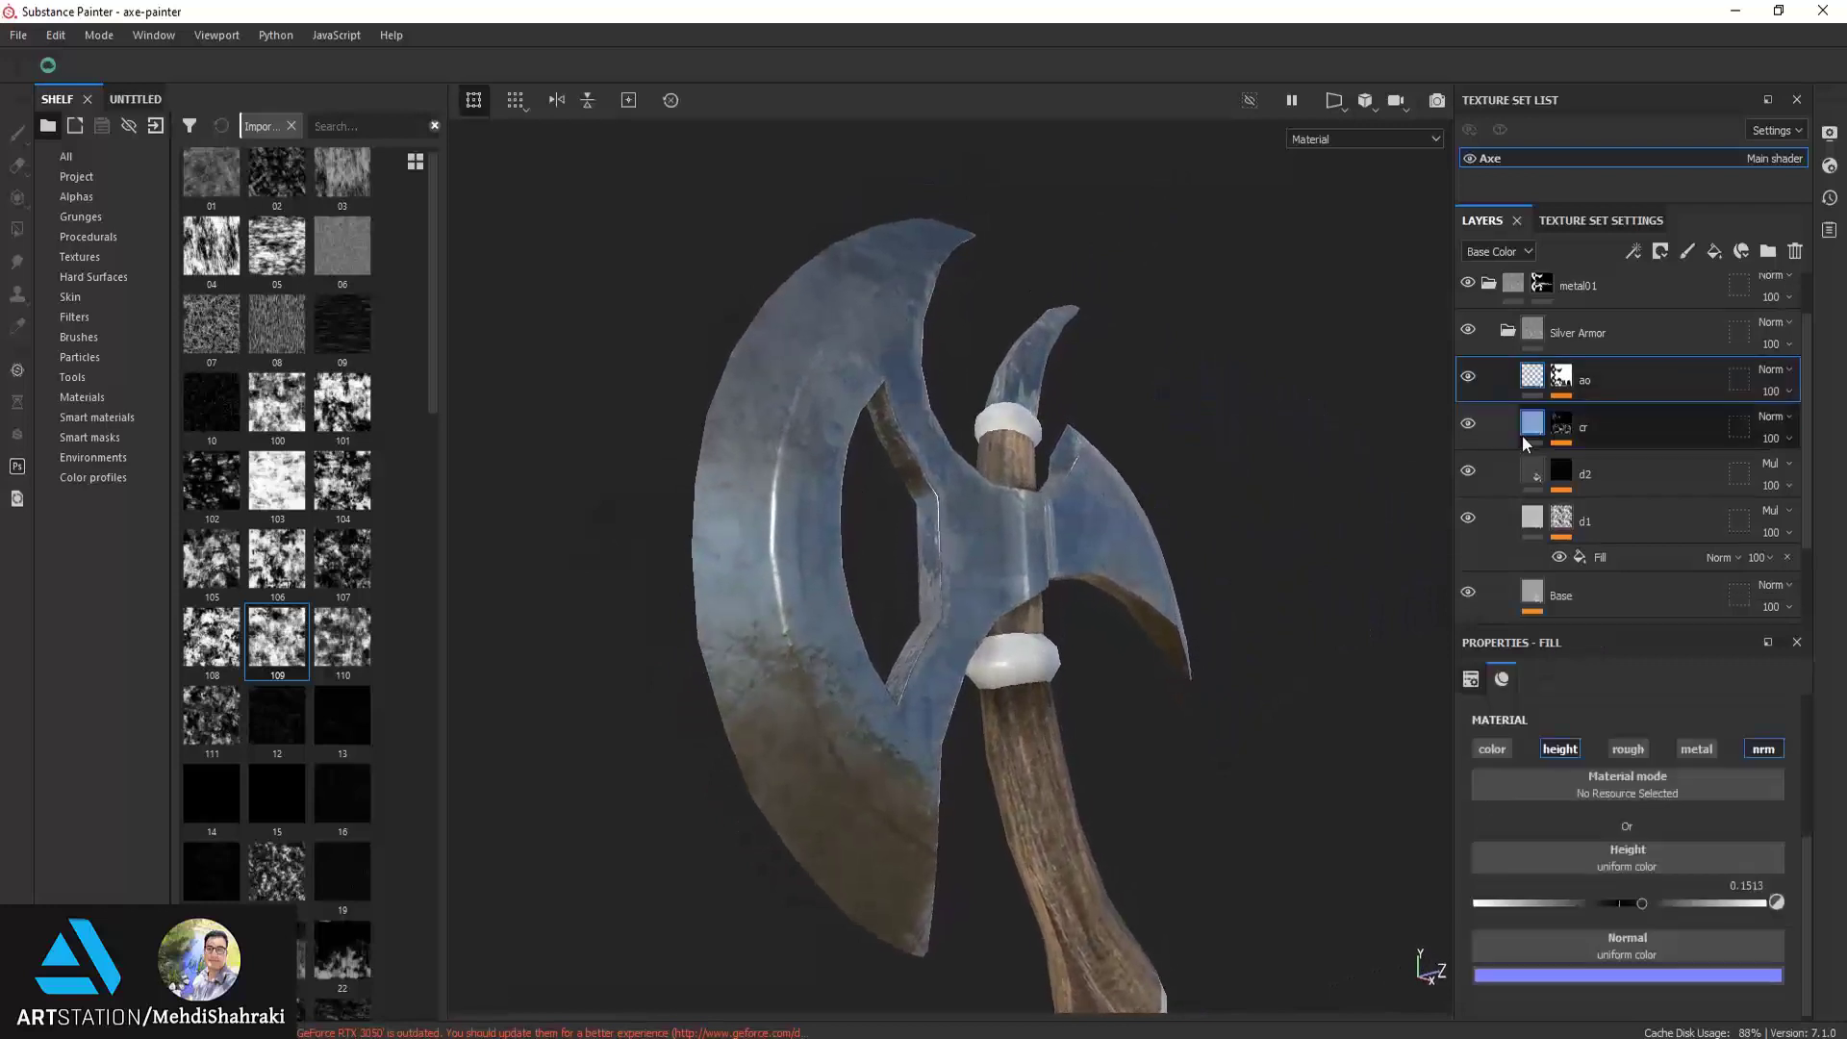
click(1493, 751)
alt+drag(1114, 760, 1470, 869)
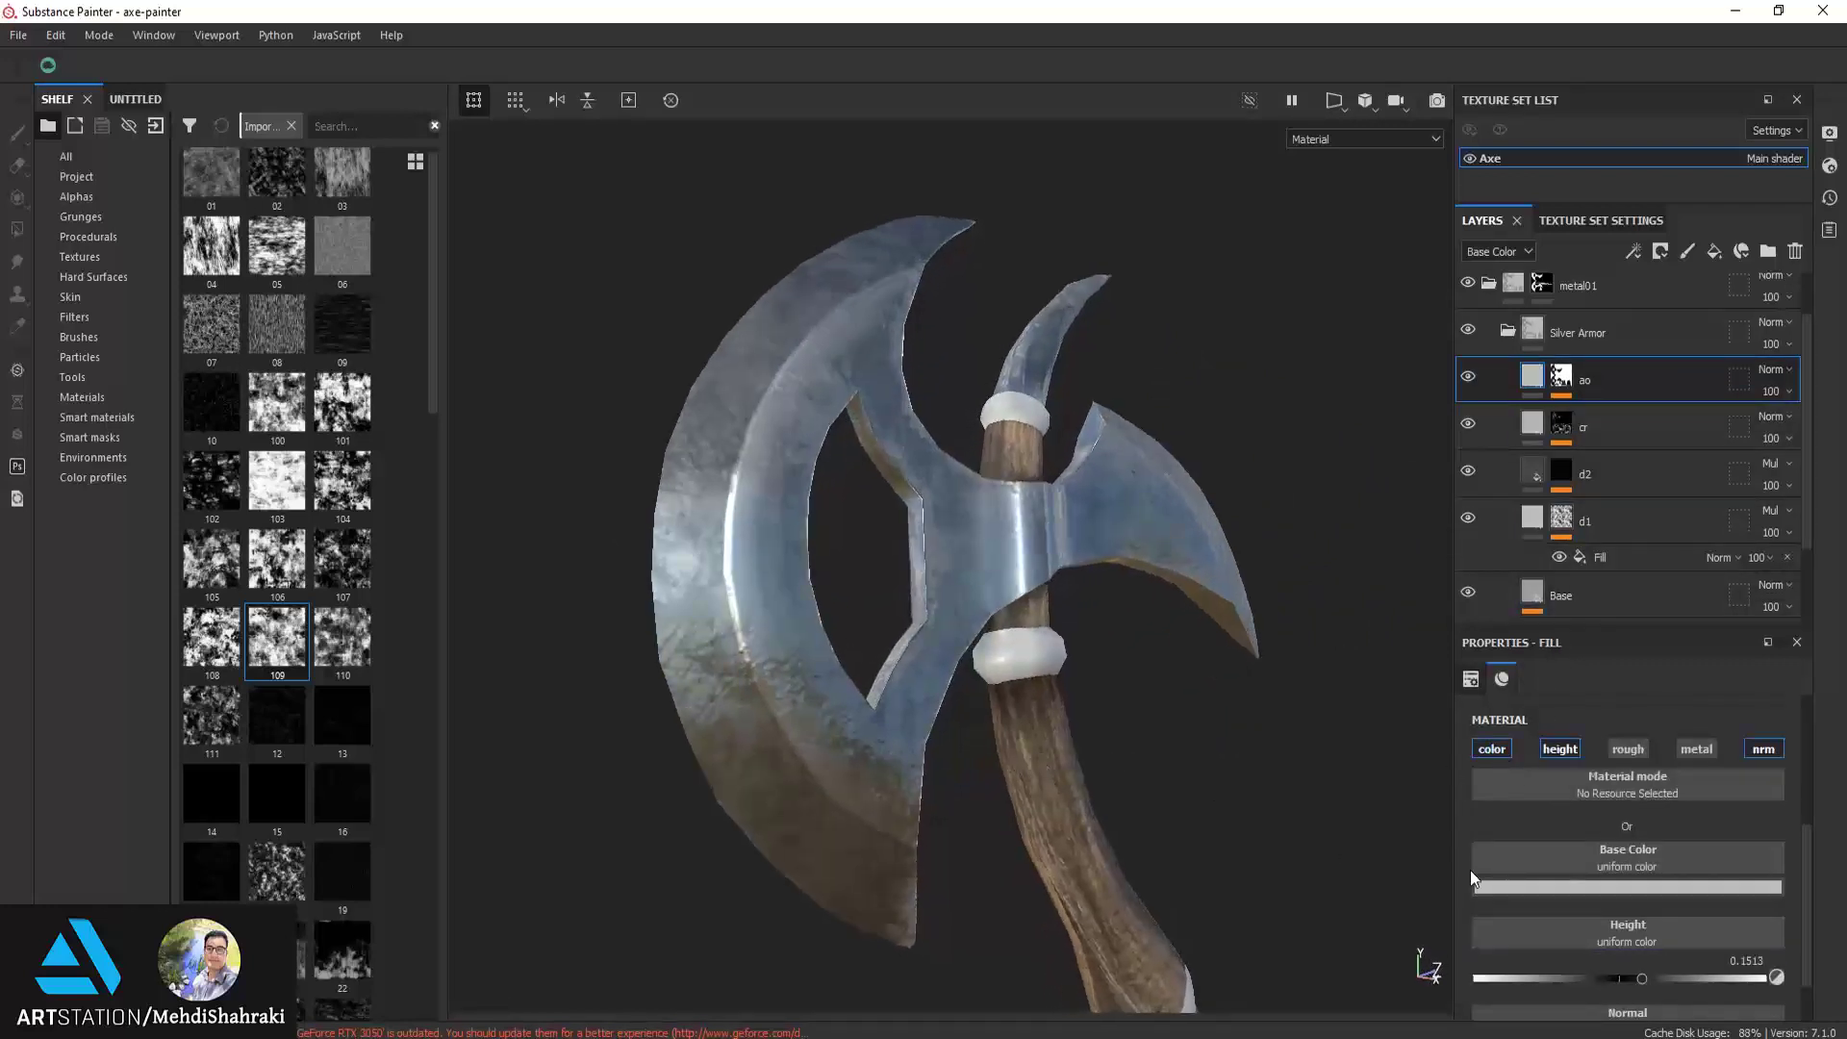
click(1642, 886)
click(1614, 785)
alt+drag(960, 775, 963, 761)
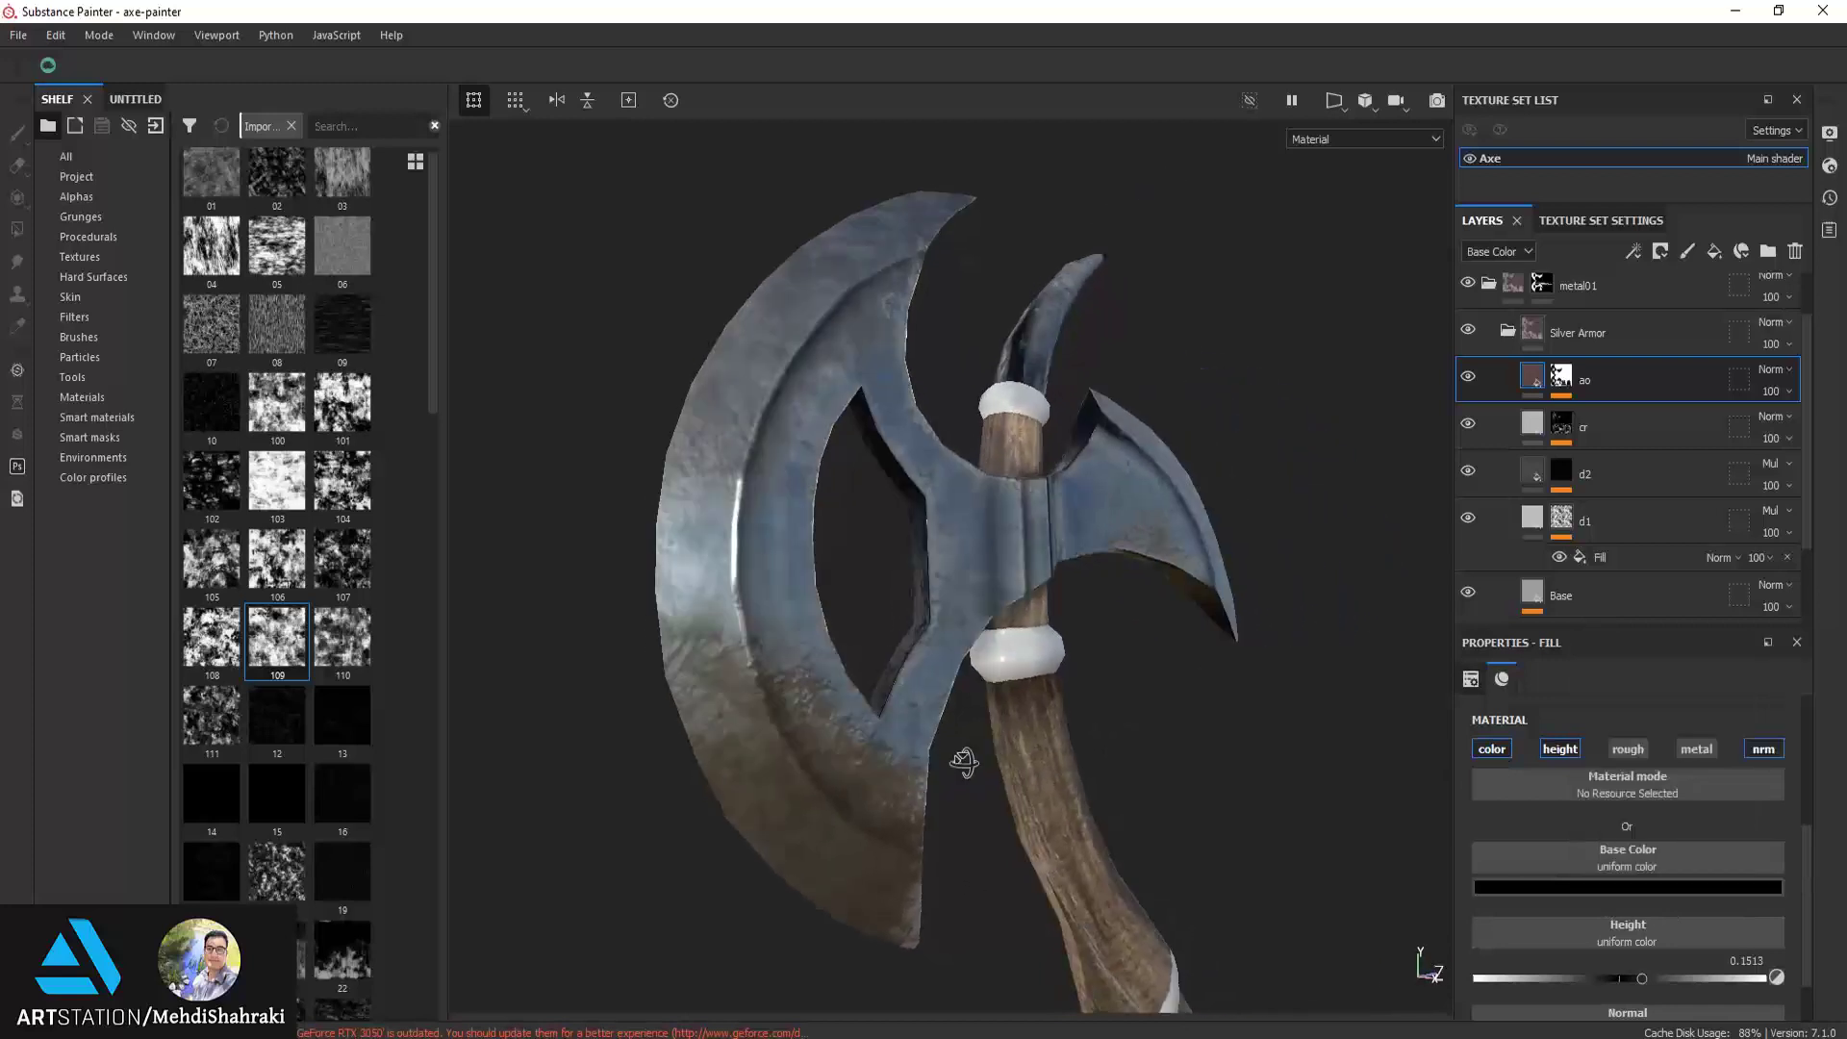
click(1597, 886)
mouse_move(1596, 803)
mouse_down()
mouse_move(1578, 833)
mouse_move(1551, 771)
mouse_up()
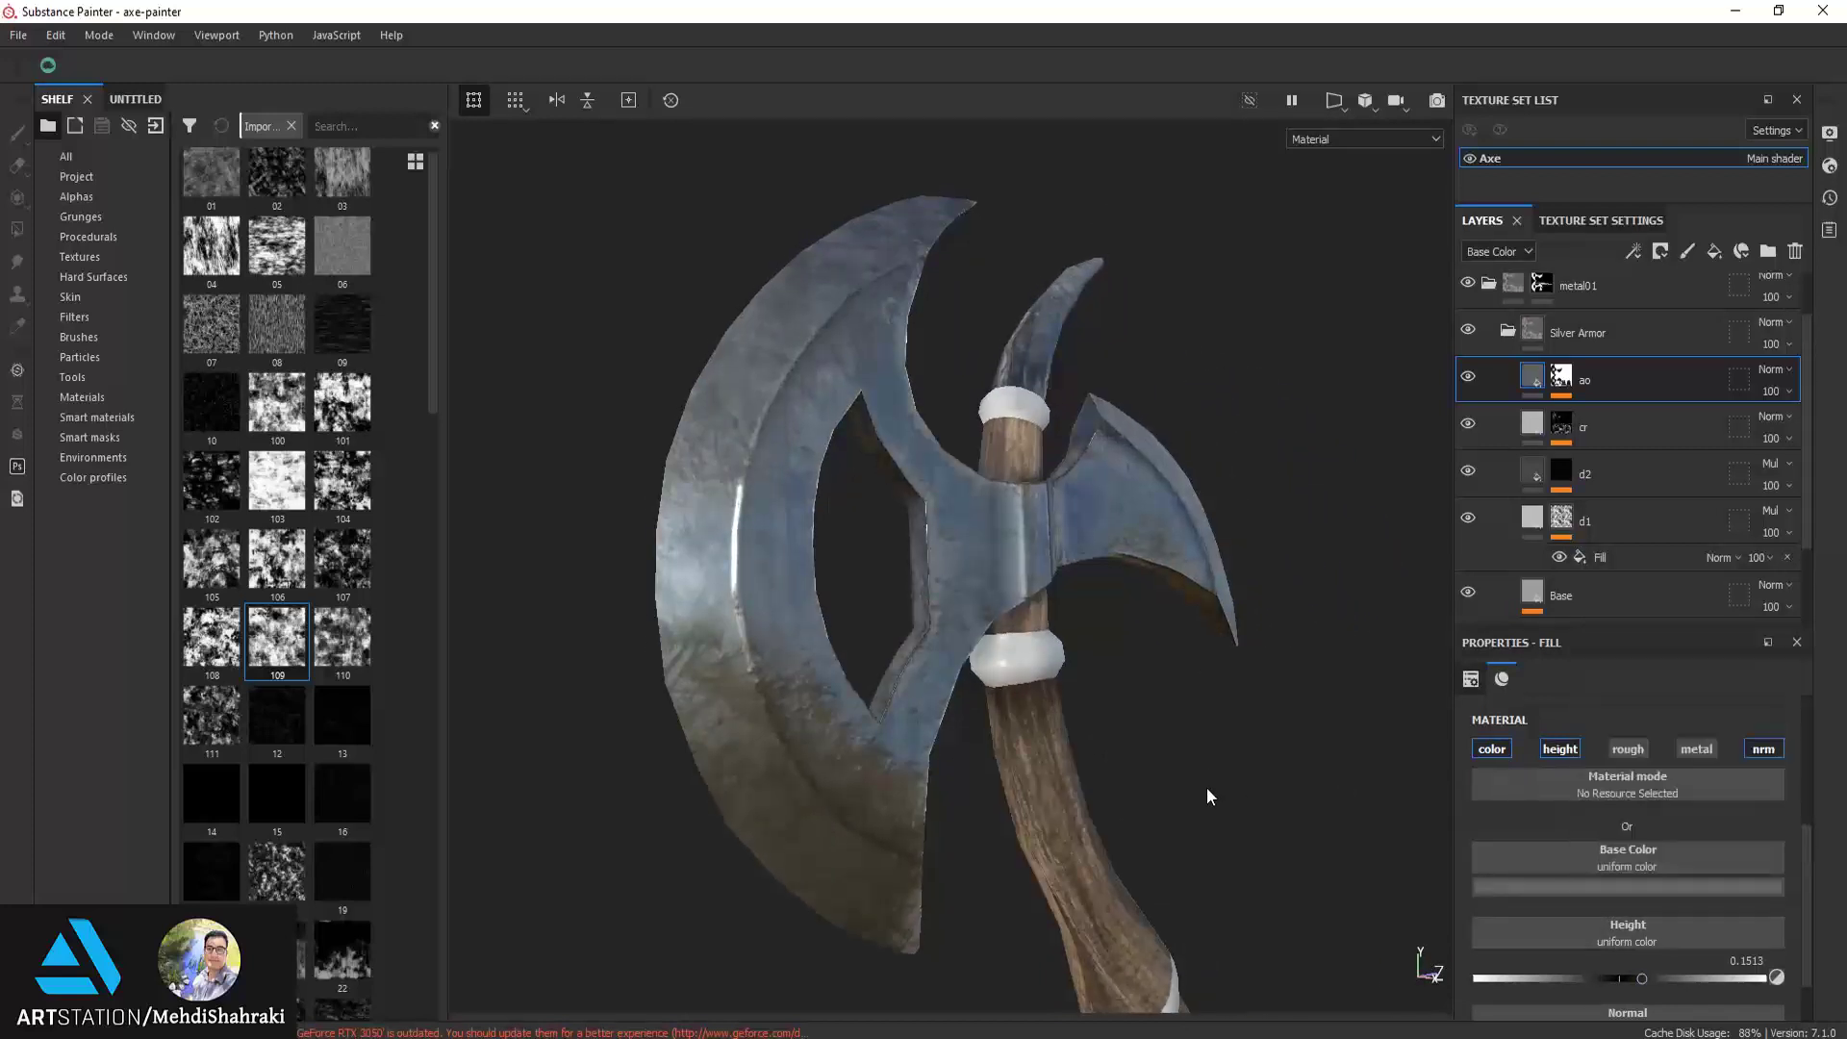
mouse_move(1209, 797)
alt+mouse_down()
mouse_move(1080, 763)
mouse_move(1159, 759)
mouse_move(840, 804)
mouse_move(1056, 679)
mouse_move(1083, 737)
mouse_move(795, 787)
mouse_move(1058, 799)
alt+mouse_up()
scroll(1102, 760, down, 3)
scroll(1081, 745, up, 2)
scroll(1070, 753, up, 1)
Add a borders fill layer with a black mask holding a UV Border Distance generator
click(1714, 252)
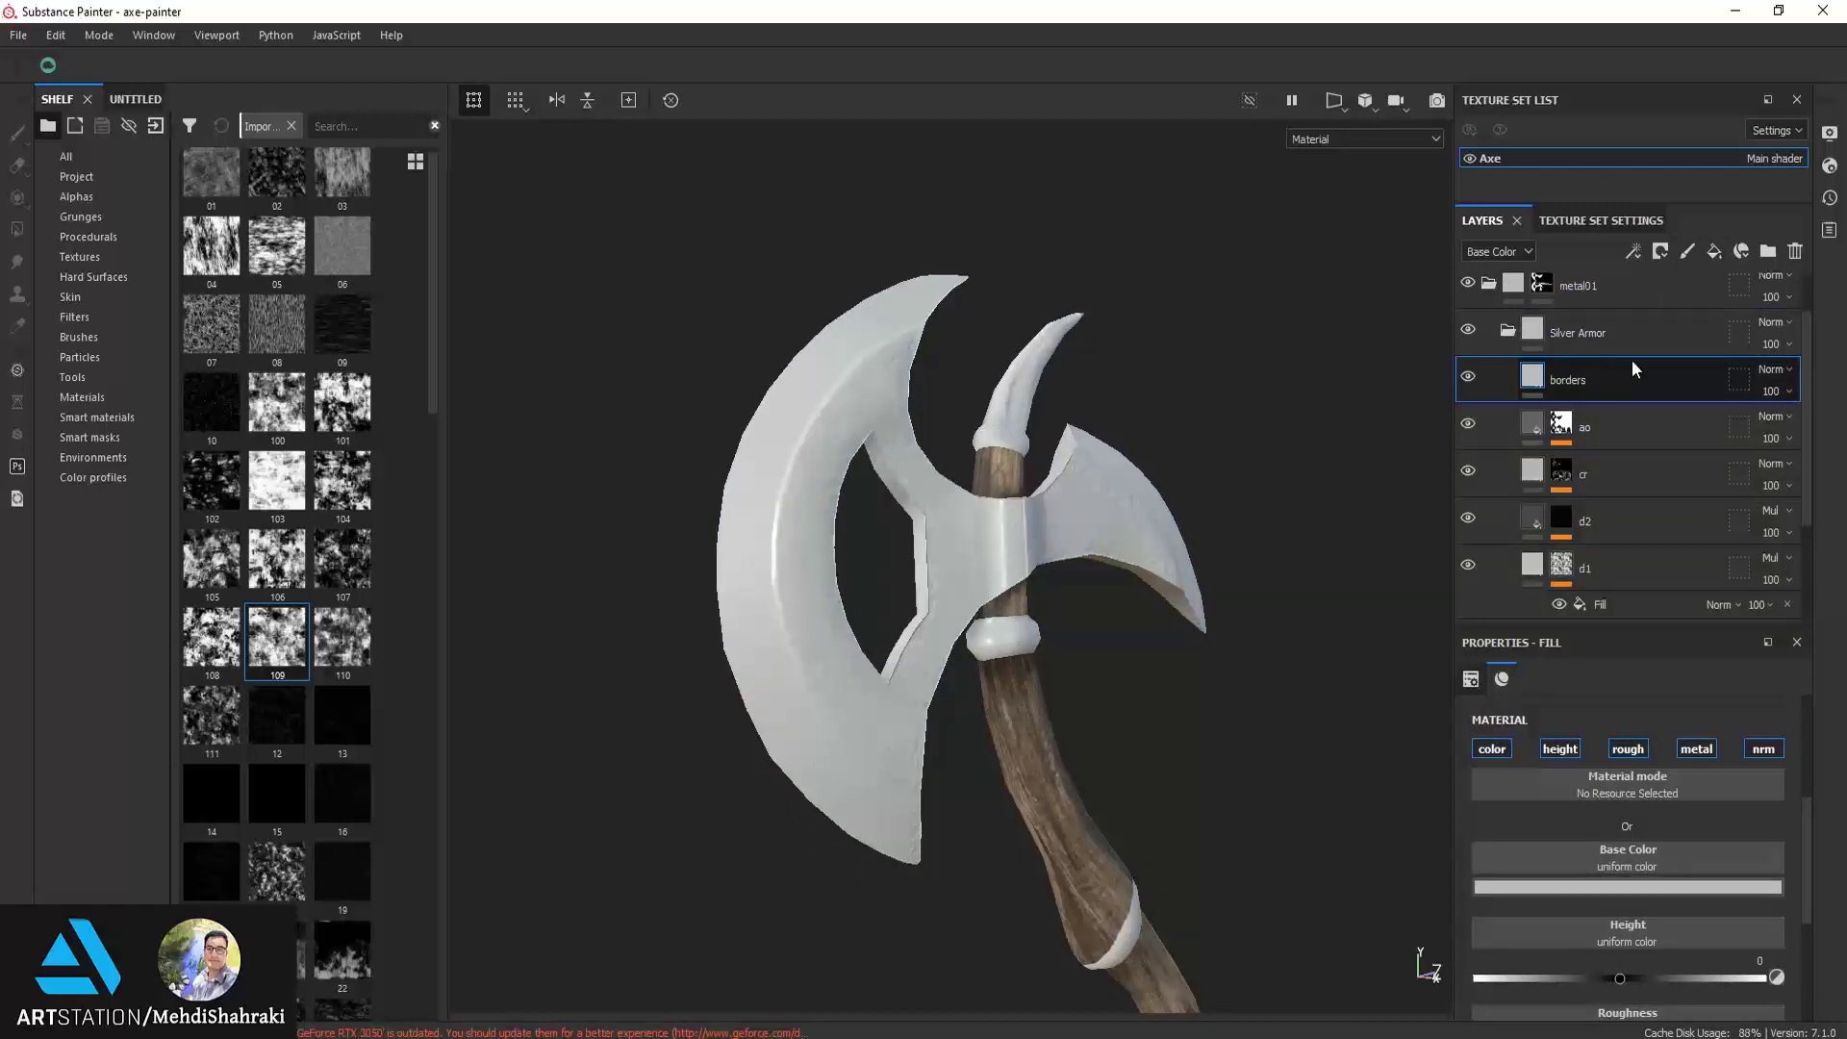
click(1660, 251)
click(1662, 284)
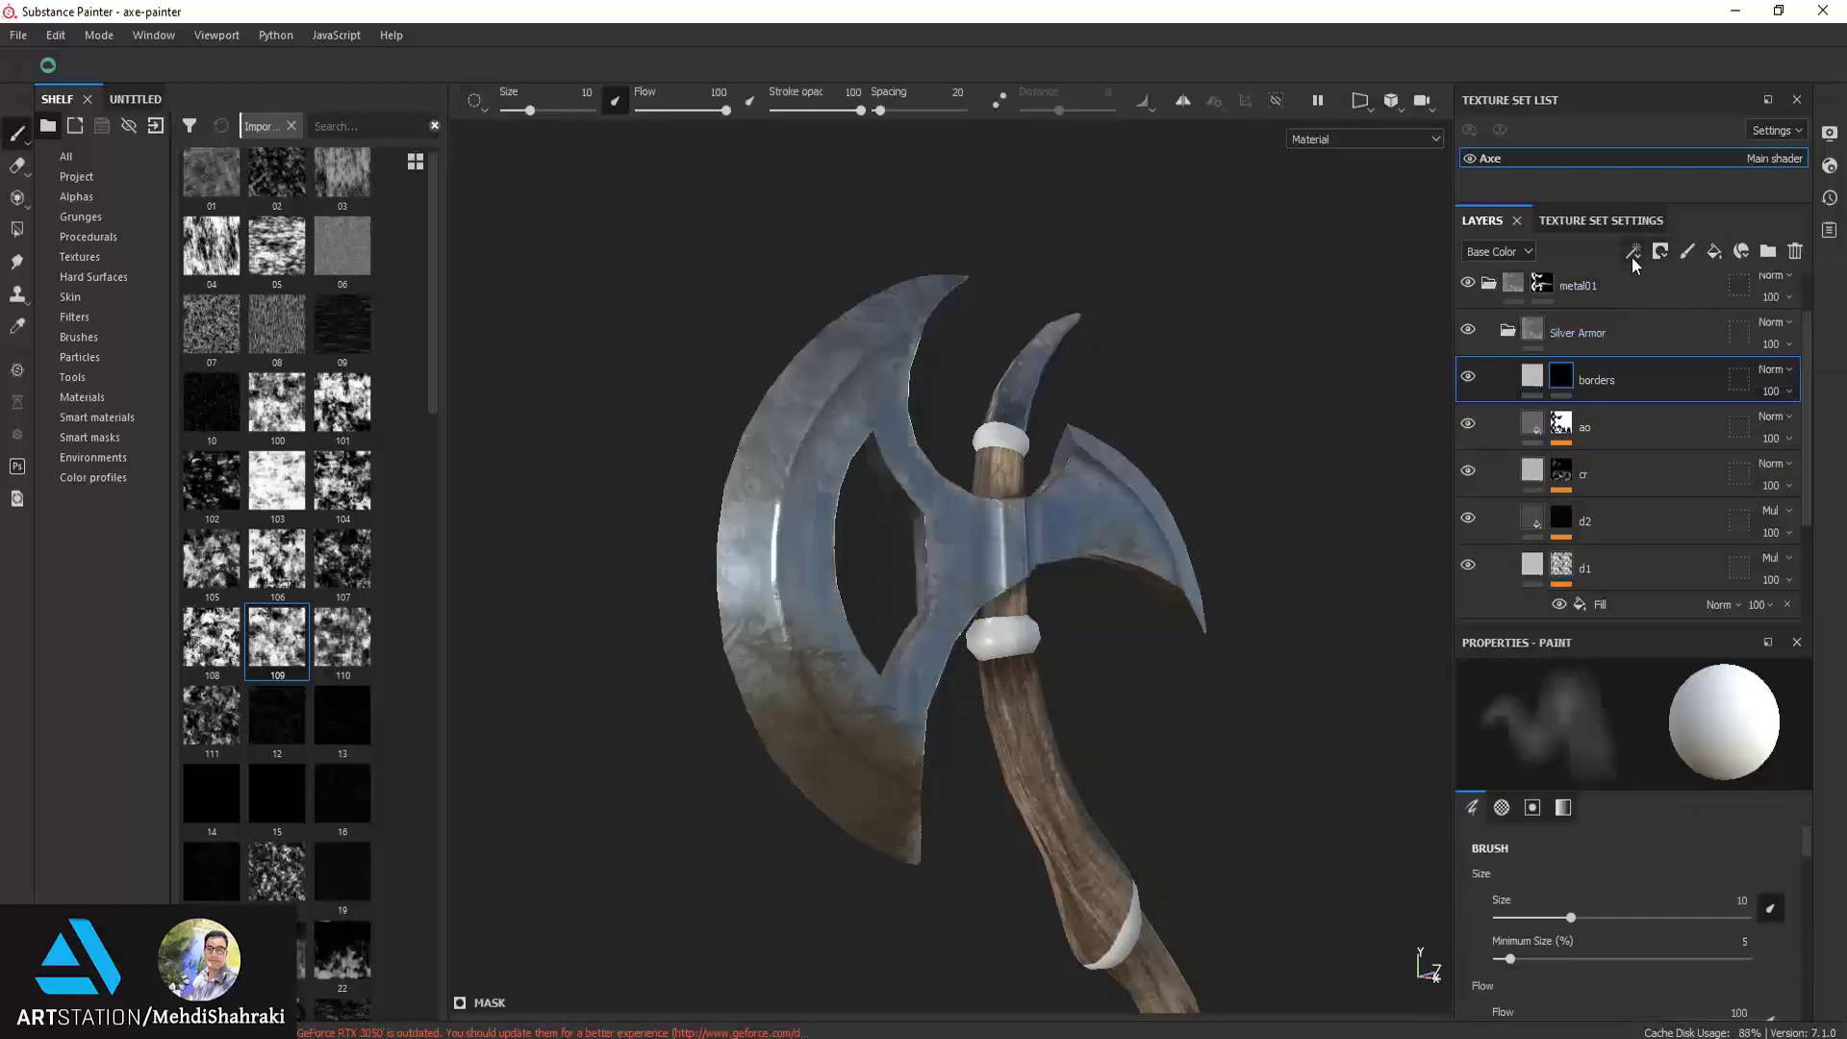
click(1633, 251)
click(1641, 331)
click(1626, 716)
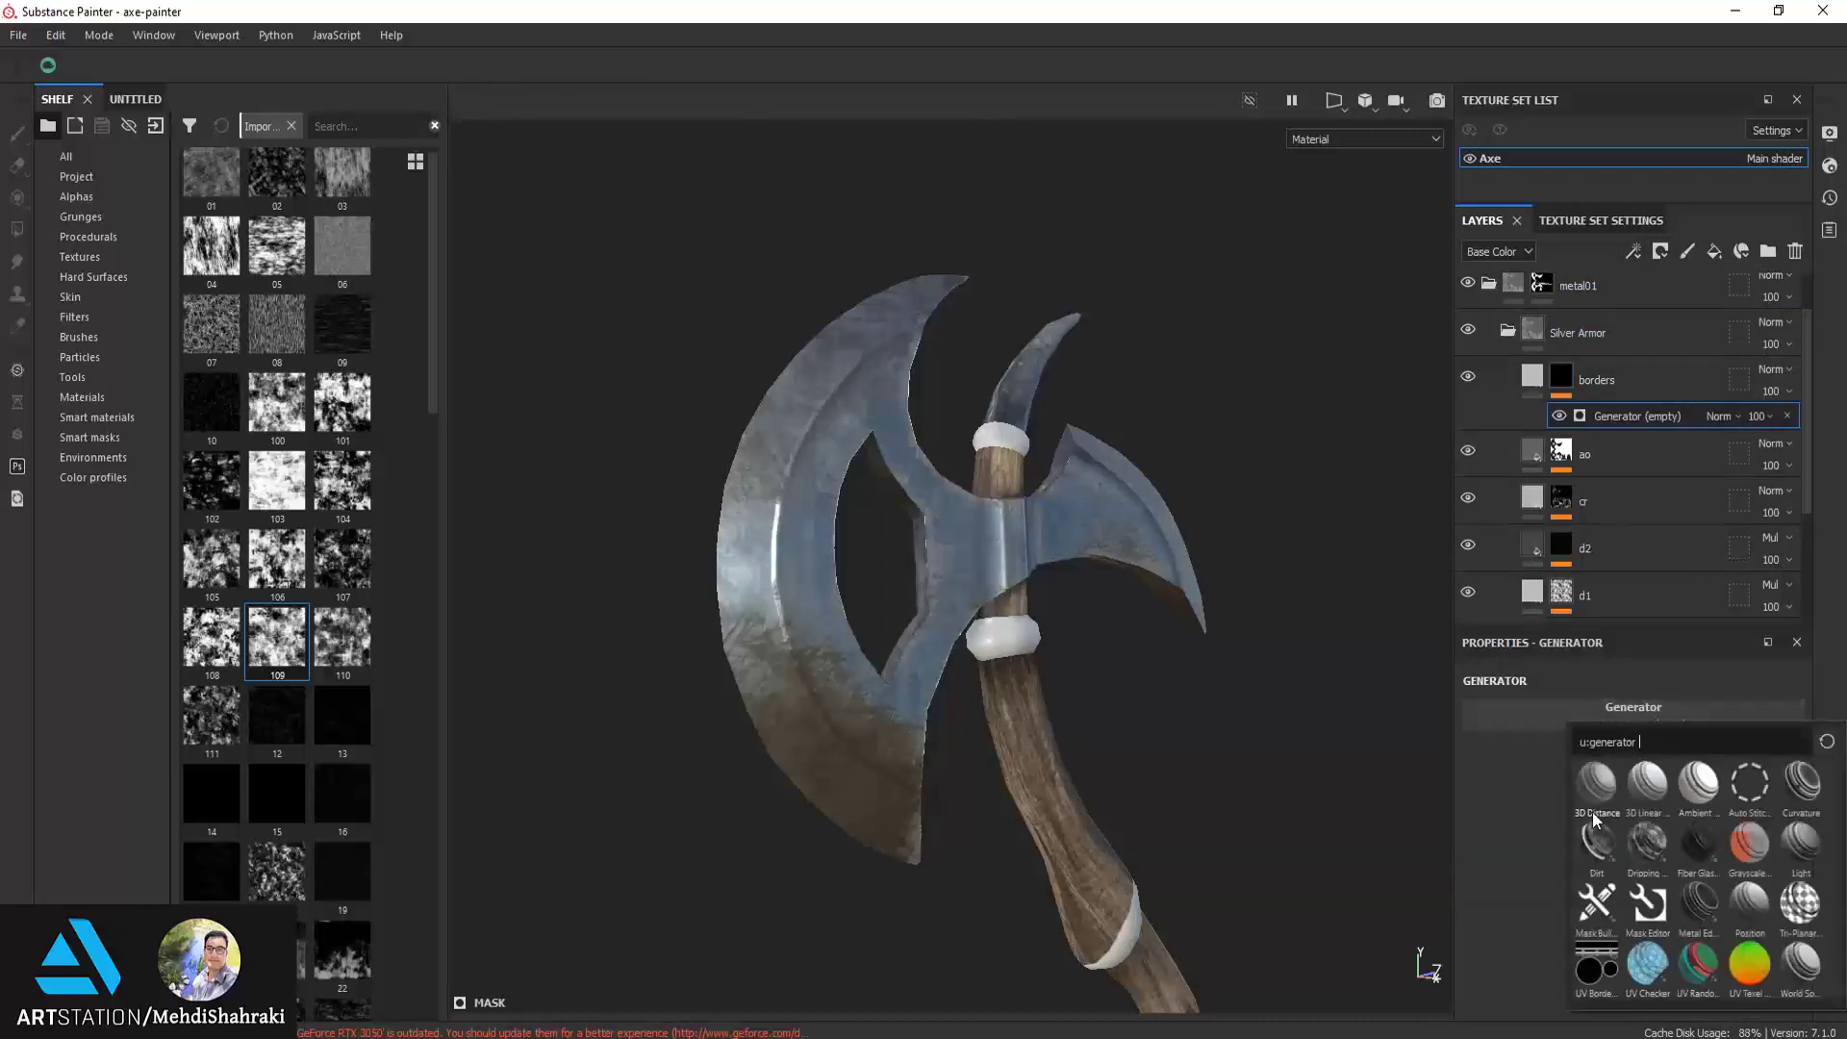
click(1597, 967)
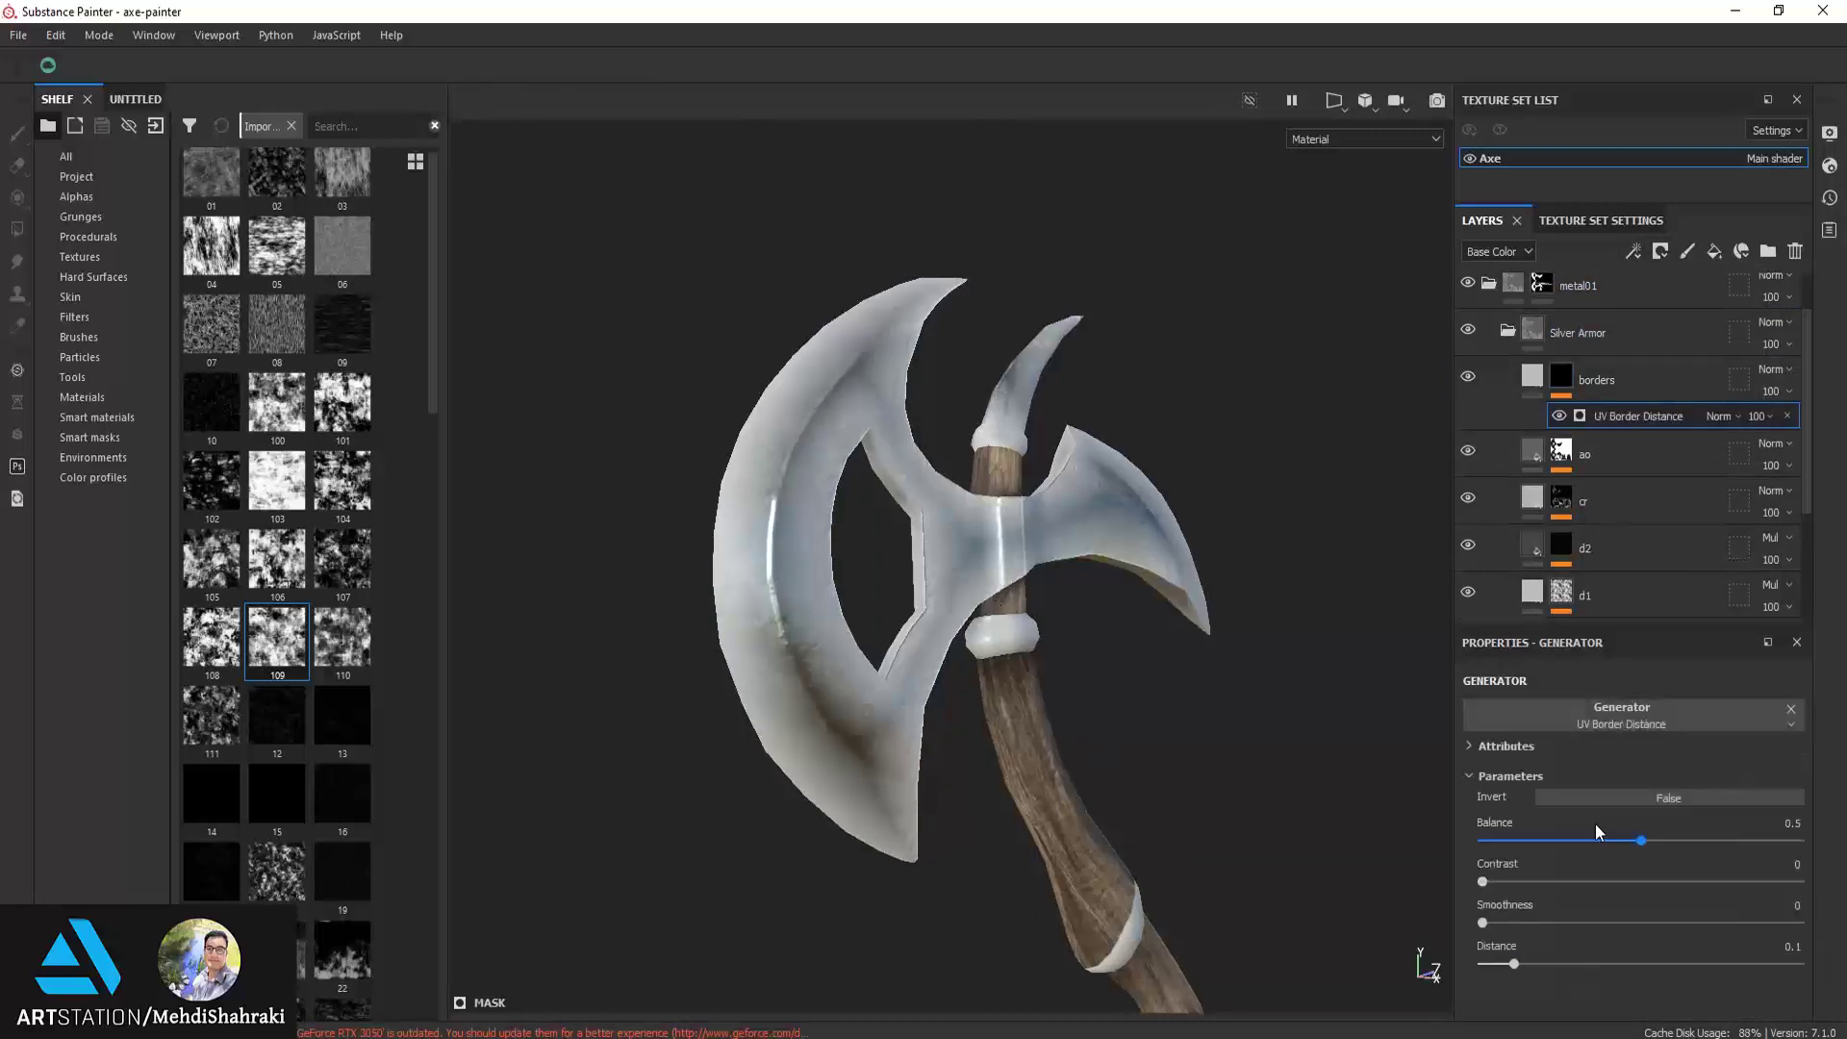
Try different edge mask balance, inversion, distance and smoothness values
click(1585, 840)
mouse_move(1584, 840)
mouse_down()
mouse_move(1502, 839)
mouse_move(1750, 870)
mouse_move(1647, 862)
mouse_up()
click(1608, 798)
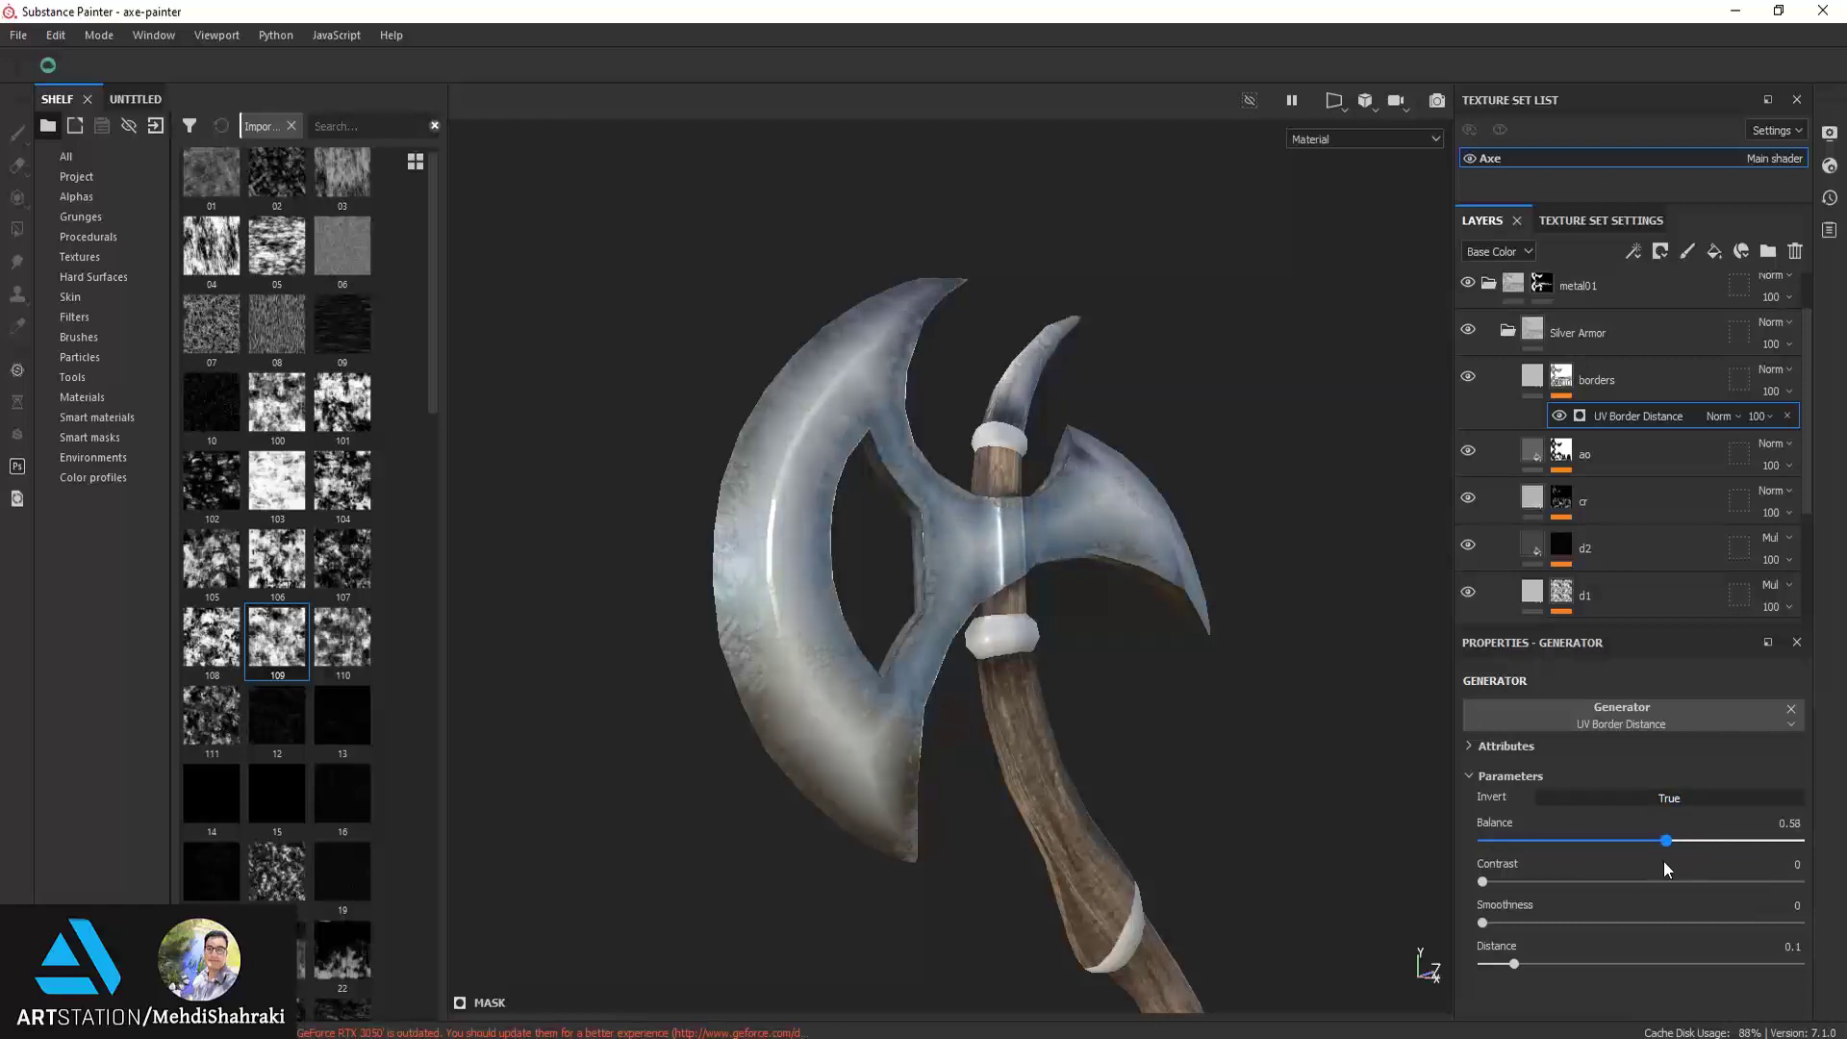
click(1643, 800)
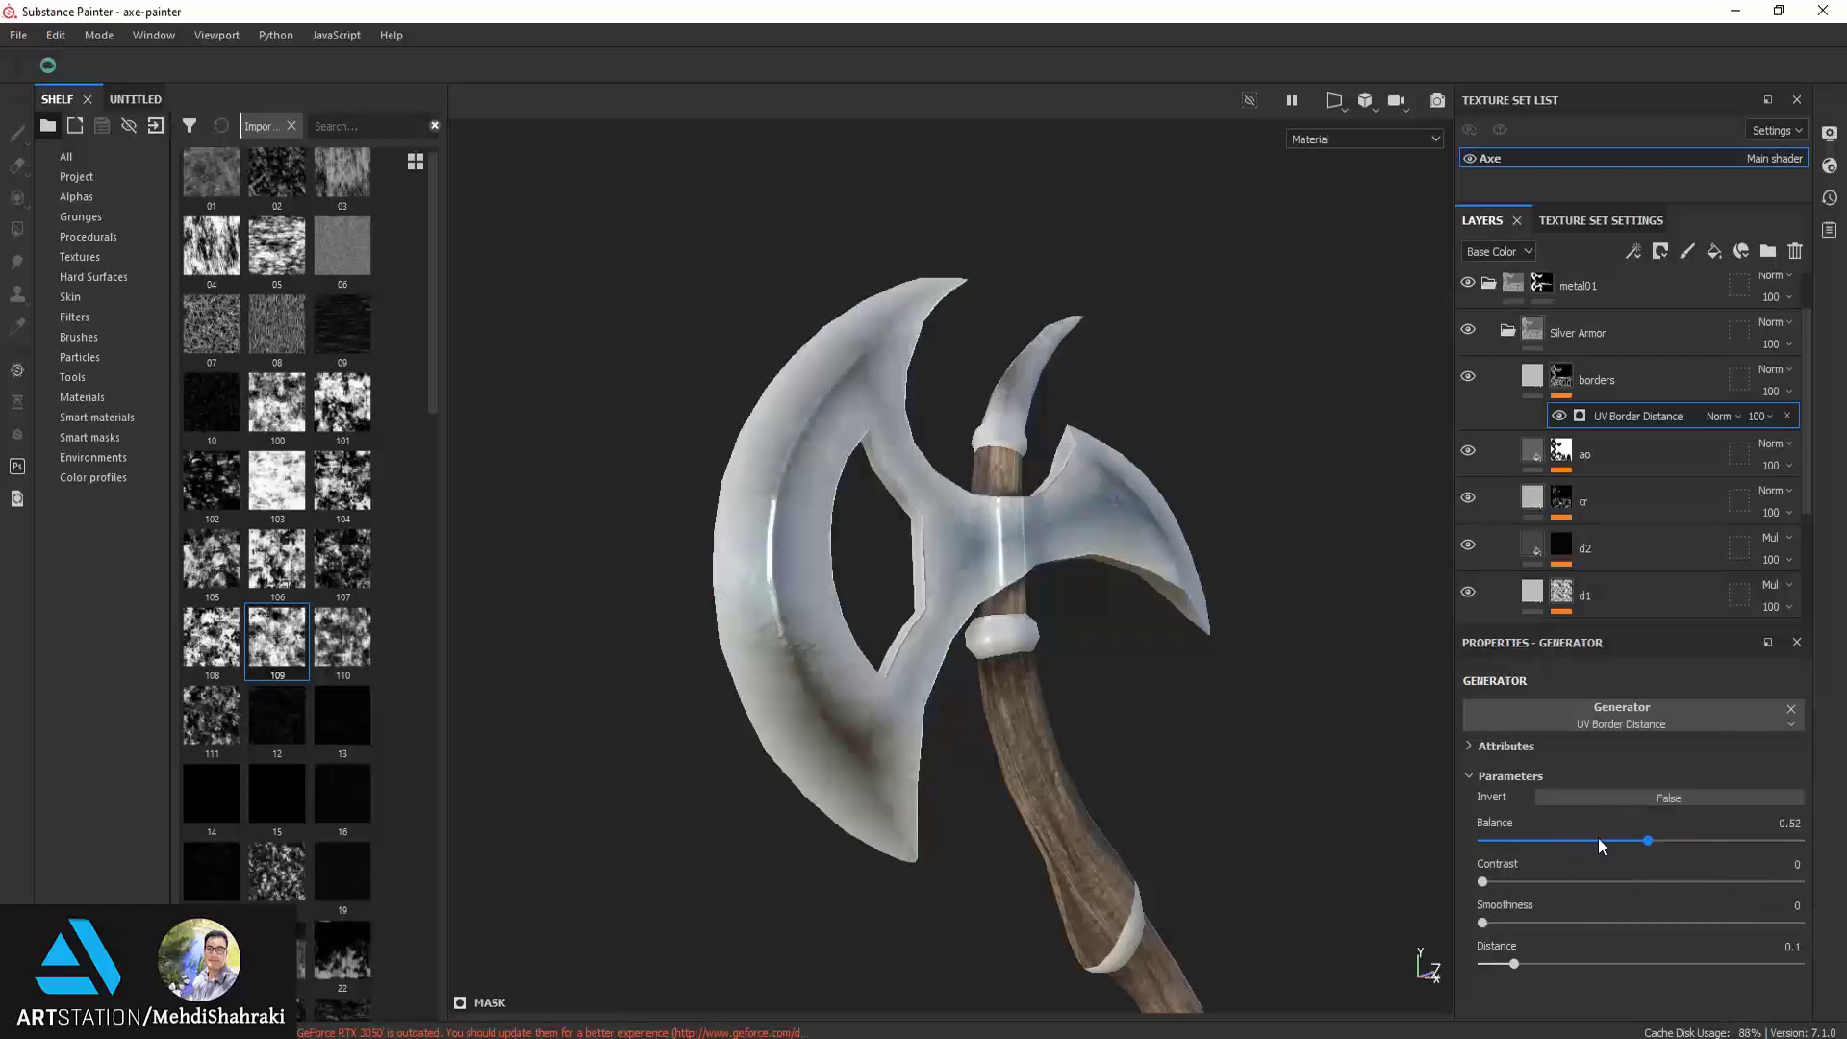
drag(1596, 837, 1589, 839)
drag(1506, 964, 1491, 963)
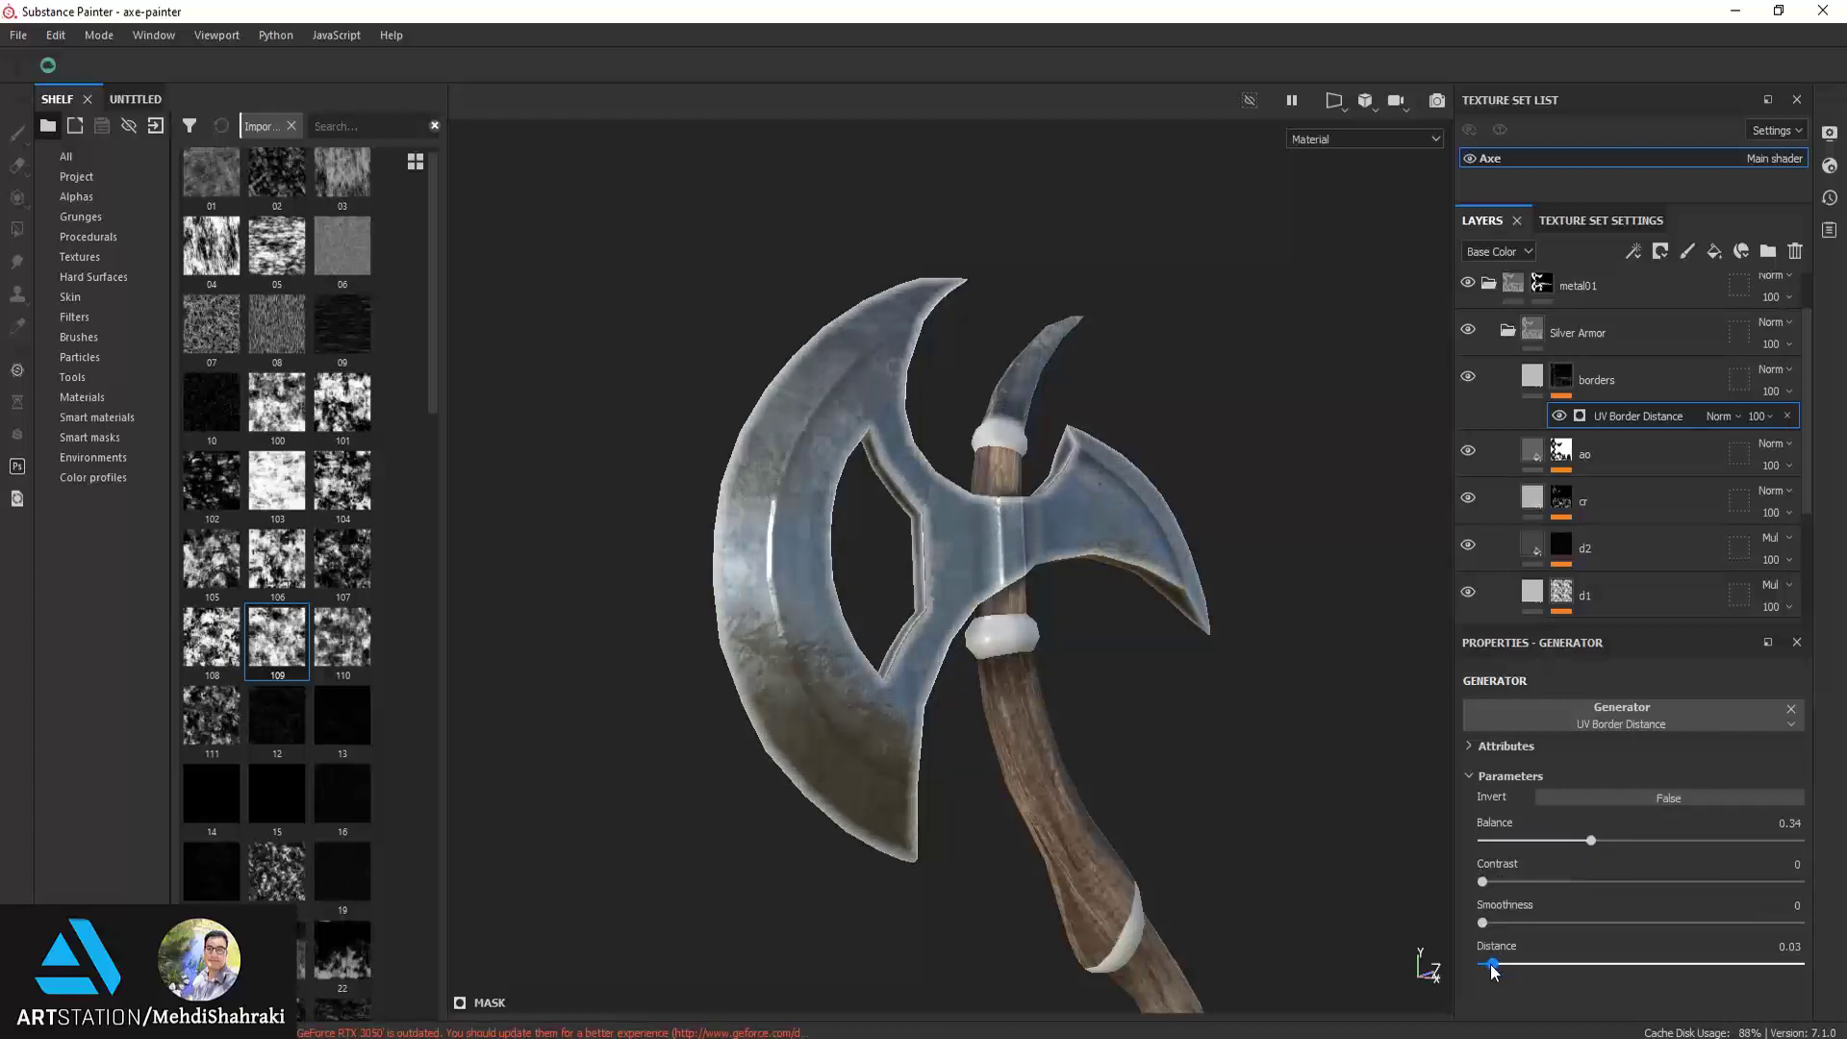
drag(1486, 922, 1534, 923)
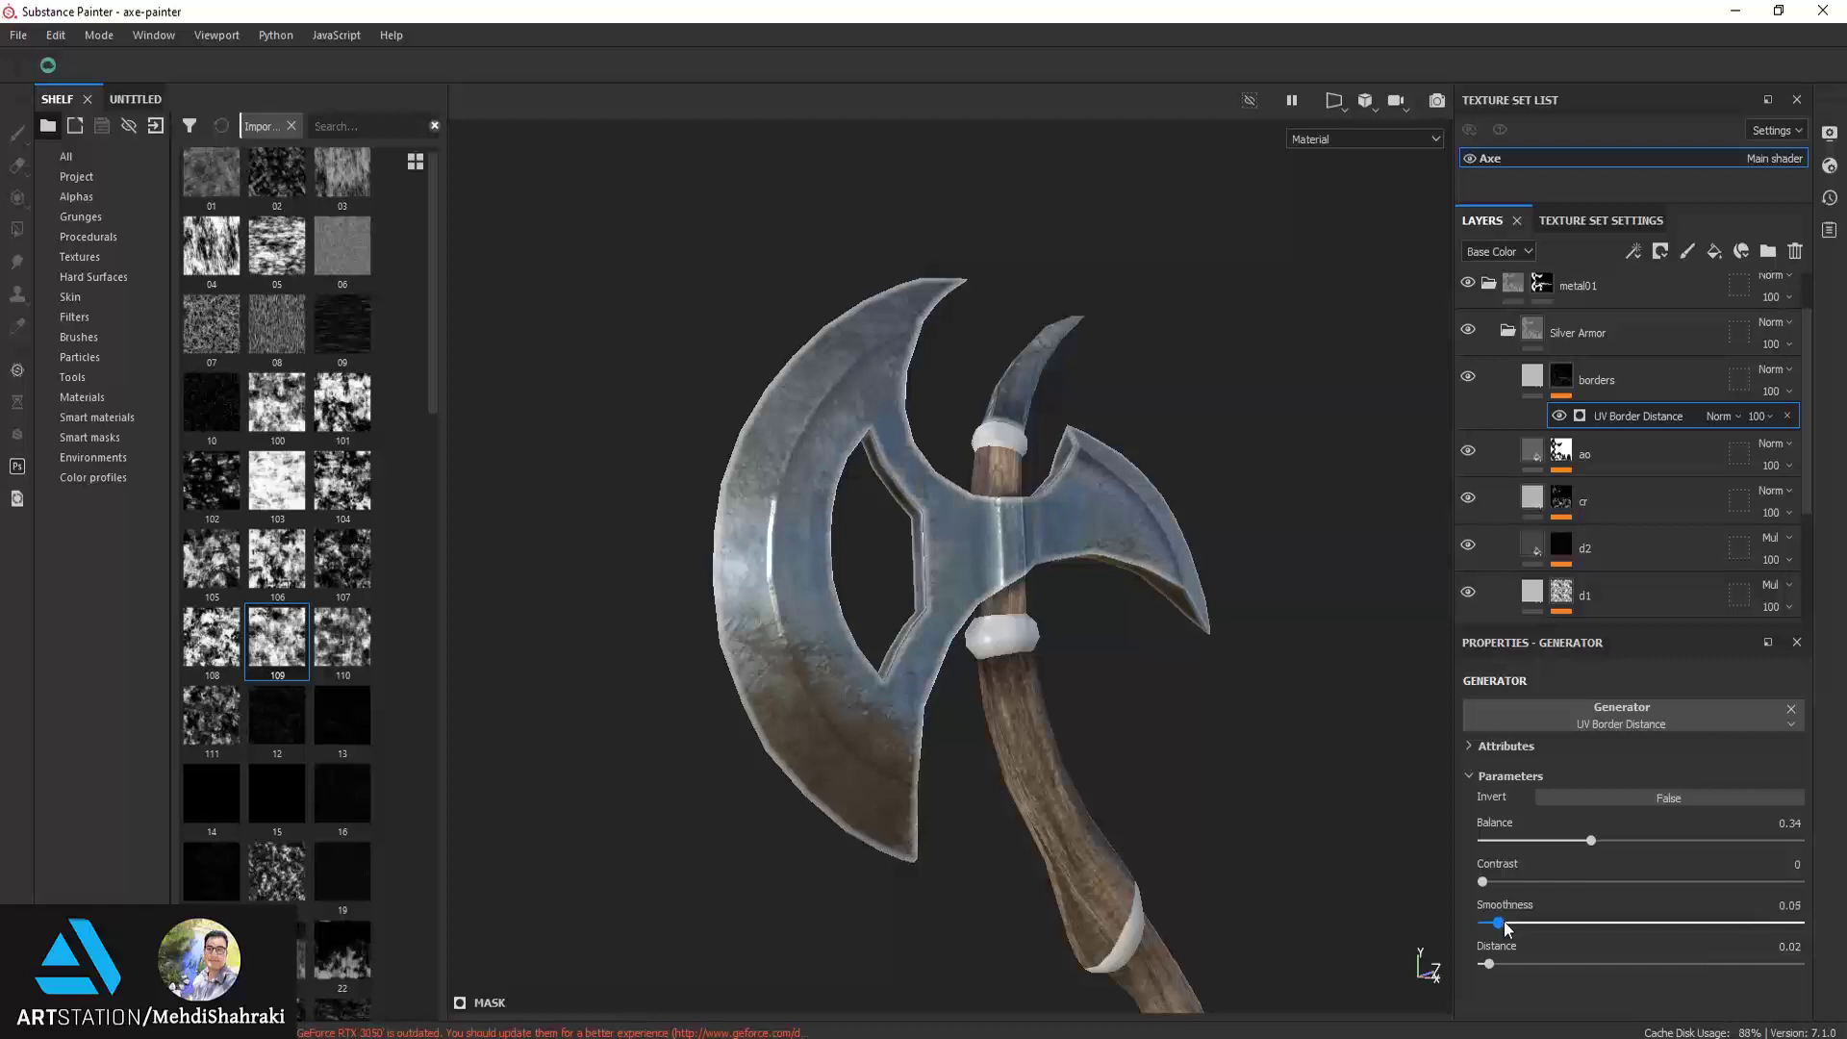
Settle the edge mask at Balance 0.25, Contrast 0.07, Smoothness 0.17 and Distance 0.1
click(1500, 963)
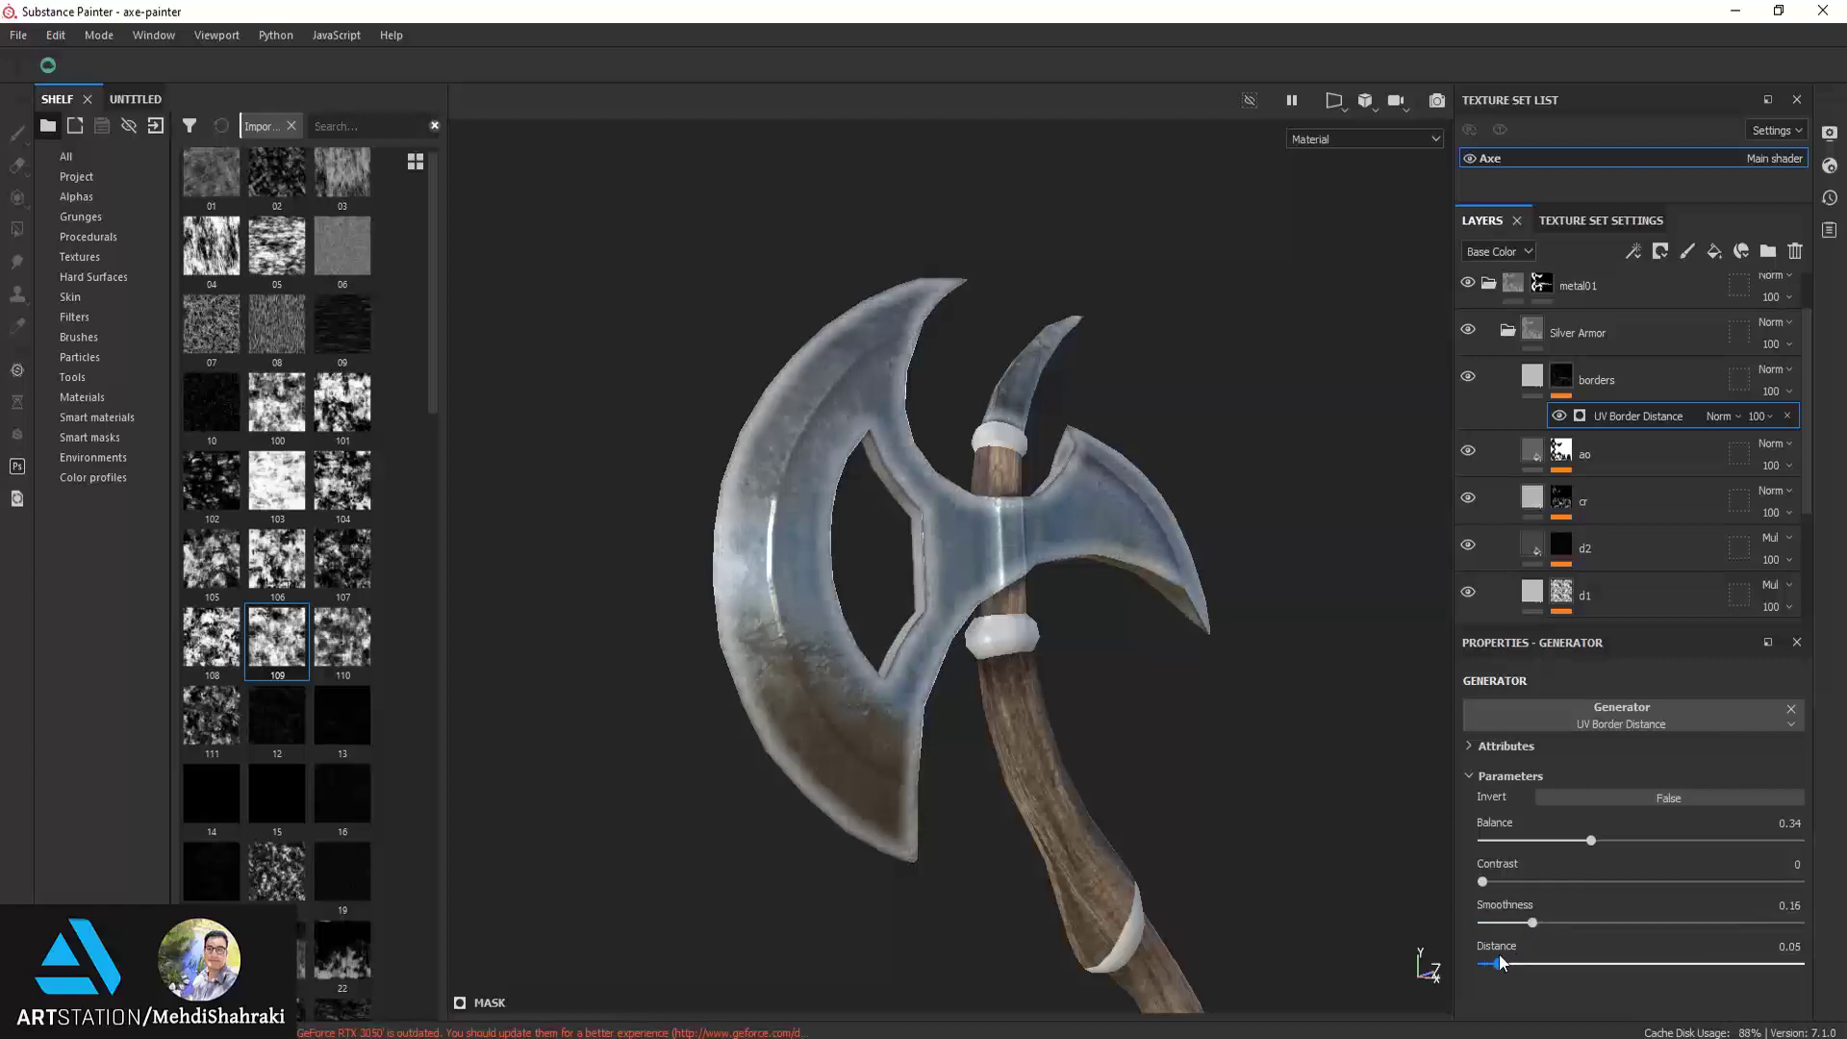
mouse_move(1497, 922)
mouse_down()
mouse_move(1534, 923)
mouse_move(1506, 882)
mouse_move(1645, 910)
mouse_up()
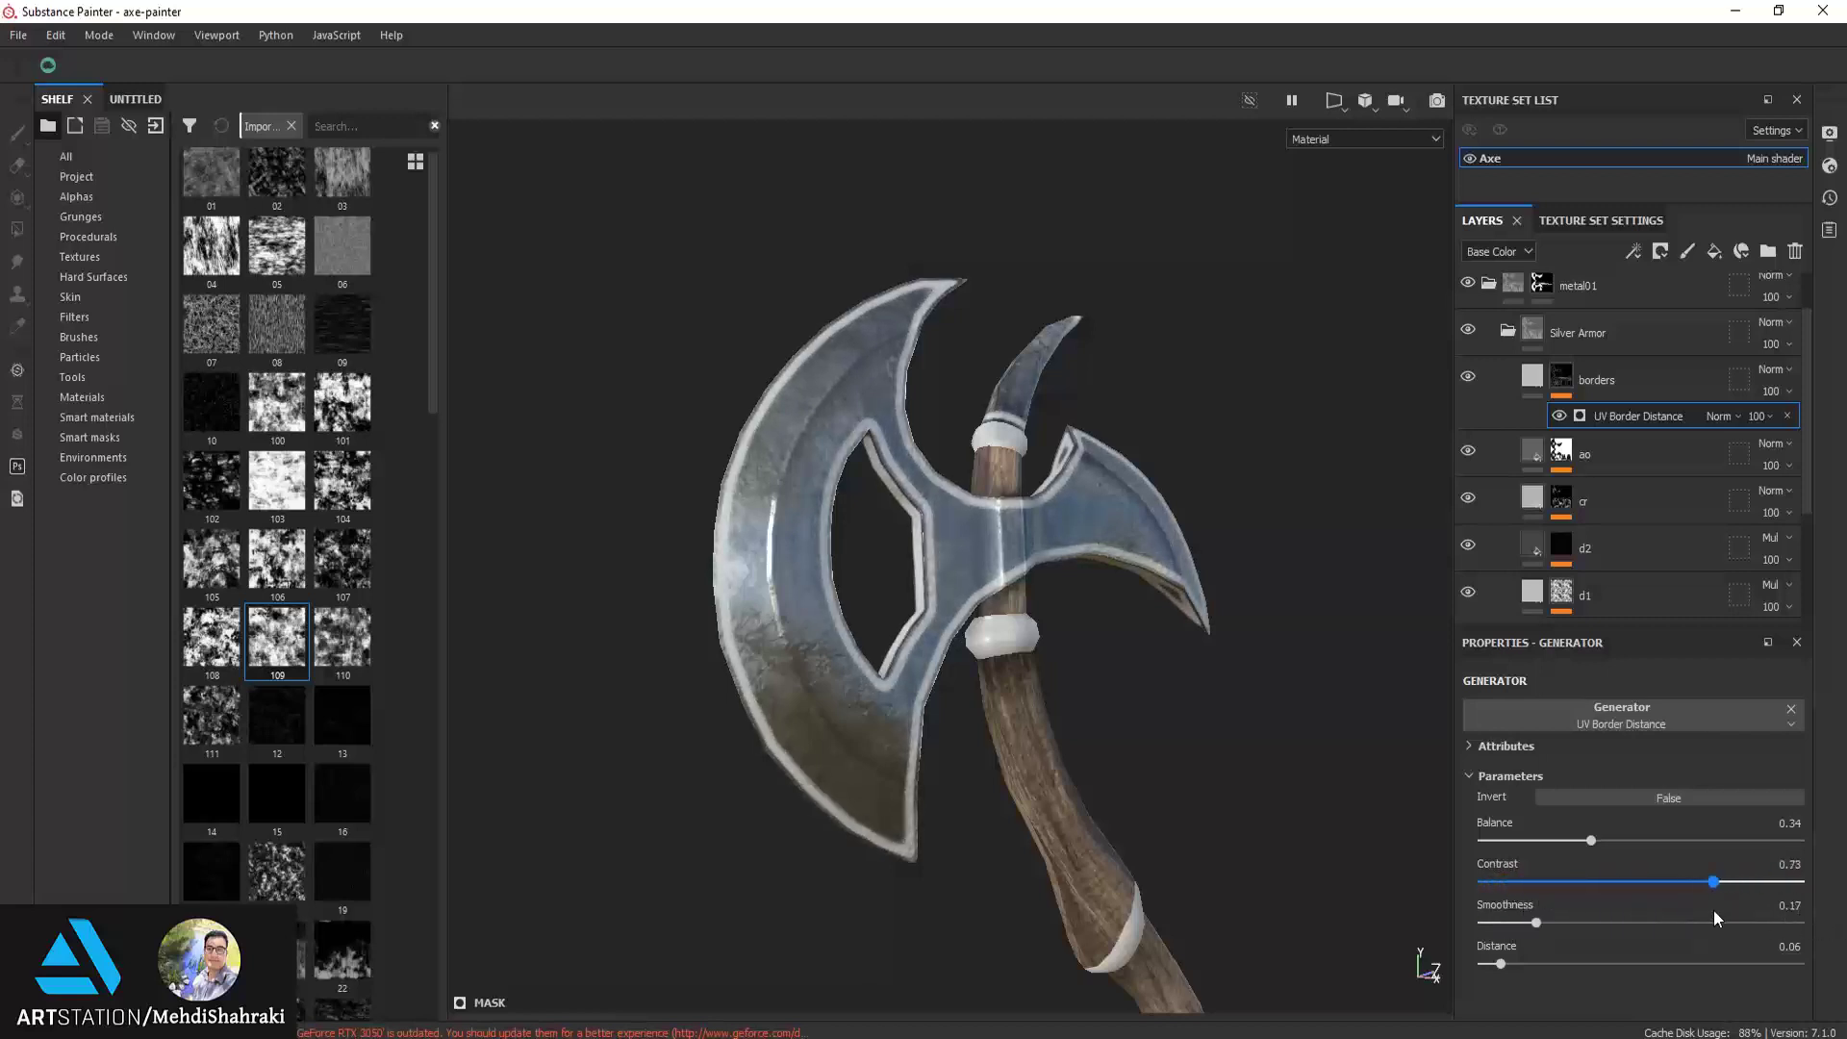
click(1562, 842)
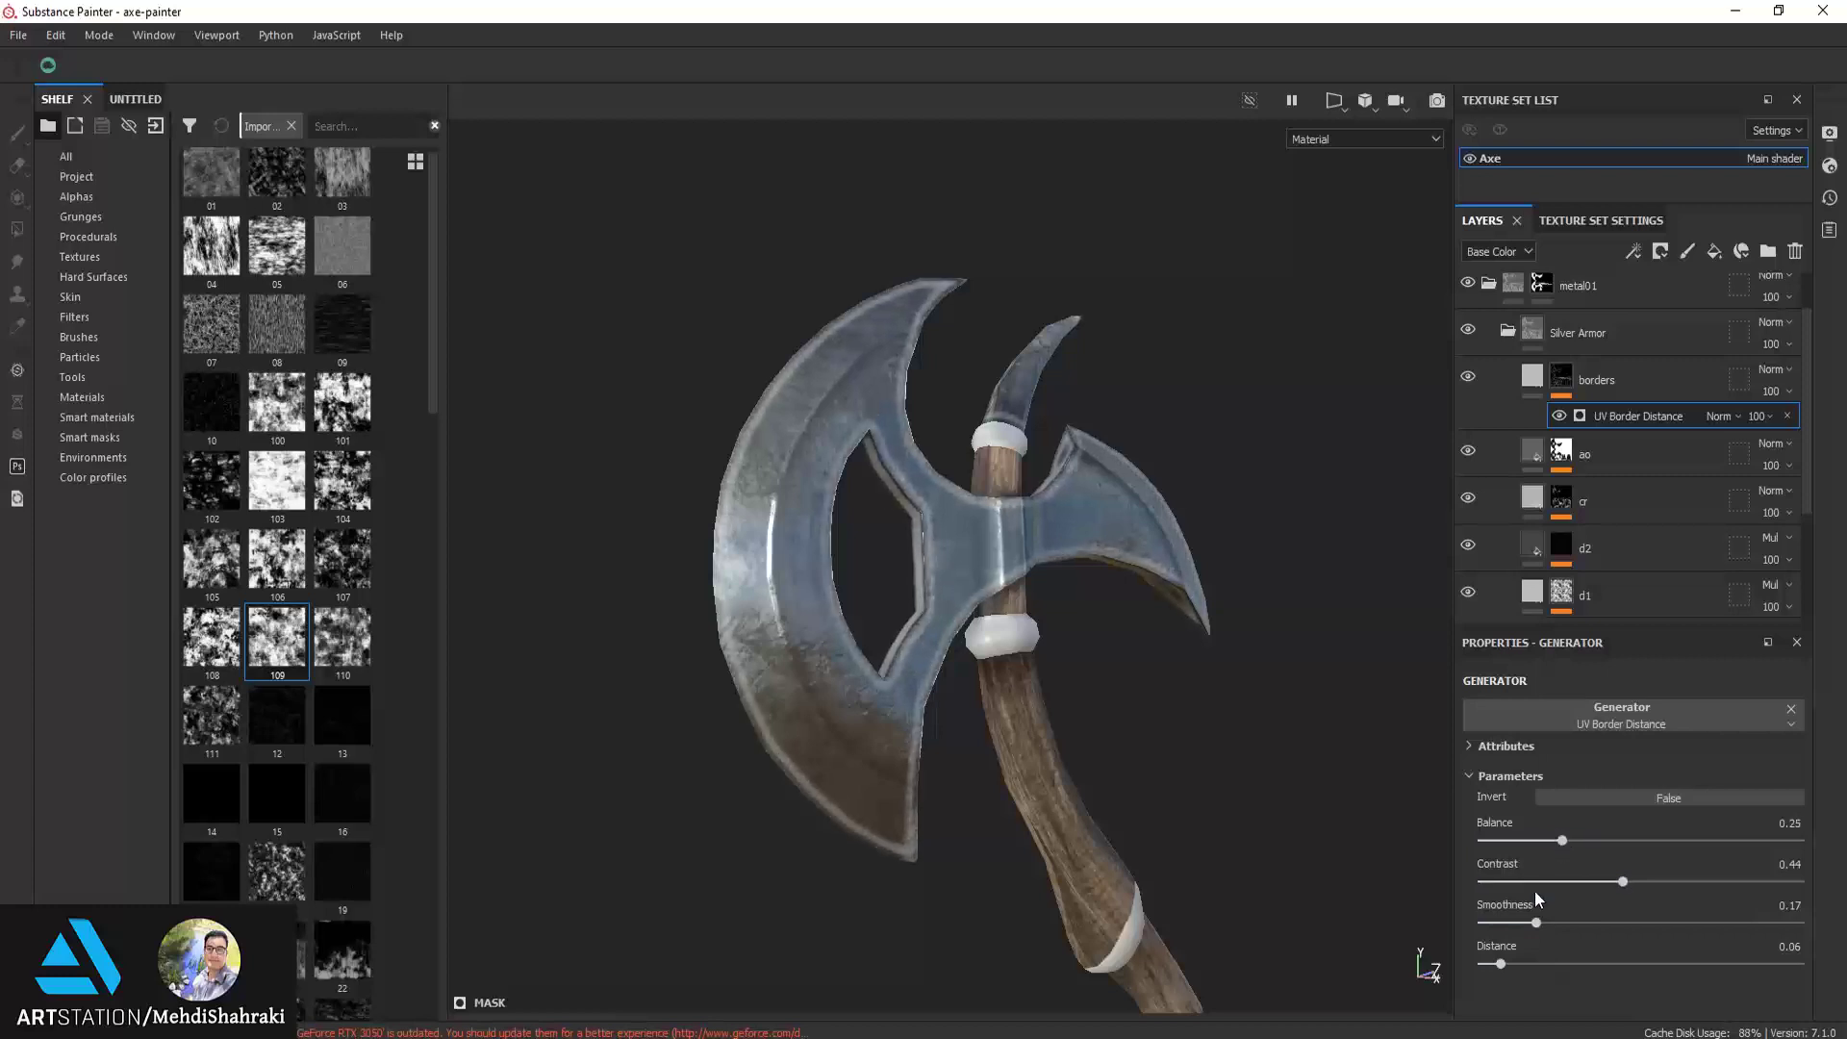
drag(1541, 882, 1496, 880)
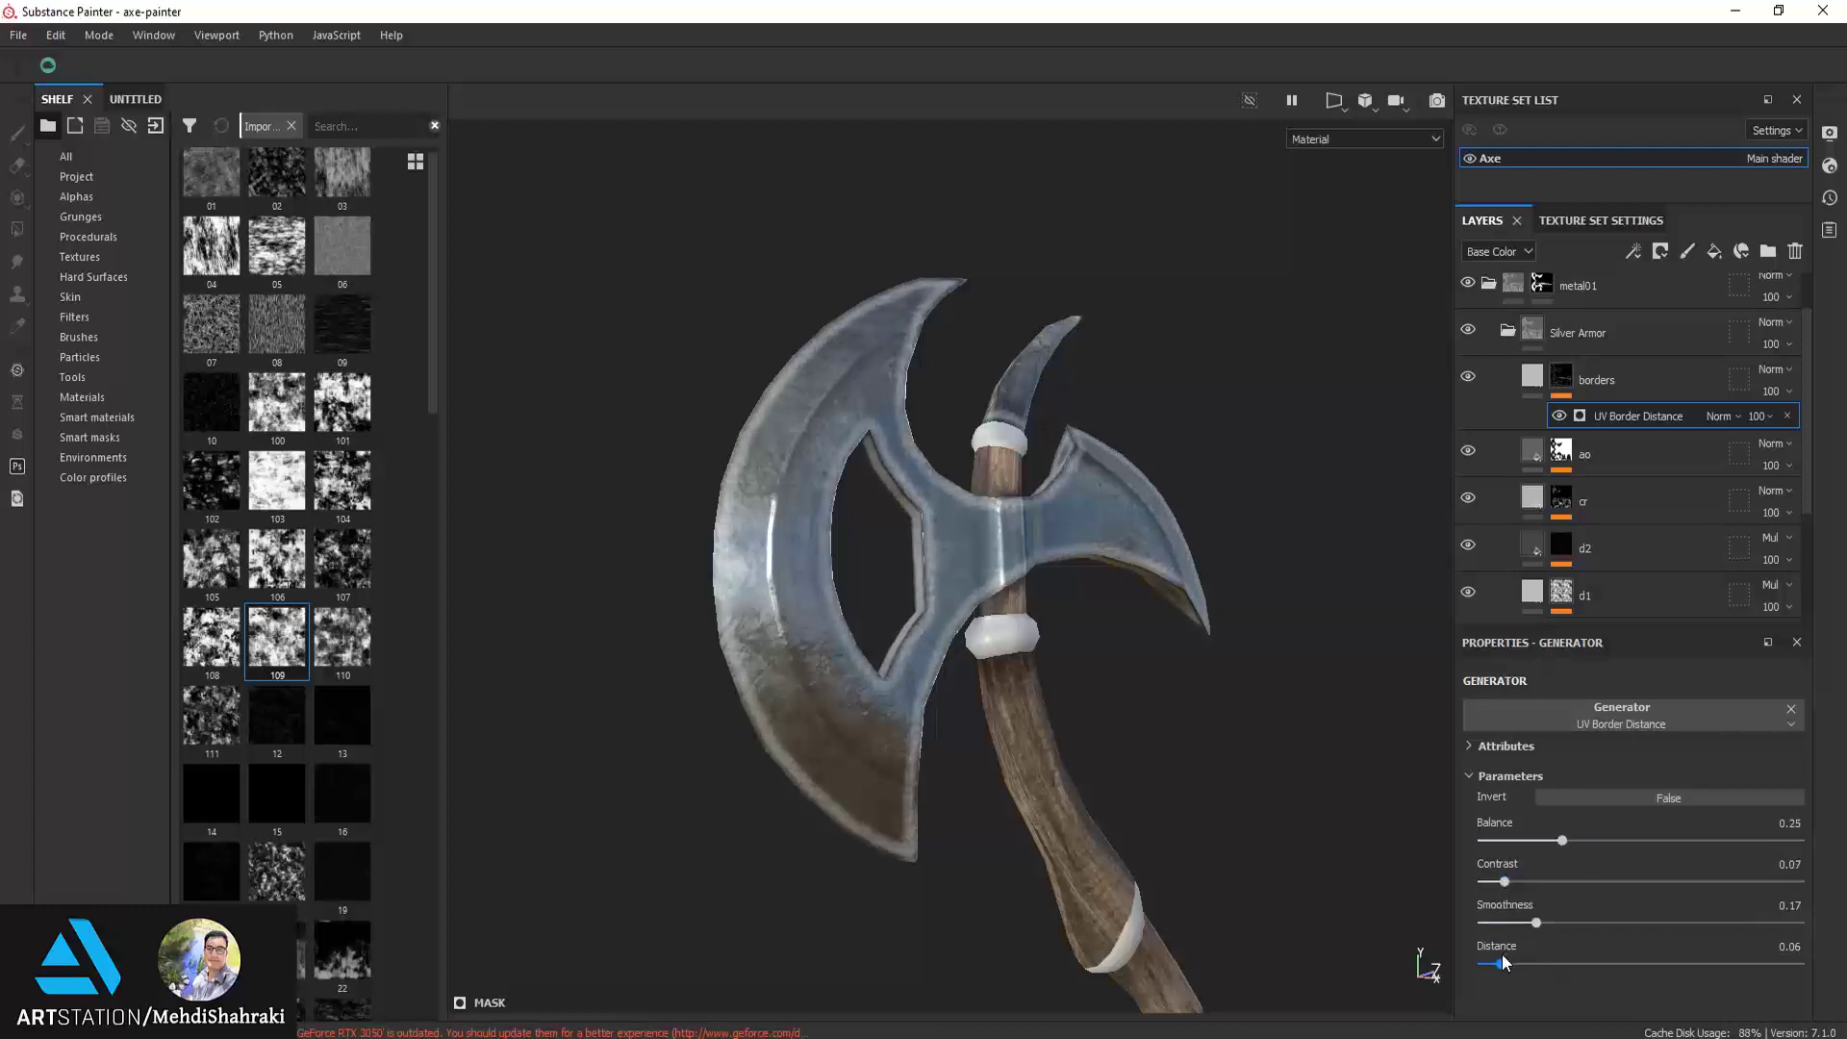
drag(1502, 954, 1513, 948)
mouse_move(961, 693)
alt+mouse_down()
mouse_move(1042, 715)
mouse_move(902, 647)
alt+mouse_up()
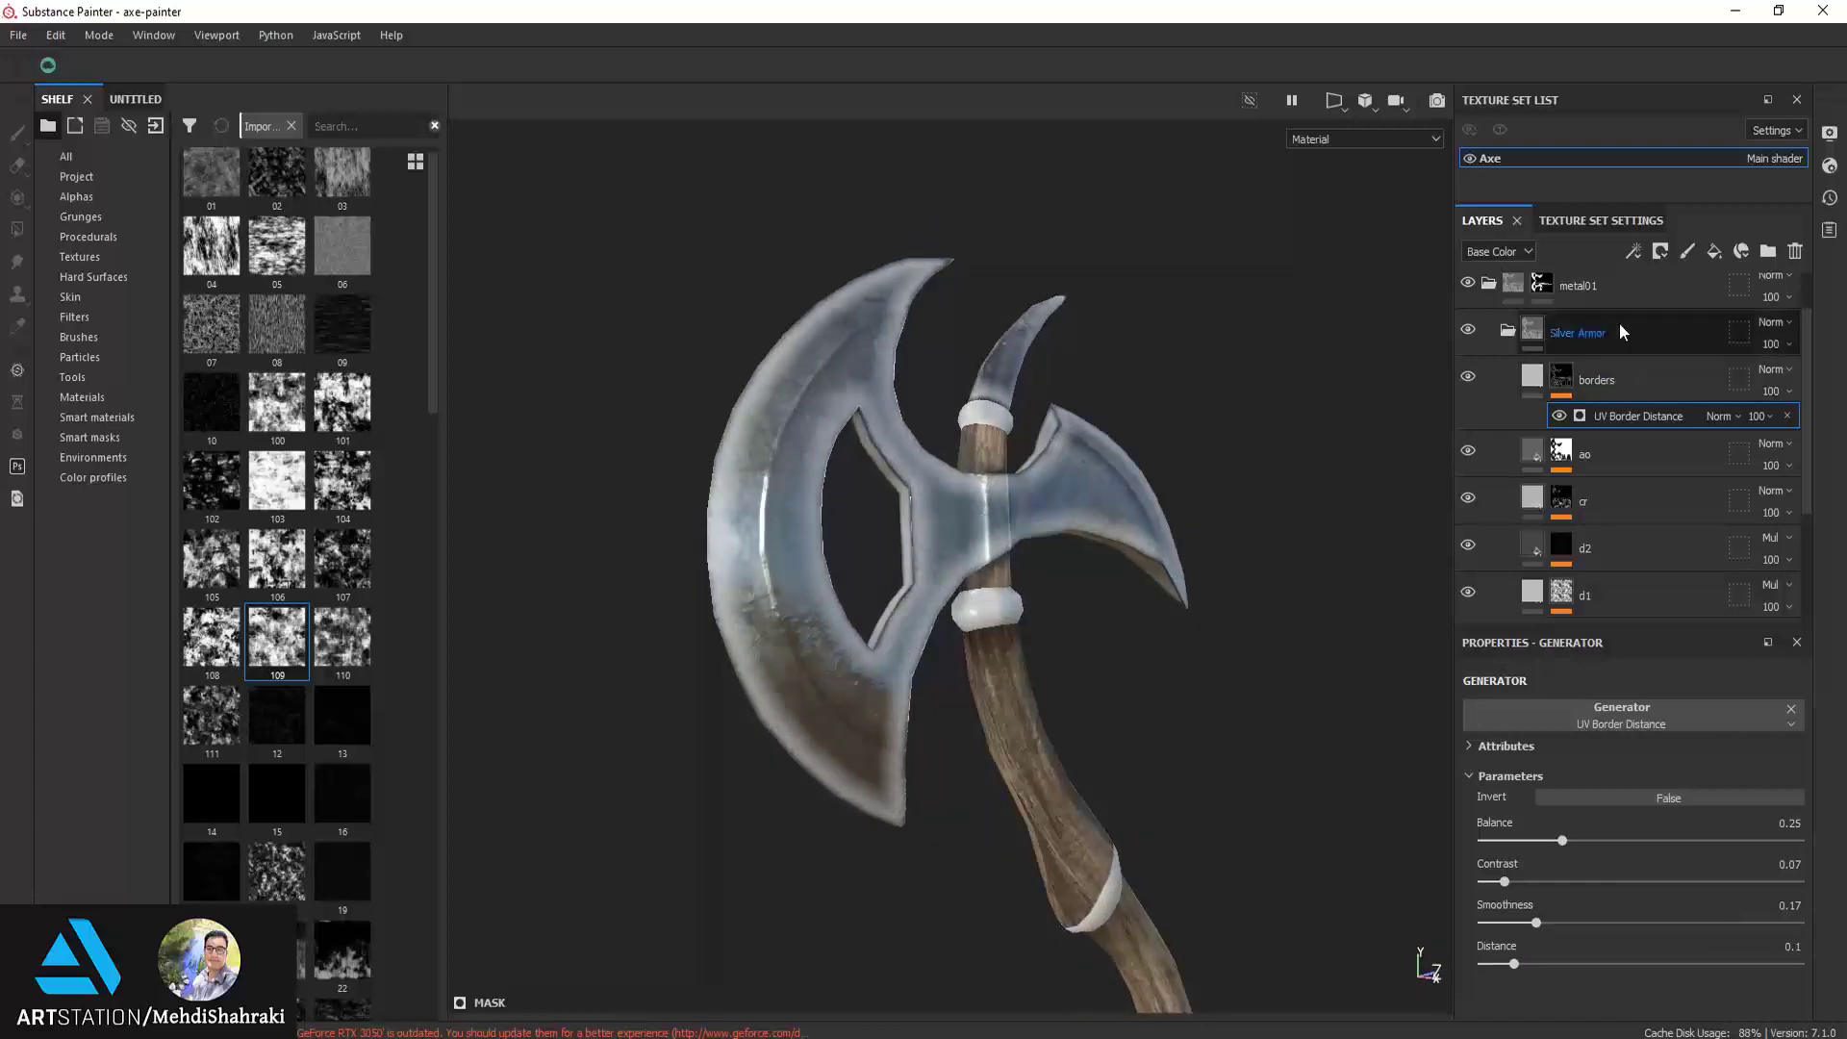
scroll(255, 386, up, 1)
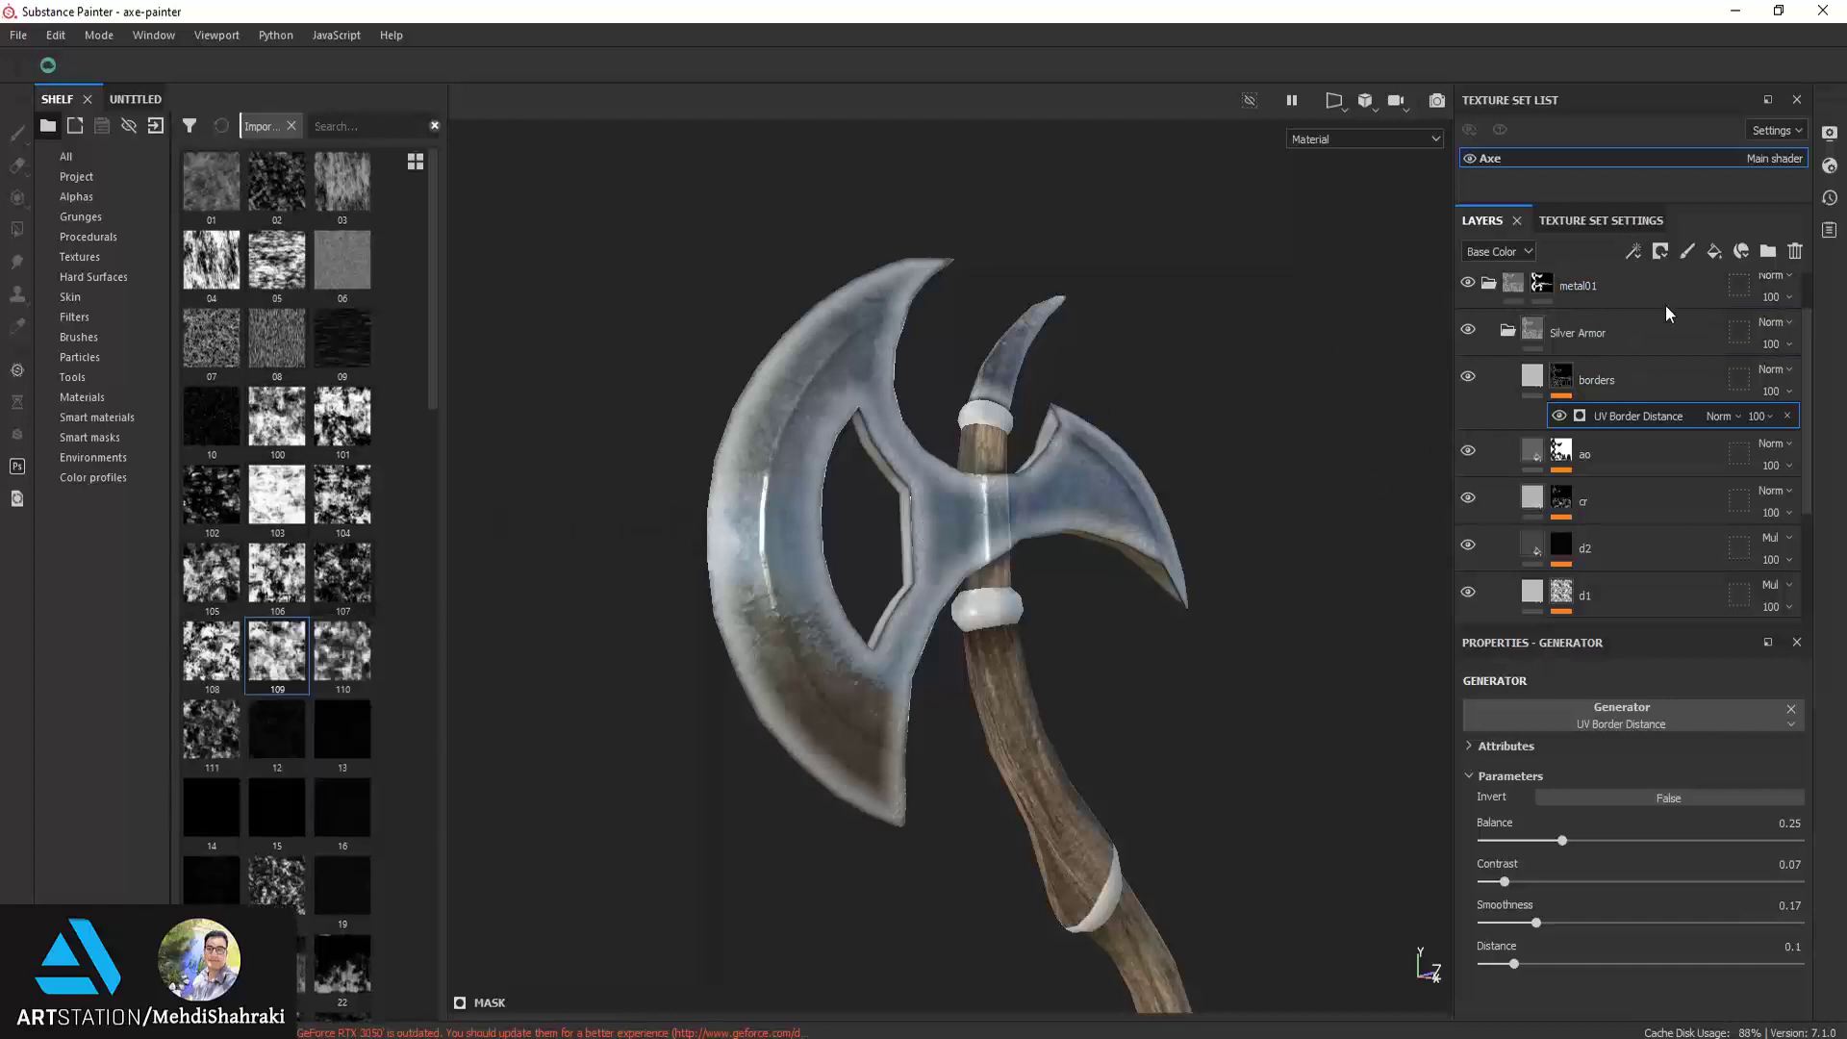
click(1634, 252)
Add a mask Fill using grunge 111 at scale 2, blended by Multiply over the edges
click(1682, 327)
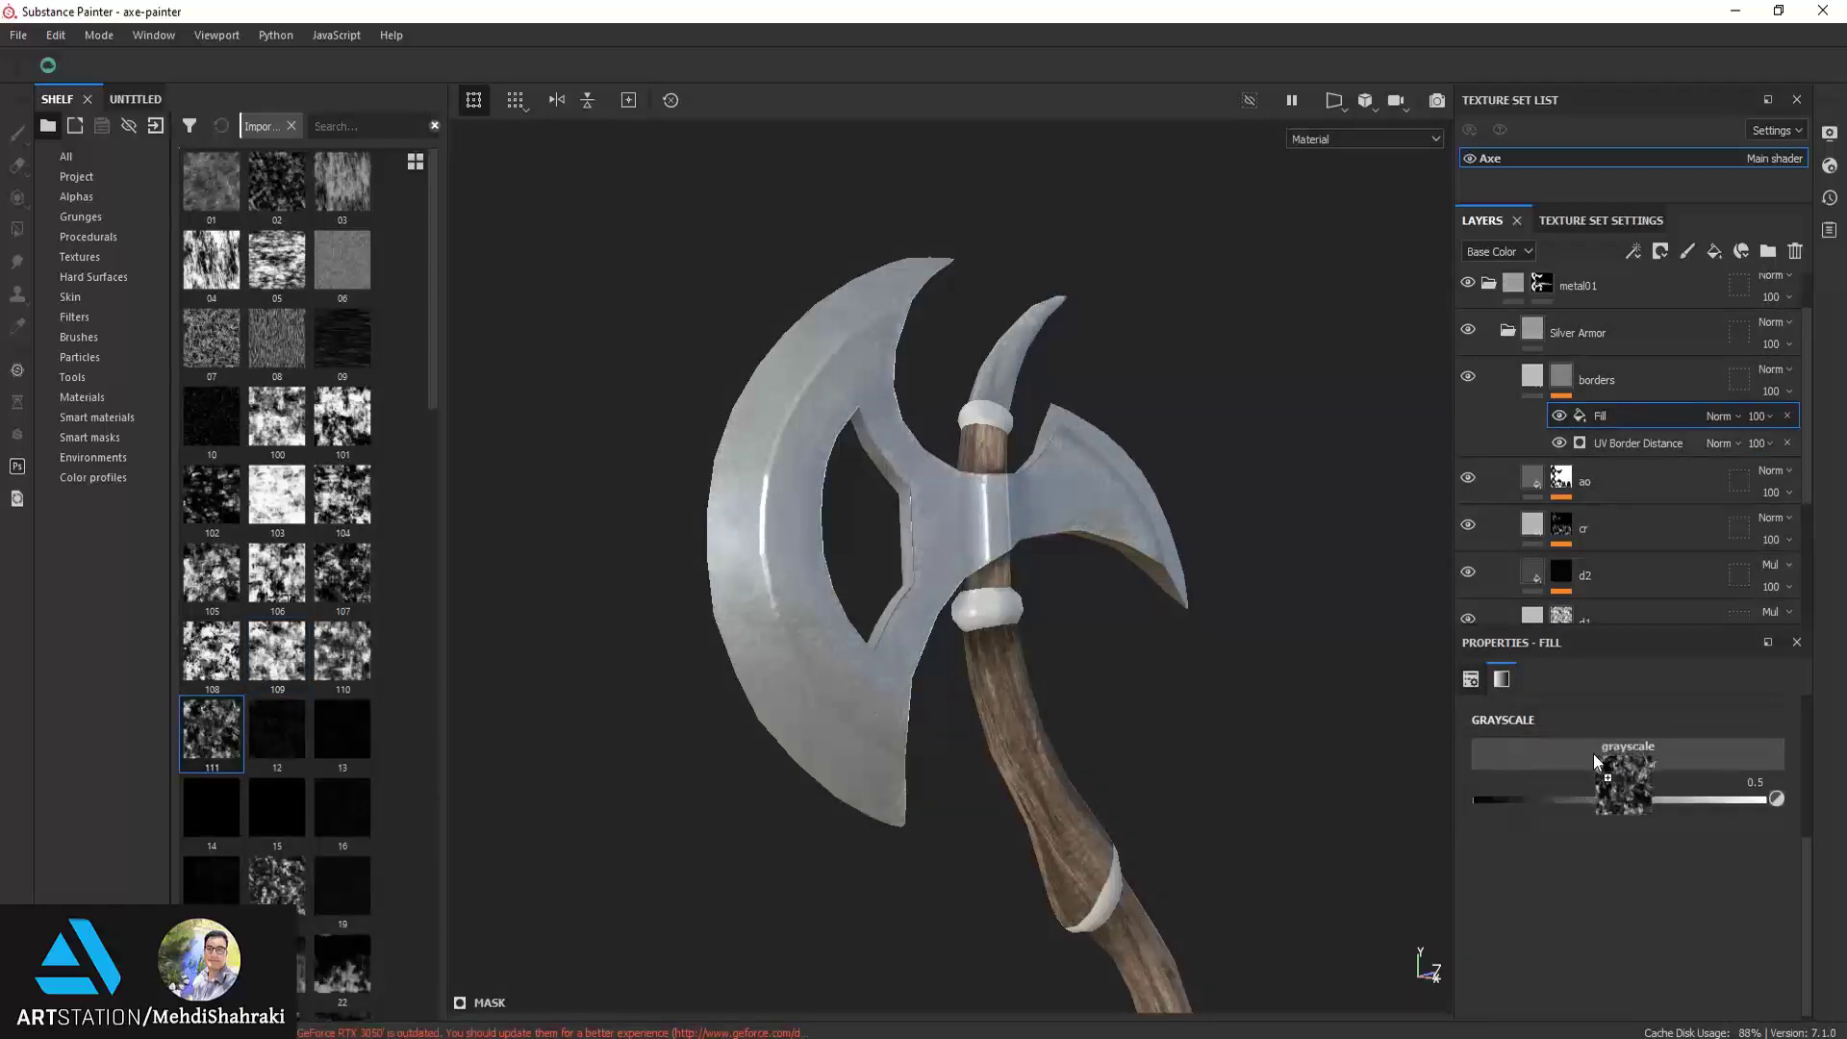
drag(220, 741, 1620, 765)
alt+drag(1100, 672, 1017, 707)
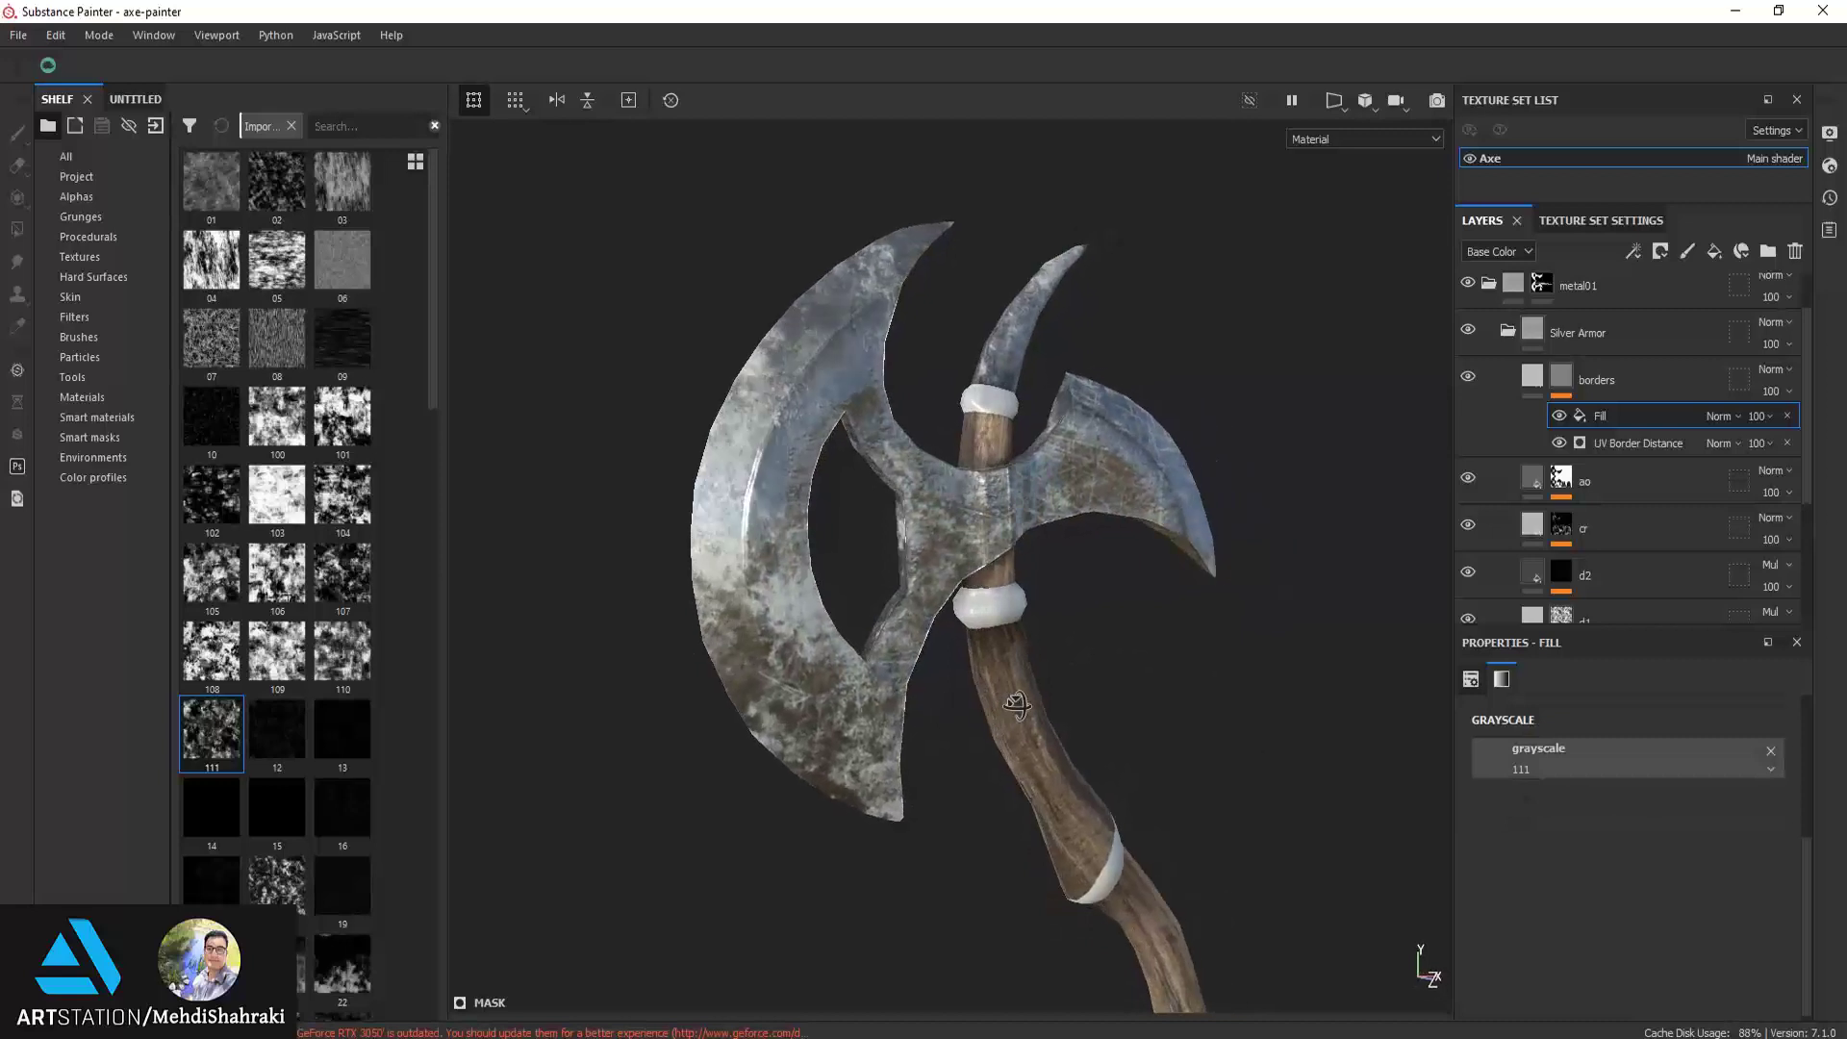
scroll(1677, 734, up, 2)
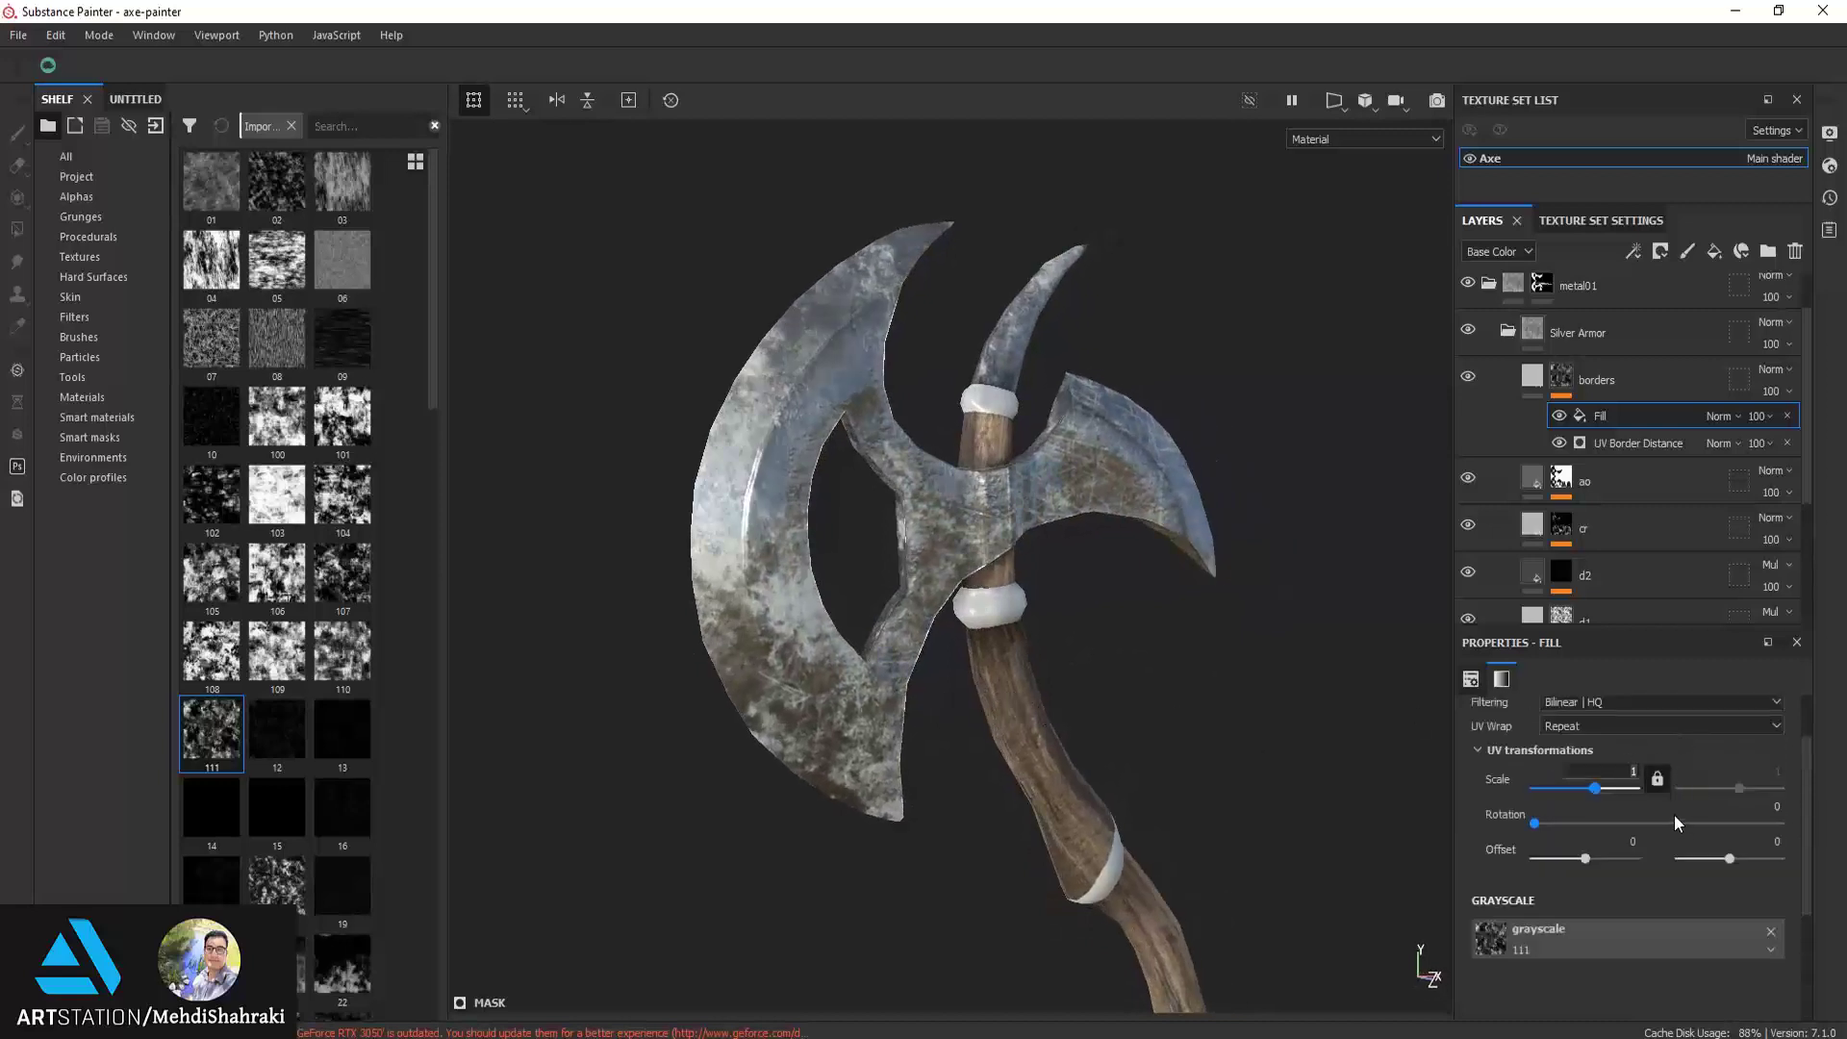
text(2)
key(Return)
alt+drag(1026, 644, 1053, 602)
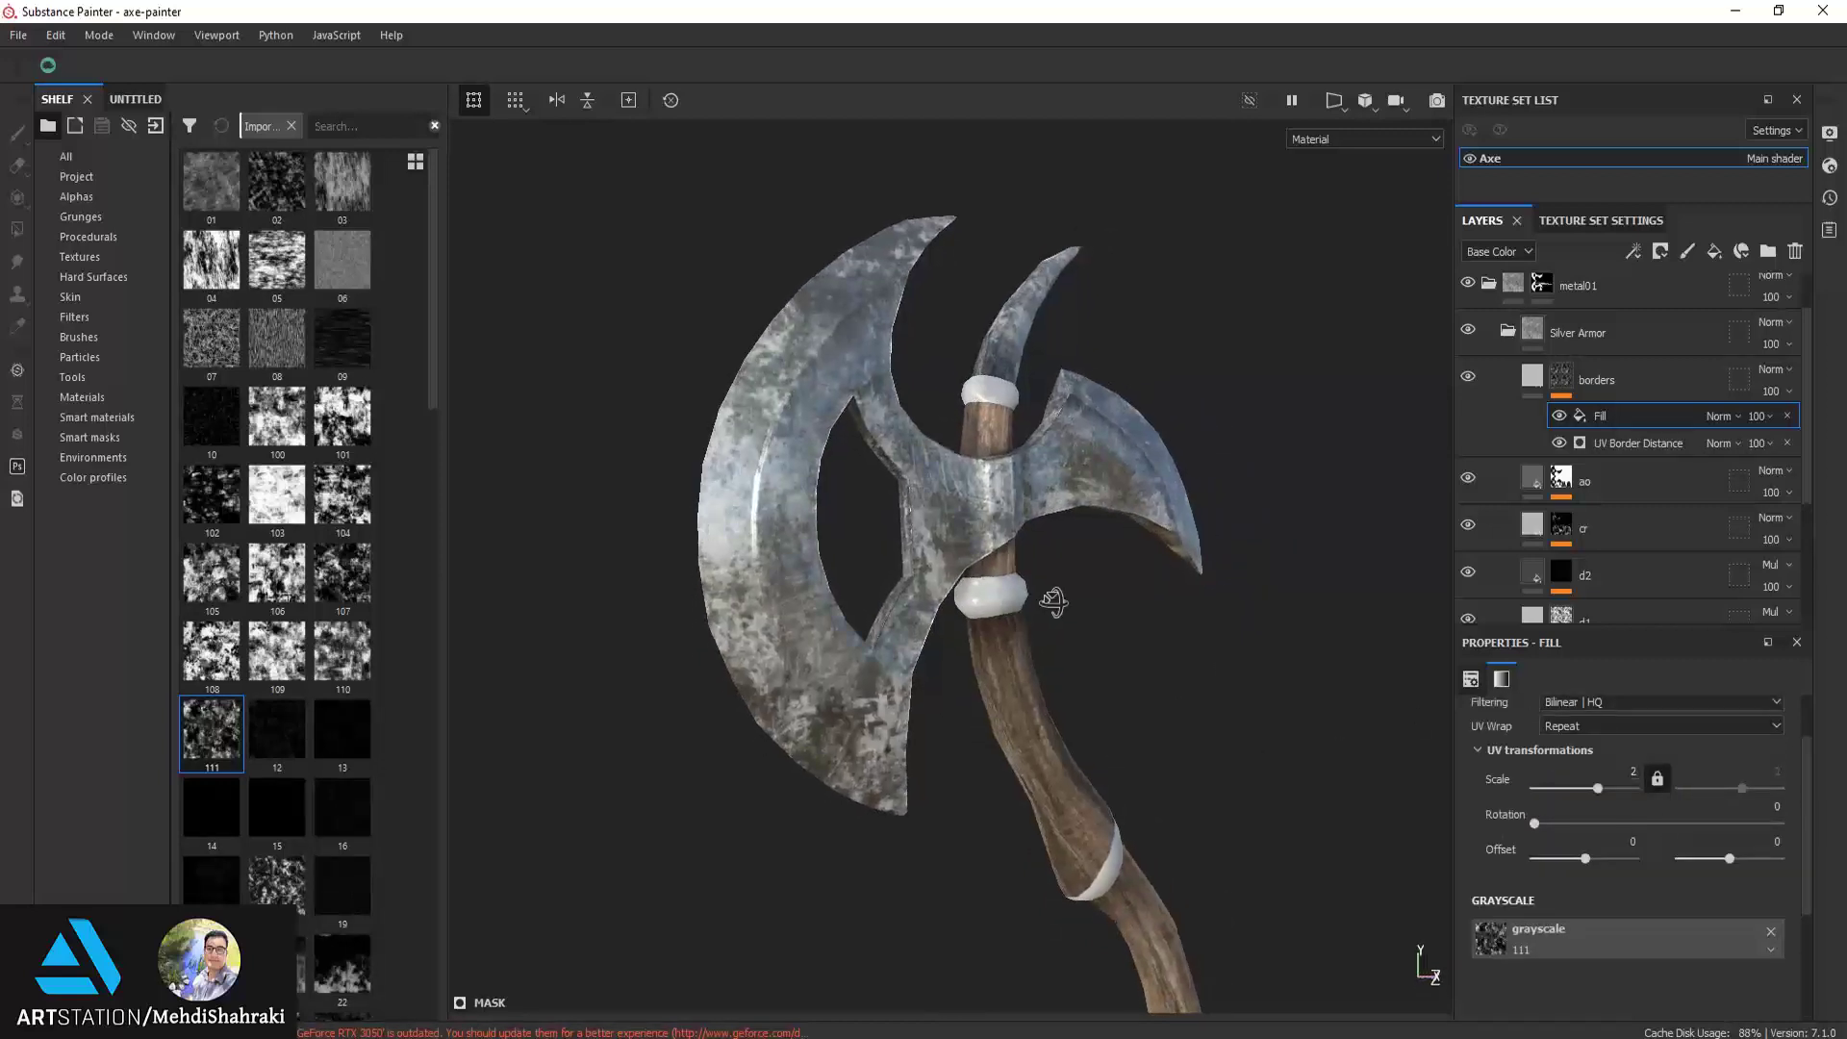
click(1721, 417)
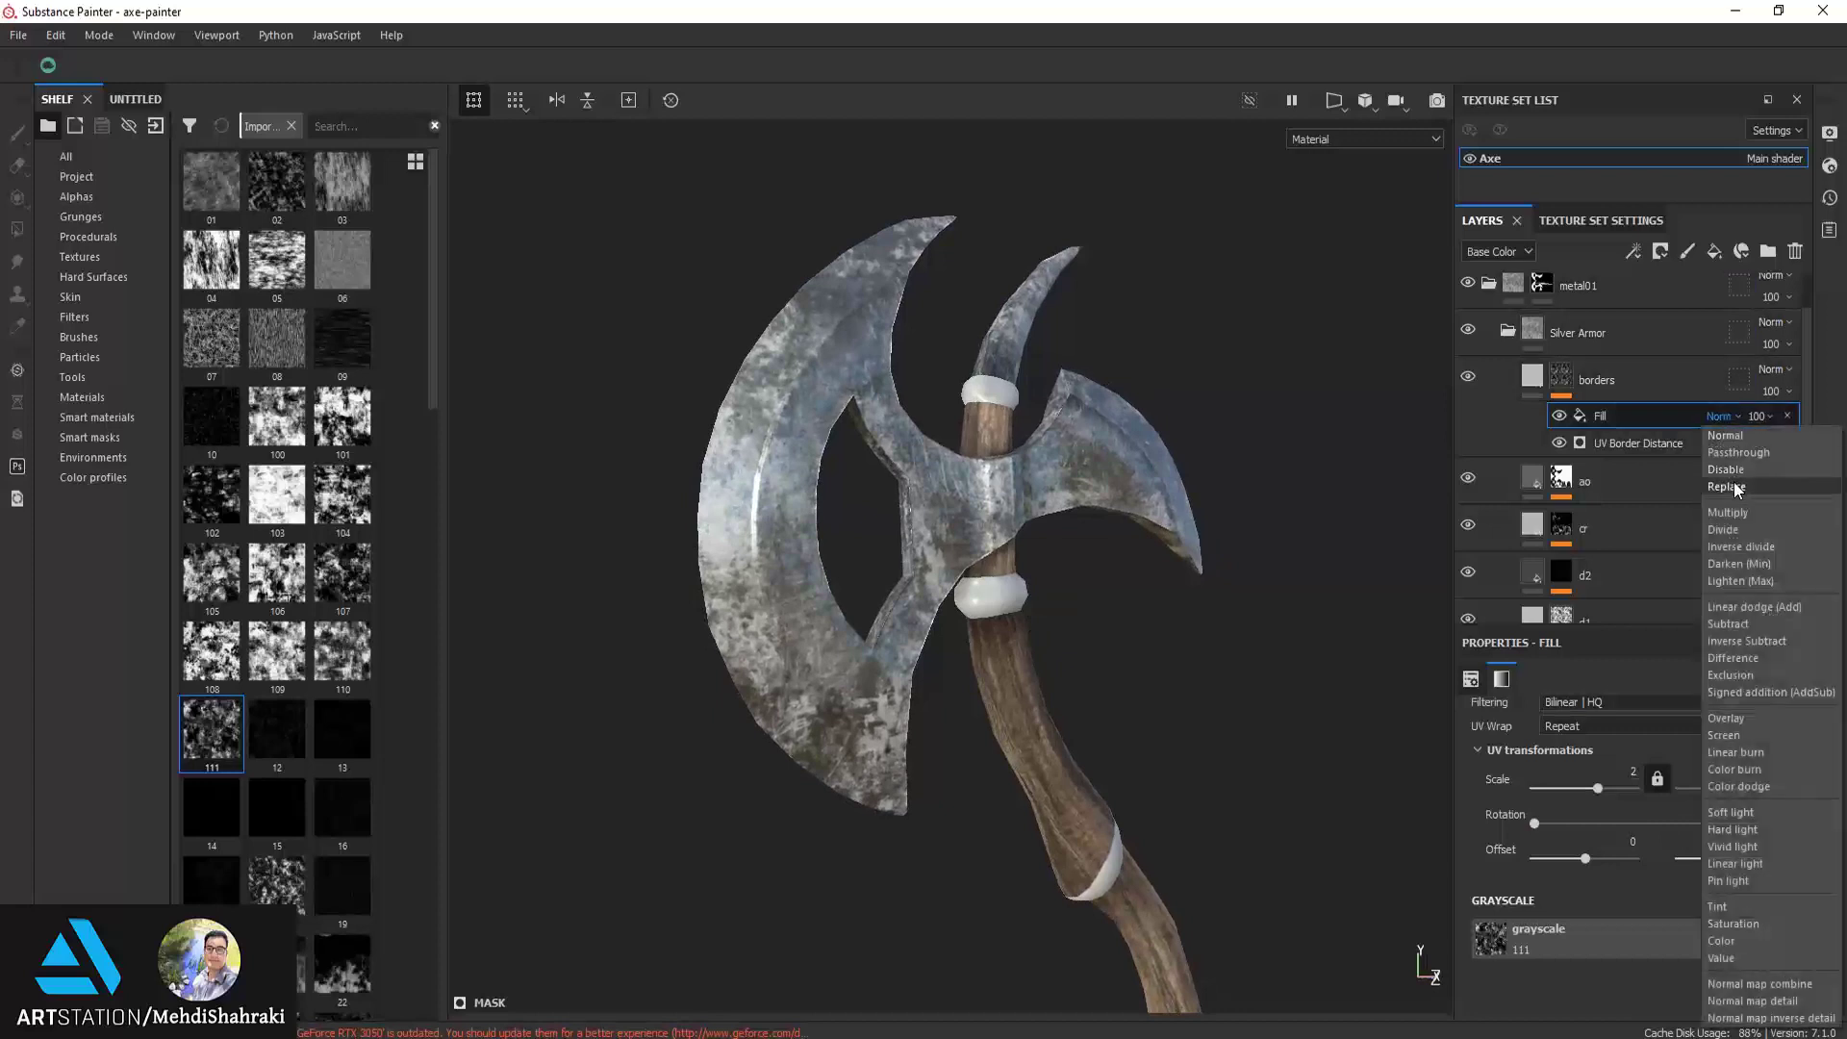
click(1734, 516)
mouse_move(1221, 579)
alt+mouse_down()
mouse_move(1218, 613)
mouse_move(1149, 567)
alt+mouse_up()
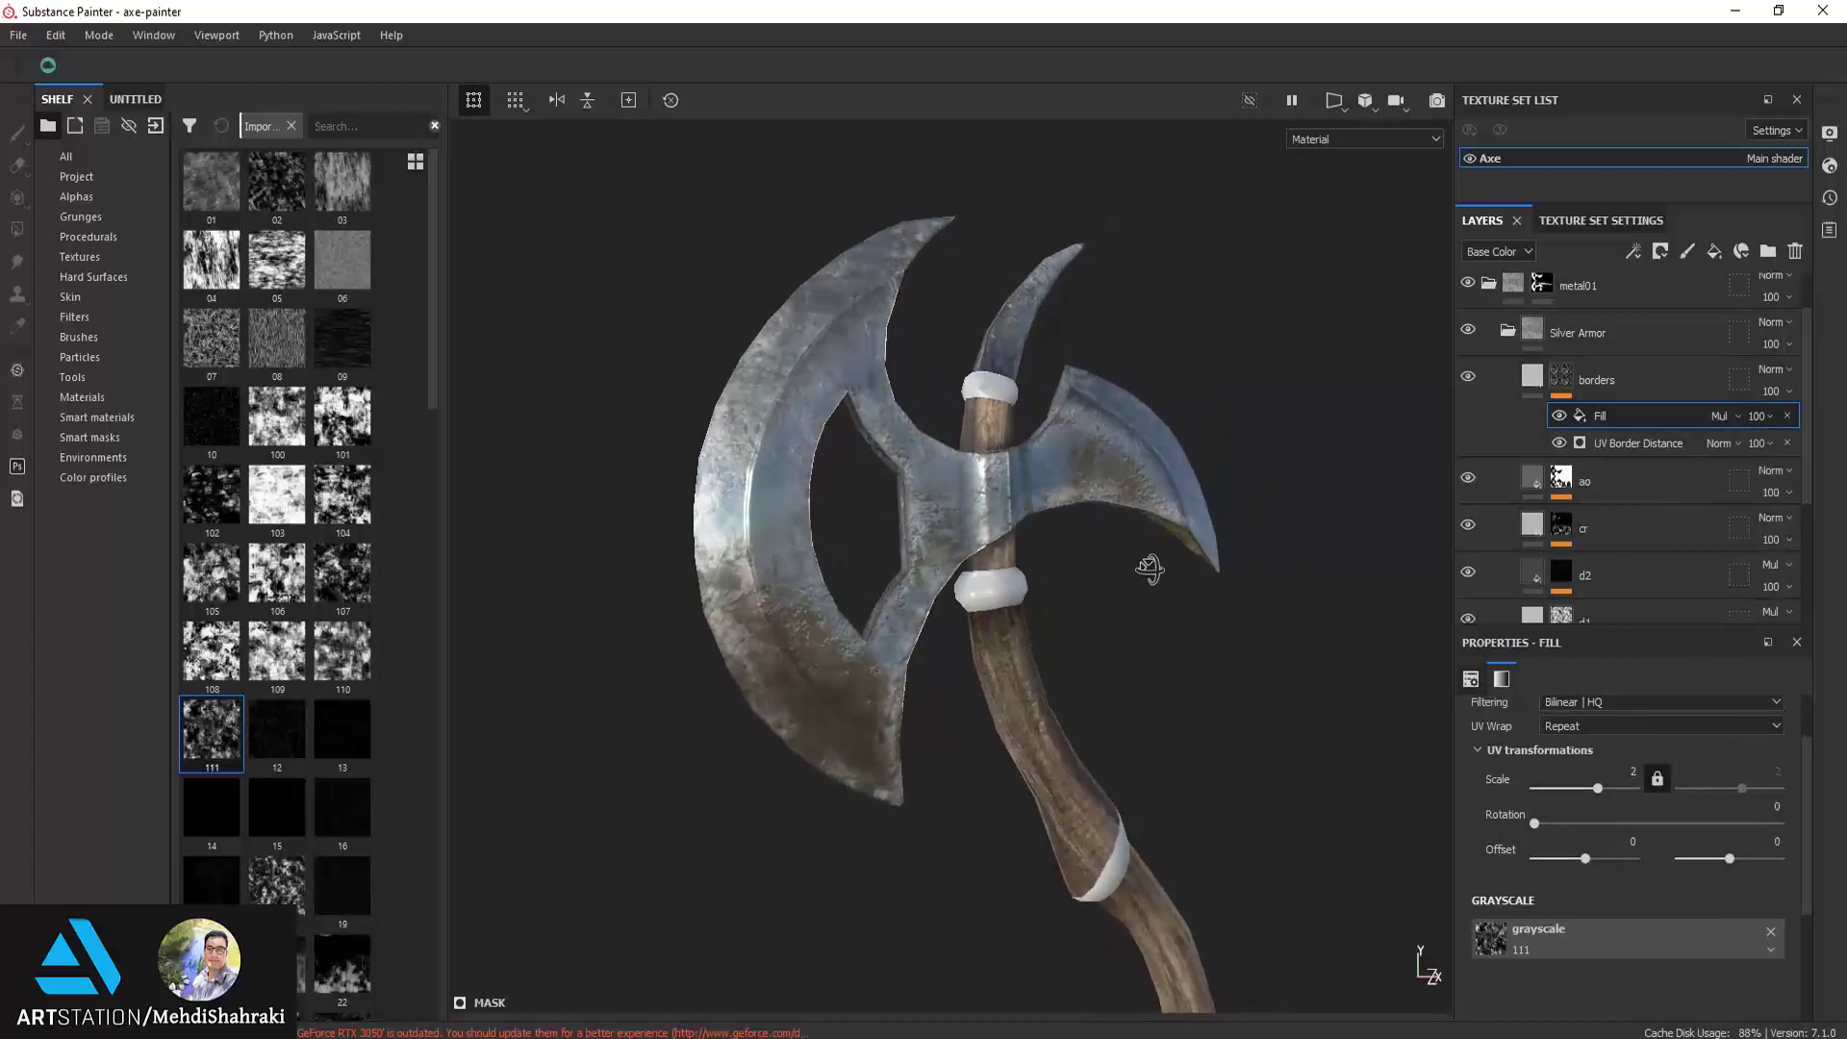
alt+drag(1236, 461, 1478, 486)
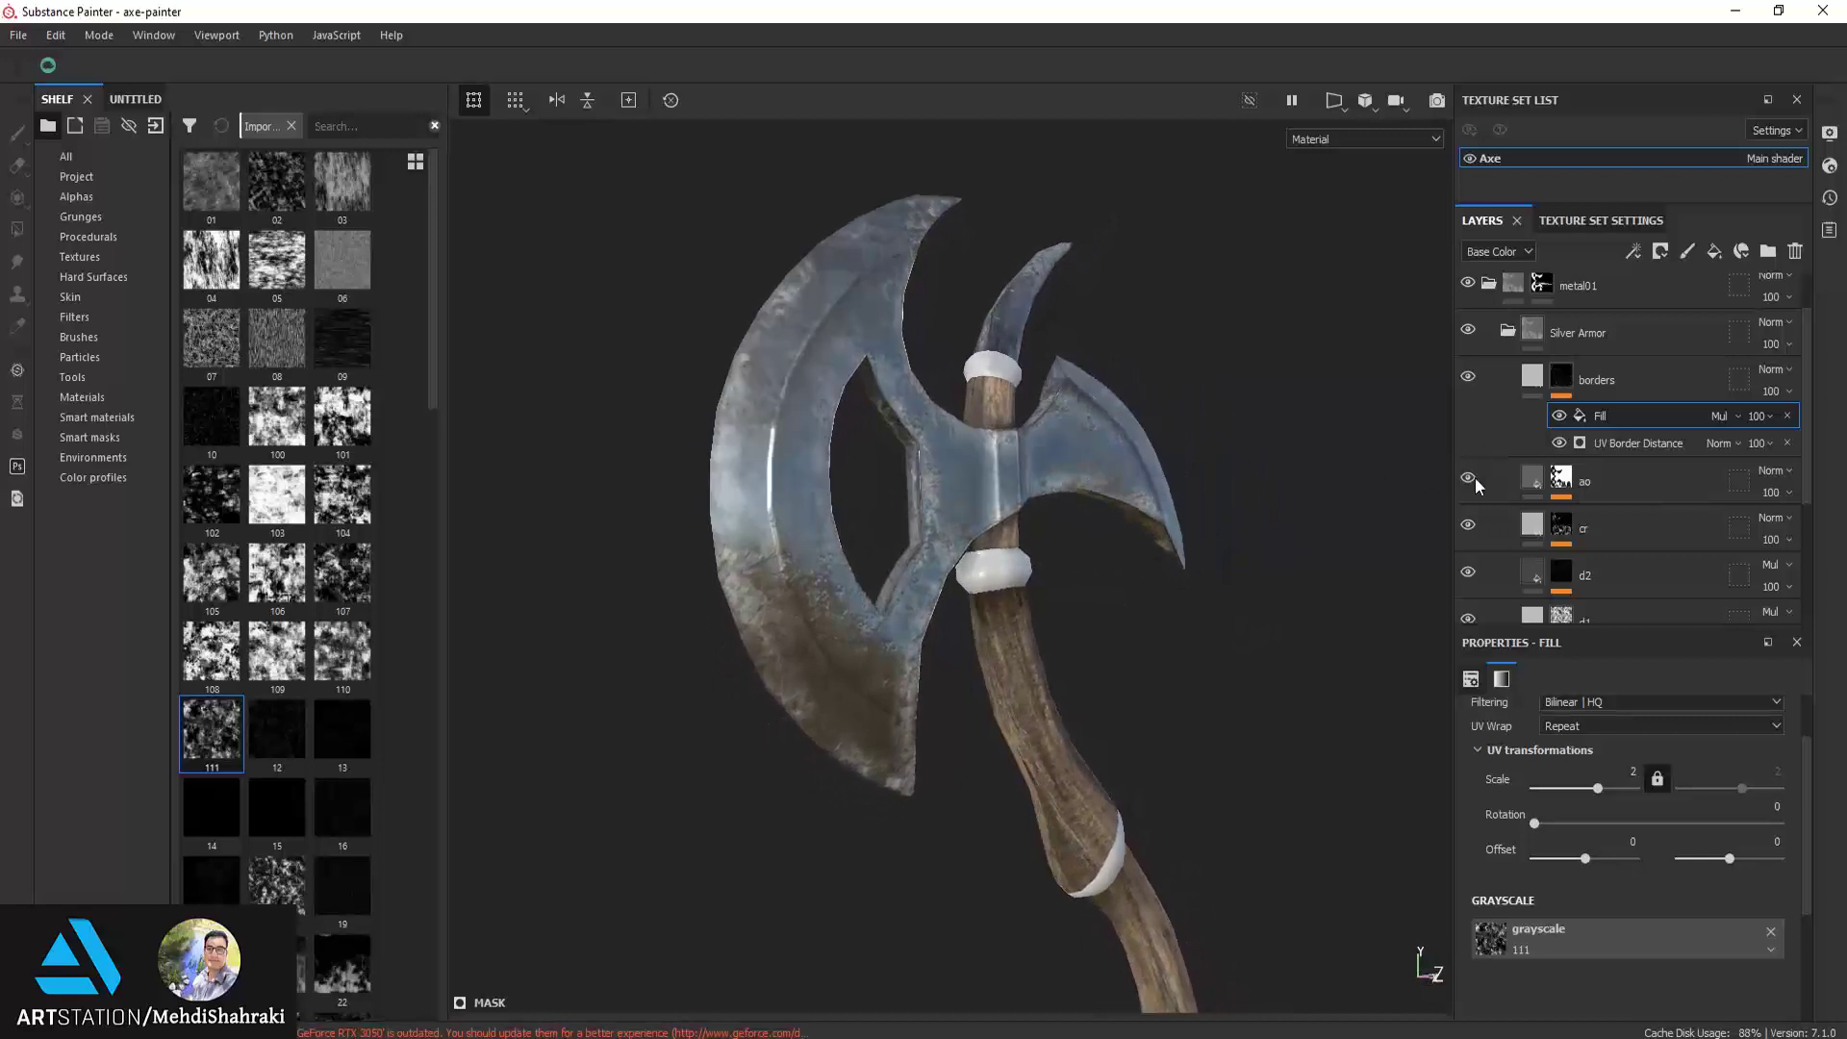
Retune the UV Border Distance generator to Balance 0.12, Contrast 0, Smoothness 0, Distance 0.11
click(1606, 443)
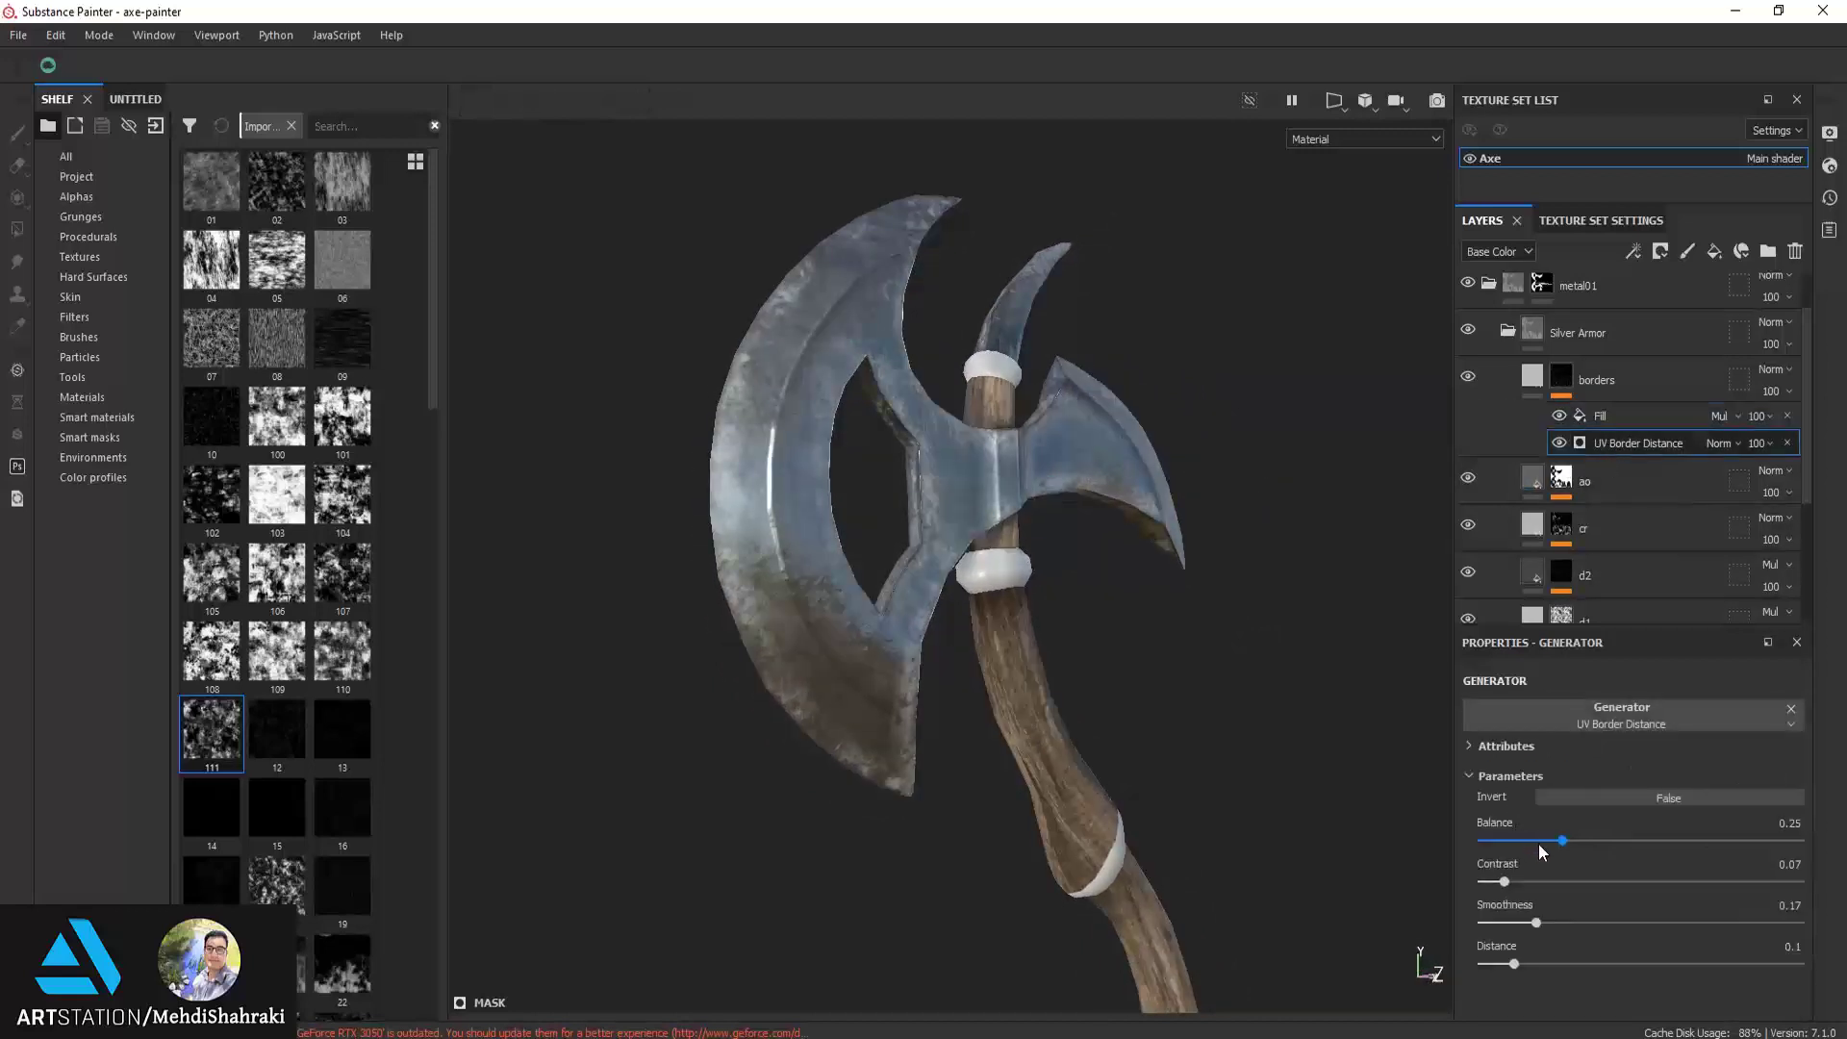
mouse_move(1539, 847)
mouse_down()
mouse_move(1636, 852)
mouse_move(1550, 839)
mouse_up()
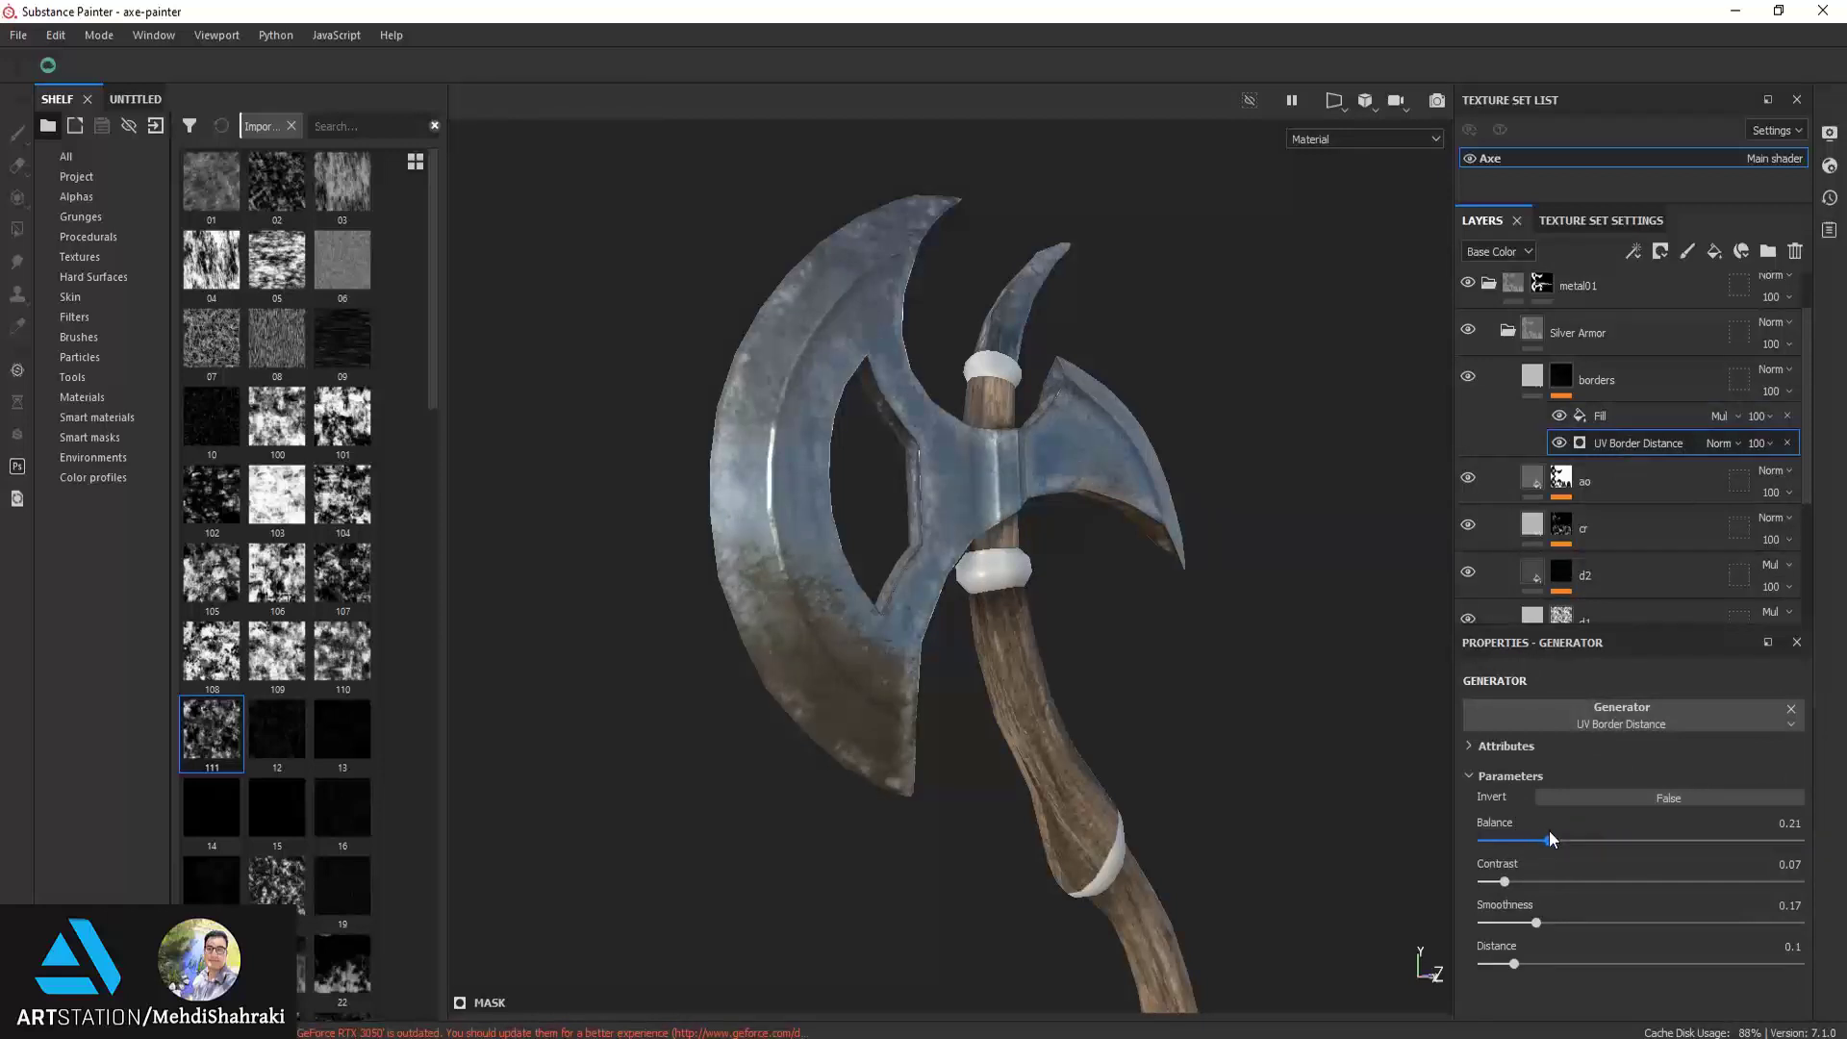
mouse_move(1563, 925)
mouse_down()
mouse_move(1624, 935)
mouse_move(1542, 907)
mouse_move(1538, 962)
mouse_move(1492, 943)
mouse_move(1518, 950)
mouse_move(1546, 923)
mouse_move(1455, 924)
mouse_move(1557, 883)
mouse_move(1516, 840)
mouse_up()
alt+drag(971, 597, 916, 593)
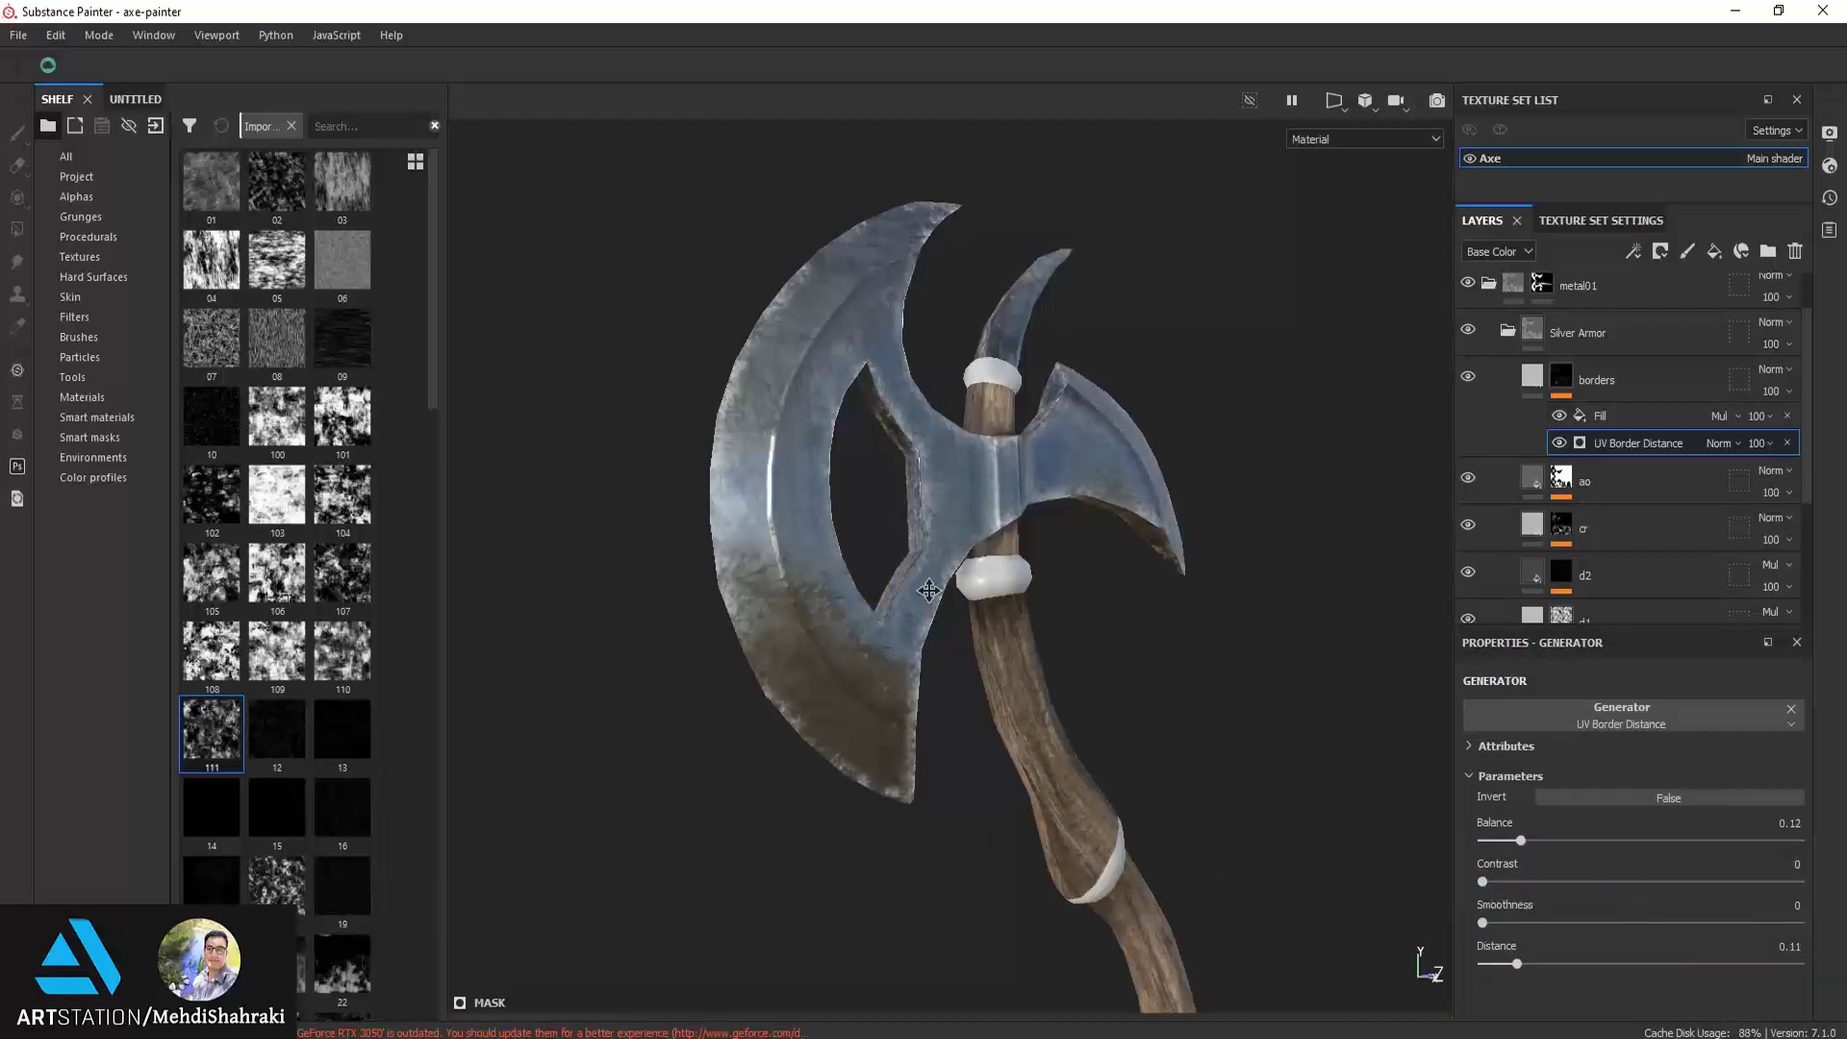
click(1532, 377)
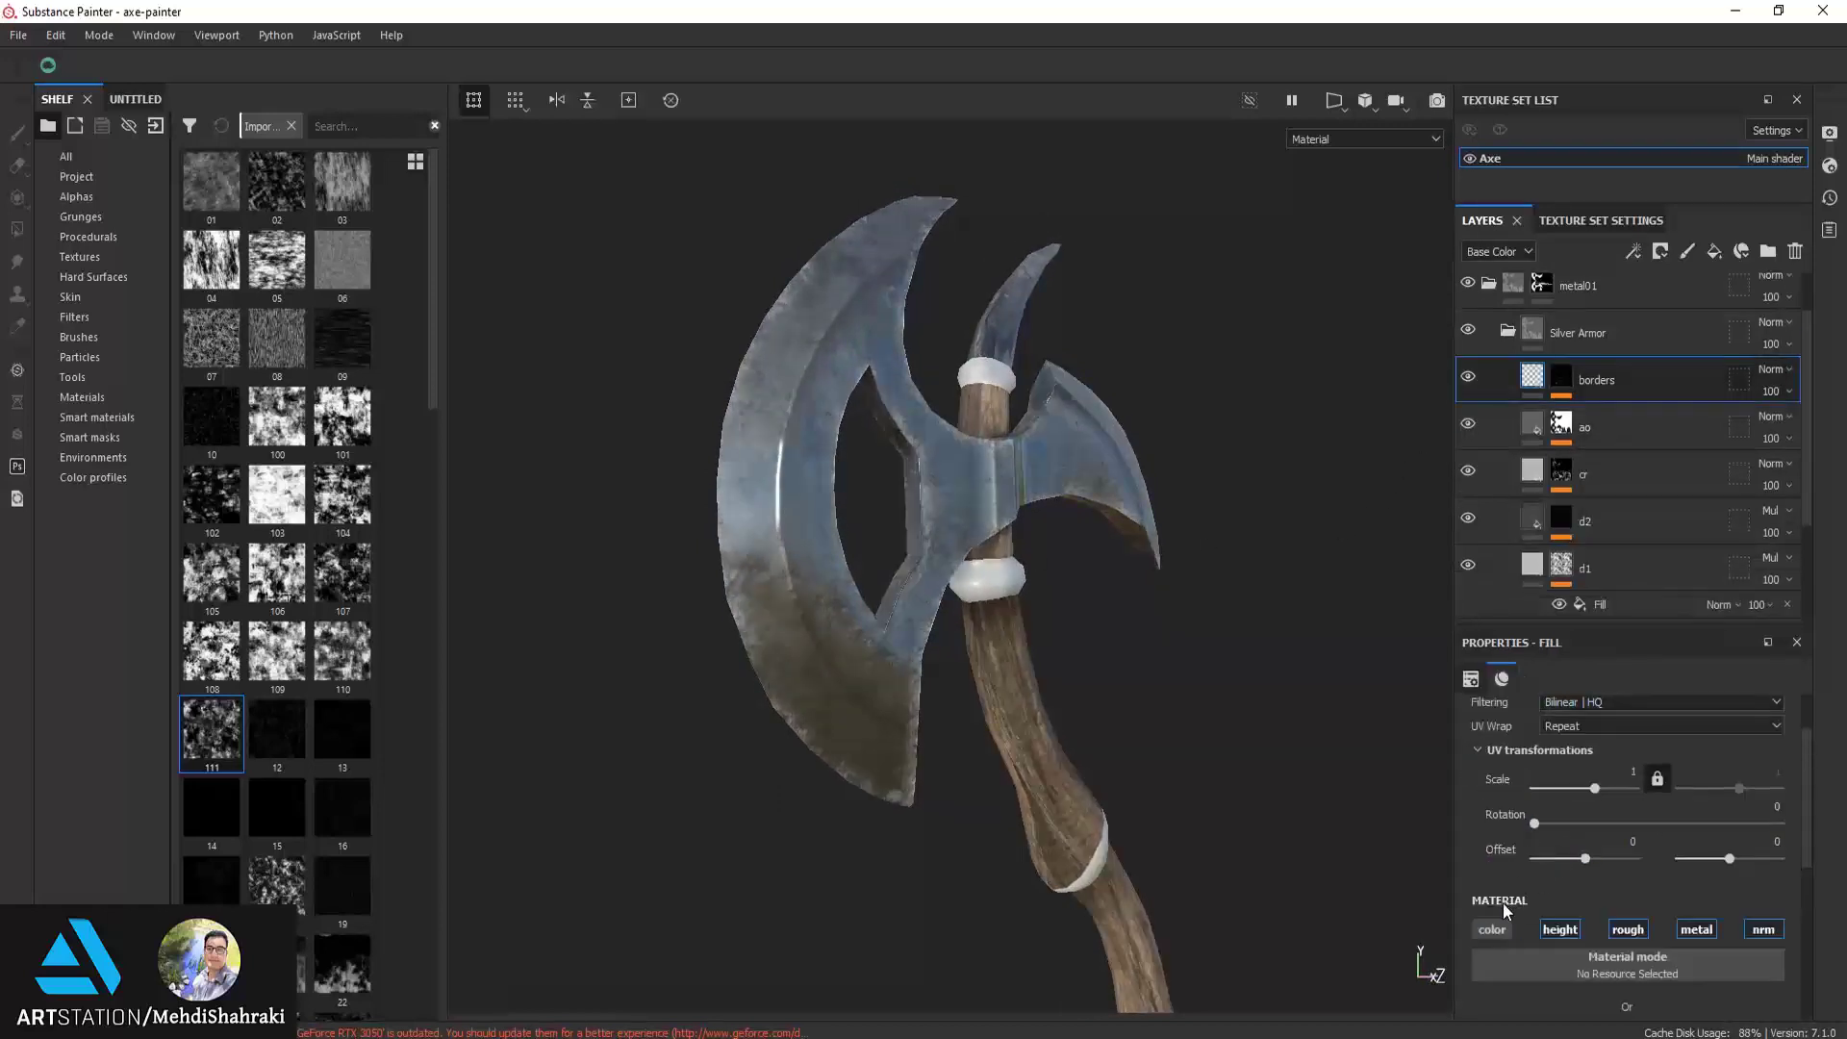
Enable the borders fill's colour channel and set a near-black base colour
scroll(1519, 937, down, 3)
click(1493, 748)
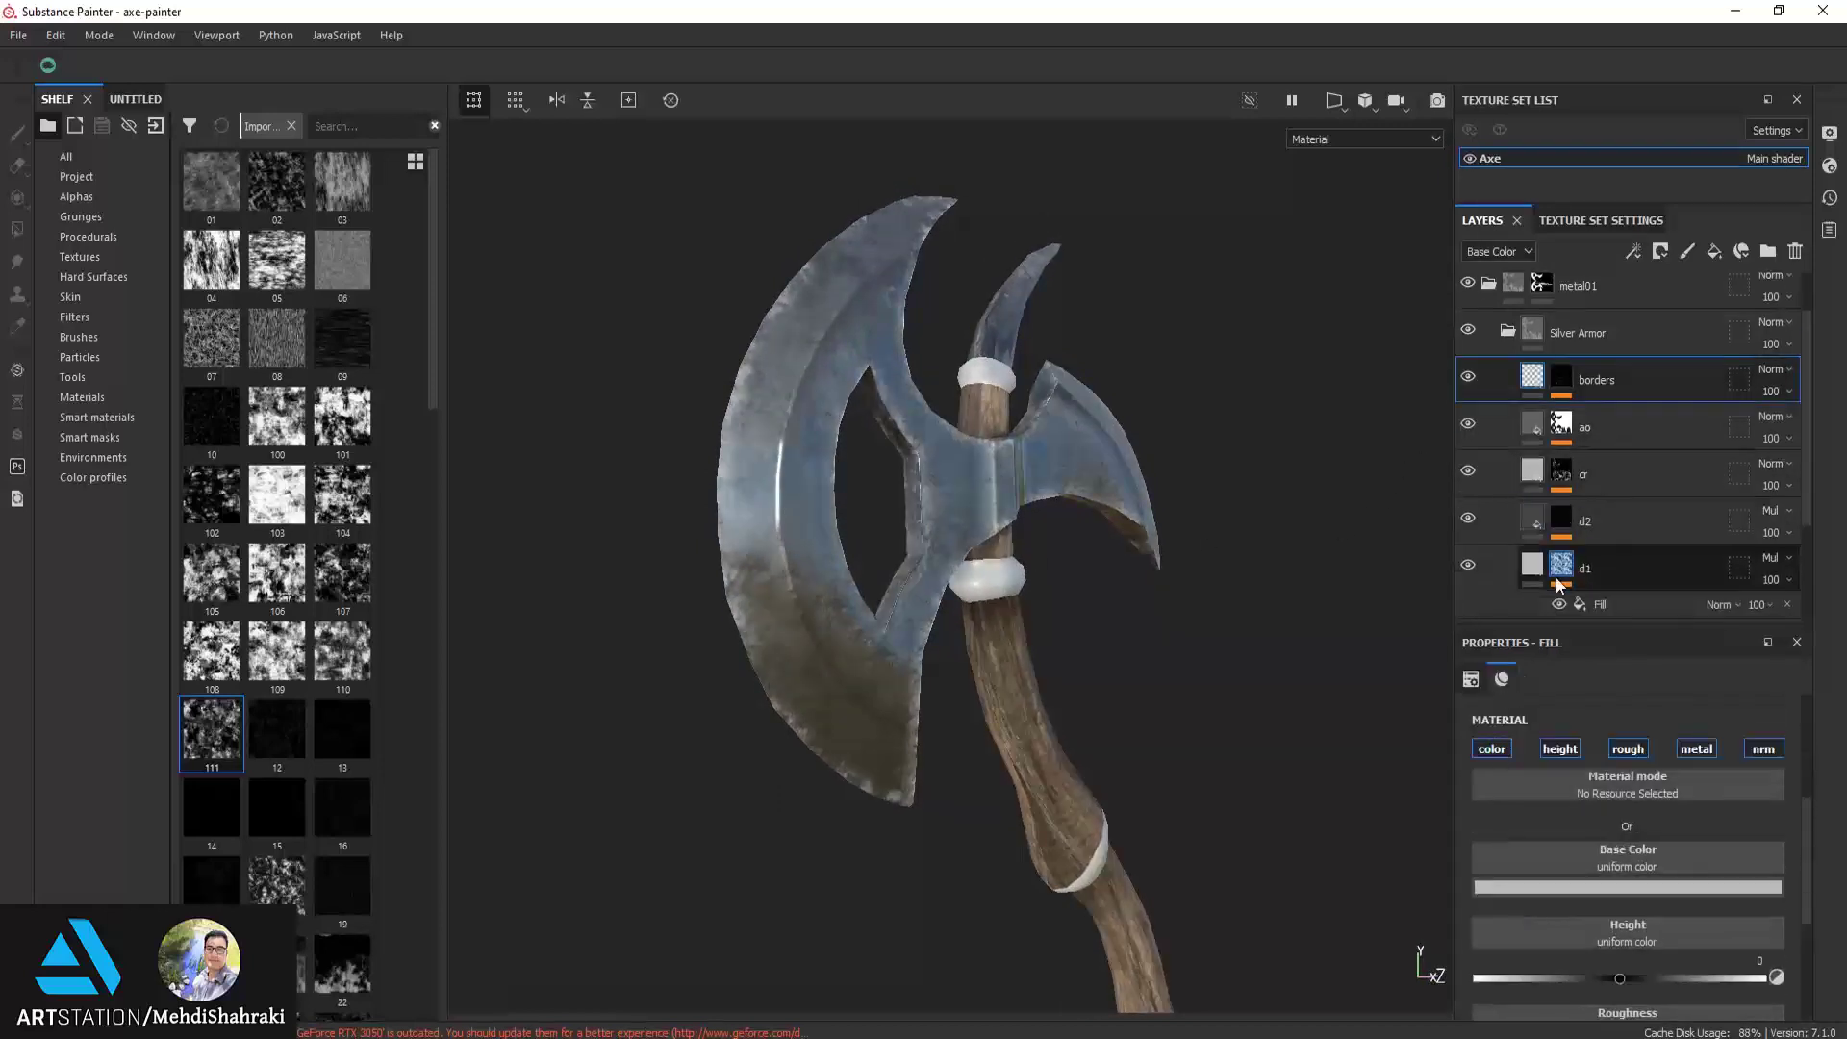
click(1616, 887)
click(1587, 789)
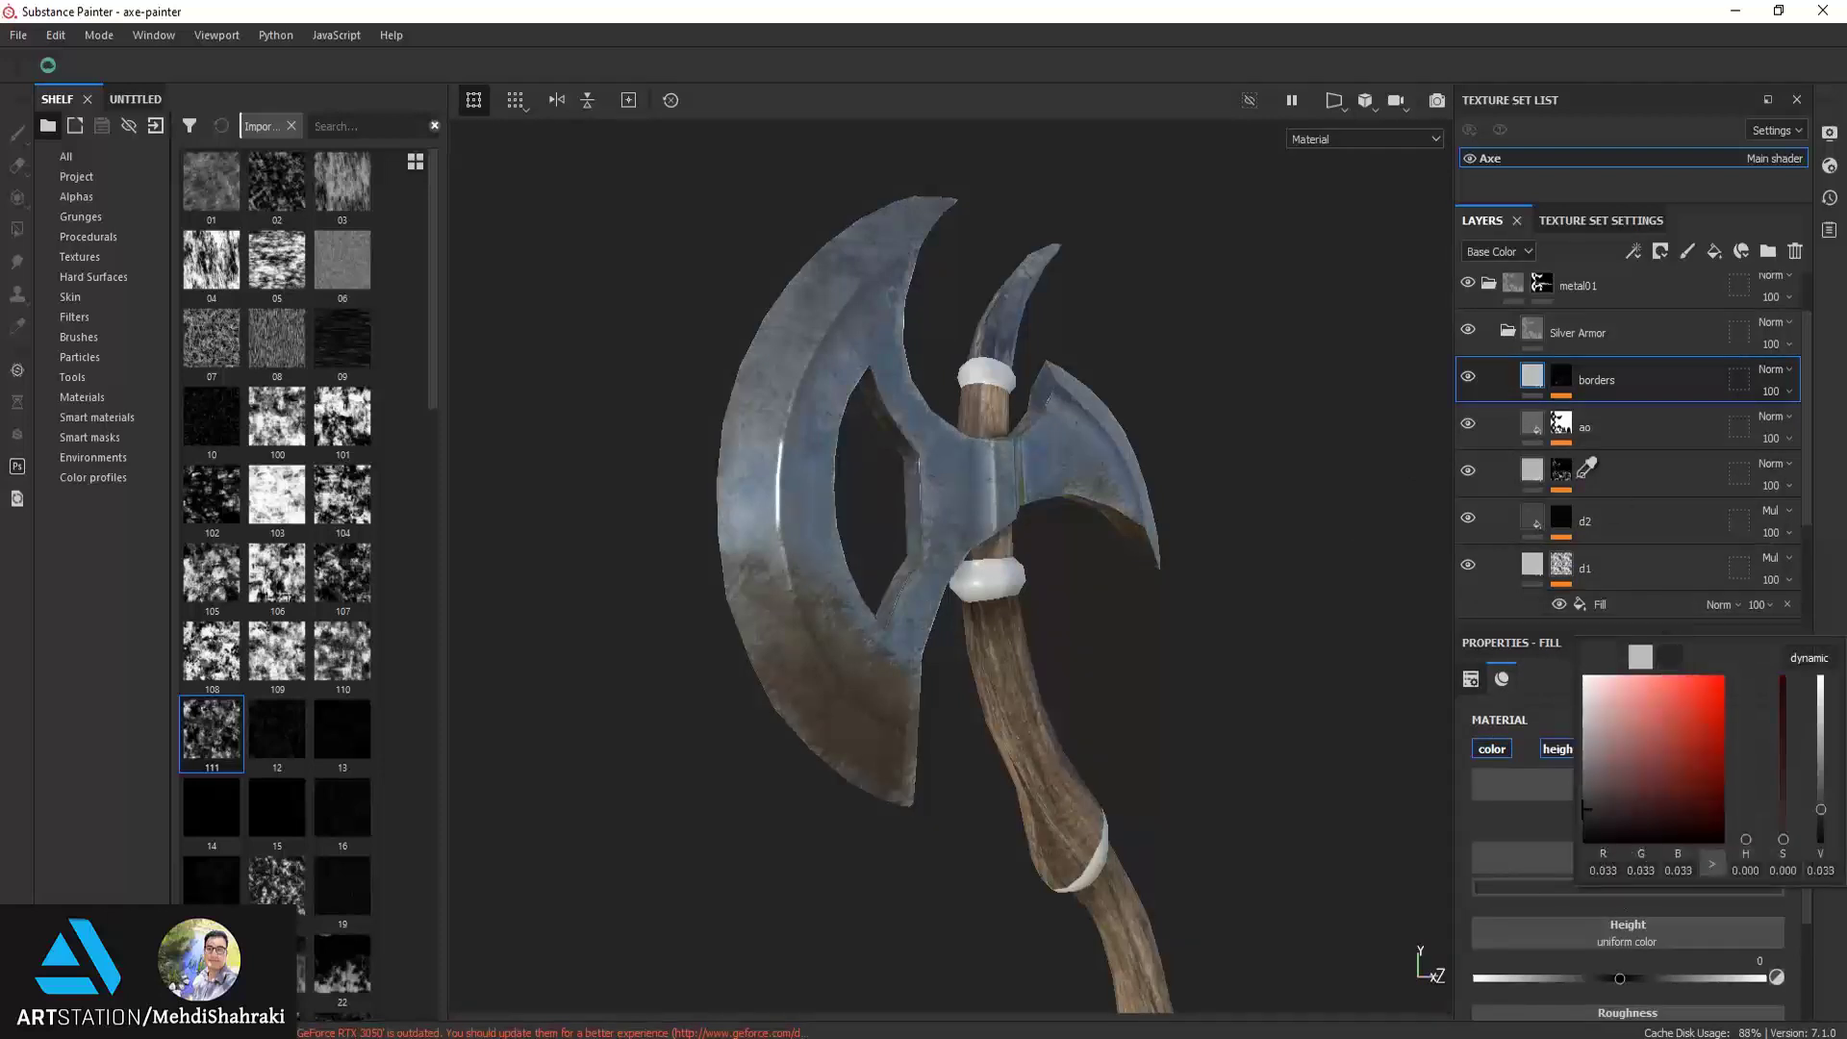
click(1639, 892)
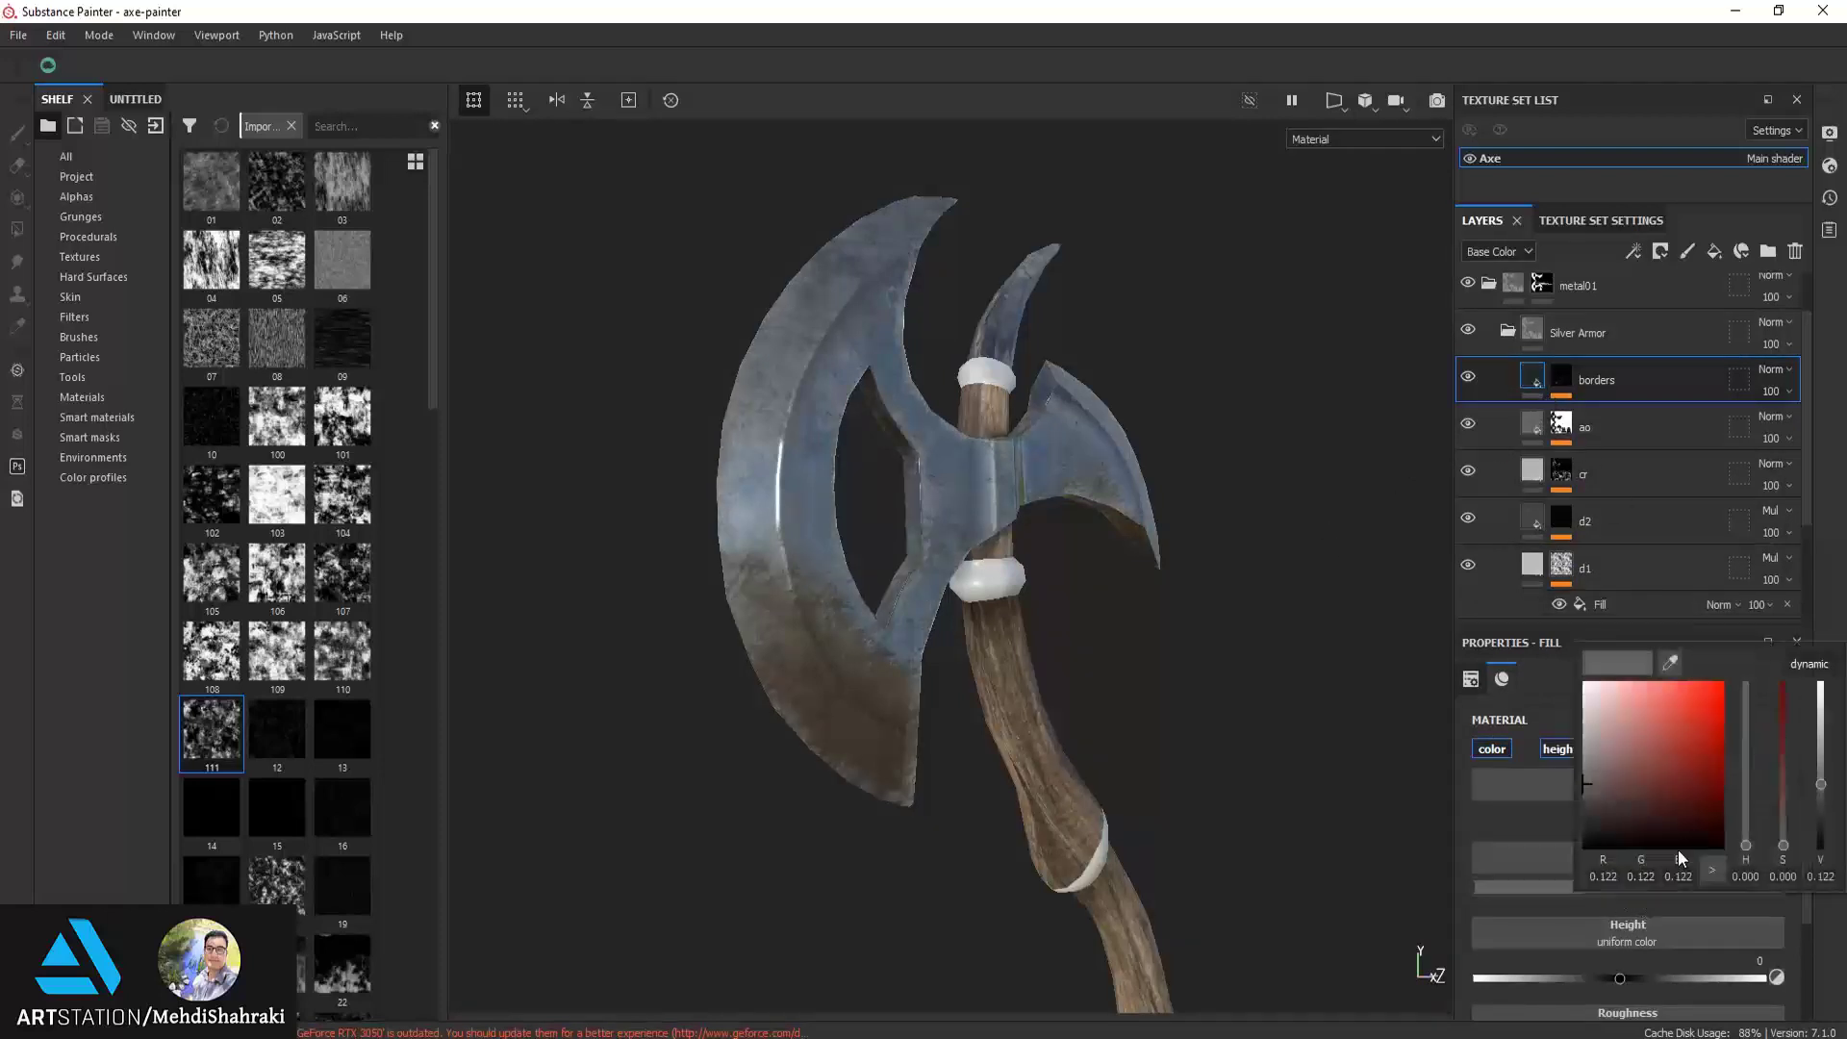
drag(1593, 794, 1577, 808)
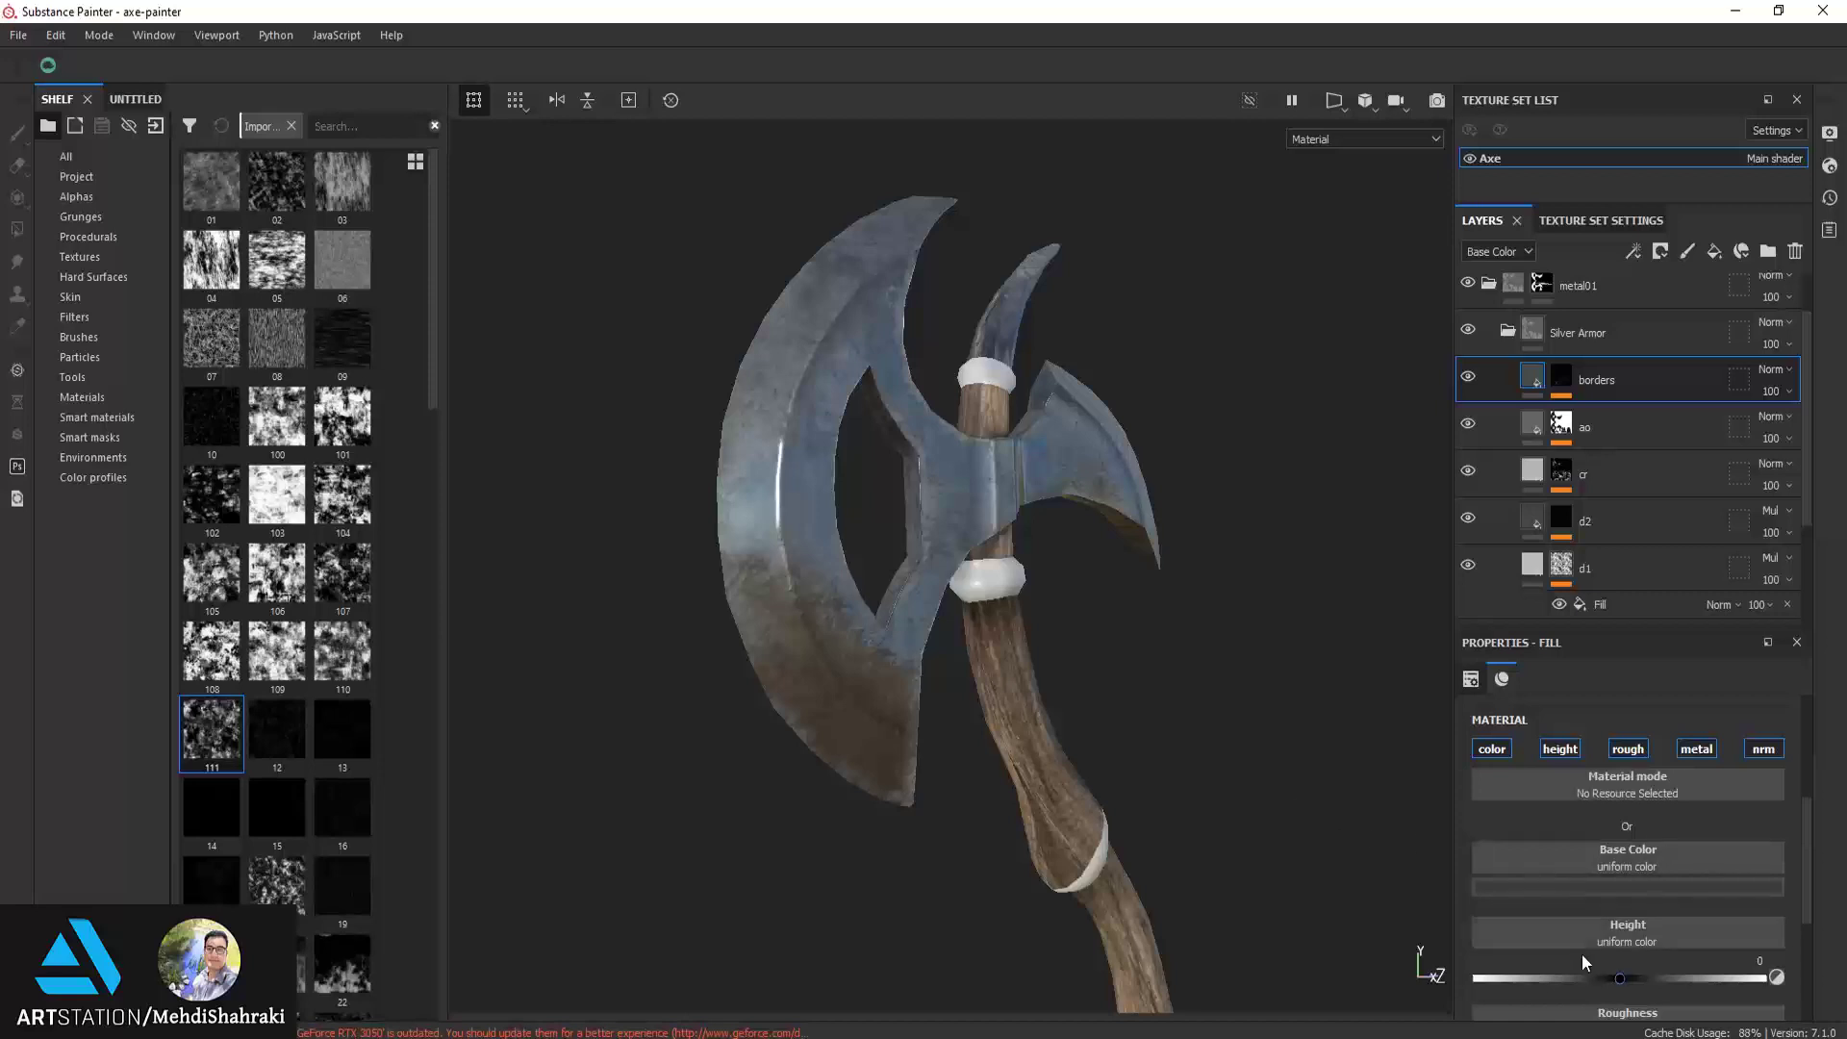
Set the borders fill to Height -0.0724, Roughness 0.8092 and Metallic 0.7467
drag(1587, 977, 1604, 973)
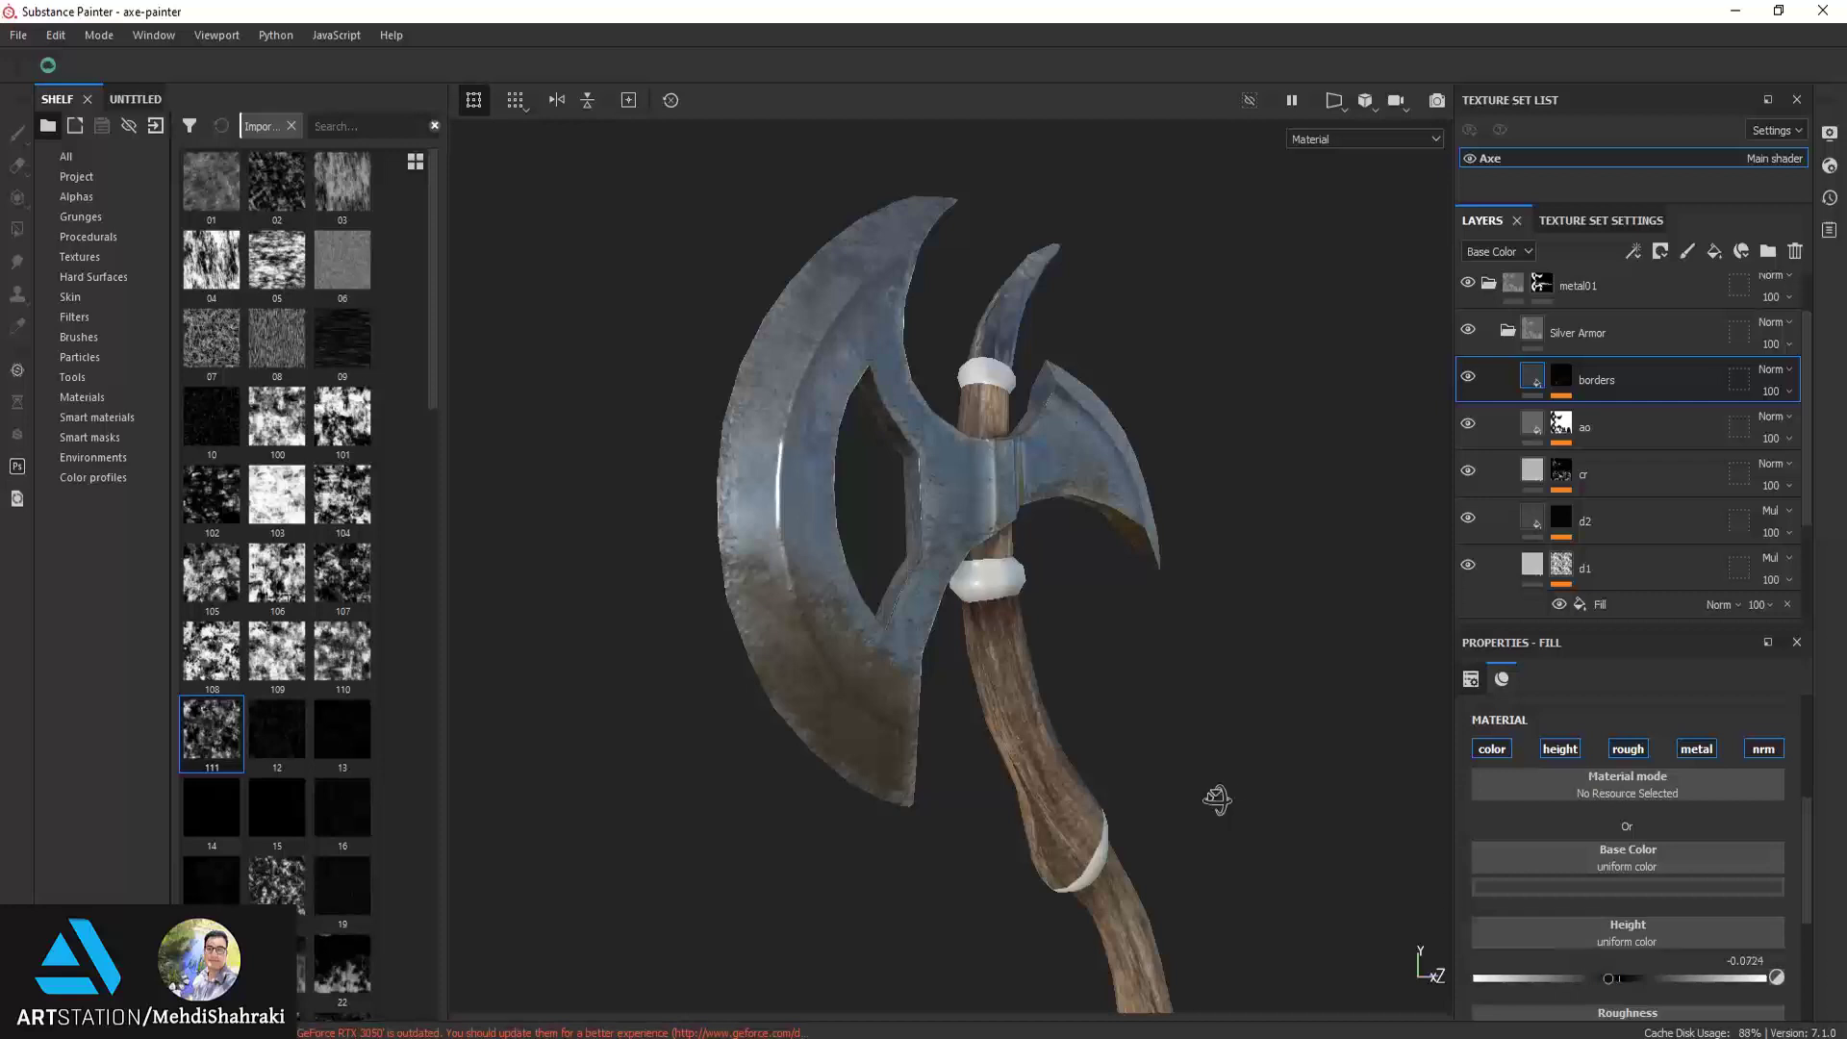
mouse_move(1211, 796)
alt+mouse_down()
mouse_move(1096, 692)
mouse_move(993, 748)
mouse_move(1183, 718)
mouse_move(1220, 783)
mouse_move(1183, 744)
mouse_move(923, 845)
mouse_move(977, 726)
mouse_move(1328, 746)
mouse_move(1192, 733)
mouse_move(1080, 647)
mouse_move(1017, 668)
mouse_move(1429, 733)
mouse_move(1347, 577)
mouse_move(1695, 760)
mouse_move(1302, 741)
mouse_move(1035, 626)
alt+mouse_up()
scroll(1568, 914, down, 2)
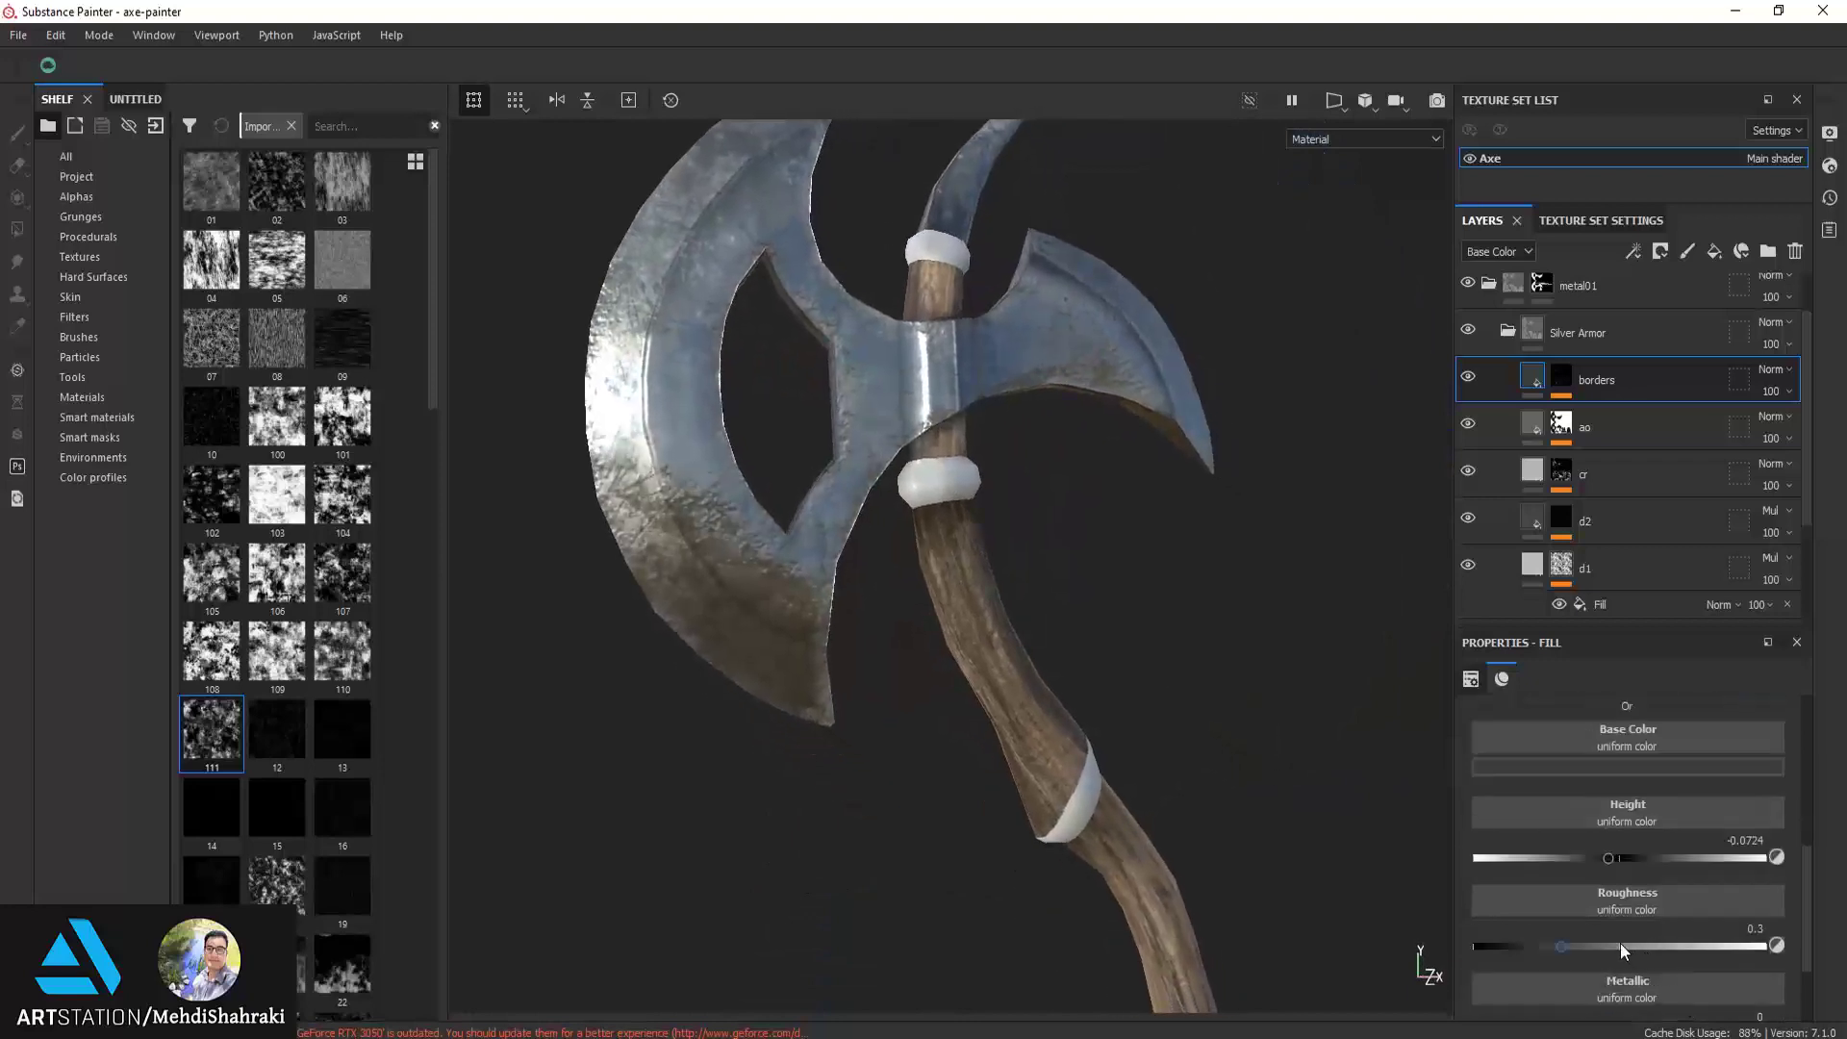
drag(1705, 946, 1713, 973)
scroll(1664, 943, down, 1)
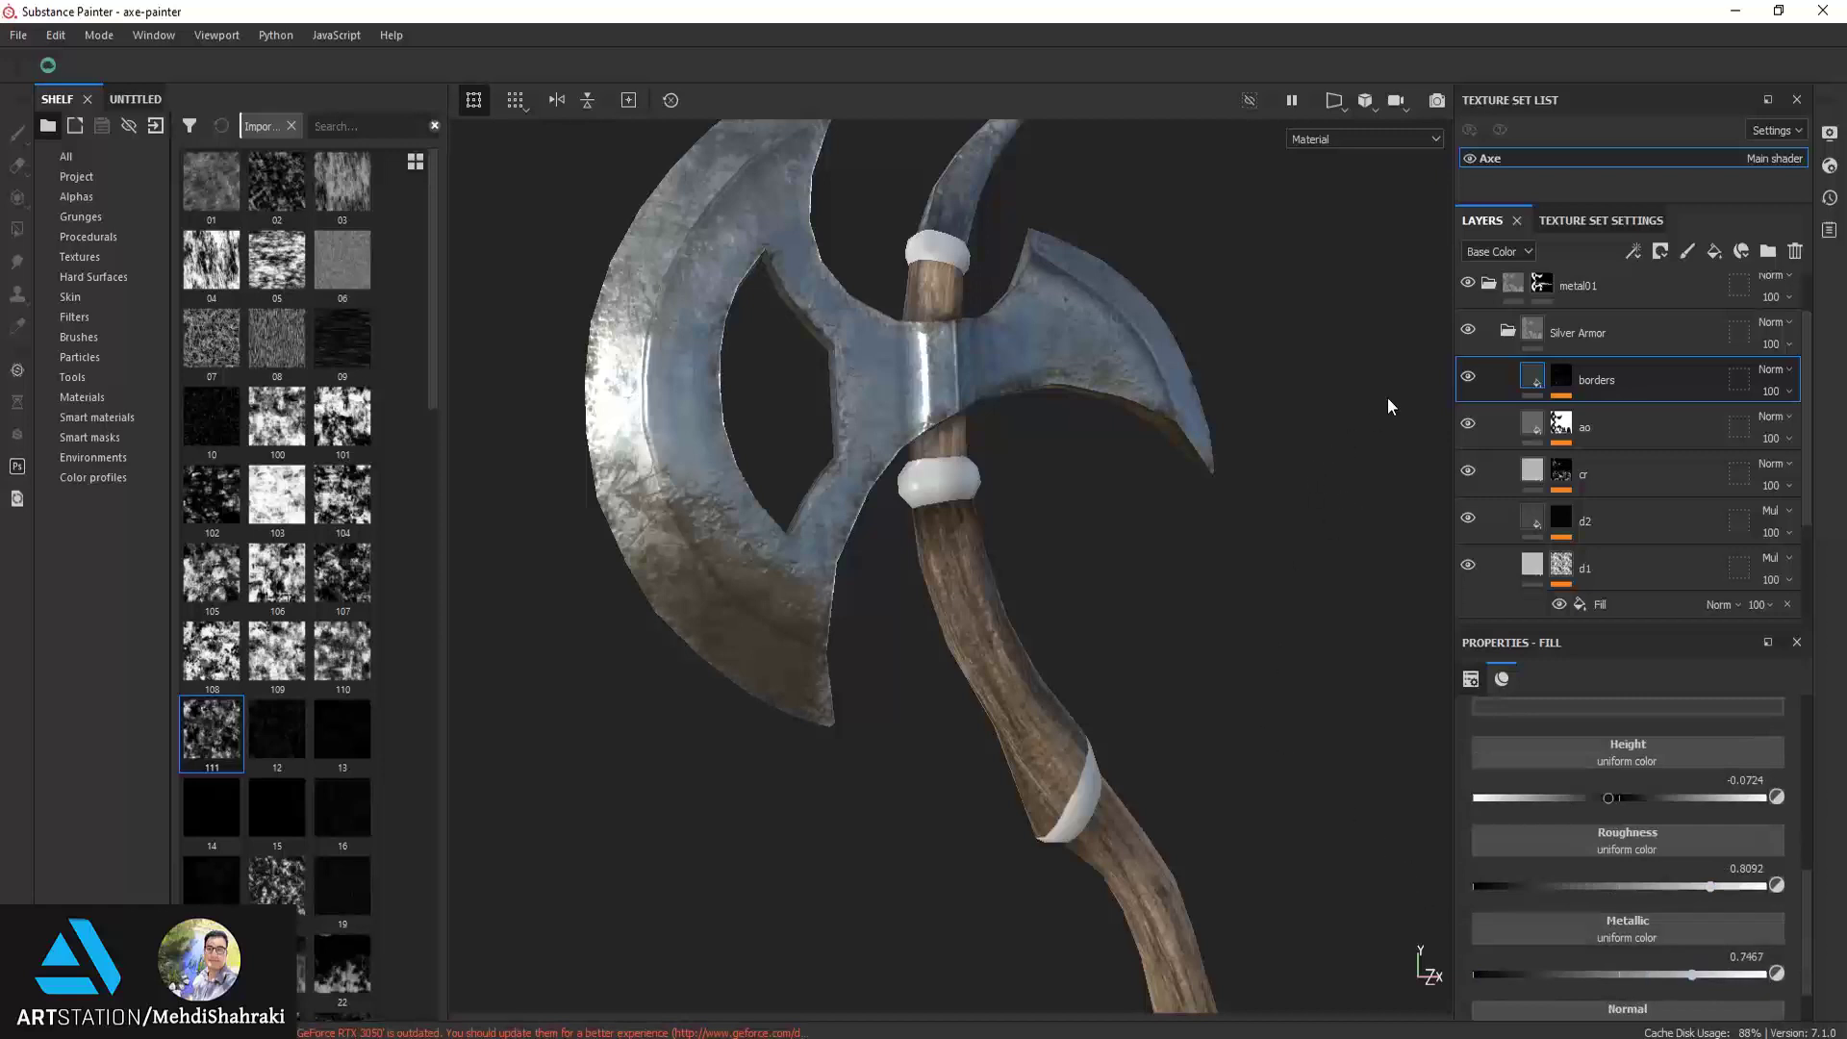
mouse_move(1387, 404)
alt+mouse_down()
mouse_move(1096, 475)
mouse_move(1100, 515)
alt+mouse_up()
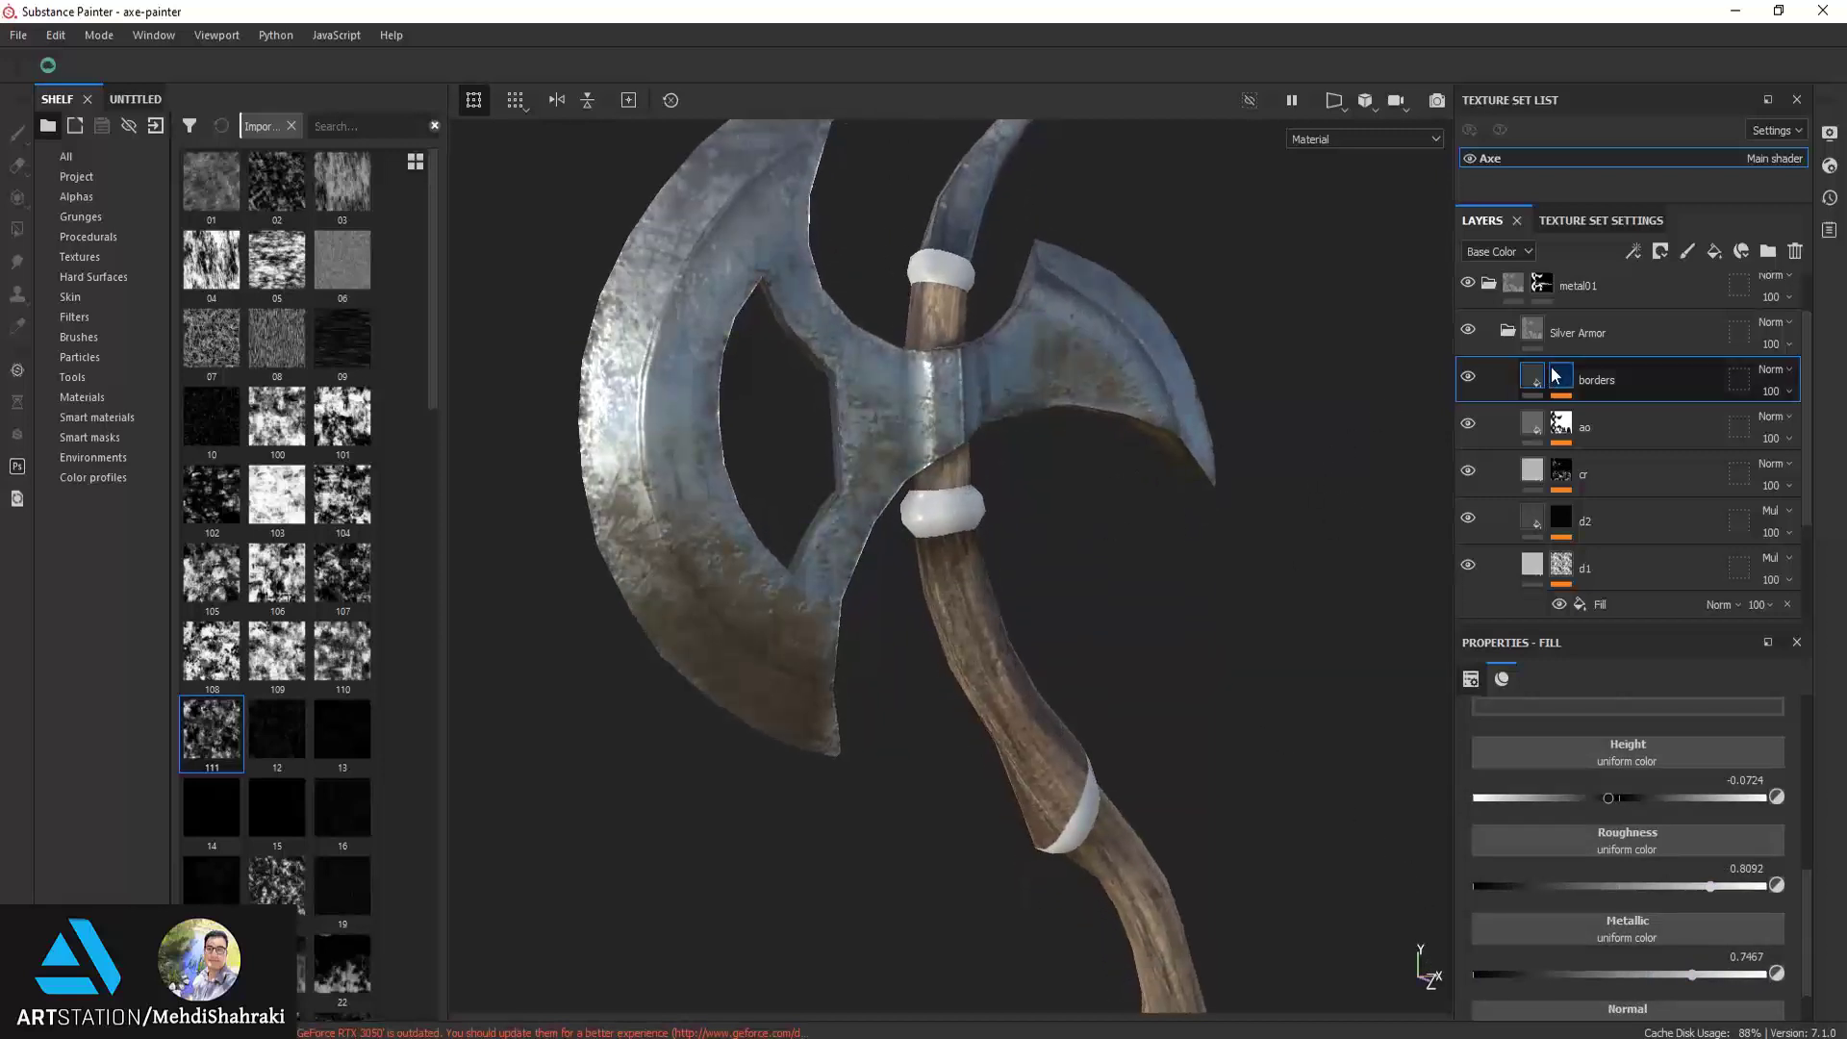
scroll(1554, 487, down, 2)
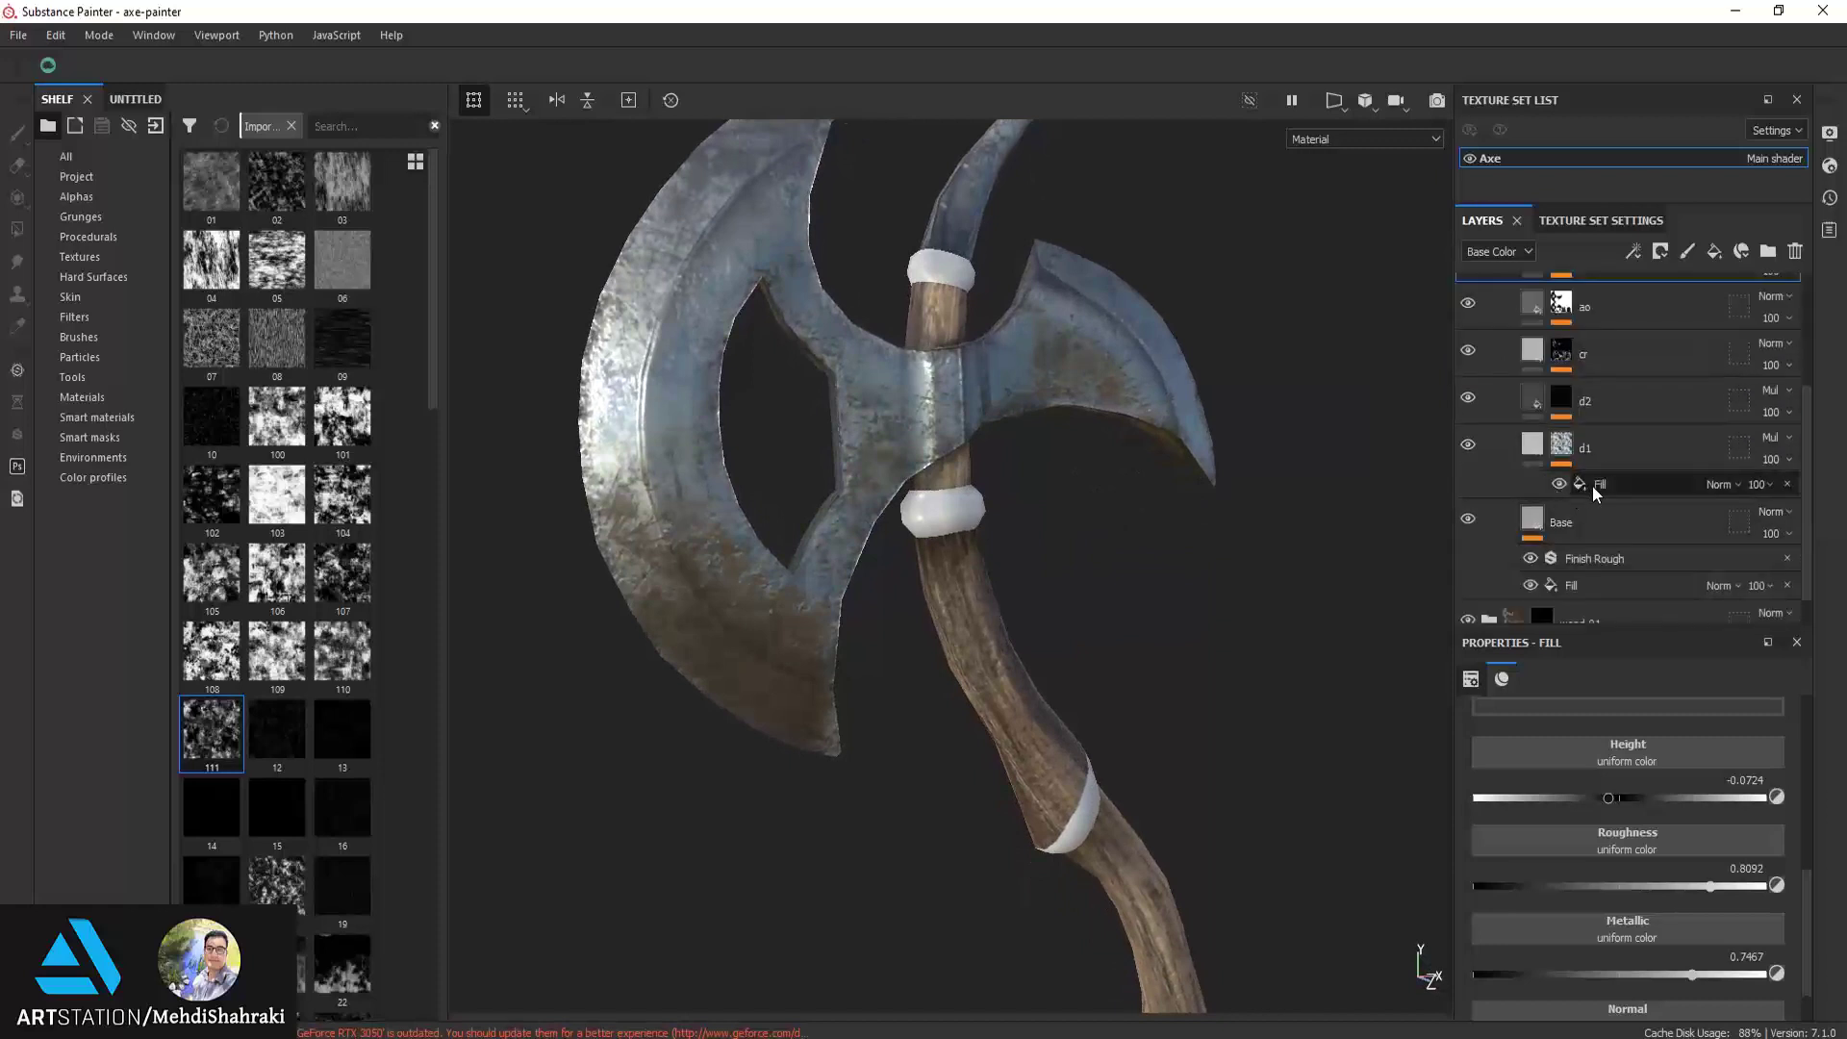
Let the Base layer's Finish Rough filter affect height, with Brushing Intensity 0.47
click(1594, 489)
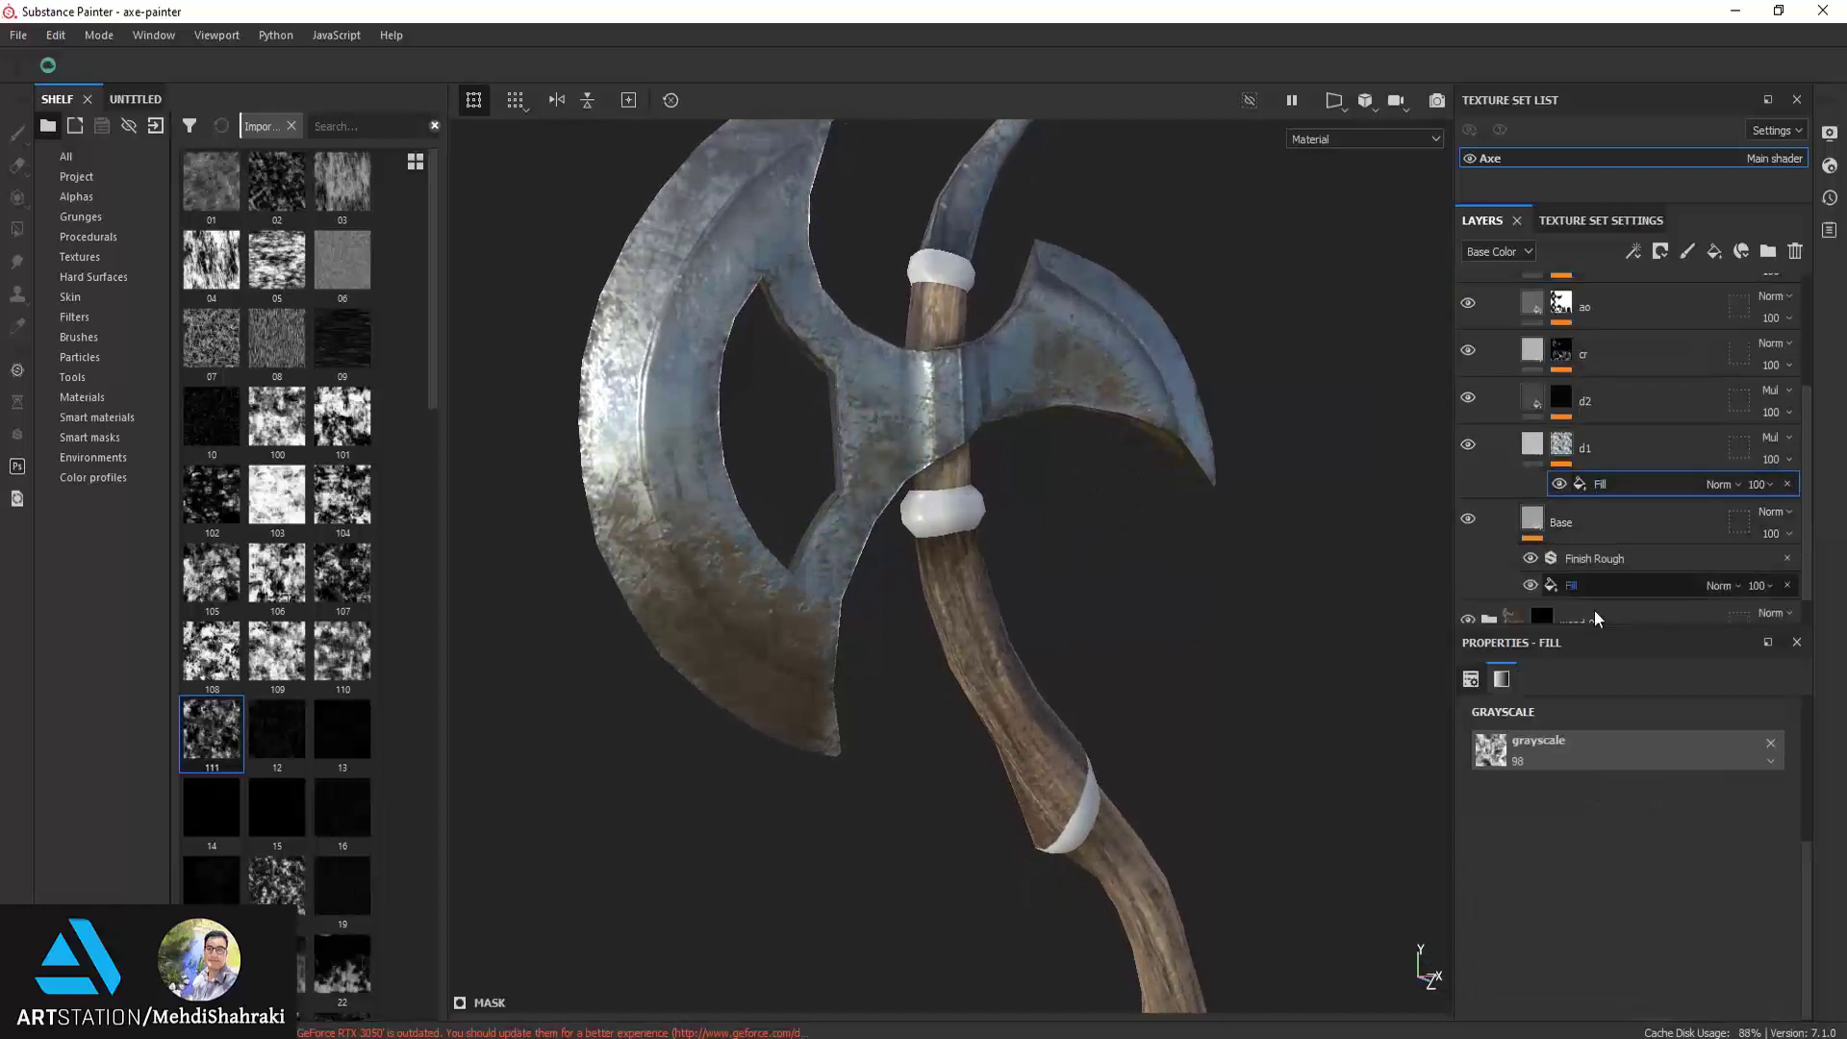
click(1584, 562)
mouse_move(1564, 904)
mouse_down()
mouse_move(1487, 909)
mouse_move(1564, 904)
mouse_up()
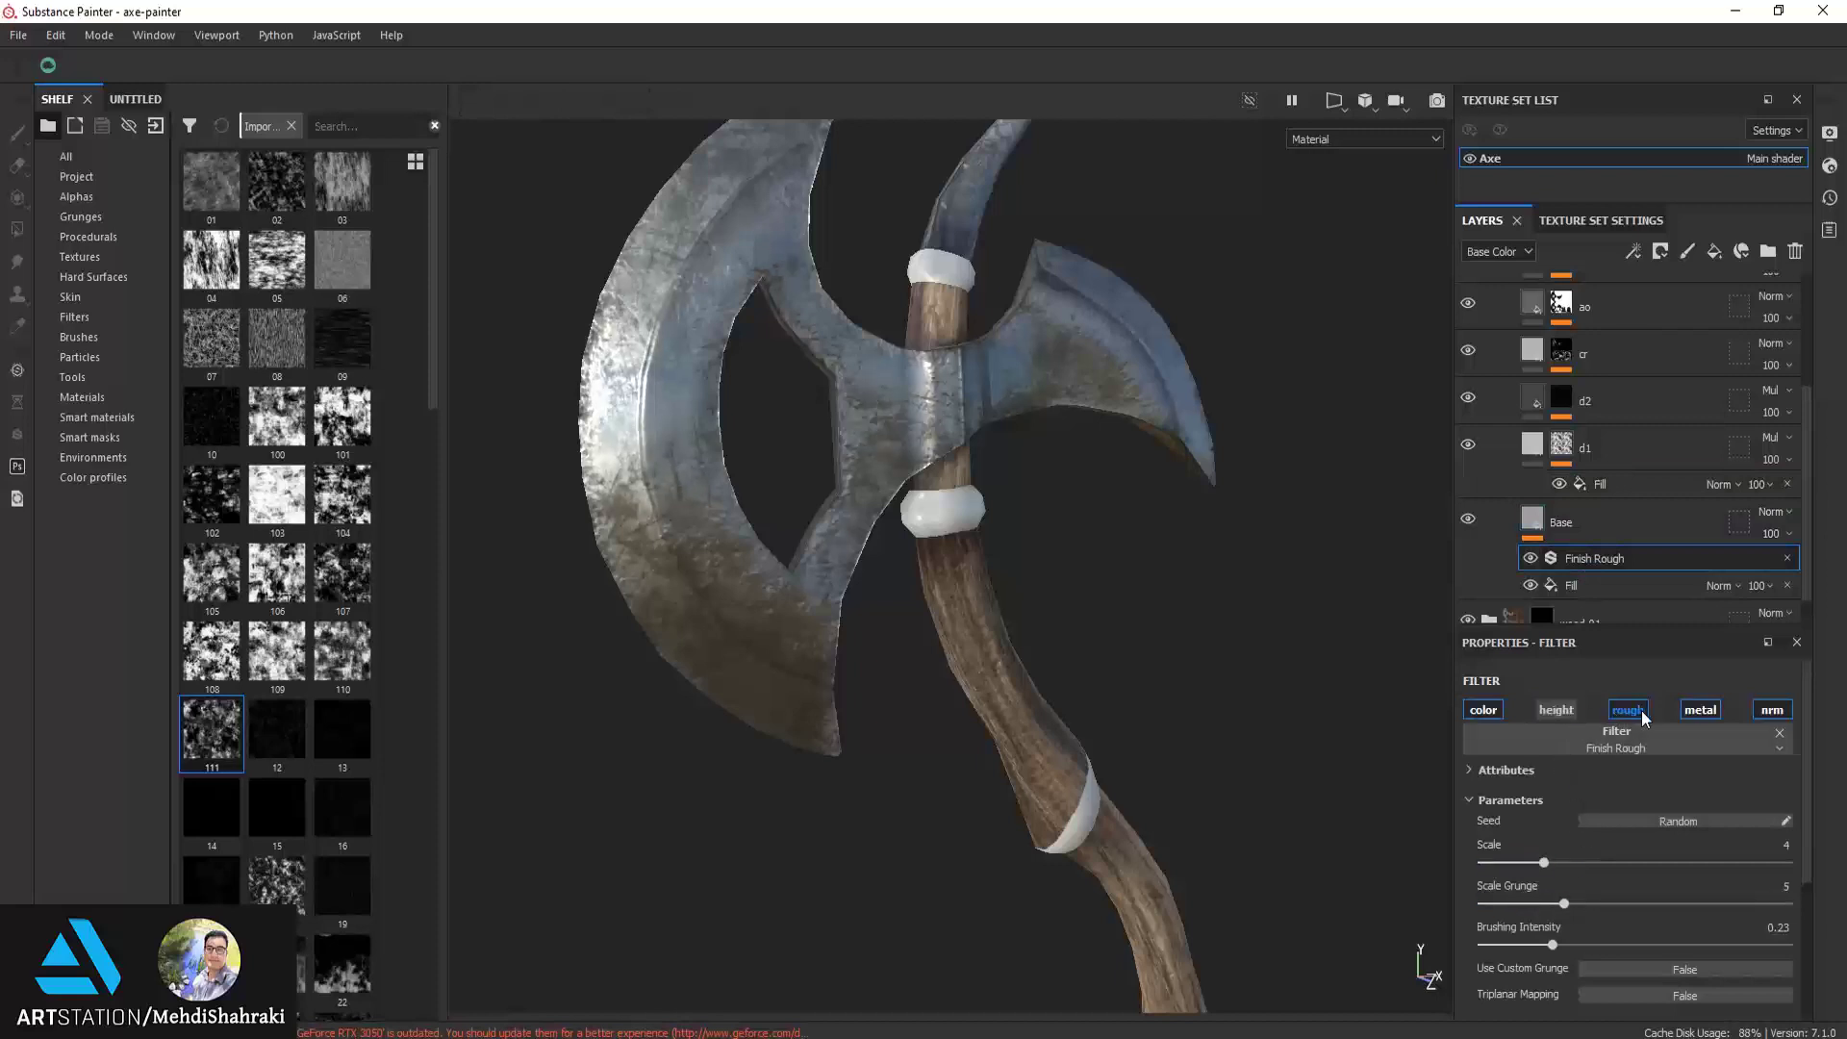
click(1555, 710)
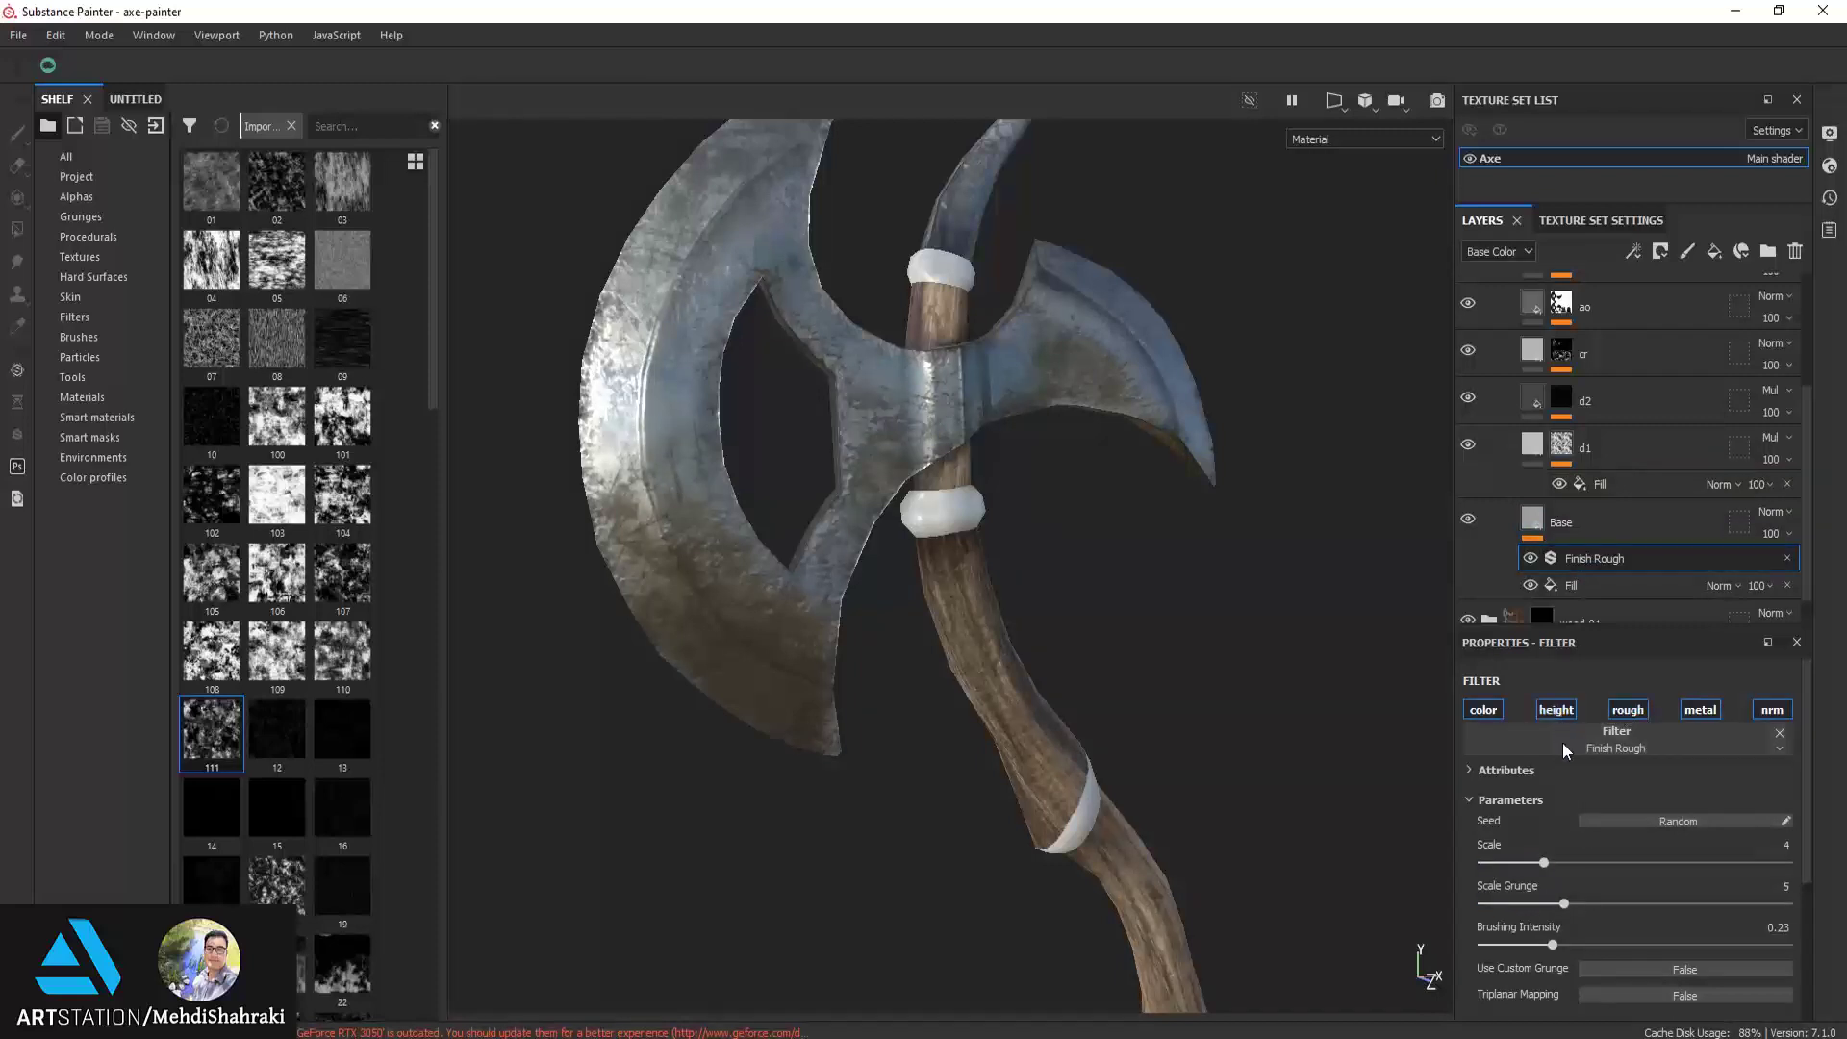
drag(1540, 945, 1812, 945)
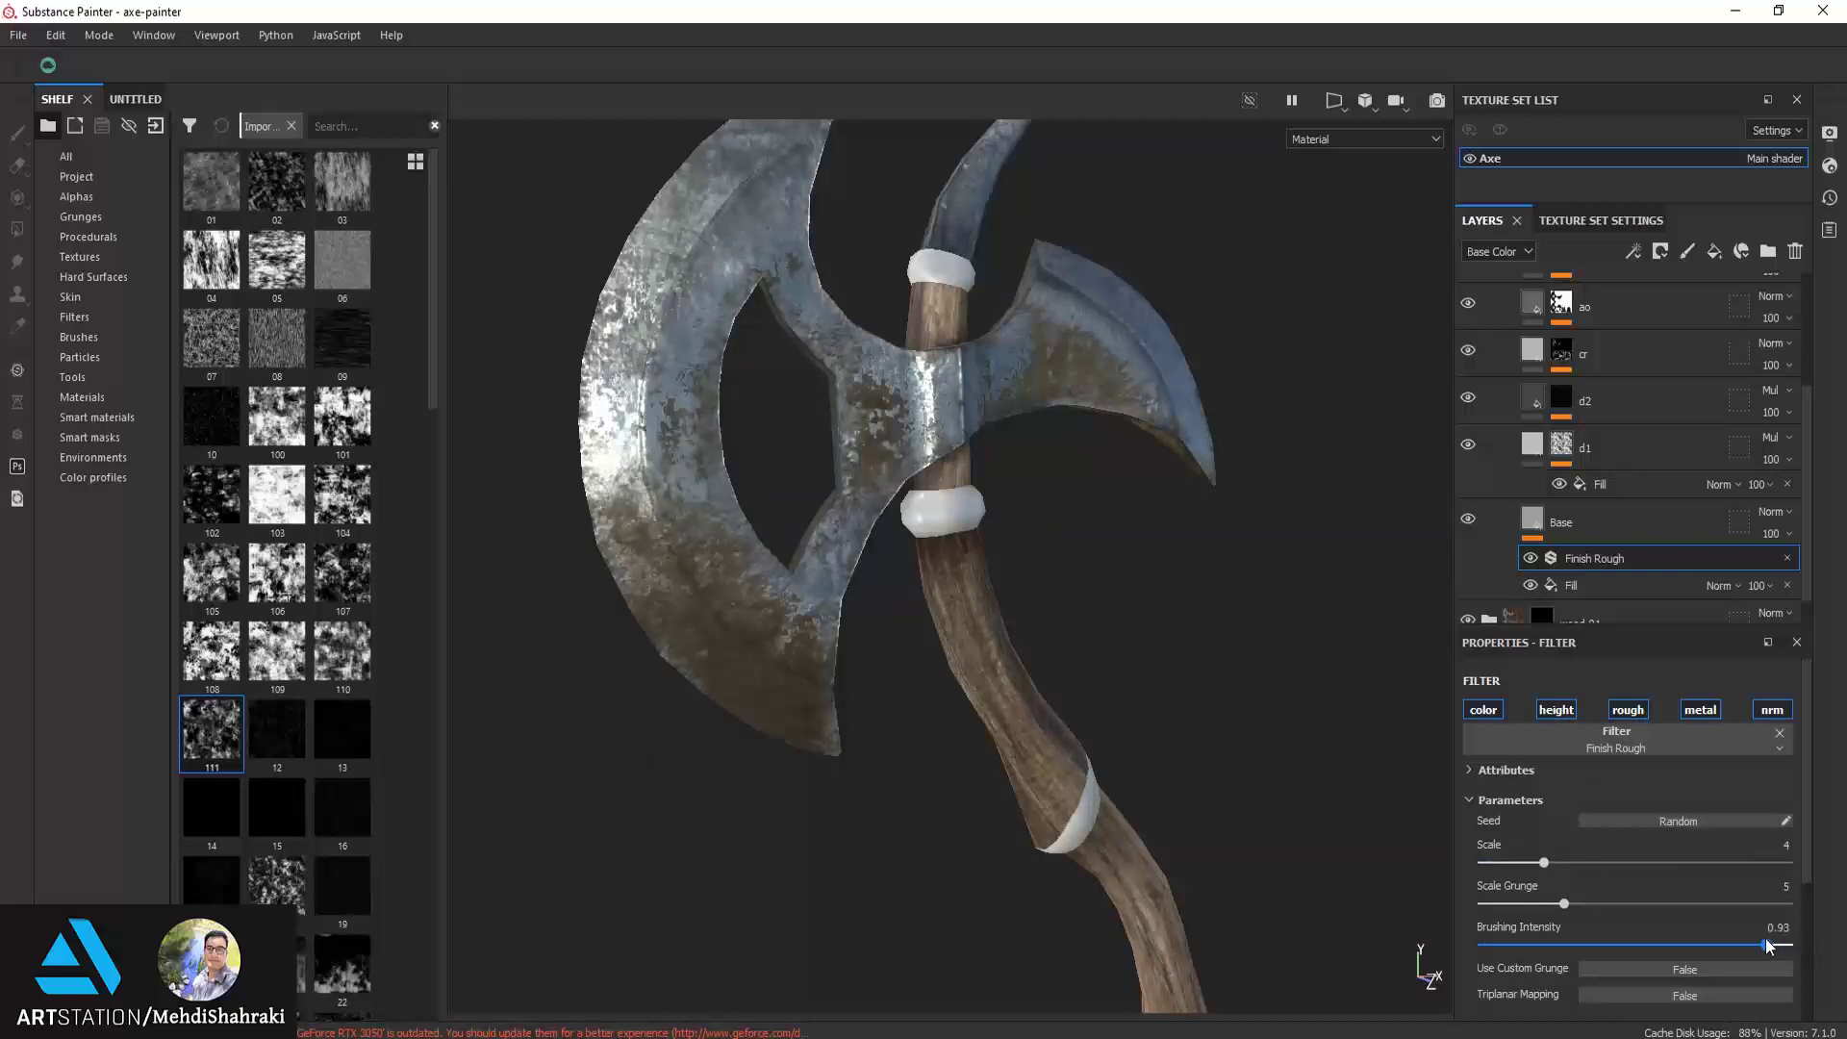
drag(1767, 946, 1612, 946)
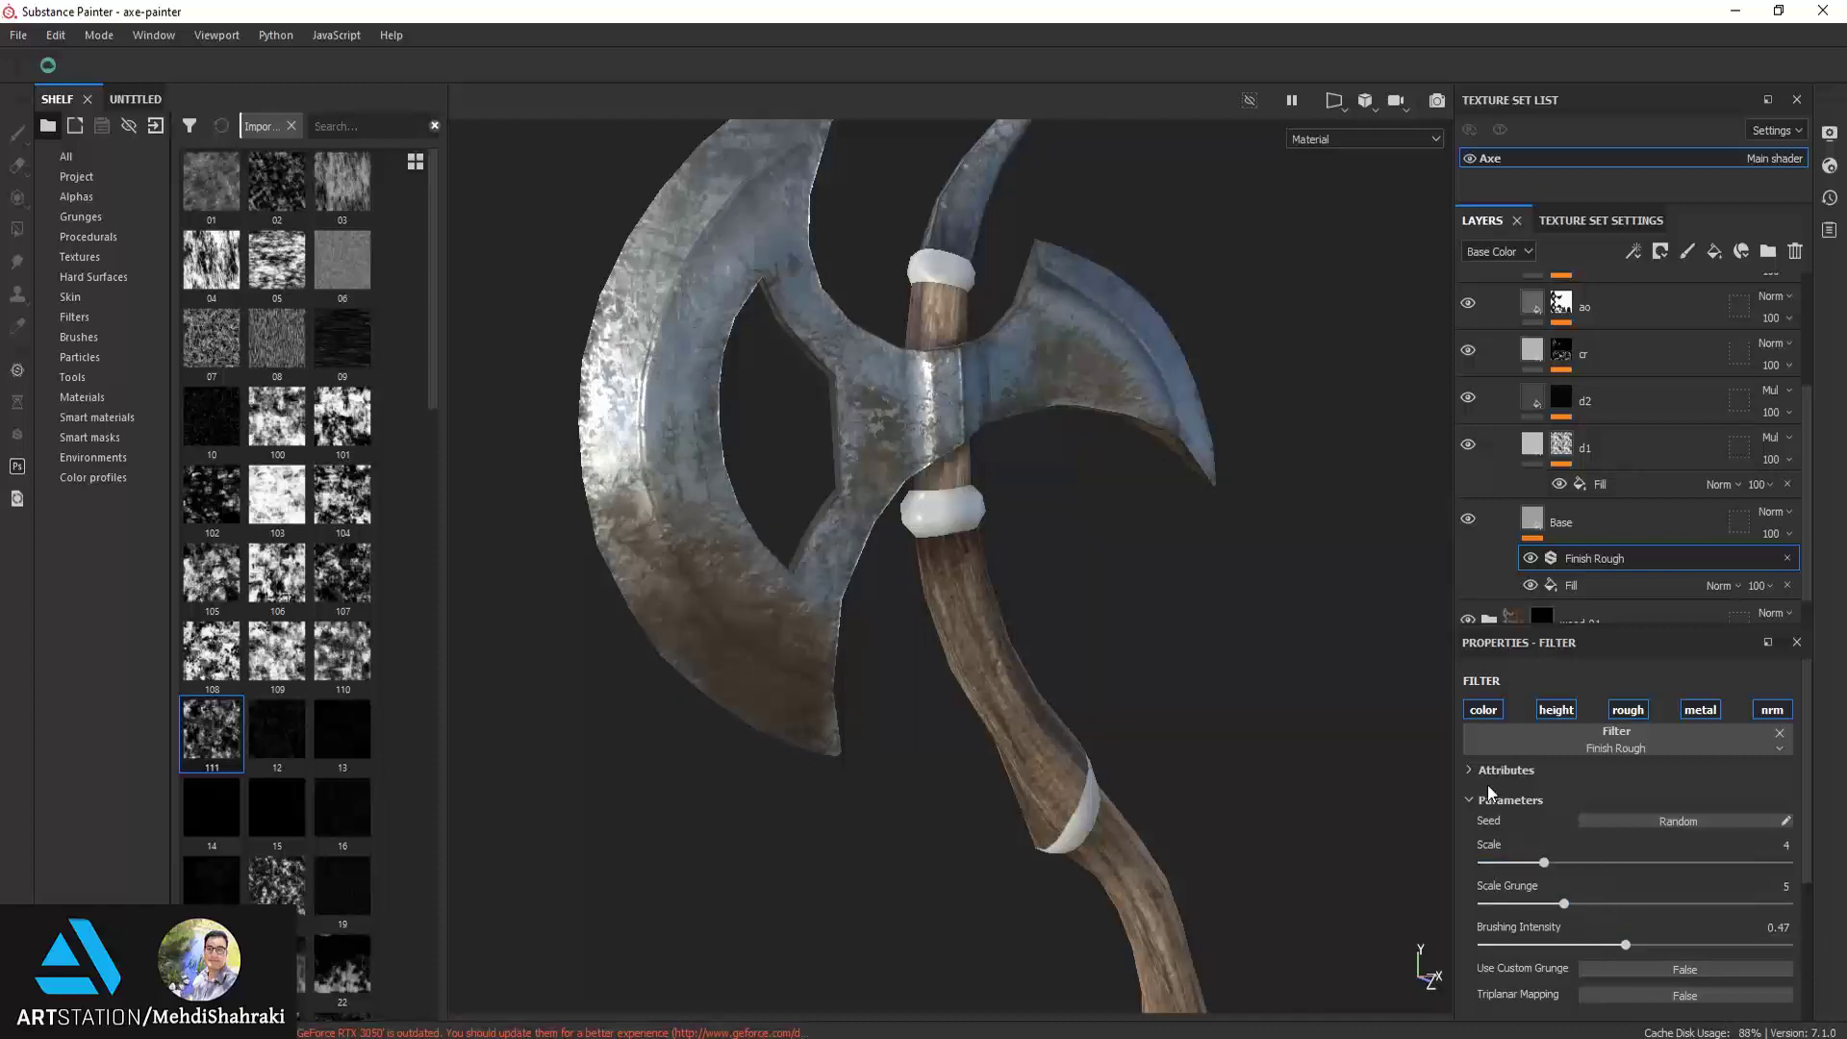
mouse_move(1808, 423)
mouse_down()
mouse_move(1812, 452)
mouse_move(1809, 379)
mouse_up()
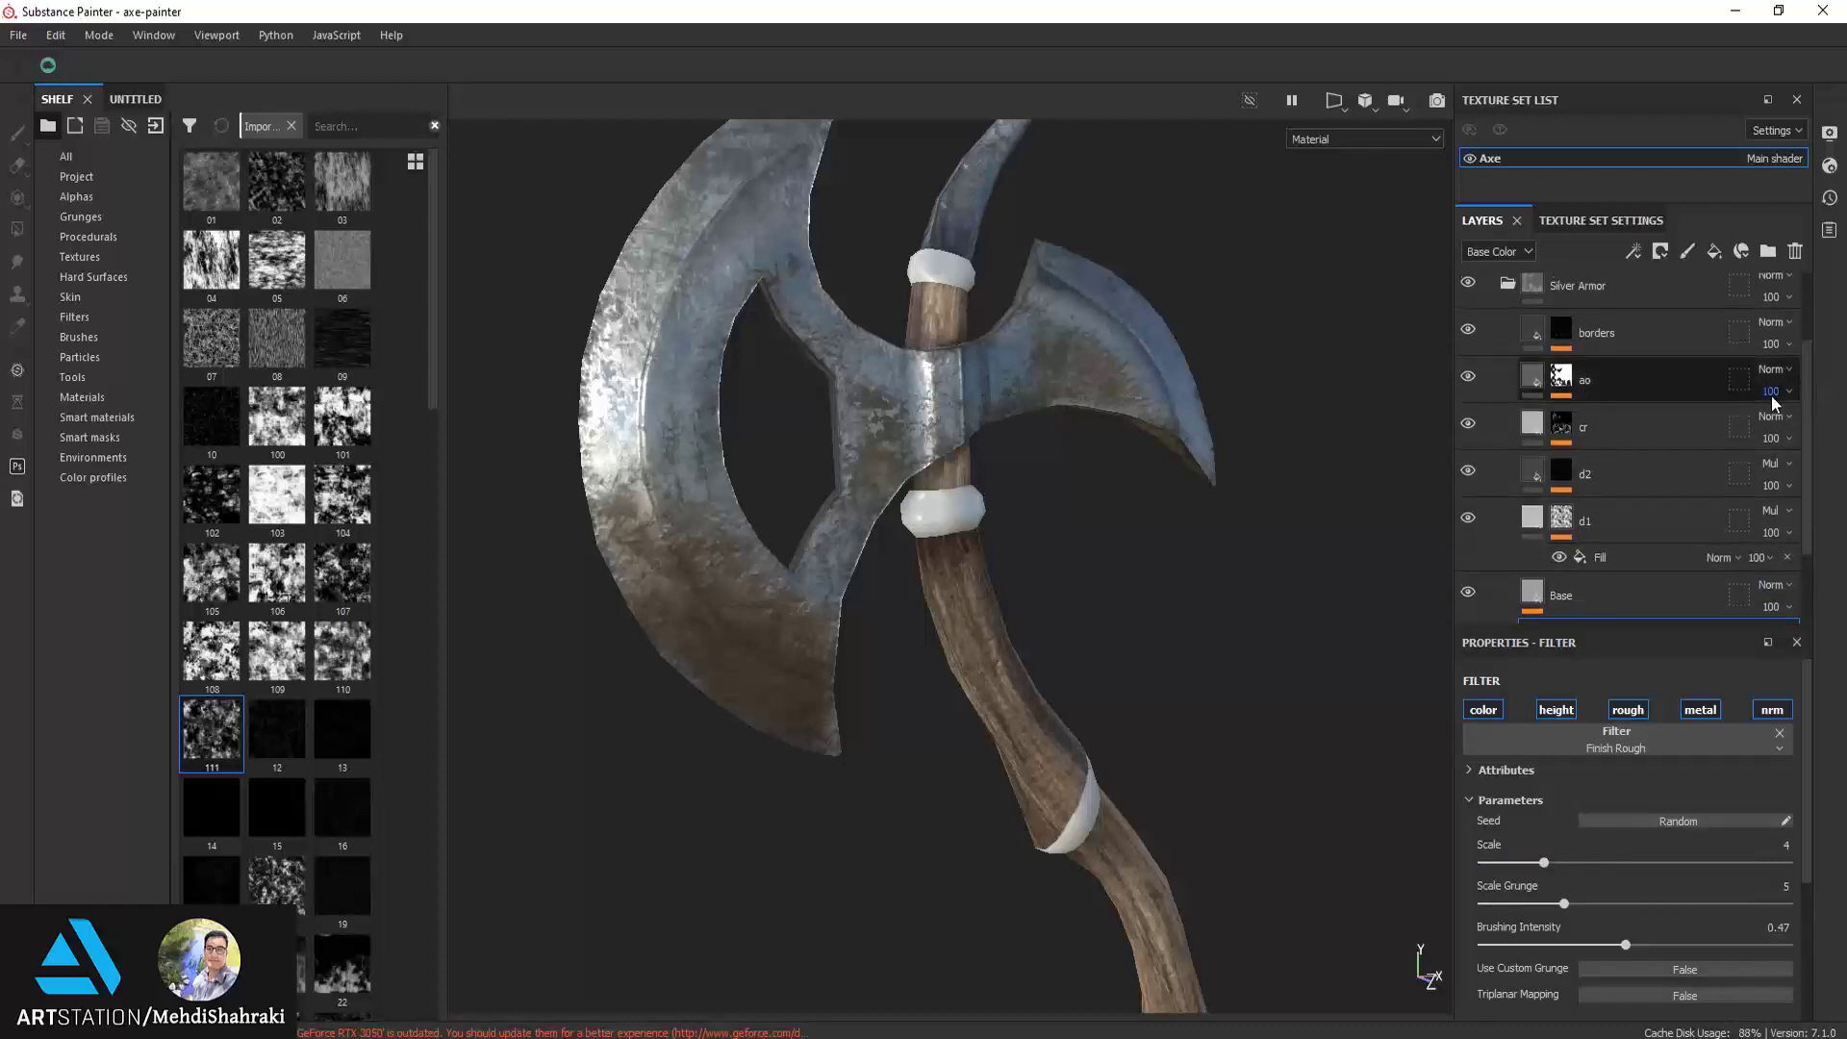
alt+drag(1306, 471, 1020, 513)
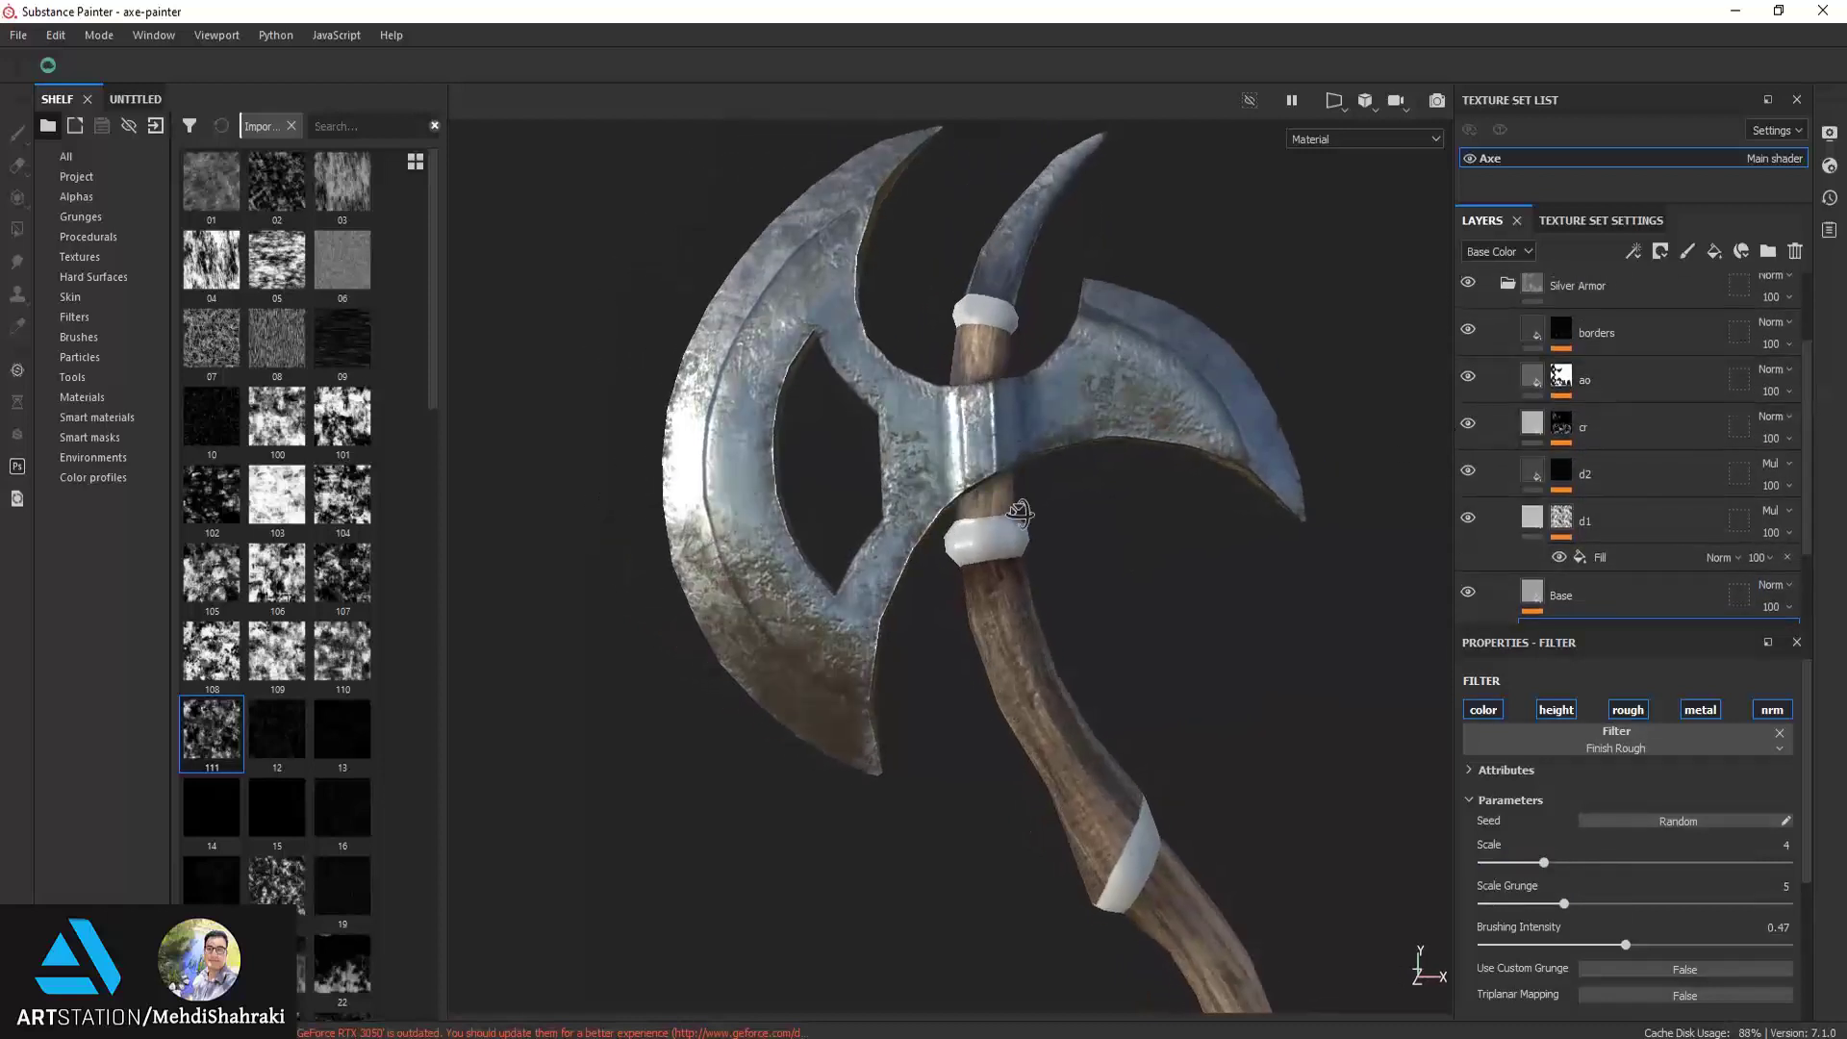
scroll(1550, 539, down, 3)
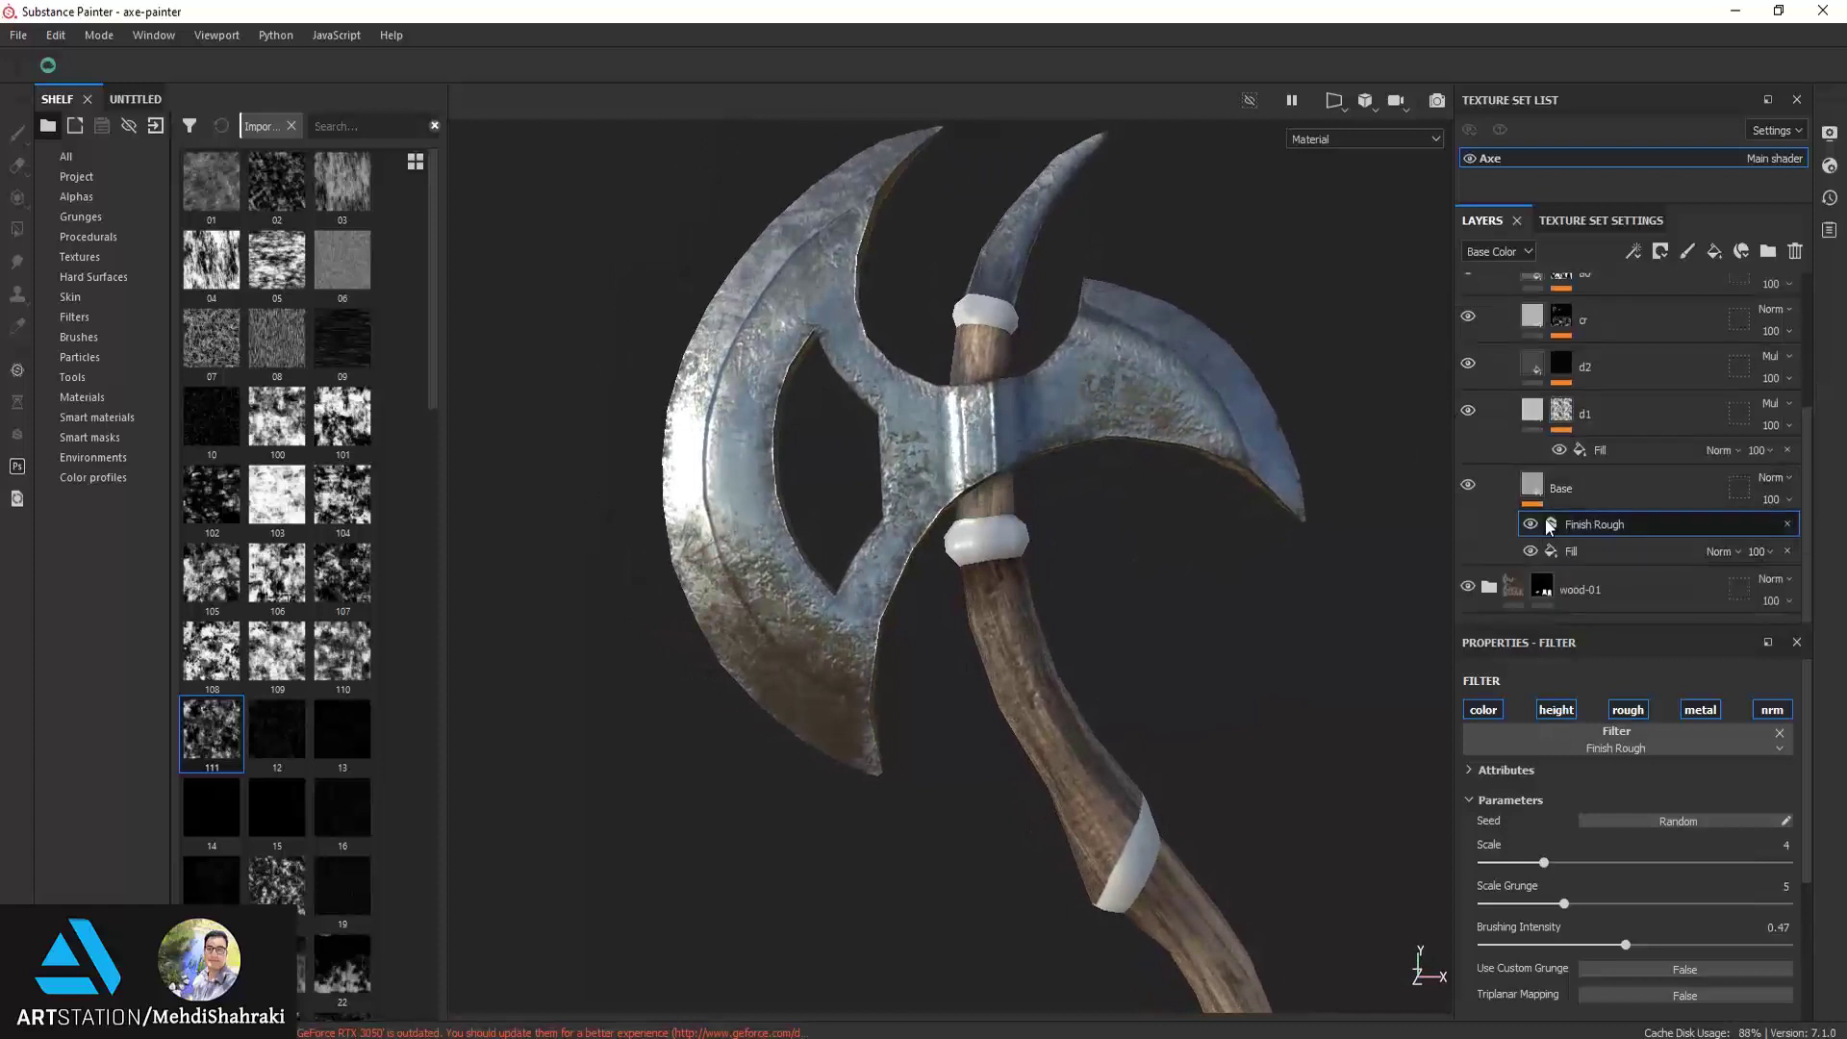
click(1556, 548)
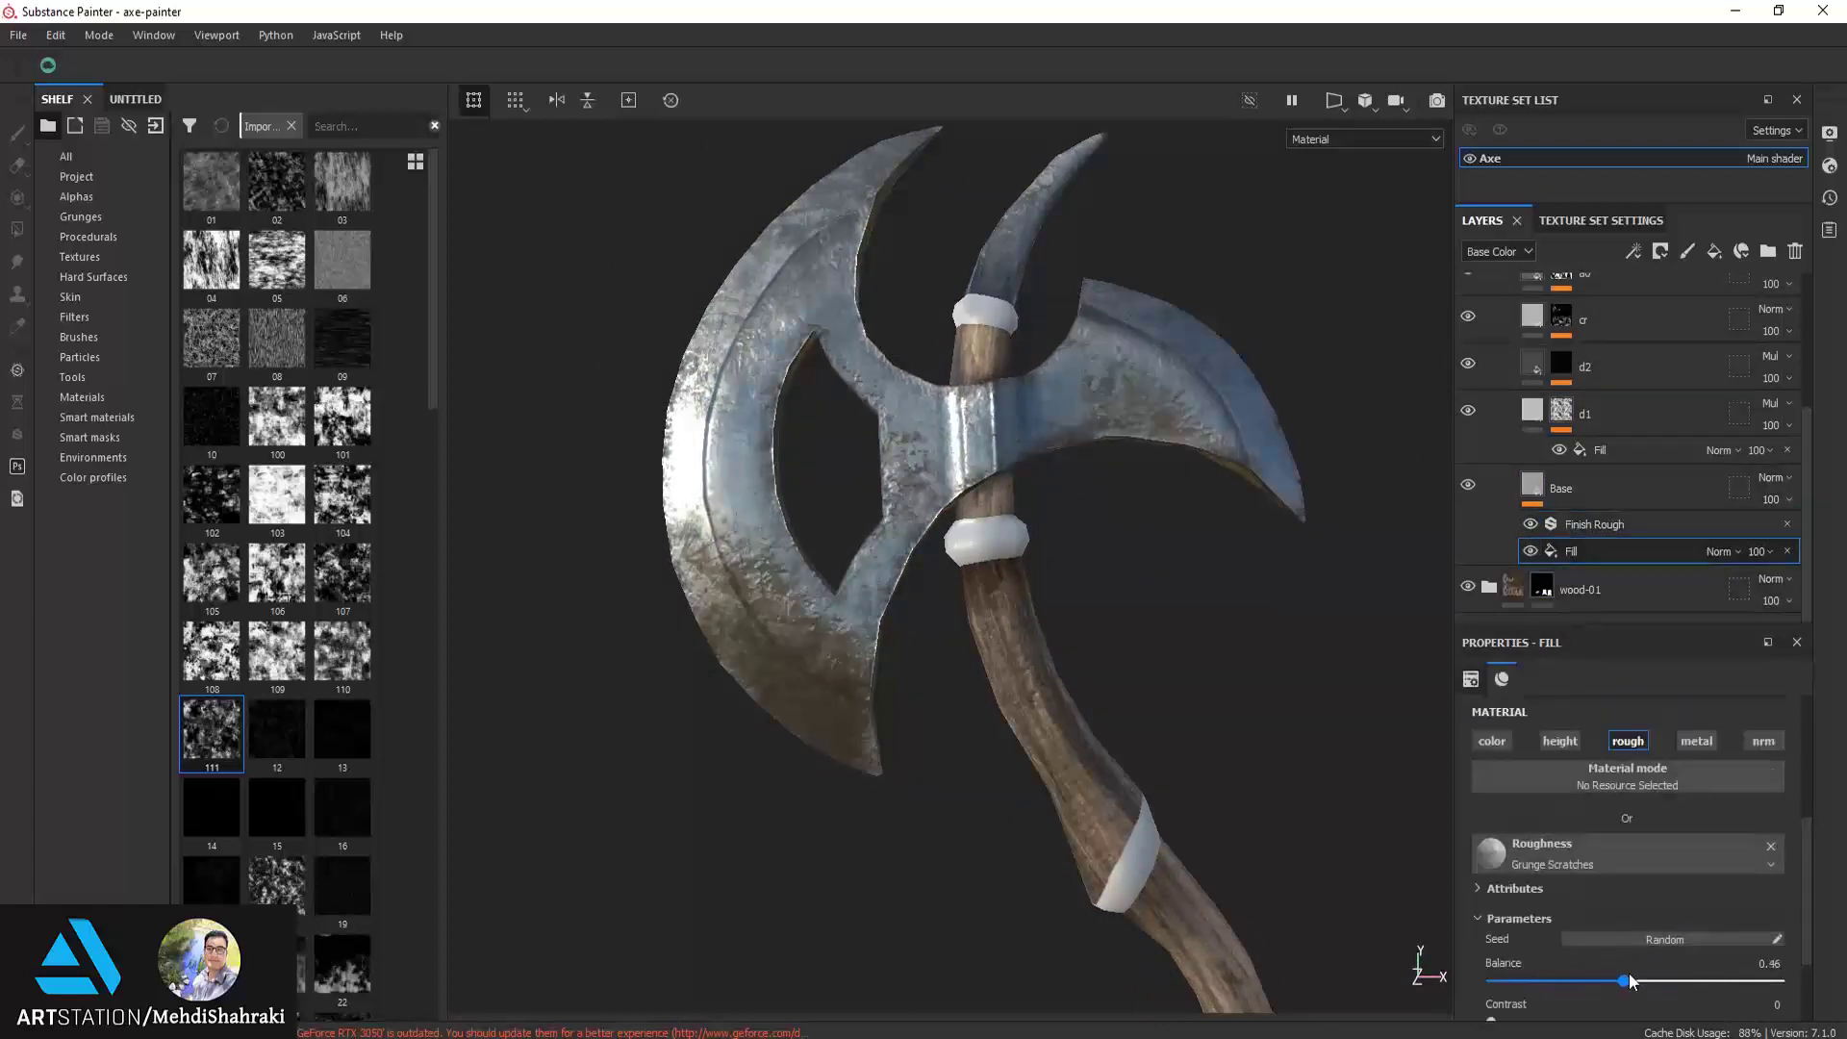
Set the Base layer's Grunge Scratches roughness to Balance 0.55 and Contrast 0.27
drag(1629, 979, 1830, 995)
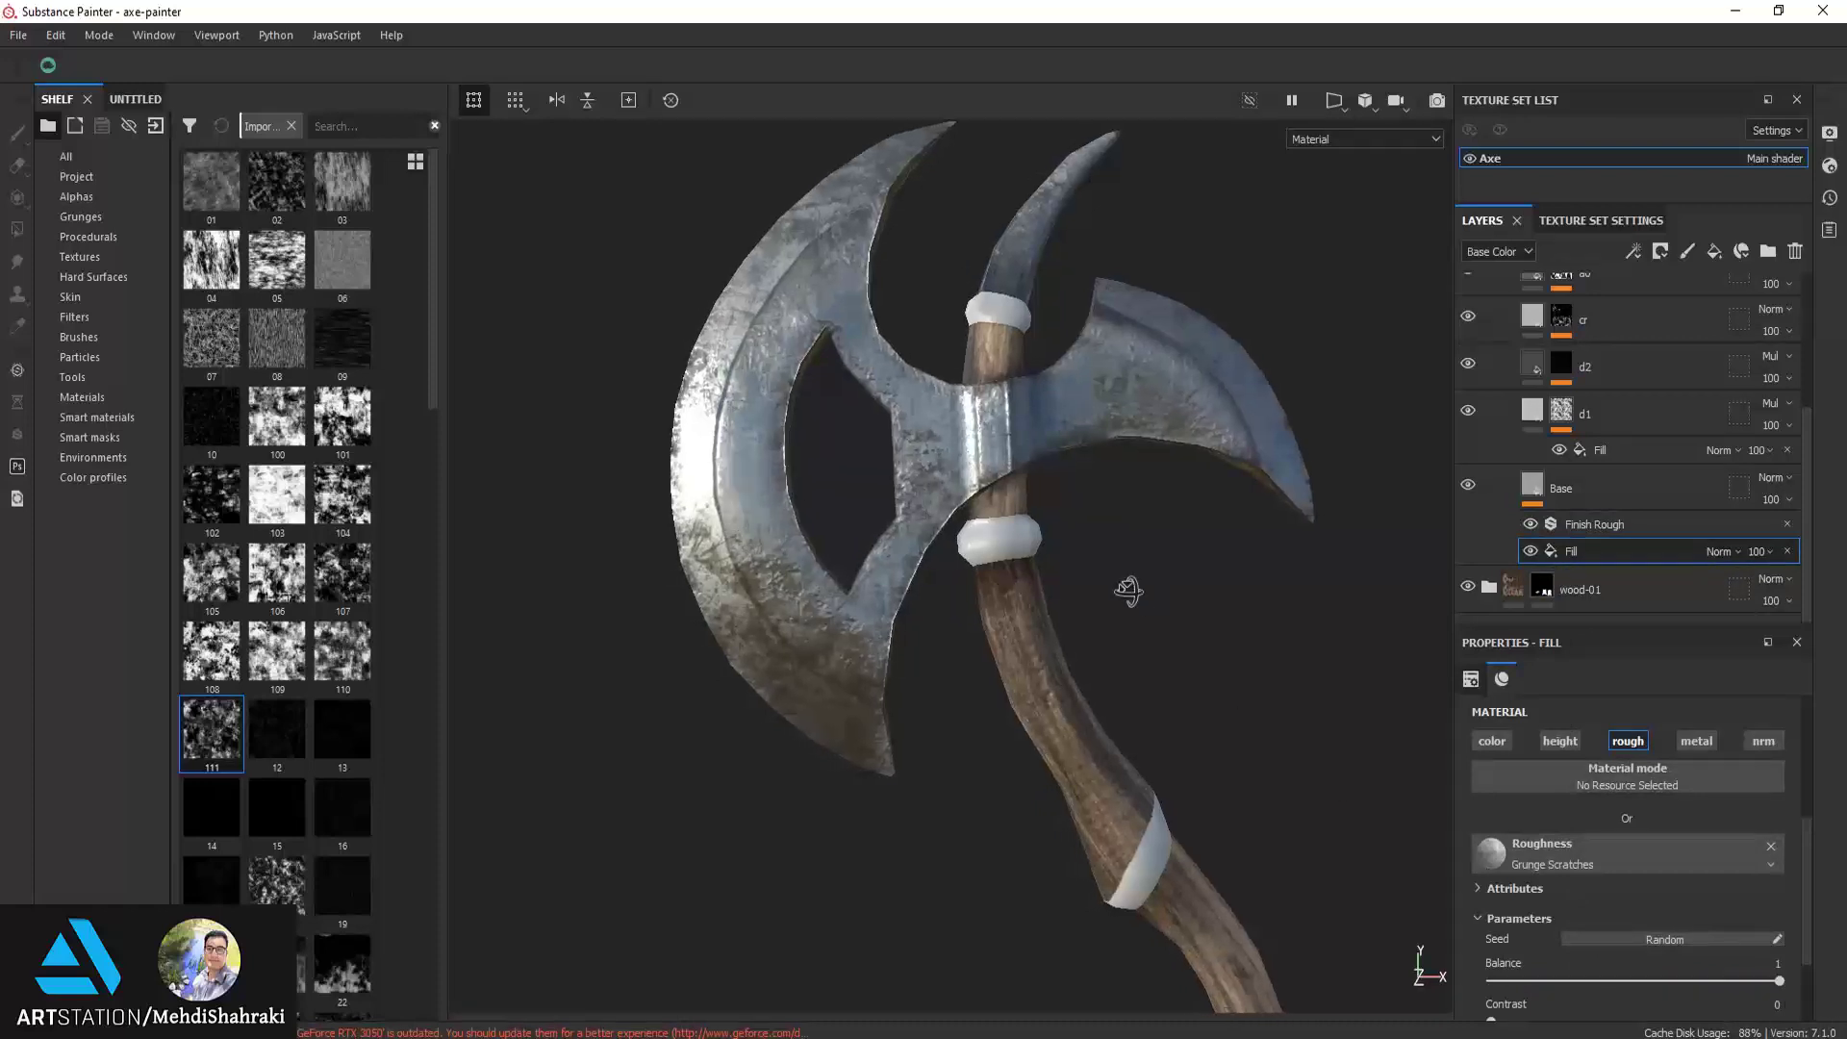
mouse_move(1125, 590)
alt+mouse_down()
mouse_move(1273, 639)
mouse_move(1173, 586)
mouse_move(1187, 536)
mouse_move(1117, 503)
mouse_move(1069, 529)
alt+mouse_up()
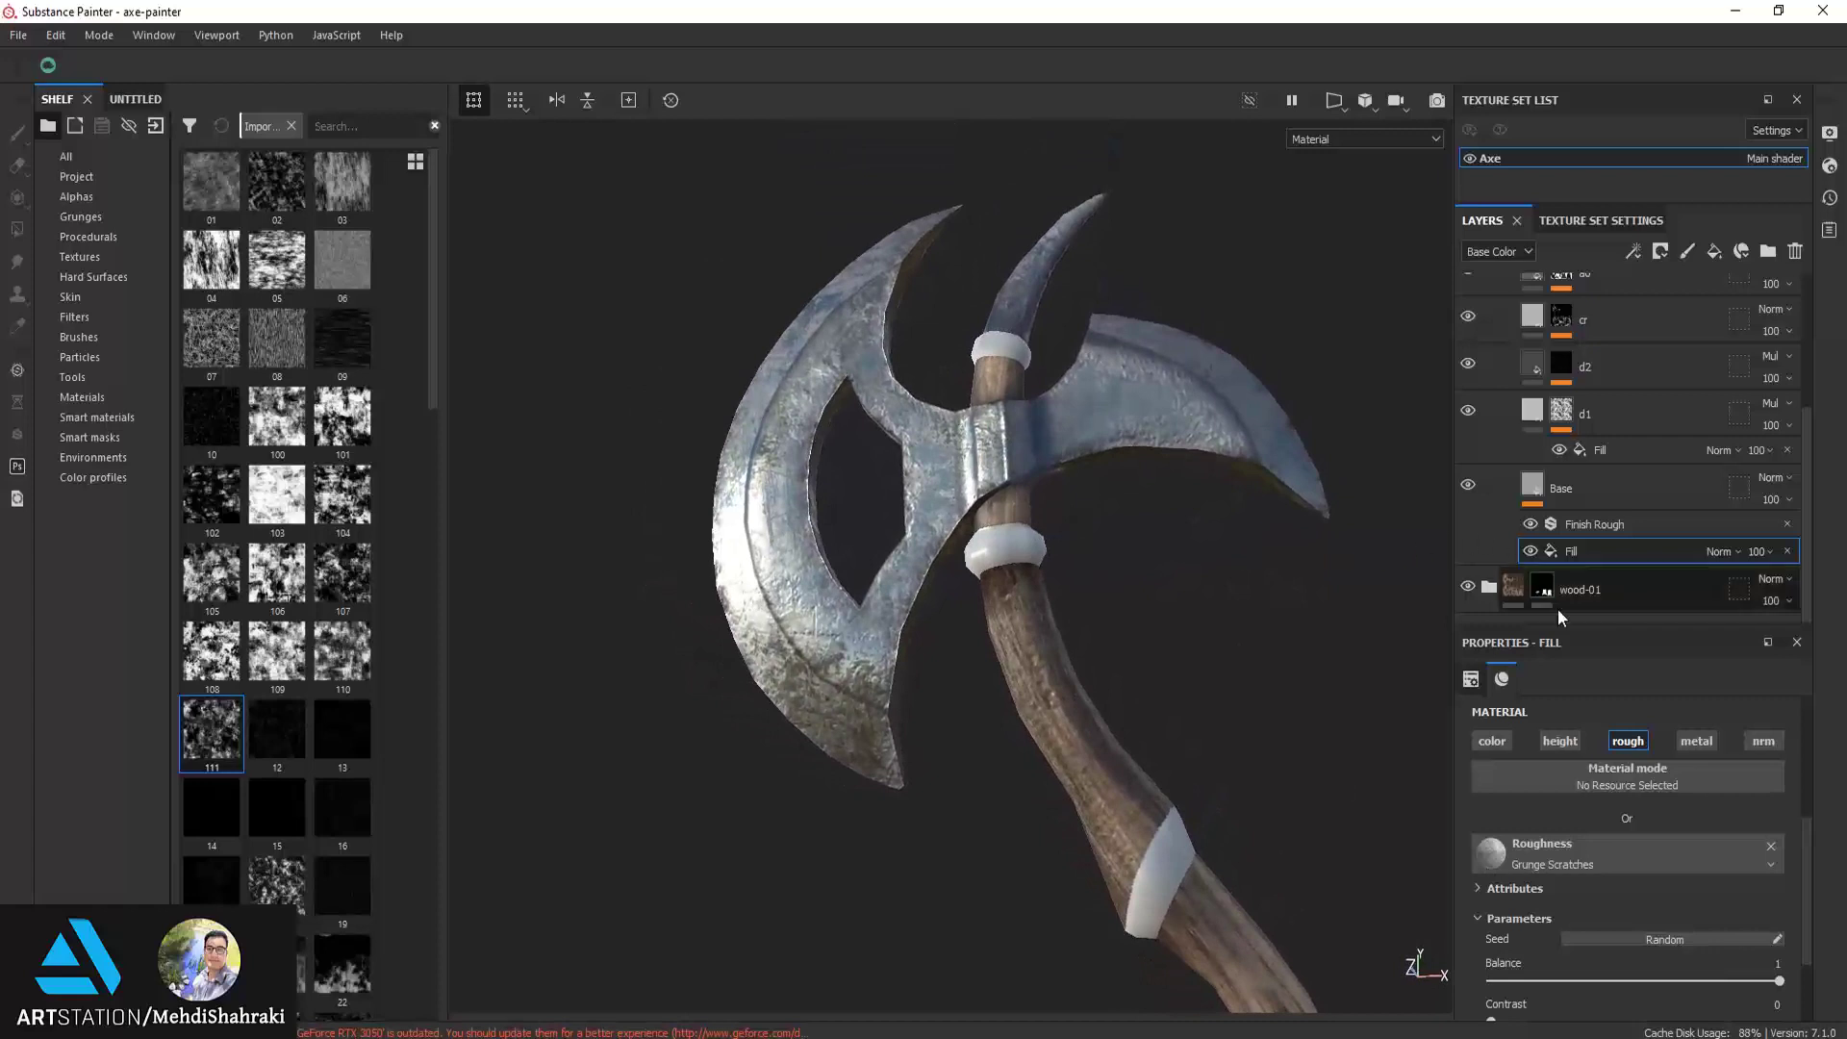
drag(1682, 977, 1651, 983)
scroll(1625, 966, down, 2)
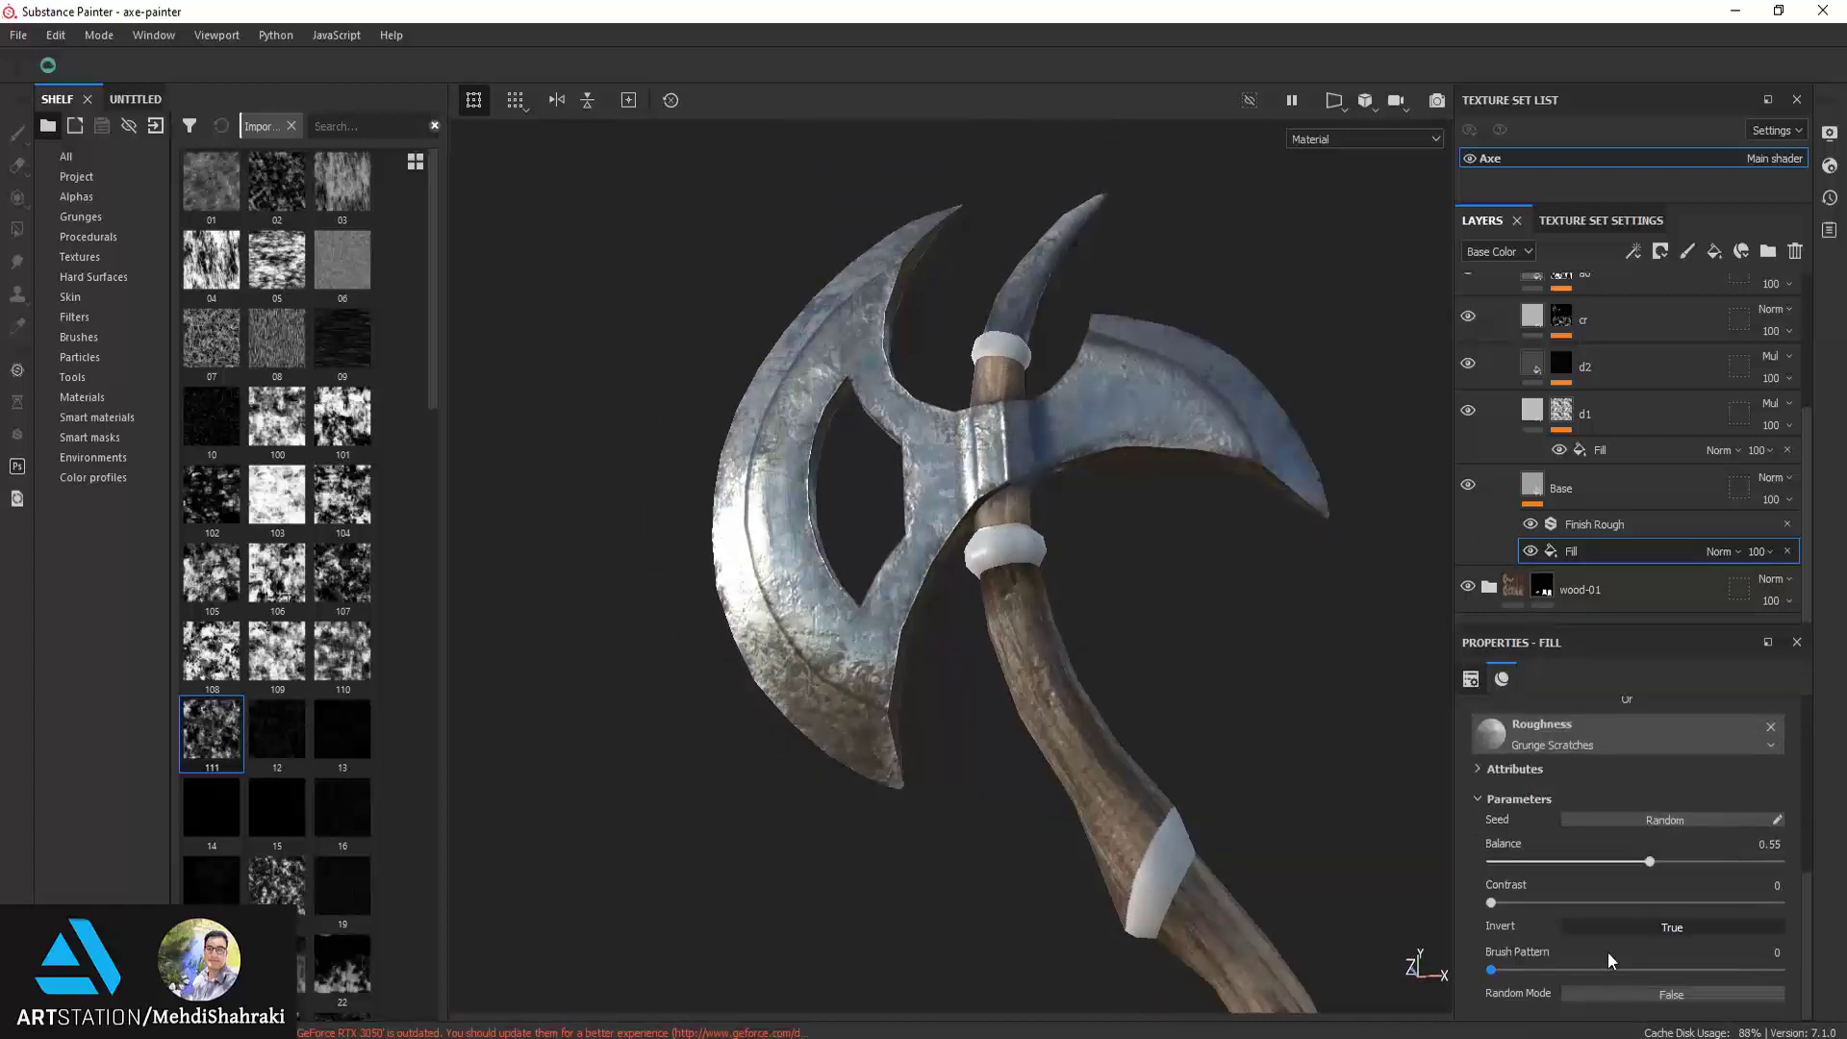
drag(1533, 896, 1566, 892)
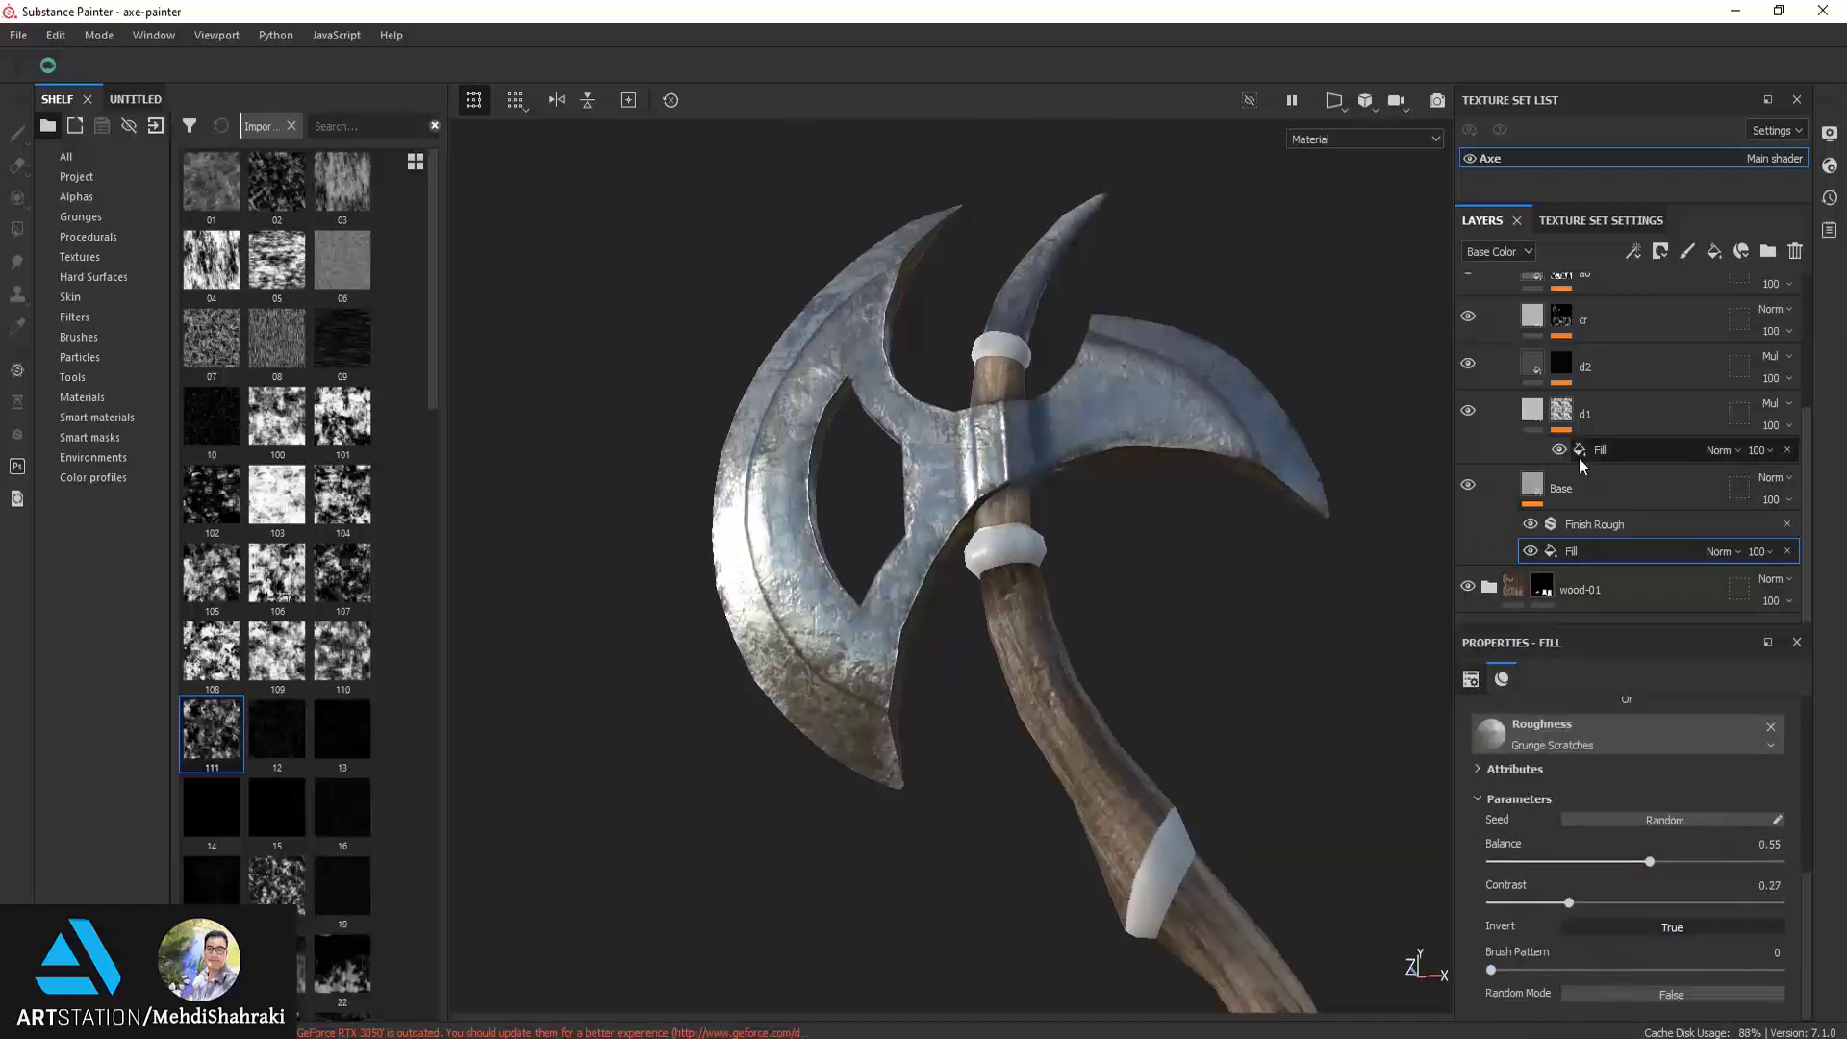
Set the Base layer's roughness to 0.625
click(1539, 488)
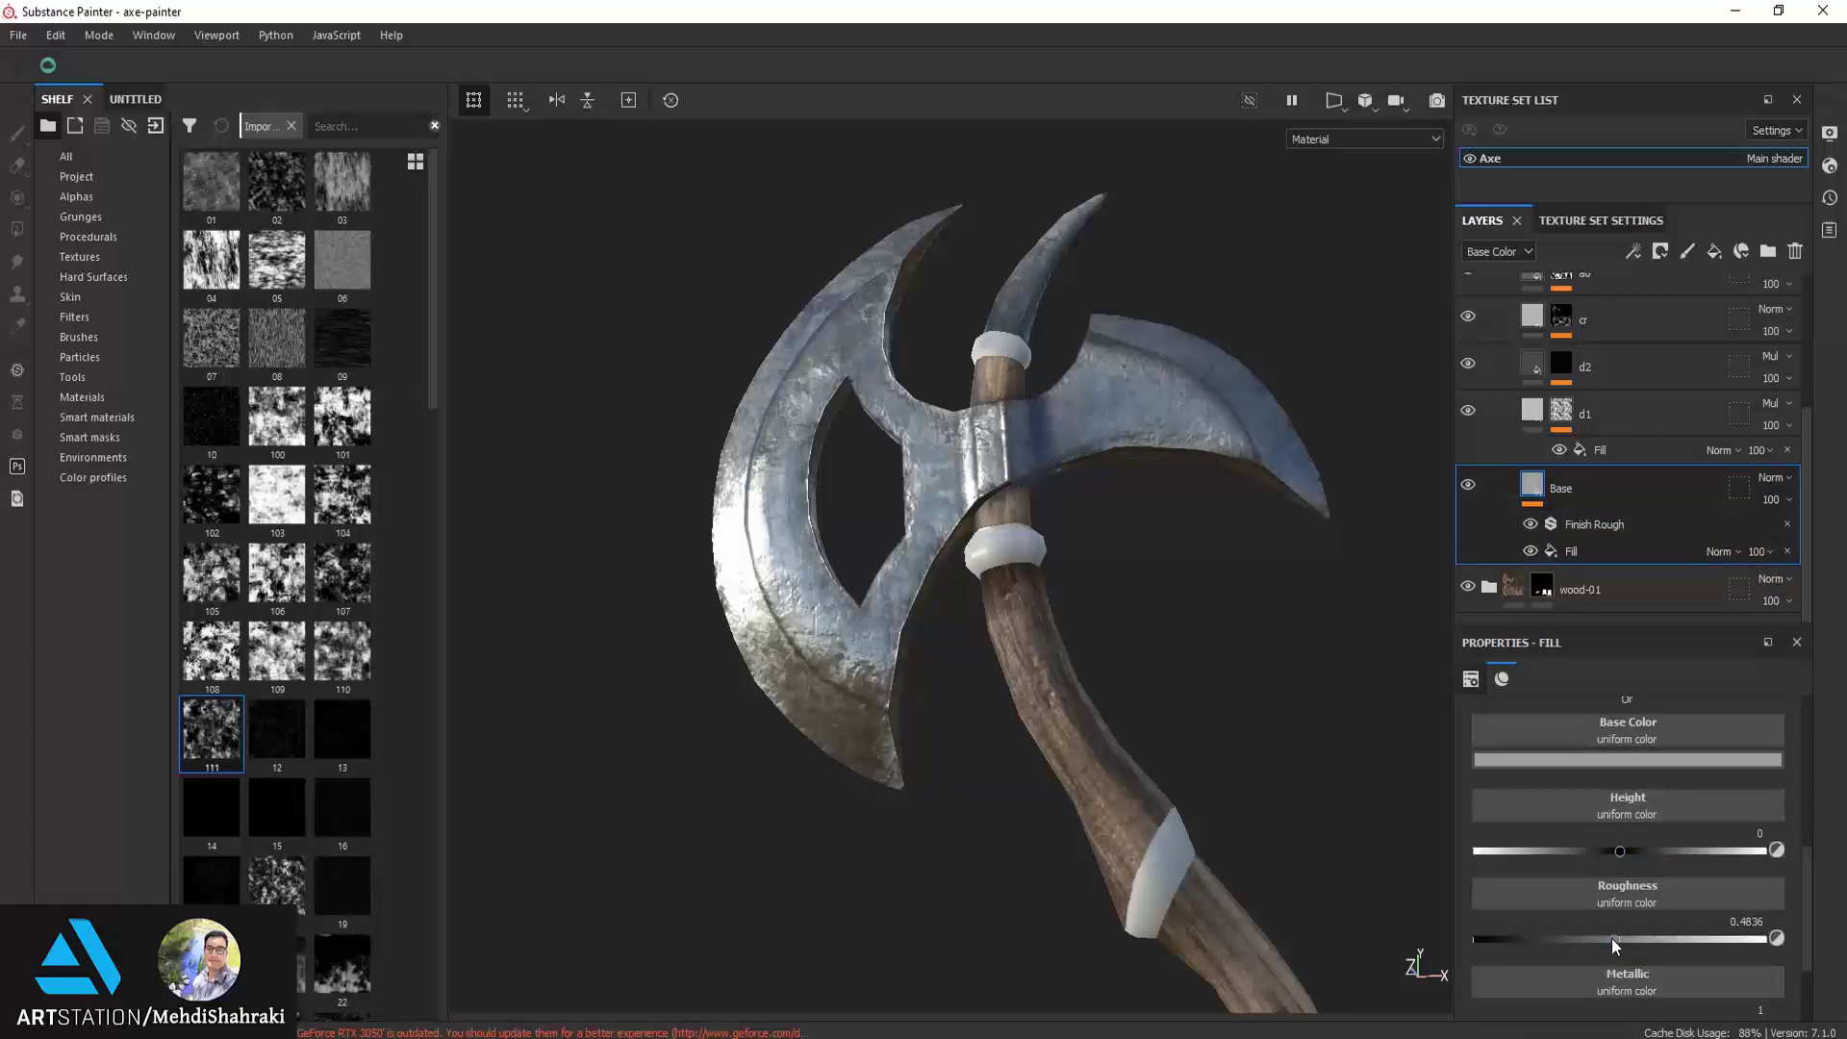
mouse_move(1612, 937)
mouse_down()
mouse_move(1498, 919)
mouse_move(1683, 922)
mouse_move(1662, 924)
mouse_up()
mouse_move(1022, 638)
alt+mouse_down()
mouse_move(1422, 968)
mouse_move(1468, 494)
mouse_move(1597, 533)
mouse_move(895, 493)
mouse_move(1250, 438)
alt+mouse_up()
scroll(1071, 689, down, 3)
Collapse the Silver Armor group, then show and expand the metal-02 group
scroll(1585, 409, up, 3)
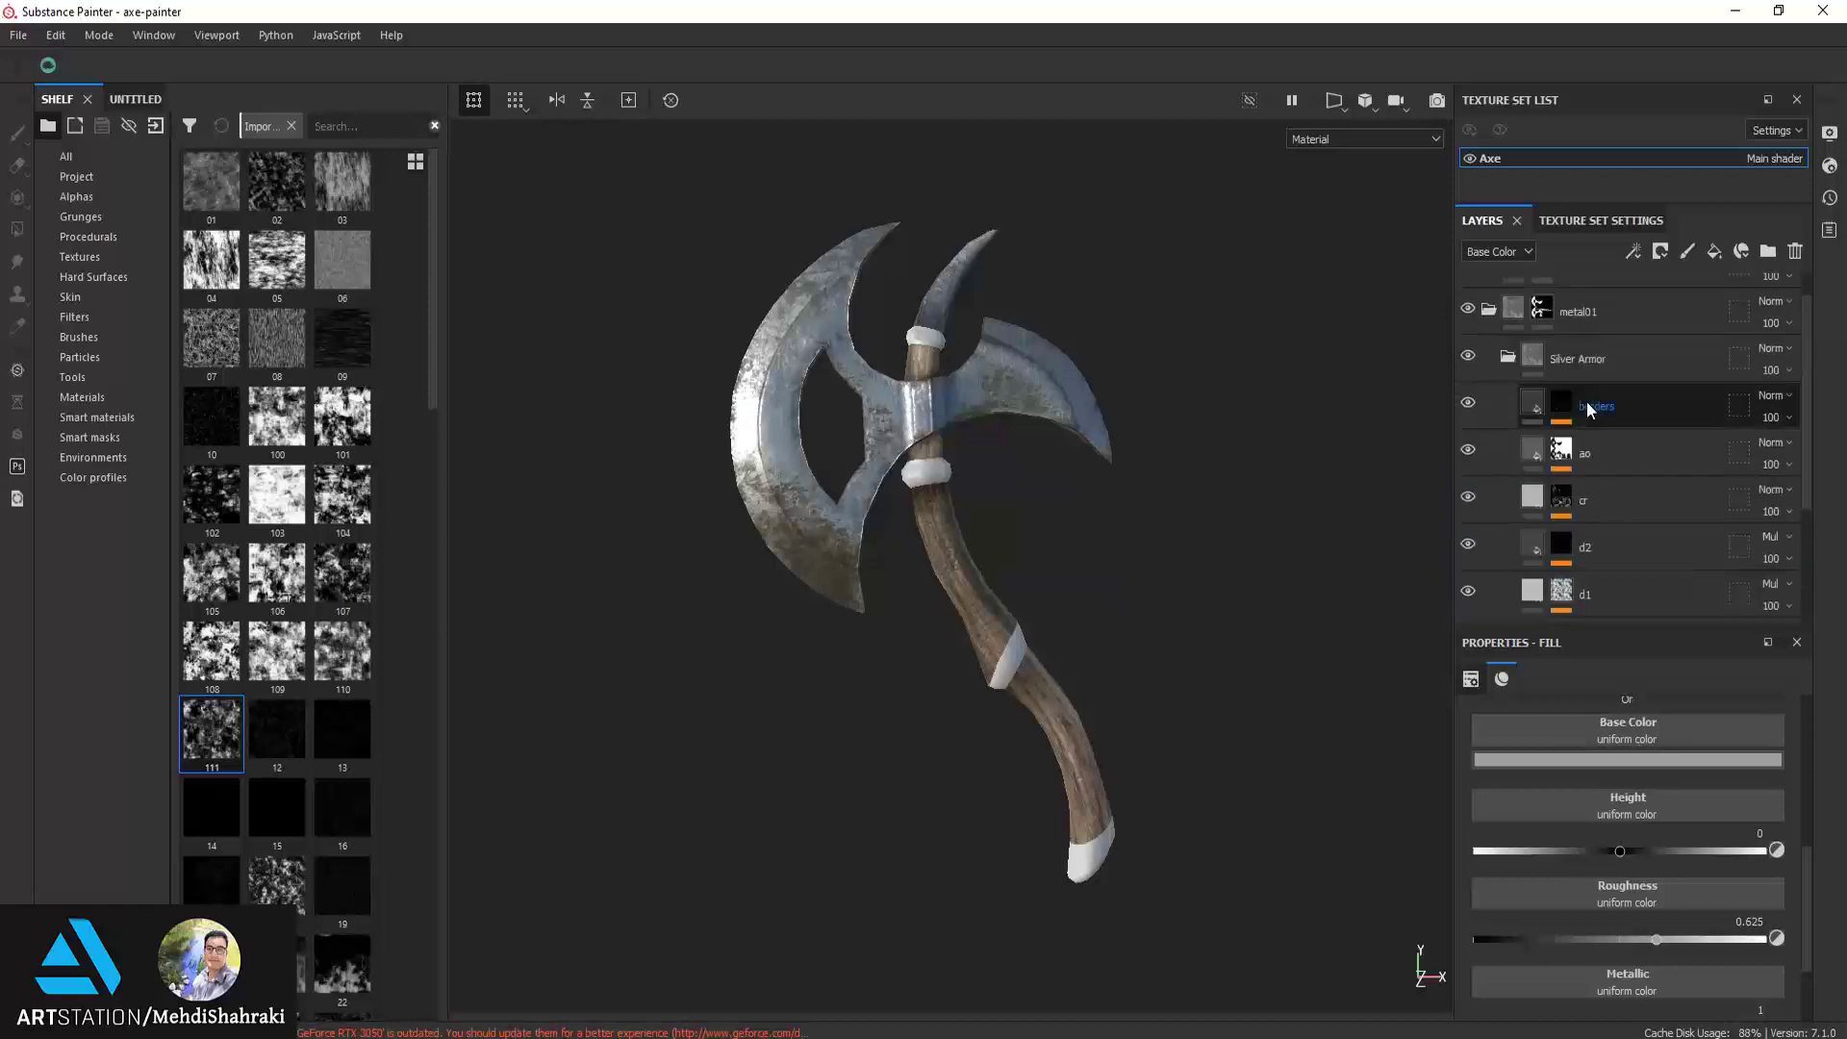
scroll(1587, 404, up, 1)
click(1508, 391)
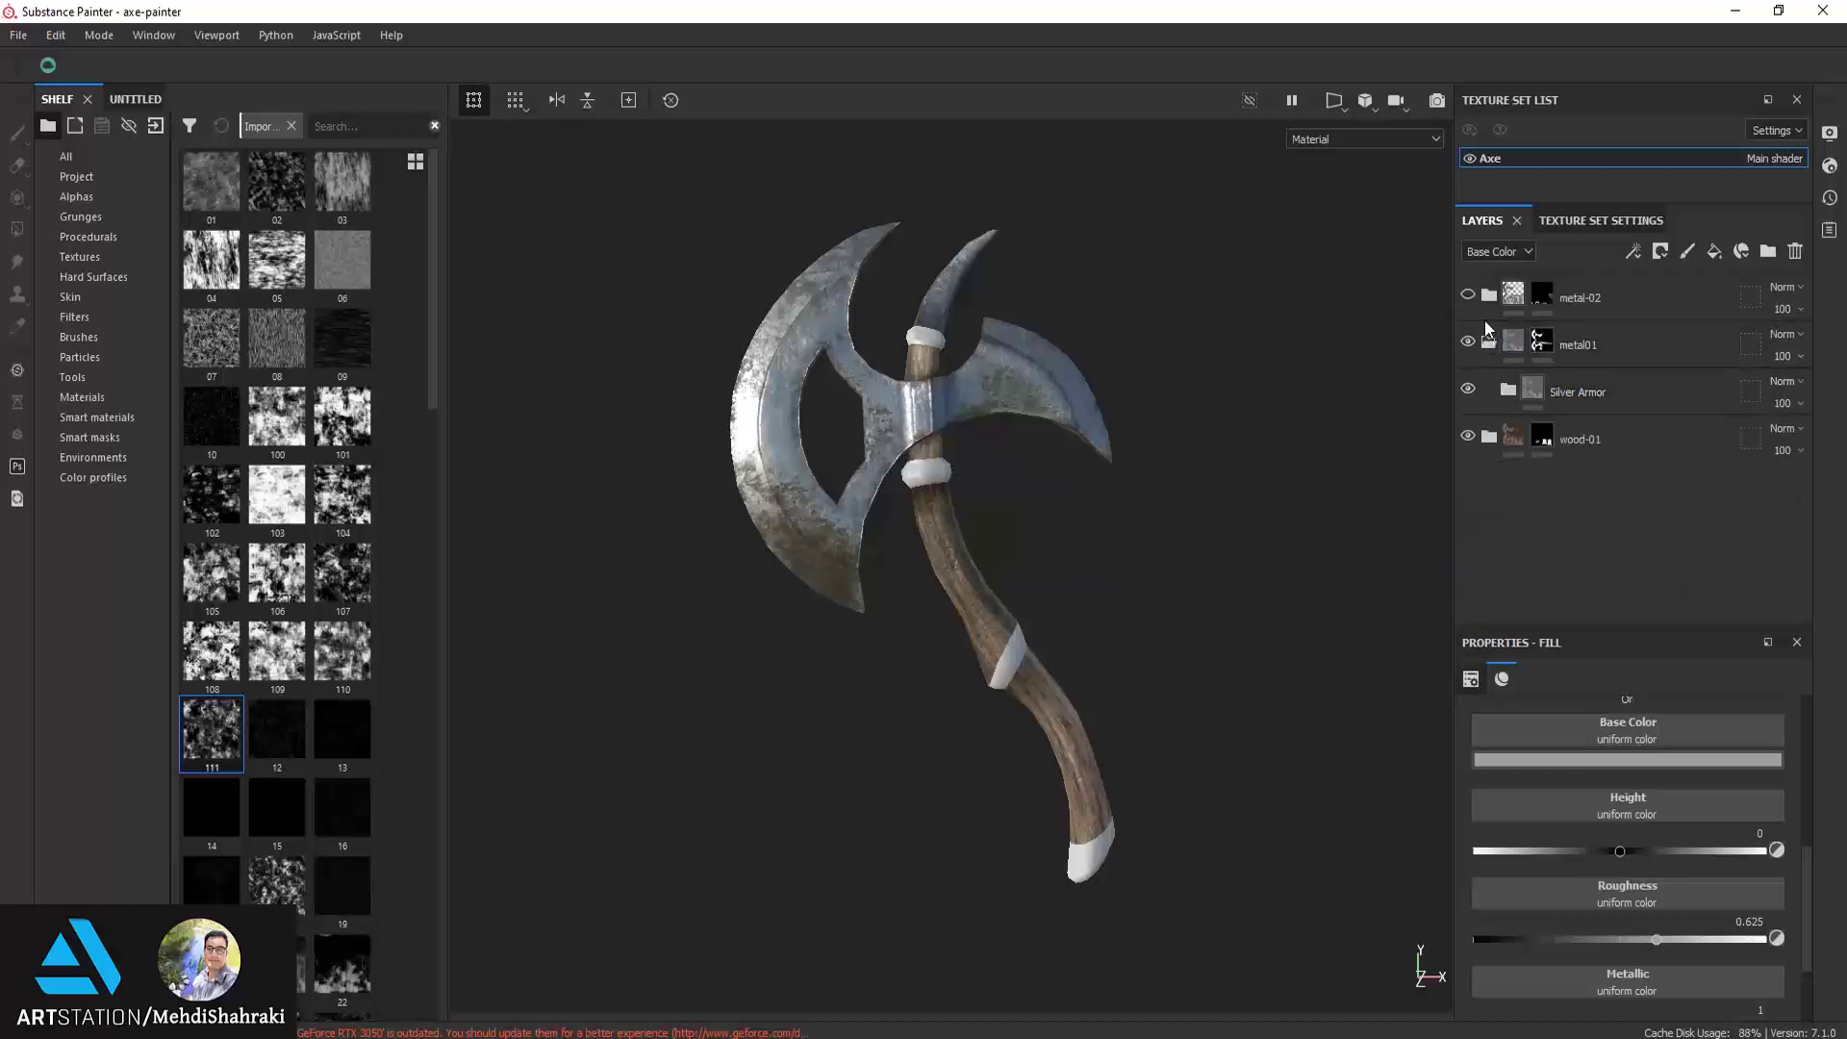
click(1467, 295)
alt+drag(1062, 528, 986, 577)
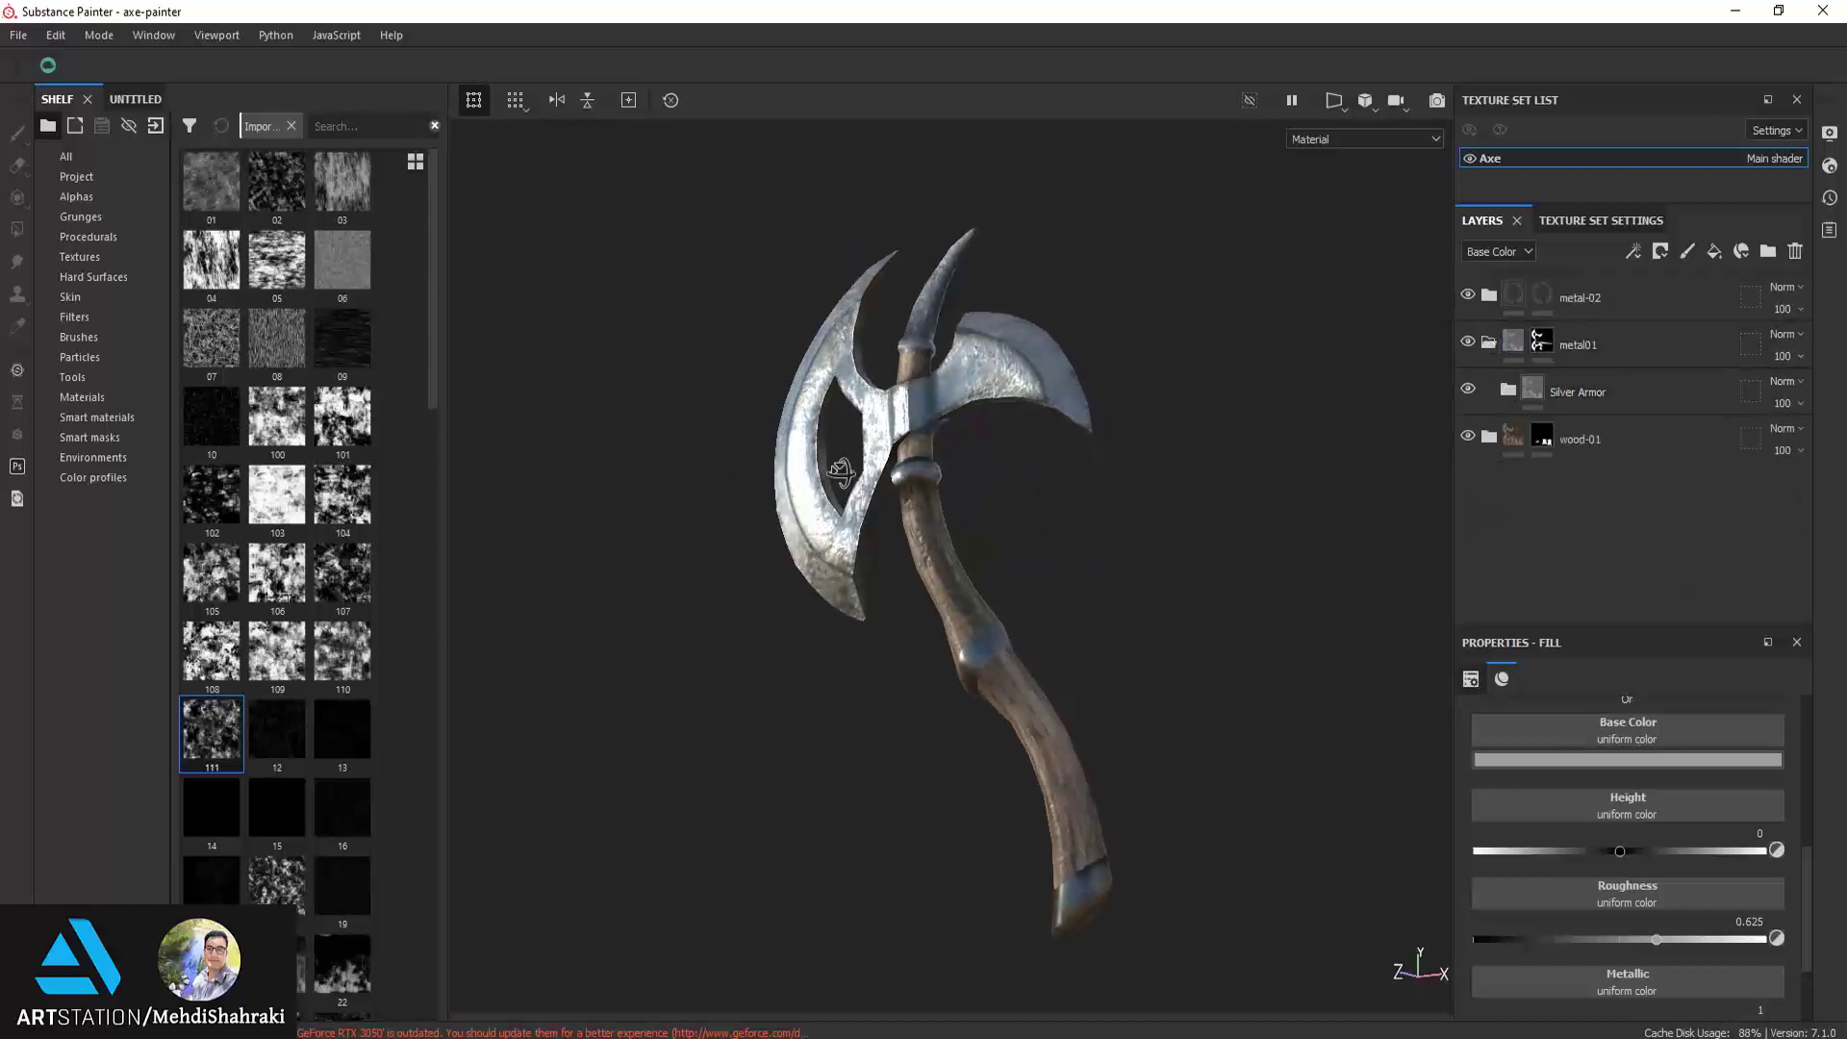
click(1516, 300)
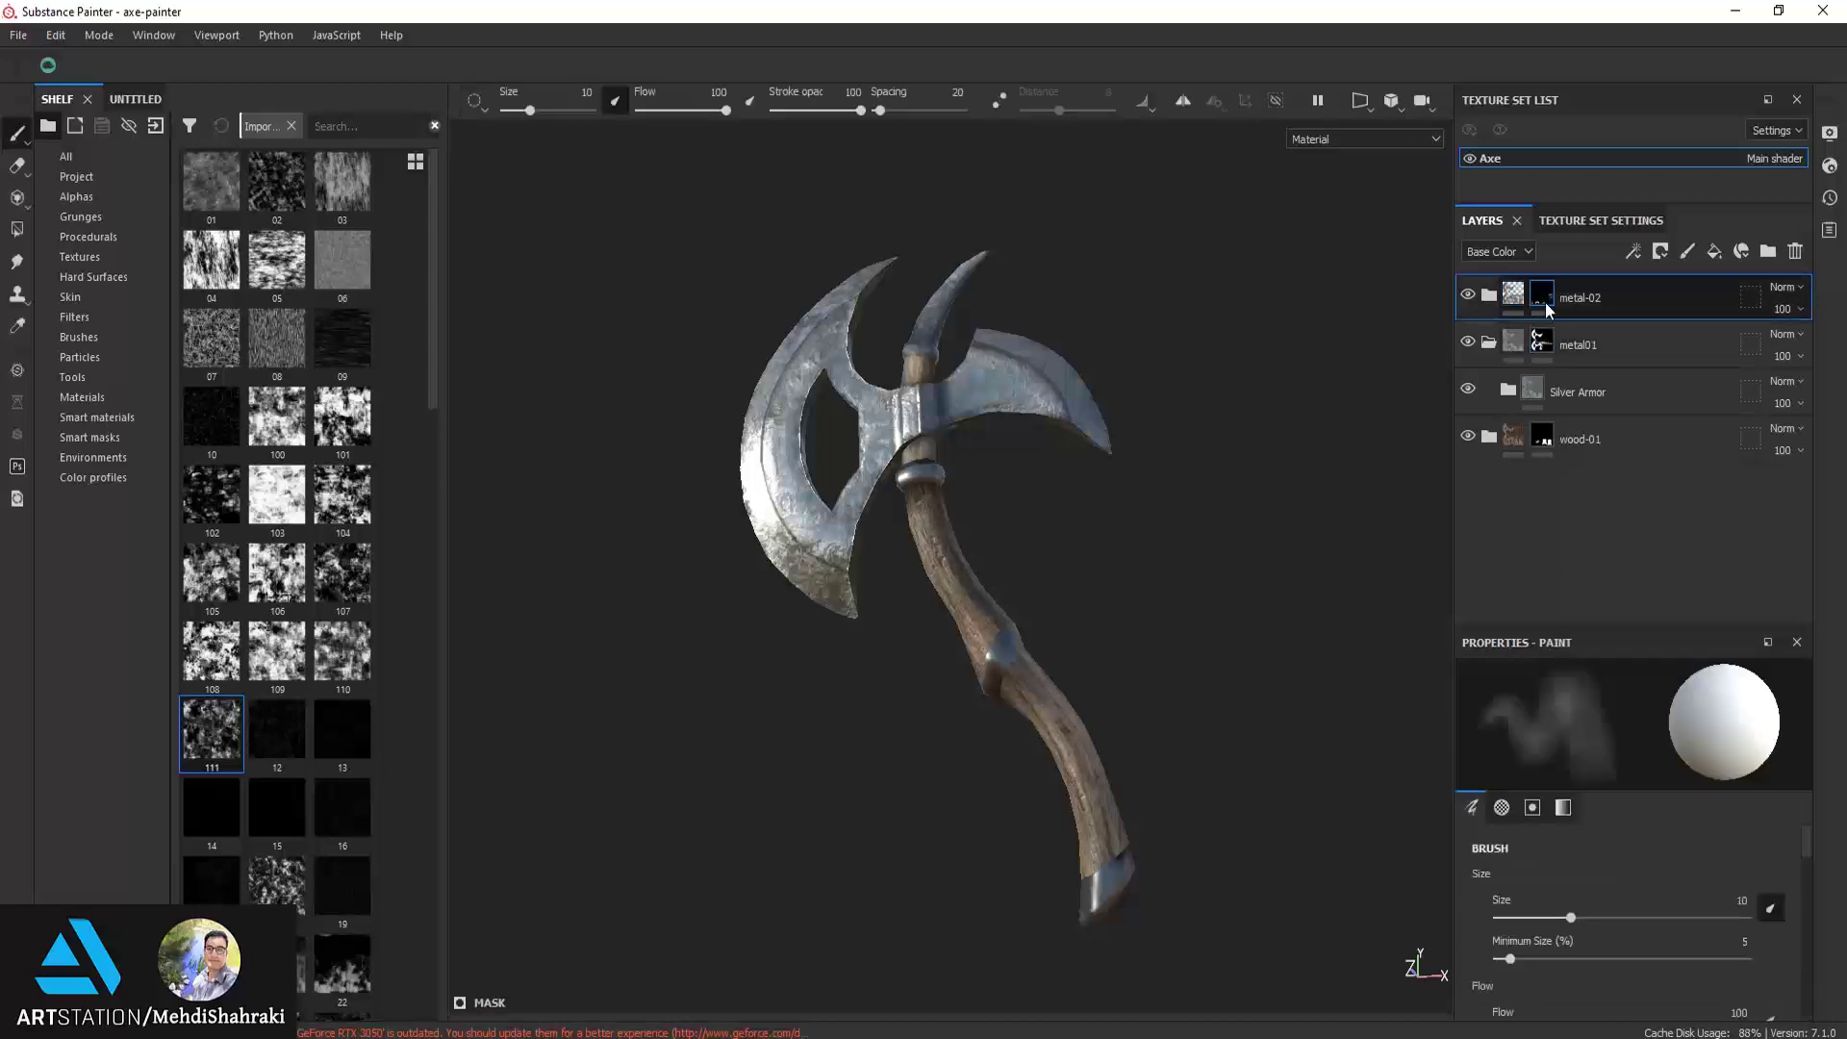
click(1488, 294)
Open the metal-02 mask options, then collapse the Steel Dark Aged folder
click(1507, 343)
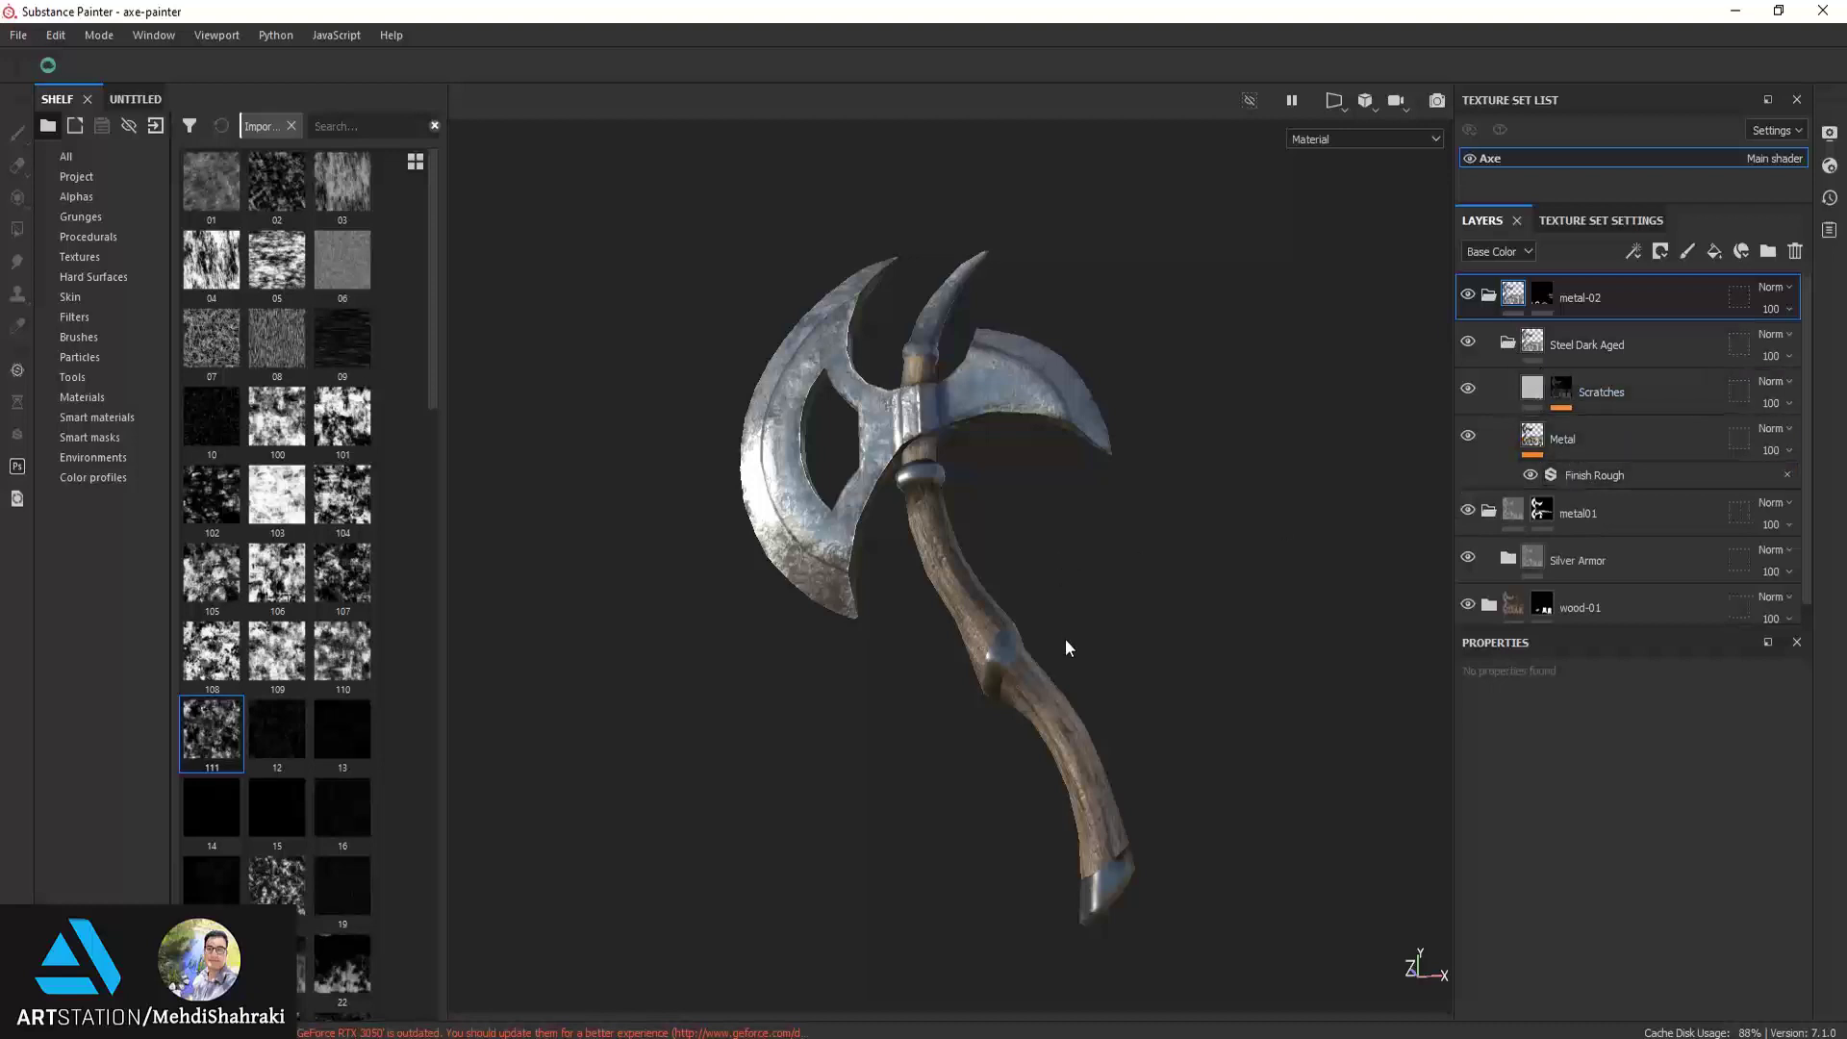
scroll(1065, 639, up, 3)
scroll(1058, 626, up, 3)
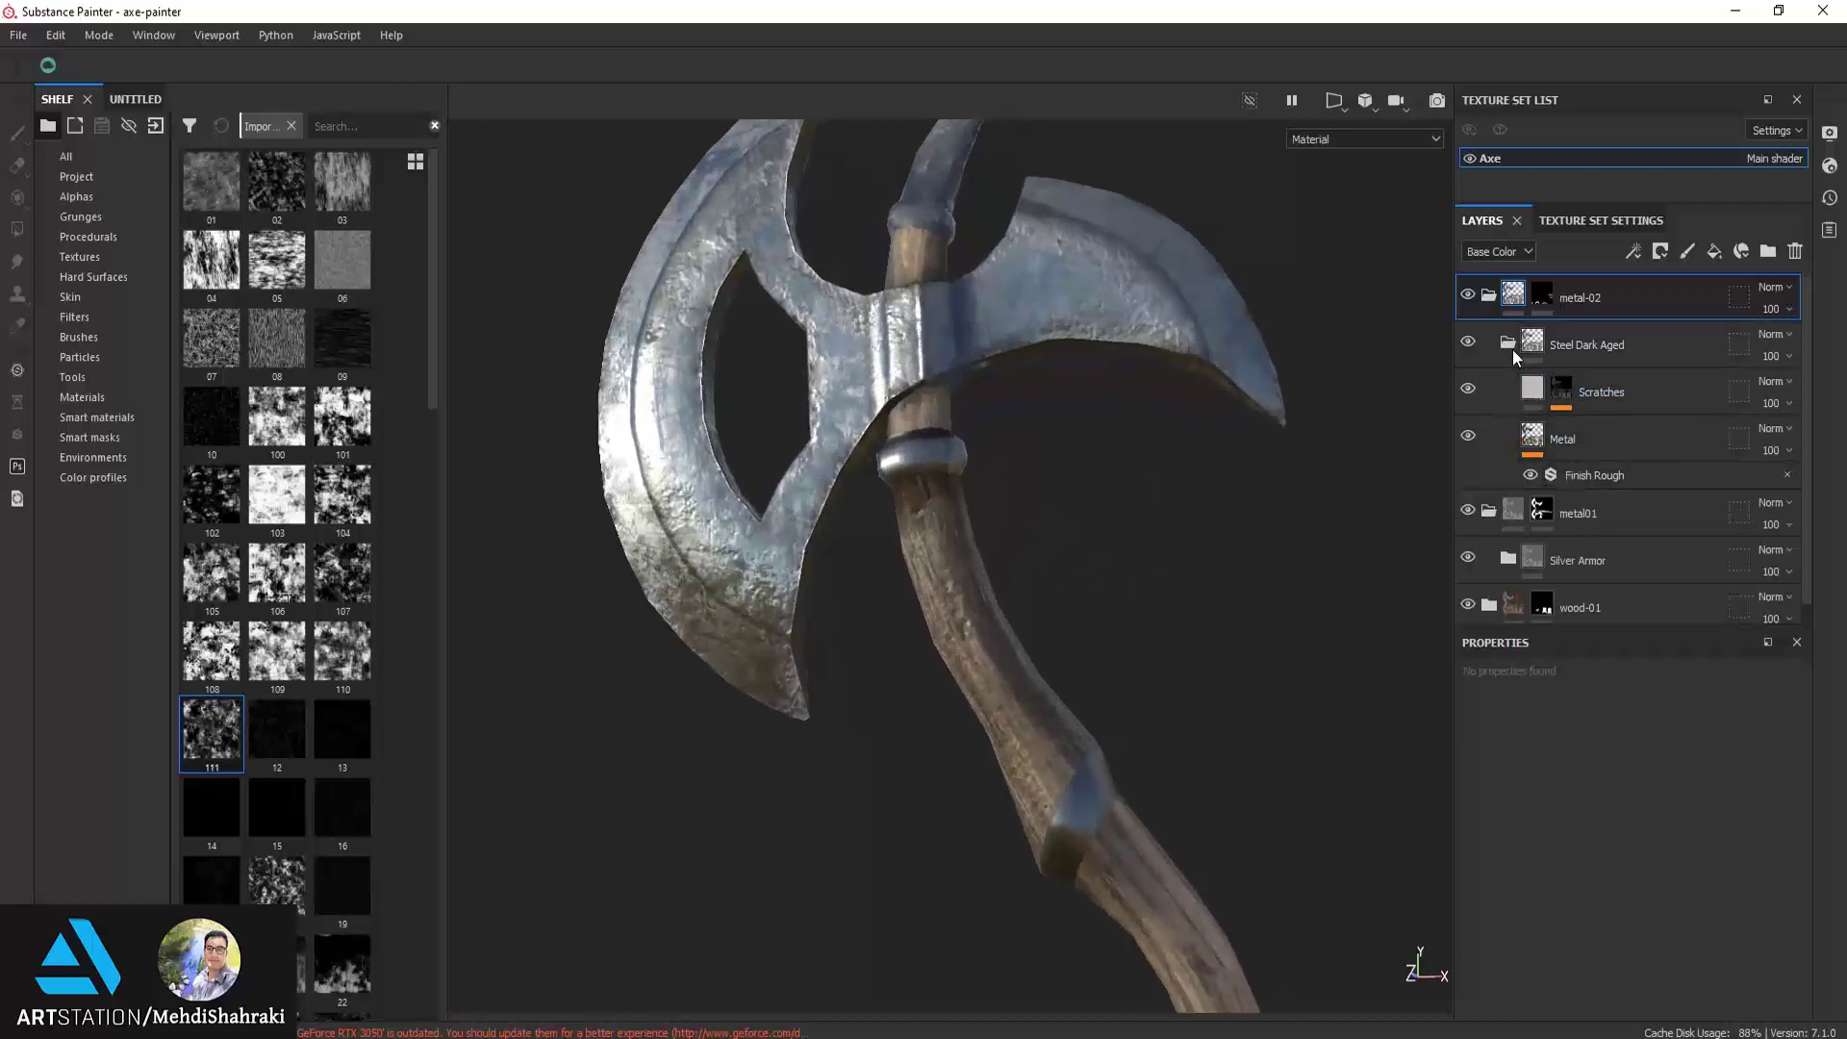
click(1545, 297)
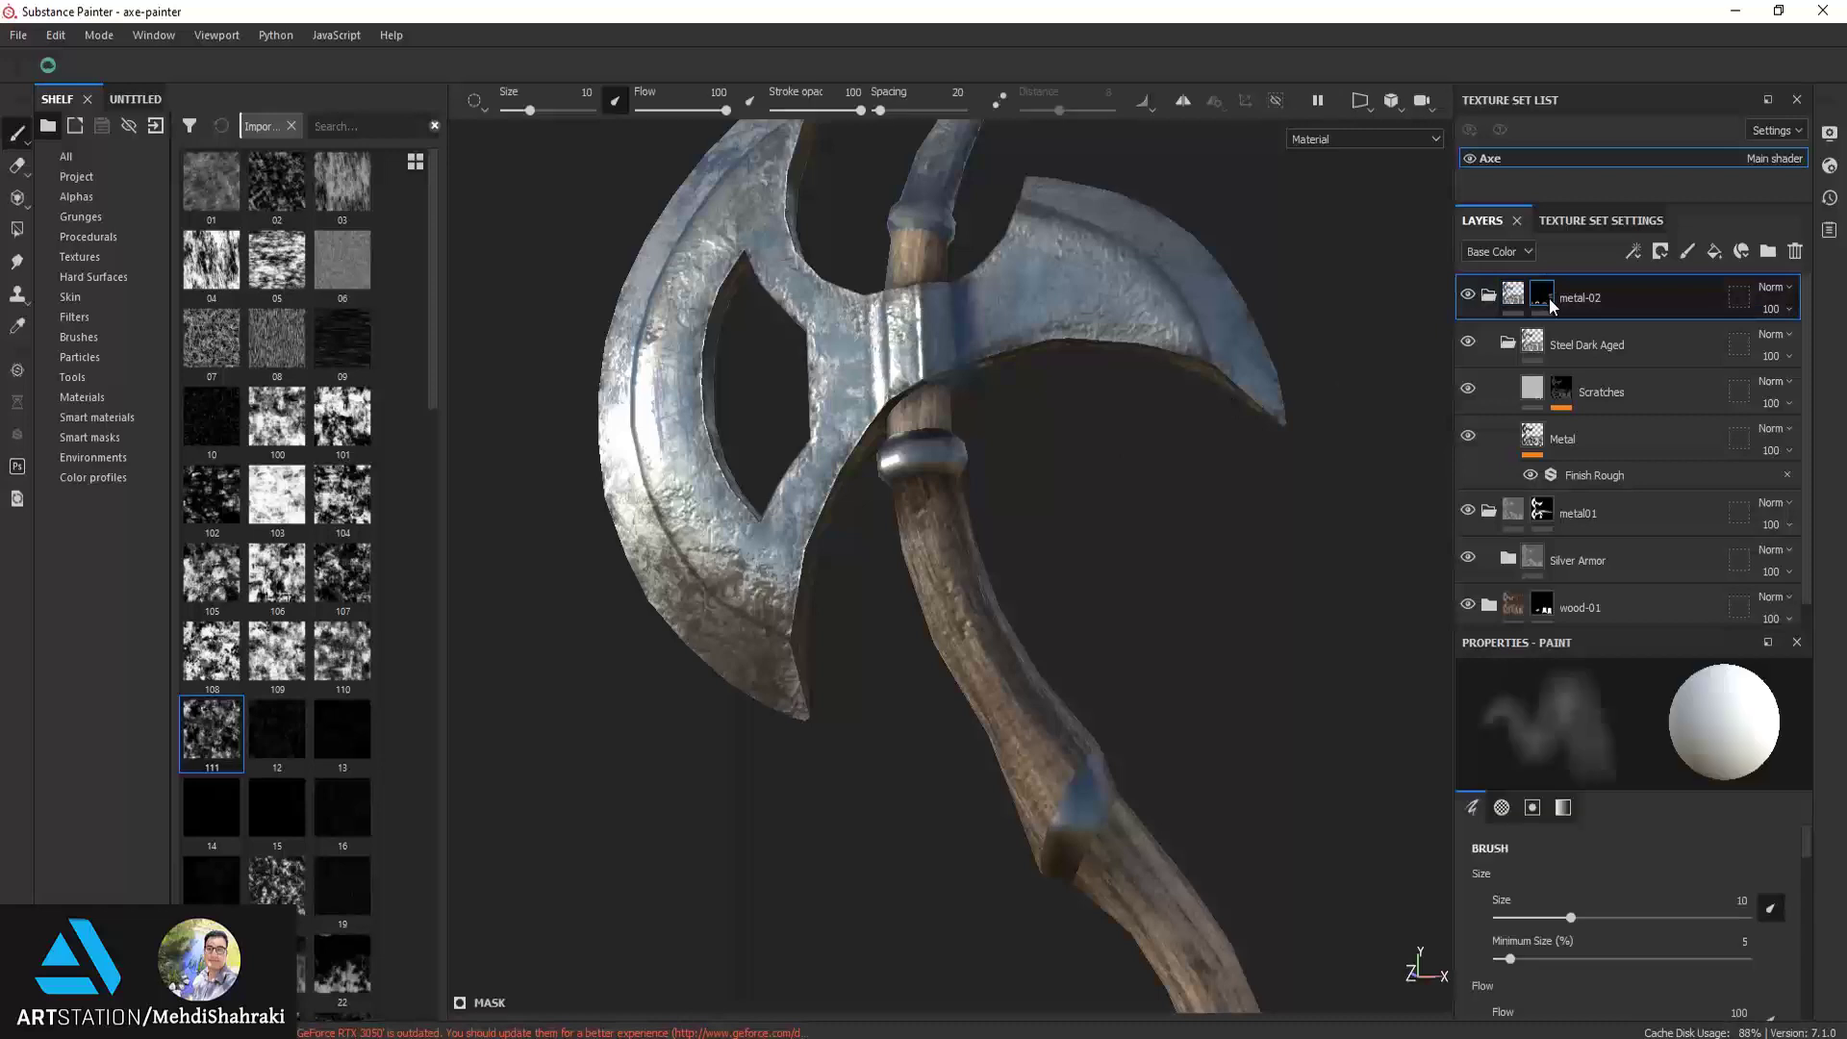
right_click(1549, 298)
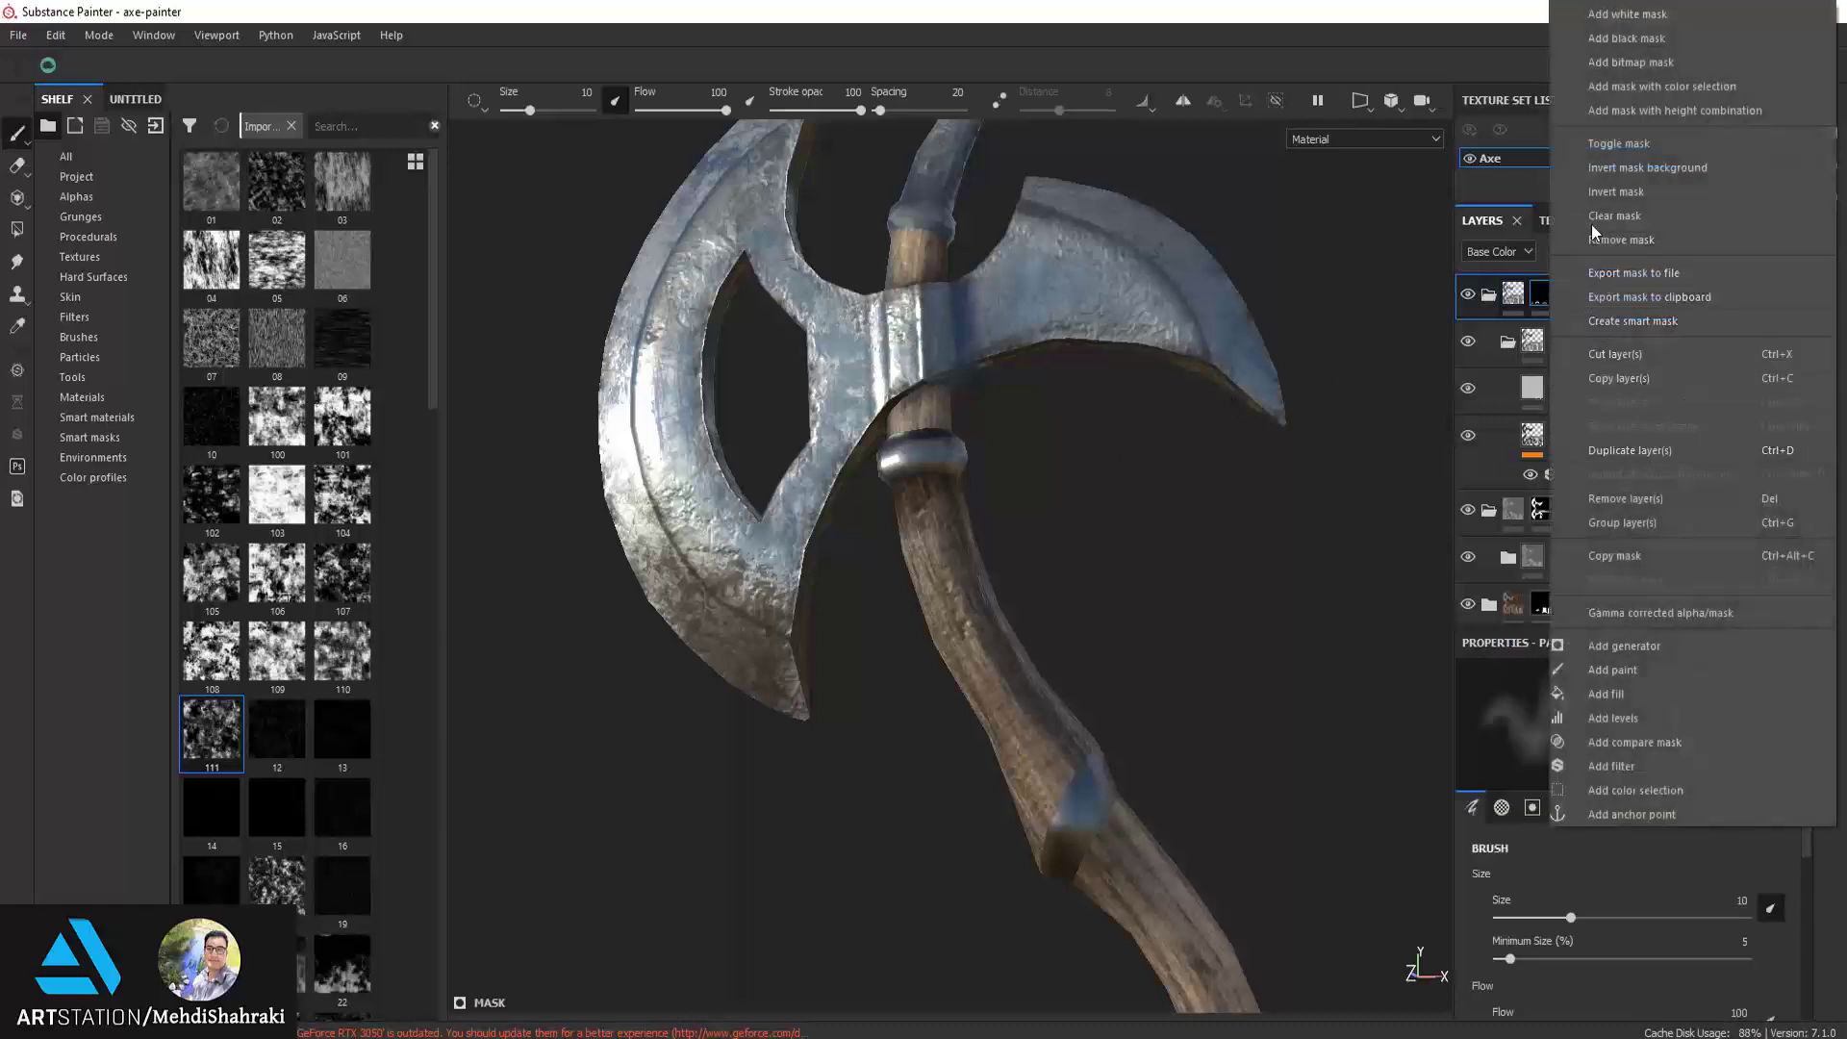
click(1607, 556)
click(1508, 344)
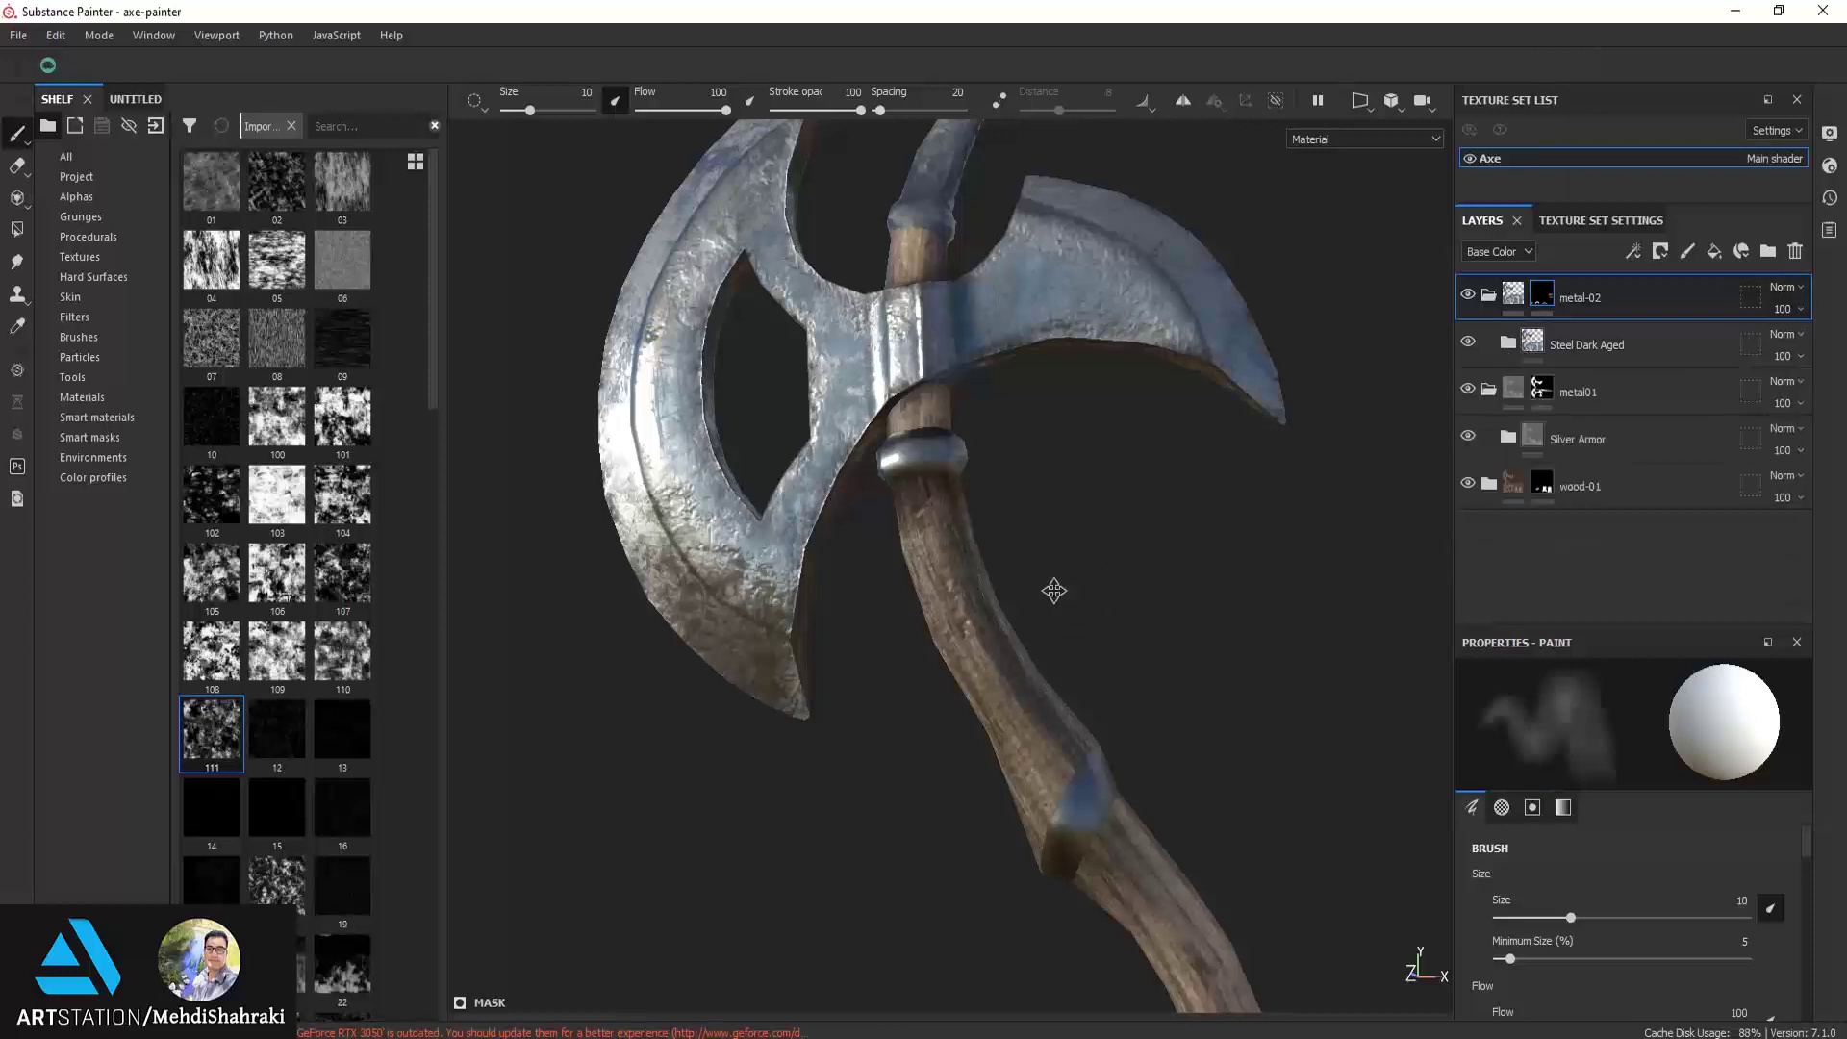
middle_drag(1043, 587, 1043, 481)
Add a fill layer above Steel Dark Aged with a black mask and paste the copied mask into it
click(1585, 343)
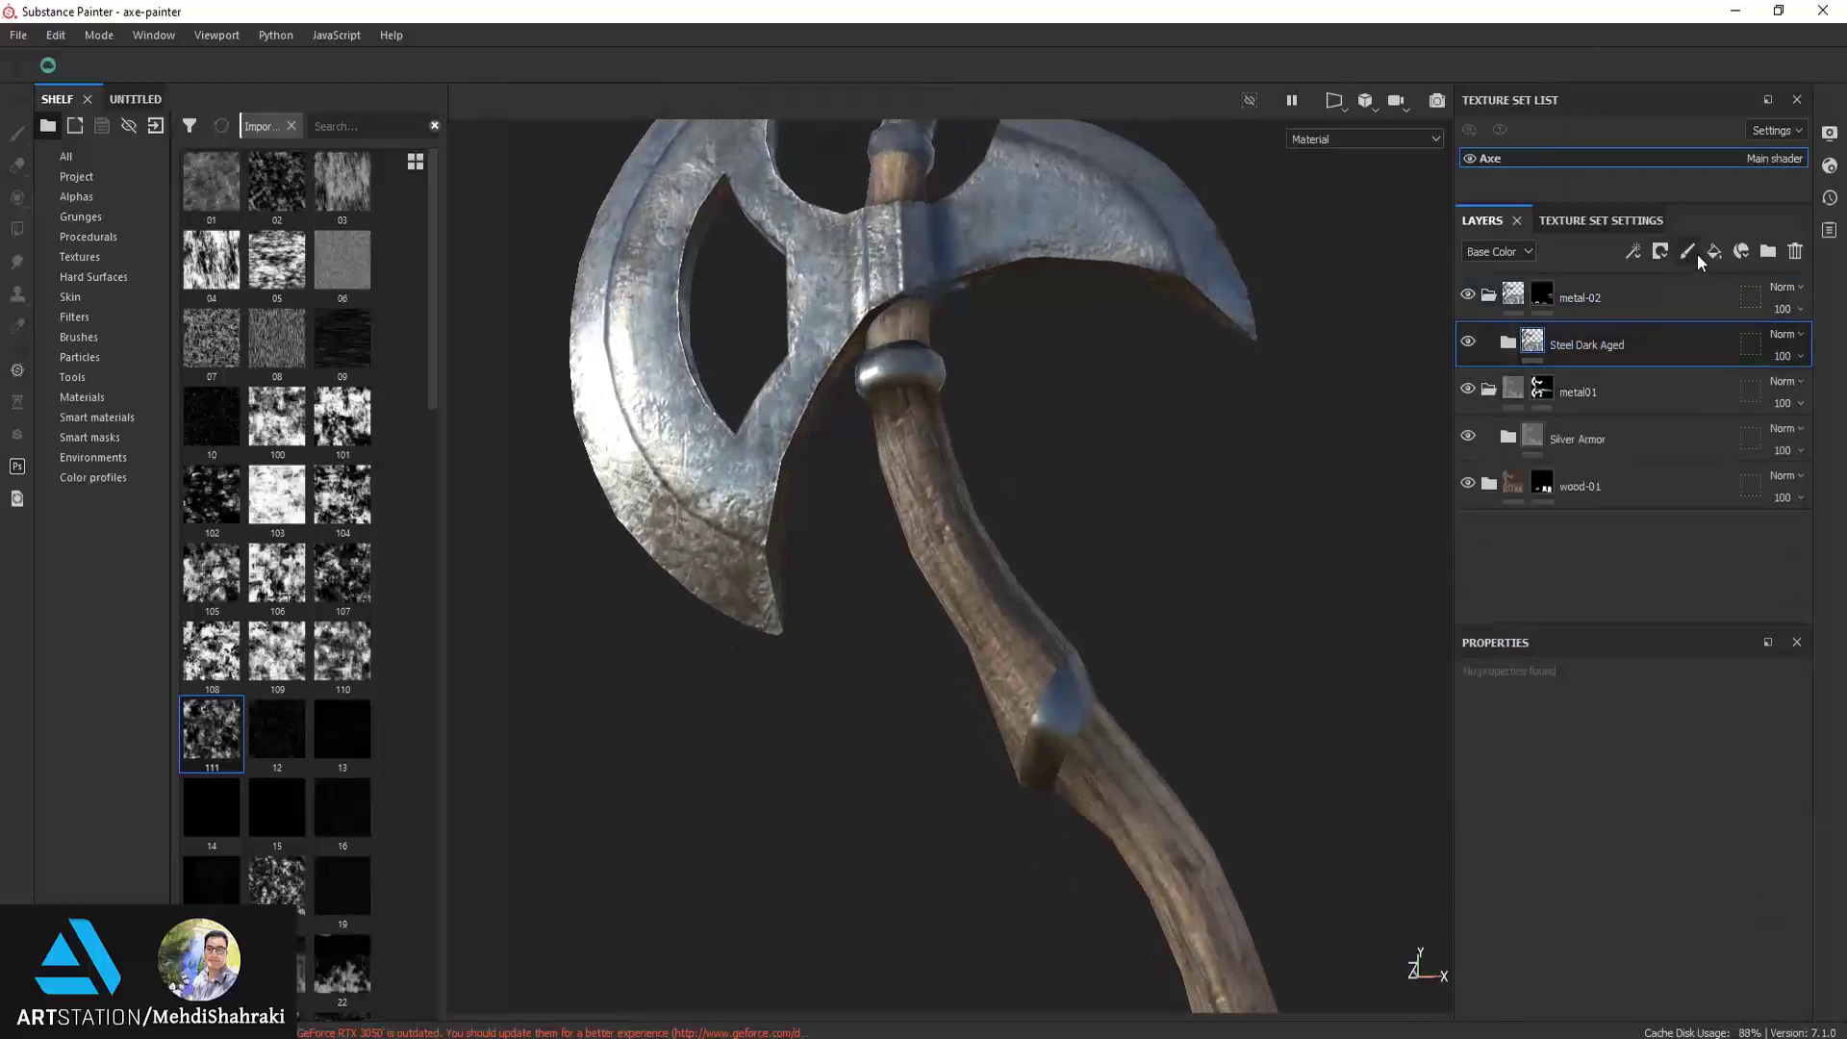
click(1713, 252)
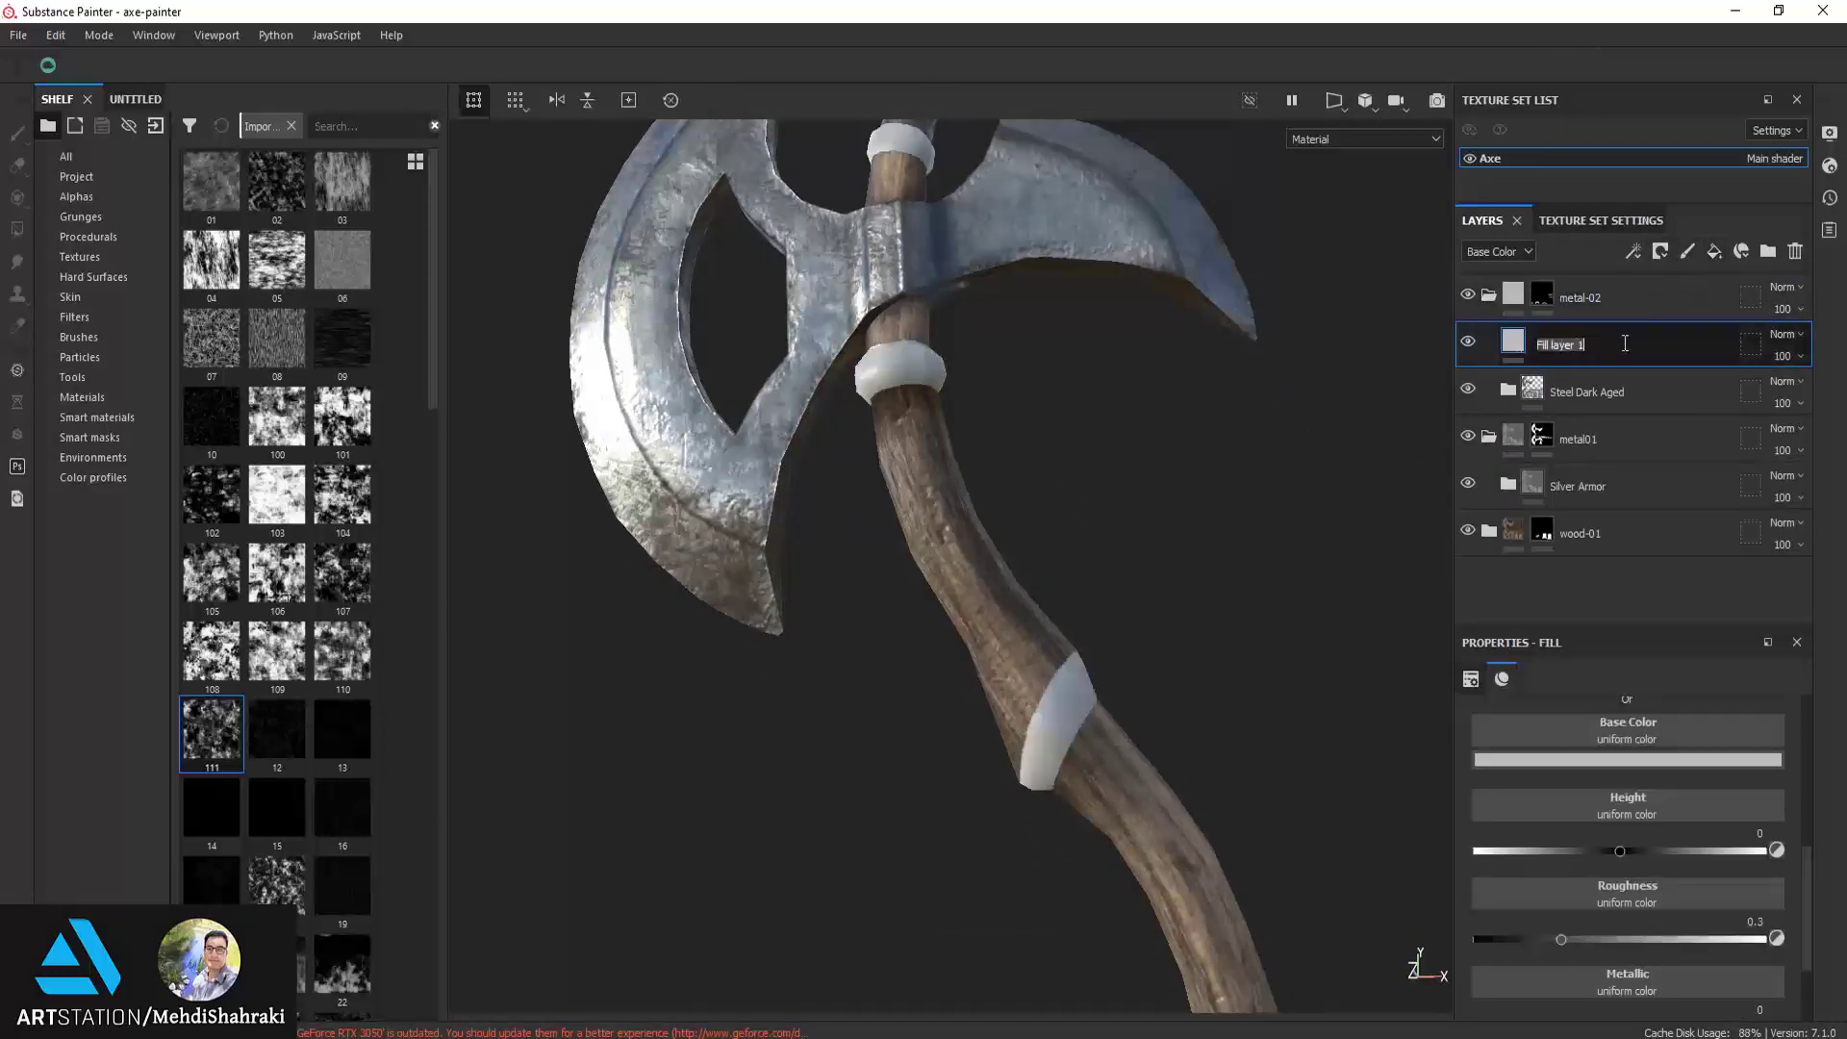
click(1660, 251)
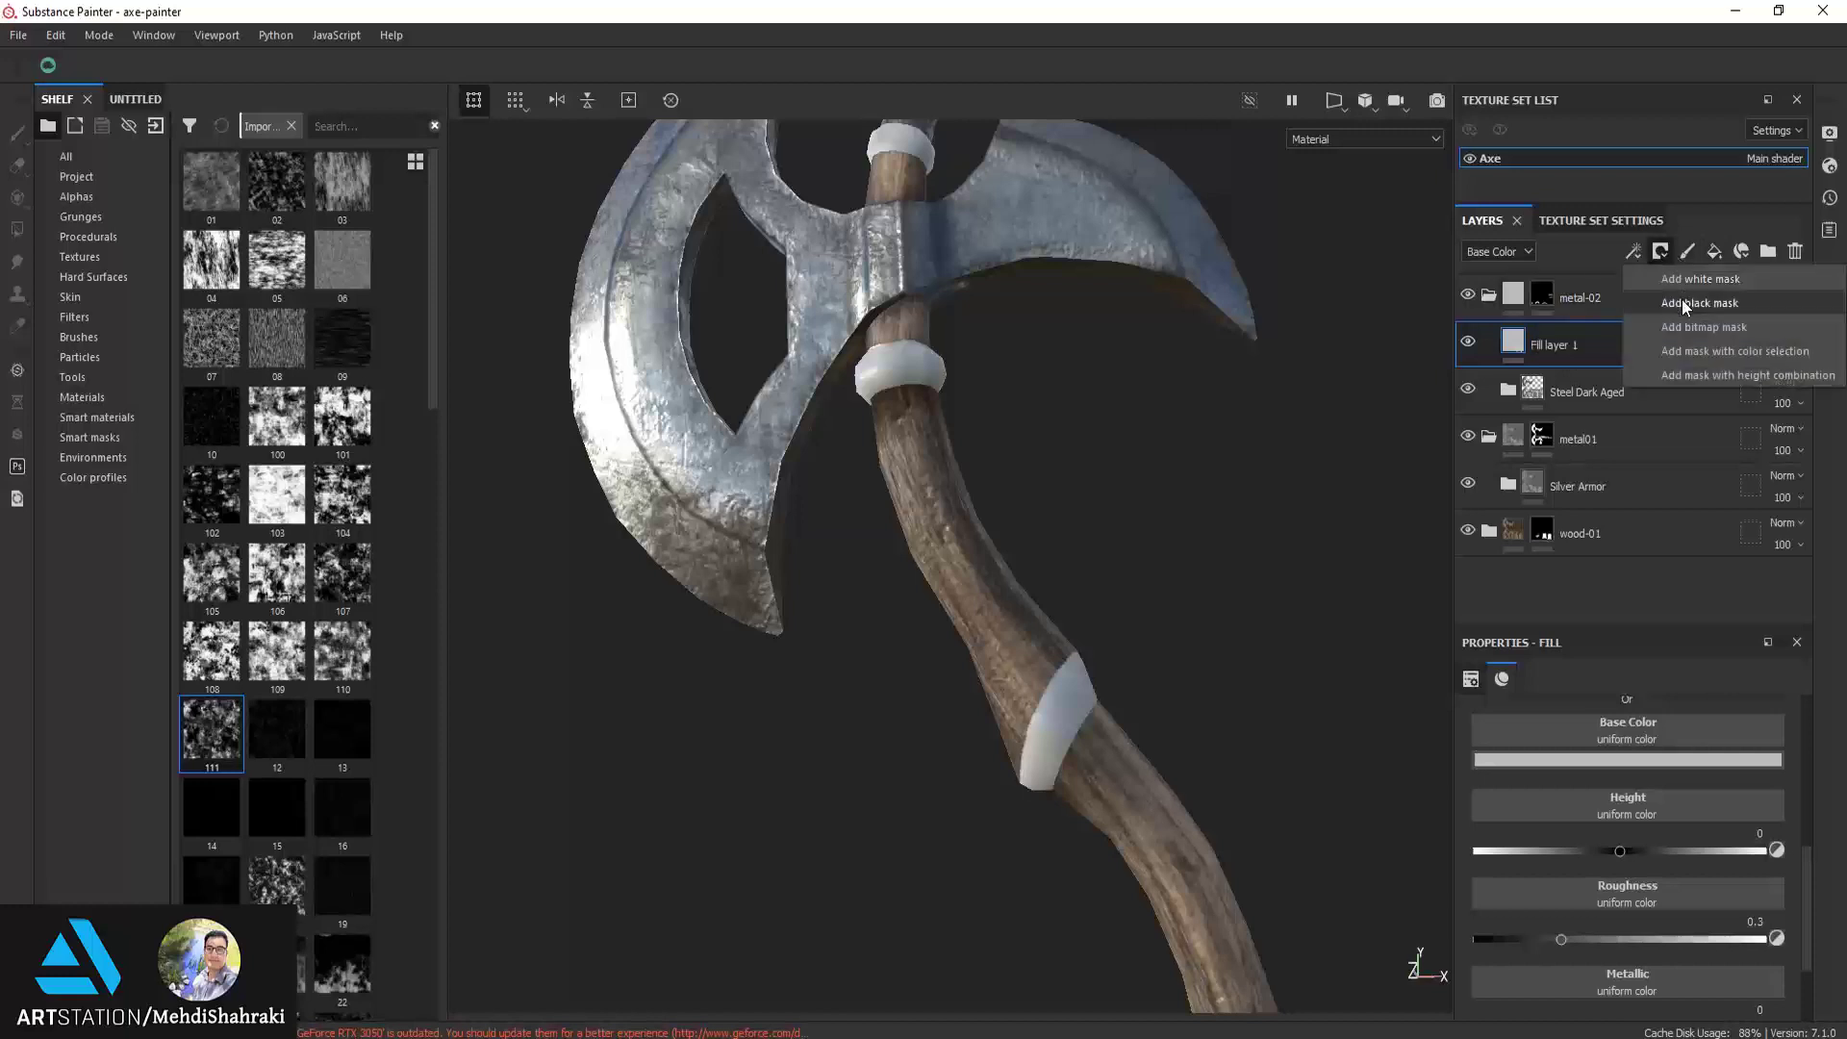
click(1683, 303)
right_click(1542, 339)
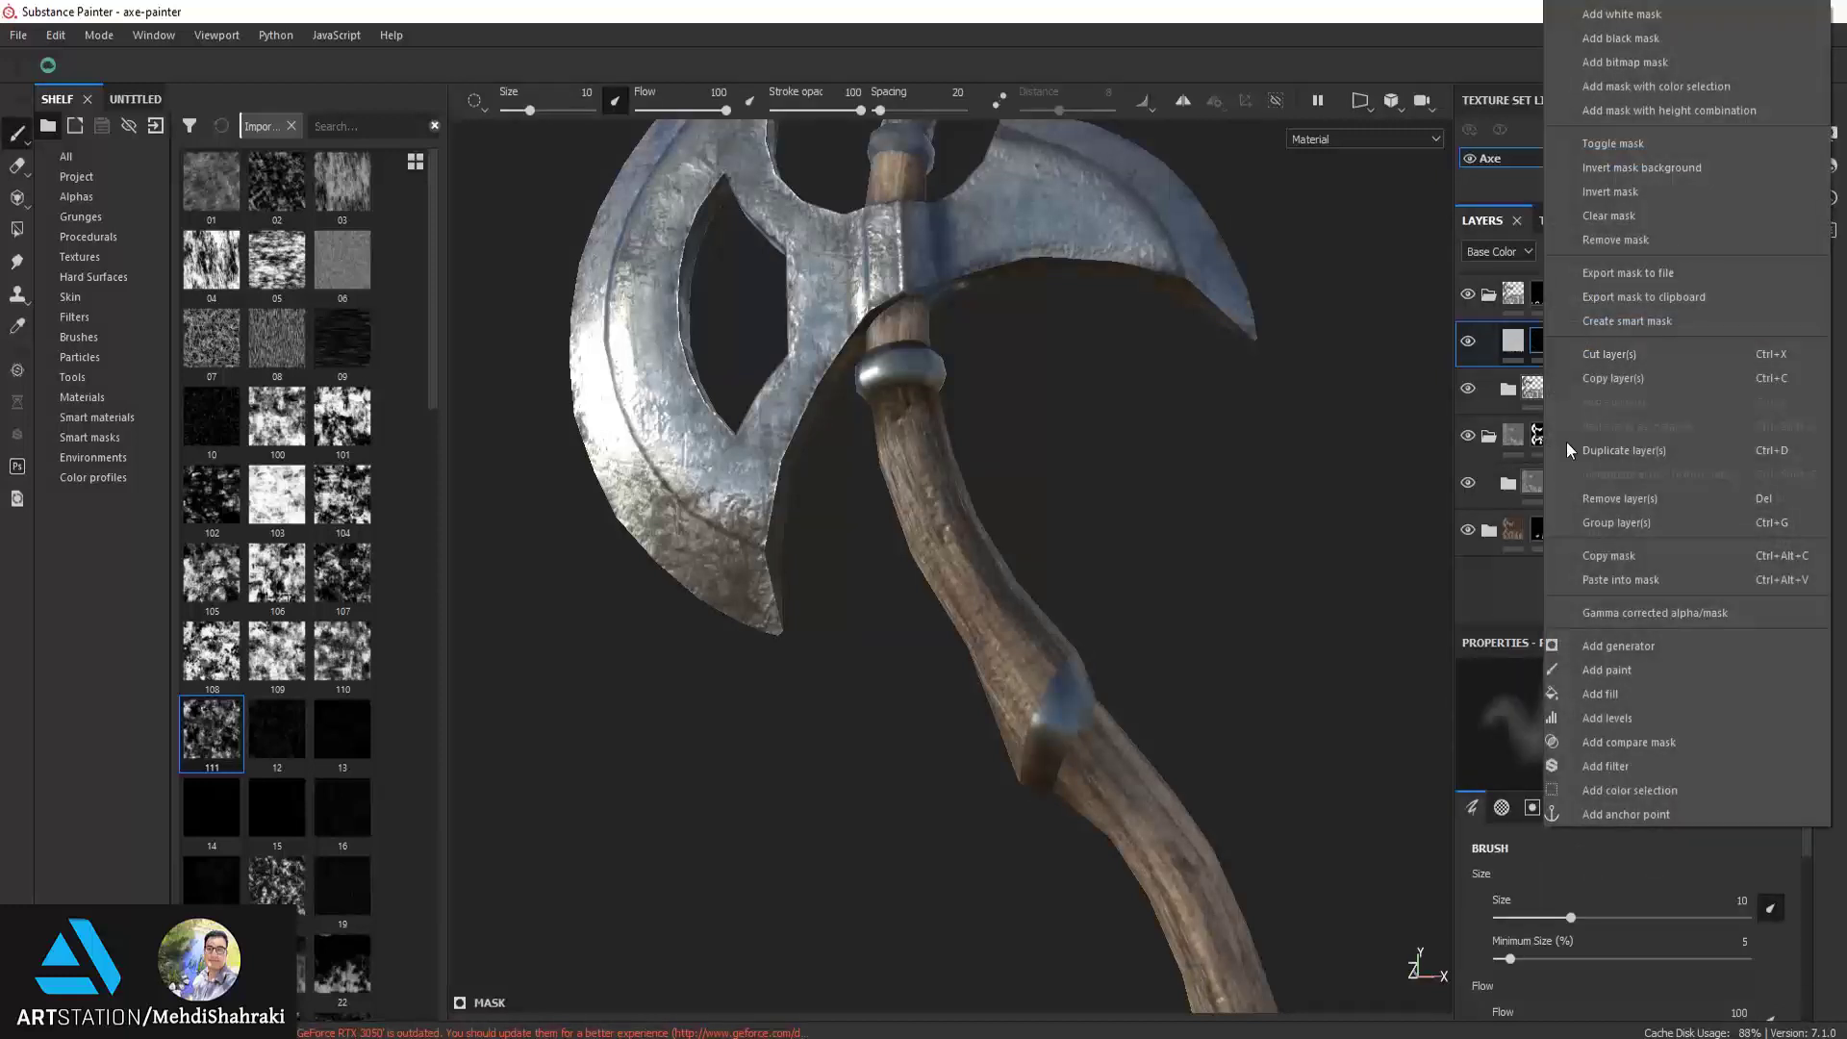
click(1579, 579)
alt+middle_drag(1094, 568, 1093, 536)
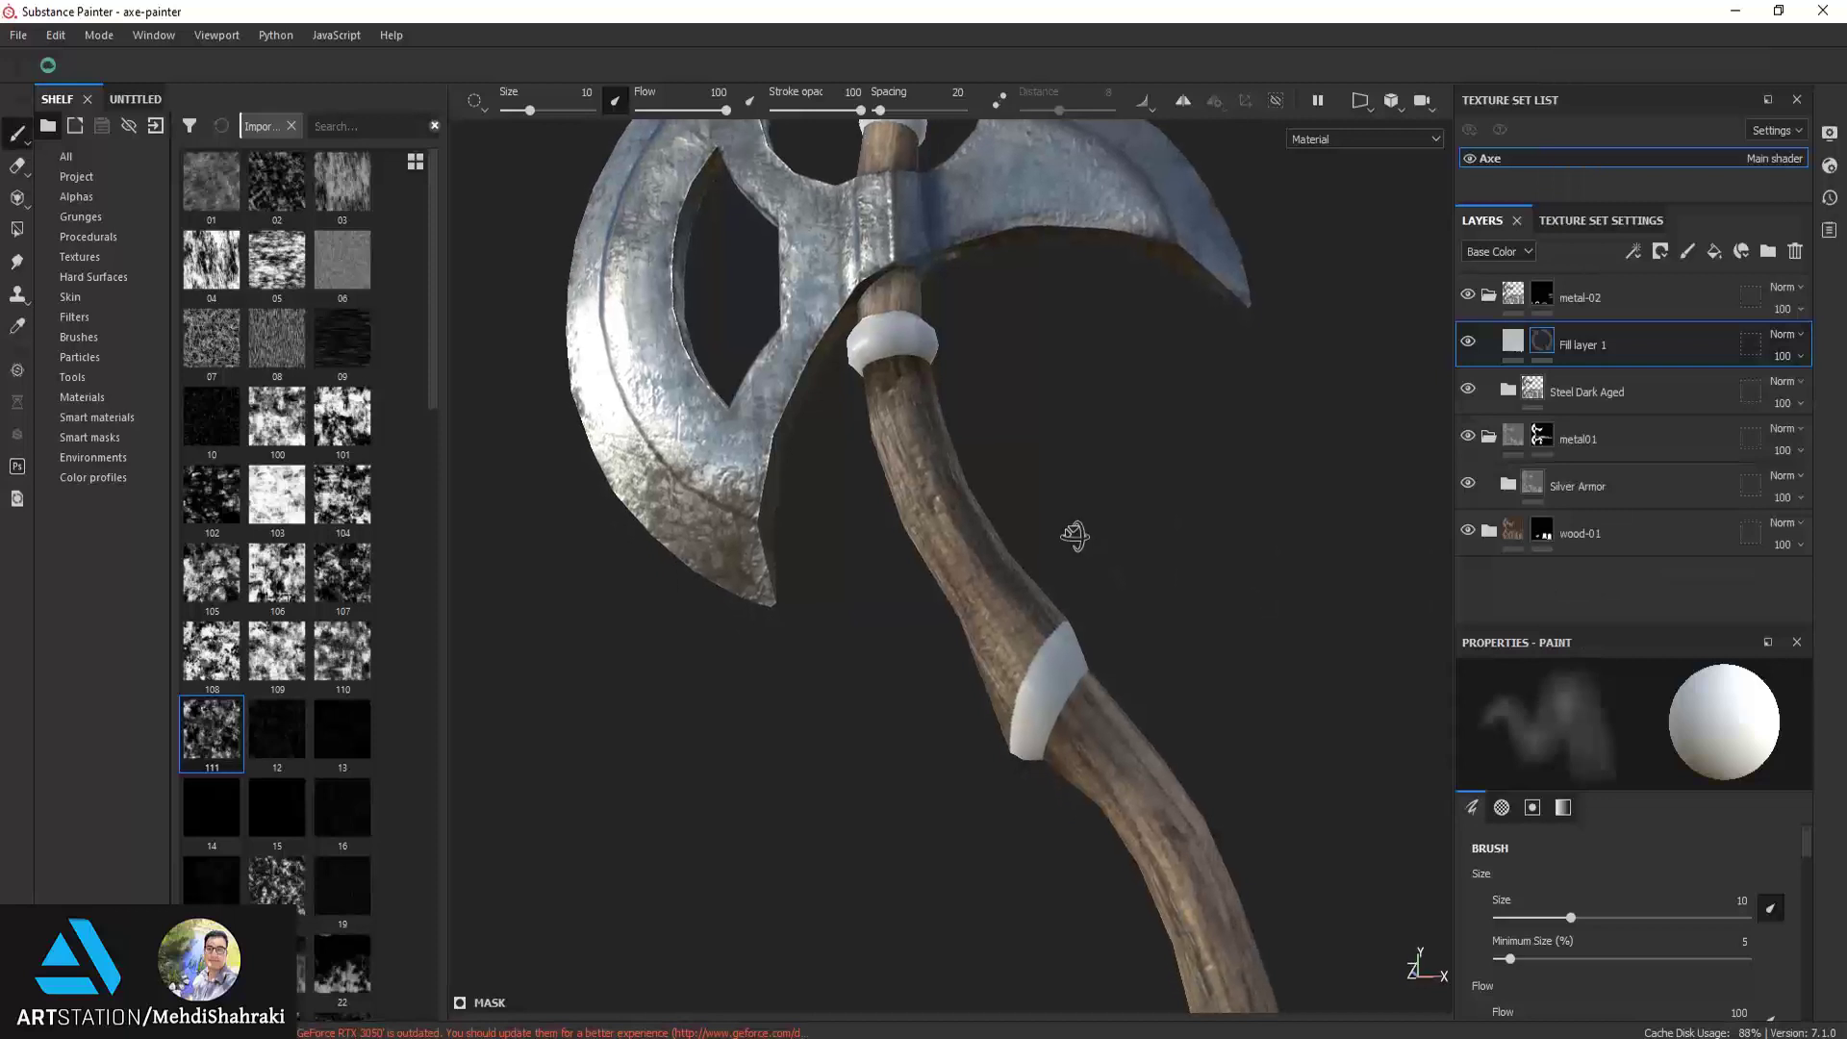
click(1512, 342)
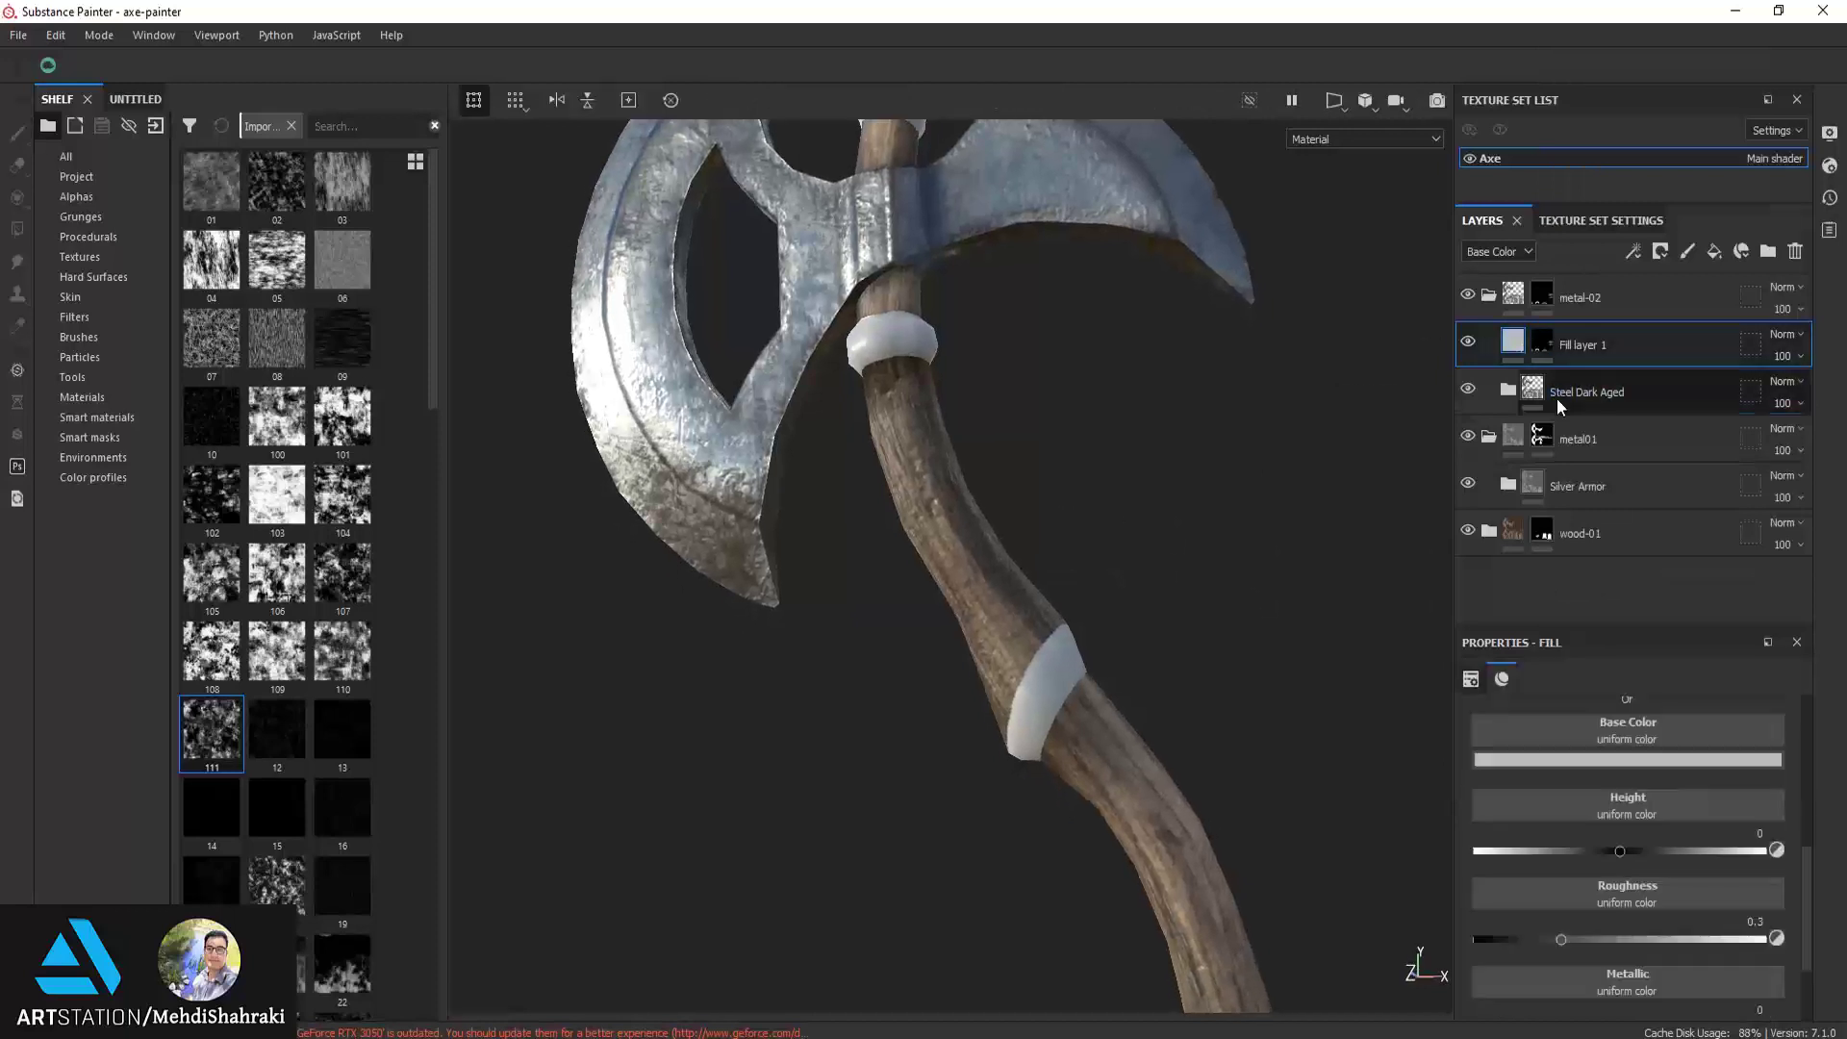
click(1543, 340)
click(1657, 256)
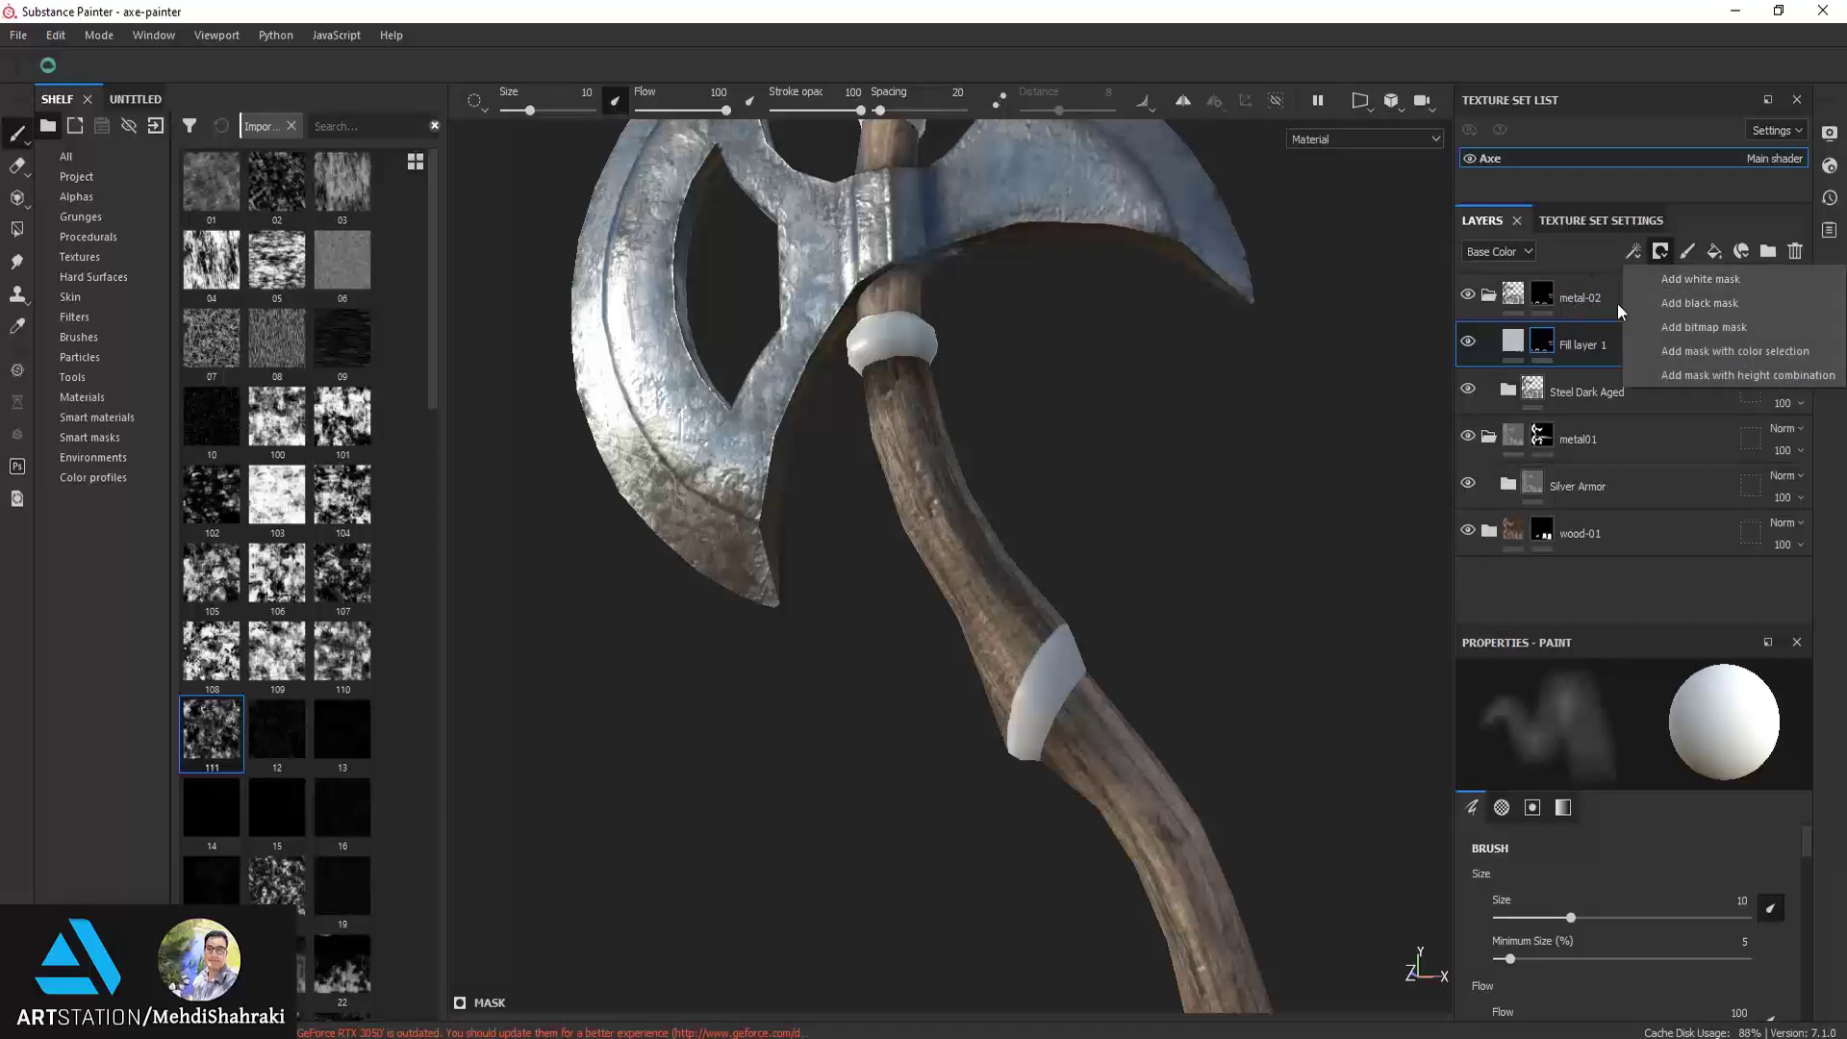
click(1637, 246)
Add a UV Border Distance generator to the mask and tune its balance and distance
click(1651, 277)
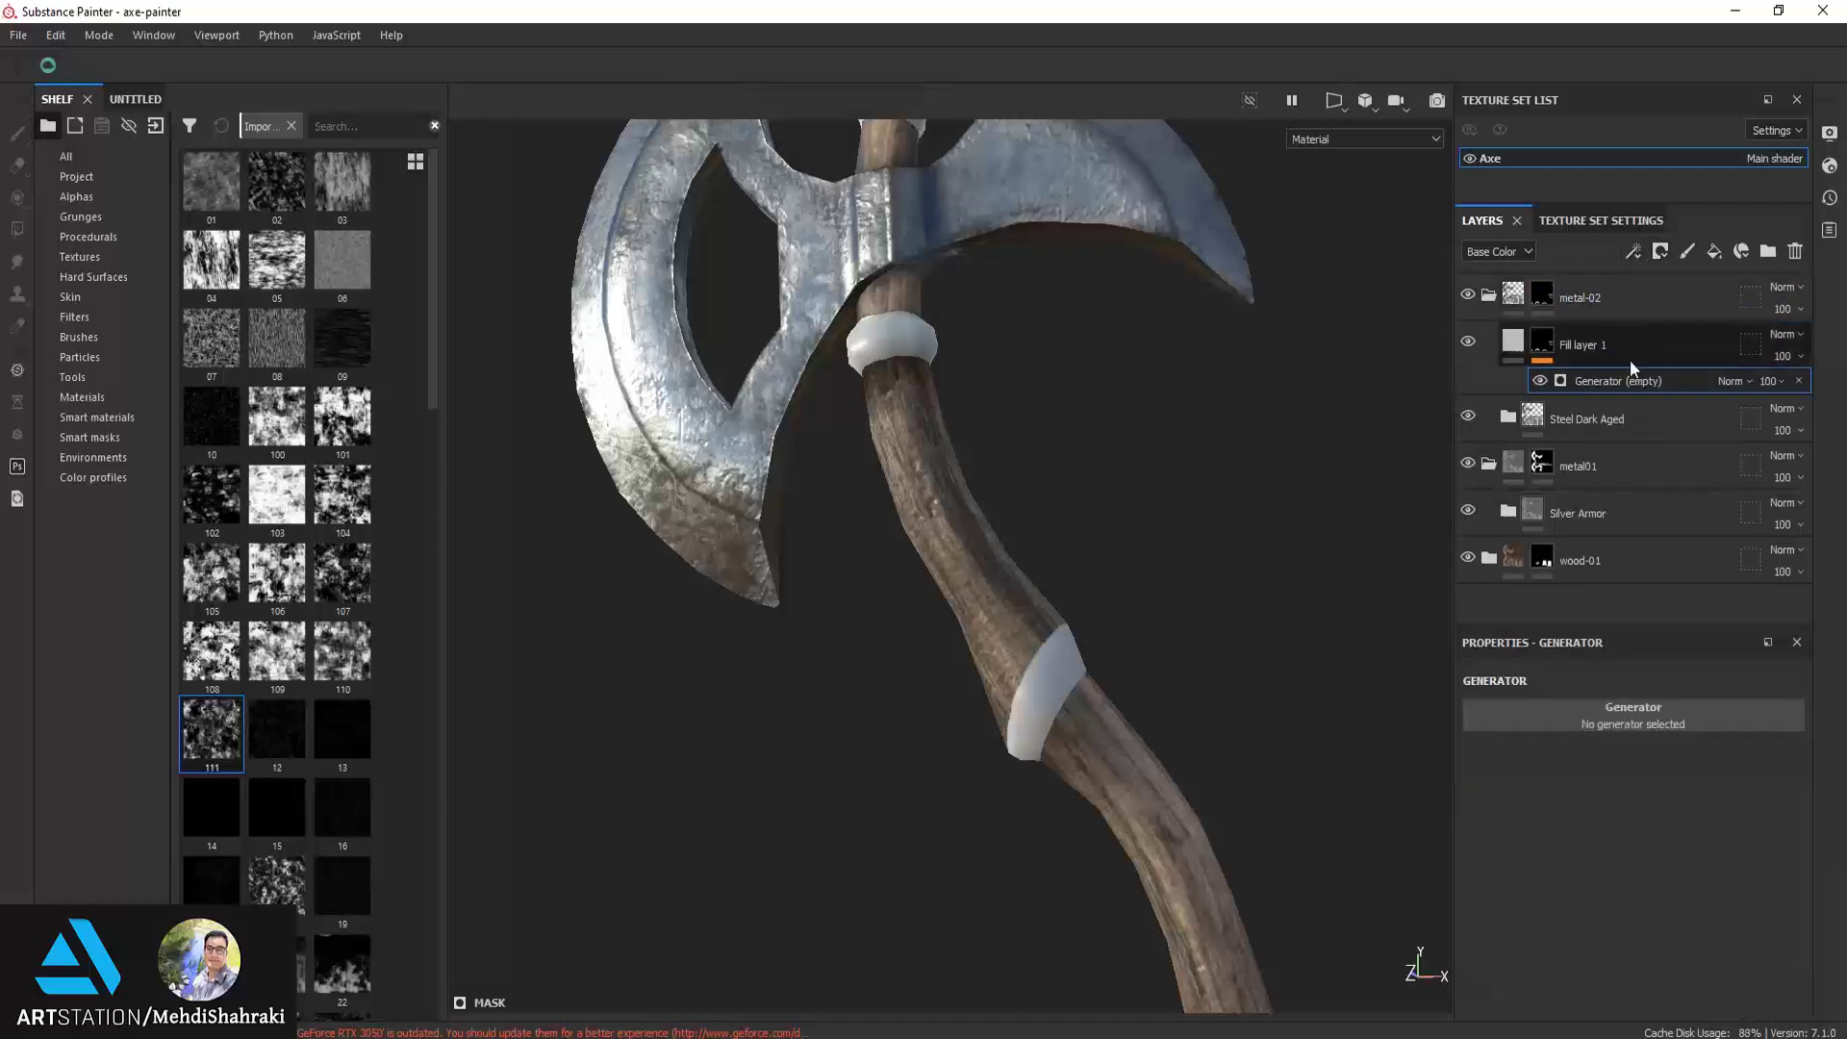
click(1633, 729)
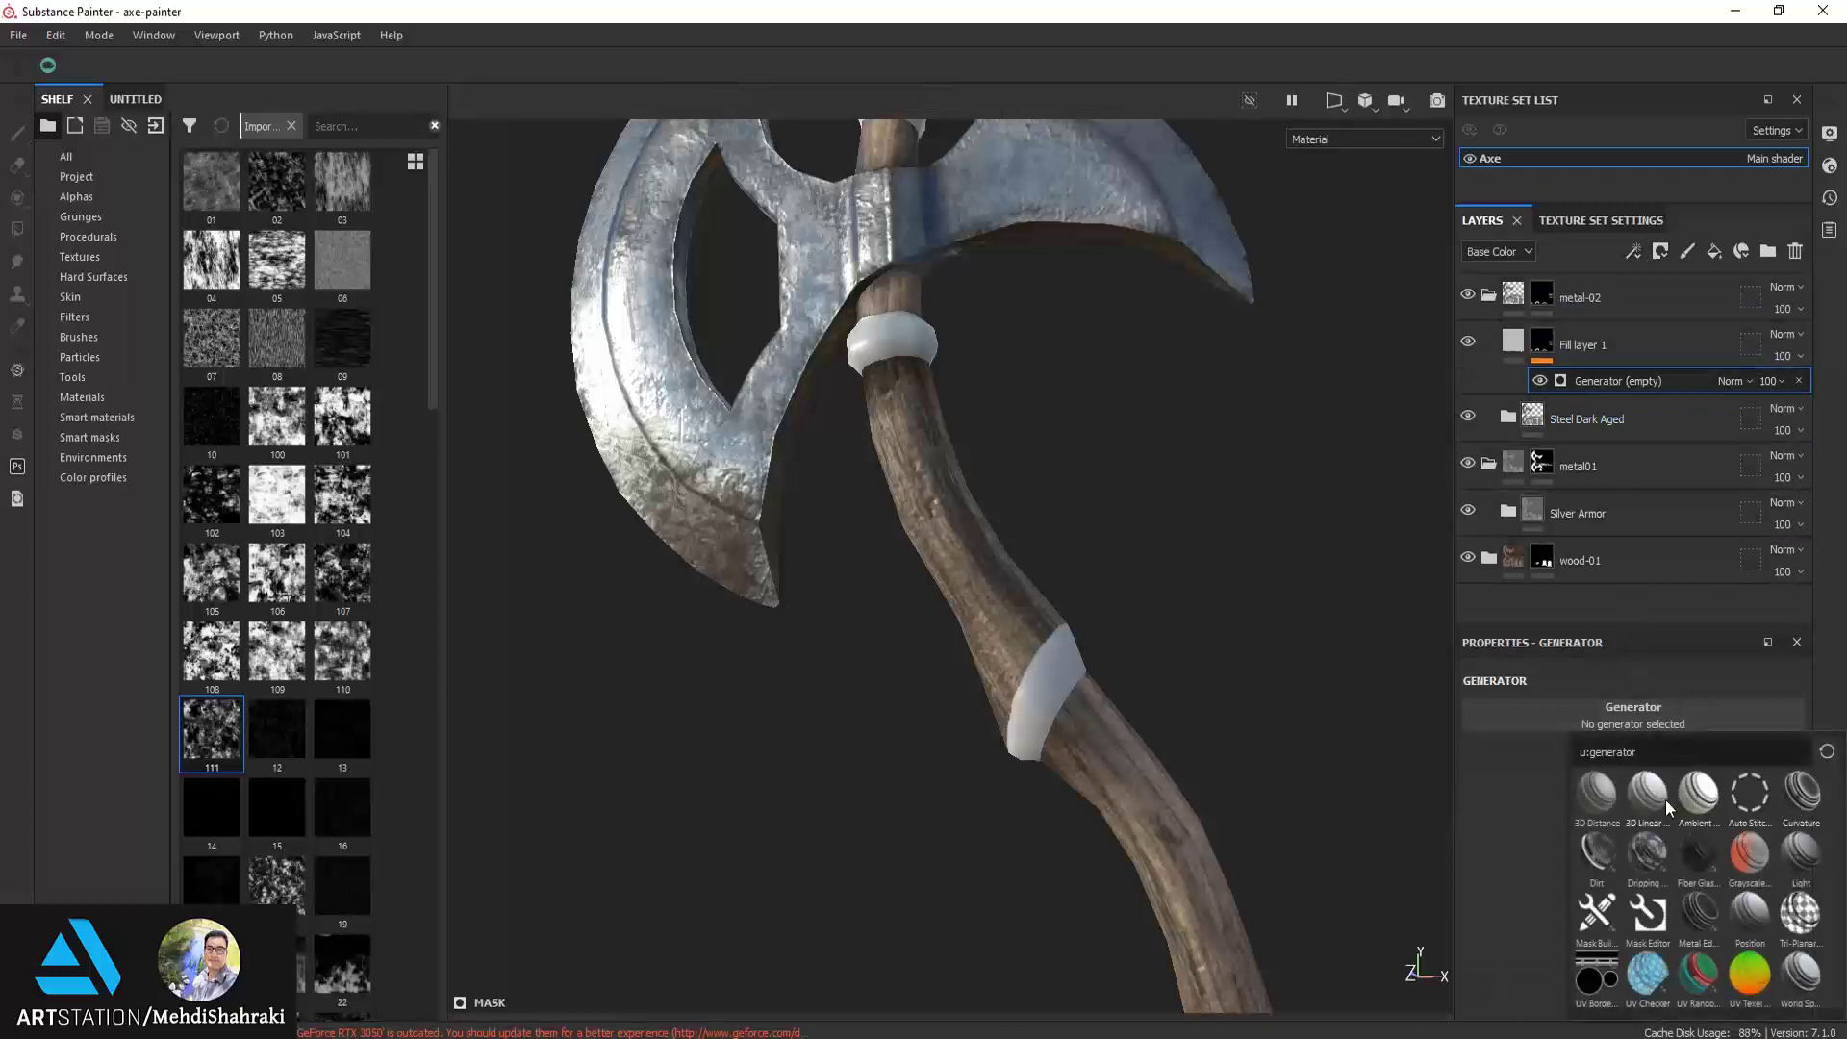
click(1597, 977)
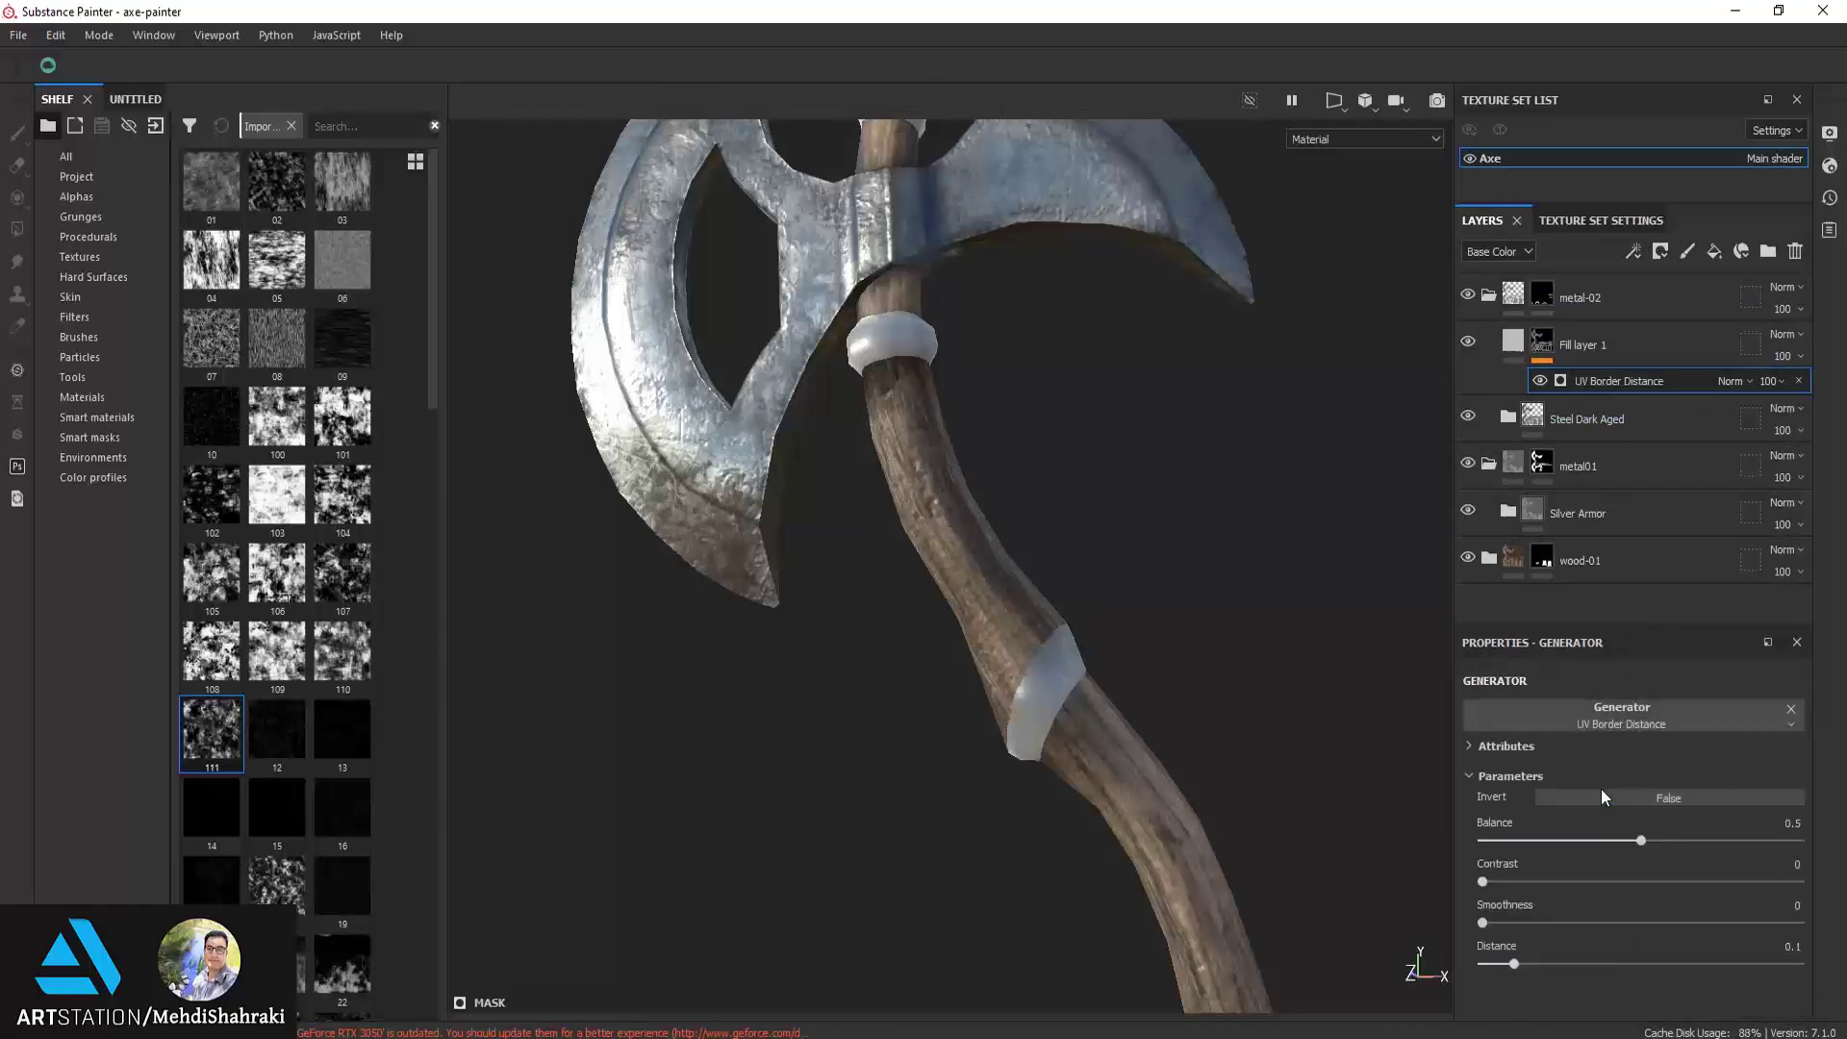
drag(1587, 841, 1494, 840)
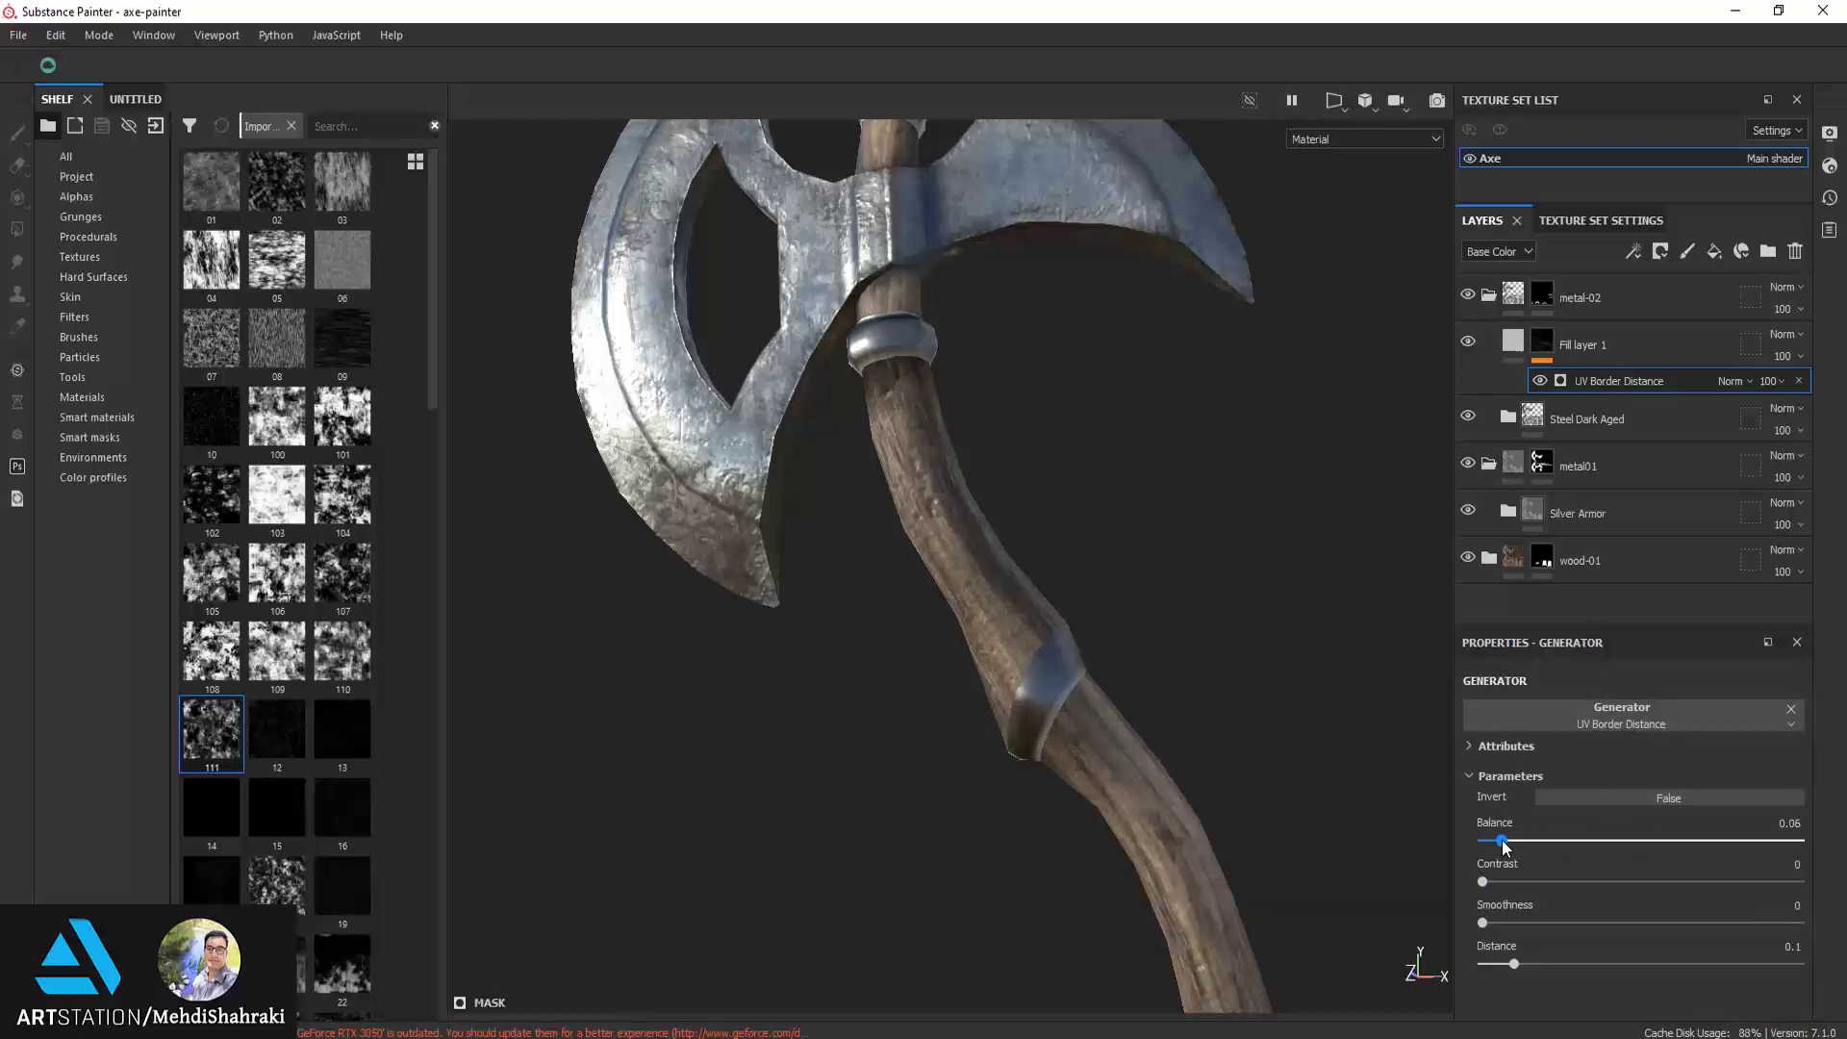
alt+middle_drag(1222, 813, 1138, 507)
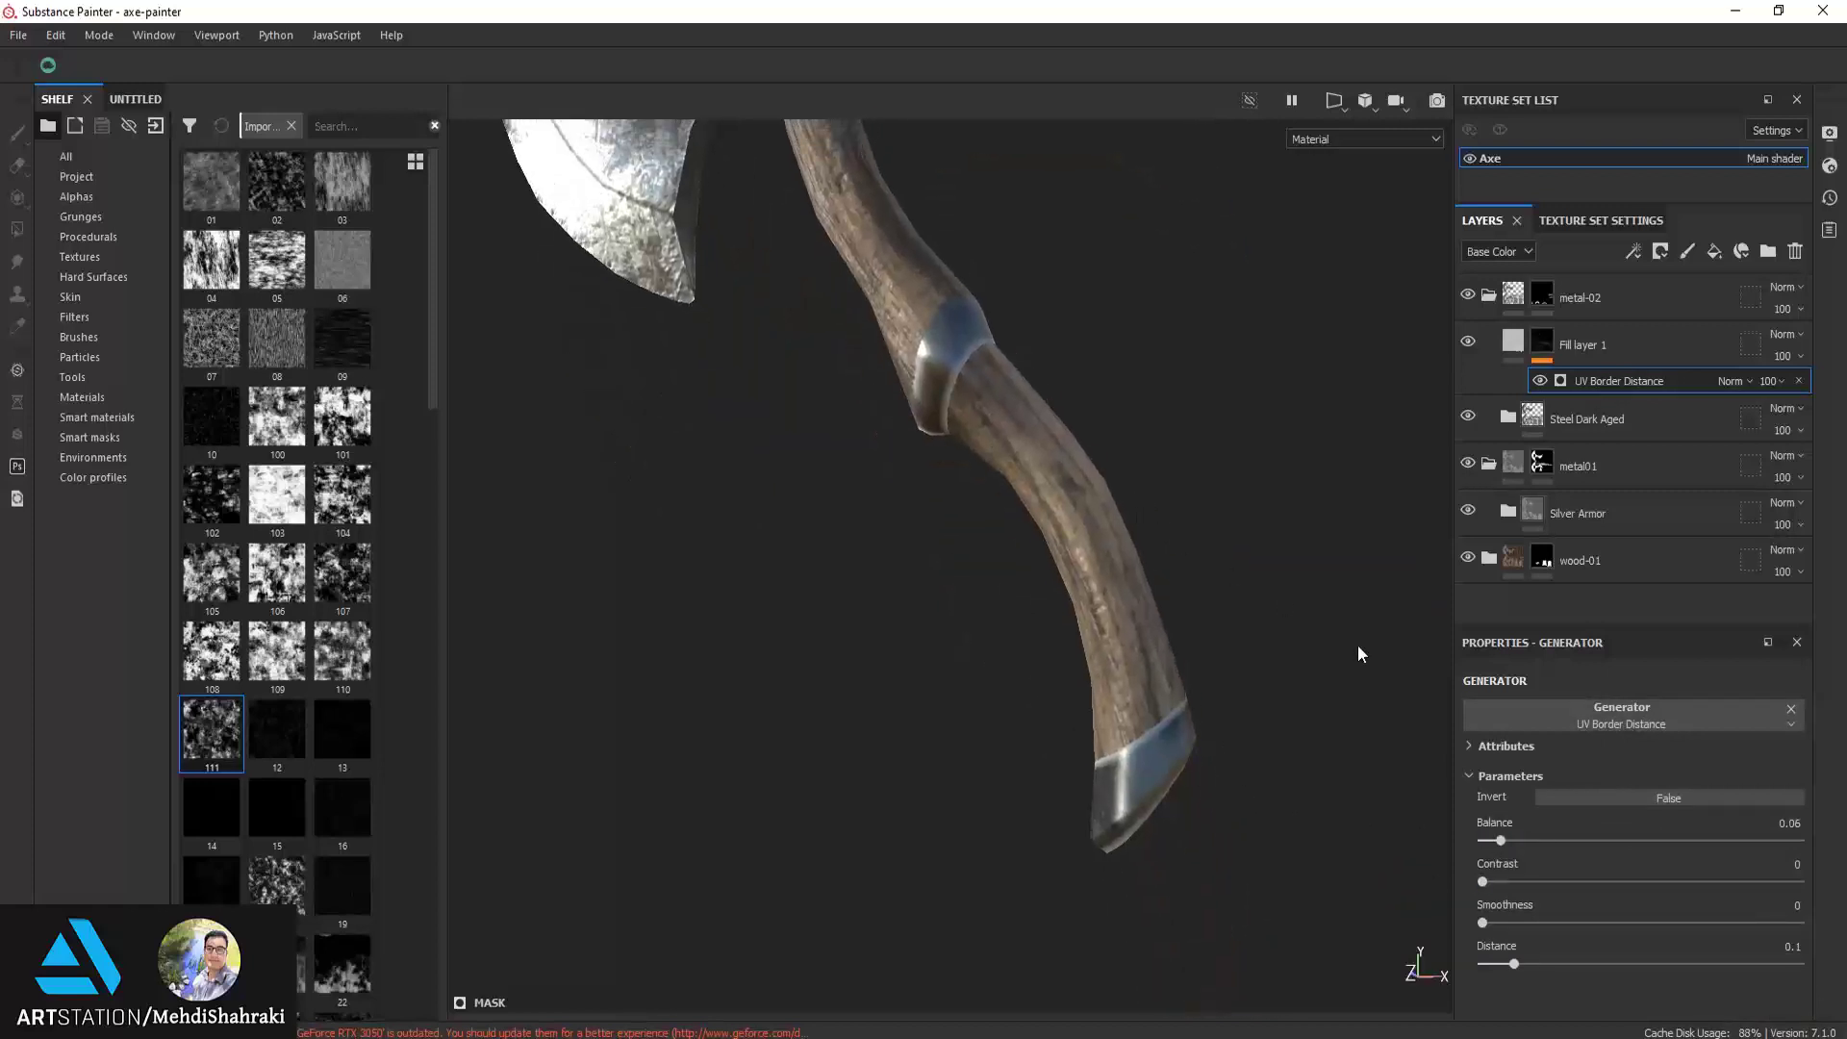
drag(1511, 963, 1488, 964)
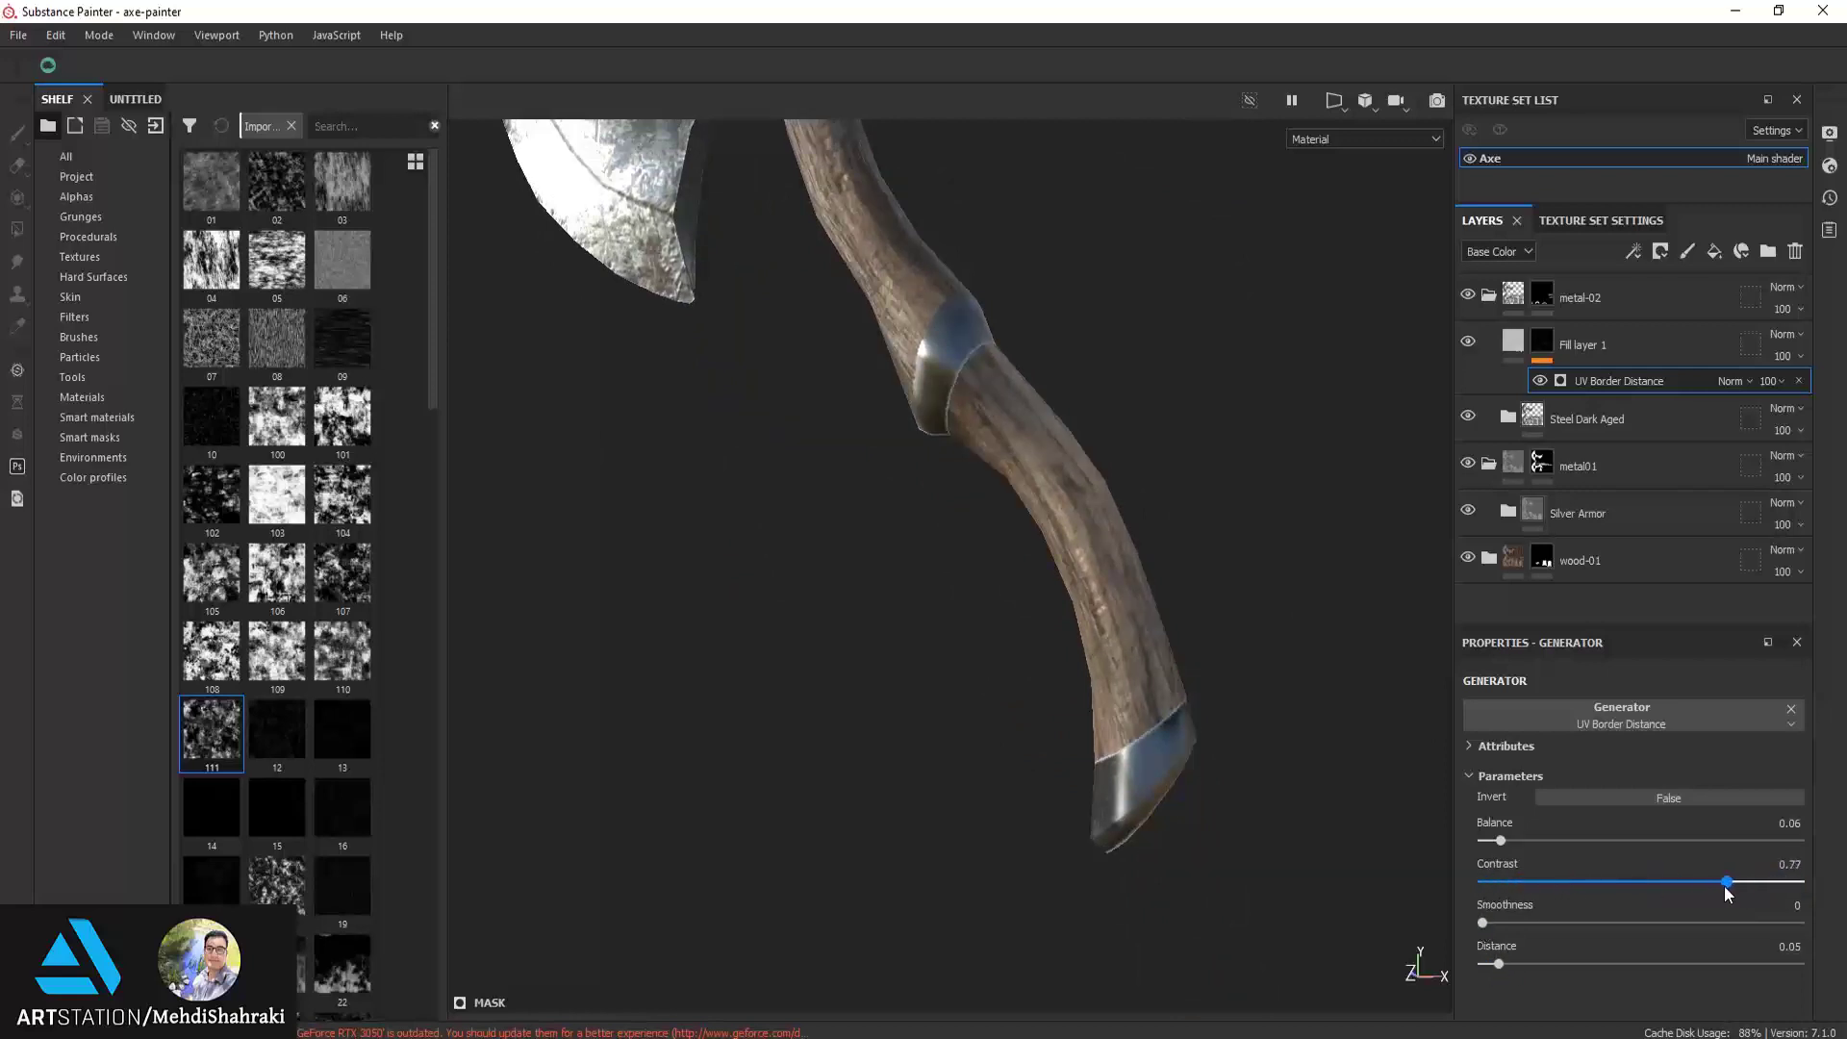
drag(1497, 840, 1514, 841)
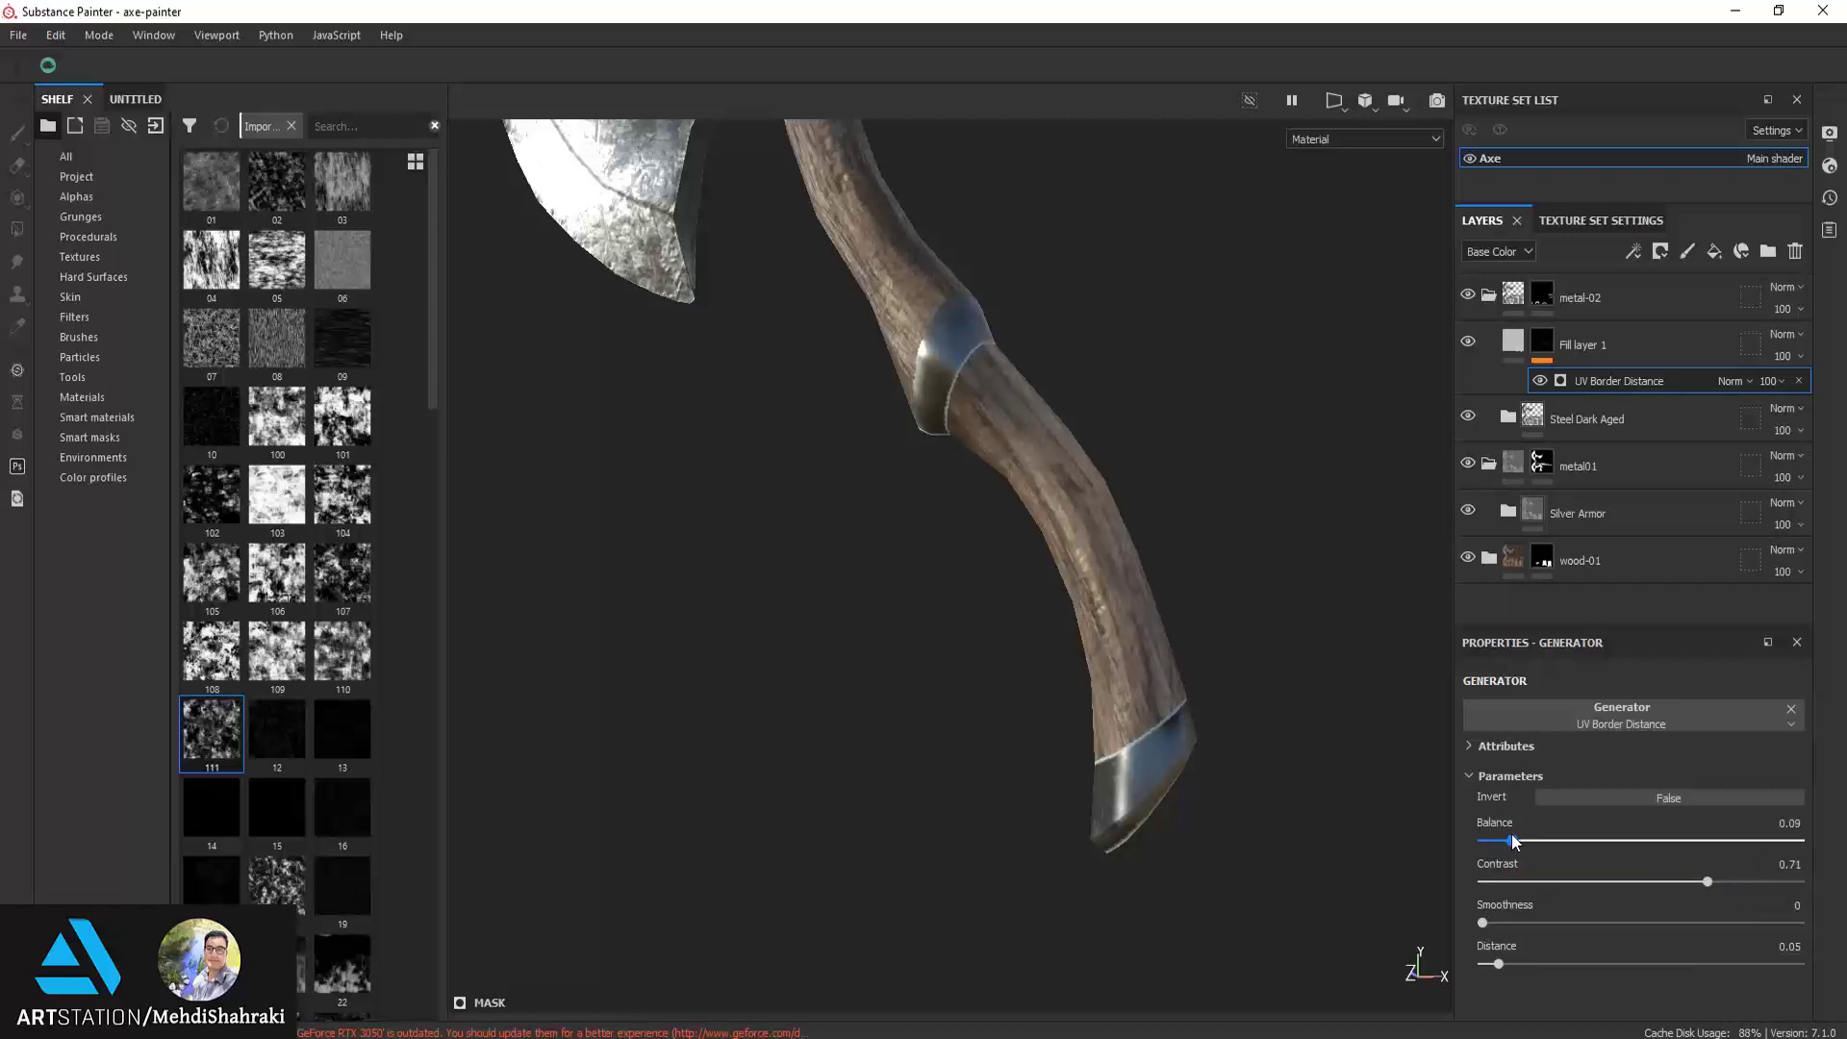
alt+middle_drag(1154, 512, 1155, 619)
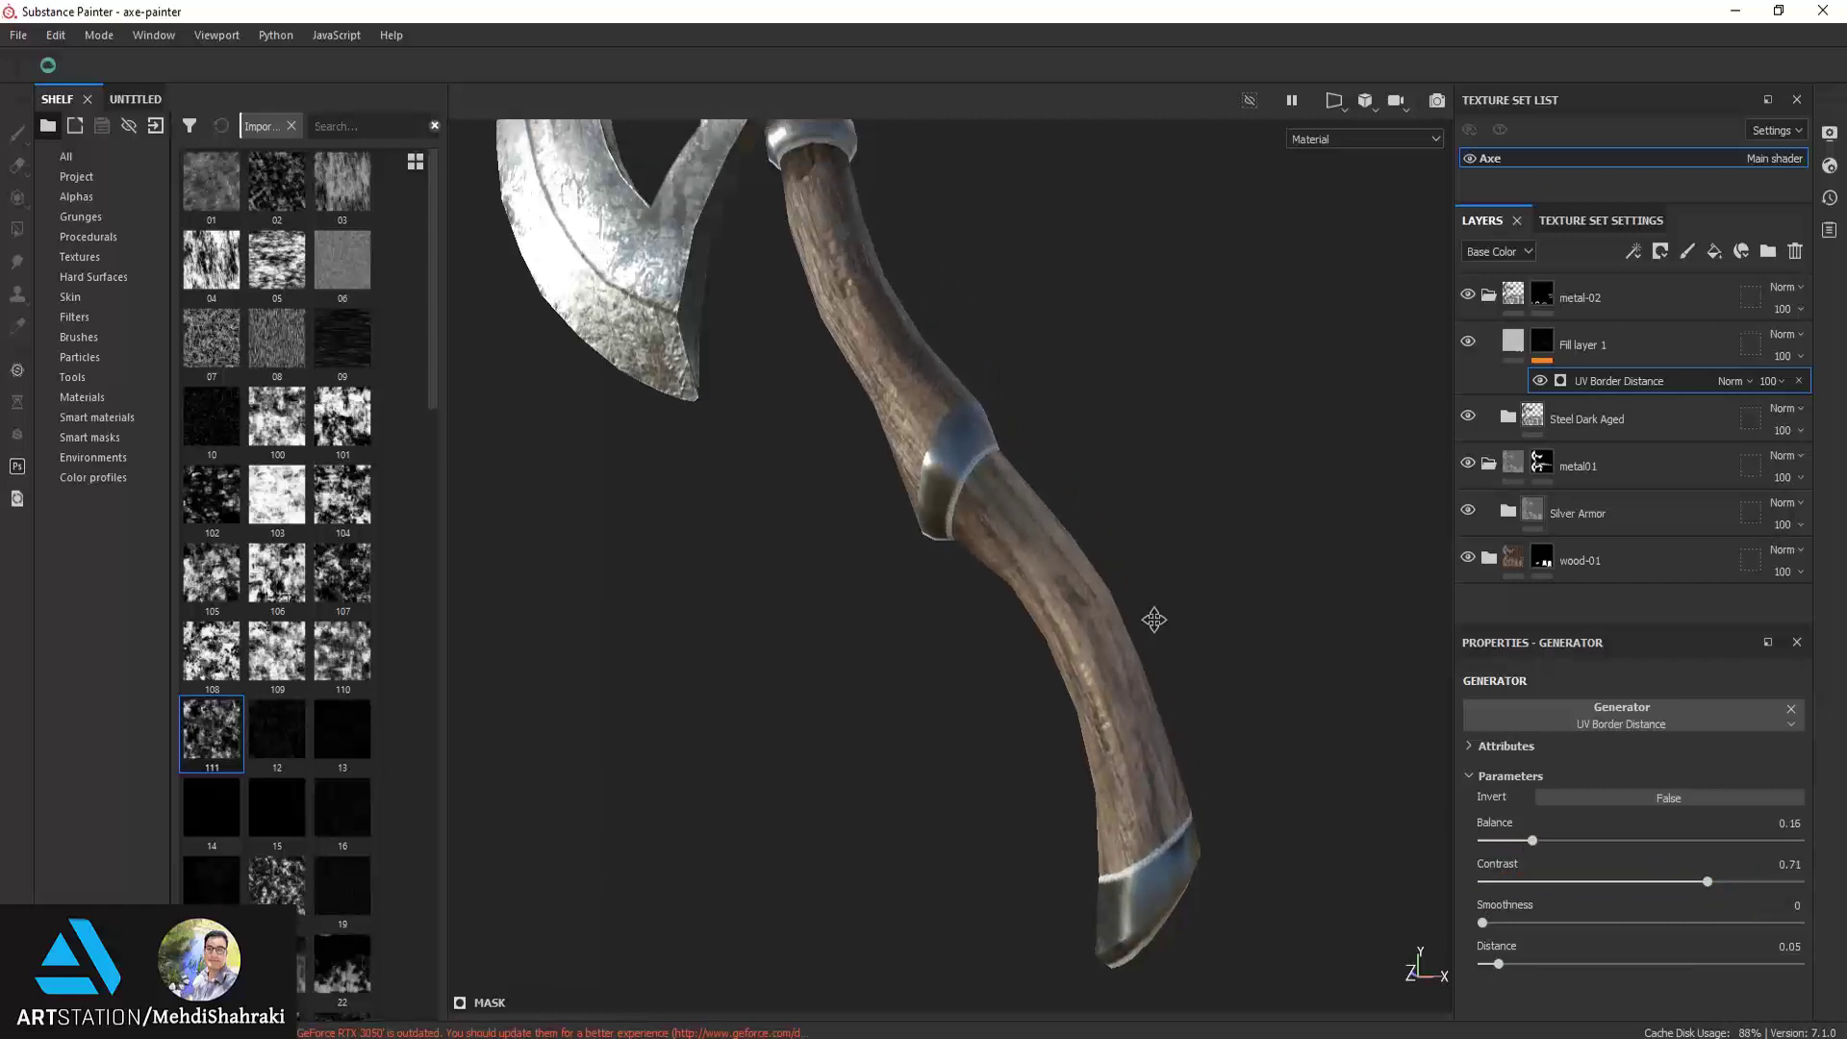
Raise the bands' height to 0.2895 and increase their roughness and metallic
click(1616, 344)
drag(1619, 851, 1661, 849)
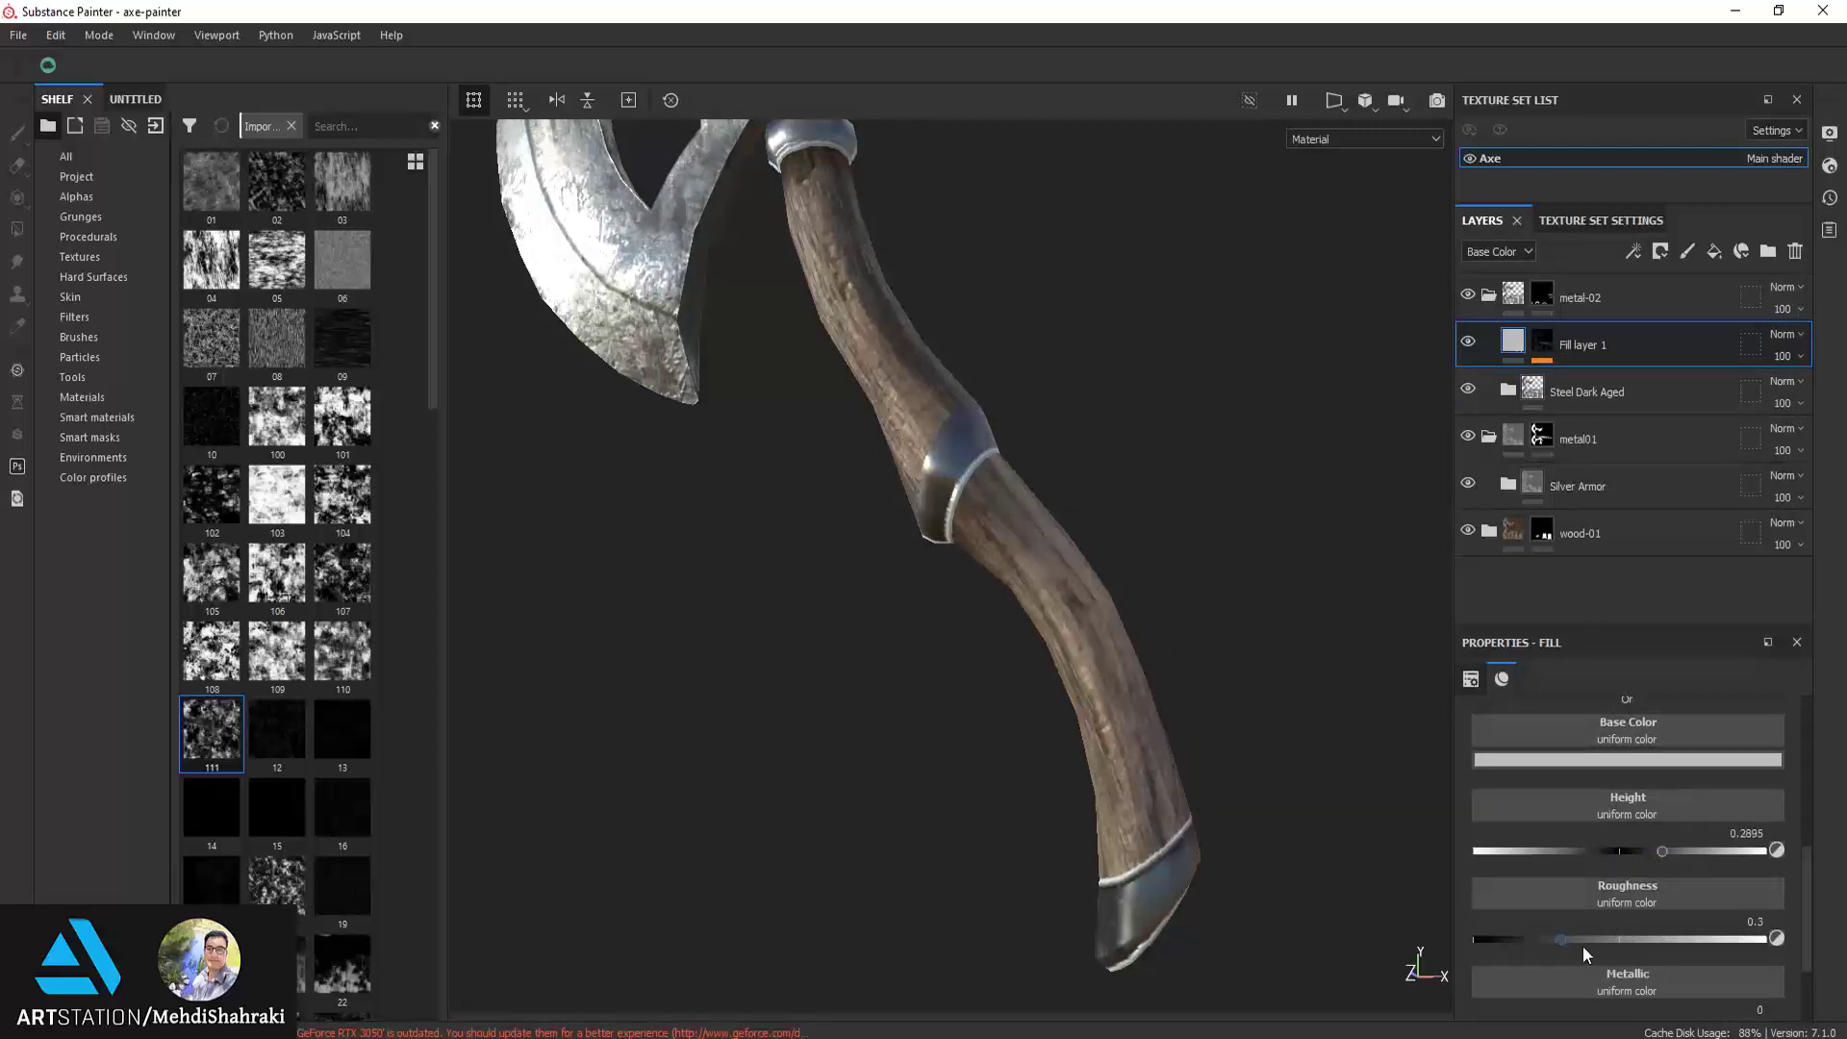
scroll(1639, 932, down, 1)
mouse_move(1629, 940)
mouse_down()
mouse_move(1657, 940)
mouse_move(1664, 968)
mouse_up()
scroll(1604, 848, up, 2)
Give the handle bands a very dark grey base colour
scroll(1604, 848, up, 1)
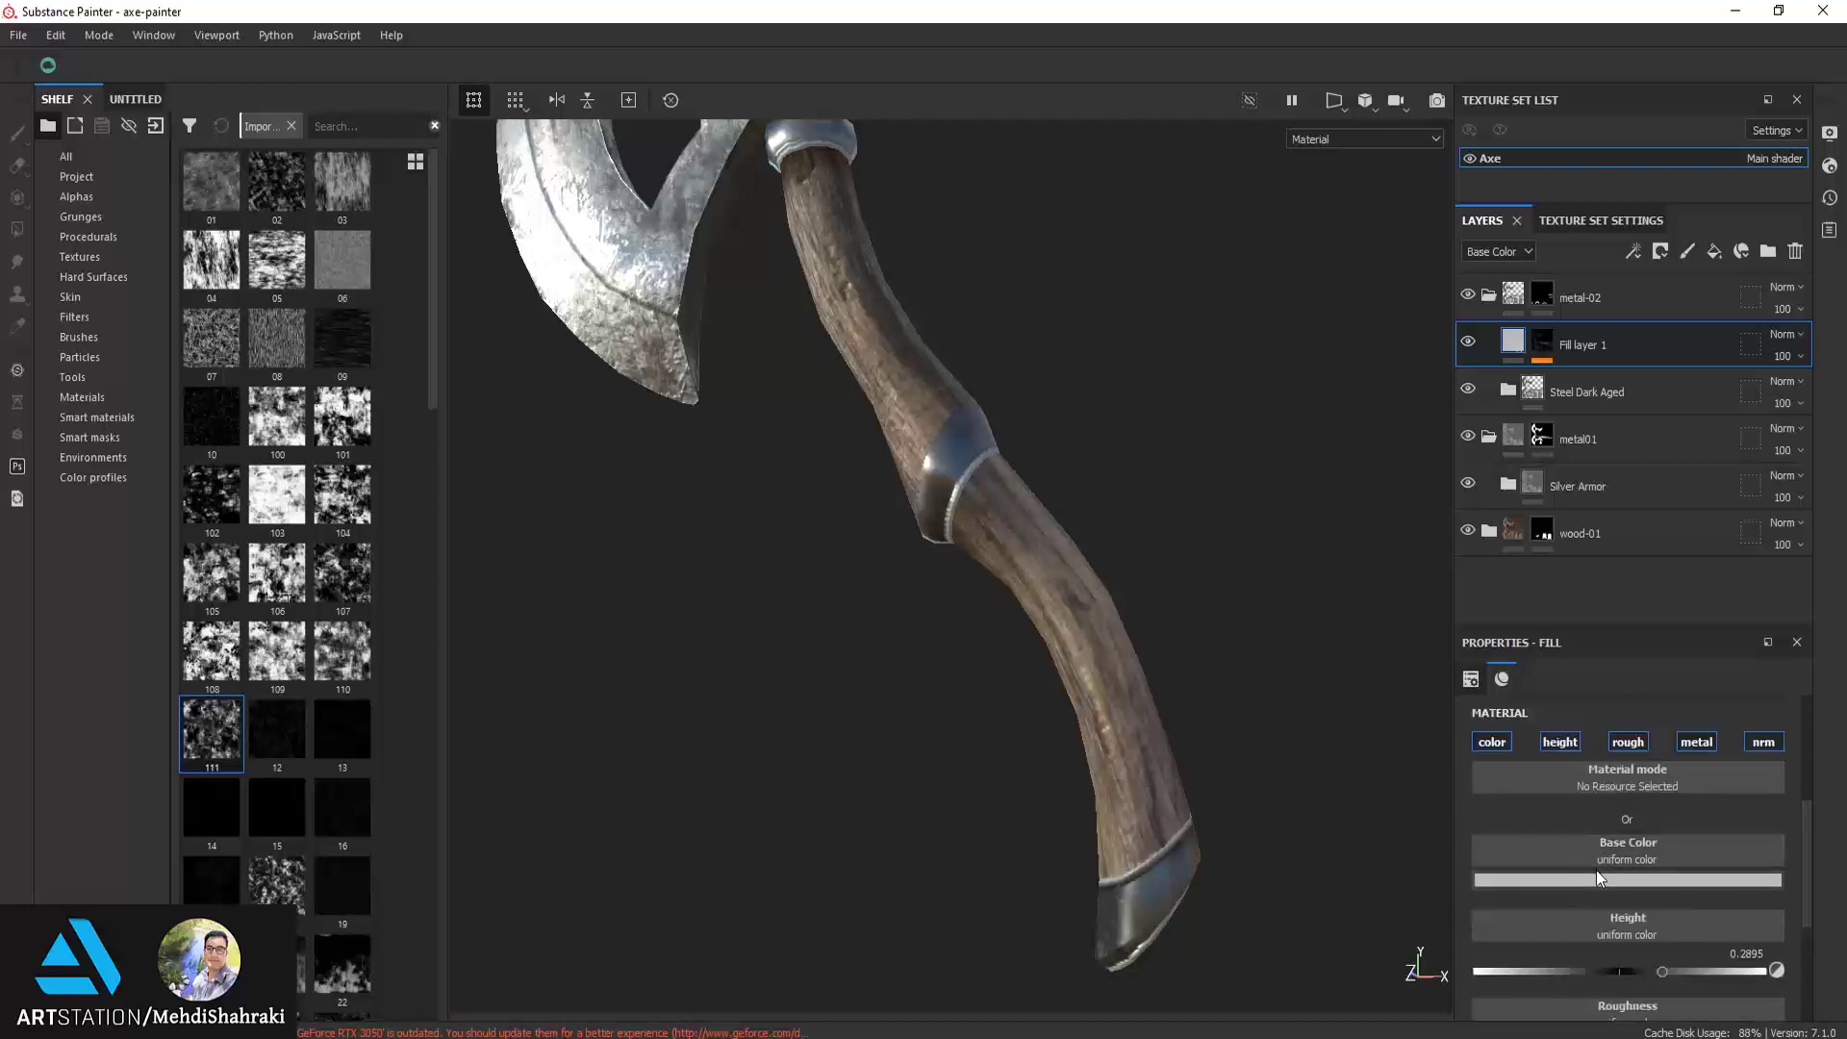
click(1597, 873)
drag(1567, 824, 1558, 781)
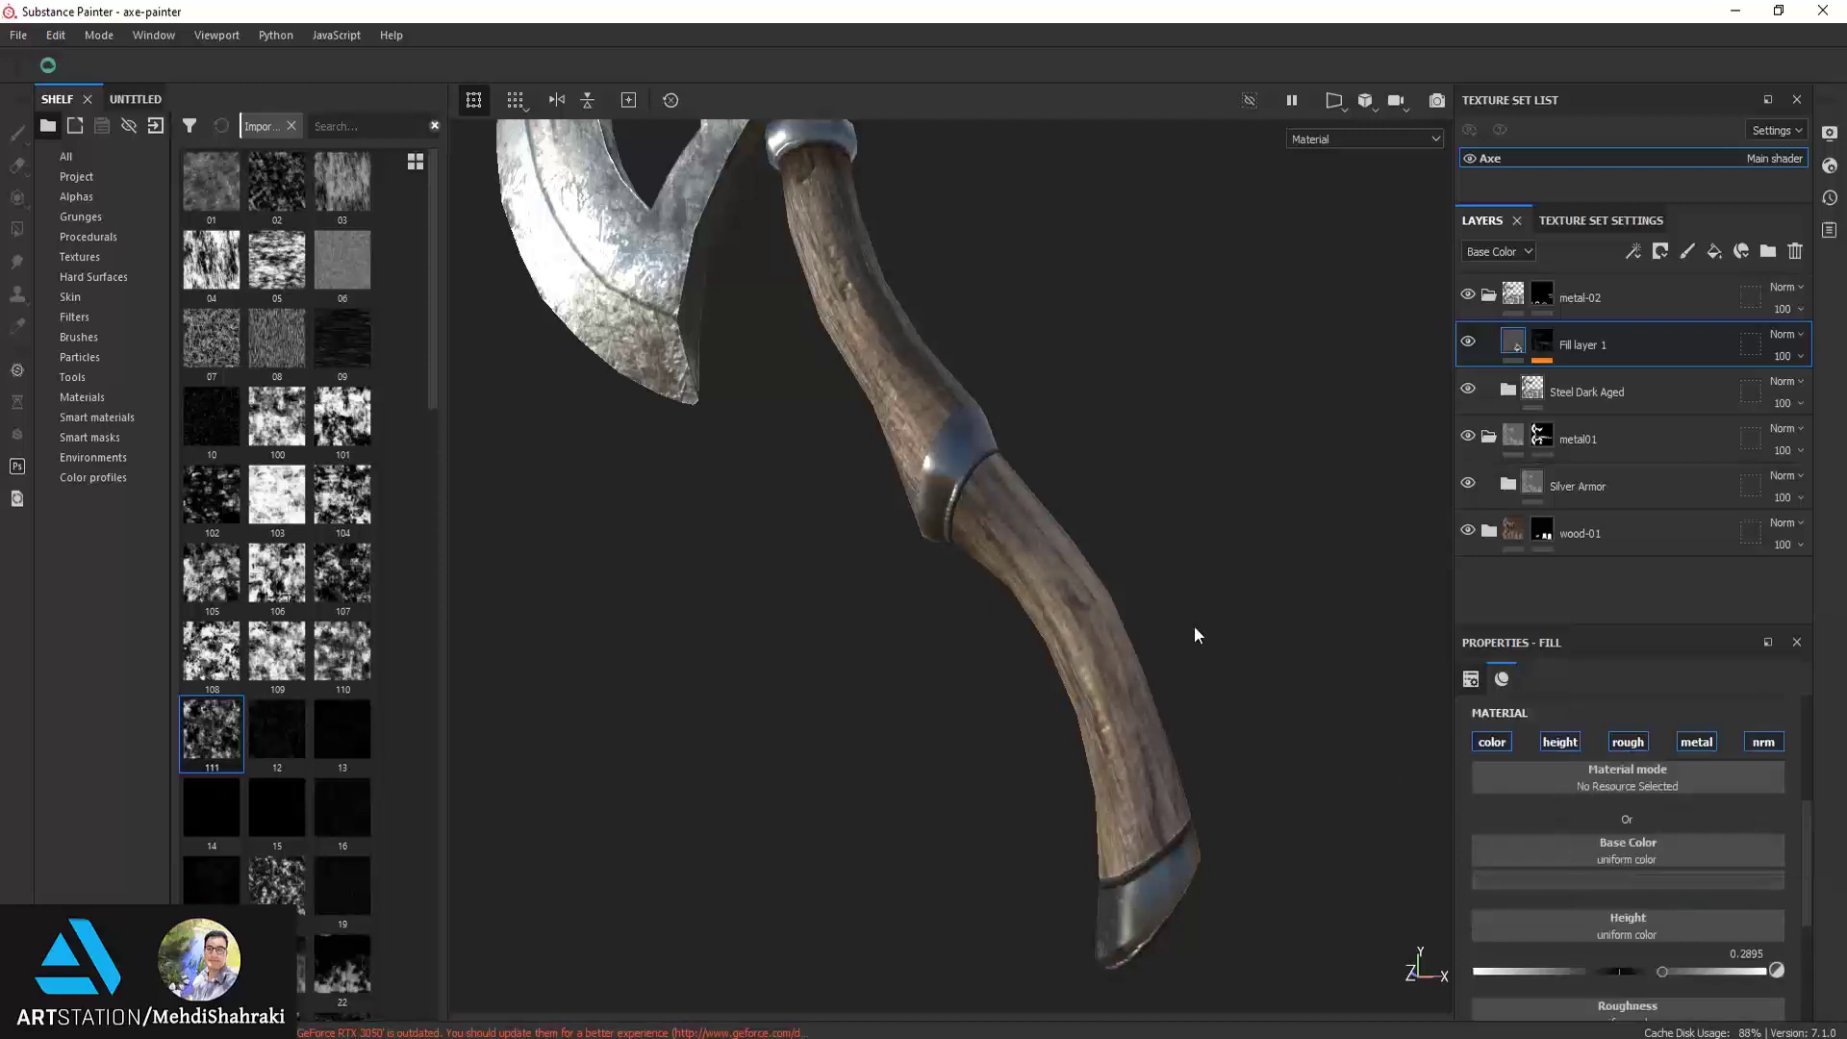
mouse_move(1193, 625)
alt+mouse_down()
mouse_move(1139, 503)
mouse_move(1167, 691)
mouse_move(1100, 763)
mouse_move(1385, 565)
mouse_move(1195, 712)
mouse_move(1094, 748)
alt+mouse_up()
scroll(1088, 754, up, 2)
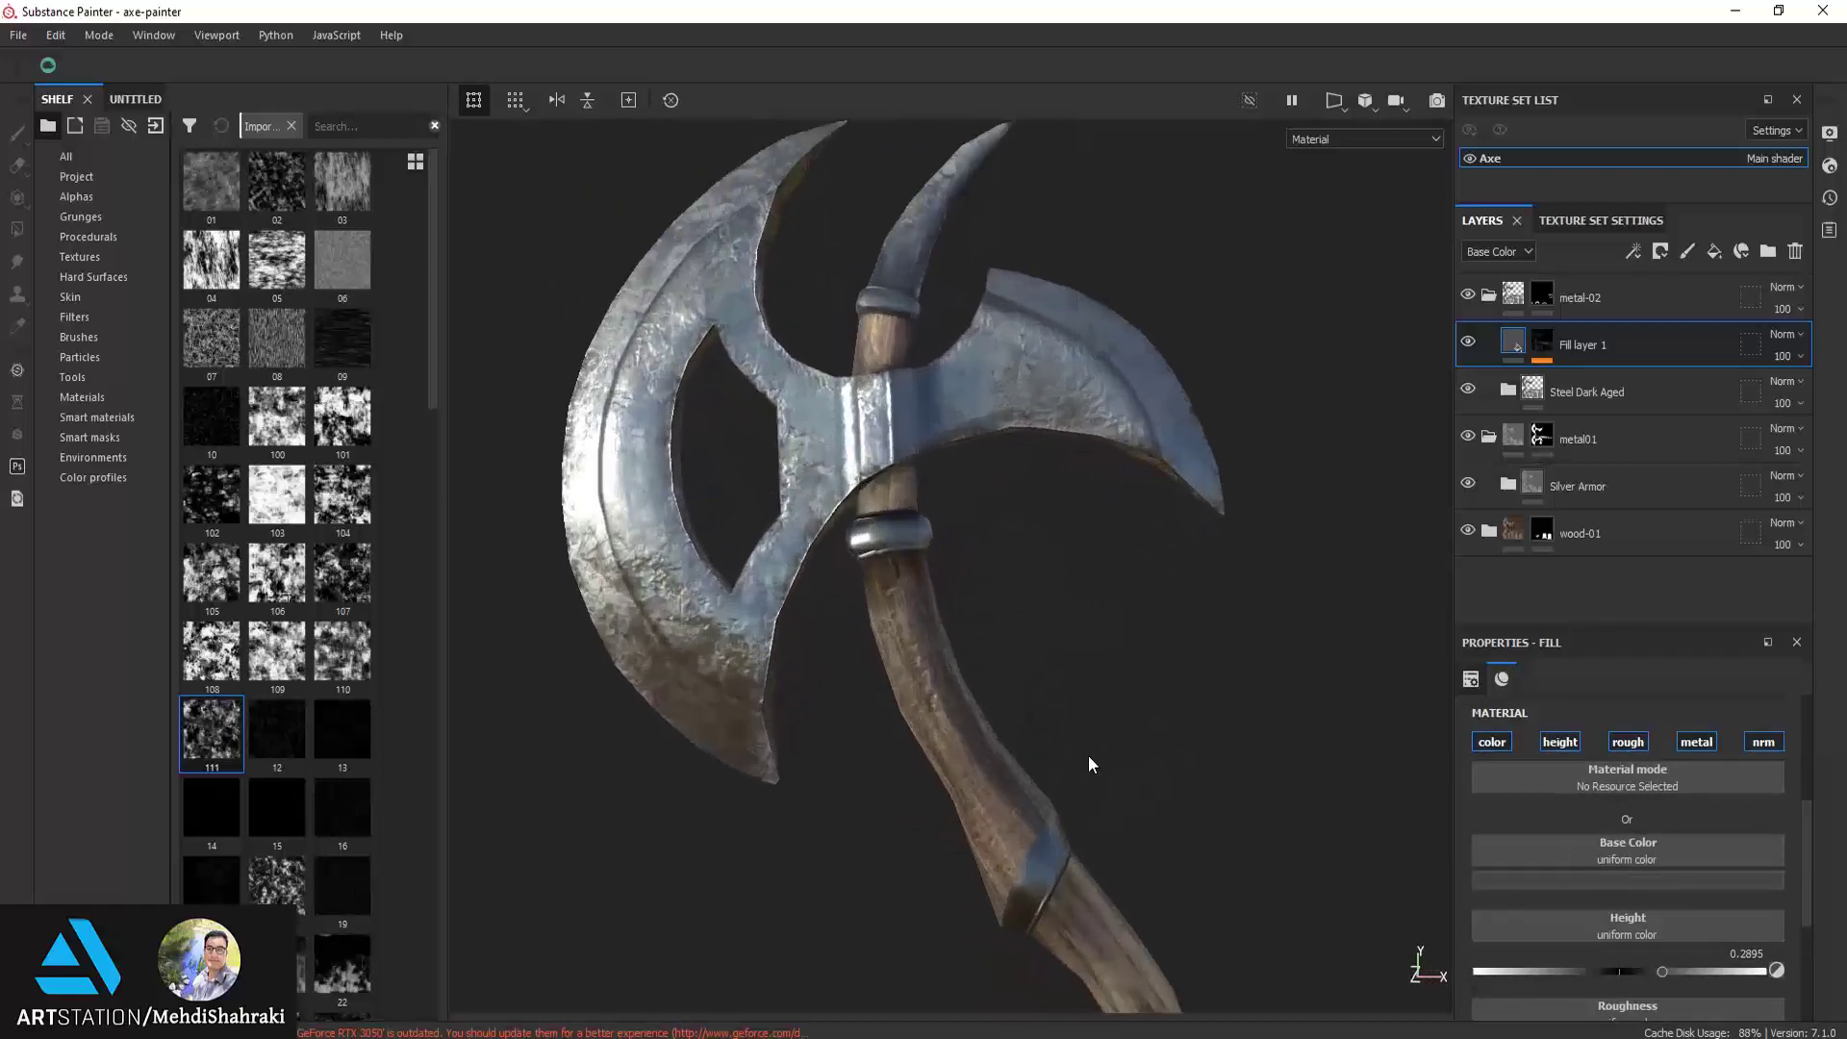
scroll(1067, 683, up, 3)
mouse_move(1048, 616)
alt+mouse_down()
mouse_move(939, 563)
mouse_move(1072, 618)
mouse_move(1043, 708)
alt+mouse_up()
scroll(1063, 597, down, 2)
scroll(1064, 606, down, 2)
scroll(1042, 635, down, 1)
alt+drag(1044, 632, 990, 584)
scroll(1022, 587, up, 2)
Create layer d1 with a black mask whose Fill effect uses grunge 08
click(1542, 352)
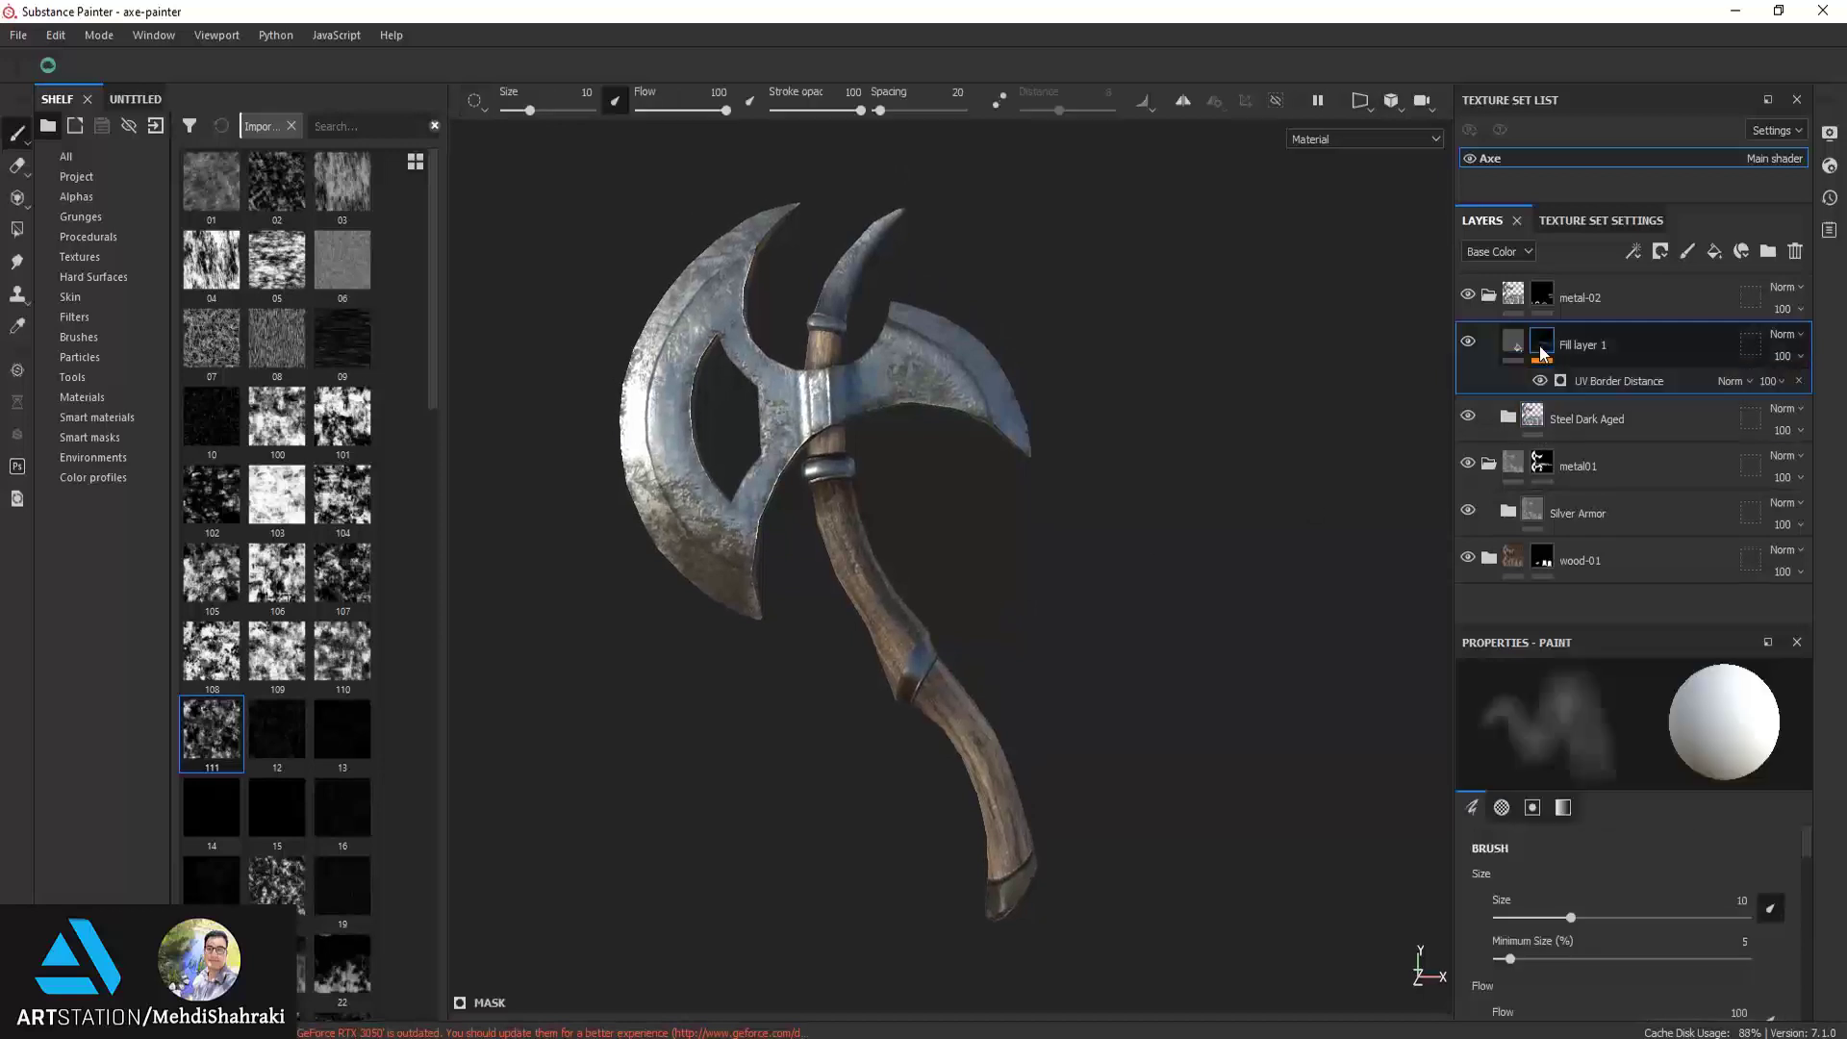
click(1714, 251)
text(d1)
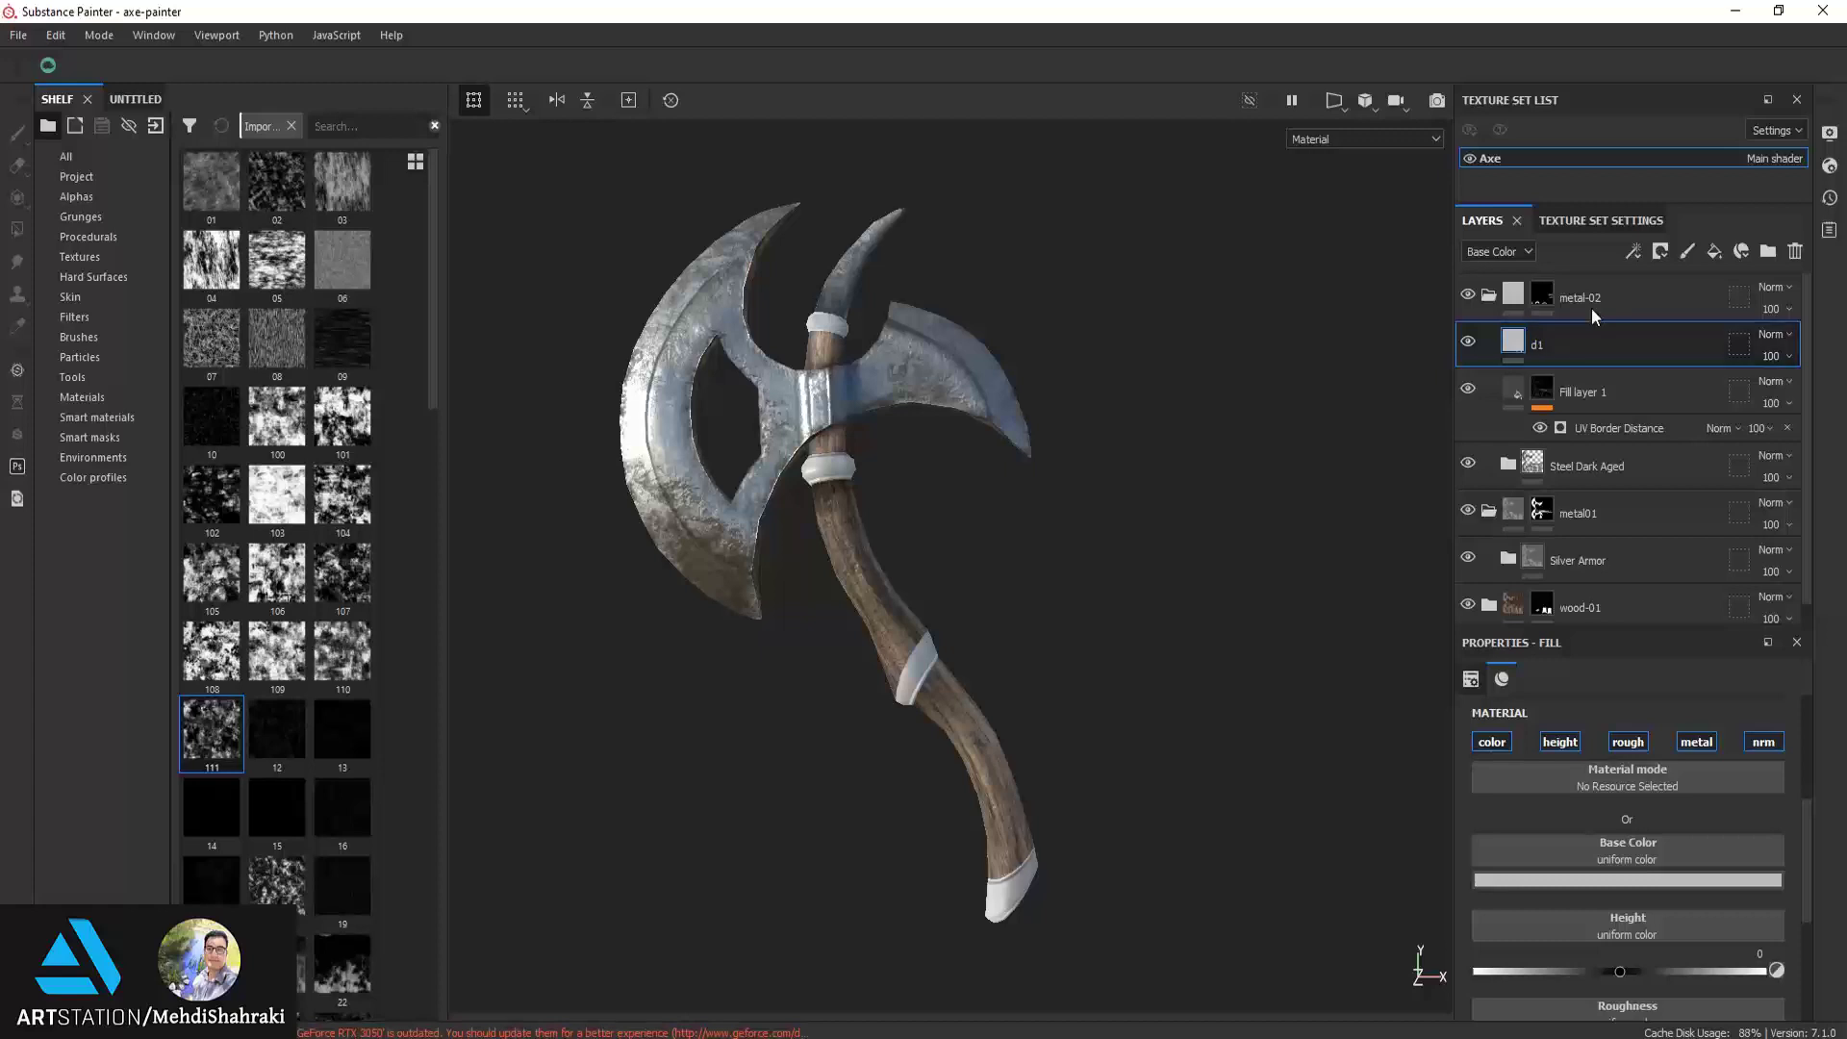
click(1633, 251)
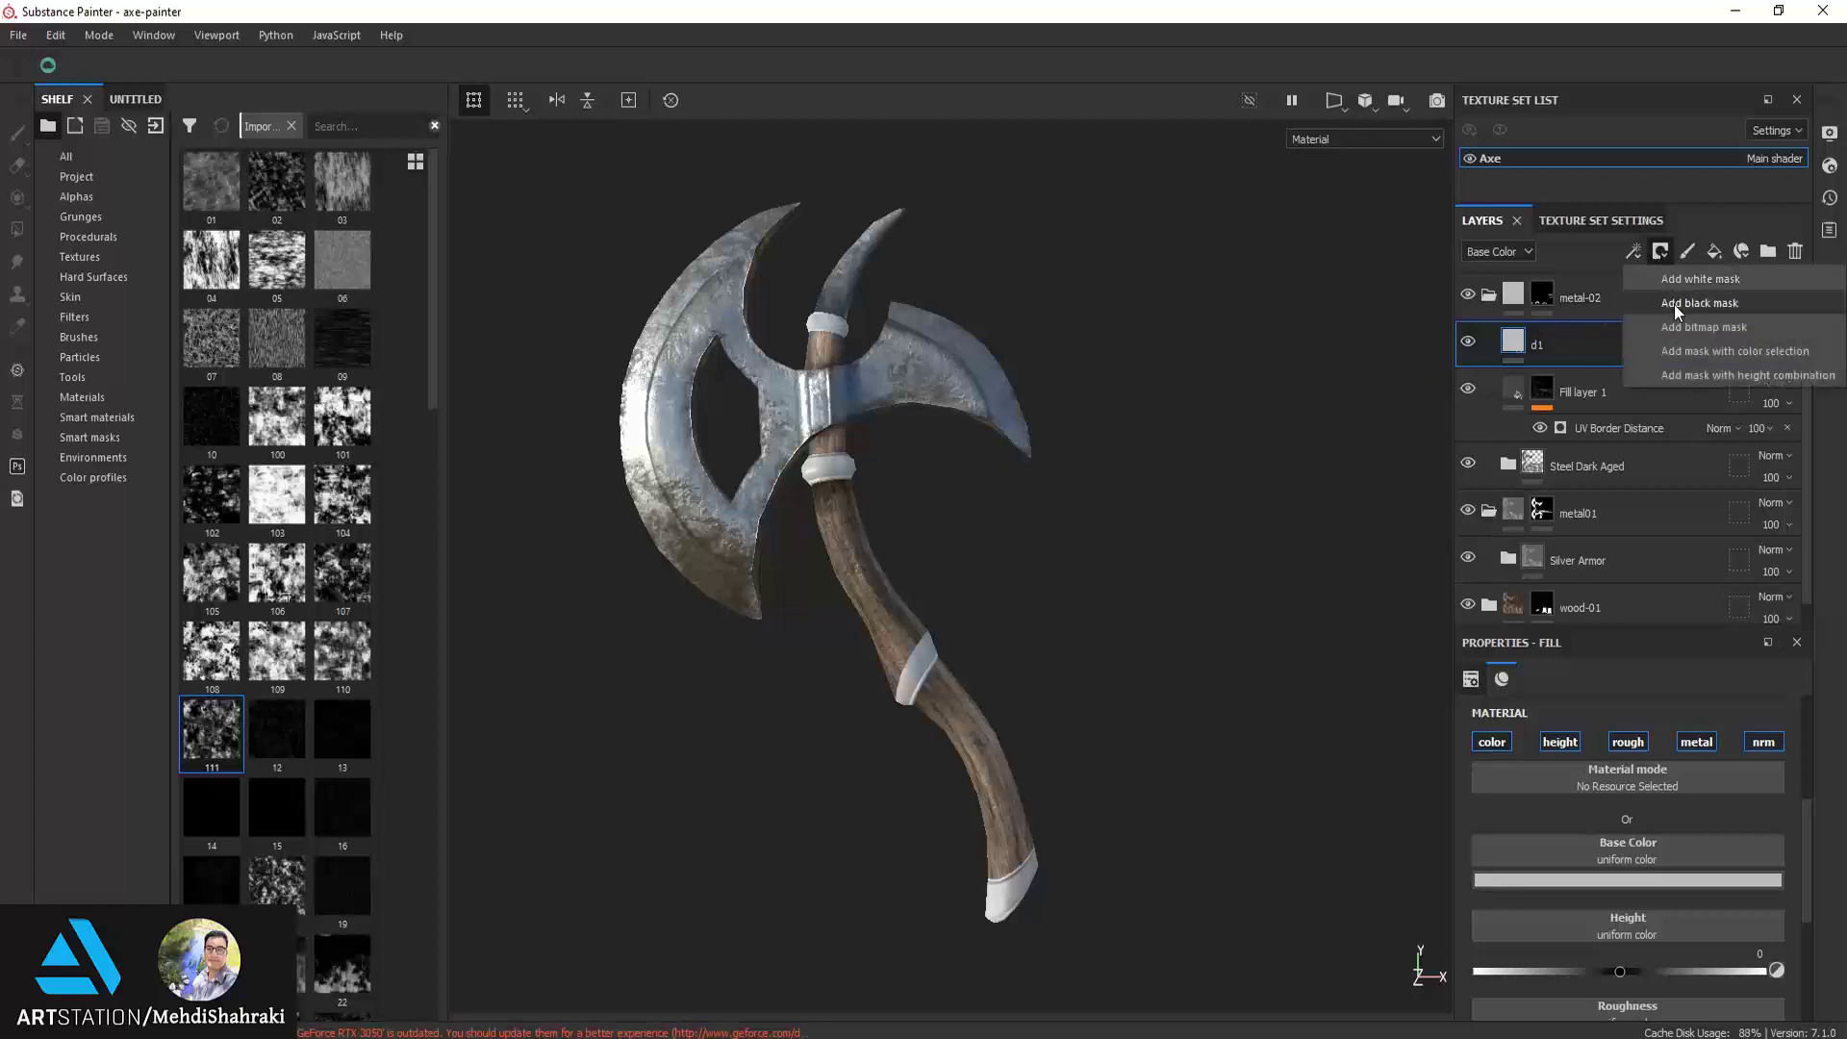
click(1673, 304)
click(1633, 251)
click(1673, 323)
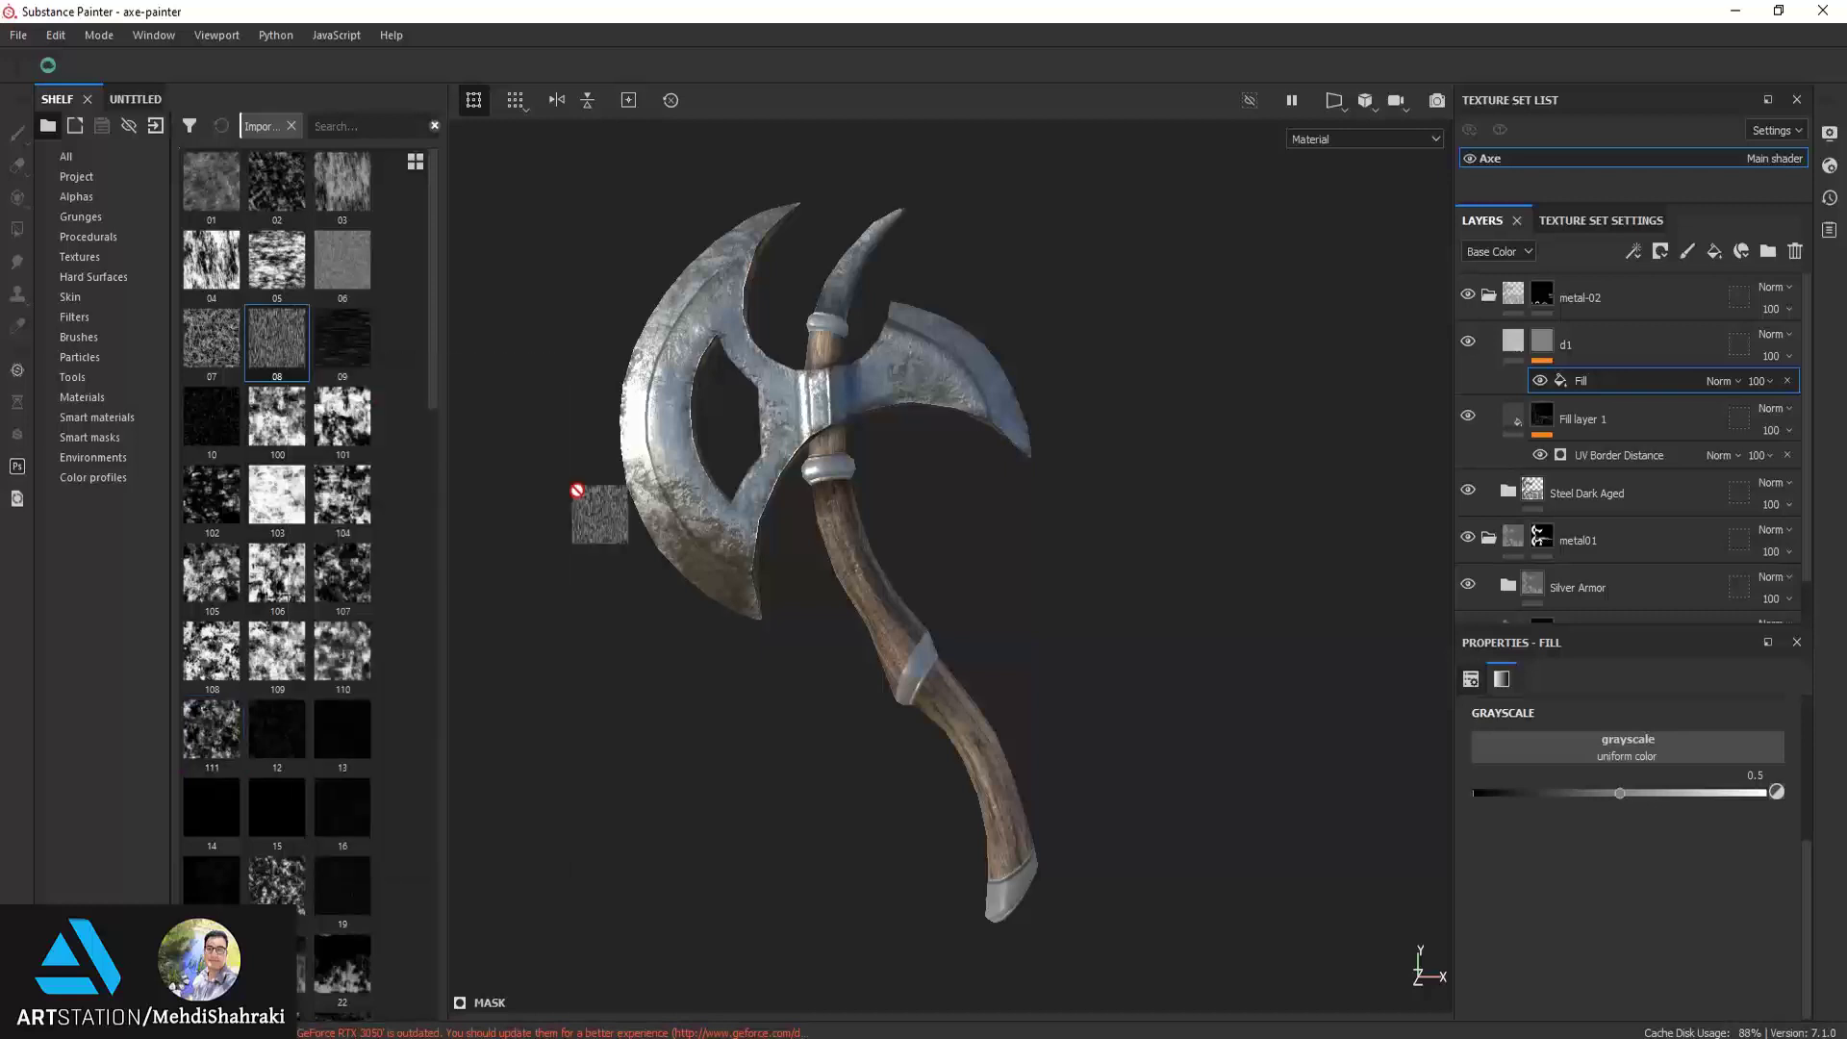
drag(276, 362, 1625, 748)
scroll(938, 669, up, 3)
scroll(924, 671, up, 2)
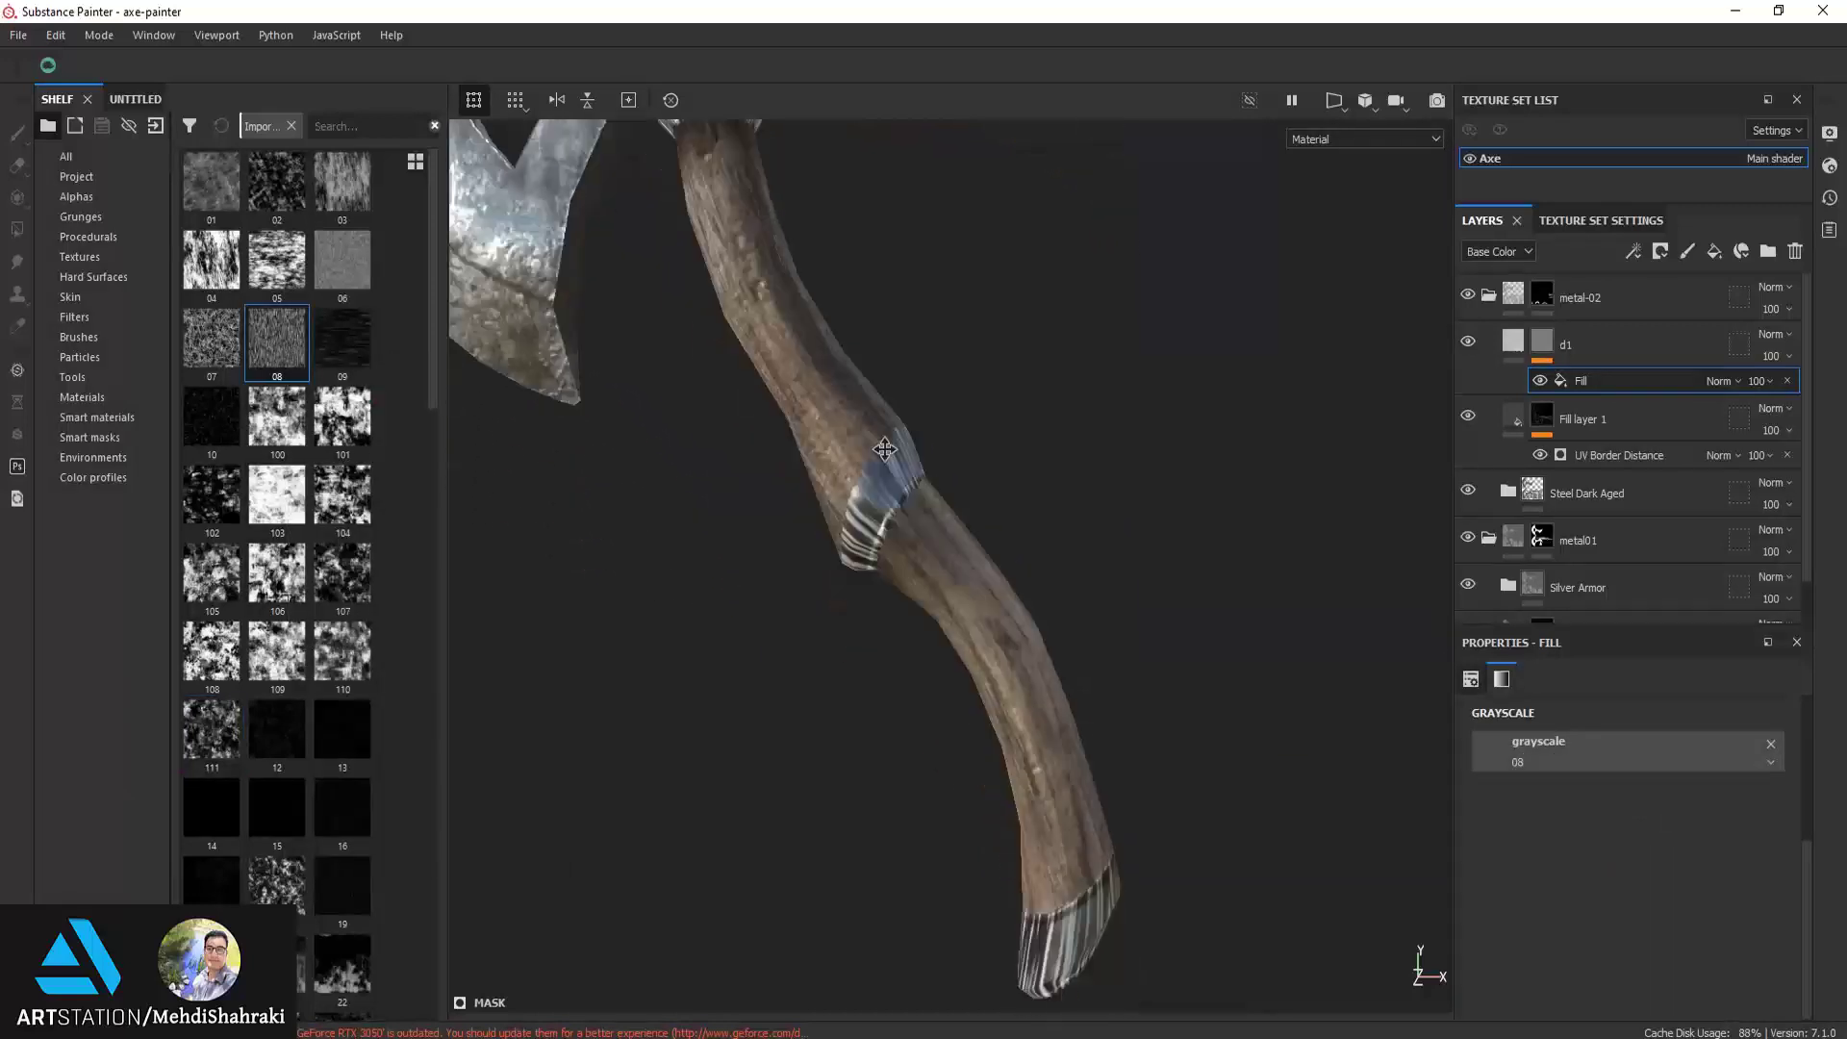
alt+middle_drag(923, 671, 949, 524)
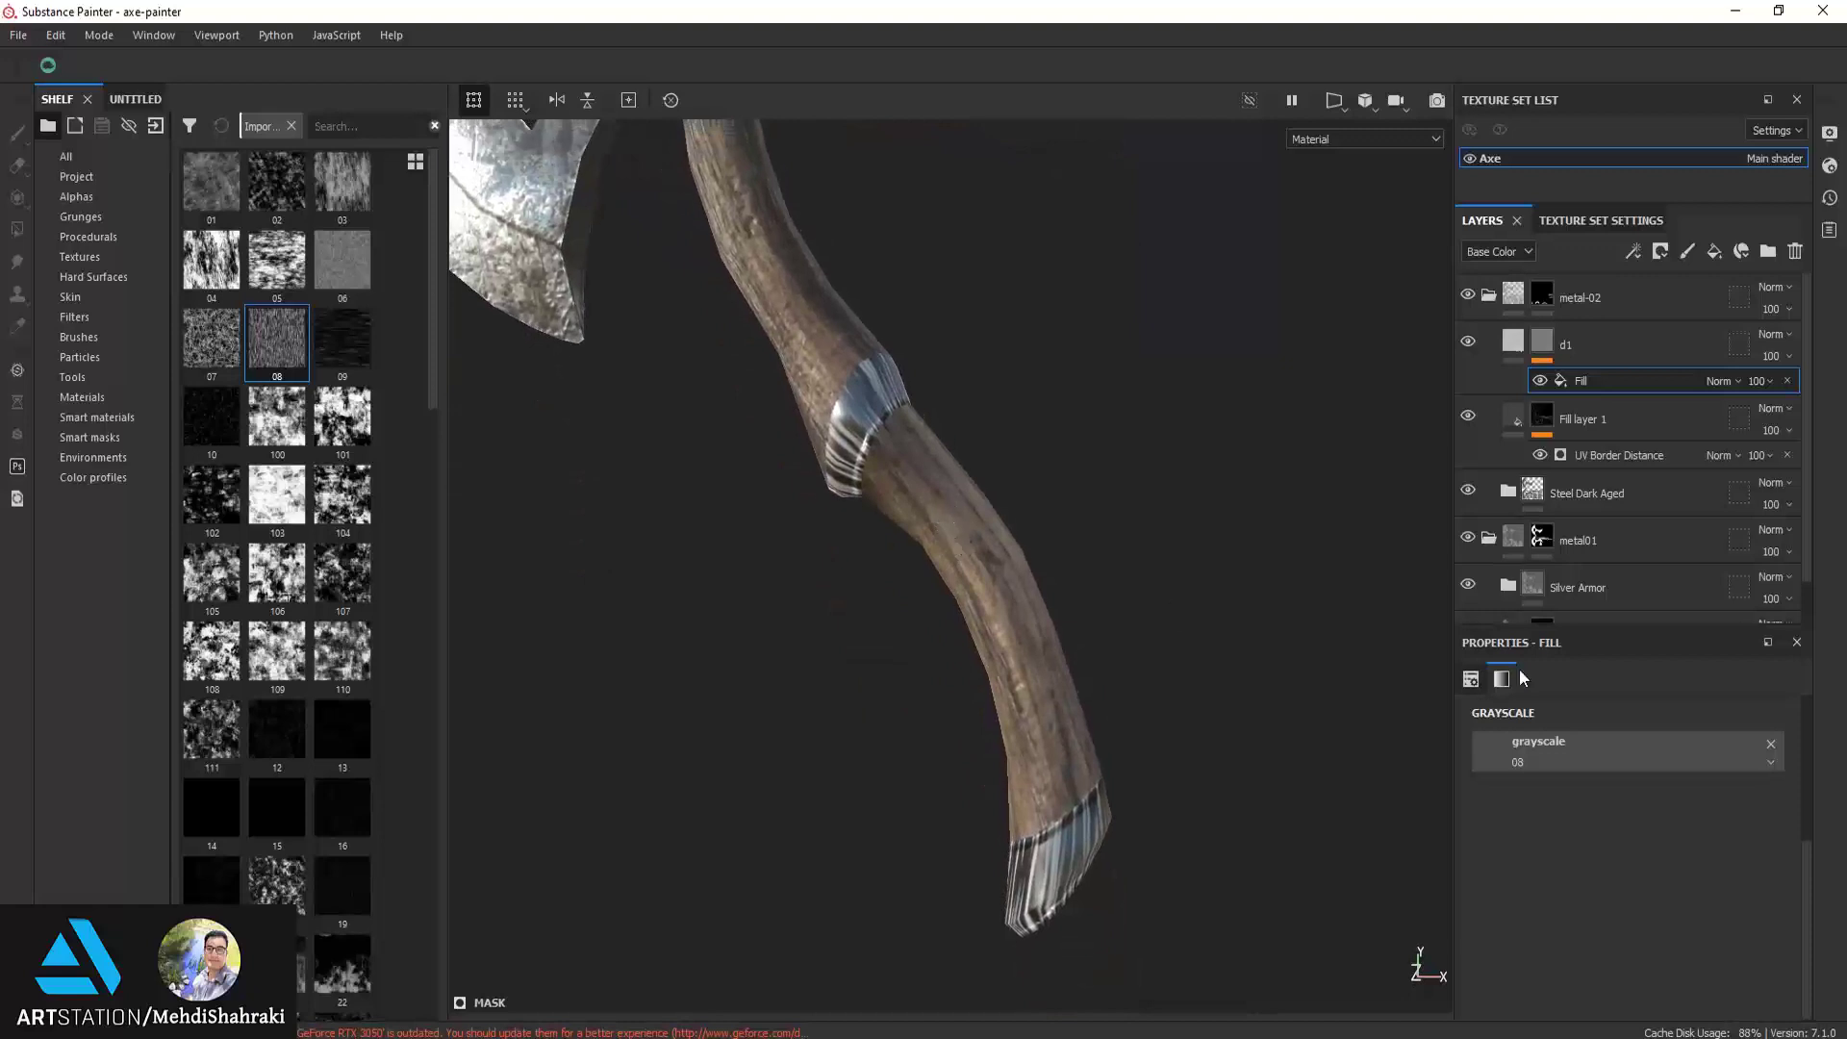
click(1520, 349)
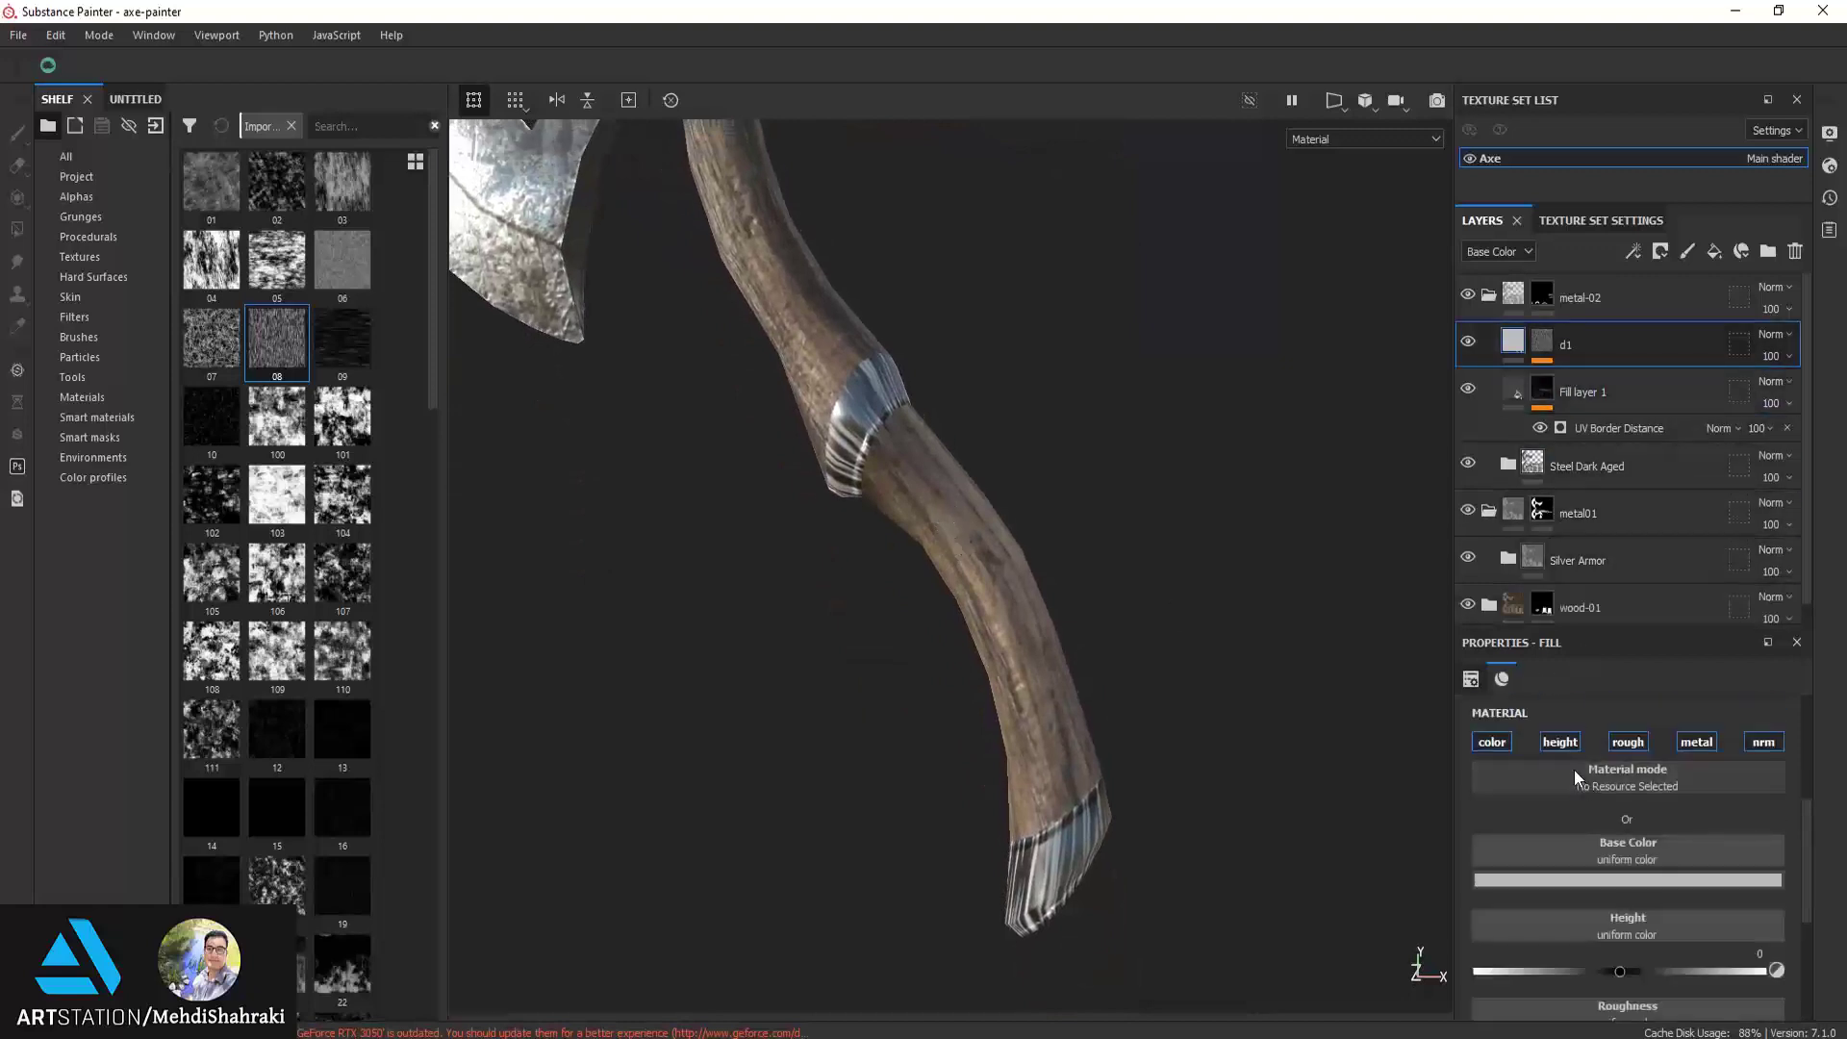
Raise d1's height slightly and set its mask grunge fill scale to 2
drag(1624, 972, 1631, 971)
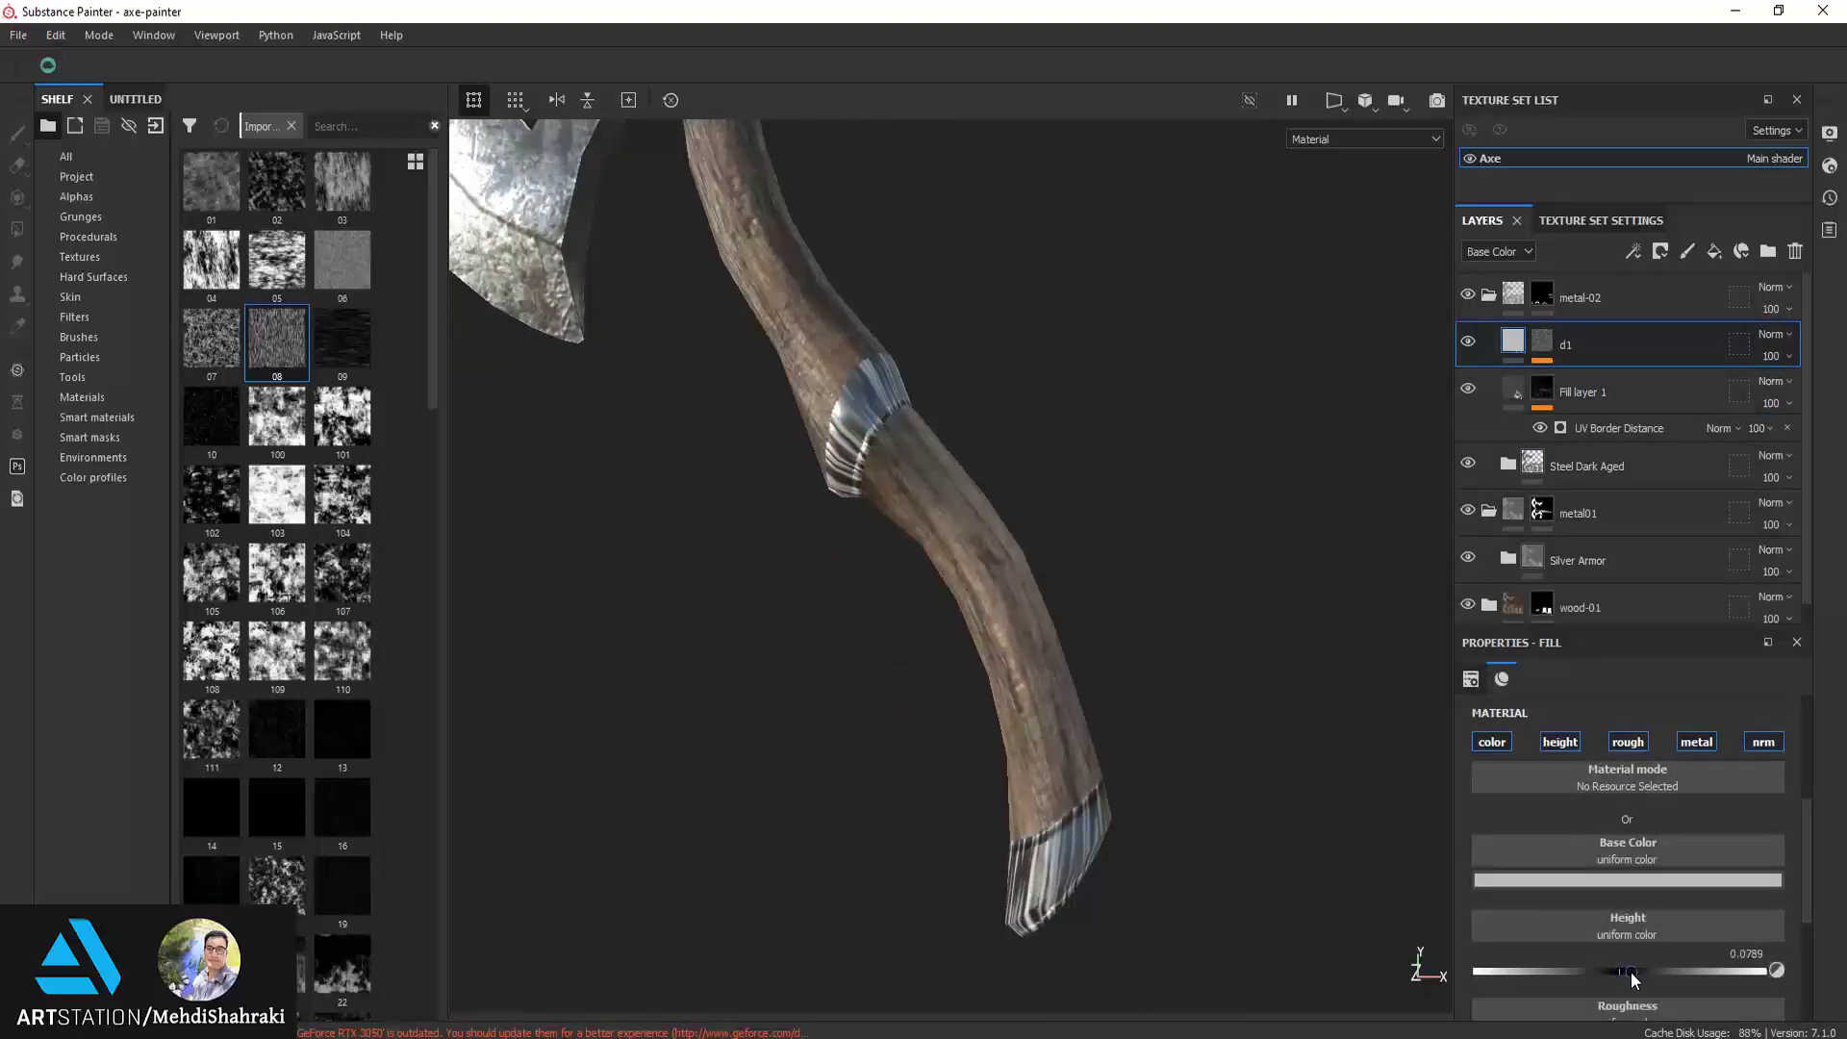
click(1544, 341)
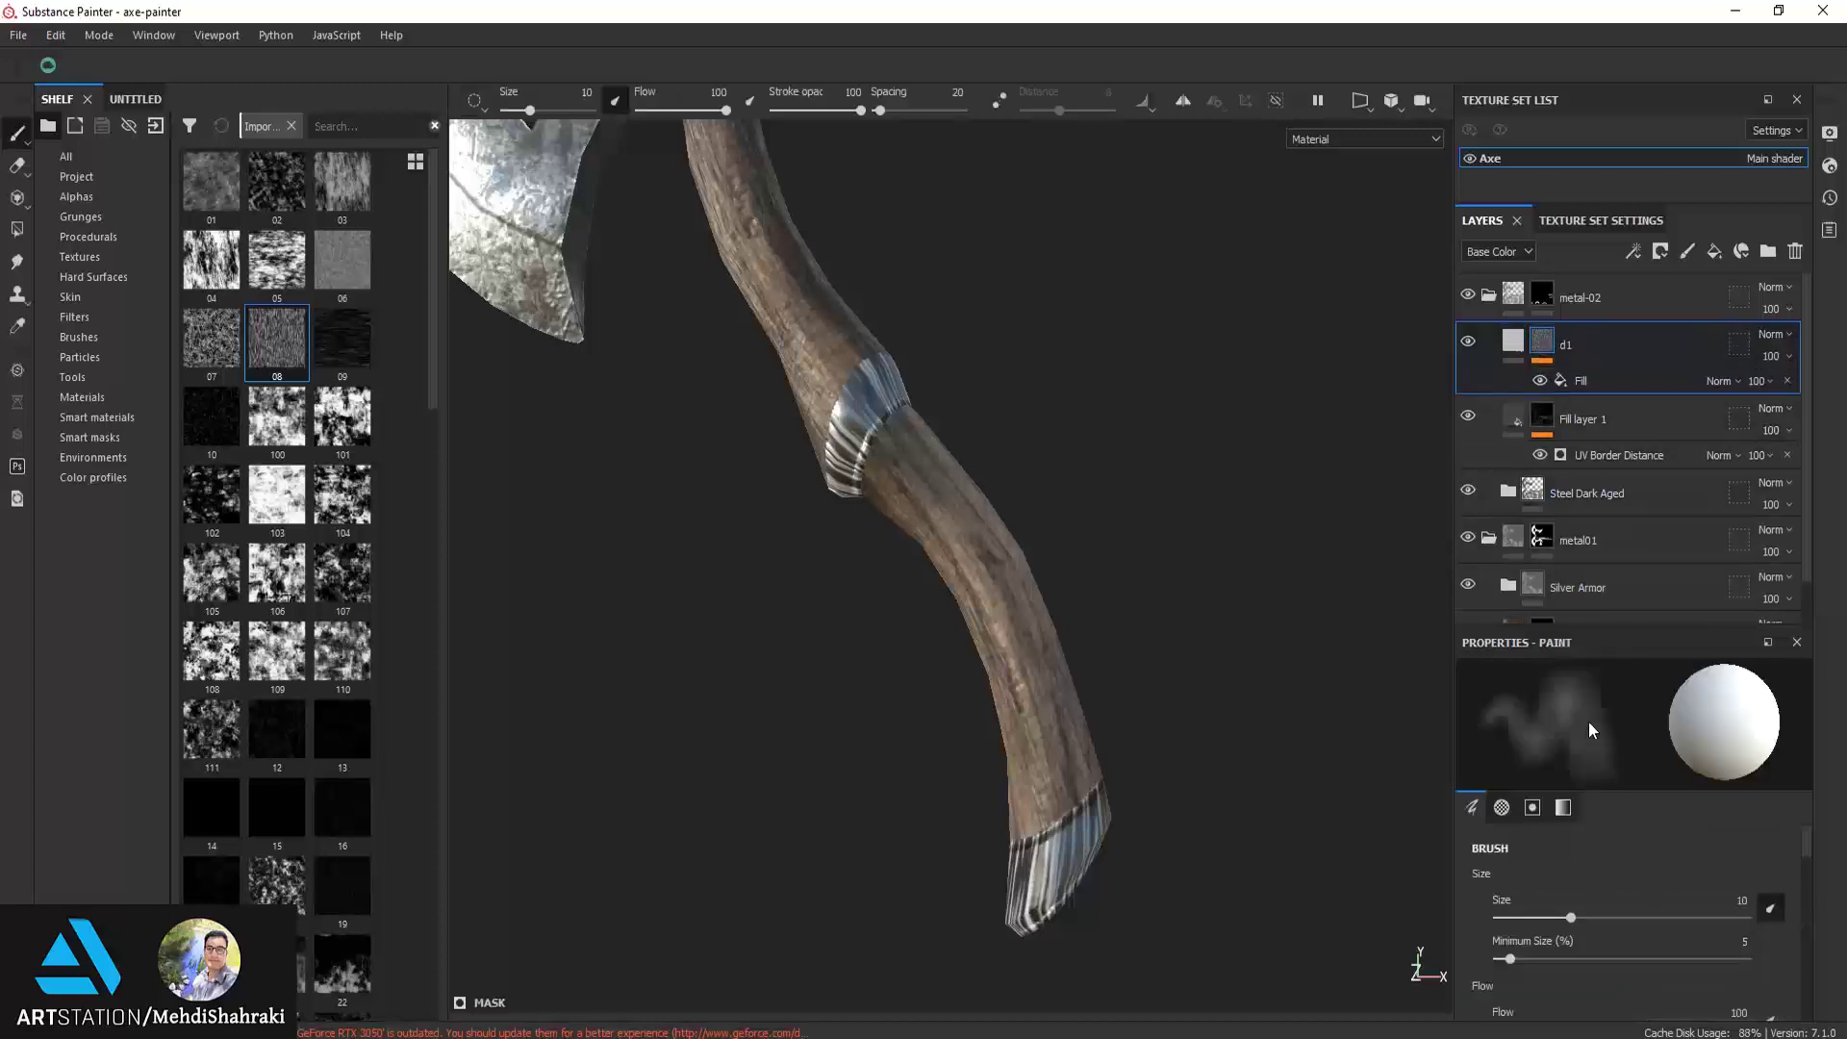
click(1625, 379)
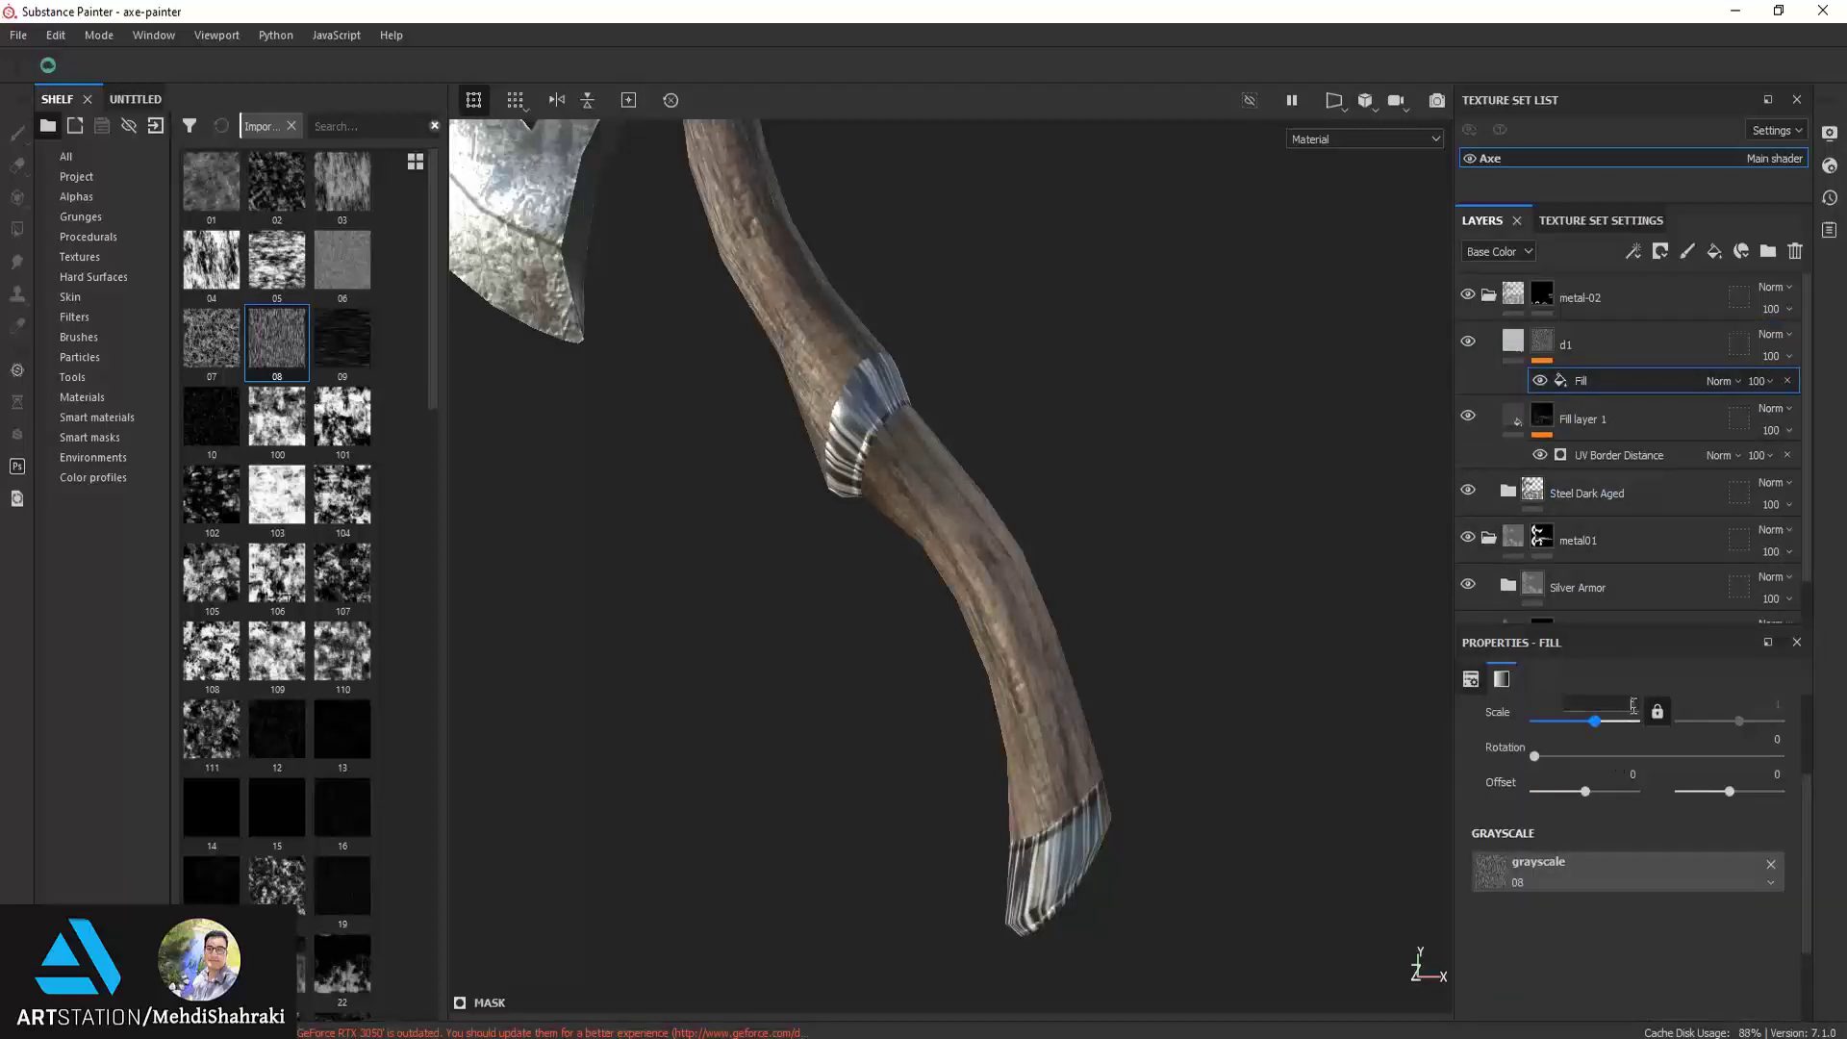
text(2)
key(Return)
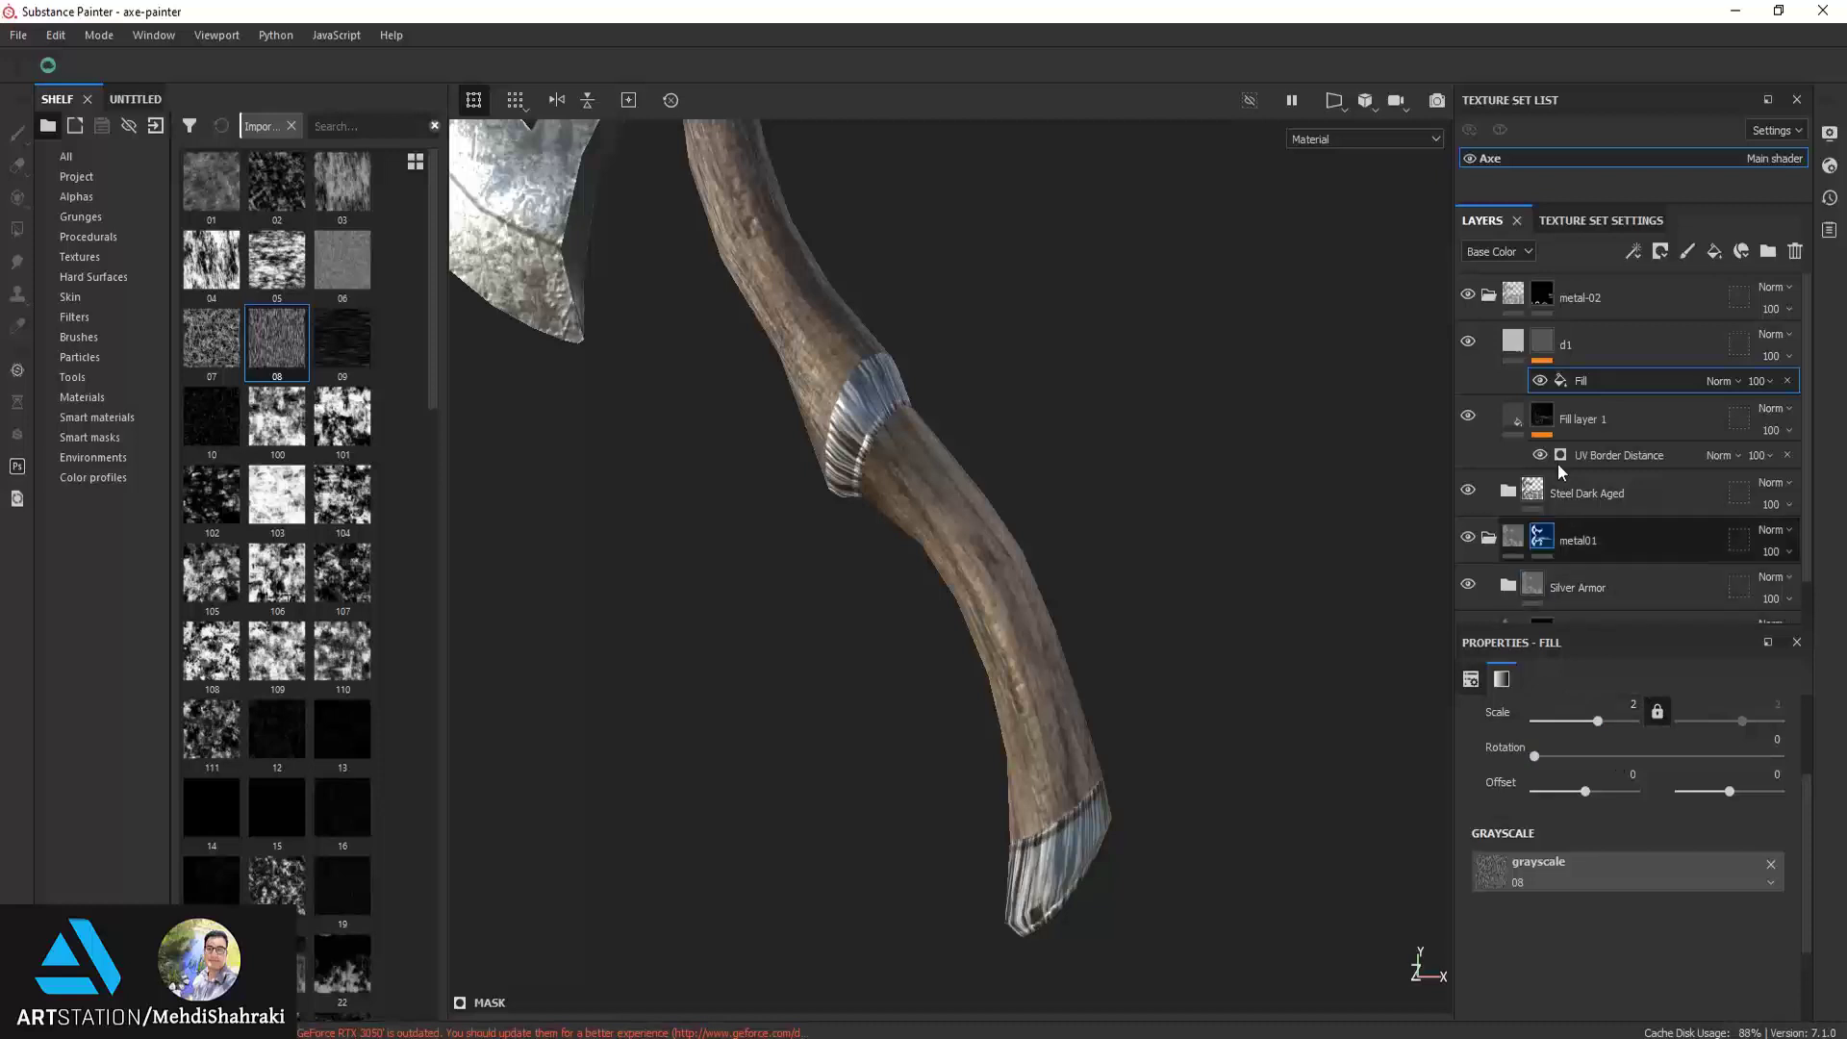
Turn off d1's base colour channel and zoom in on the axe head
click(1513, 341)
click(1573, 1000)
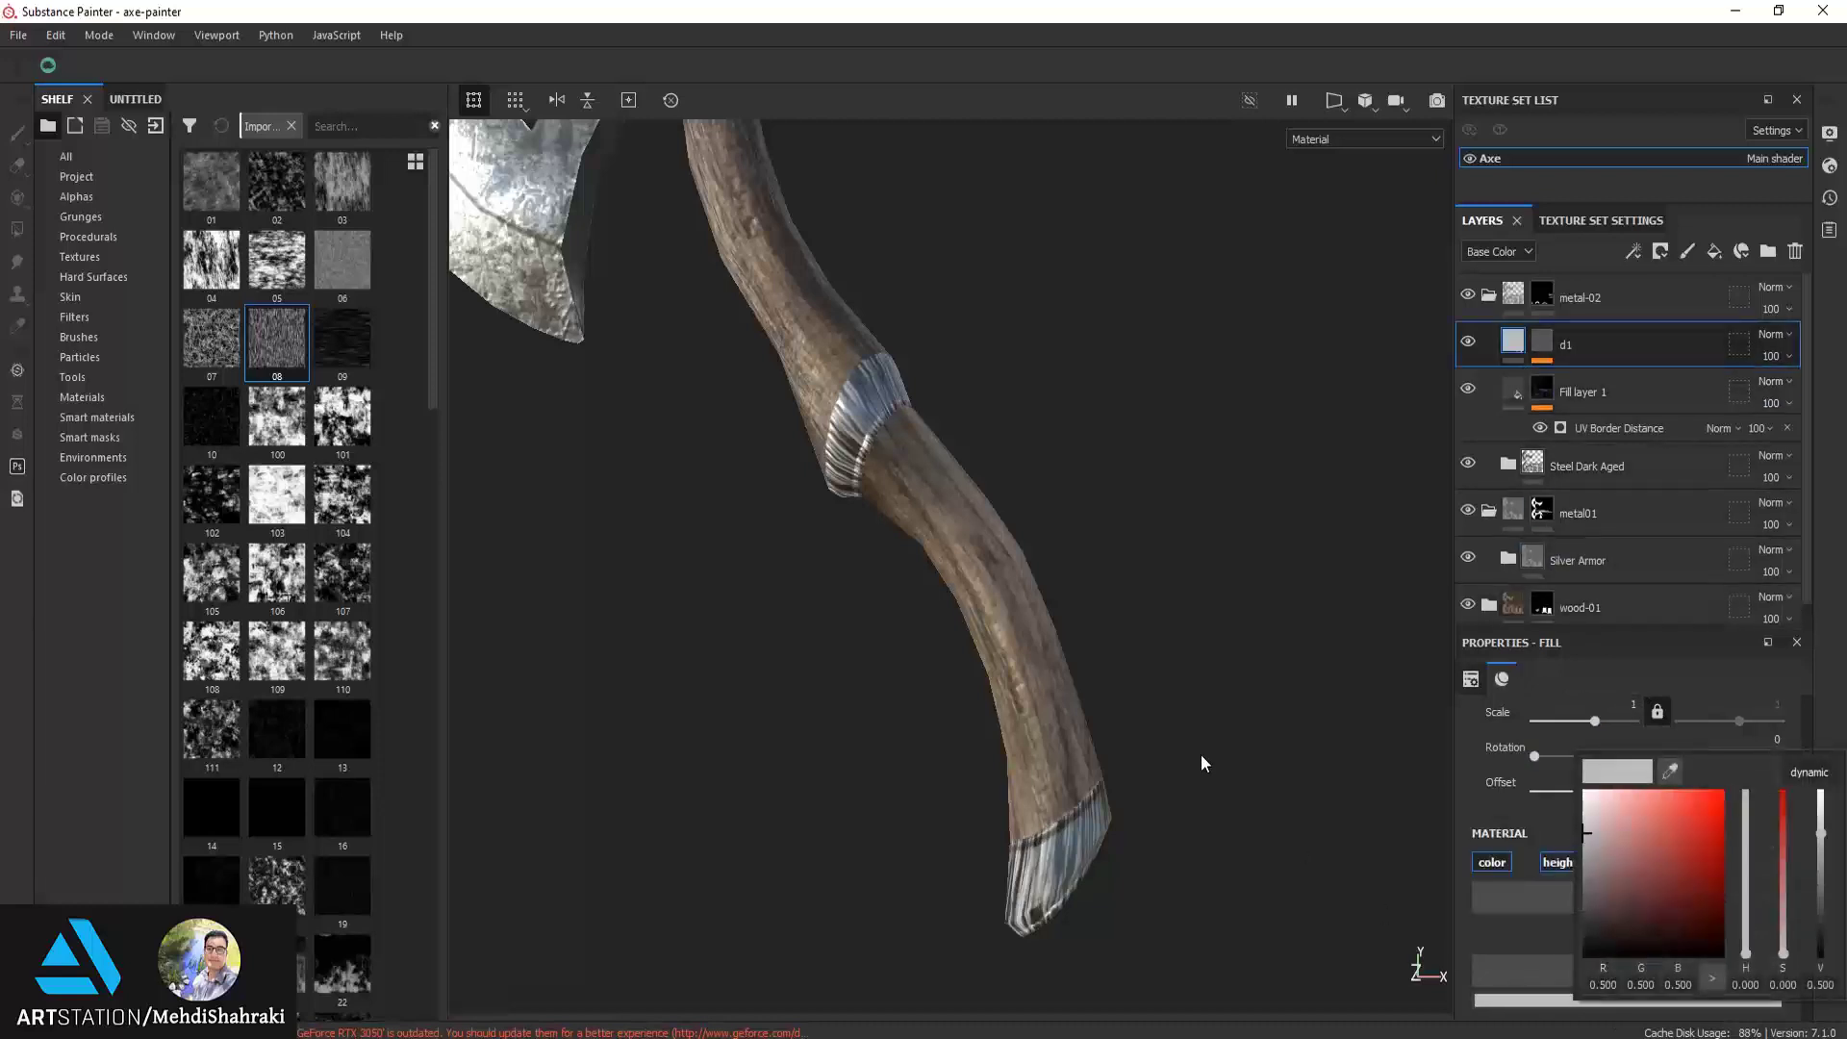
click(1492, 861)
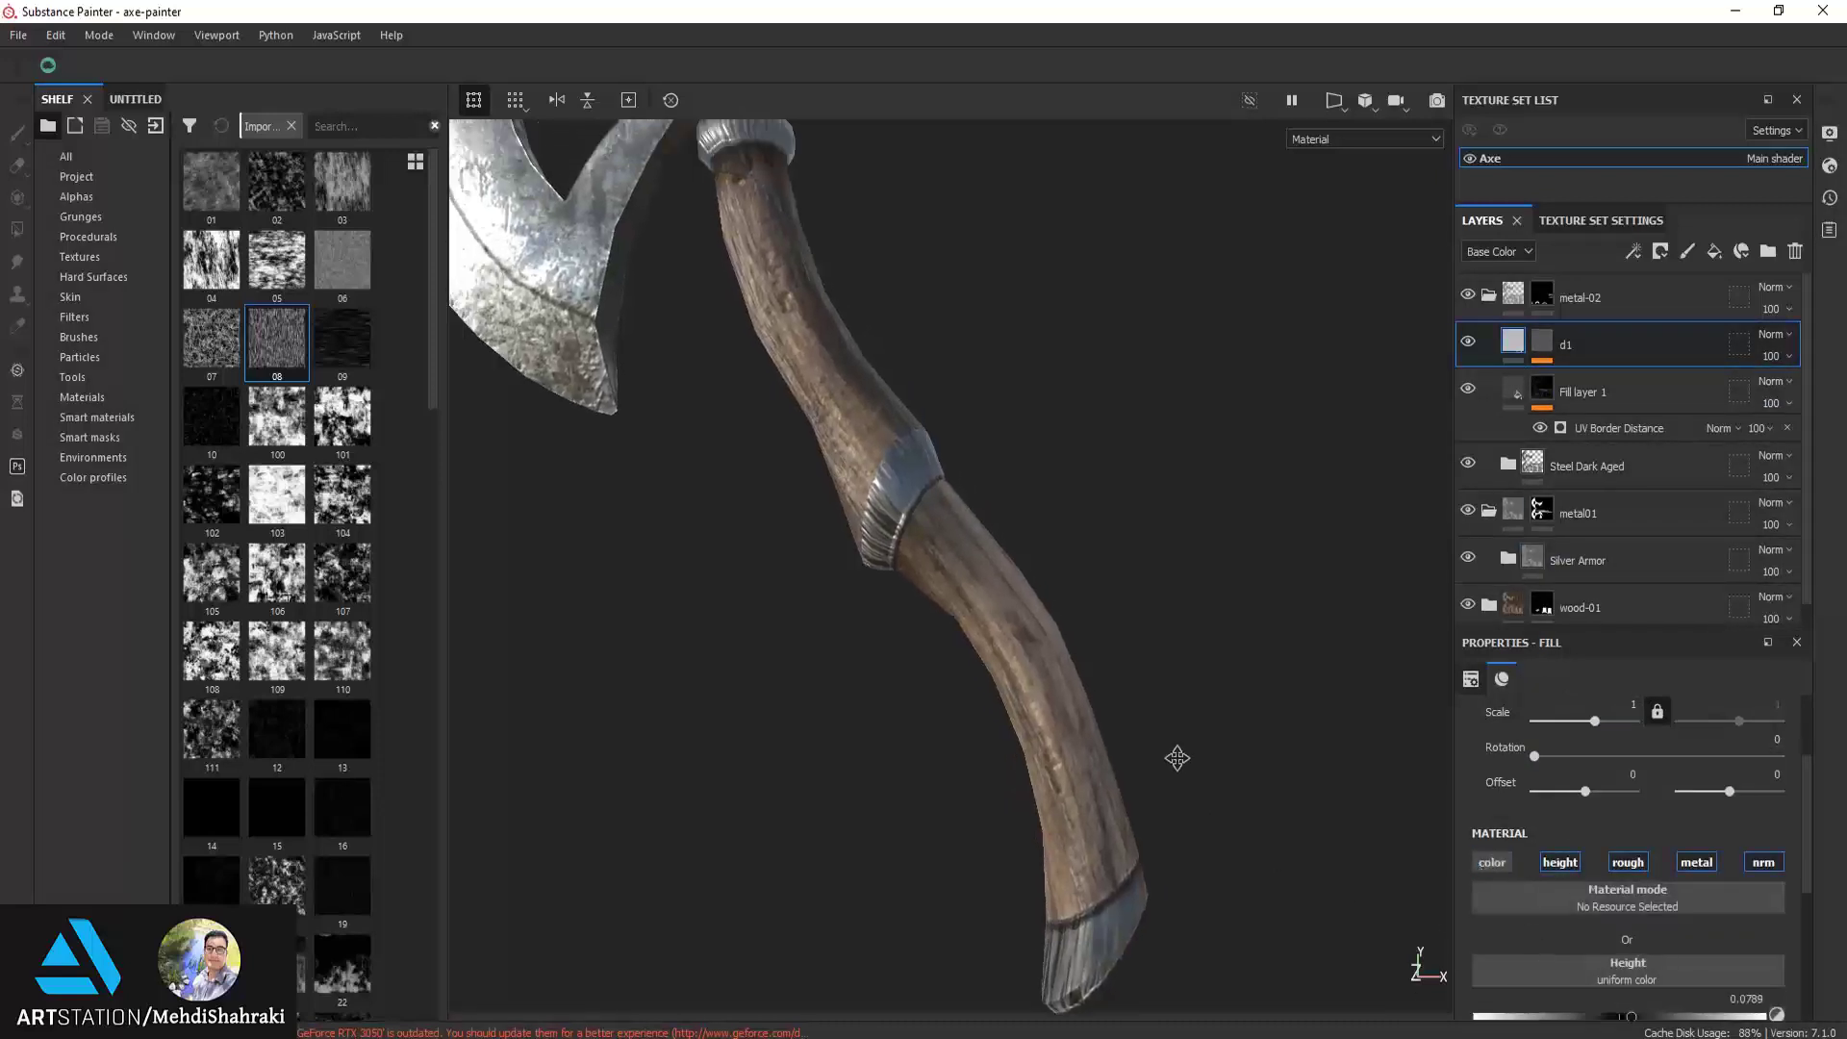
alt+middle_drag(1148, 694, 1167, 797)
mouse_move(1167, 796)
alt+right_down()
mouse_move(1003, 863)
mouse_move(885, 828)
alt+right_up()
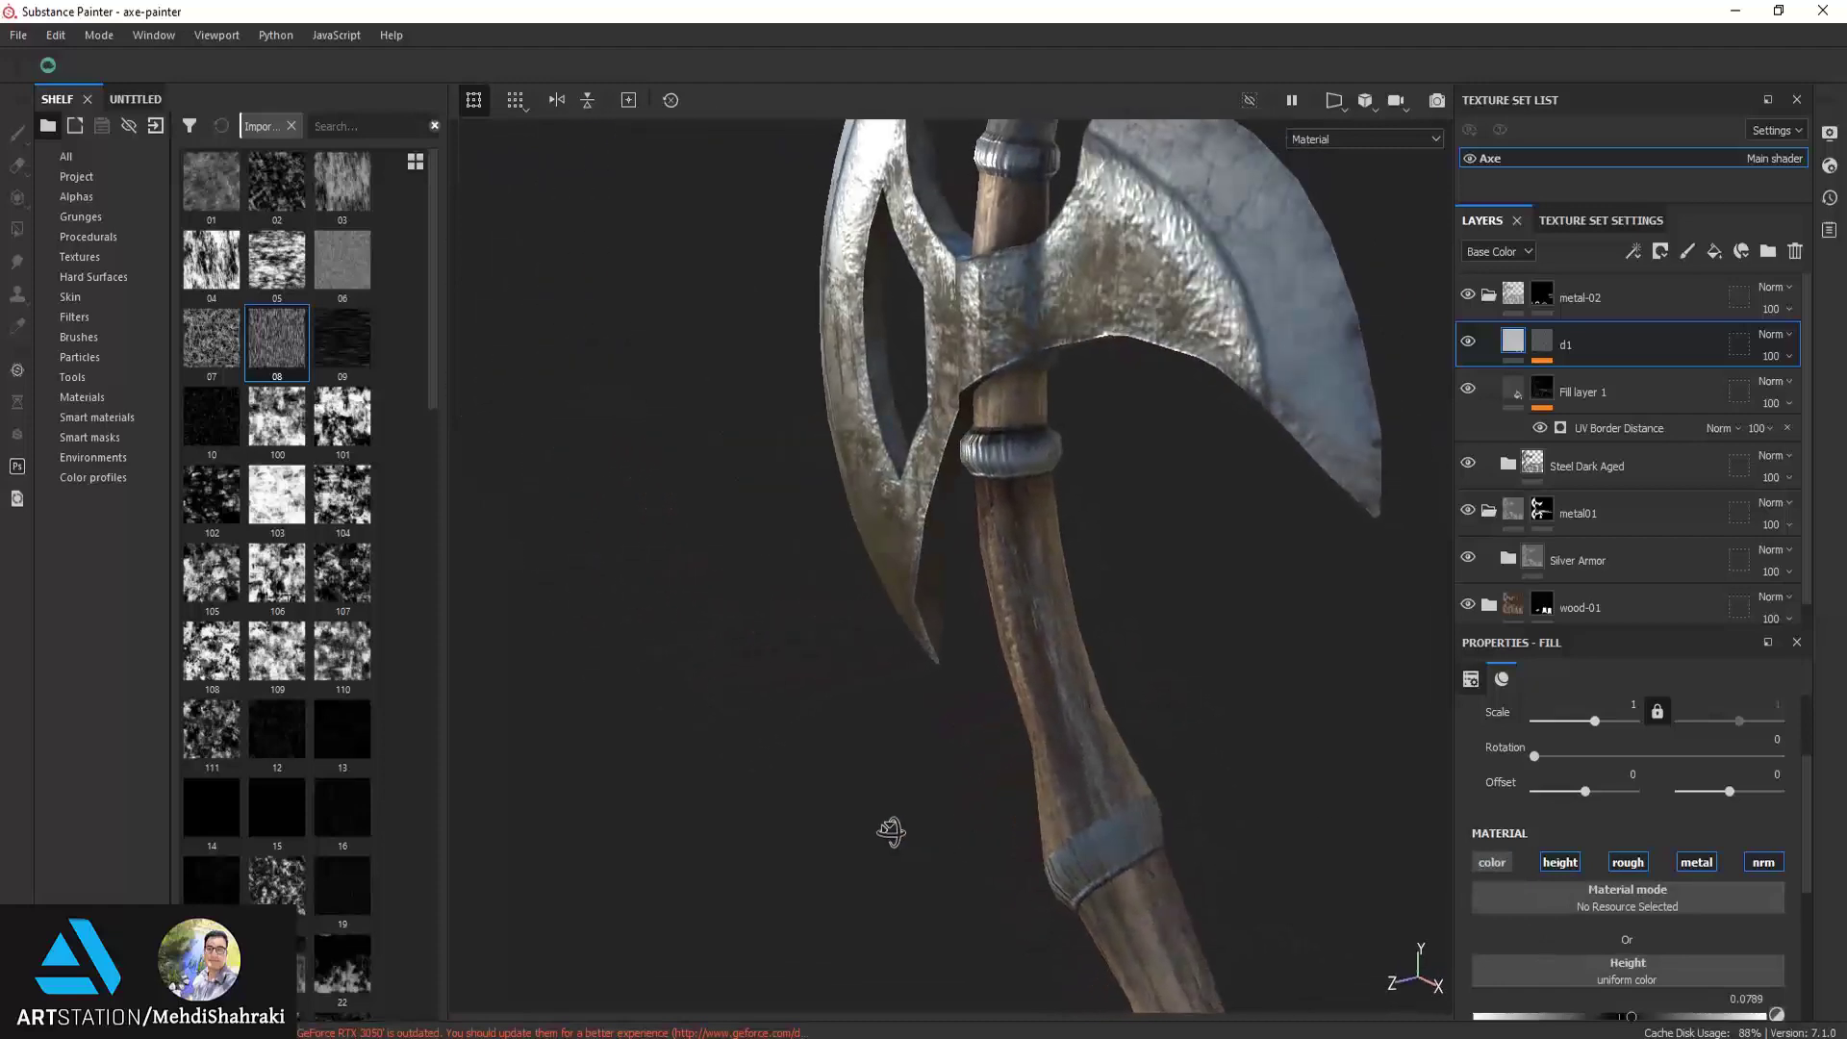
mouse_move(886, 828)
alt+mouse_down()
mouse_move(932, 763)
mouse_move(1119, 733)
alt+mouse_up()
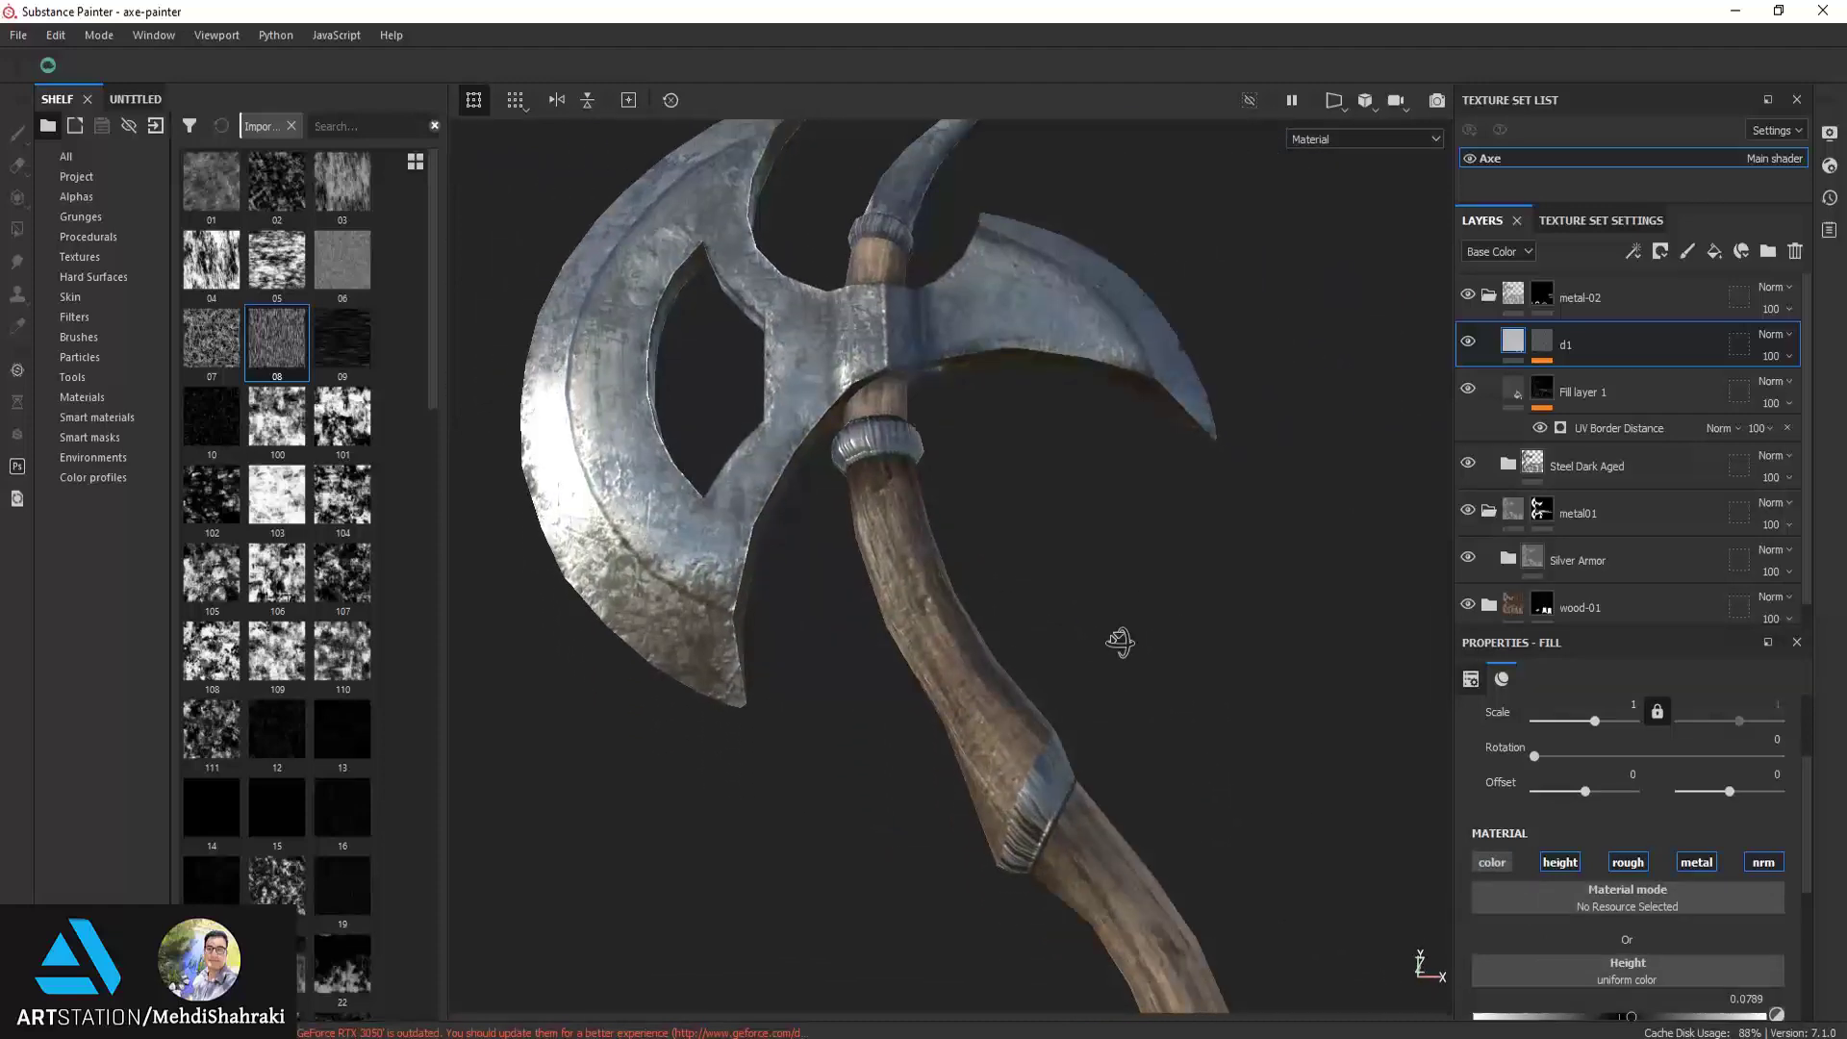
shift+right_drag(1119, 643, 1125, 642)
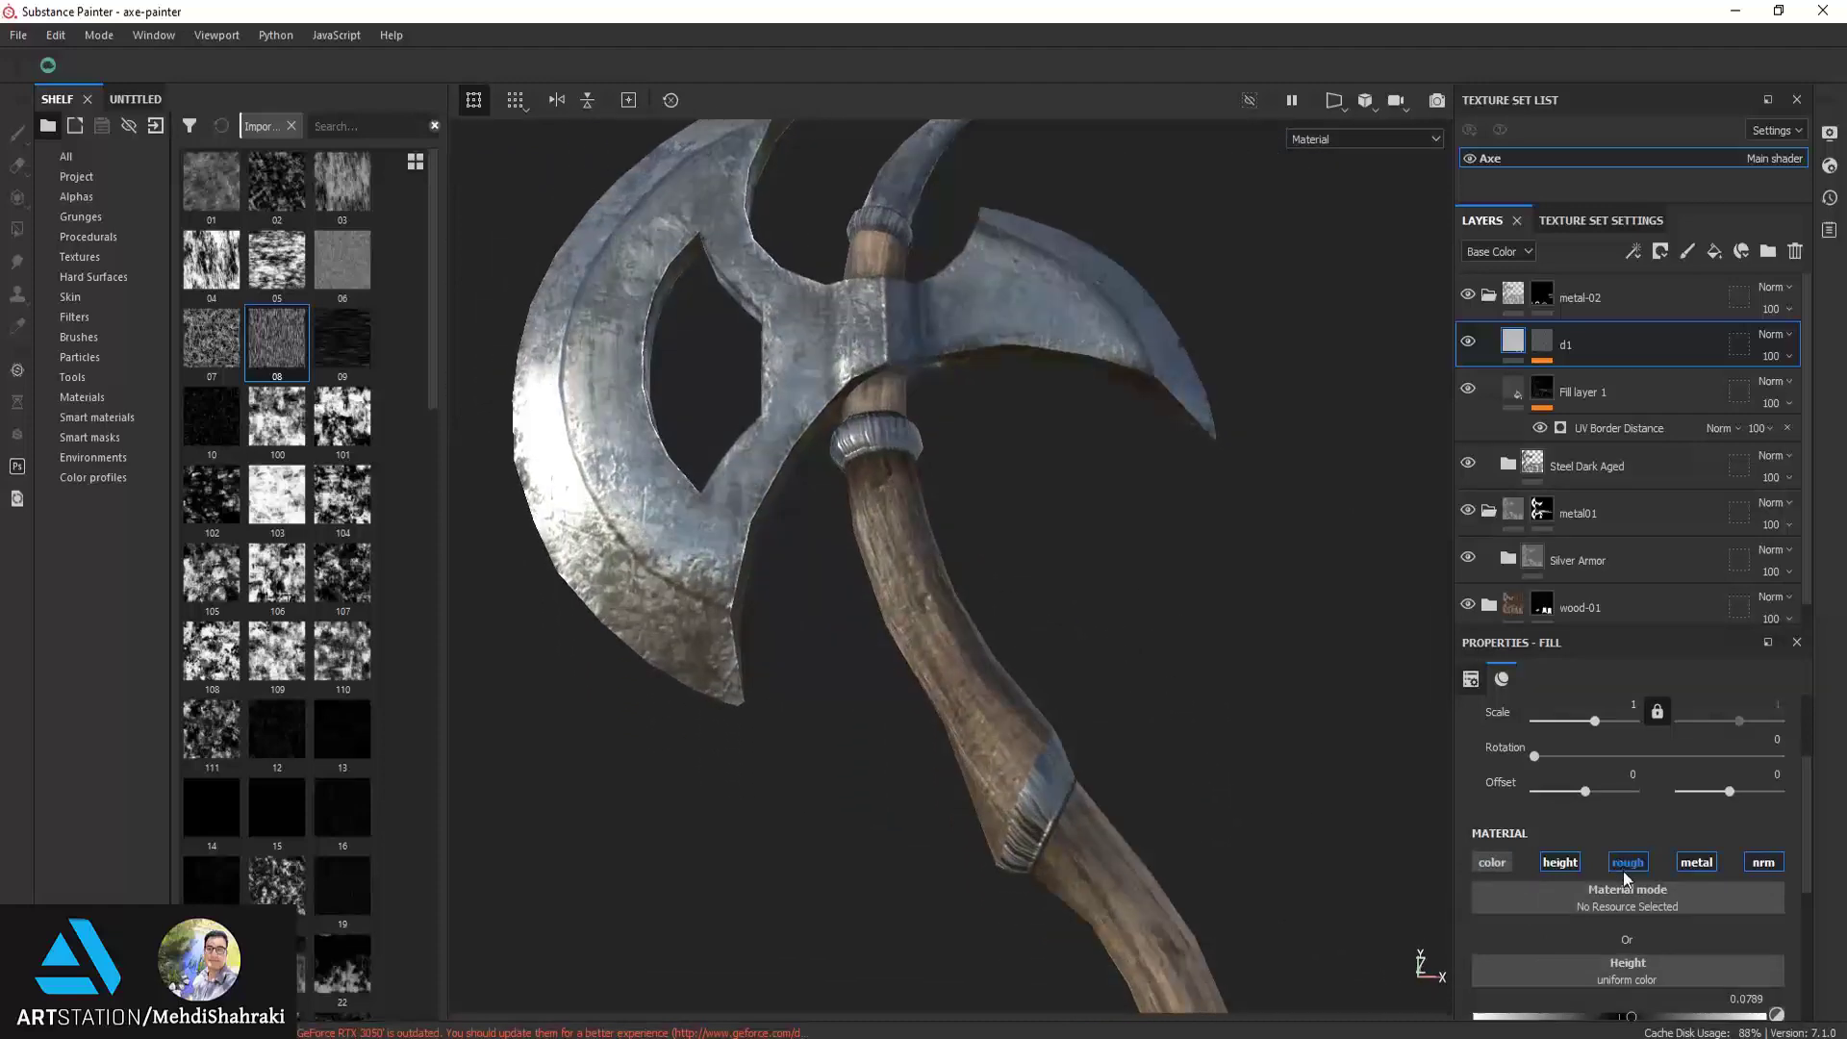
scroll(1623, 870, down, 1)
mouse_move(1625, 962)
mouse_down()
mouse_move(1527, 960)
mouse_move(1625, 964)
mouse_up()
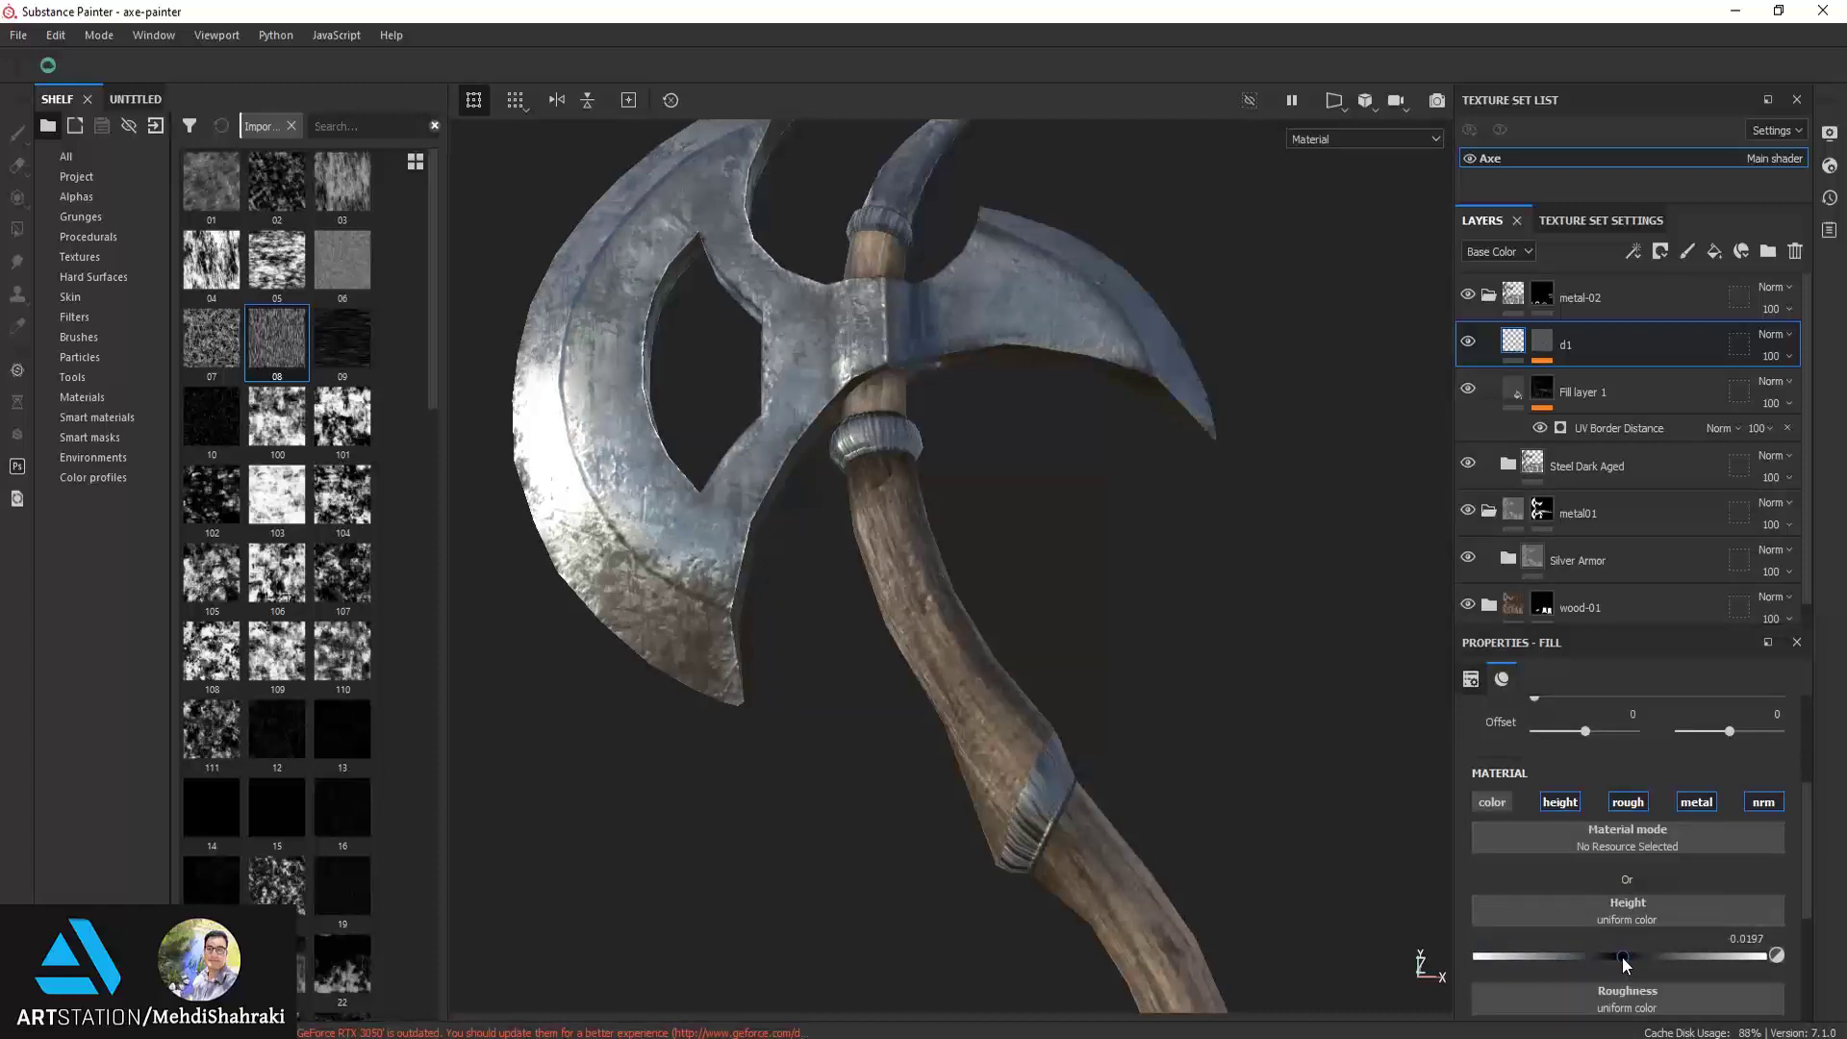
Disable d1's roughness and metallic channels so it affects height only
click(1748, 939)
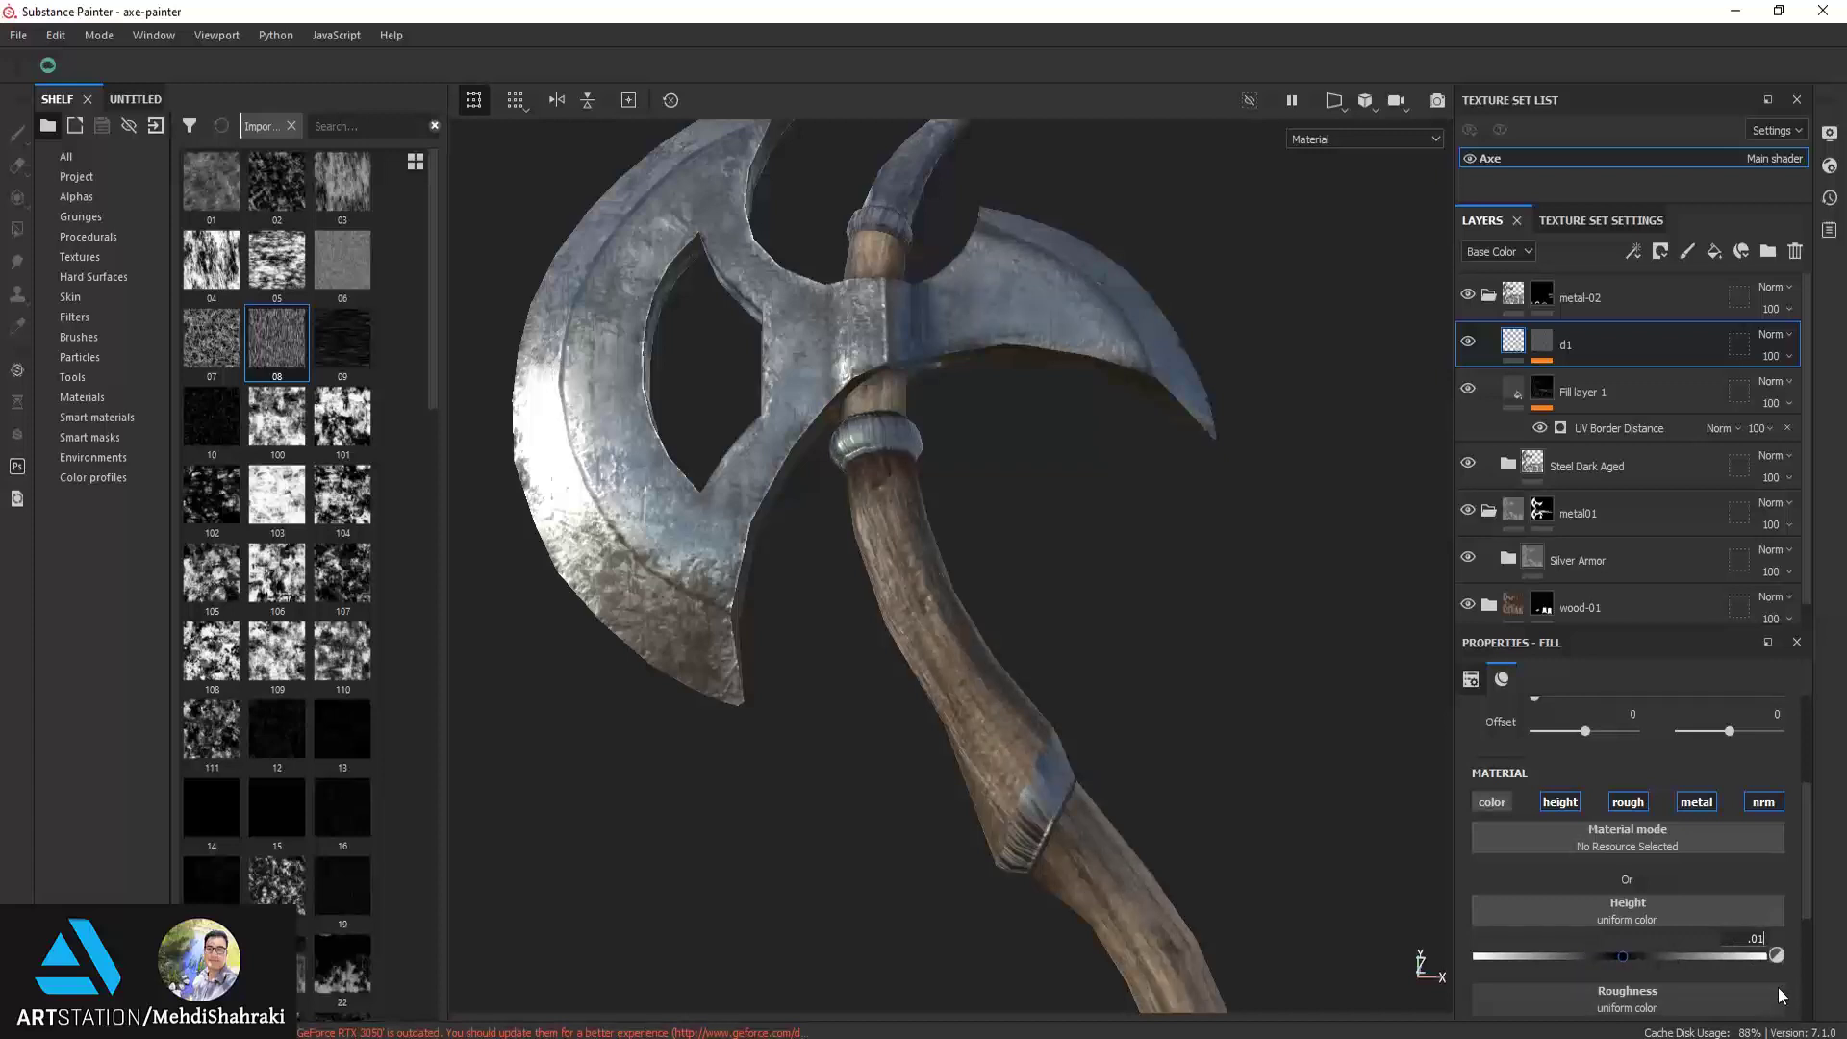
click(1627, 802)
click(1696, 802)
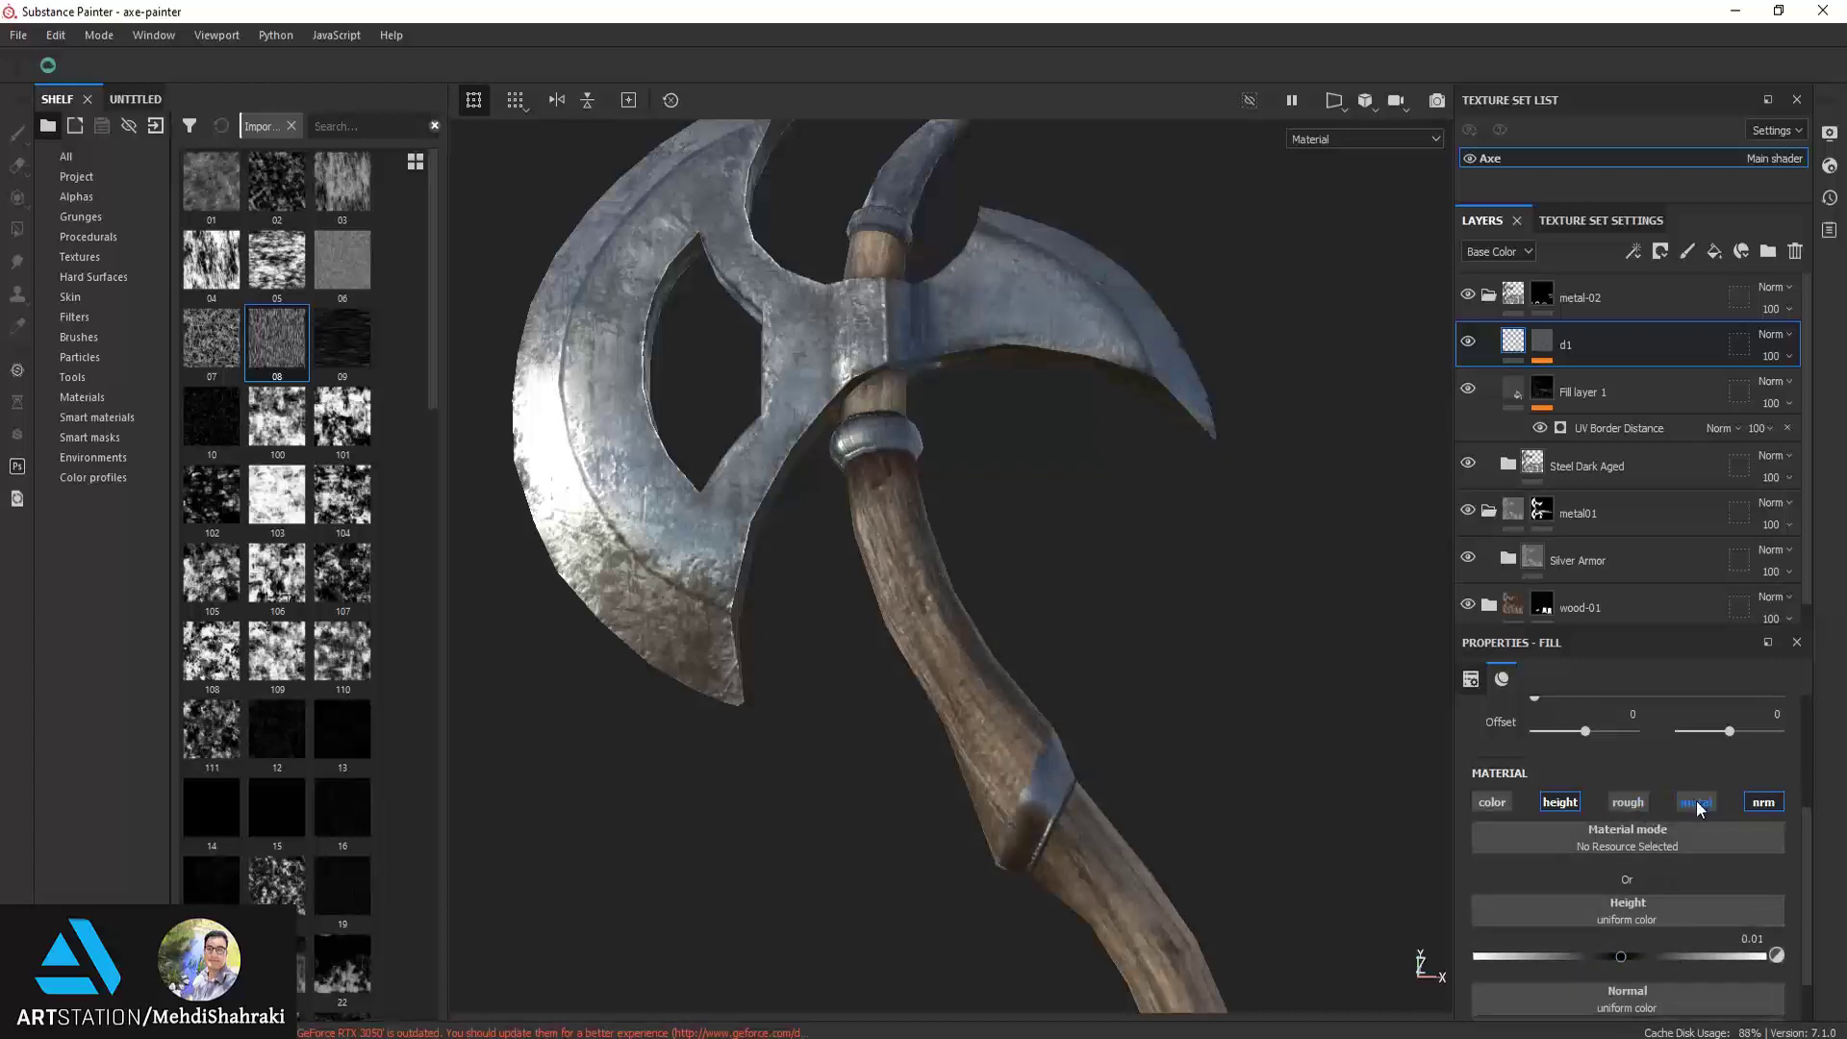
mouse_move(1082, 779)
alt+mouse_down()
mouse_move(971, 502)
mouse_move(981, 548)
alt+mouse_up()
Set d1's height value to 0.02 and orbit to inspect the axe head
drag(1620, 956, 1629, 959)
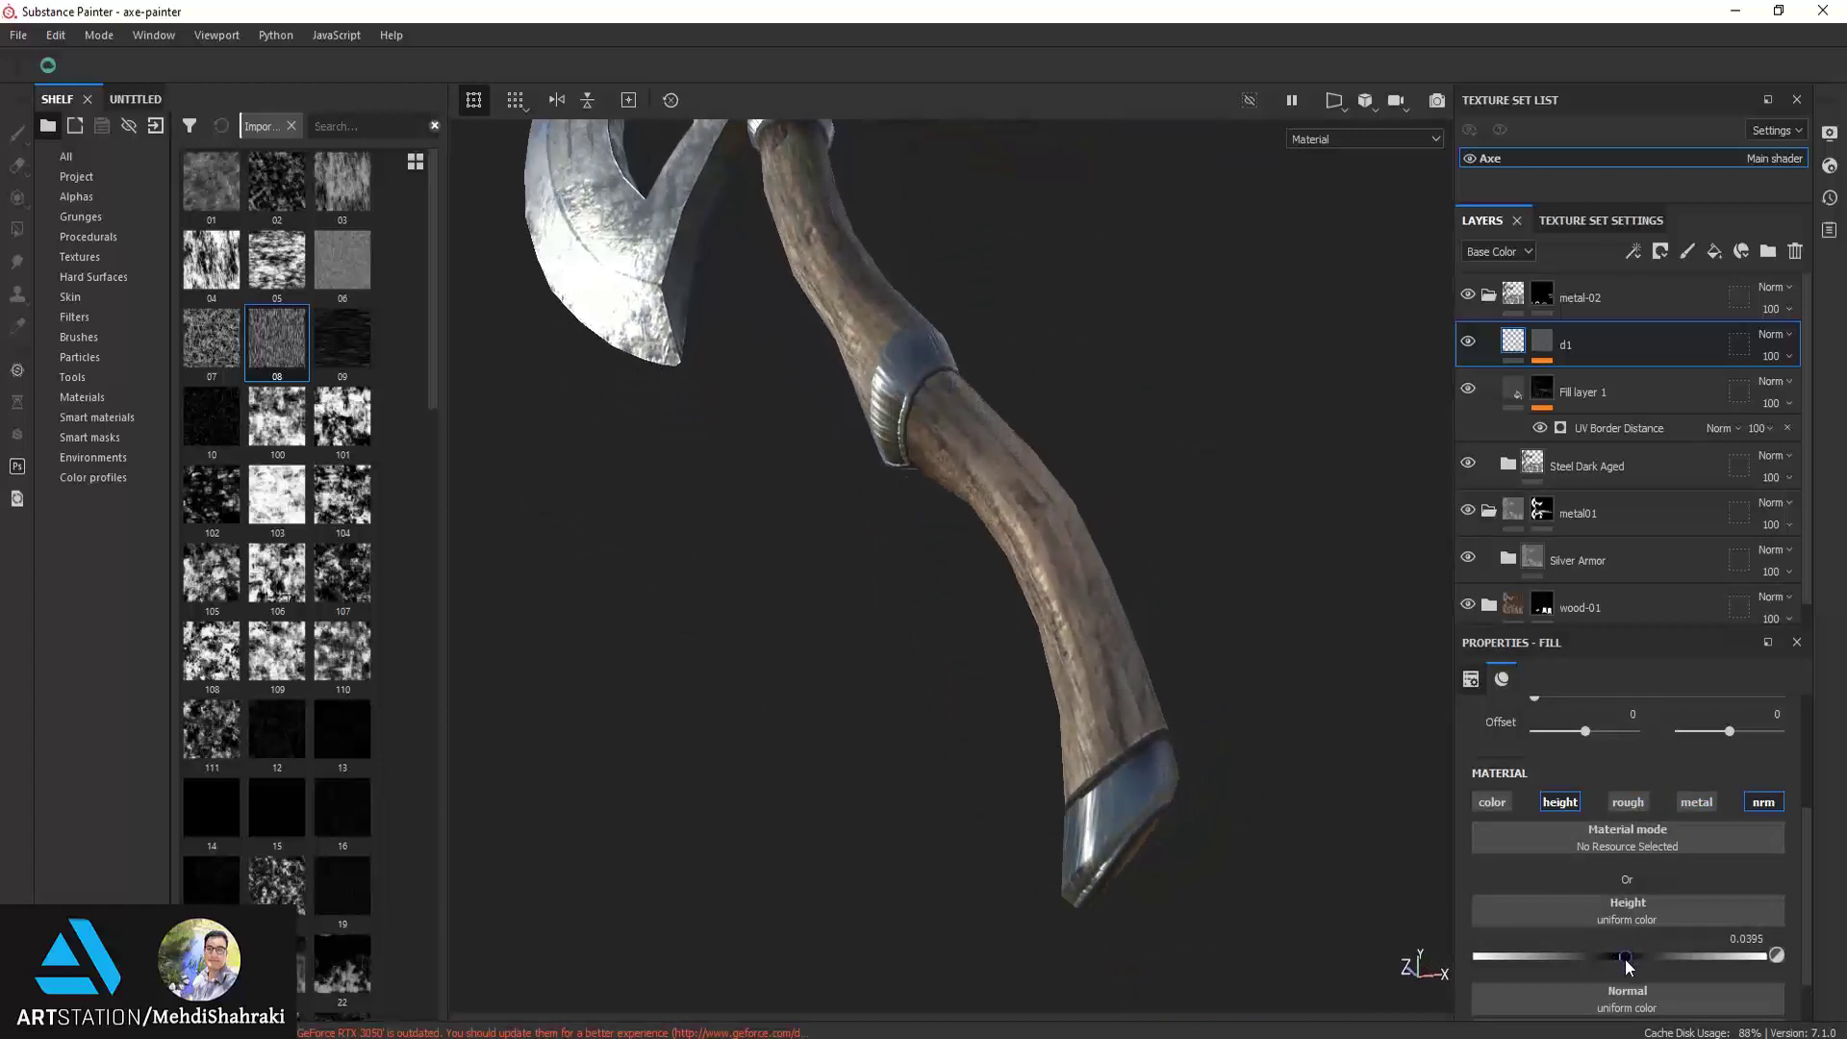
click(1747, 938)
key(ctrl+a)
key(BackSpace)
key(Return)
mouse_move(1083, 817)
alt+mouse_down()
mouse_move(1059, 734)
mouse_move(1204, 713)
mouse_move(1075, 707)
mouse_move(1030, 639)
mouse_move(1059, 685)
mouse_move(1589, 671)
mouse_move(1319, 693)
mouse_move(1064, 639)
mouse_move(1060, 722)
mouse_move(1021, 736)
mouse_move(1044, 701)
mouse_move(989, 647)
mouse_move(990, 691)
alt+mouse_up()
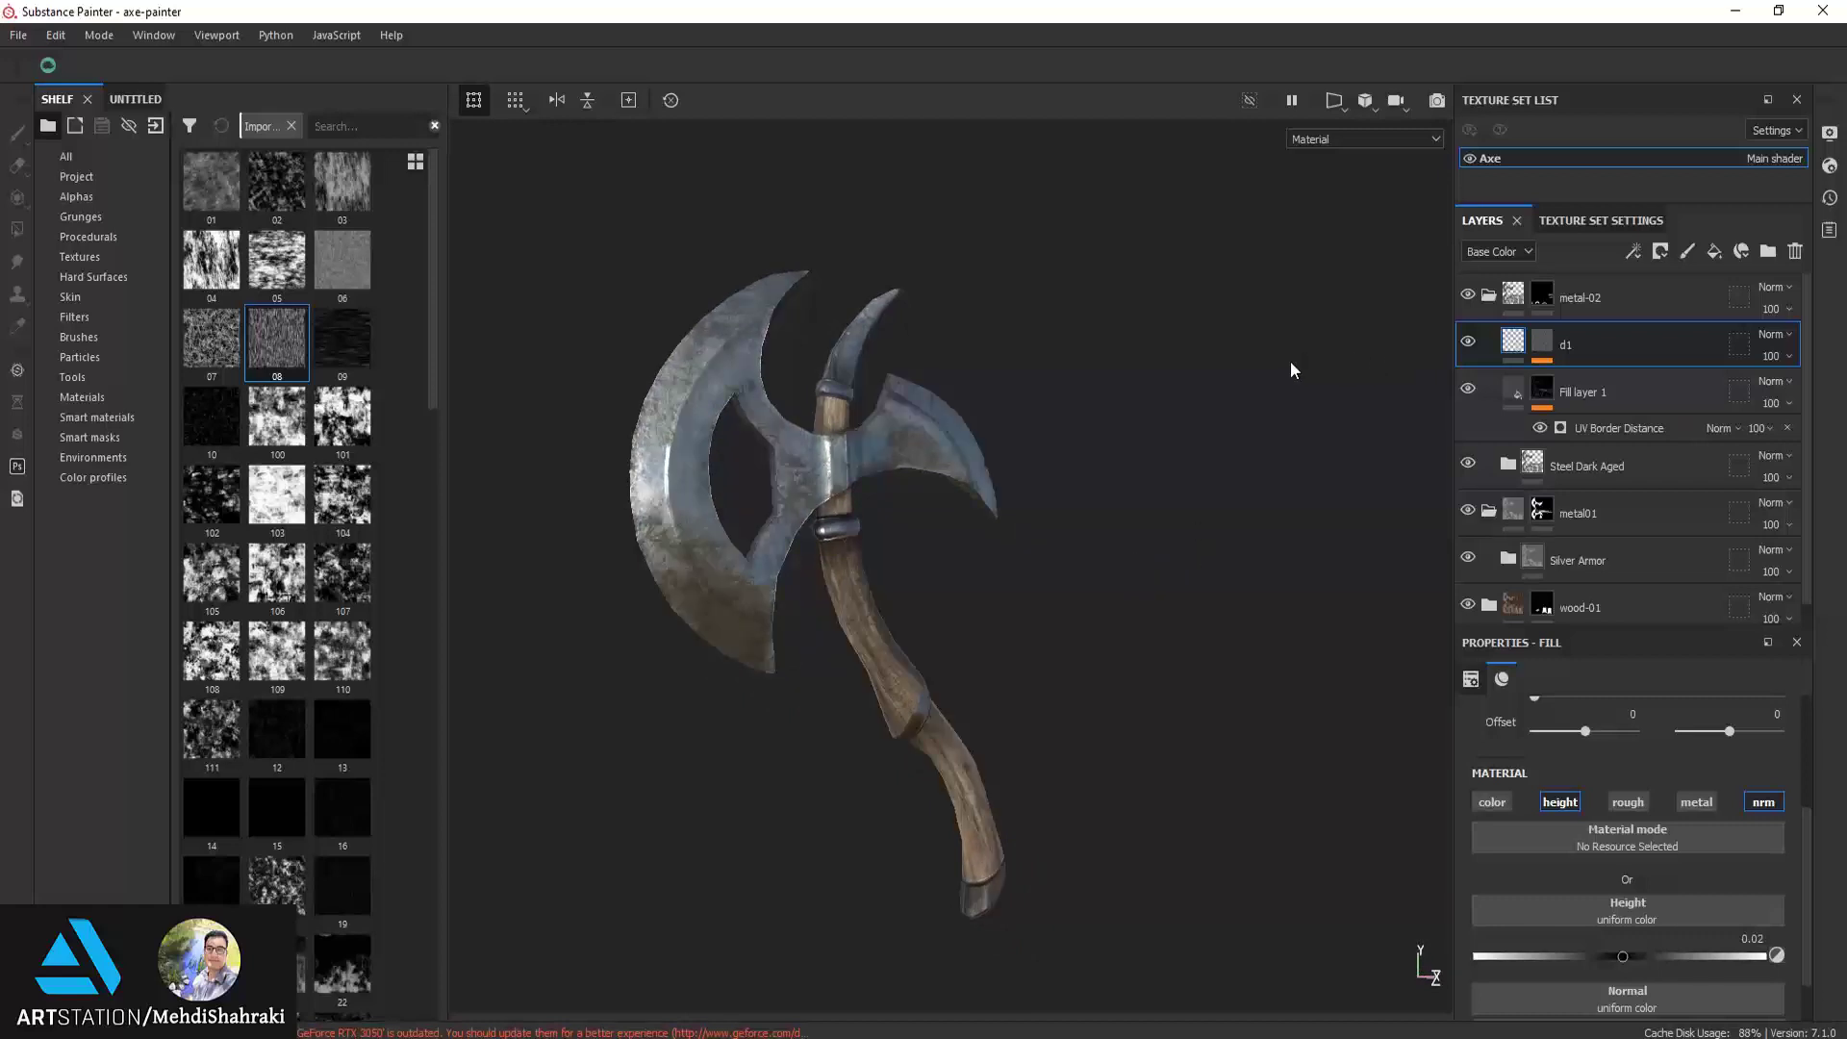
Save the axe project from the File menu
click(18, 35)
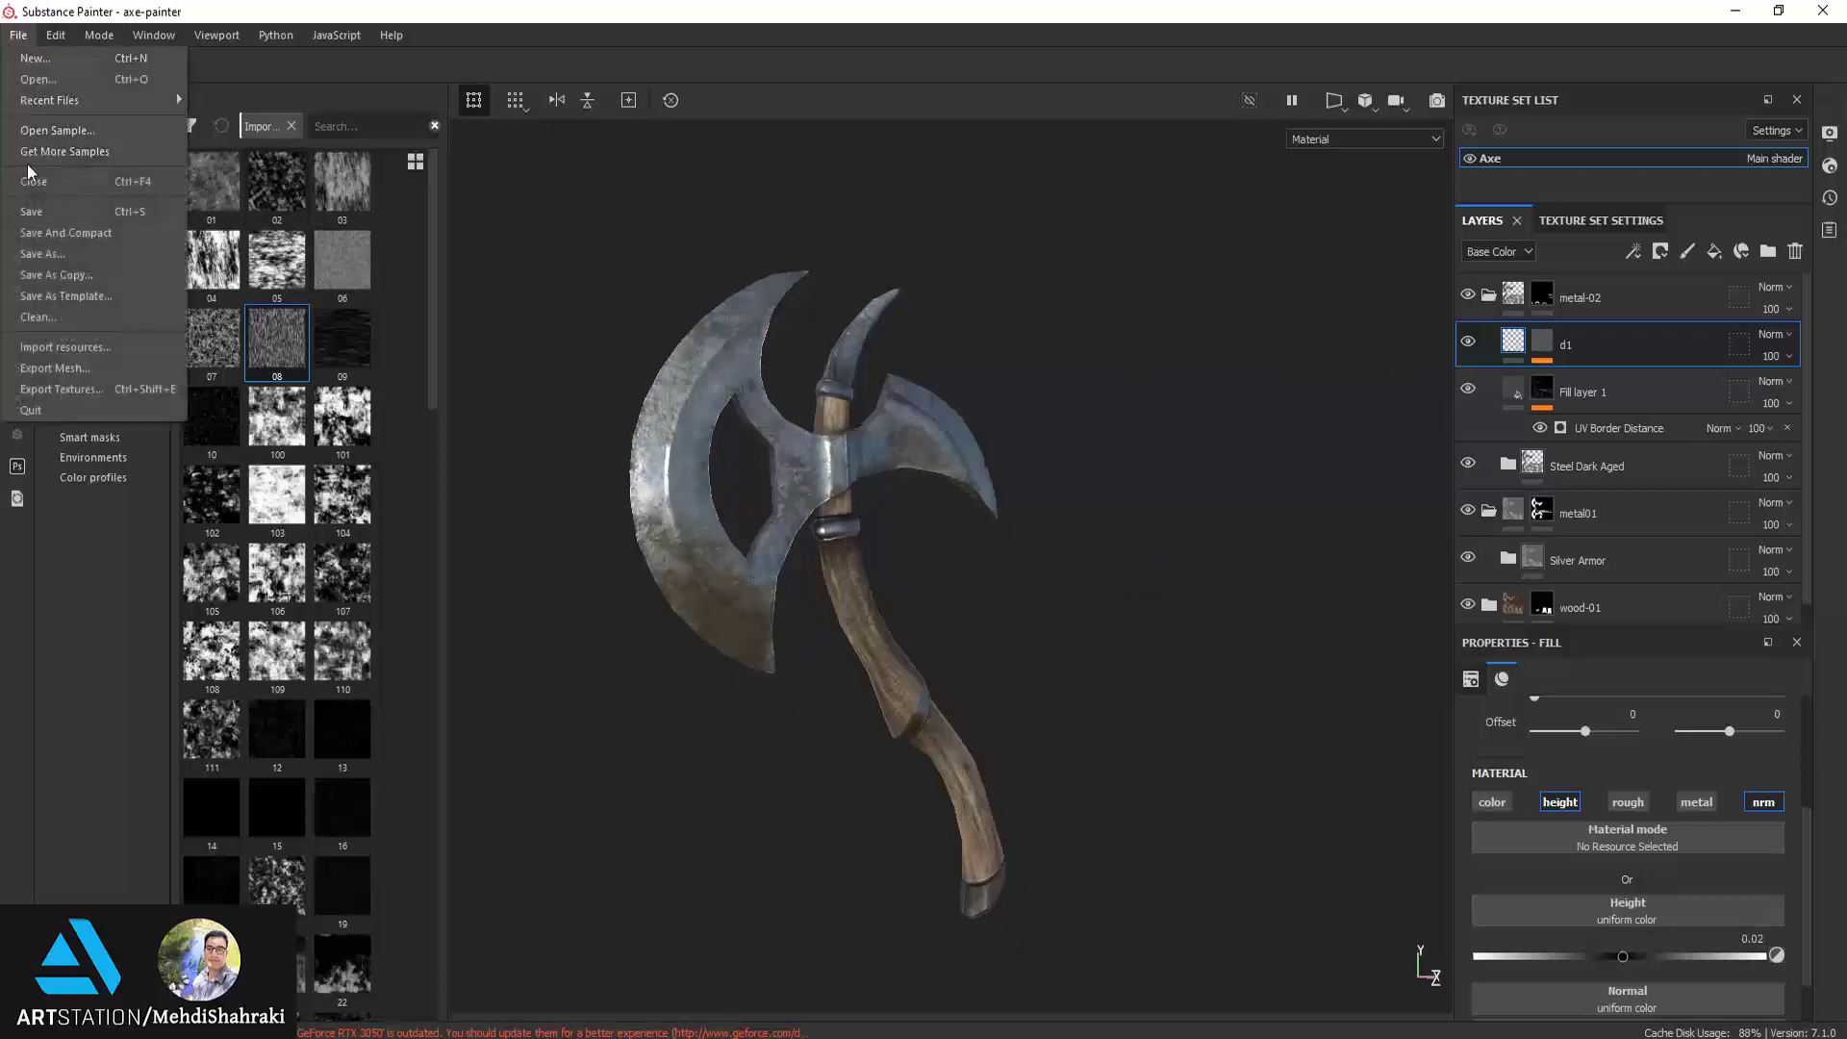
click(42, 211)
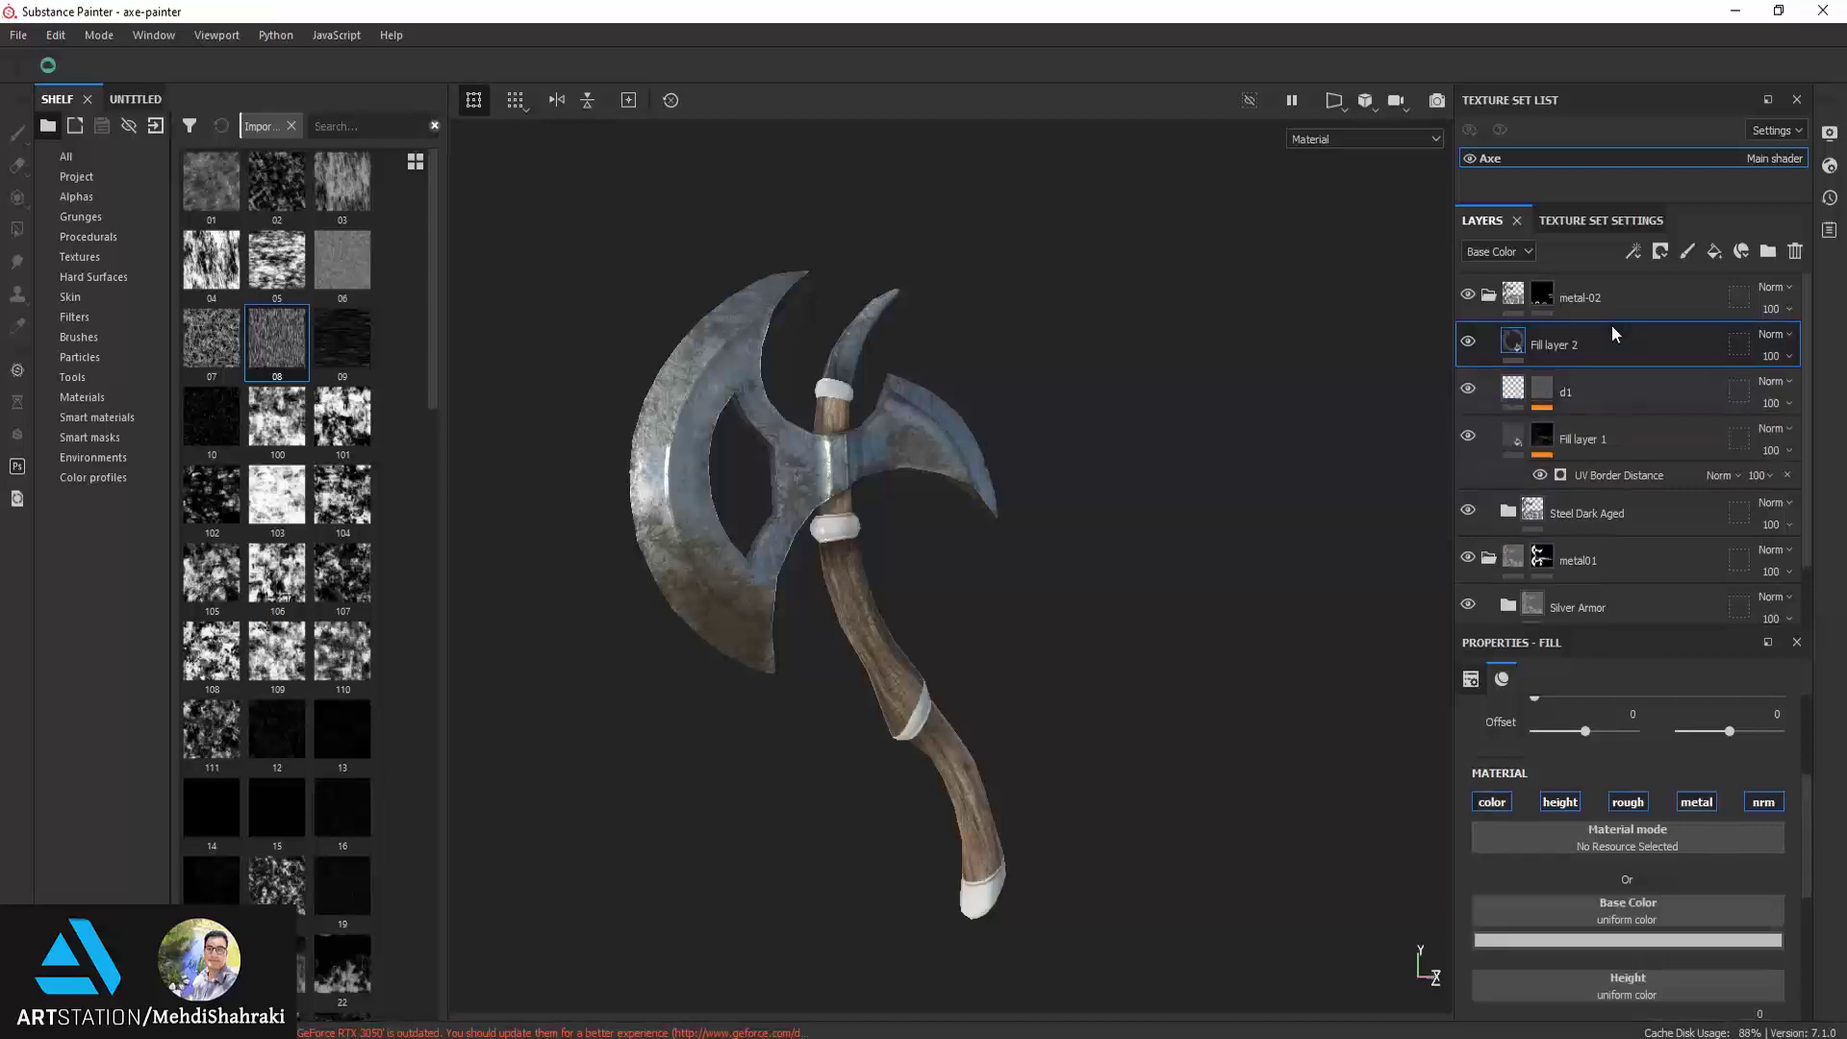
Rename the new fill layer to d2 and give it a black mask
double_click(1612, 350)
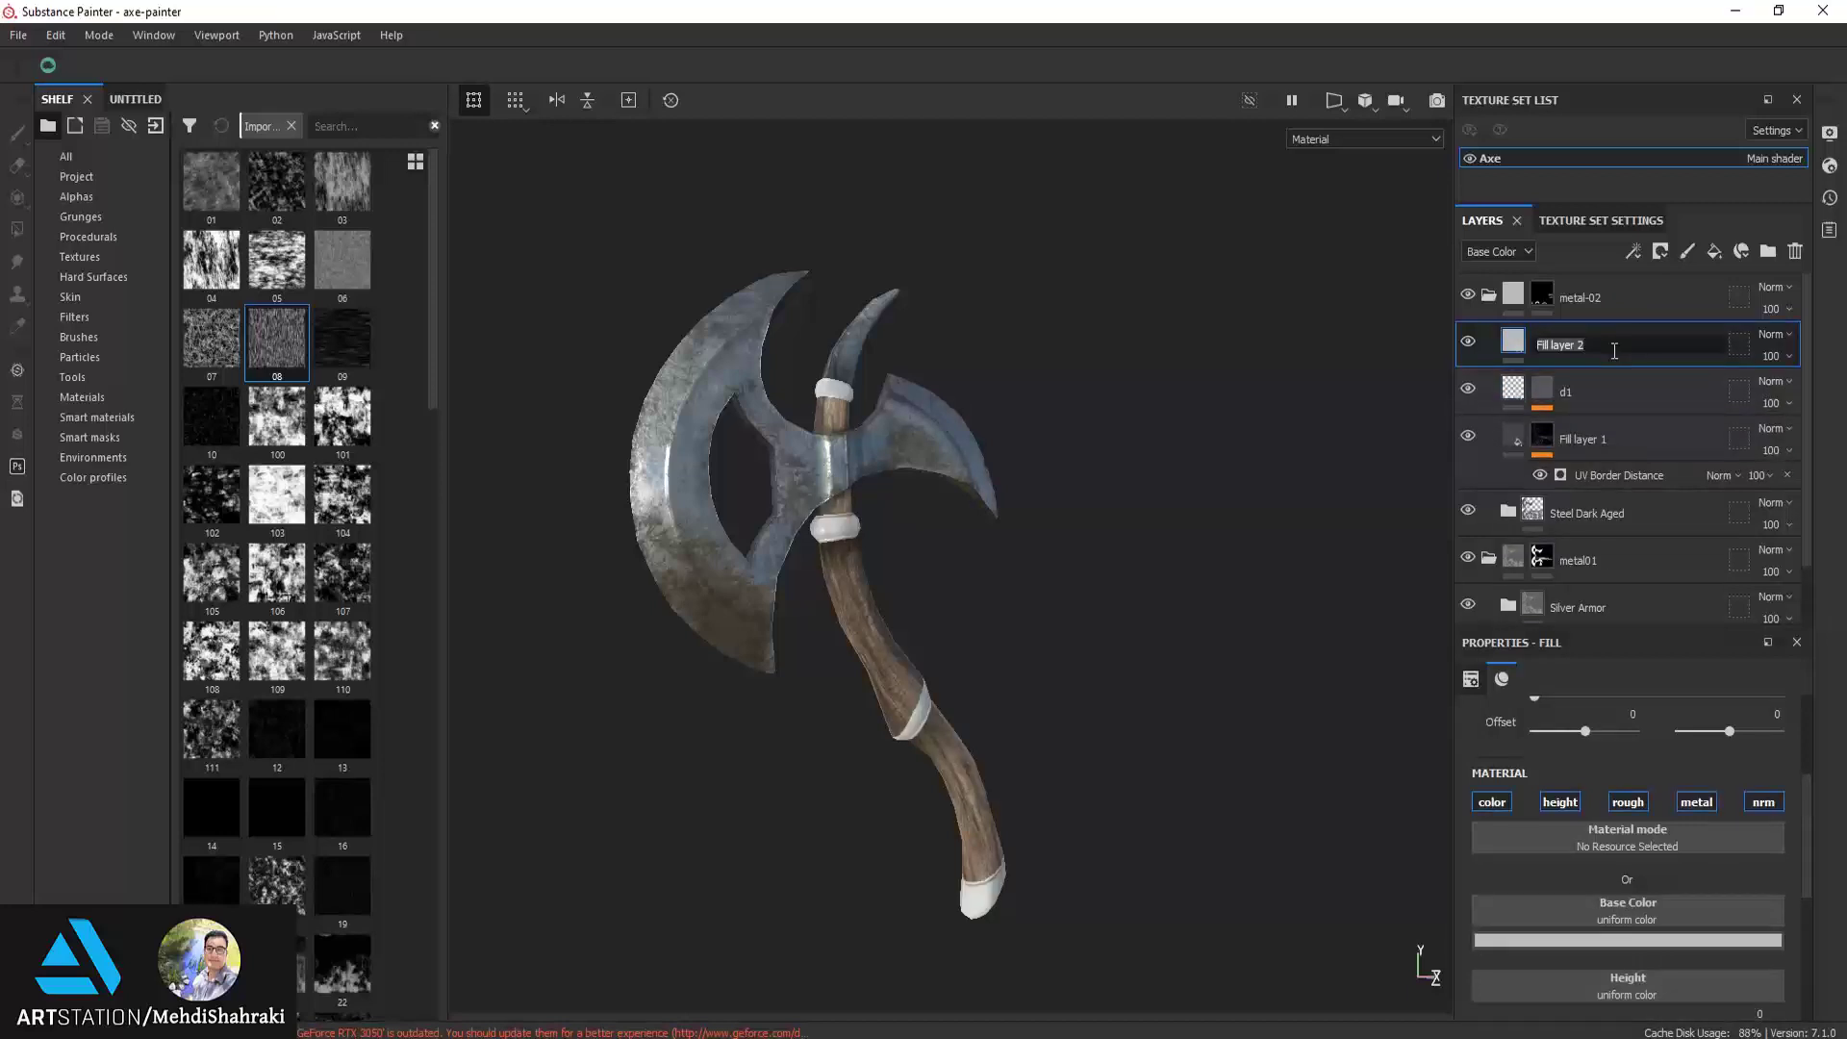
text(d2)
key(Return)
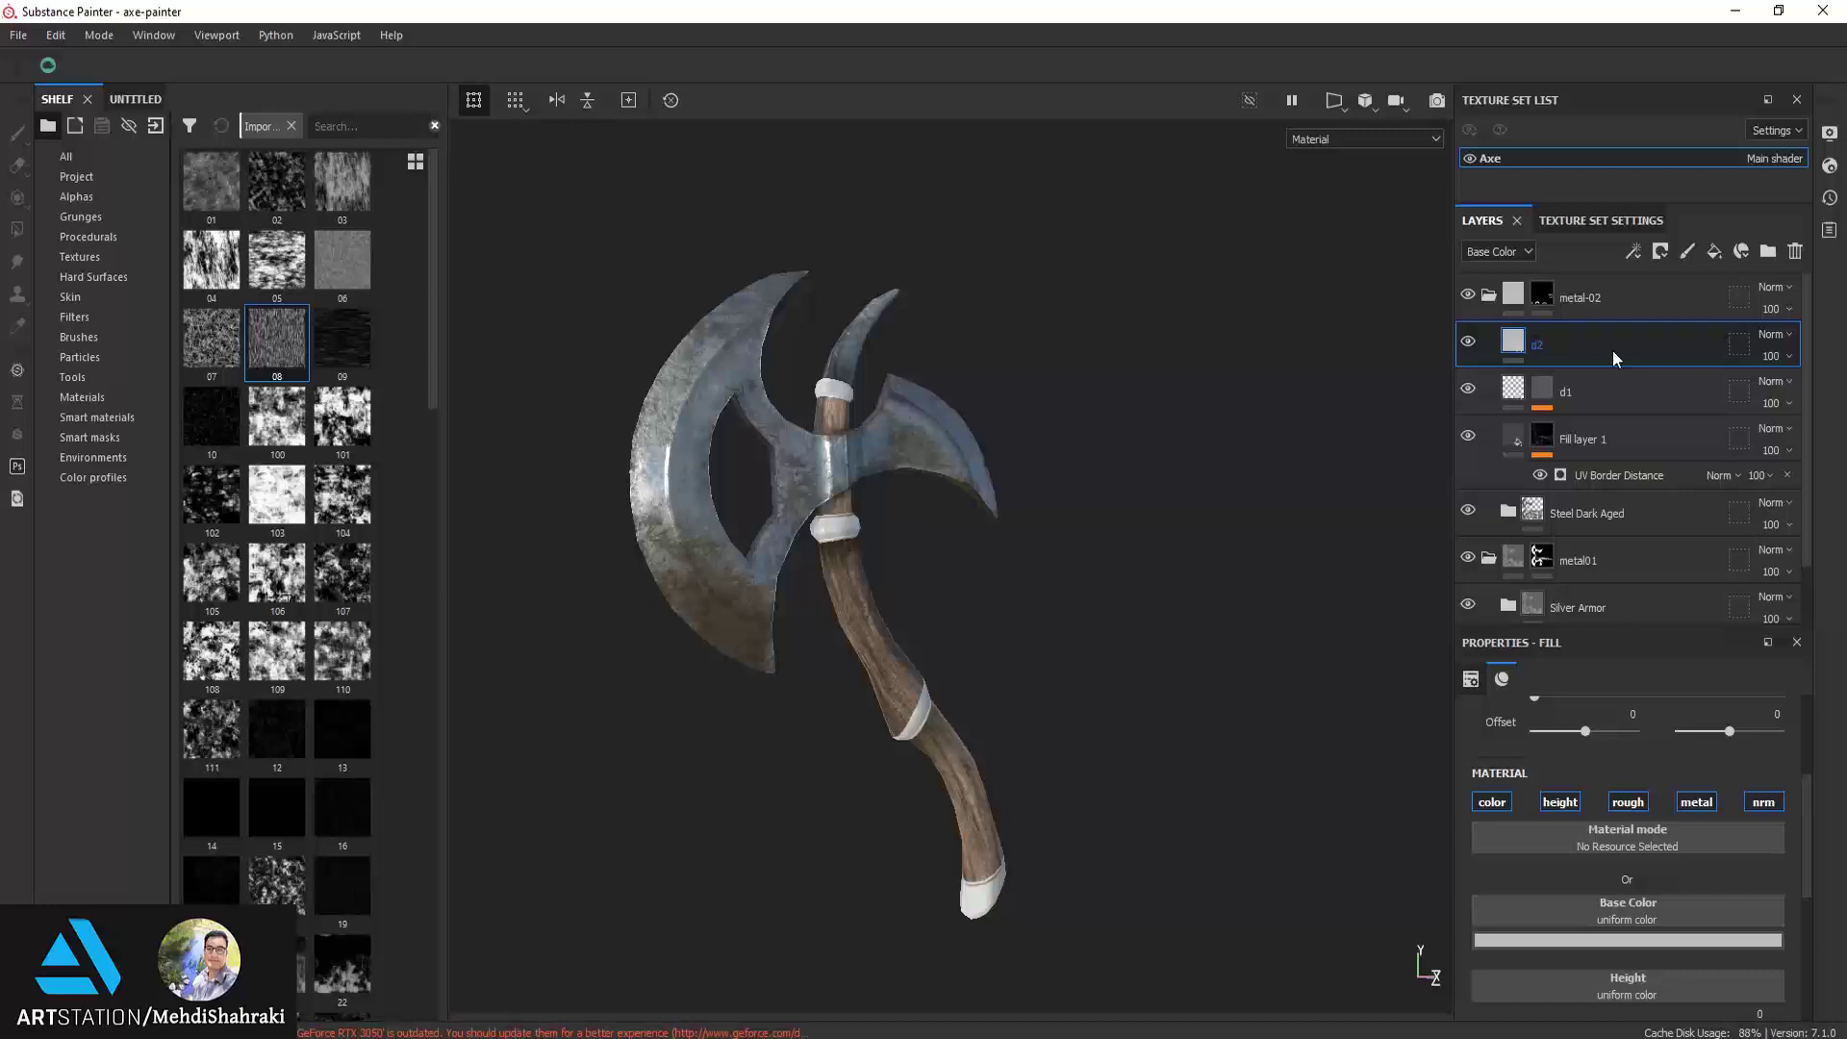
click(1659, 253)
click(1678, 303)
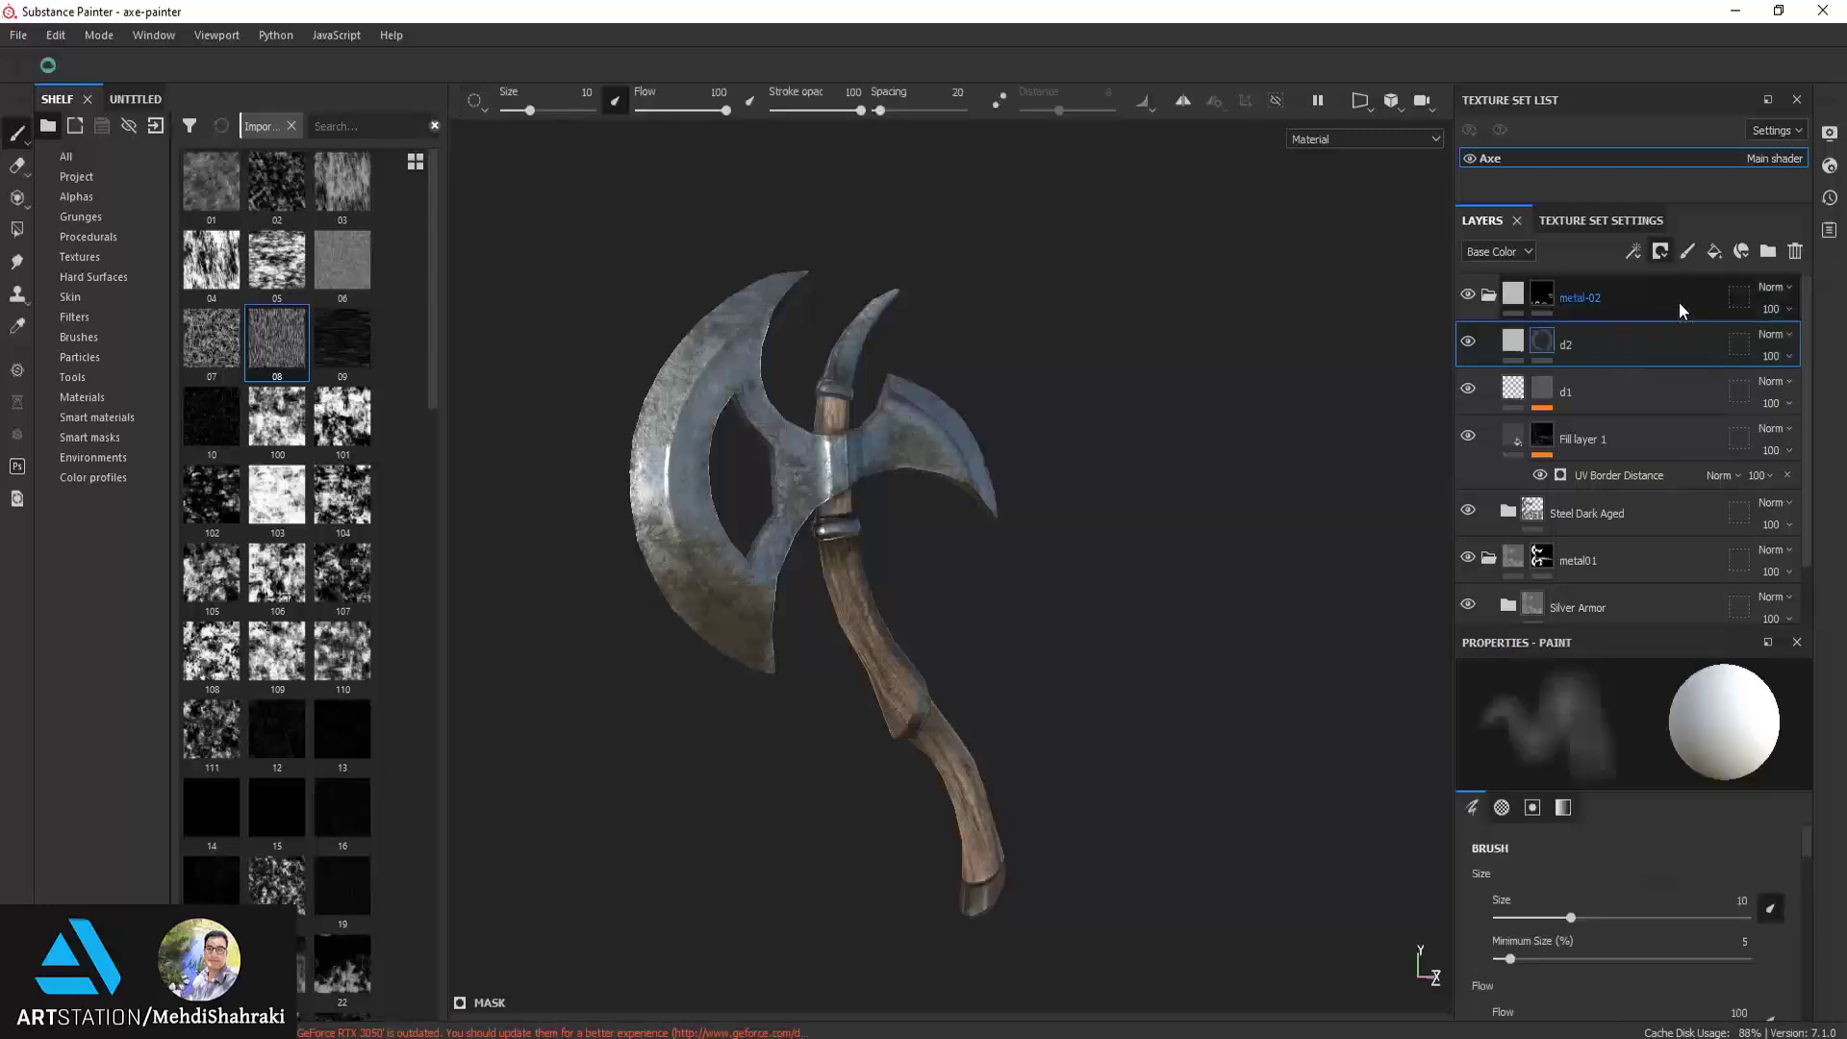
Fill d2's mask with grunge texture 42 at scale 3, then orbit around the handle
scroll(354, 508, down, 5)
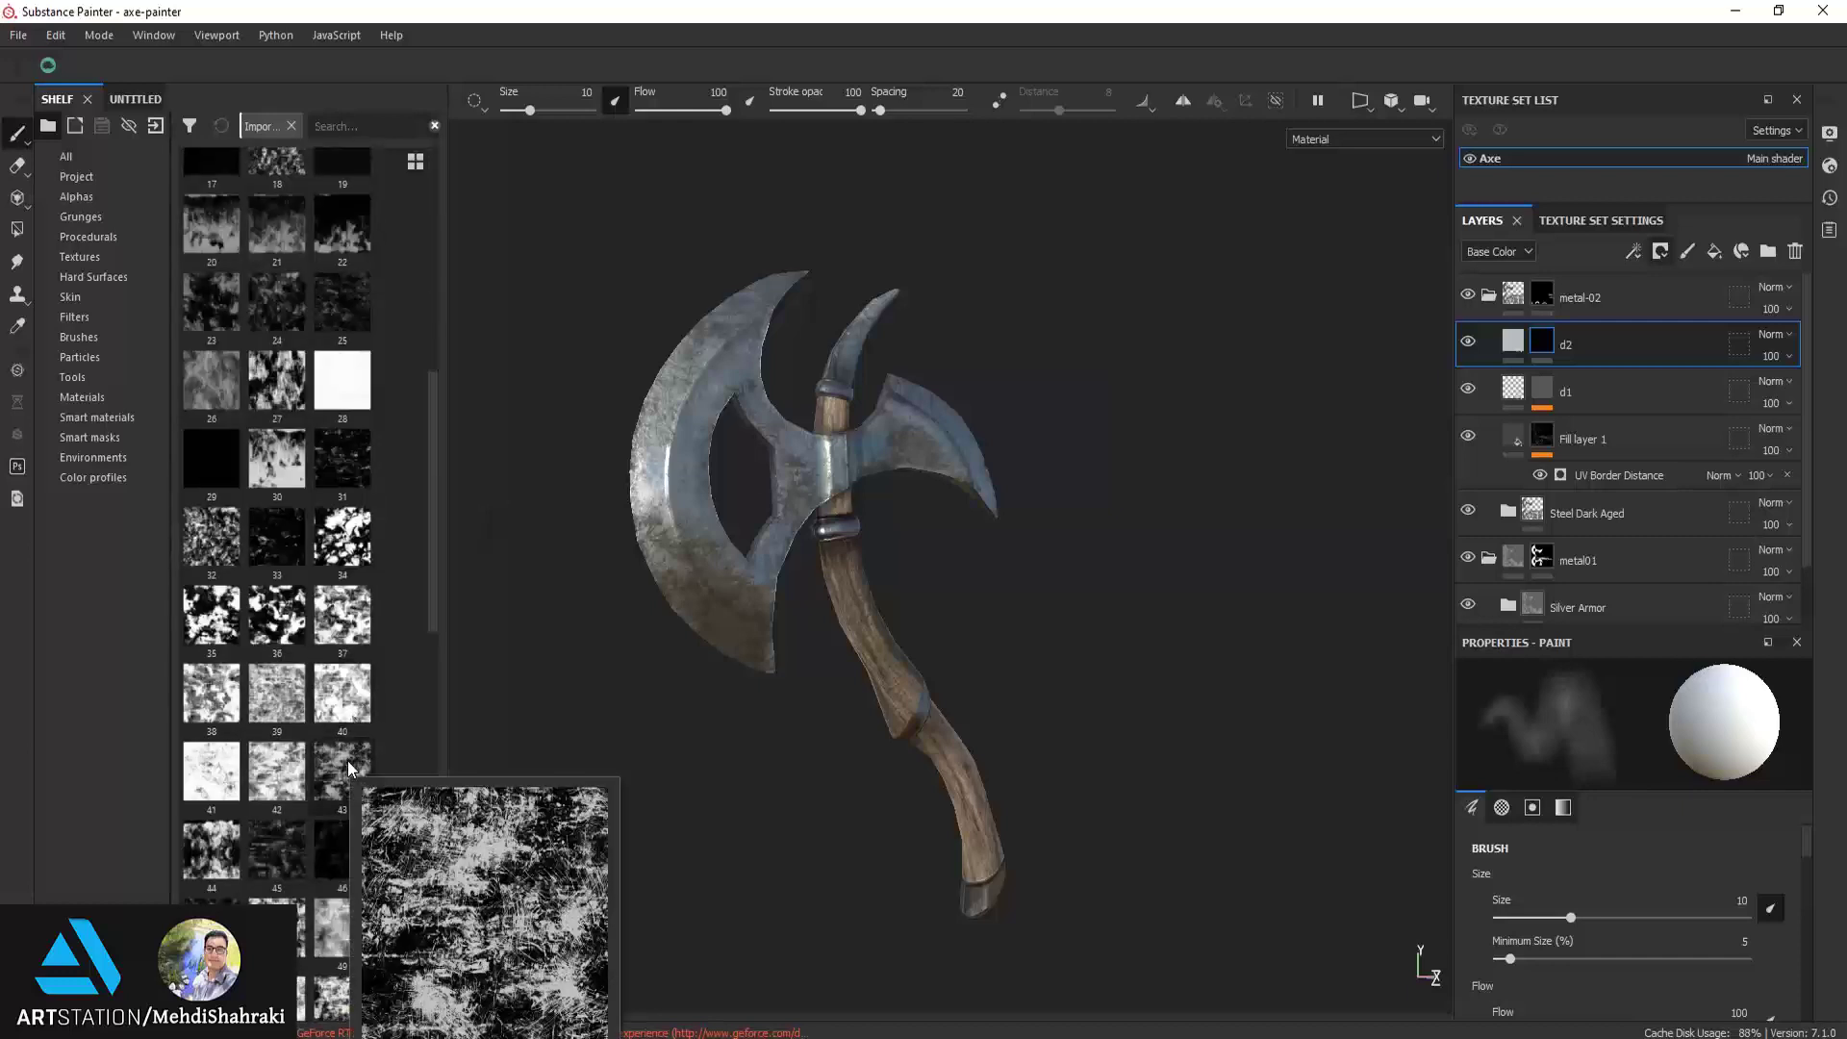
mouse_move(211, 769)
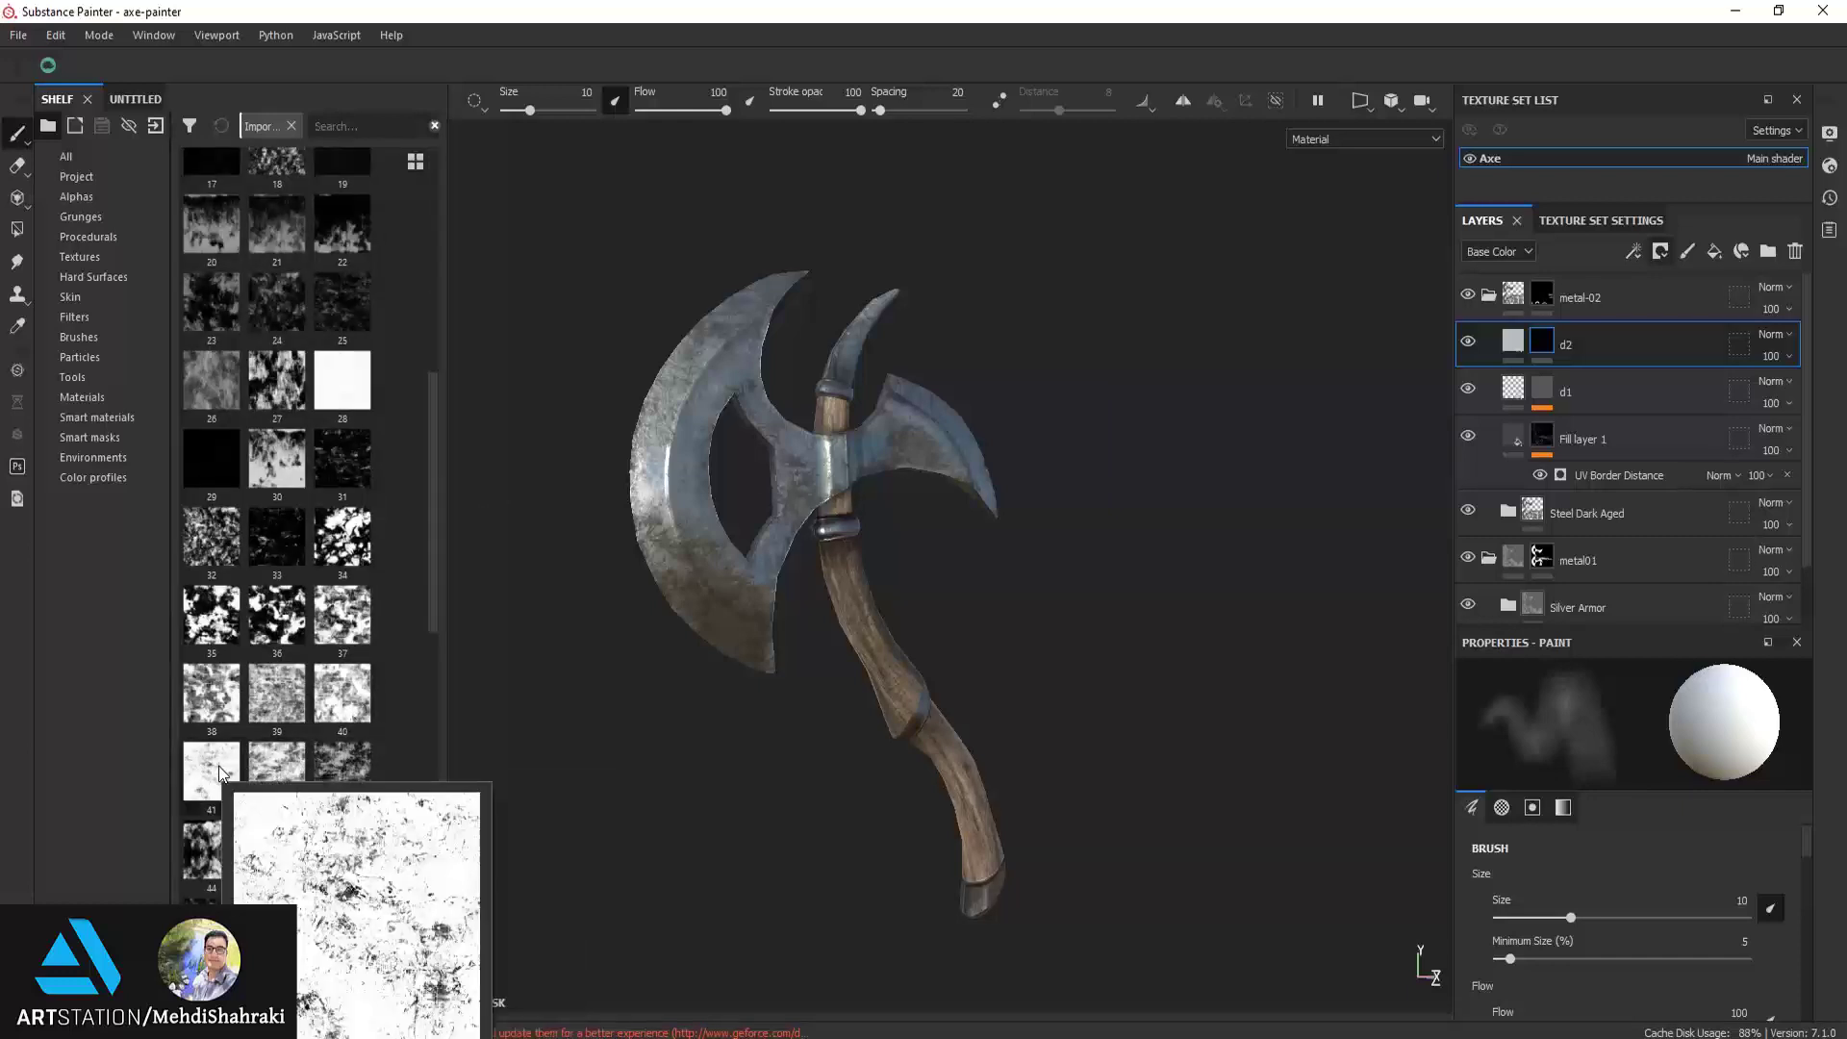
click(258, 769)
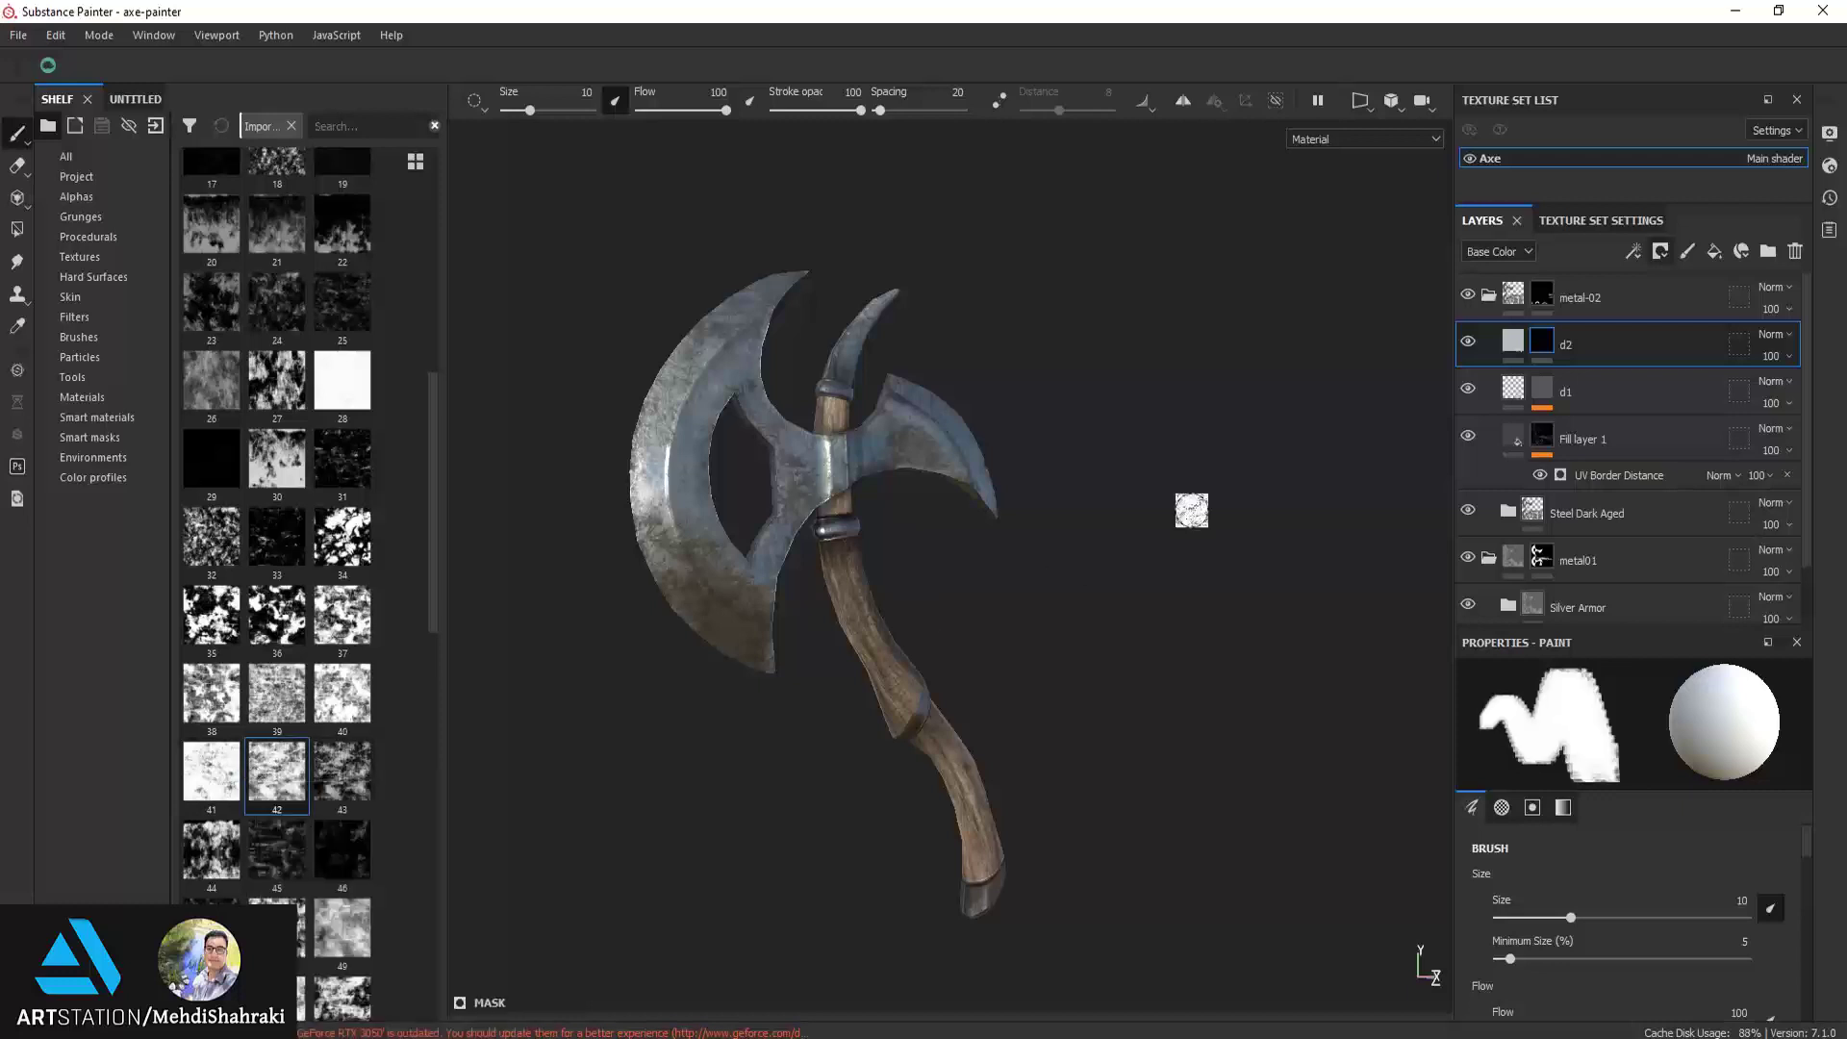
drag(257, 766, 1191, 507)
click(1632, 251)
click(1665, 323)
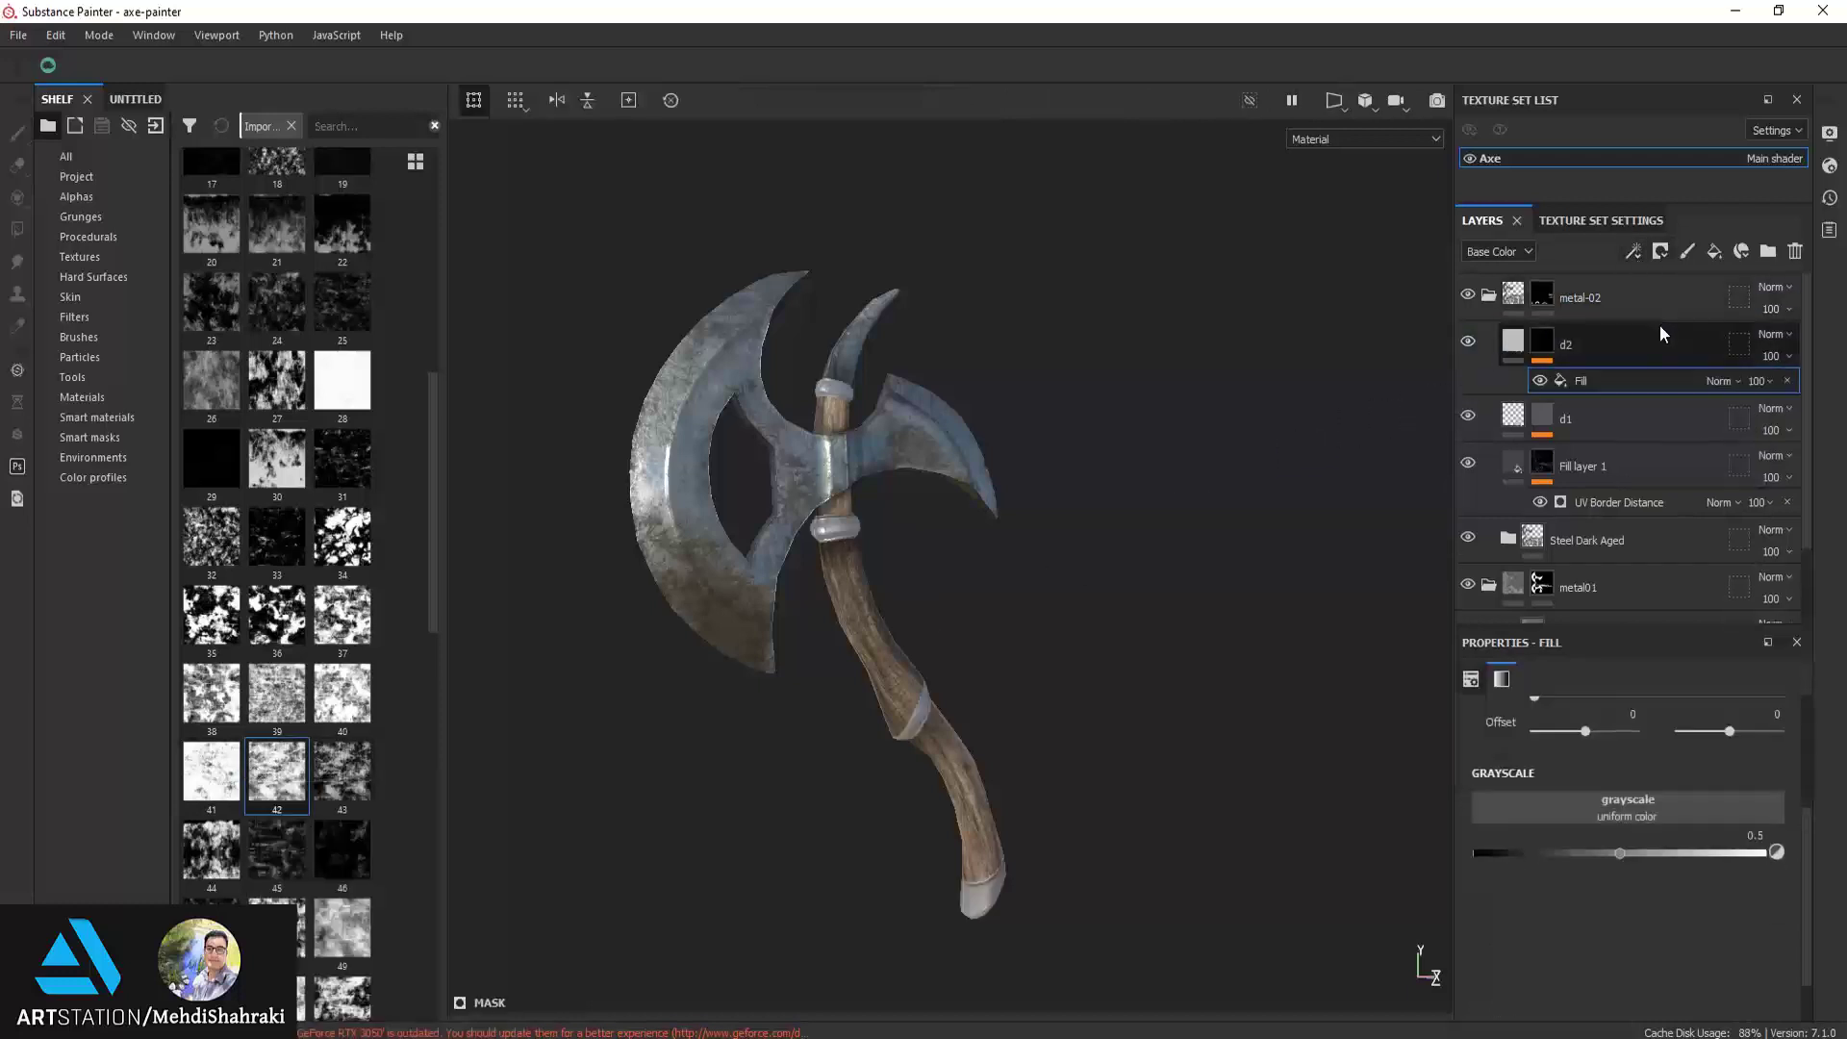
drag(277, 775, 1556, 812)
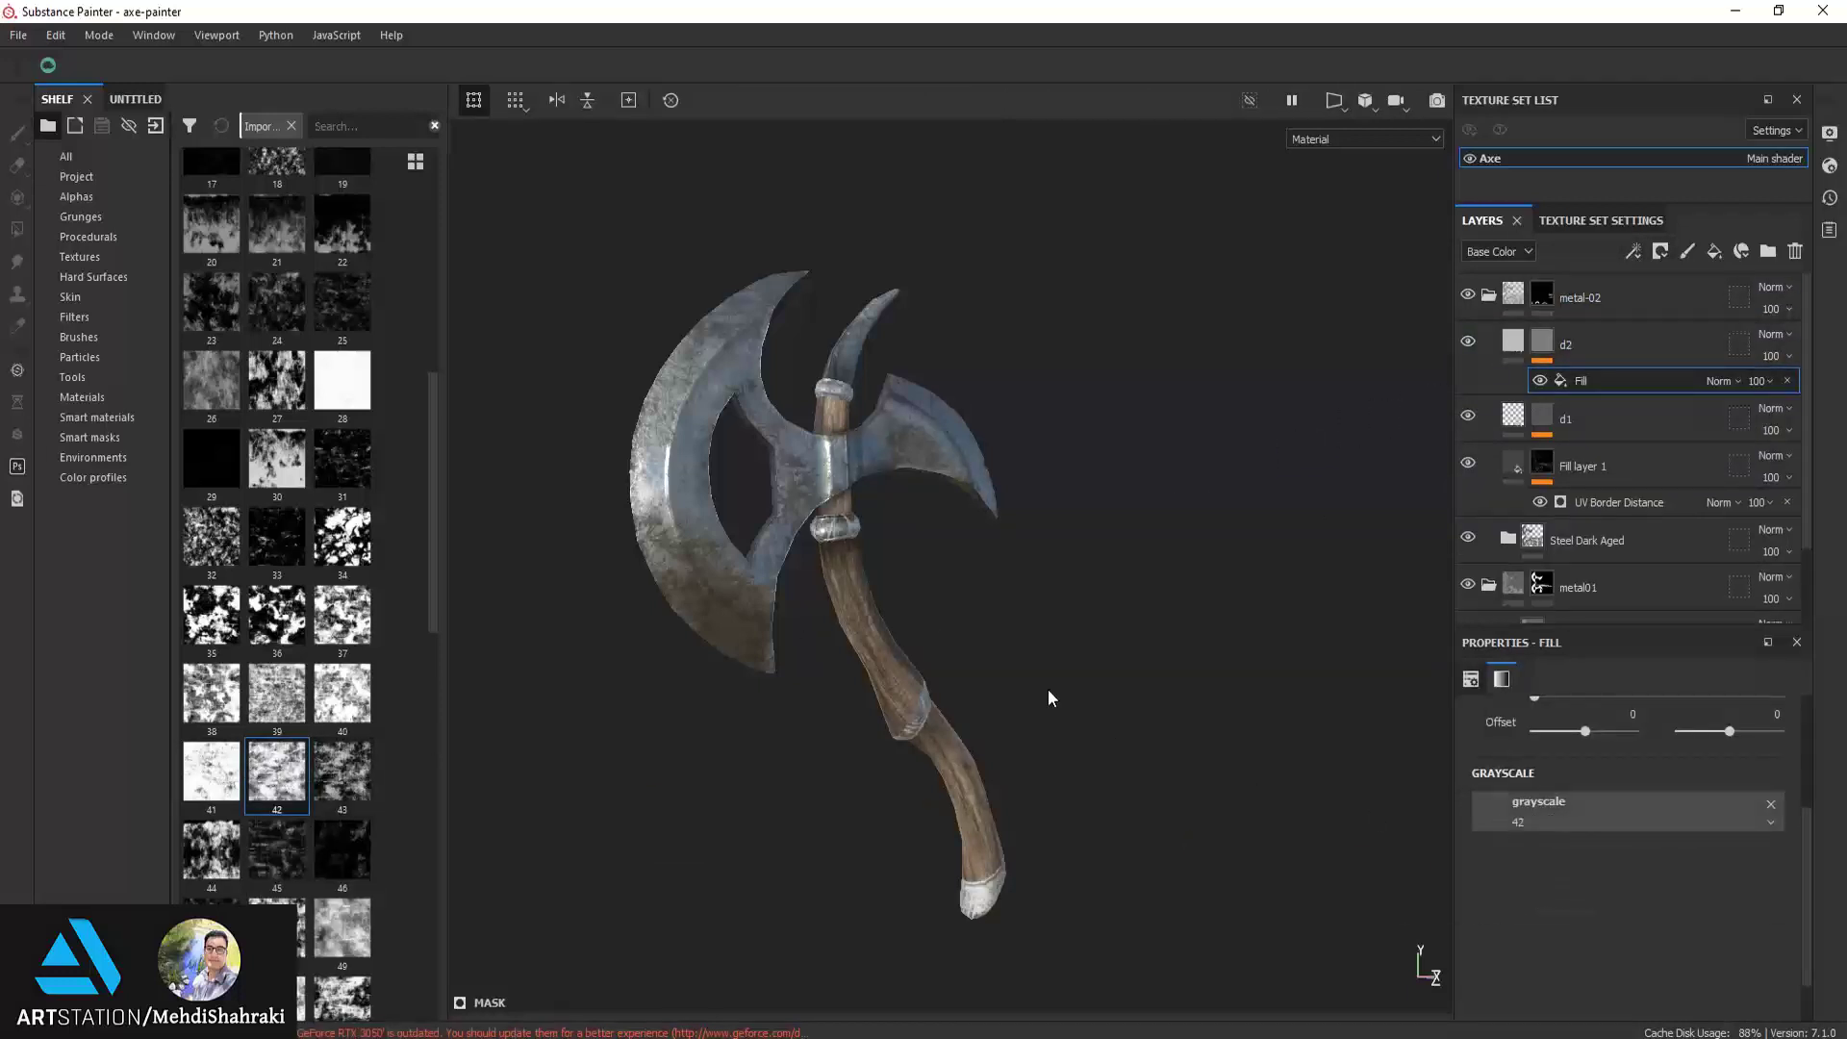
scroll(898, 563, up, 3)
alt+drag(898, 563, 646, 468)
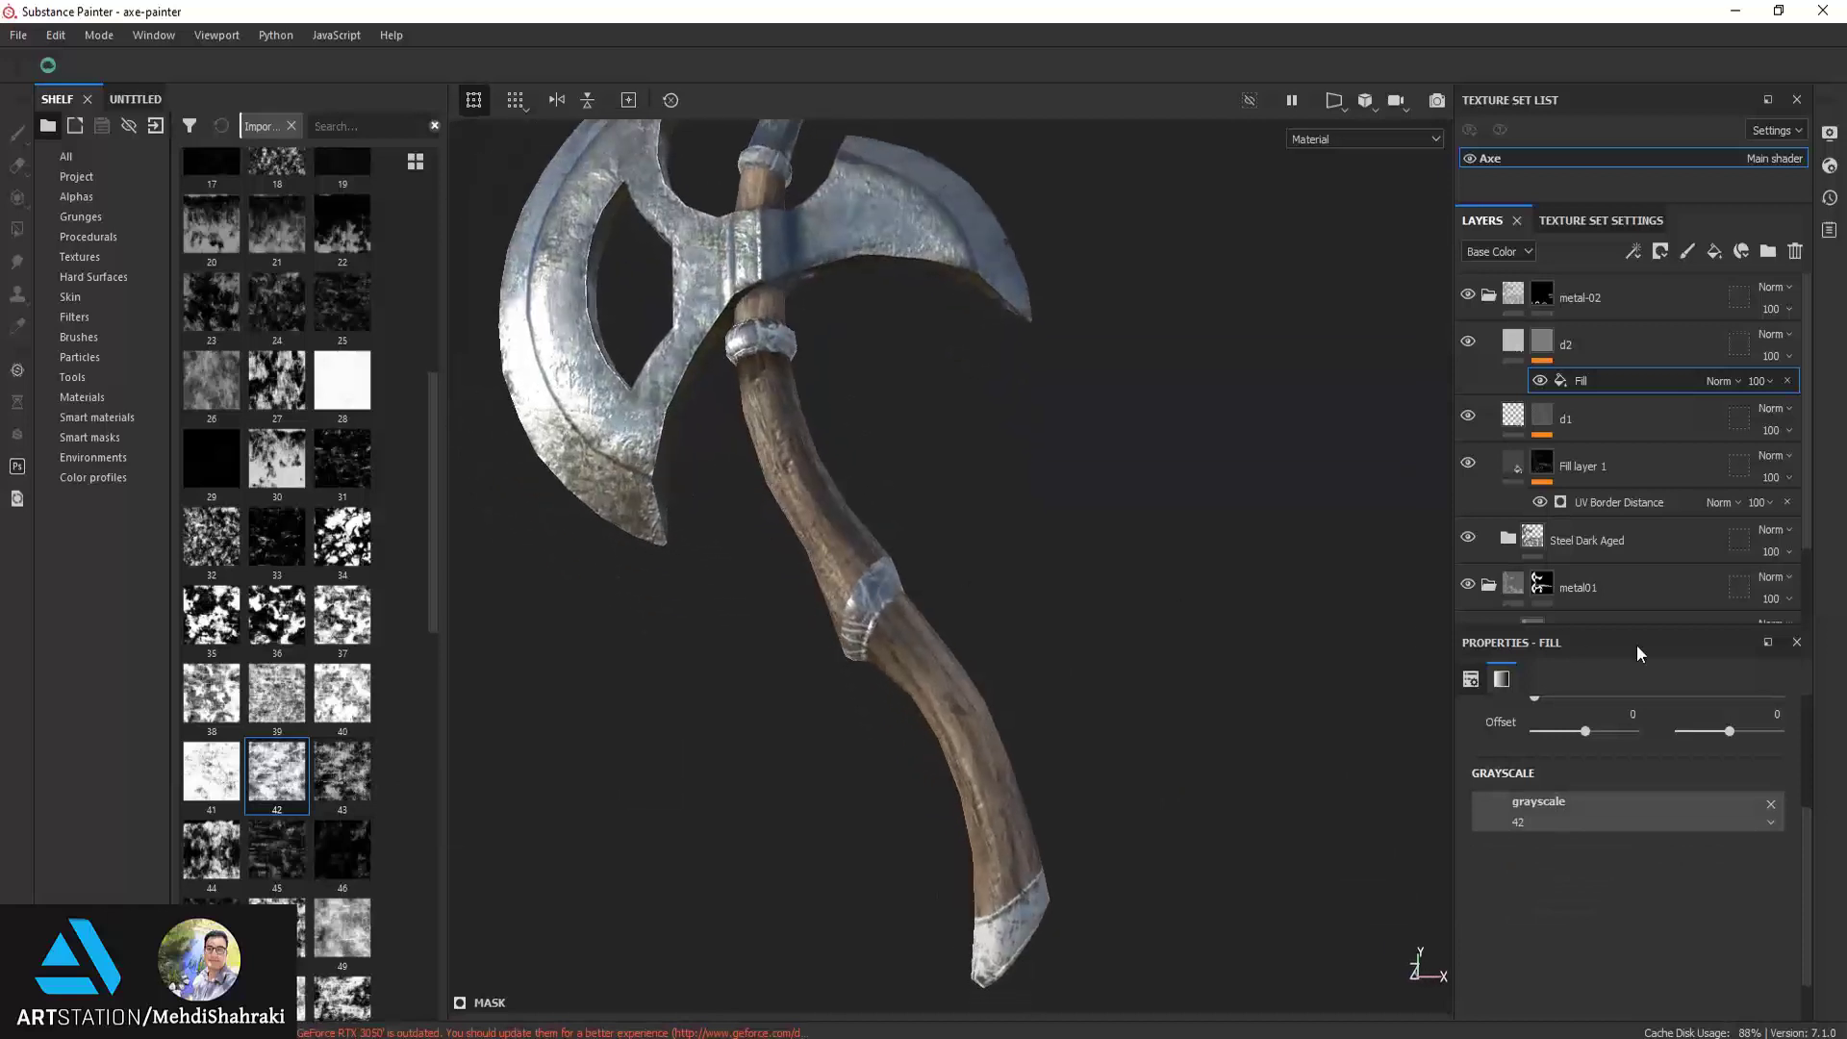
scroll(1649, 750, up, 3)
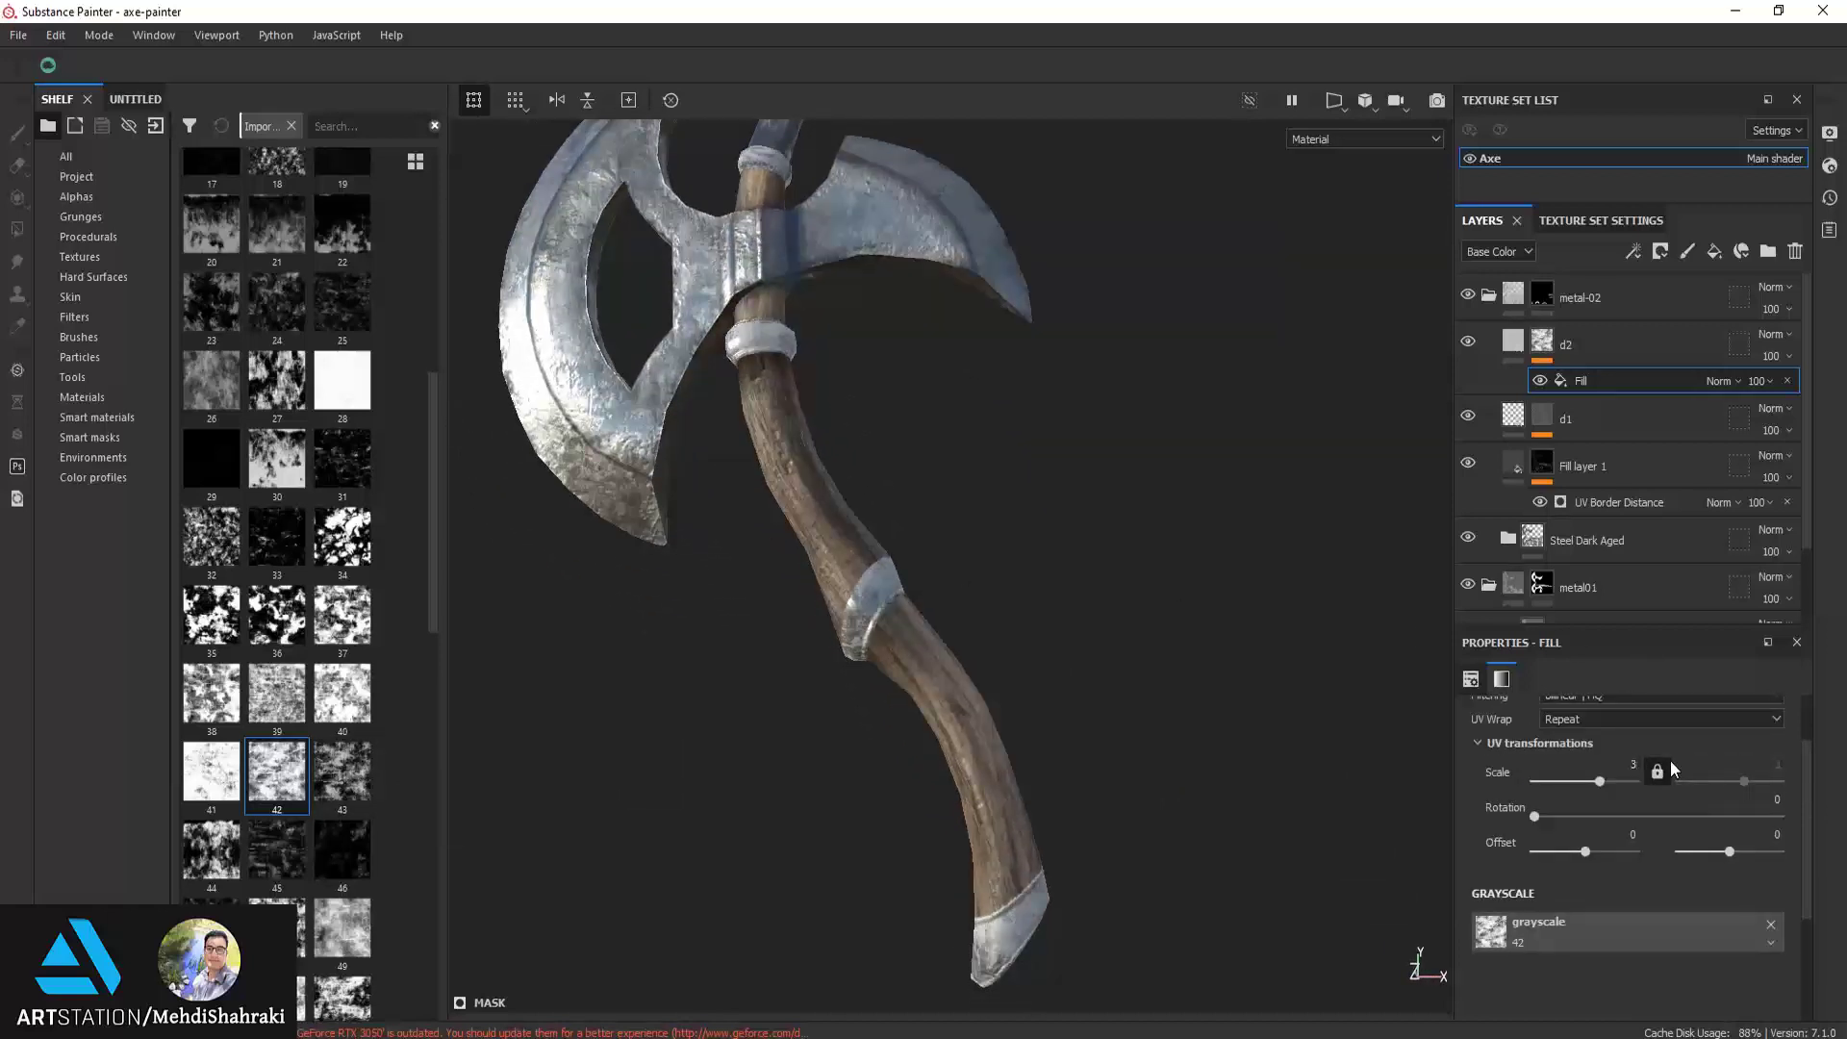
key(Return)
scroll(962, 674, up, 3)
scroll(896, 620, up, 2)
mouse_move(896, 621)
alt+mouse_down()
mouse_move(1046, 510)
mouse_move(1141, 552)
alt+mouse_up()
Set d2's base colour to dark grey
click(1523, 351)
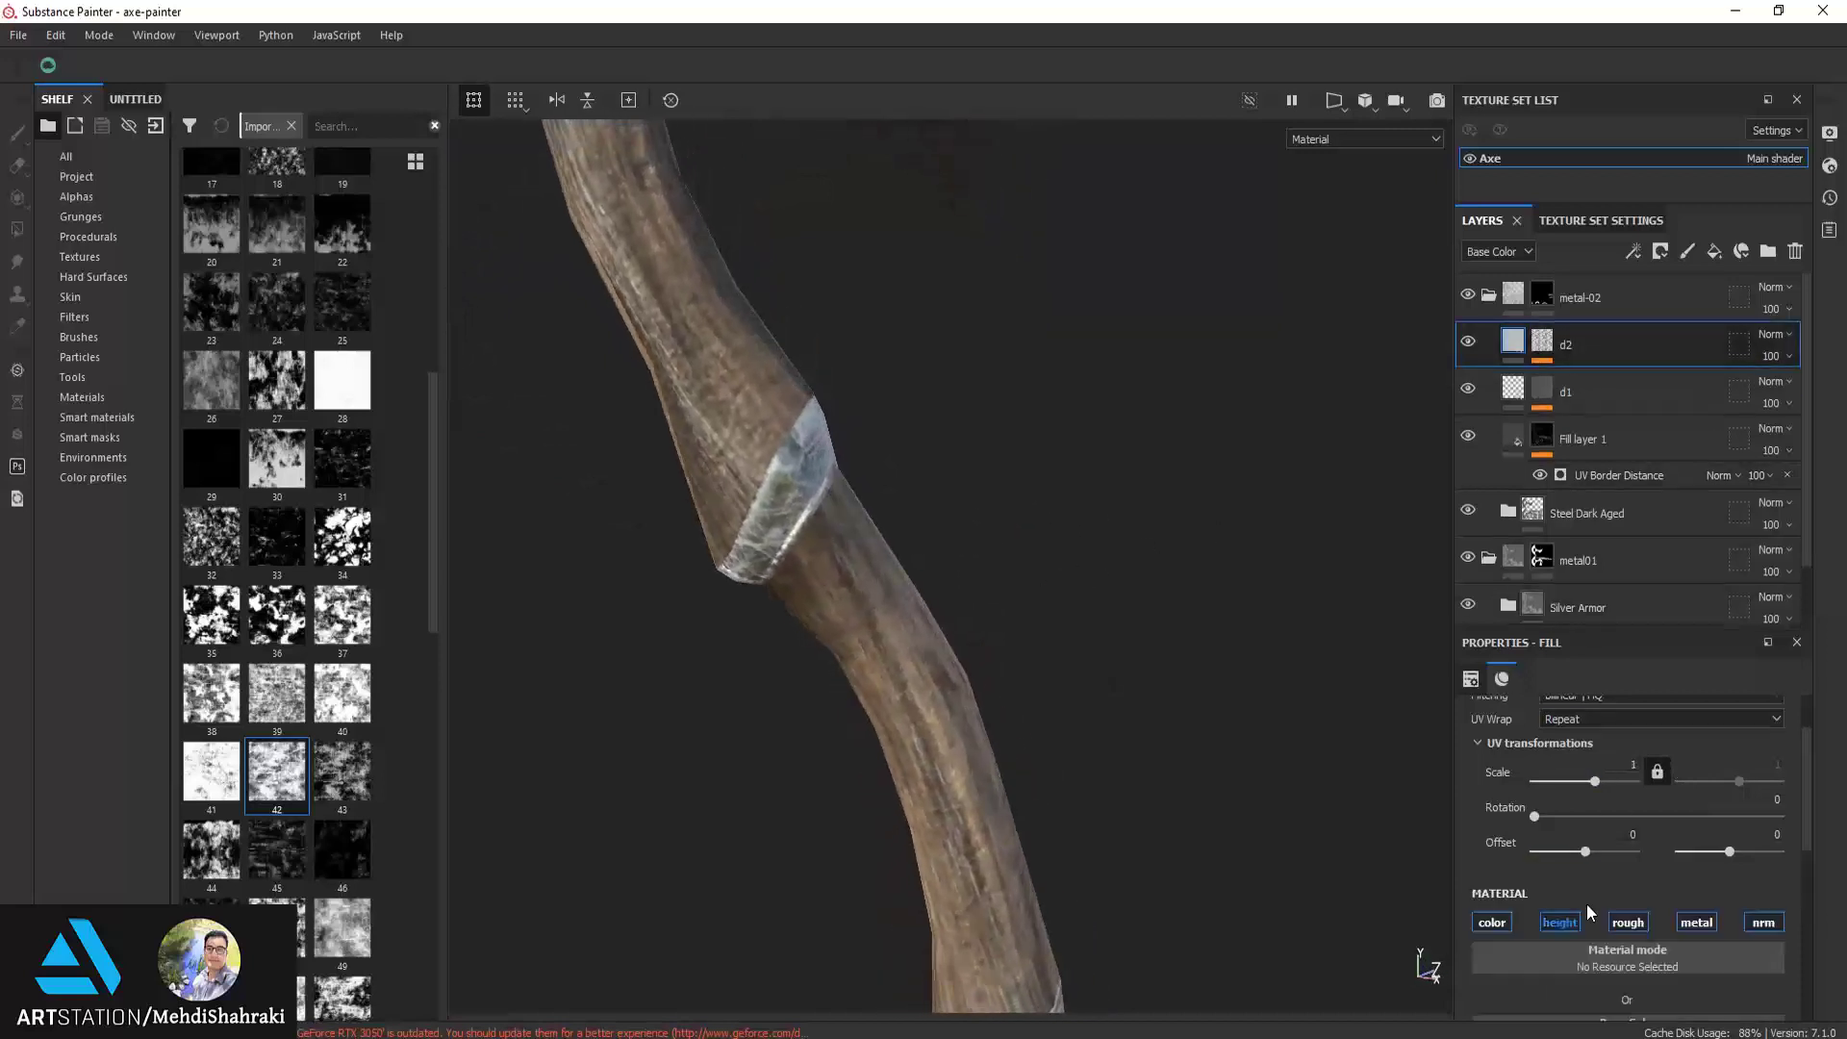
scroll(1548, 950, down, 2)
click(1573, 827)
mouse_move(1572, 821)
mouse_down()
mouse_move(1550, 891)
mouse_move(1551, 840)
mouse_move(1550, 856)
mouse_up()
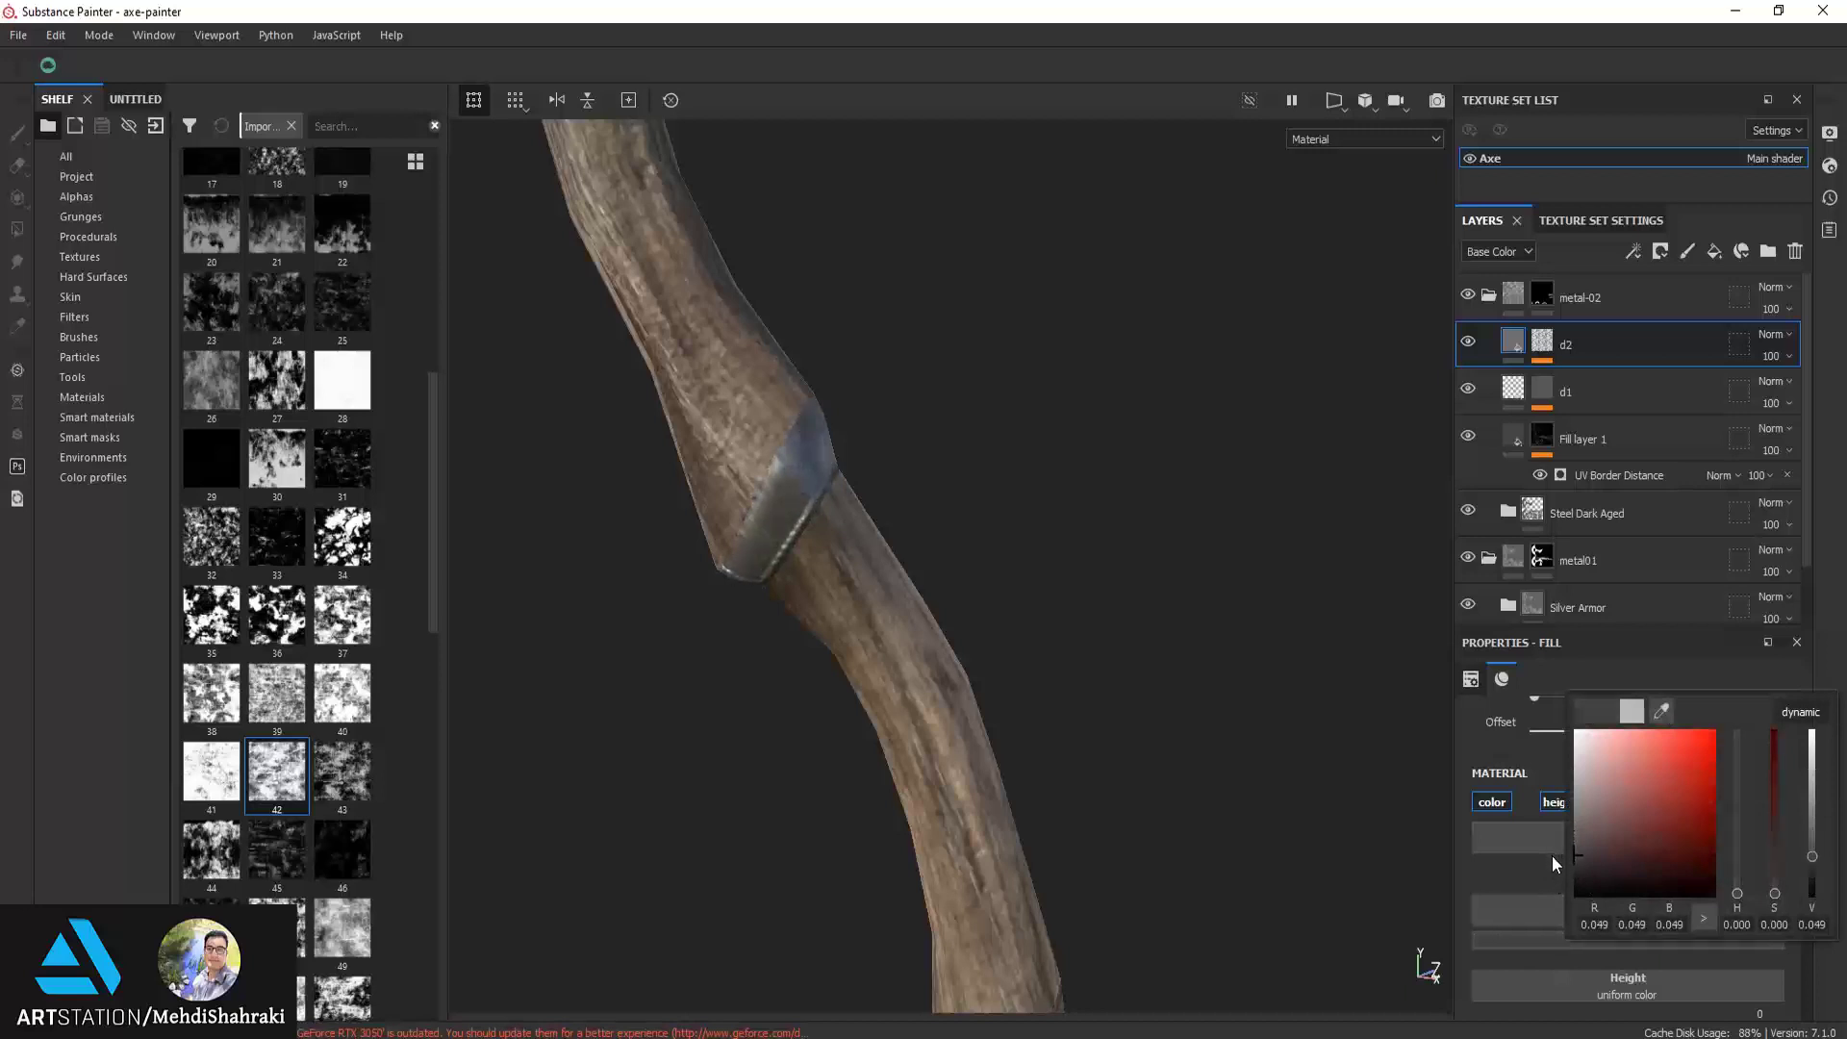
click(1355, 856)
scroll(1533, 919, down, 3)
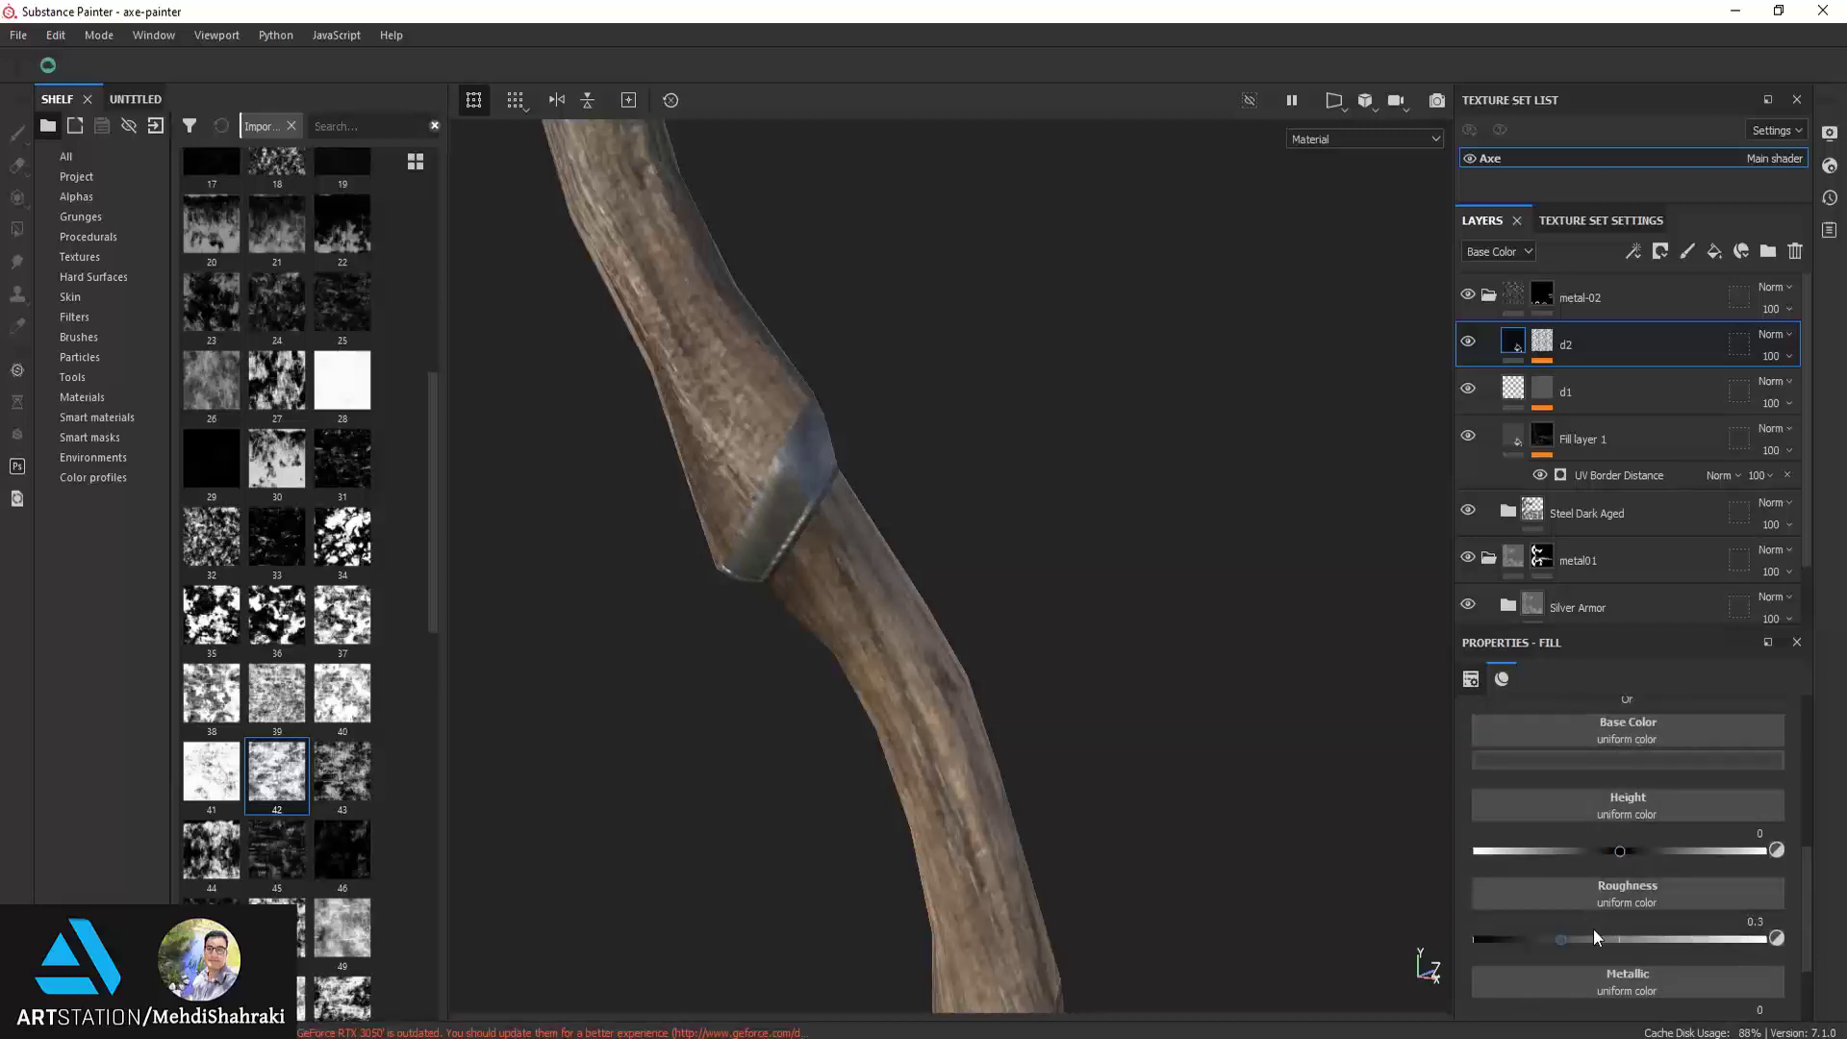
Lower d2's height to -0.0789 and roughness to 0.4441, then view the whole axe
drag(1618, 852, 1612, 859)
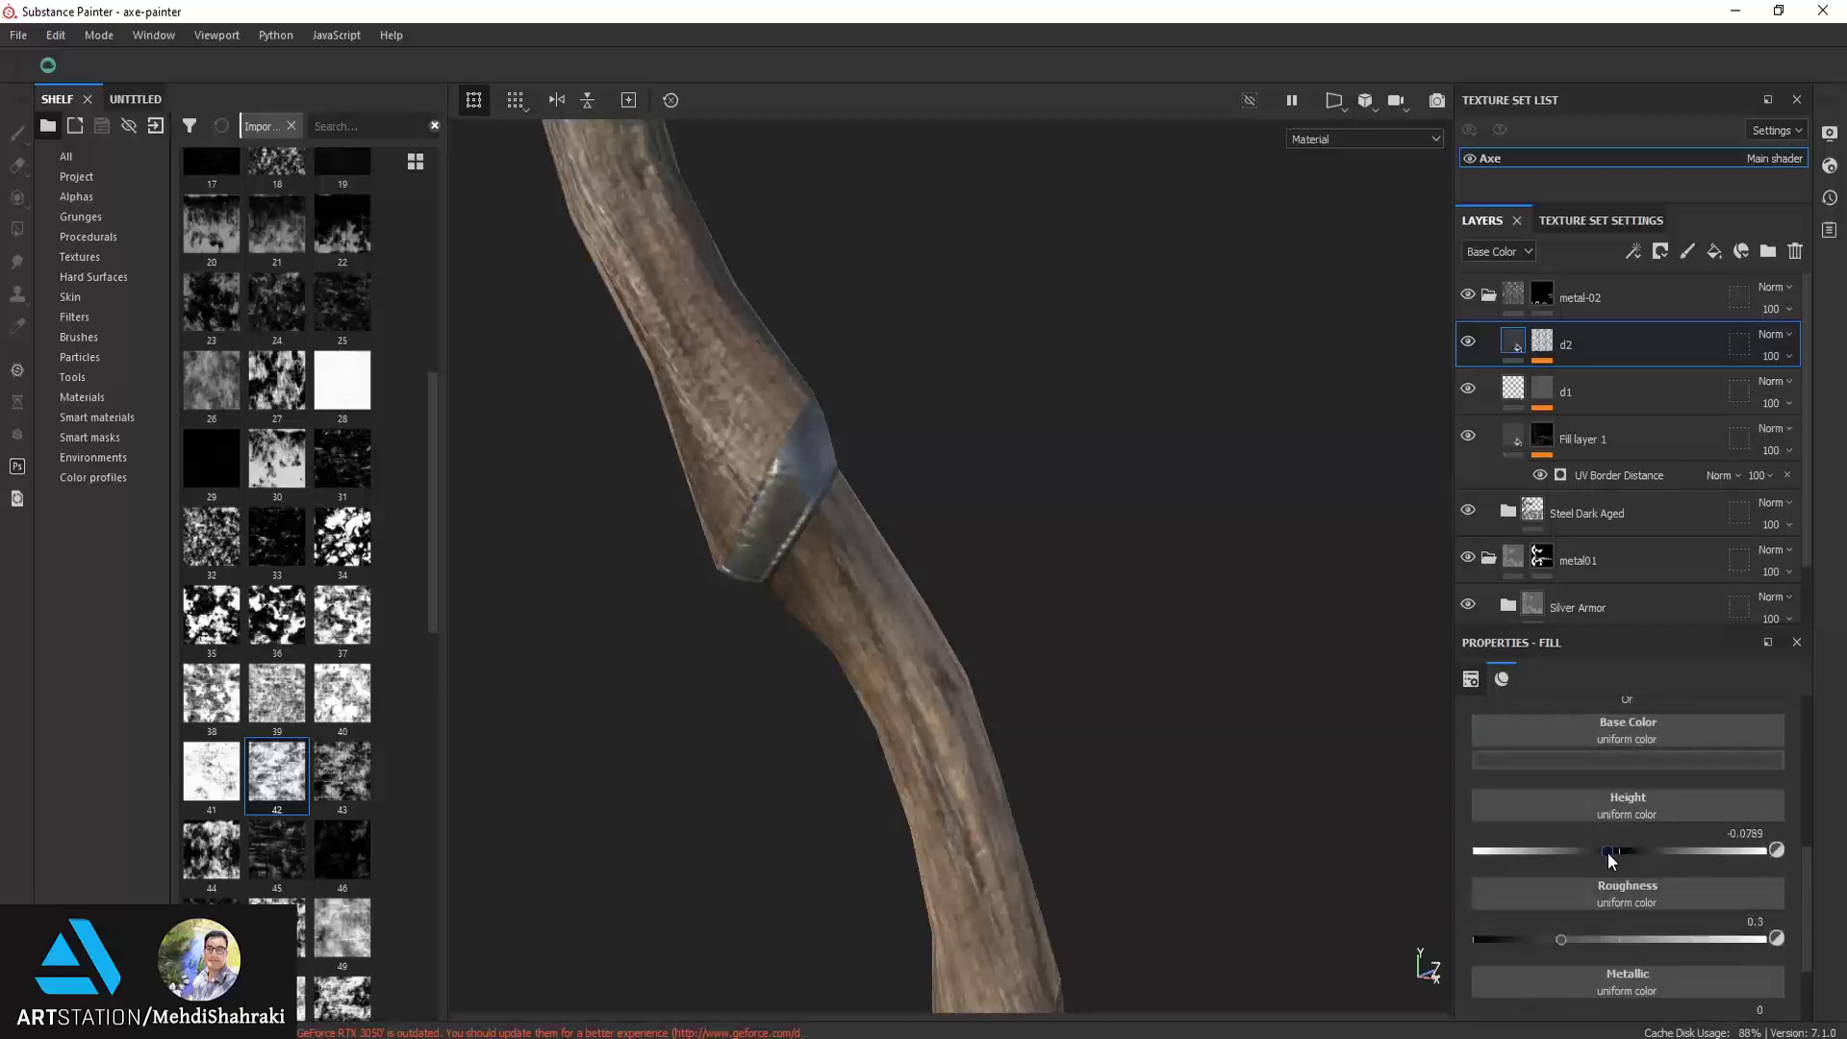
mouse_move(1602, 939)
mouse_down()
mouse_move(1683, 939)
mouse_move(1722, 914)
mouse_up()
scroll(1608, 910, down, 1)
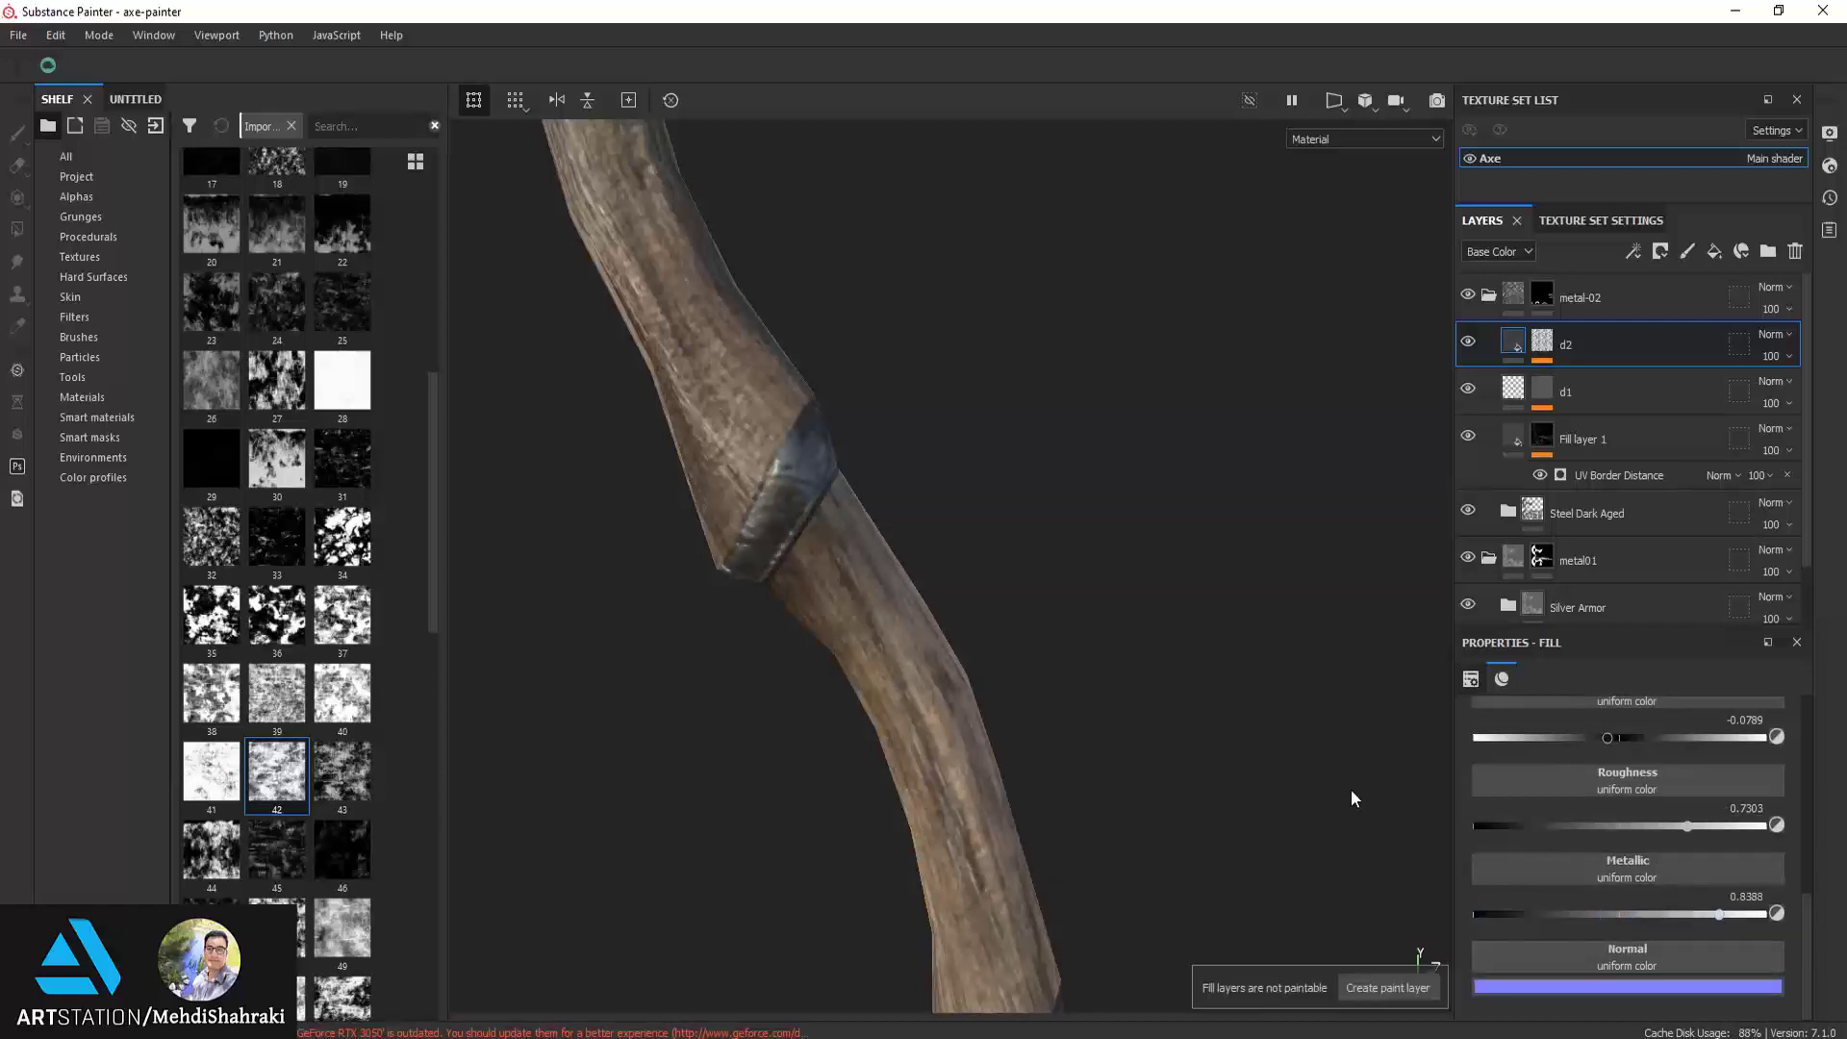
scroll(1029, 700, down, 3)
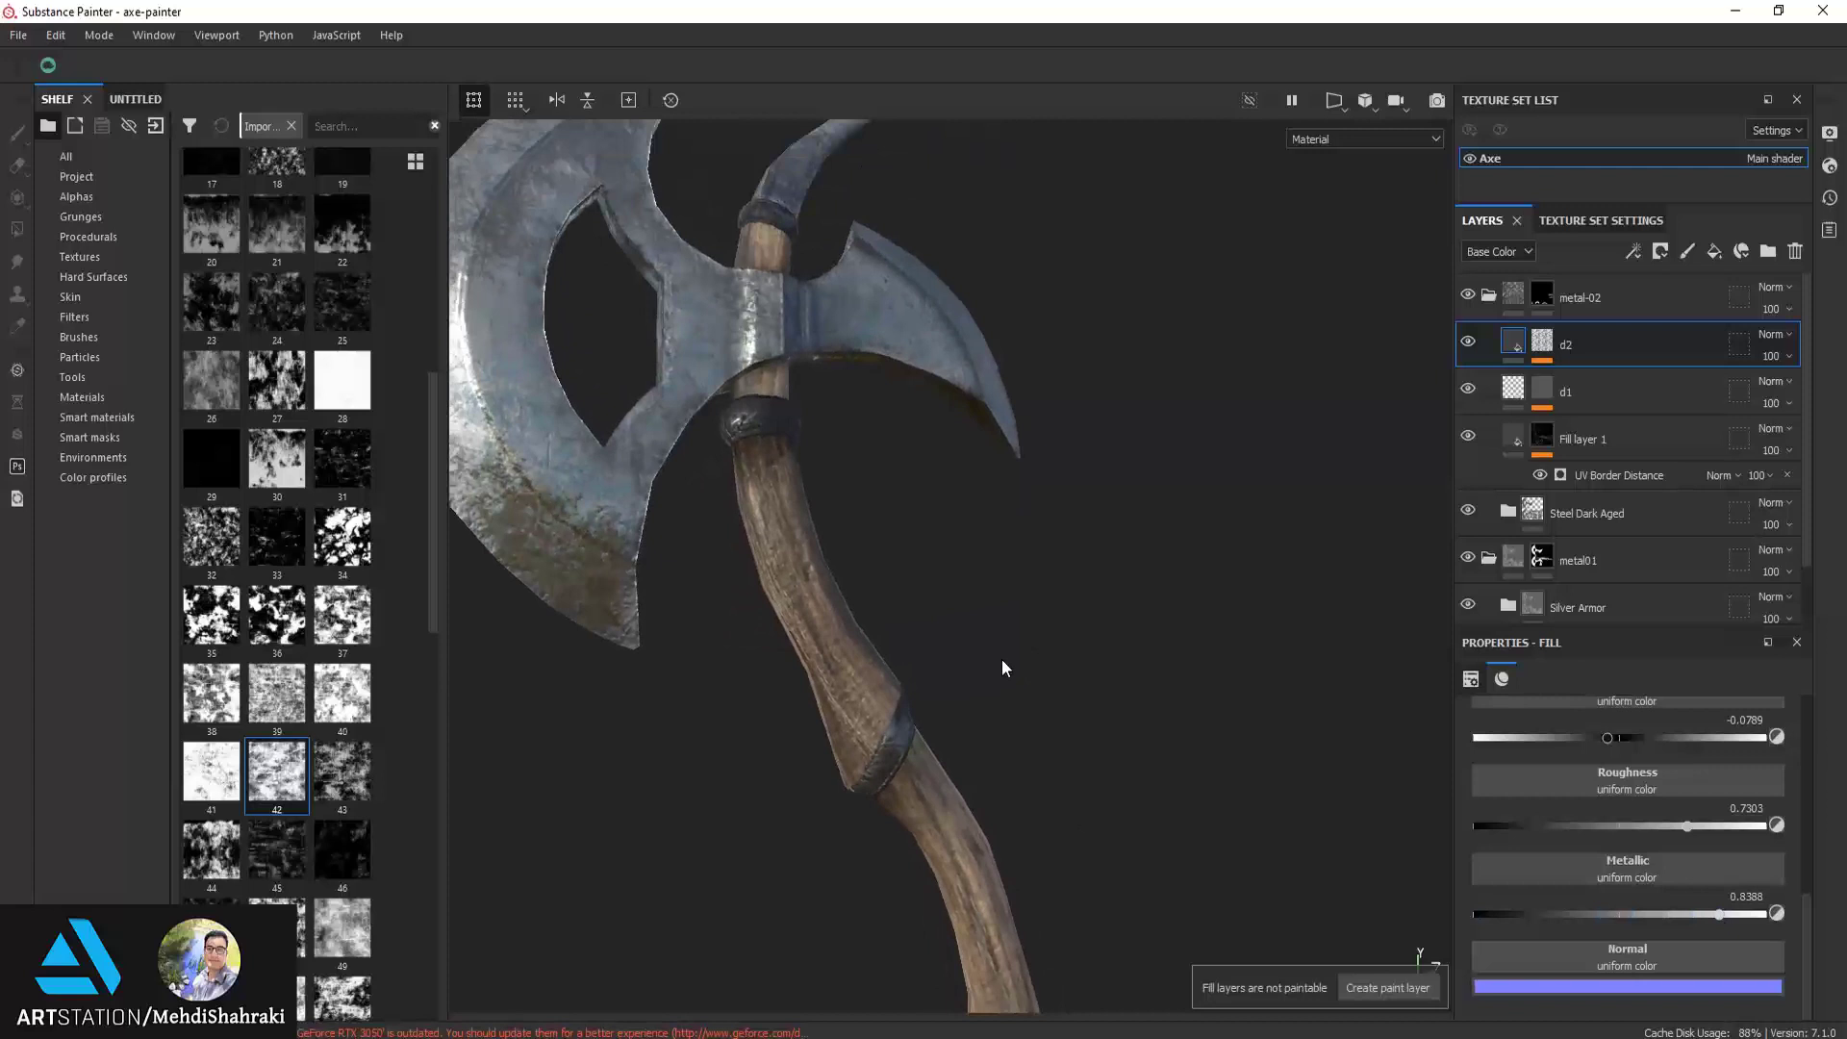
mouse_move(1002, 659)
alt+mouse_down()
mouse_move(923, 701)
mouse_move(734, 671)
mouse_move(962, 596)
alt+mouse_up()
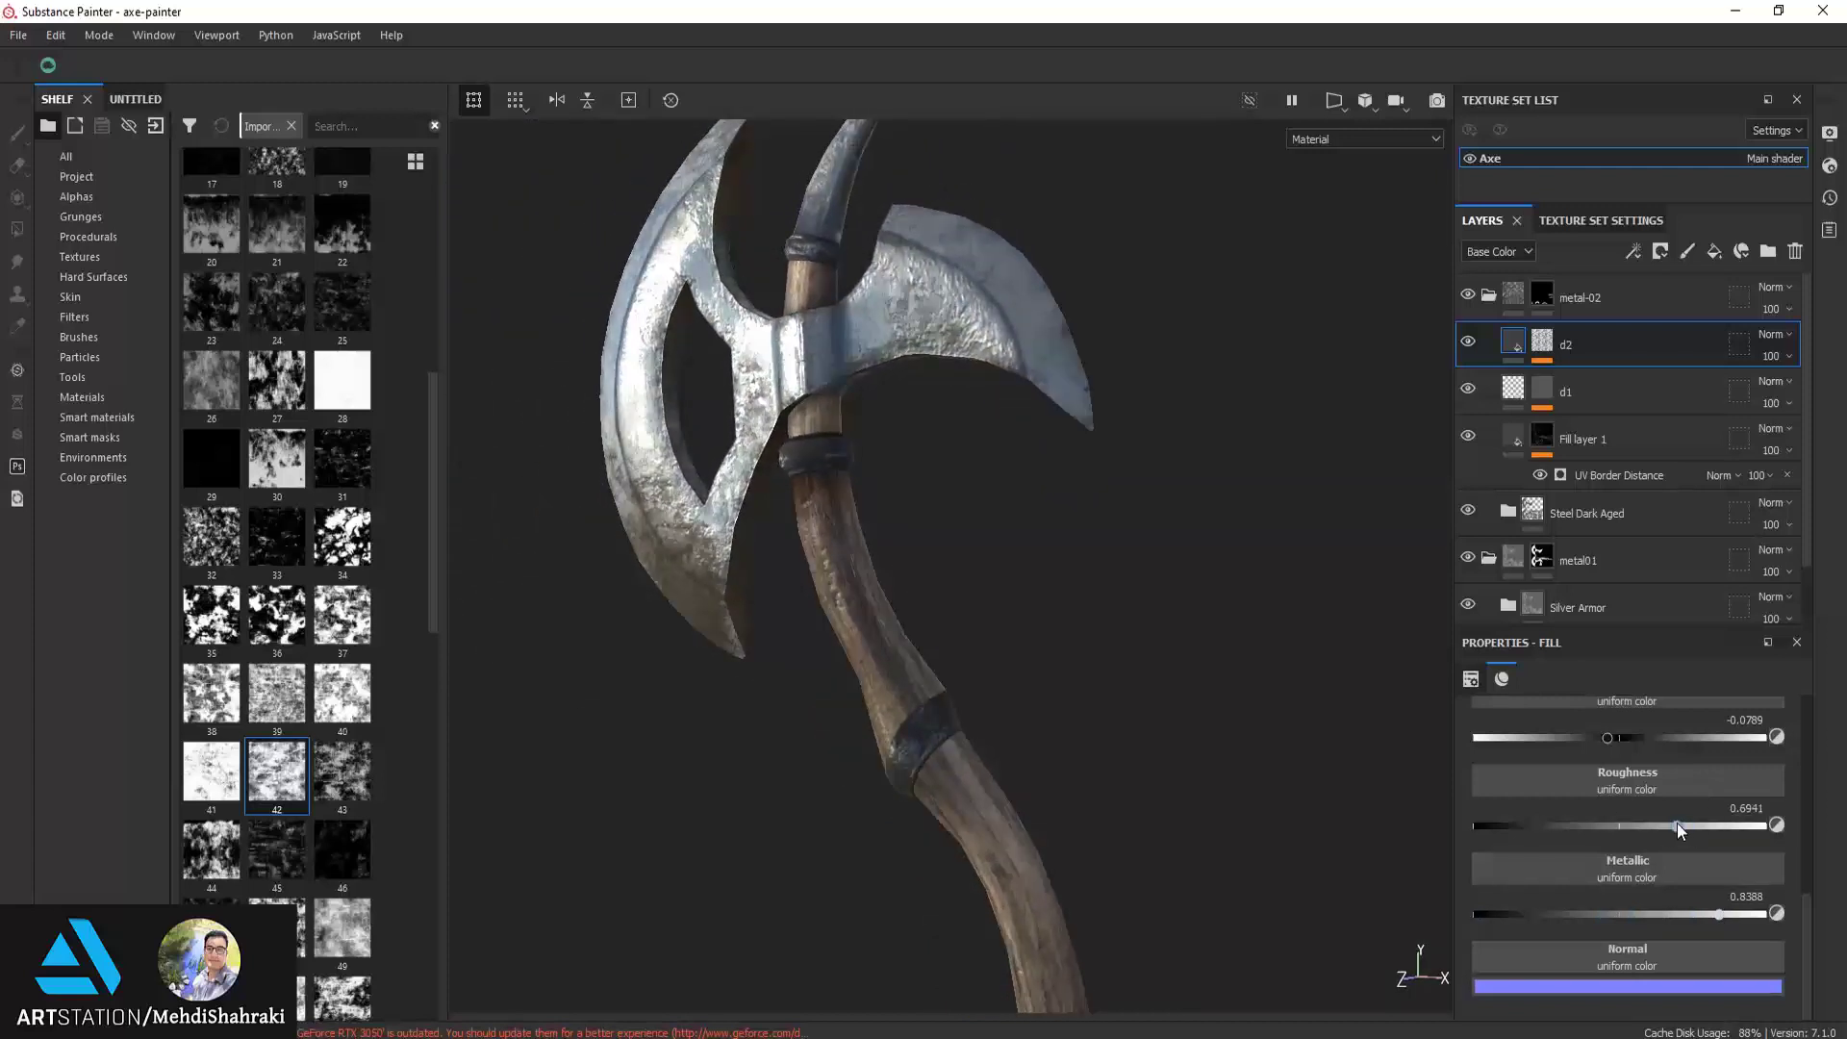
drag(1677, 824, 1518, 825)
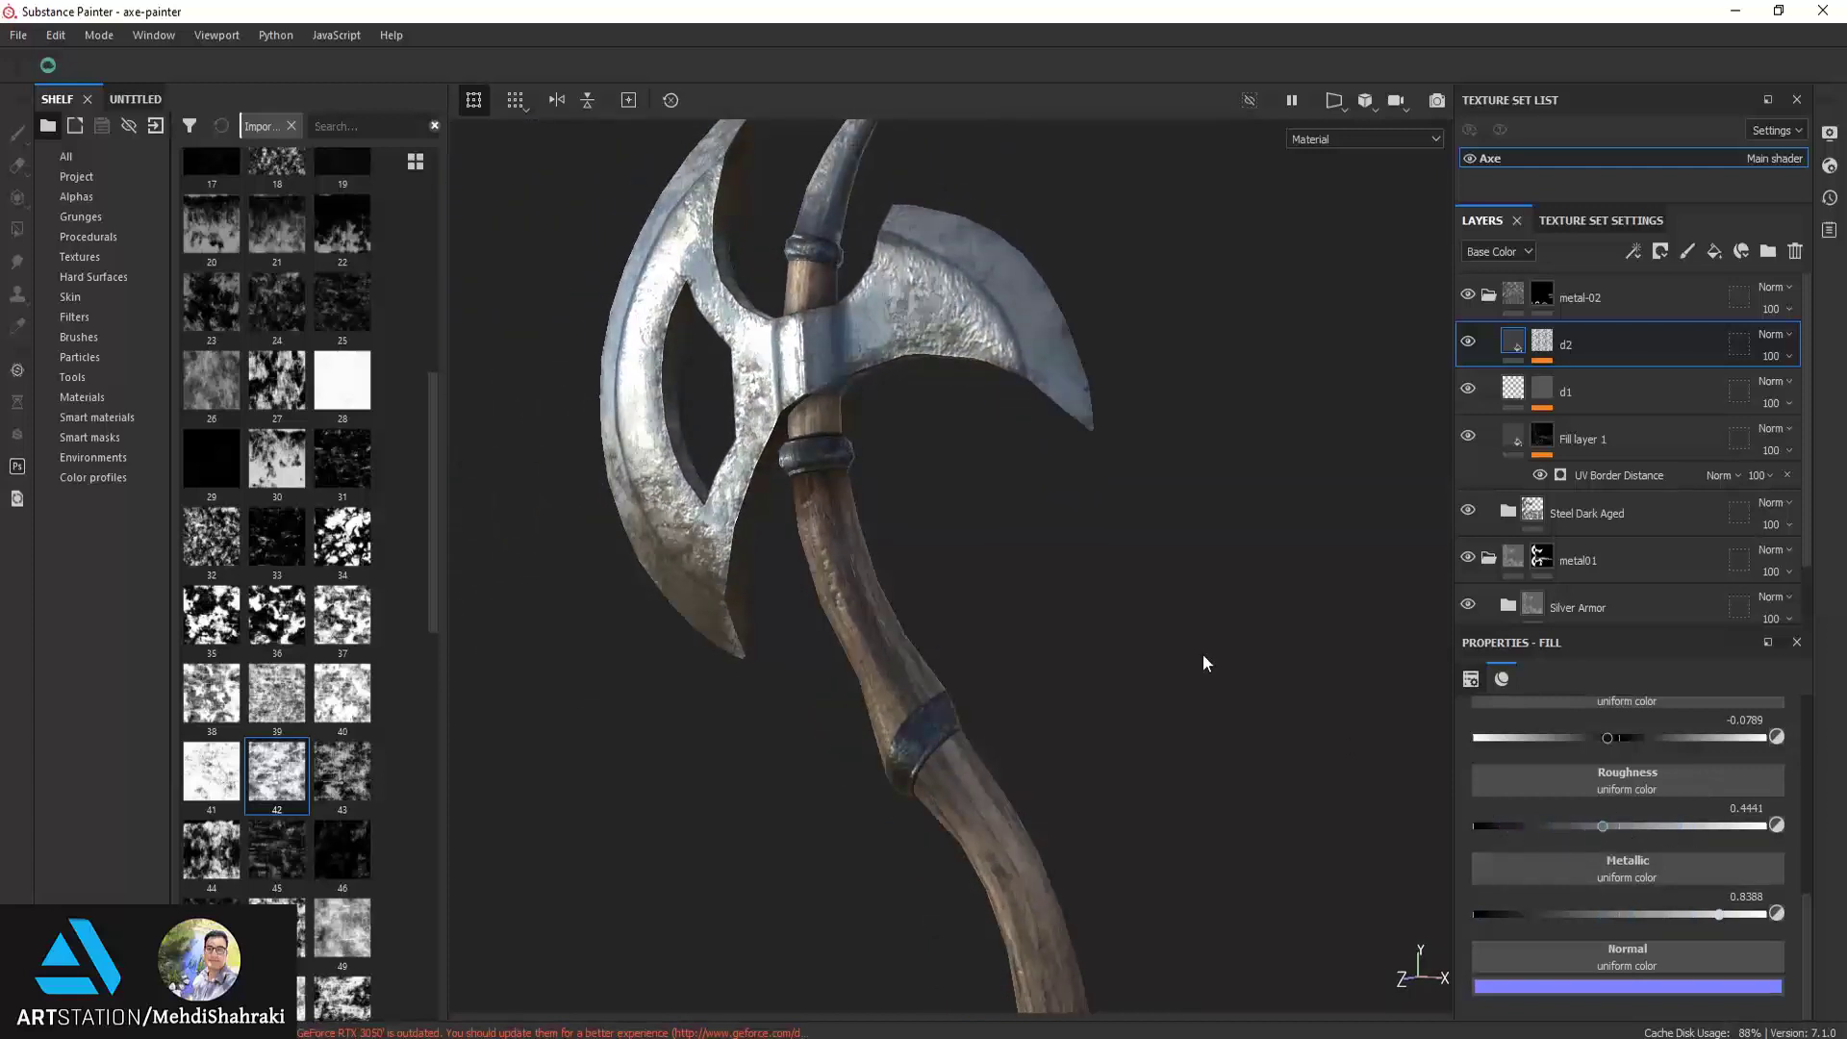
mouse_move(1204, 664)
alt+mouse_down()
mouse_move(1216, 528)
mouse_move(1106, 577)
mouse_move(1035, 573)
mouse_move(1479, 741)
mouse_move(703, 524)
mouse_move(734, 577)
mouse_move(751, 314)
mouse_move(948, 606)
mouse_move(630, 566)
mouse_move(1071, 672)
mouse_move(981, 574)
mouse_move(962, 577)
mouse_move(1070, 617)
mouse_move(1063, 630)
mouse_move(1023, 622)
mouse_move(988, 544)
mouse_move(857, 549)
mouse_move(920, 595)
mouse_move(824, 569)
mouse_move(940, 551)
mouse_move(1125, 581)
mouse_move(1347, 769)
alt+mouse_up()
scroll(948, 606, up, 3)
scroll(940, 609, up, 3)
scroll(770, 606, down, 5)
scroll(795, 616, up, 2)
scroll(1019, 622, down, 2)
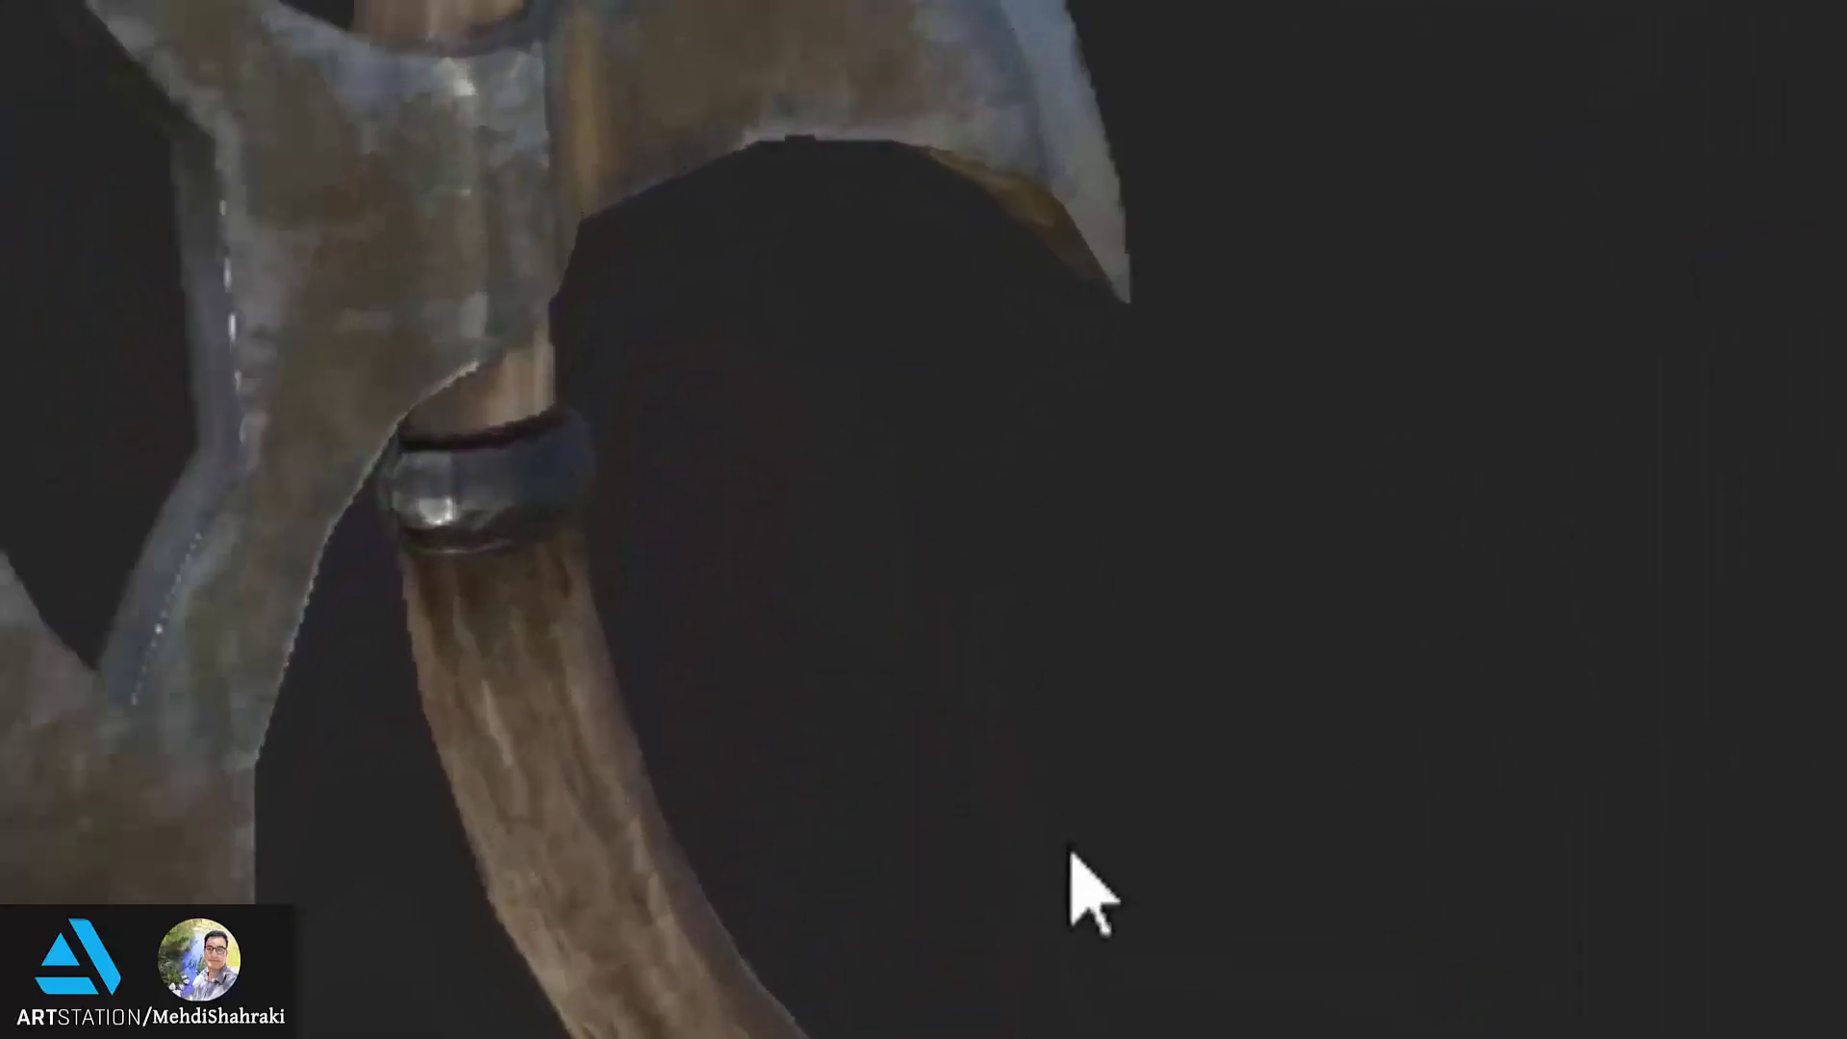